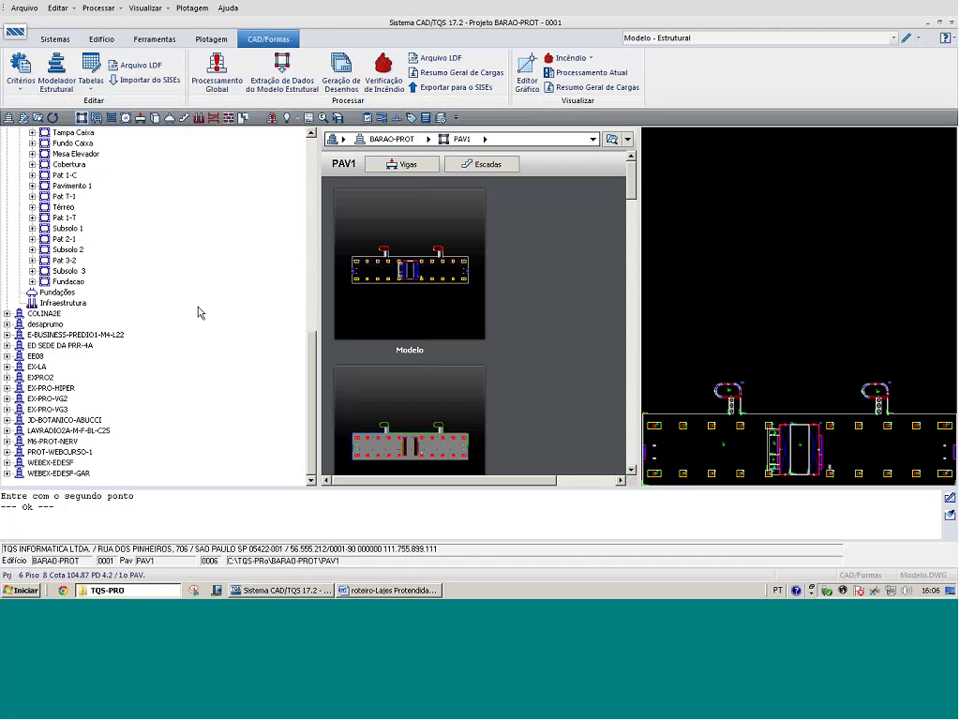
# Open the structural model of floor 2PAV from the LAVRADIO2A-M-F-BL-C25 building for editing
pyautogui.click(75, 431)
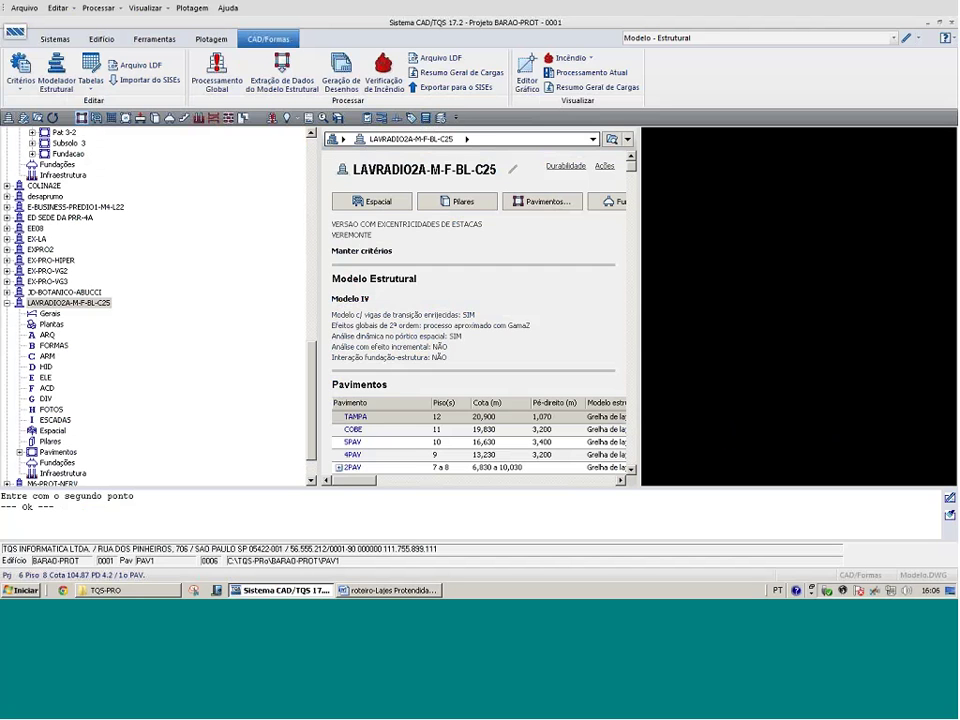
pyautogui.click(60, 452)
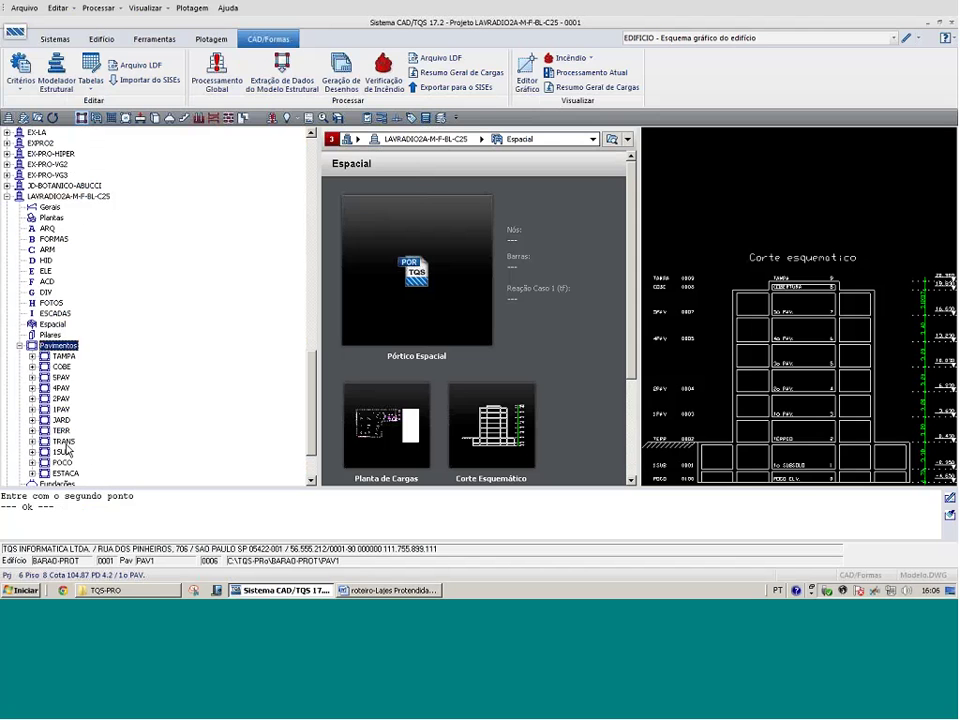
pyautogui.click(61, 398)
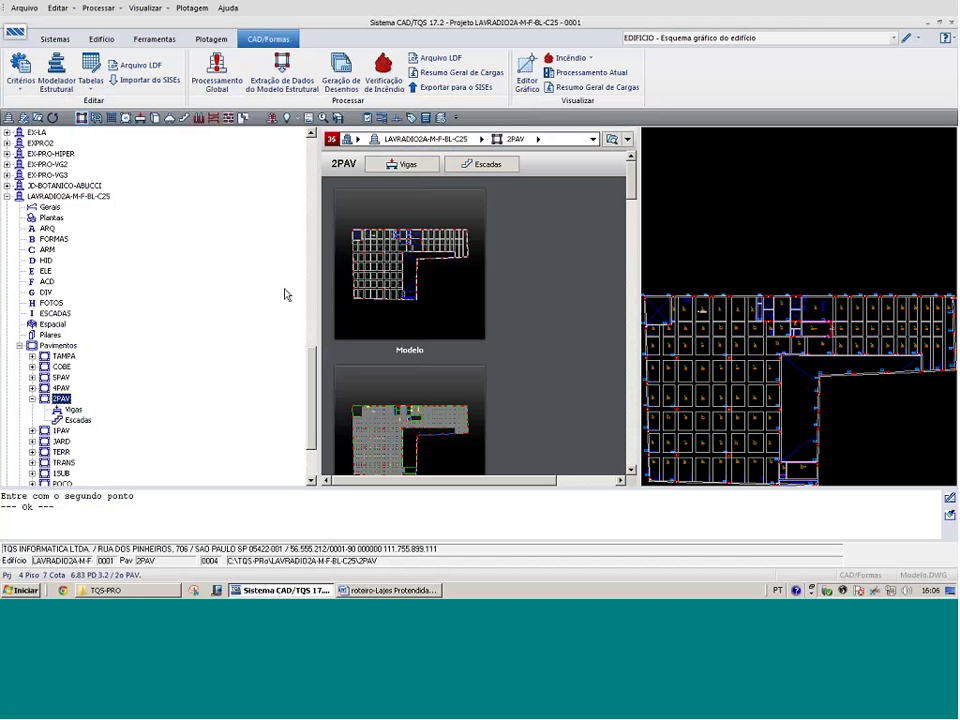
pyautogui.doubleClick(481, 253)
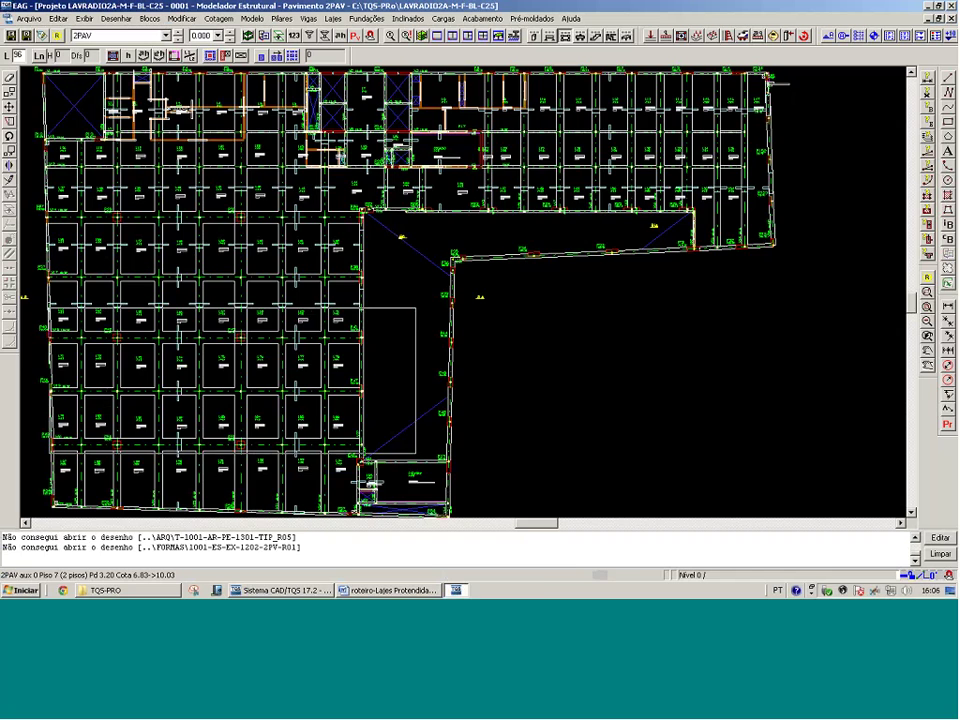
# Examine slabs L71 to L74 around column P42 and beams V18 and V19 on floor 2PAV
pyautogui.click(45, 385)
pyautogui.click(385, 319)
pyautogui.press('F8')
pyautogui.click(27, 413)
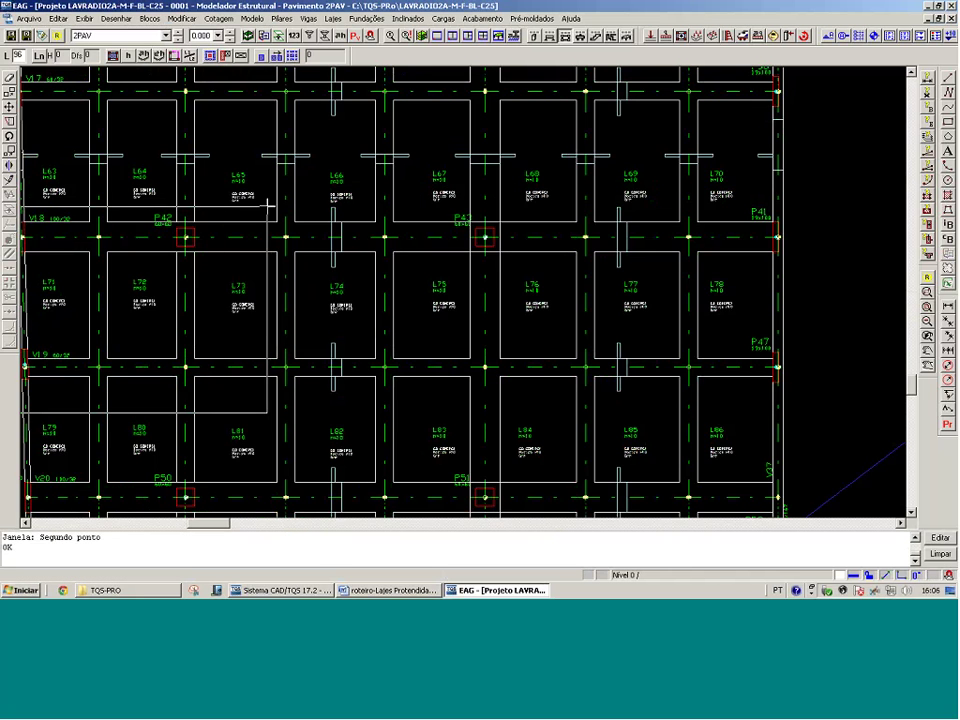
pyautogui.click(268, 206)
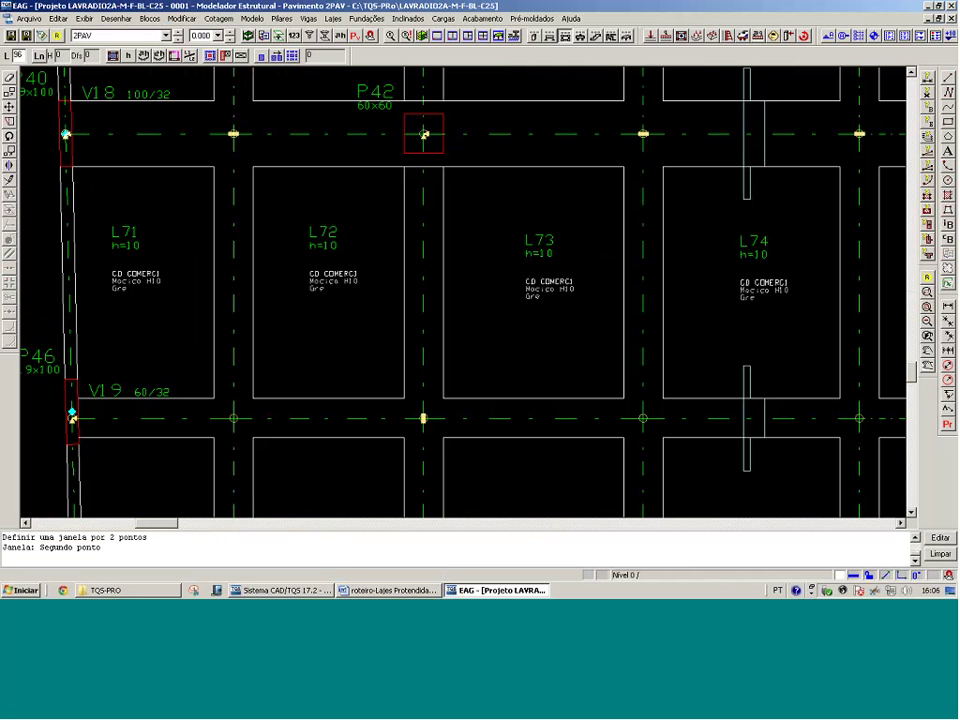
pyautogui.click(636, 418)
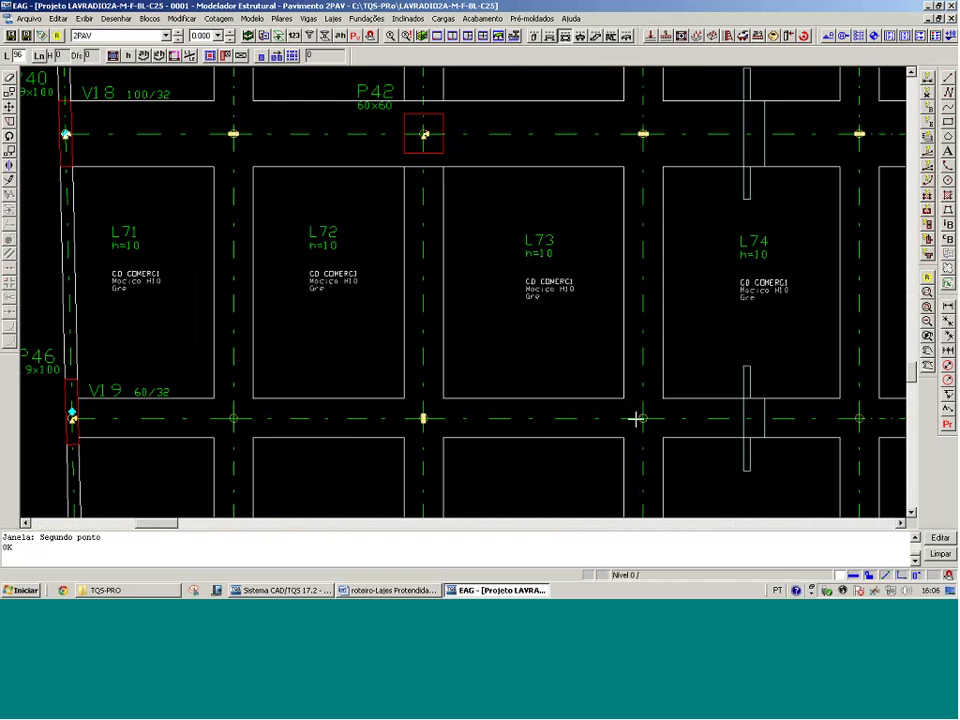
pyautogui.scroll(-2, 636, 418)
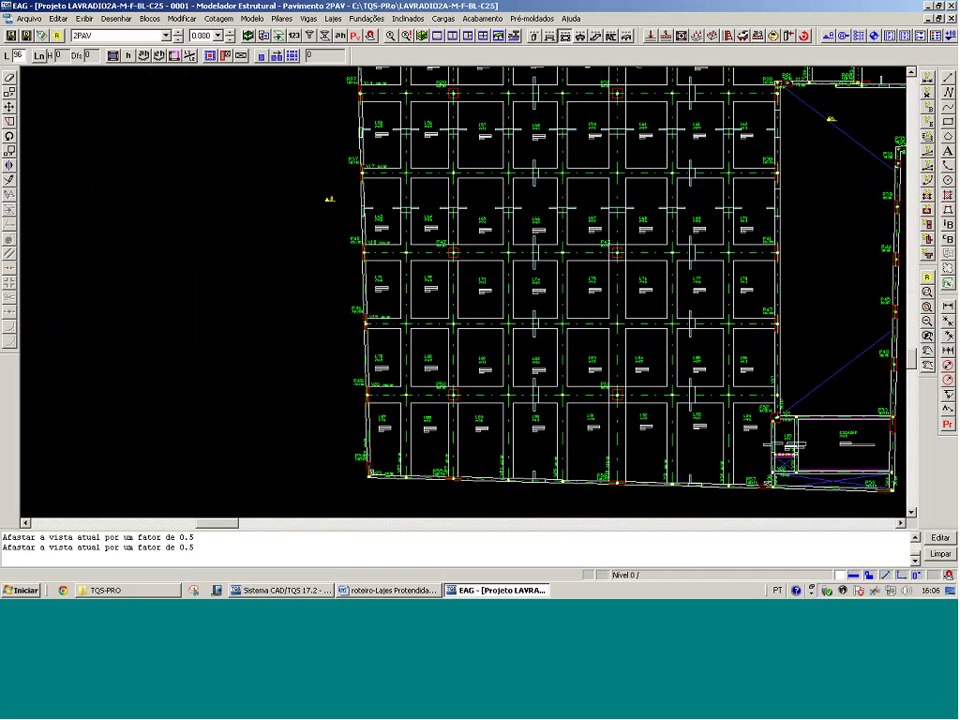
# Examine the slab panels around columns P50 and P51, and the slab bays between columns P27 and P28
pyautogui.press('F8')
pyautogui.click(338, 362)
pyautogui.click(672, 278)
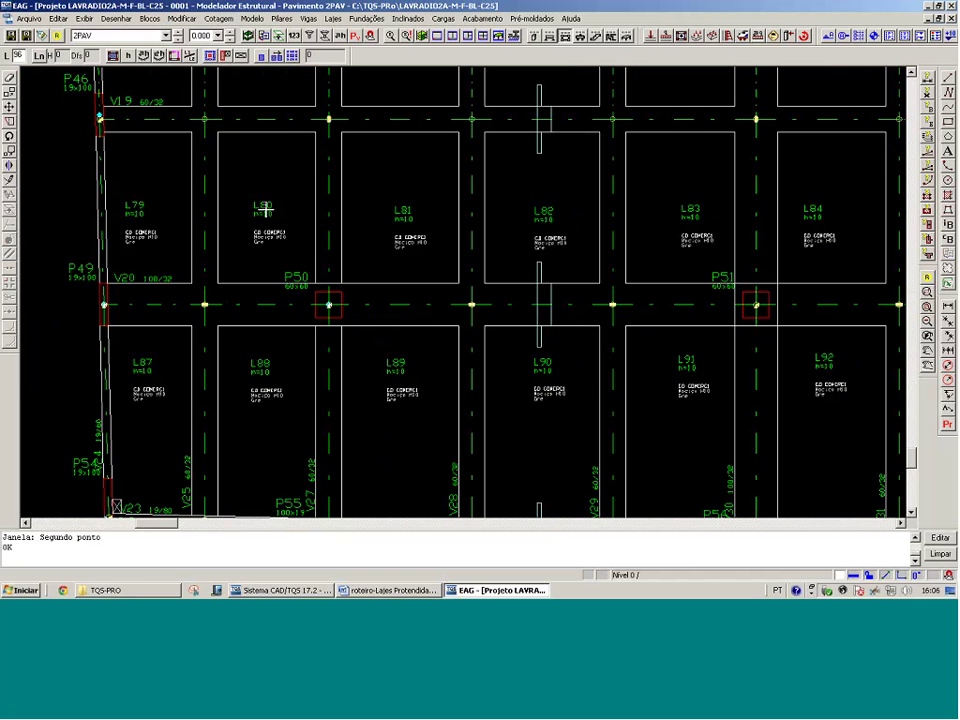
pyautogui.scroll(-2, 519, 213)
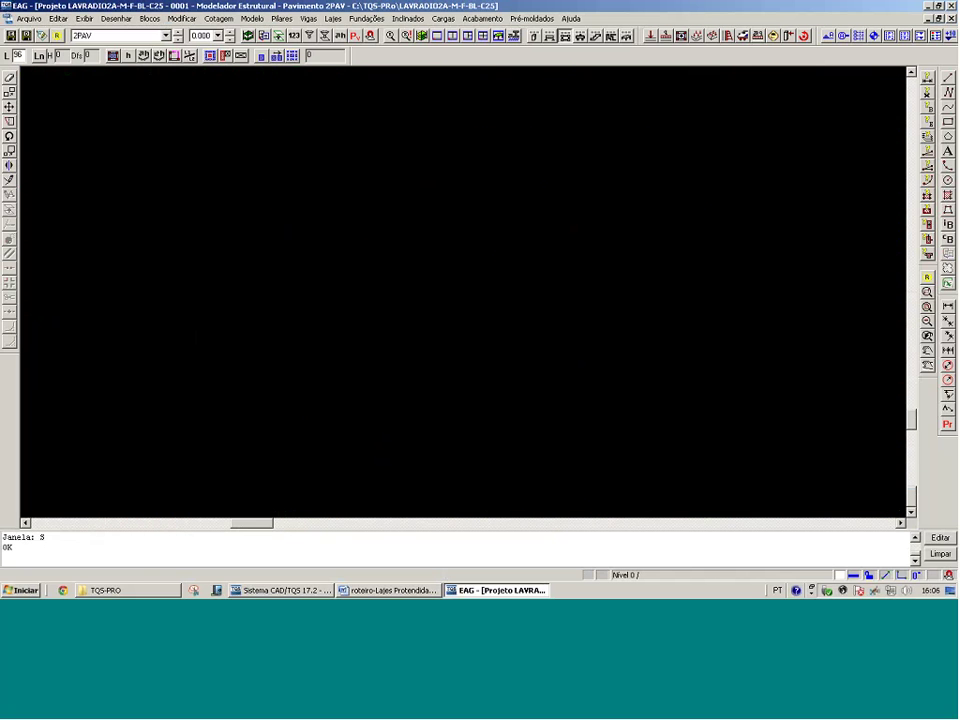
pyautogui.press('F8')
pyautogui.click(392, 230)
pyautogui.click(606, 124)
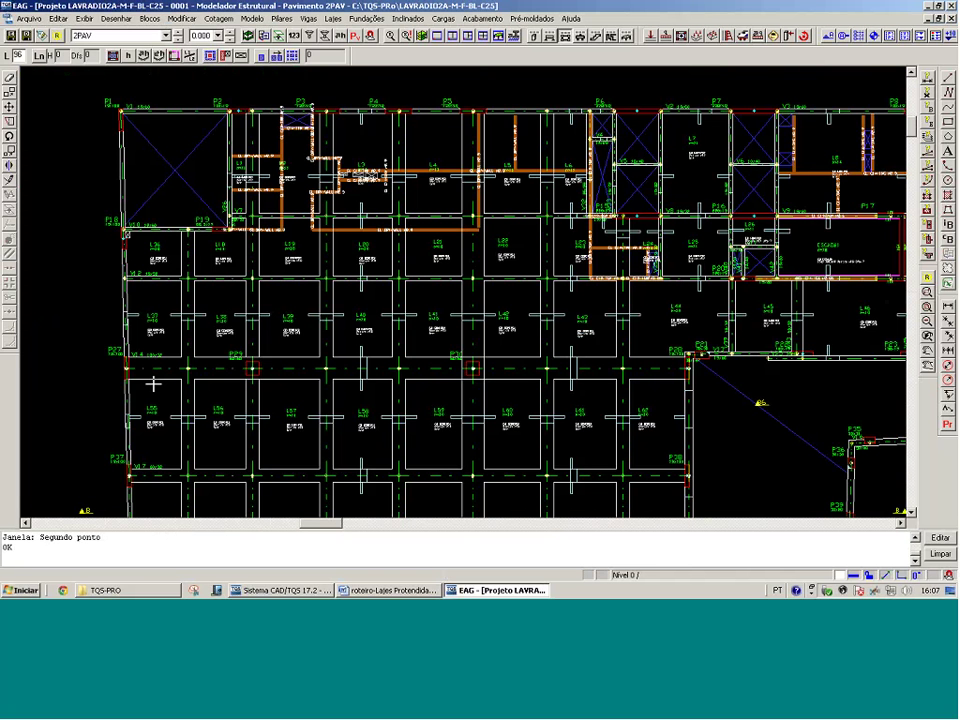
# Measure the distance from column P30 to column P28 along the beam below slabs L42 to L44
pyautogui.press('pagedown')
pyautogui.press('pagedown')
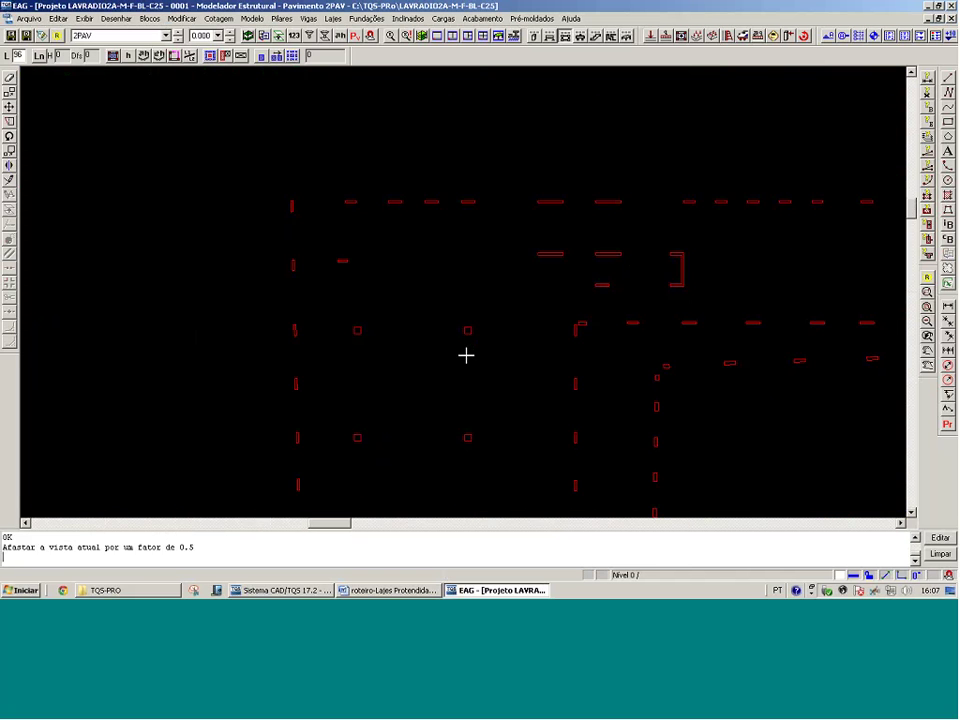
pyautogui.press('F8')
pyautogui.click(332, 448)
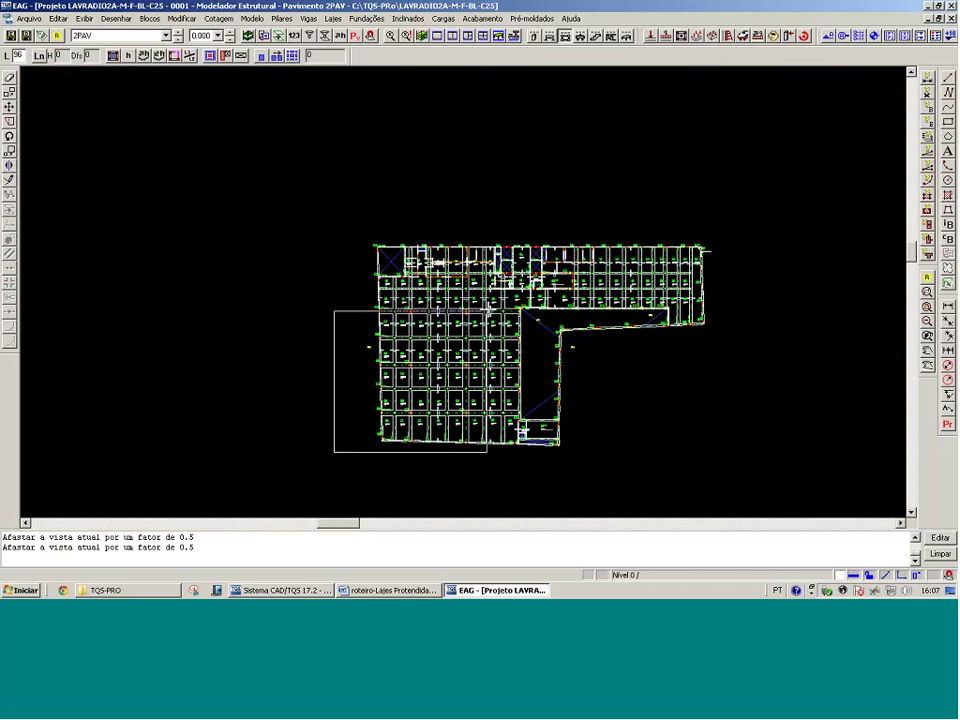
pyautogui.click(536, 292)
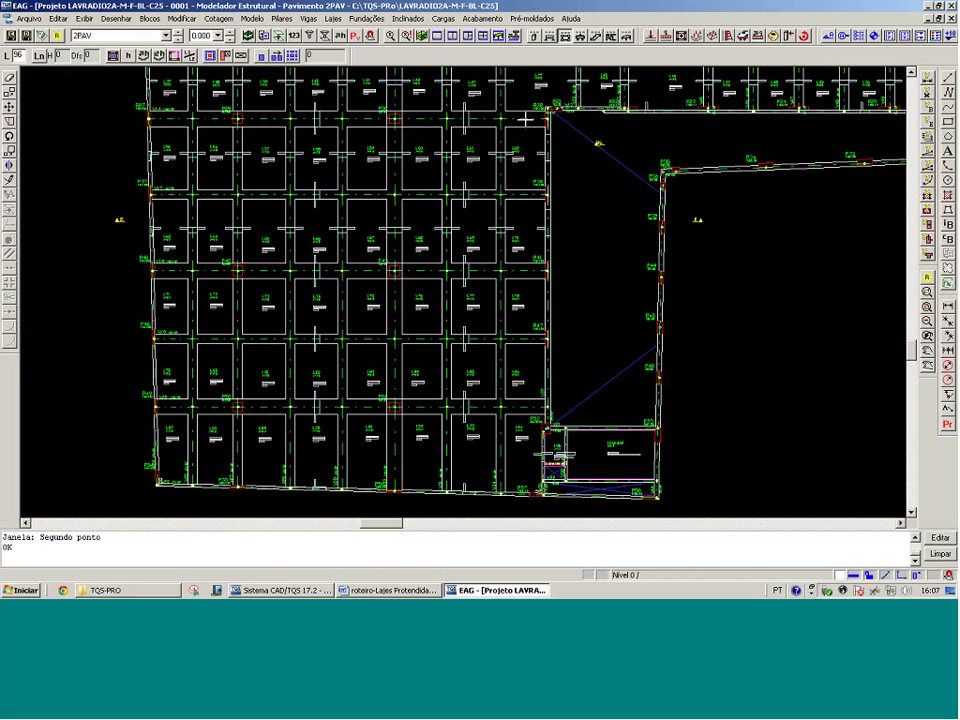
pyautogui.press('F8')
pyautogui.click(524, 119)
pyautogui.click(497, 187)
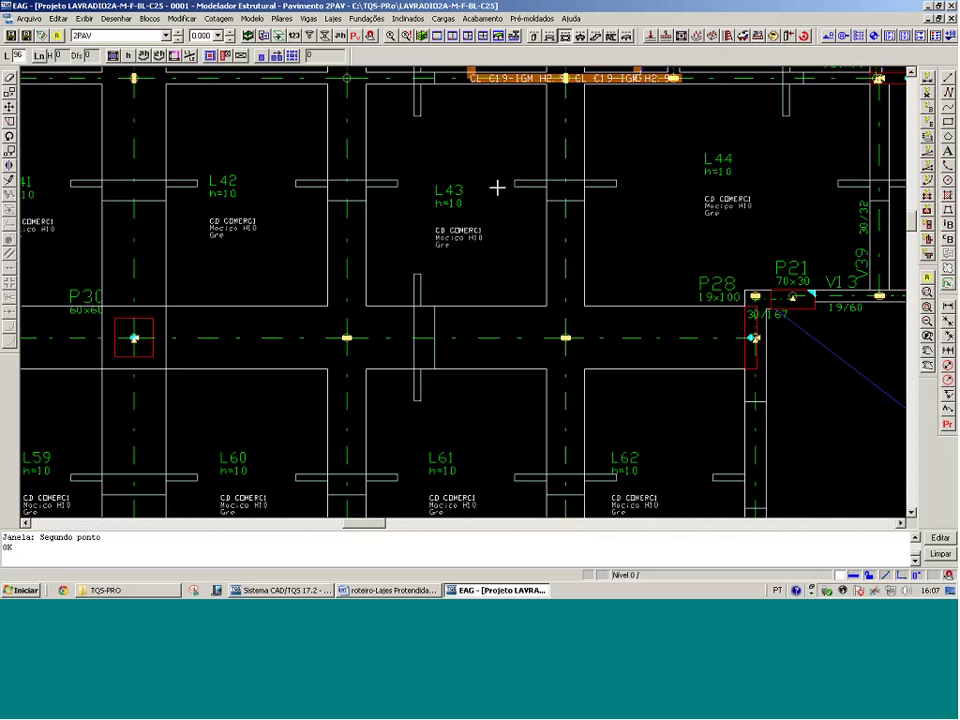
pyautogui.click(134, 339)
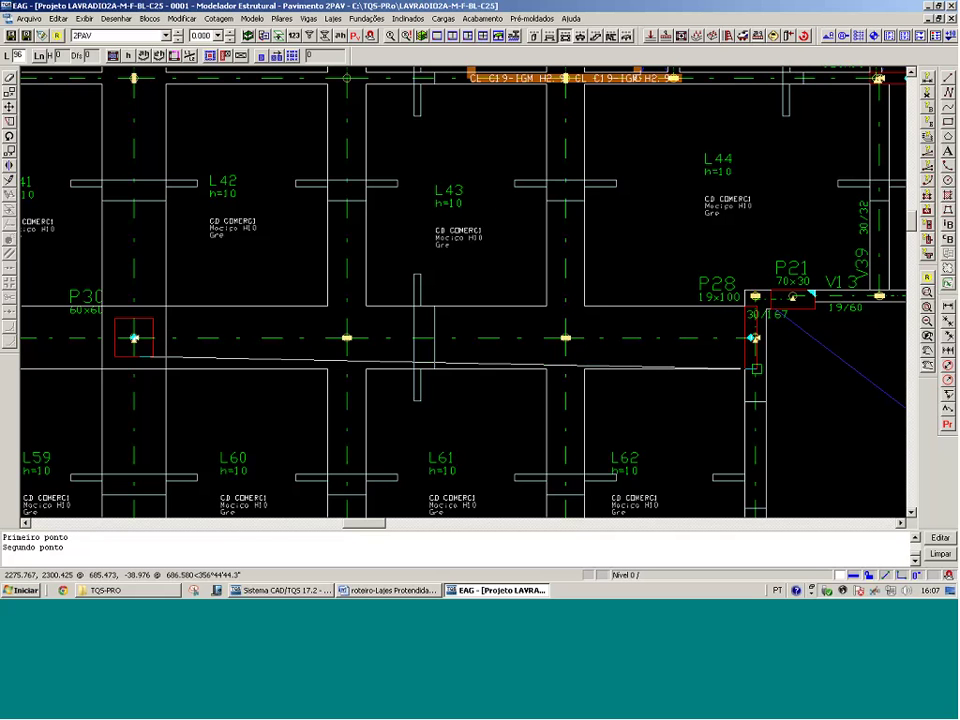
pyautogui.click(757, 369)
# Examine the bays around columns P29 and P30, and beam V37 with column P52 beside the large floor opening
pyautogui.press('F9')
pyautogui.press('F9')
pyautogui.press('F9')
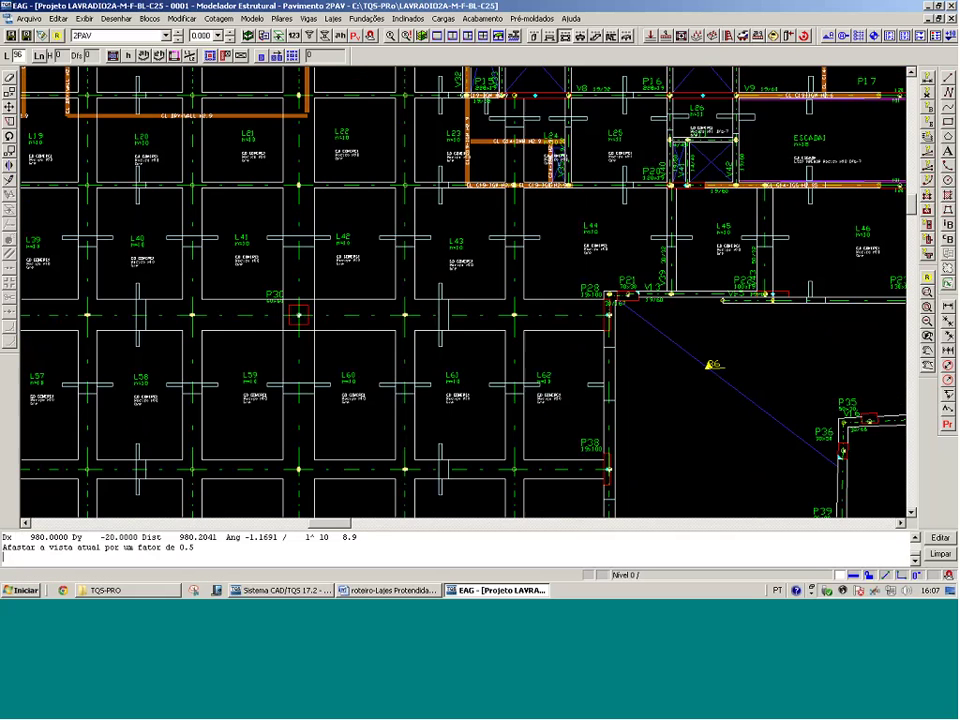
pyautogui.press('F8')
pyautogui.click(247, 330)
pyautogui.click(522, 197)
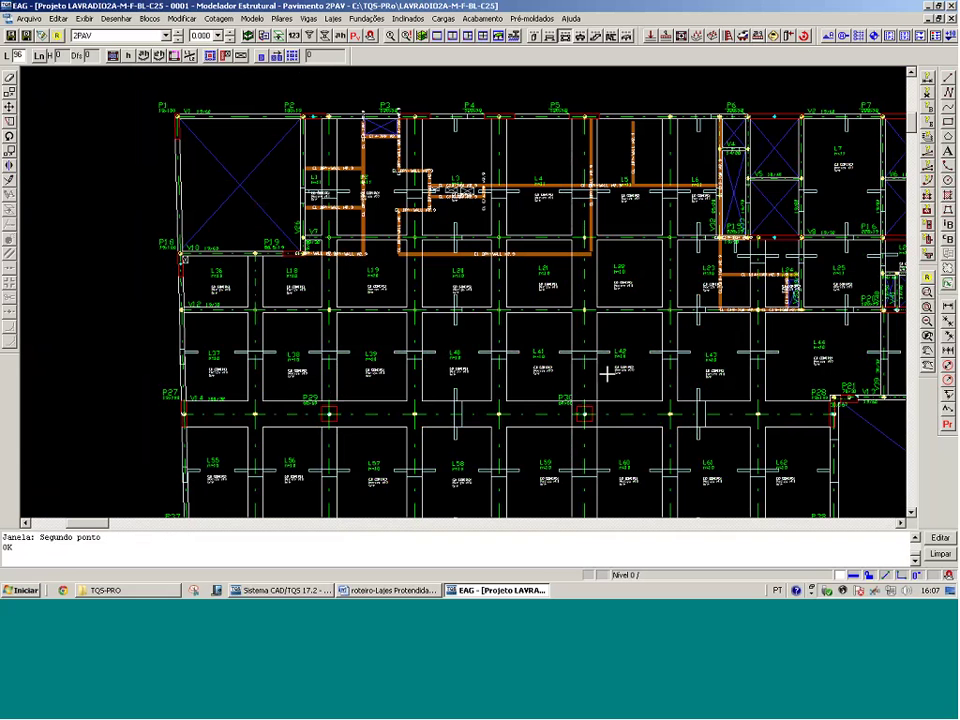
pyautogui.hotkey('ctrl', 'd')
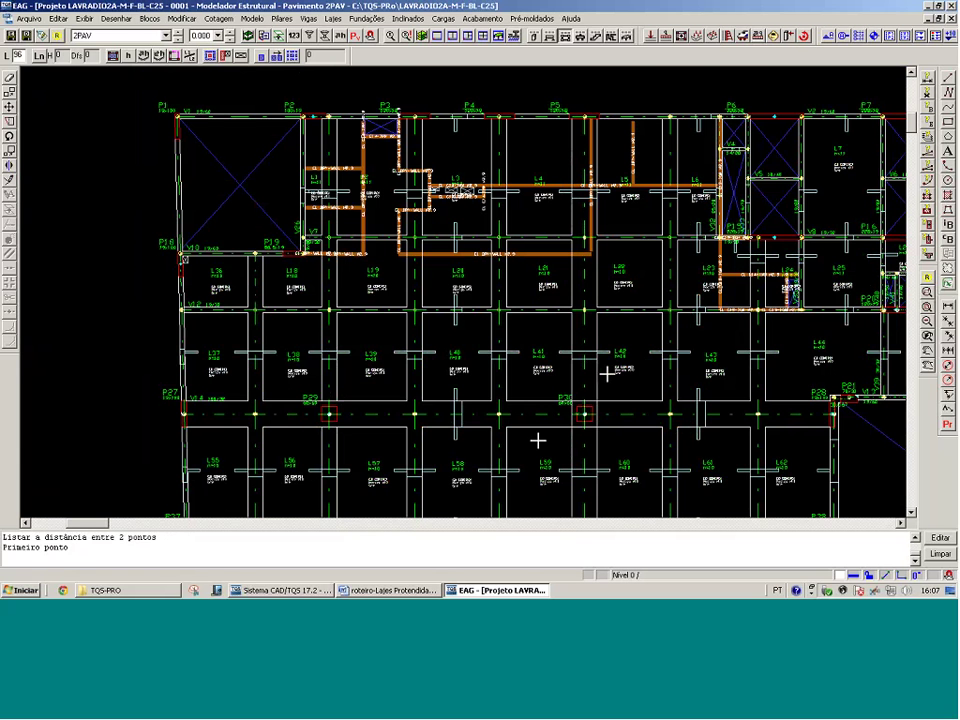
pyautogui.hotkey('shift', 'F8')
pyautogui.press('F8')
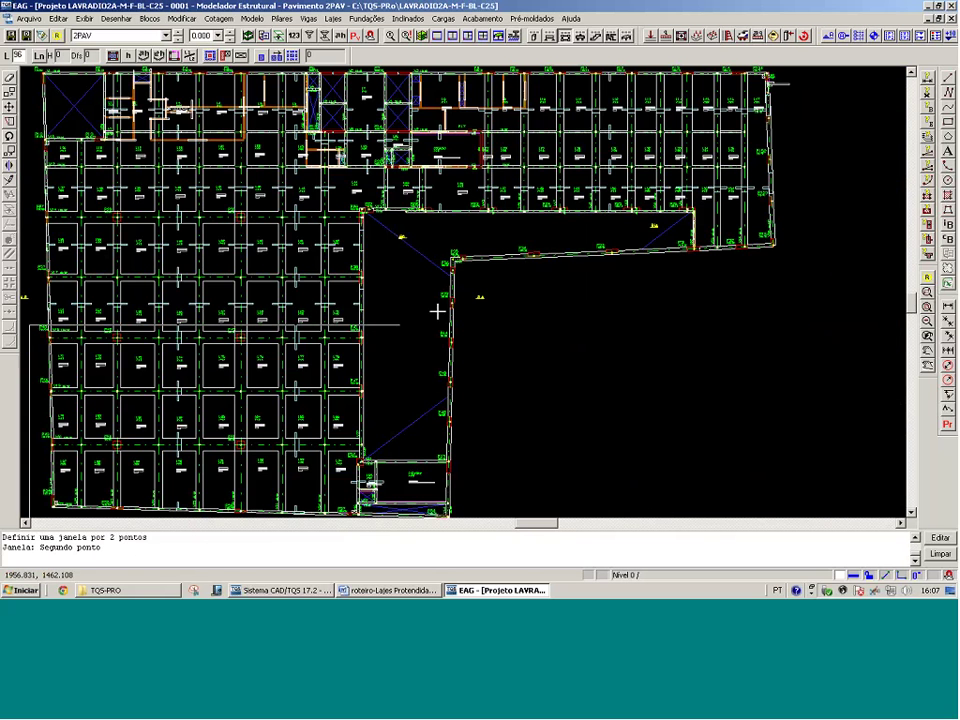
pyautogui.click(518, 281)
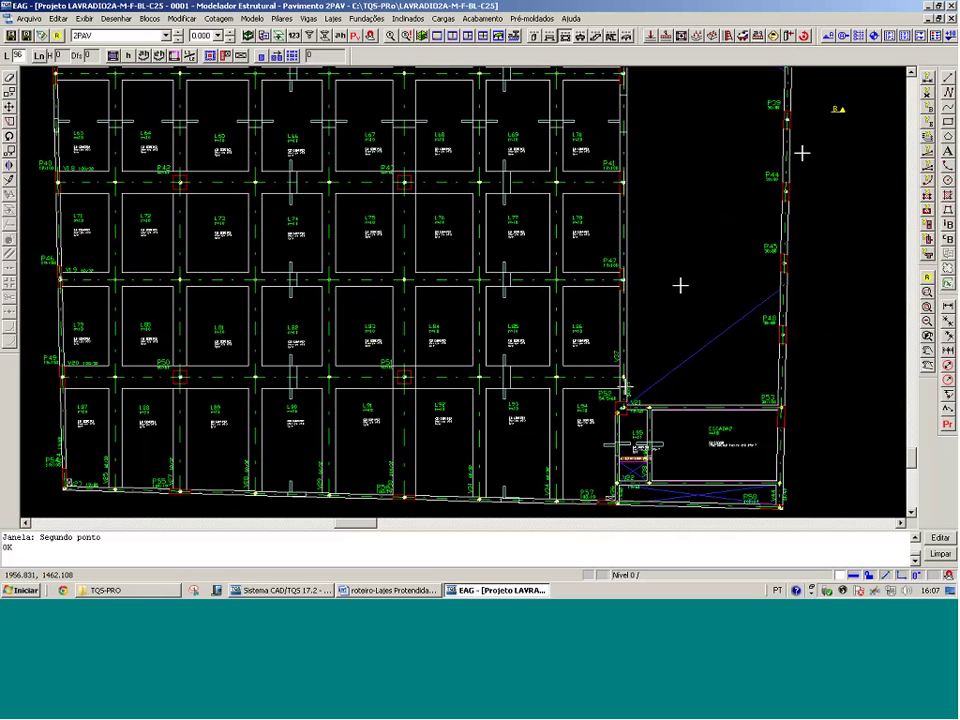
pyautogui.click(800, 297)
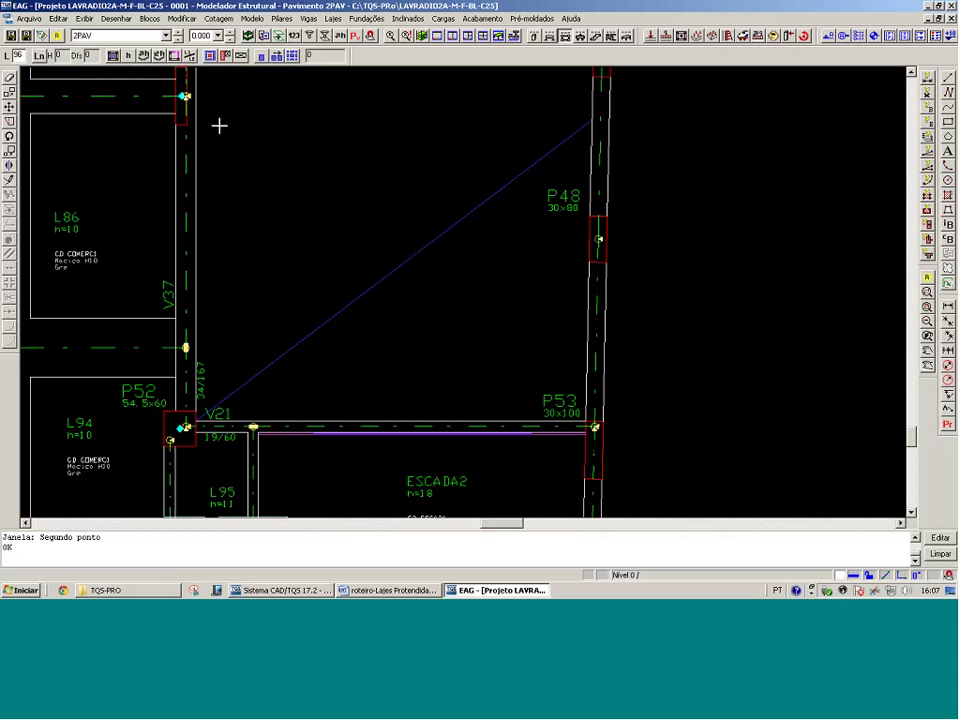
# Switch the modeler from floor 2PAV to floor TERR
pyautogui.click(166, 36)
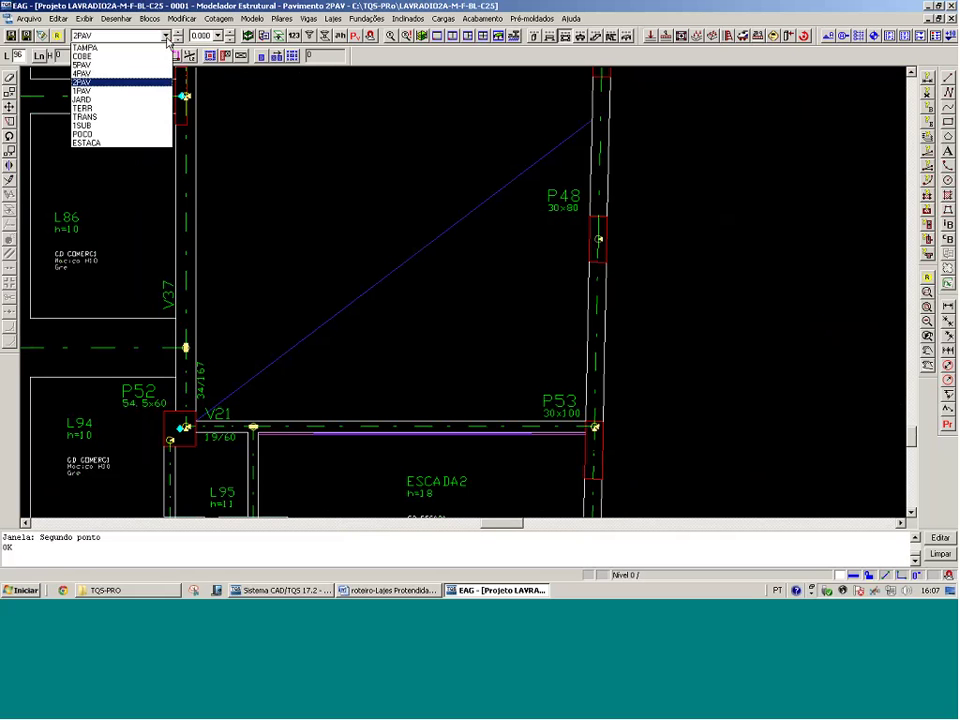
pyautogui.click(107, 110)
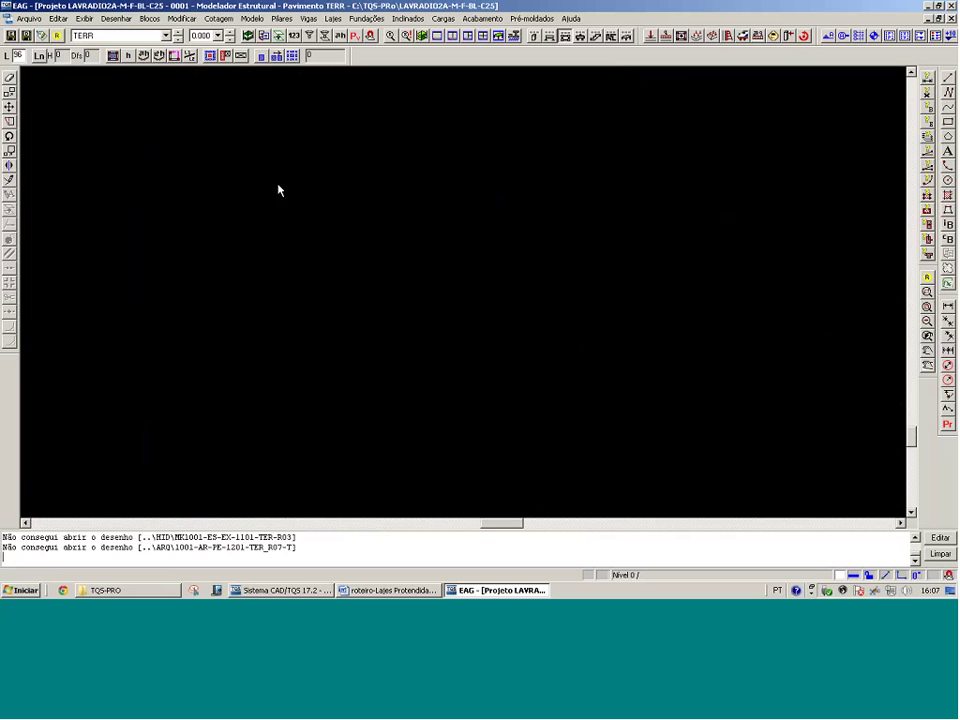
pyautogui.press('F8')
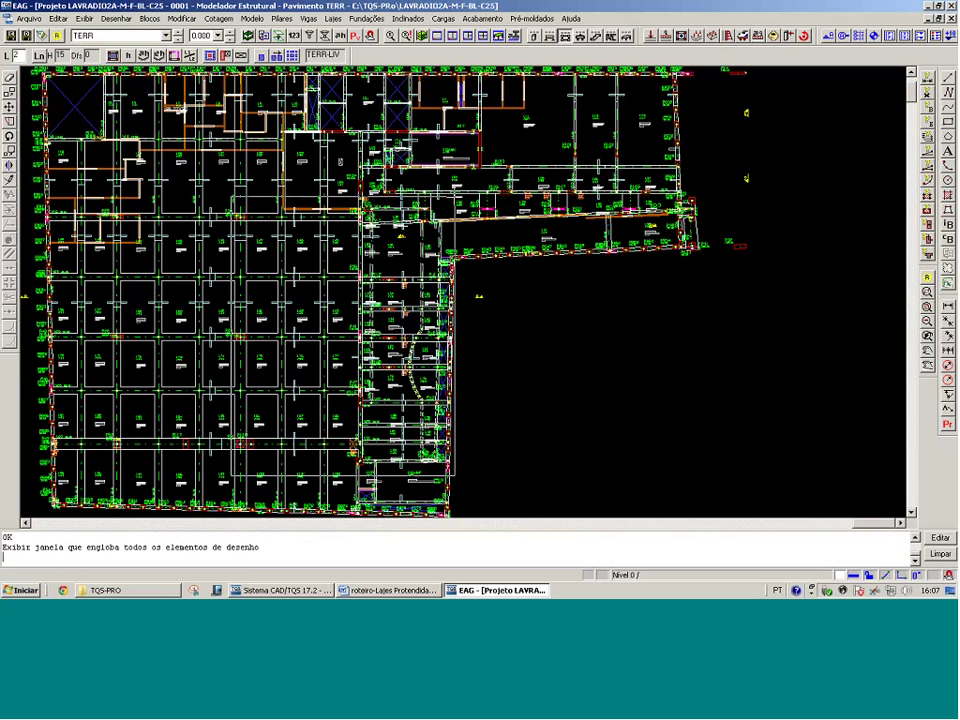
pyautogui.click(465, 191)
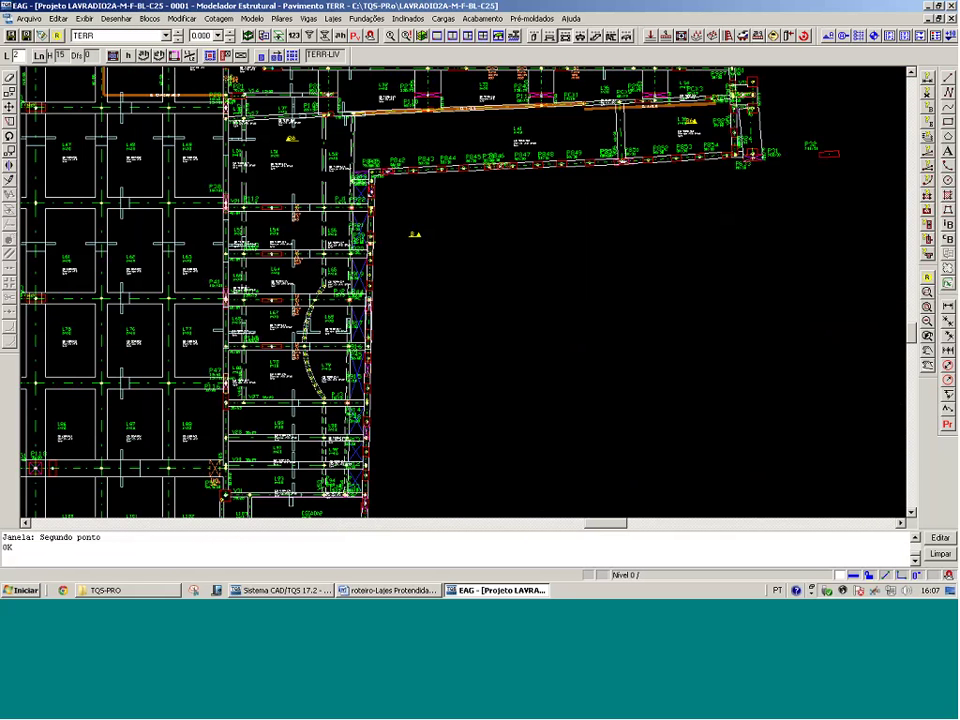
# Apply the Formas display preset to the TERR floor plan
pyautogui.click(356, 36)
pyautogui.click(606, 228)
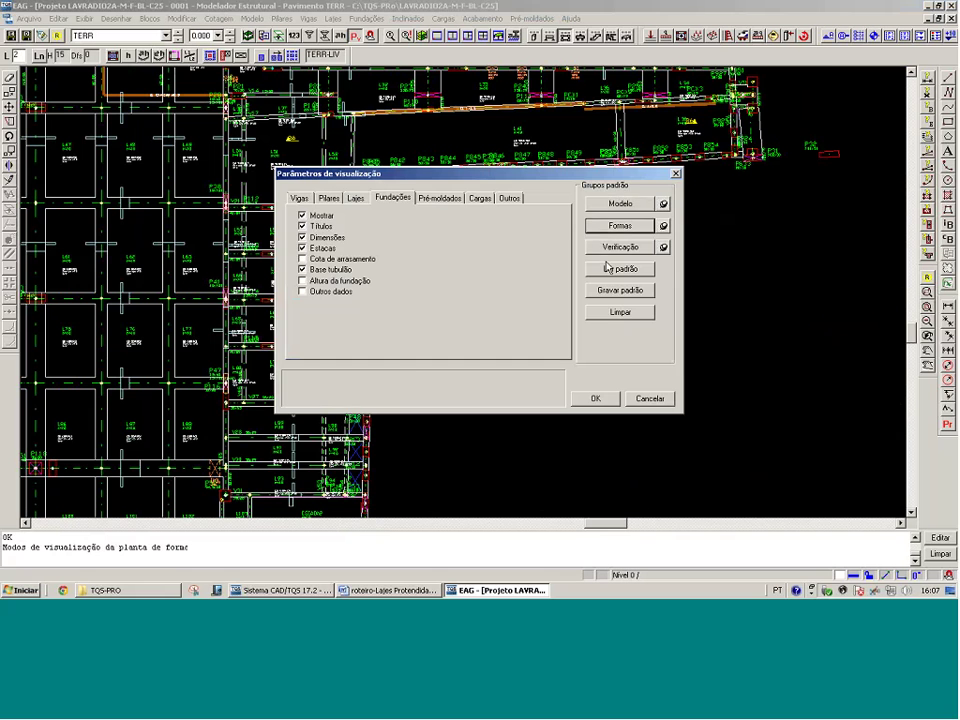
pyautogui.click(595, 398)
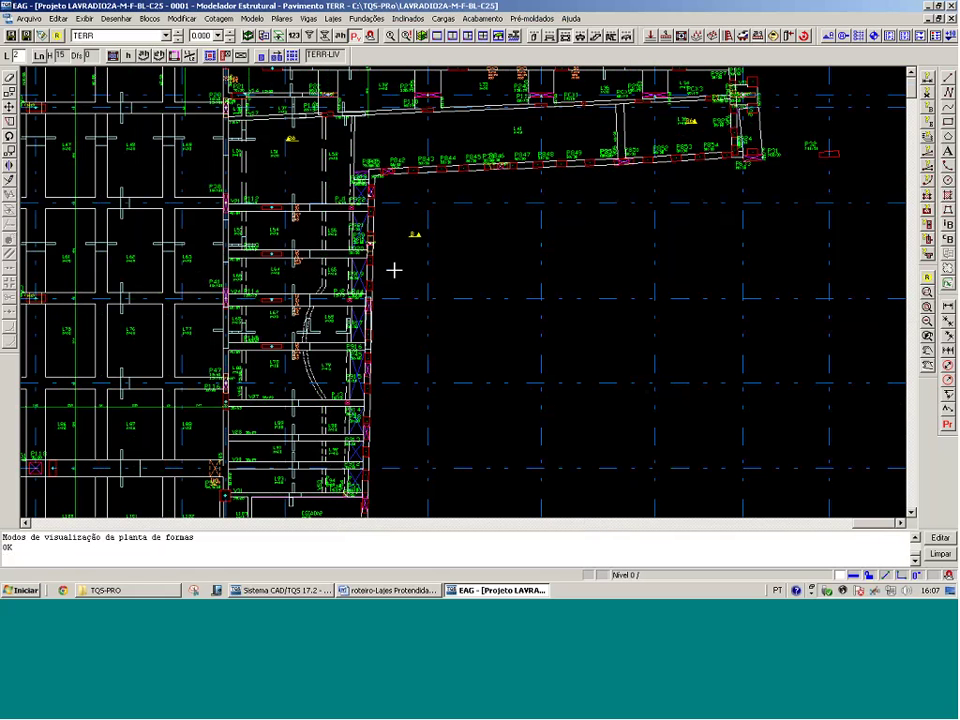
# Inspect beams V27 to V31 near column P116 on floor TERR, and switch to floor TRANS
pyautogui.press('F8')
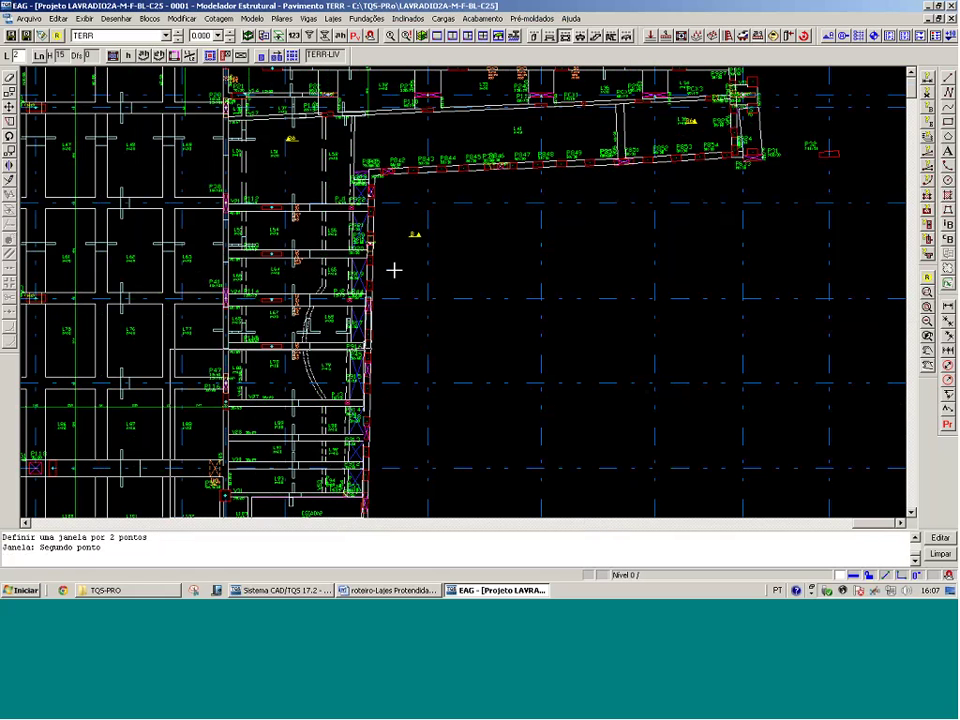
pyautogui.click(367, 348)
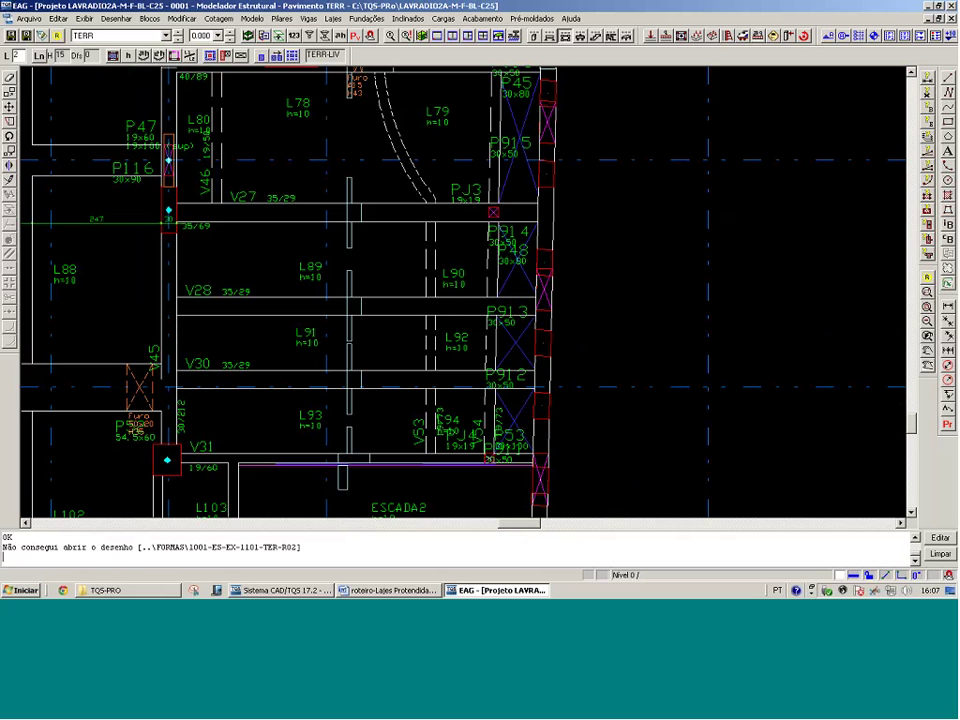
pyautogui.scroll(-2, 437, 236)
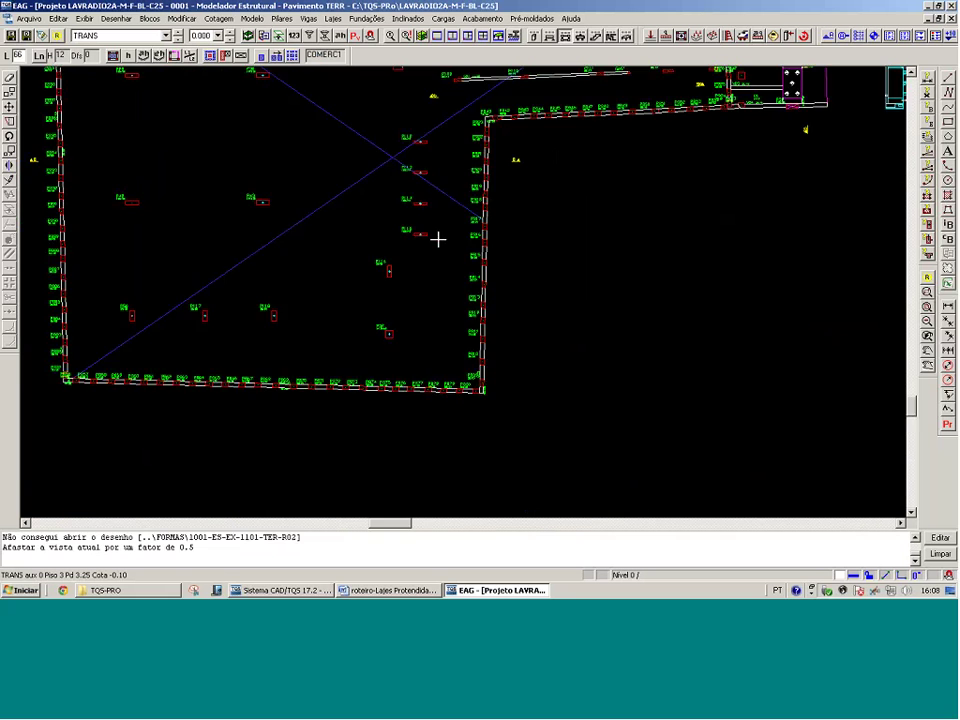
pyautogui.click(302, 335)
pyautogui.click(484, 144)
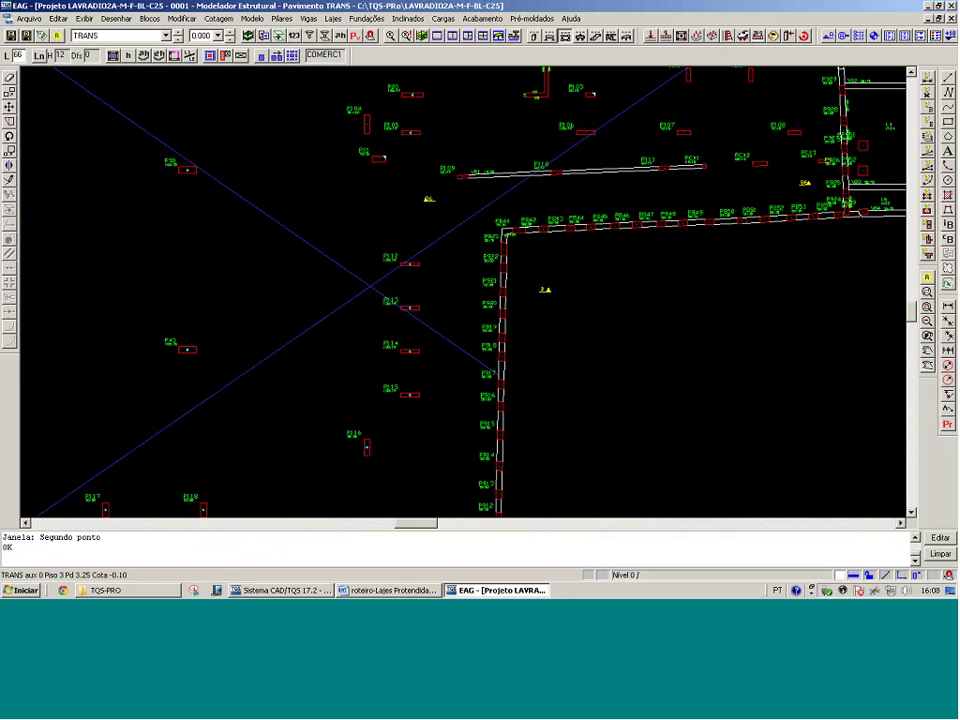
# Measure the distance from column P116 to column P21 on floor TRANS, and return to floor TERR
pyautogui.click(364, 446)
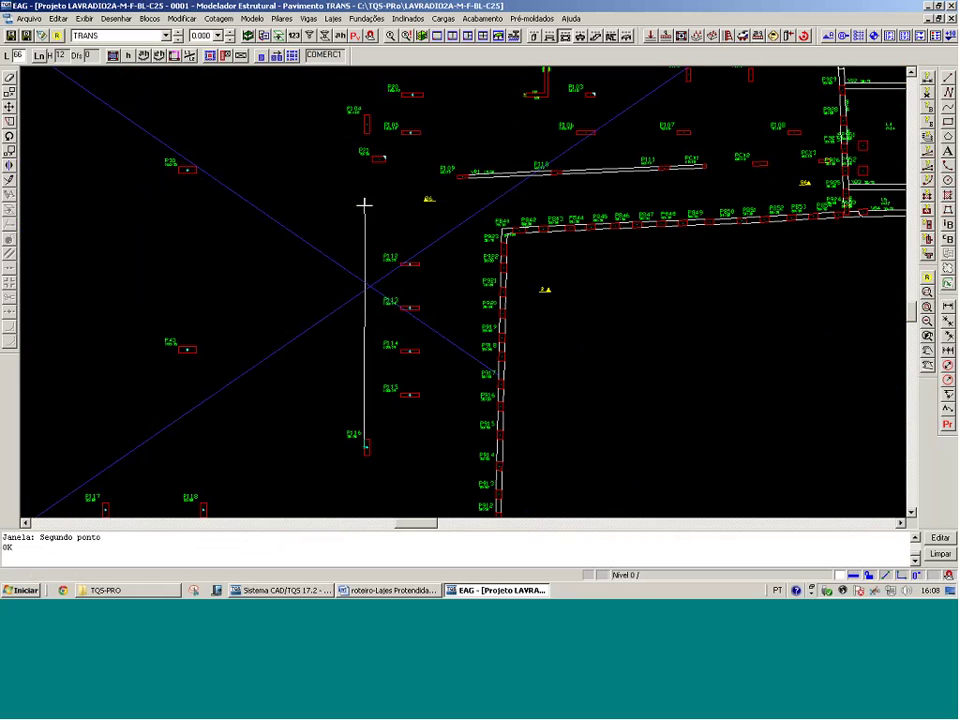
pyautogui.click(368, 152)
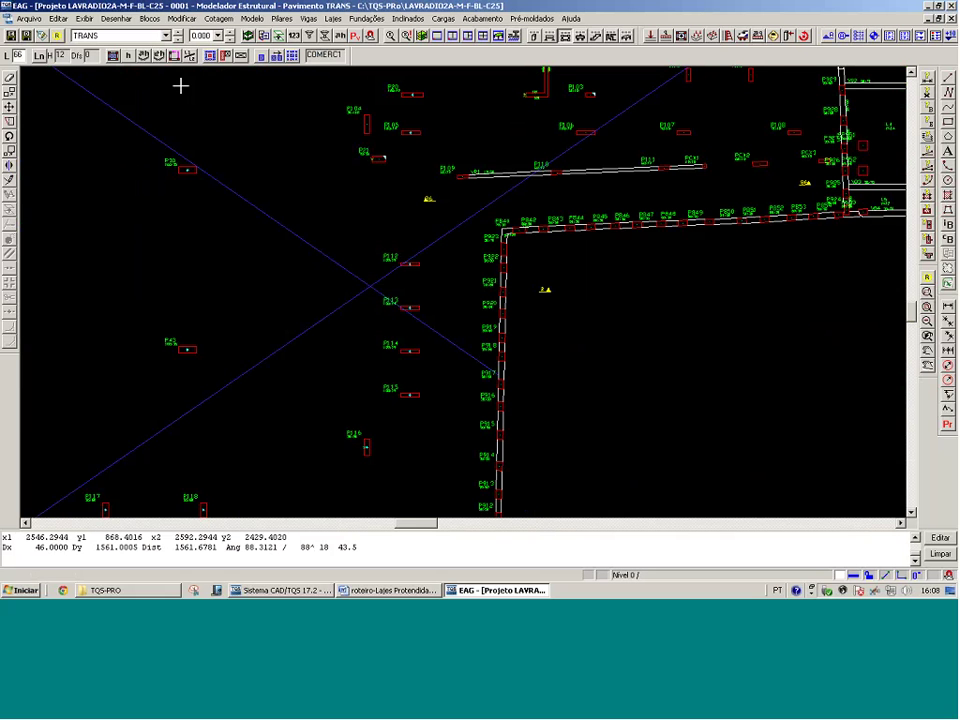
pyautogui.click(180, 39)
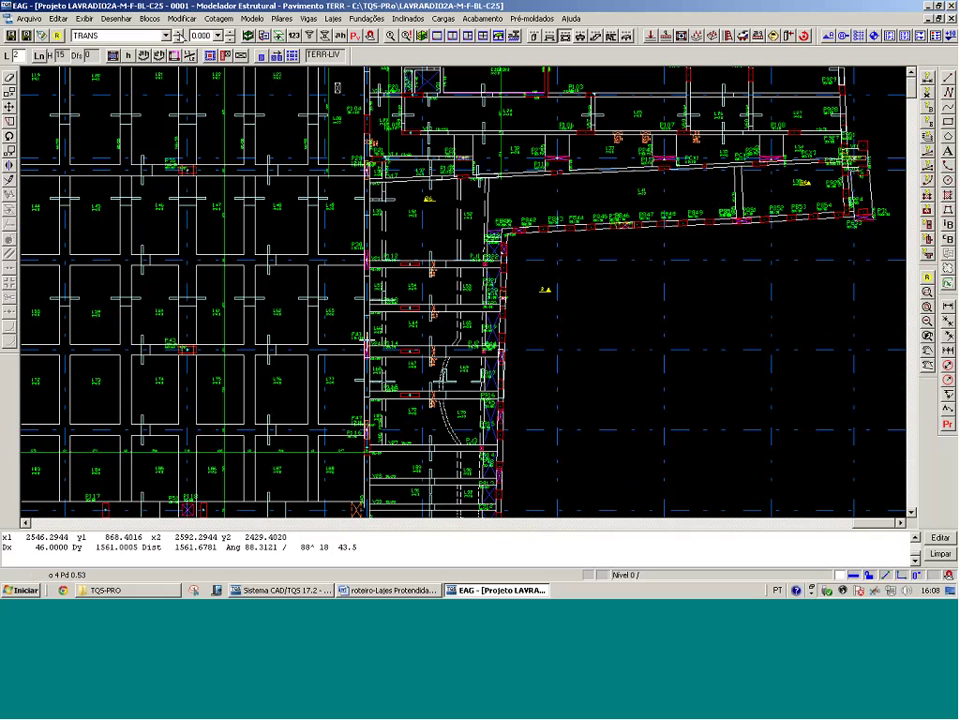
# Switch to floor 1PAV and inspect the end wing around columns P31, P32 and P150 to P154
pyautogui.click(179, 33)
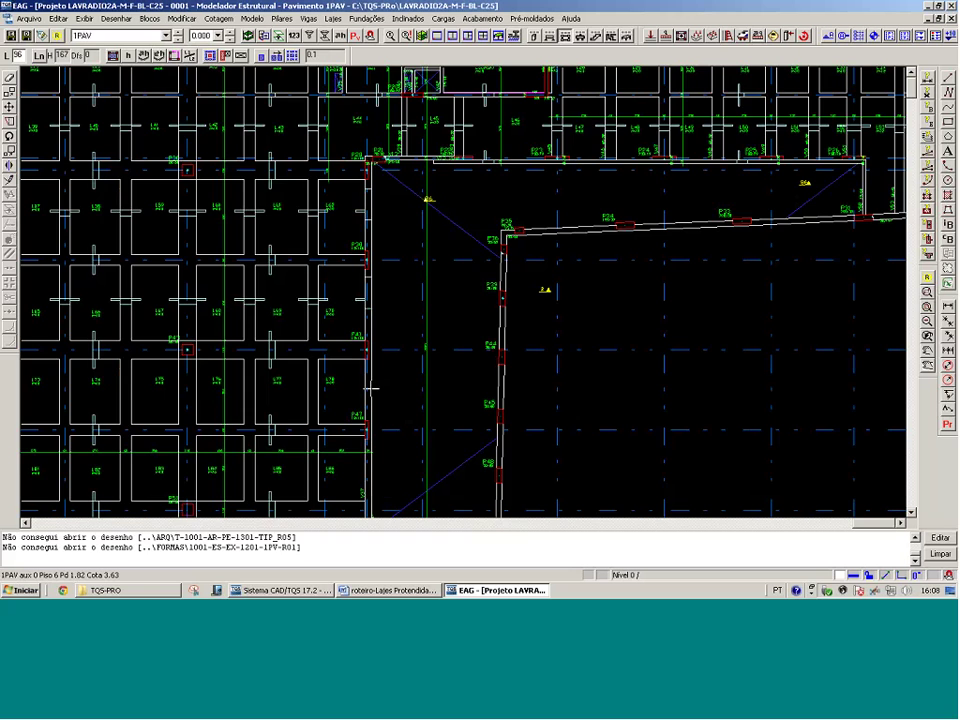
pyautogui.scroll(-1, 371, 389)
pyautogui.press('F8')
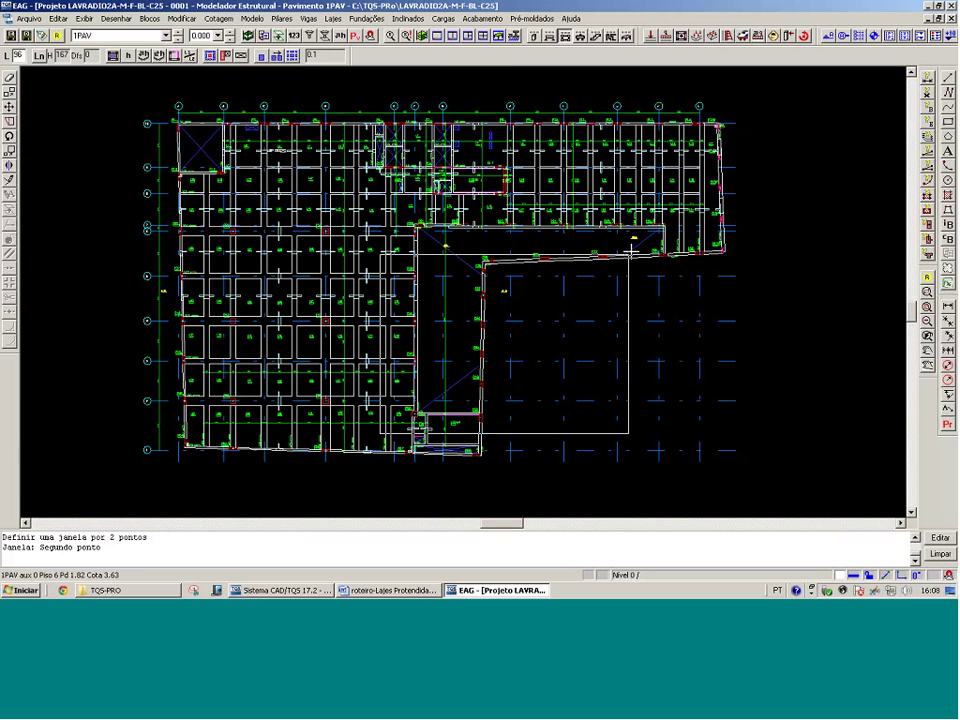
pyautogui.click(823, 111)
pyautogui.press('F8')
pyautogui.click(281, 332)
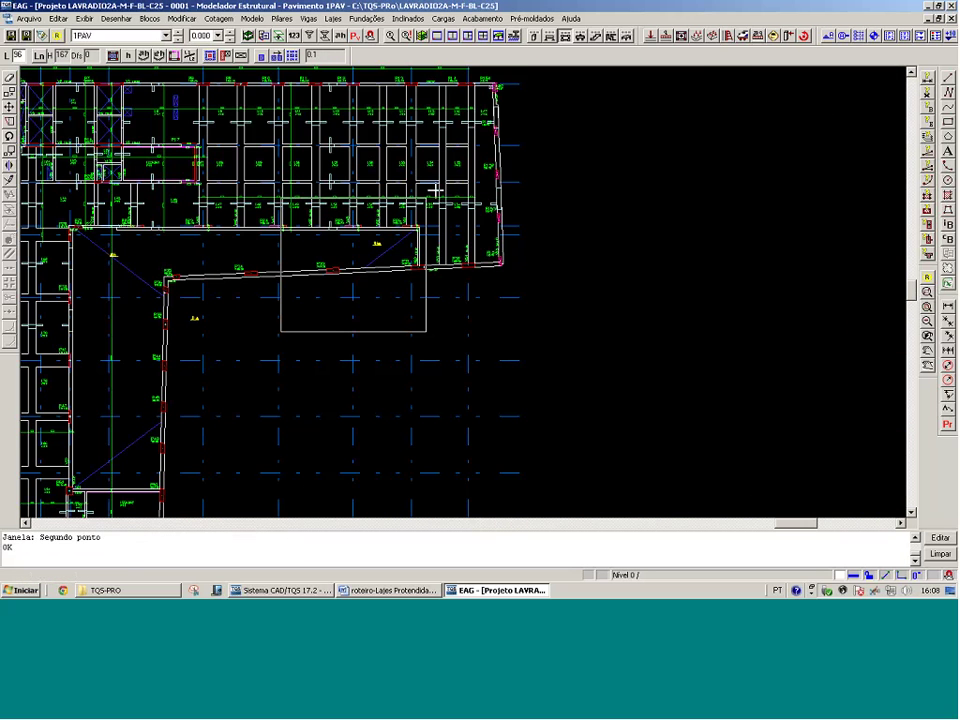
pyautogui.click(626, 86)
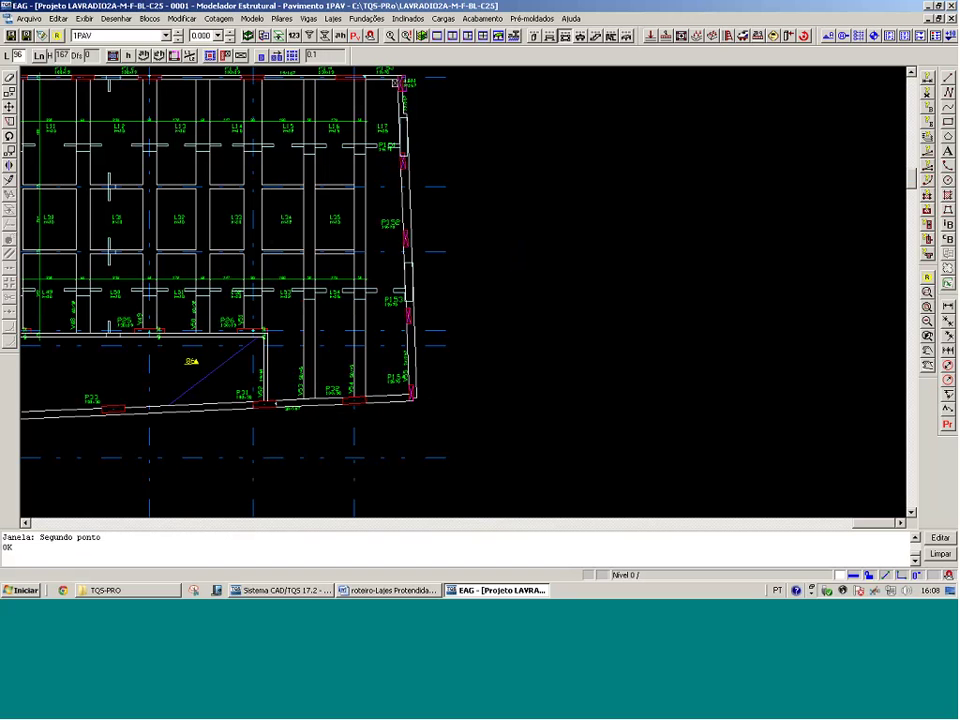
# Check the same end wing on floors 1SUB and TRANS, and return to floor 1PAV
pyautogui.click(166, 35)
pyautogui.click(115, 94)
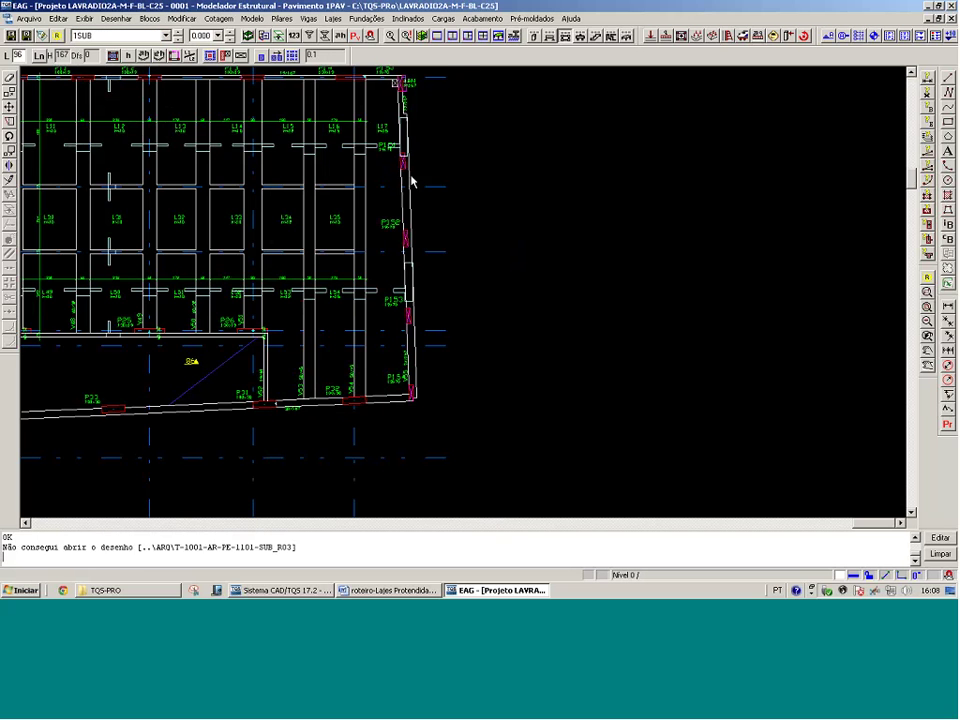
pyautogui.click(212, 54)
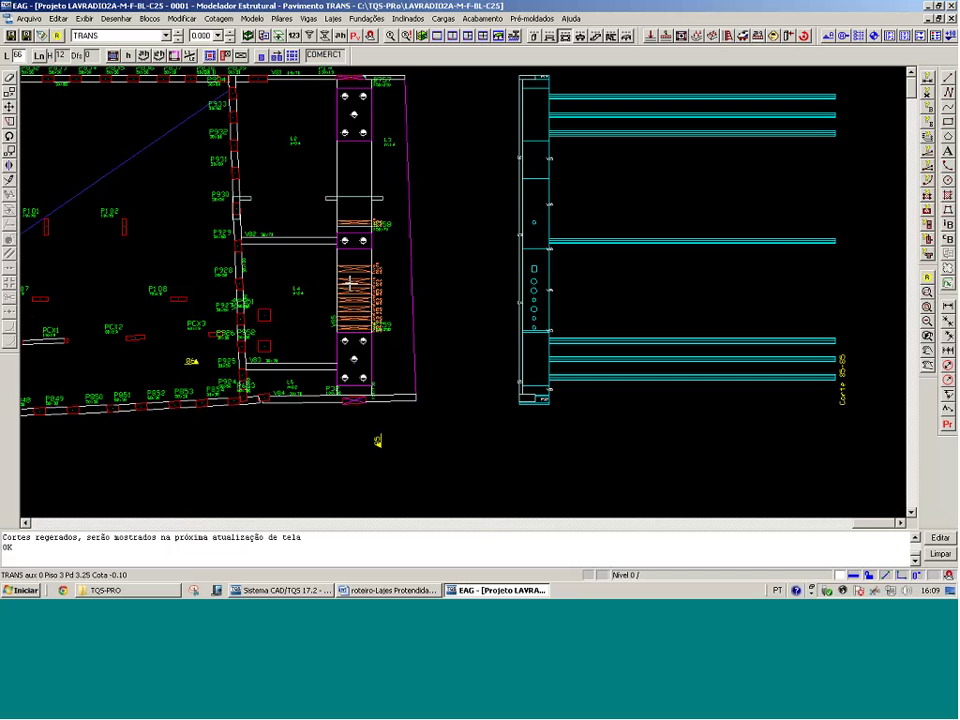
pyautogui.click(180, 32)
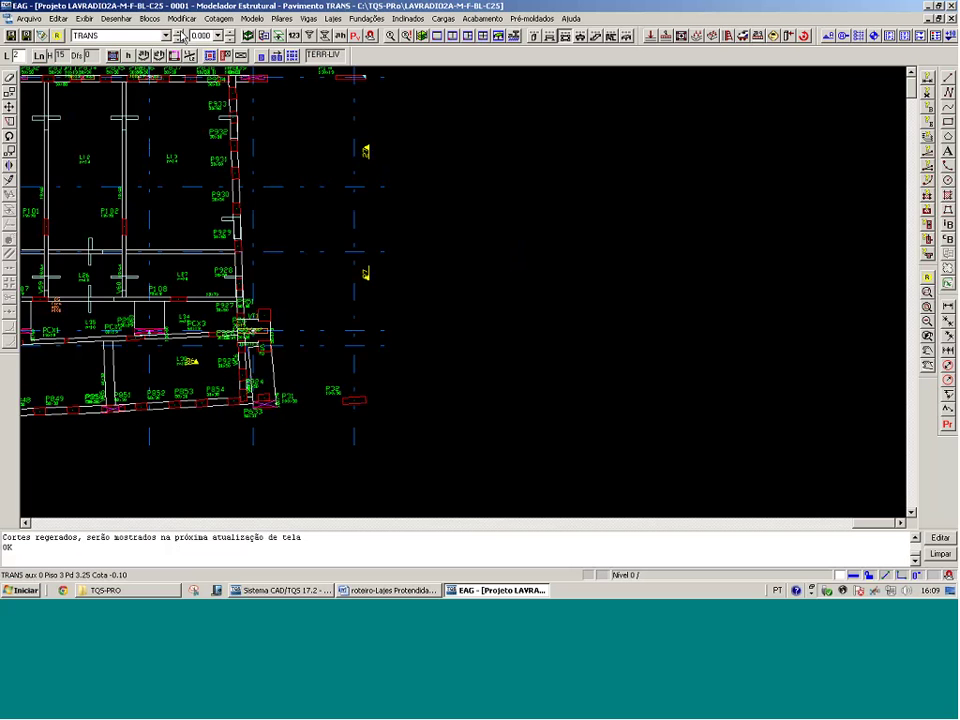
pyautogui.click(180, 32)
pyautogui.click(180, 32)
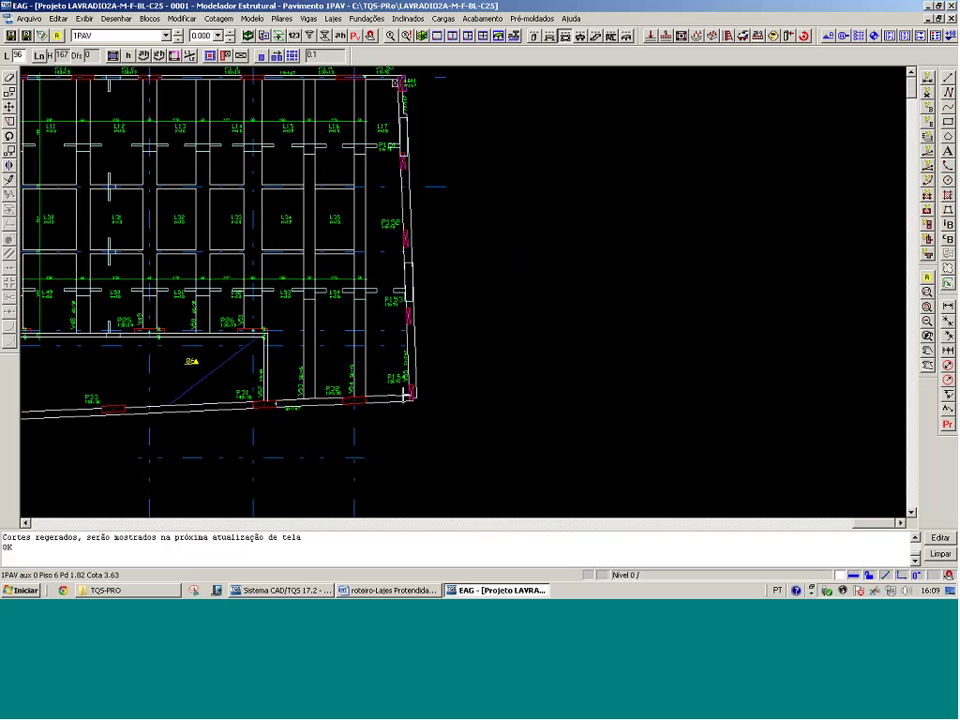
# Inspect edge beam V55 and columns P152 to P154 on floor 2PAV, and switch to floor 5PAV
pyautogui.click(179, 33)
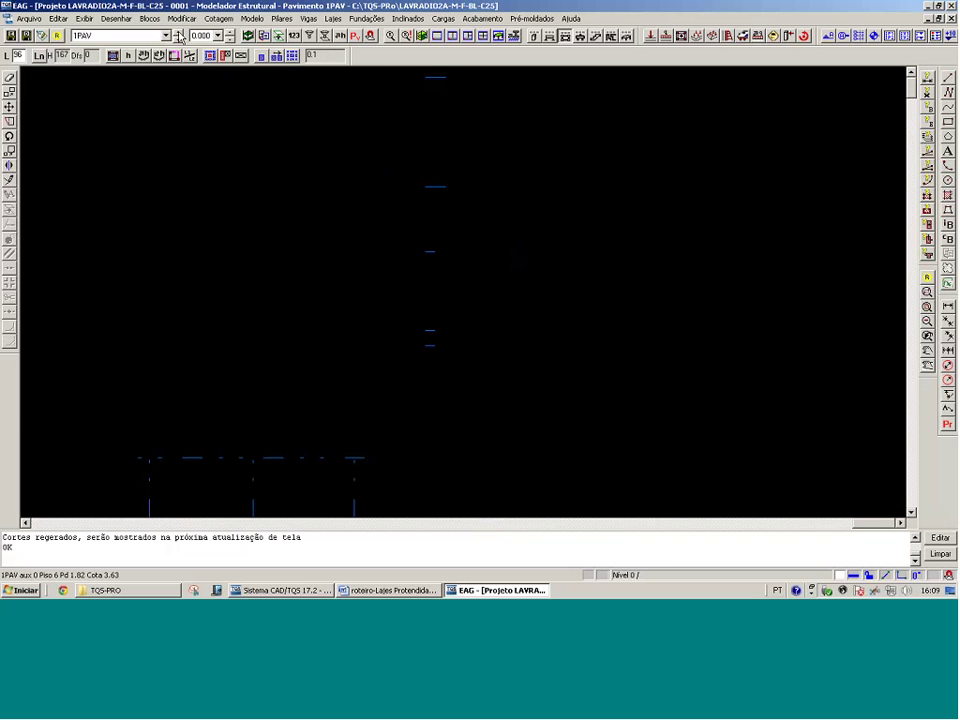
pyautogui.click(179, 33)
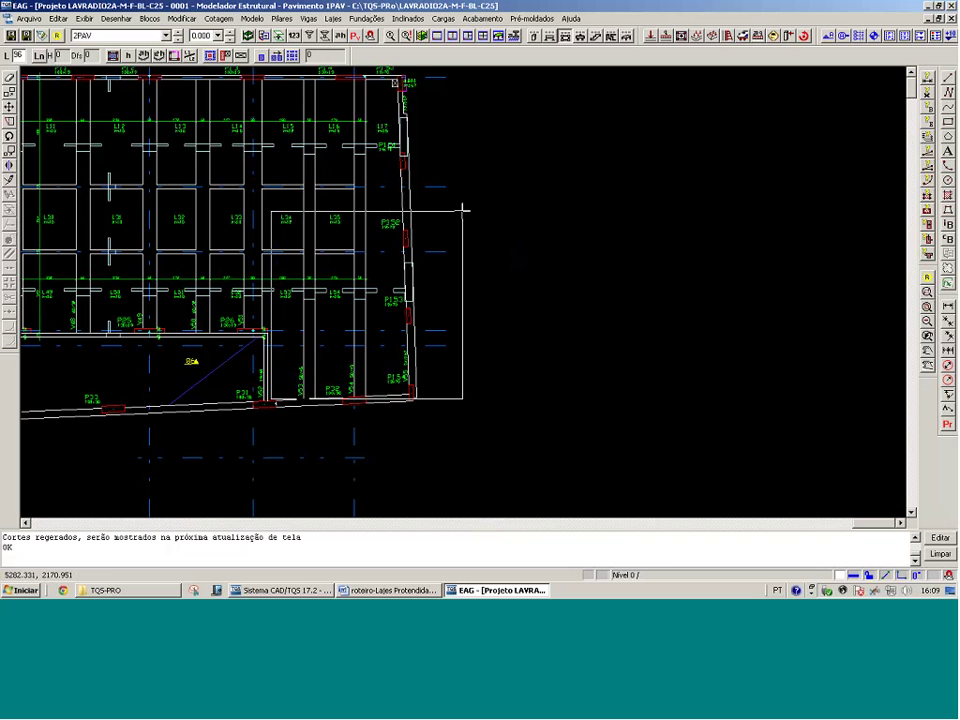
pyautogui.scroll(3, 448, 314)
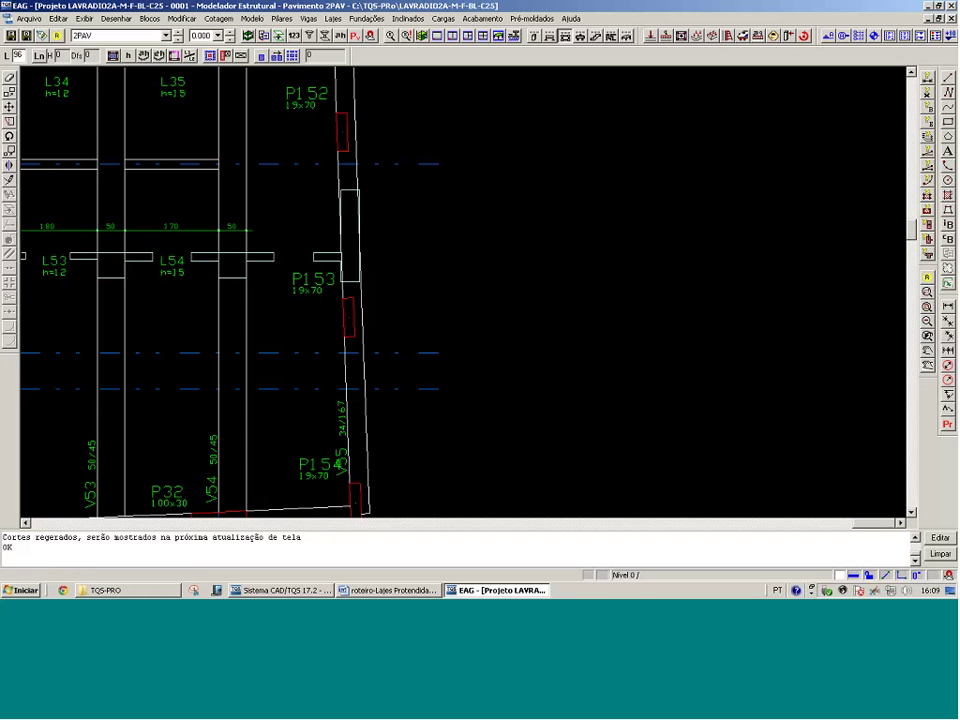
pyautogui.click(295, 249)
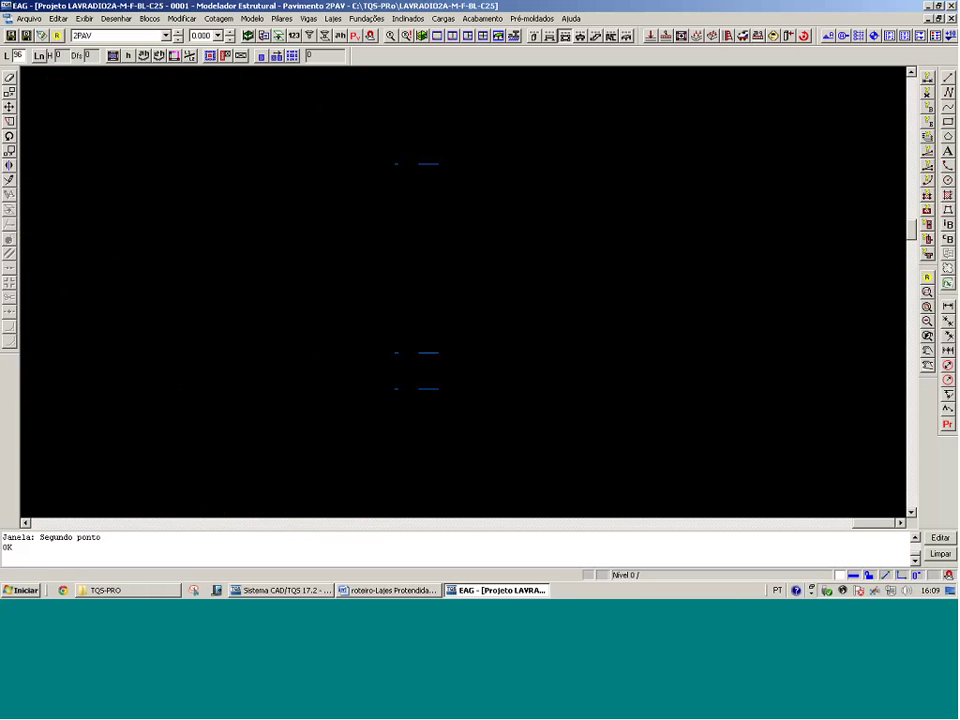
pyautogui.click(178, 34)
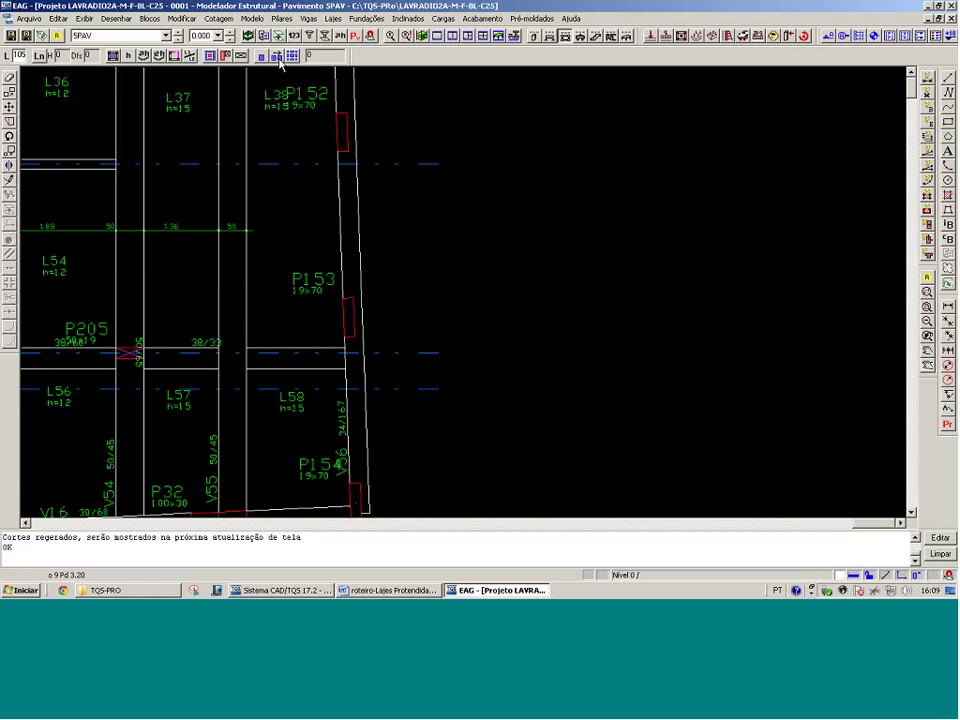
# Generate the building's three-dimensional model with ESTACA as the initial plan, and show it in the 3D viewer
pyautogui.click(358, 38)
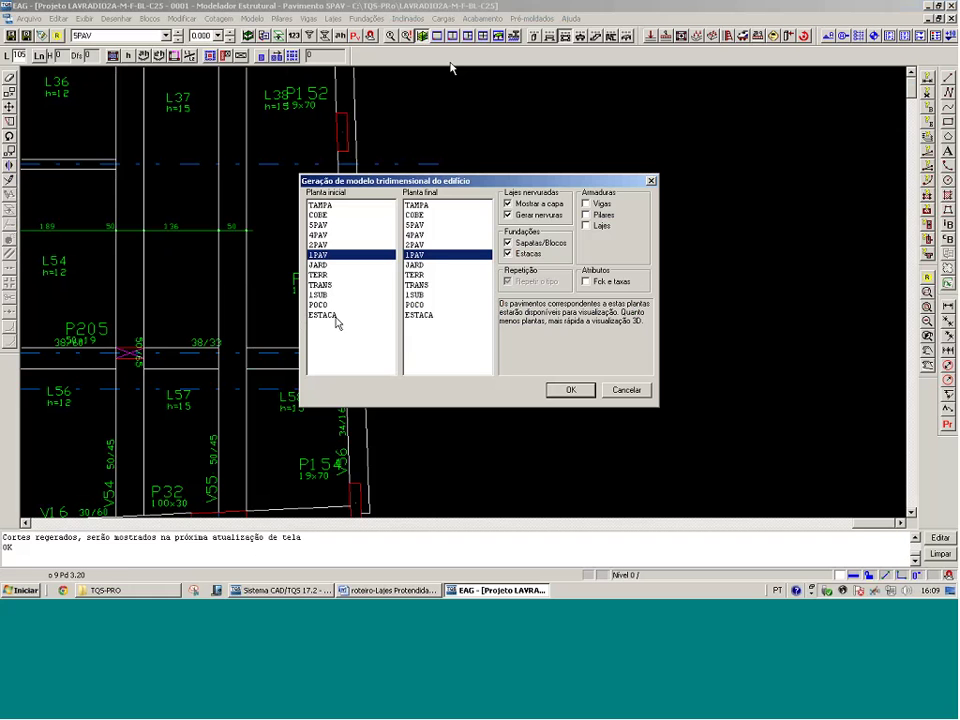
pyautogui.click(336, 317)
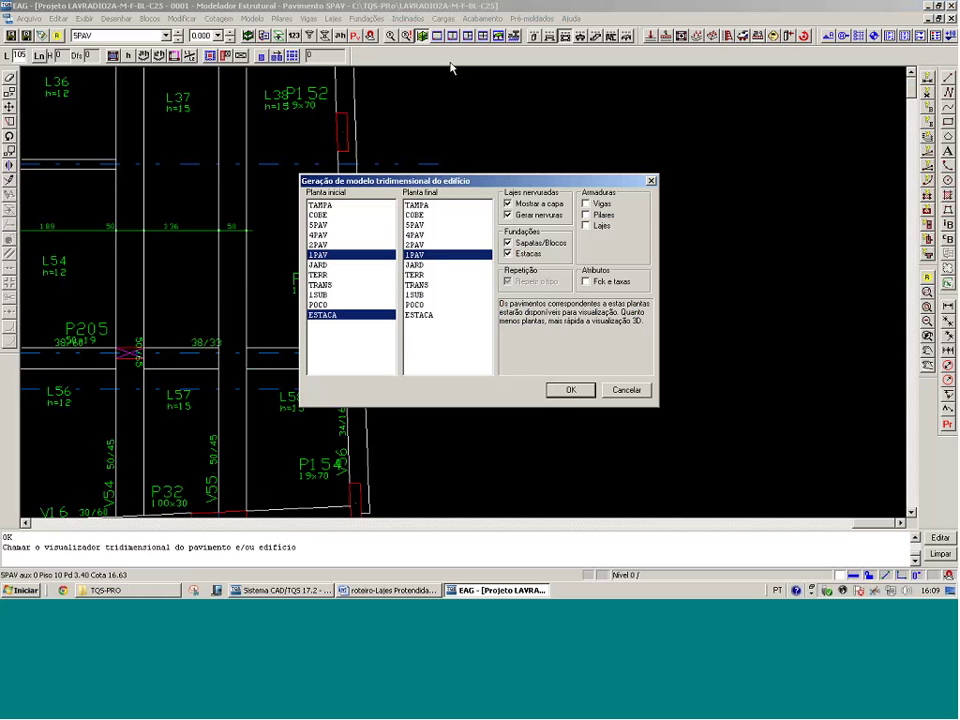
pyautogui.click(562, 389)
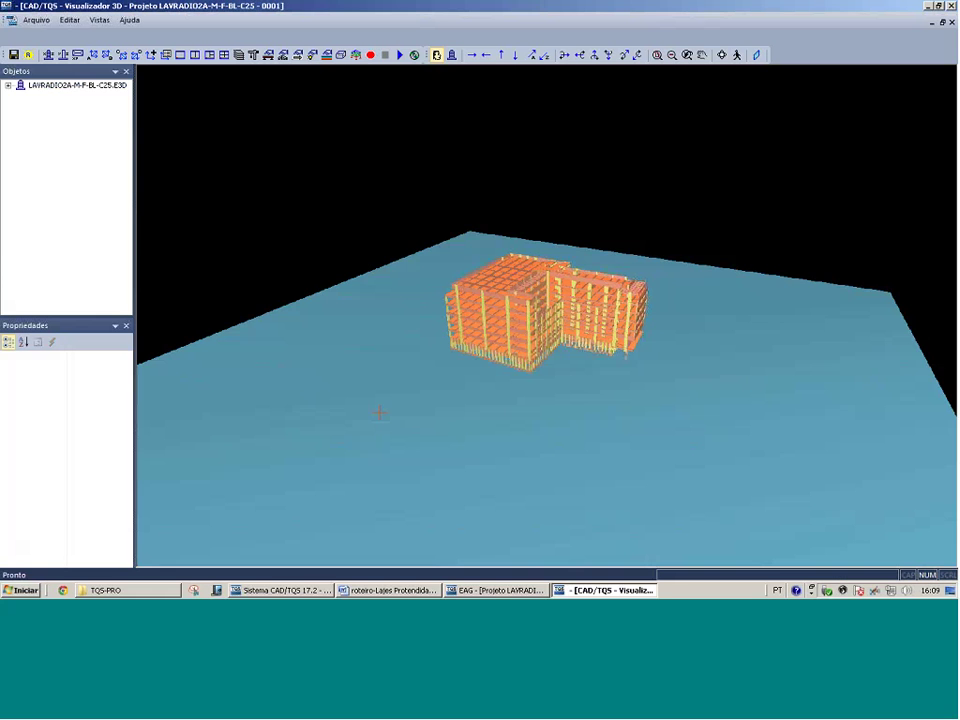
# Examine the floors, columns and both wings of the L-shaped building in the 3D model
pyautogui.scroll(4, 751, 284)
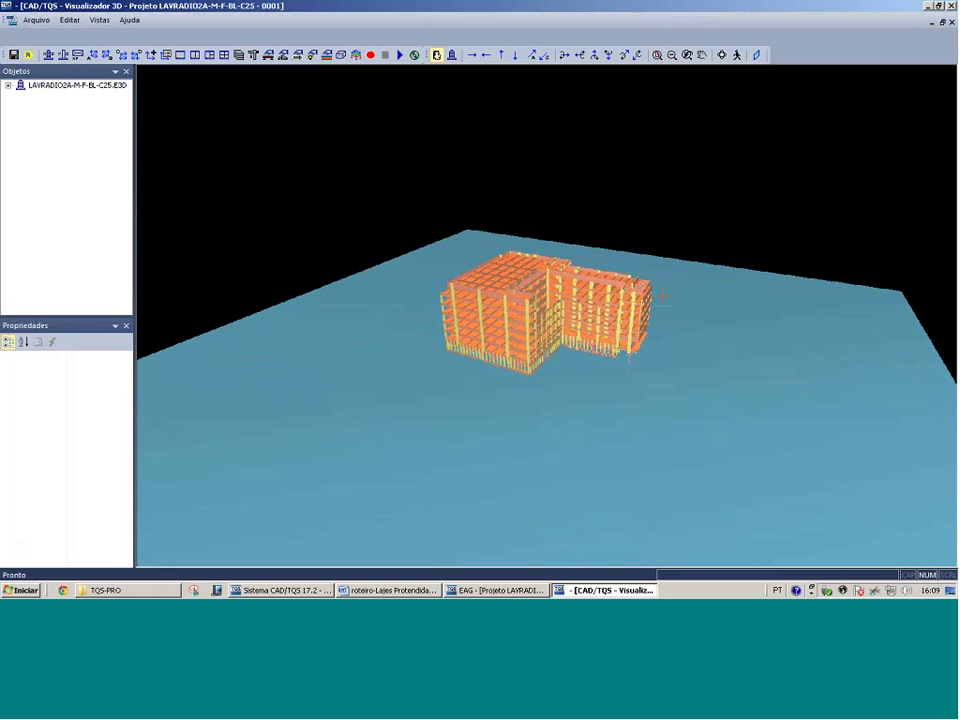
pyautogui.scroll(5, 751, 284)
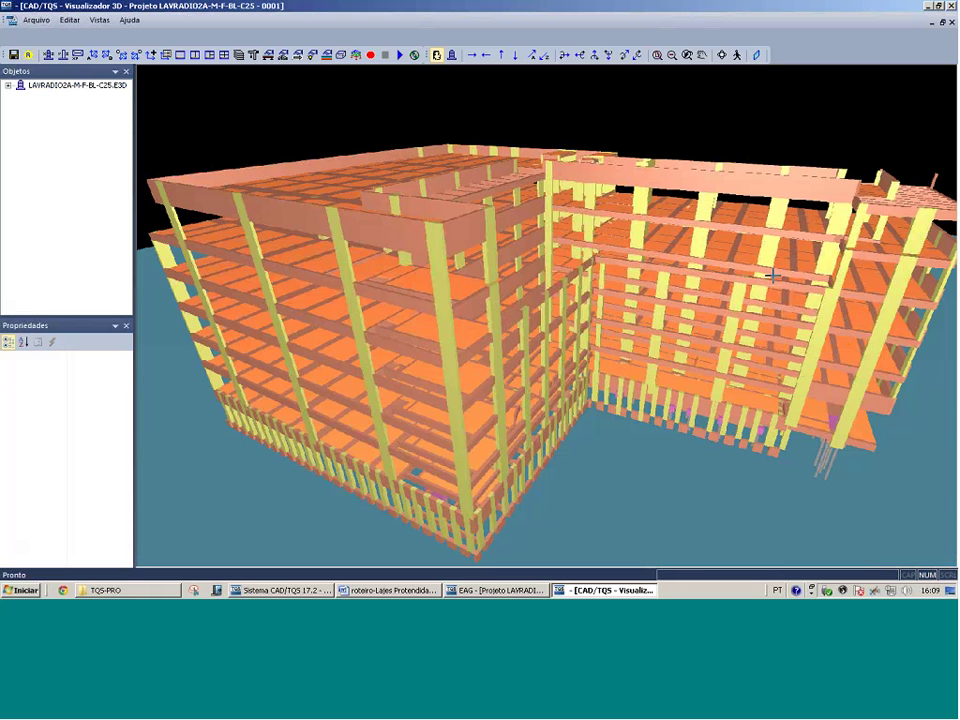
pyautogui.press('Left')
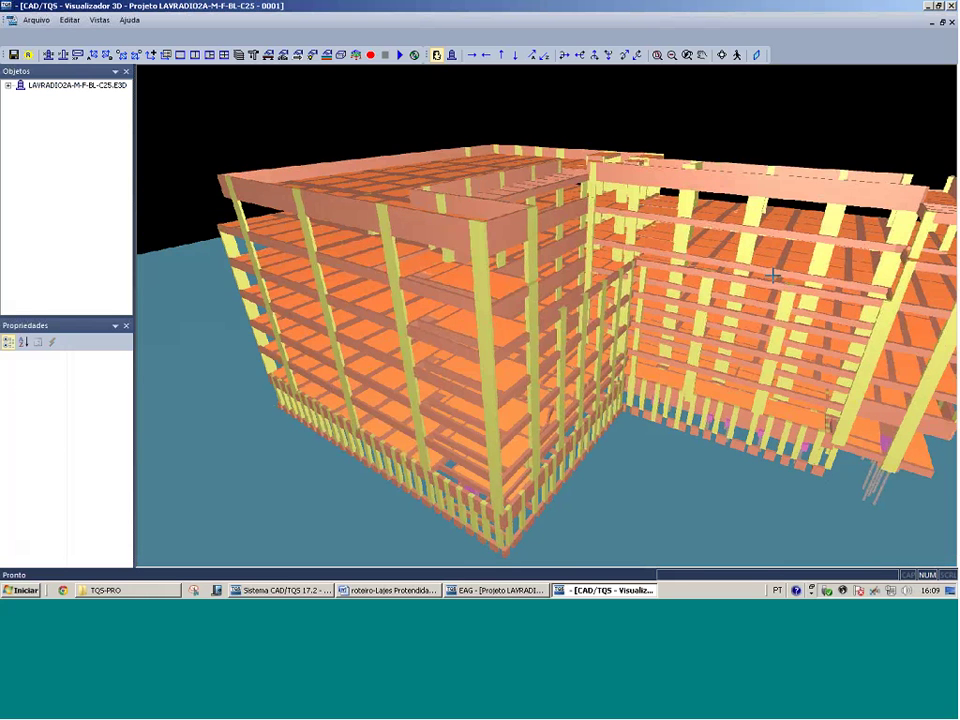
pyautogui.scroll(4, 773, 275)
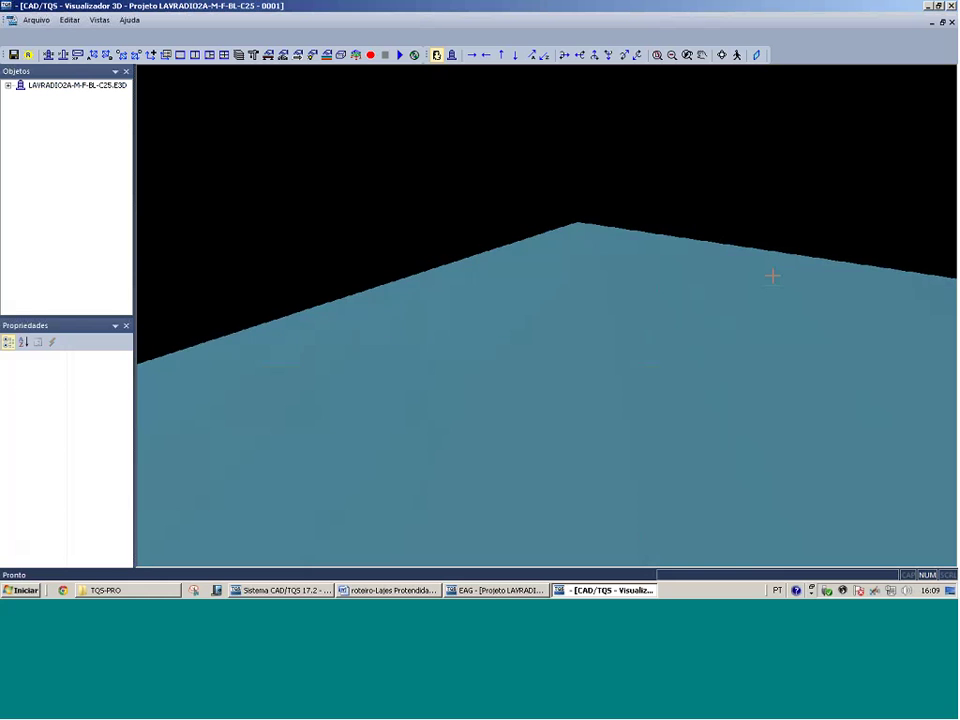
pyautogui.scroll(-5, 773, 275)
pyautogui.scroll(-2, 773, 275)
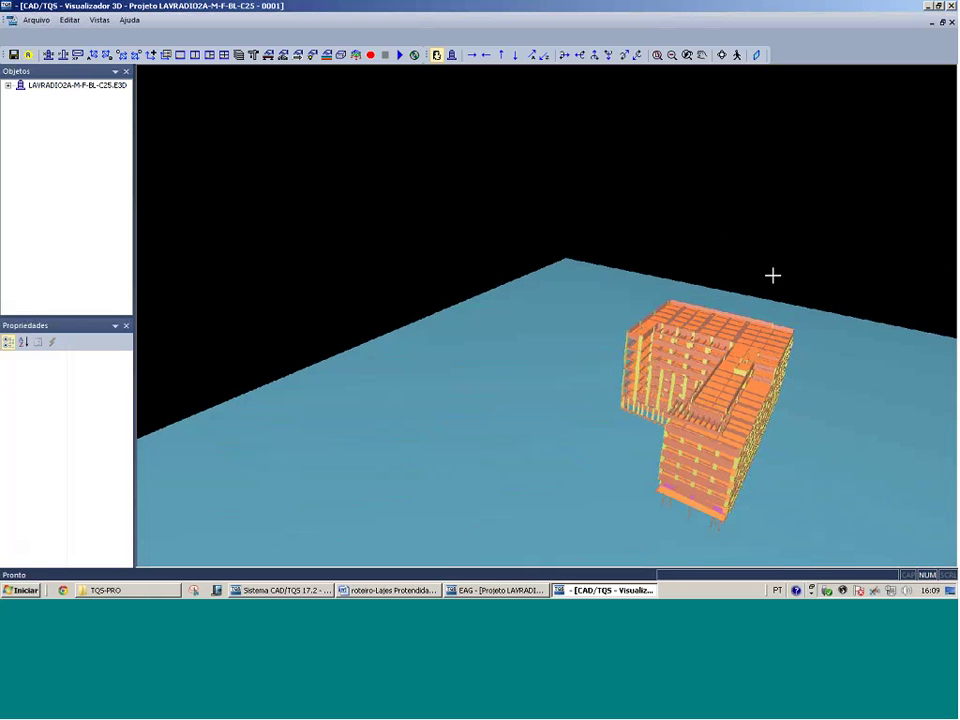
pyautogui.press('Down')
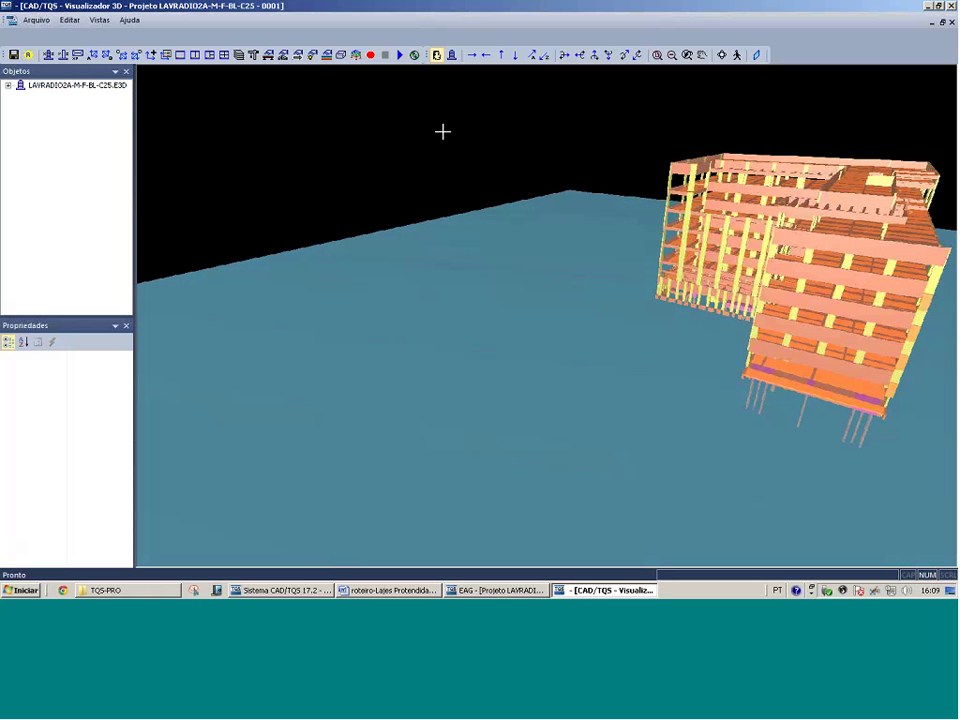
# Rotate the 3D model to face the end wing, and examine its facade beams, lowest slab and foundation piles
pyautogui.click(578, 58)
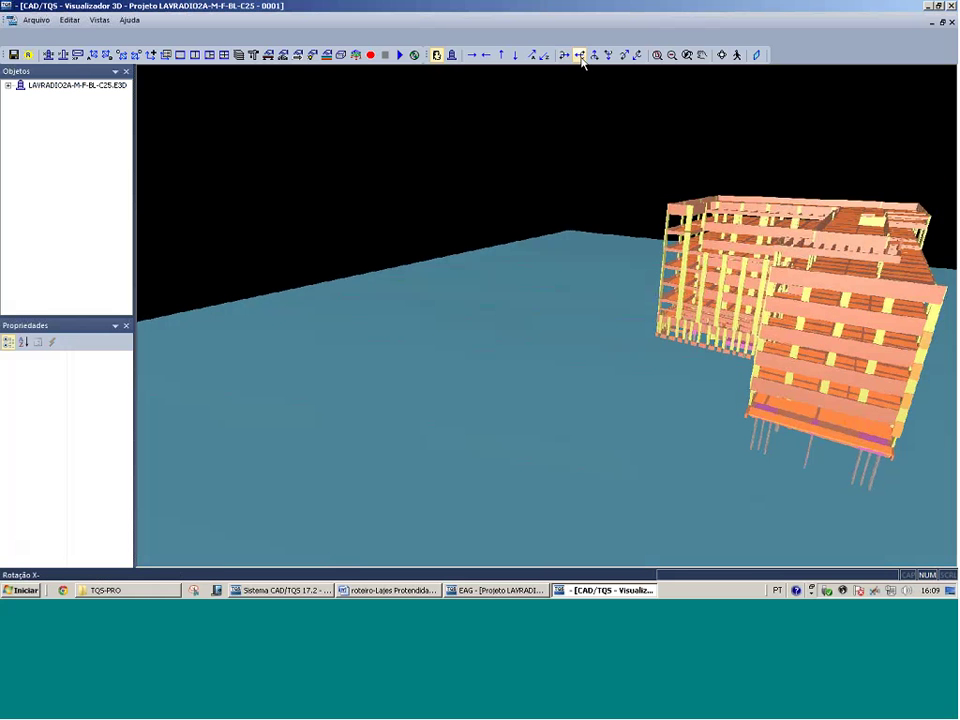
pyautogui.click(578, 58)
pyautogui.click(578, 58)
pyautogui.click(578, 55)
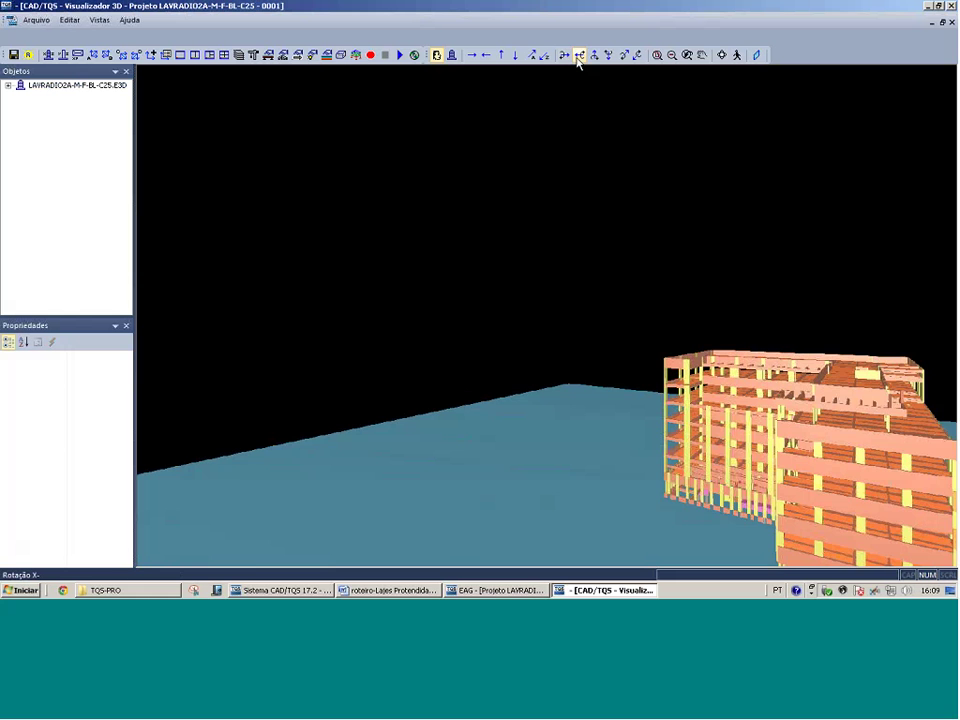
pyautogui.click(578, 57)
pyautogui.click(578, 57)
pyautogui.click(578, 57)
pyautogui.click(579, 57)
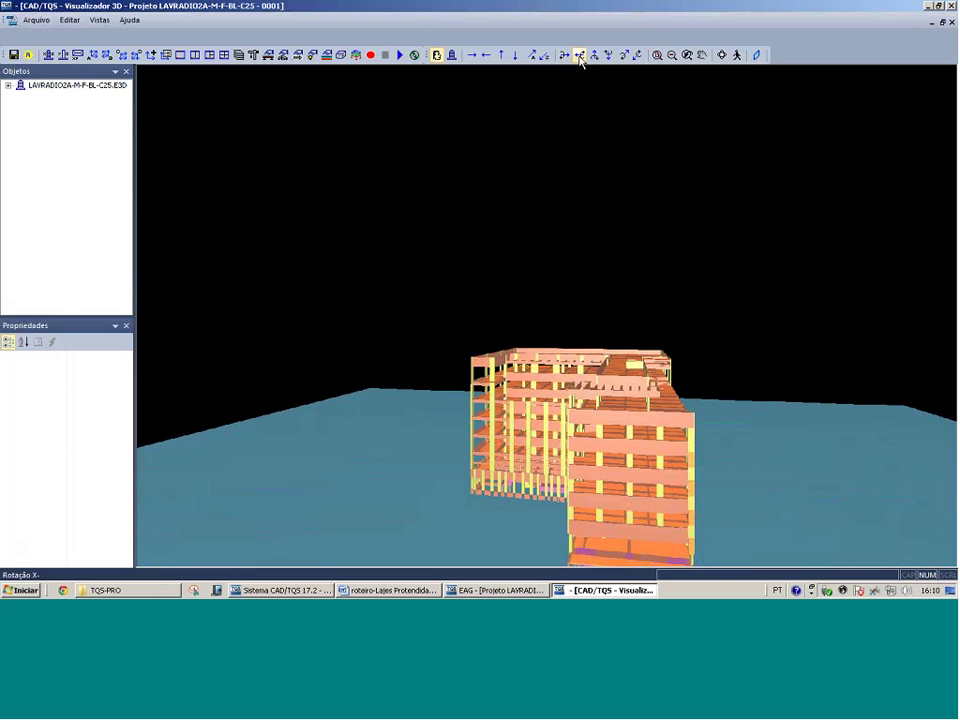
pyautogui.click(580, 57)
pyautogui.click(581, 57)
pyautogui.click(582, 58)
pyautogui.click(583, 58)
pyautogui.click(584, 59)
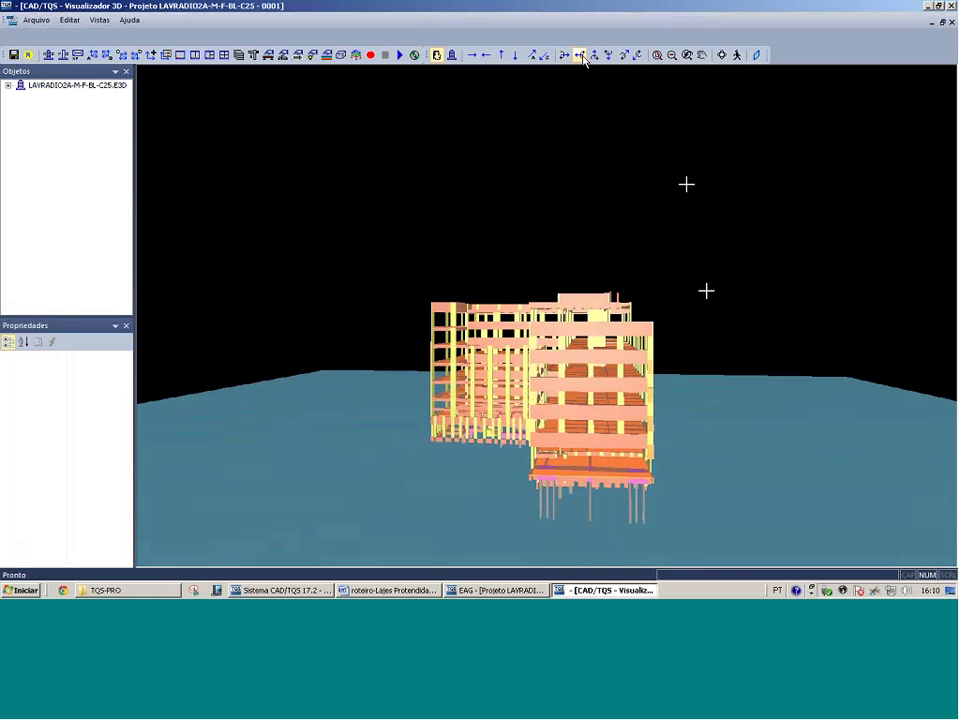
pyautogui.scroll(4, 703, 332)
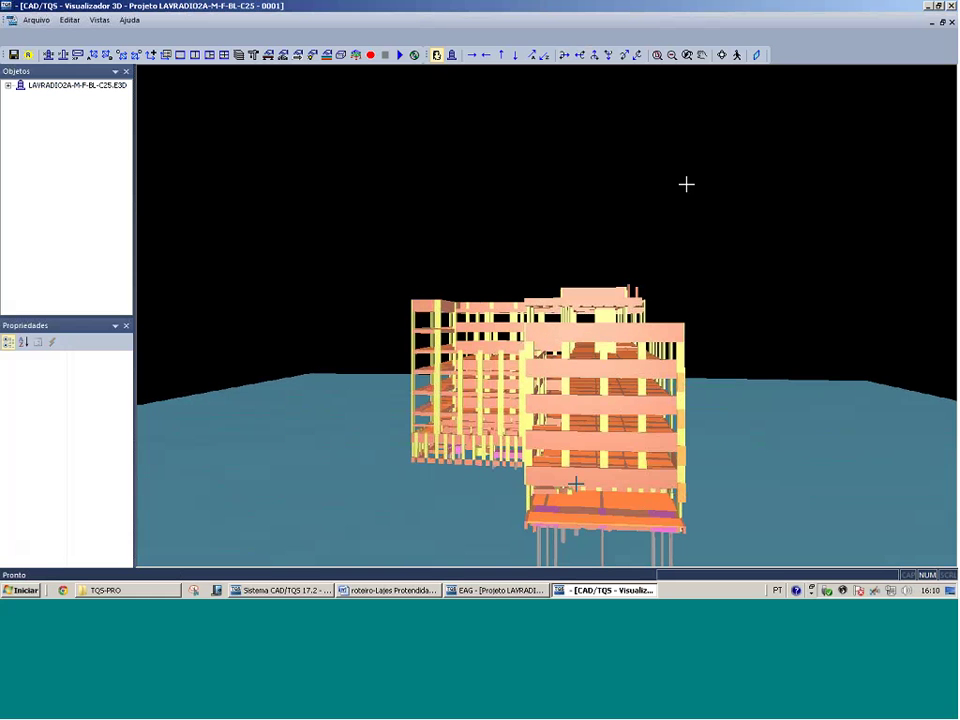
pyautogui.scroll(1, 649, 540)
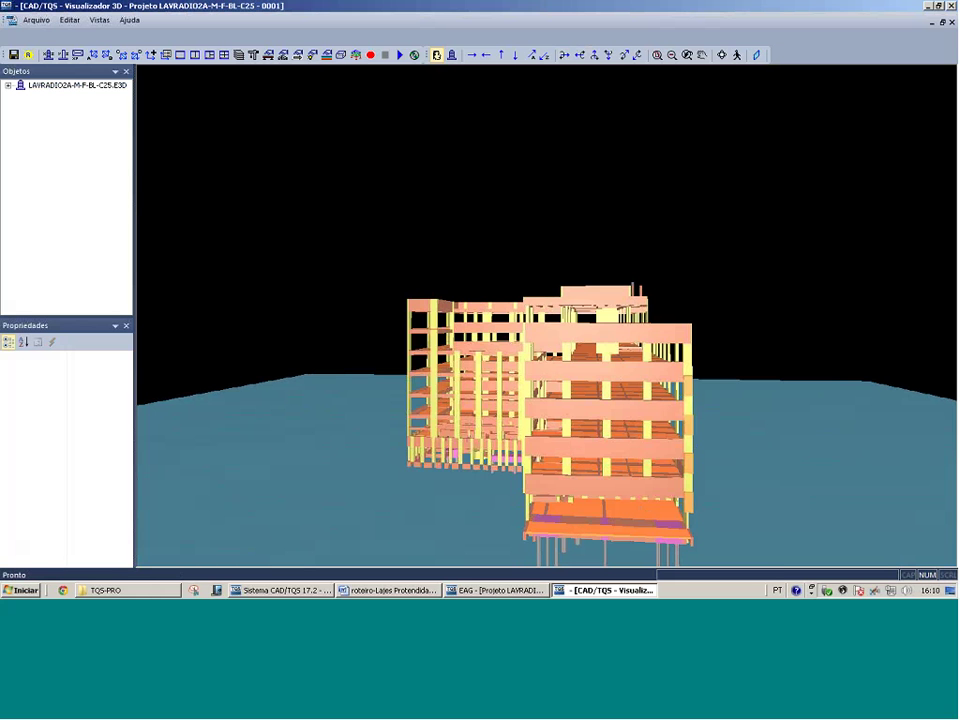
# Close the LAVRADIO2A-M-F-BL-C25 model without saving, and open floor PAV2 of project BARAO-PROT in the structural modeler
pyautogui.click(952, 6)
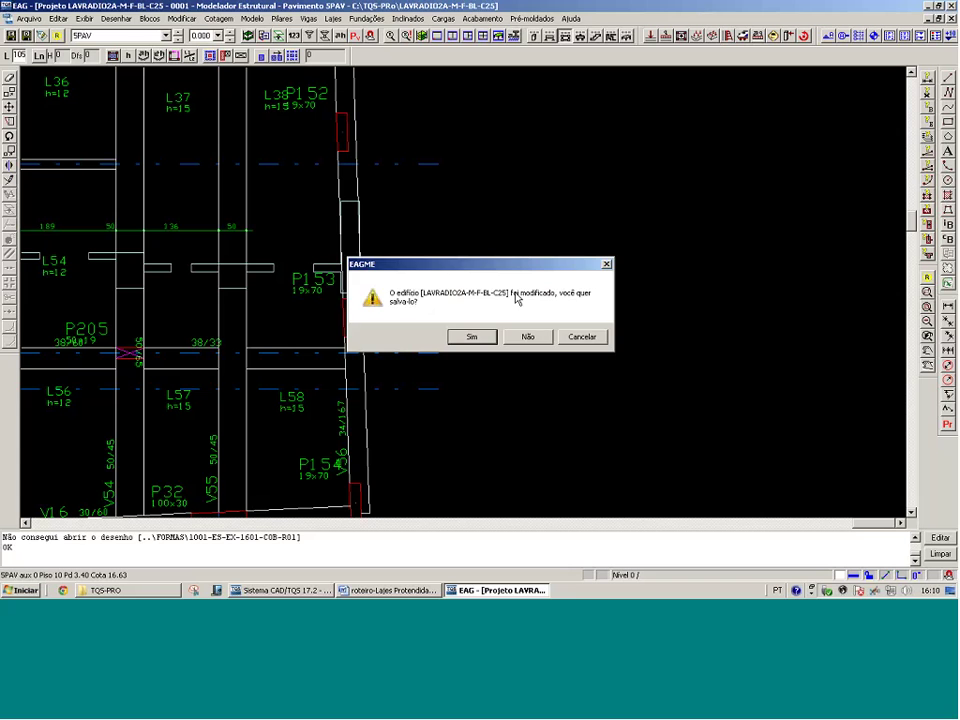
pyautogui.click(527, 338)
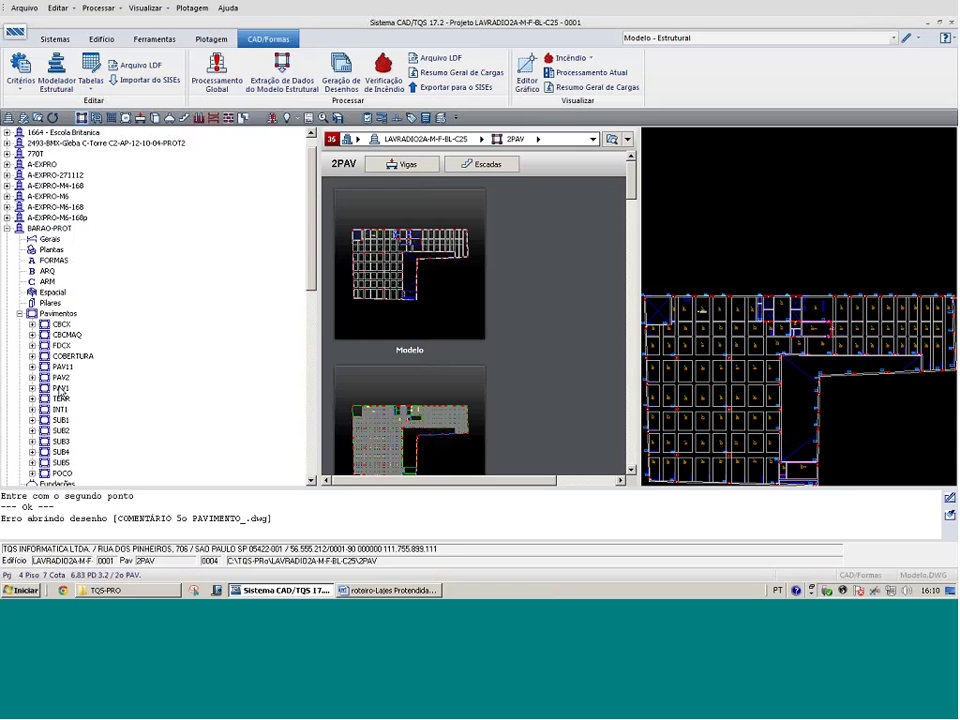
pyautogui.click(61, 377)
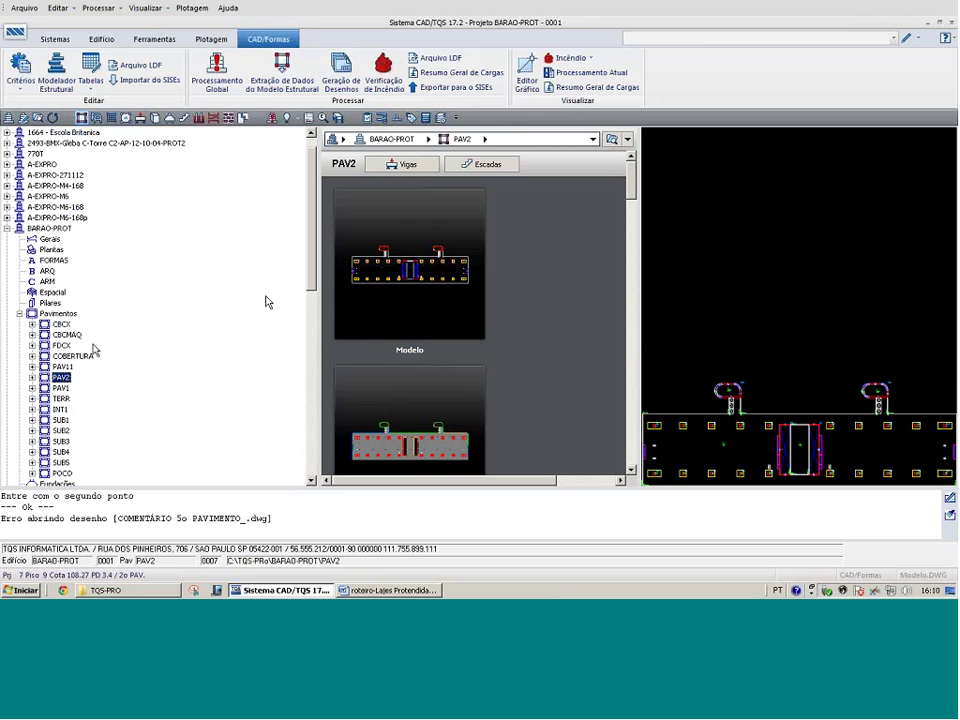
pyautogui.doubleClick(771, 318)
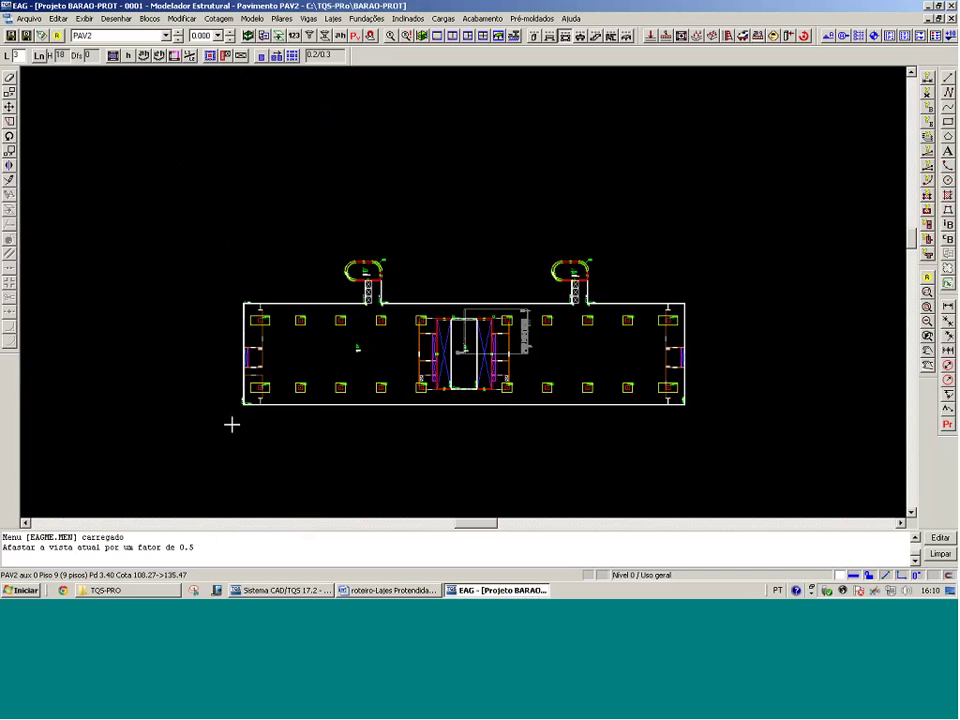
# Inspect the flat slab L1 and its column capitals around columns P1 to P4 and P14 to P16 on floor PAV2
pyautogui.press('F8')
pyautogui.click(478, 293)
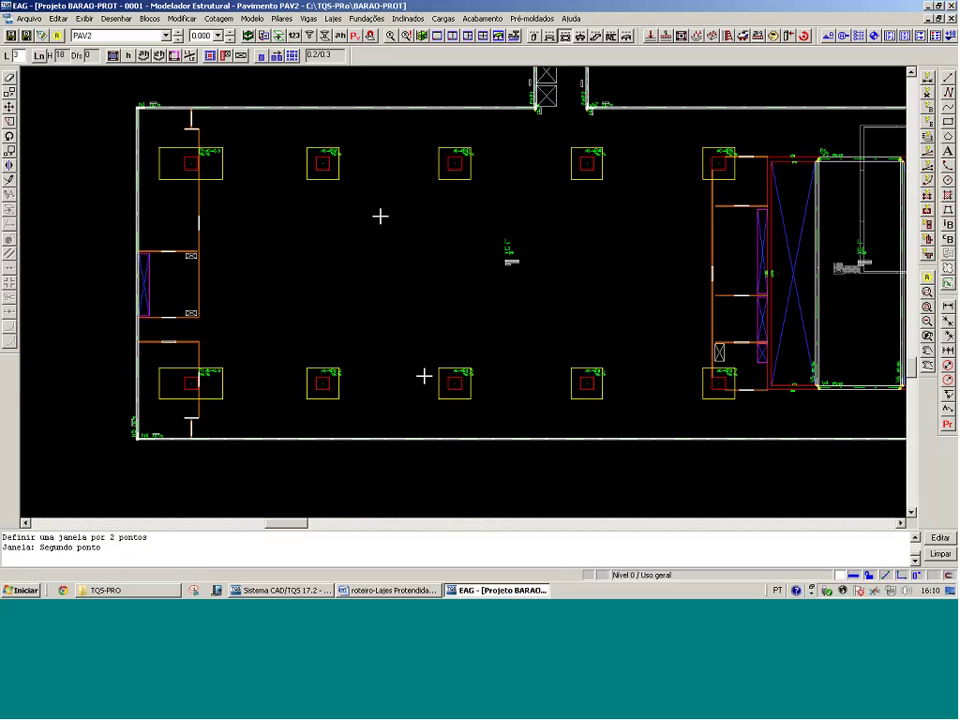
pyautogui.press('Escape')
pyautogui.press('F8')
pyautogui.click(115, 396)
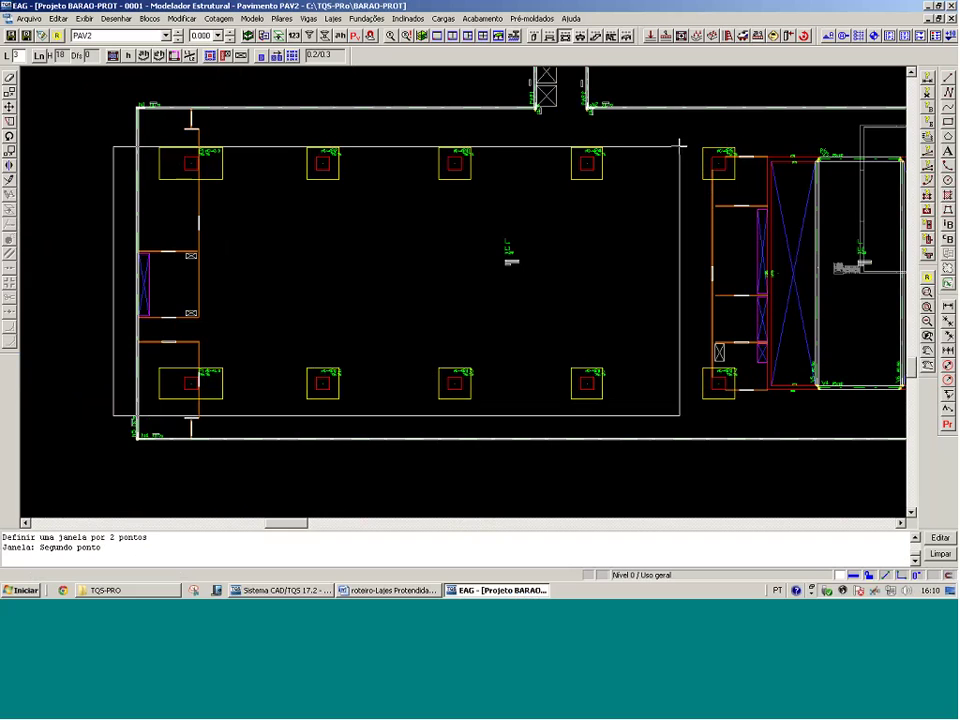
pyautogui.click(681, 144)
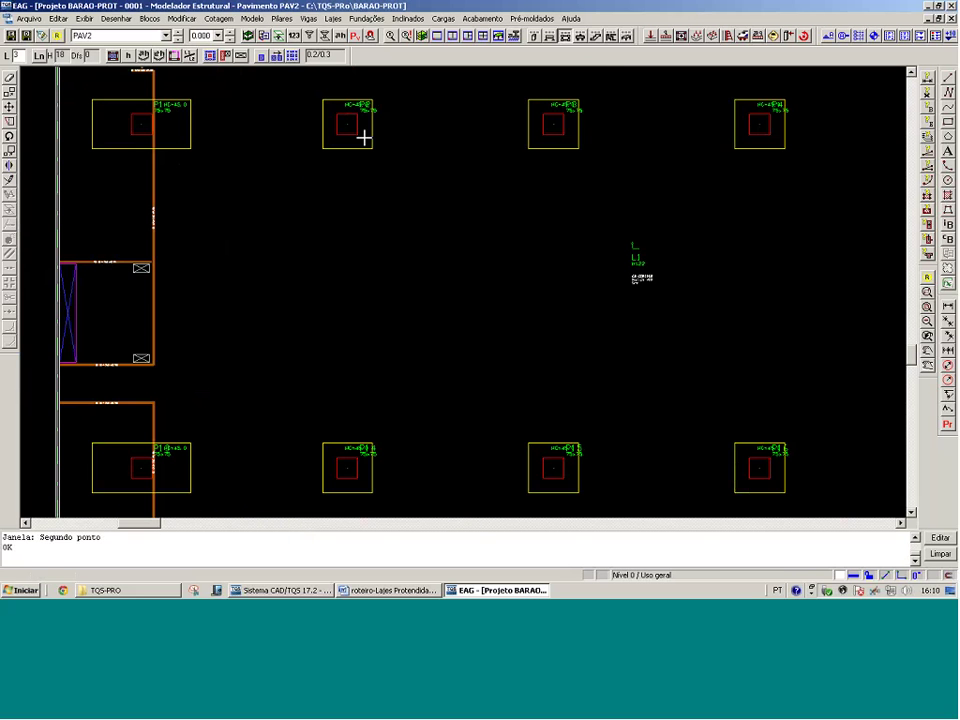
# Measure the distance between columns P15 and P3 on floor PAV2
pyautogui.hotkey('ctrl', 'd')
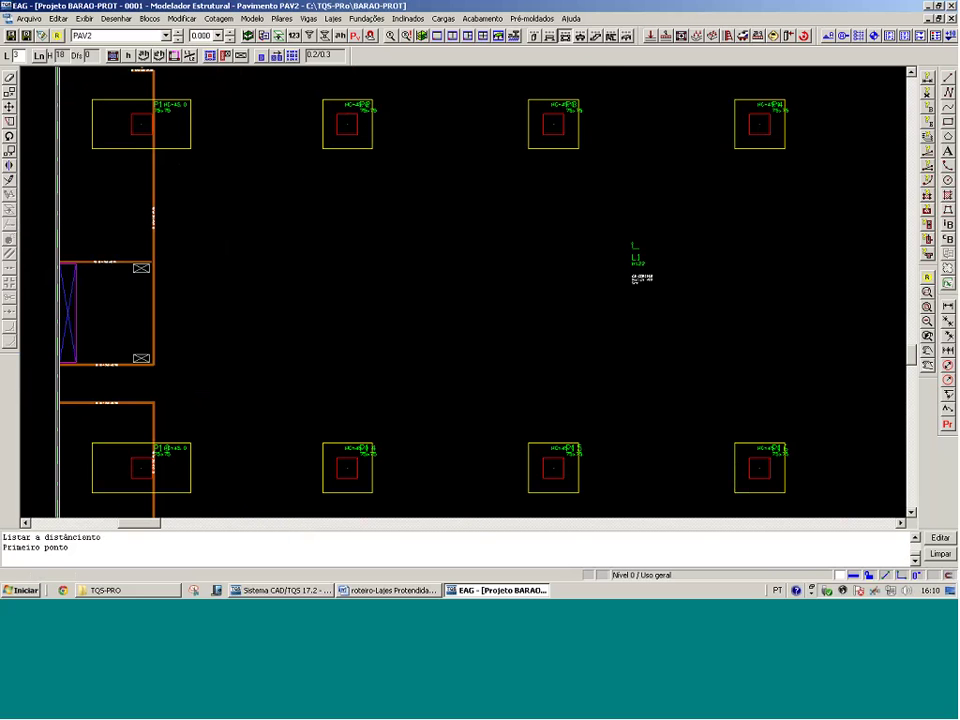
pyautogui.click(564, 467)
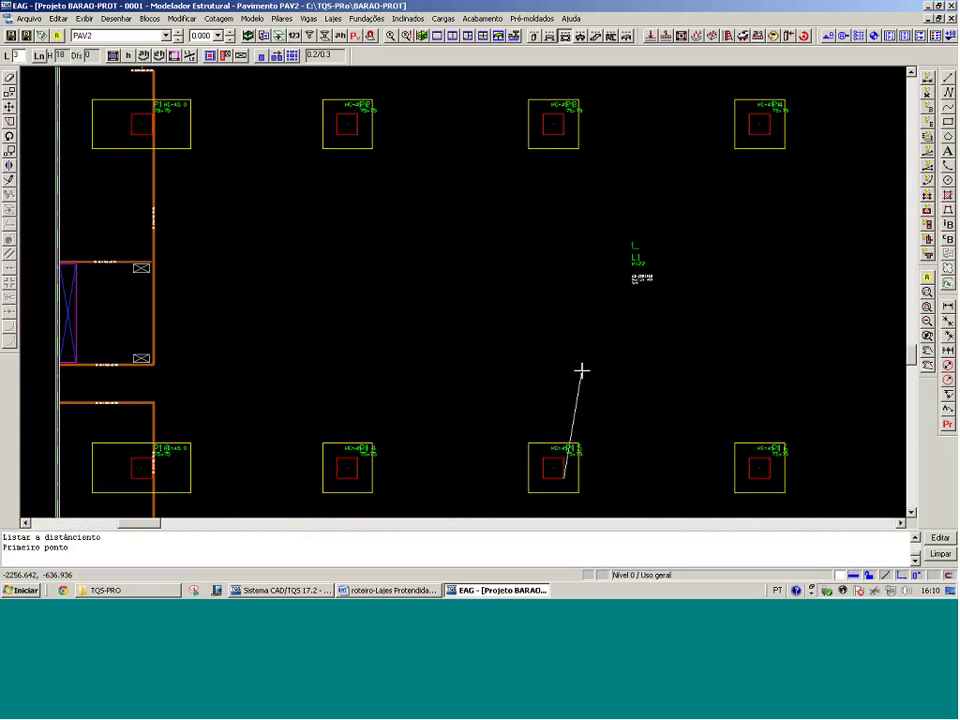
pyautogui.click(562, 131)
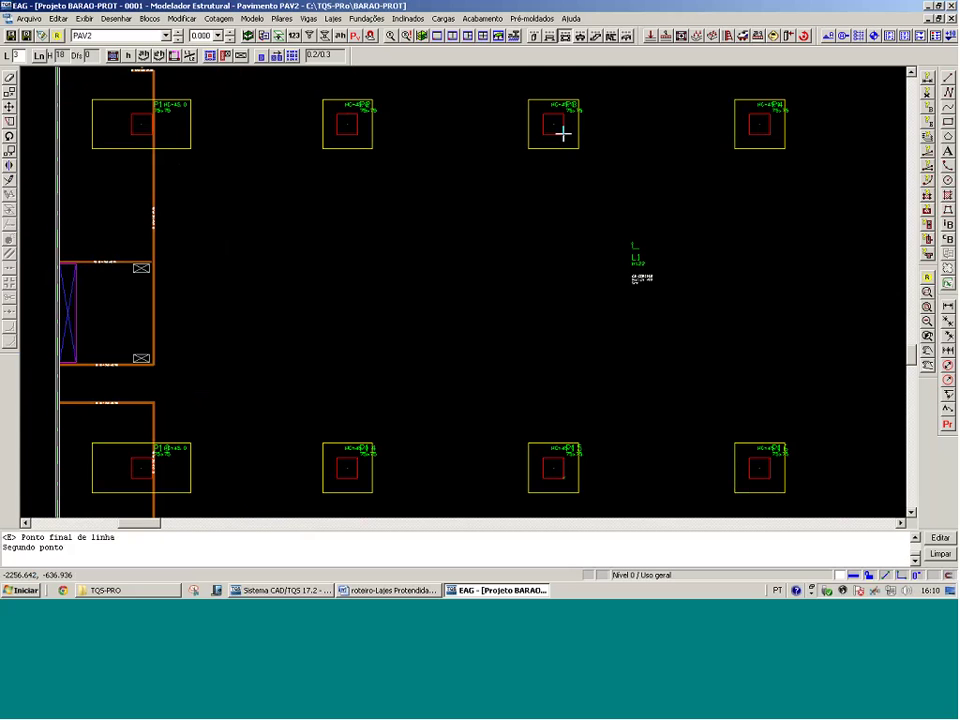
# Measure the overall length of floor PAV2 between the two upper corners of its slab outline
pyautogui.scroll(-1, 664, 360)
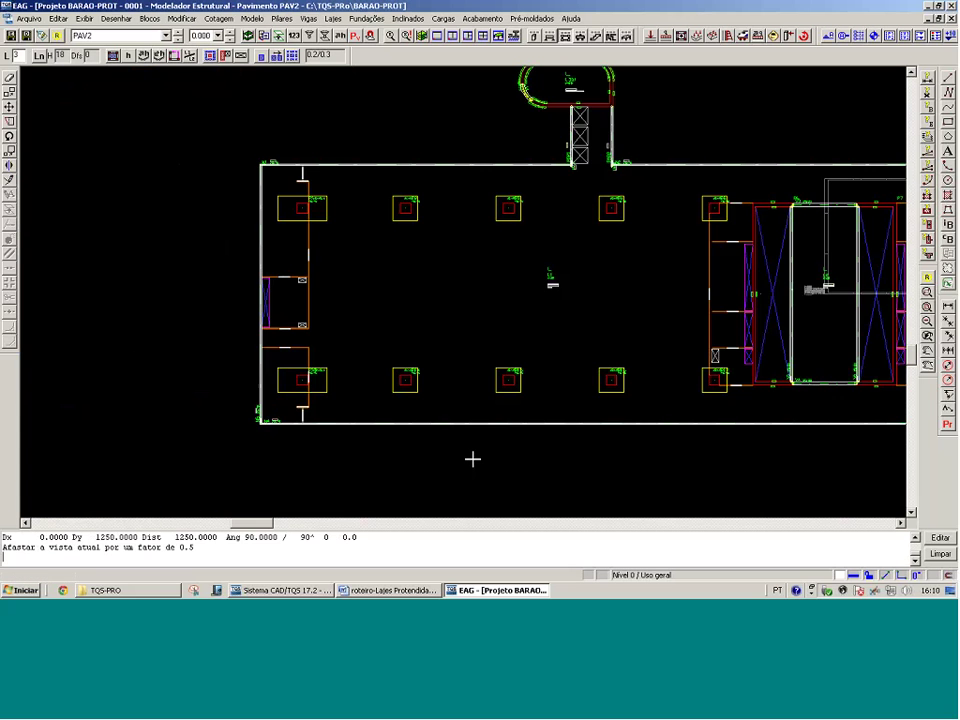
pyautogui.press('F8')
pyautogui.click(214, 454)
pyautogui.click(812, 152)
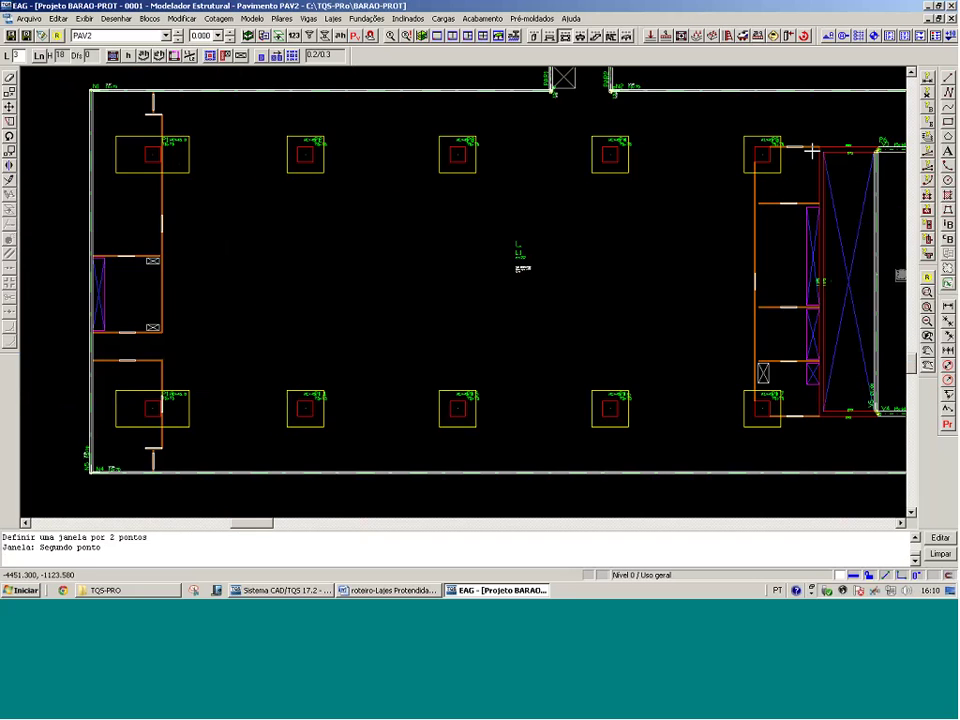
pyautogui.scroll(-2, 628, 259)
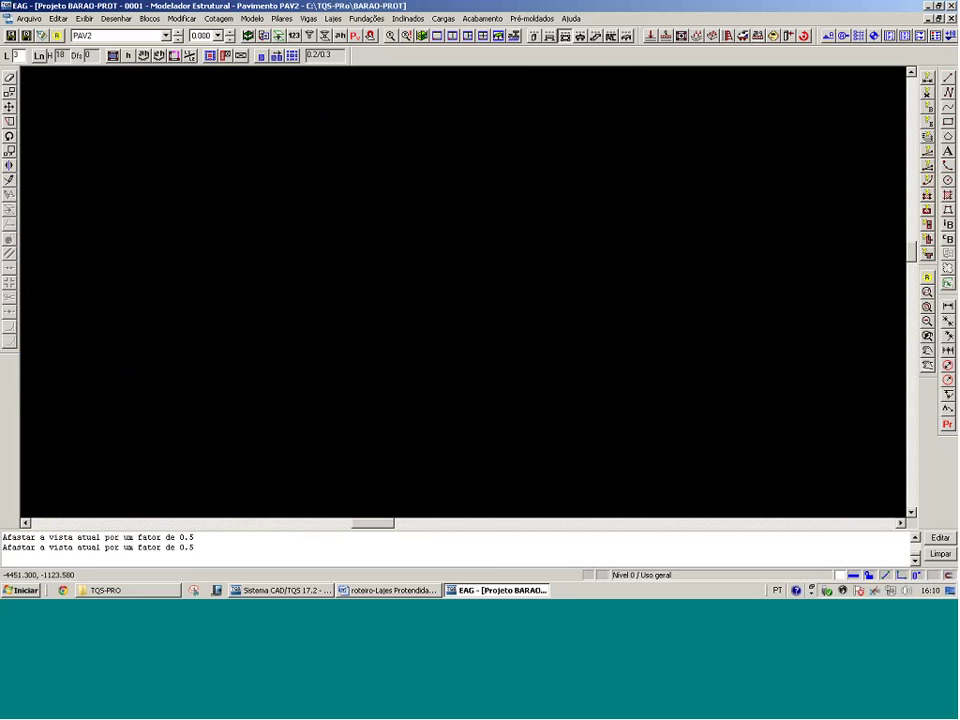
pyautogui.press('F3')
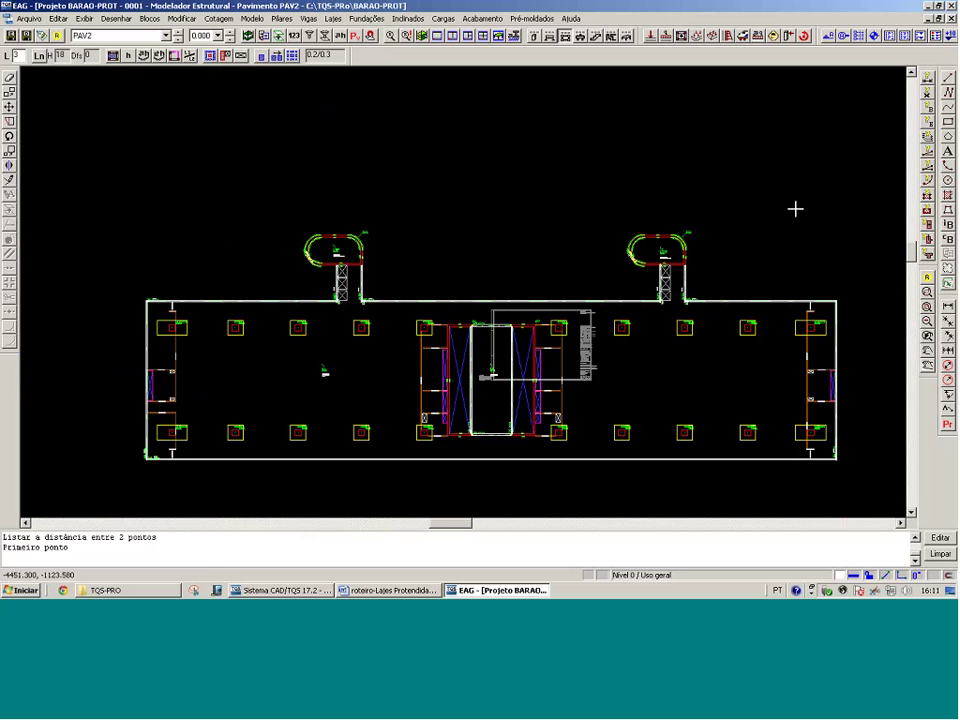
pyautogui.click(143, 300)
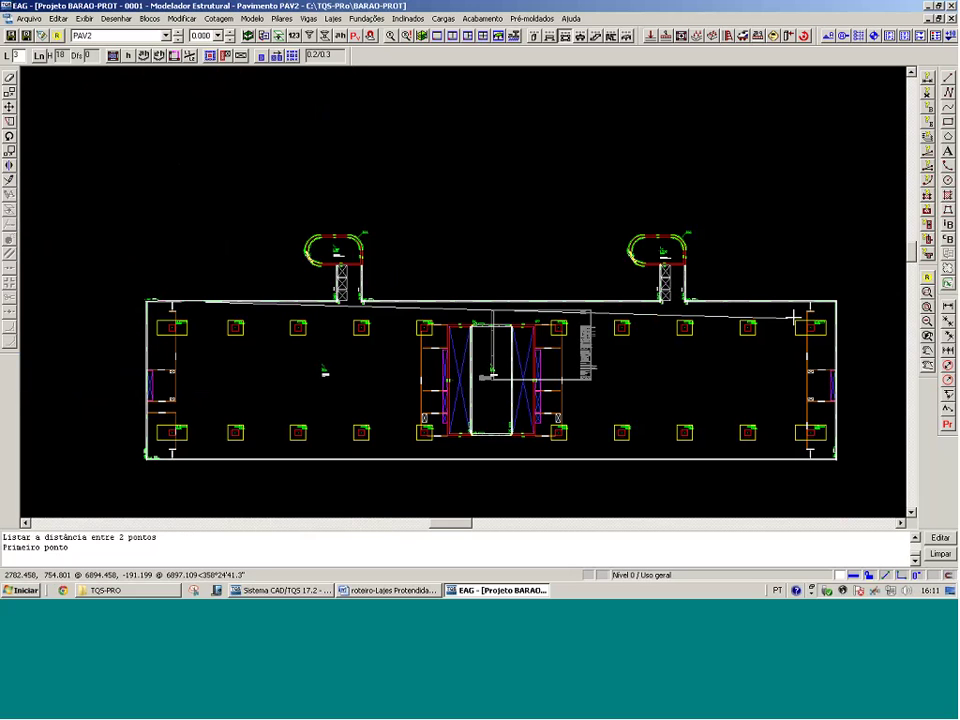
pyautogui.click(868, 297)
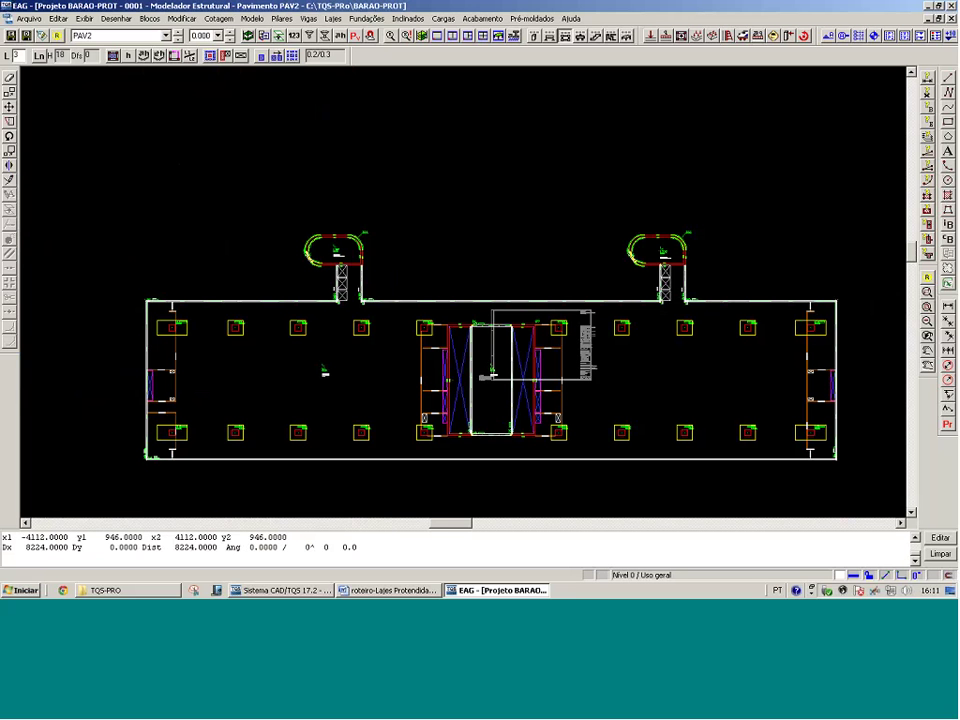
# Close the PAV2 structural model and open floor PAV2 in the prestressed slab editor
pyautogui.hotkey('alt', 'F4')
pyautogui.click(521, 336)
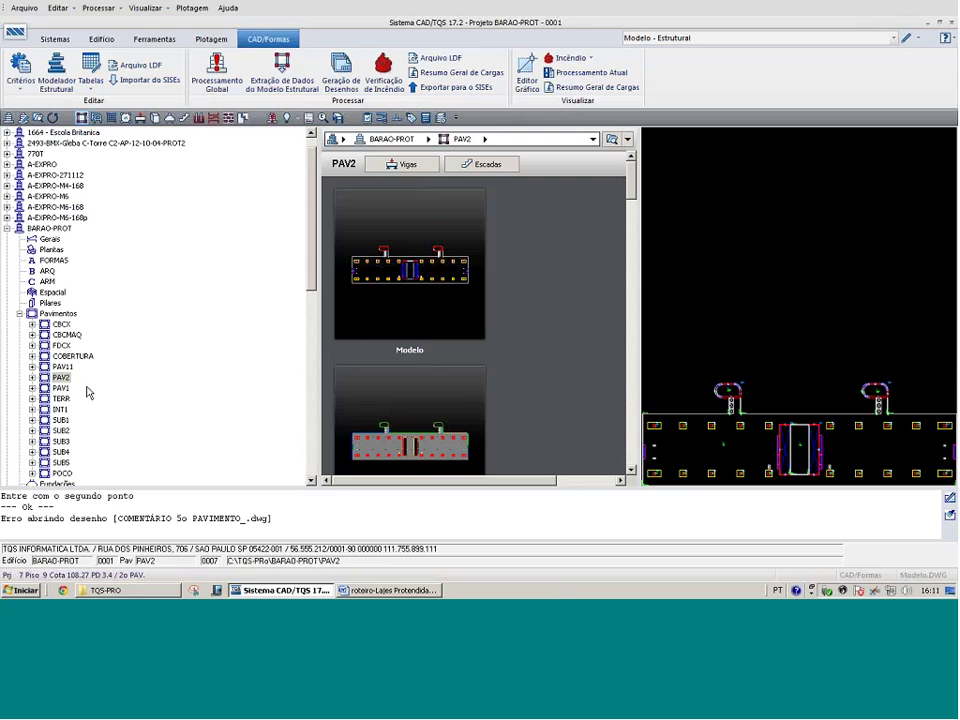
pyautogui.click(63, 379)
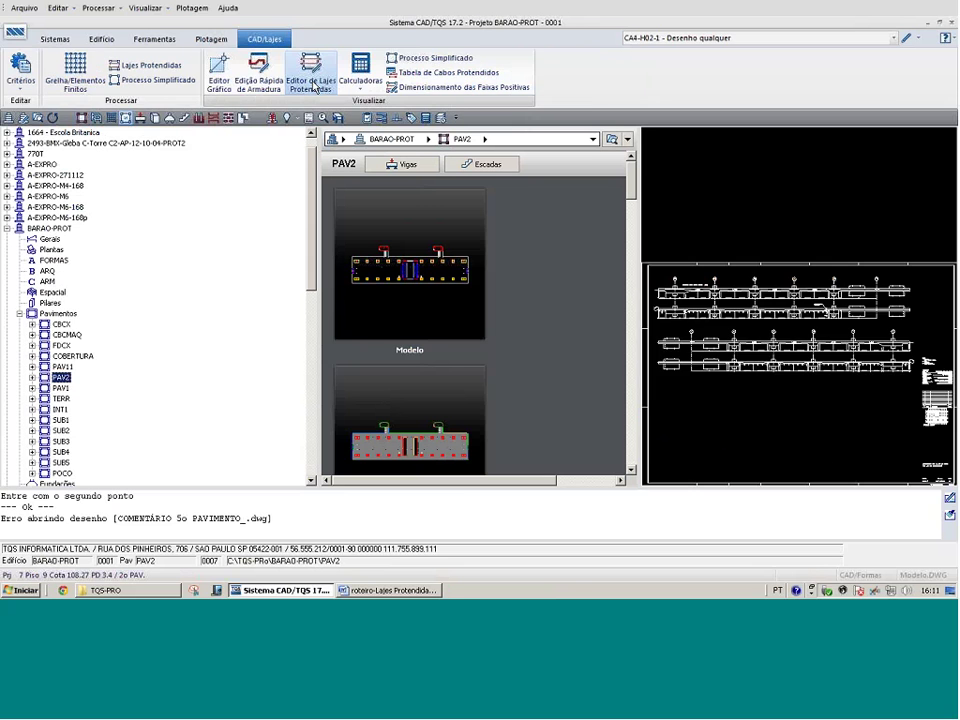
pyautogui.click(321, 94)
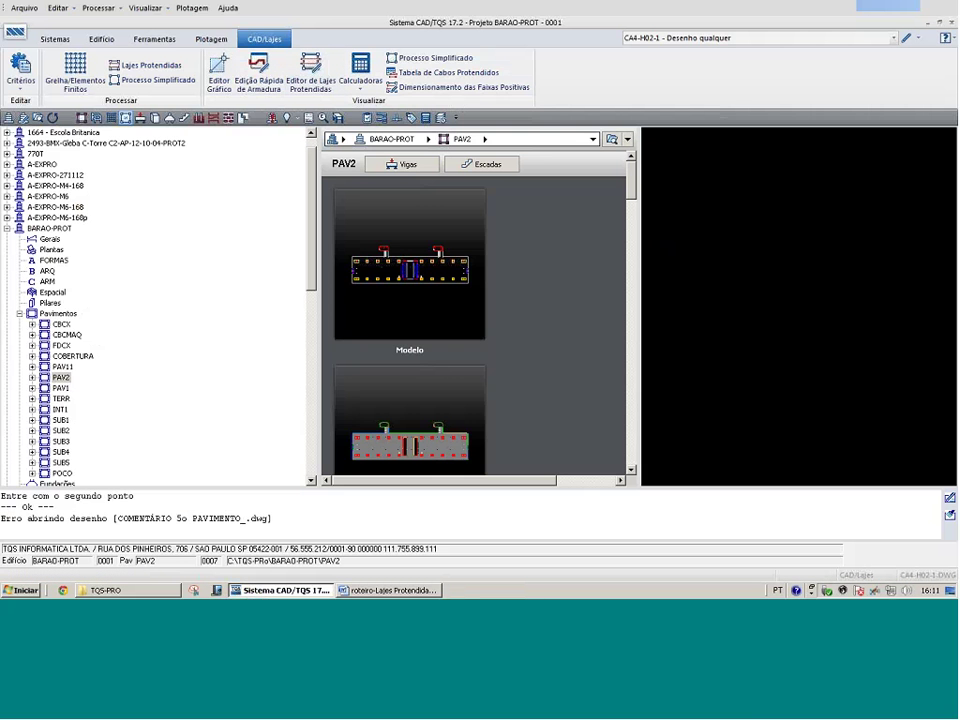
# Open floor PAV11 of BARAO-PROT in the prestressed slab editor, and dismiss the prestressing warning
pyautogui.click(62, 366)
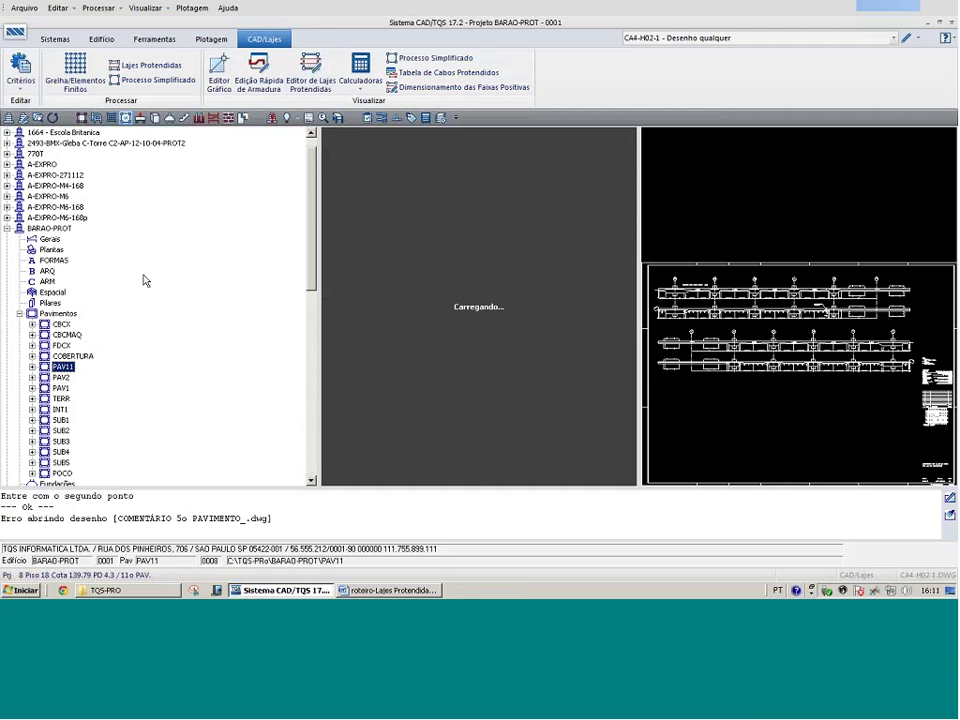
pyautogui.click(311, 76)
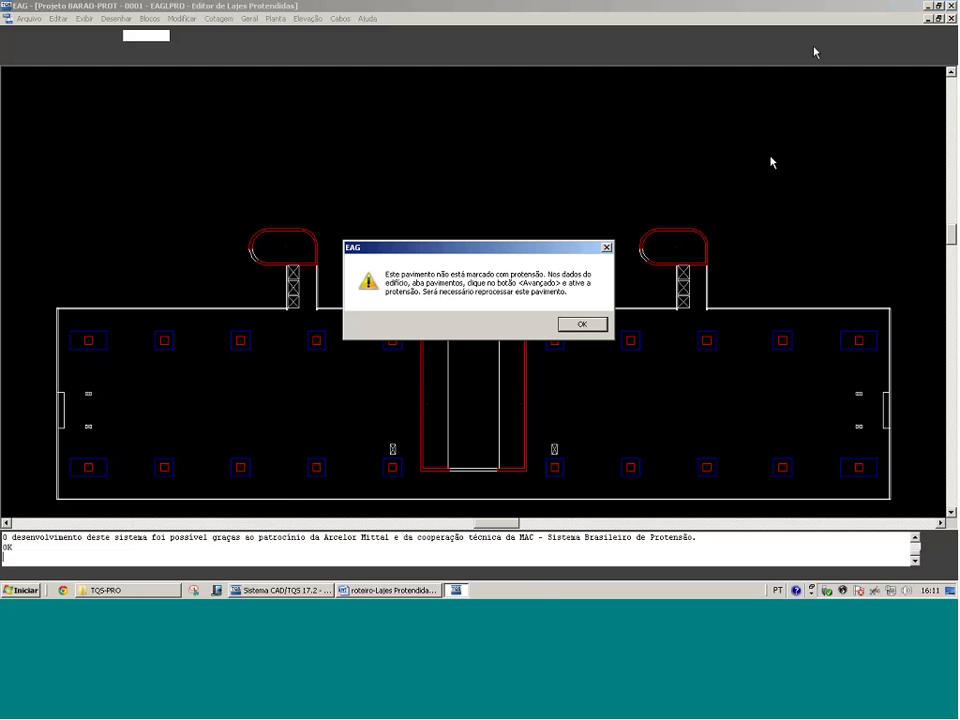
pyautogui.press('Return')
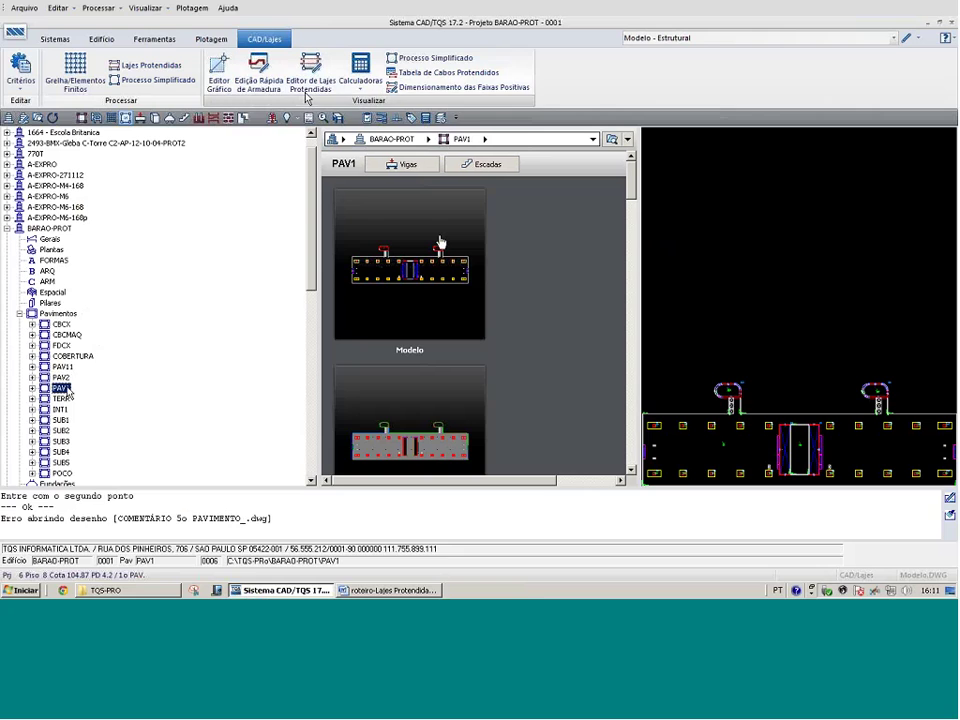
# Open floor PAV1 in the prestressed slab editor, dismiss the warning, examine the plan and close the editor
pyautogui.click(311, 76)
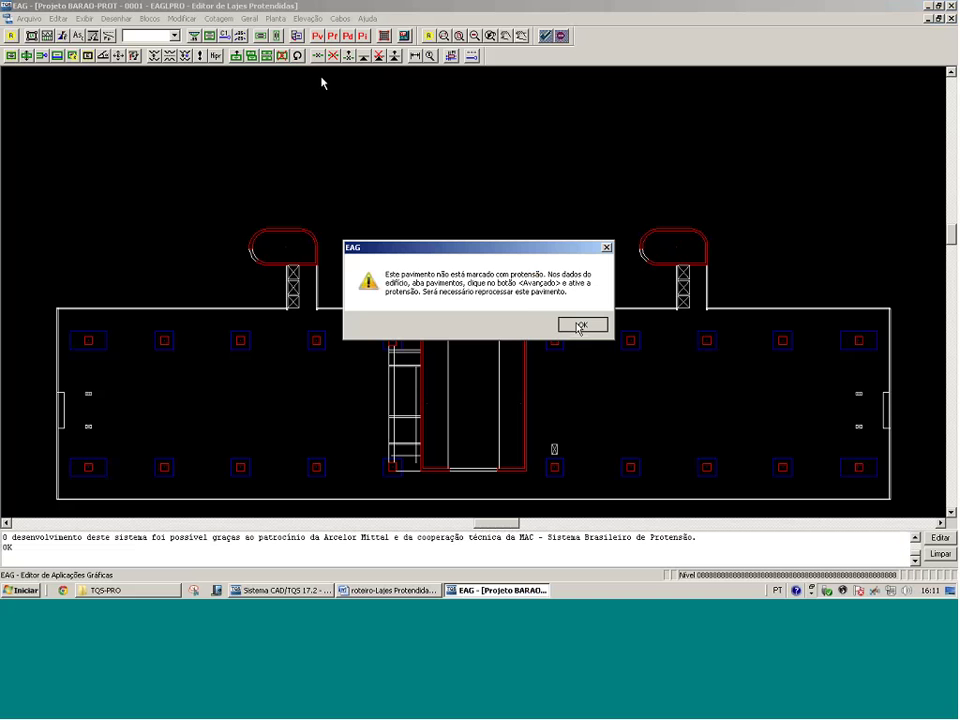
pyautogui.click(580, 326)
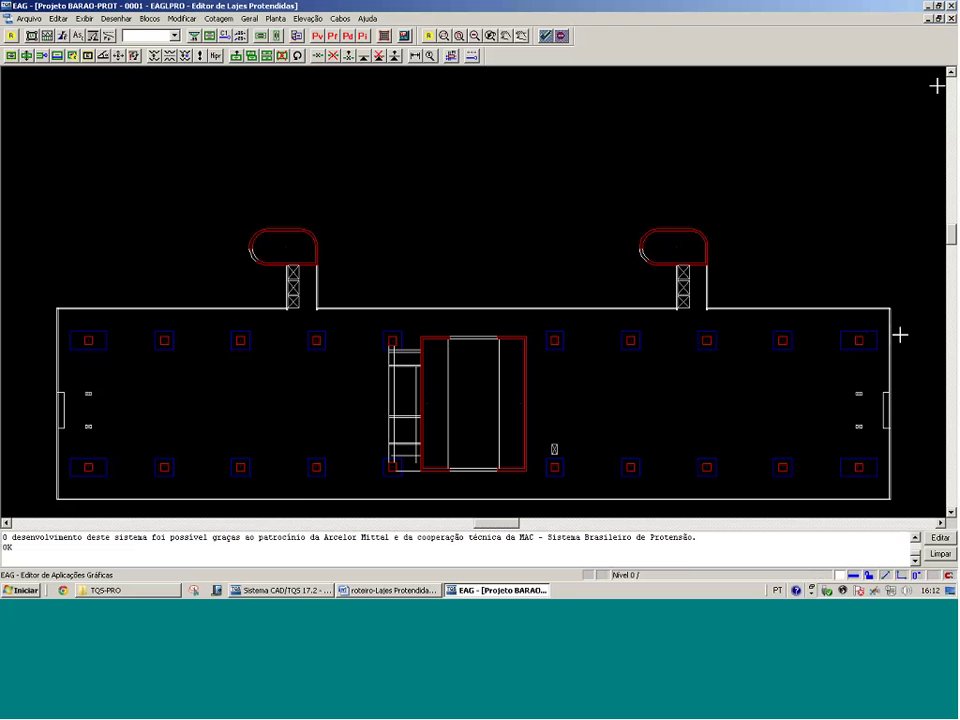
pyautogui.click(953, 5)
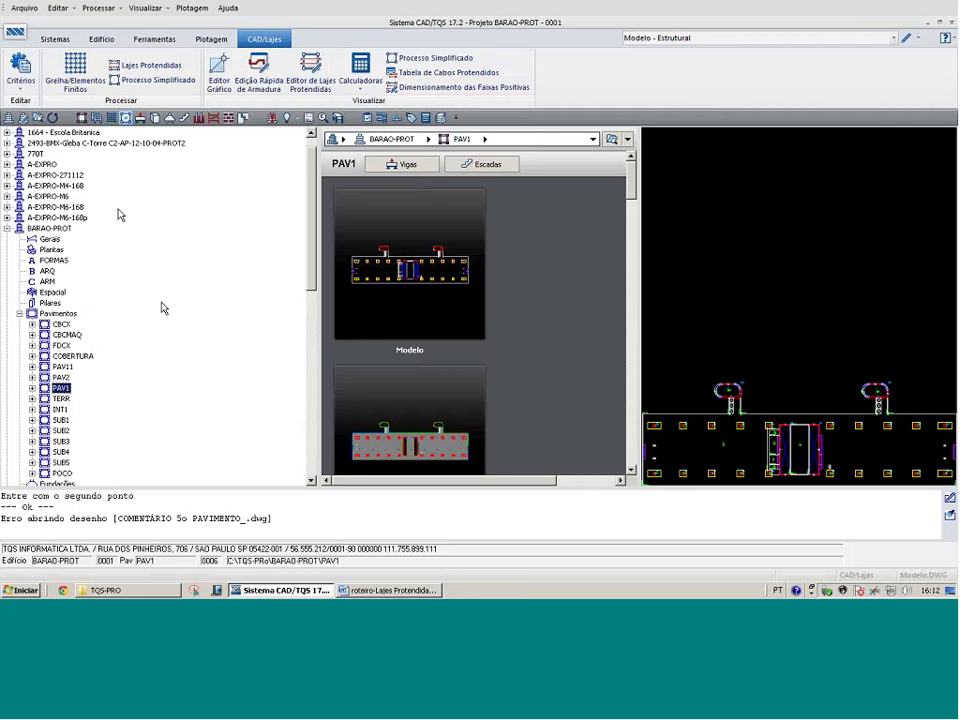
# Open floor 2 ao 10 Pav of project 2493-BMX-Gleba C-Torre C2-AP-12-10-04-PROT2 in the prestressed slab editor
pyautogui.doubleClick(100, 143)
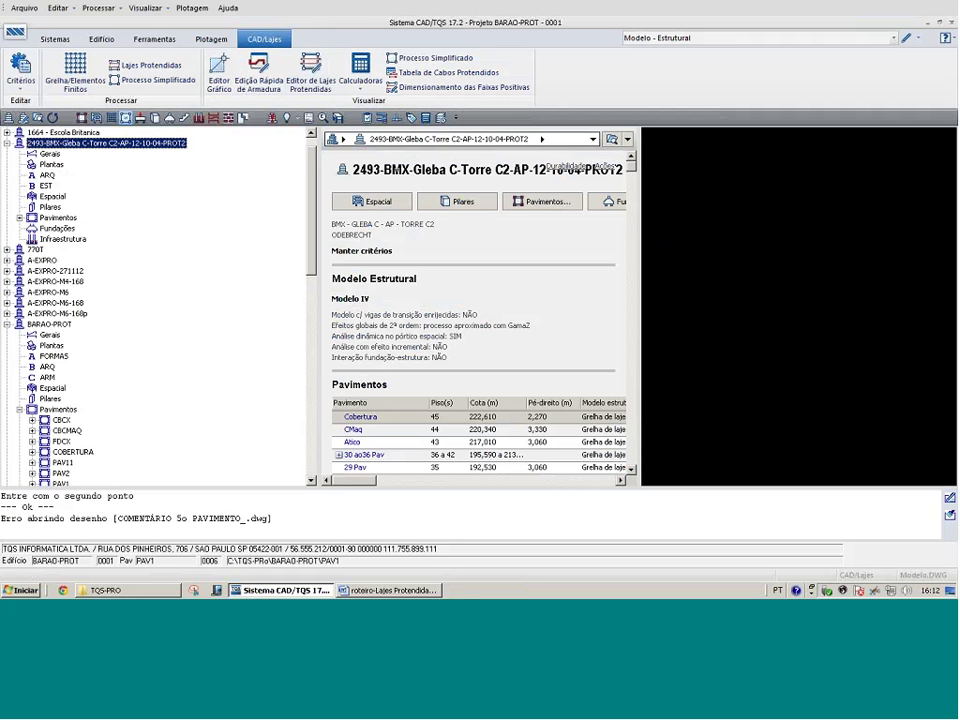
pyautogui.doubleClick(57, 218)
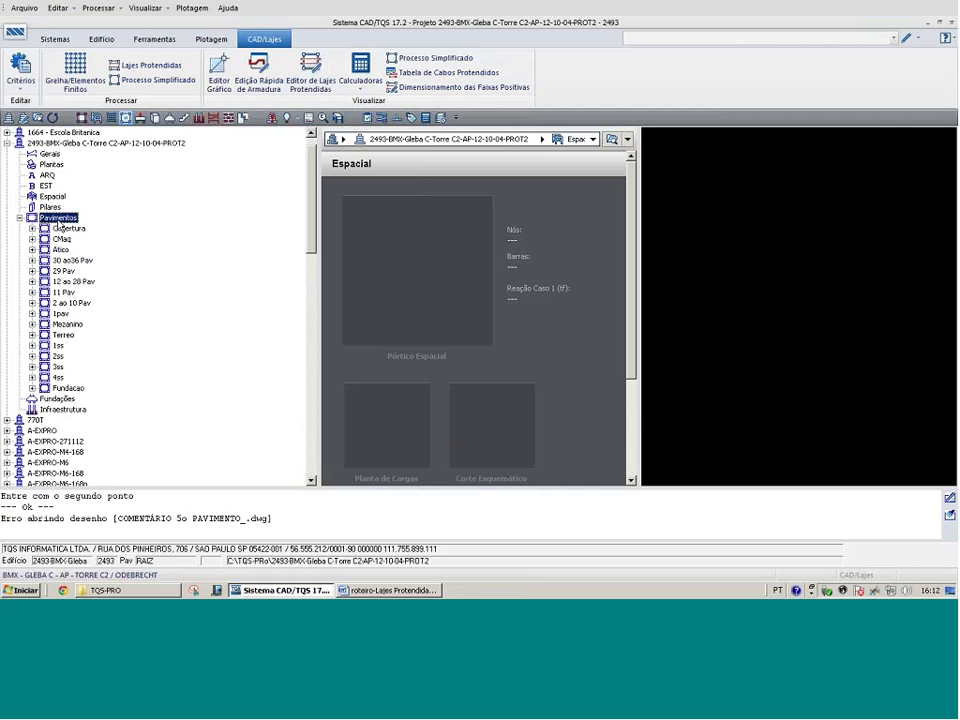
pyautogui.click(70, 302)
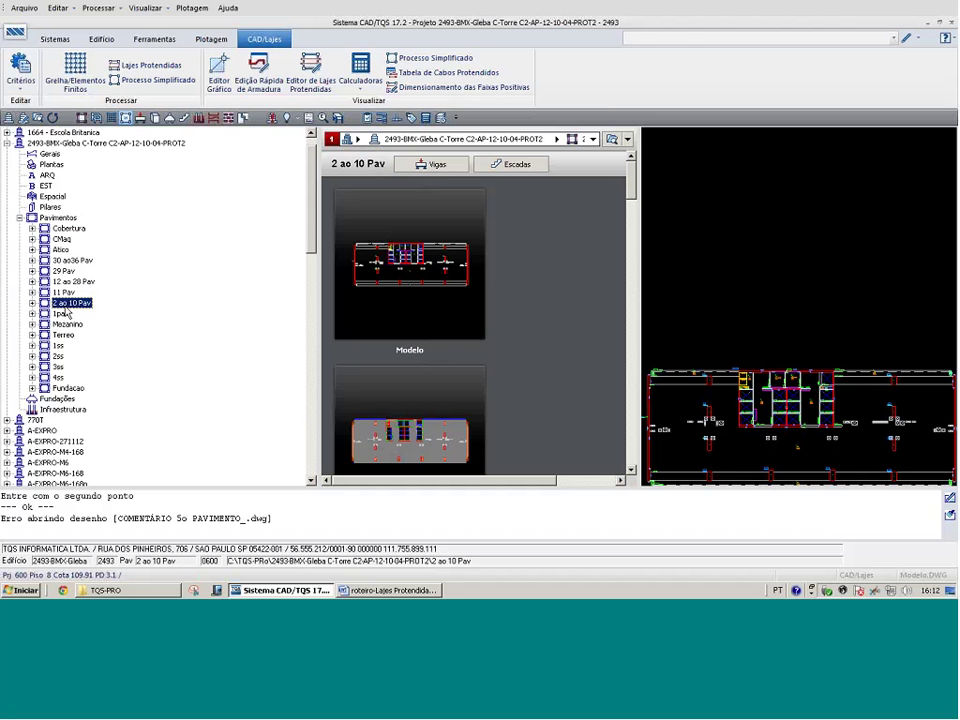
pyautogui.click(316, 80)
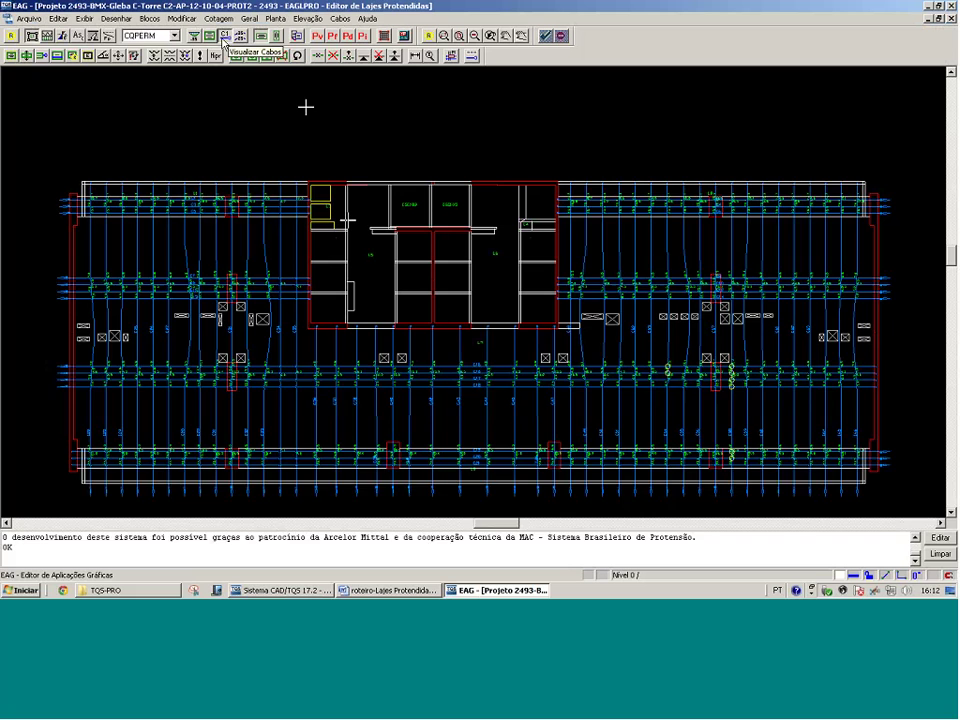
# Hide the prestressing tendons and examine the slab's columns, openings and central core in the plan
pyautogui.click(225, 37)
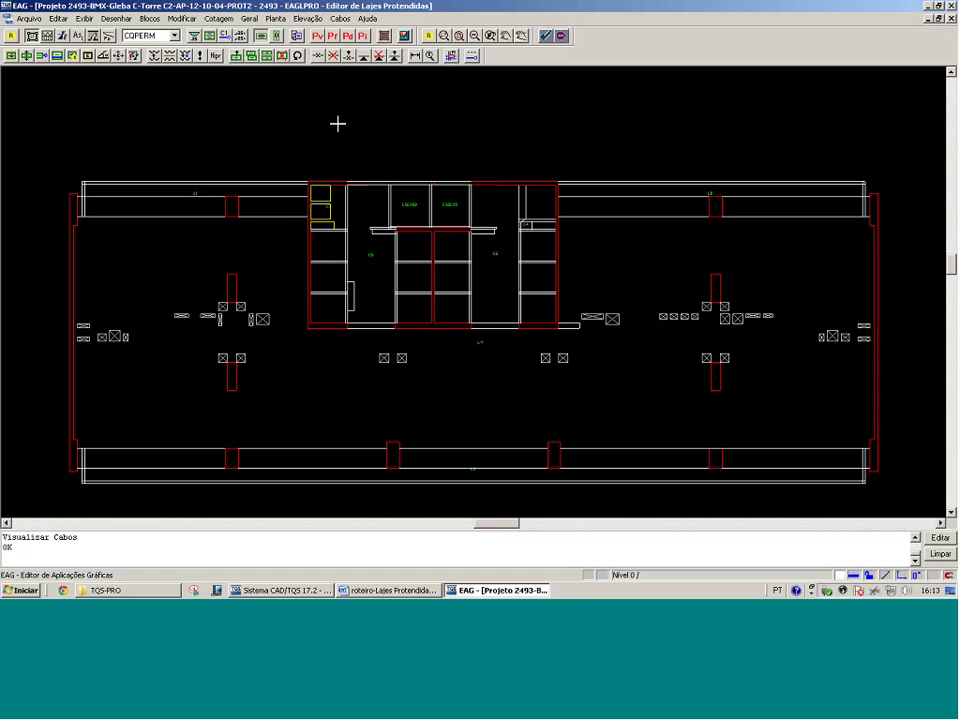
pyautogui.click(39, 476)
pyautogui.click(429, 190)
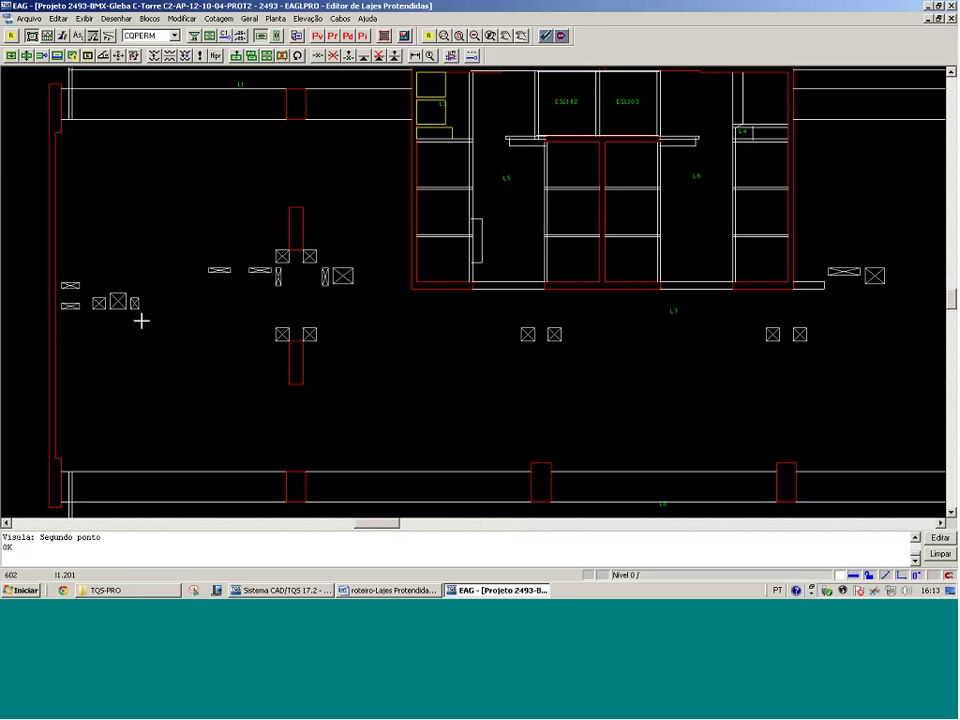
pyautogui.press('pagedown')
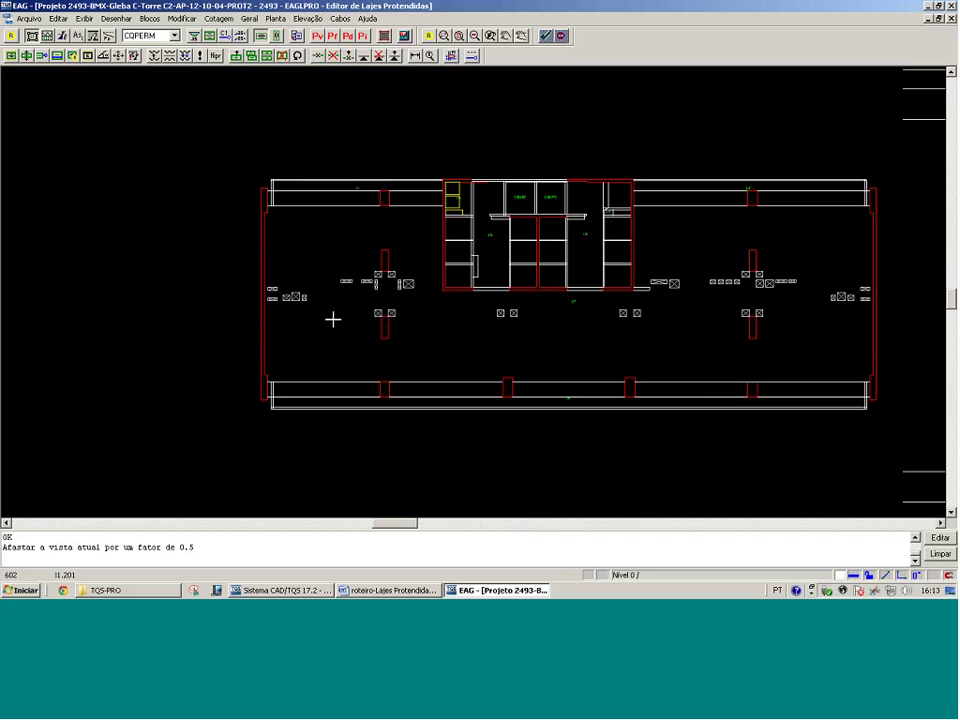
pyautogui.click(204, 432)
pyautogui.click(919, 157)
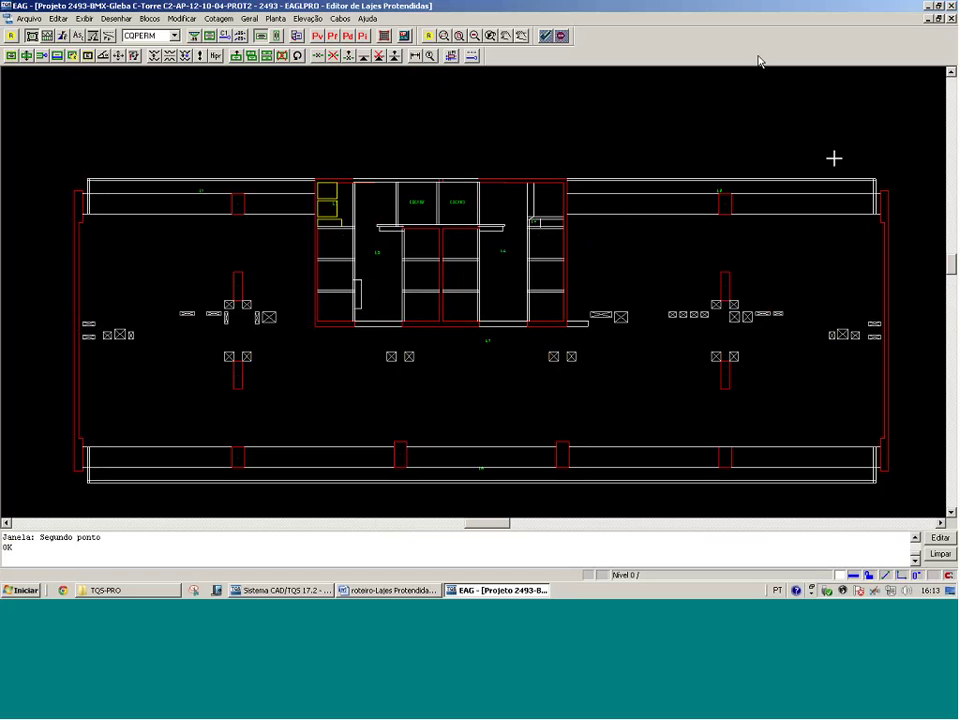
# Display the slab's RPUs, switch them to the vertical direction, and rotate the local system 90°
pyautogui.click(210, 37)
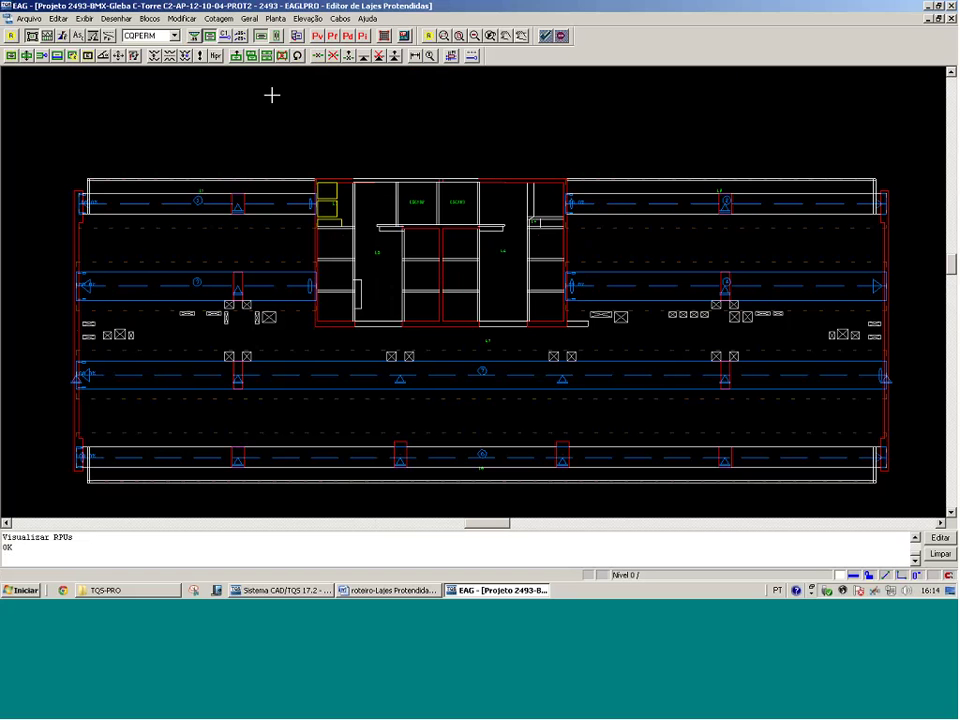
pyautogui.press('Return')
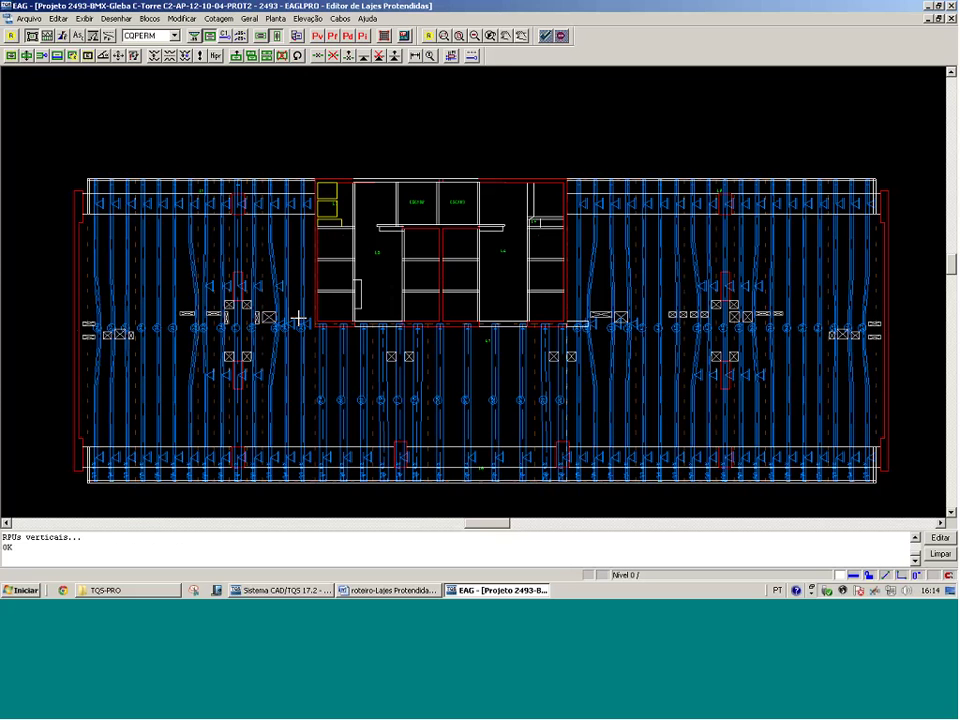
pyautogui.press('F12')
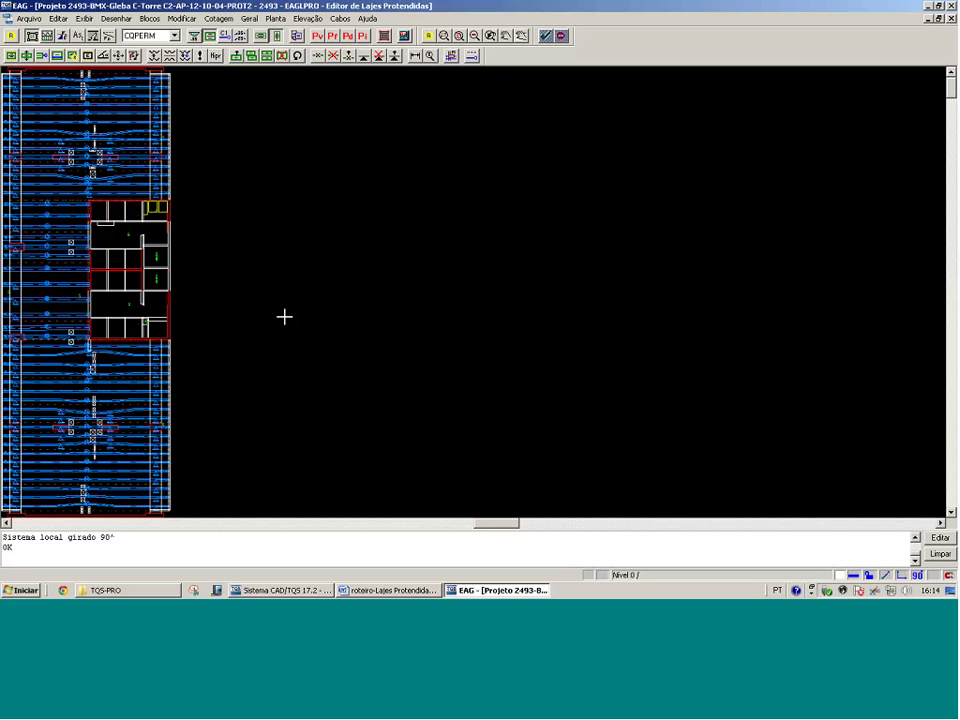
# Examine vertical RPUs 26 to 31 at the slab's end, turning the bending moment diagrams on and off over them
pyautogui.click(5, 74)
pyautogui.click(222, 208)
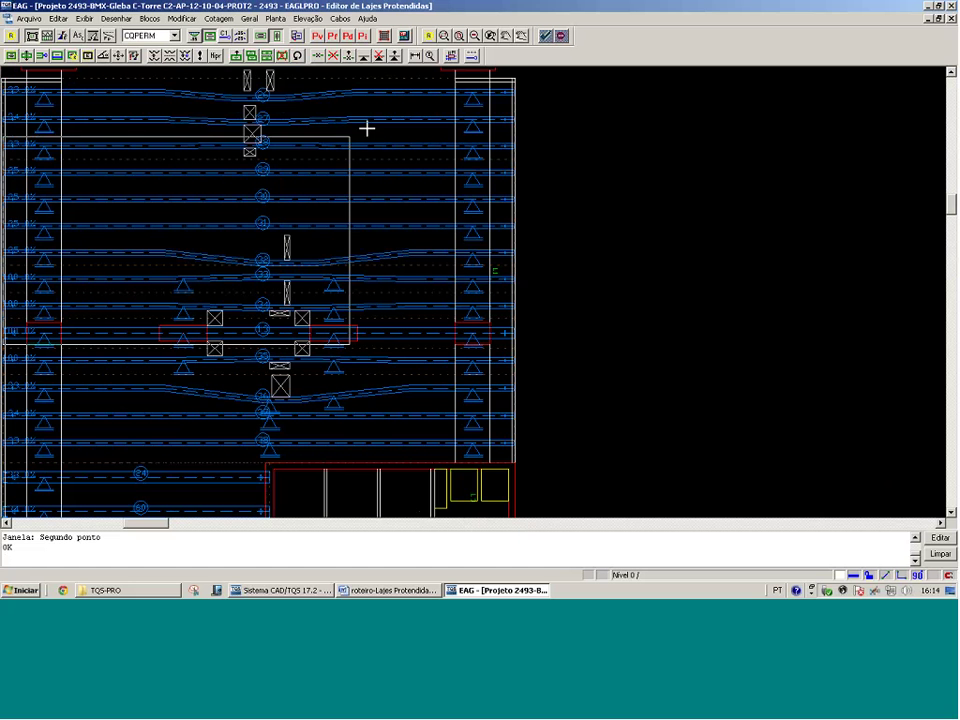
pyautogui.click(553, 71)
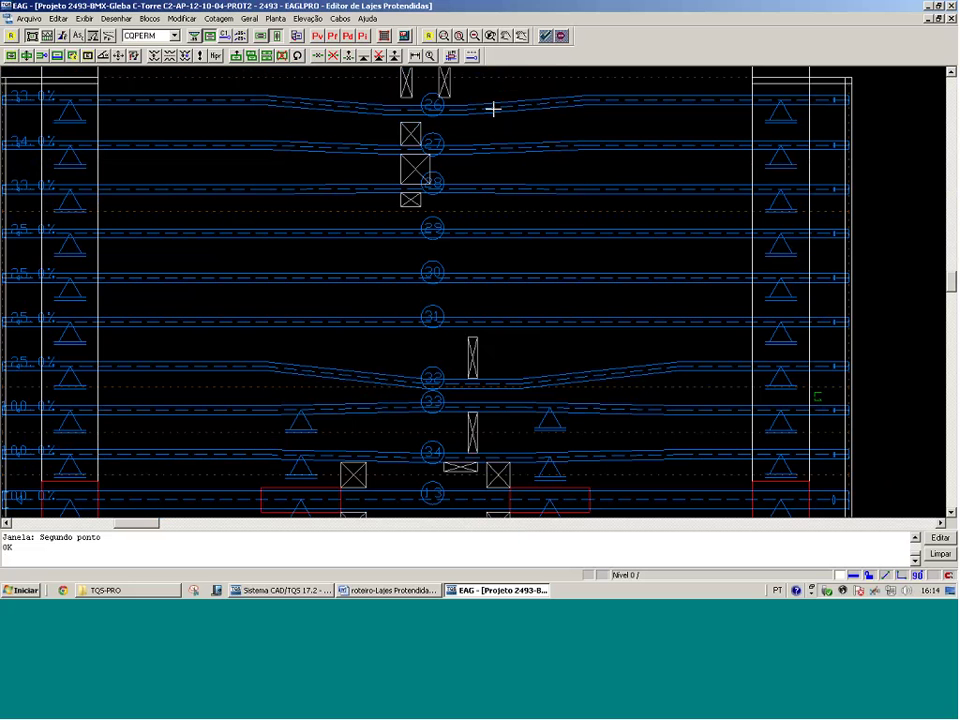
pyautogui.click(519, 80)
pyautogui.click(518, 80)
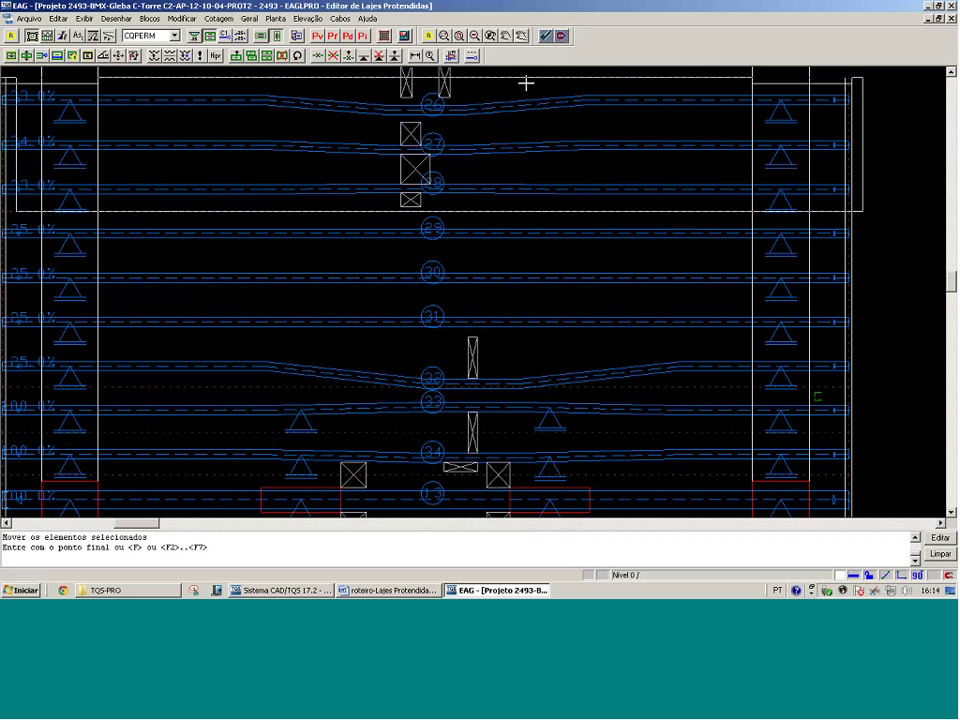
pyautogui.scroll(-1, 208, 311)
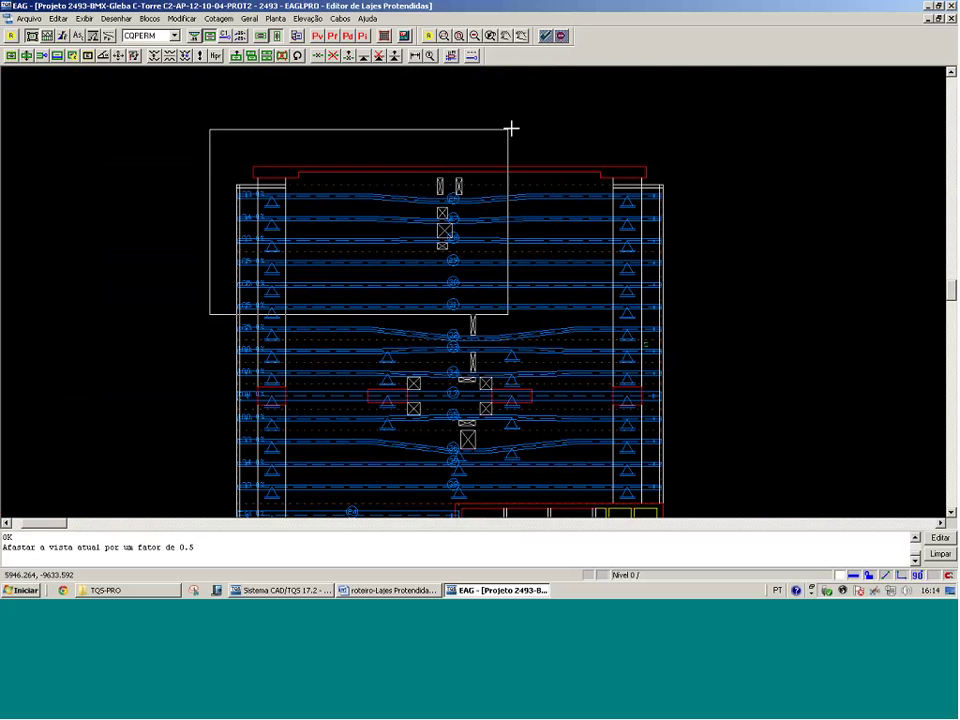
pyautogui.click(510, 128)
pyautogui.click(194, 36)
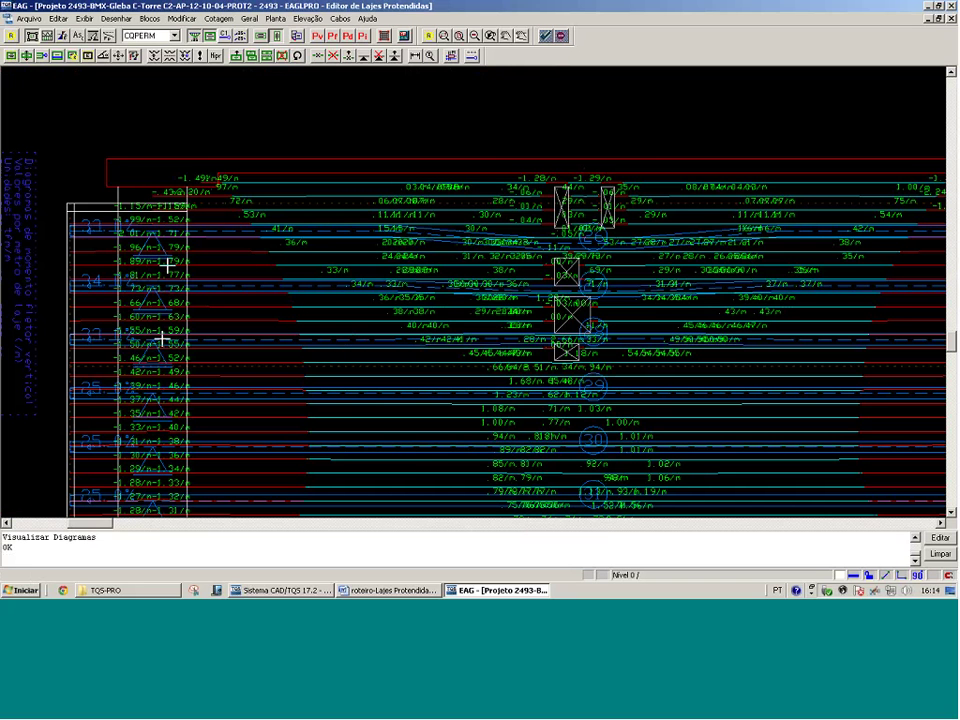
pyautogui.click(194, 36)
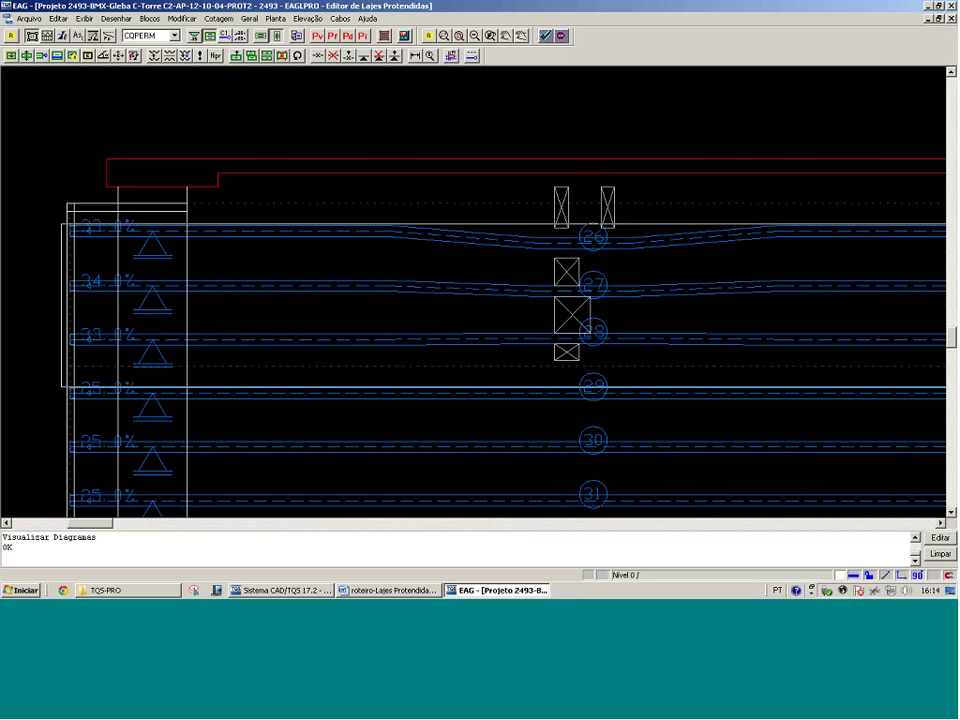
# Measure the width of vertical RPU 28 at its end
pyautogui.moveTo(415, 217); pyautogui.dragTo(349, 237)
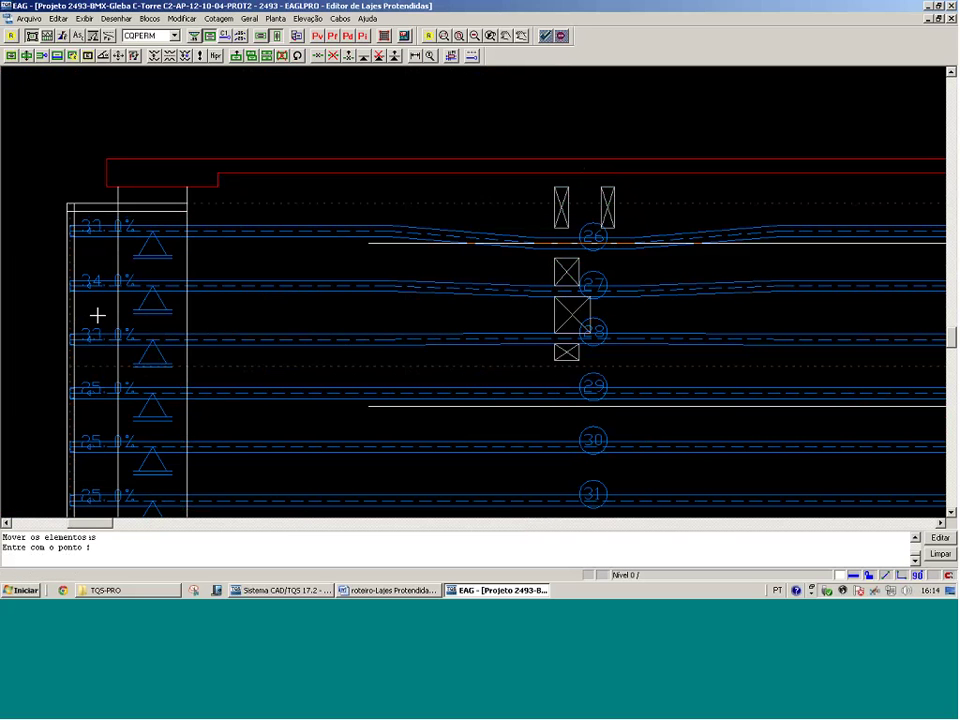
pyautogui.press('Escape')
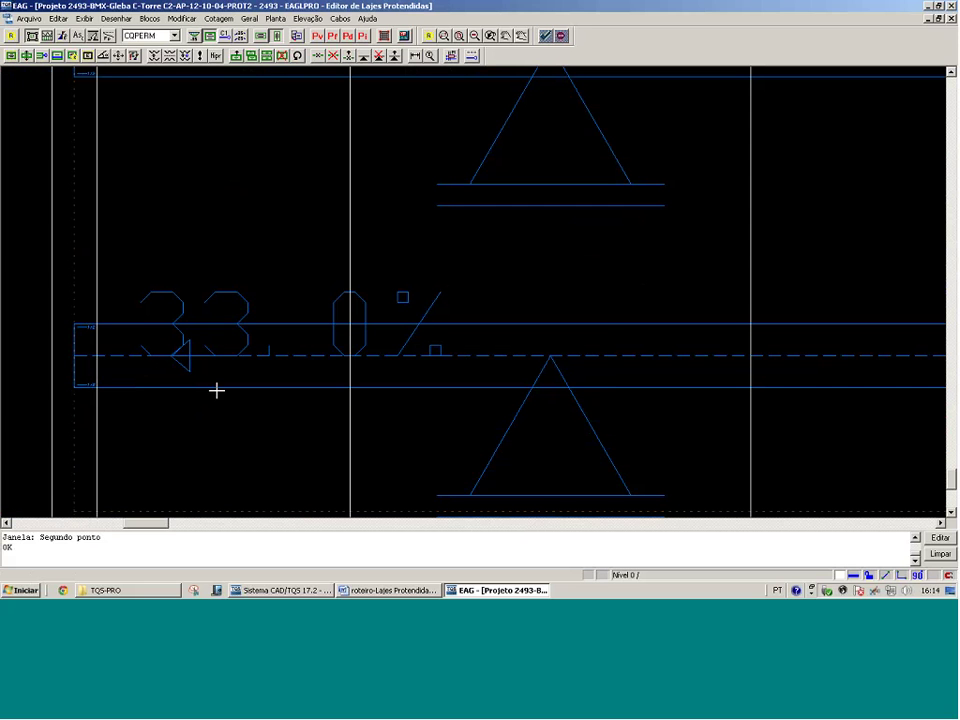
pyautogui.press('F11')
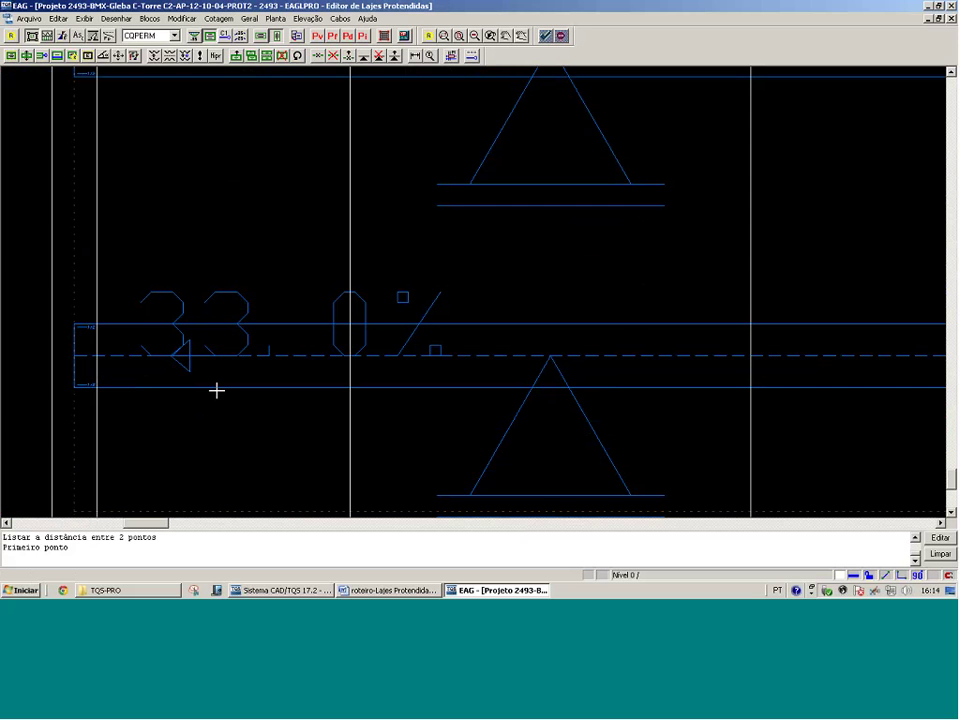
pyautogui.click(80, 386)
pyautogui.click(137, 324)
pyautogui.scroll(-3, 510, 354)
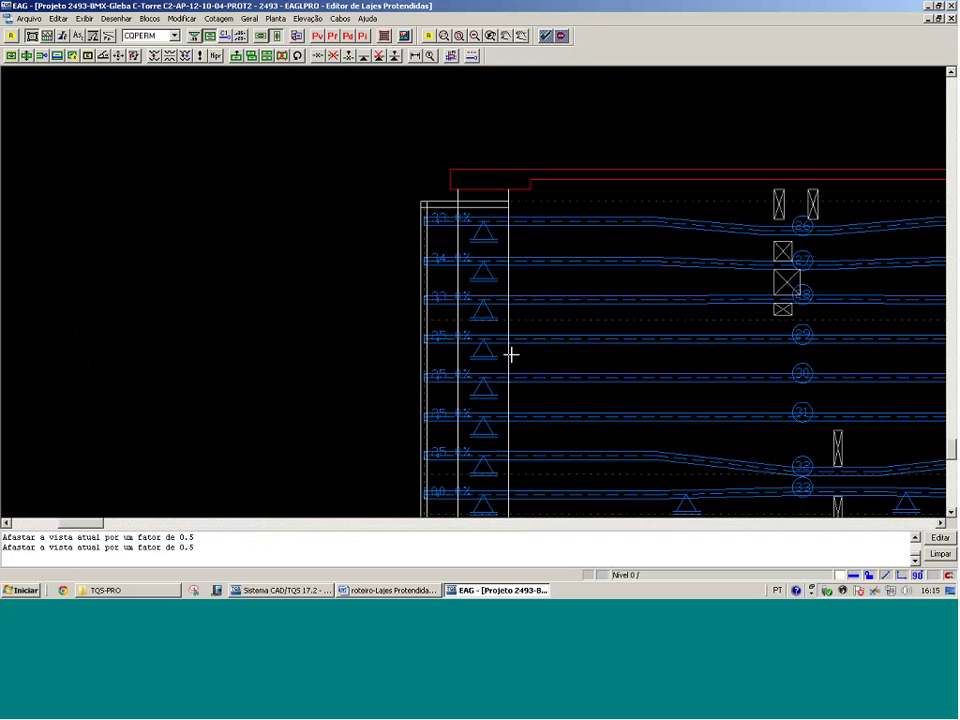
# Examine the cable profile and bending moments of RPU 32 for the CQPERM load case, and return to the plan
pyautogui.click(814, 223)
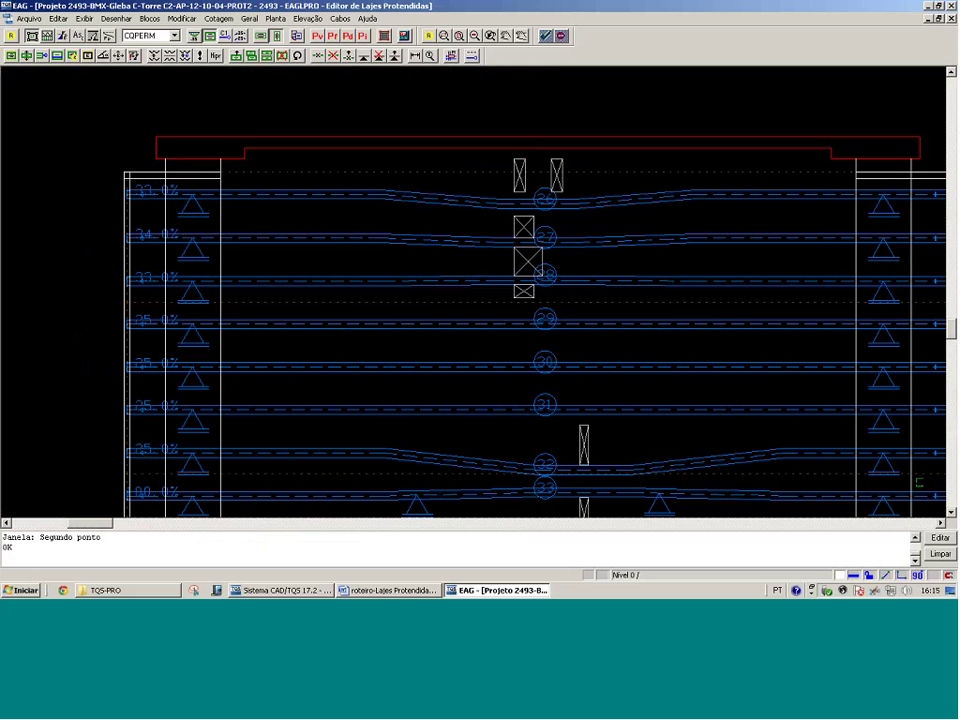
pyautogui.scroll(-1, 660, 290)
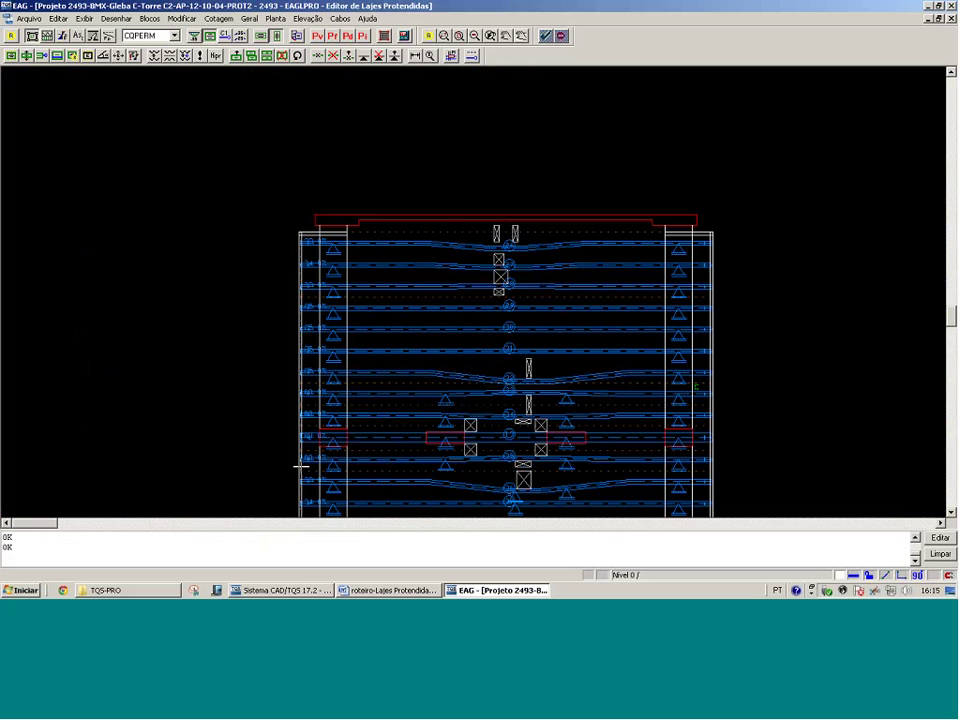
pyautogui.press('F8')
pyautogui.click(240, 467)
pyautogui.click(525, 267)
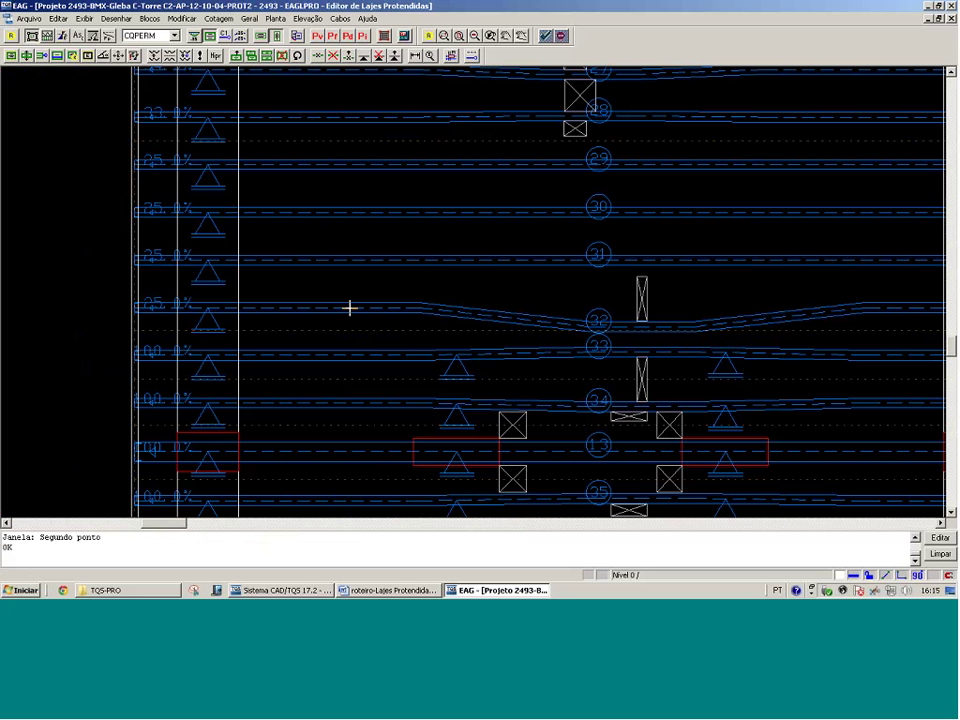
pyautogui.click(467, 320)
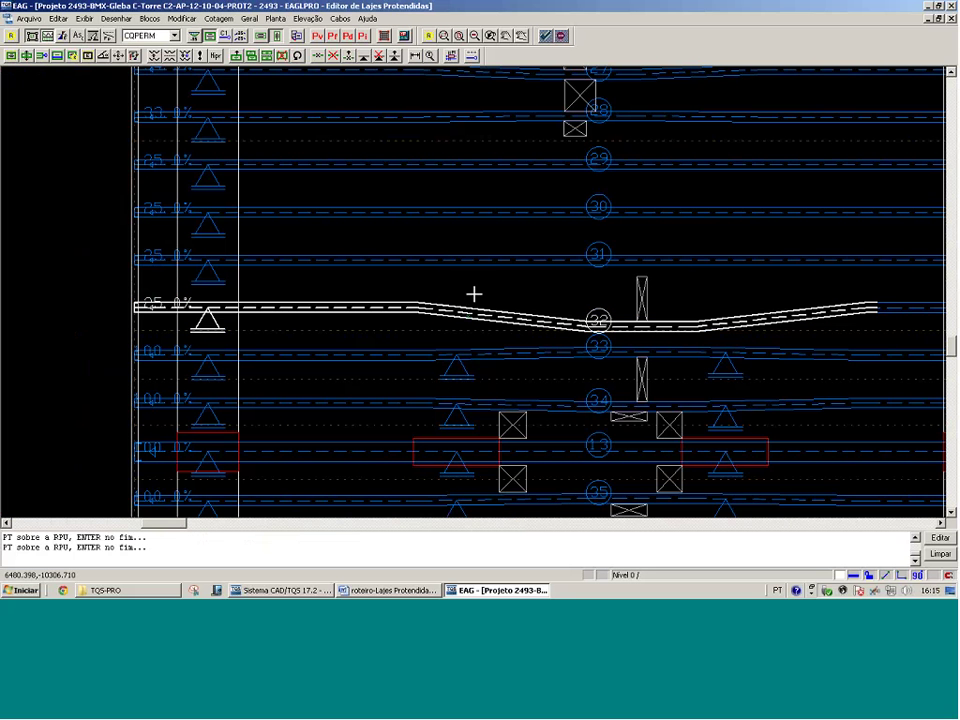
pyautogui.press('Return')
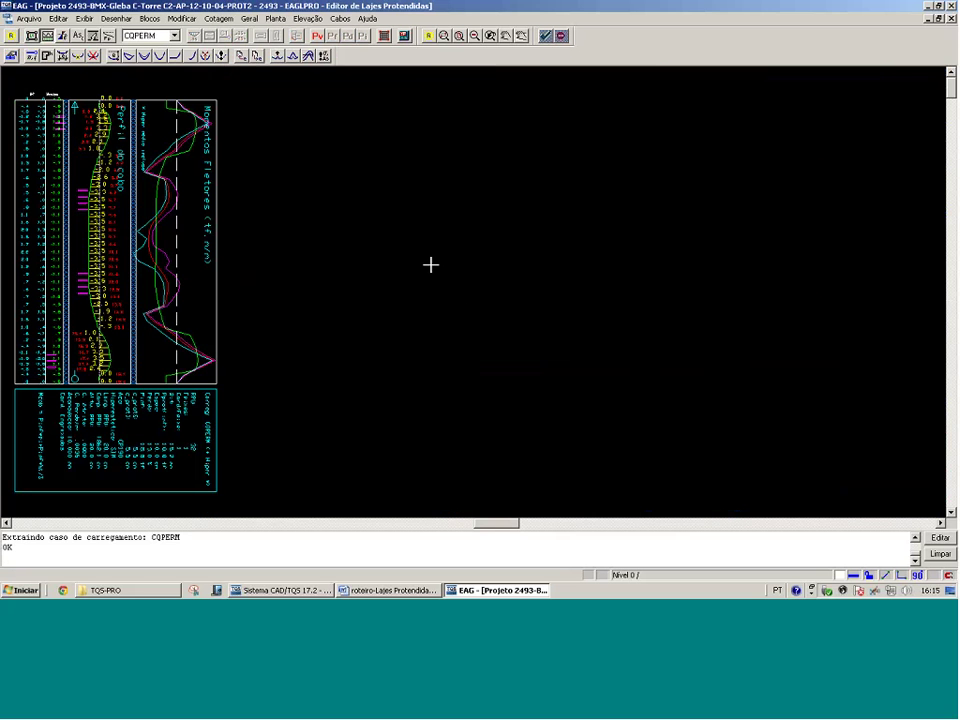
pyautogui.click(47, 37)
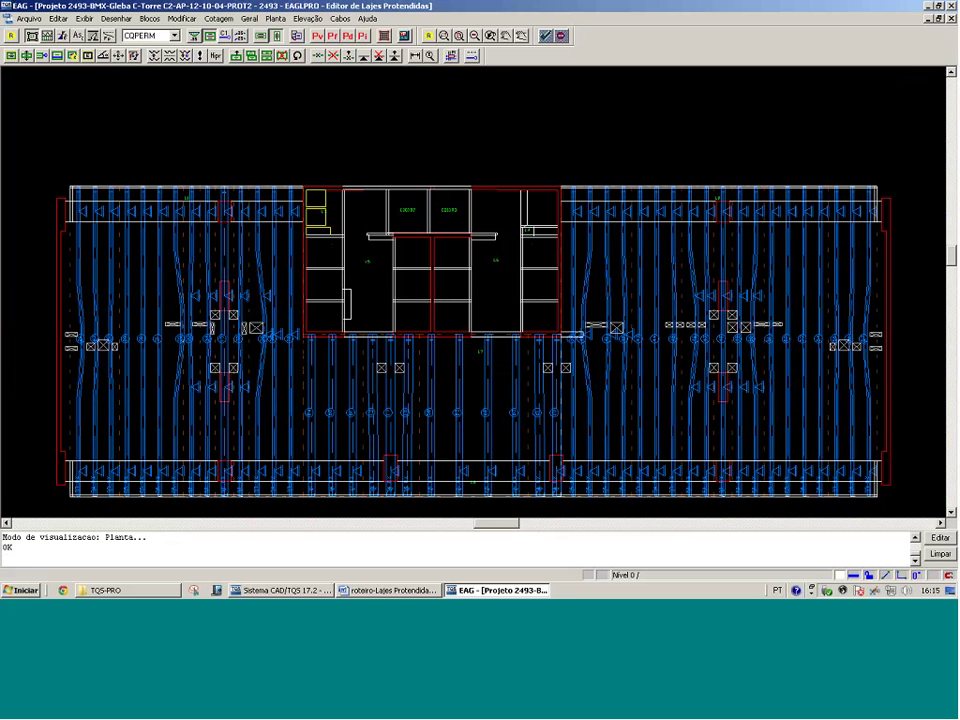
# Examine how vertical RPUs 32 to 38 deviate around the slab openings beside the central core
pyautogui.press('F8')
pyautogui.click(236, 280)
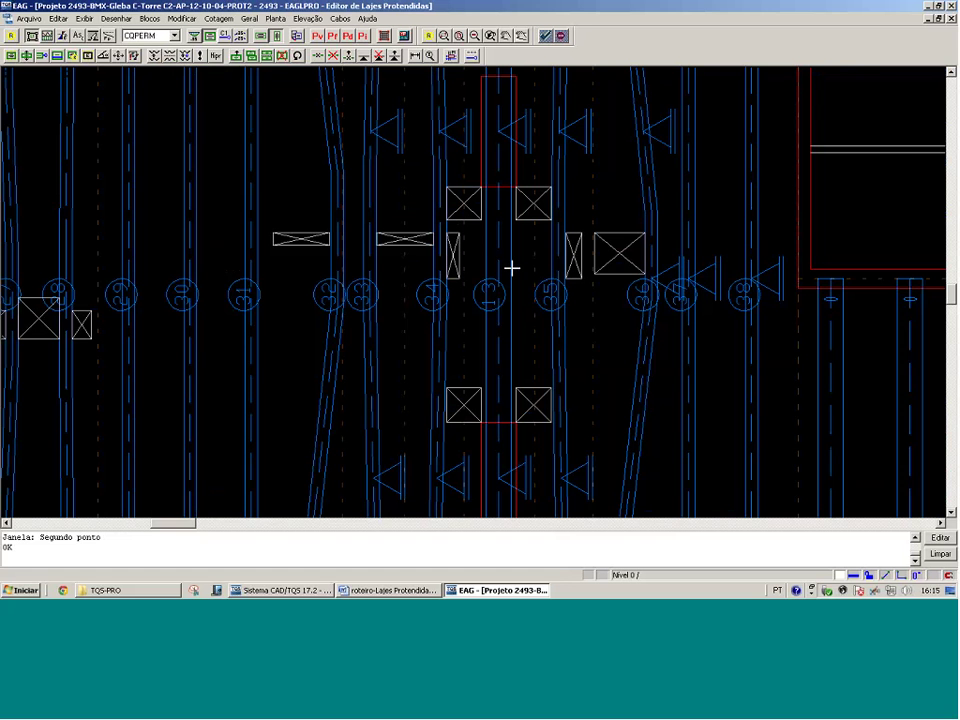
pyautogui.scroll(-1, 511, 268)
pyautogui.scroll(-1, 561, 241)
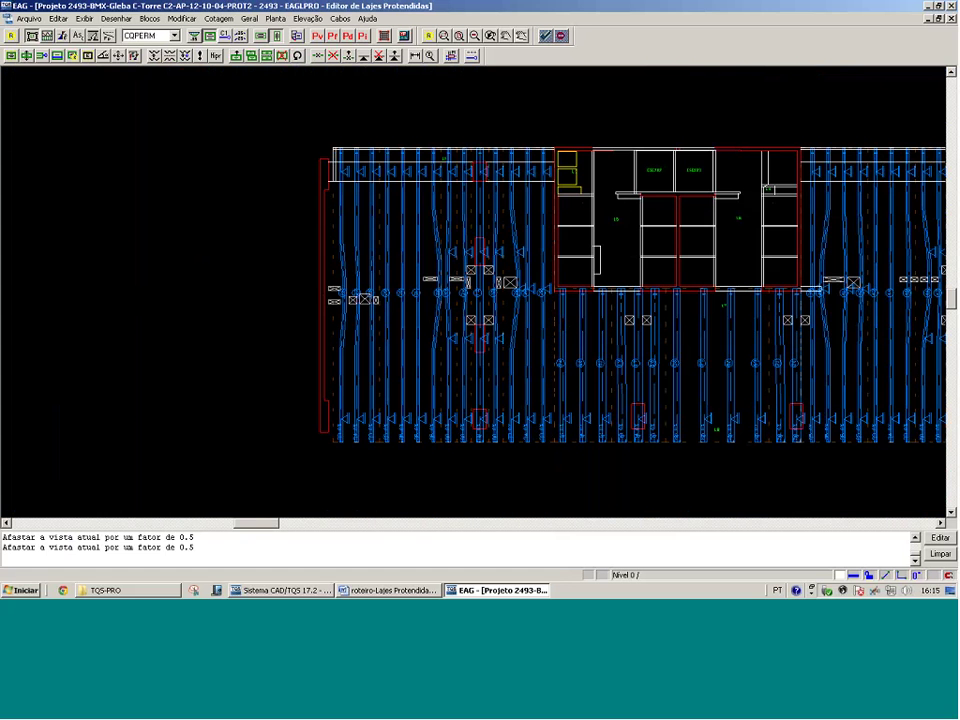
pyautogui.press('F8')
pyautogui.click(536, 246)
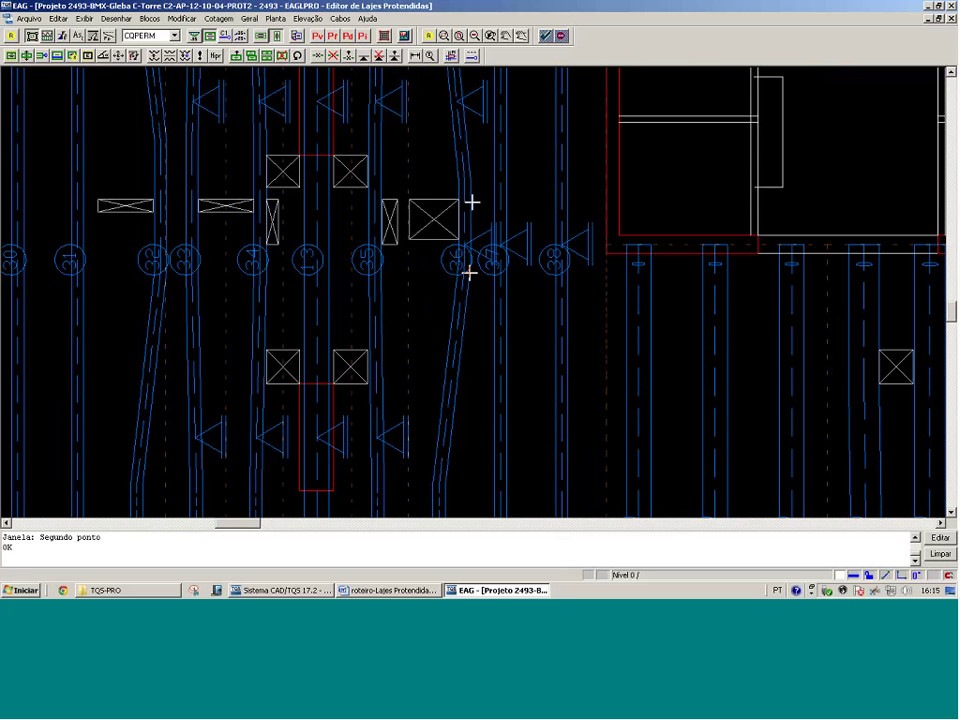
pyautogui.scroll(-2, 529, 259)
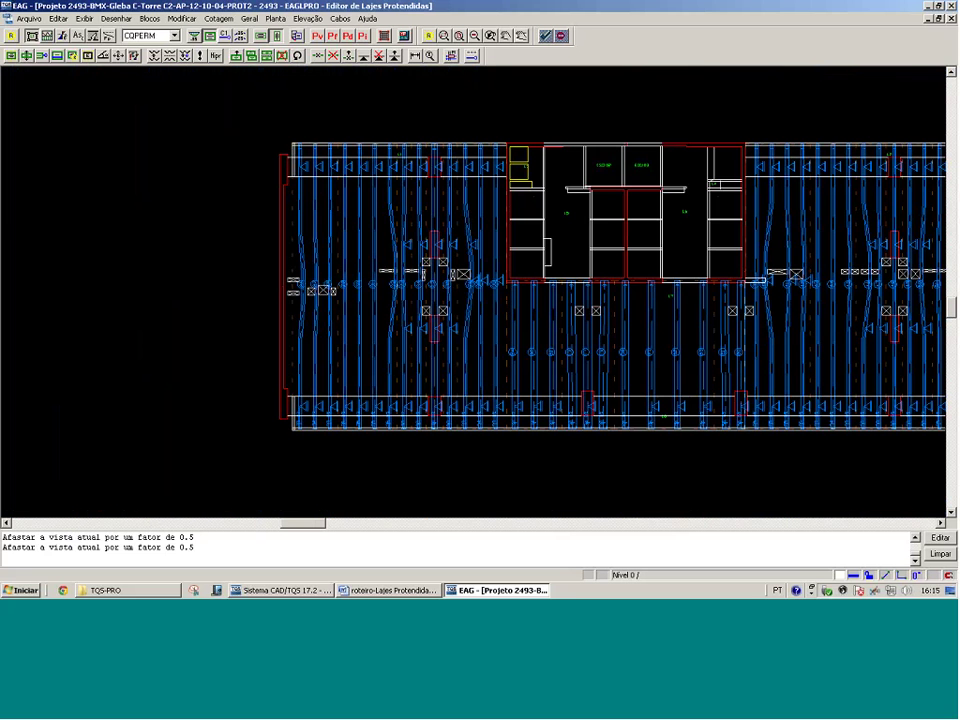
# Examine the vertical RPUs of slab L7 below the central core, around the openings near RPUs 17 to 19
pyautogui.click(425, 430)
pyautogui.click(686, 288)
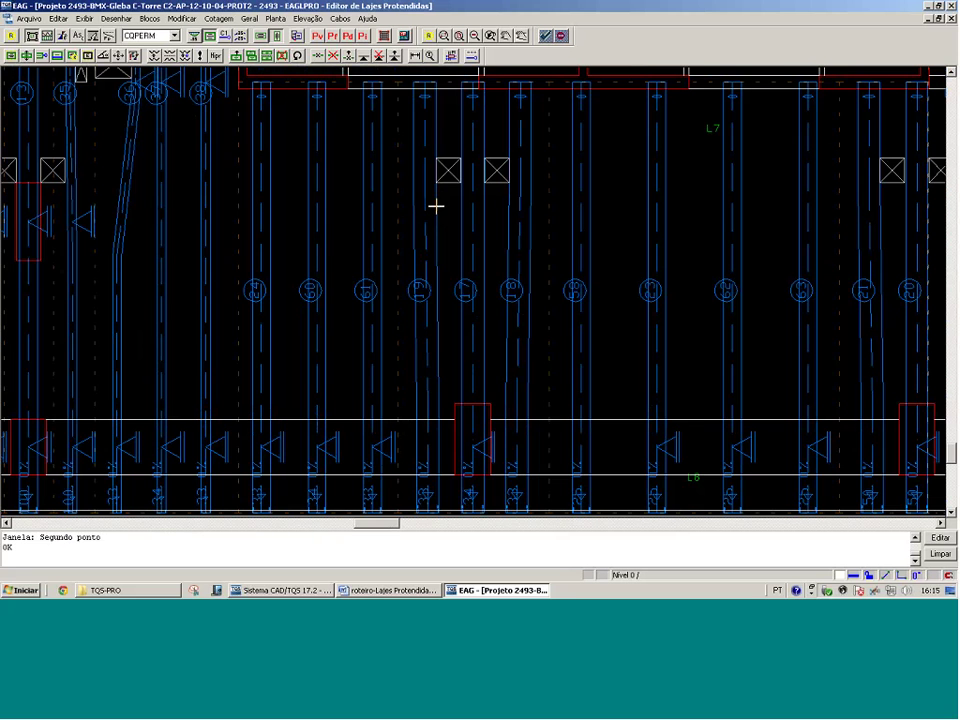
pyautogui.click(546, 213)
pyautogui.click(545, 213)
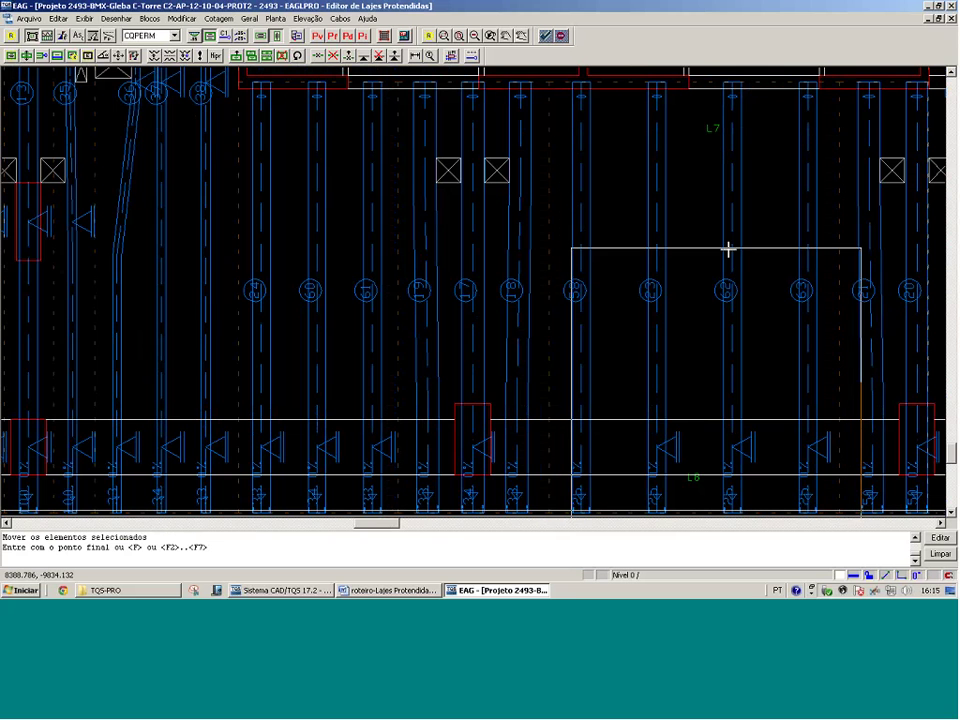
pyautogui.scroll(-2, 729, 161)
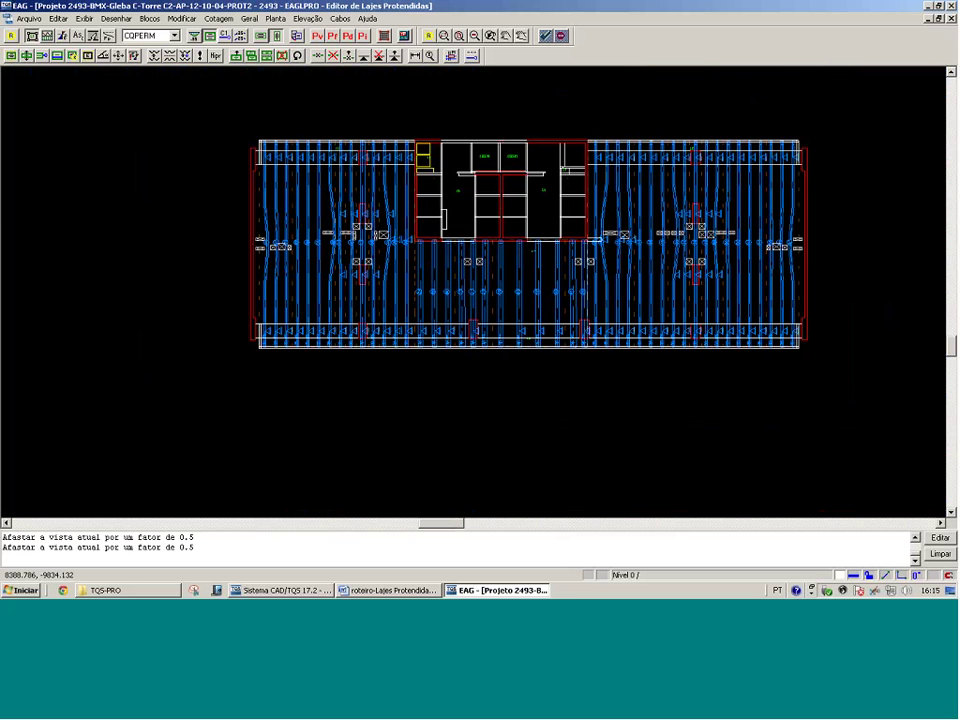
# Switch the displayed RPUs to the horizontal direction and examine RPUs 1, 3, 7 and 6 across the slab
pyautogui.click(278, 35)
pyautogui.moveTo(148, 363); pyautogui.dragTo(616, 140)
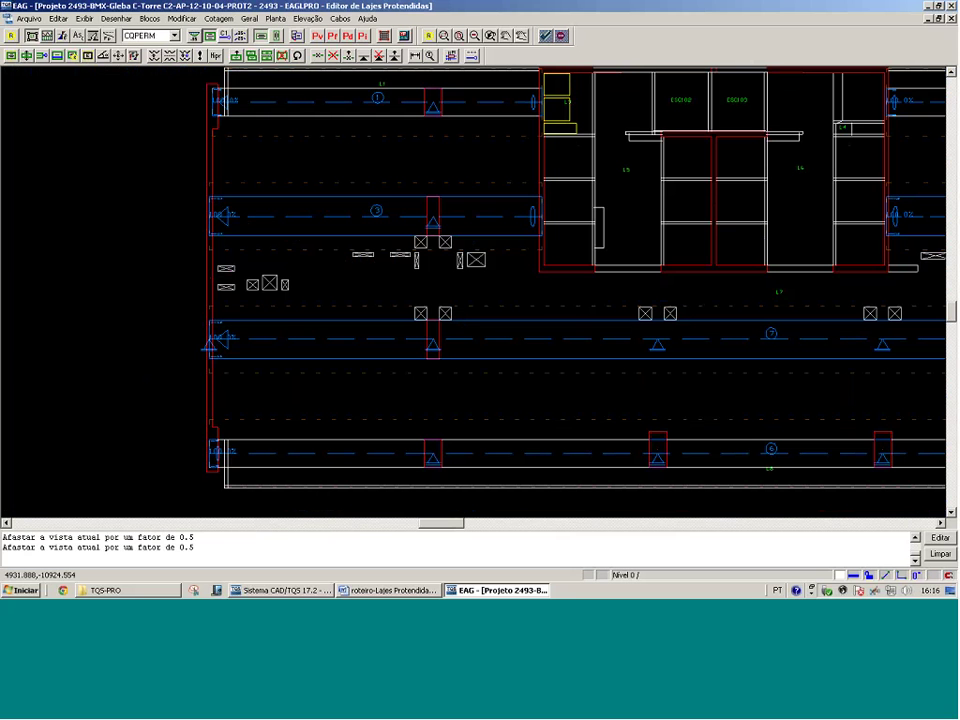
pyautogui.click(482, 307)
pyautogui.click(482, 307)
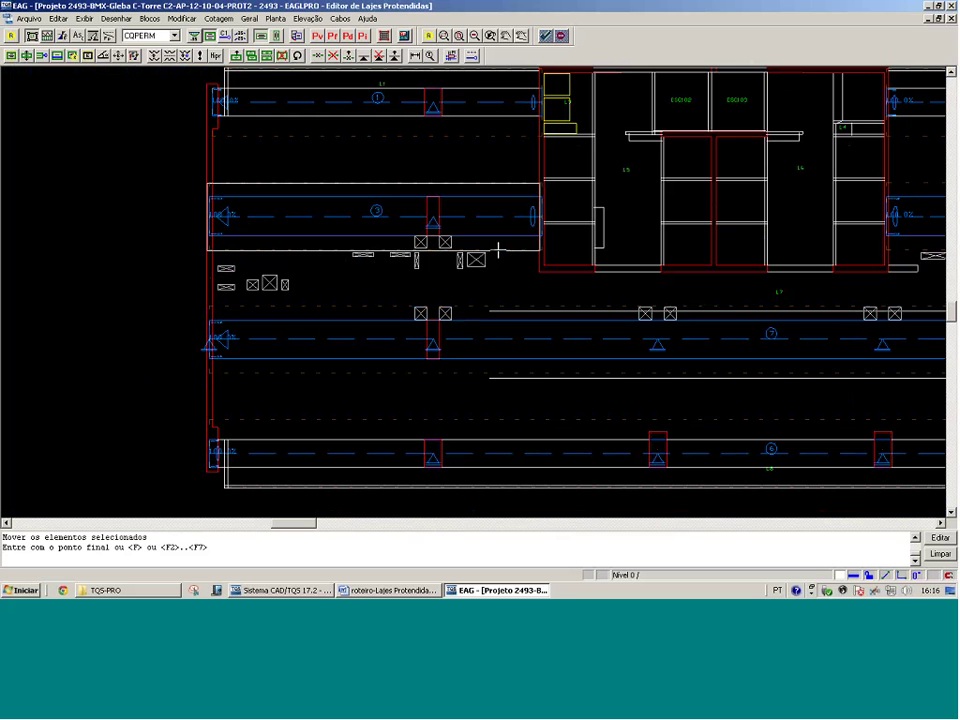
pyautogui.press('Escape')
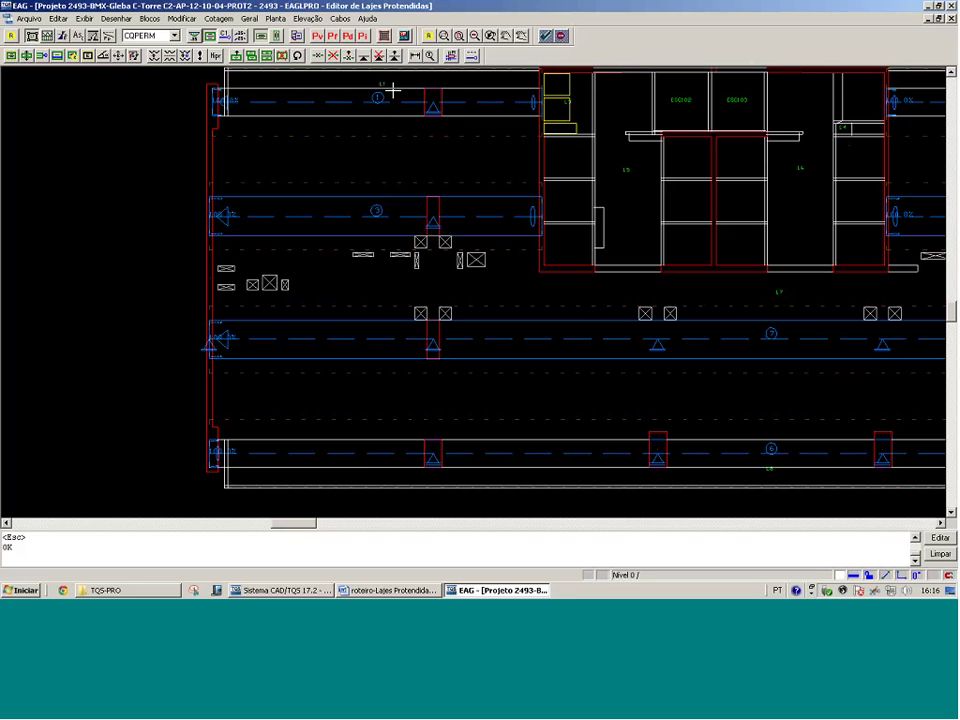
# Close the prestressed slab editor and select floor Nivel 10910 of project 1664 - Escola Britanica
pyautogui.click(950, 7)
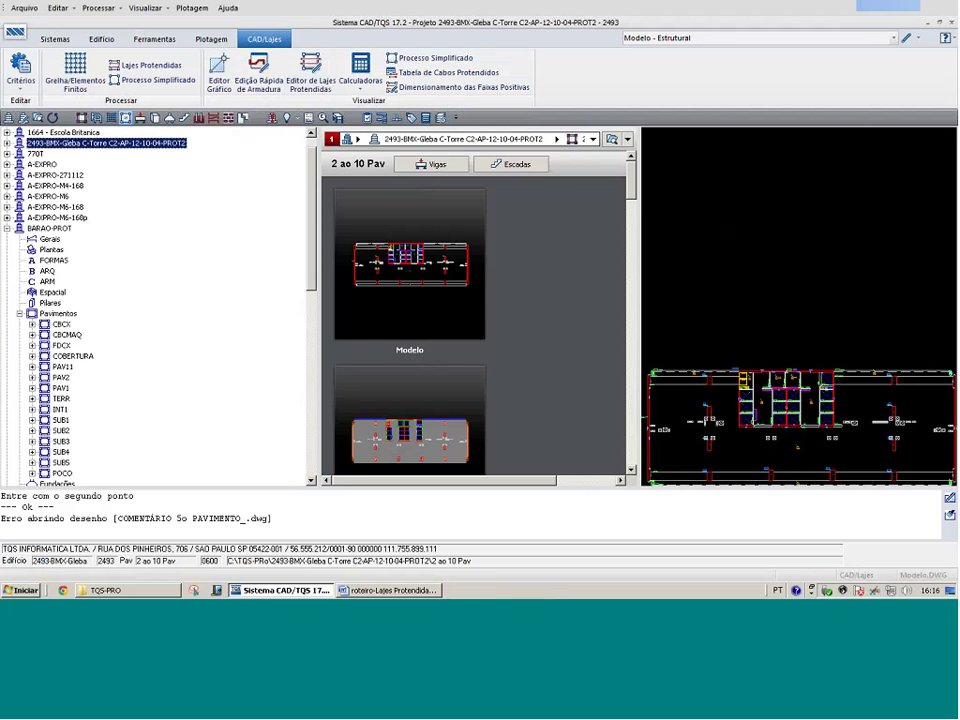
pyautogui.click(7, 229)
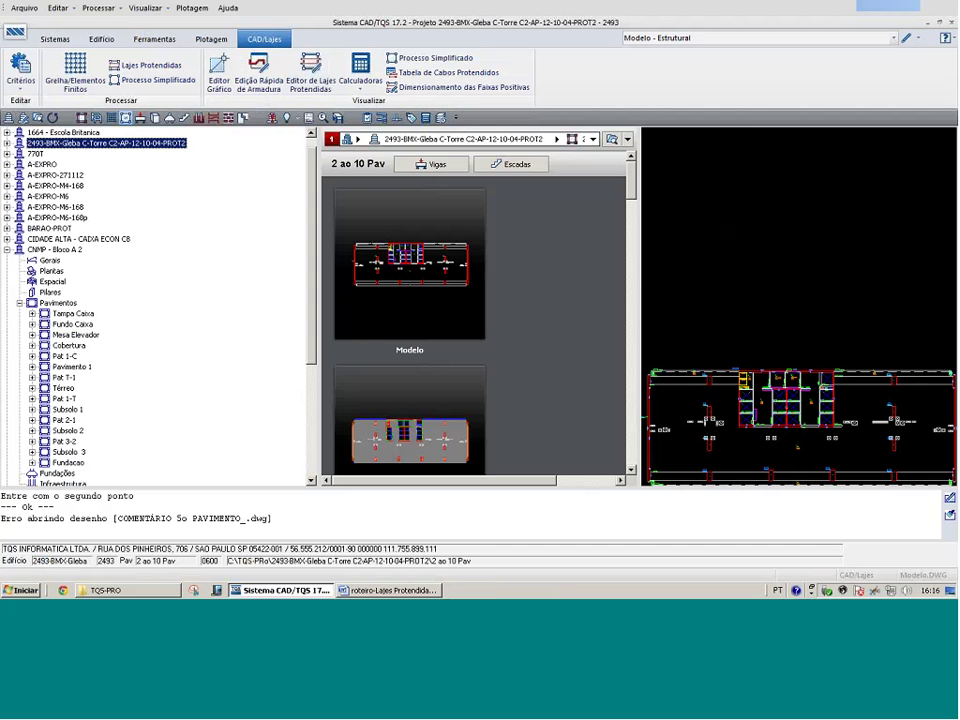
pyautogui.doubleClick(63, 132)
pyautogui.click(19, 217)
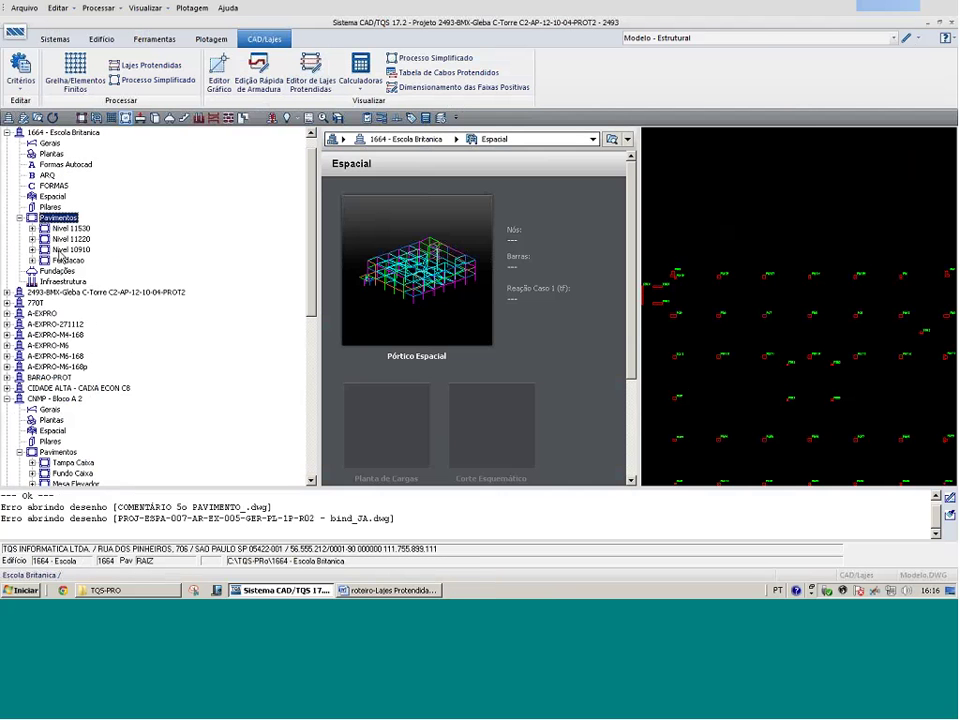
pyautogui.click(71, 249)
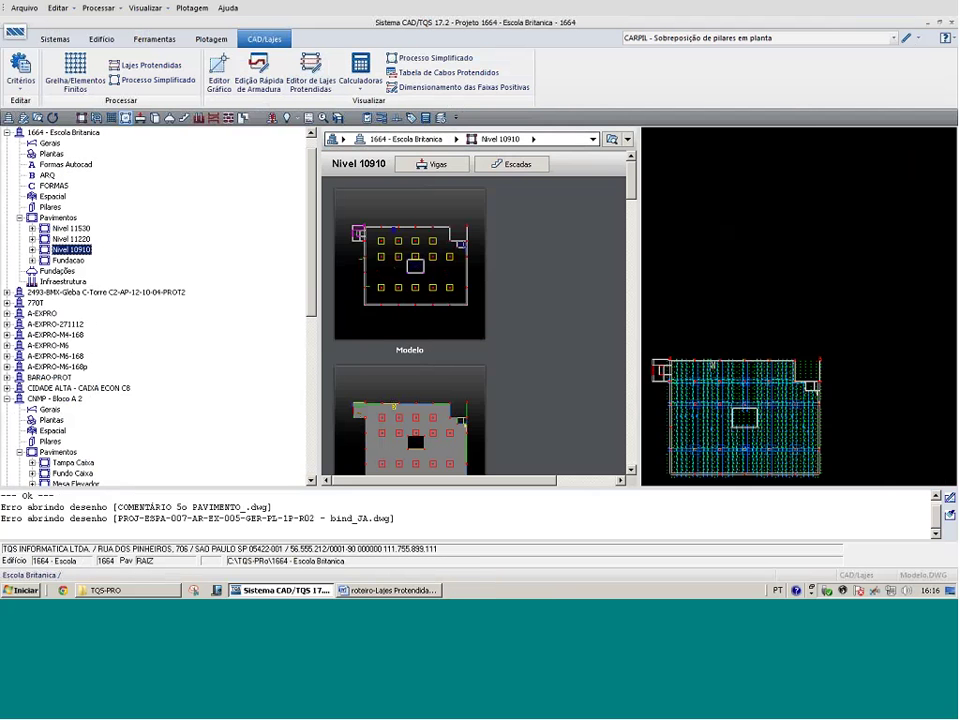
# Preview the floor as Modelo - Estrutural and open it in the structural modeler
pyautogui.click(758, 38)
pyautogui.click(750, 92)
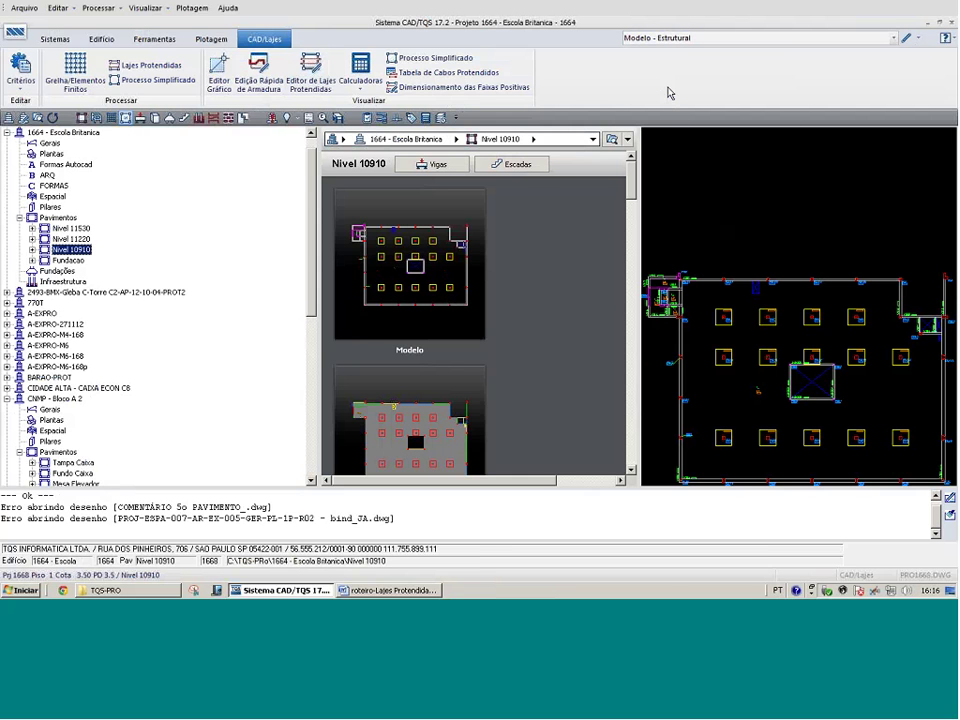
pyautogui.doubleClick(803, 197)
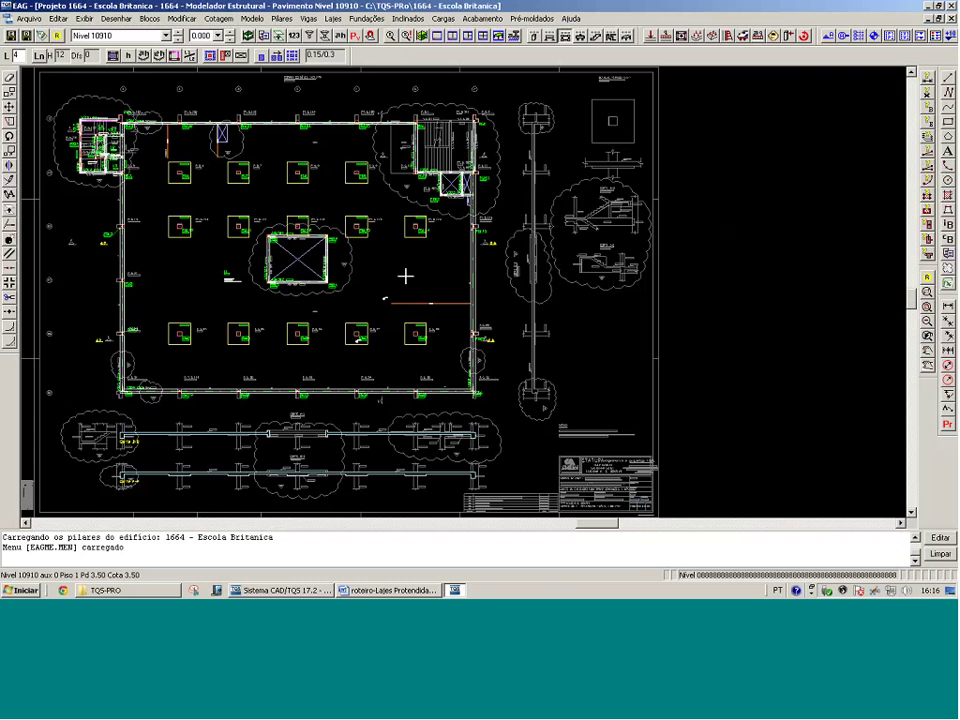
# Measure the span between columns PG24 and PG10 in the floor plan
pyautogui.click(42, 112)
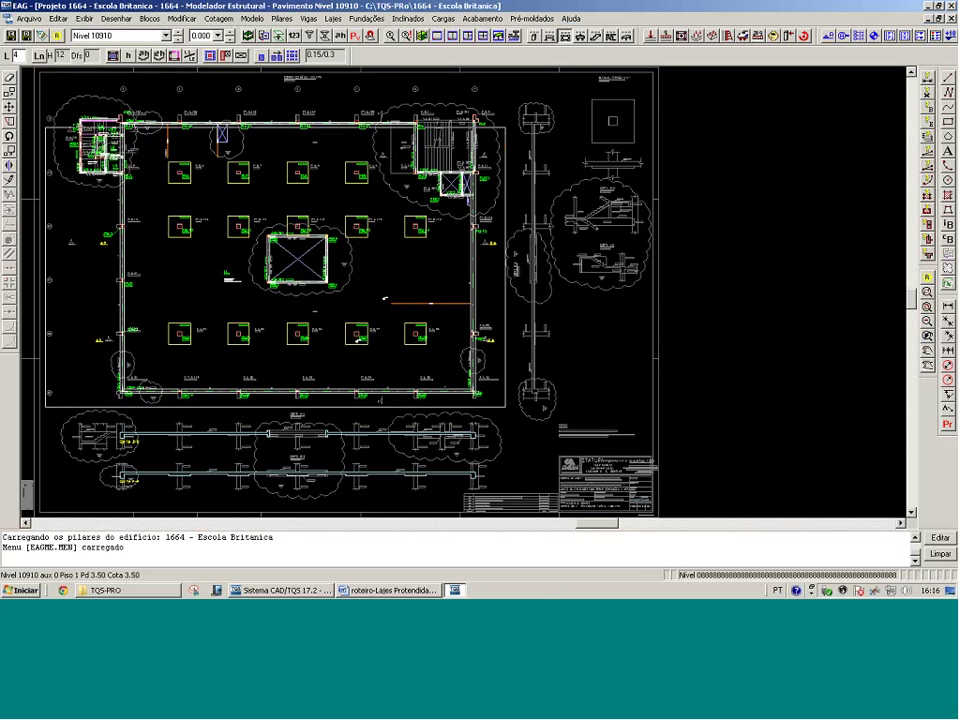
pyautogui.click(620, 410)
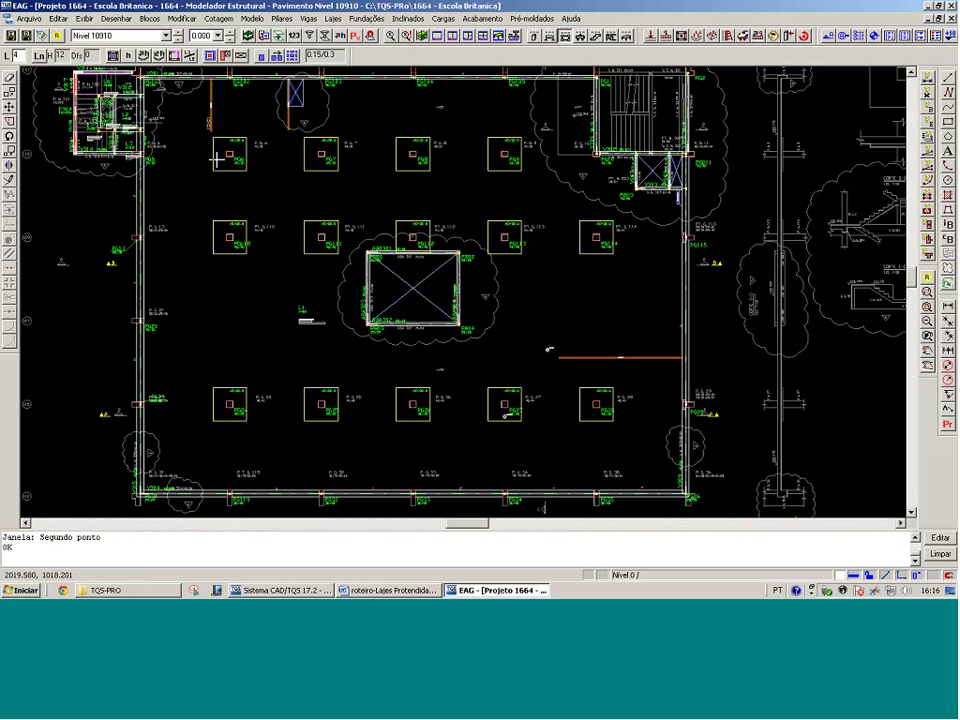
pyautogui.click(225, 394)
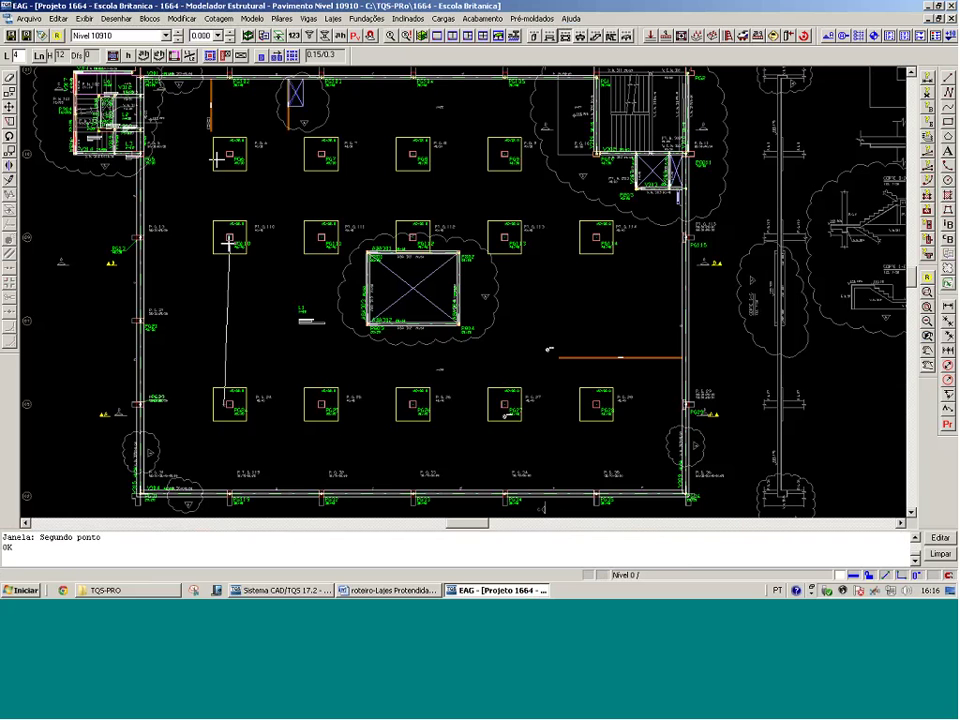
pyautogui.click(228, 158)
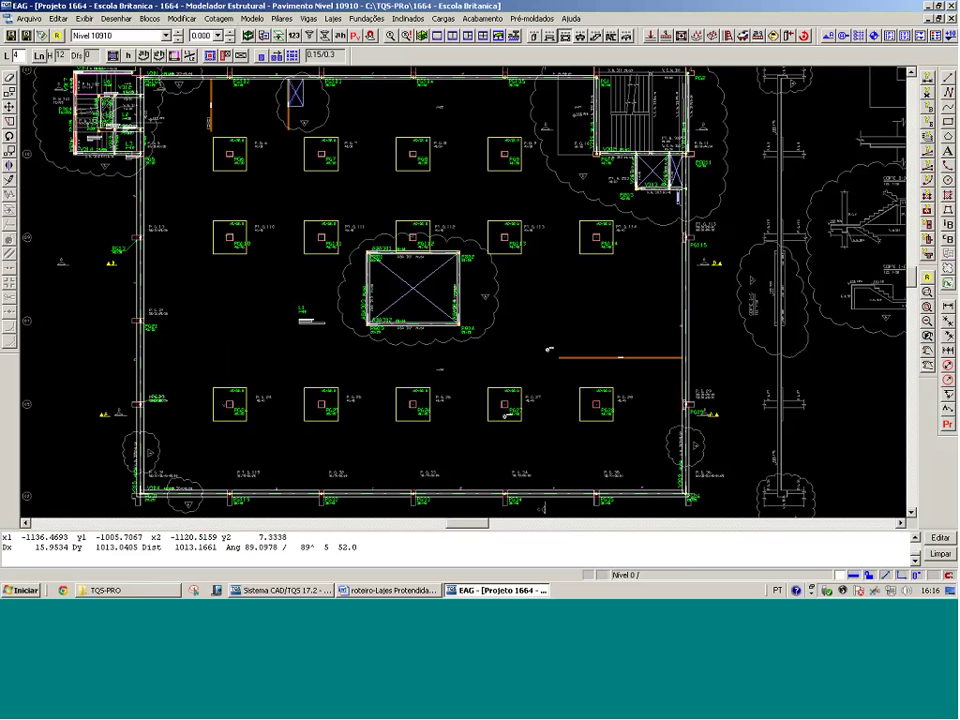
# Examine slab L1's label beside the central opening and its prestressing and detailing settings, and close the slab data
pyautogui.click(326, 372)
pyautogui.click(372, 283)
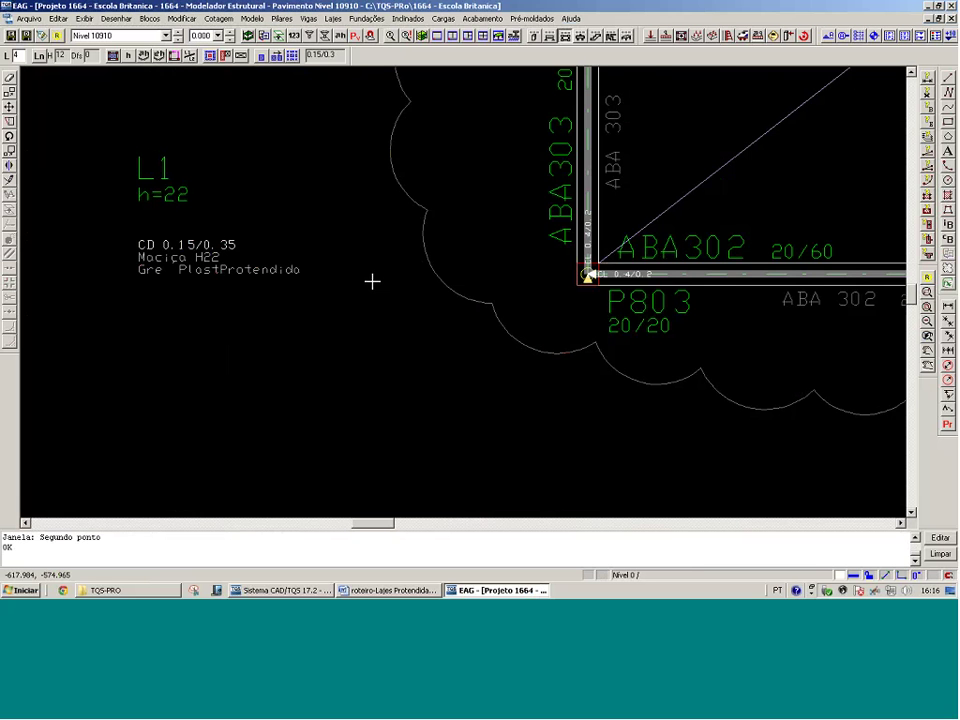
pyautogui.press('F8')
pyautogui.press('F2')
pyautogui.click(110, 180)
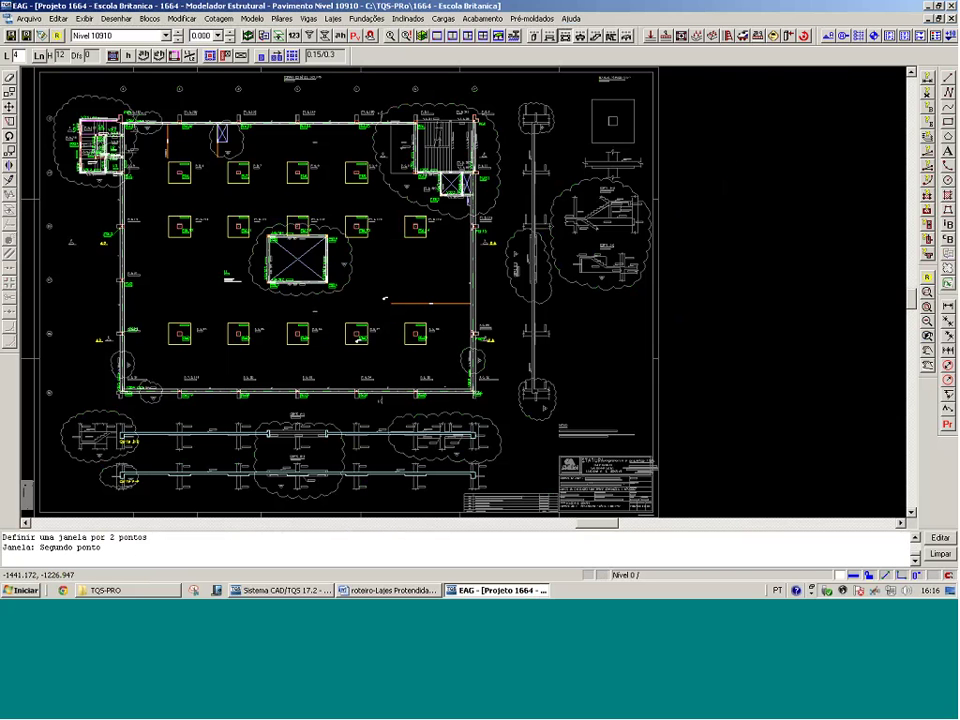
pyautogui.click(240, 273)
pyautogui.doubleClick(317, 189)
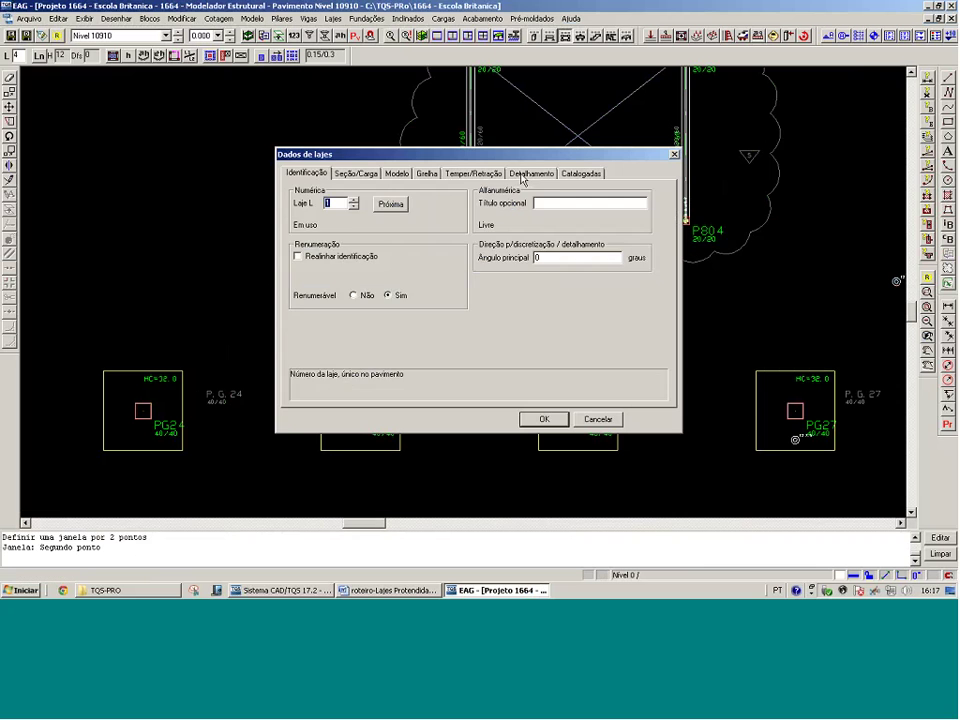
pyautogui.click(531, 173)
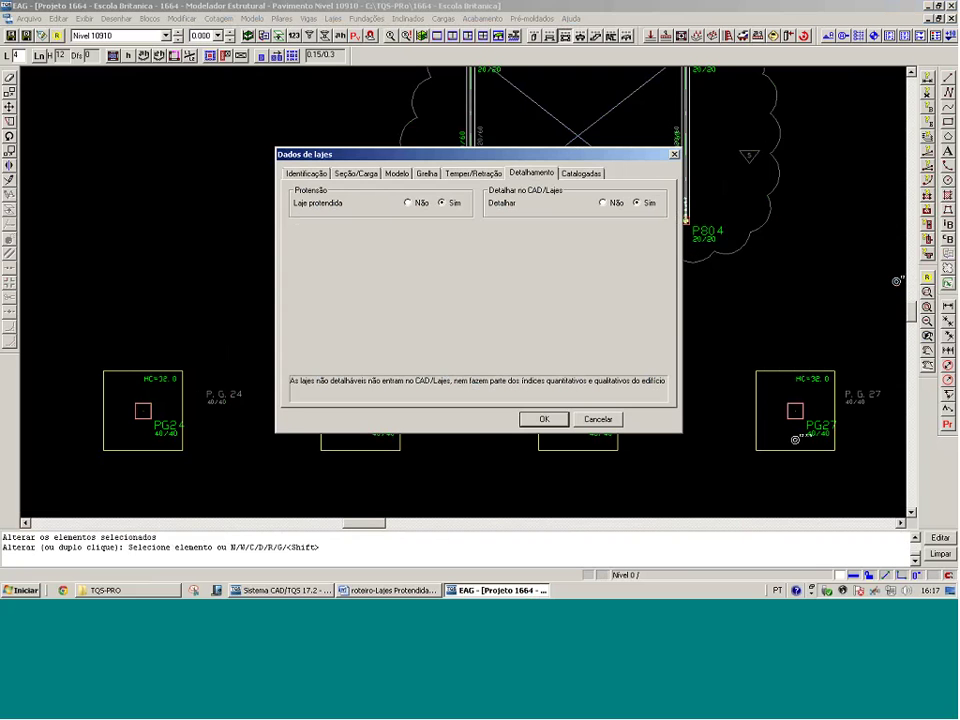
pyautogui.press('Return')
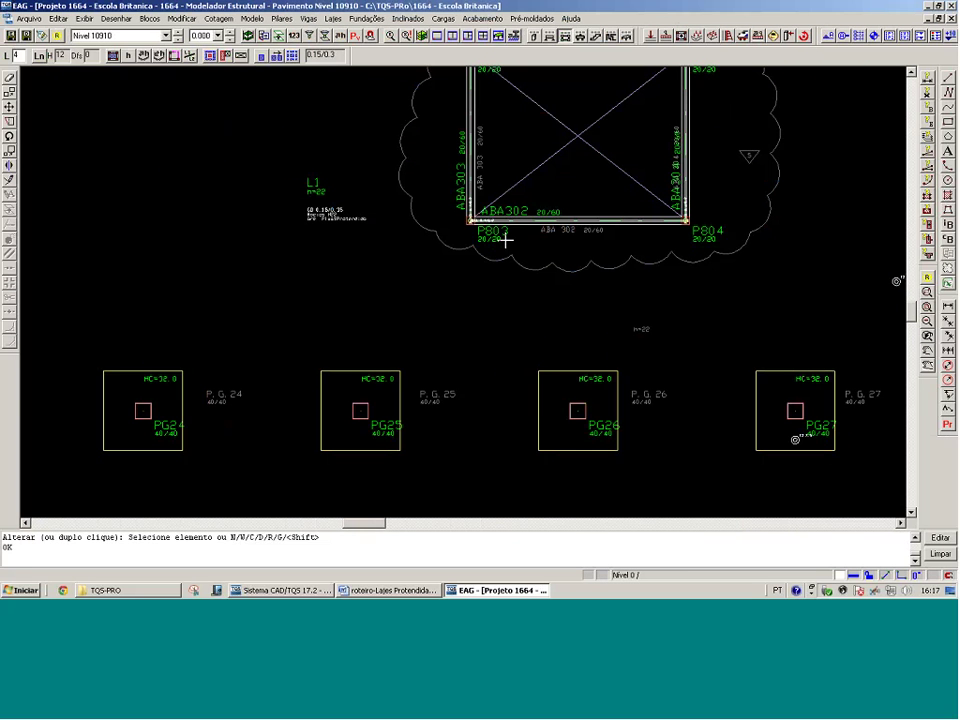
# Look over the floor plan of Nivel 10910 around the central opening and close the structural modeler
pyautogui.scroll(-2, 506, 240)
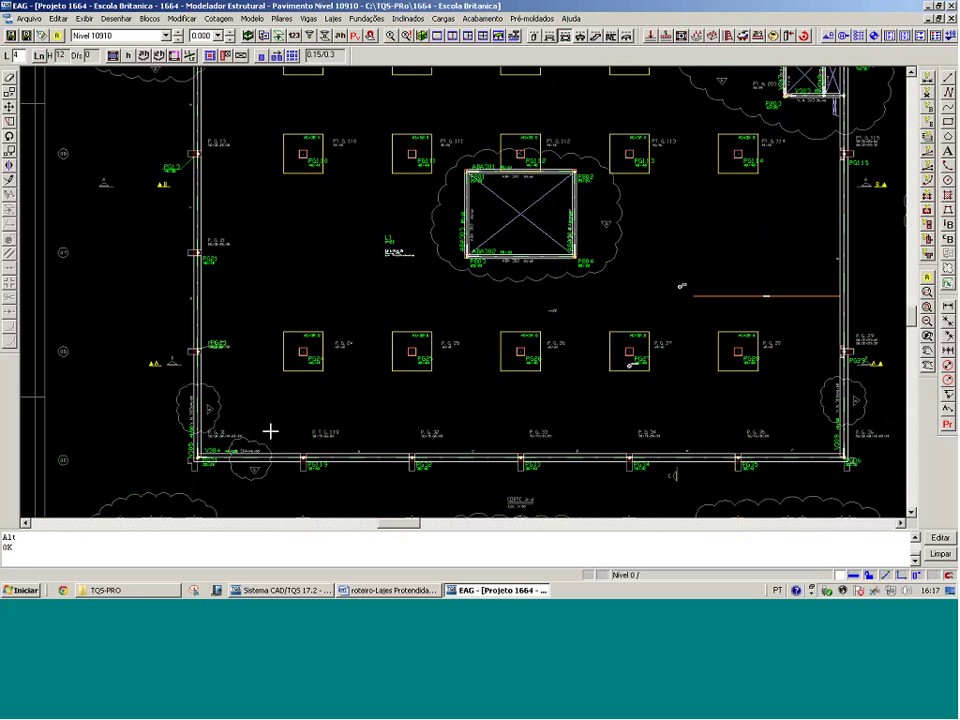
pyautogui.scroll(-1, 270, 431)
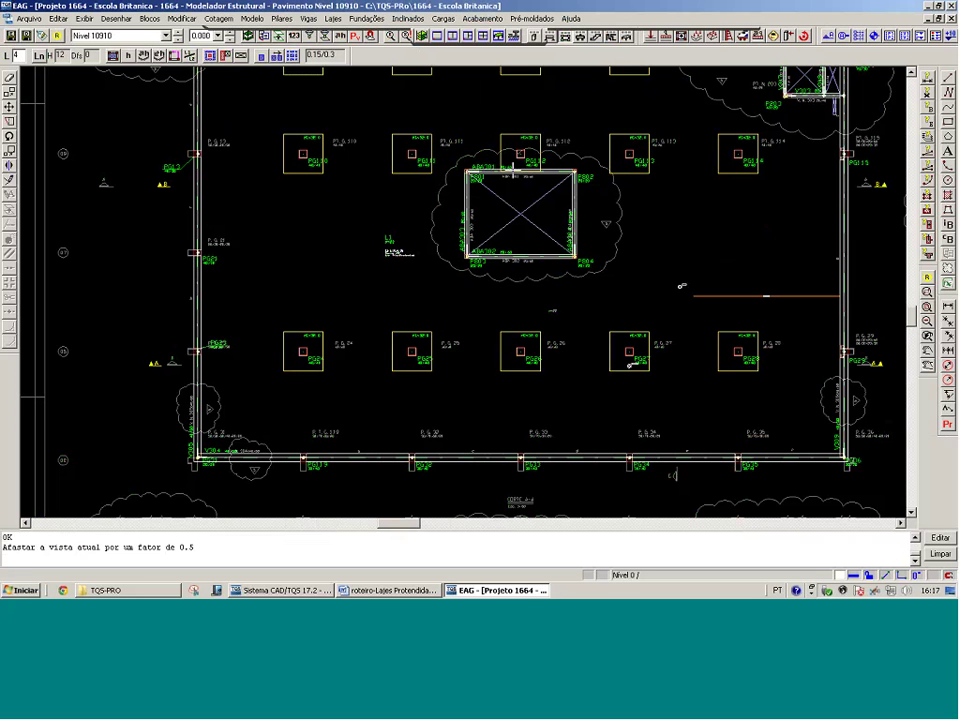
pyautogui.click(406, 36)
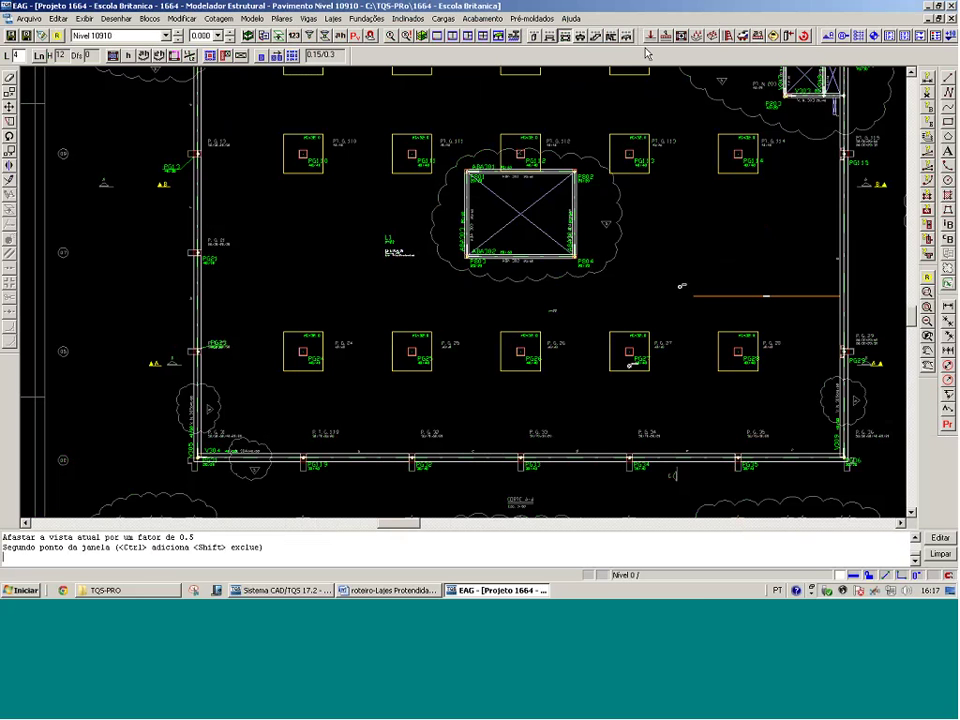
pyautogui.scroll(1, 475, 290)
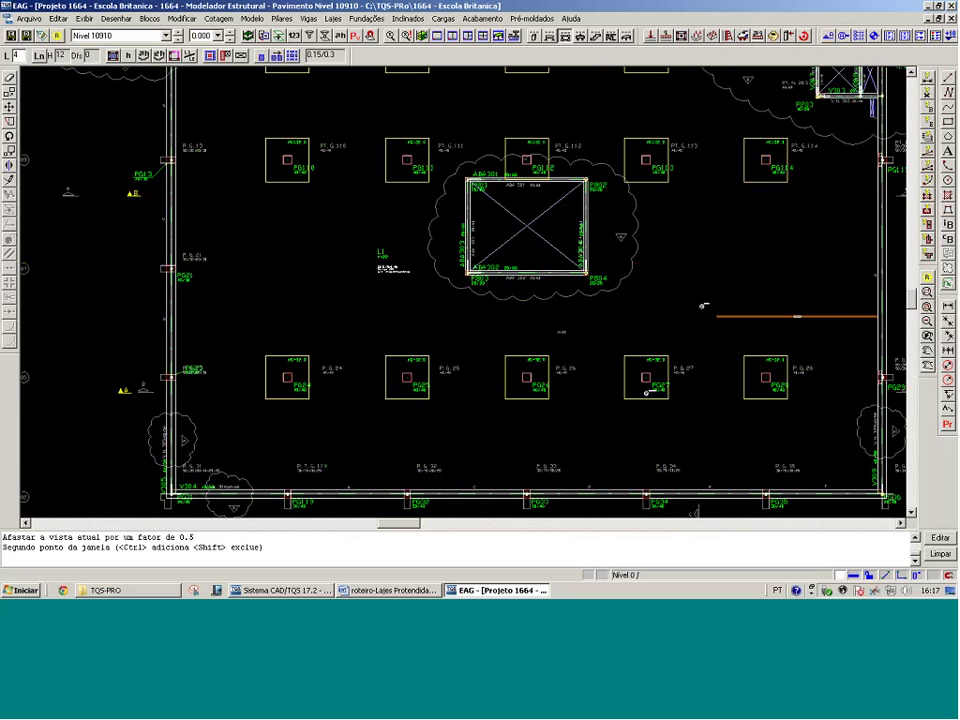
pyautogui.scroll(-1, 512, 89)
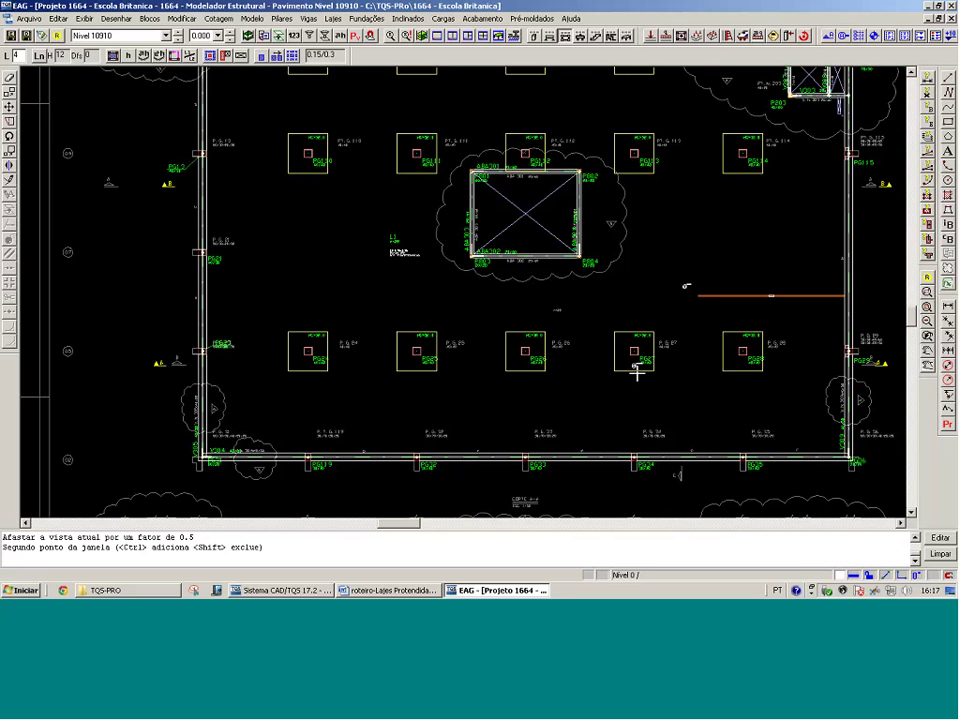
pyautogui.click(952, 7)
pyautogui.click(525, 339)
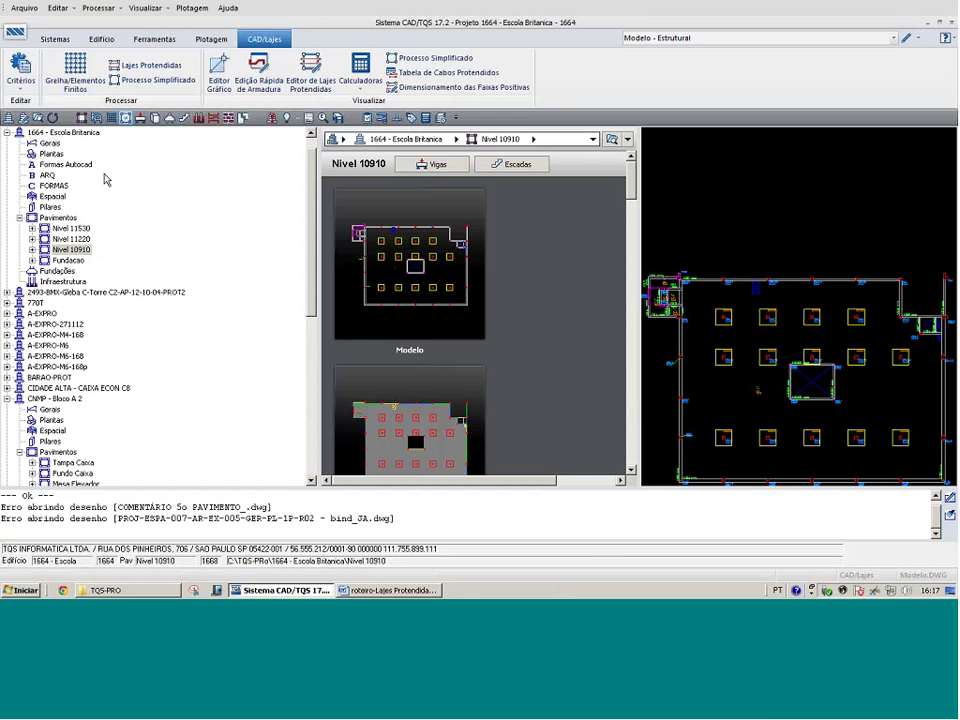
# Open the Estado Limite Último (ELU) grid viewer for Nivel 10910 and close it
pyautogui.click(75, 72)
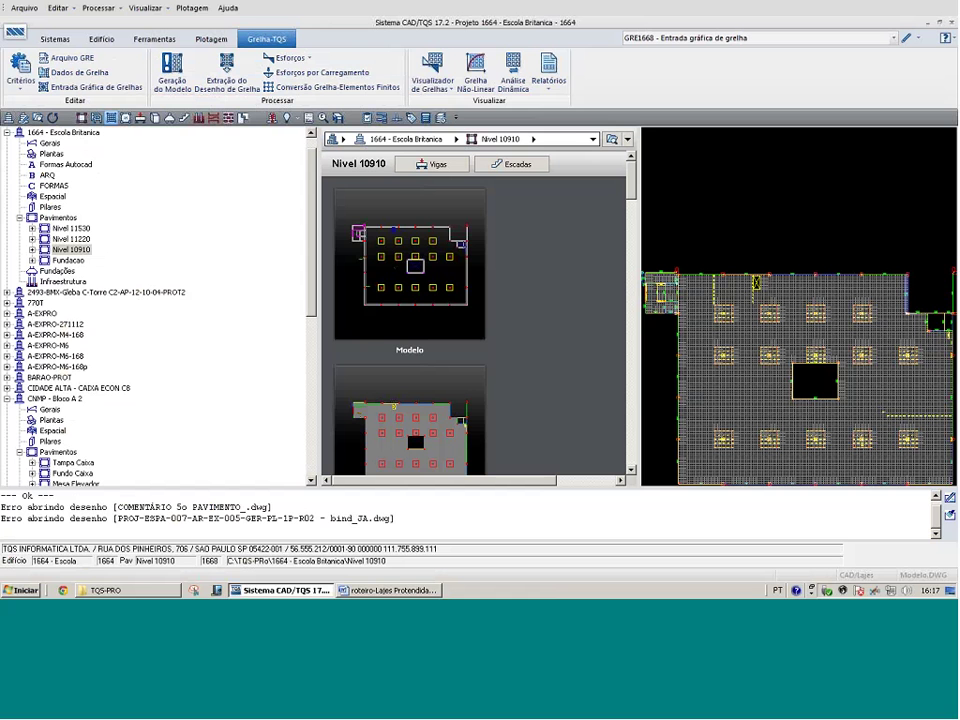
pyautogui.click(430, 68)
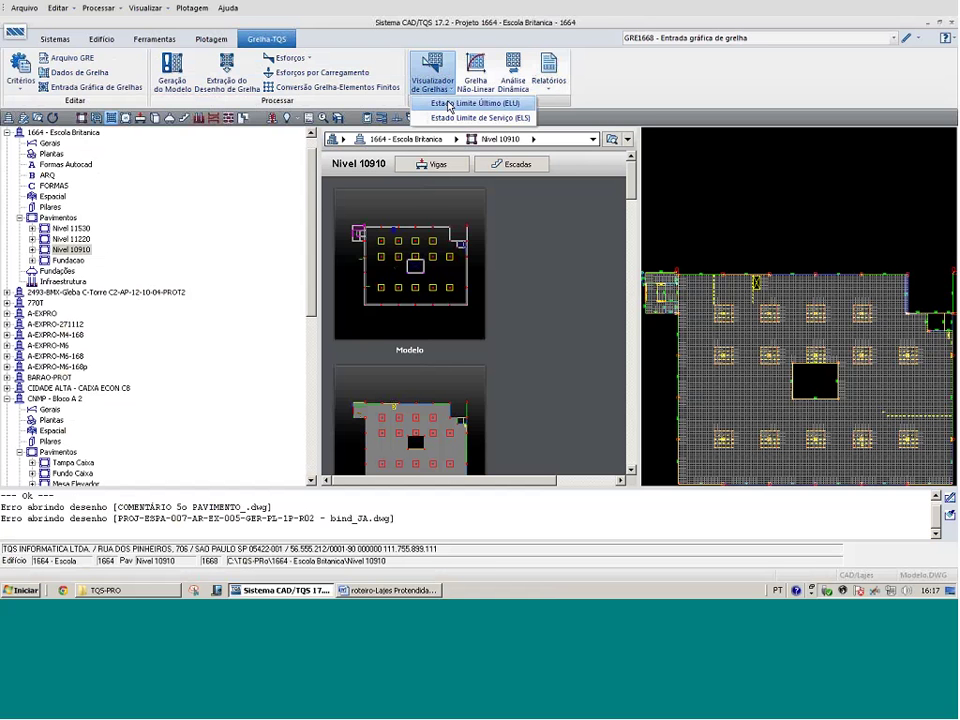
pyautogui.click(440, 100)
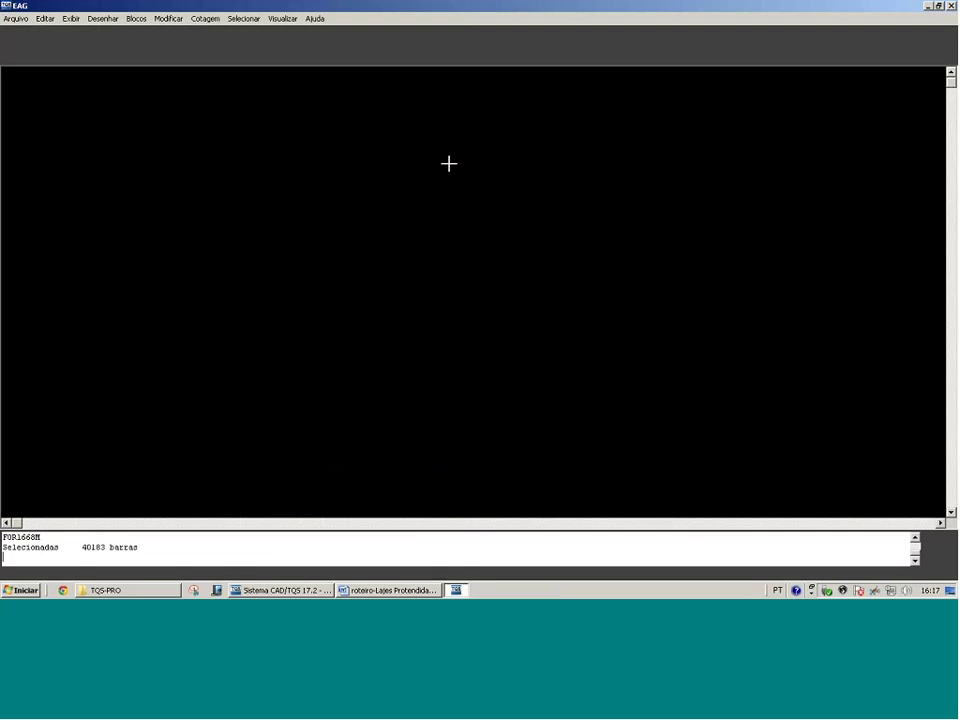
pyautogui.hotkey('alt', 'F4')
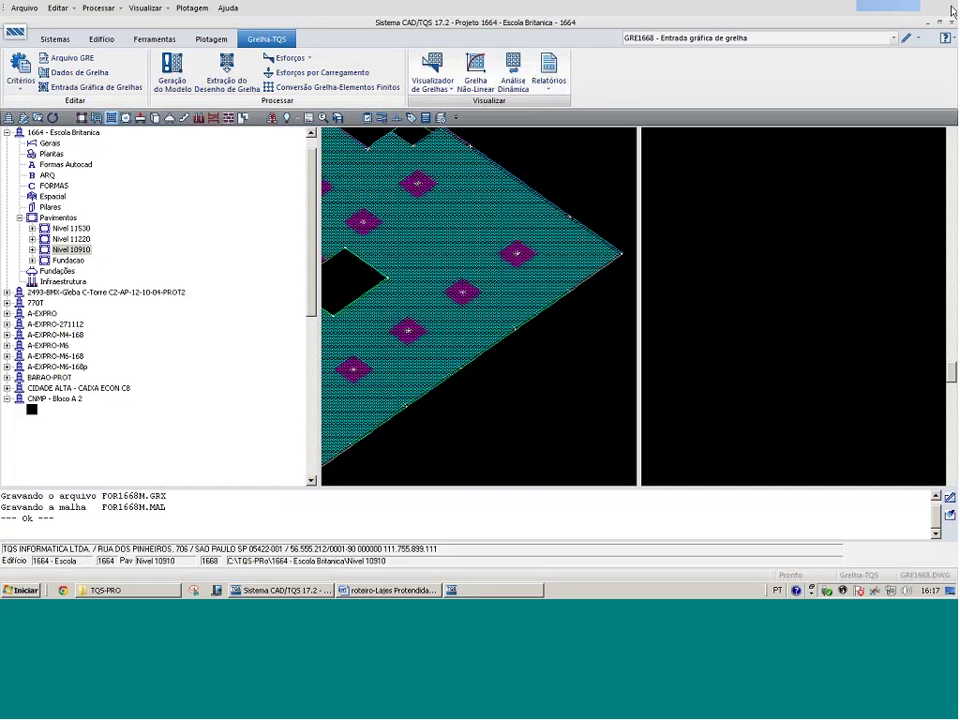
# Run the grid Esforços processing for floor Nivel 10910
pyautogui.click(292, 58)
pyautogui.click(323, 88)
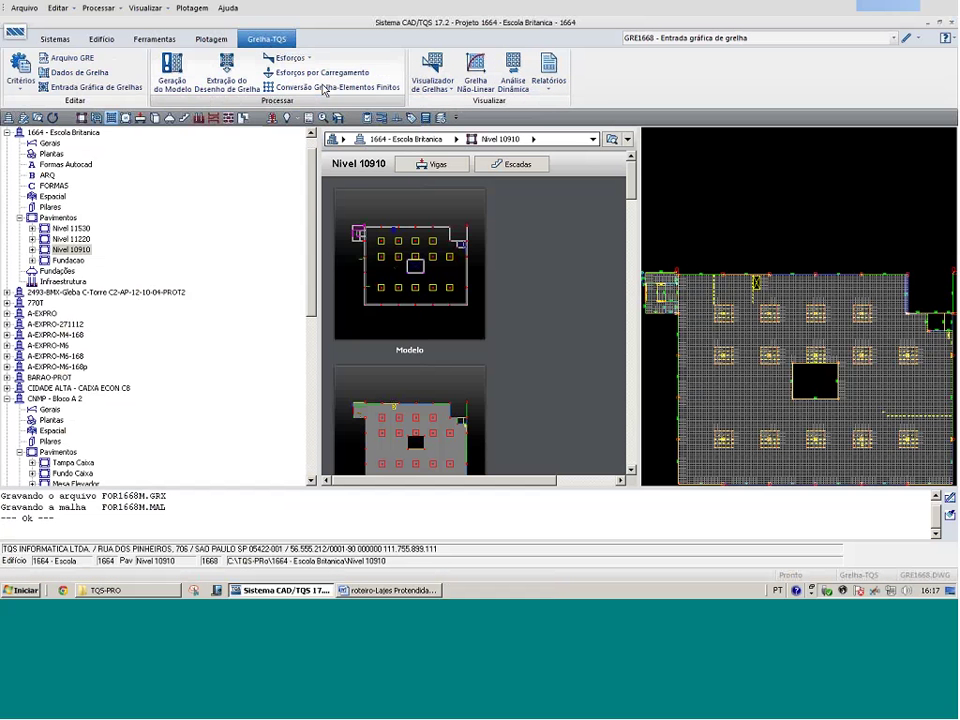
pyautogui.click(489, 323)
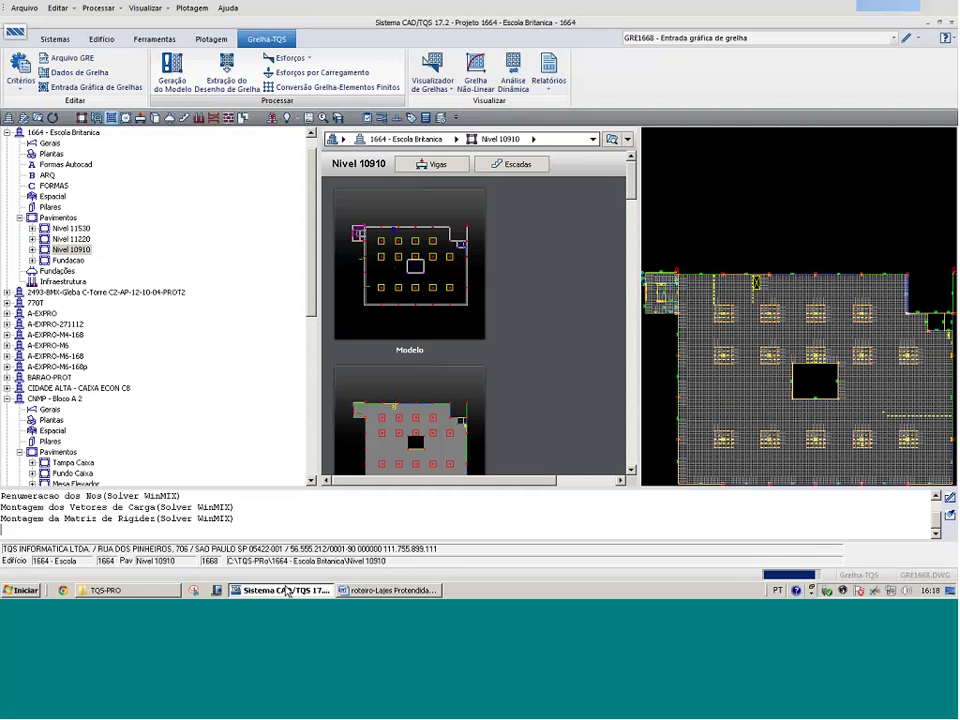
# Open a second CAD/TQS window and select floor Nivel 10910 of project 1664 - Escola Britanica
pyautogui.rightClick(285, 590)
pyautogui.click(285, 543)
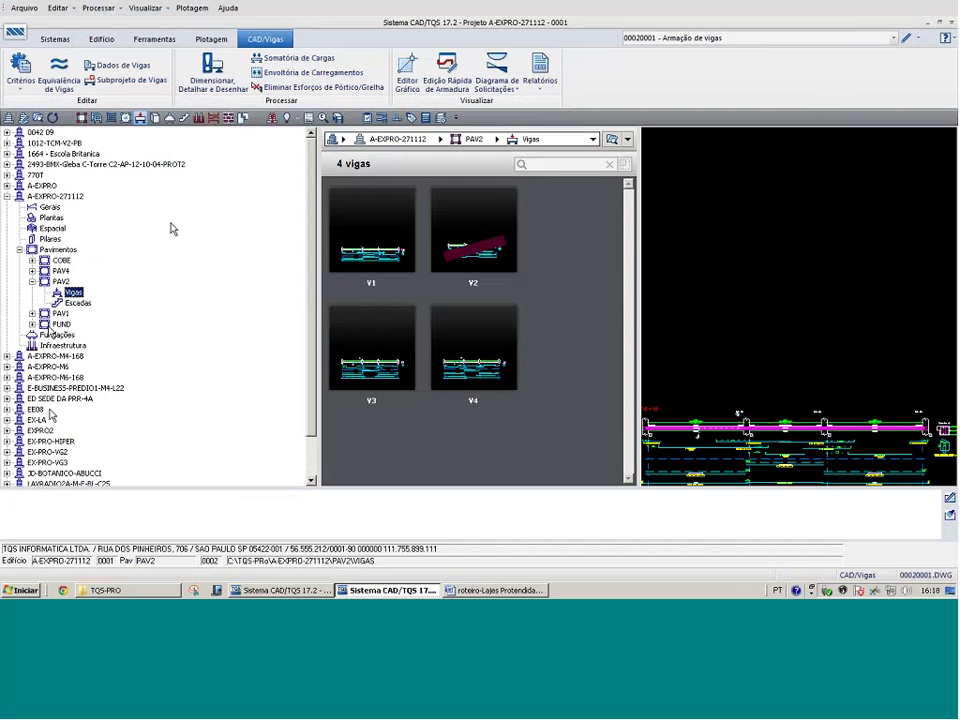
pyautogui.click(62, 153)
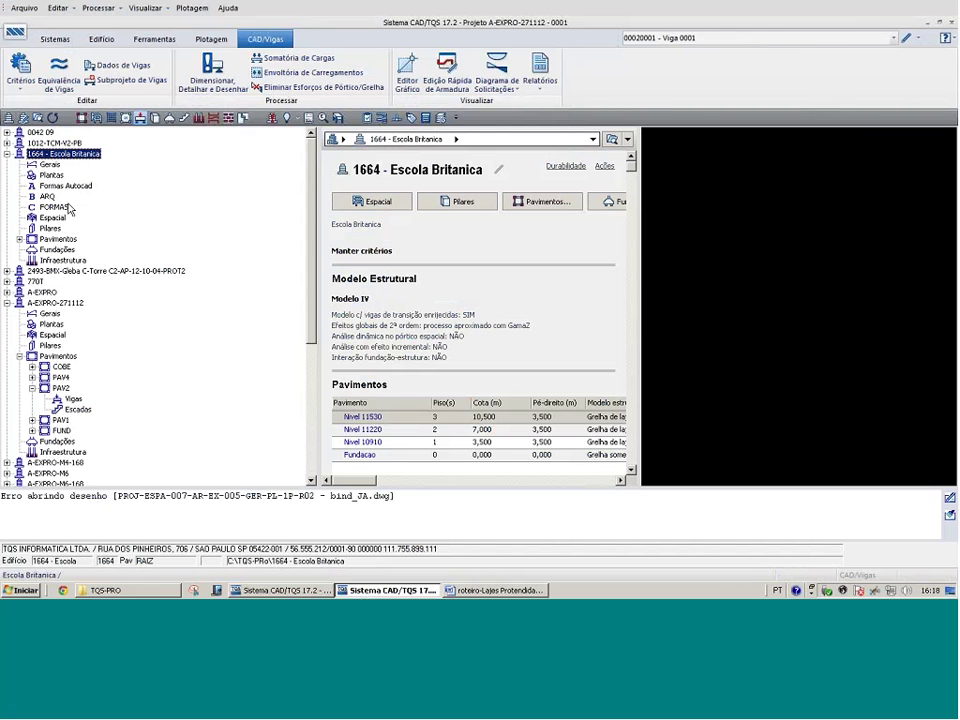
pyautogui.click(58, 239)
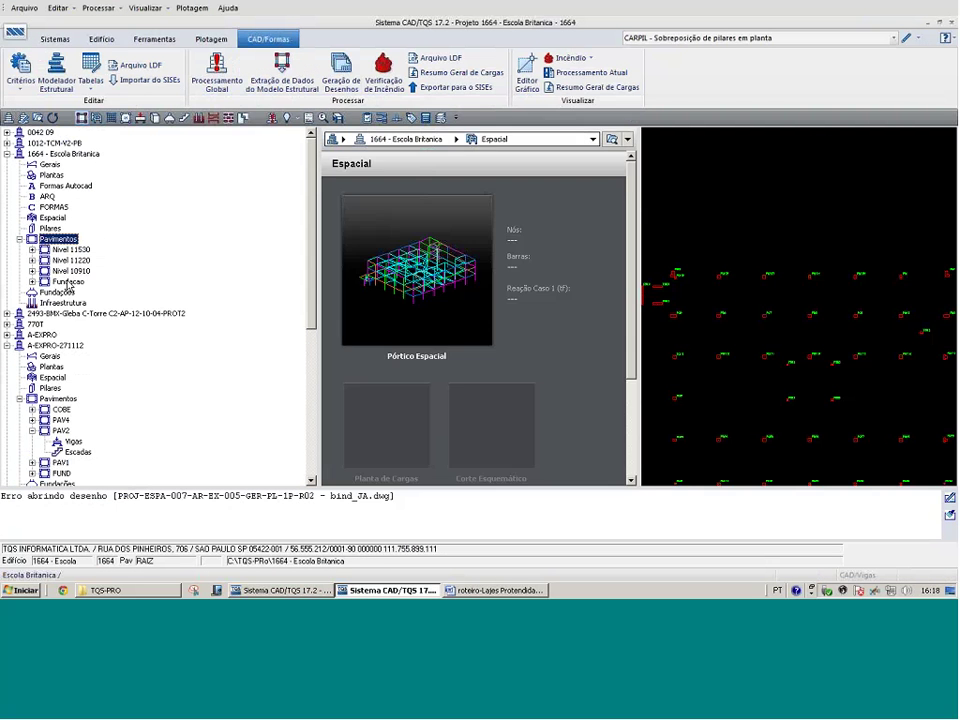
pyautogui.click(71, 271)
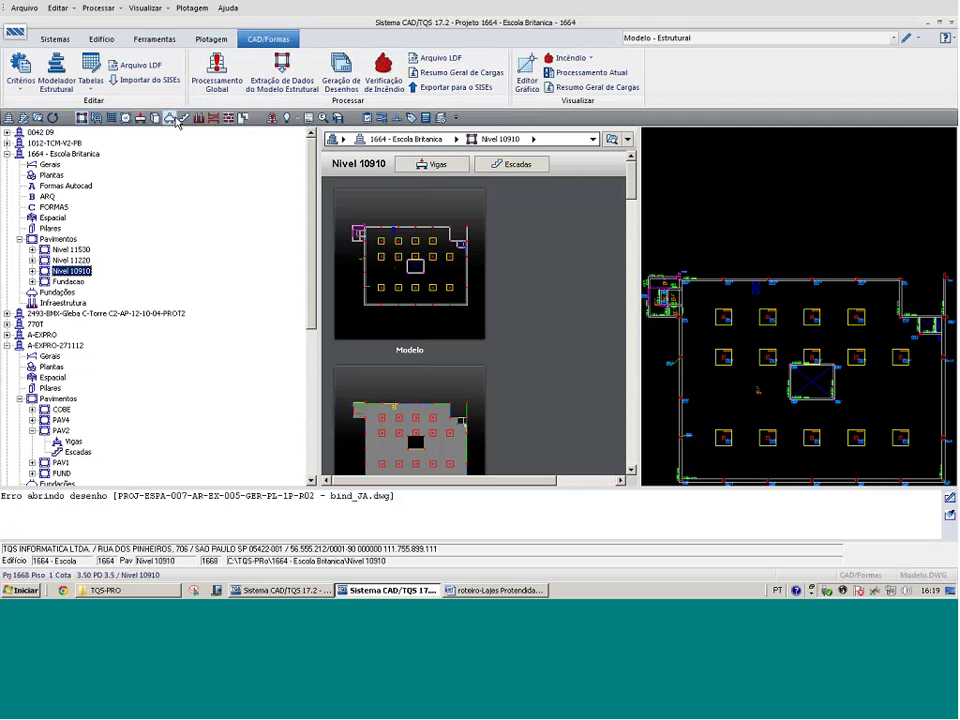
# Open the floor in the prestressed slab editor and display the RPUs running horizontally along the column lines
pyautogui.click(125, 118)
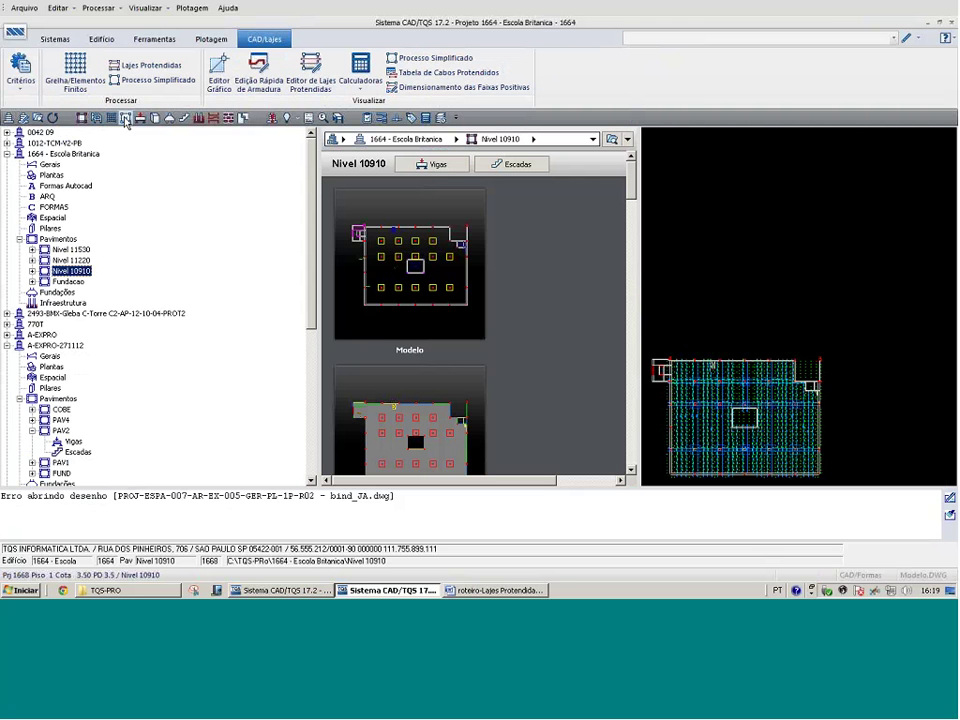
pyautogui.click(309, 72)
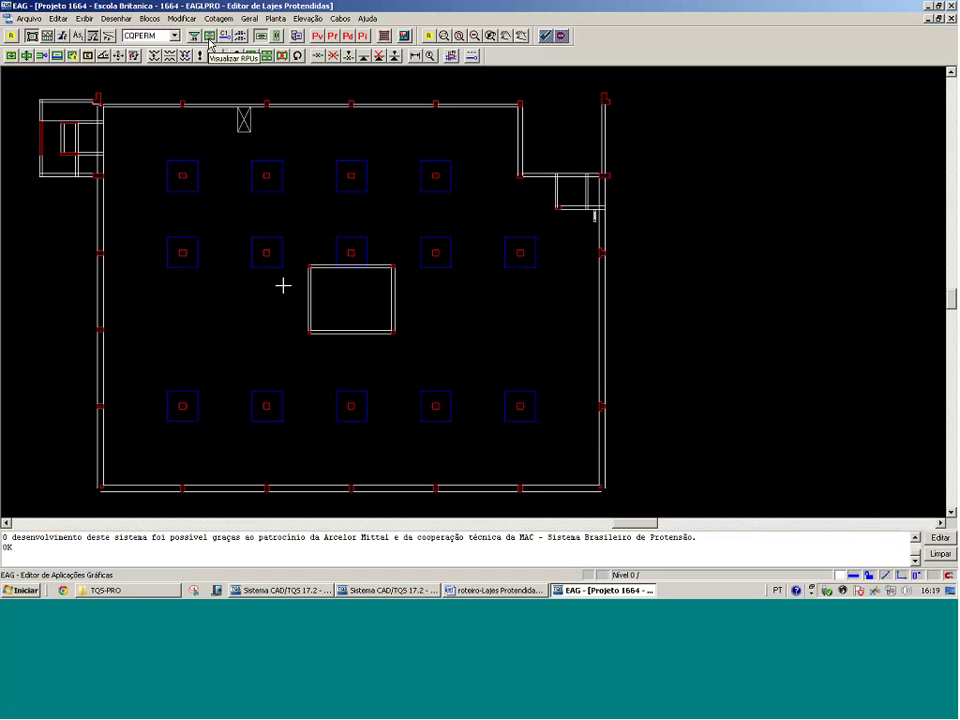
pyautogui.click(209, 36)
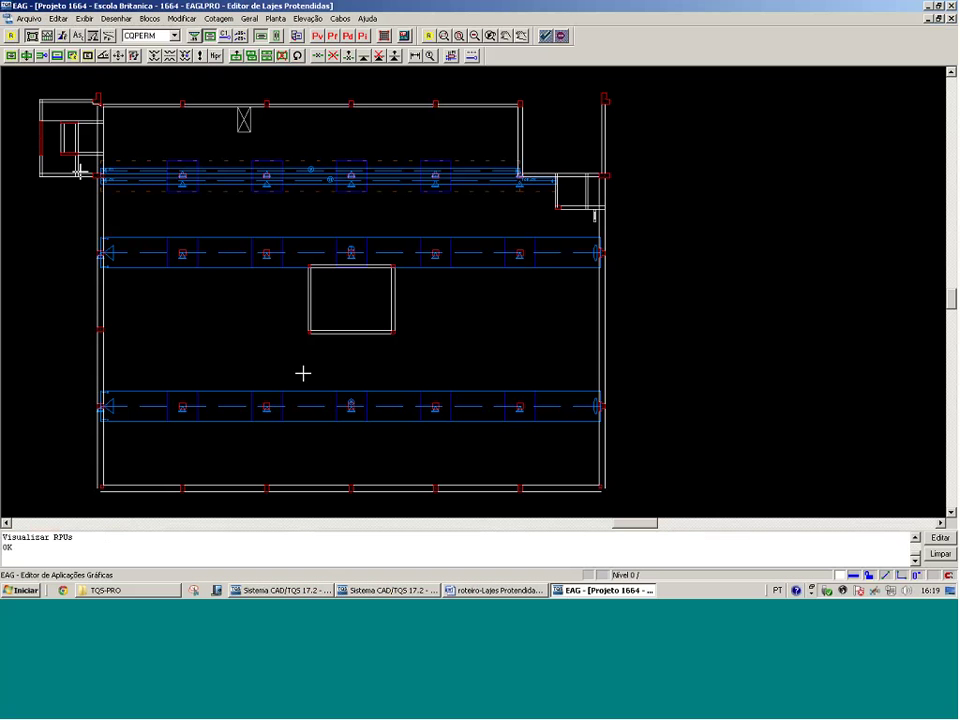
pyautogui.click(58, 441)
pyautogui.click(652, 157)
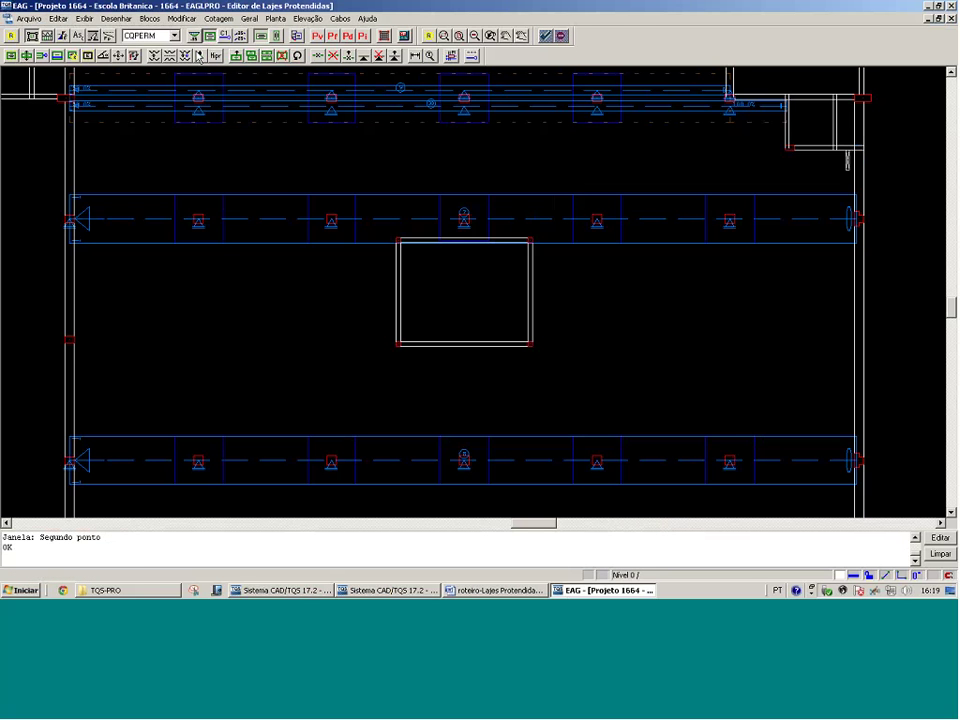
# Display the tendons and examine their layout across the whole slab
pyautogui.click(226, 36)
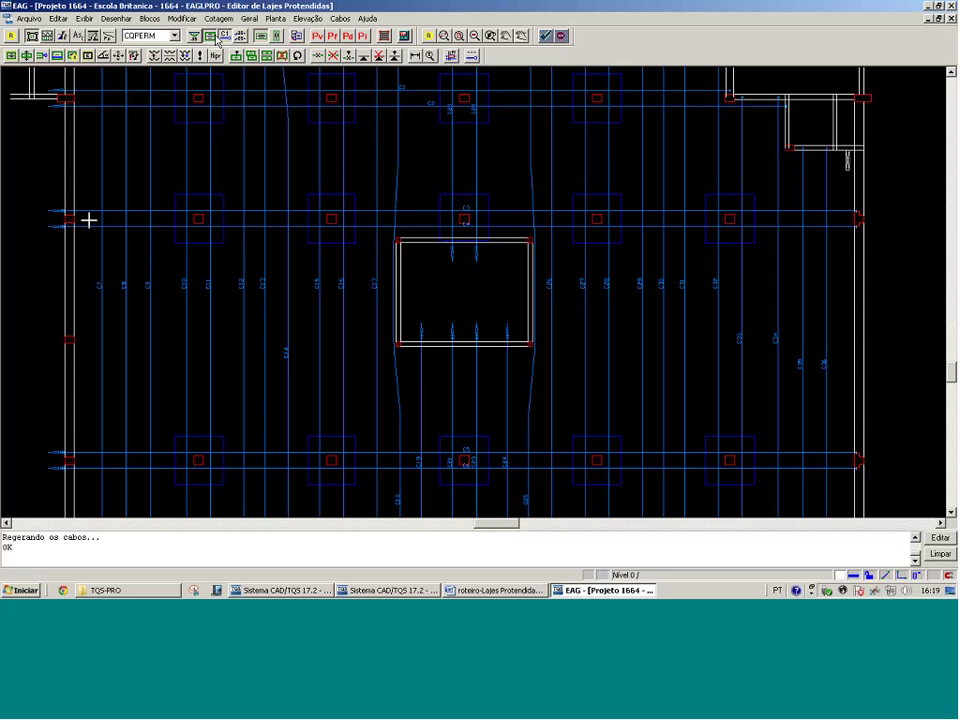
pyautogui.press('F8')
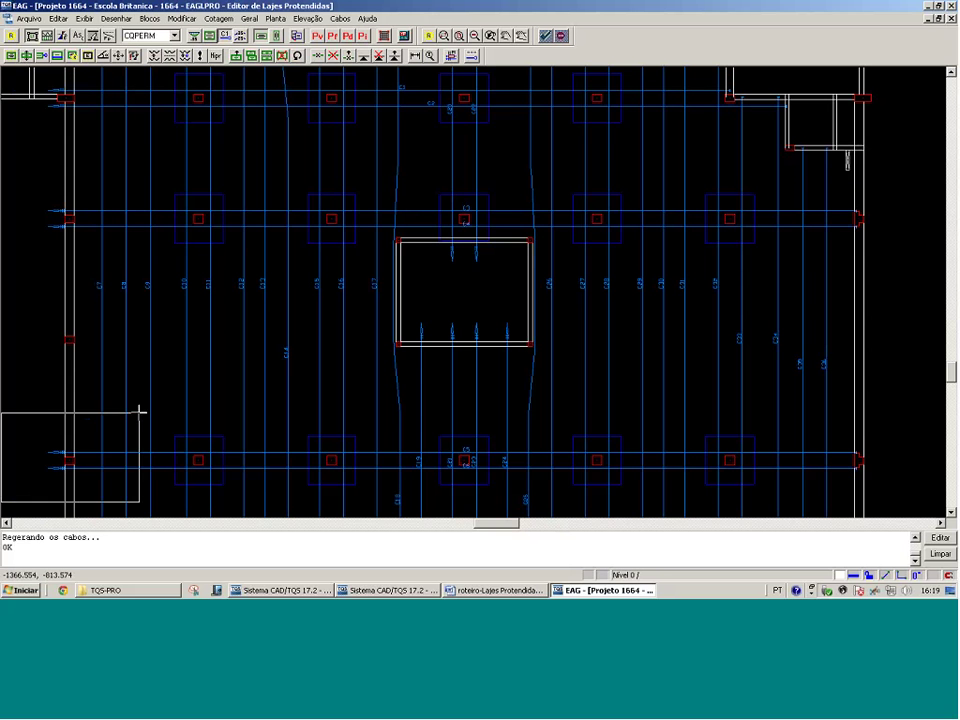
pyautogui.click(140, 412)
pyautogui.press('F9')
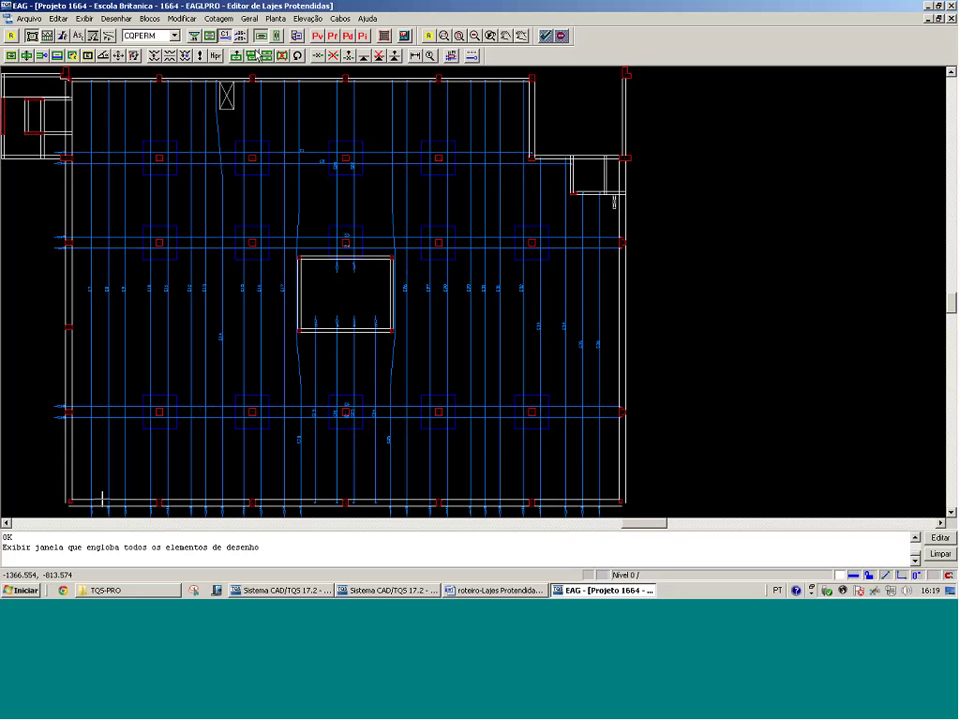
# Replace the tendon display with the vertical RPUs and examine them along the slab's lower edge and around the central opening
pyautogui.click(251, 56)
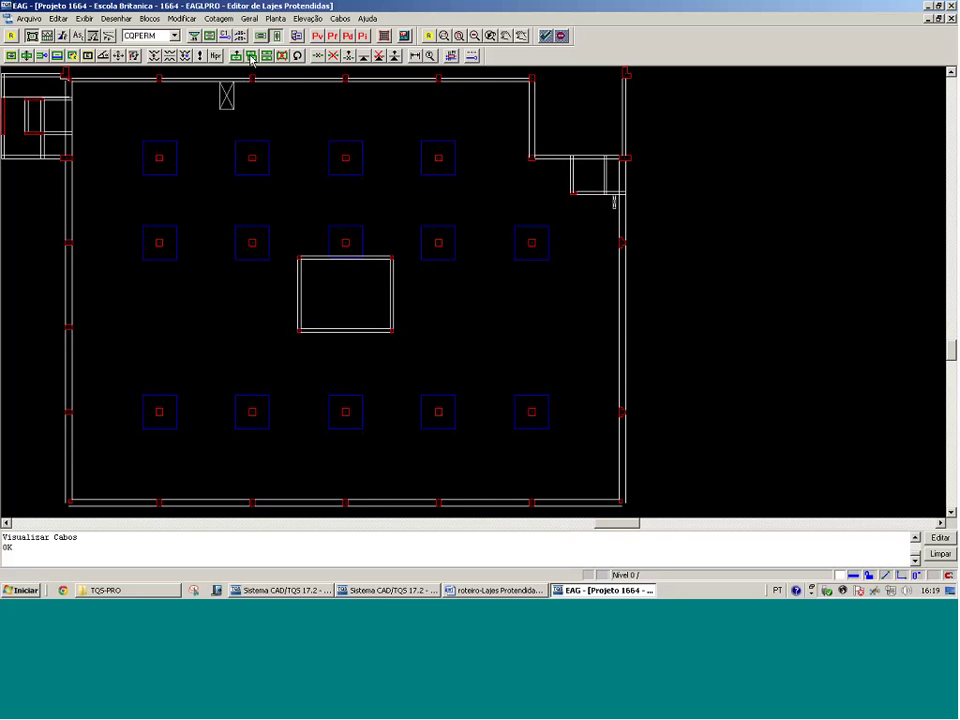
pyautogui.click(251, 56)
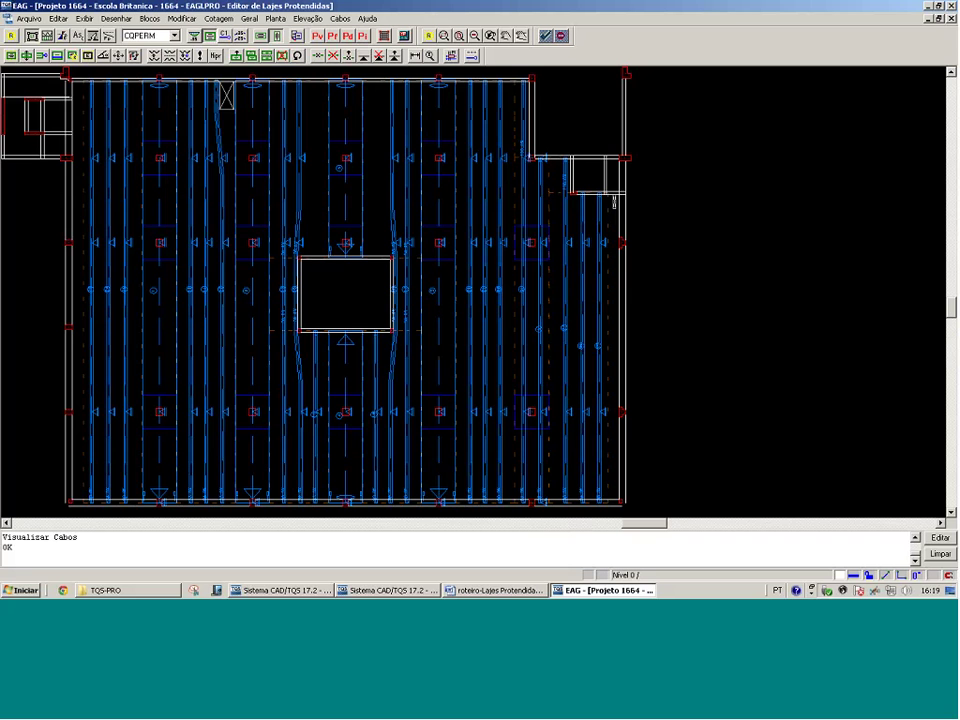
pyautogui.click(35, 508)
pyautogui.click(348, 311)
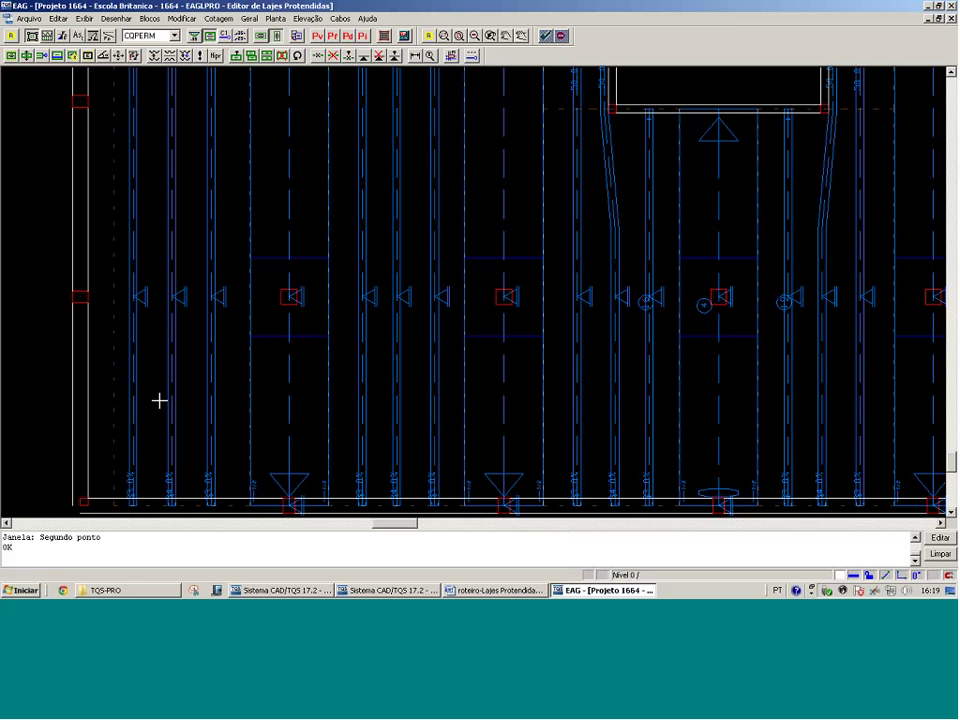
pyautogui.click(102, 404)
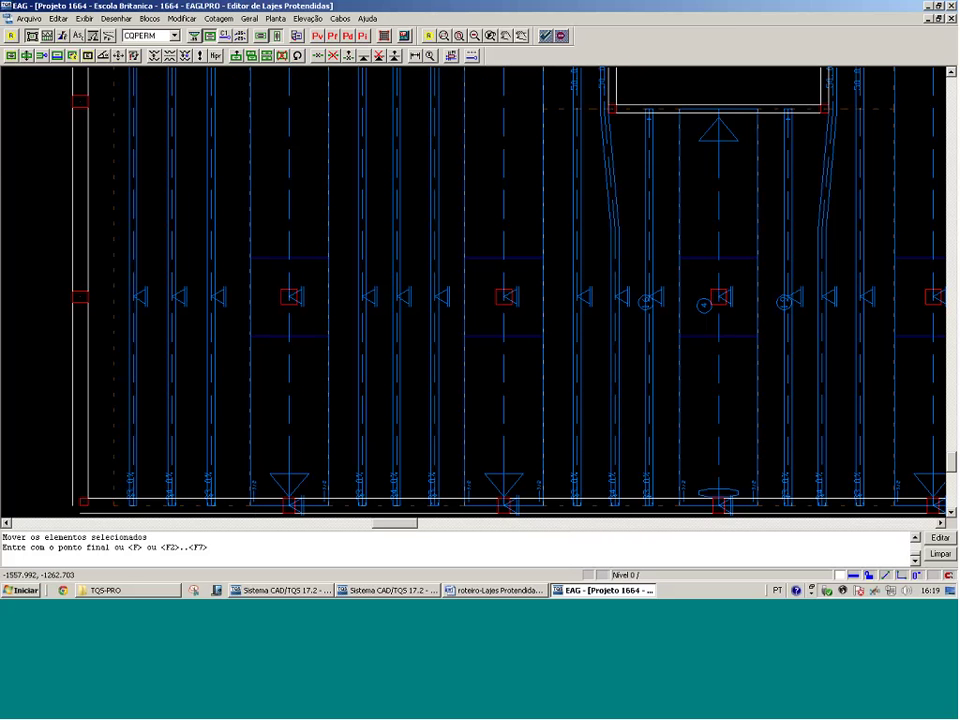
pyautogui.press('Escape')
pyautogui.moveTo(335, 506); pyautogui.dragTo(355, 502)
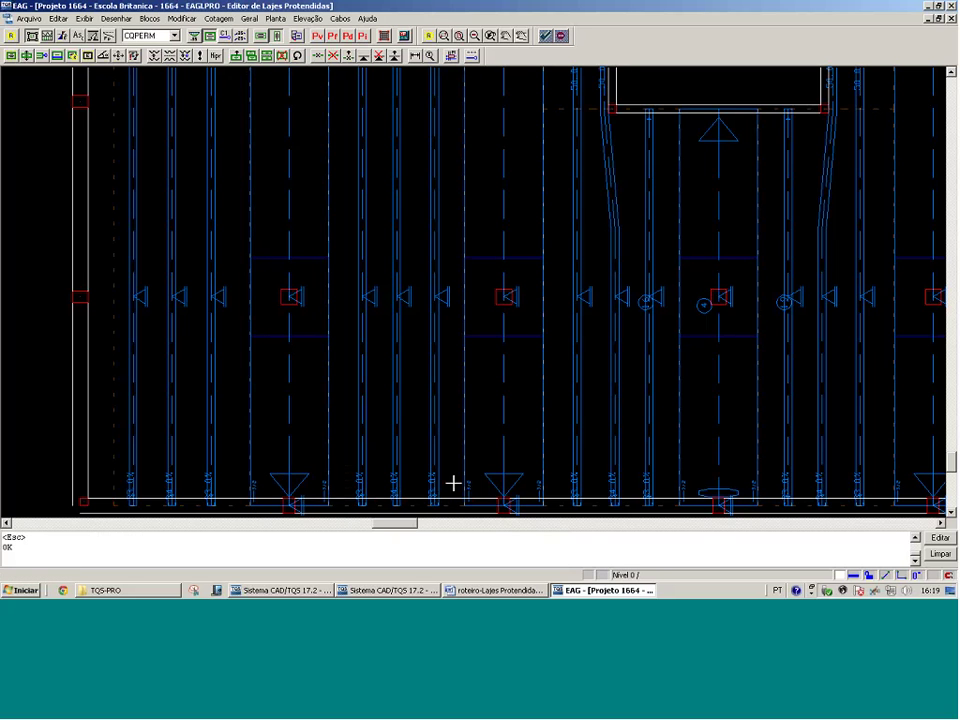
pyautogui.press('pagedown')
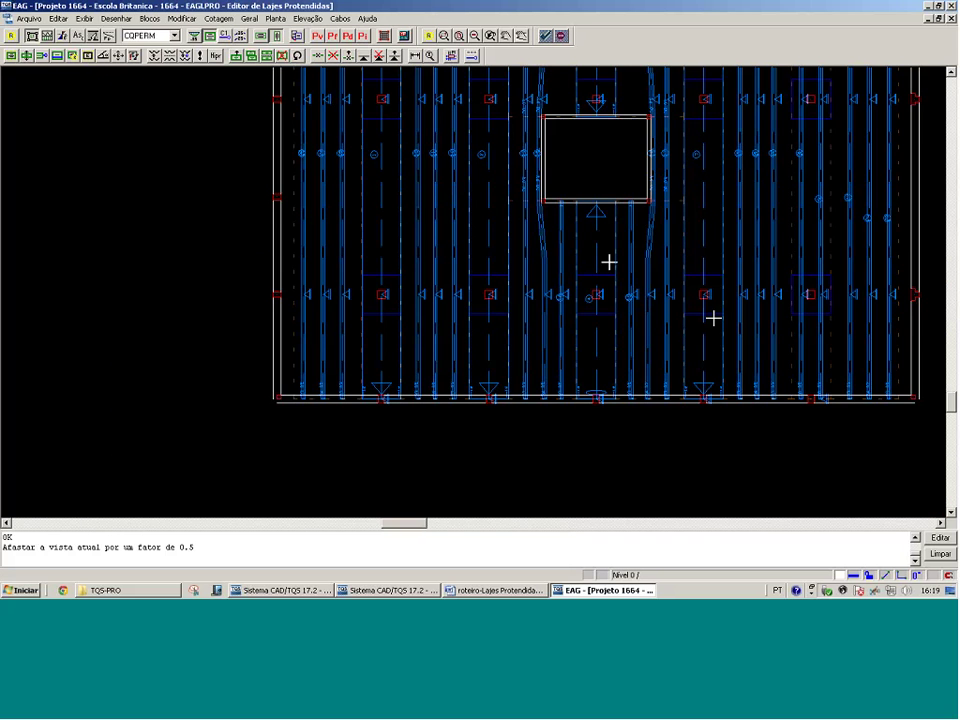
pyautogui.press('F8')
pyautogui.click(609, 262)
pyautogui.click(699, 103)
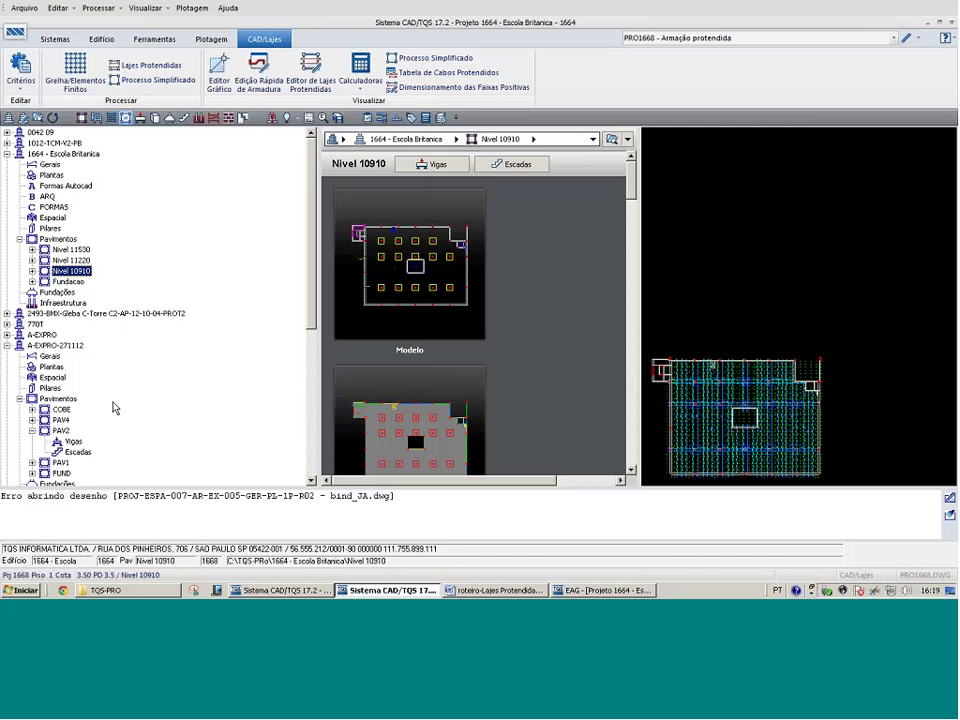
# Return to the second CAD/TQS window, preview Nivel 10910 as Modelo - Estrutural and open the structural modeler
pyautogui.click(893, 38)
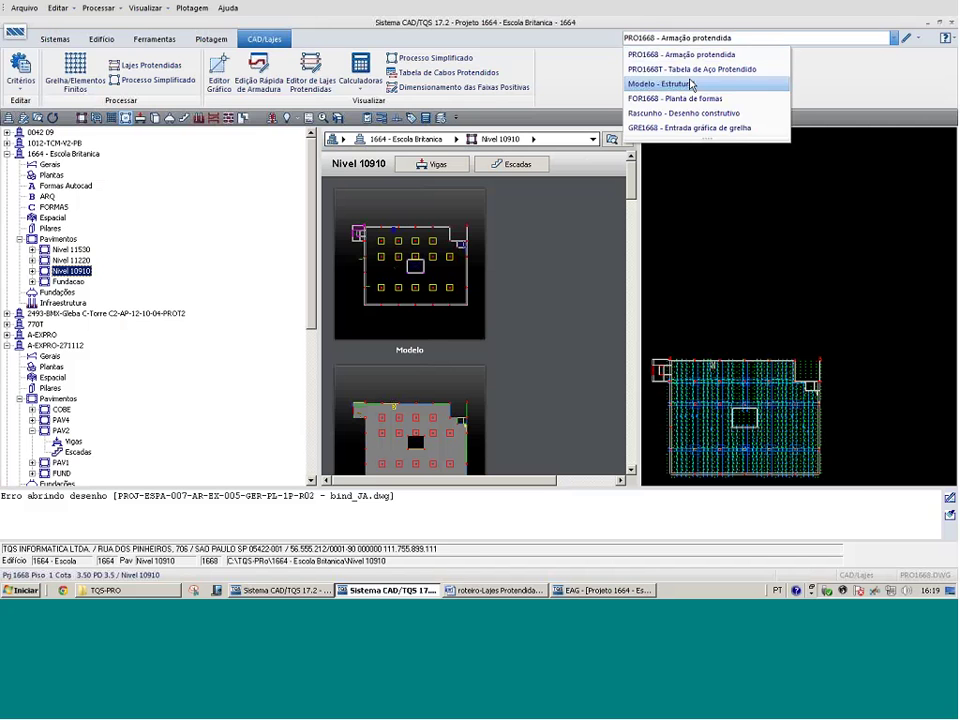
pyautogui.click(840, 82)
pyautogui.doubleClick(736, 216)
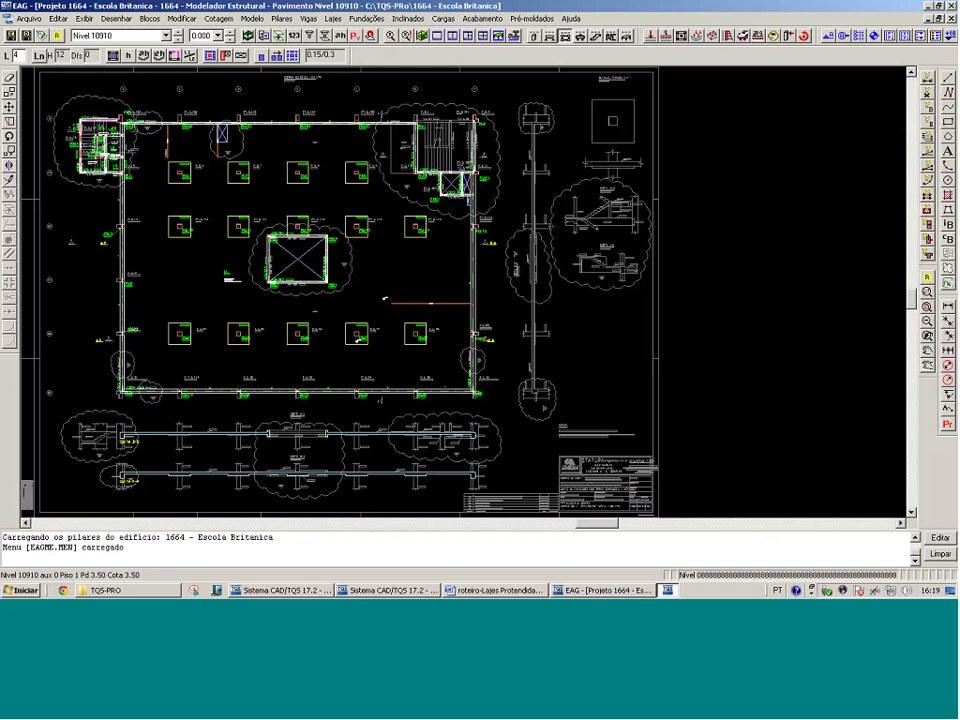
# Examine column P803's data at the central opening, checking its Plantas/Seções and Grelha/Pav support settings
pyautogui.click(384, 298)
pyautogui.doubleClick(306, 265)
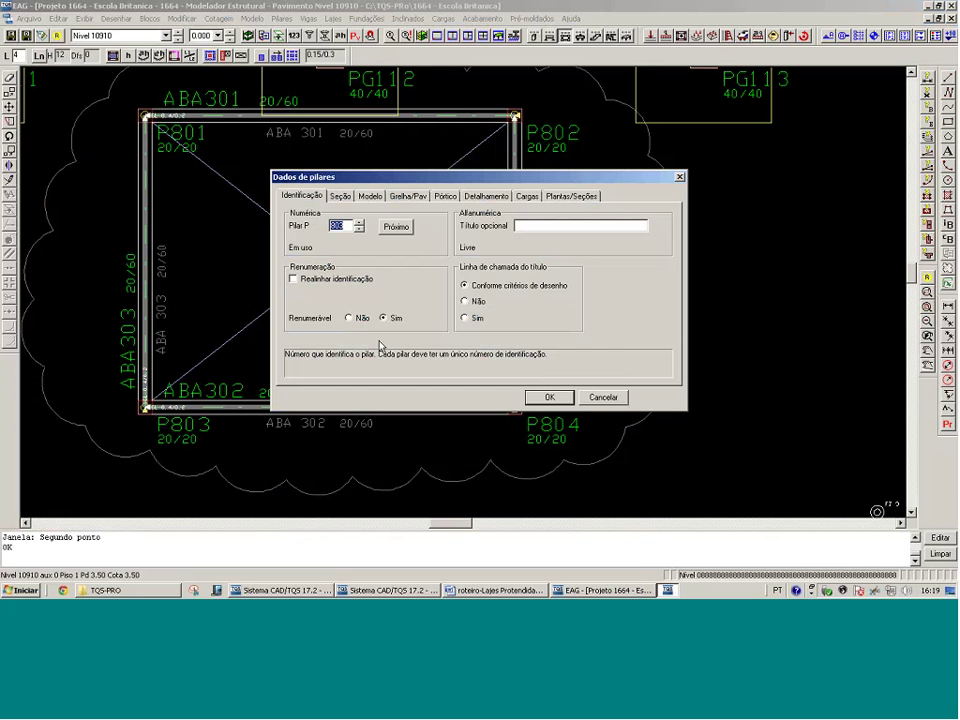
pyautogui.click(557, 196)
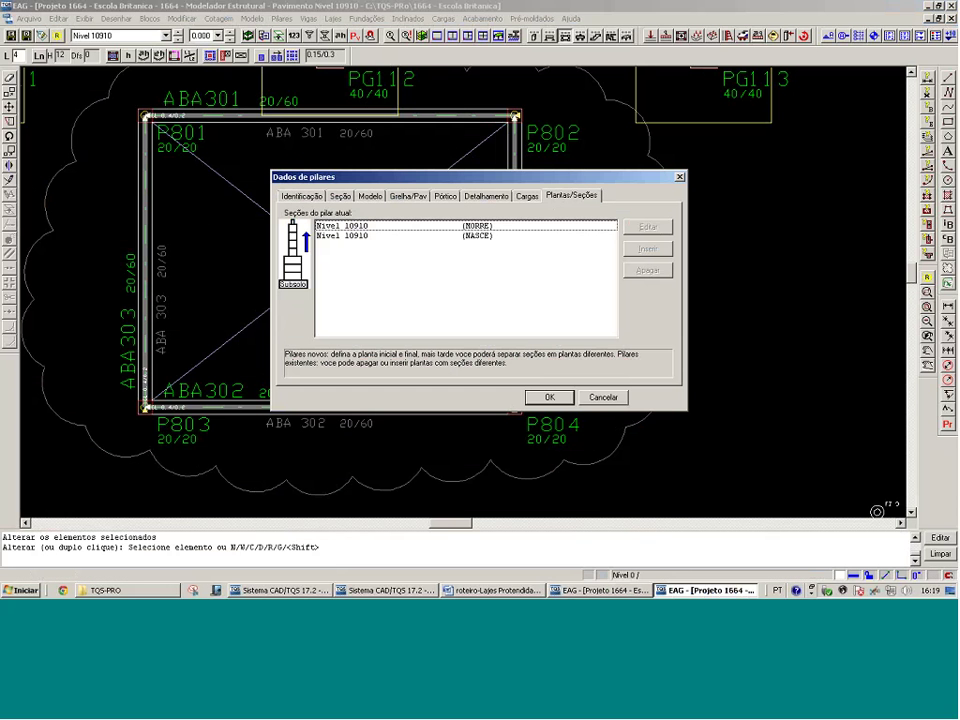
pyautogui.click(407, 196)
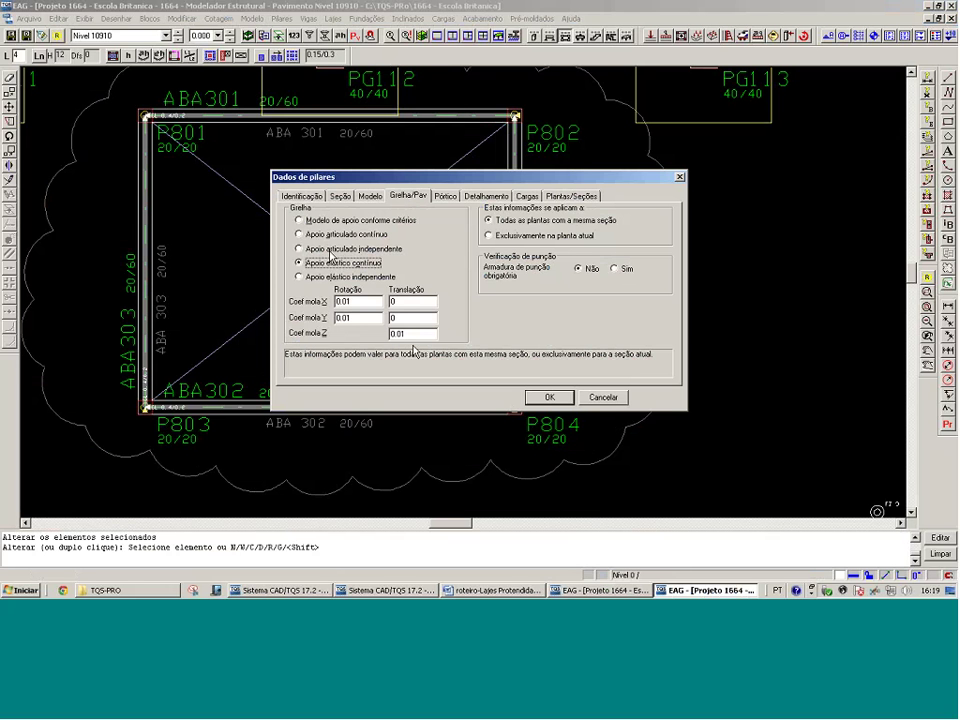
# Examine the spring coefficients of the column's elastic grid support and its Pórtico boundary conditions, leaving the column data unchanged
pyautogui.click(368, 302)
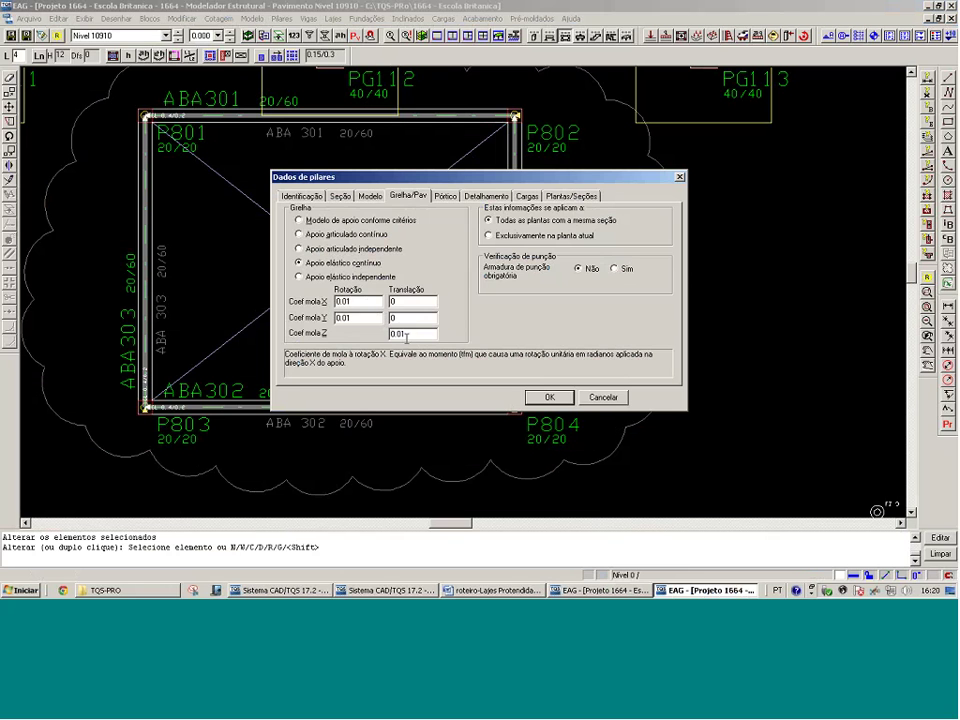
pyautogui.click(446, 196)
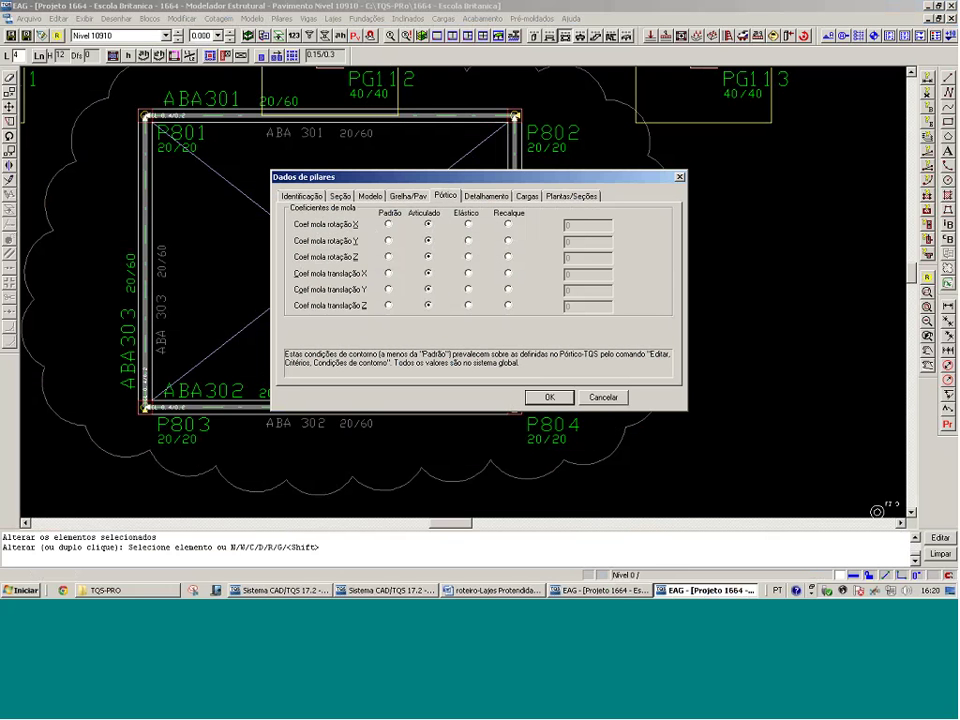
pyautogui.click(604, 397)
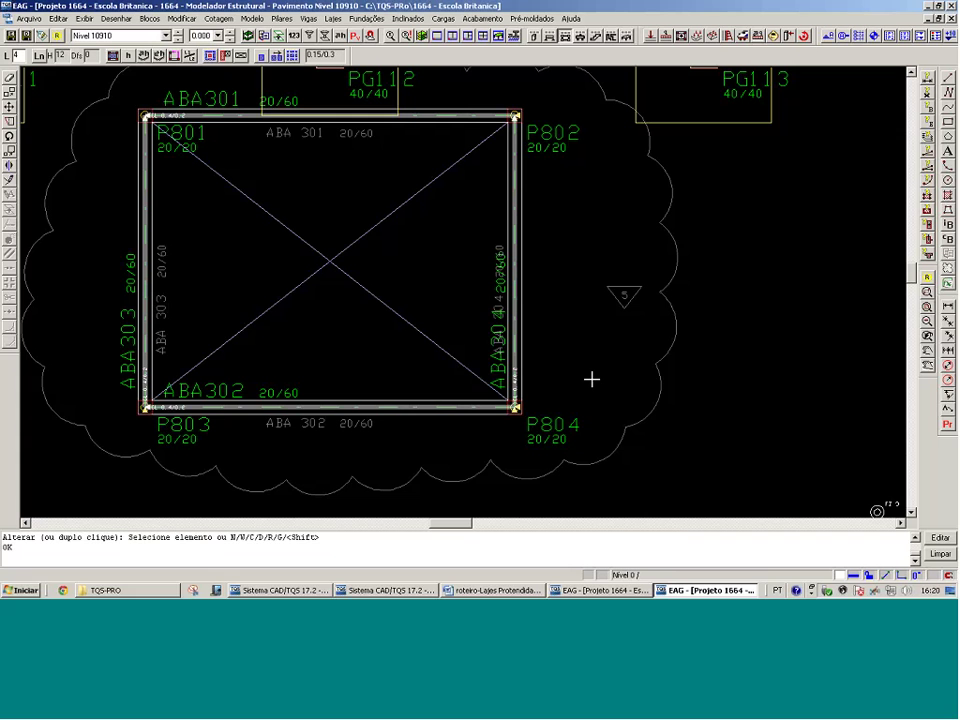
# Switch the structural model to Nivel 11220 and examine a central-opening column's Plantas/Seções and Detalhamento data
pyautogui.click(178, 35)
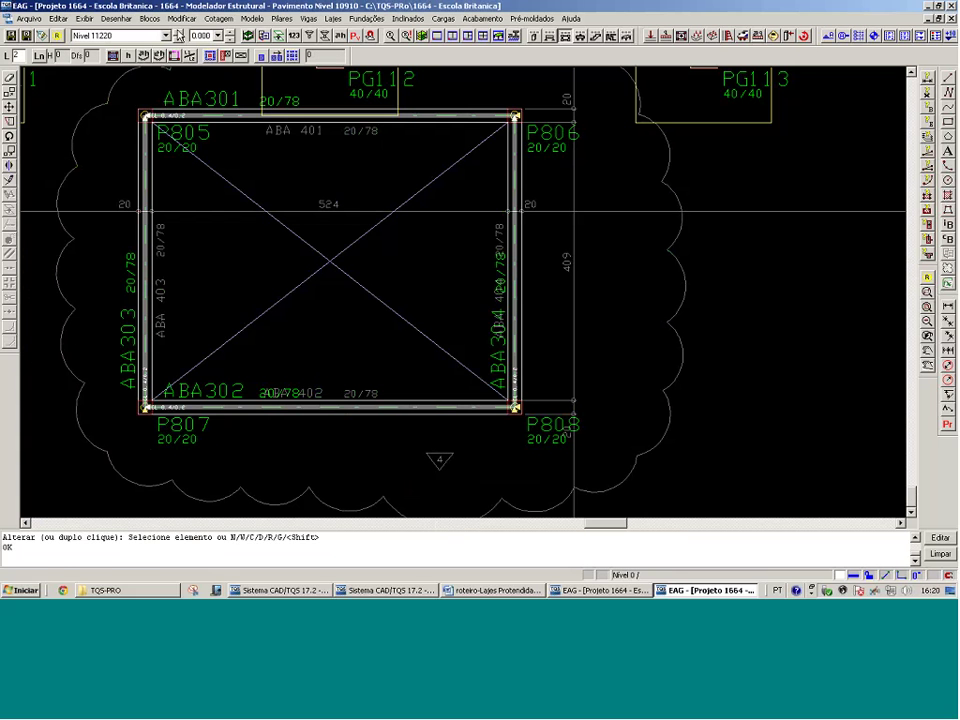
pyautogui.click(520, 372)
pyautogui.click(567, 196)
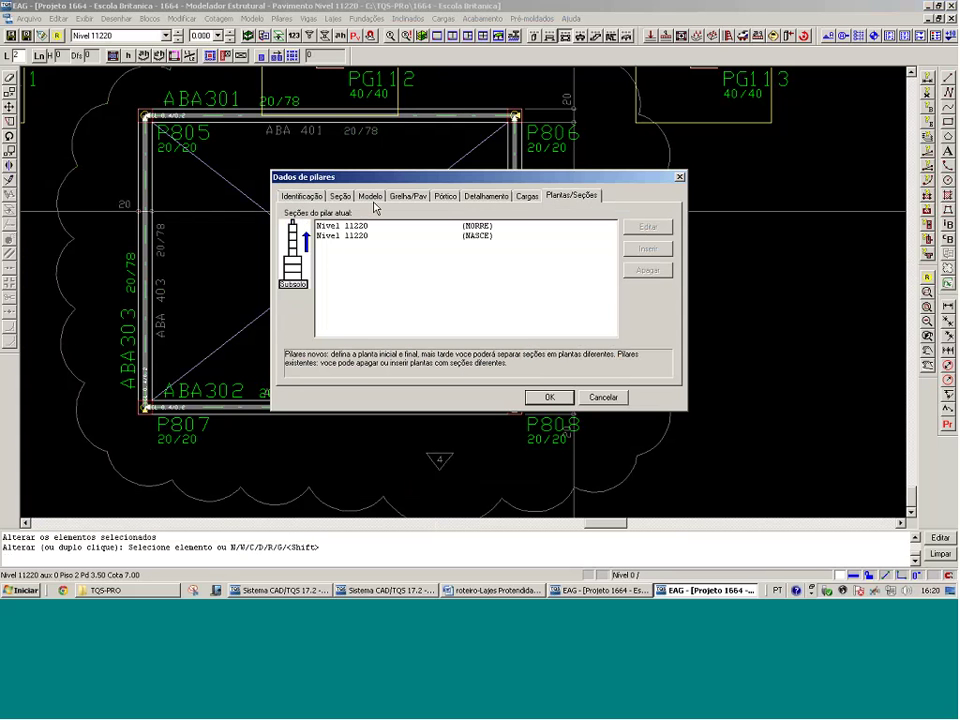
pyautogui.click(486, 196)
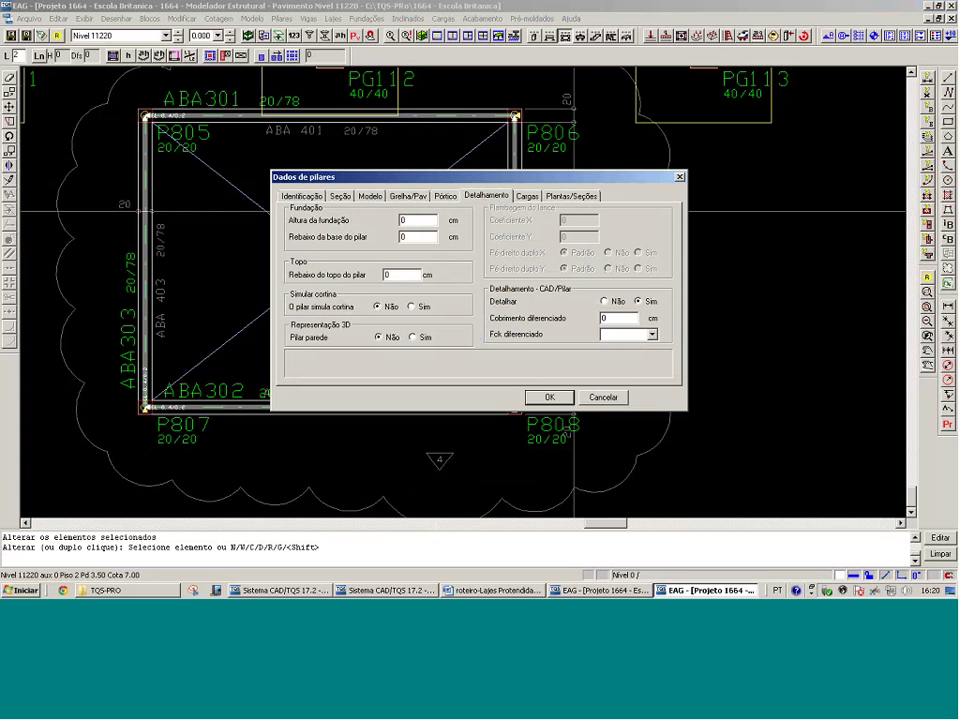
pyautogui.click(600, 398)
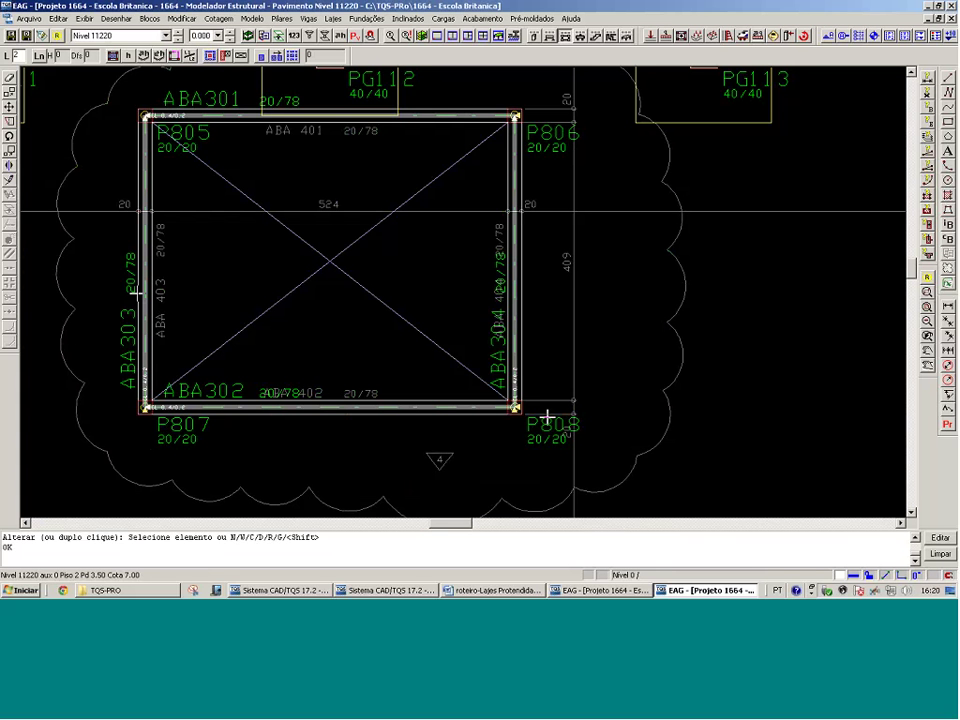
# Return to the prestressed slab editor and compare the vertical and horizontal RPUs across the whole slab
pyautogui.hotkey('alt', 'Tab')
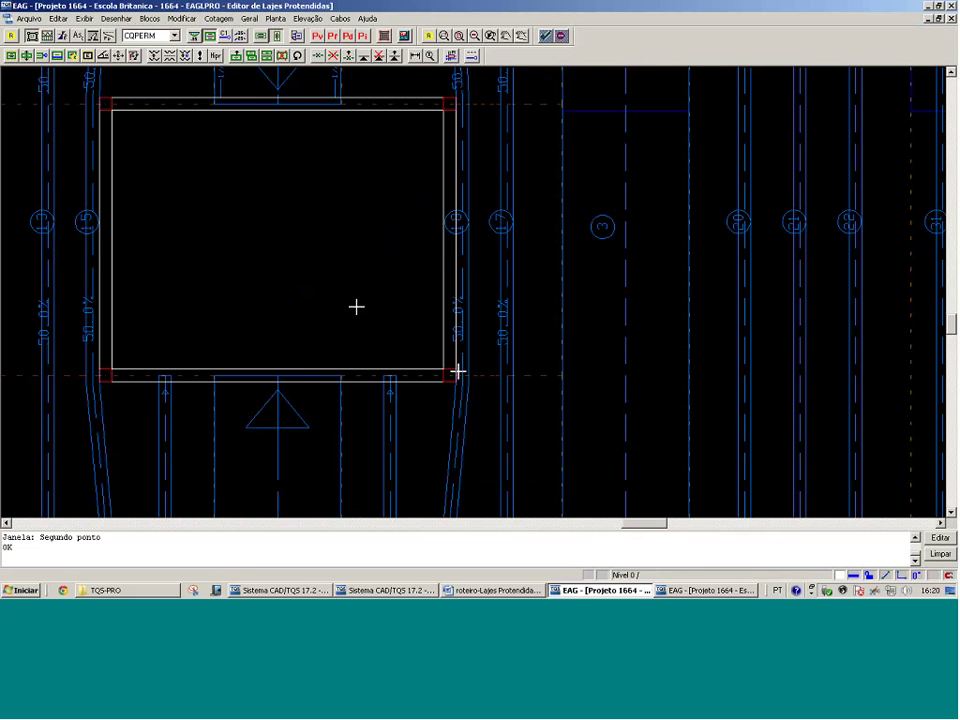
pyautogui.press('pagedown')
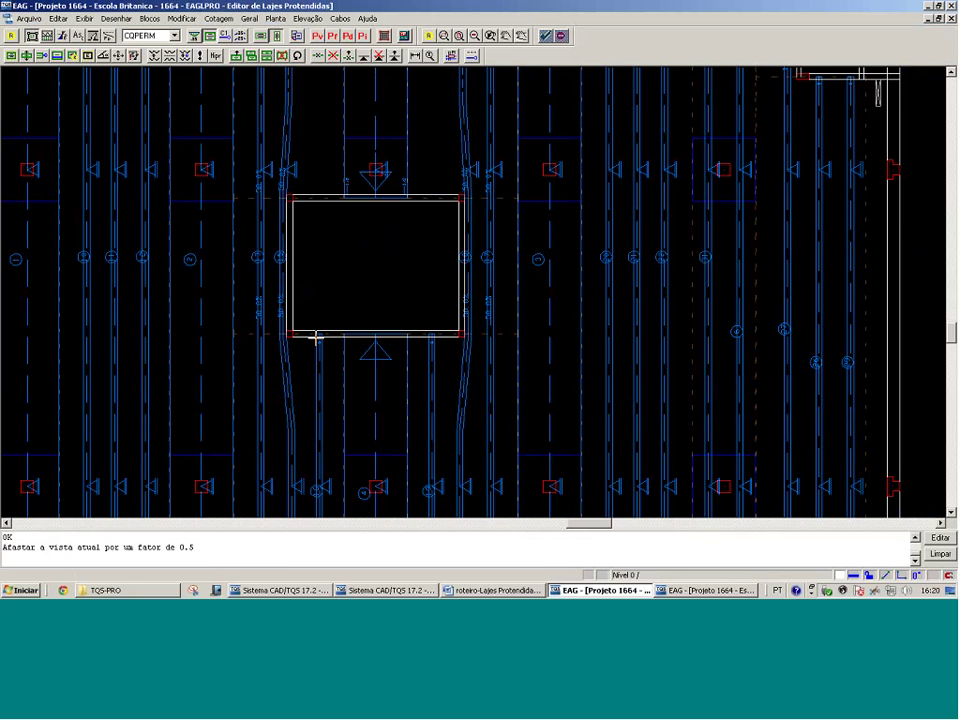
pyautogui.press('Home')
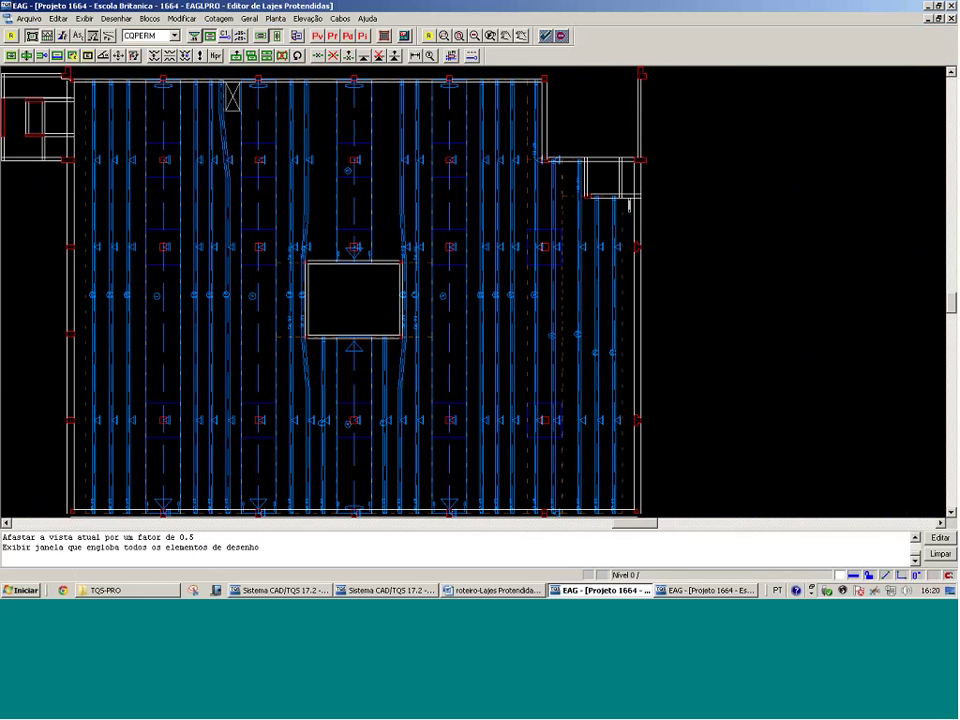
pyautogui.click(266, 36)
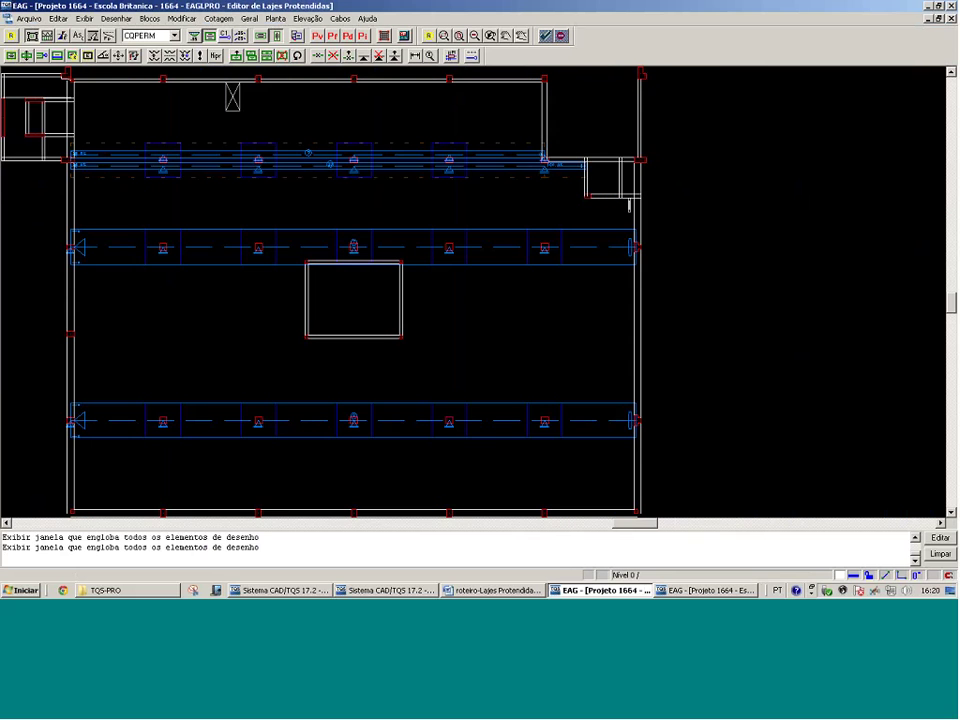
pyautogui.click(267, 37)
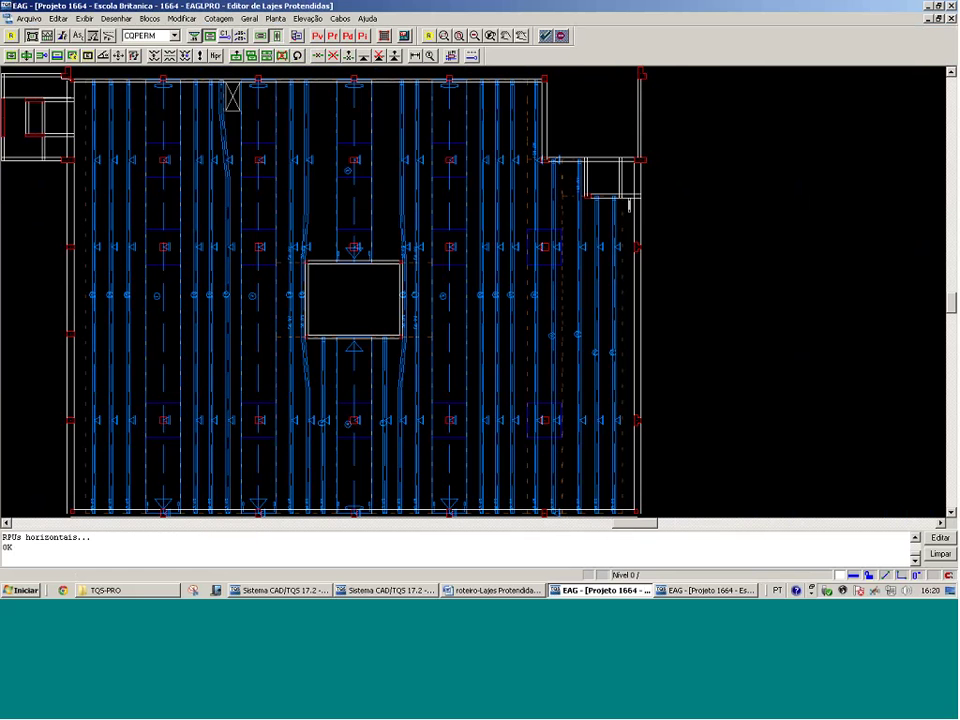
# Close the slab editor and structural modeler, then leave 1664 - Escola Britanica for project 0042 09 without transferring forces
pyautogui.click(951, 6)
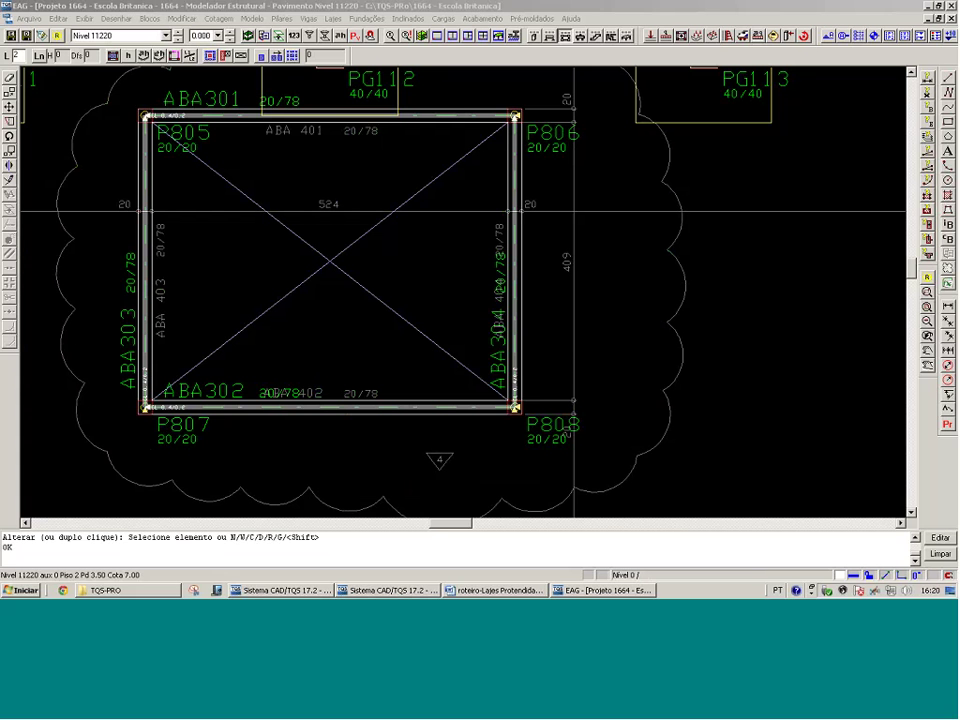
pyautogui.click(951, 6)
pyautogui.click(508, 336)
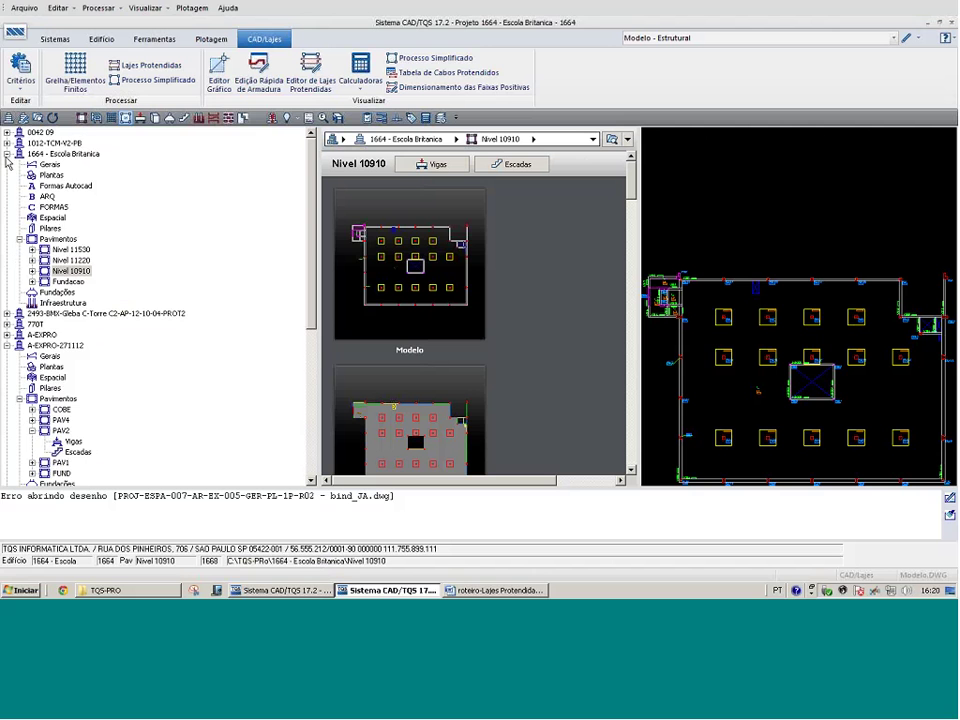
pyautogui.doubleClick(28, 155)
pyautogui.click(7, 197)
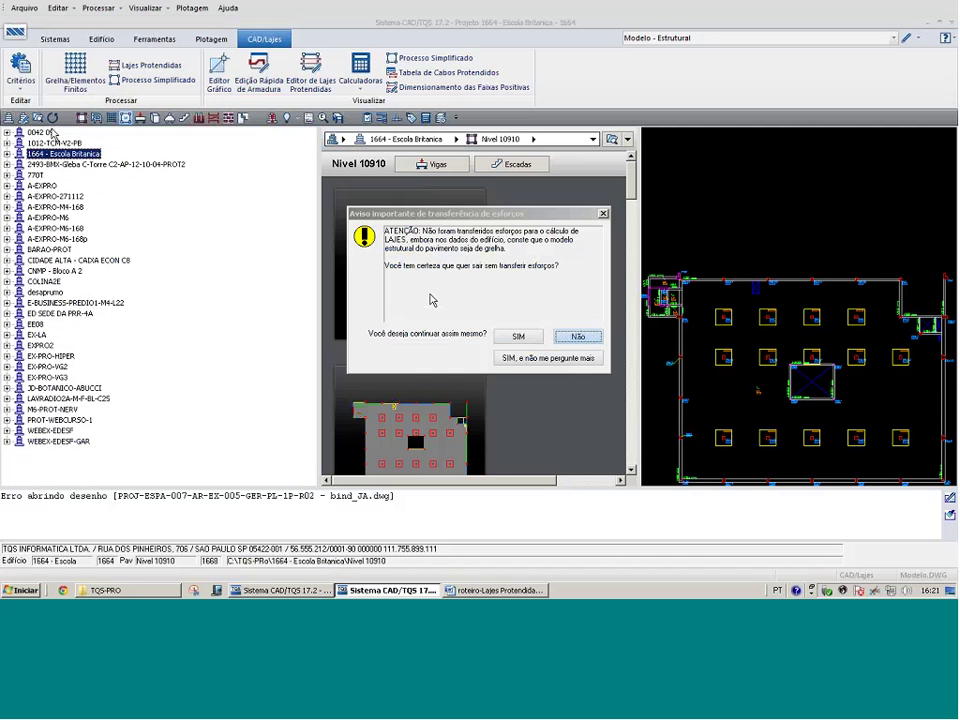
pyautogui.click(518, 336)
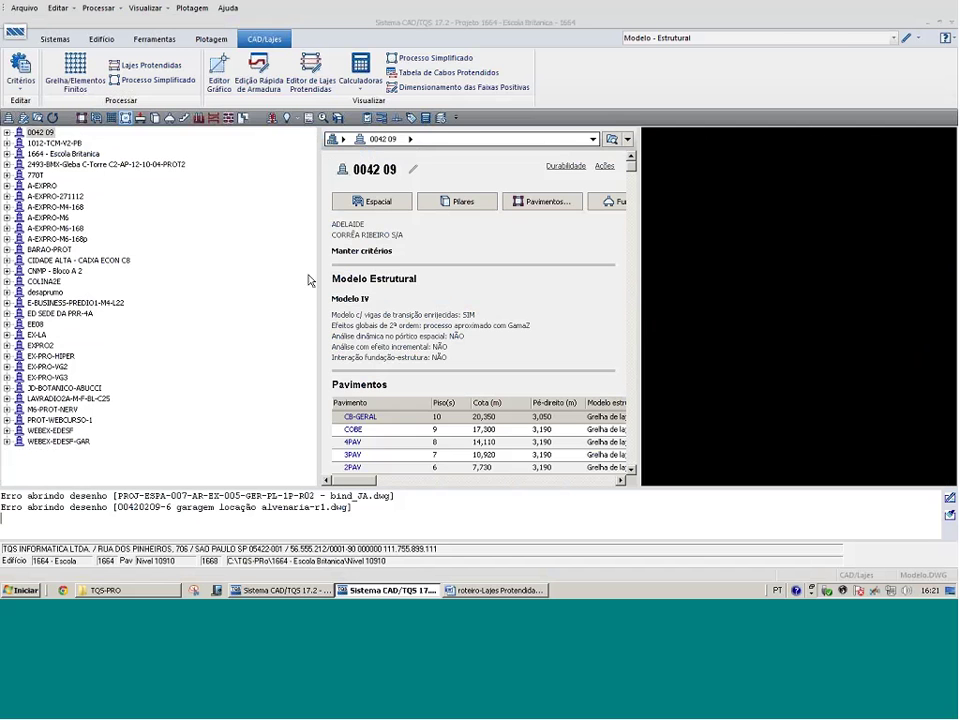
# Select floor 2PAV of project 0042 09 and open it in the prestressed slab editor
pyautogui.doubleClick(25, 134)
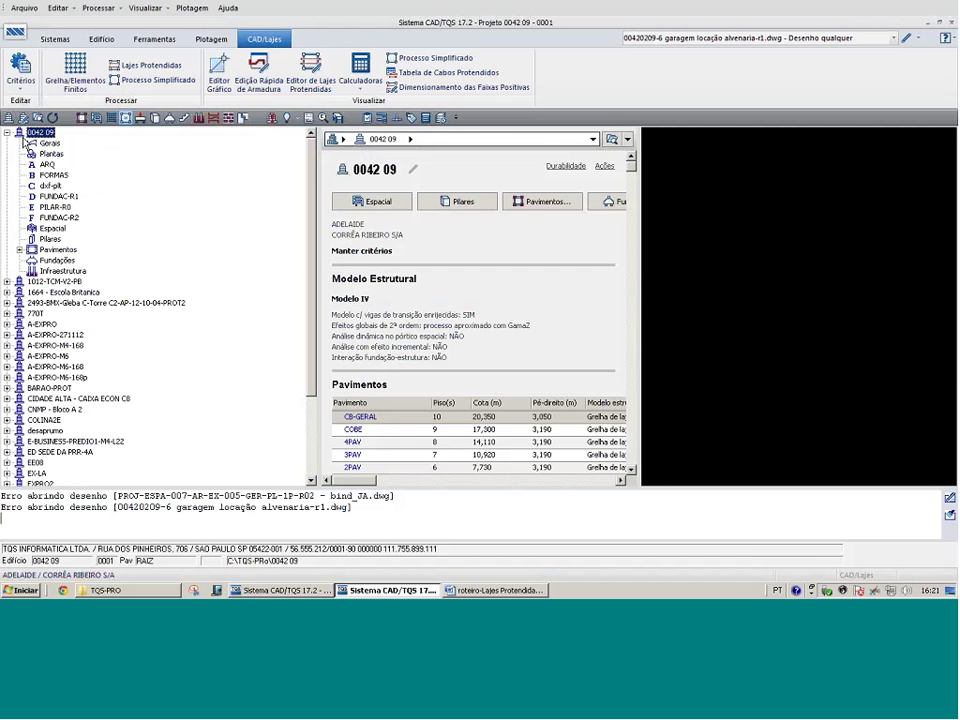
pyautogui.doubleClick(58, 249)
pyautogui.click(61, 302)
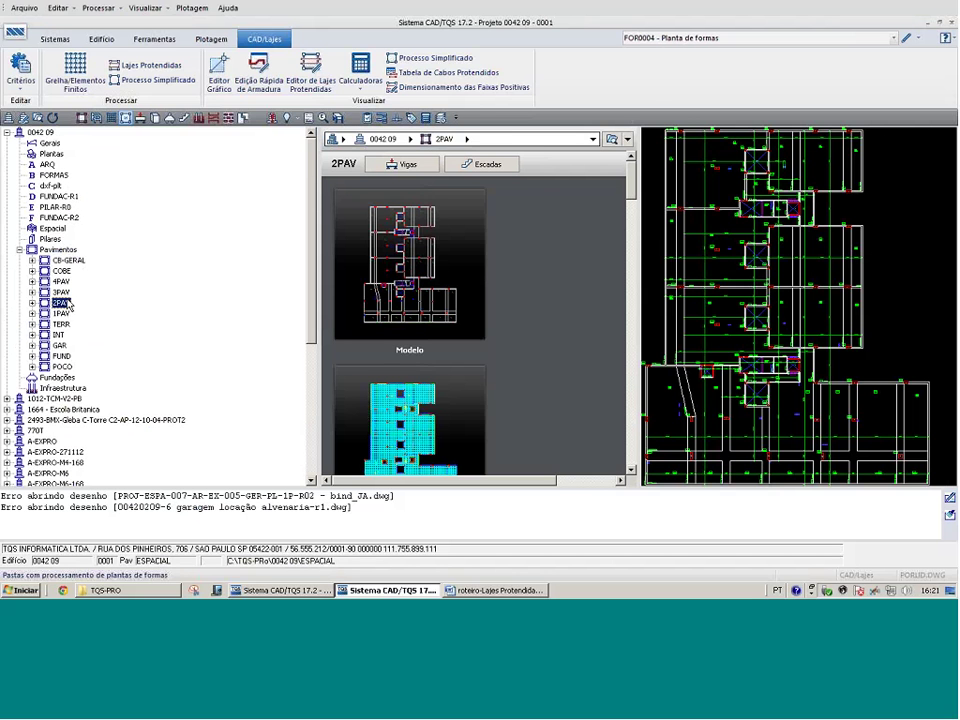
pyautogui.click(311, 77)
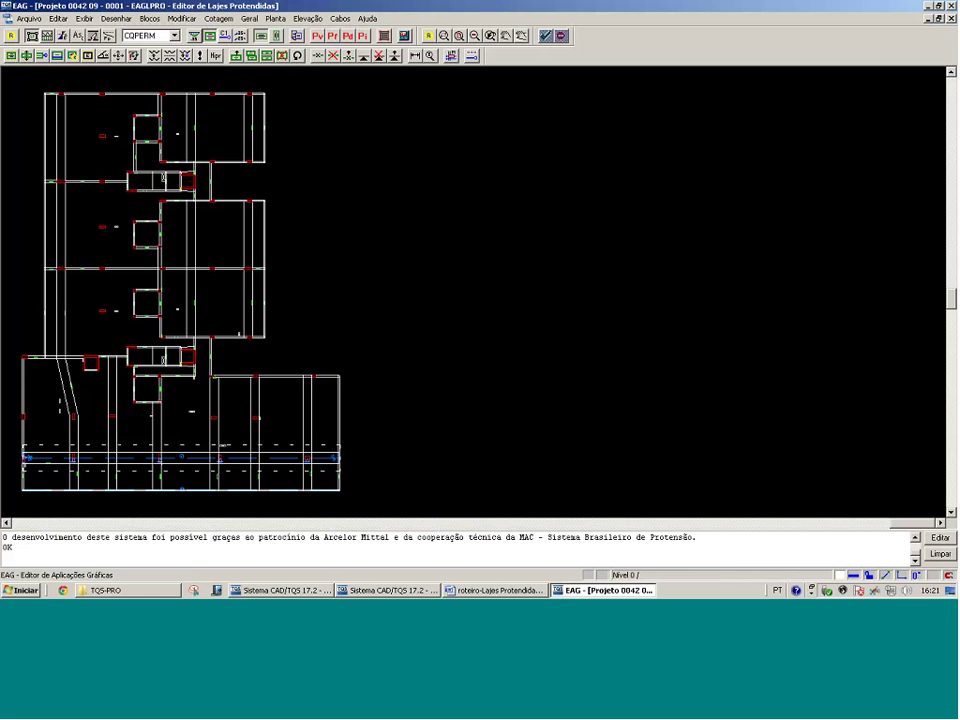
# Switch to the first CAD/TQS window, preview Nivel 10910 as Modelo - Estrutural and examine the central opening's columns and beams
pyautogui.hotkey('alt', 'Tab')
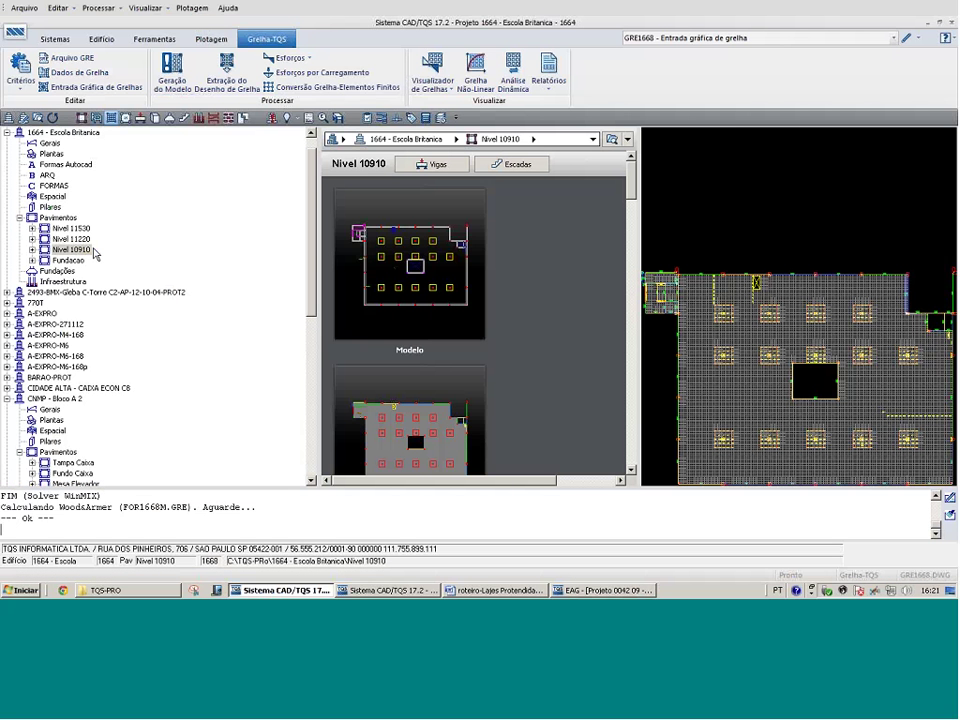
pyautogui.click(893, 37)
pyautogui.click(745, 75)
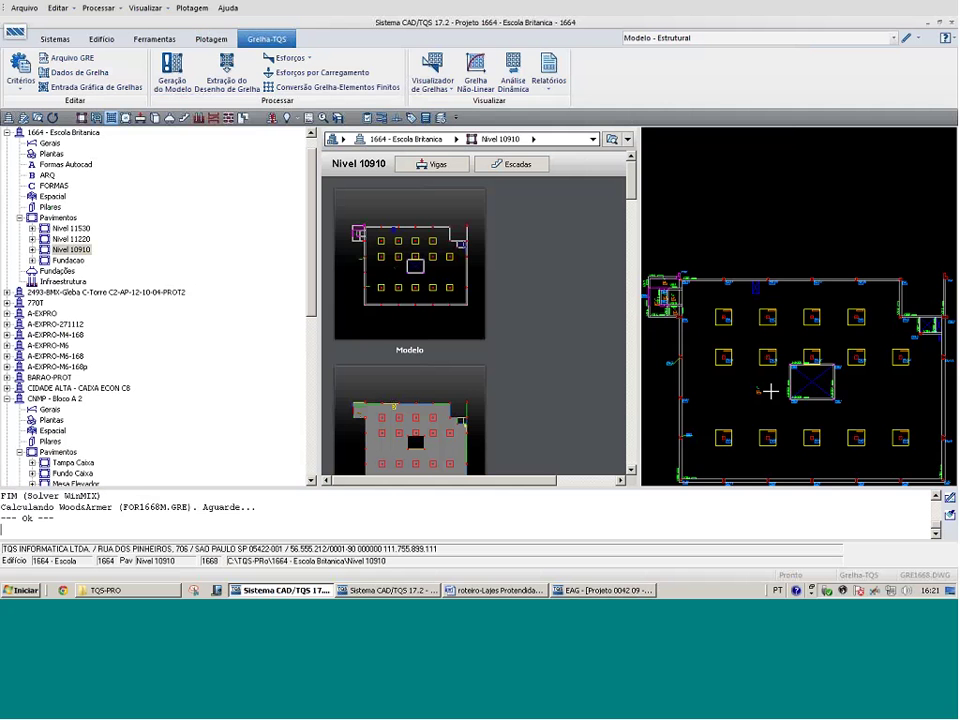
pyautogui.click(765, 392)
pyautogui.click(853, 362)
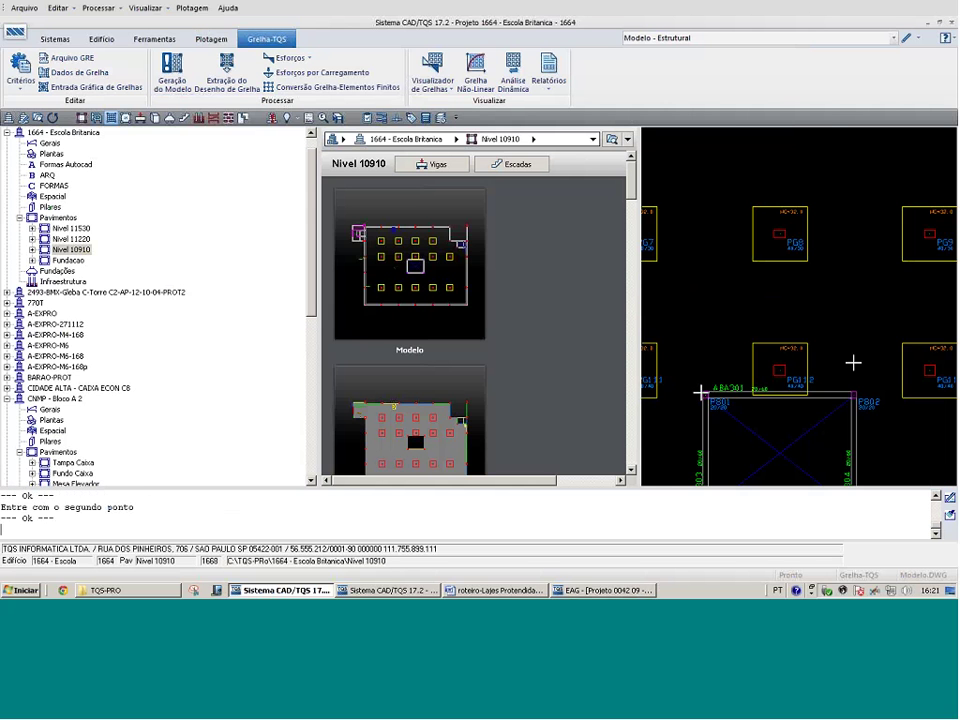
pyautogui.scroll(-3, 790, 400)
pyautogui.scroll(3, 853, 336)
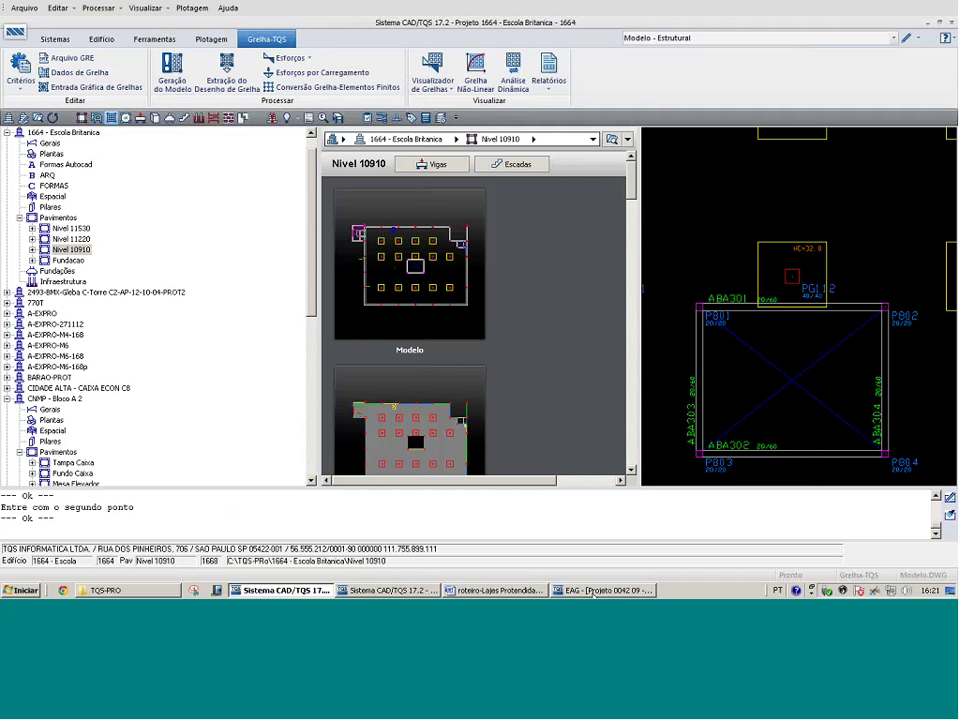
# Return to project 0042 09's prestressed slab editor and examine the horizontal RPUs along the slab's lower block
pyautogui.click(598, 590)
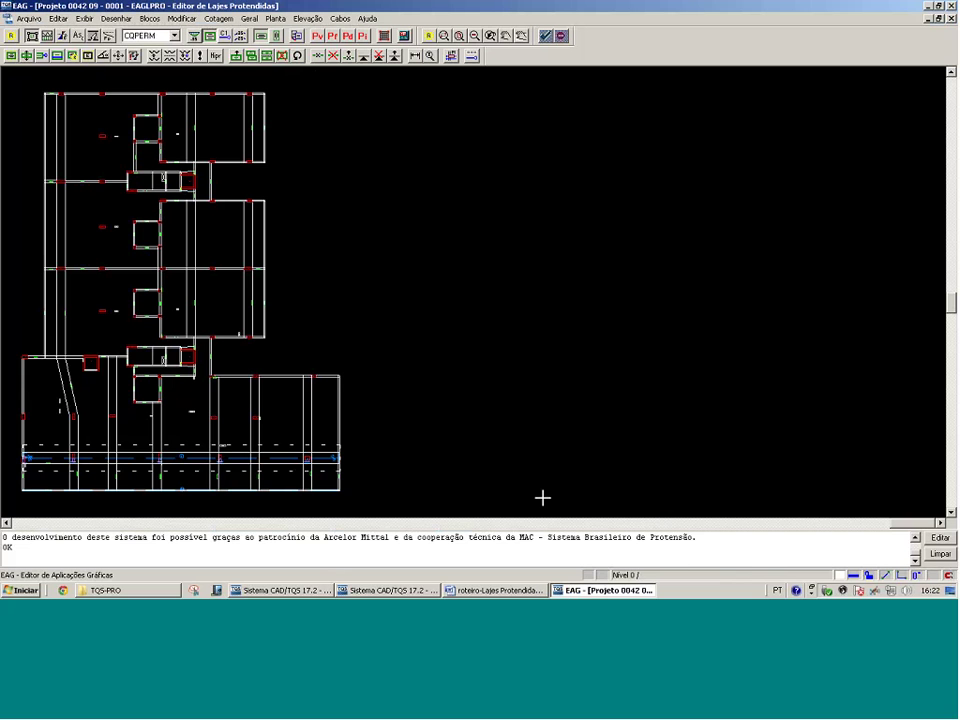
pyautogui.press('F8')
pyautogui.click(383, 359)
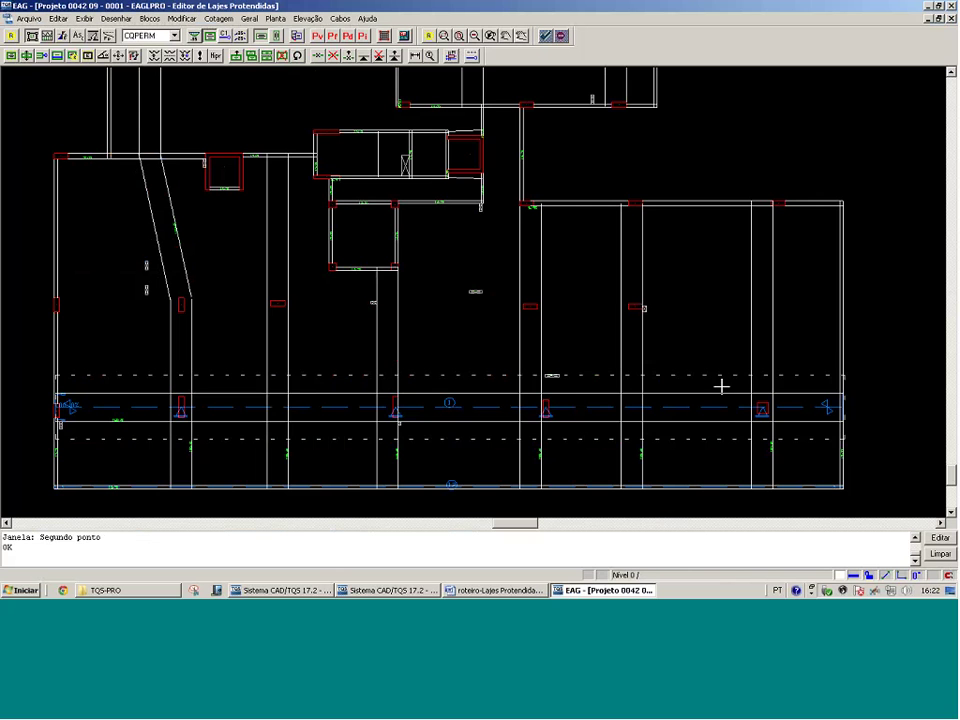
pyautogui.scroll(-2, 684, 375)
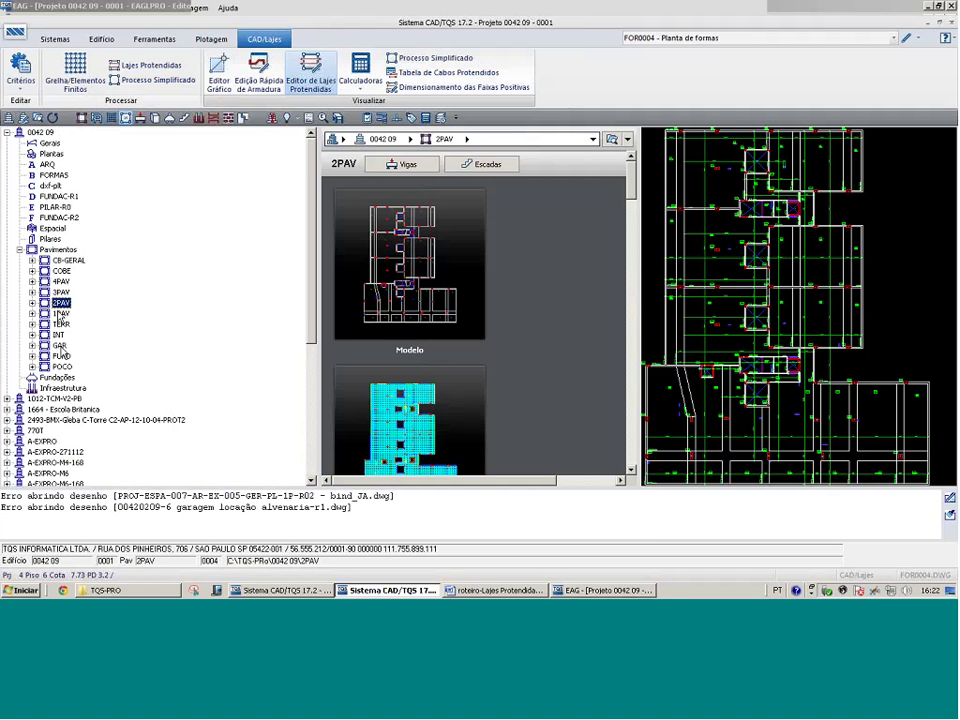
# Compare the structural model previews of project 0042 09's floors 1PAV, 2PAV, 3PAV, 4PAV and COBE
pyautogui.click(60, 313)
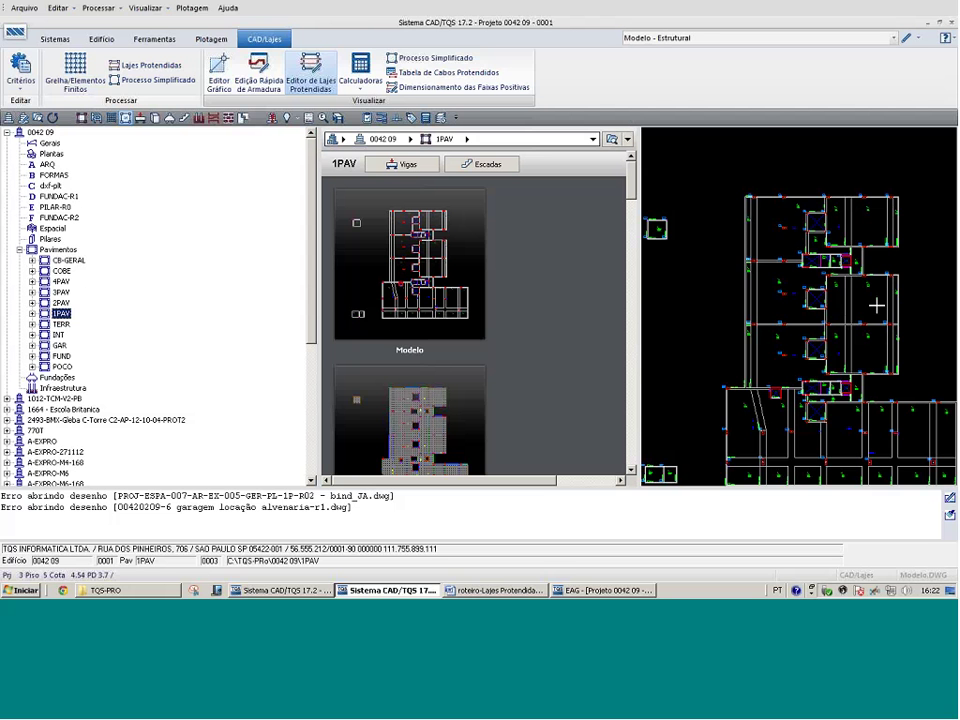
pyautogui.click(60, 302)
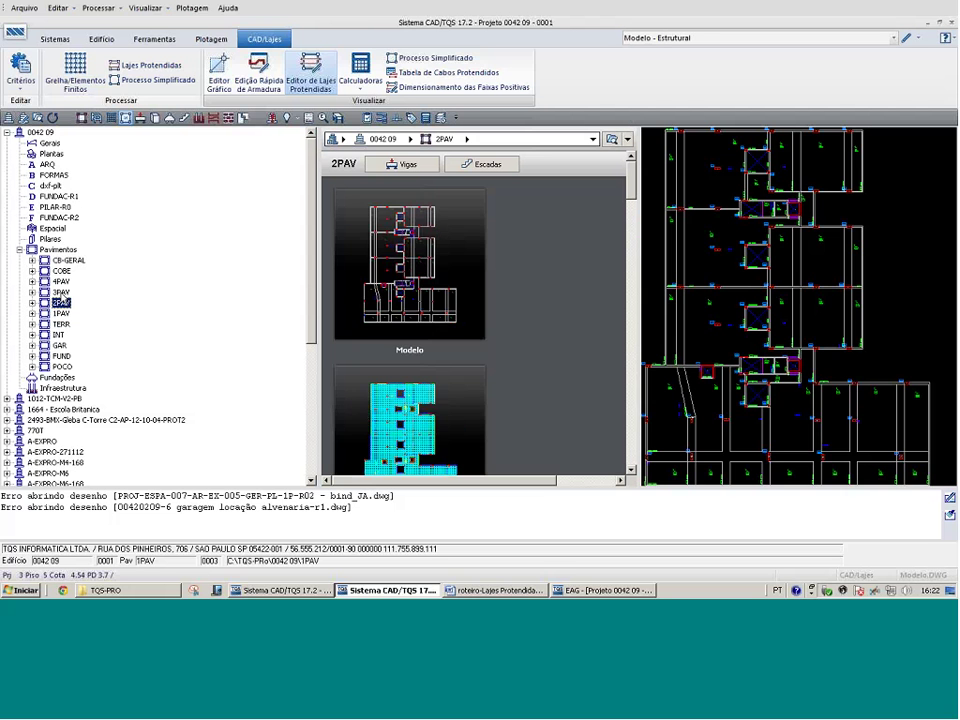
pyautogui.click(61, 292)
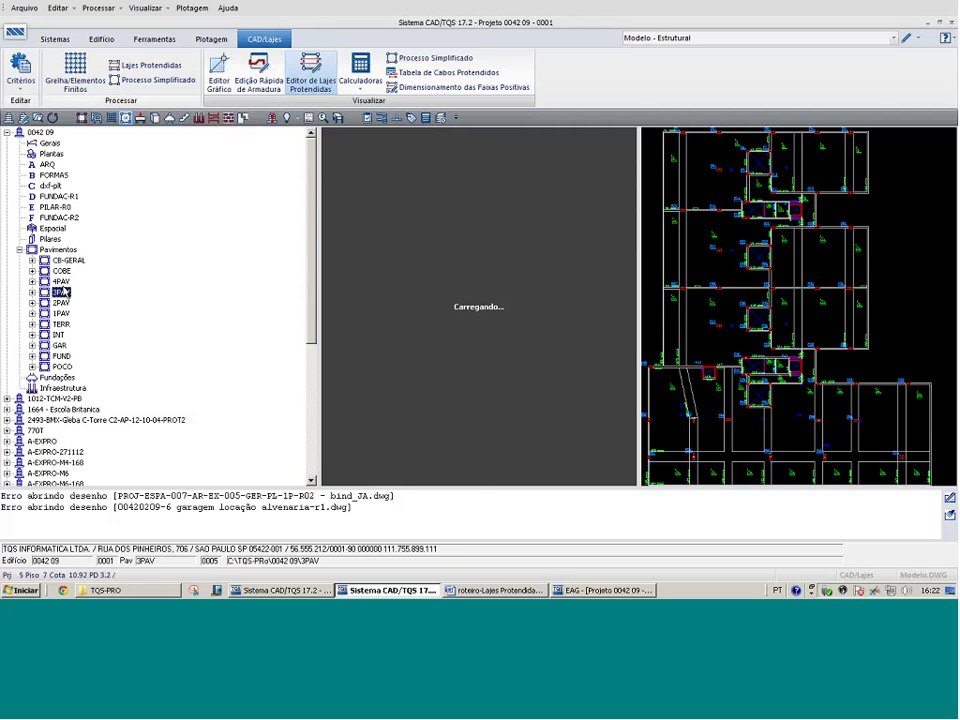
pyautogui.click(62, 281)
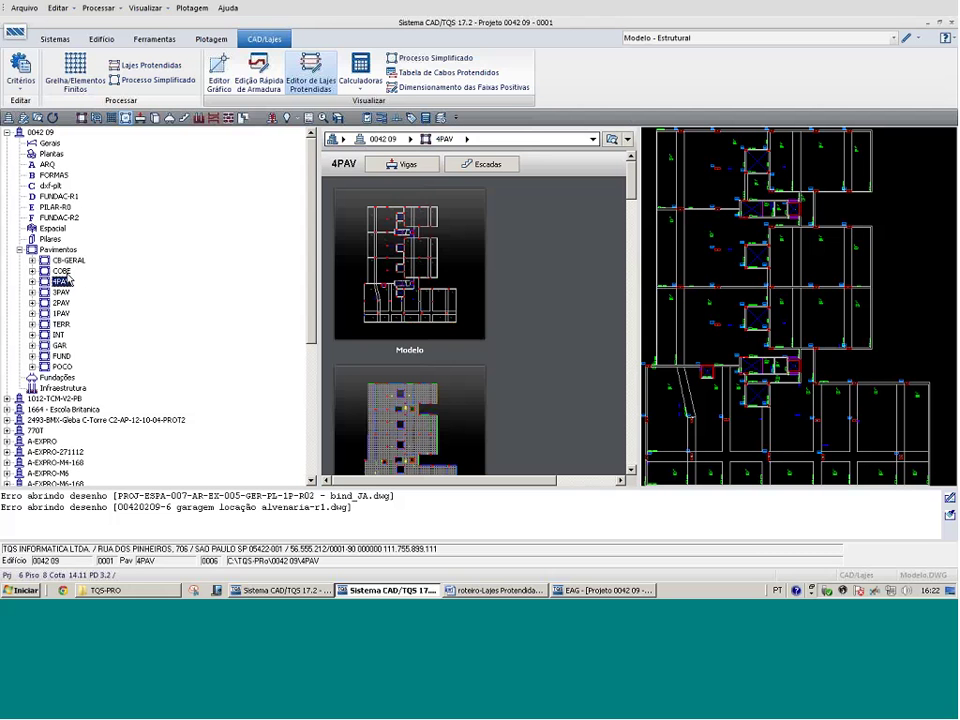
pyautogui.click(61, 271)
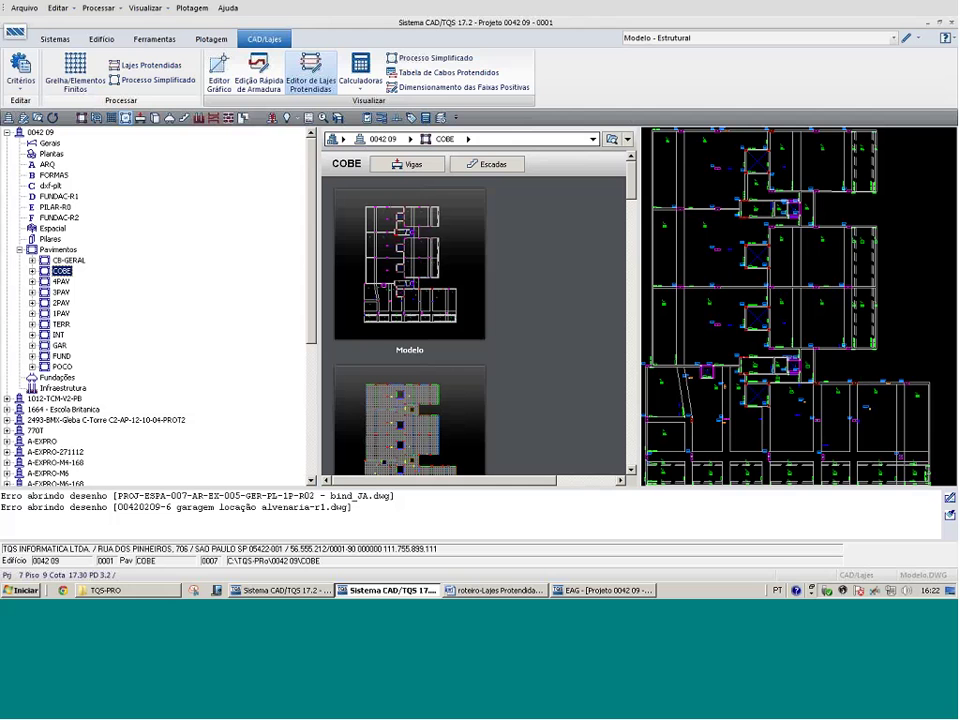
# Go back to the prestressed slab editor, inspect the slab's lower block and display the vertical RPUs across the floor
pyautogui.click(311, 75)
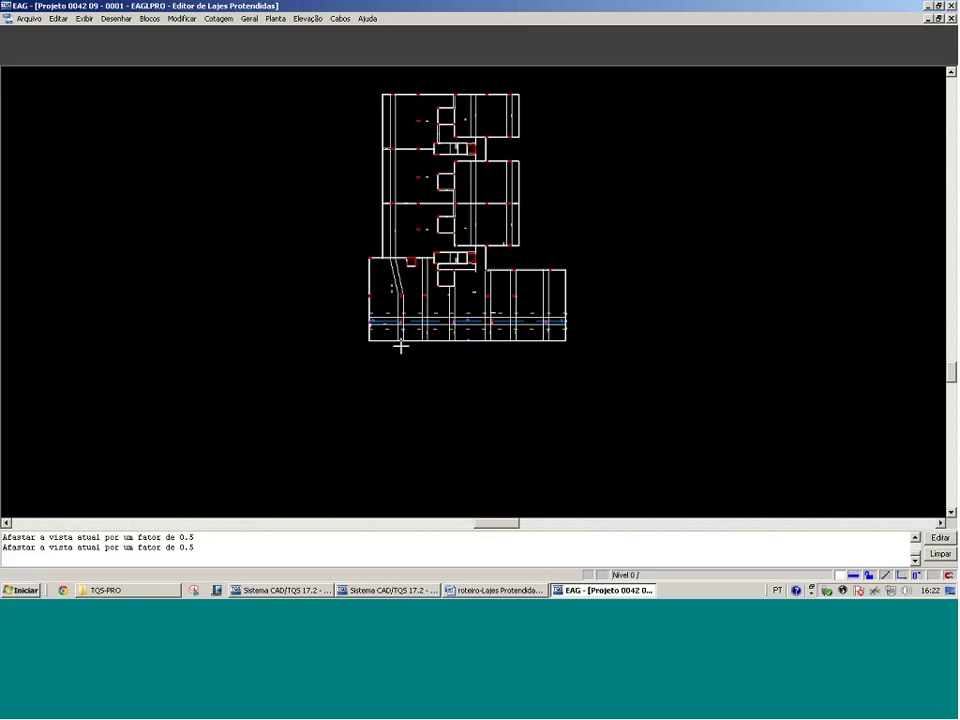
pyautogui.click(651, 206)
pyautogui.click(714, 220)
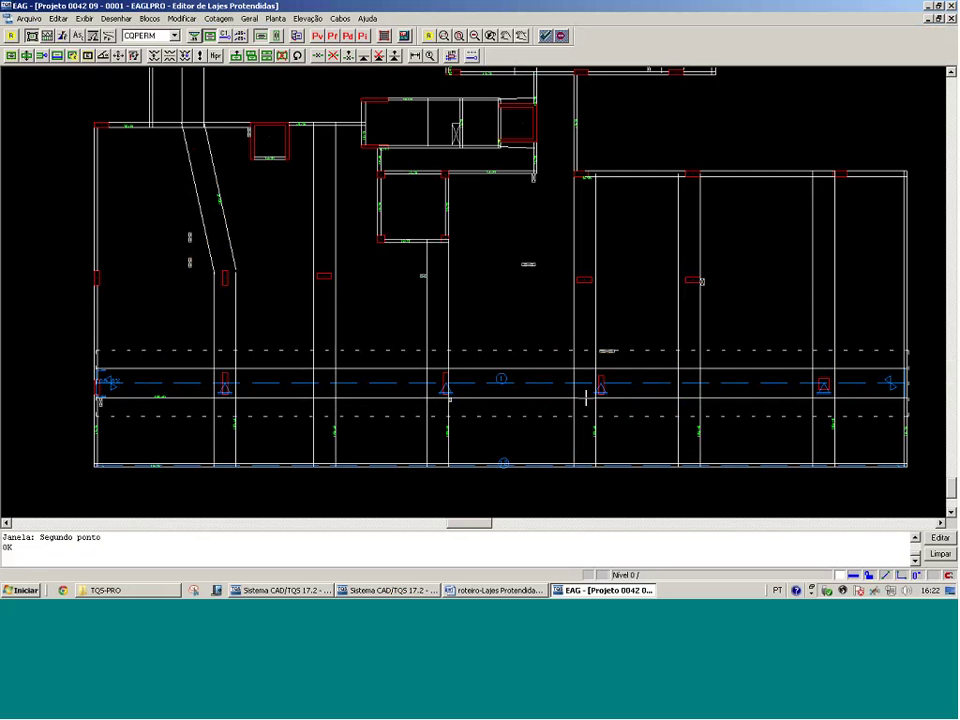
pyautogui.click(279, 36)
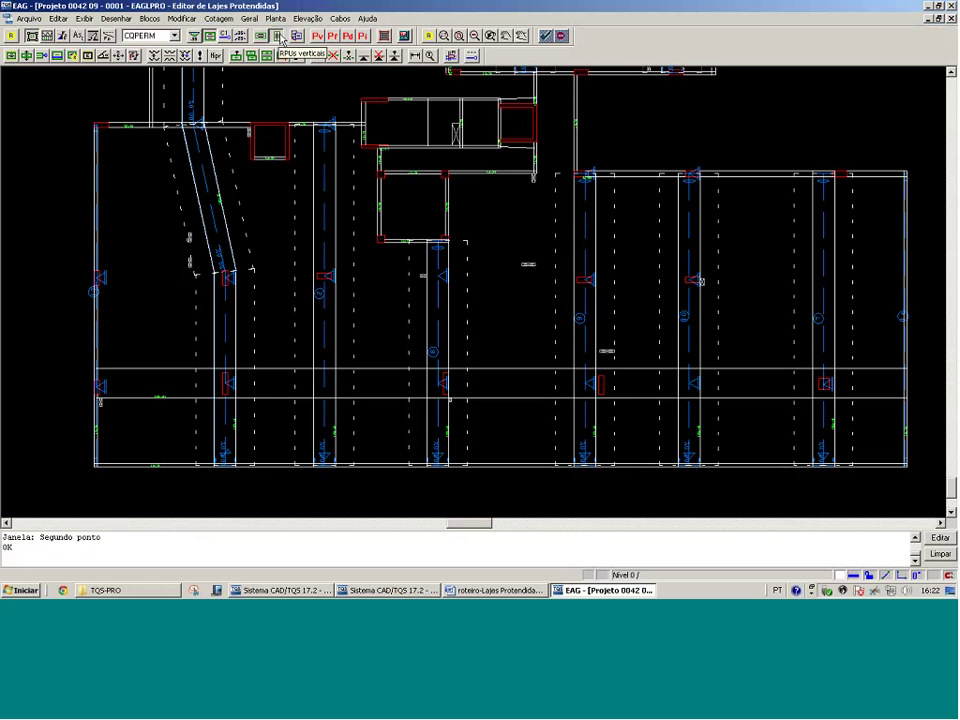
pyautogui.scroll(-2, 519, 230)
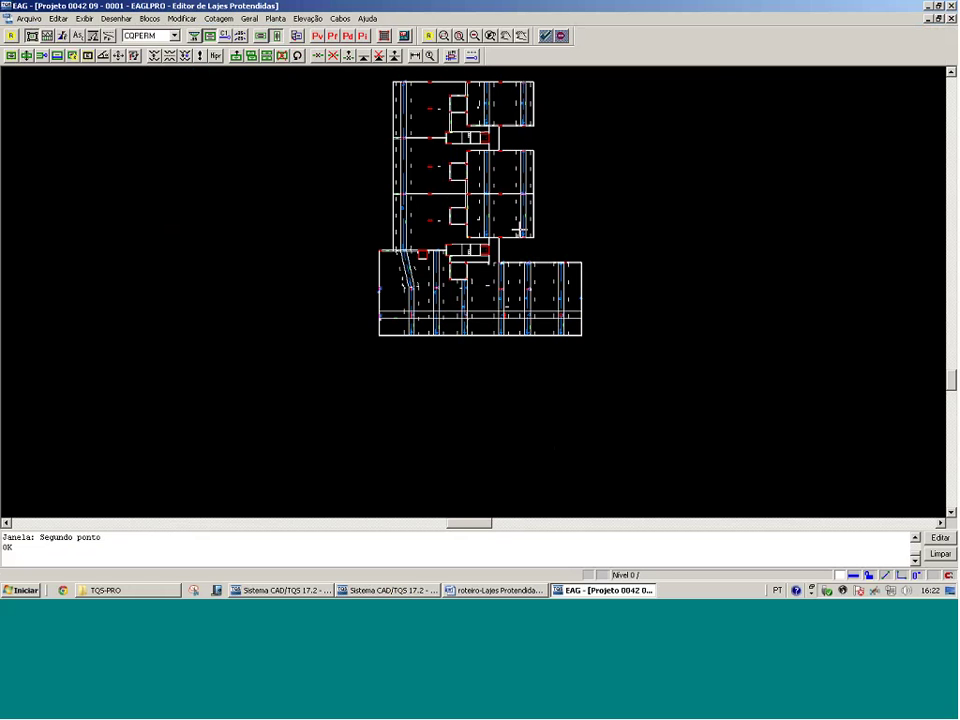
# Display the bending moments and cable profile of vertical RPU 3 in the slab's middle block
pyautogui.press('F8')
pyautogui.click(383, 168)
pyautogui.click(583, 262)
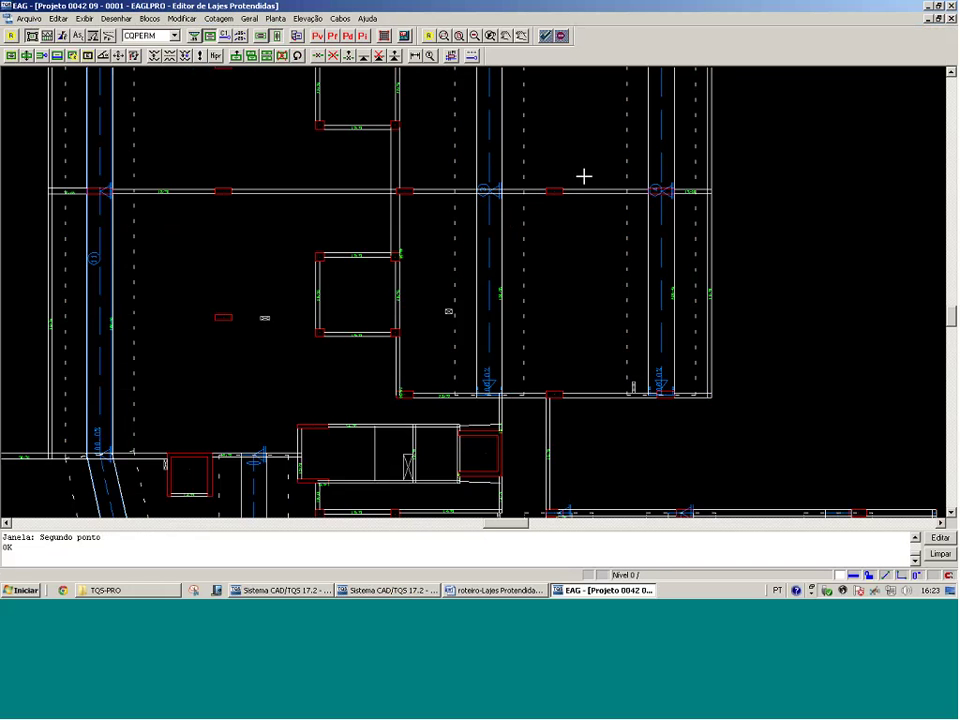
pyautogui.click(490, 242)
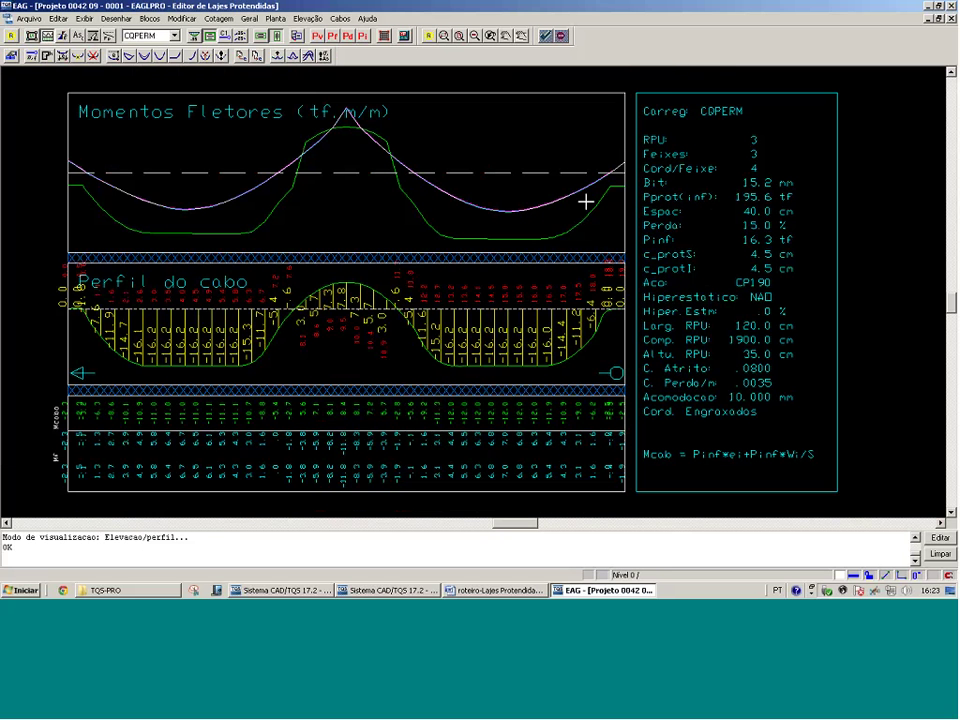
# Inspect RPU 3's T-section data, leave it unmodified and return to the plan view
pyautogui.click(32, 56)
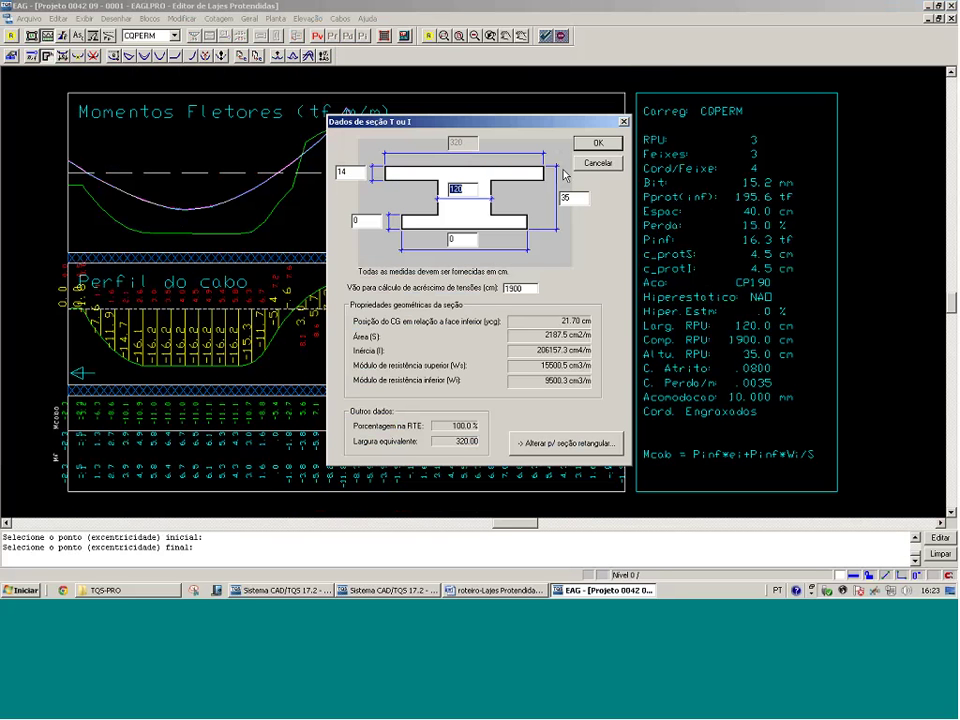
pyautogui.click(596, 167)
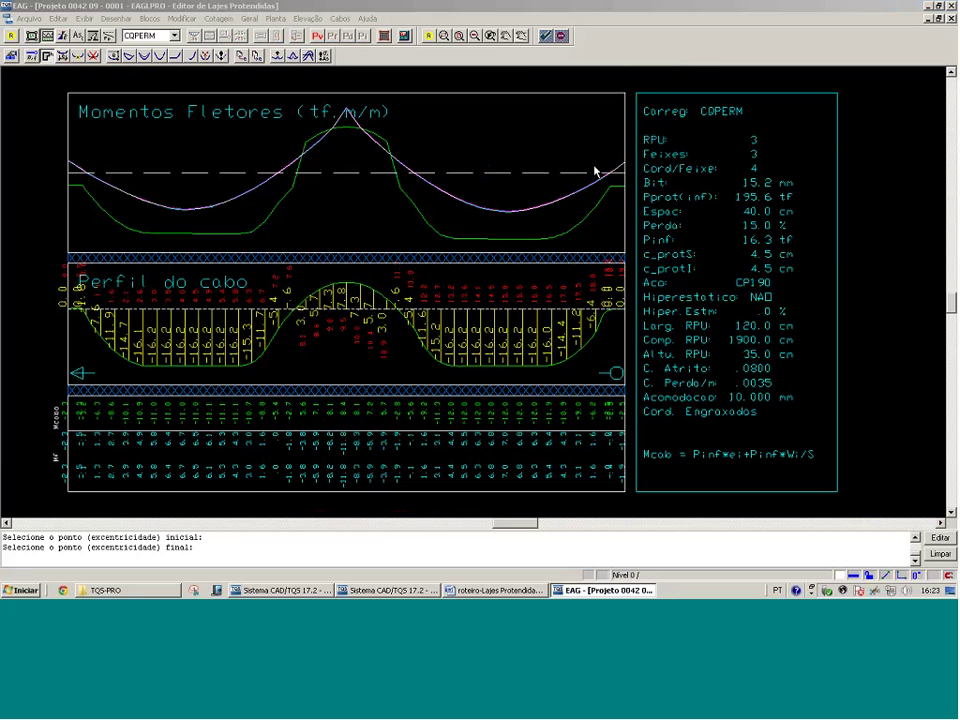
pyautogui.click(32, 37)
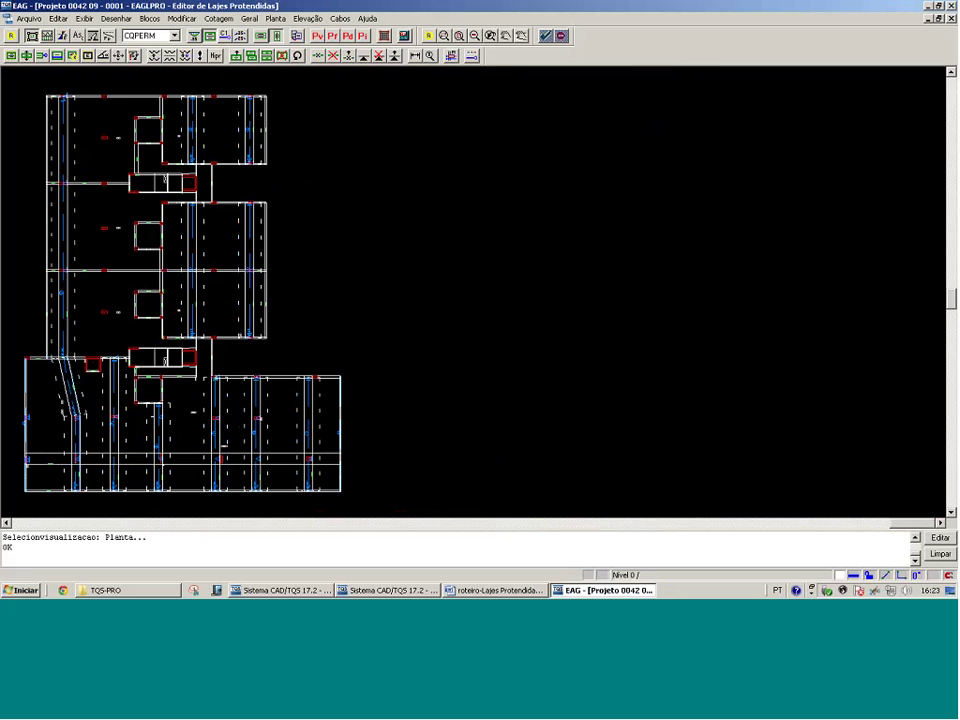
# Display the vertical cables in the lower block and examine the inclined RPU with the moment diagrams hidden
pyautogui.click(8, 407)
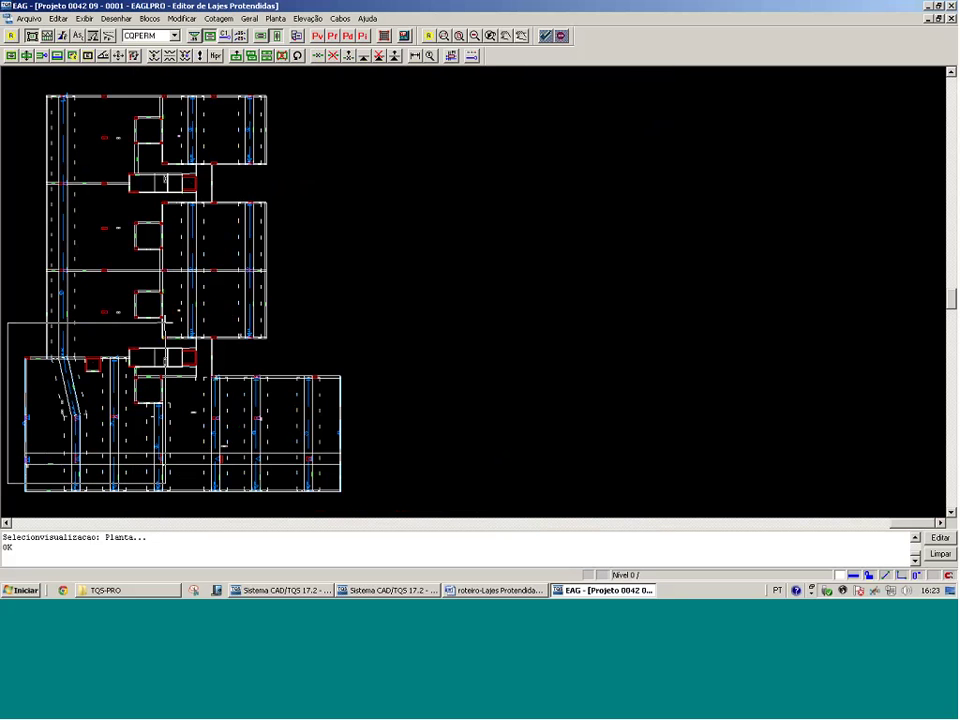
pyautogui.click(342, 396)
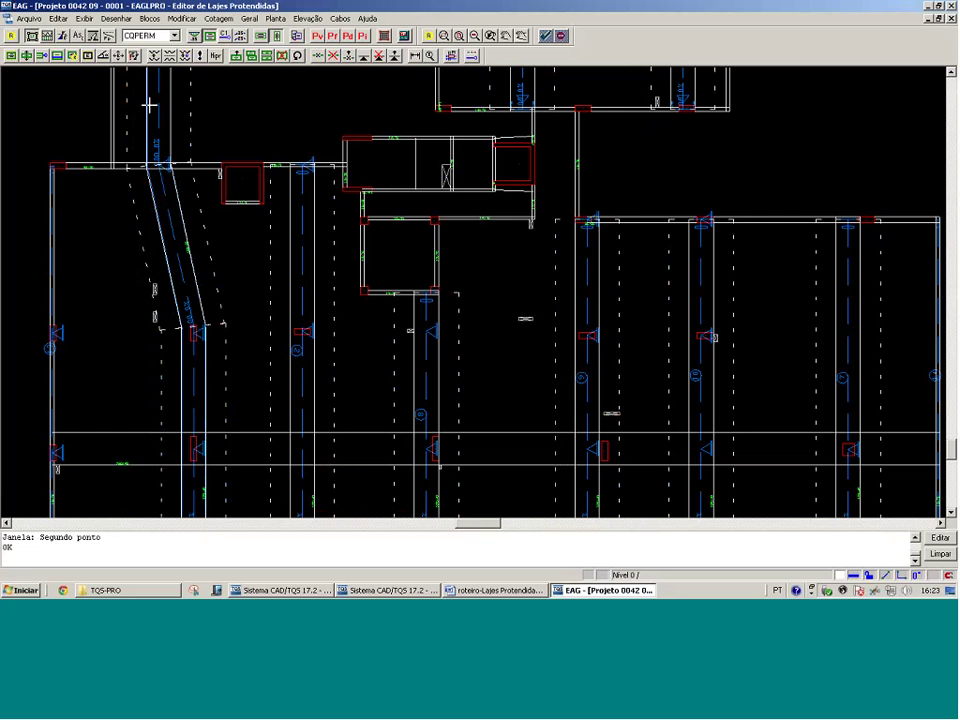
pyautogui.click(194, 36)
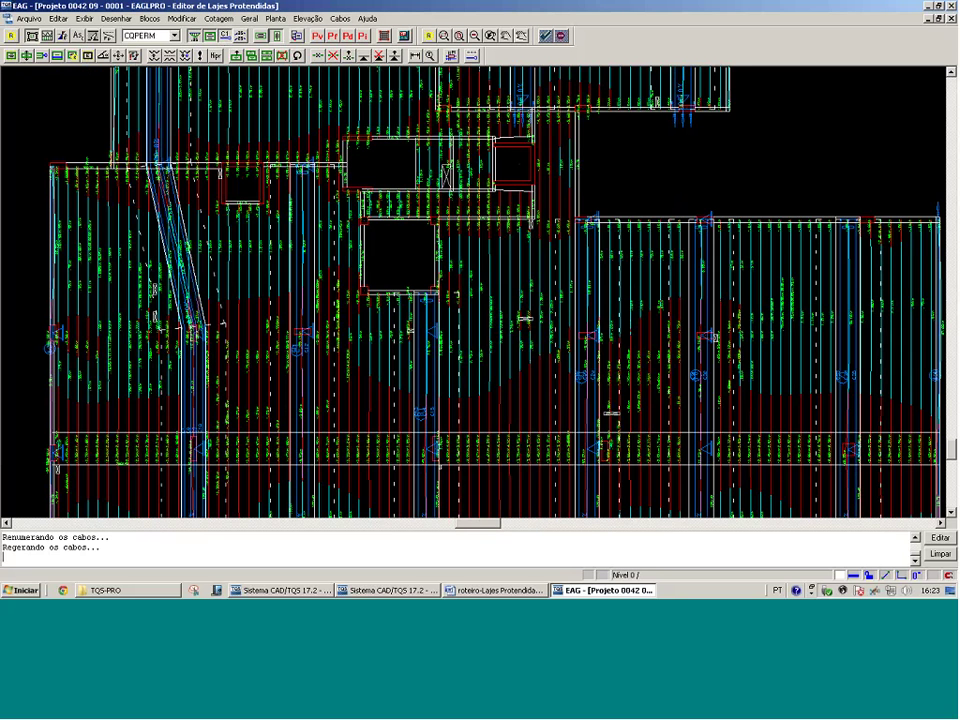
pyautogui.click(193, 37)
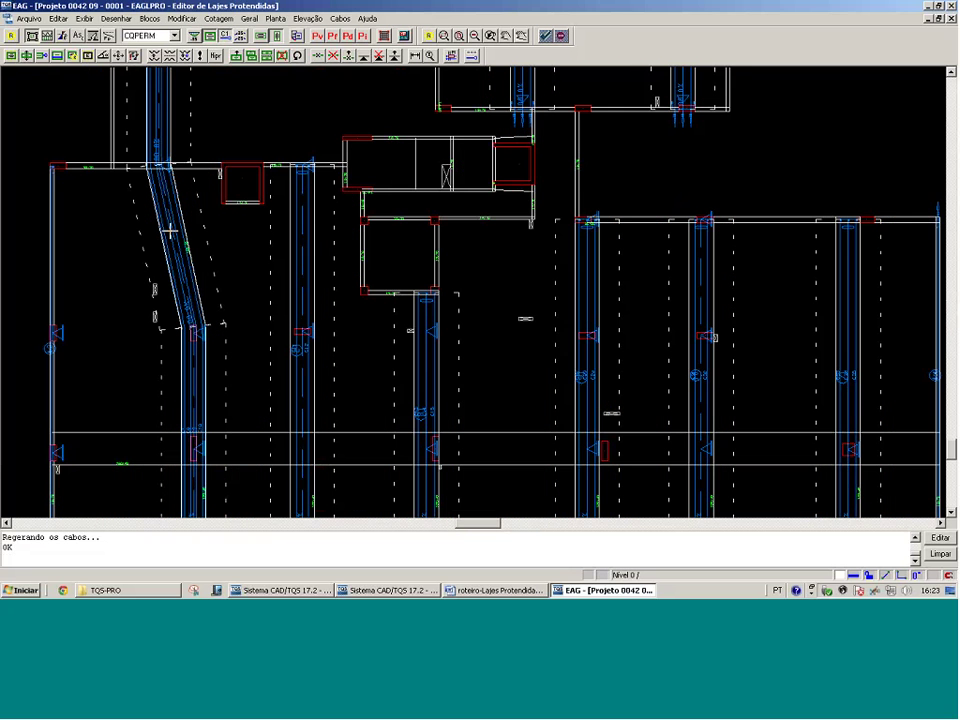
pyautogui.click(170, 232)
pyautogui.click(257, 193)
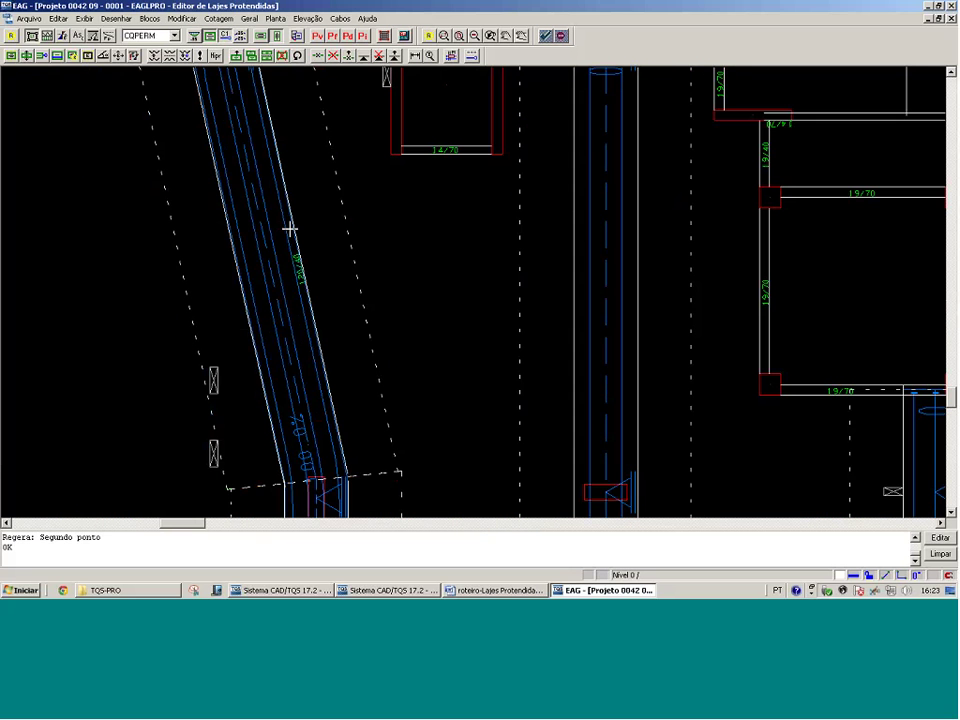
# Show the bending moments along the inclined RPU and examine the values at its upper bend
pyautogui.click(246, 37)
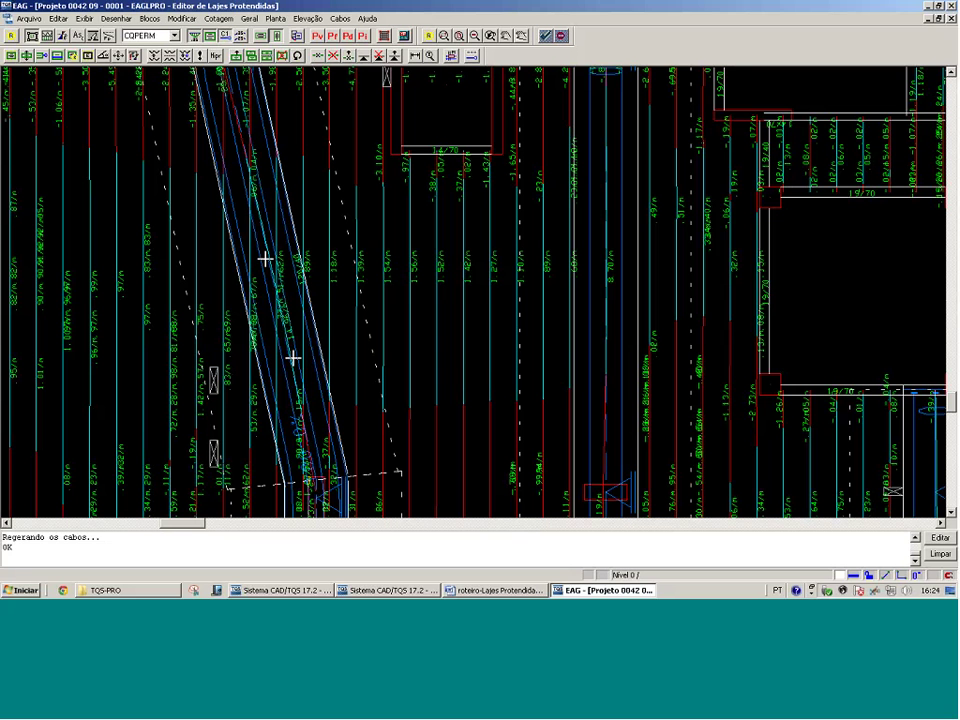
pyautogui.scroll(-1, 260, 233)
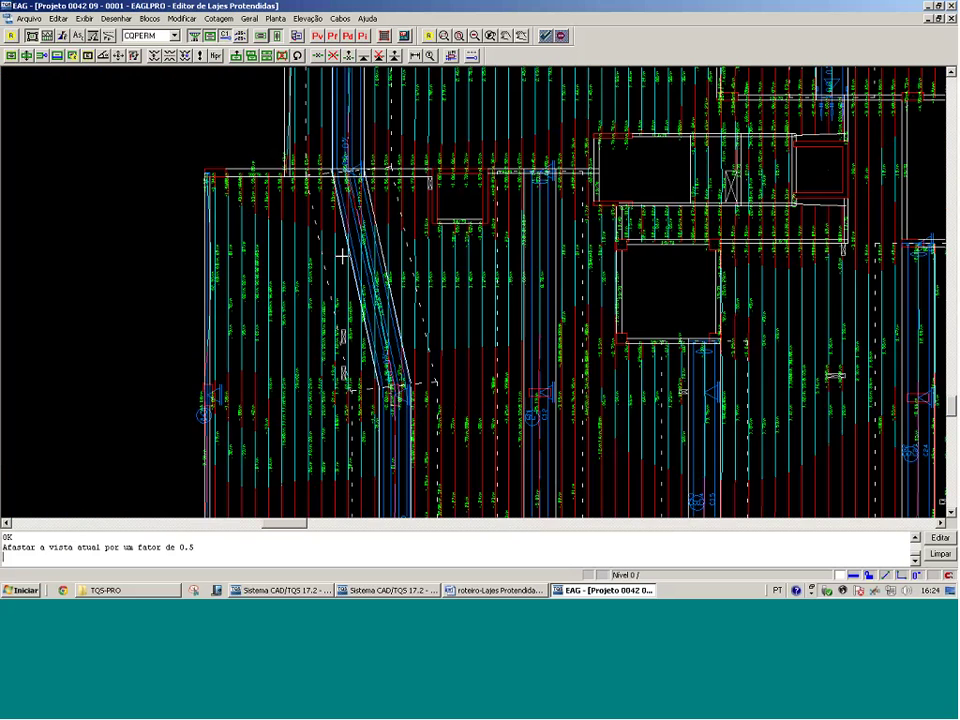
pyautogui.click(302, 245)
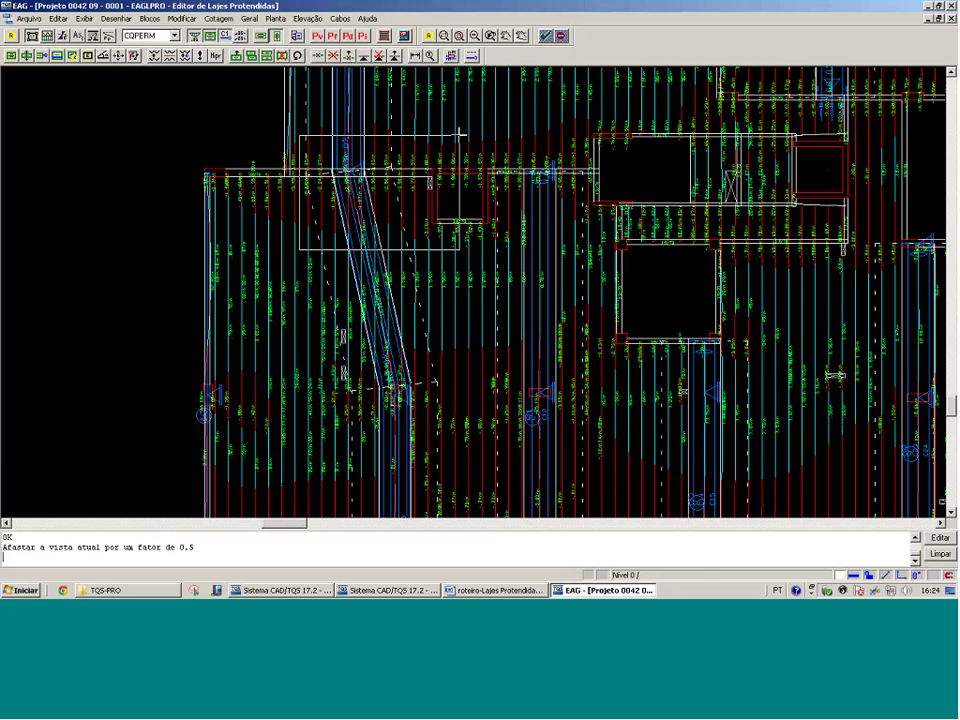
pyautogui.click(520, 140)
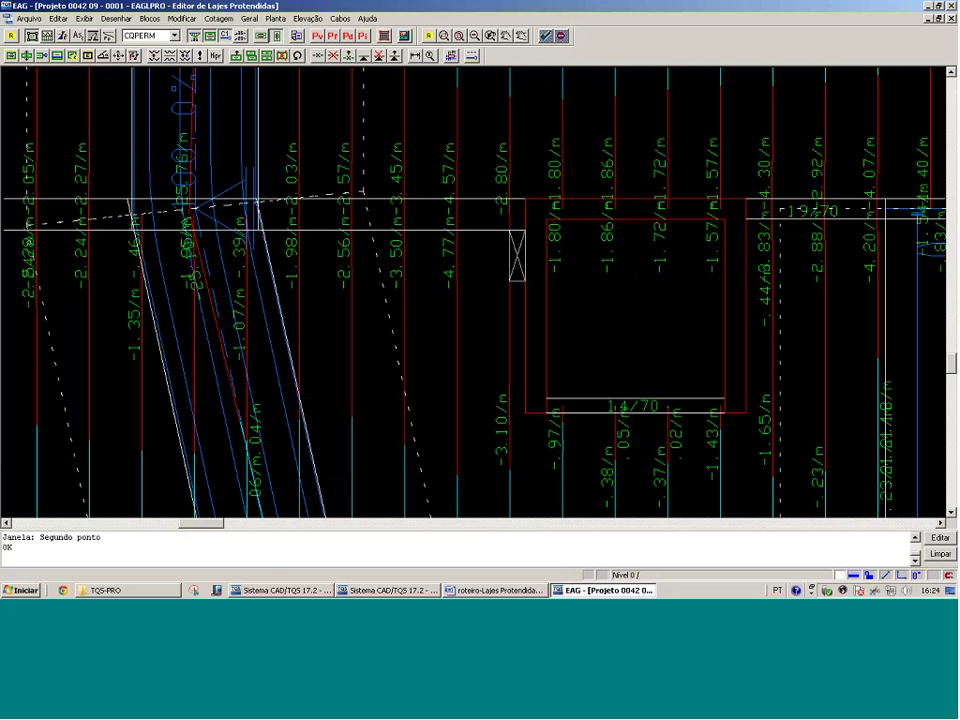
# Examine the inclined RPU's lower bend over the column, with the moment diagrams first shown and then hidden
pyautogui.scroll(-1, 224, 186)
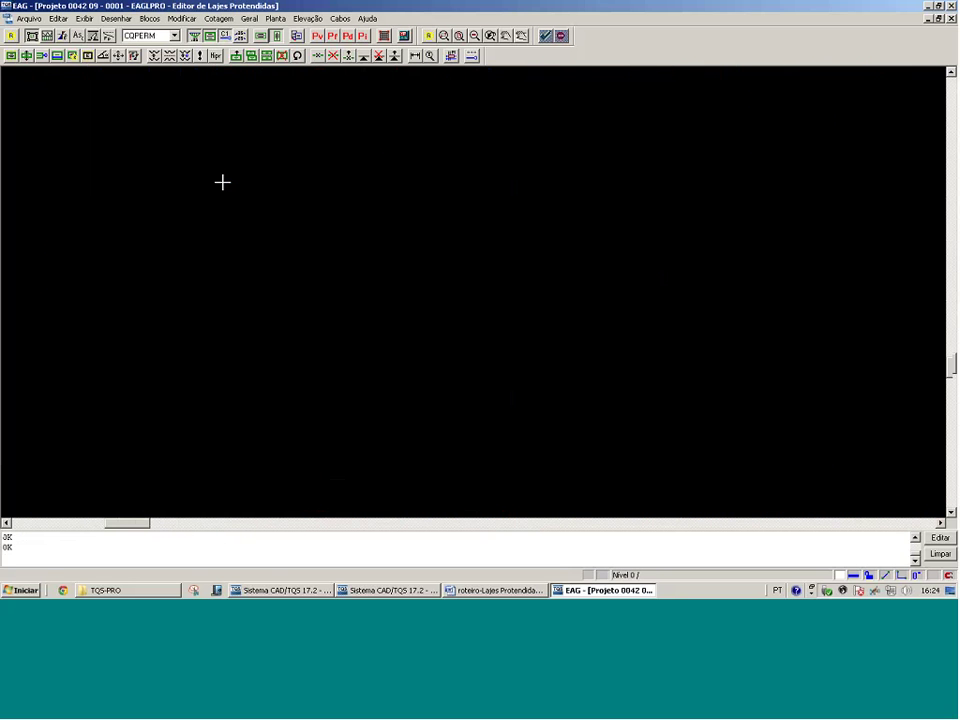
pyautogui.scroll(-2, 411, 399)
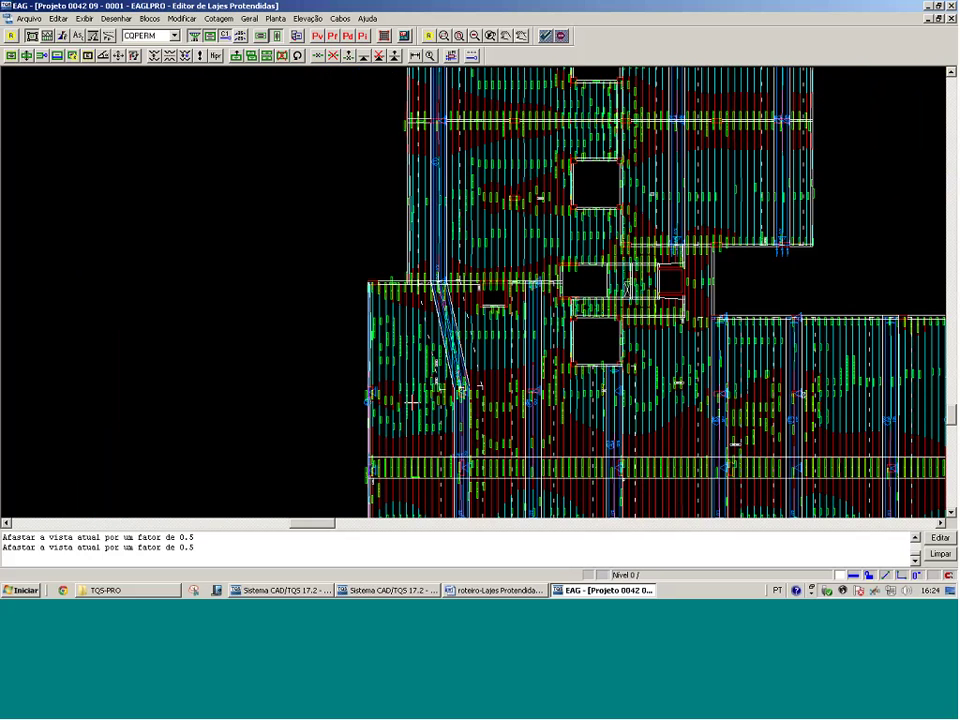
pyautogui.click(360, 499)
pyautogui.click(600, 295)
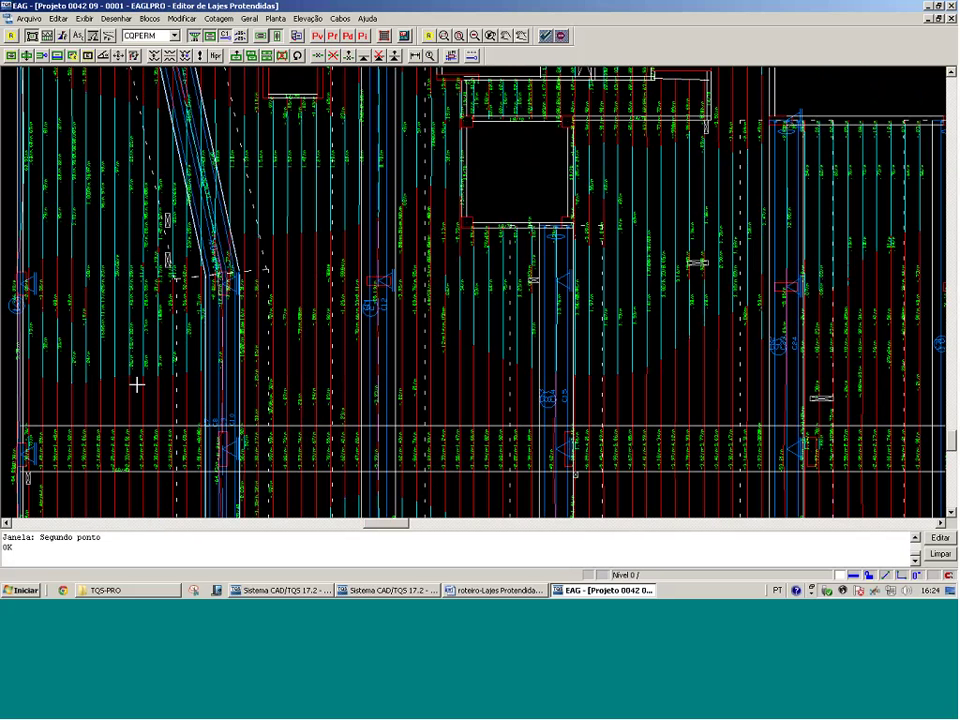
pyautogui.click(115, 386)
pyautogui.click(384, 195)
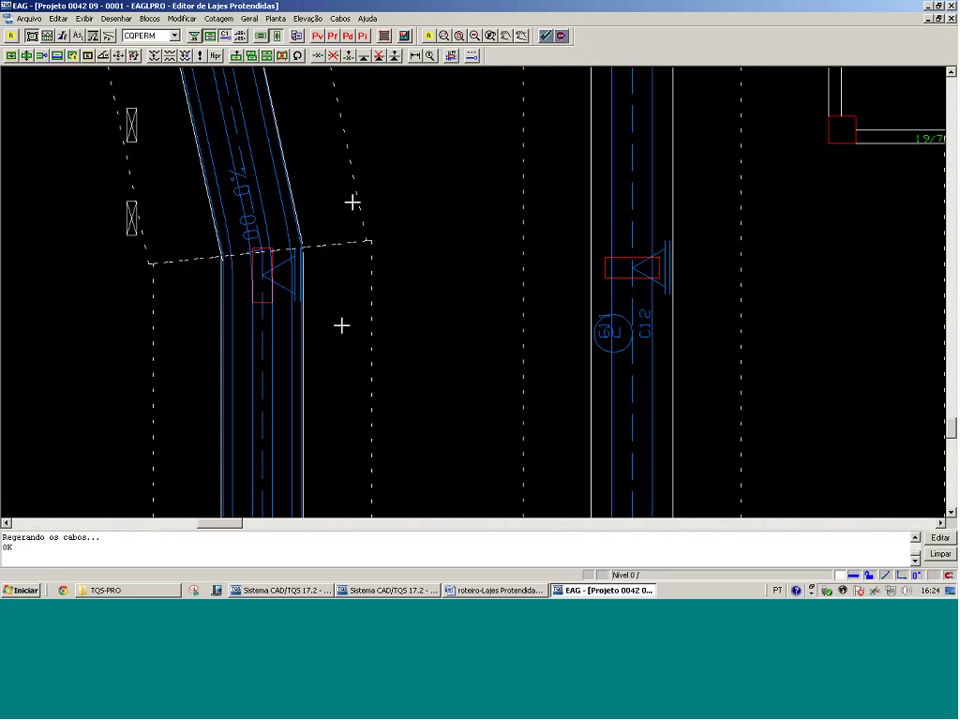
pyautogui.hotkey('alt', 'Tab')
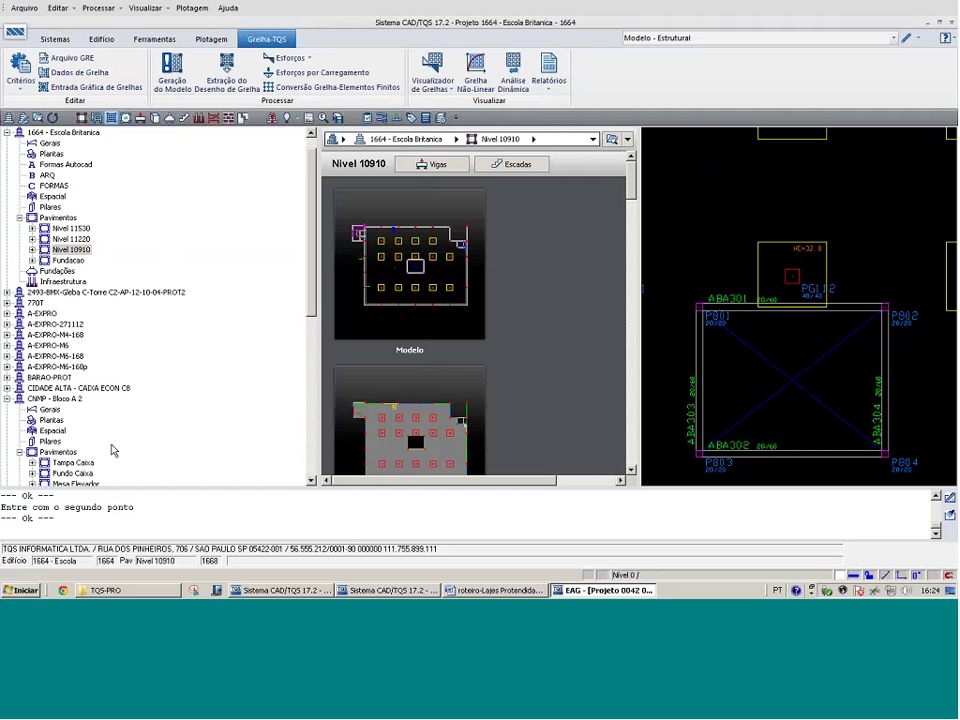
pyautogui.scroll(-2, 122, 430)
pyautogui.scroll(3, 124, 424)
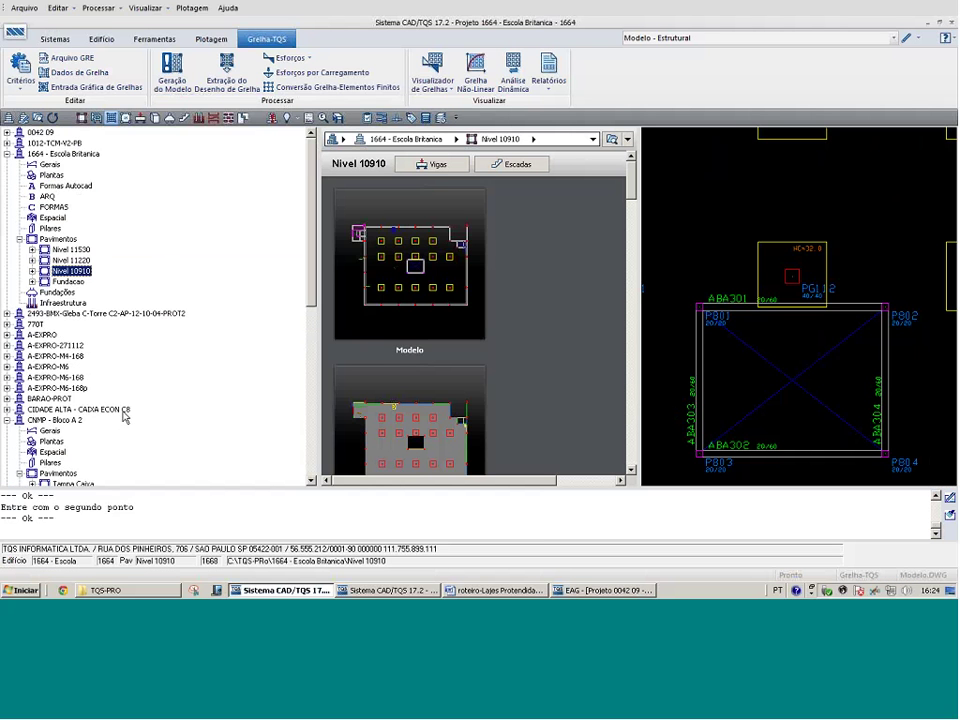
pyautogui.scroll(-10, 124, 417)
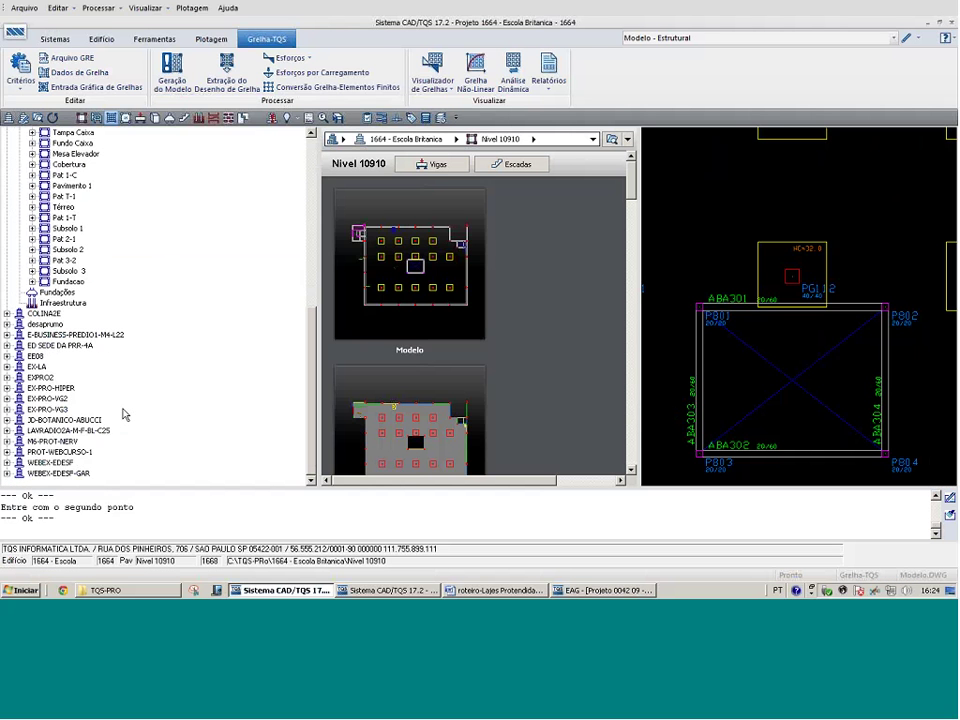
# Open project 0042 09's 1PAV floor in the structural modeller and view the area around columns P53 and P58
pyautogui.click(350, 591)
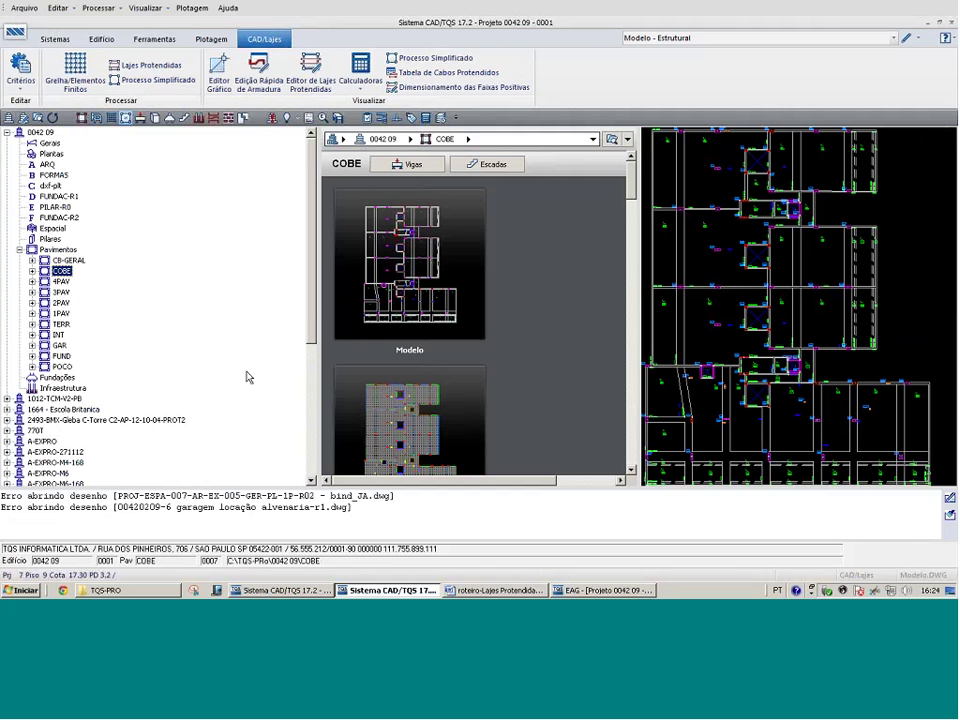
pyautogui.click(61, 313)
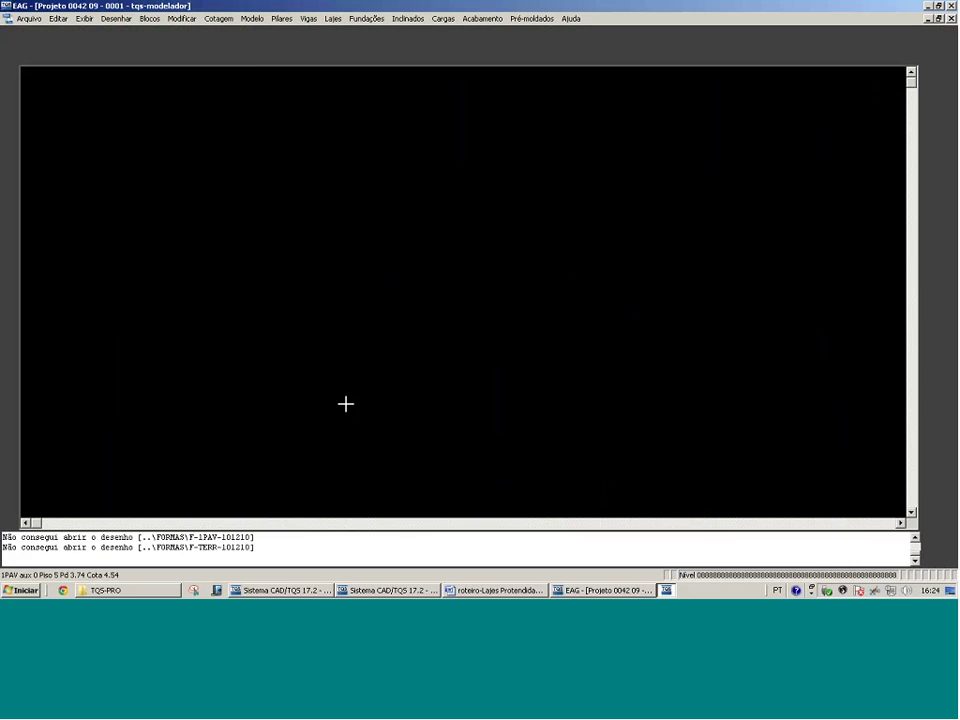
pyautogui.press('F8')
pyautogui.click(308, 330)
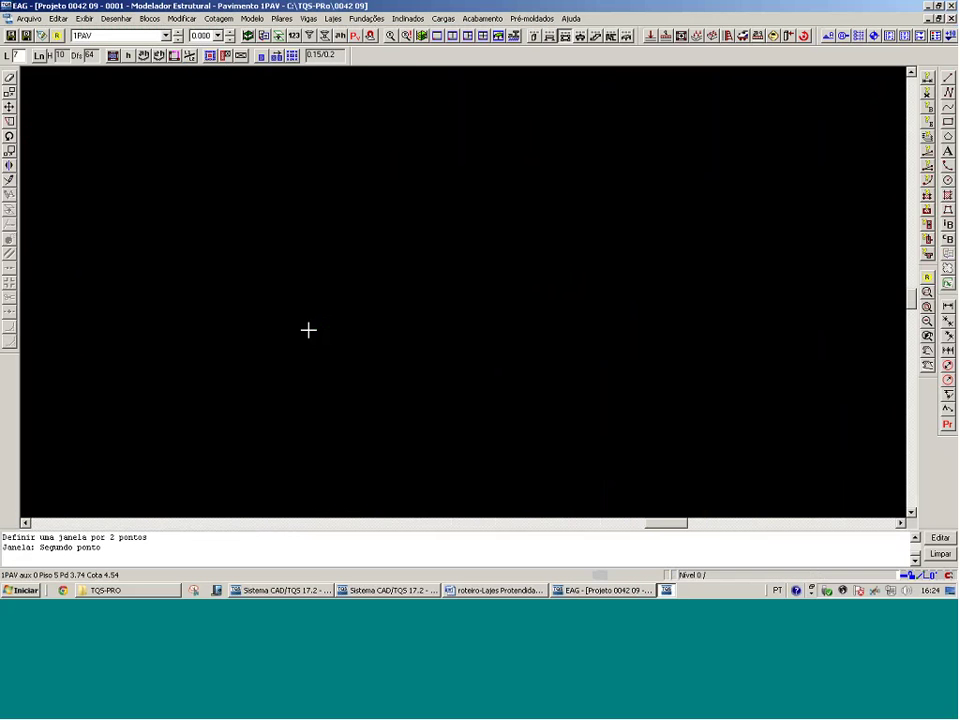
pyautogui.press('F8')
pyautogui.click(376, 273)
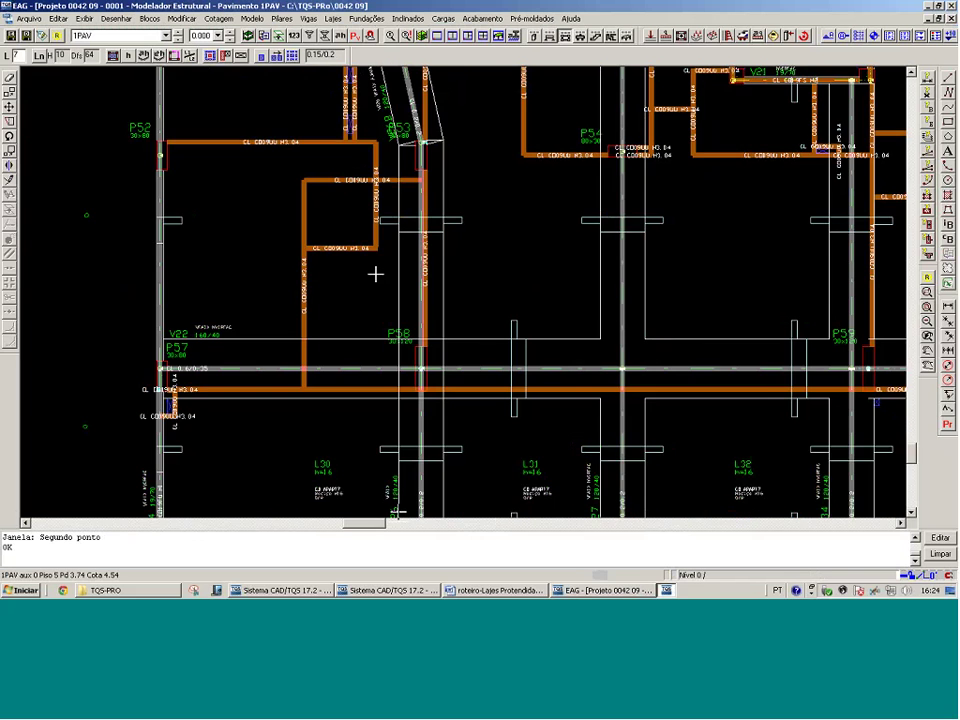
# Examine the 120/40 band beam V26 at the slab's lower edge and its bend at column P53
pyautogui.scroll(-3, 404, 463)
pyautogui.press('F8')
pyautogui.click(499, 434)
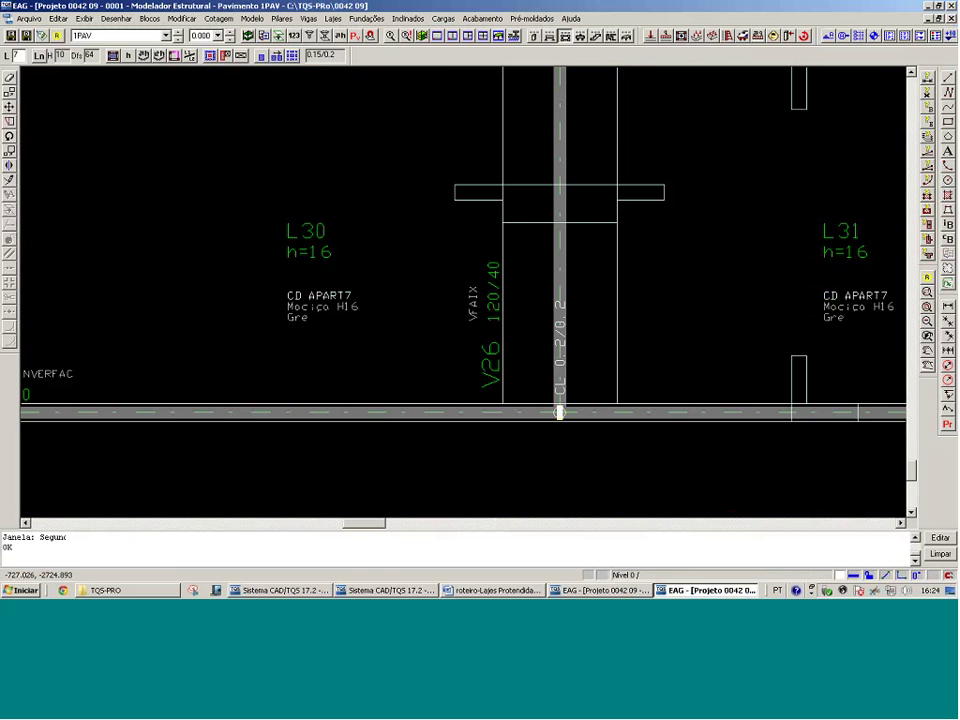
pyautogui.scroll(-2, 442, 272)
pyautogui.scroll(-2, 442, 272)
pyautogui.press('F8')
pyautogui.click(517, 151)
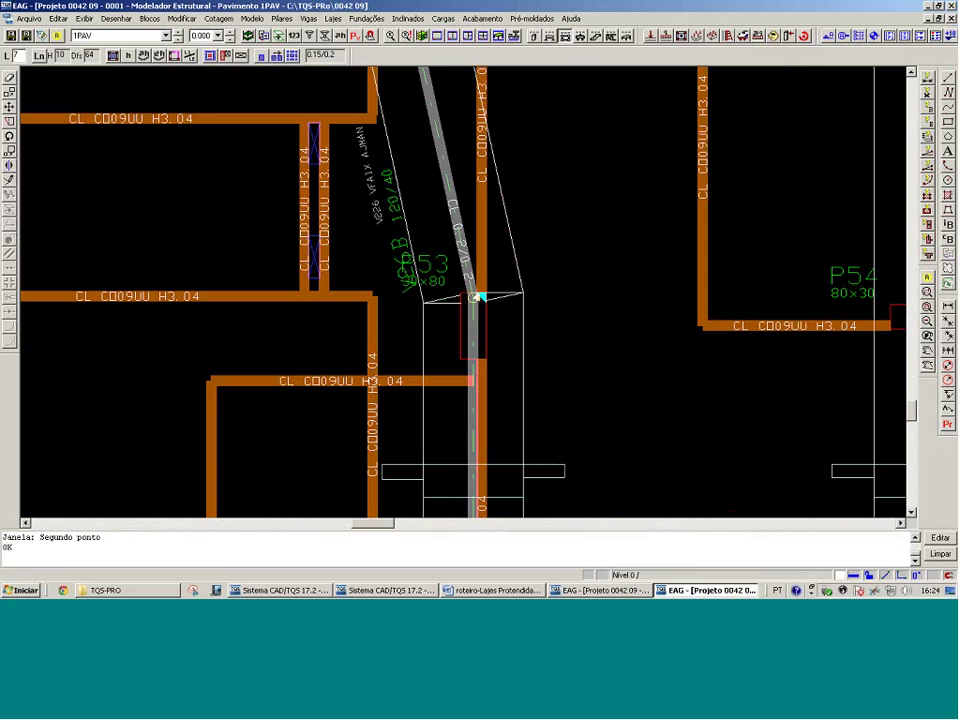
# Examine the junction of band beam V26C with V16 near P43 and the inclined stretch down to P53
pyautogui.scroll(-2, 478, 297)
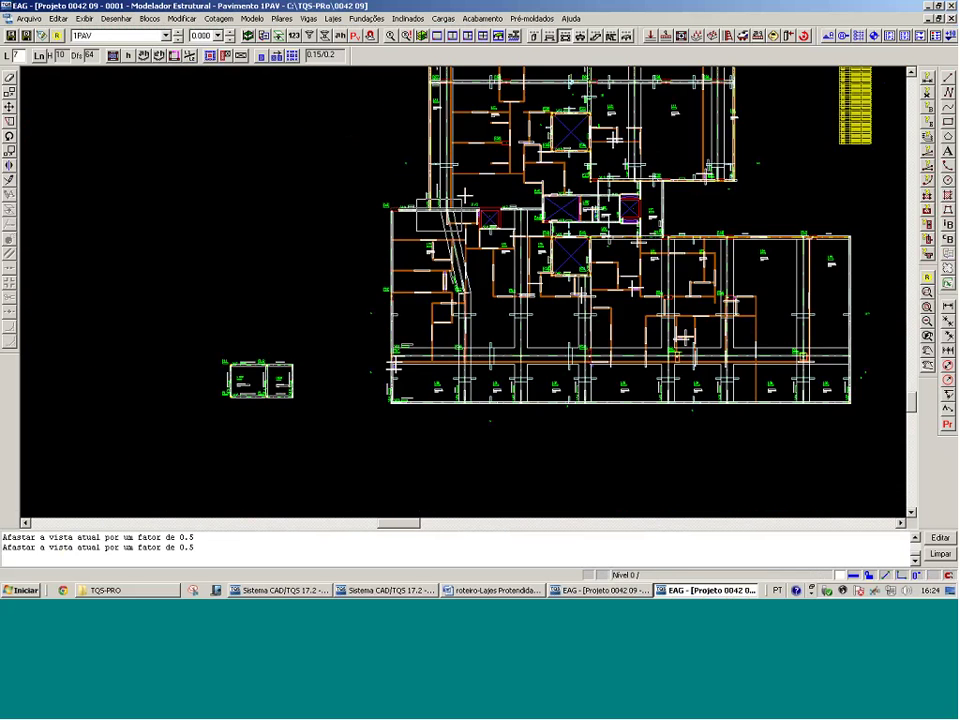
pyautogui.press('F8')
pyautogui.click(505, 179)
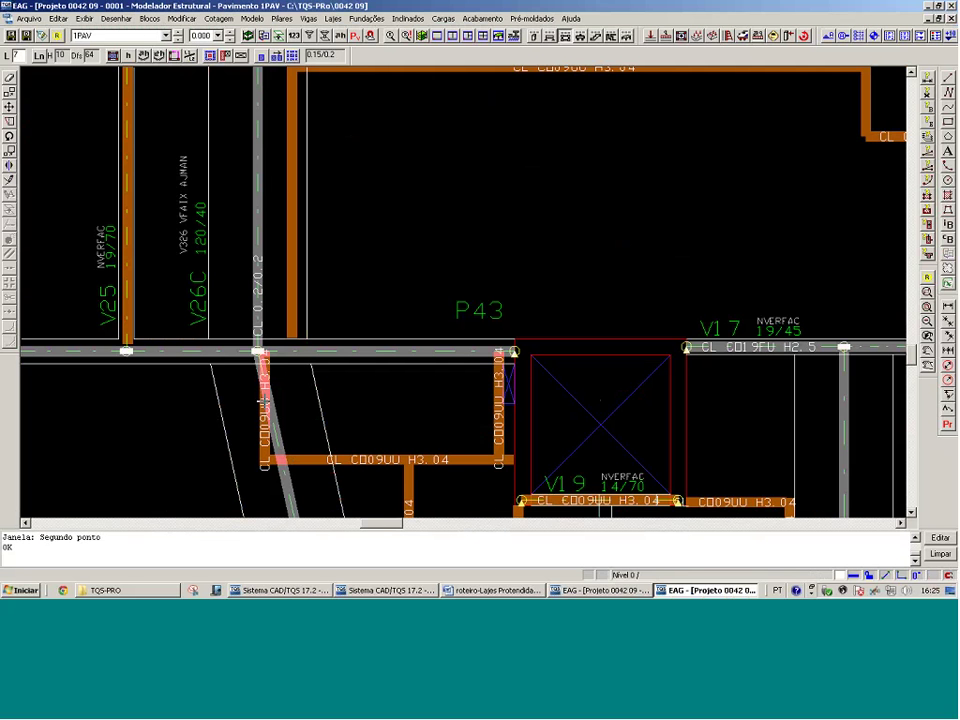
pyautogui.press('F8')
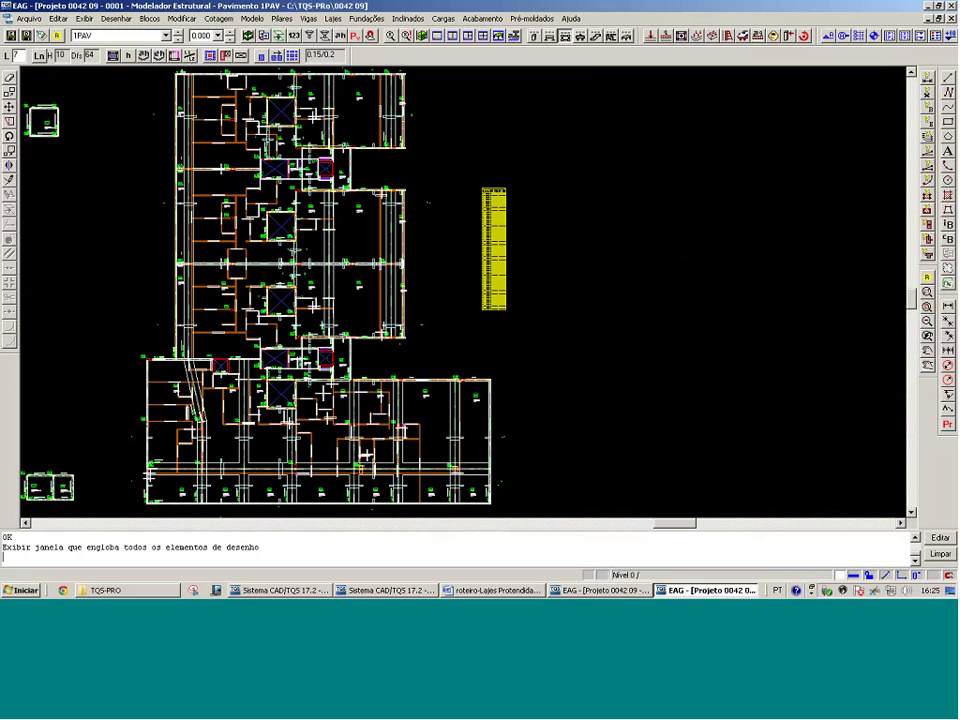
pyautogui.press('F5')
pyautogui.click(253, 341)
pyautogui.click(272, 432)
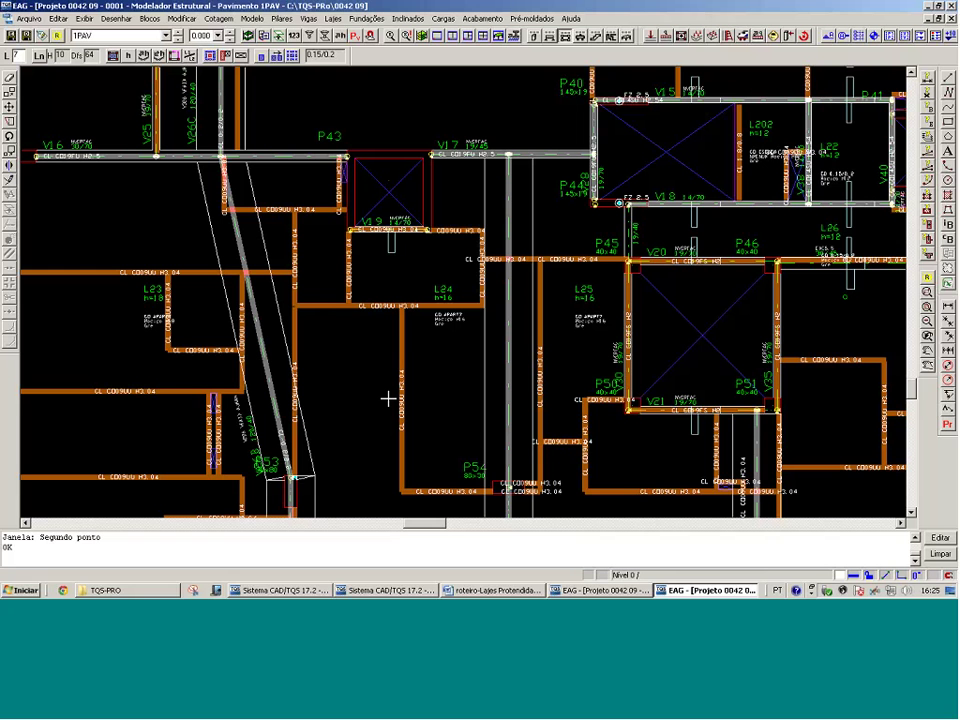
# Return to the prestressed slab editor, show the bending moments and examine the inclined RPU's upper bend
pyautogui.click(575, 590)
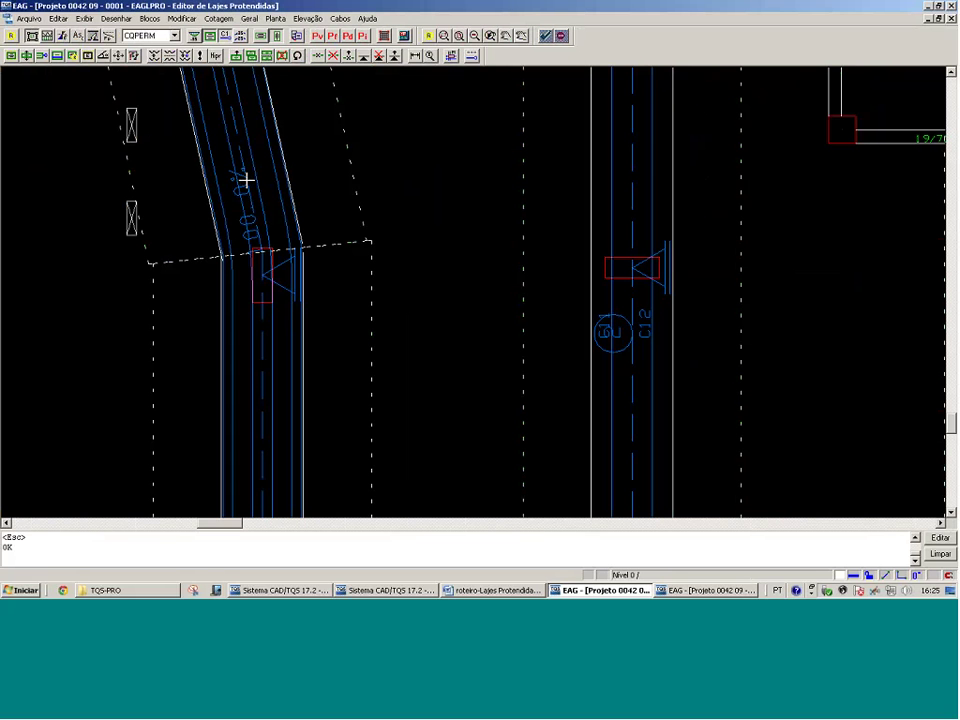
pyautogui.click(195, 36)
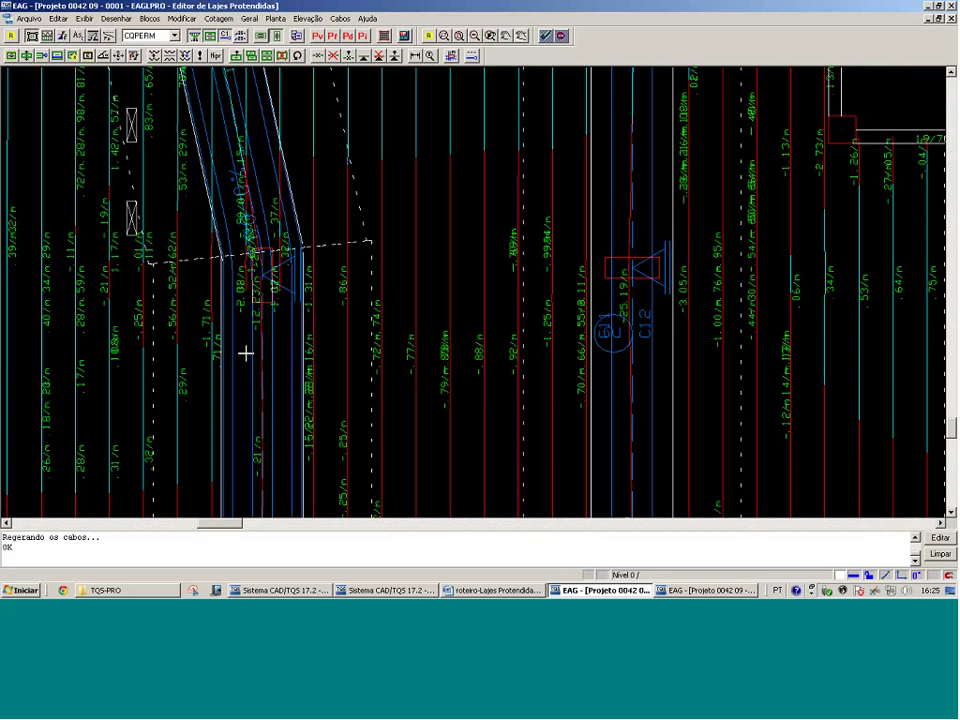
pyautogui.scroll(-2, 223, 150)
pyautogui.scroll(-1, 438, 89)
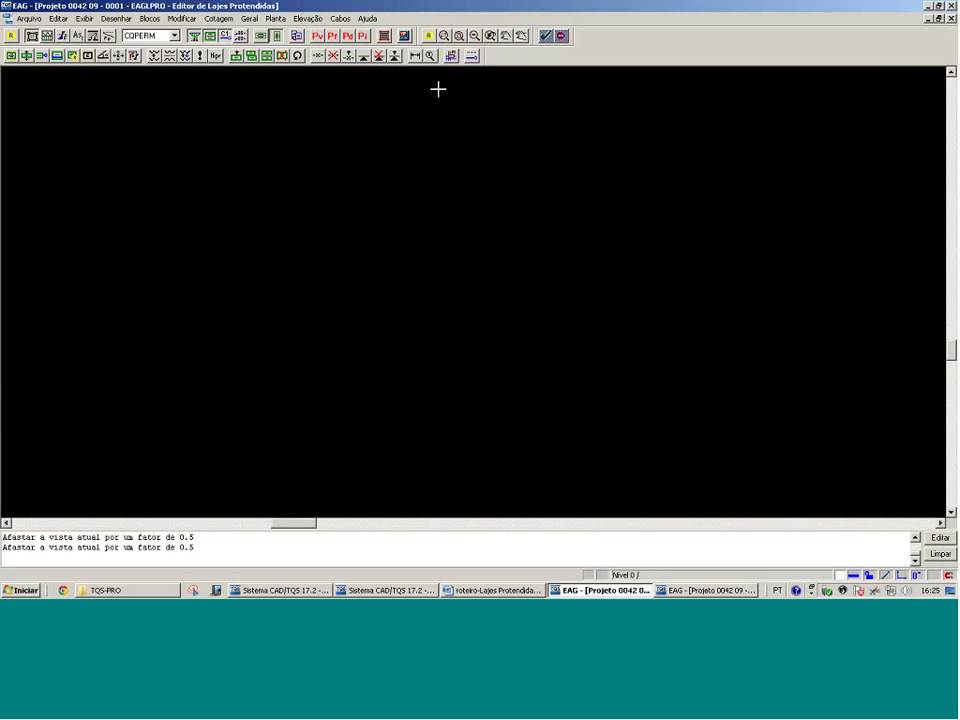
pyautogui.click(412, 104)
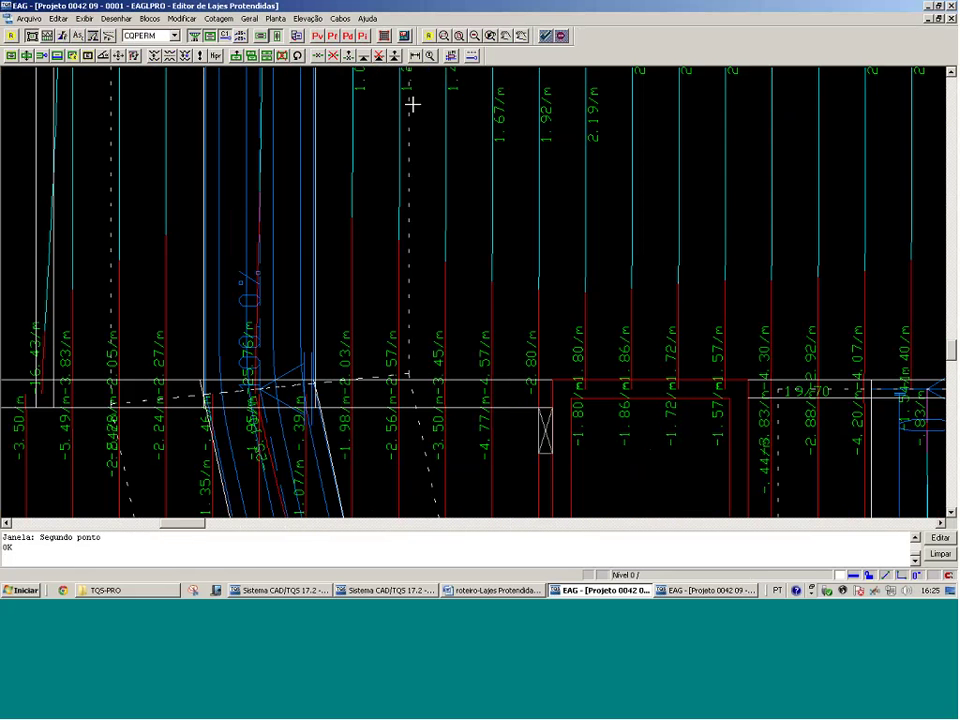
# View the whole slab plan without the bending moments, and close the prestressed slab editor and the structural modeller
pyautogui.click(268, 189)
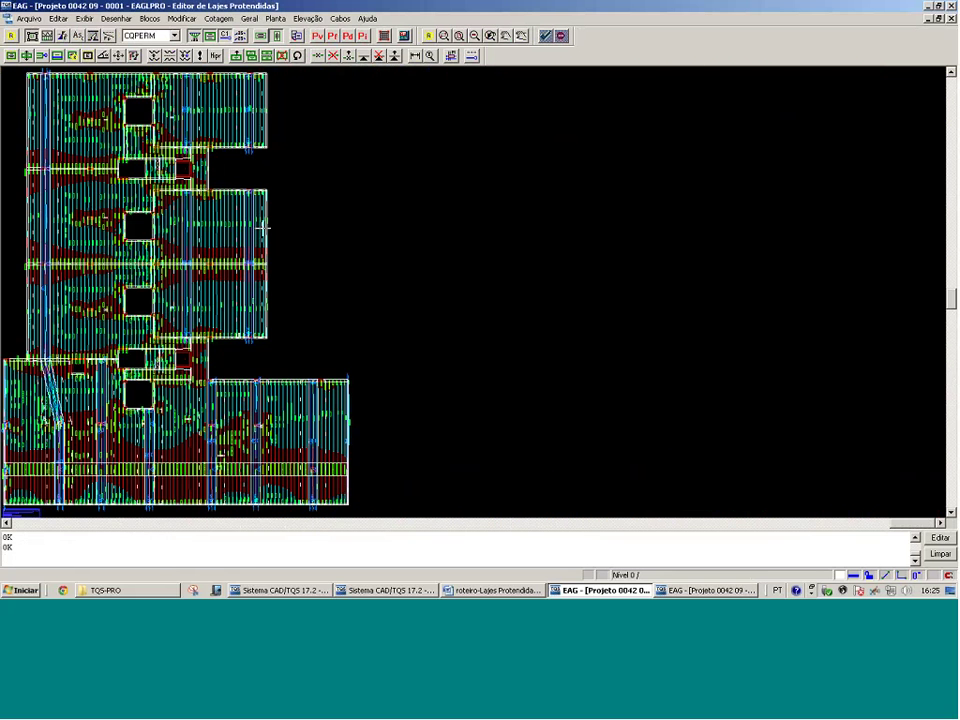
pyautogui.hotkey('shift', 'F8')
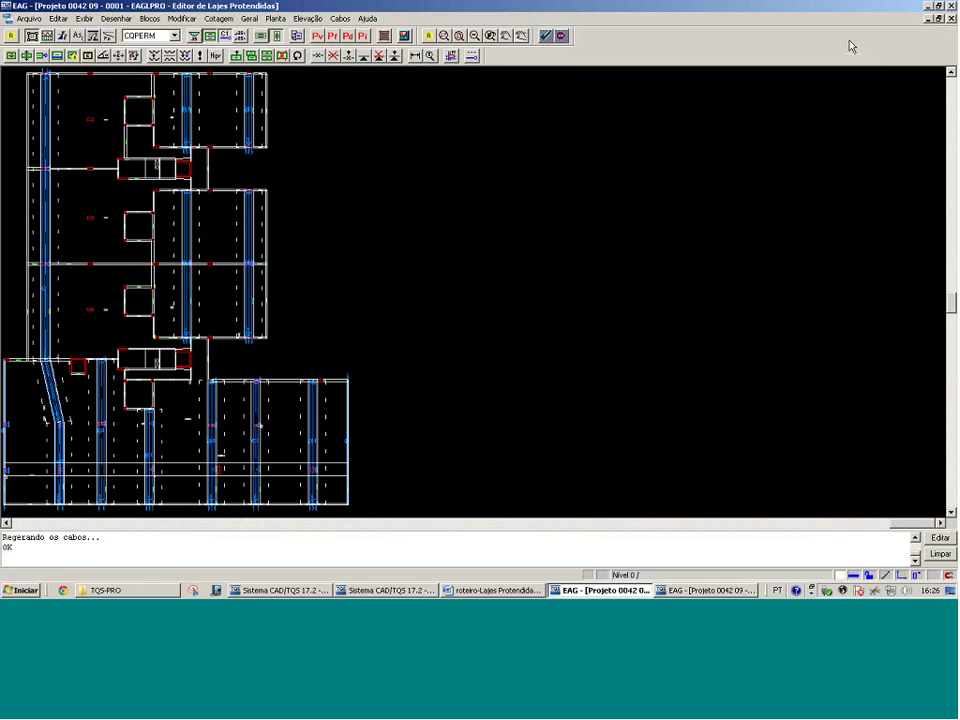
pyautogui.hotkey('alt', 'Tab')
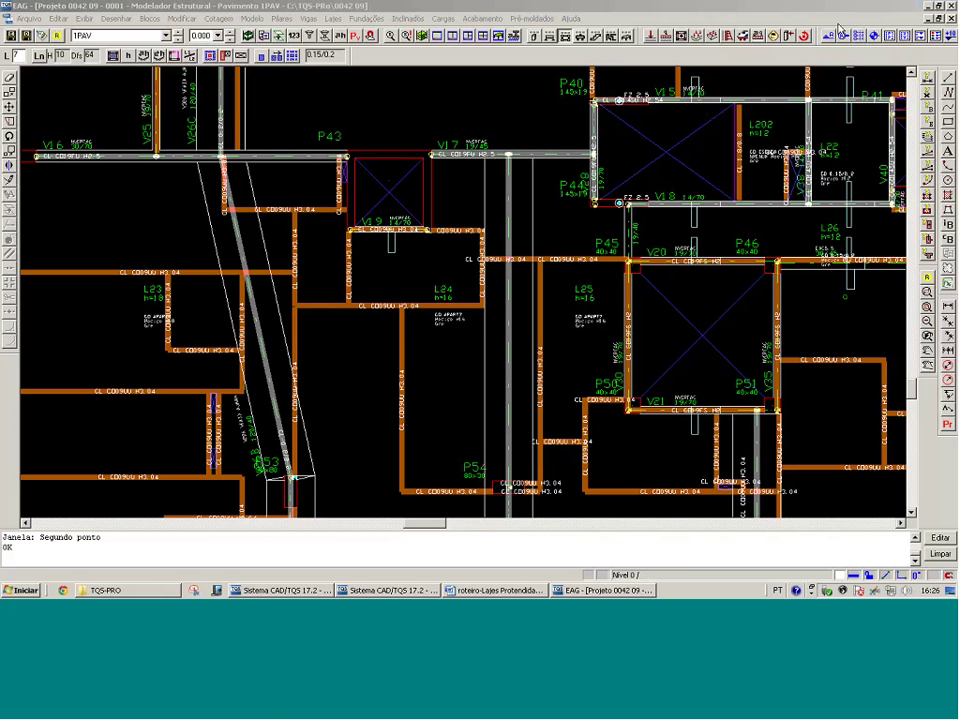
pyautogui.hotkey('alt', 'F4')
pyautogui.click(505, 338)
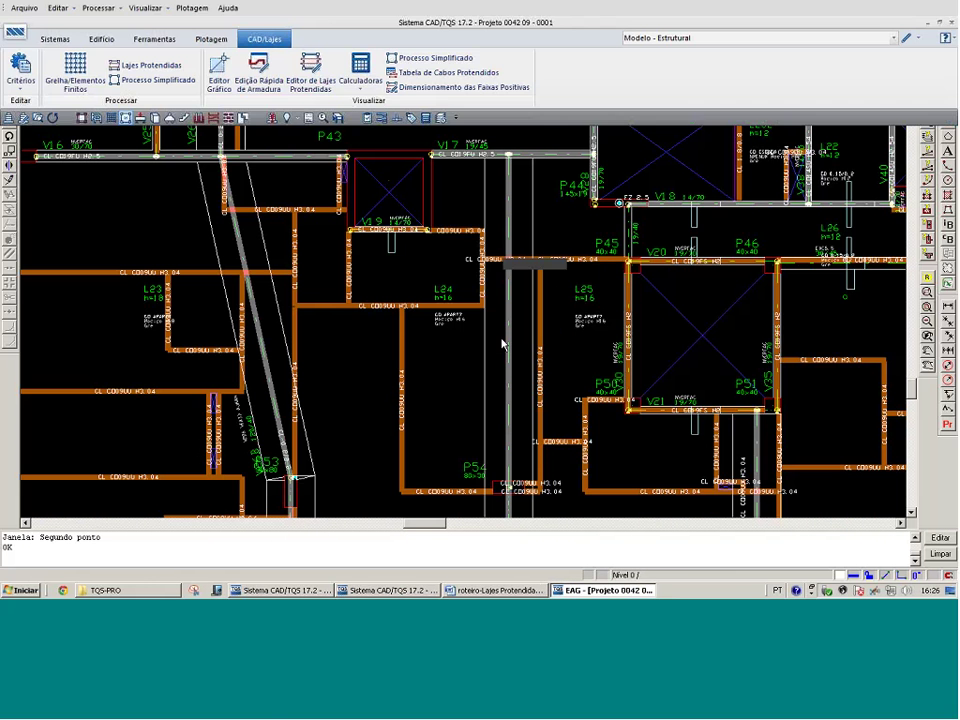
# Collapse project 0042 09 in the building tree and open floor Nivel 11220 of project 1664 - Escola Britanica
pyautogui.scroll(-3, 140, 389)
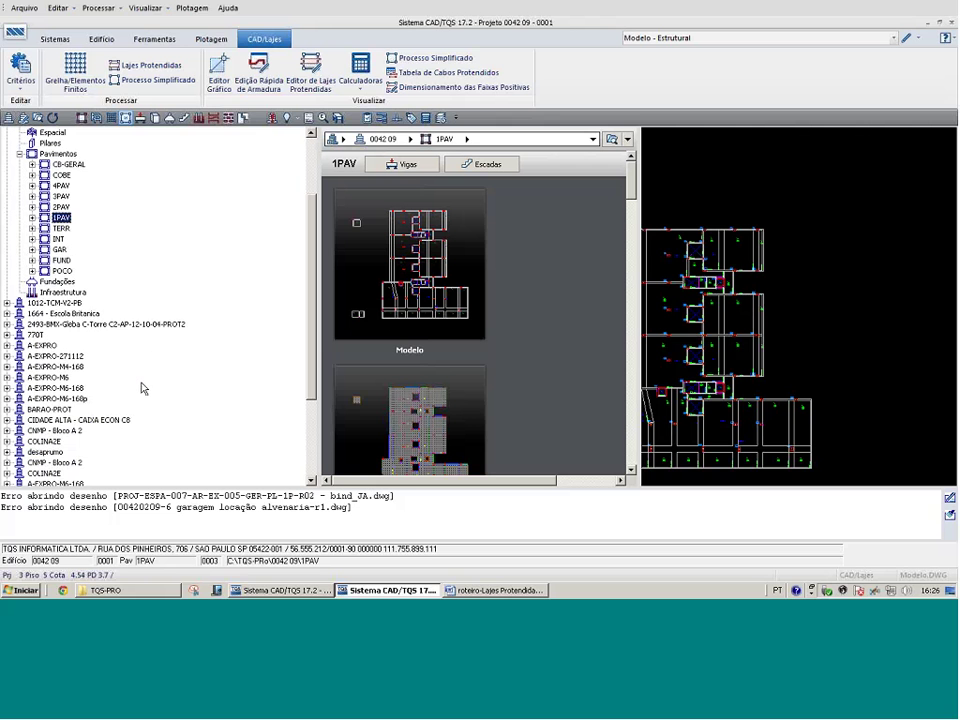
pyautogui.scroll(-3, 143, 388)
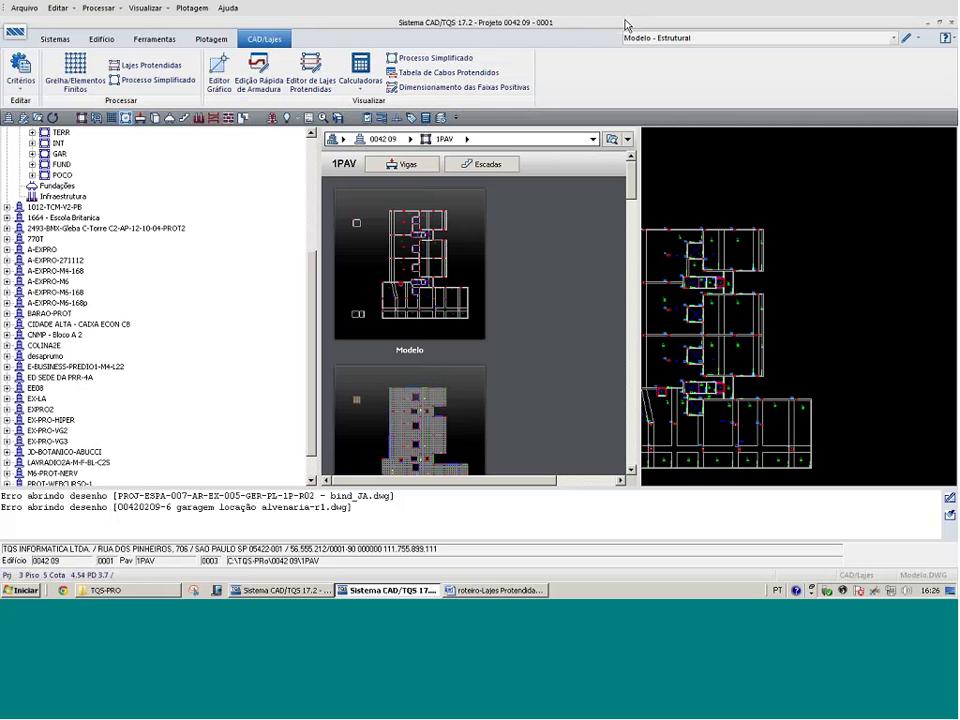
pyautogui.click(835, 222)
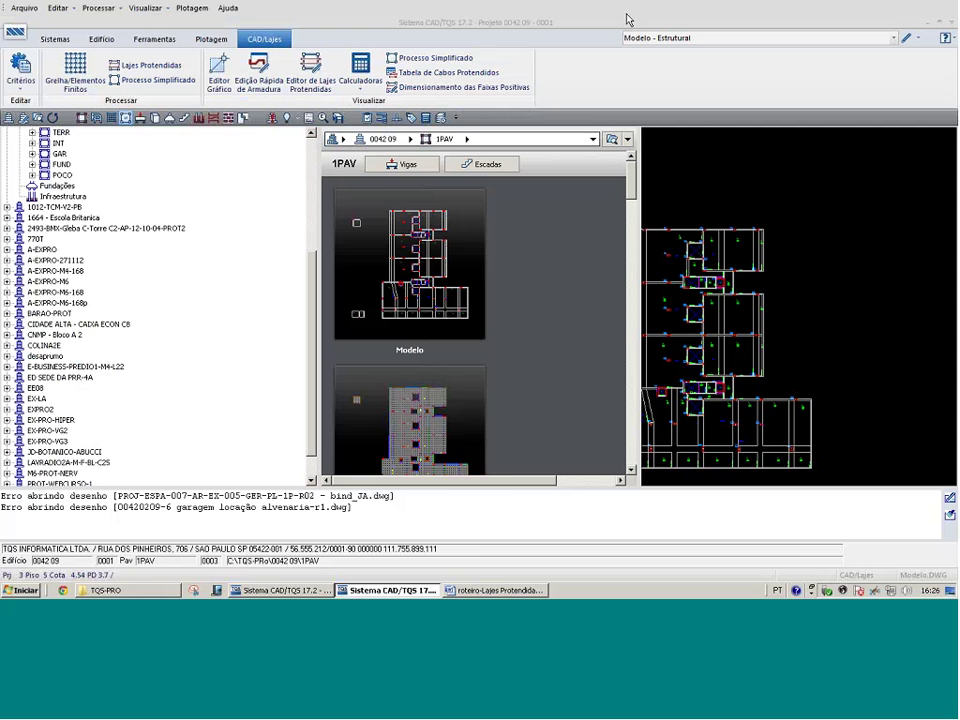
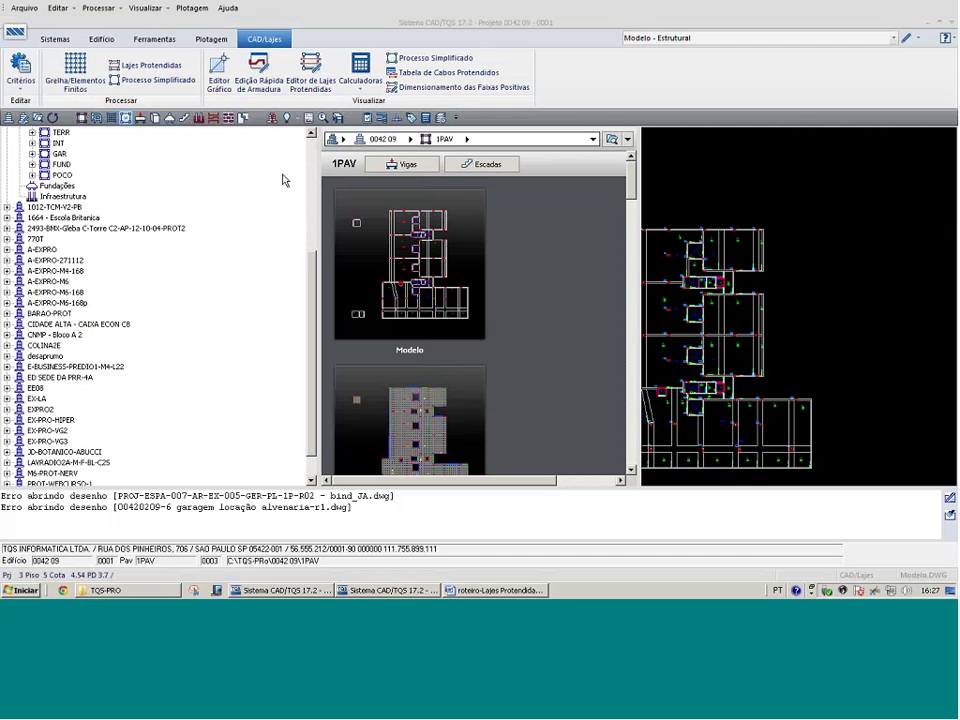
pyautogui.scroll(5, 144, 167)
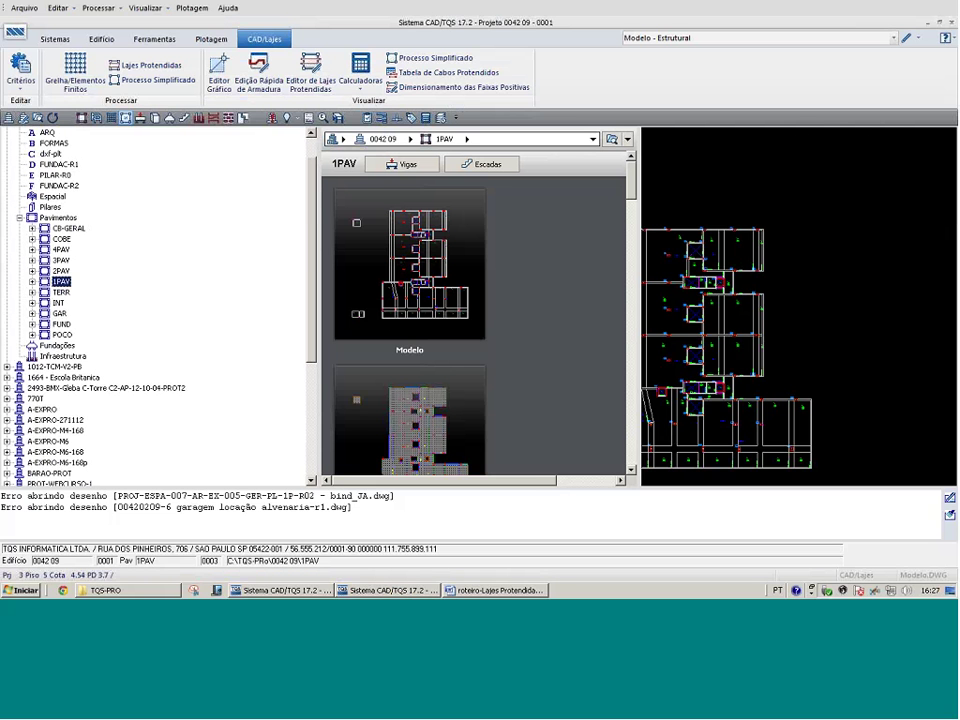
pyautogui.scroll(1, 164, 225)
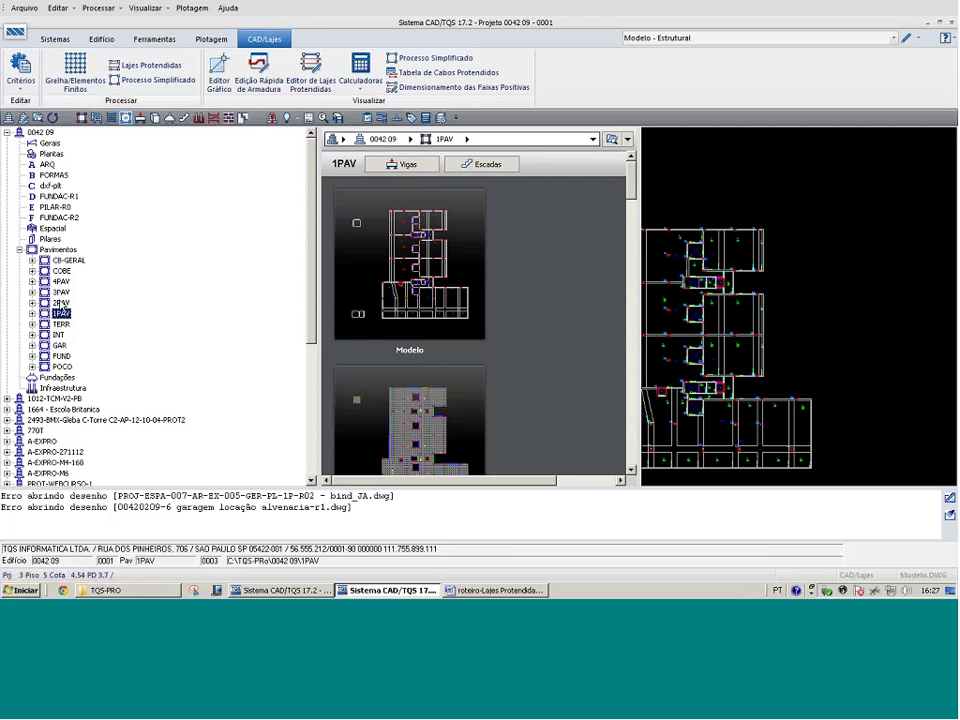
pyautogui.click(7, 132)
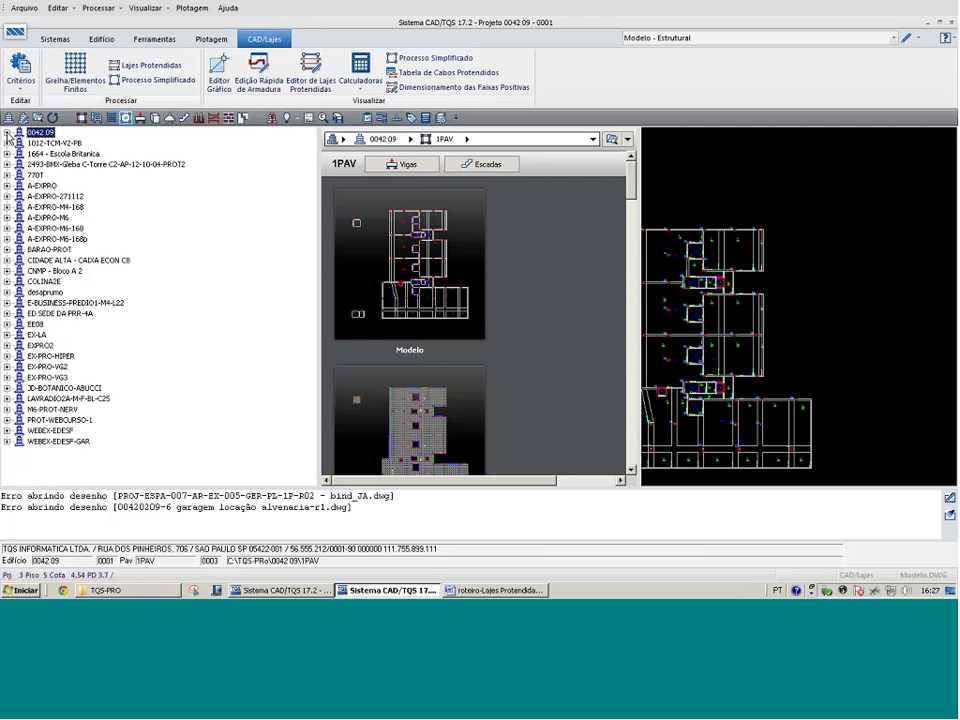
pyautogui.click(62, 154)
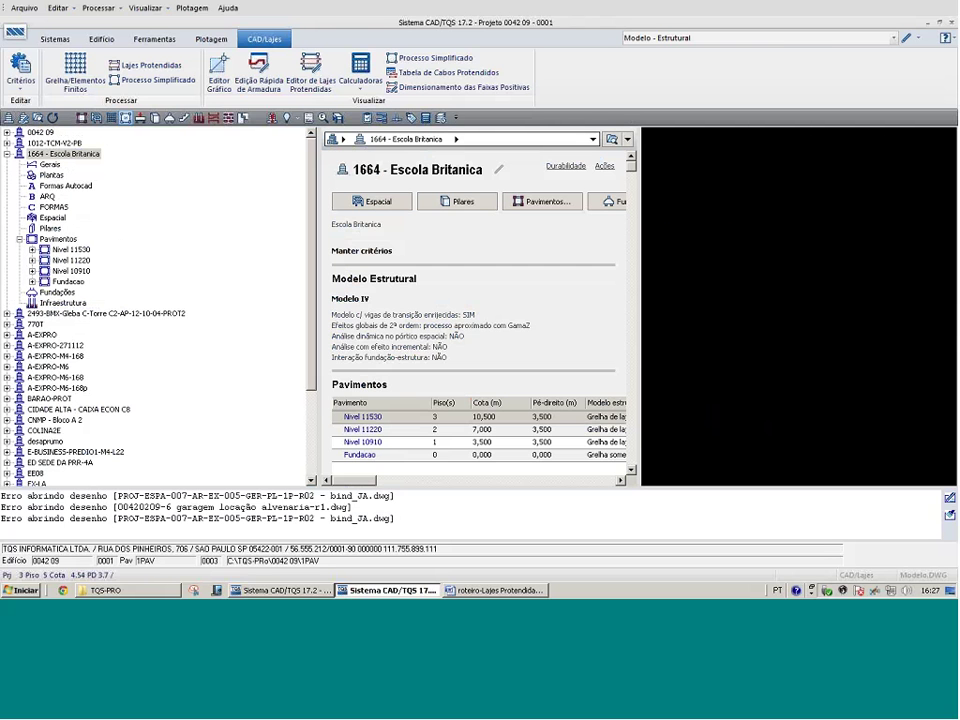
pyautogui.click(363, 429)
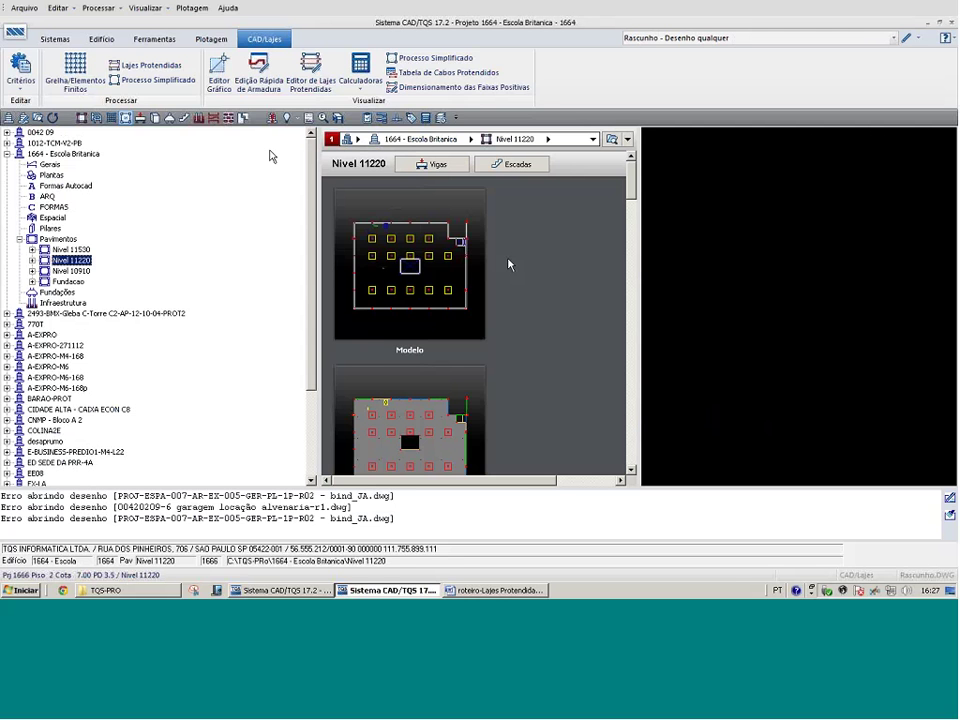
# Switch to the Grelha-TQS system, select floor Nivel 10910 and open its model in the grid viewer
pyautogui.click(262, 68)
pyautogui.click(96, 118)
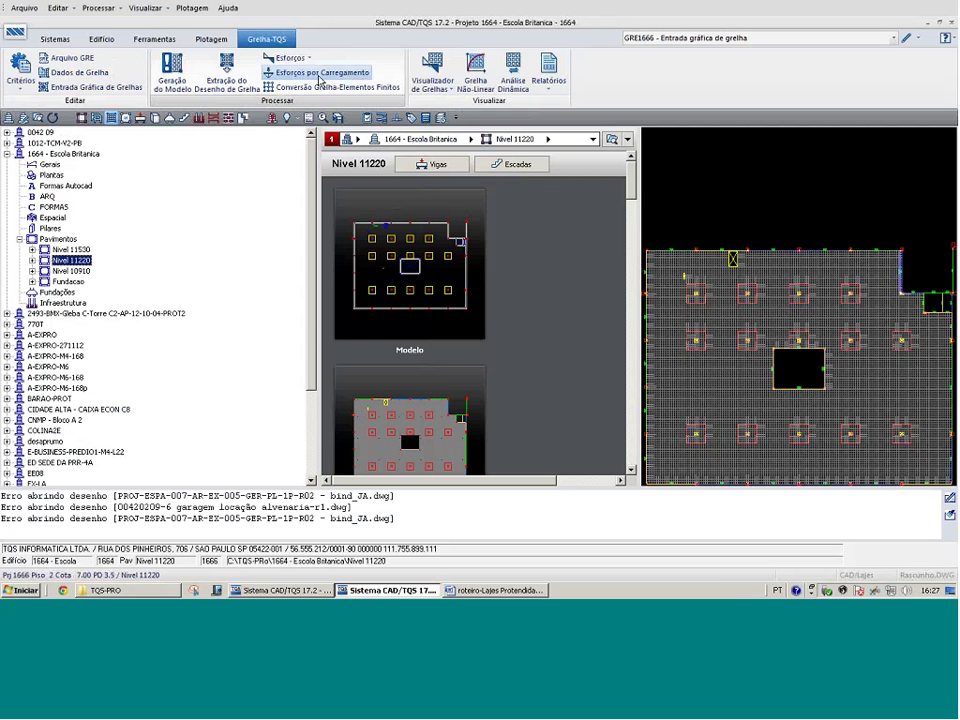
pyautogui.click(446, 84)
pyautogui.click(71, 271)
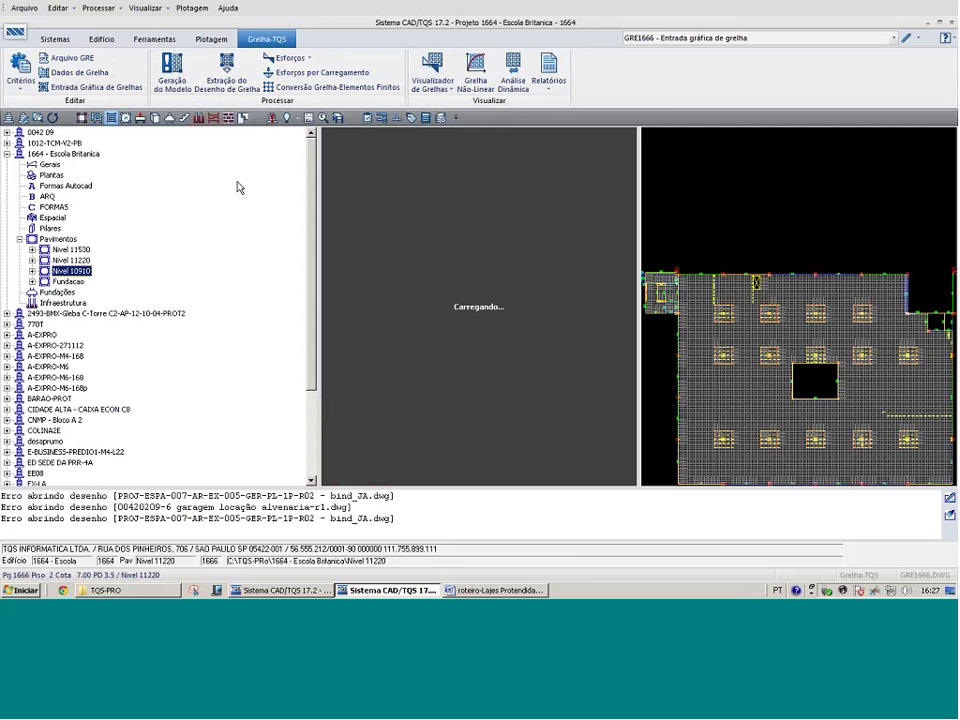
pyautogui.click(433, 80)
pyautogui.click(437, 104)
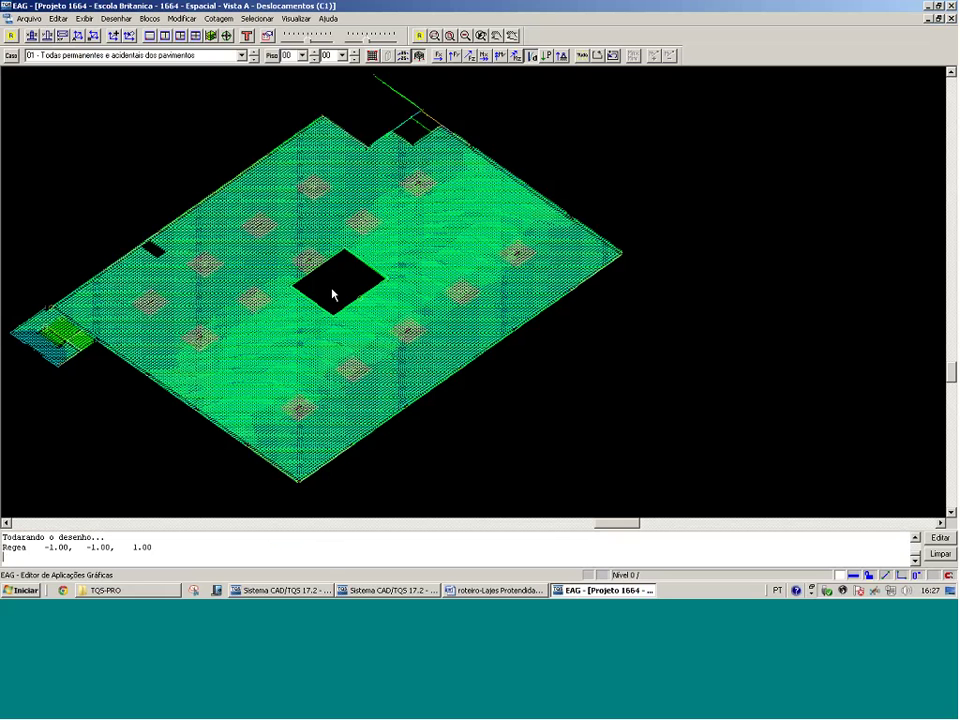
# Display the Y moments for load case 01 and examine them around an internal column's capital
pyautogui.press('F8')
pyautogui.click(328, 386)
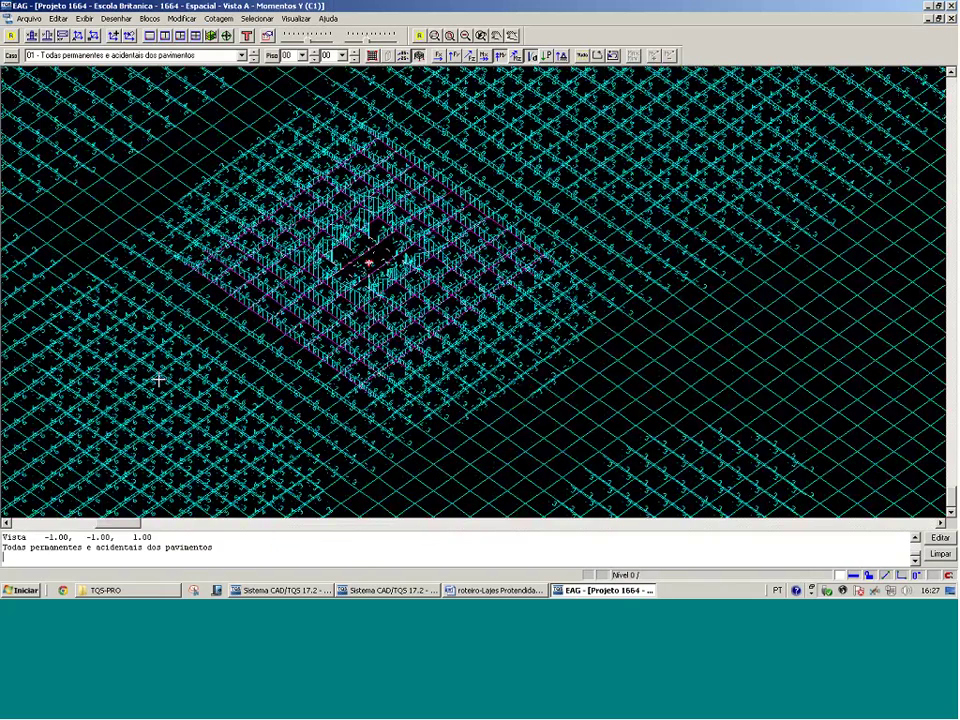
pyautogui.click(164, 386)
pyautogui.click(528, 174)
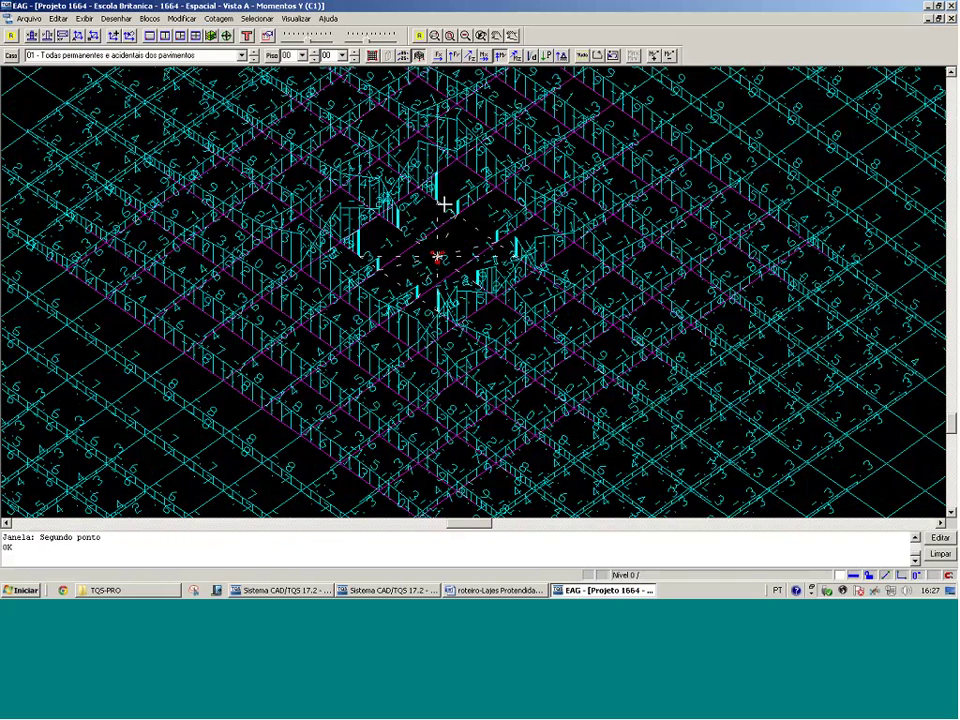
pyautogui.moveTo(444, 205)
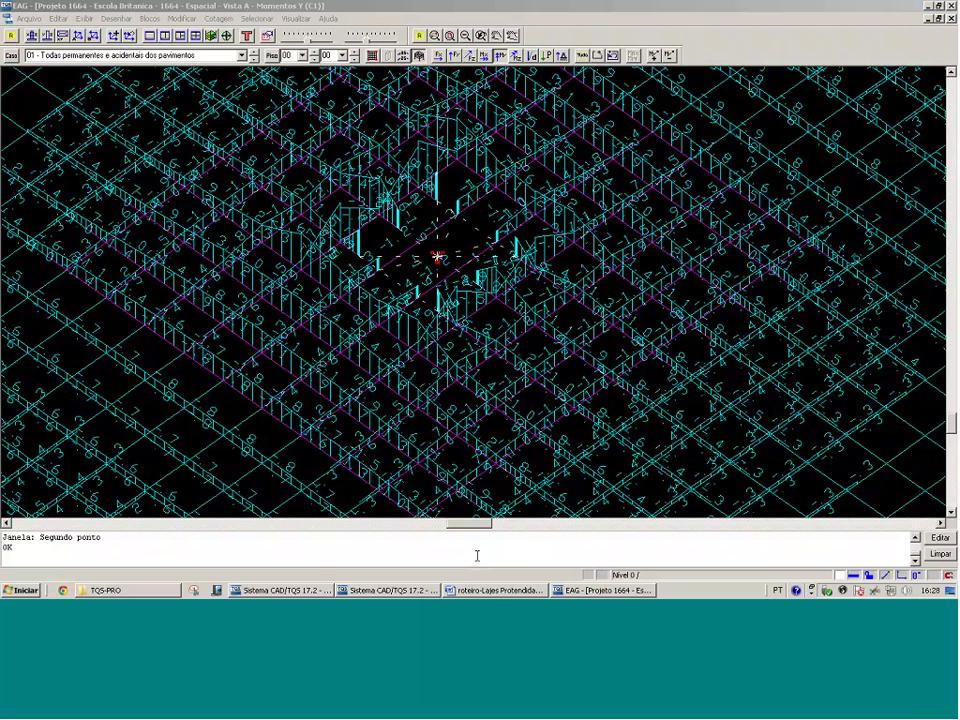
# Return to the TQS manager and open the building's Lajes Planas criteria for grid model generation
pyautogui.hotkey('alt', 'Tab')
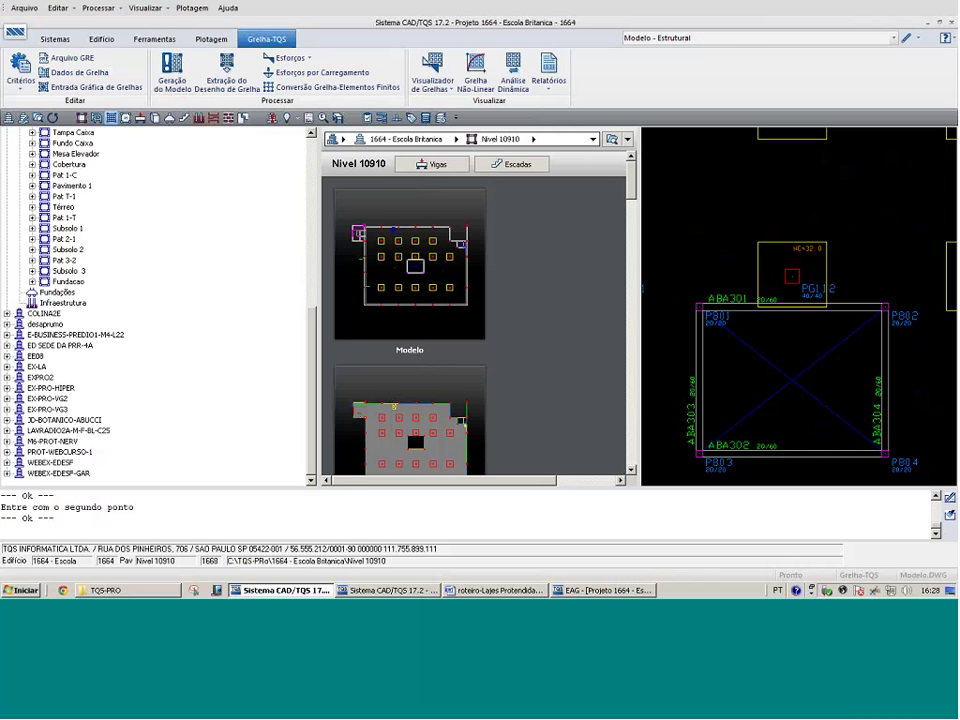
pyautogui.hotkey('alt', 'Tab')
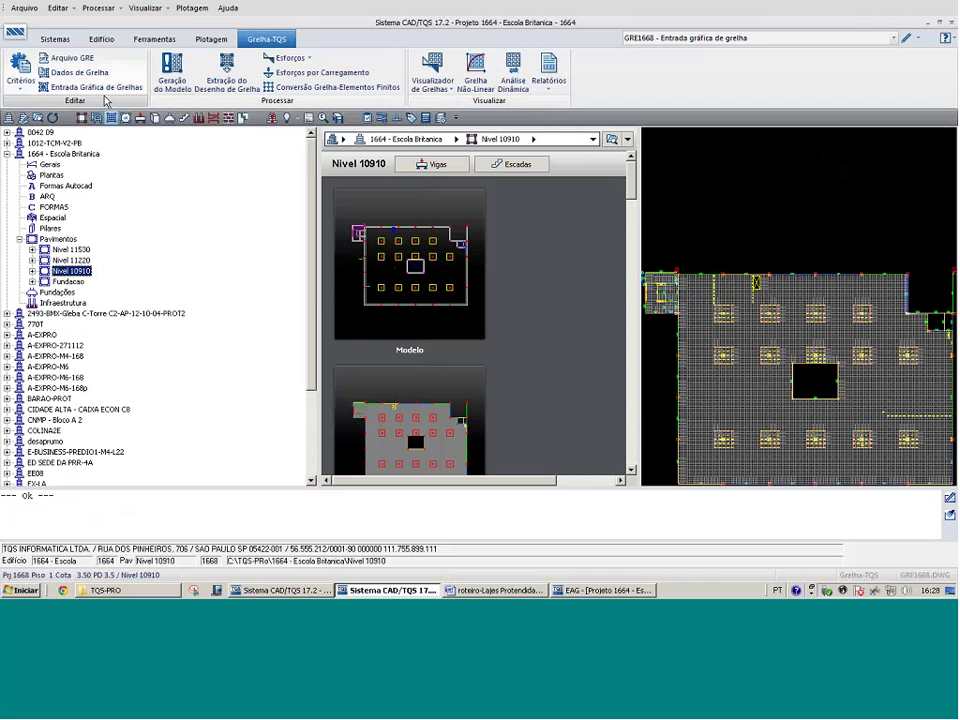
pyautogui.click(24, 78)
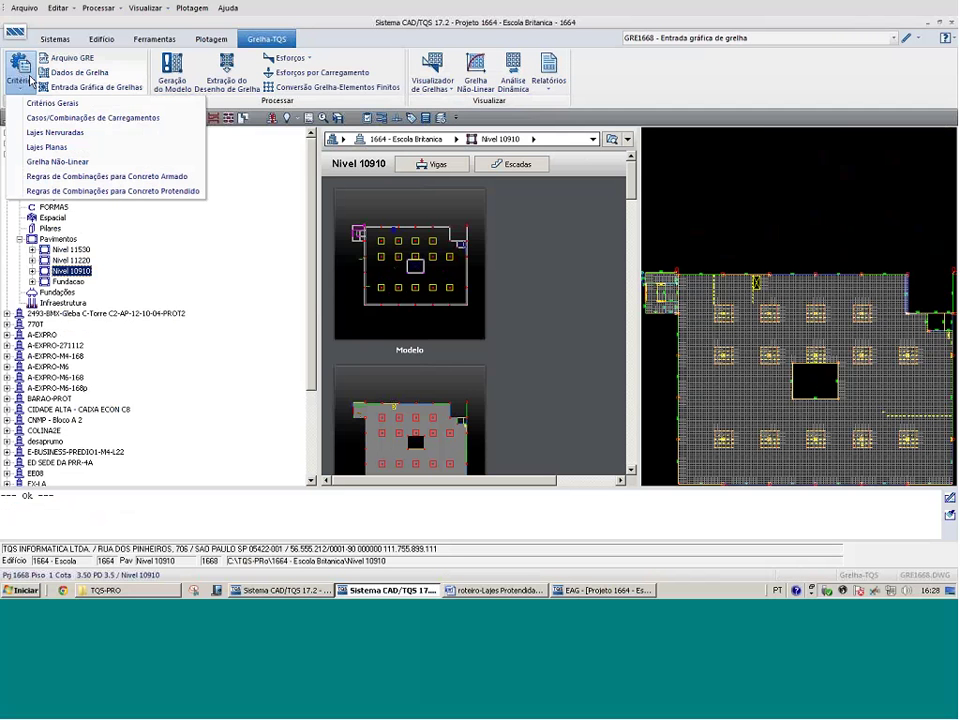
pyautogui.click(46, 147)
pyautogui.press('Return')
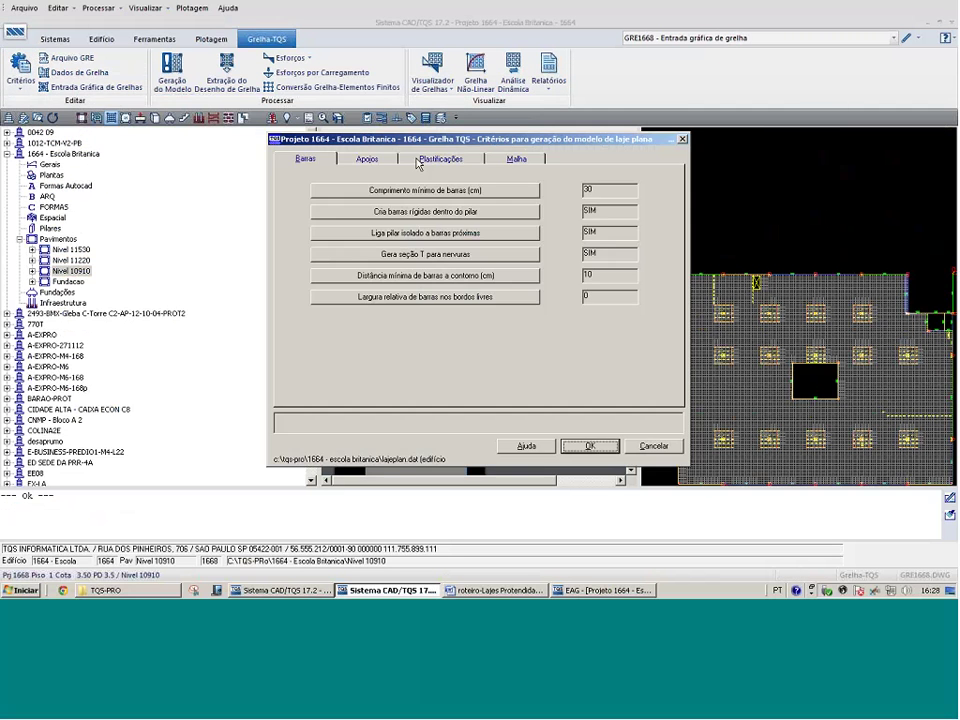
# Examine the support and plastification criteria, including the bending inertia divisors over internal columns, and leave the criteria without saving
pyautogui.click(366, 160)
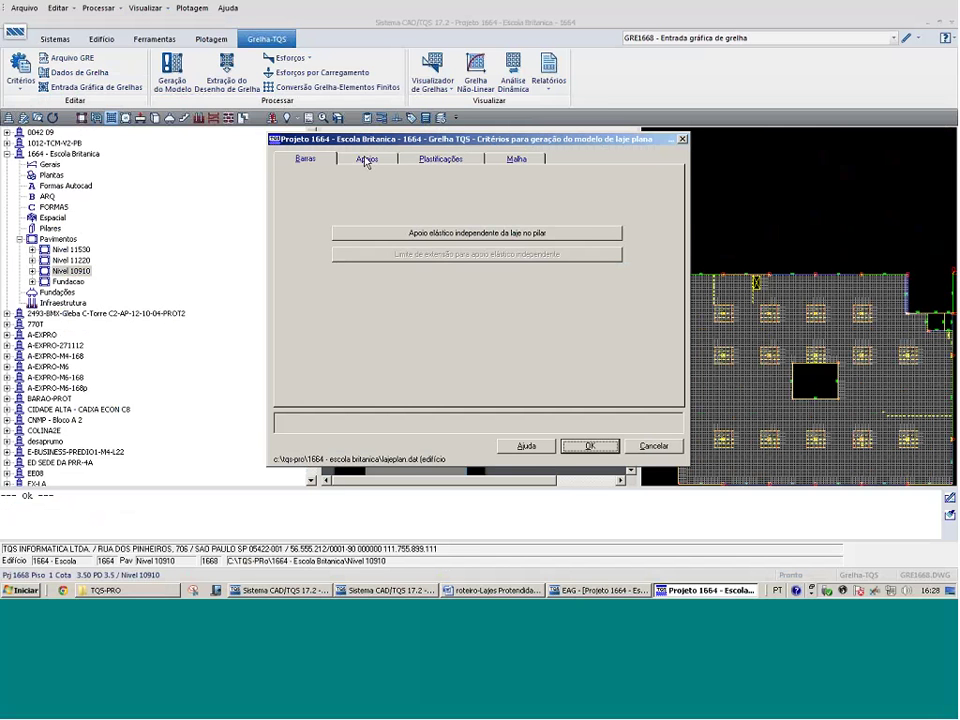
pyautogui.click(462, 160)
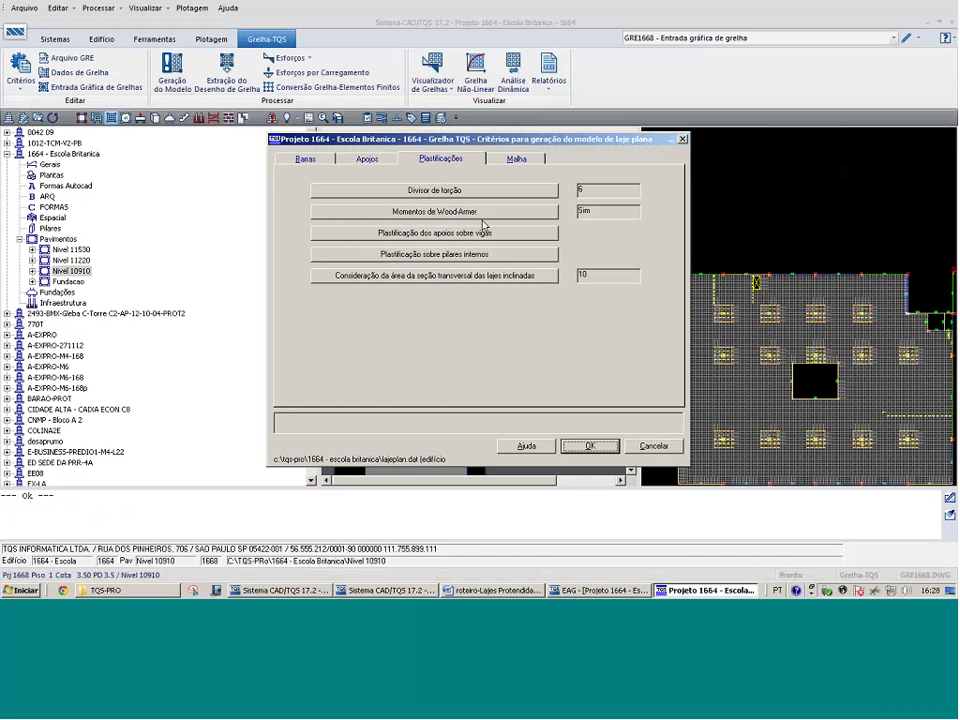
pyautogui.click(493, 260)
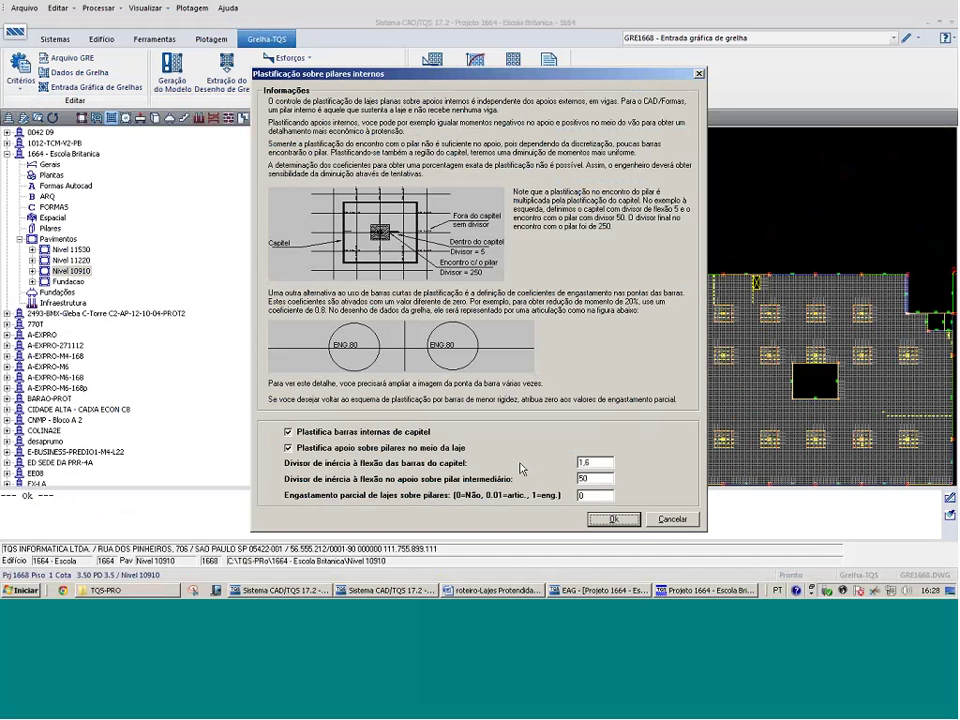
pyautogui.doubleClick(608, 464)
pyautogui.press('Tab')
pyautogui.press('Return')
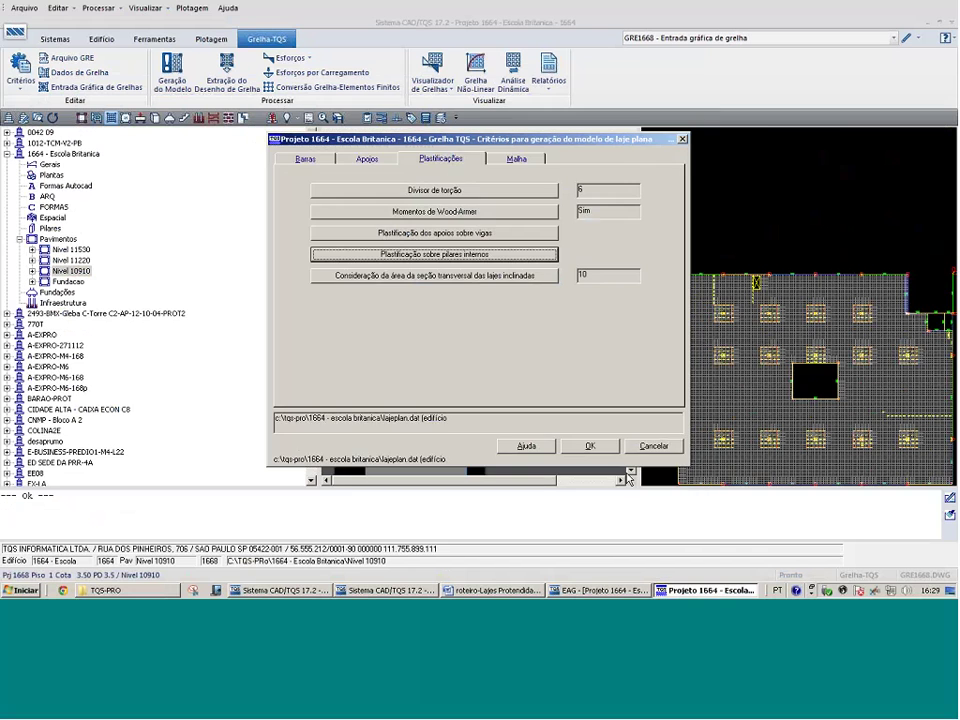
pyautogui.click(654, 446)
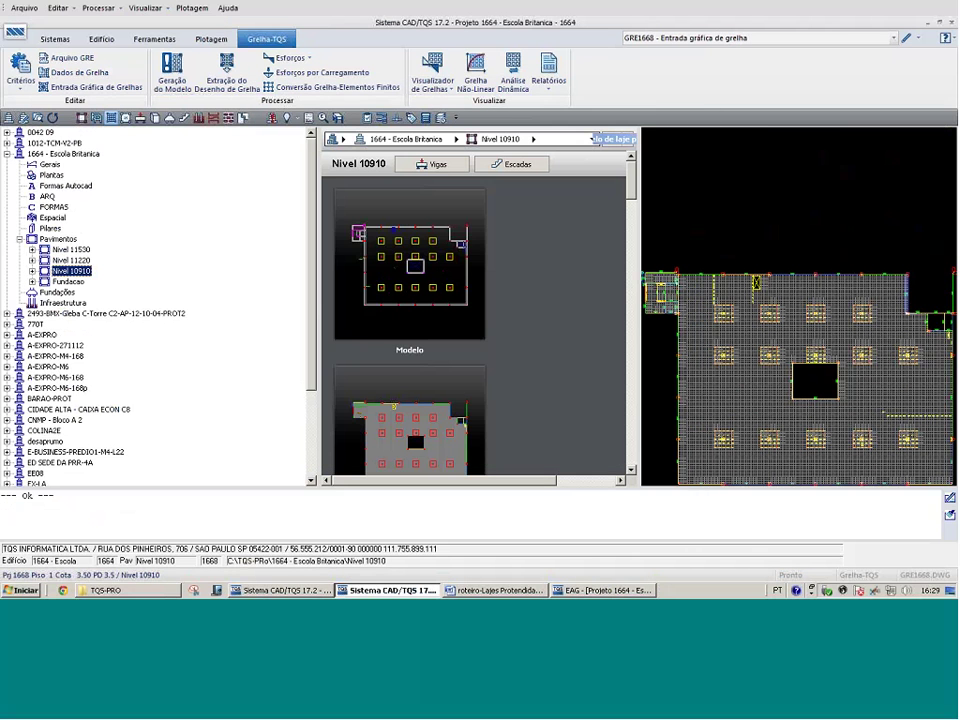
# Return to the grid viewer, display the Z forces and read the section data of a slab bar near the capital
pyautogui.click(598, 591)
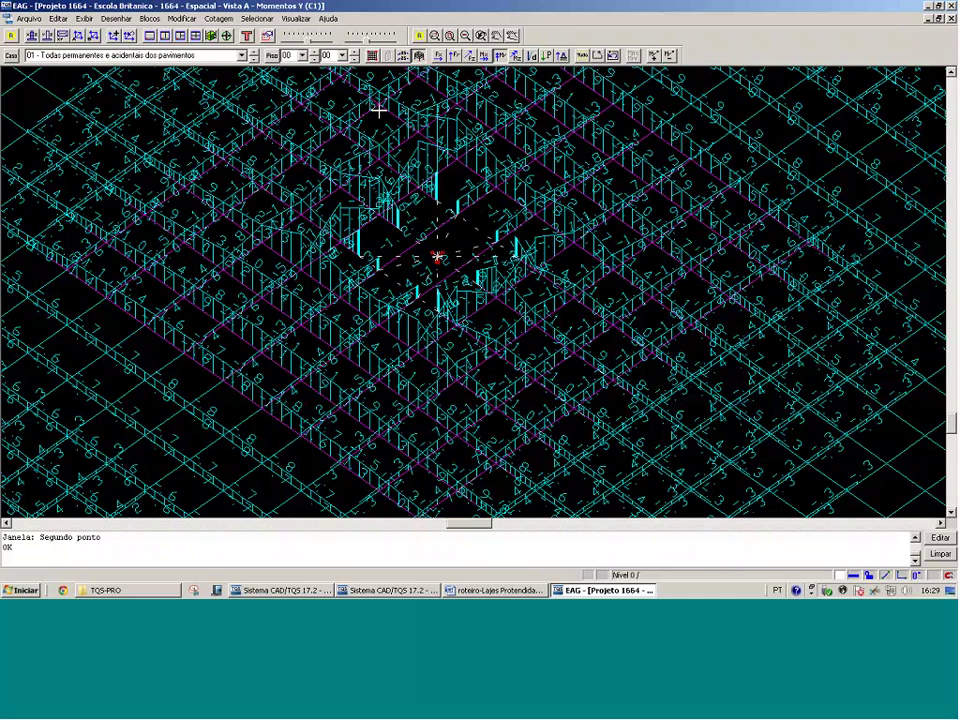
pyautogui.click(467, 56)
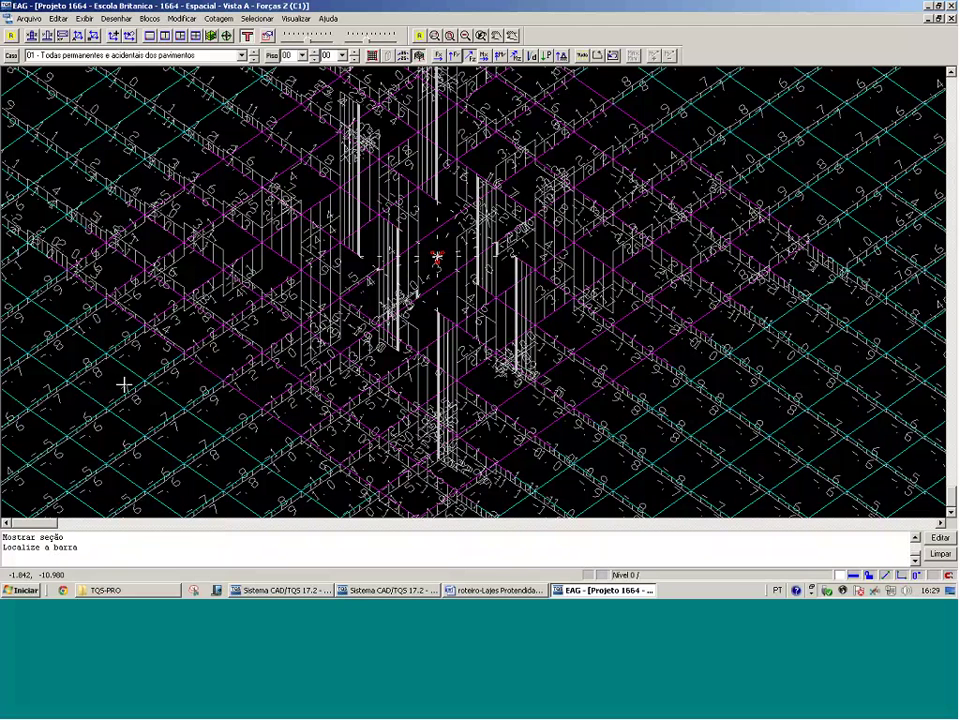
pyautogui.click(166, 365)
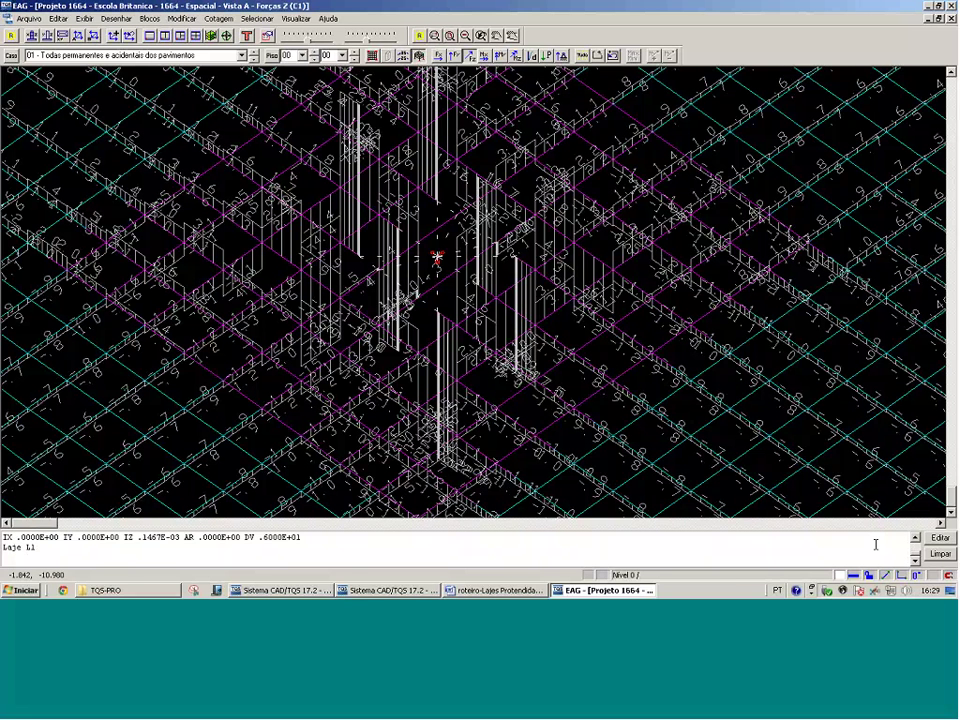
pyautogui.click(915, 539)
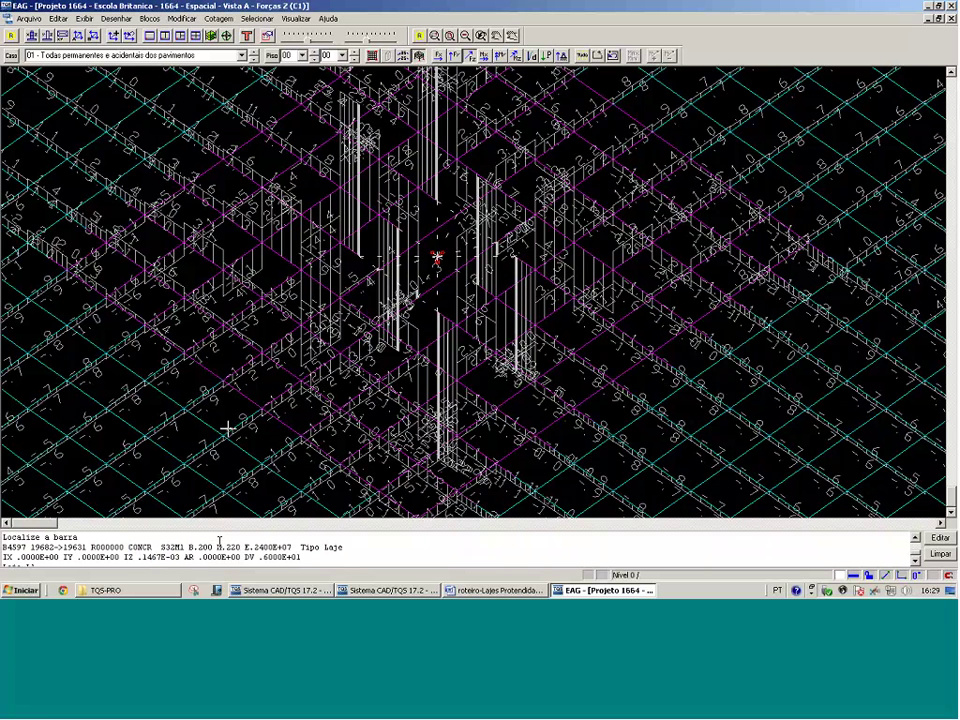
# Reduce the scale of the Z force diagrams around the column and return to the TQS manager at Nivel 10910
pyautogui.click(306, 41)
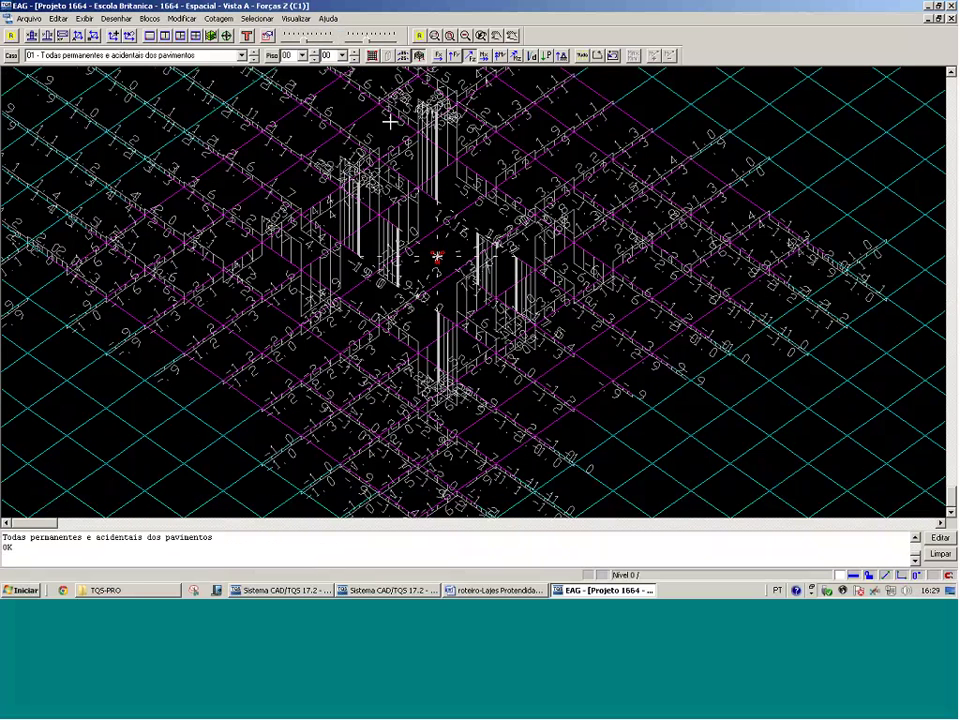
pyautogui.click(367, 41)
pyautogui.hotkey('alt', 'Tab')
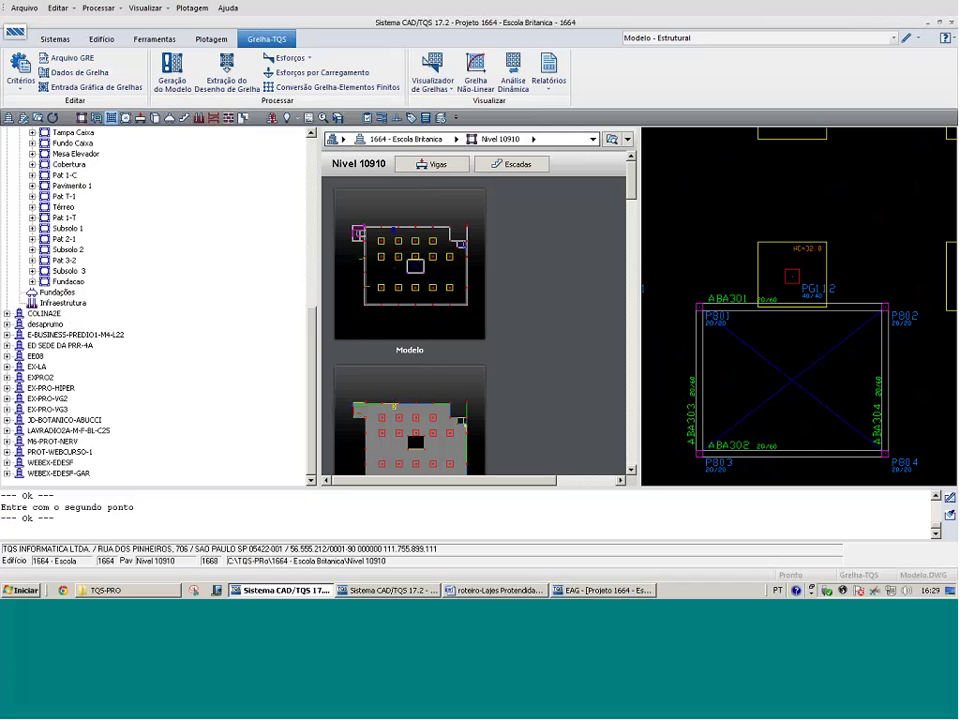
pyautogui.click(391, 591)
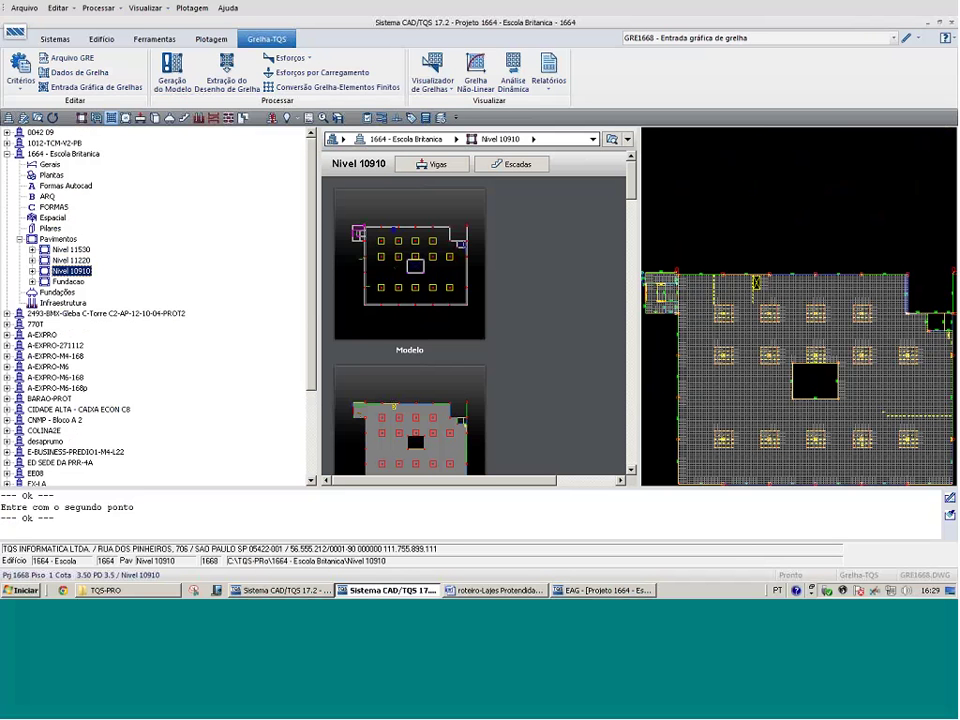
# Switch to the CAD/Lajes system, open the quick reinforcement editor for Nivel 10910 and display the shear reinforcement
pyautogui.click(124, 118)
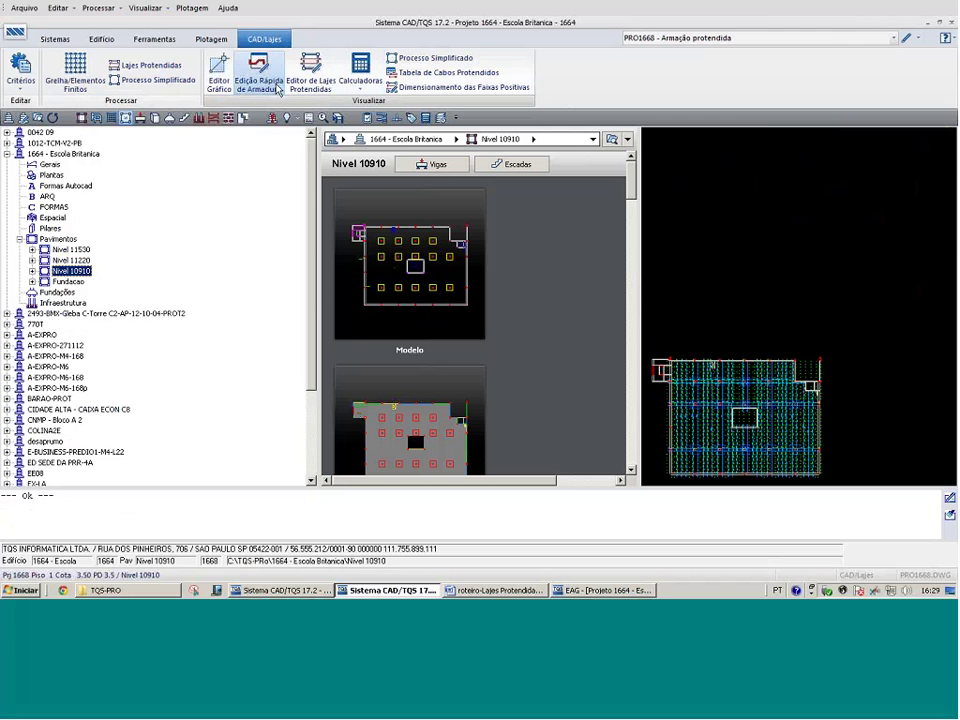
pyautogui.click(278, 88)
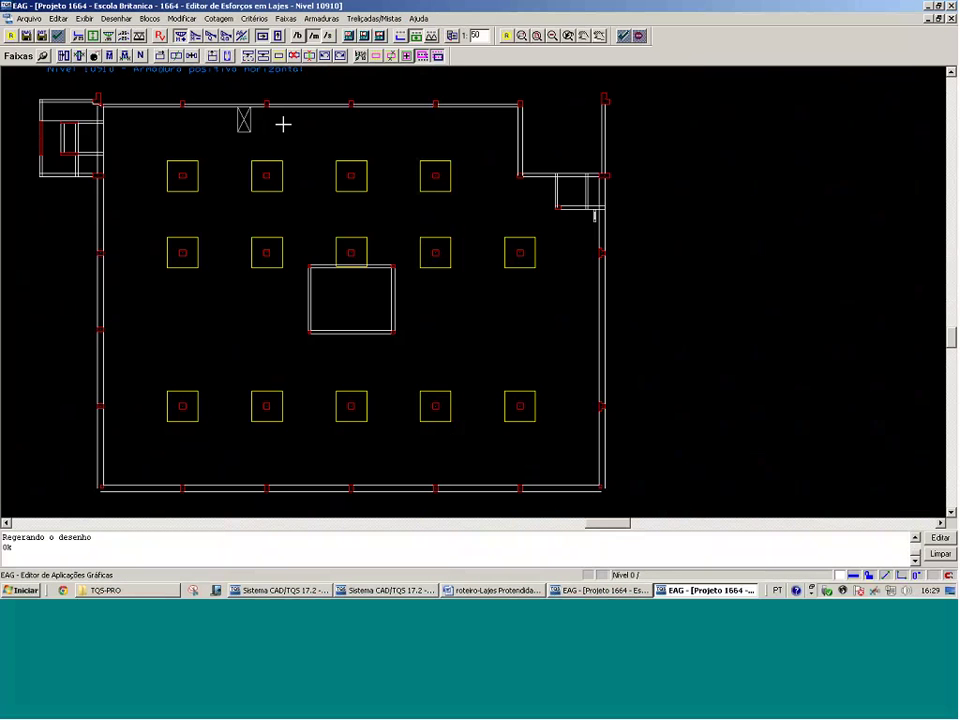
pyautogui.click(96, 37)
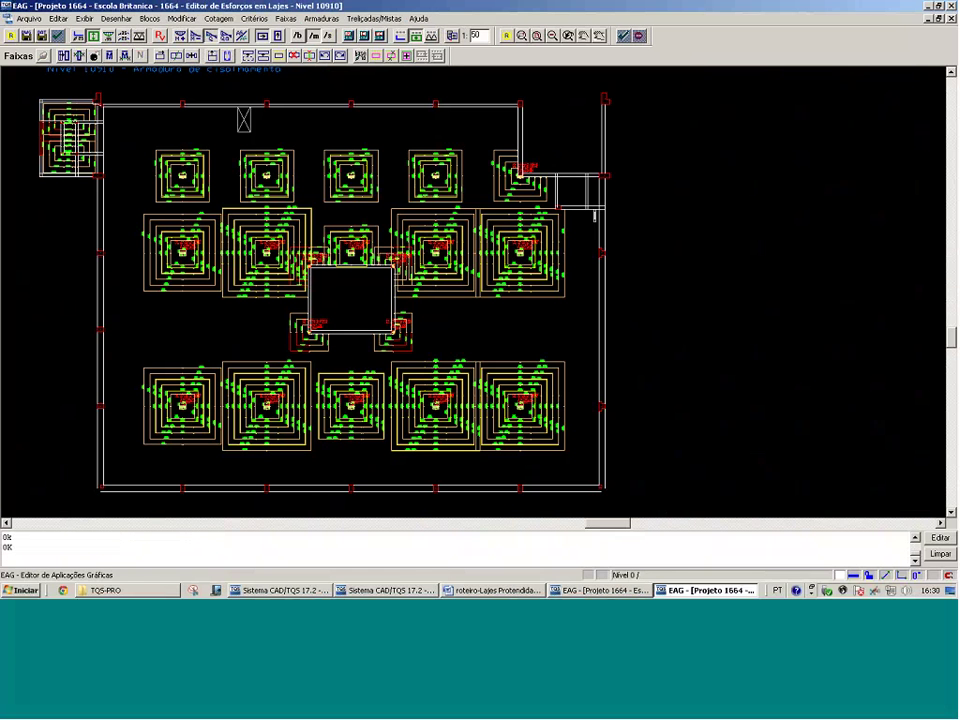
# Examine the punching perimeters around the columns, with their shear stresses and progressive-collapse reinforcement notes, and close the reinforcement editor
pyautogui.press('F8')
pyautogui.click(261, 199)
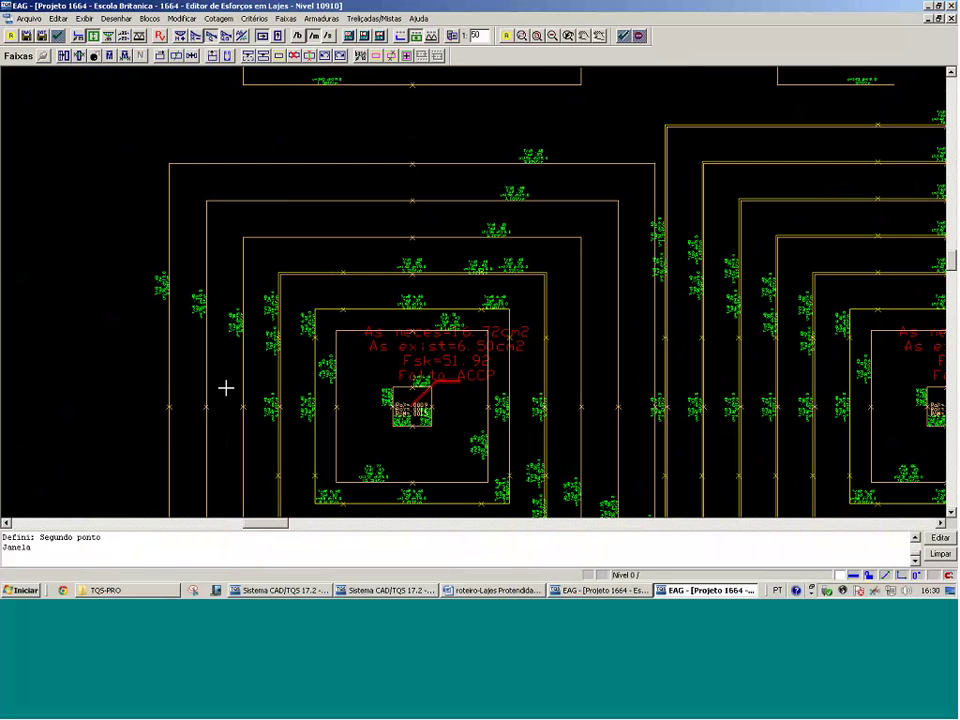
pyautogui.click(225, 388)
pyautogui.click(519, 233)
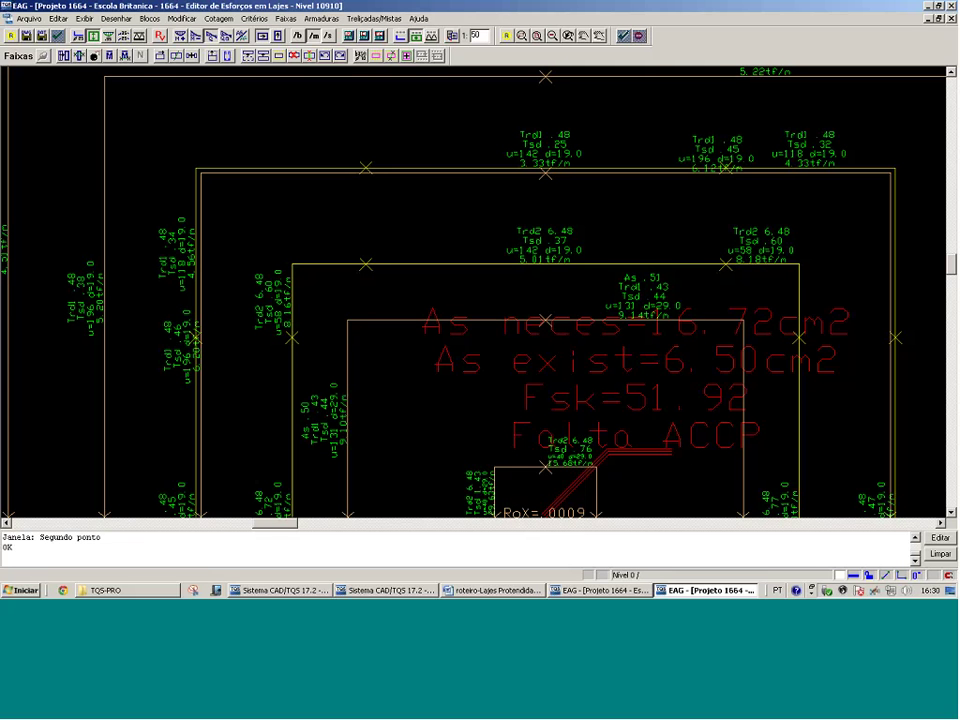
pyautogui.scroll(-1, 553, 178)
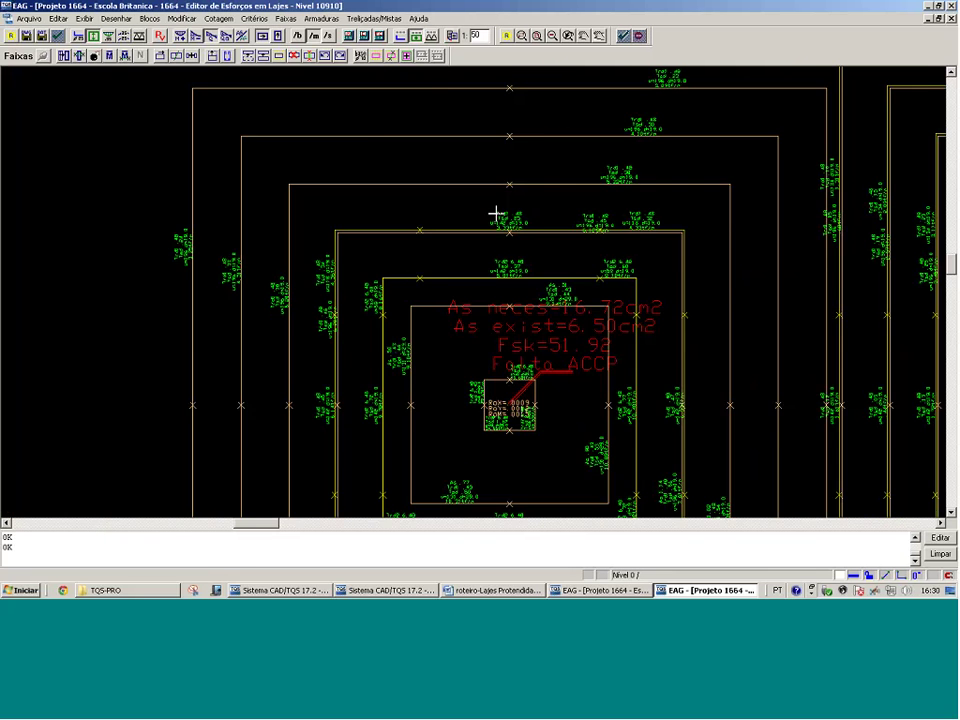
pyautogui.scroll(-1, 497, 212)
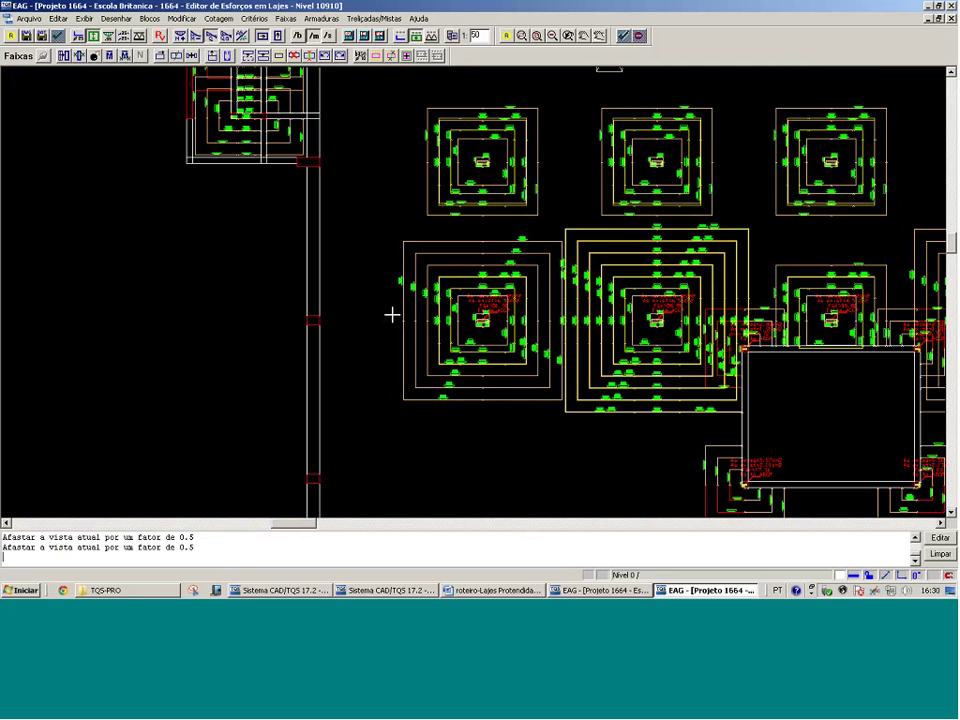
pyautogui.moveTo(392, 315); pyautogui.dragTo(560, 215)
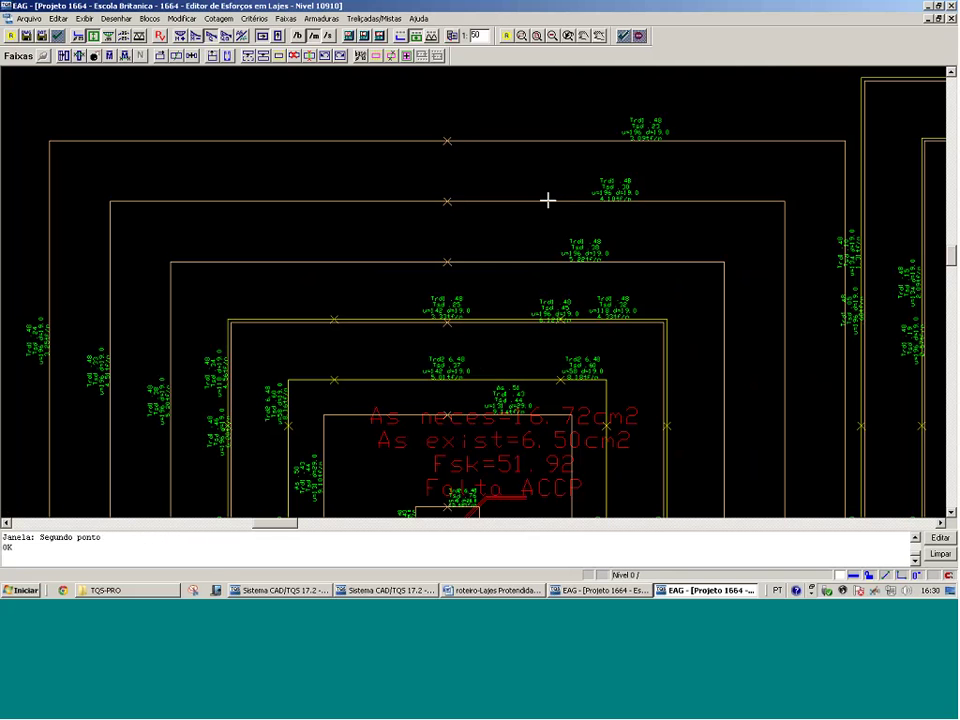
pyautogui.press('pagedown')
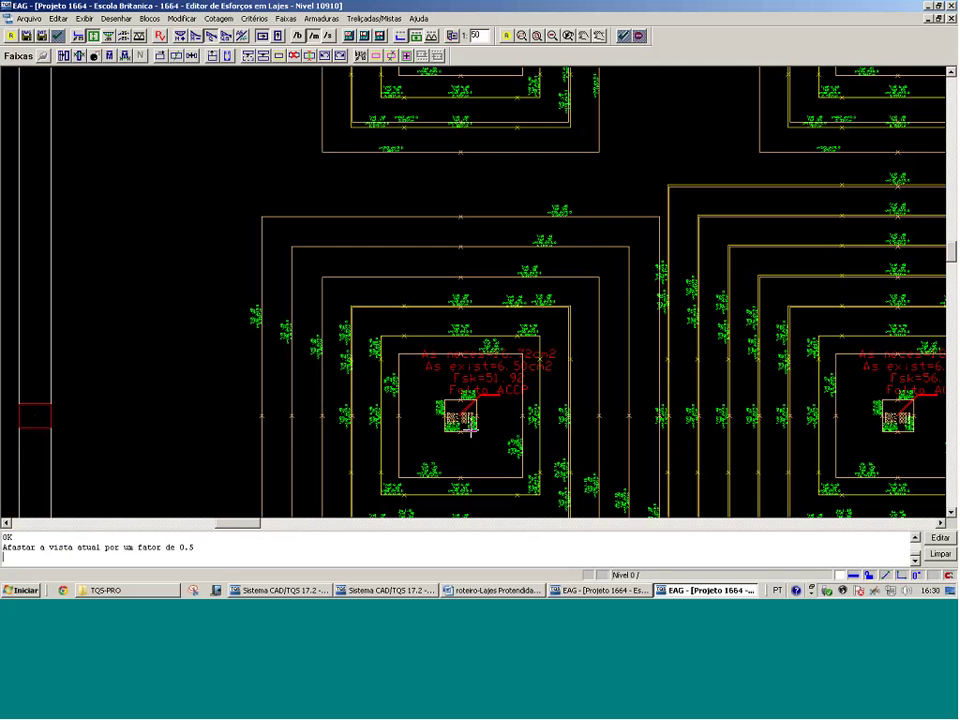
pyautogui.click(553, 318)
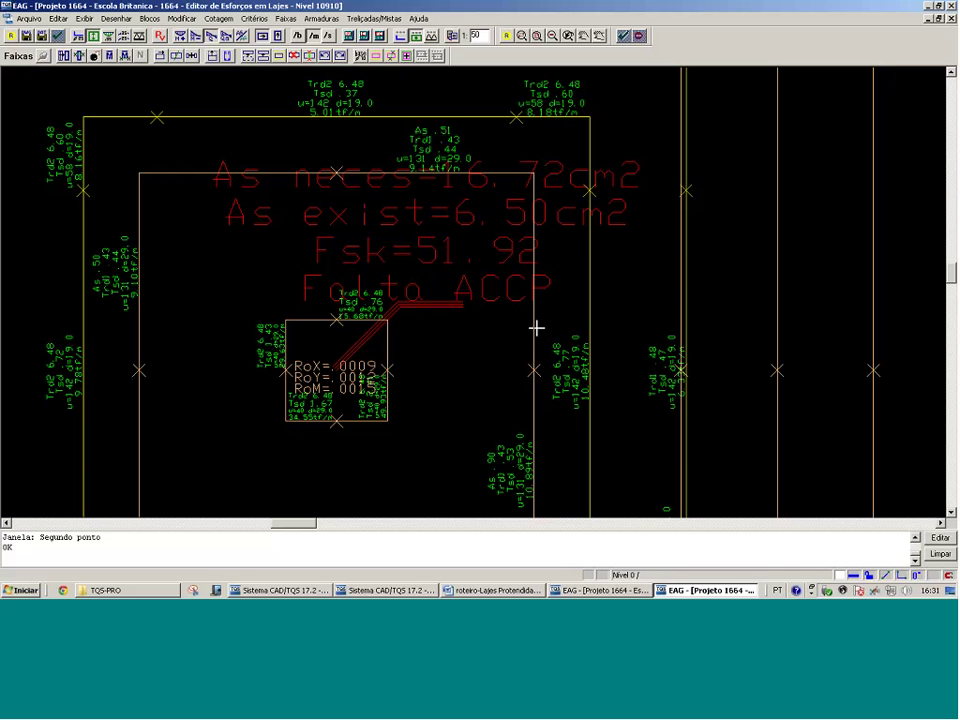
pyautogui.press('Return')
pyautogui.click(569, 273)
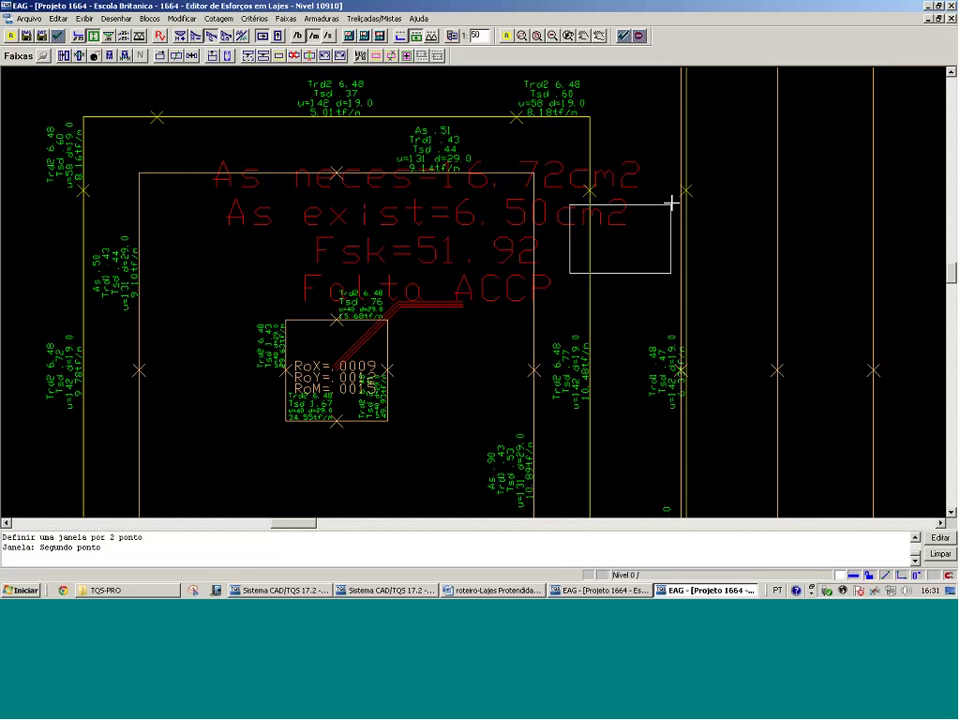
pyautogui.click(663, 203)
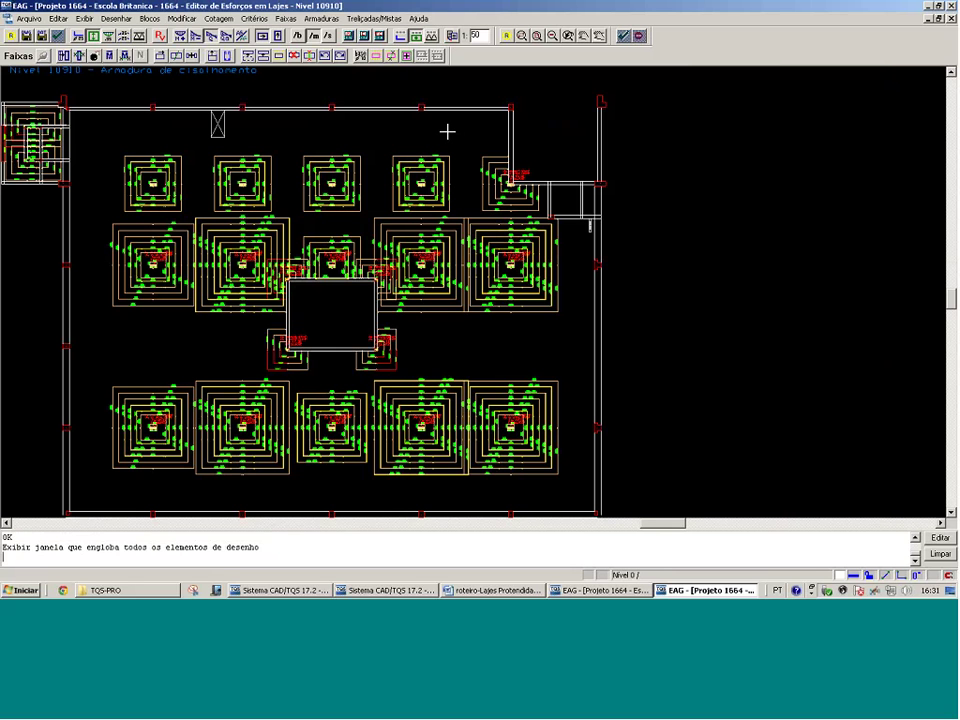
pyautogui.click(952, 6)
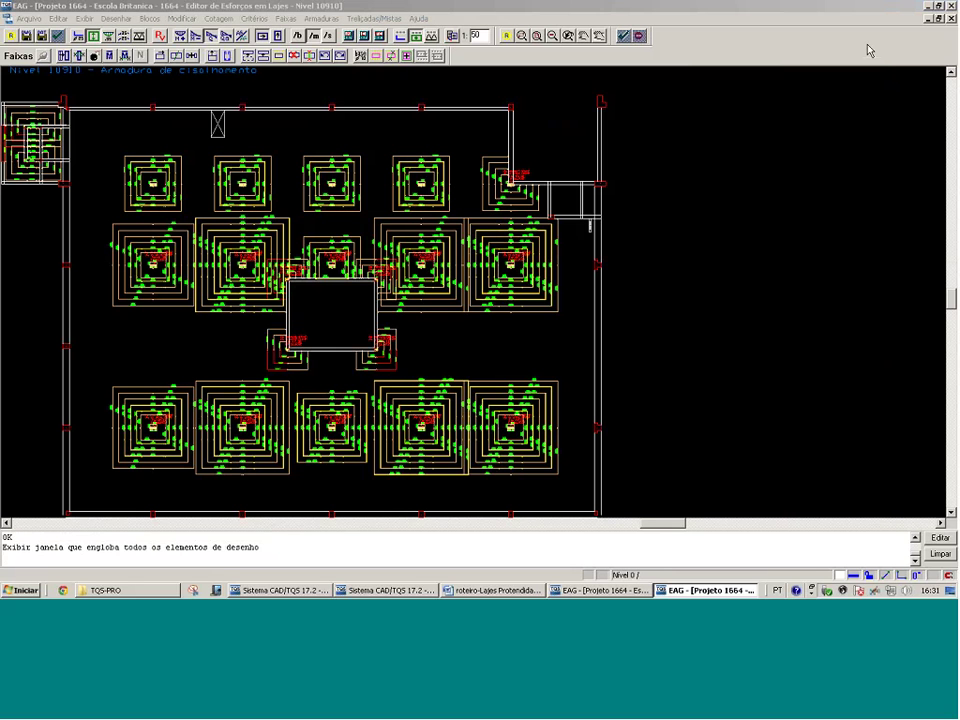
pyautogui.click(484, 324)
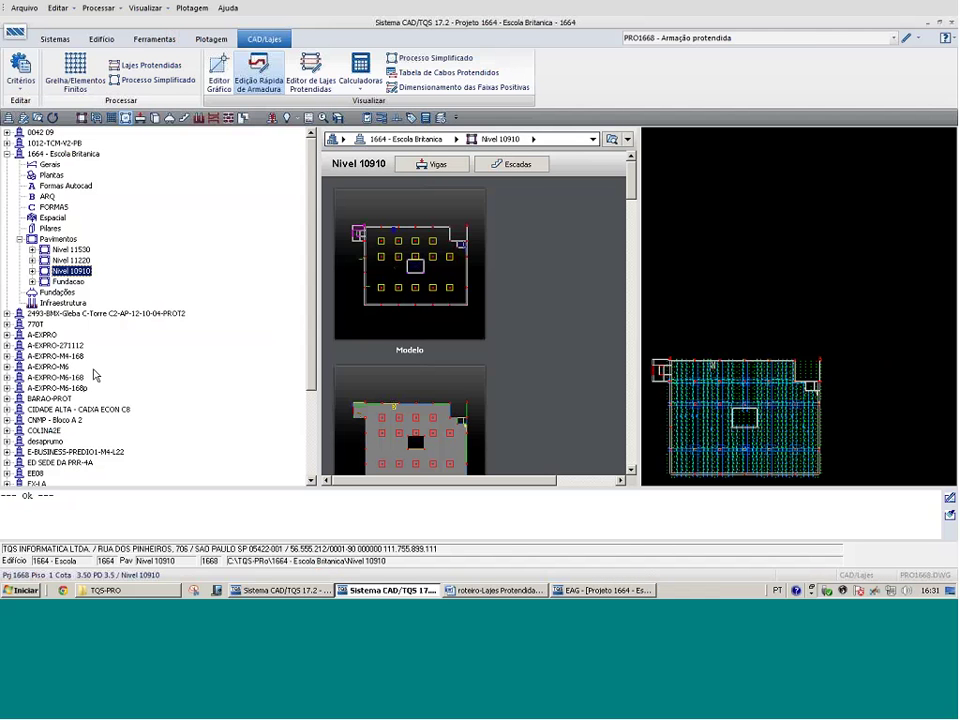
# Select floor PAV2 of building A-EXPRO-271112 and transfer its prestressed slab passive reinforcement to the forces editor
pyautogui.click(55, 345)
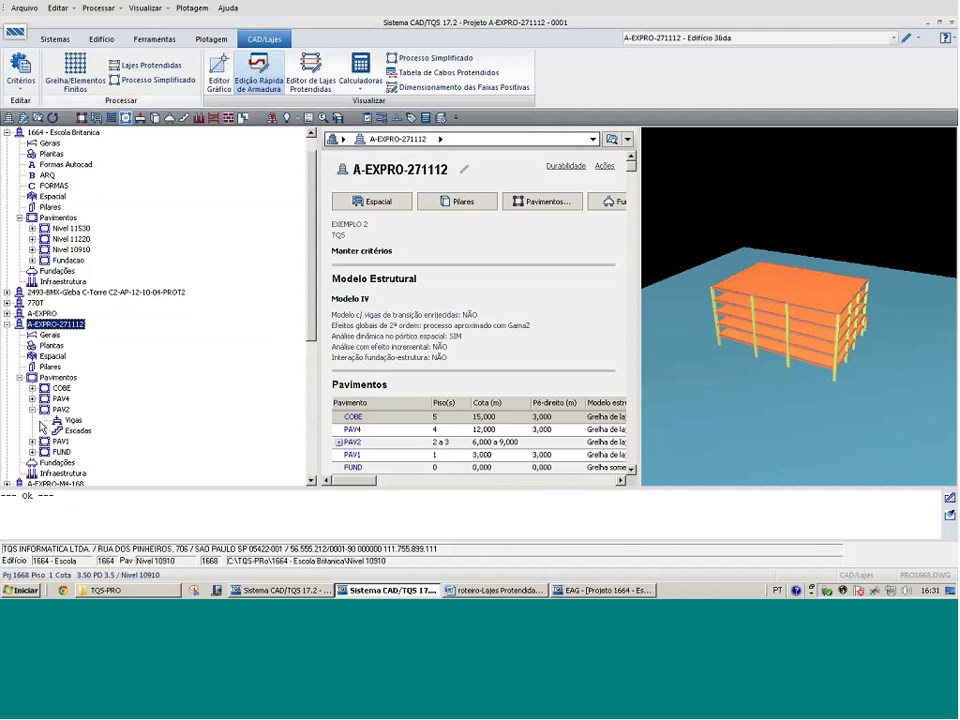
pyautogui.click(61, 409)
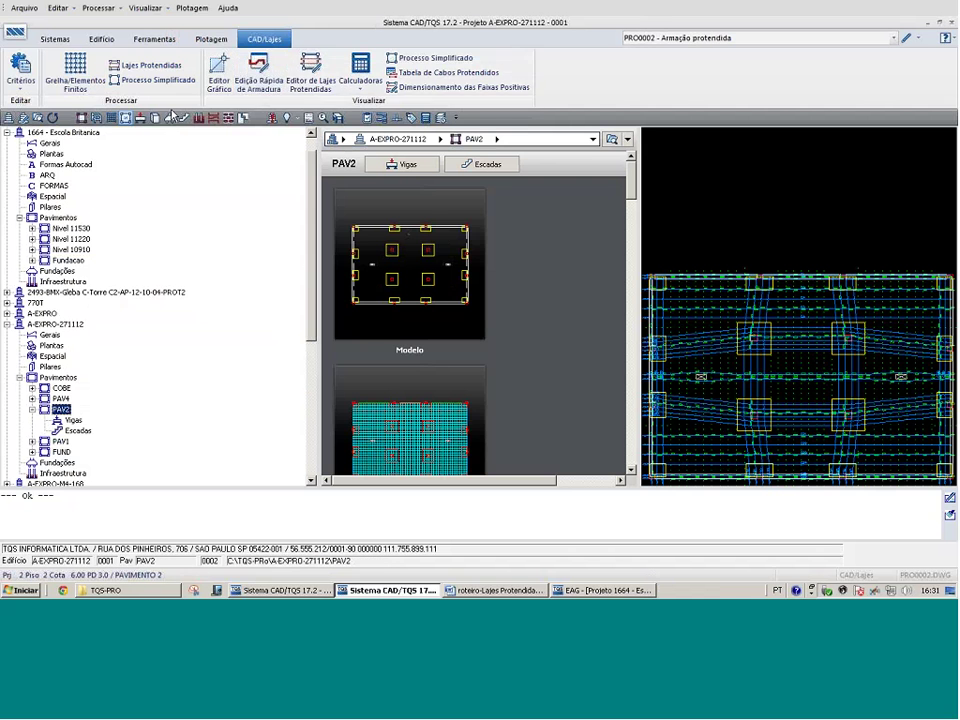
pyautogui.click(150, 66)
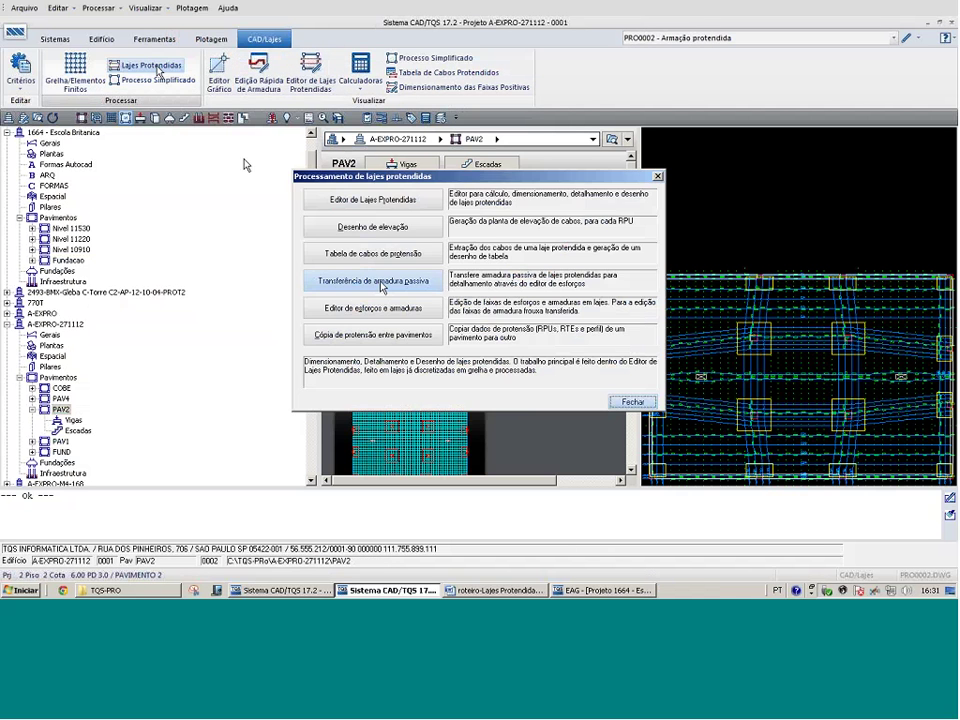
pyautogui.click(381, 287)
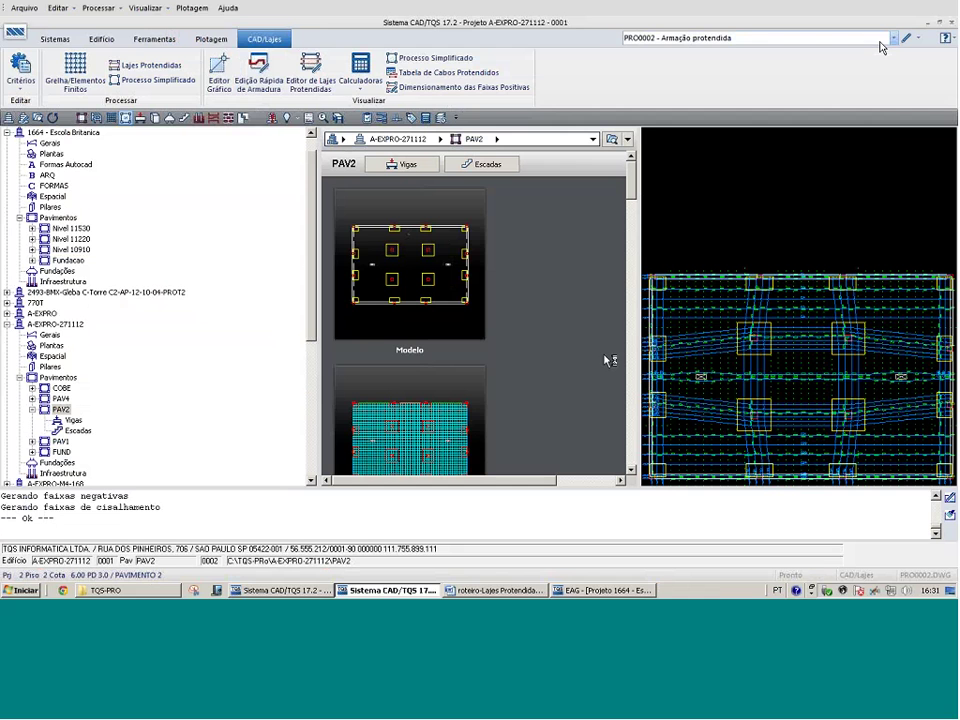
# Open PAV2 in the quick reinforcement editor and display the horizontal bending moment diagrams over the reinforcement bands near the lower edge
pyautogui.click(262, 82)
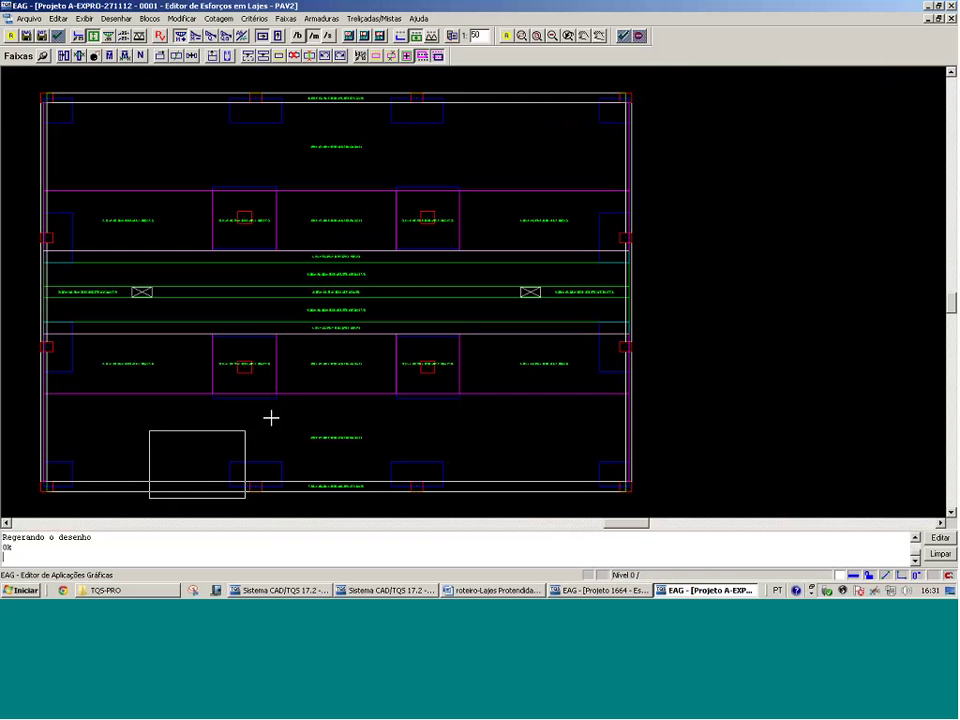
pyautogui.click(486, 321)
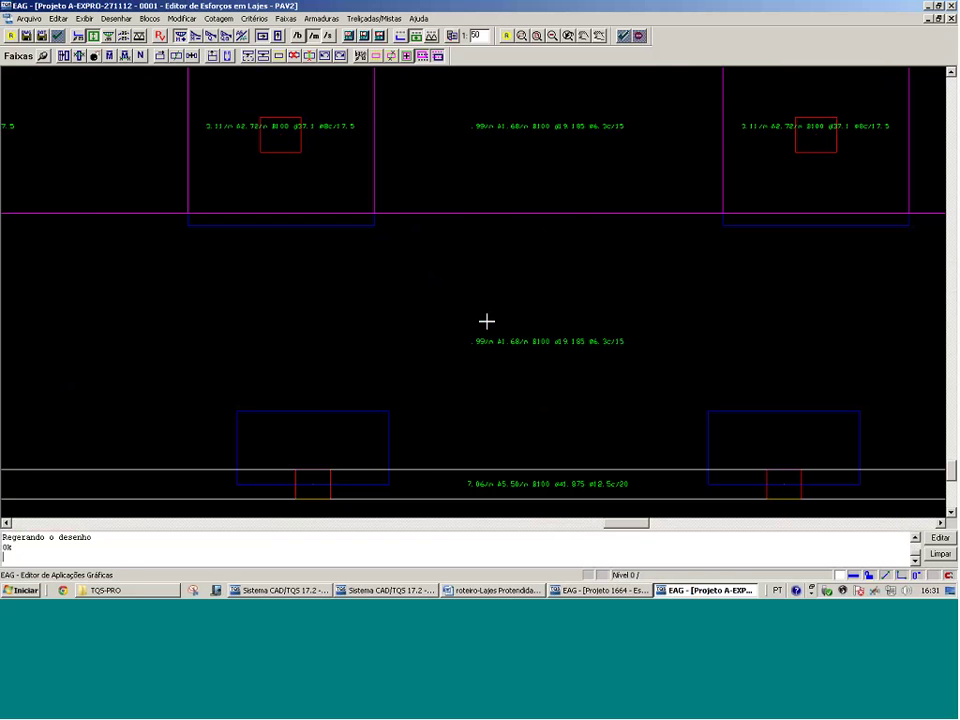
pyautogui.click(123, 37)
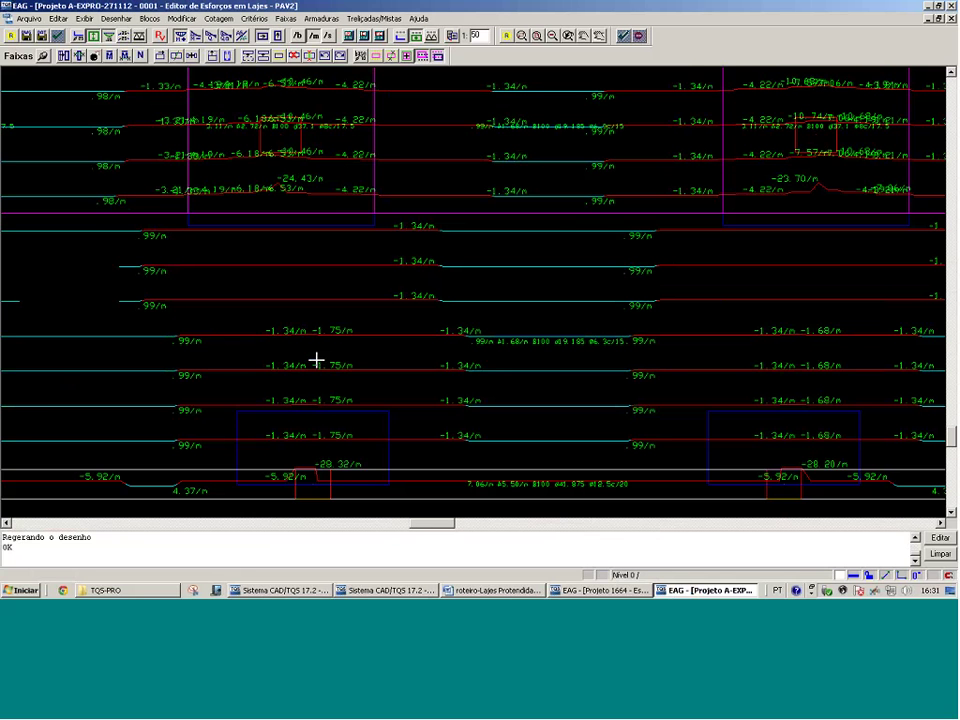
pyautogui.moveTo(316, 359)
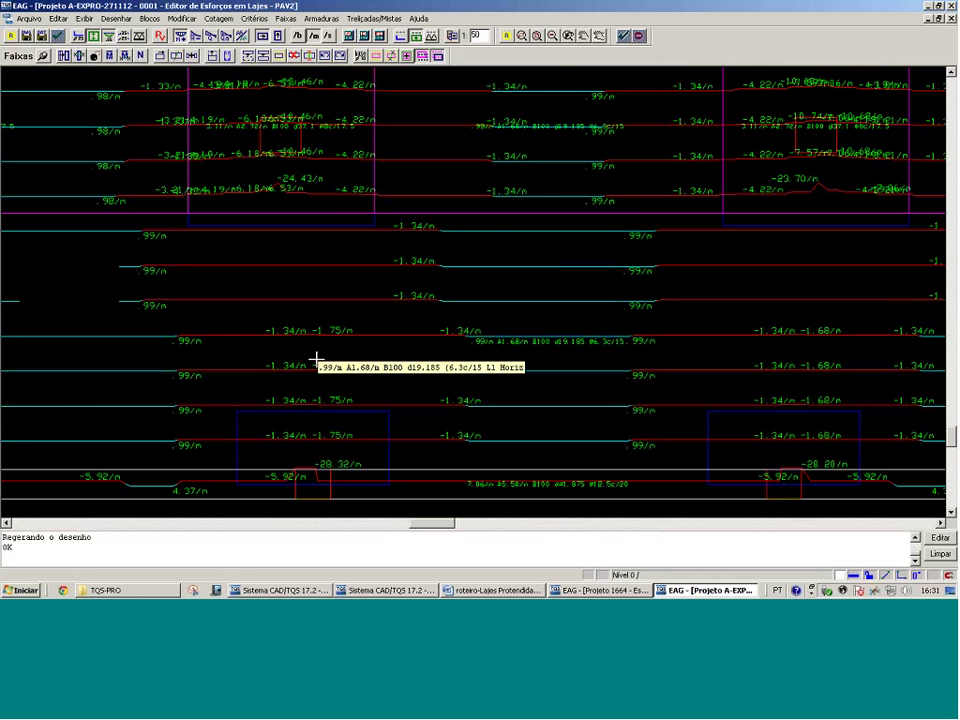
pyautogui.scroll(-1, 321, 343)
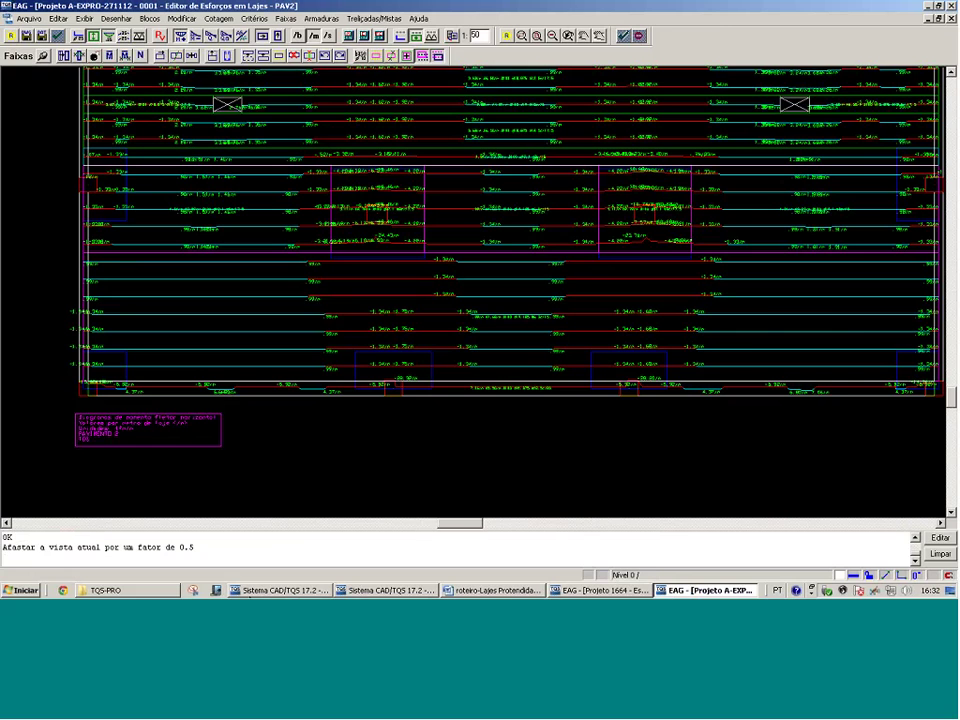
# Return to the TQS manager, open PAV2 in the prestressed slab editor and display the passive reinforcement diagram of RPU 6
pyautogui.hotkey('alt', 'Tab')
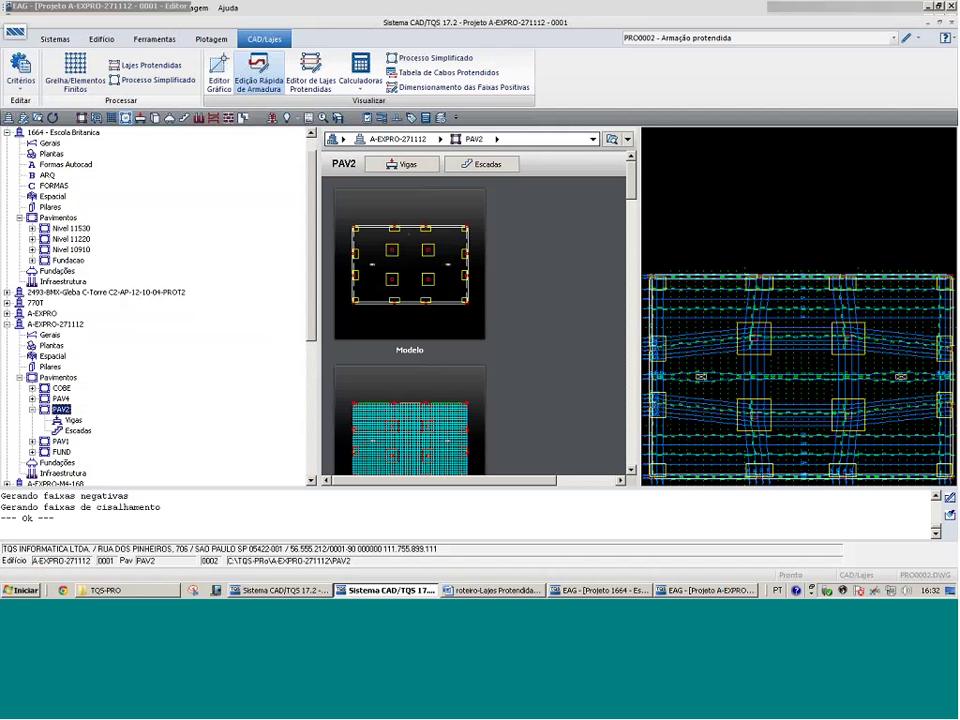
pyautogui.click(310, 70)
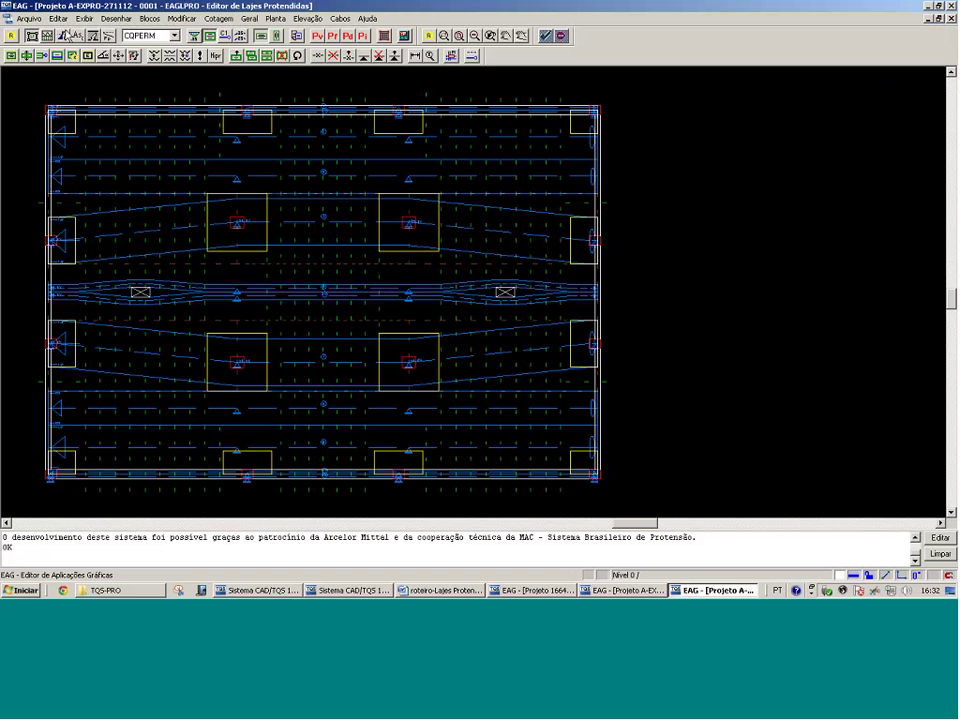
pyautogui.click(48, 36)
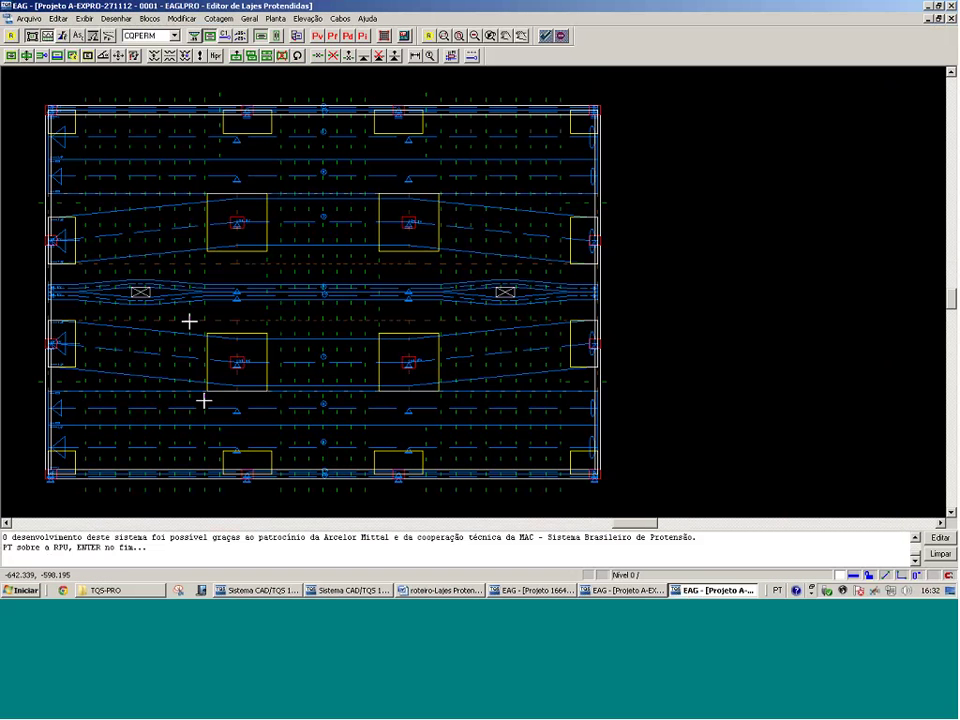
pyautogui.click(204, 401)
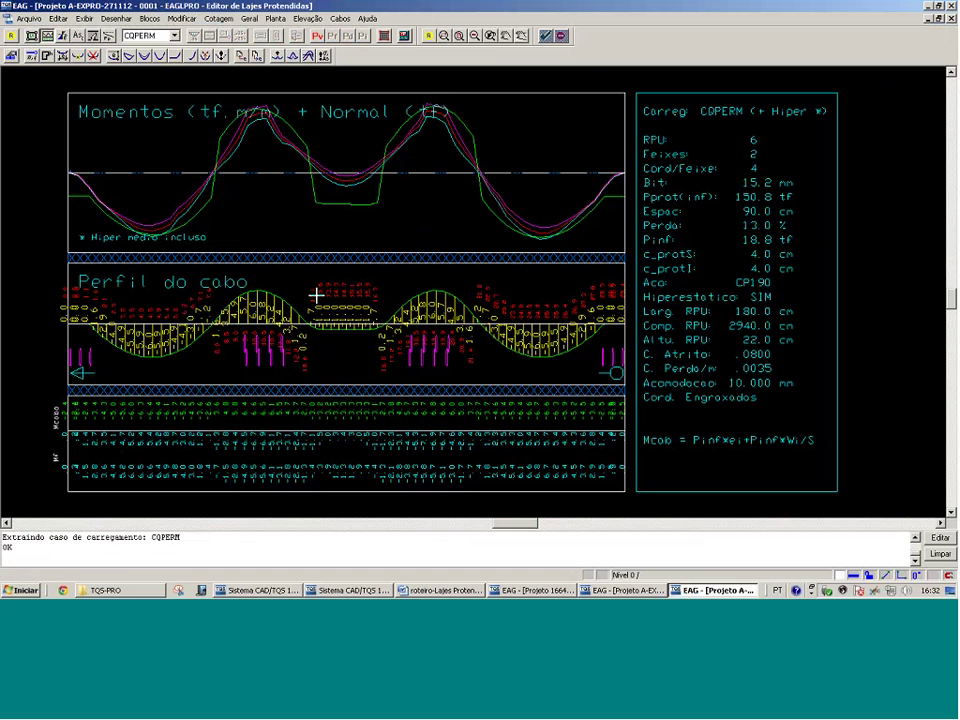
pyautogui.click(77, 36)
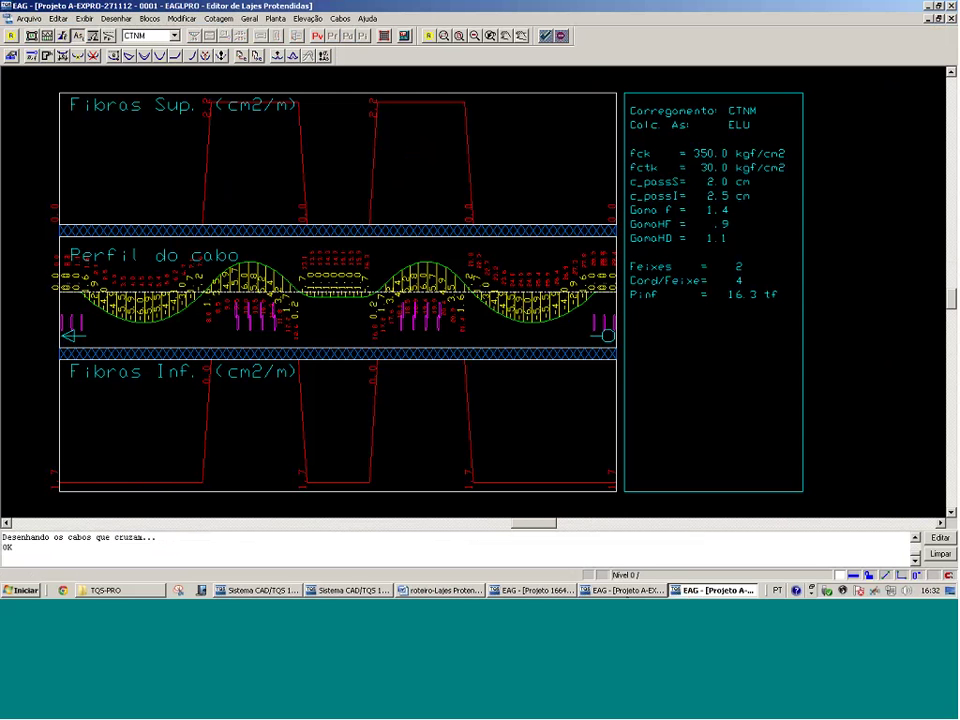
# Compare the transferred horizontal moments and reinforcement bands near PAV2's lower edge with the RPU's passive reinforcement diagram
pyautogui.hotkey('alt', 'Tab')
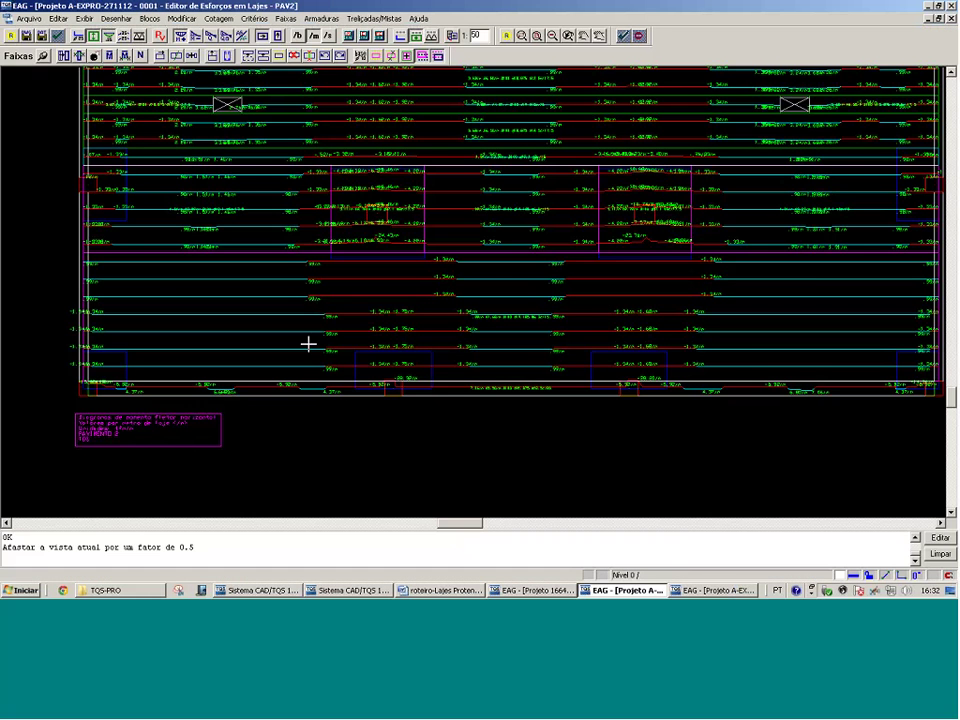
pyautogui.click(21, 428)
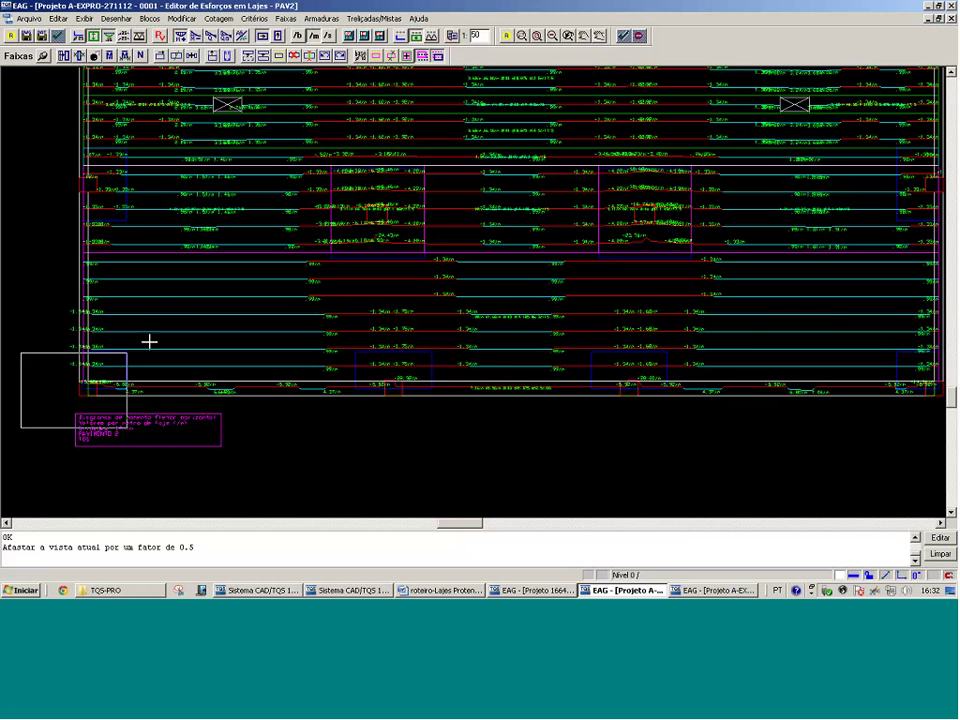
pyautogui.click(493, 225)
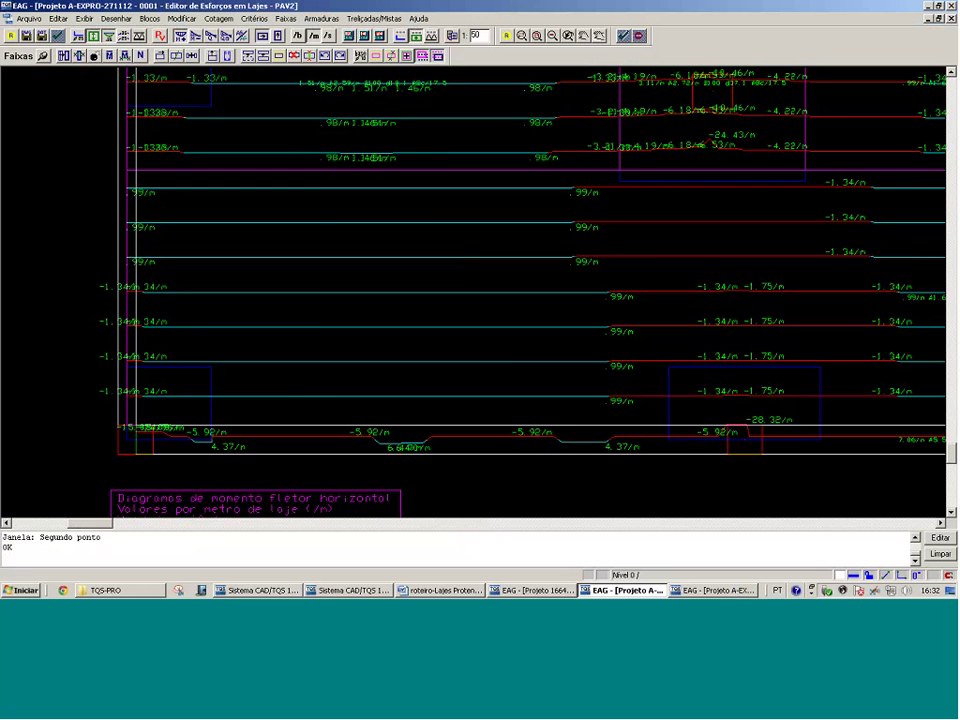
pyautogui.scroll(-1, 473, 292)
pyautogui.click(583, 269)
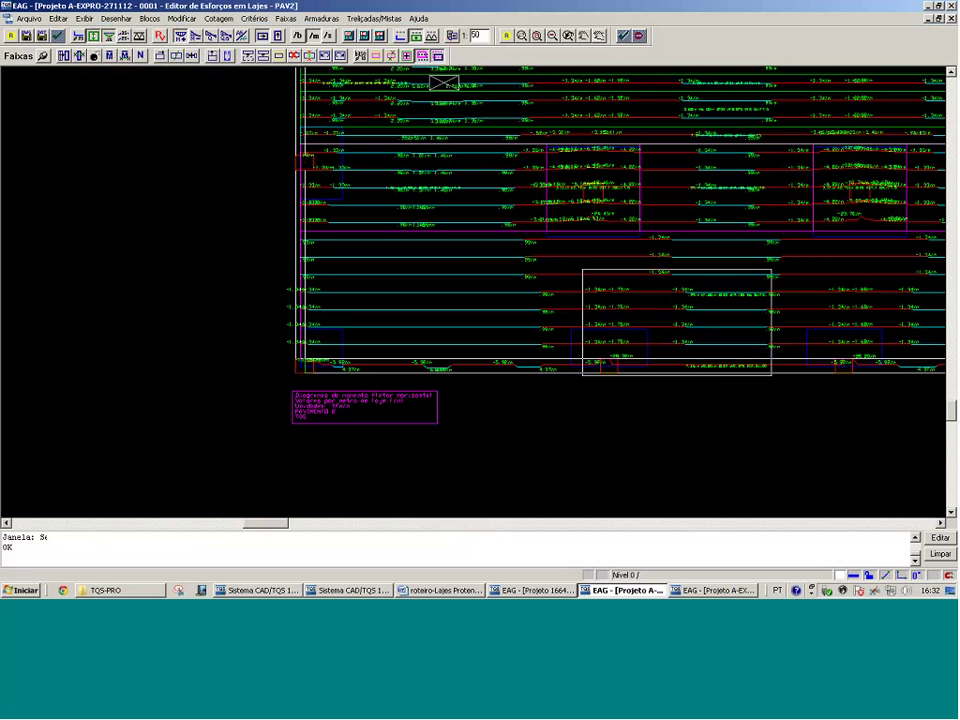
pyautogui.click(771, 375)
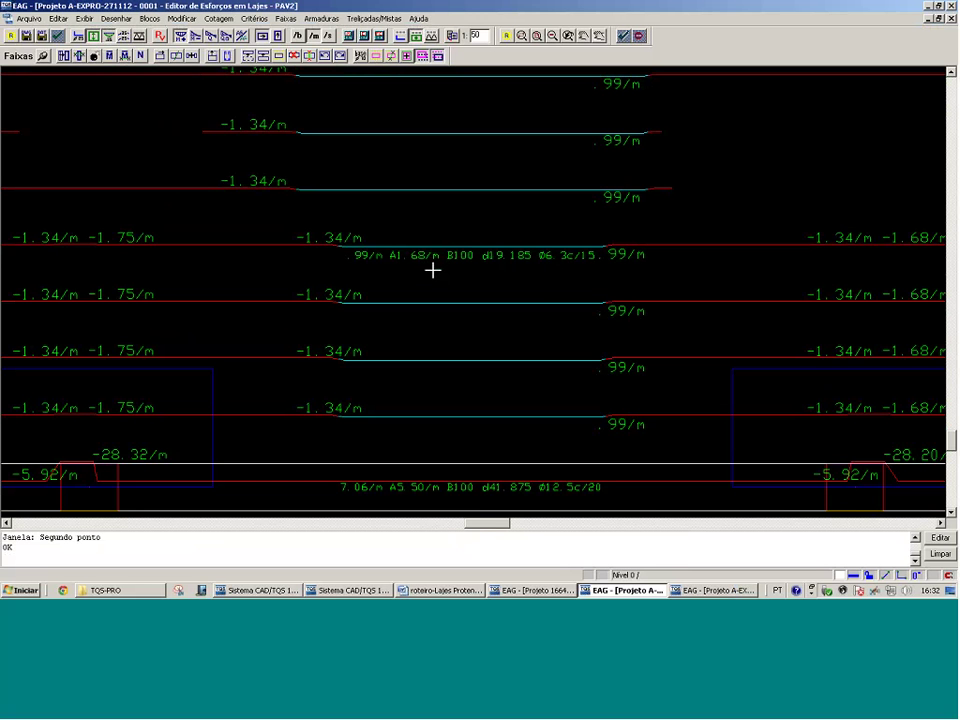
pyautogui.click(712, 591)
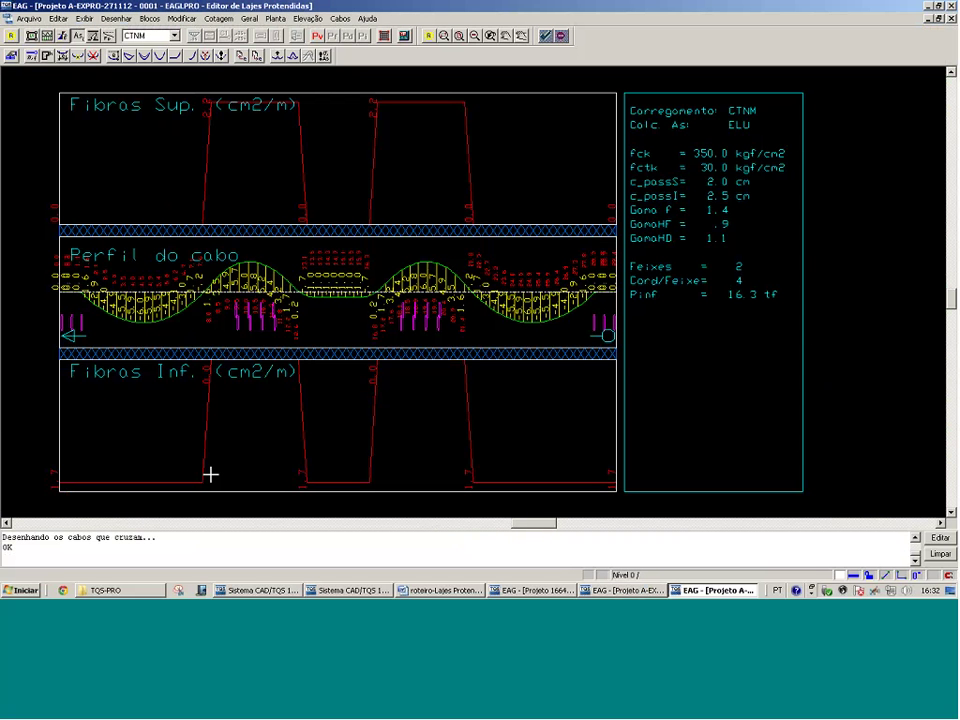
pyautogui.click(634, 591)
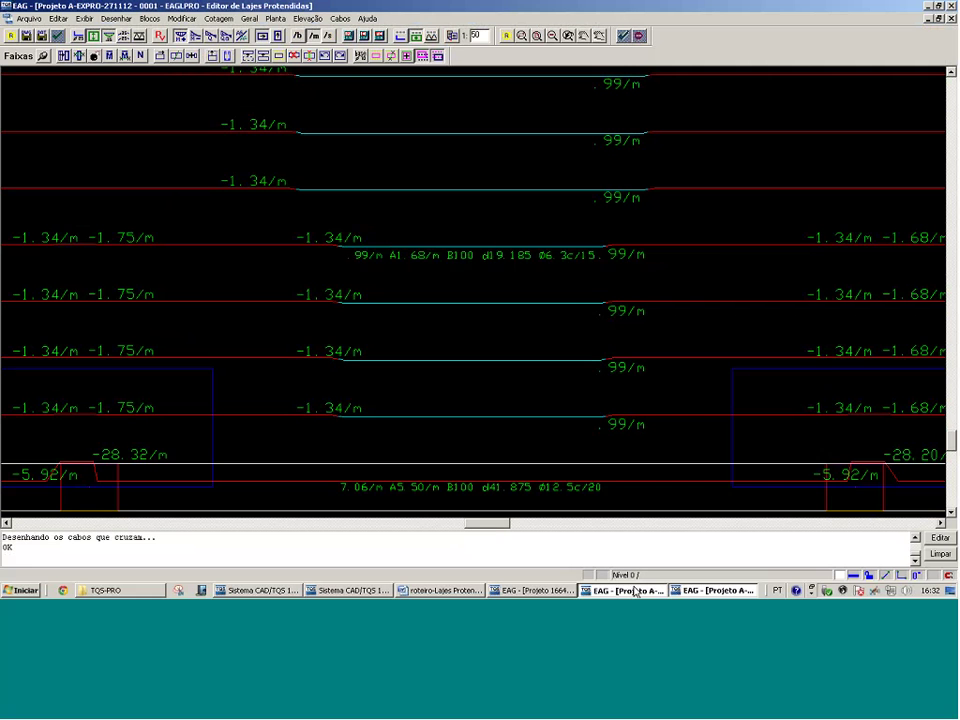
# Display PAV2's horizontal negative reinforcement bands and compare them near the slab's lower edge with the RPU's passive reinforcement diagram
pyautogui.click(194, 37)
pyautogui.scroll(-1, 297, 158)
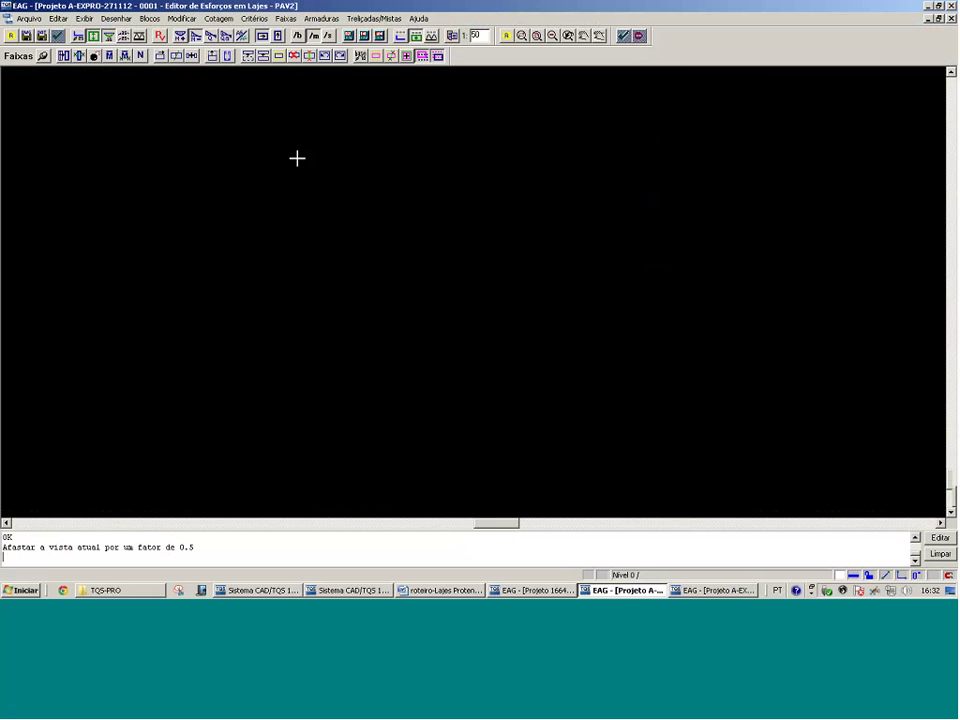
pyautogui.press('F8')
pyautogui.click(471, 161)
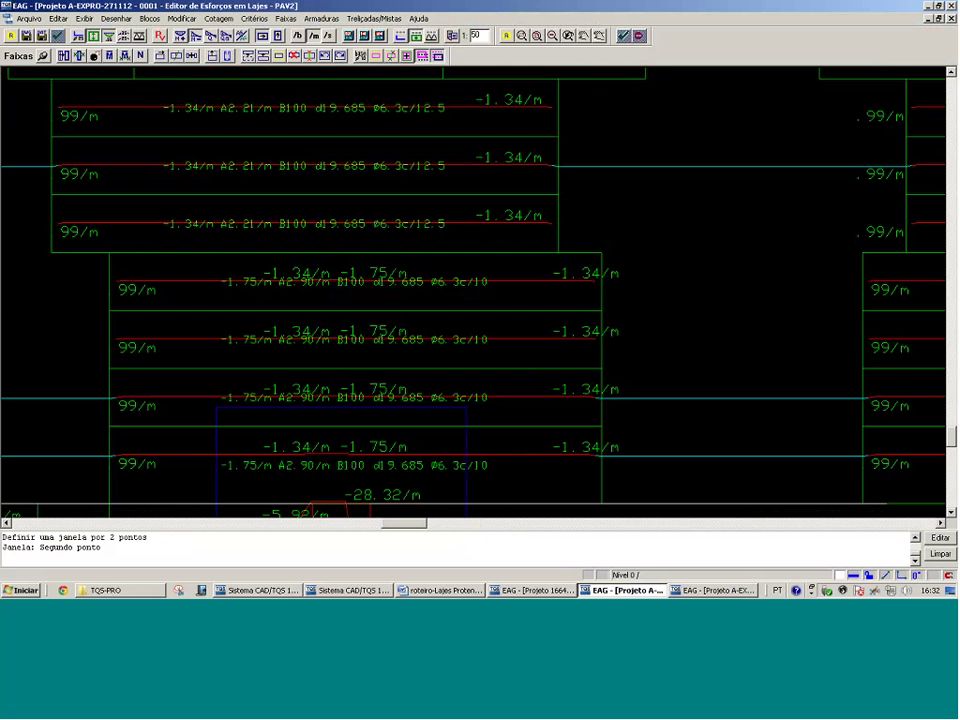
pyautogui.hotkey('alt', 'Tab')
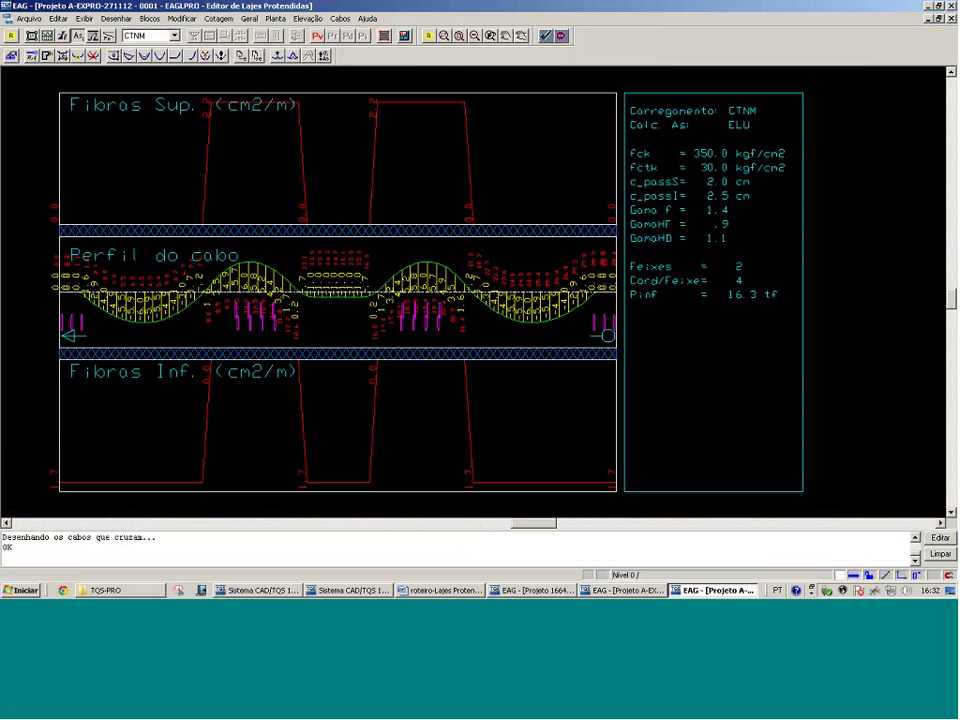
pyautogui.hotkey('alt', 'Tab')
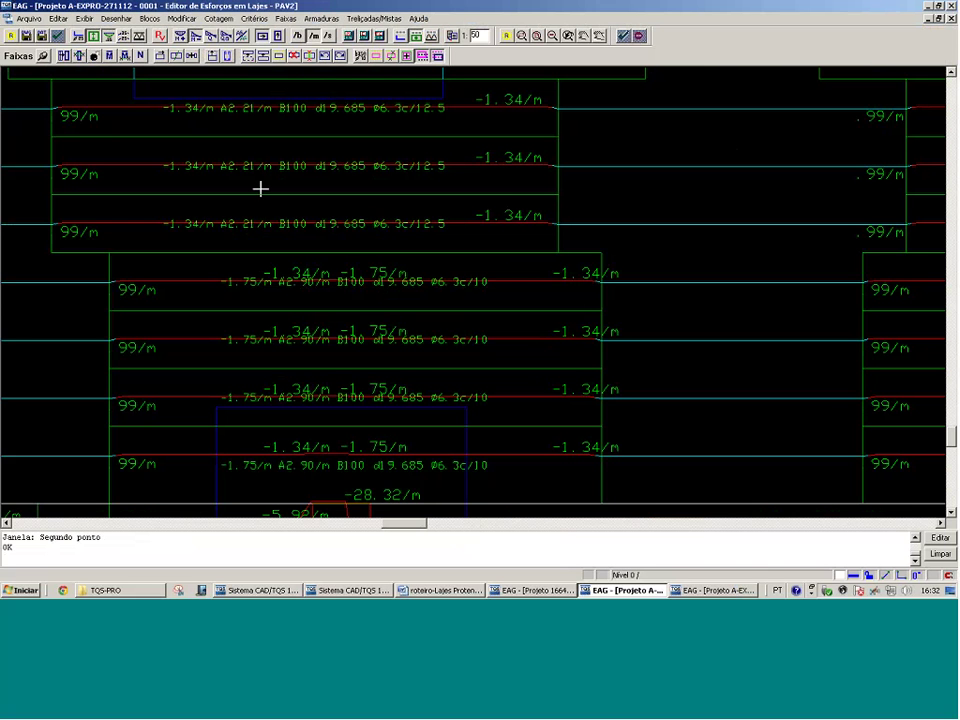
# Display PAV2's vertical negative reinforcement bands with their bending moments and examine them around the slab opening
pyautogui.moveTo(259, 189)
pyautogui.click(662, 367)
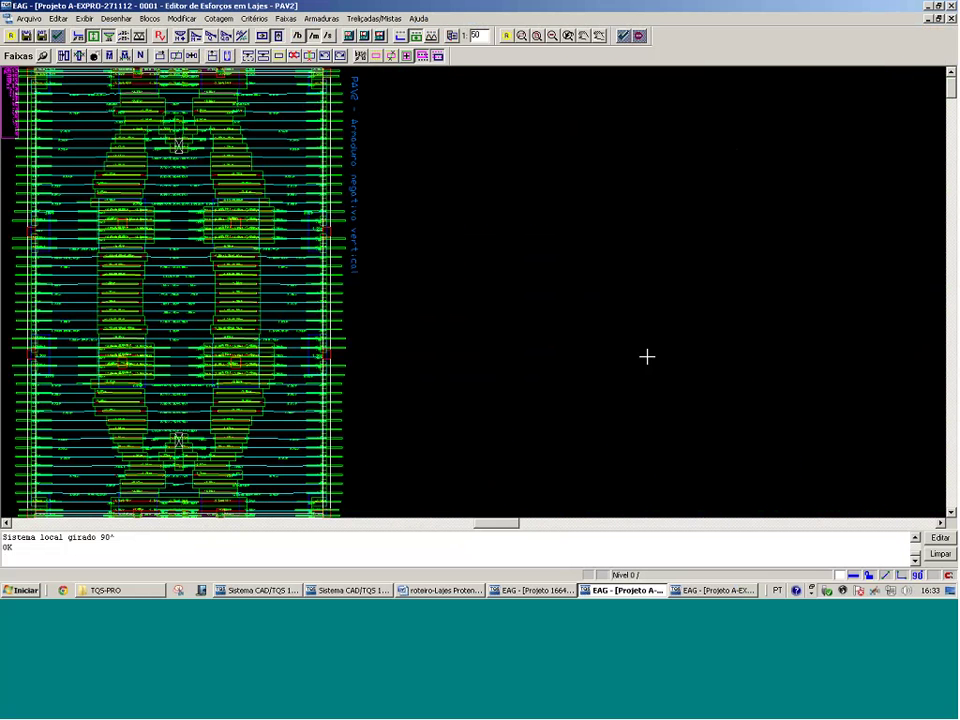
pyautogui.press('F8')
pyautogui.click(8, 66)
pyautogui.click(315, 215)
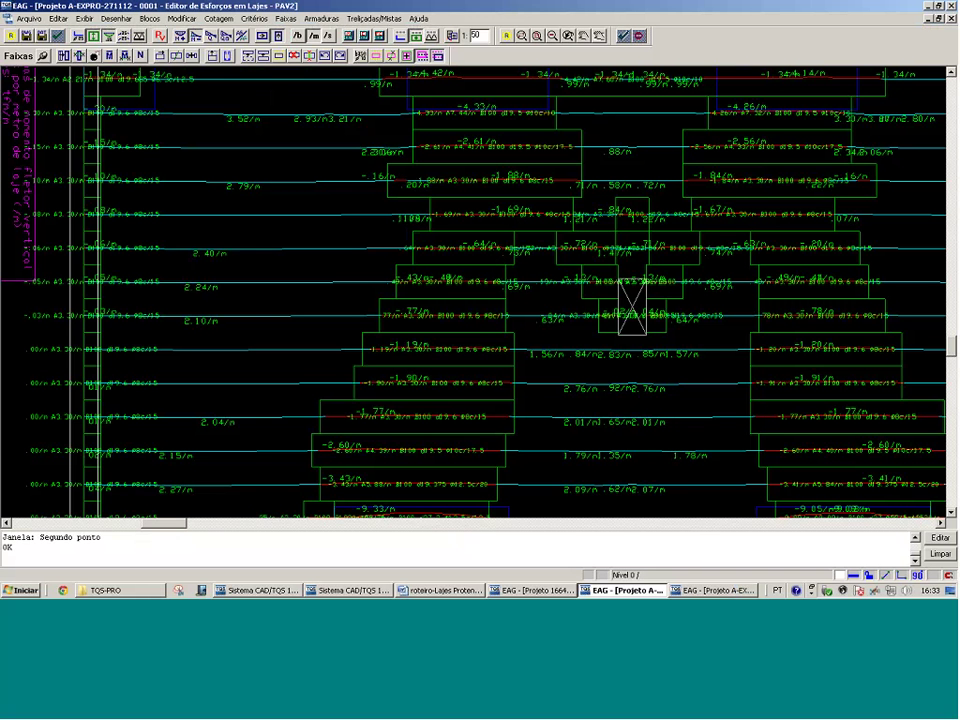
# Display the vertical positive reinforcement bands together with the moment diagrams and check them against the RPU's passive reinforcement diagram
pyautogui.click(110, 37)
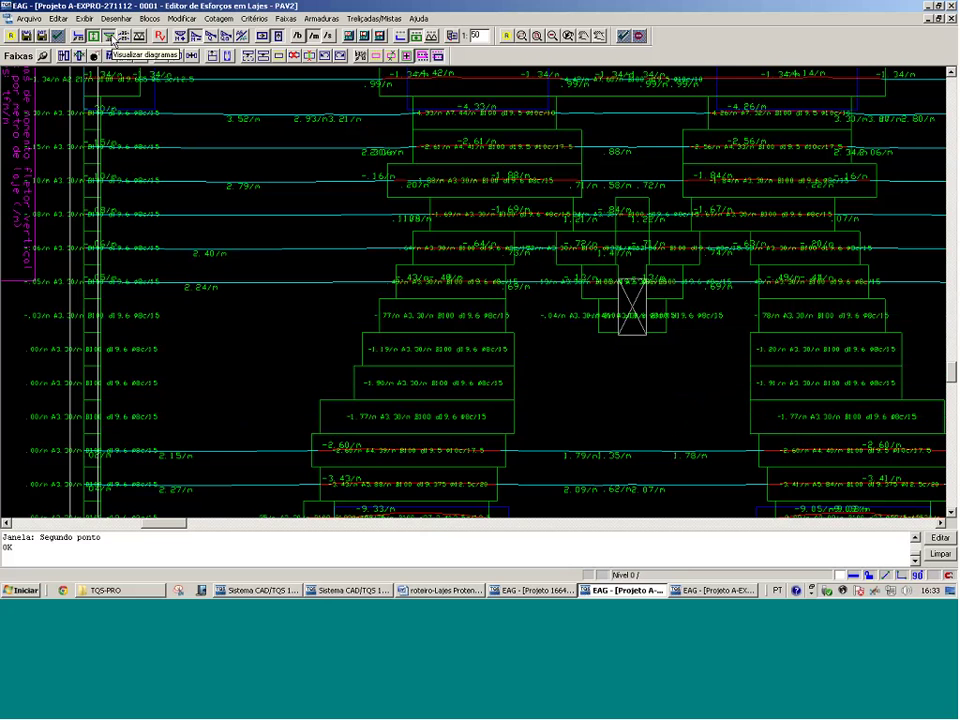
pyautogui.click(203, 37)
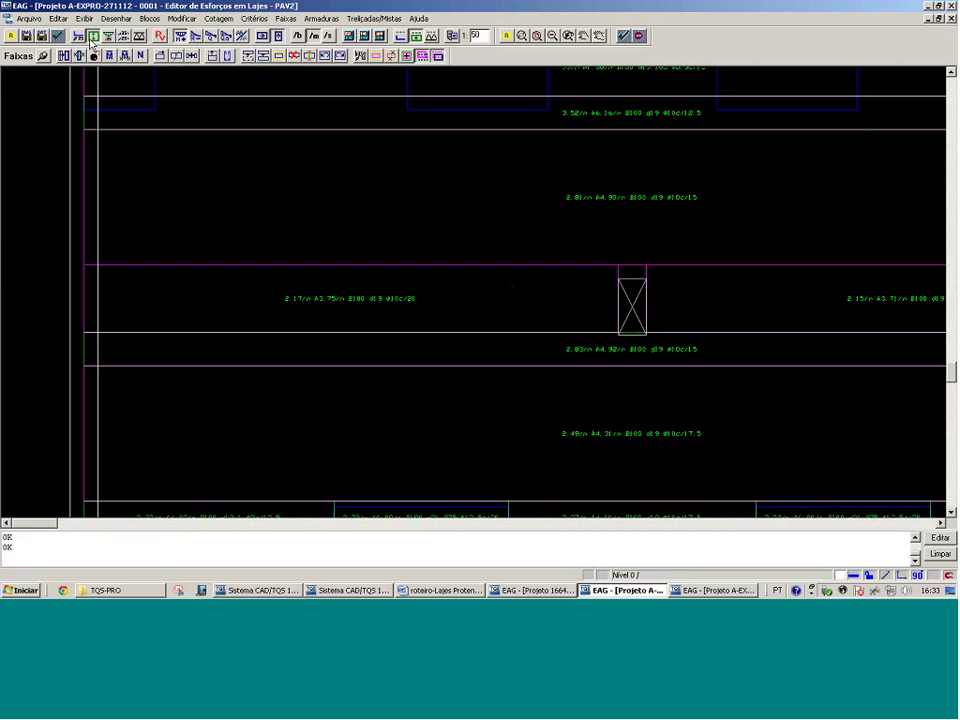
pyautogui.click(92, 37)
pyautogui.click(92, 37)
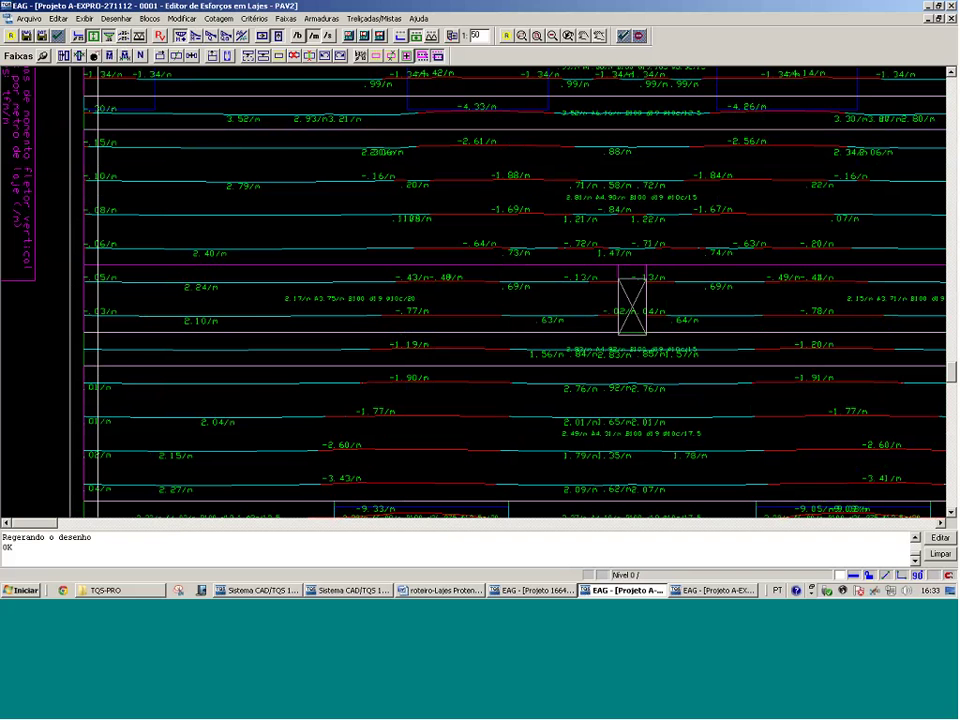
pyautogui.click(715, 591)
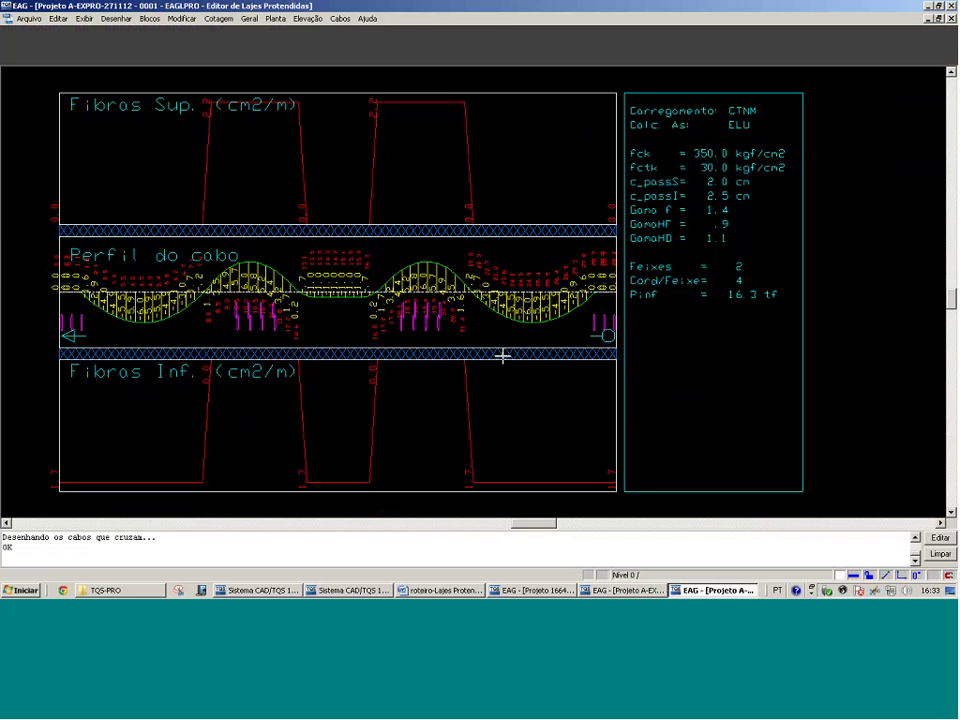
pyautogui.hotkey('alt', 'Tab')
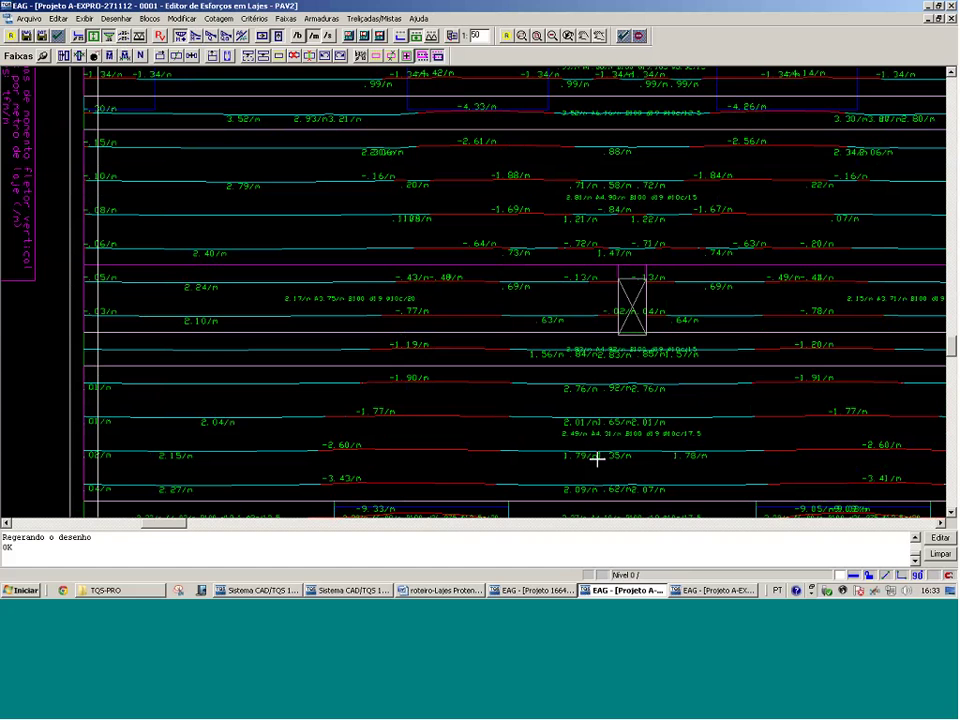
# Switch to the spatial viewer of Projeto 1664 and close it
pyautogui.click(535, 591)
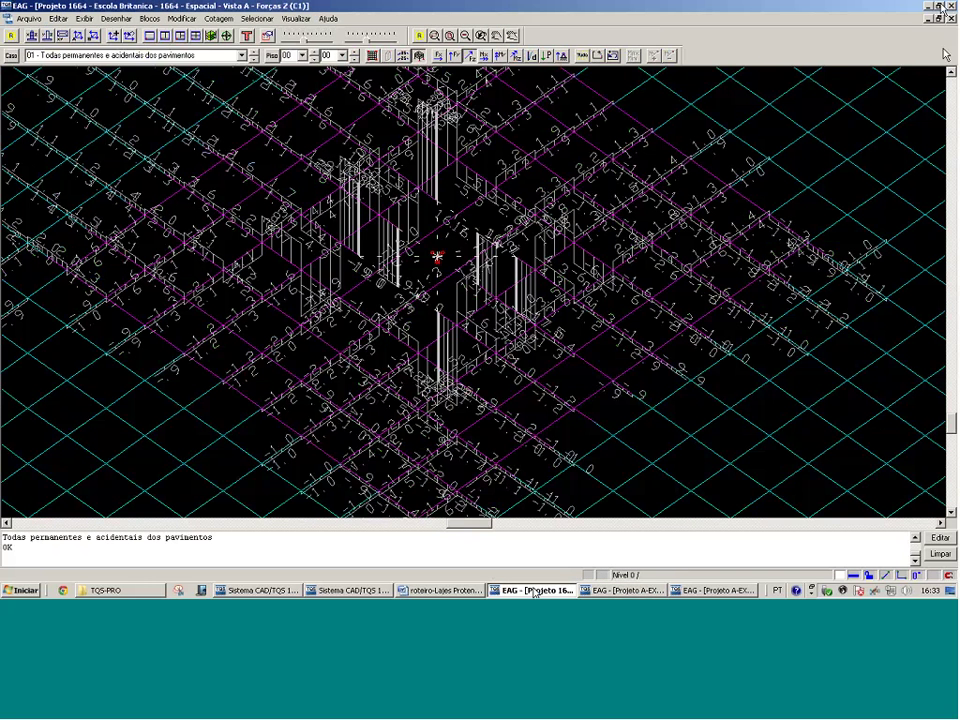
pyautogui.click(951, 6)
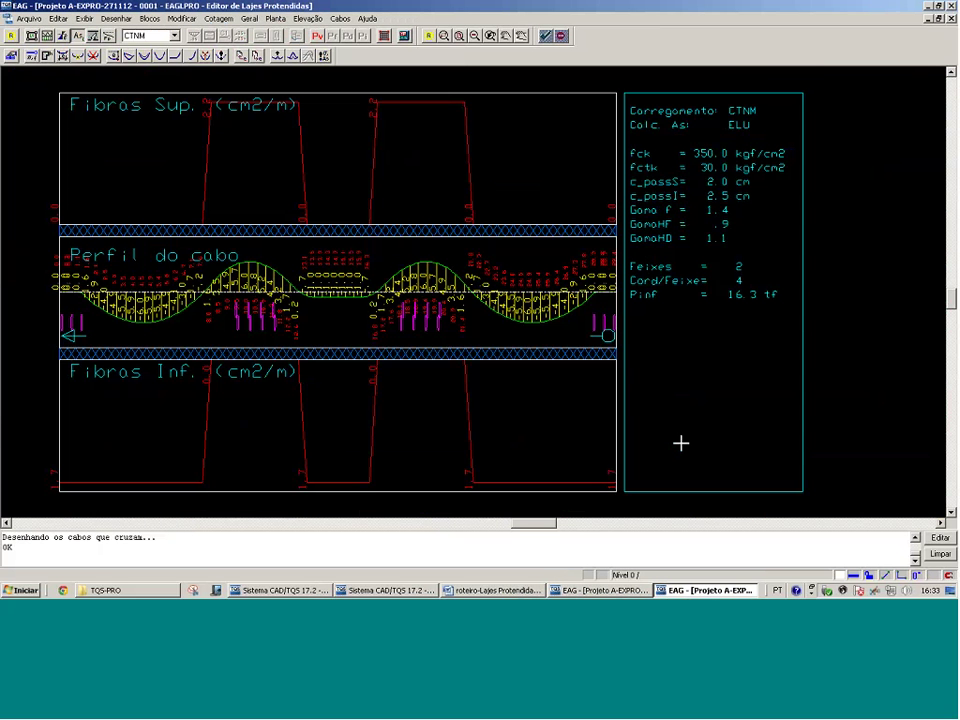
# Display the Y moments of the A-EXPRO-271112 spatial model for load case 17 - ENVOLT/CTNMHIP/PP+PERM+HIPER+ACID, with readable values near the slab corner
pyautogui.click(385, 36)
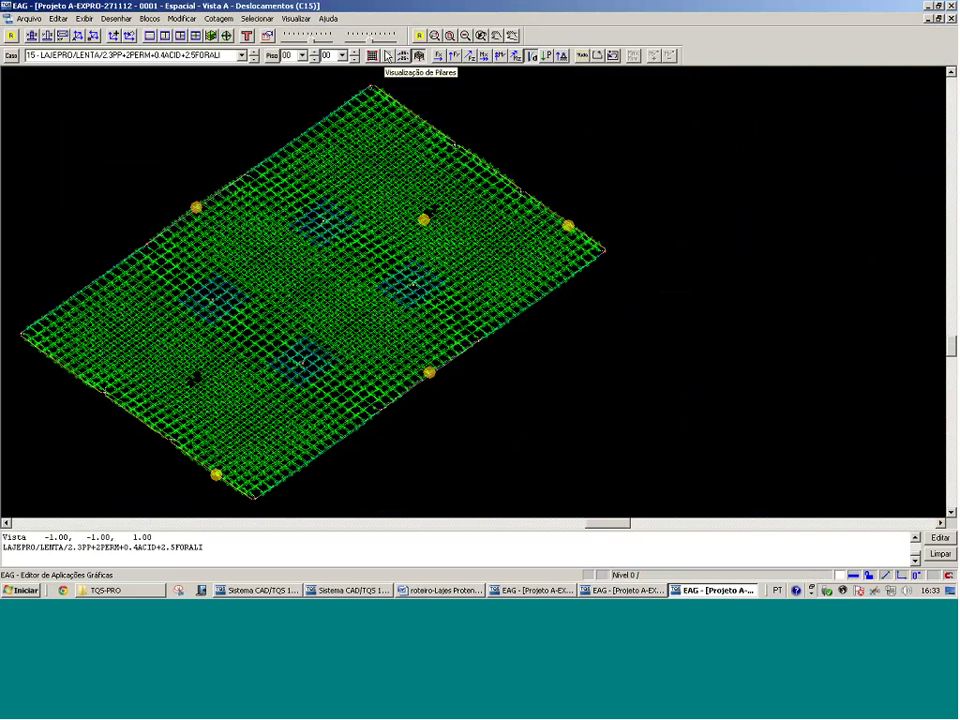
pyautogui.click(241, 55)
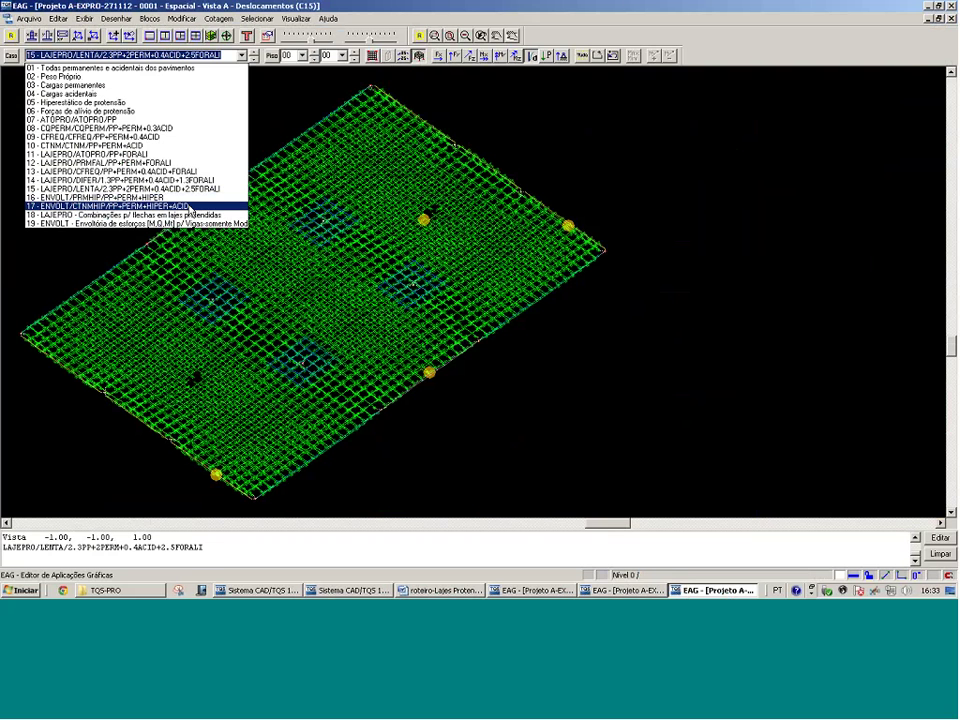
pyautogui.click(188, 206)
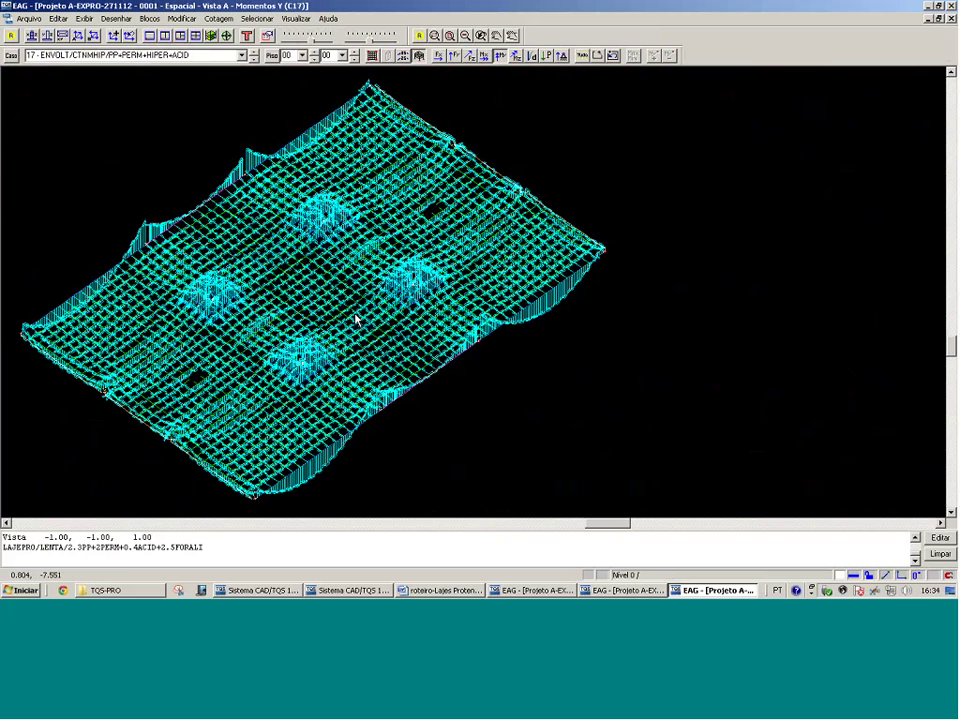
pyautogui.click(343, 386)
pyautogui.click(189, 482)
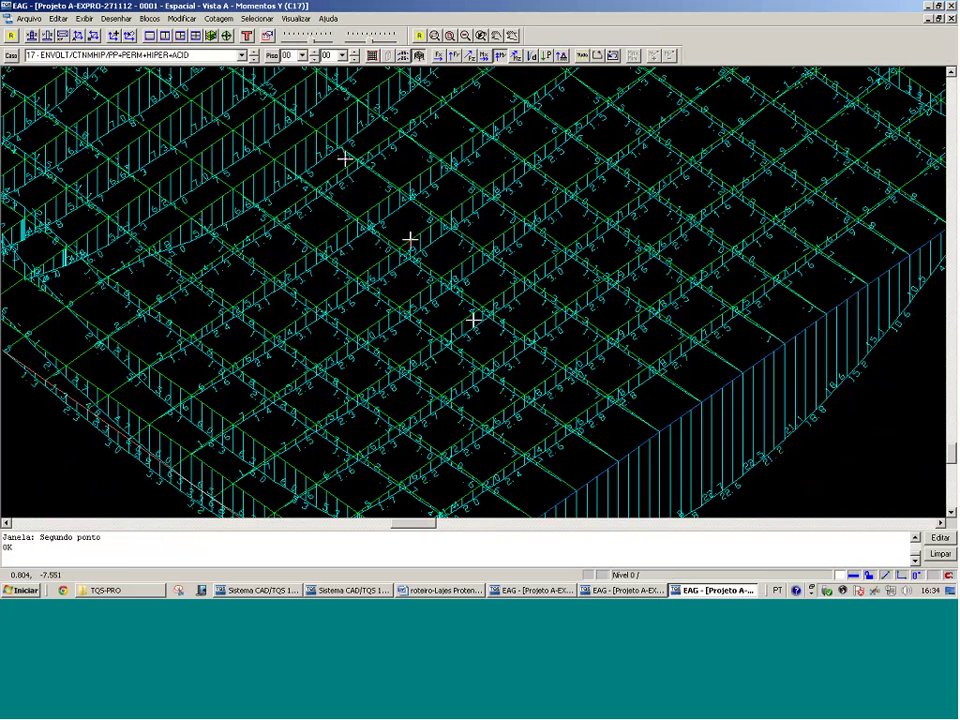
# Query the section of a slab grid bar and read its width and height in the message log
pyautogui.click(178, 35)
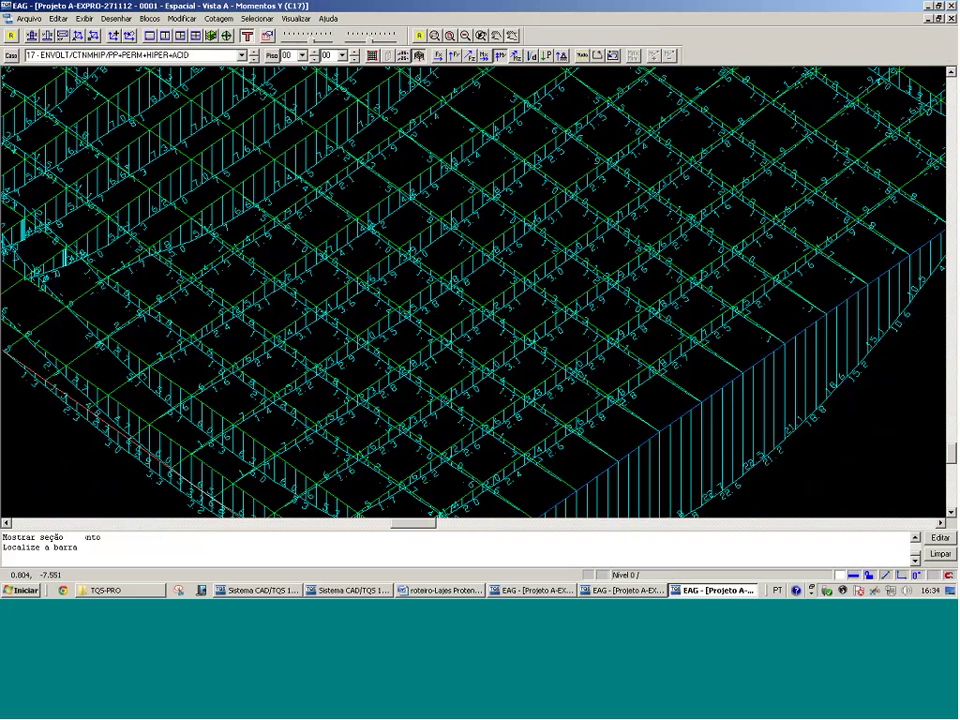
pyautogui.click(423, 265)
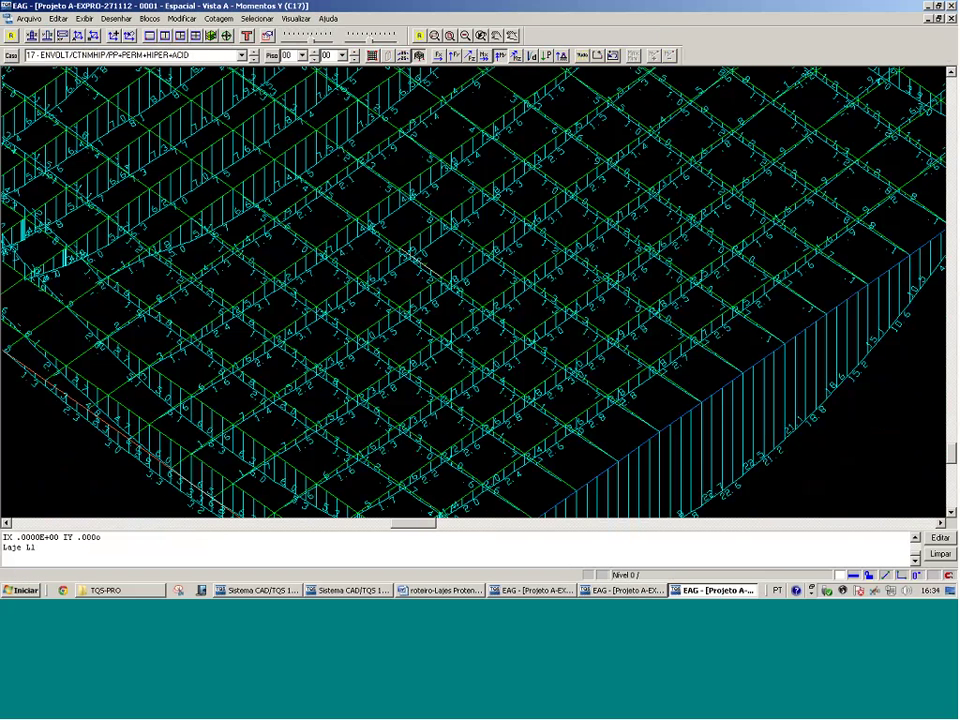
pyautogui.click(915, 537)
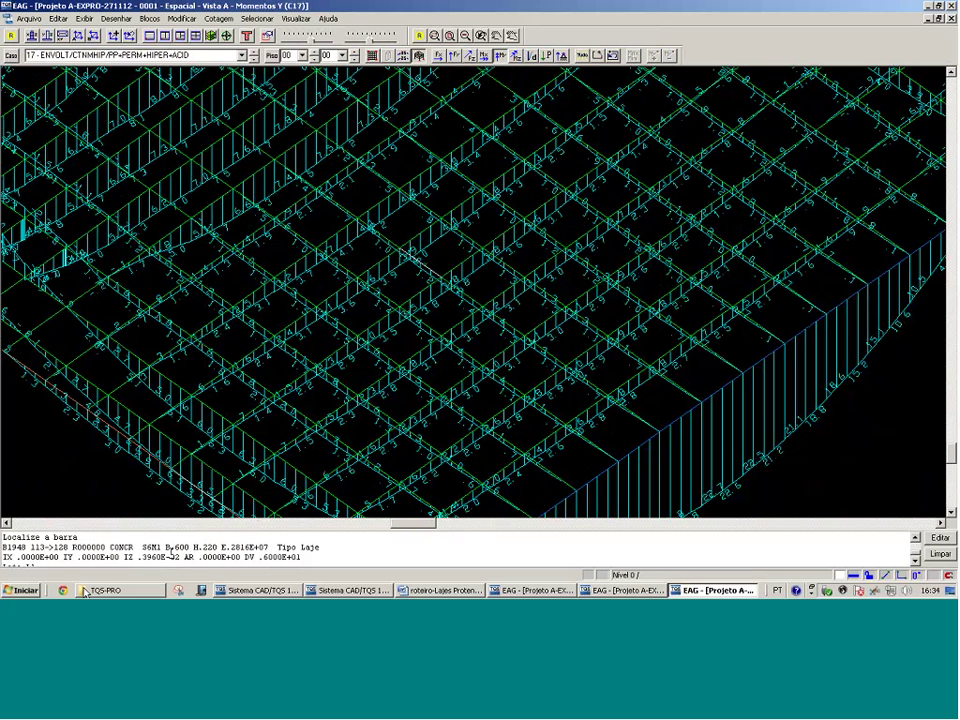
# Switch to the Windows calculator and divide 1 by 0,6 to get the per-metre moment factor
pyautogui.press('super')
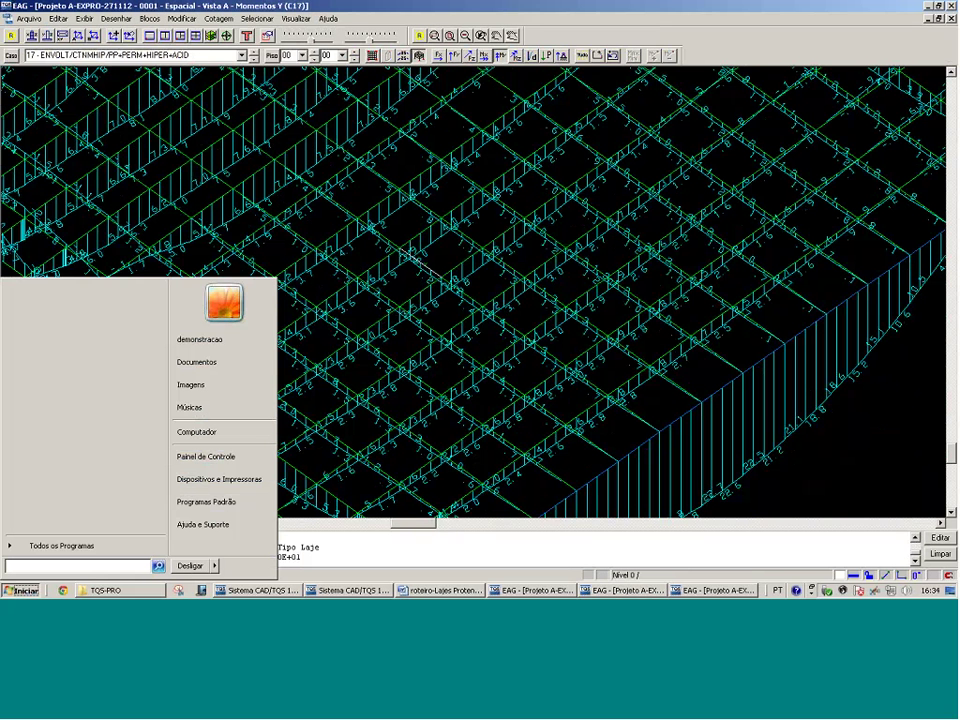
pyautogui.click(61, 545)
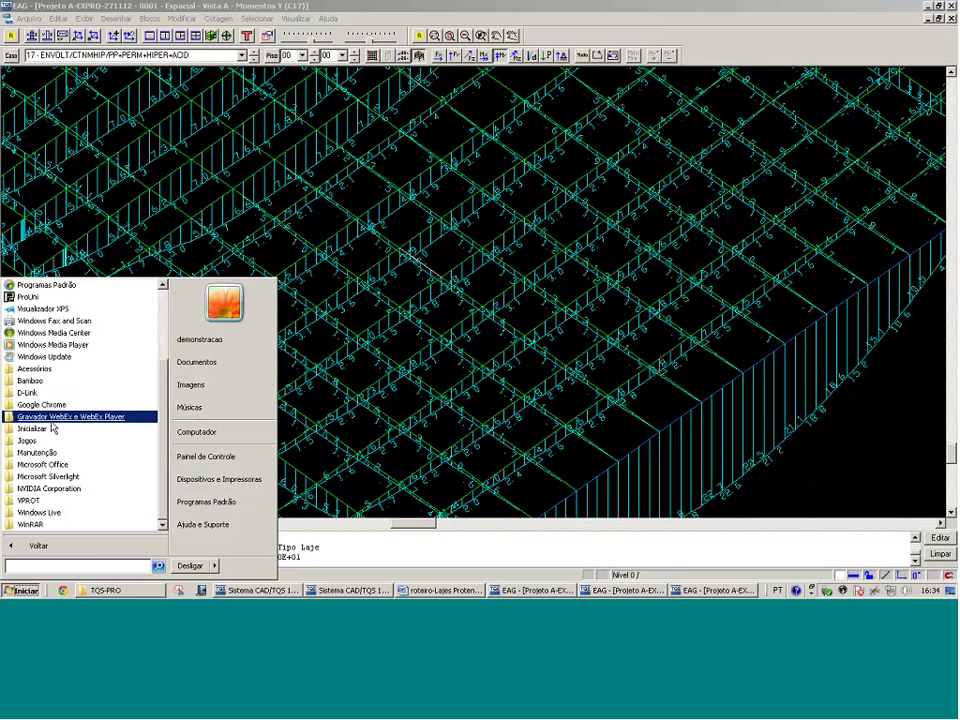
pyautogui.click(45, 369)
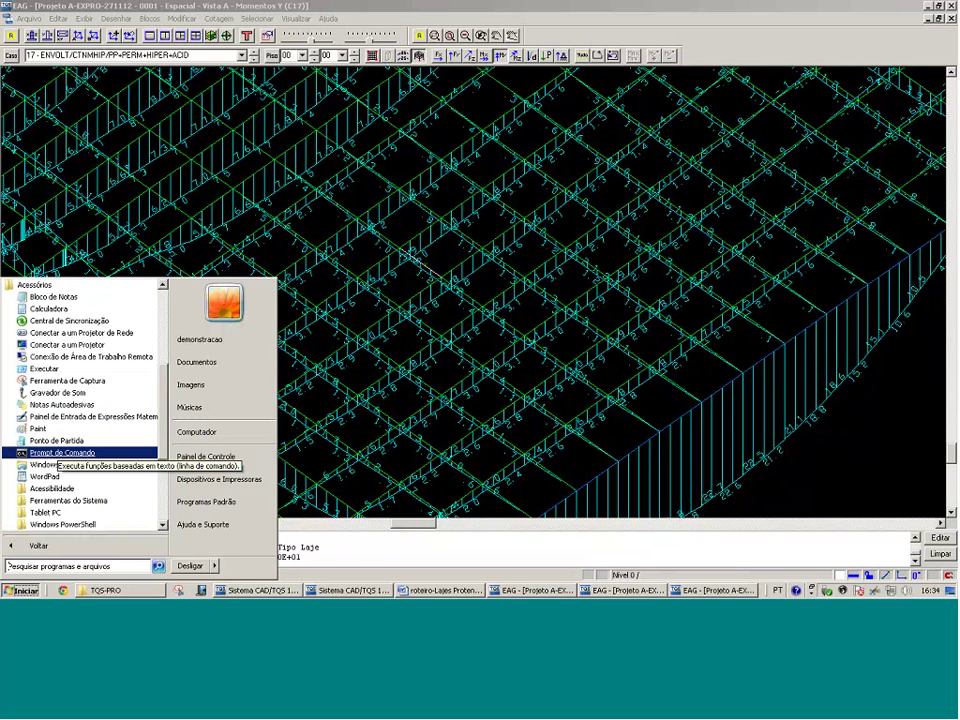
pyautogui.click(48, 308)
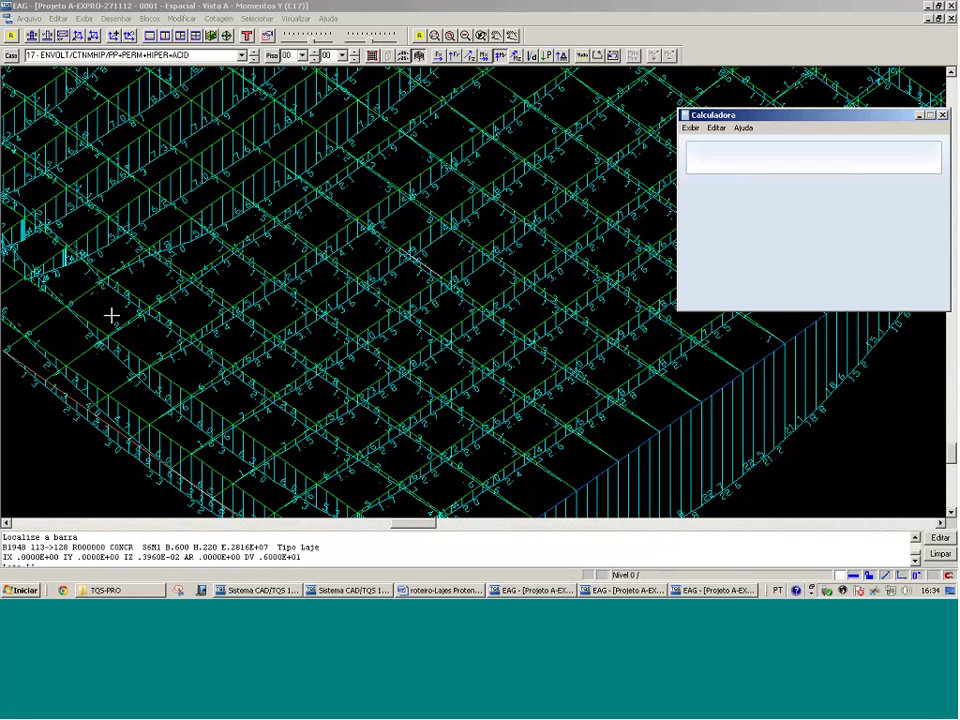
pyautogui.click(827, 272)
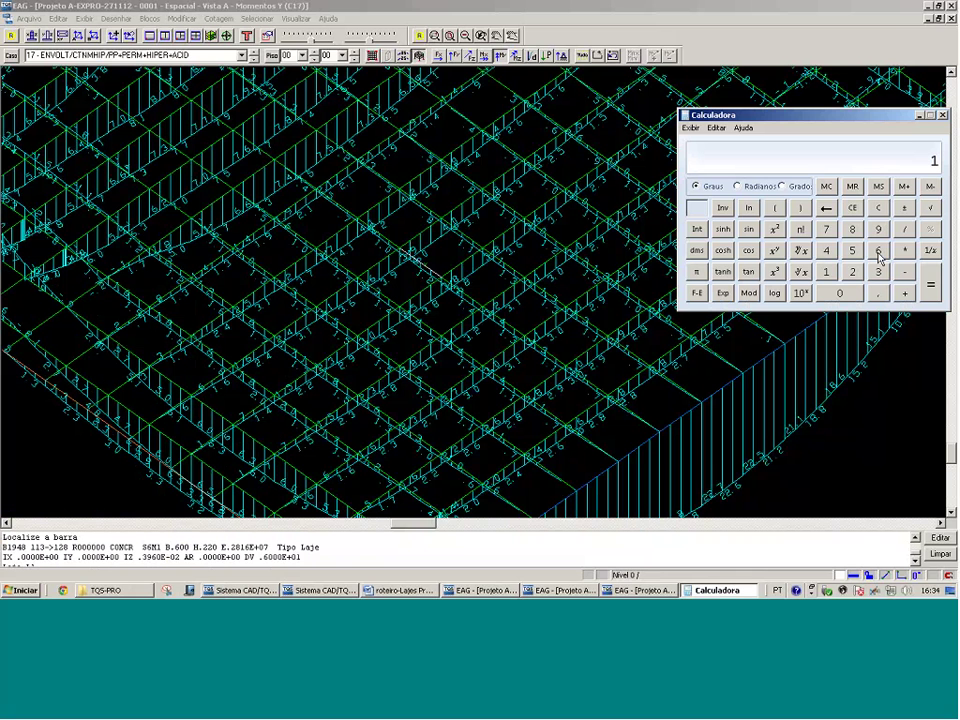
pyautogui.write('/0,6')
pyautogui.press('Return')
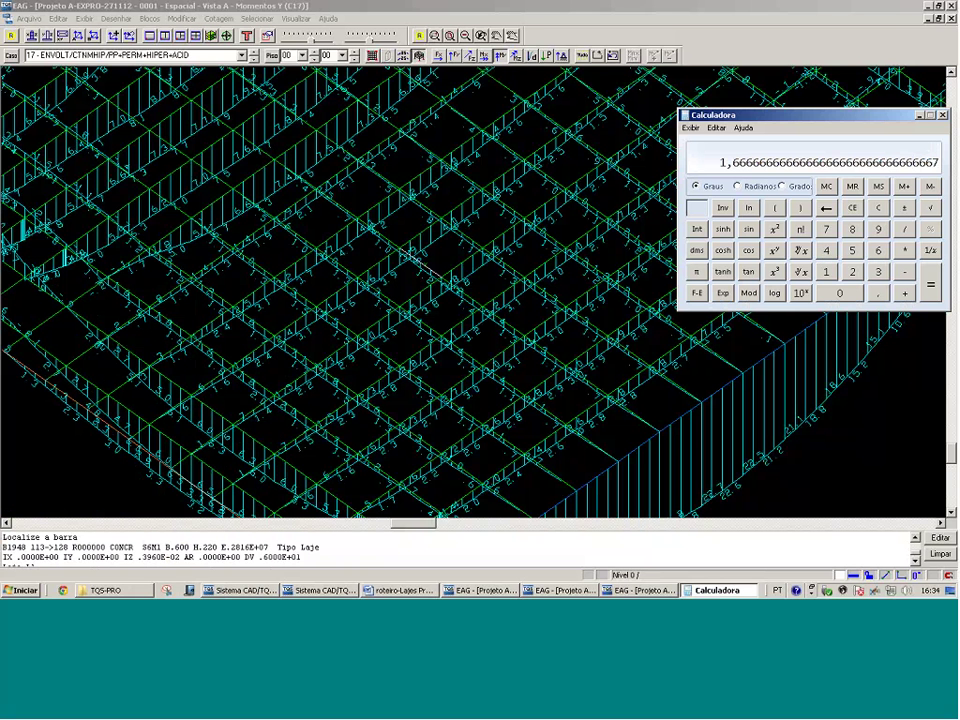
# Set the moment multiplier of the spatial model's diagrams to 1.667 in the visualization parameters
pyautogui.click(650, 590)
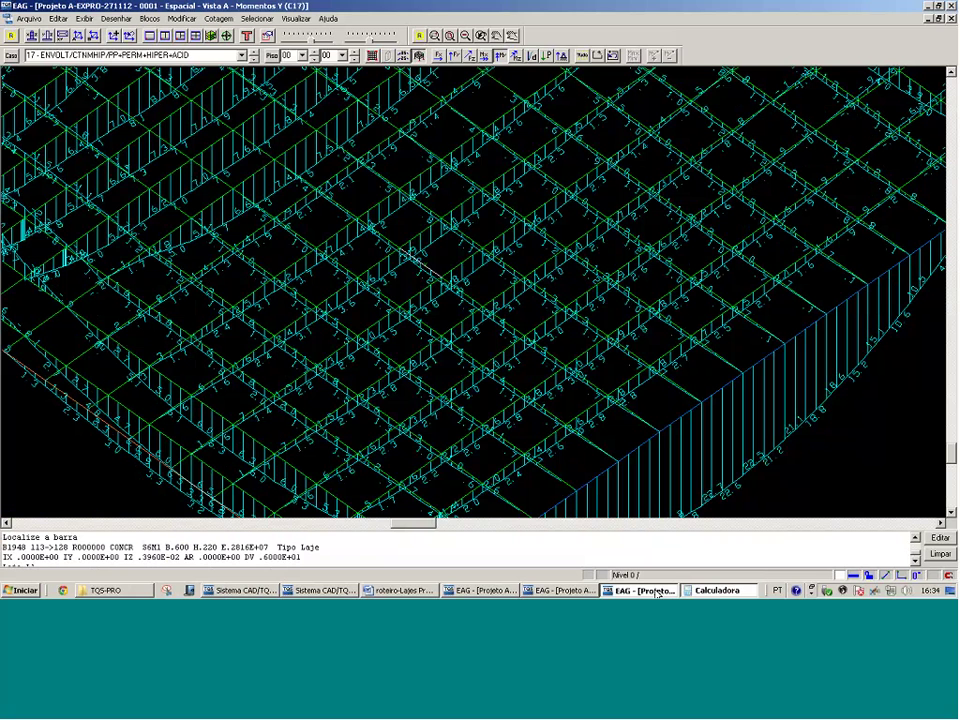
pyautogui.click(210, 36)
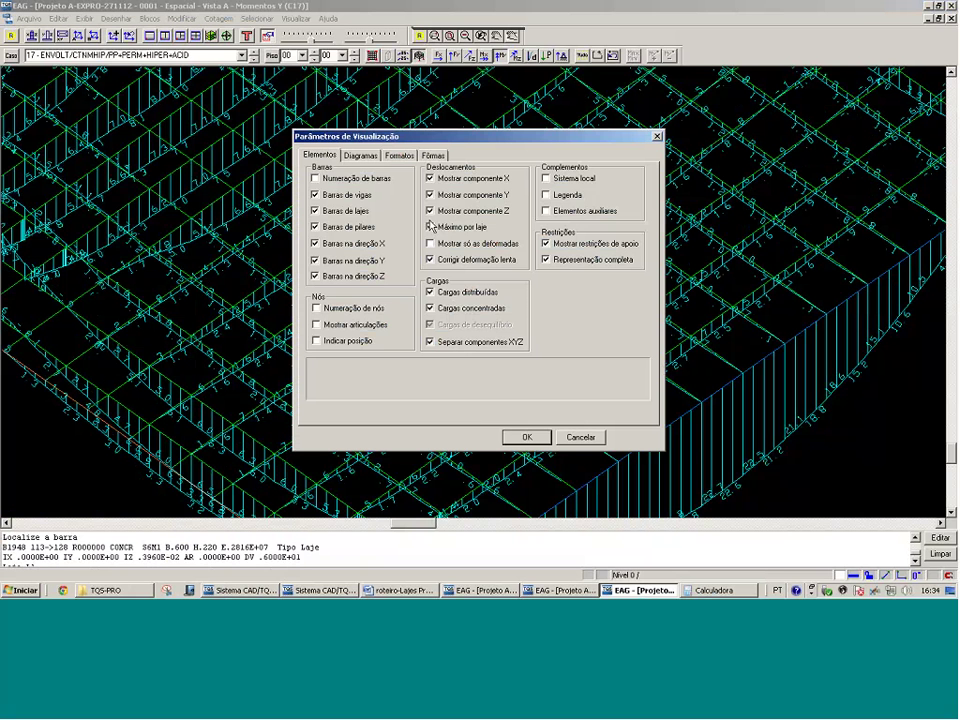
pyautogui.click(360, 155)
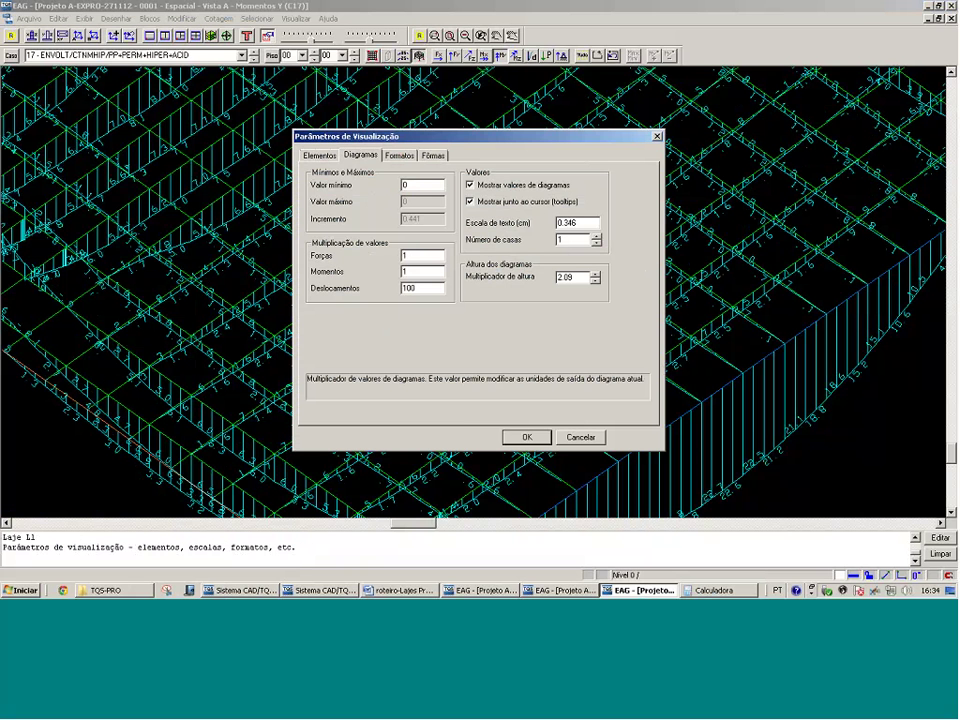
pyautogui.click(420, 271)
pyautogui.write('.')
pyautogui.press('Return')
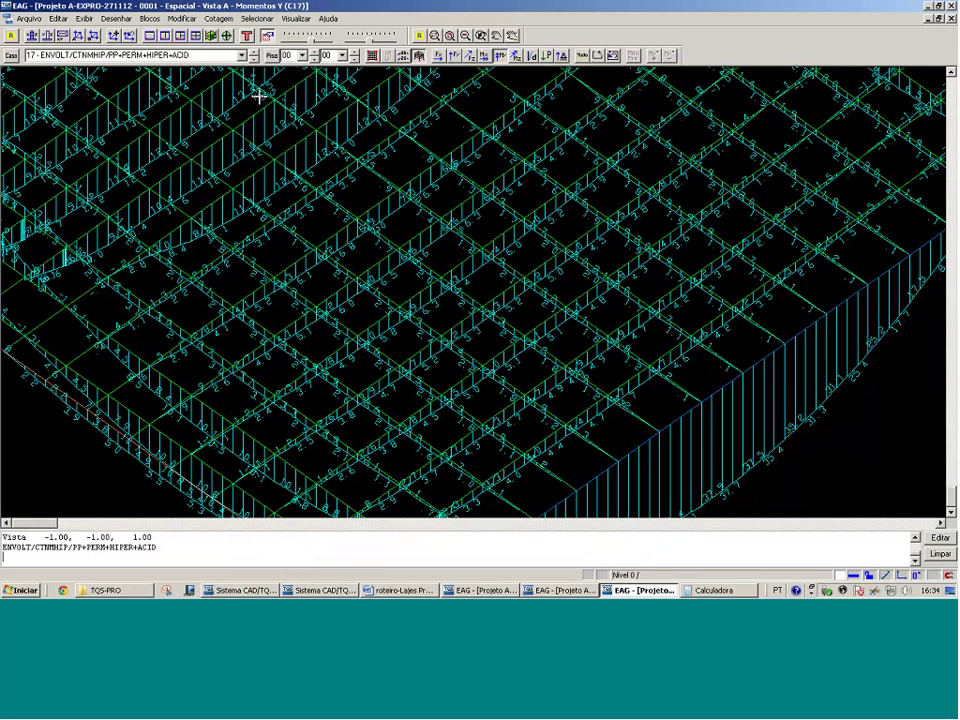
# Hide the bars in the X direction in the spatial moments view
pyautogui.click(268, 36)
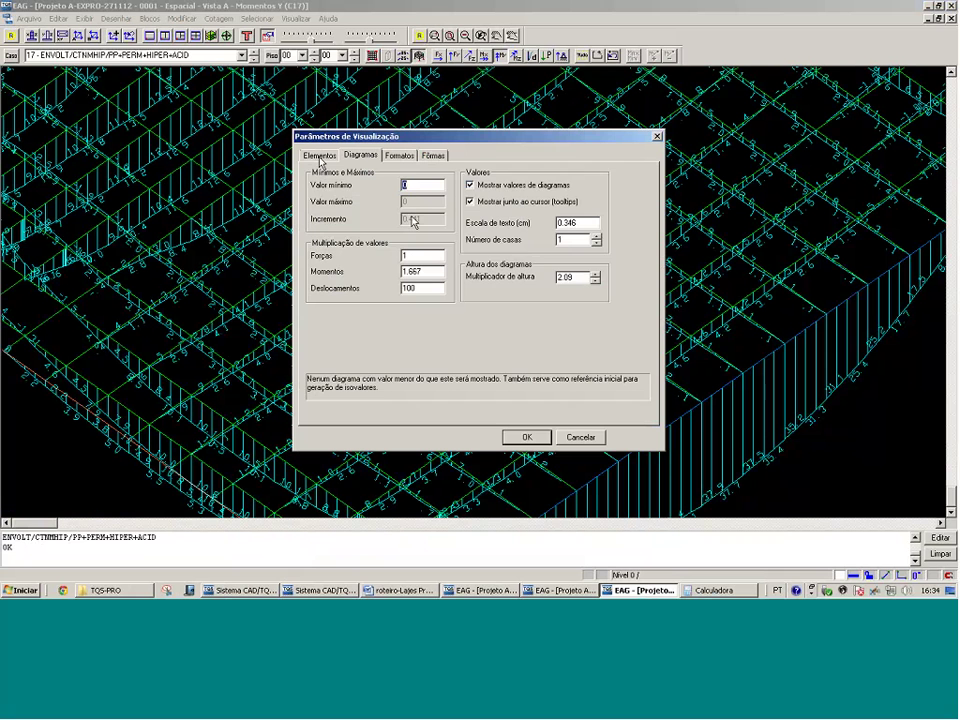
pyautogui.click(320, 157)
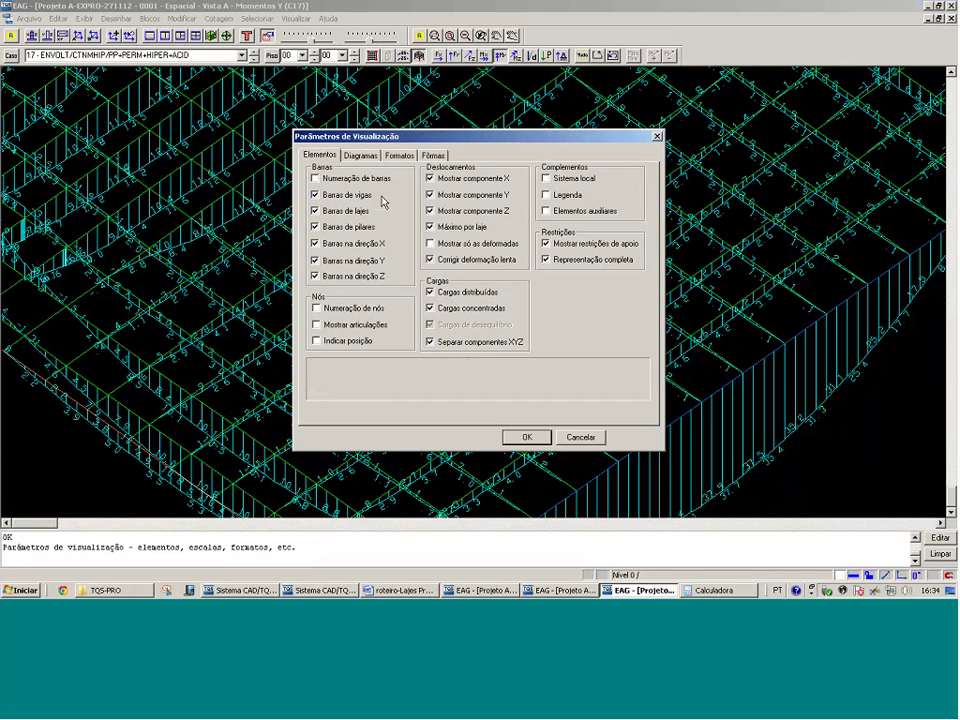
pyautogui.click(341, 246)
pyautogui.click(526, 437)
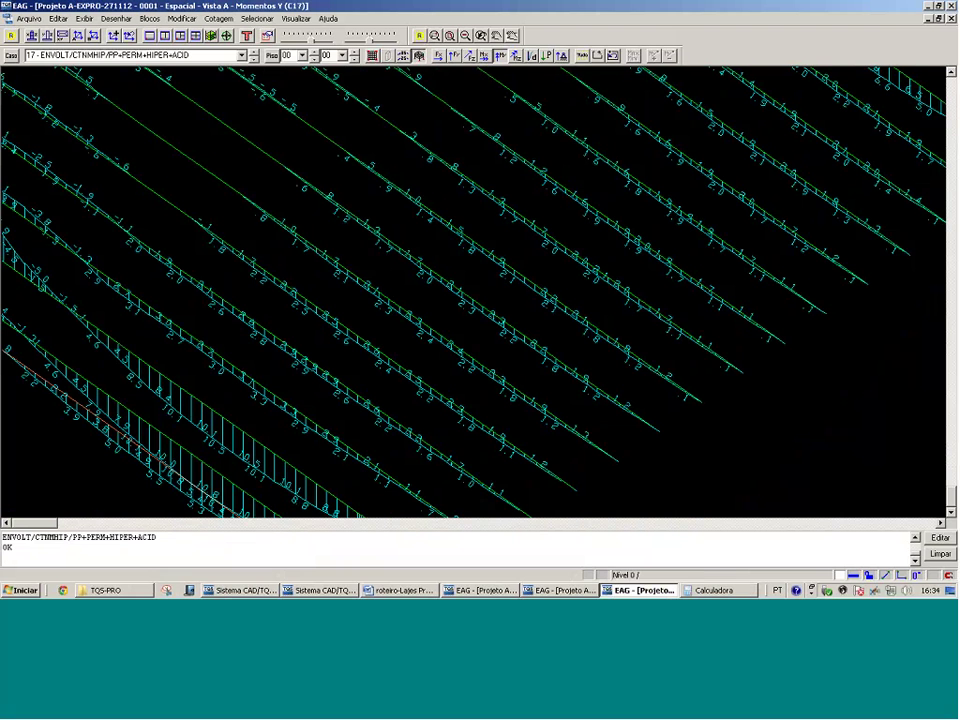
# Compare the vertical bending moments per metre in the PAV2 slab forces editor with the spatial Y moments diagram
pyautogui.click(554, 590)
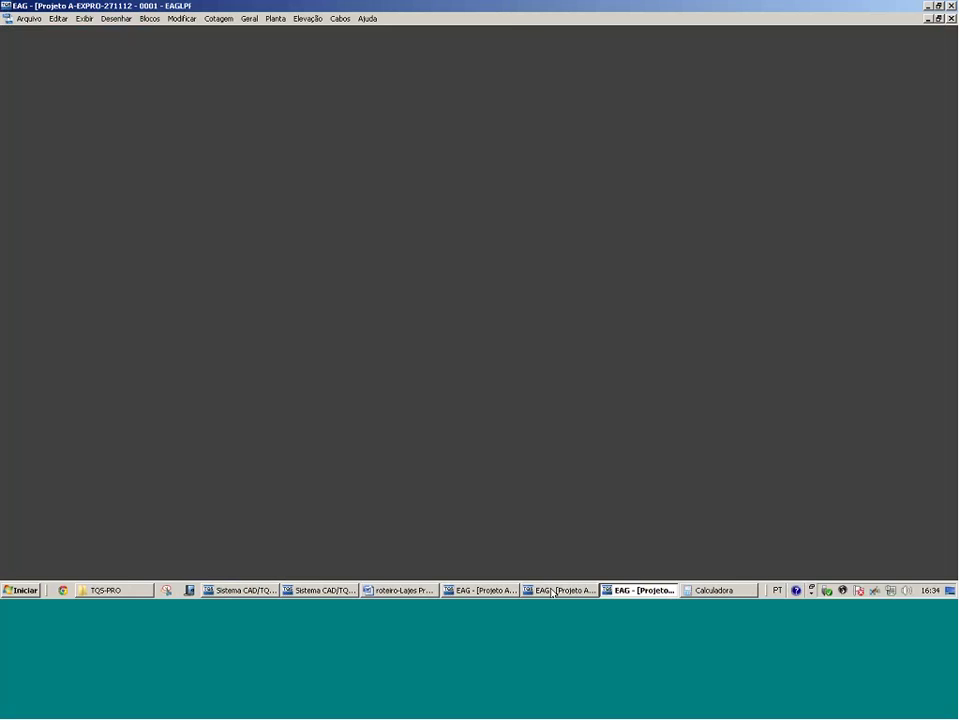
pyautogui.hotkey('alt', 'Tab')
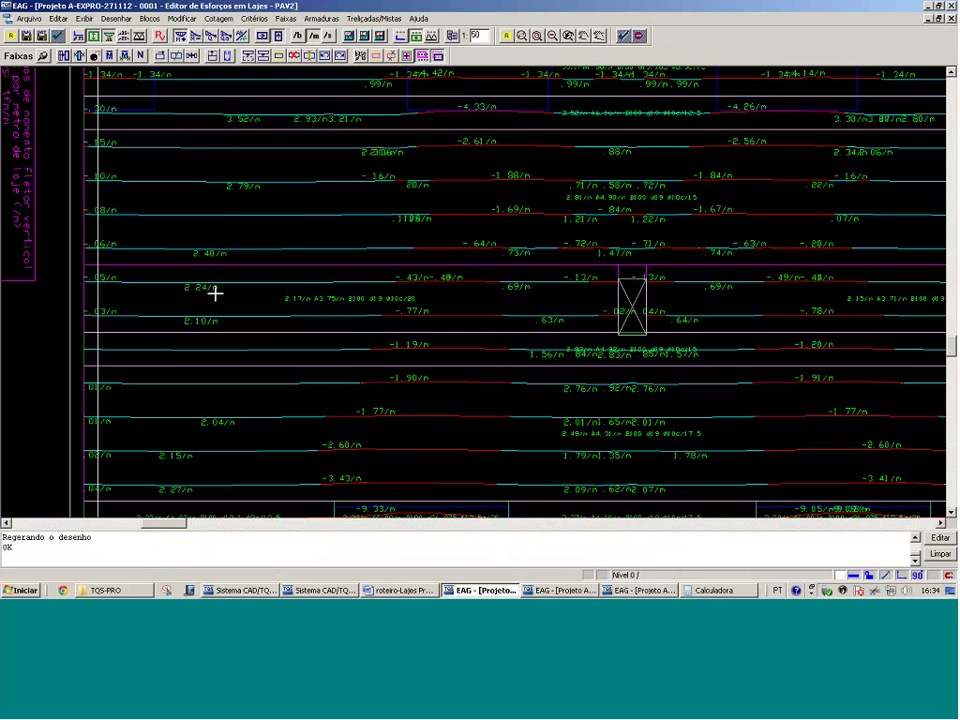
pyautogui.moveTo(240, 182)
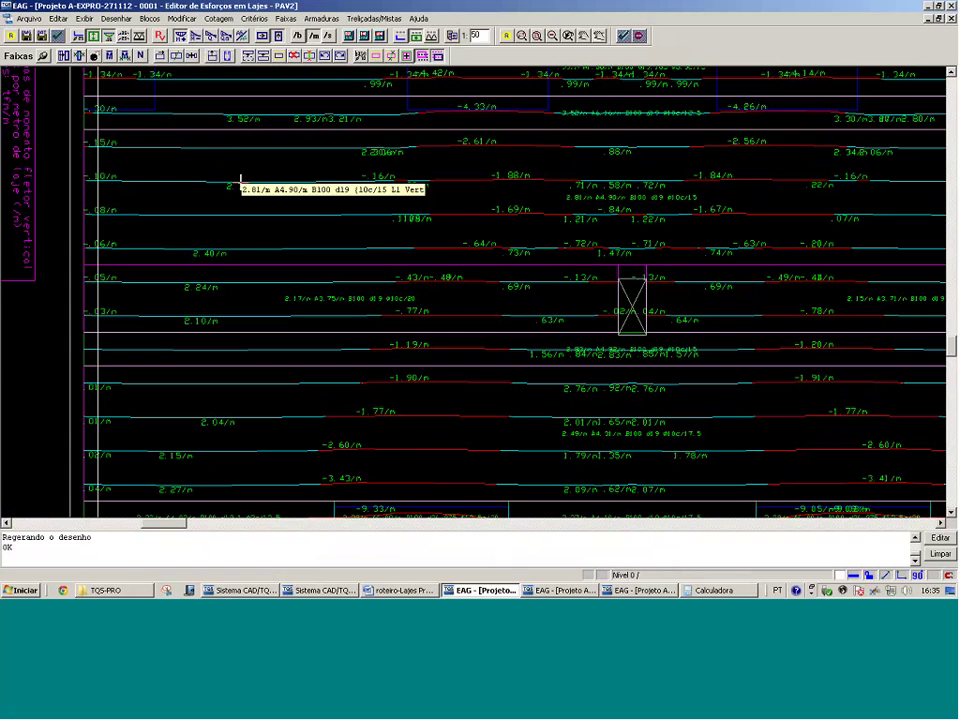
pyautogui.click(645, 590)
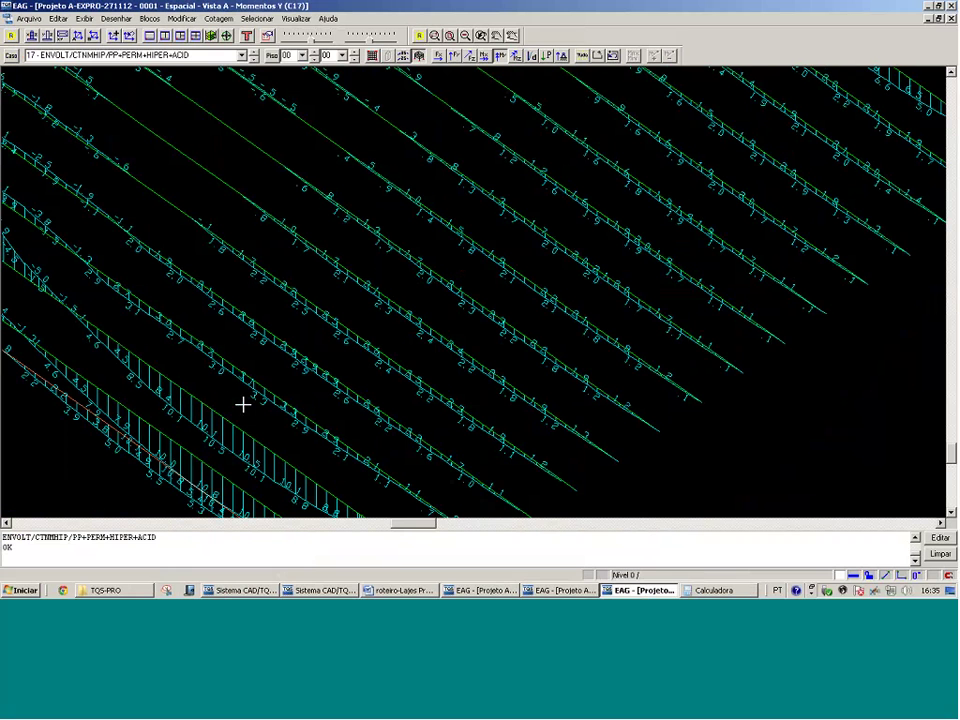
# Close the prestressed slab editor and return to the spatial Y moments view of Projeto A-EXPRO-271112
pyautogui.click(560, 591)
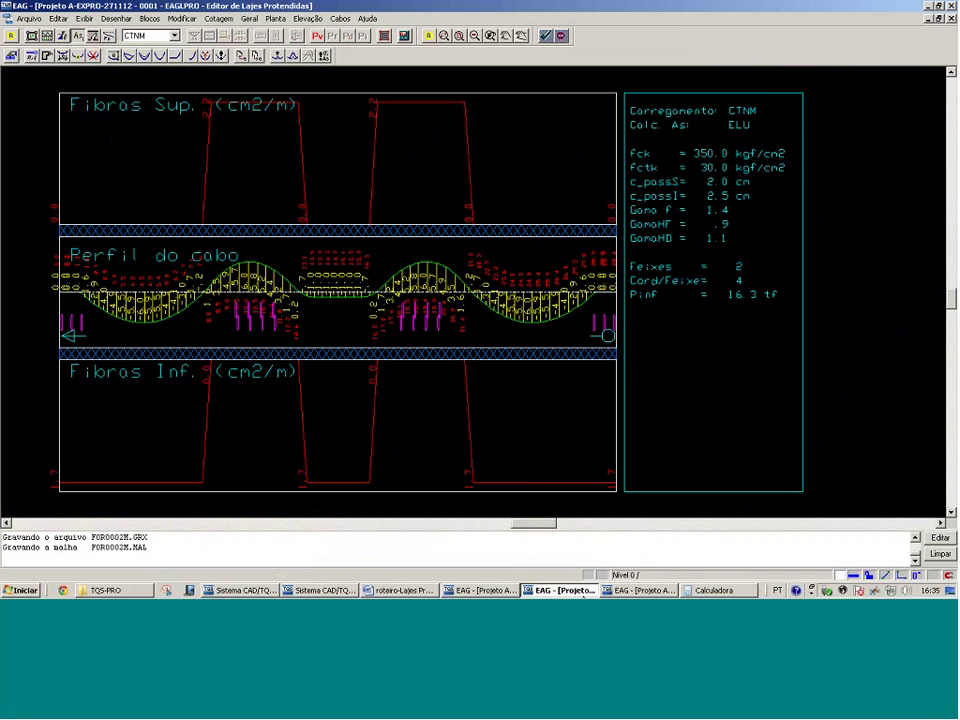
pyautogui.click(530, 591)
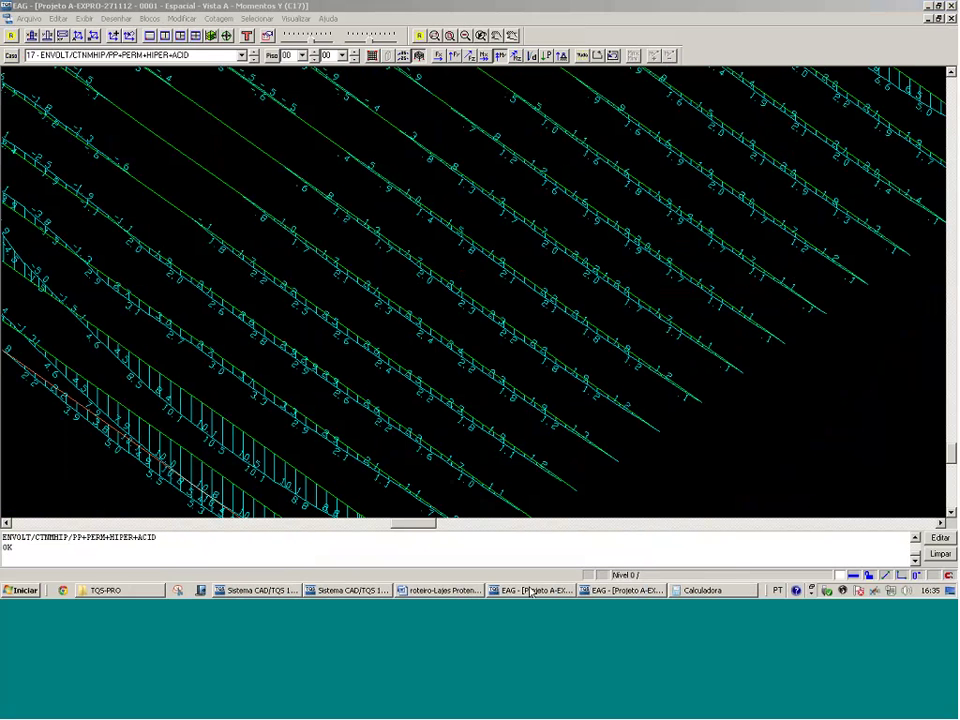
pyautogui.moveTo(653, 591)
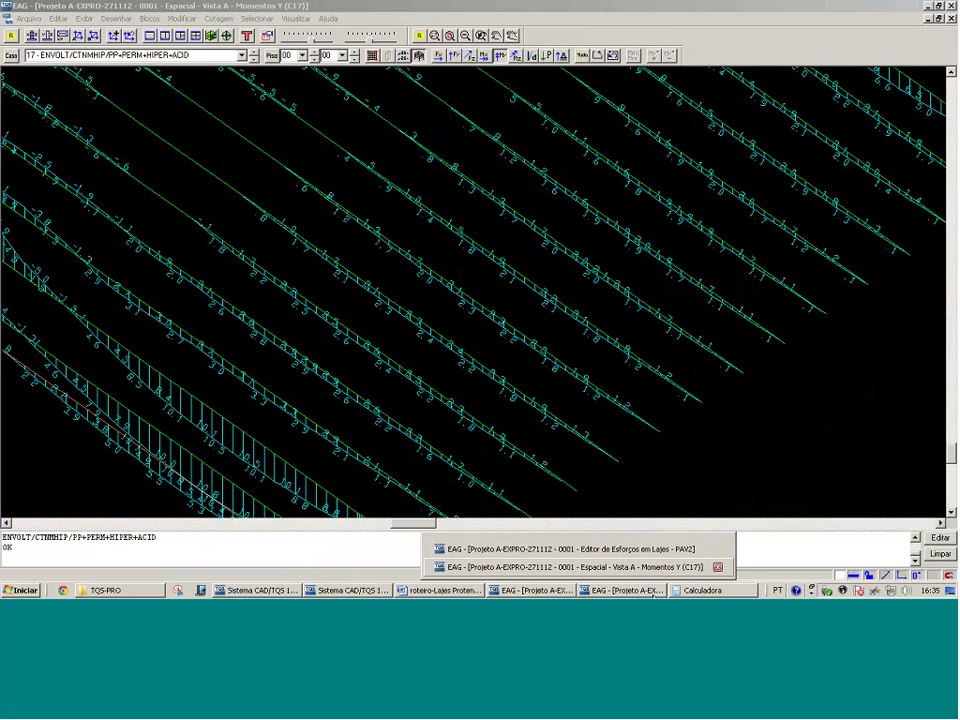
pyautogui.click(575, 567)
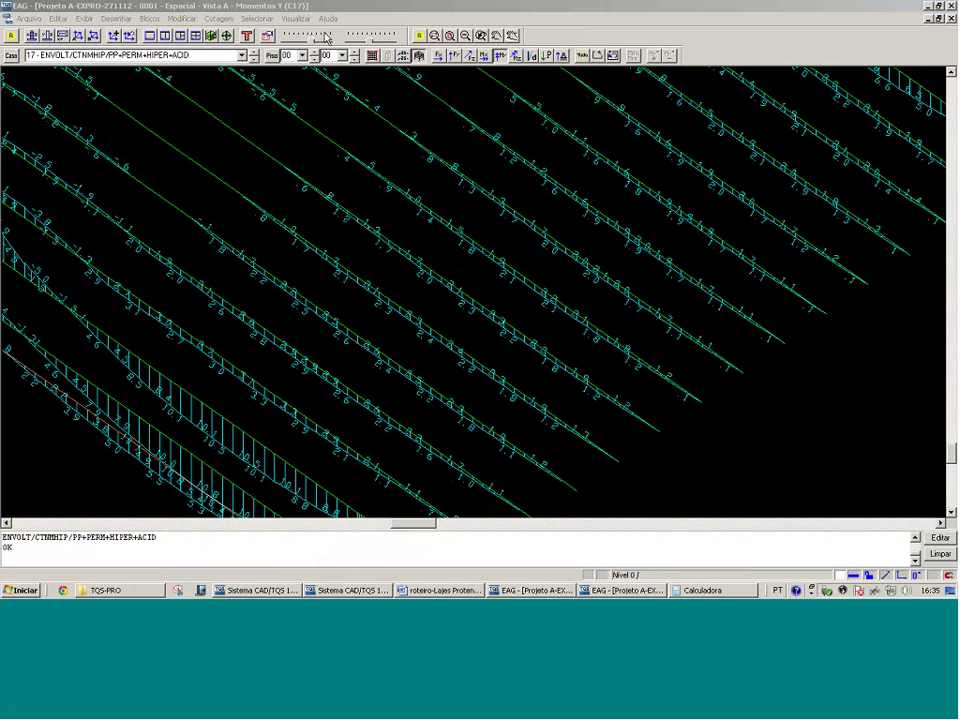
# Redisplay load case 17 - ENVOLT/CTNMHIP/PP+PERM+HIPER+ACID and examine the Y moments over the whole slab
pyautogui.click(242, 55)
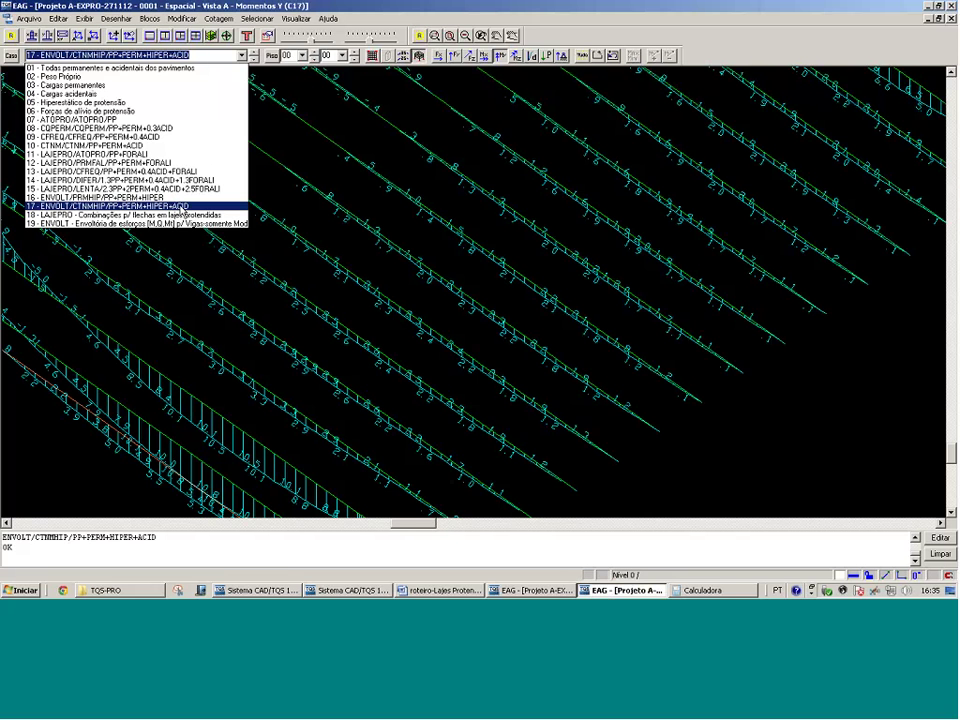
pyautogui.click(183, 207)
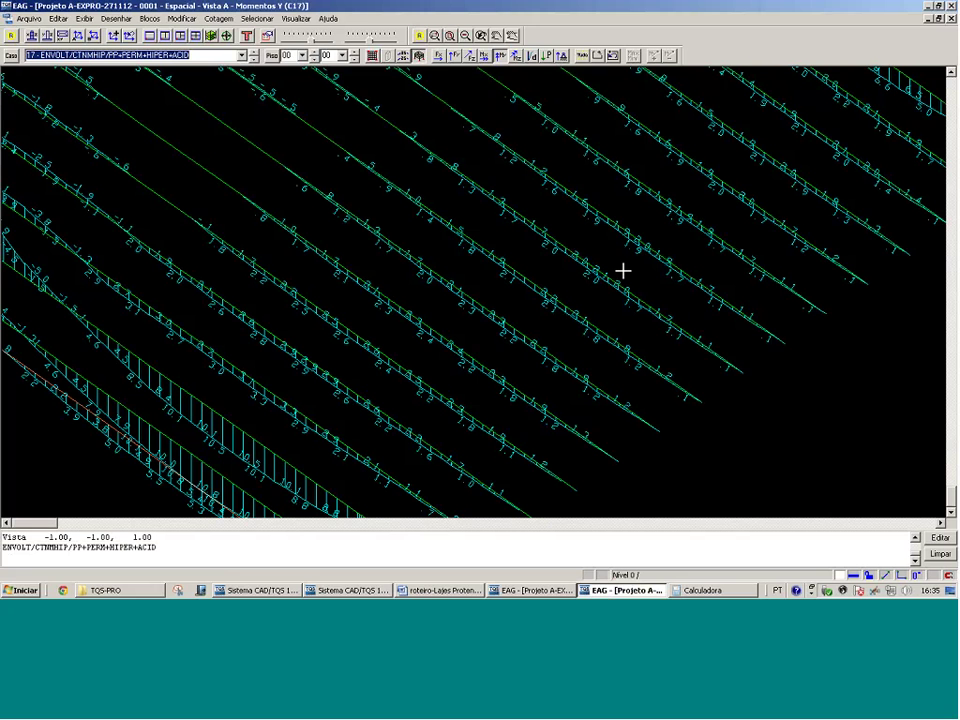
pyautogui.scroll(-2, 651, 255)
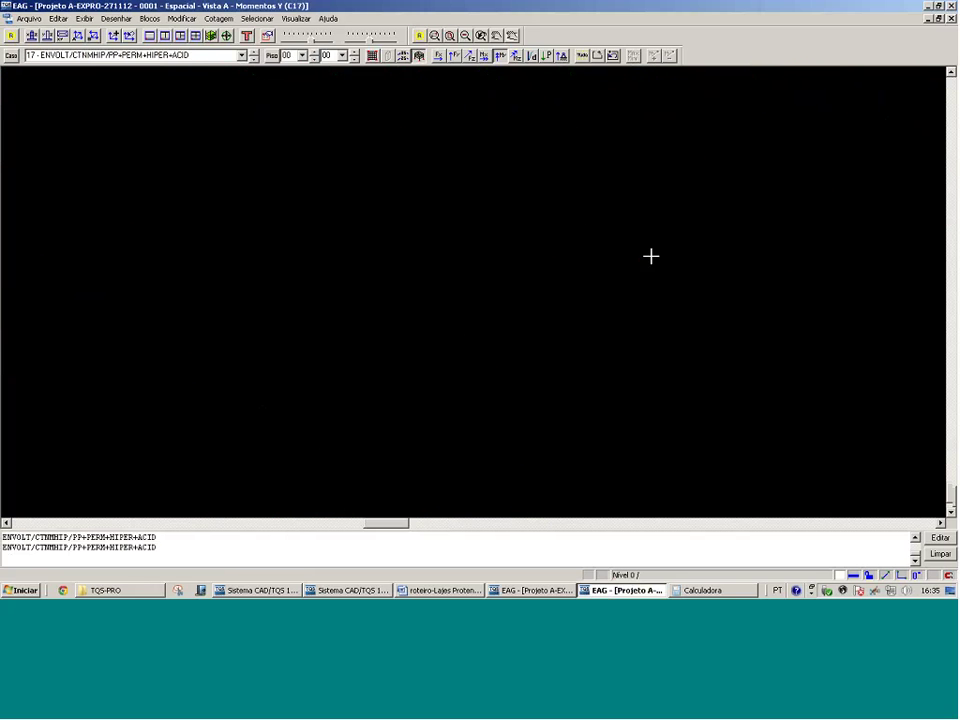
pyautogui.hotkey('shift', 'F8')
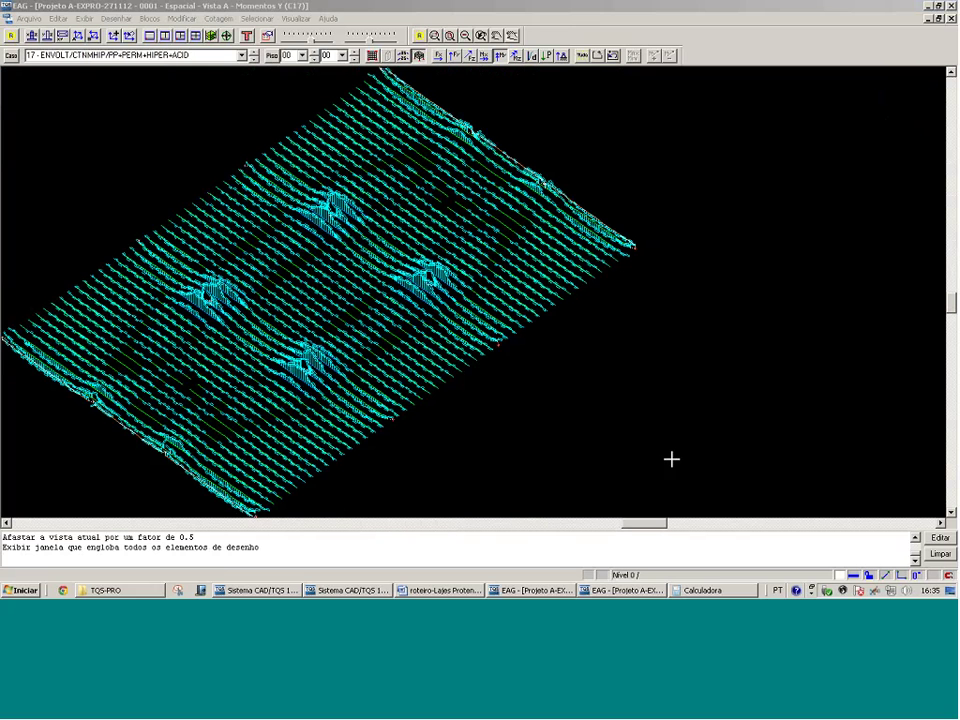
pyautogui.click(622, 590)
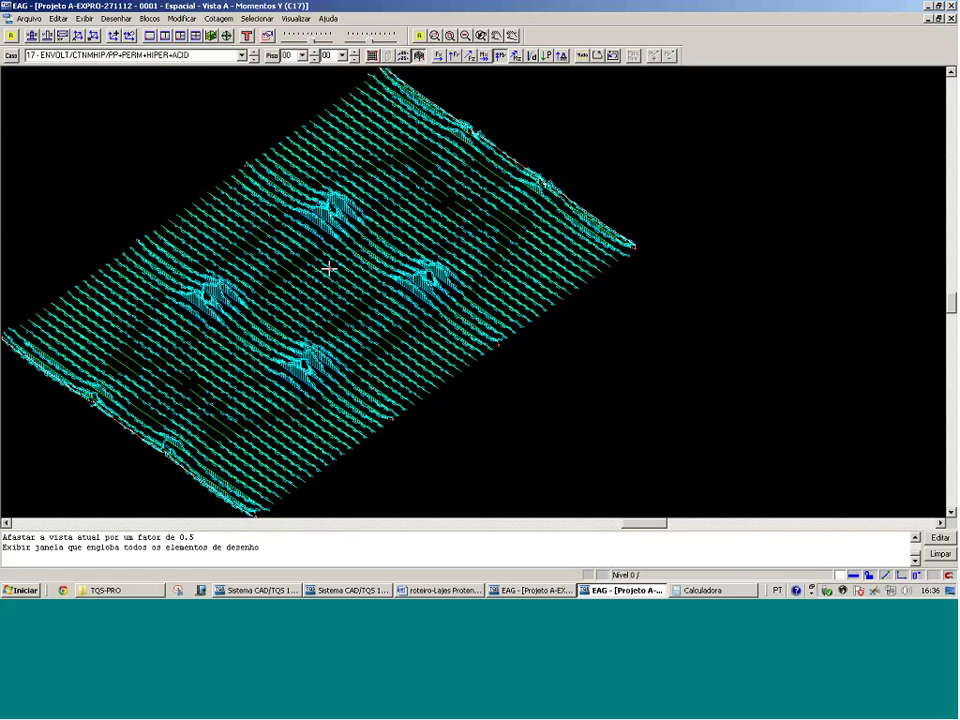
# Display load case 06 - Forças de alívio de protensão in the spatial Y moments view, with the X-direction bars shown
pyautogui.moveTo(313, 225)
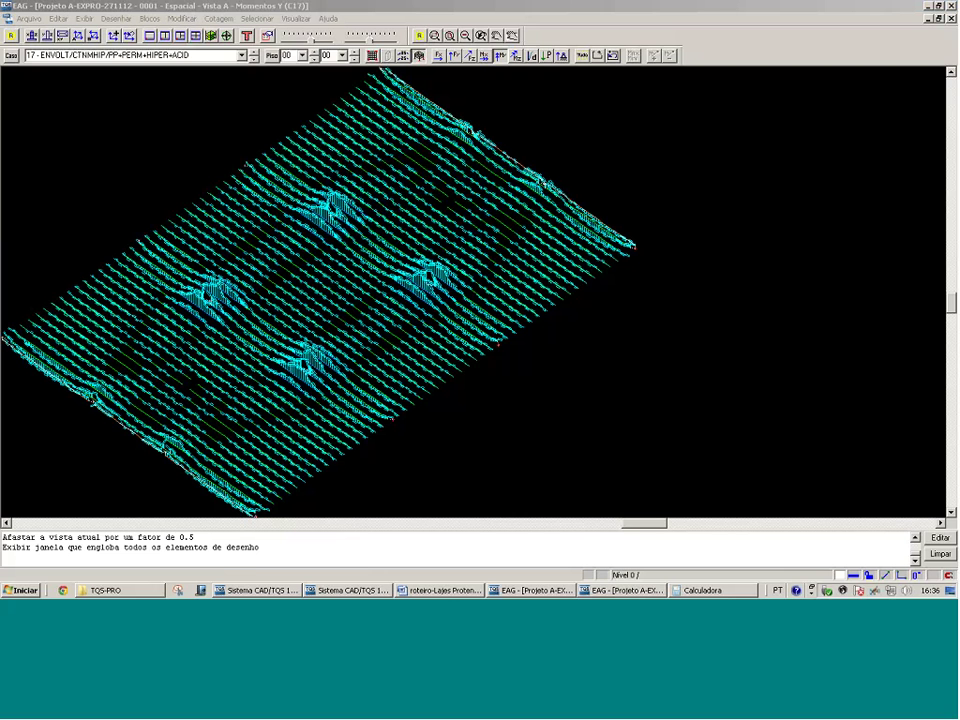
pyautogui.click(241, 56)
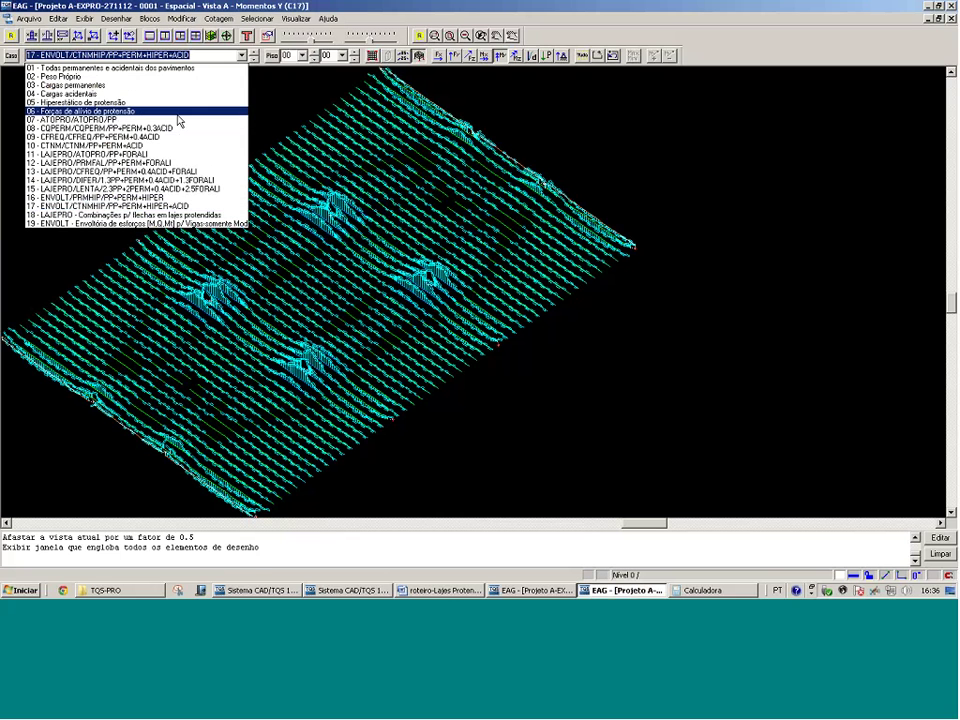
pyautogui.click(180, 120)
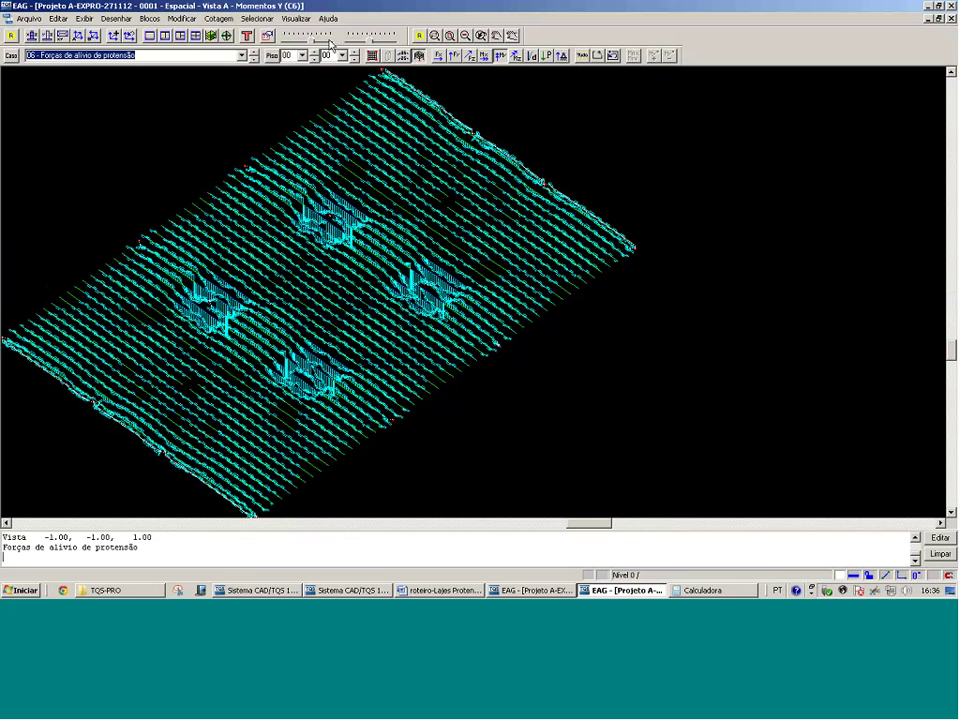
pyautogui.click(267, 36)
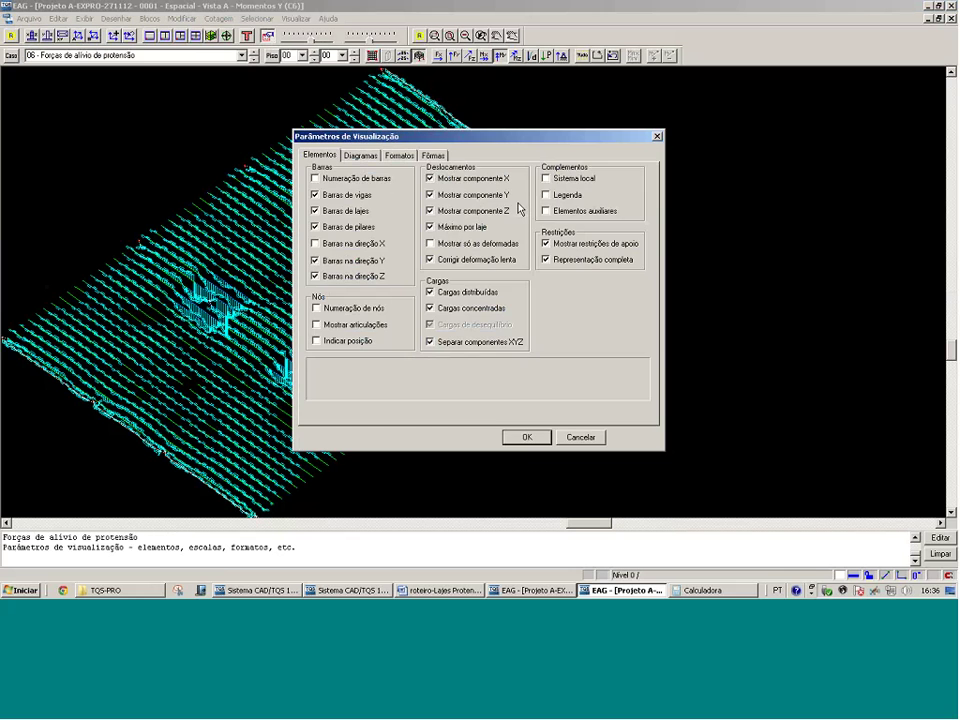
pyautogui.click(526, 437)
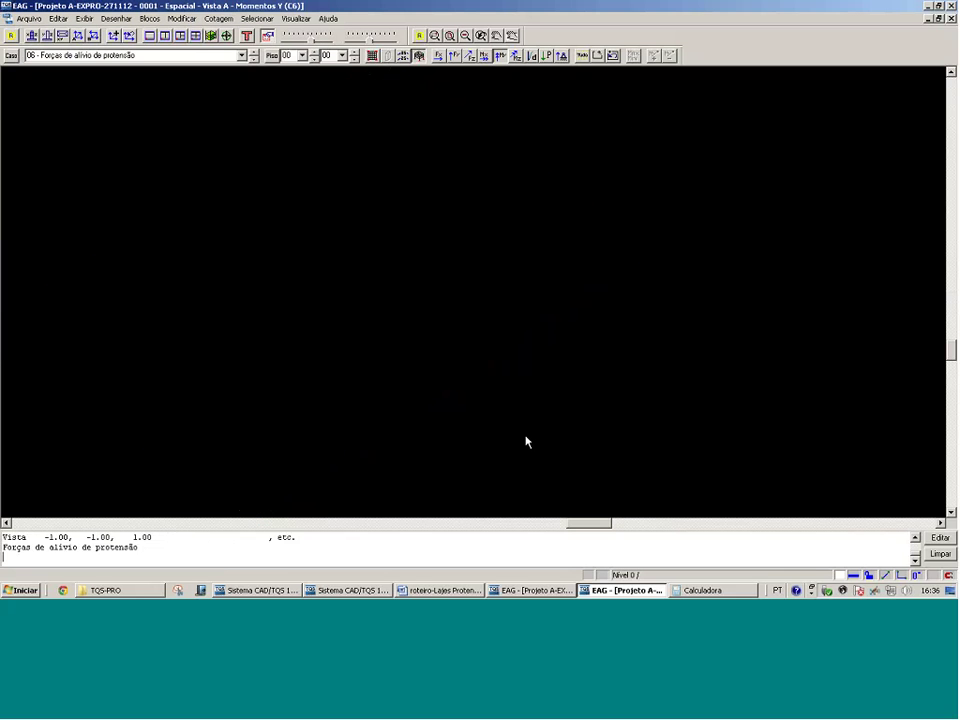
# Hide the X-direction bars and examine the prestress relief moments along the Y-direction bars near the slab corner
pyautogui.press('F8')
pyautogui.click(326, 347)
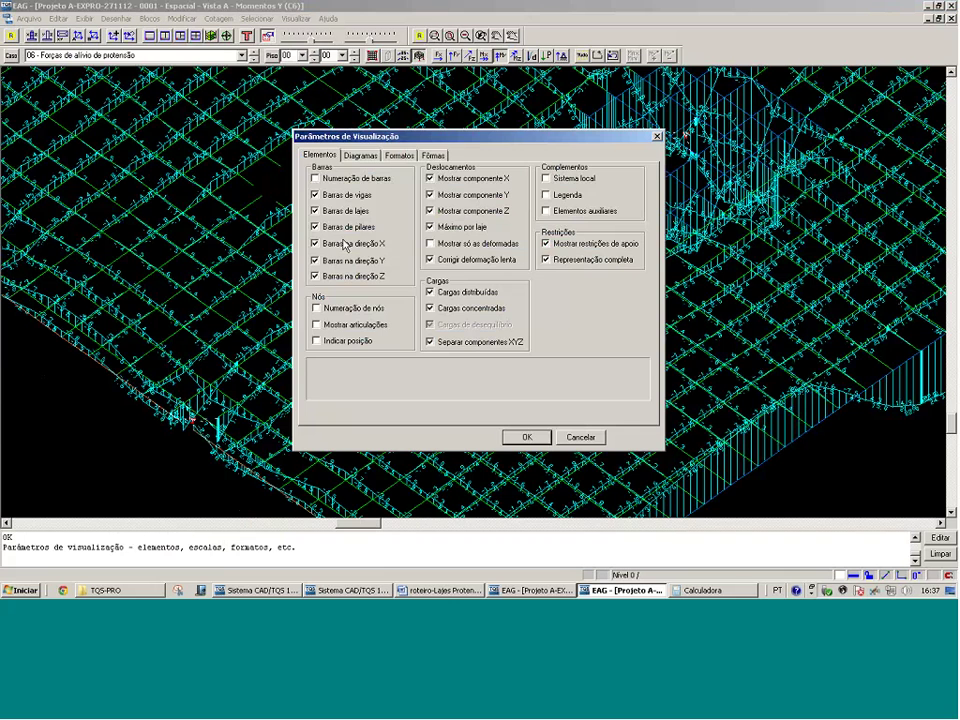
pyautogui.click(527, 437)
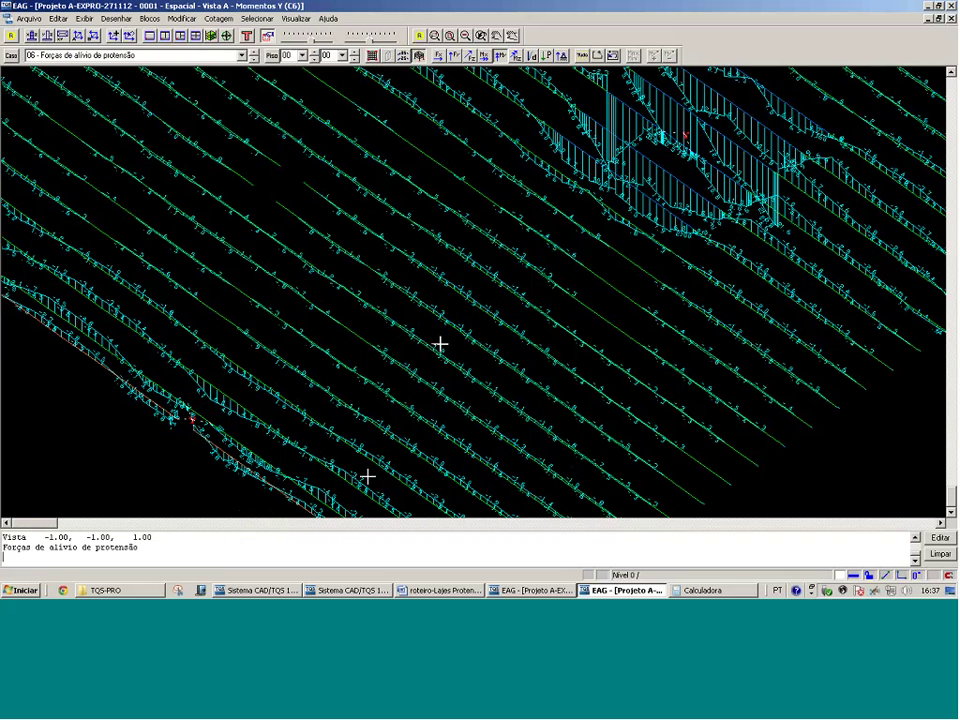
pyautogui.click(354, 476)
pyautogui.click(647, 281)
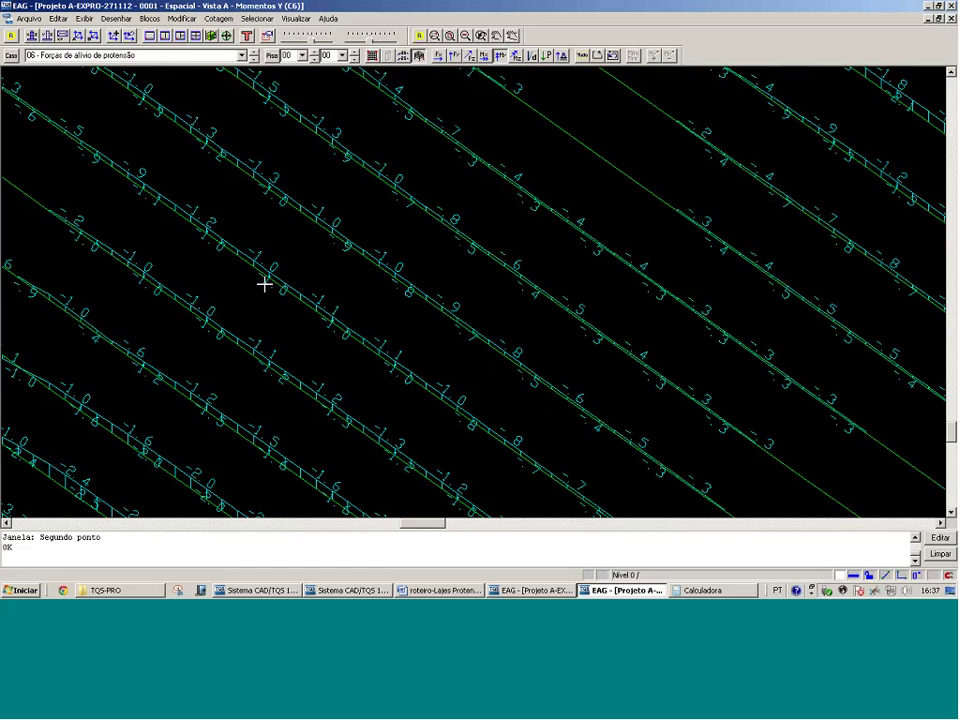
# Show the X-direction bars in the floor 0 plan view and display the Y moments there
pyautogui.click(402, 56)
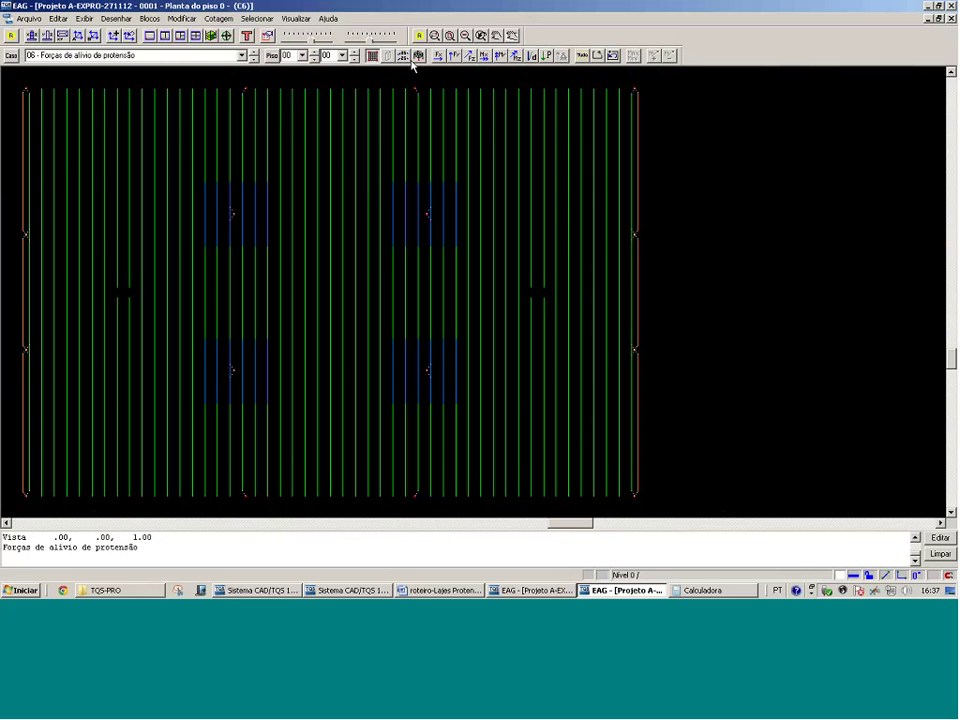
pyautogui.click(268, 36)
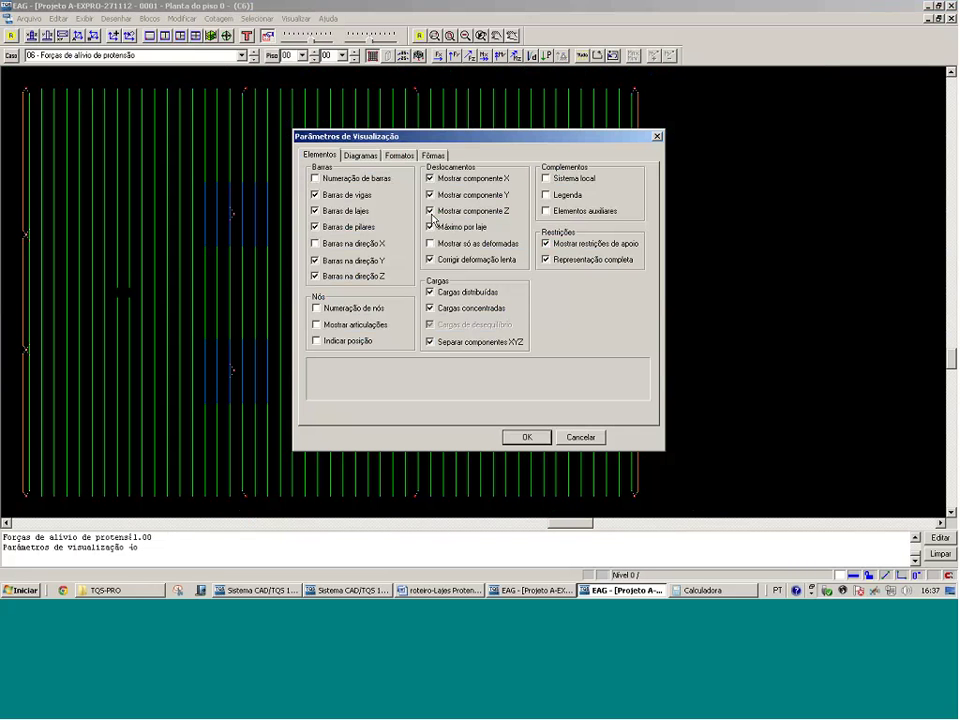
pyautogui.click(515, 437)
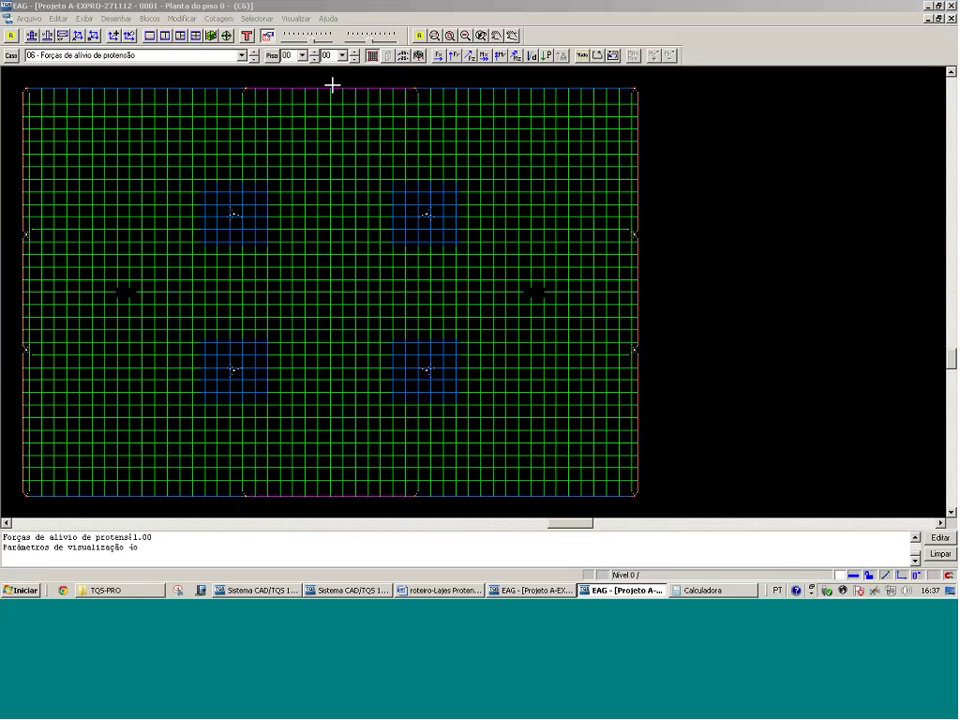
pyautogui.click(500, 57)
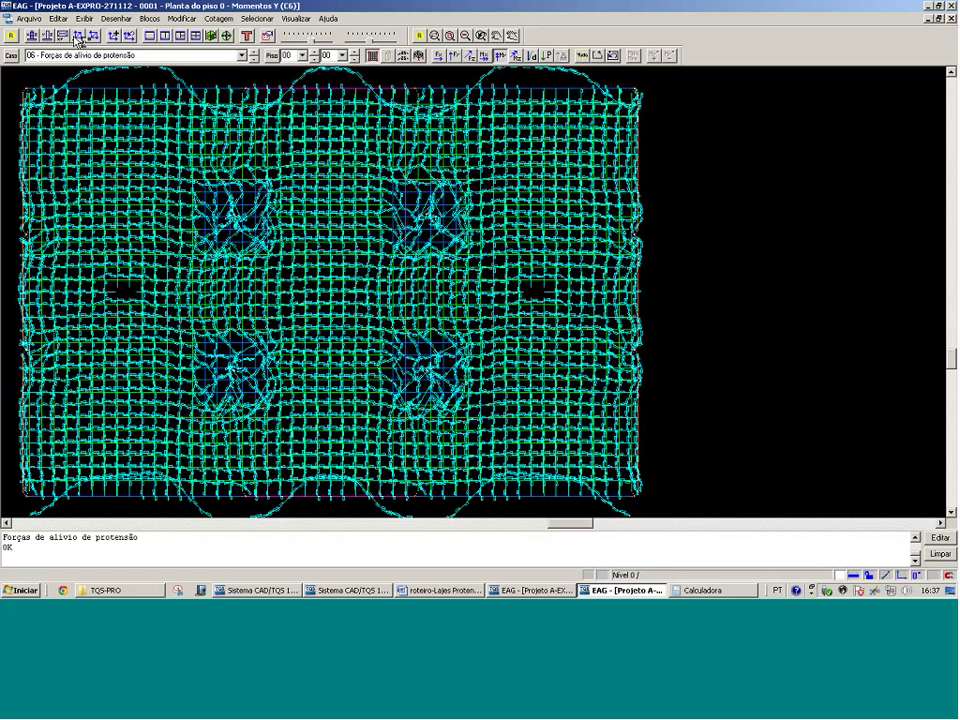
# Return to spatial view A and examine the relief-force Y moments of both bar directions near the slab's lower corner
pyautogui.click(320, 42)
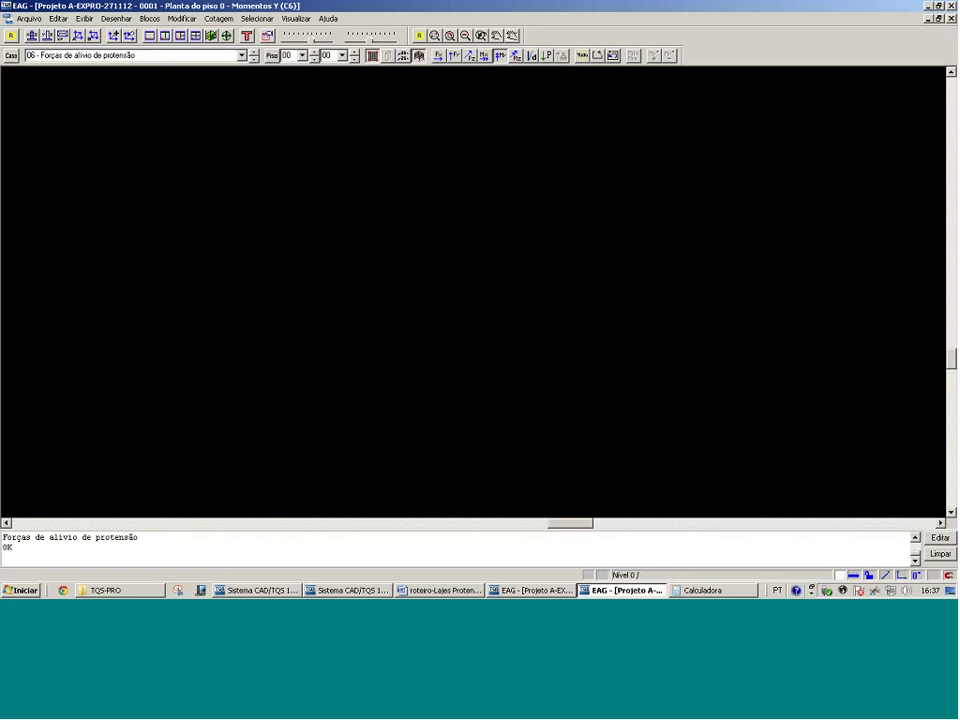
pyautogui.click(280, 42)
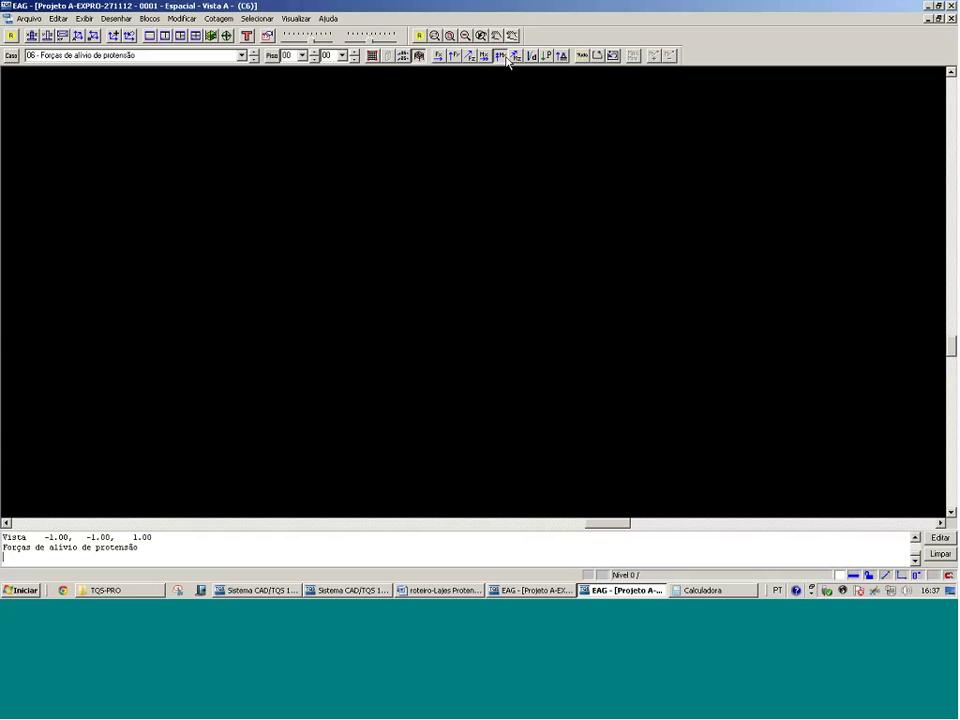
pyautogui.press('F8')
pyautogui.click(193, 439)
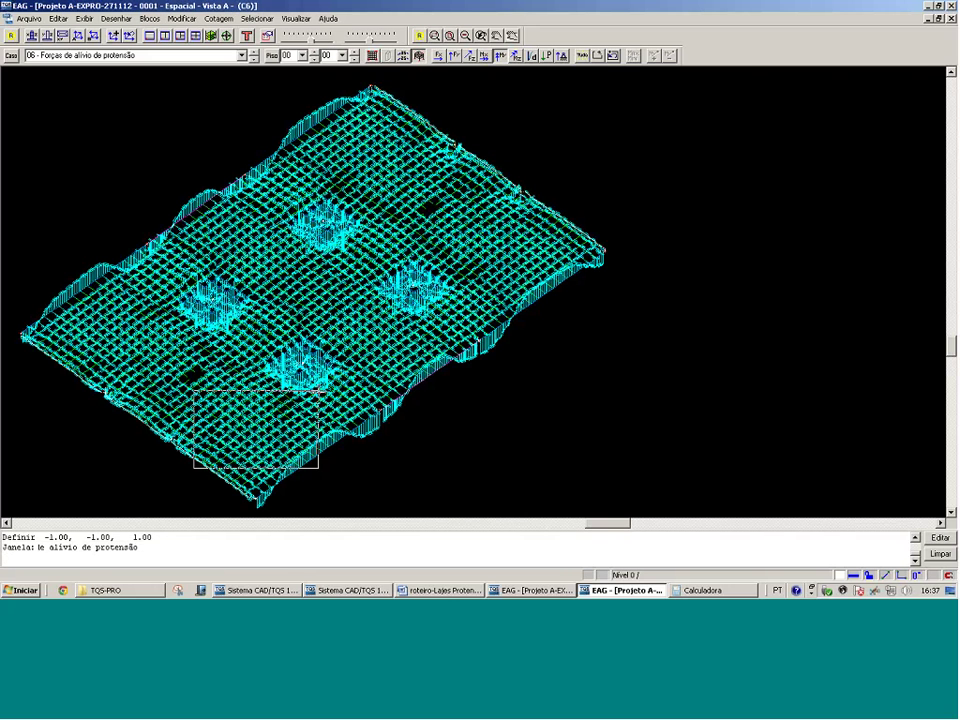
pyautogui.click(317, 392)
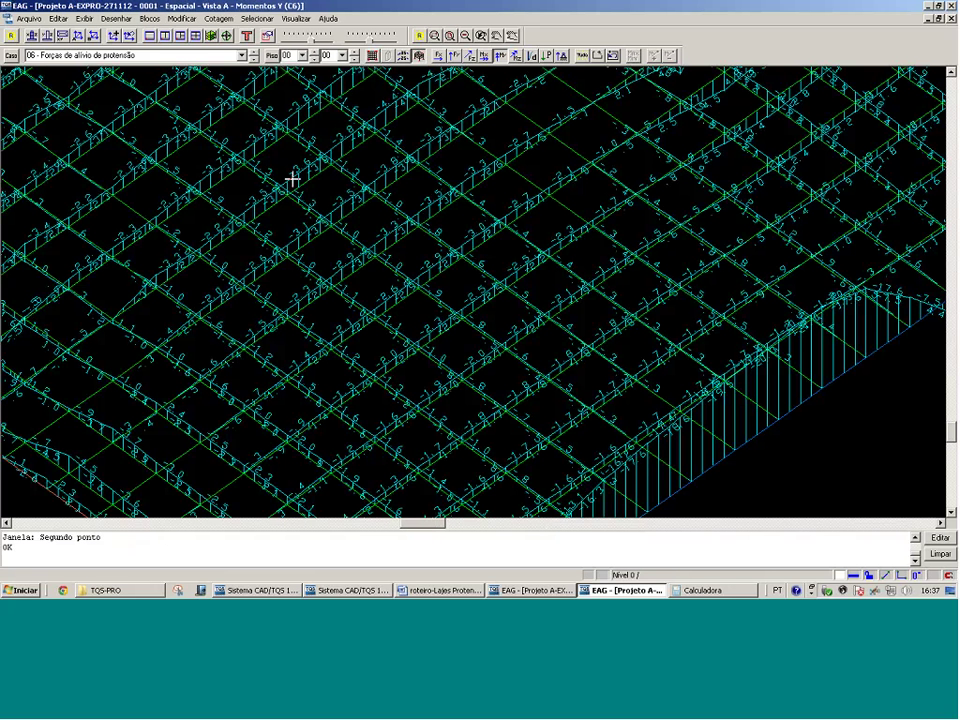
pyautogui.moveTo(298, 178)
pyautogui.click(185, 55)
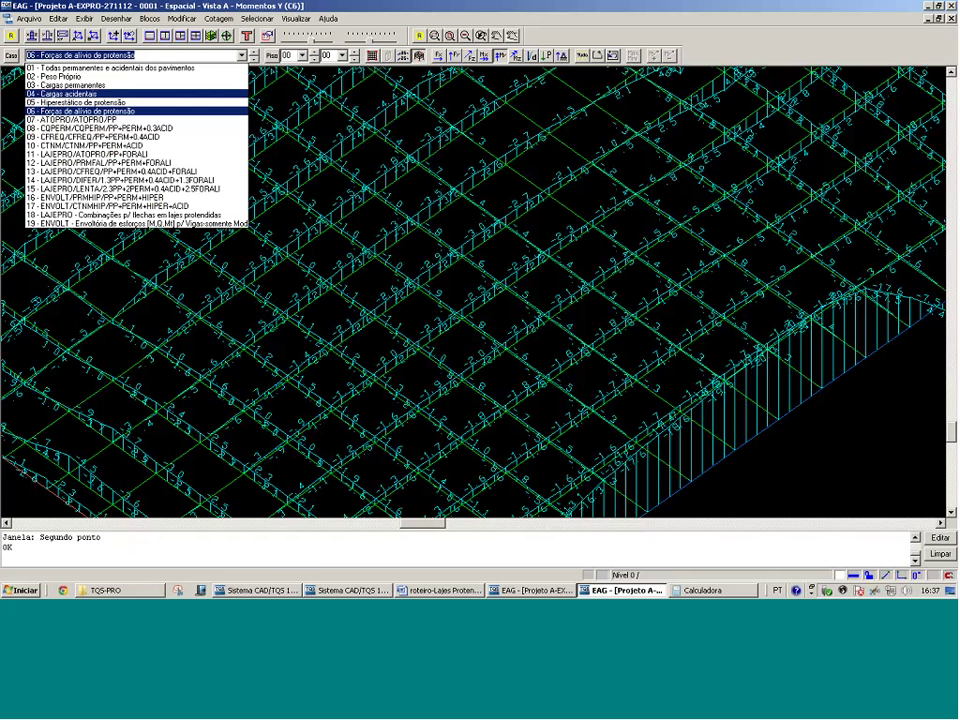
pyautogui.press('Escape')
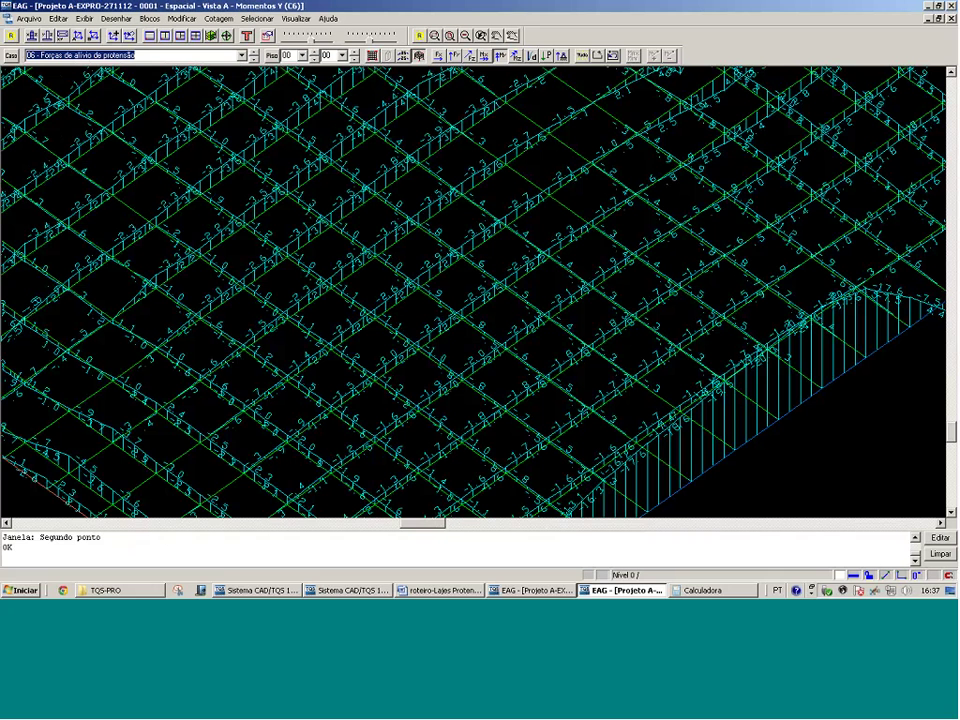
# Isolate the strip of bars around the slab's left opening with an orthogonal fence over its full depth and examine their Y moments
pyautogui.click(598, 56)
pyautogui.click(101, 73)
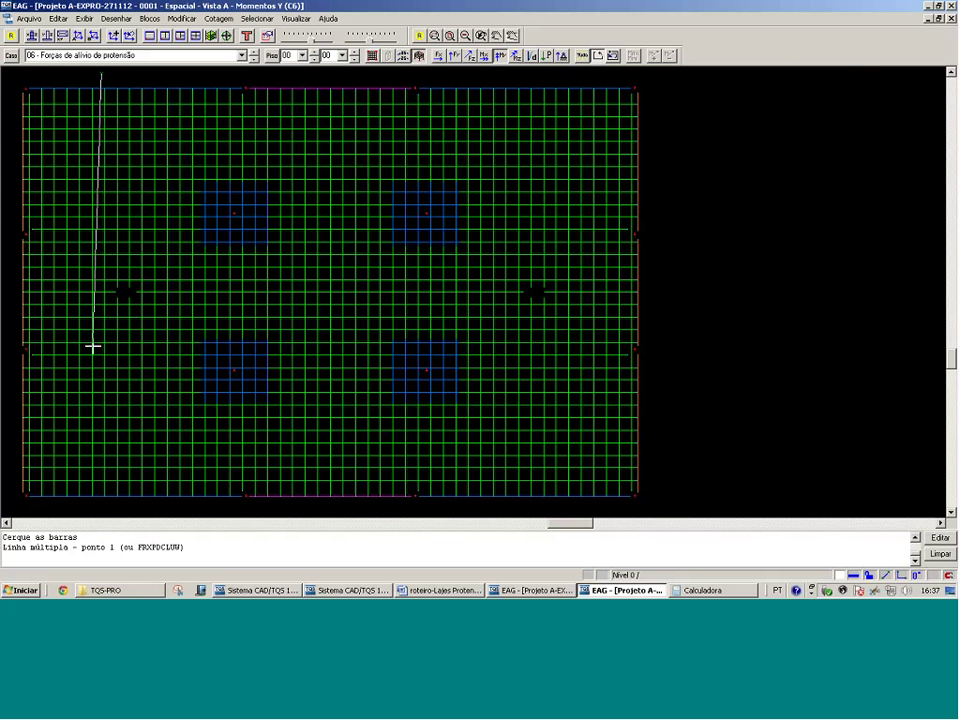
pyautogui.press('F8')
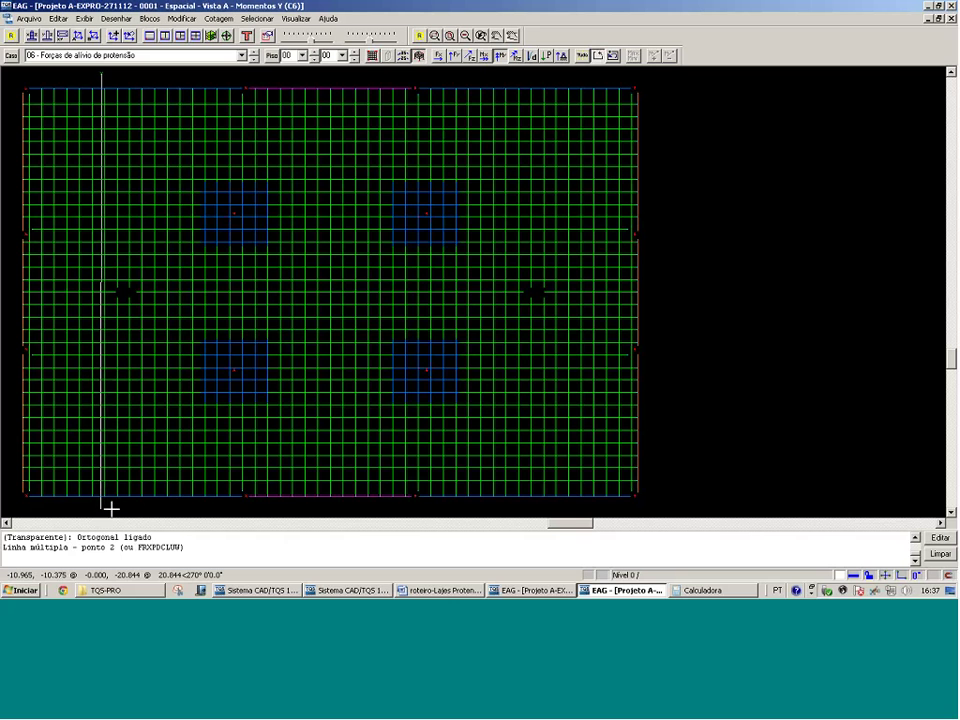
pyautogui.click(150, 72)
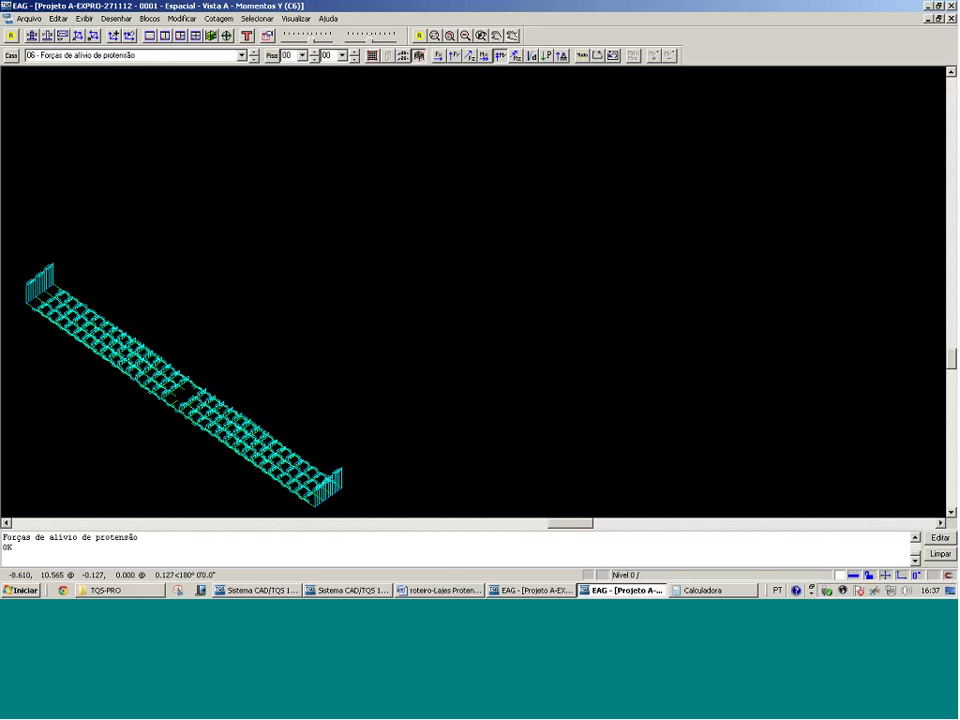
pyautogui.click(198, 478)
pyautogui.click(308, 404)
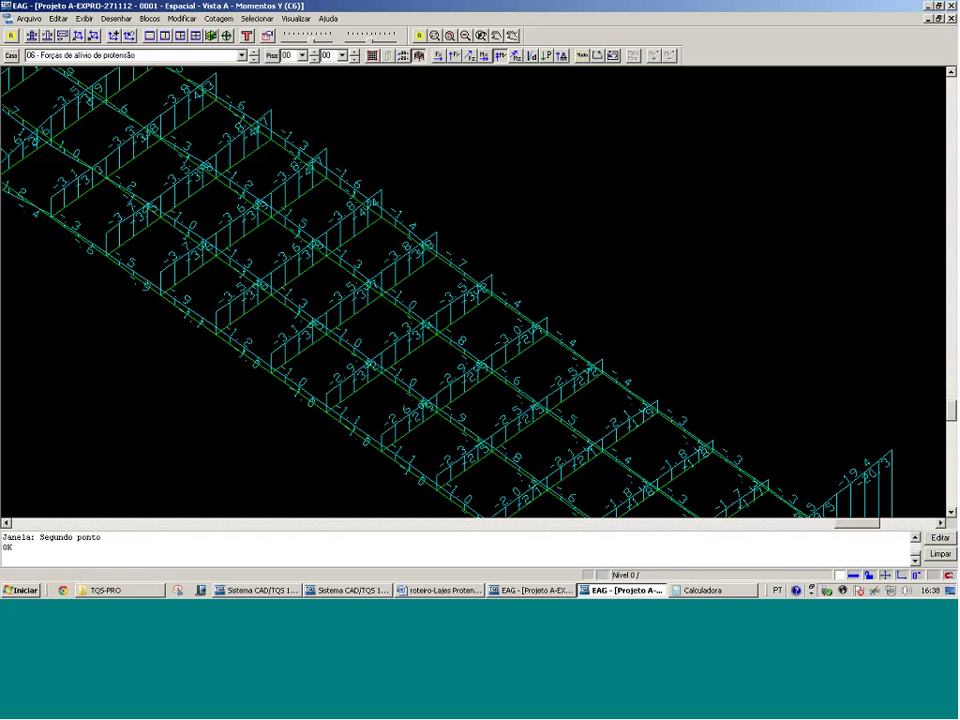
# Compare the strip's Y moments under load cases 01 - Todas permanentes e acidentais dos pavimentos and 17 - ENVOLT/CTNMHIP/PP+PERM+HIPER+ACID
pyautogui.click(217, 55)
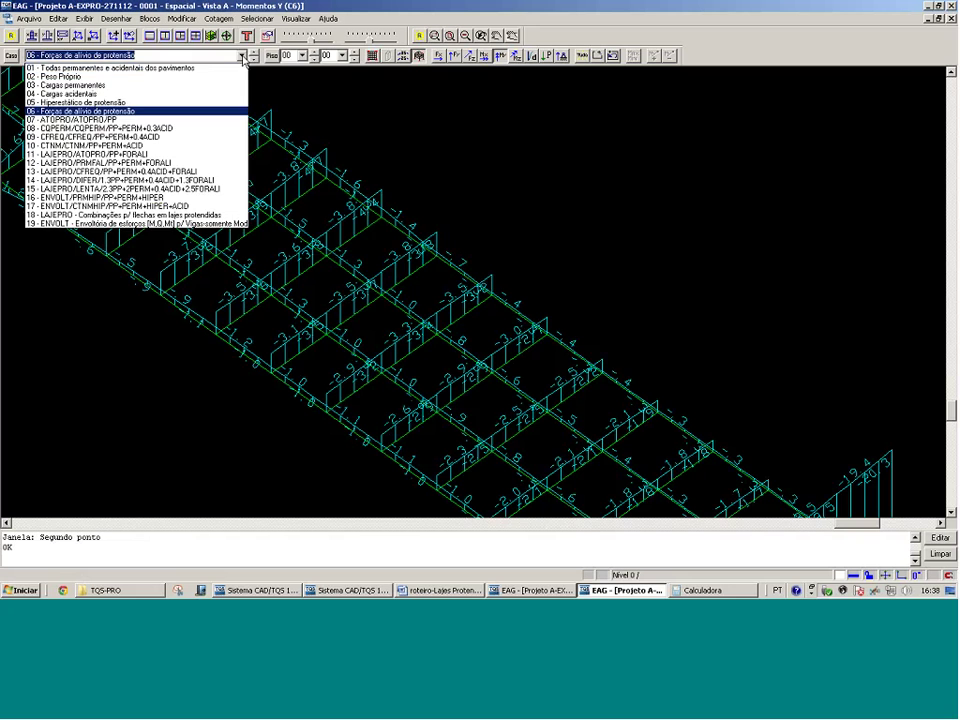
pyautogui.click(216, 70)
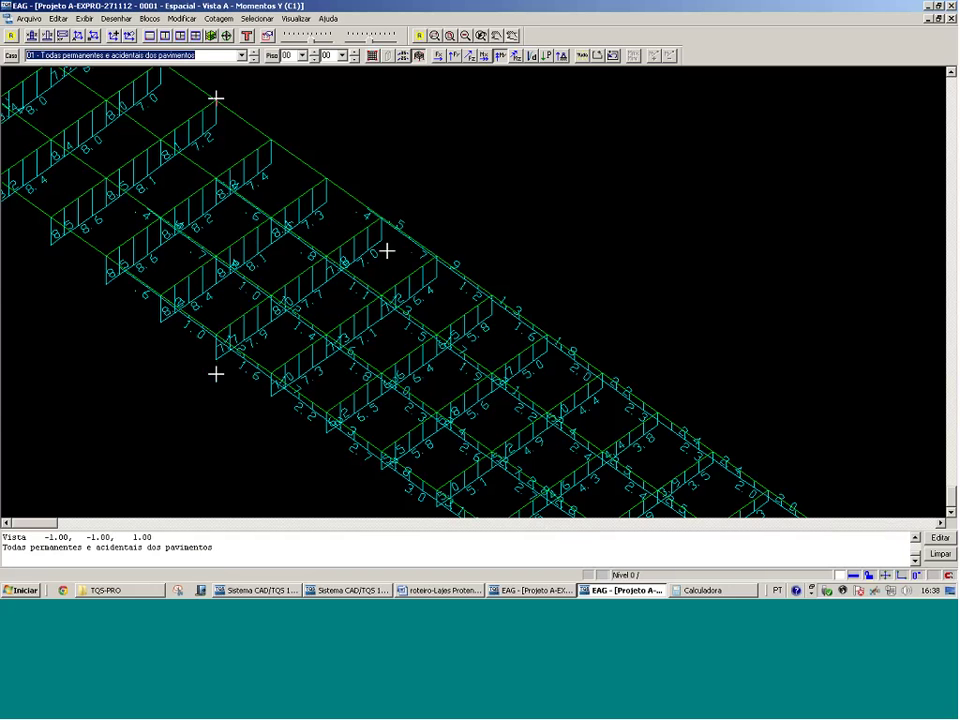
pyautogui.click(241, 55)
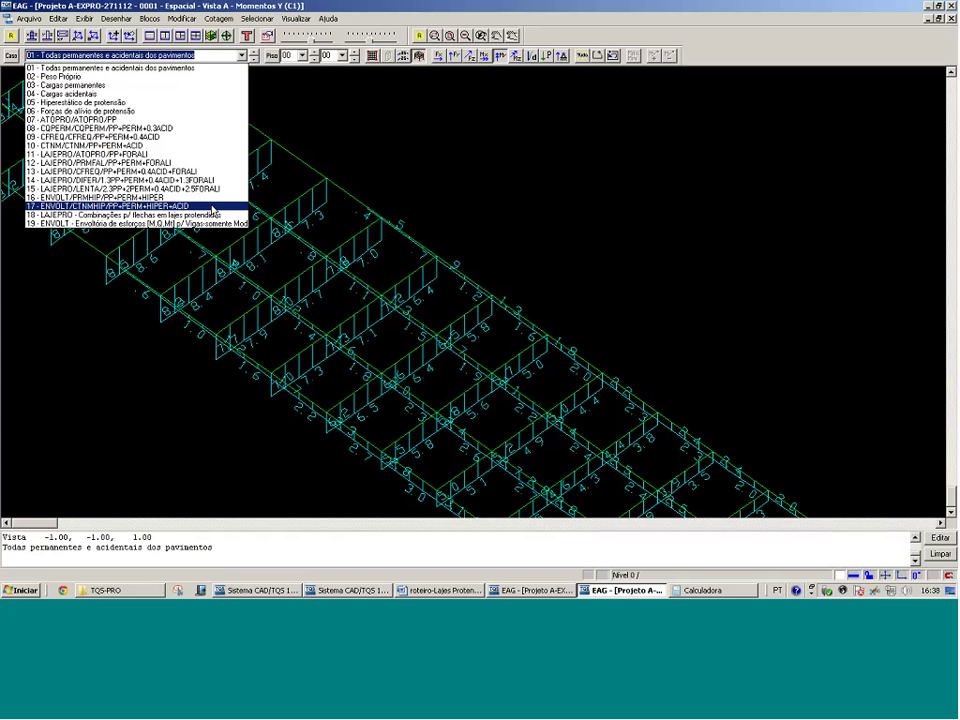
pyautogui.click(213, 206)
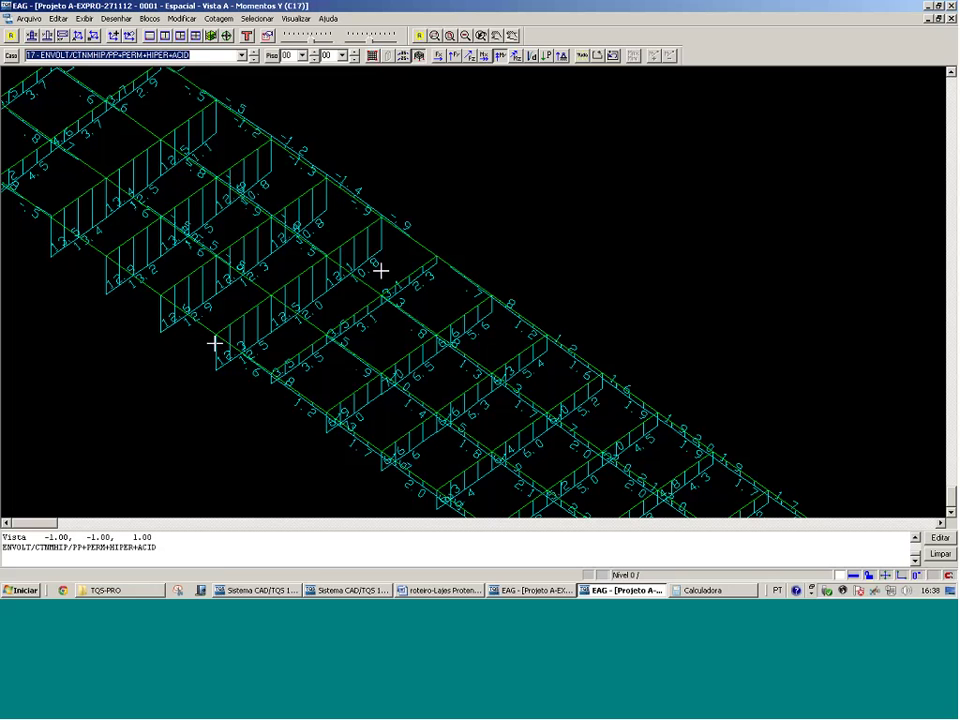
# Redisplay all the slab's bars and examine the load case 17 Y moments near the slab's lower corner
pyautogui.click(269, 38)
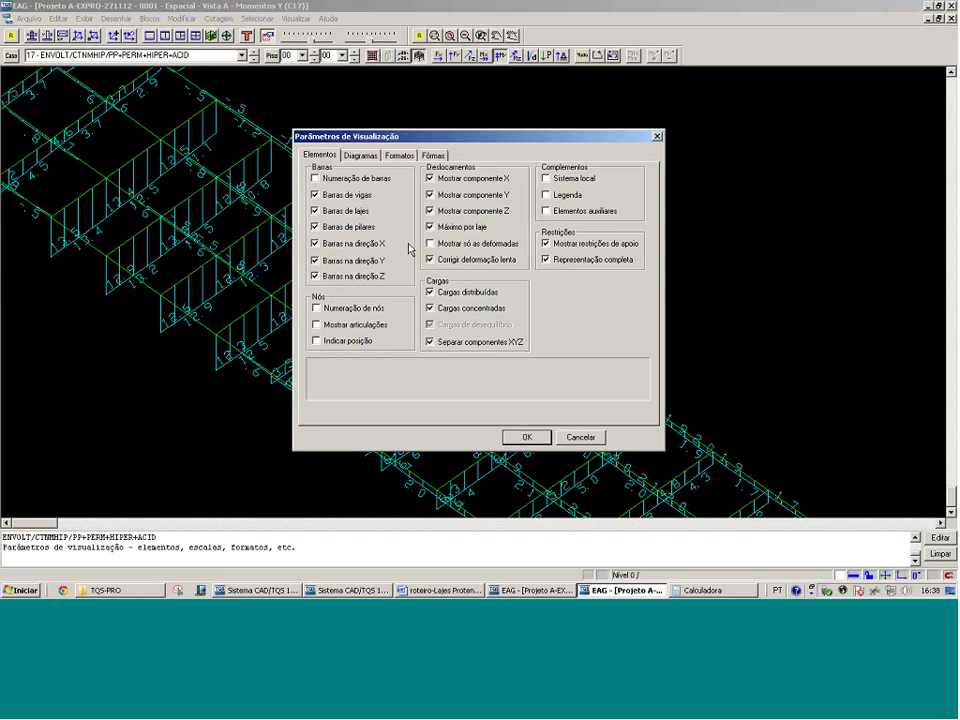
pyautogui.click(527, 437)
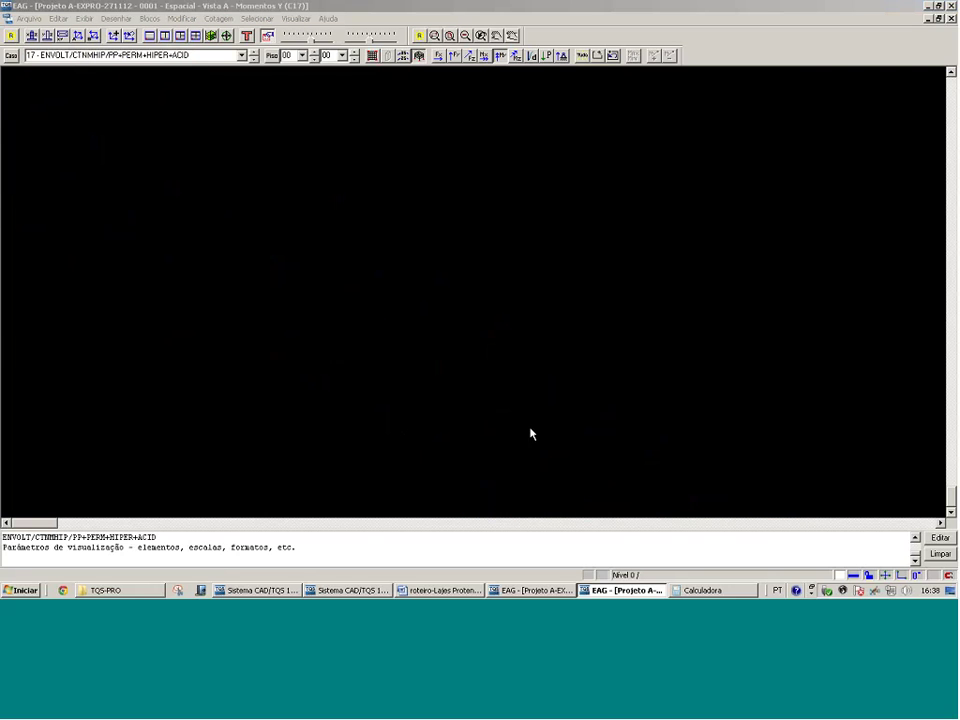
pyautogui.click(545, 57)
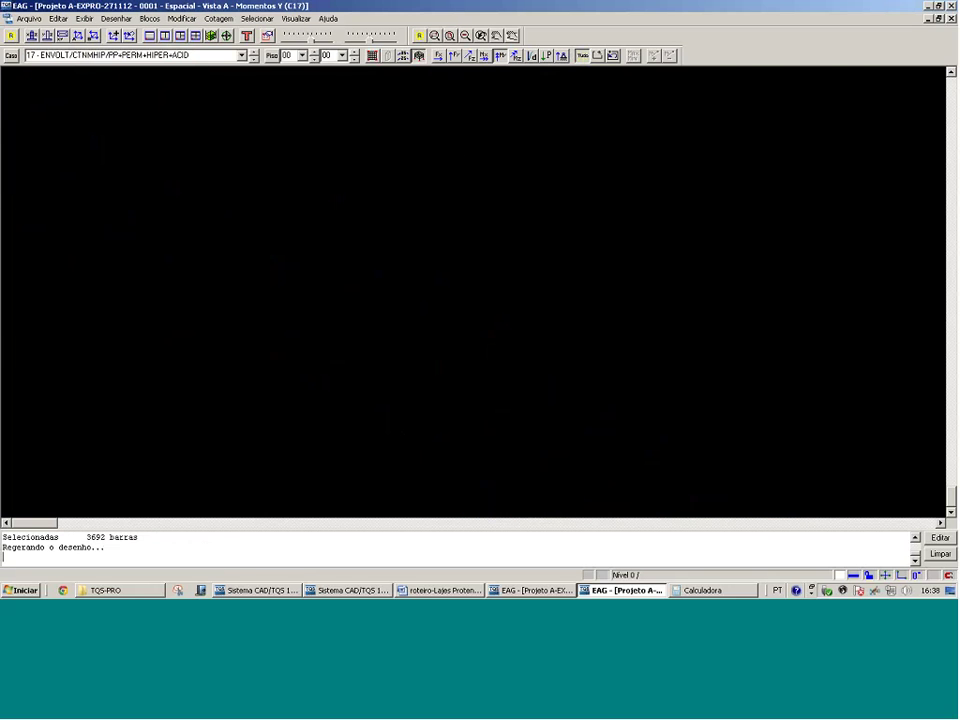
pyautogui.scroll(-1, 590, 250)
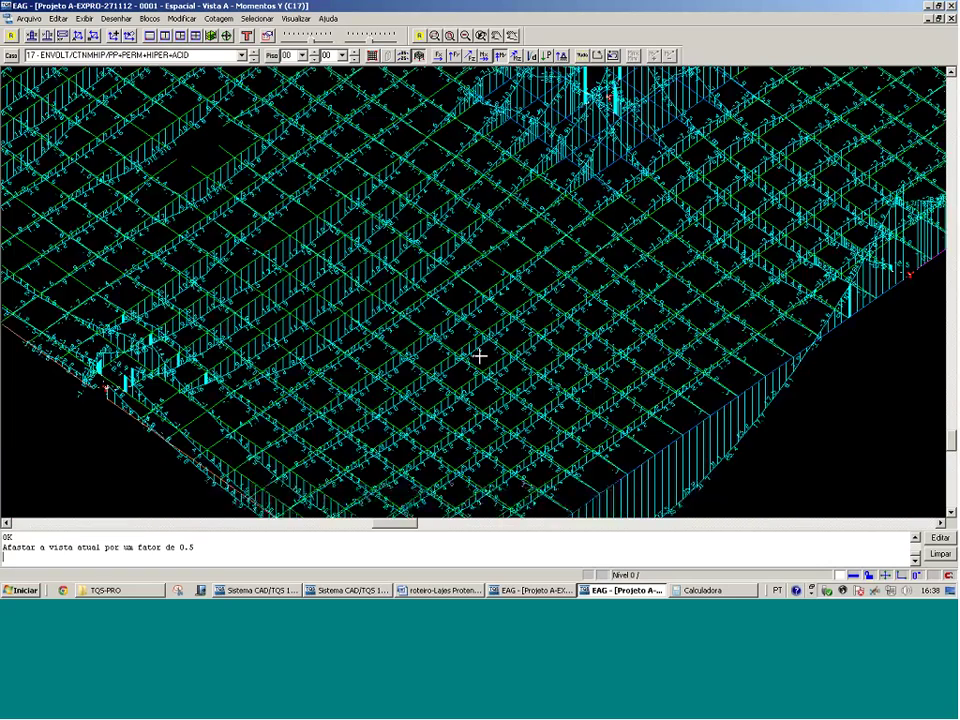
pyautogui.scroll(-1, 265, 388)
pyautogui.click(265, 388)
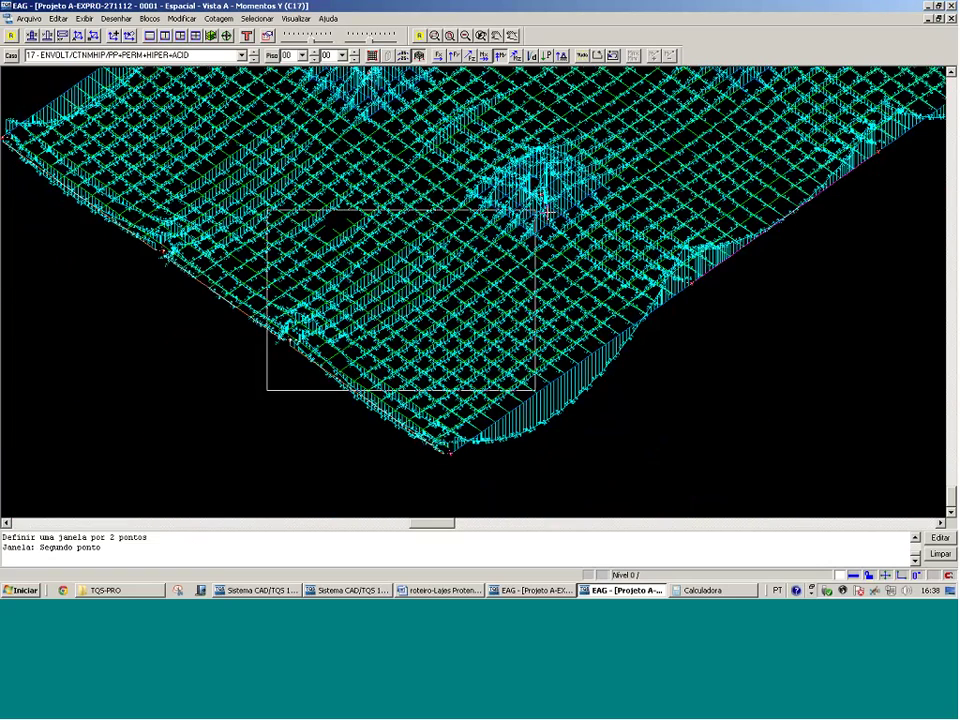
pyautogui.click(590, 195)
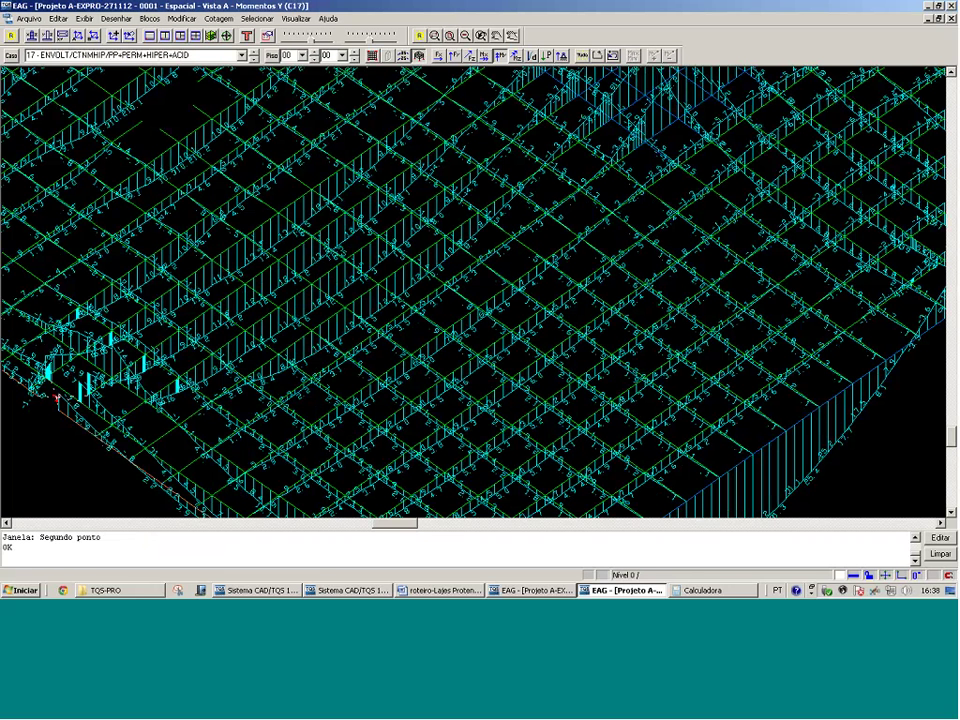
# Switch to the Word document roteiro-Lajes Protendidas-webcurso.doc to review the course outline
pyautogui.rightClick(950, 158)
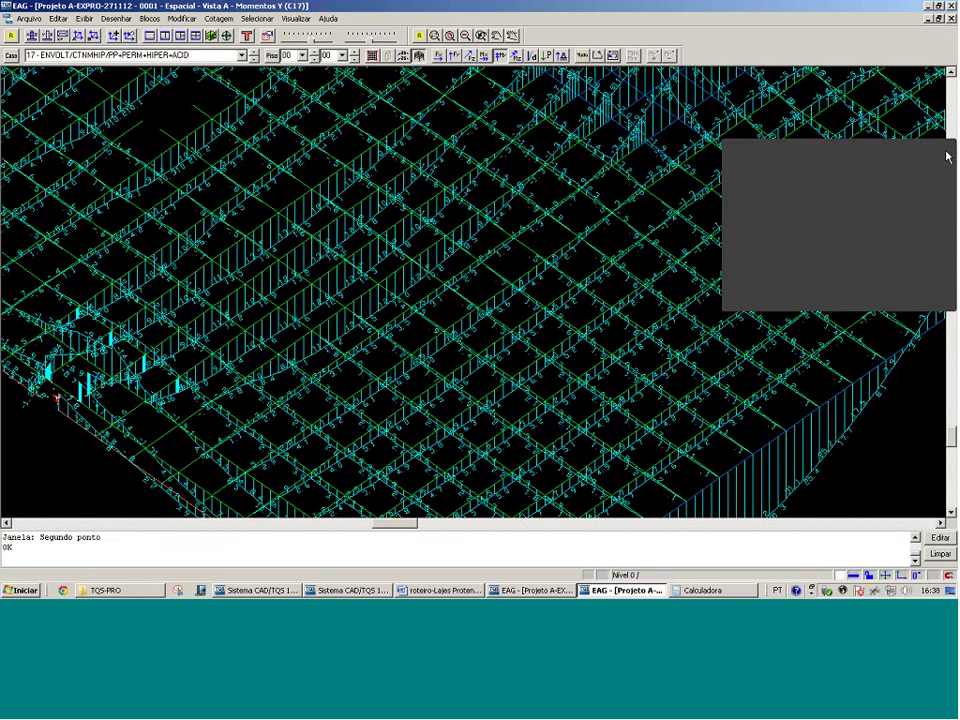
pyautogui.click(947, 154)
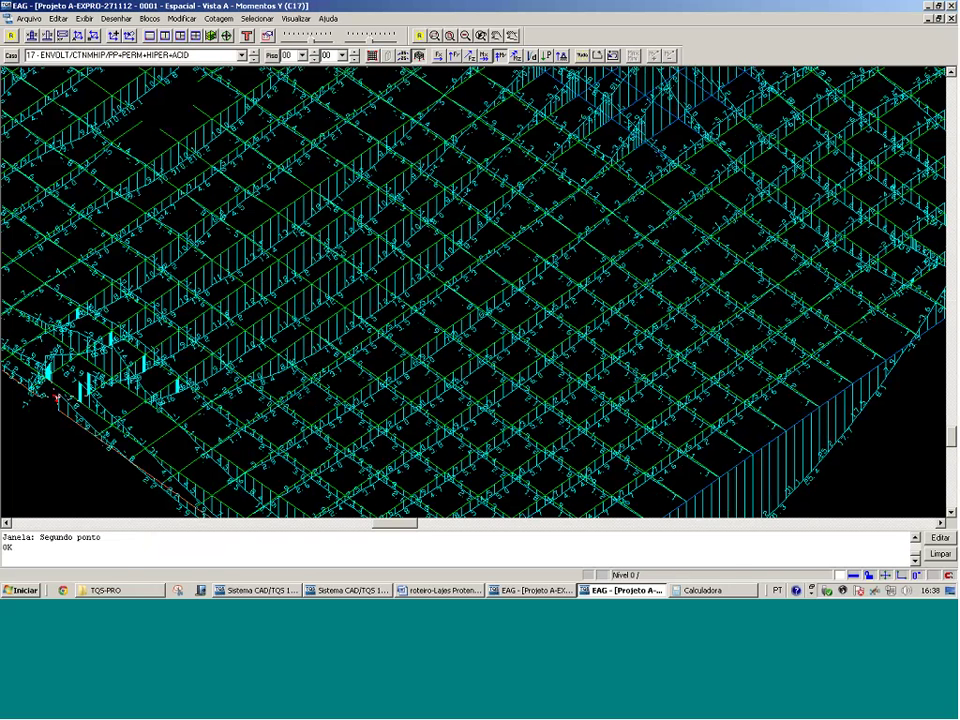
pyautogui.click(432, 591)
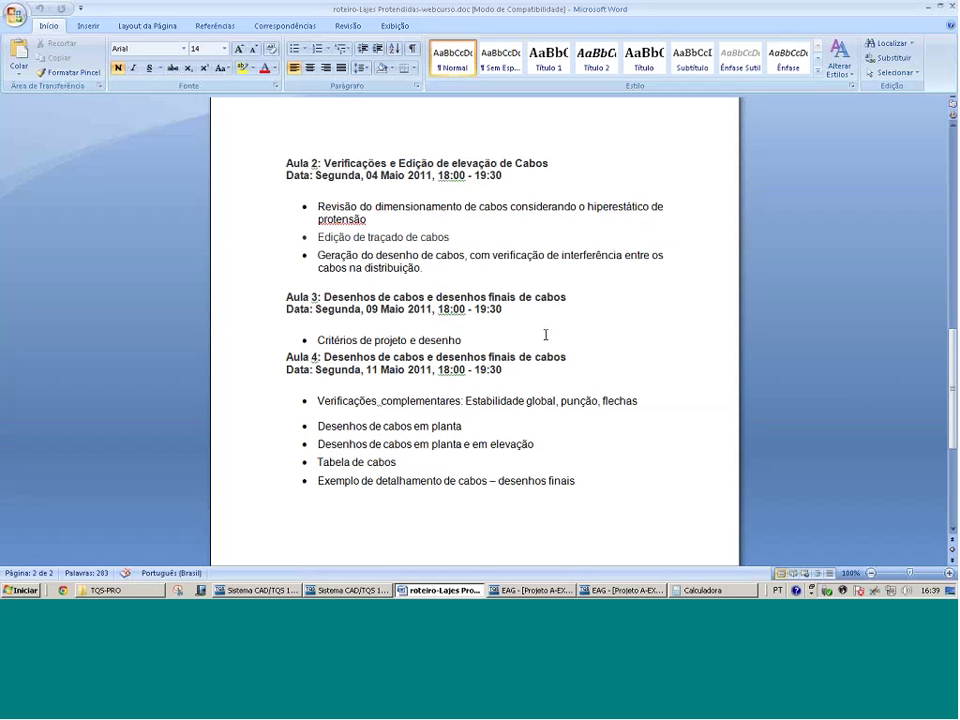
# Close the spatial grid viewer showing the load case 17 Y moments and return to the CAD/TQS manager
pyautogui.click(259, 590)
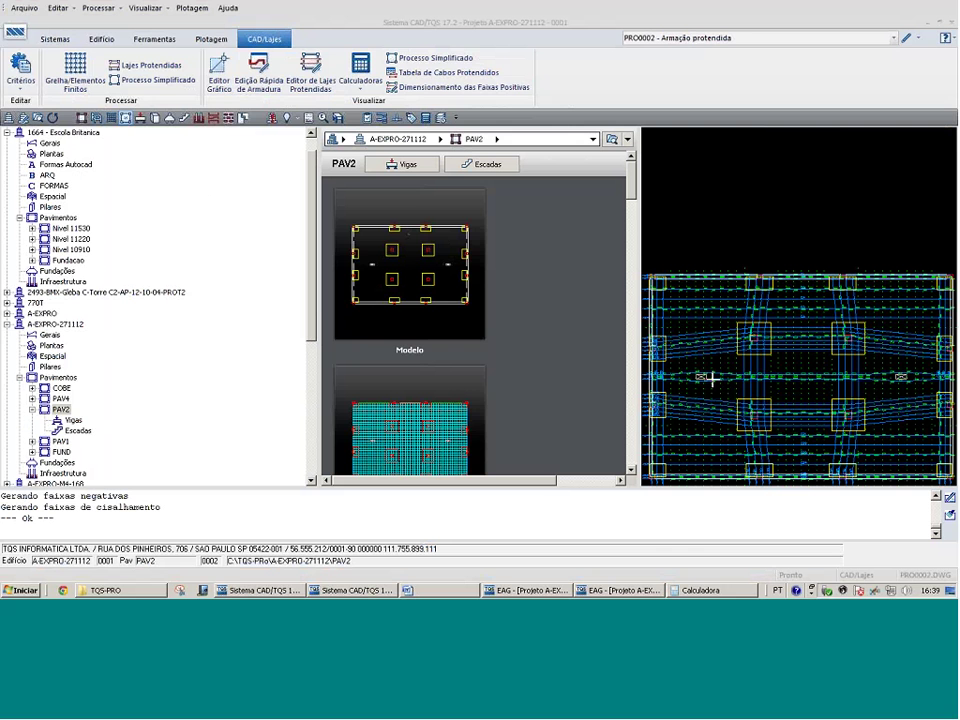
pyautogui.click(503, 591)
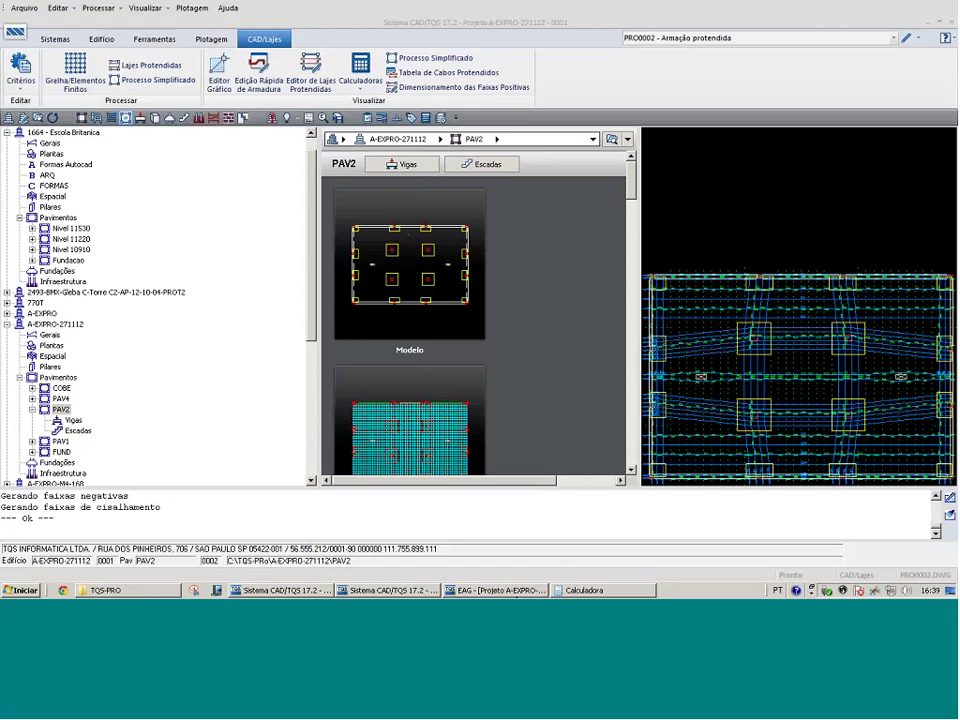
pyautogui.click(503, 590)
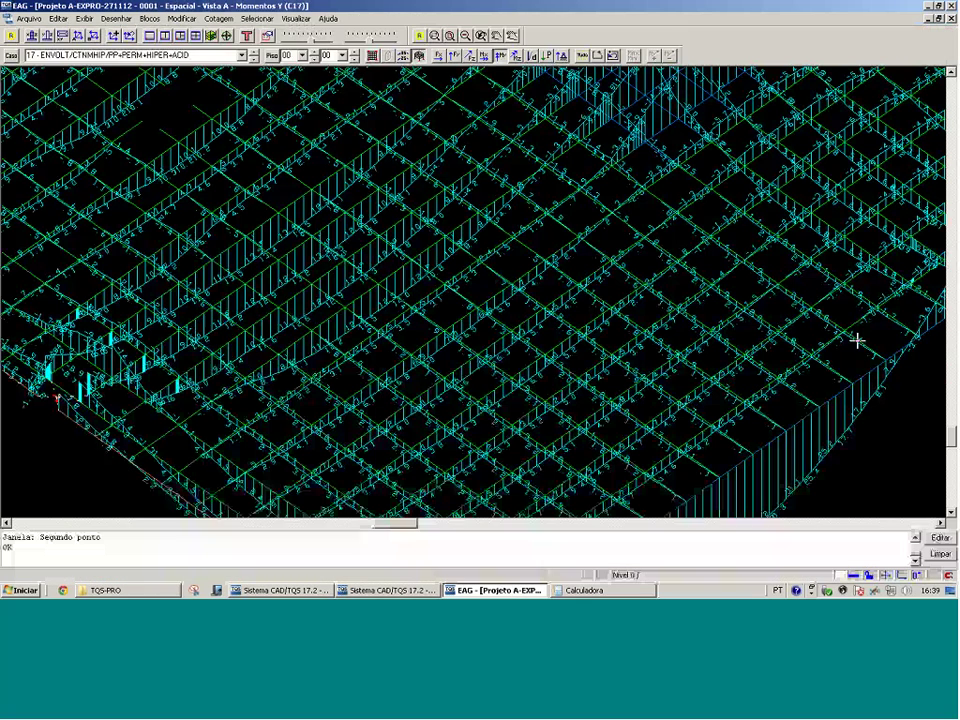
pyautogui.click(951, 7)
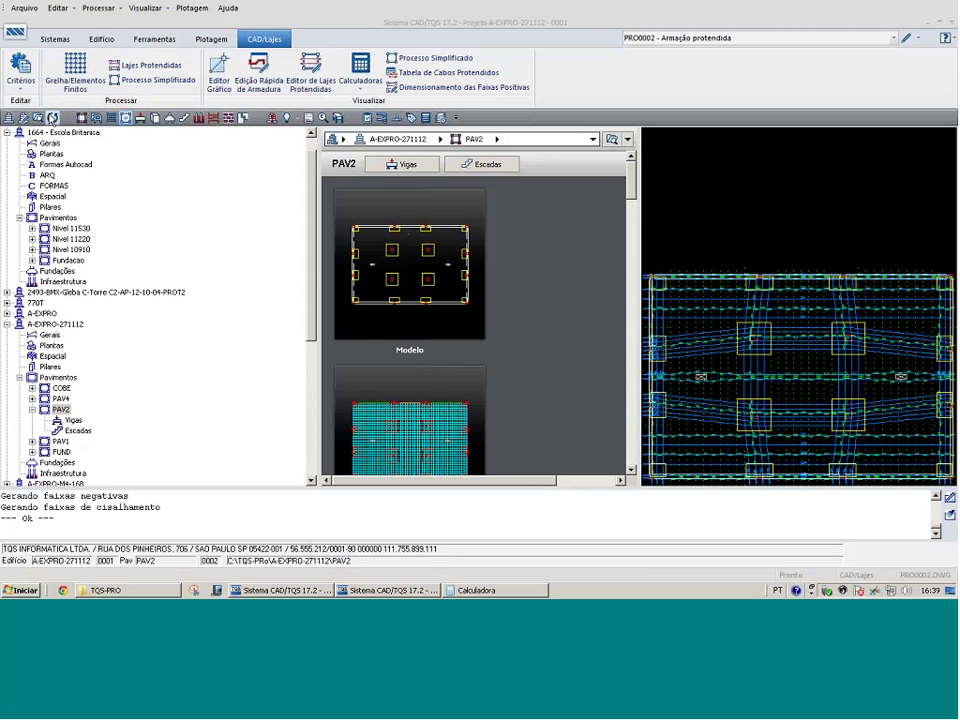
# Open the building data of A-EXPRO-271112 and check floor PAV2's advanced prestress and calculation model options
pyautogui.click(52, 118)
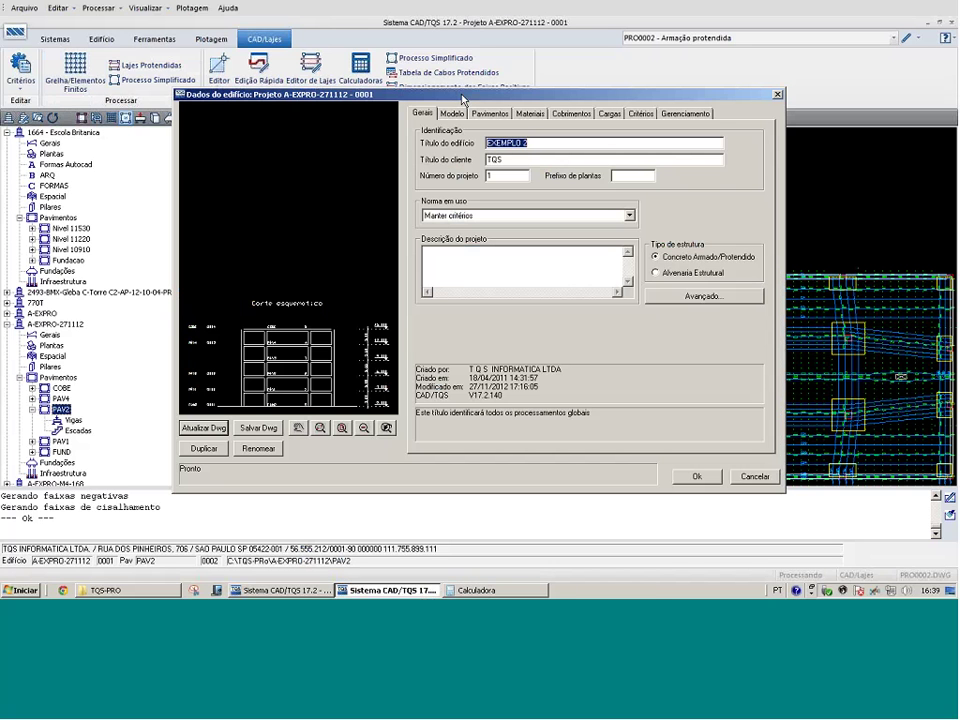
pyautogui.click(611, 114)
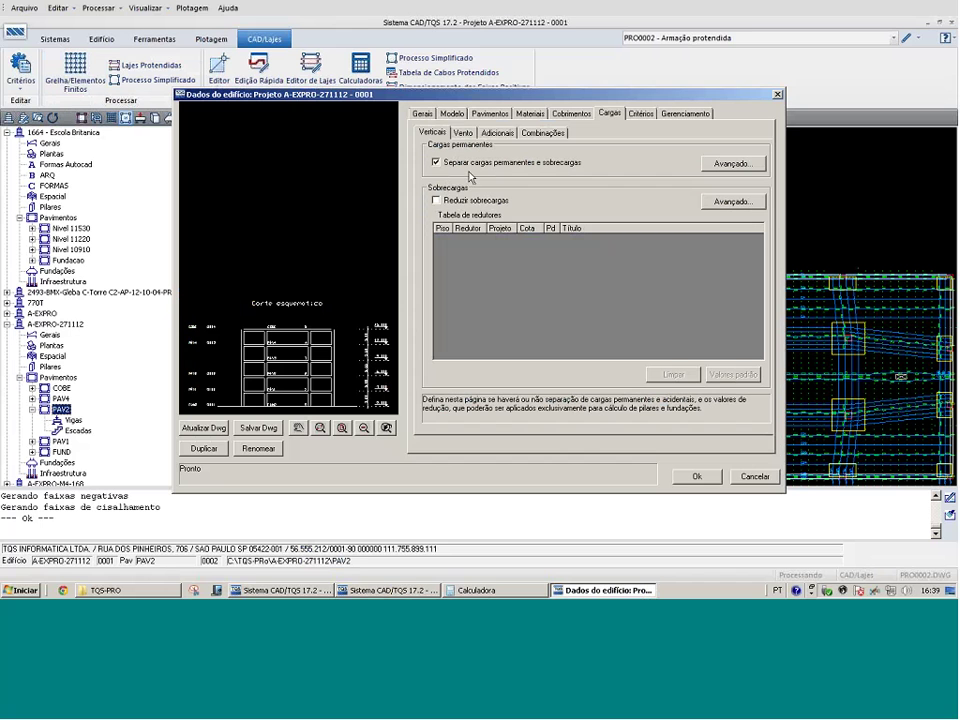
pyautogui.click(491, 113)
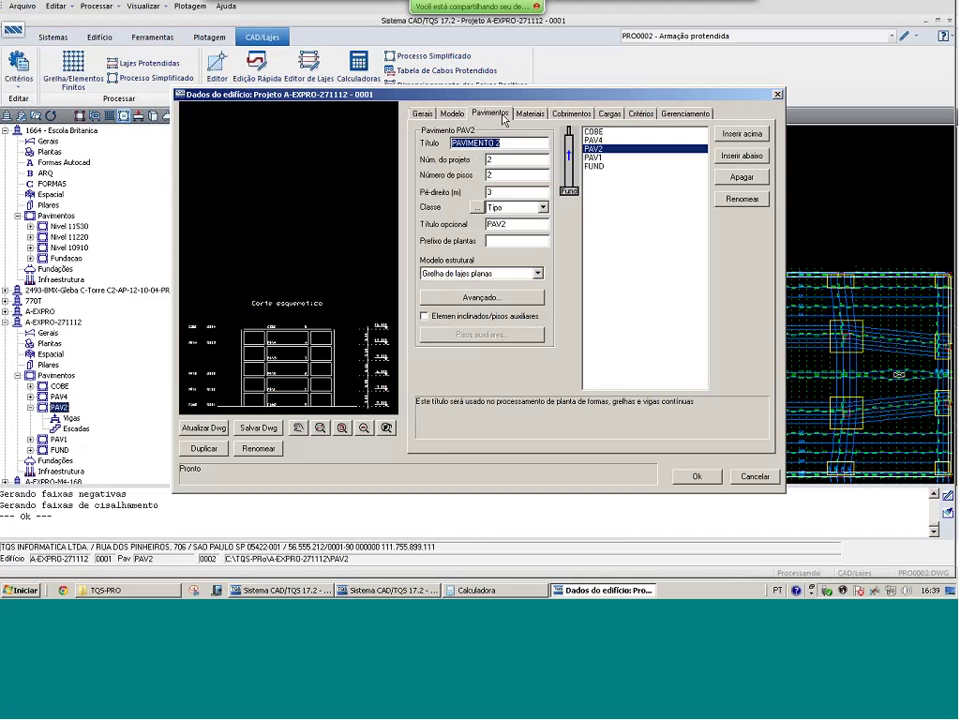
pyautogui.click(488, 297)
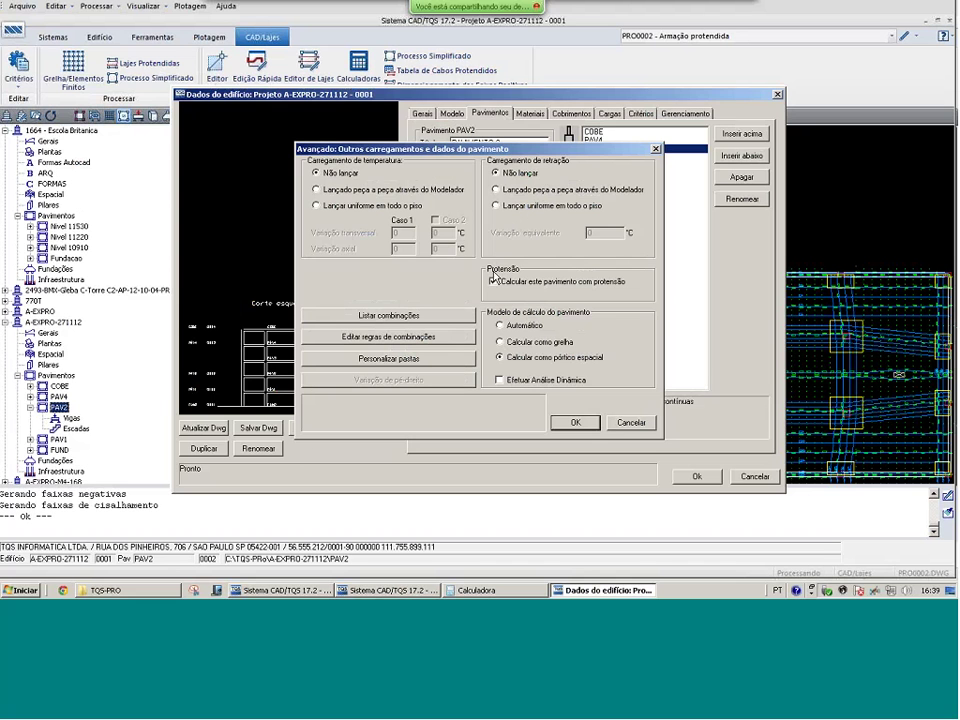
pyautogui.click(492, 281)
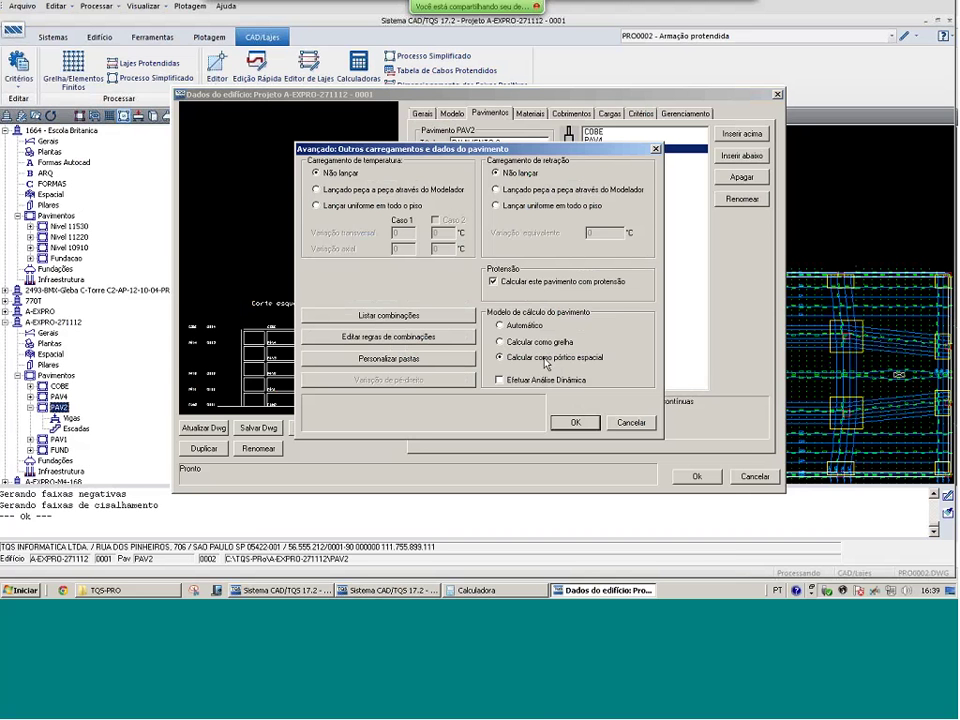
pyautogui.press('Return')
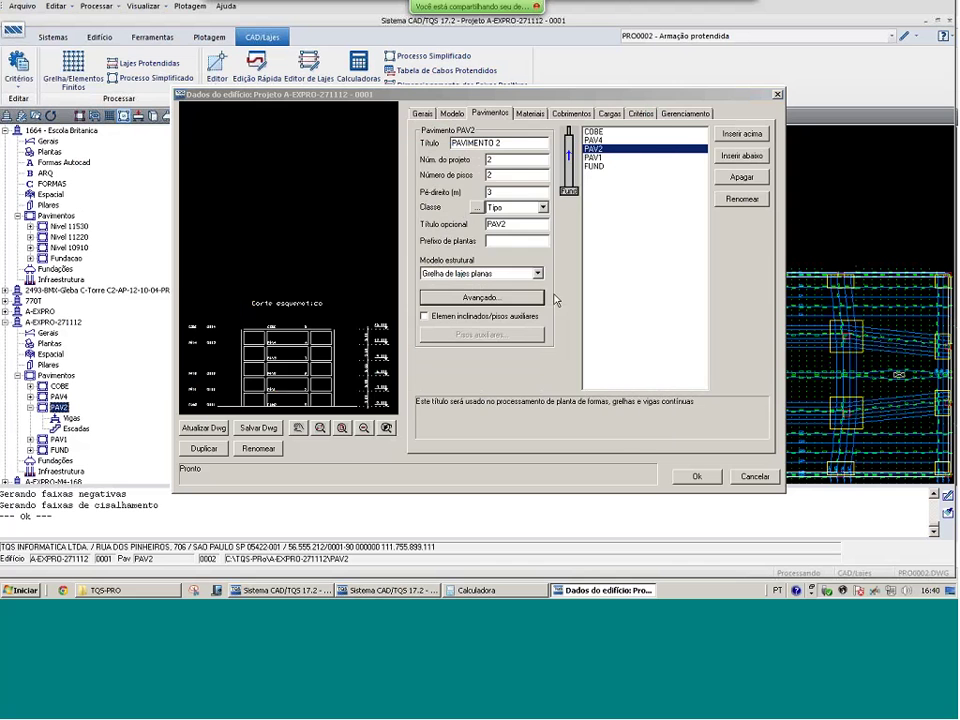
# Check the weighting and reduction factors for the building's live loads, and leave the building data without saving
pyautogui.click(611, 113)
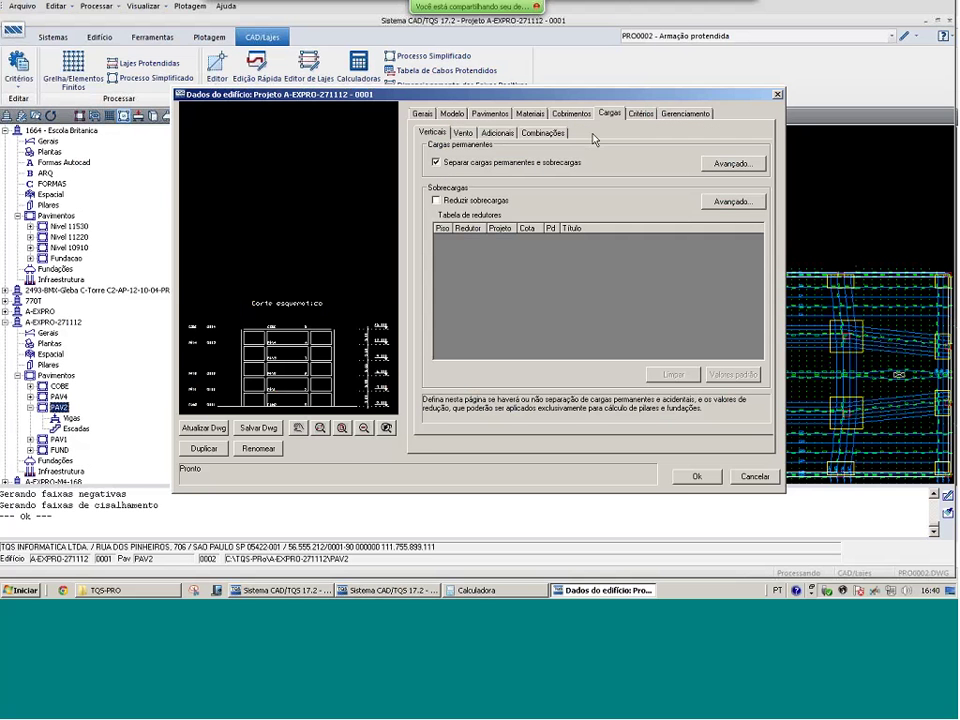
pyautogui.click(731, 204)
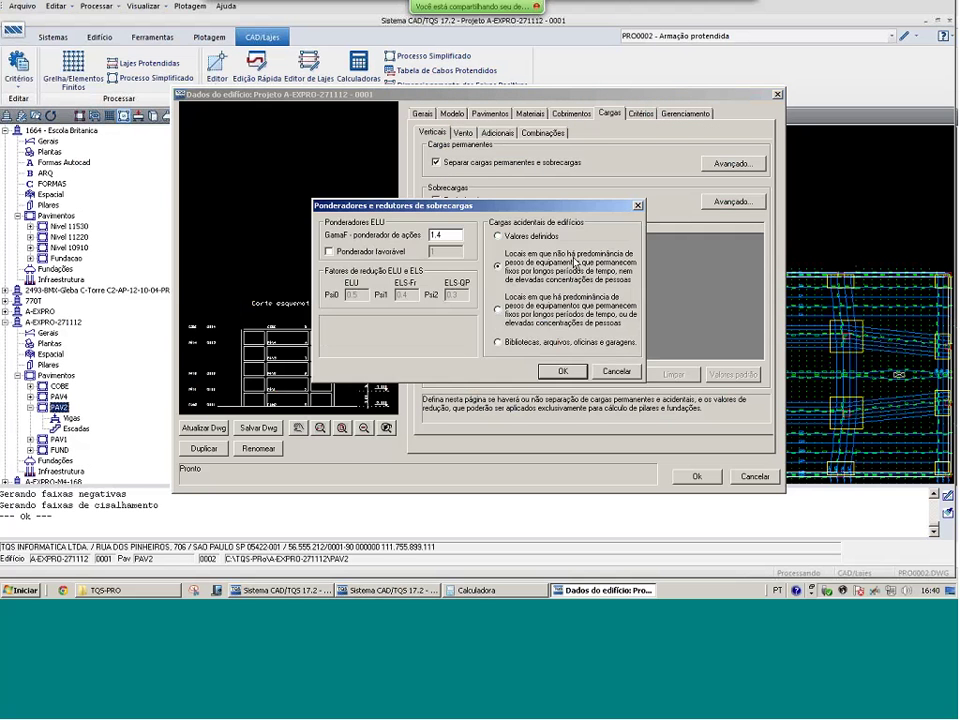
pyautogui.click(498, 267)
pyautogui.click(616, 371)
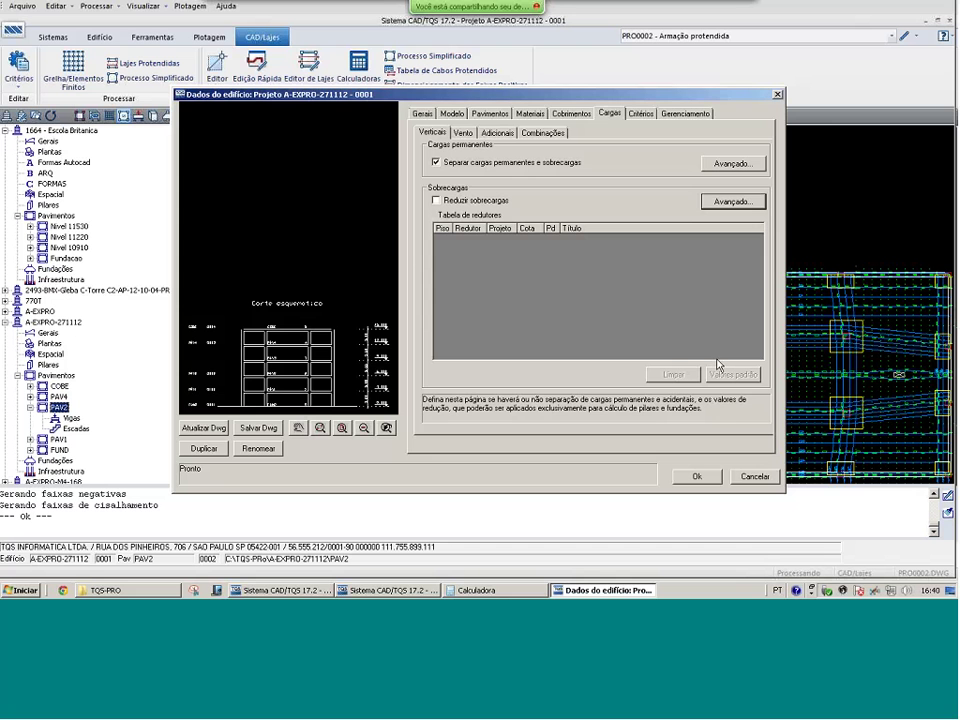
pyautogui.click(710, 476)
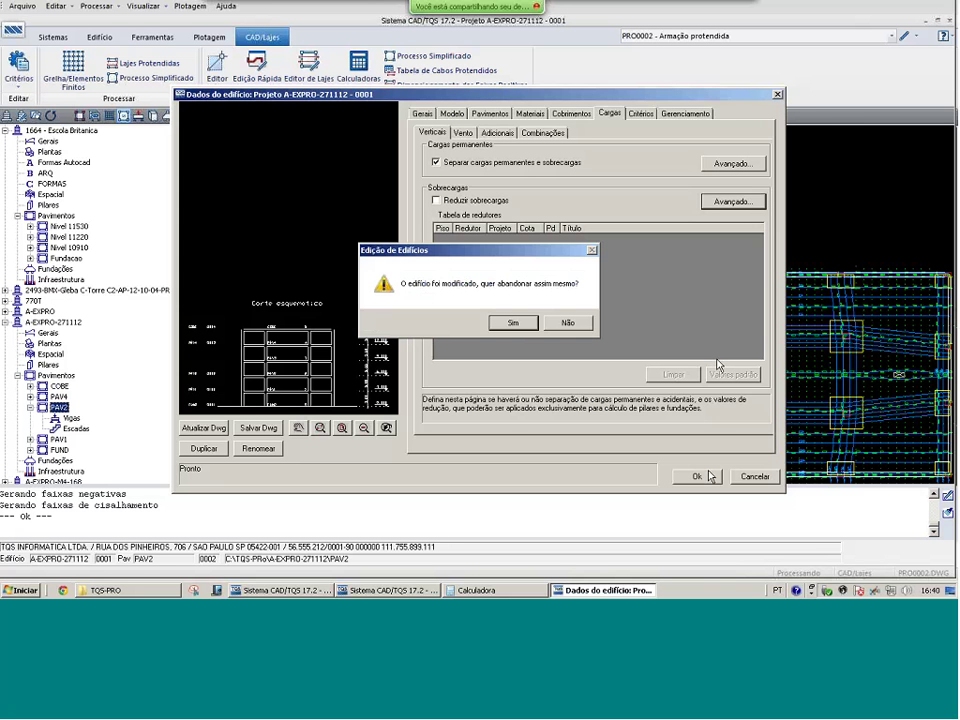
pyautogui.click(514, 320)
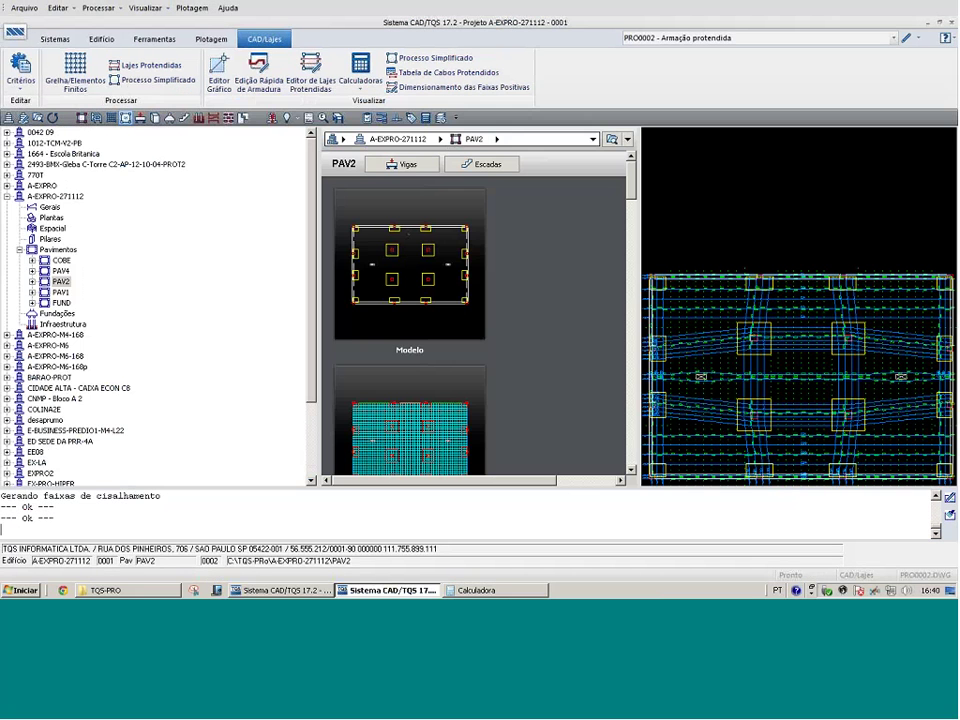
# Open PAV2's Modelo - Estrutural drawing in the structural modeler and check the prestress option in slab L1's detailing data
pyautogui.click(760, 38)
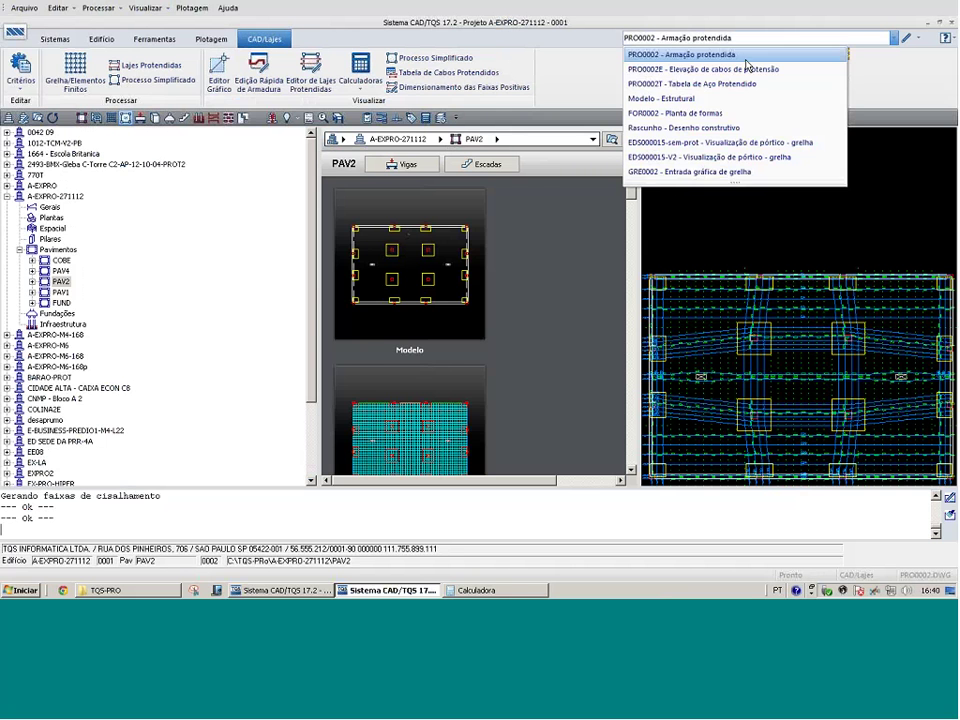
pyautogui.click(701, 100)
pyautogui.doubleClick(784, 205)
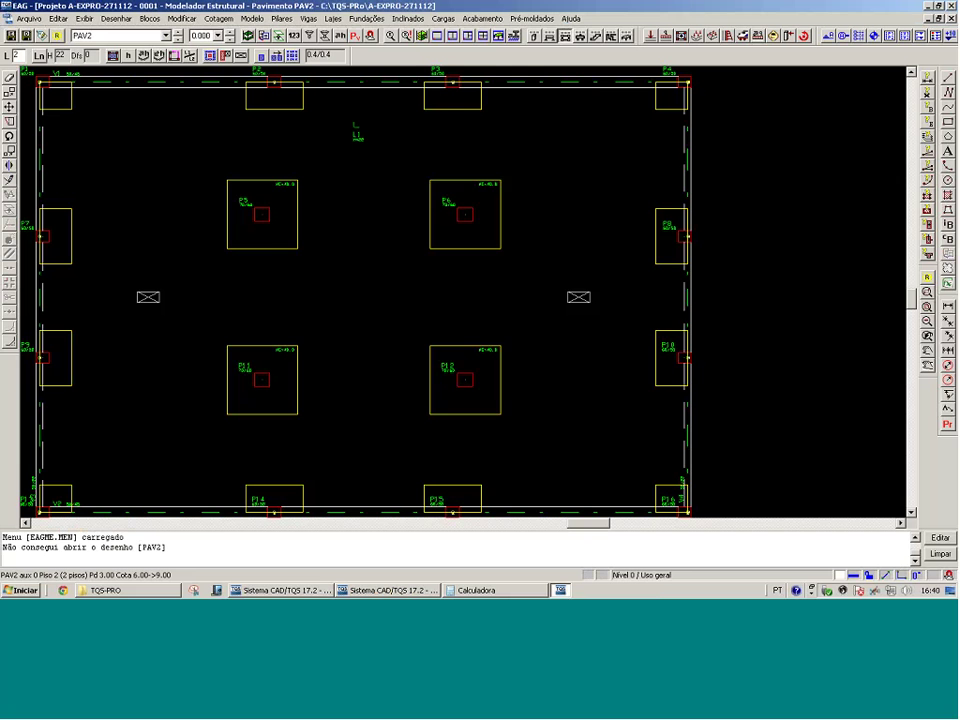
pyautogui.click(527, 174)
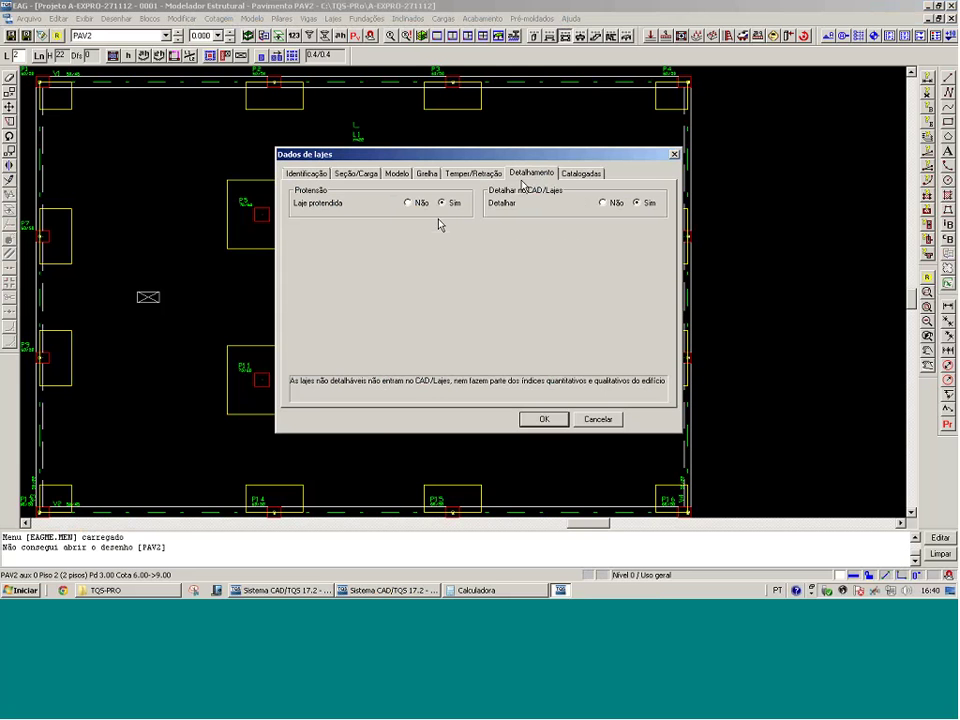
pyautogui.click(544, 419)
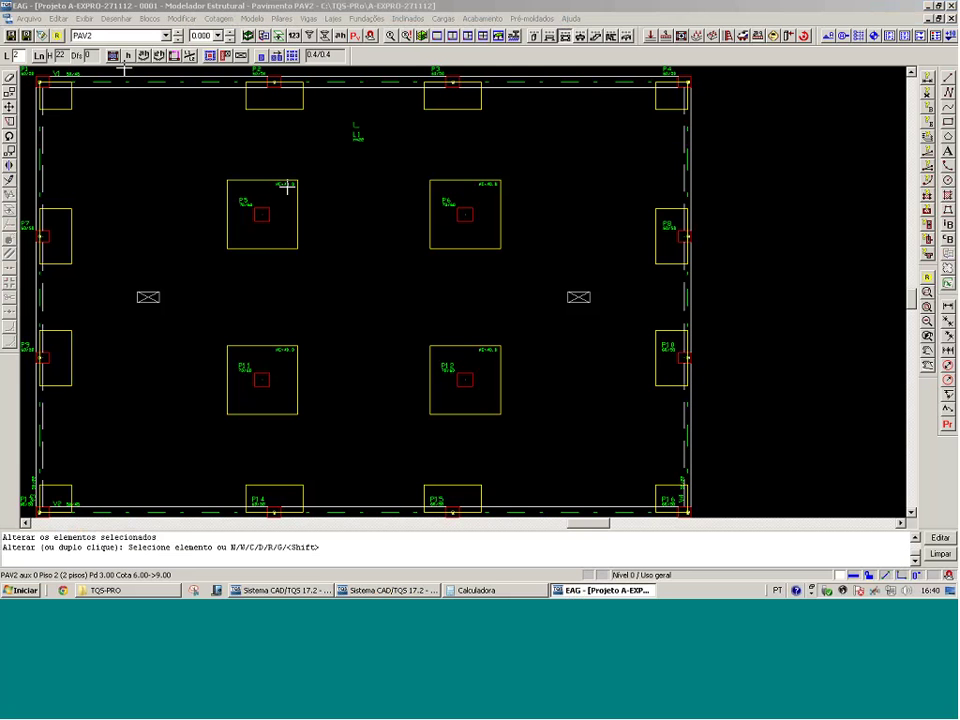
# Open beam V1's general data and examine its section, load and model settings
pyautogui.click(286, 186)
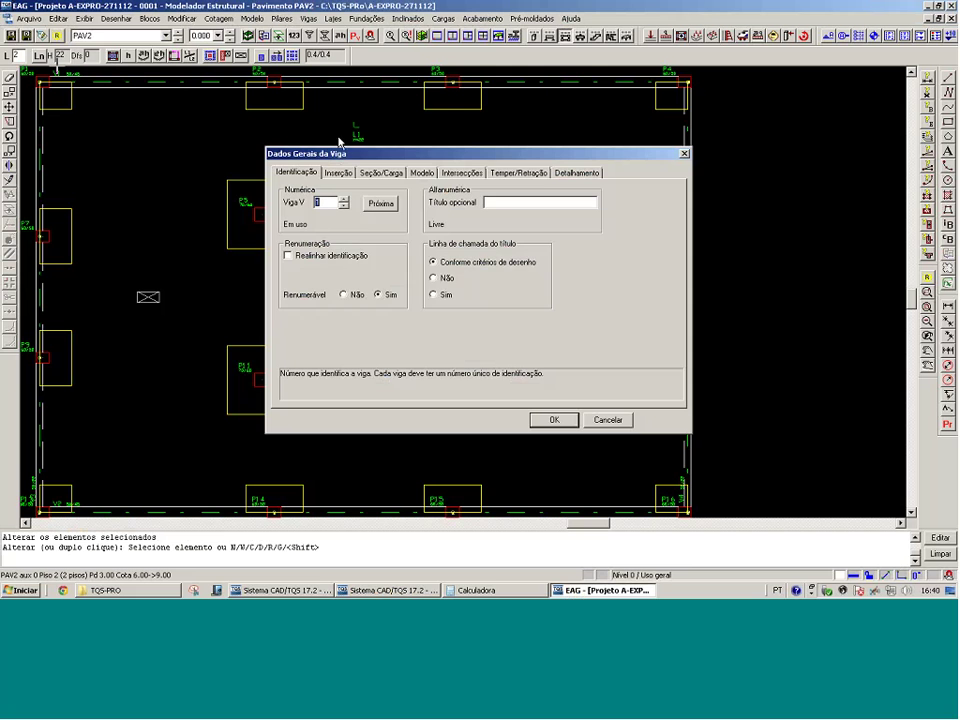
pyautogui.click(497, 171)
pyautogui.click(420, 172)
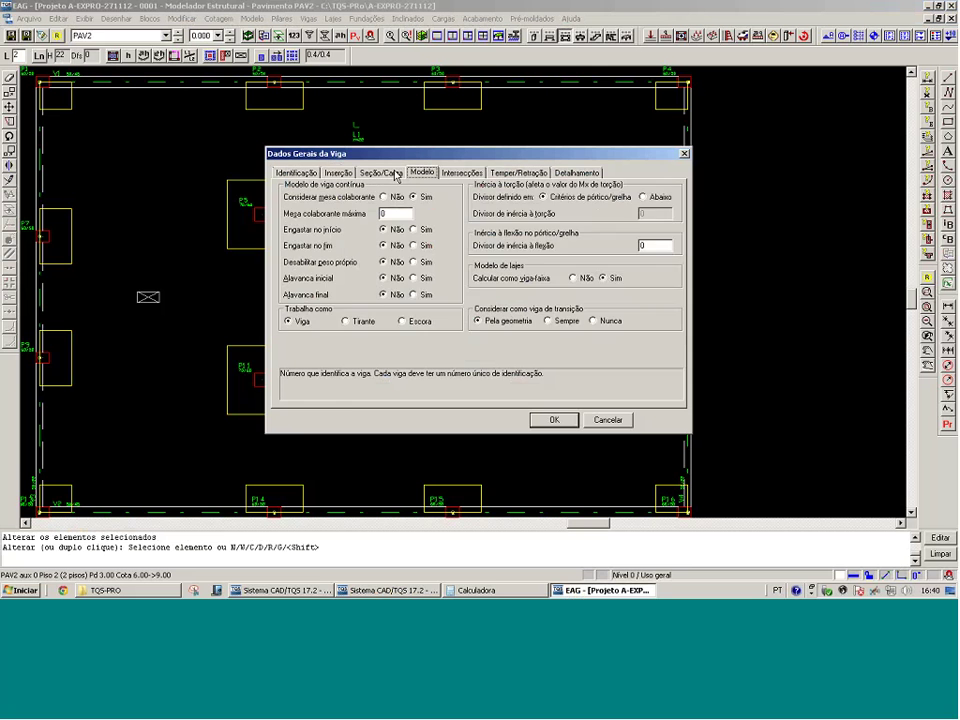
pyautogui.click(395, 174)
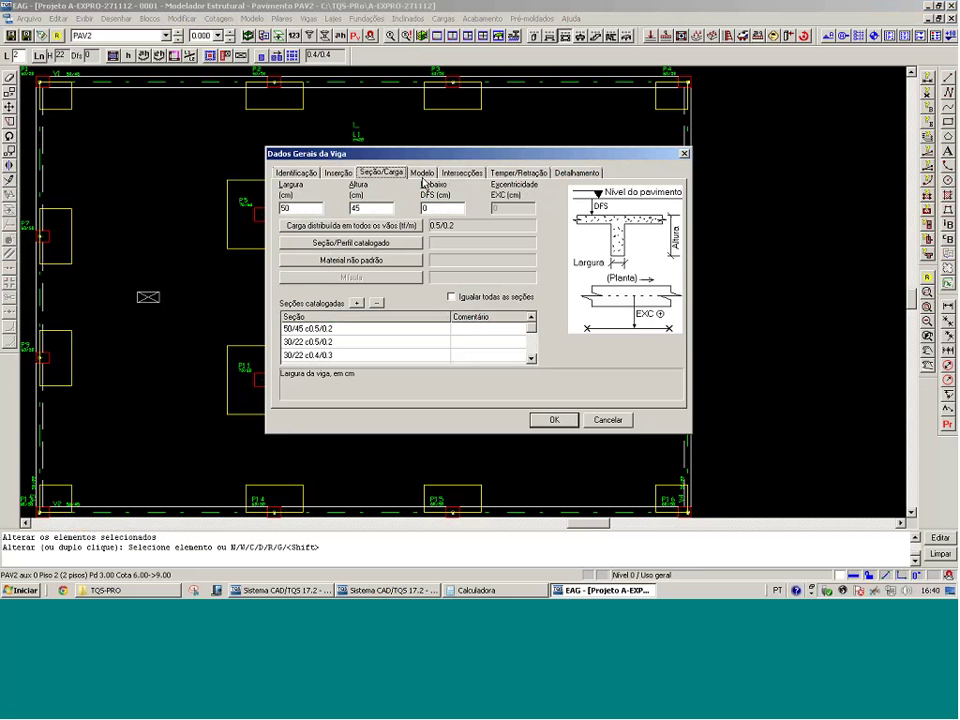
pyautogui.click(422, 173)
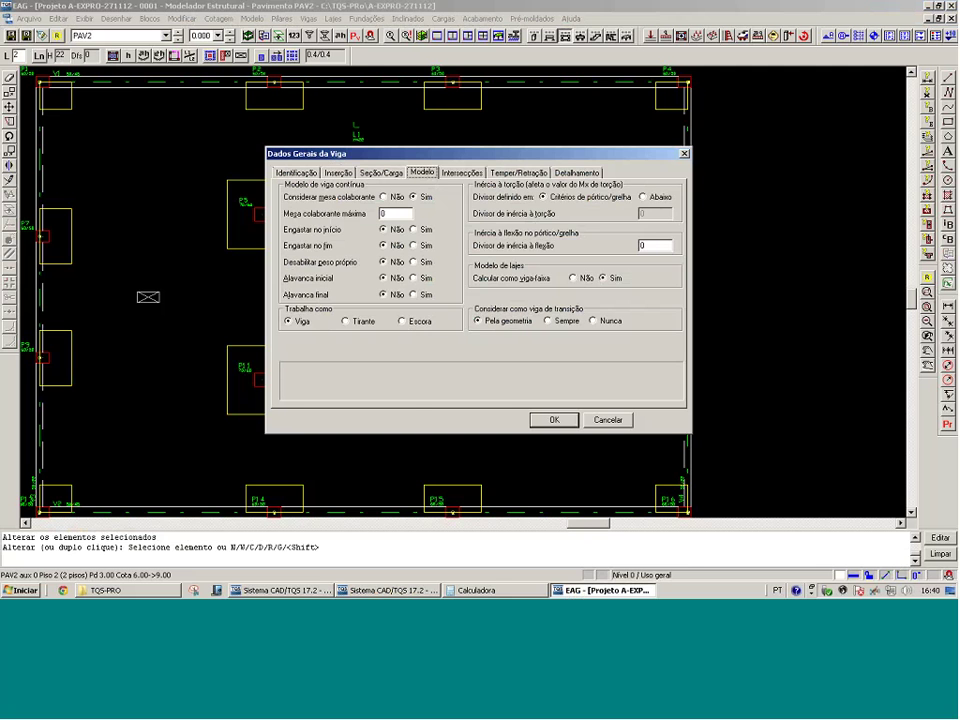
# Compare beam V1's model settings with the prestress option in its detailing data, and close the beam data
pyautogui.hotkey('ctrl', 'Tab')
pyautogui.hotkey('ctrl', 'Tab')
pyautogui.hotkey('ctrl', 'Tab')
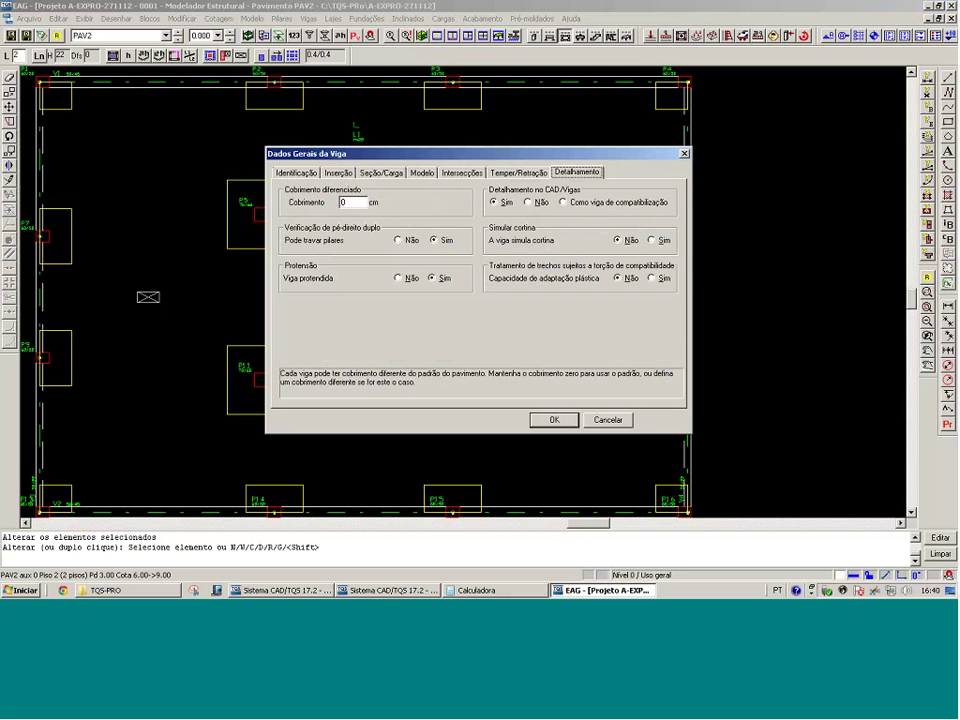
pyautogui.hotkey('ctrl', 'shift', 'Tab')
pyautogui.hotkey('ctrl', 'shift', 'Tab')
pyautogui.hotkey('ctrl', 'shift', 'Tab')
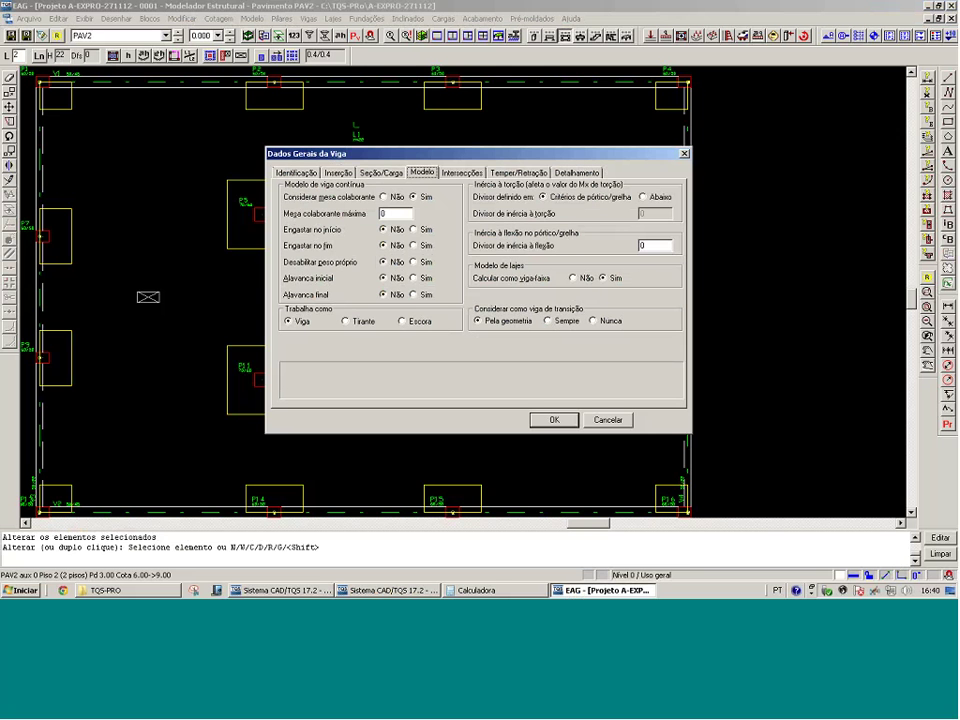
pyautogui.hotkey('ctrl', 'Tab')
pyautogui.hotkey('ctrl', 'Tab')
pyautogui.hotkey('ctrl', 'Tab')
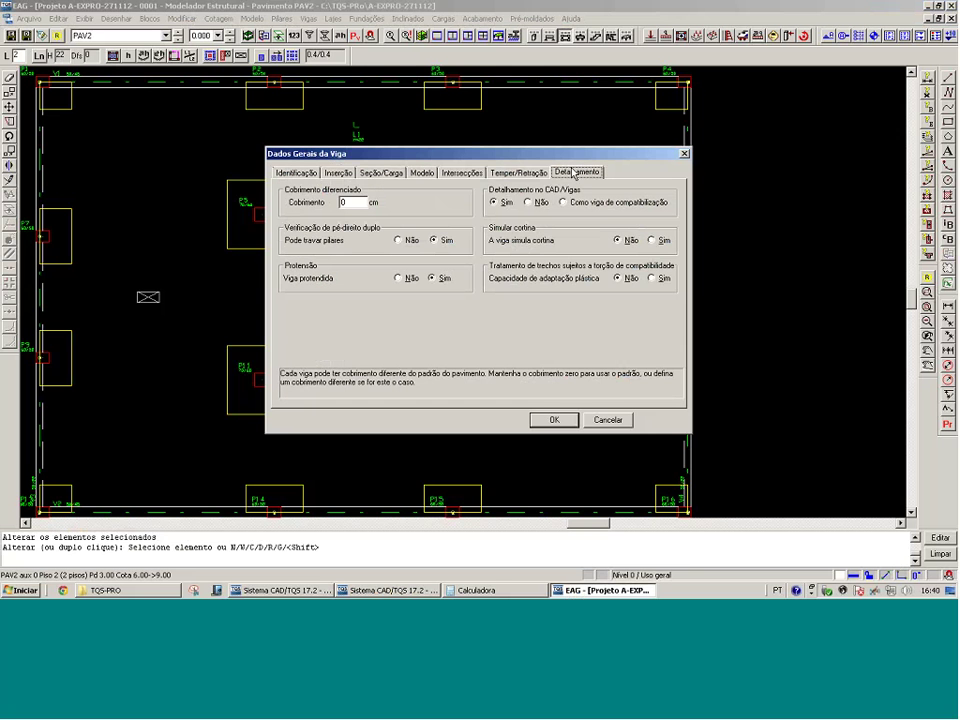
pyautogui.press('Return')
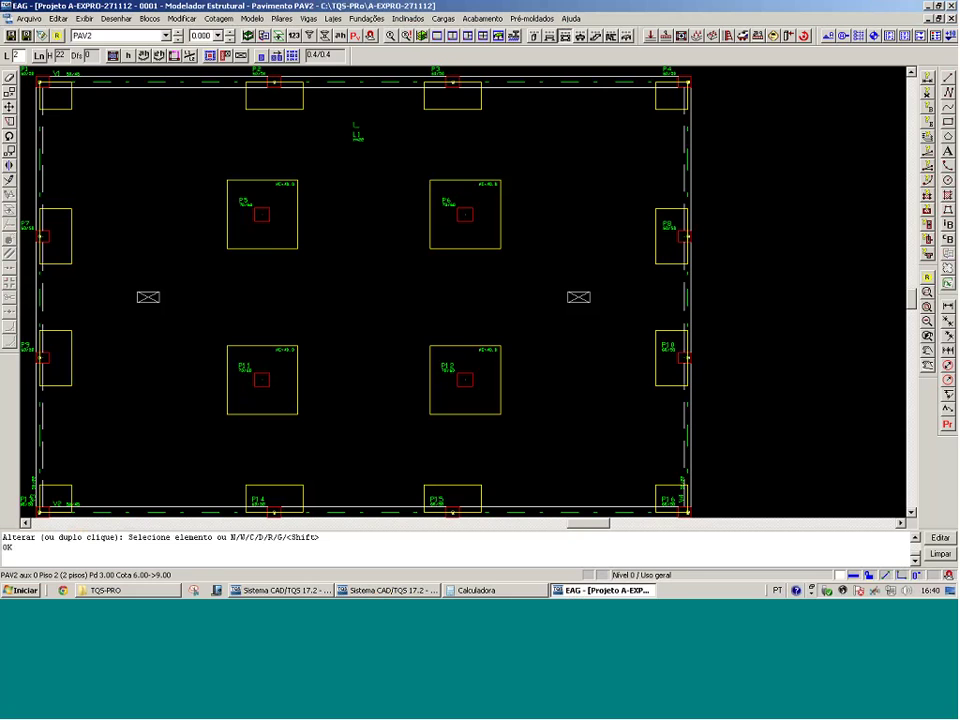
# Switch back to the A-EXPRO-271112 manager and open the ELU settings of its floor-specific spatial frame generation criteria
pyautogui.hotkey('alt', 'Tab')
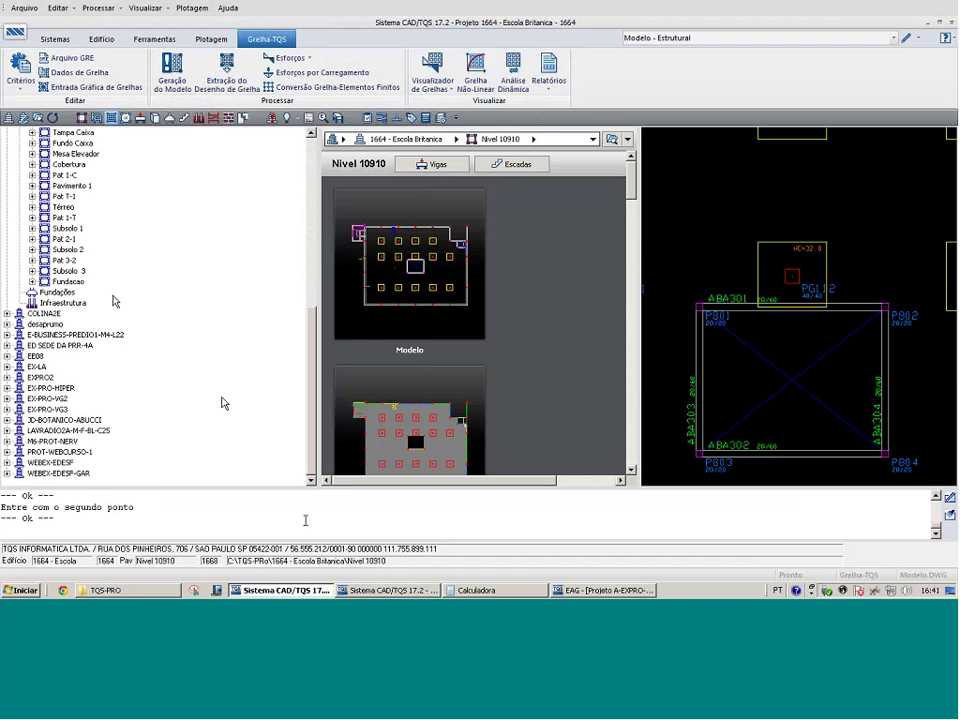
pyautogui.hotkey('alt', 'Tab')
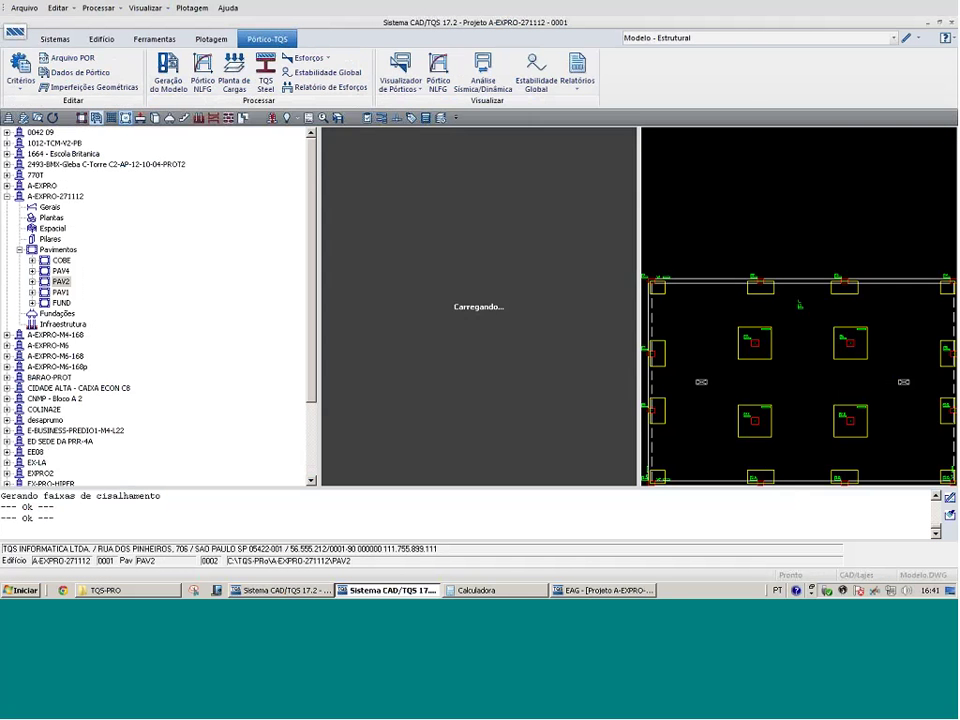
pyautogui.click(20, 82)
pyautogui.click(110, 102)
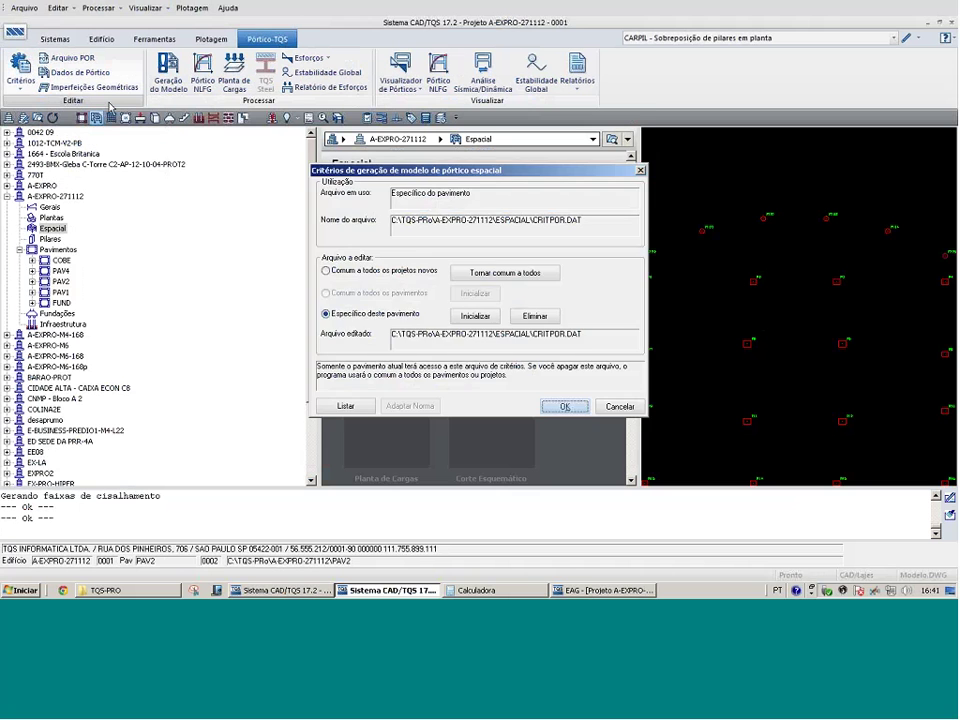
pyautogui.click(564, 406)
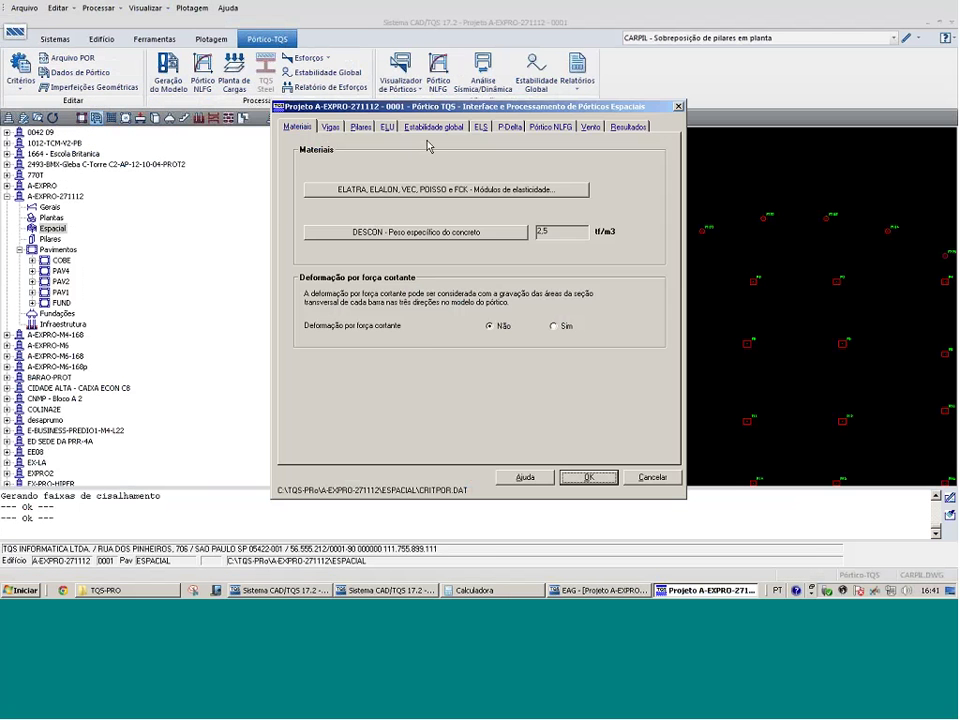
pyautogui.click(386, 127)
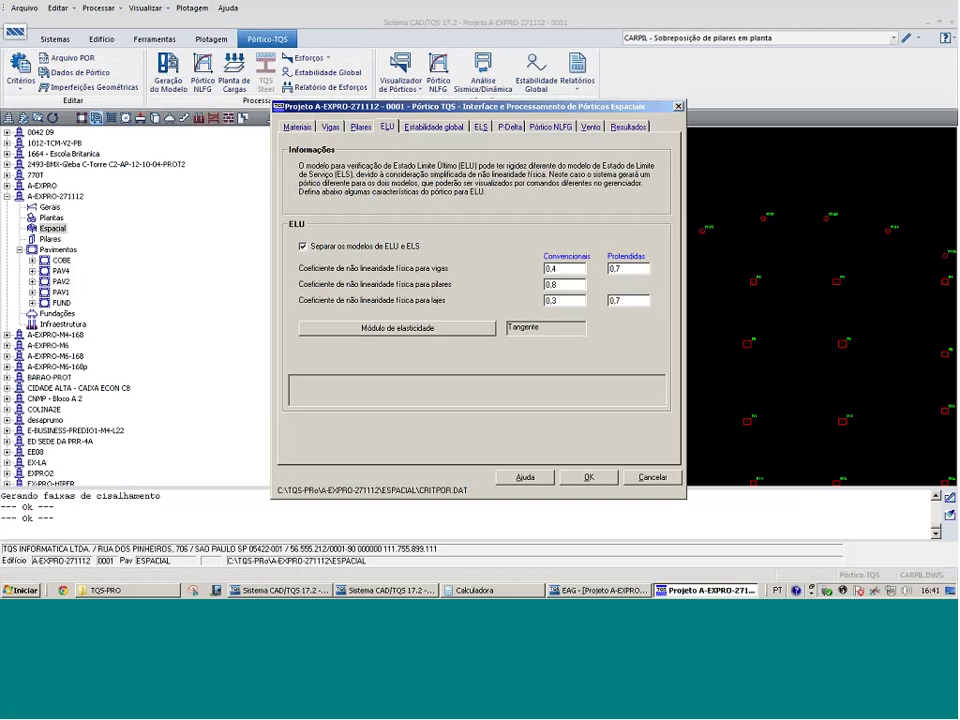
# Examine the ELU physical nonlinearity coefficients for prestressed beams and slabs
pyautogui.doubleClick(629, 300)
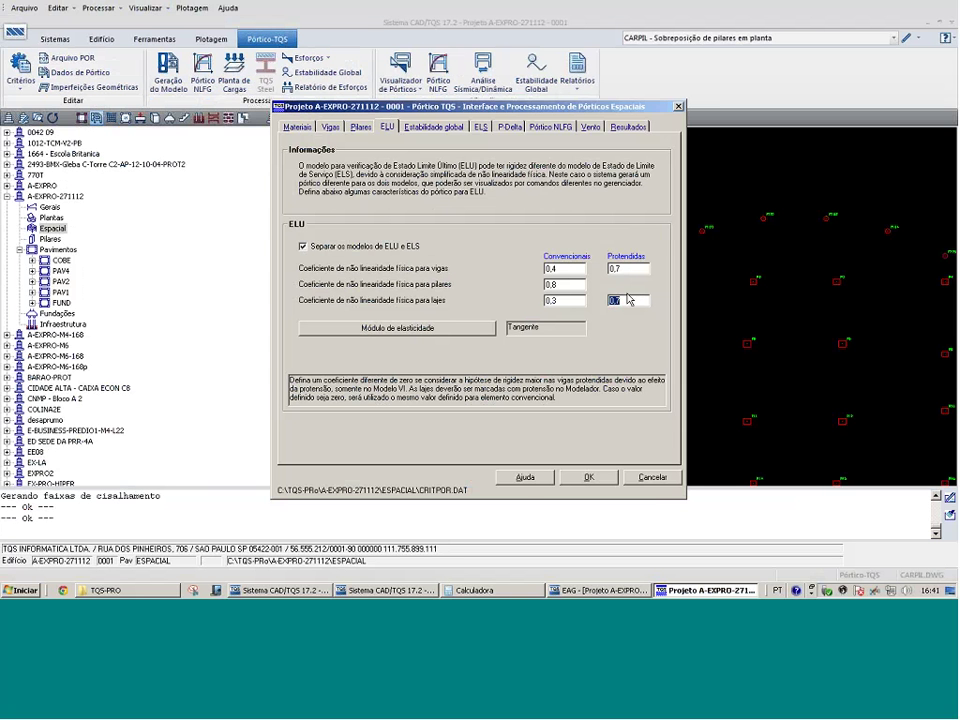
pyautogui.click(635, 301)
pyautogui.doubleClick(635, 301)
pyautogui.doubleClick(635, 268)
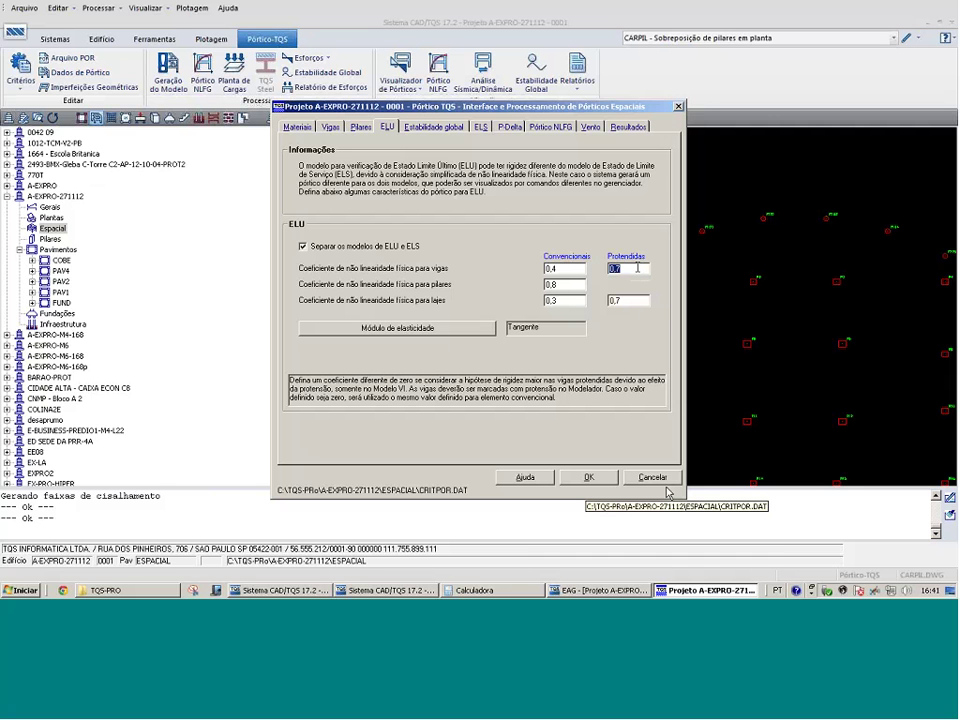
pyautogui.click(636, 301)
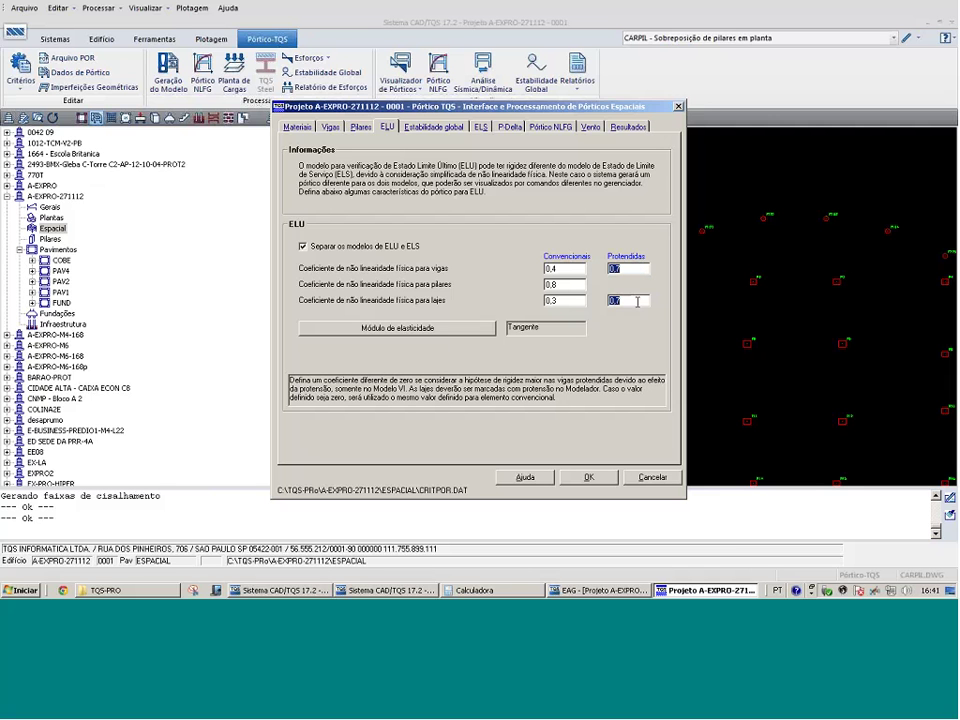
# Compare the conventional and prestressed slab nonlinearity coefficients, and close the spatial frame criteria
pyautogui.click(565, 300)
pyautogui.click(624, 300)
pyautogui.press('Return')
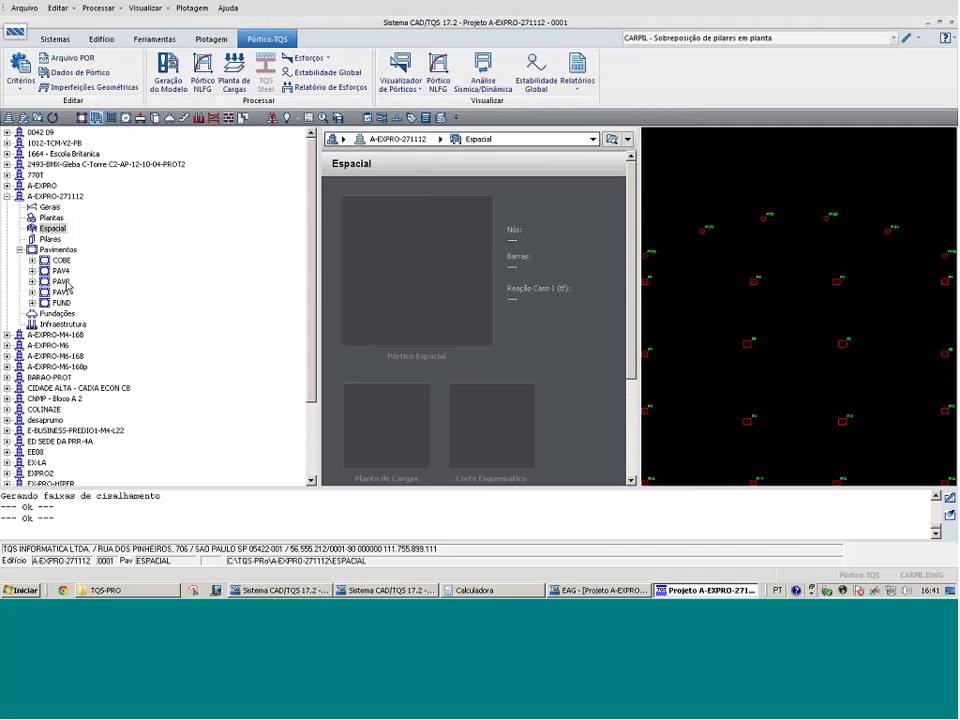
# Try to open a new structural modeler window for floor PAV4, and switch to the modeler session already open
pyautogui.click(61, 270)
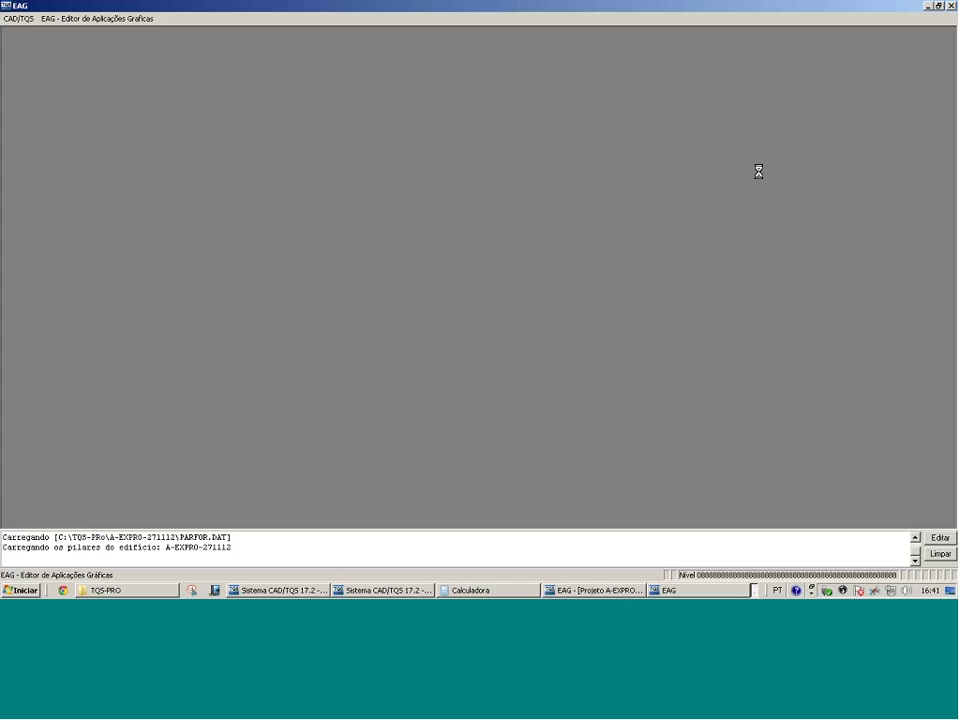
pyautogui.press('Return')
pyautogui.click(562, 322)
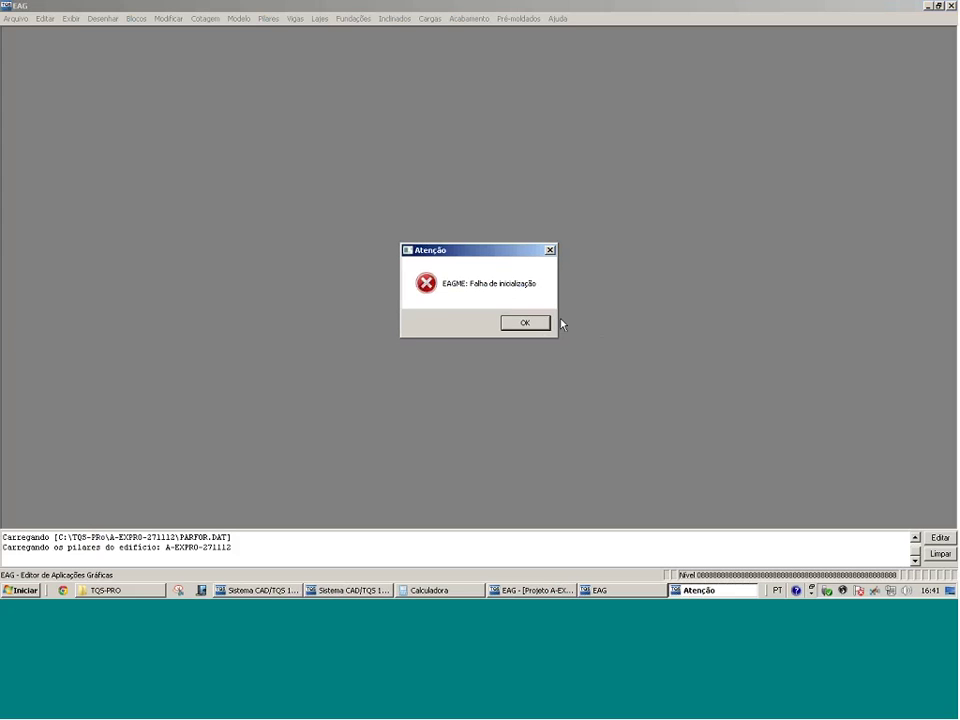
pyautogui.click(527, 322)
pyautogui.click(603, 590)
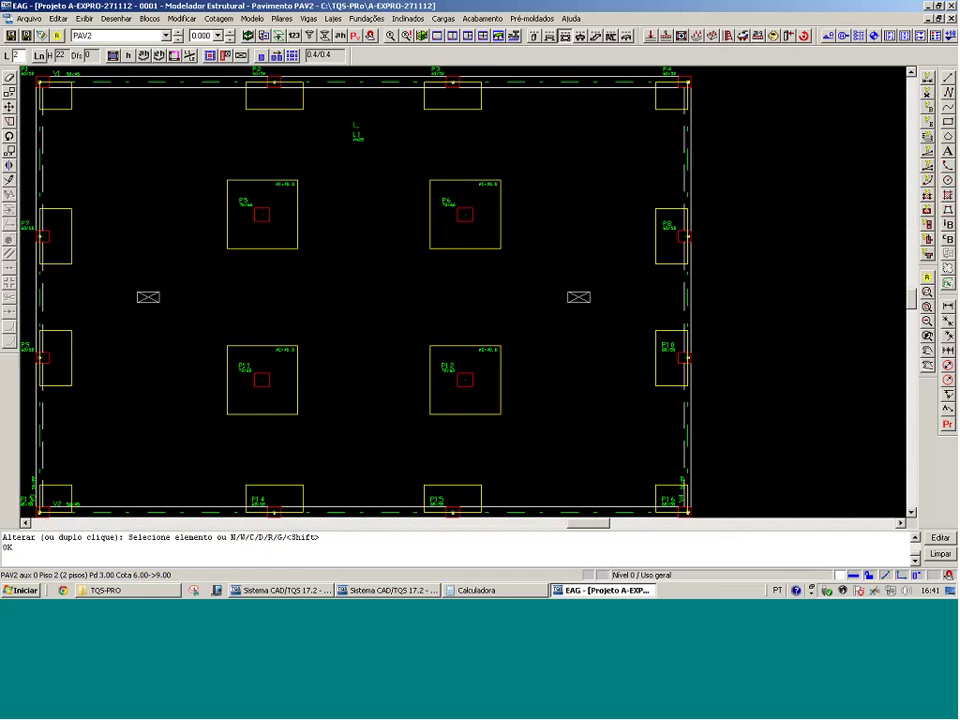
# Show floor PAV4 in the modeler and activate the selection filter for beams, slabs, foundations, openings and capitals
pyautogui.scroll(-1, 388, 206)
pyautogui.click(165, 36)
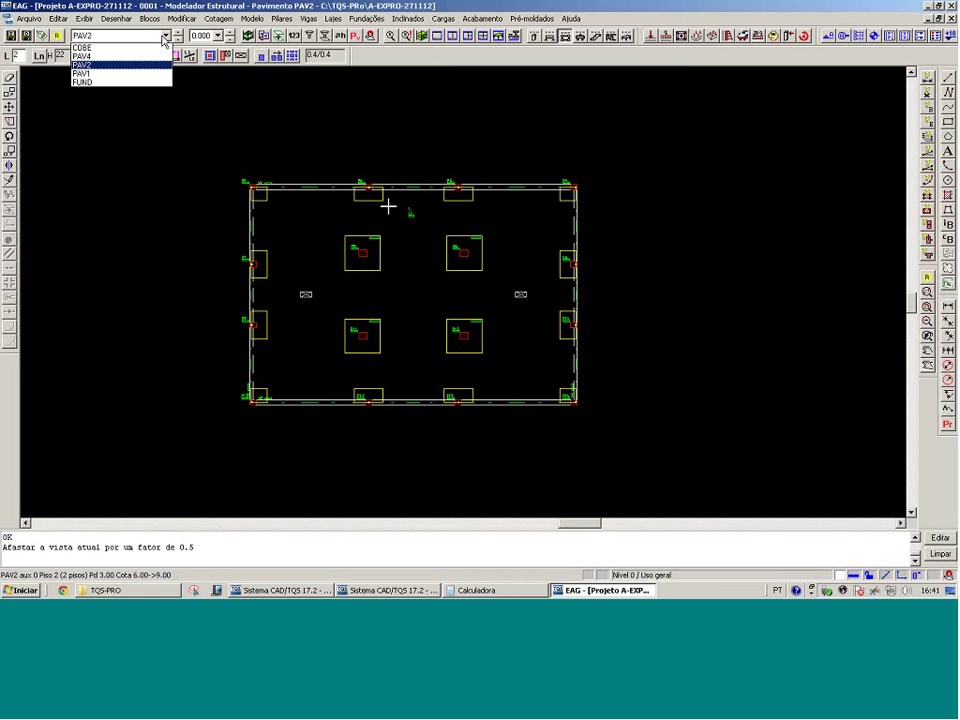
pyautogui.click(120, 56)
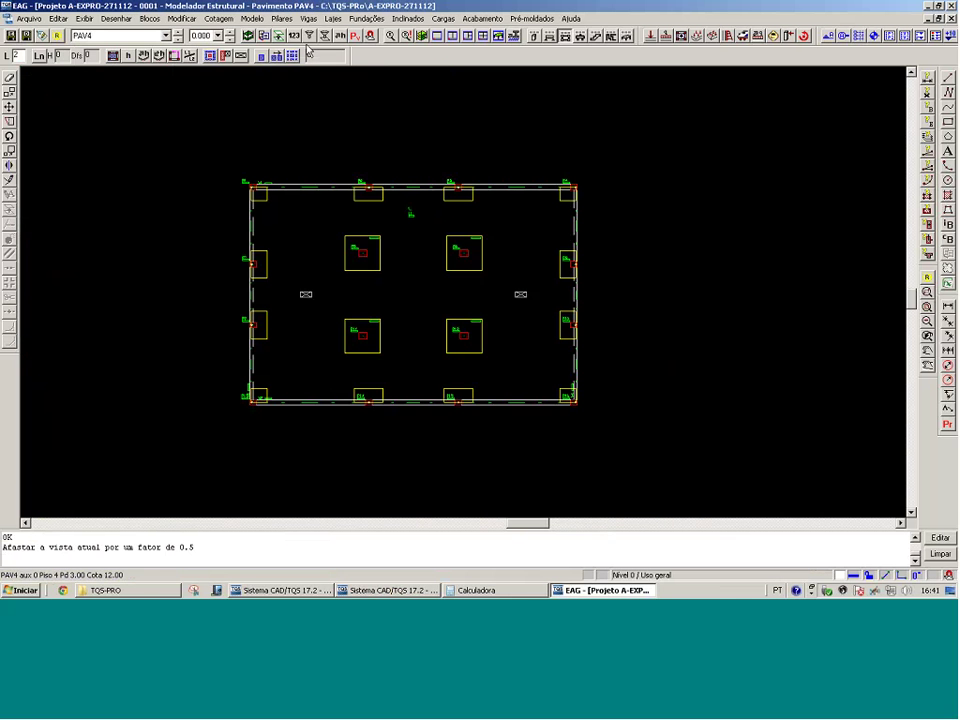
pyautogui.click(309, 38)
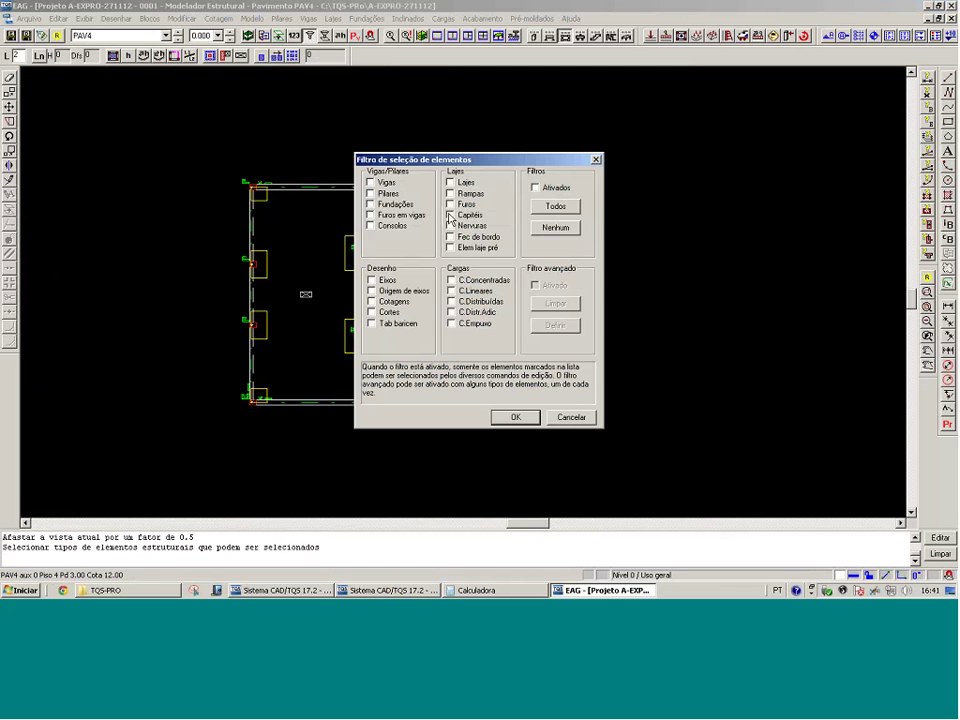
pyautogui.click(555, 206)
pyautogui.click(510, 416)
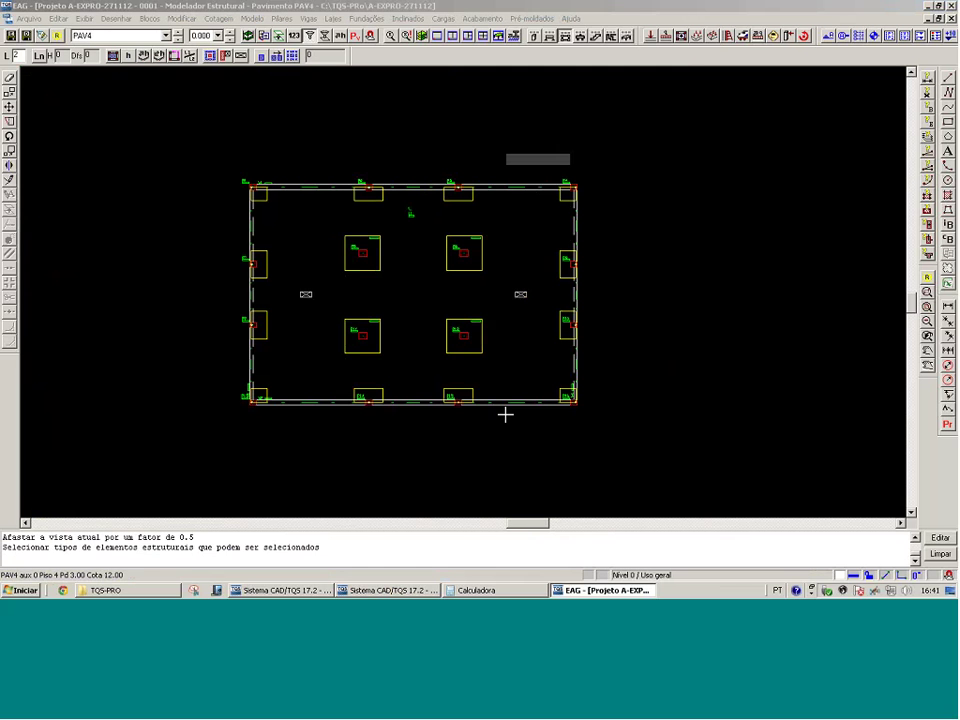
# Erase all filtered elements of floor PAV4 with a window and copy the beams, slabs and loads from PAV2 into it
pyautogui.press('Delete')
pyautogui.click(505, 414)
pyautogui.click(704, 126)
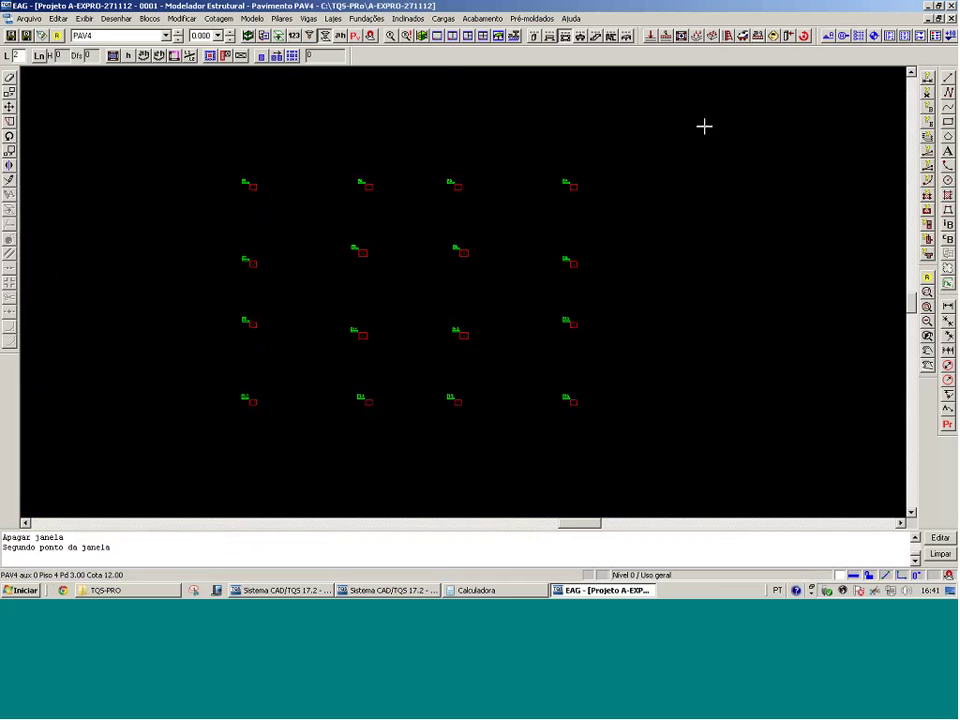
pyautogui.click(279, 35)
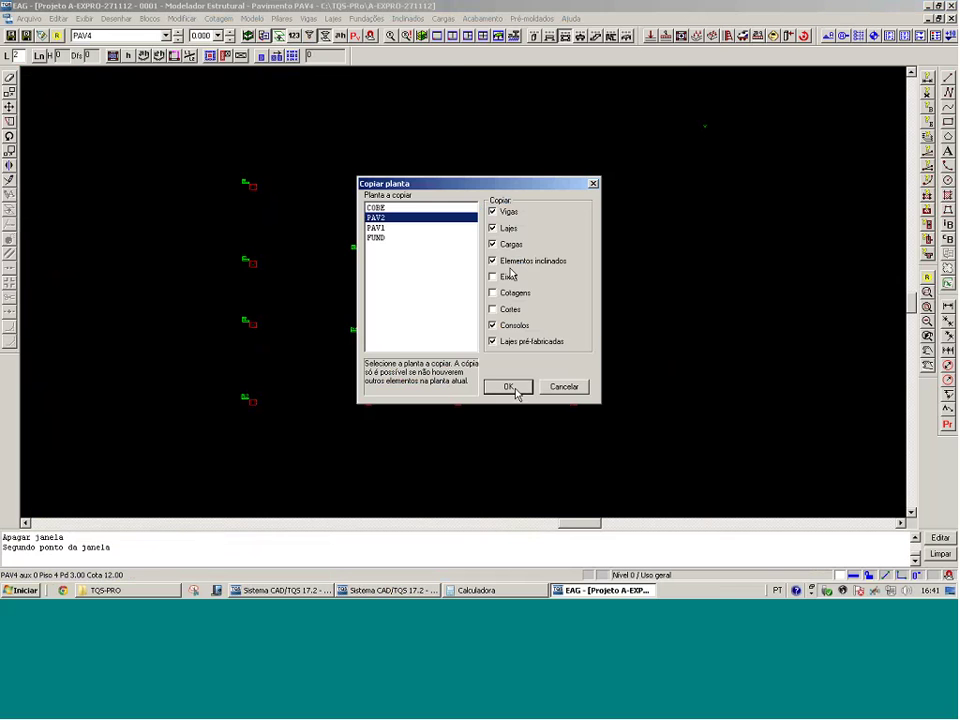
pyautogui.click(510, 388)
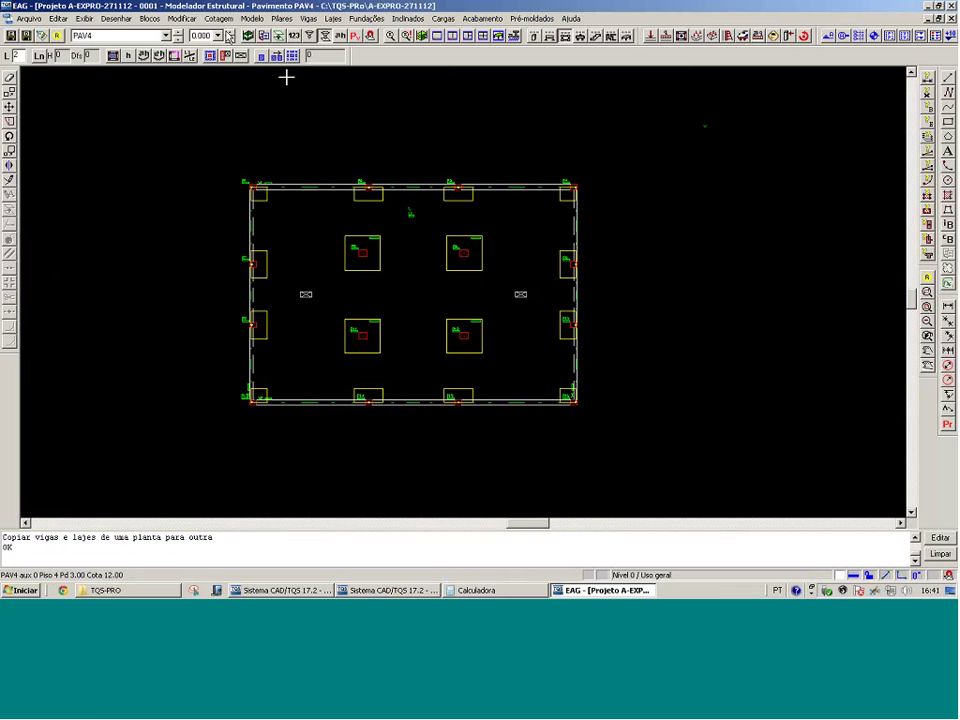
# Show the whole COBE floor and open slab L1's detailing data to examine its prestress option
pyautogui.click(178, 32)
pyautogui.click(162, 441)
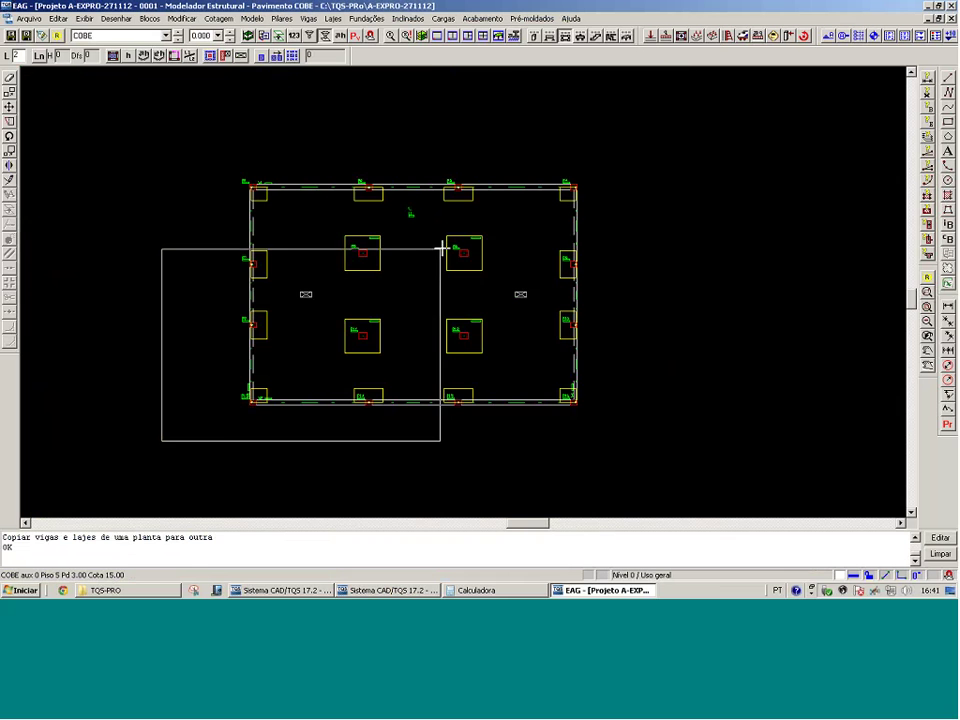
pyautogui.click(440, 247)
pyautogui.press('F8')
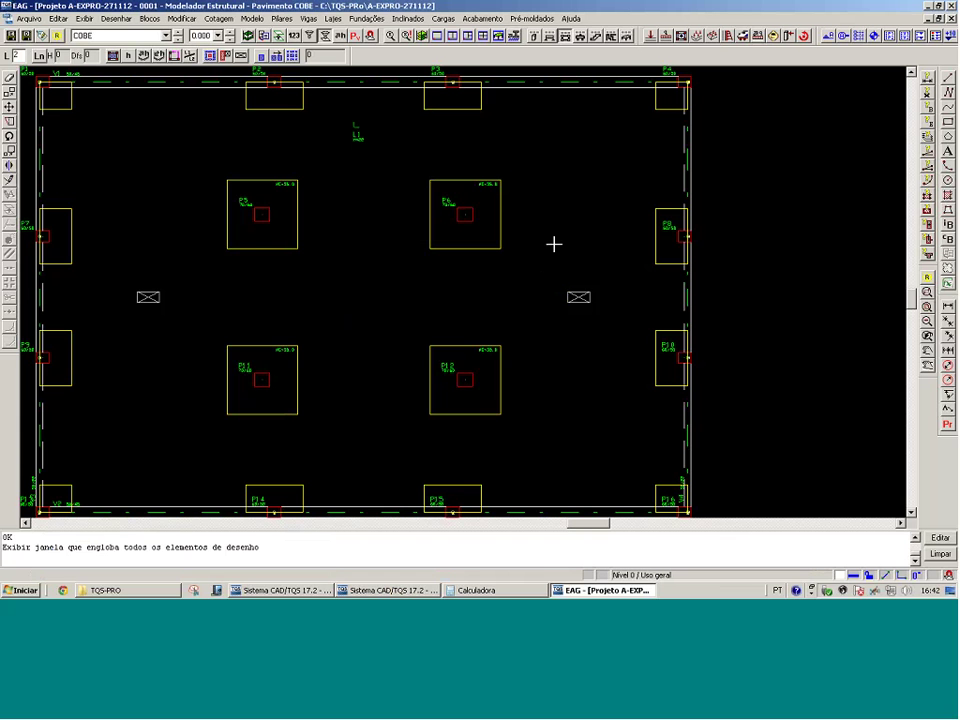
pyautogui.doubleClick(357, 134)
pyautogui.hotkey('ctrl', 'Tab')
pyautogui.hotkey('ctrl', 'Tab')
pyautogui.hotkey('ctrl', 'Tab')
pyautogui.hotkey('ctrl', 'Tab')
pyautogui.hotkey('ctrl', 'Tab')
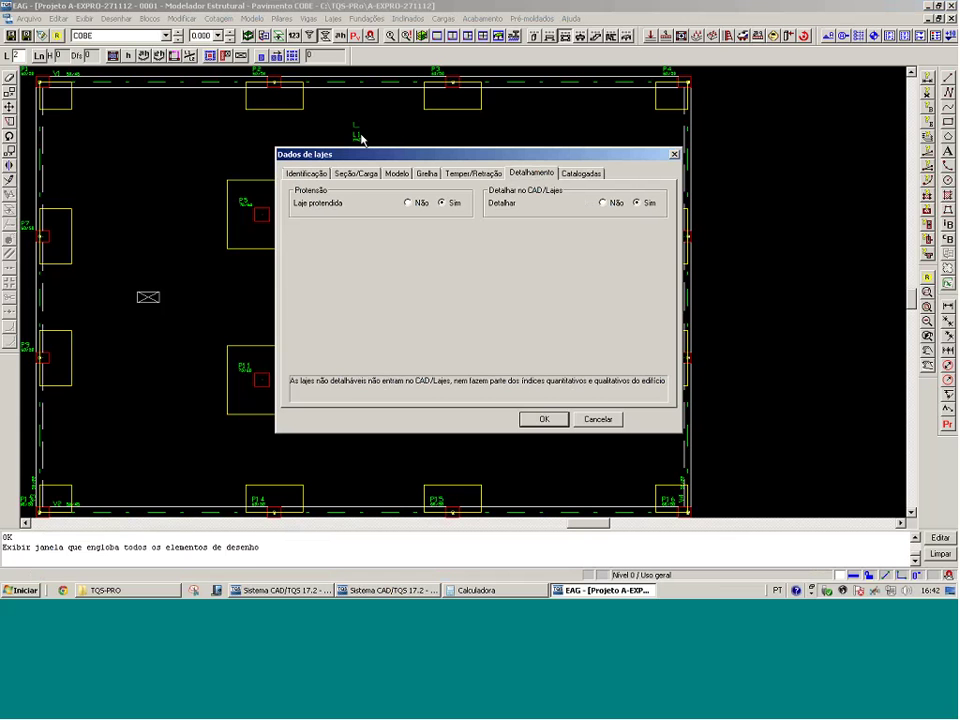
# Examine slab L1's model, grid and section/load settings, and close the slab data
pyautogui.click(397, 173)
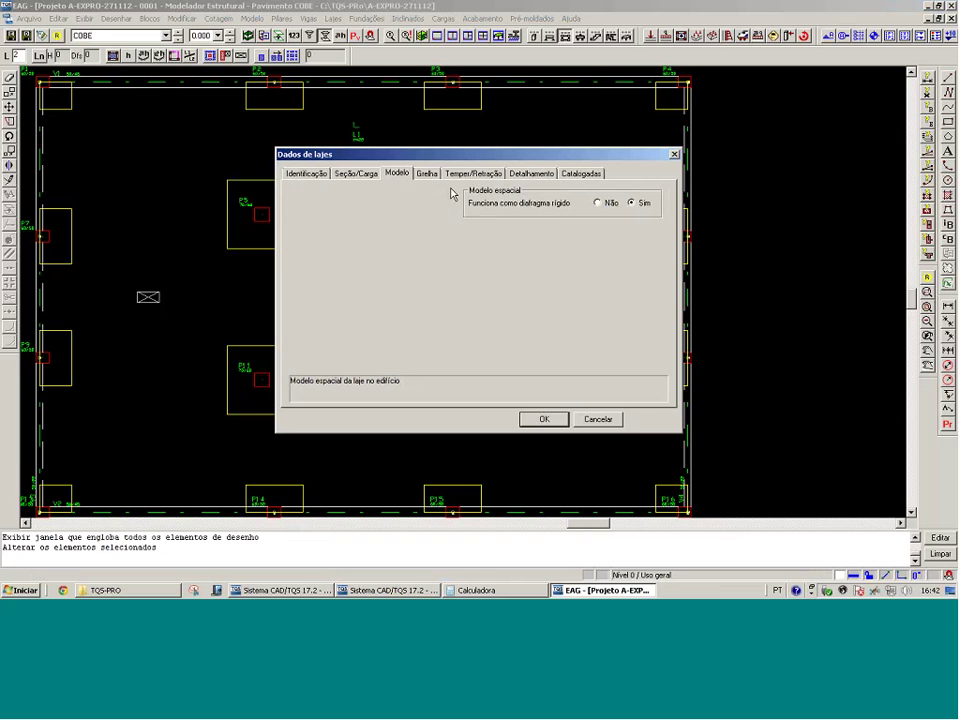
pyautogui.click(427, 174)
pyautogui.click(404, 175)
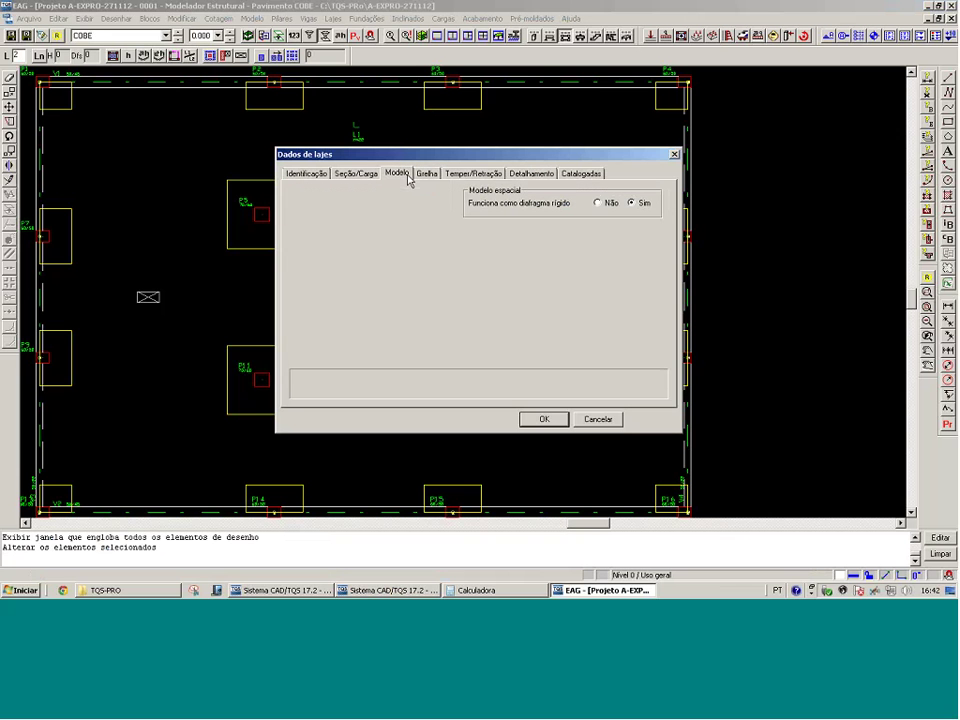
pyautogui.click(365, 176)
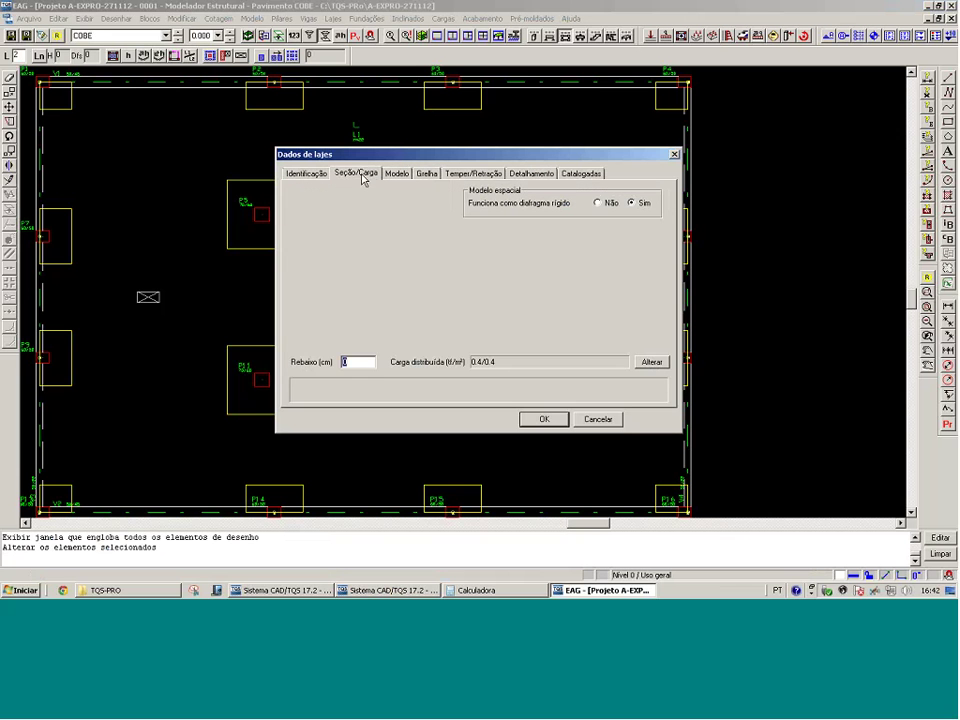
pyautogui.click(538, 418)
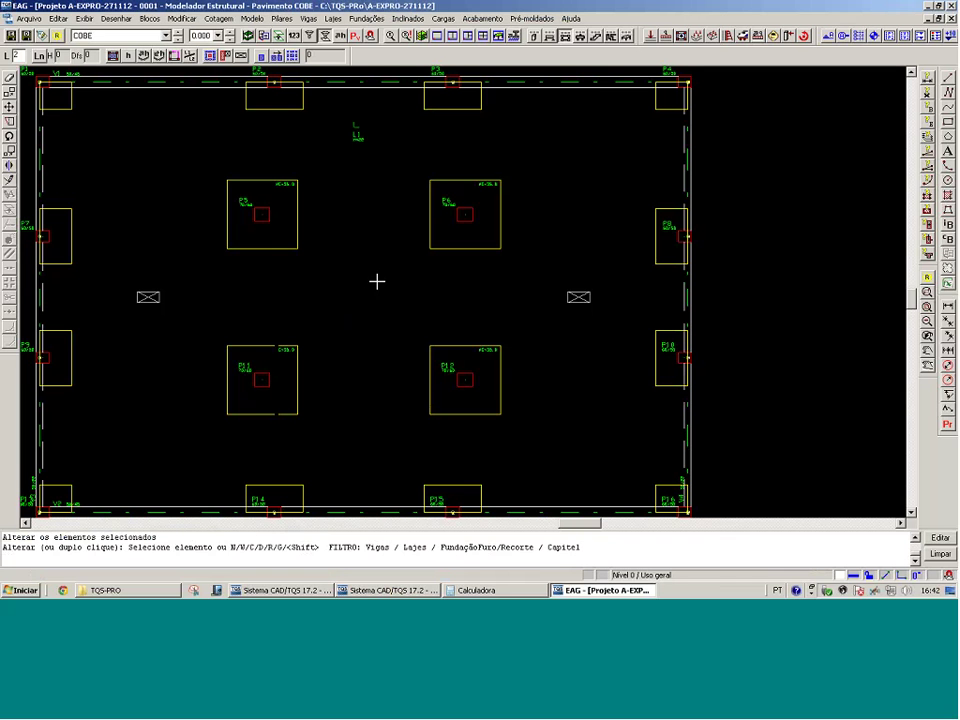
# Open beam V1's general data on floor COBE, examine its prestress option and model settings, and close it without changes
pyautogui.click(448, 198)
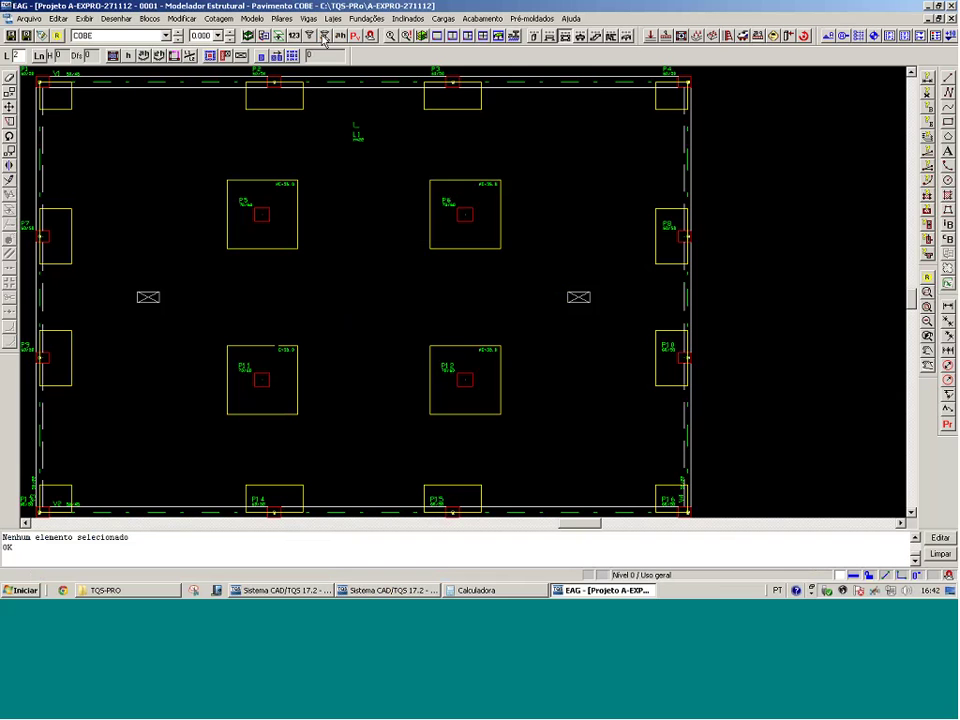
pyautogui.doubleClick(55, 75)
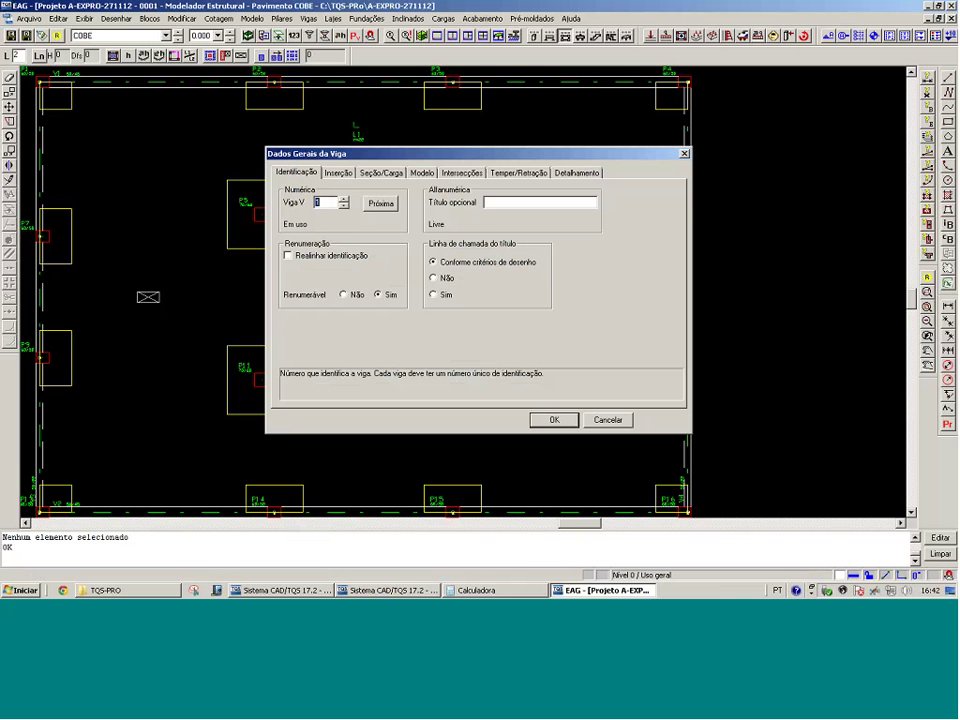
pyautogui.click(576, 172)
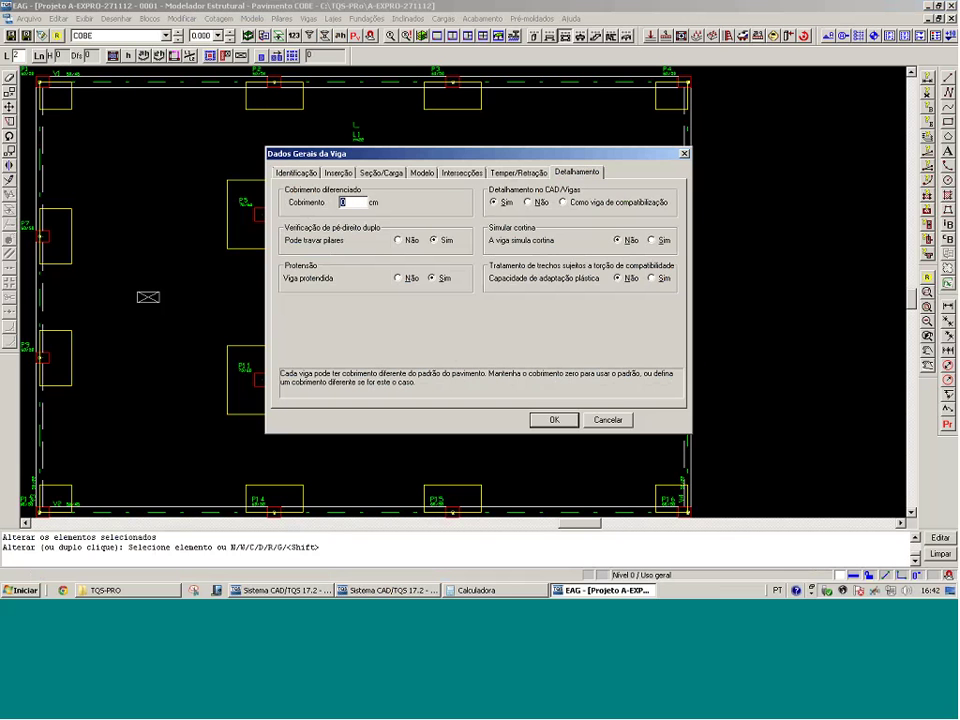
pyautogui.click(422, 173)
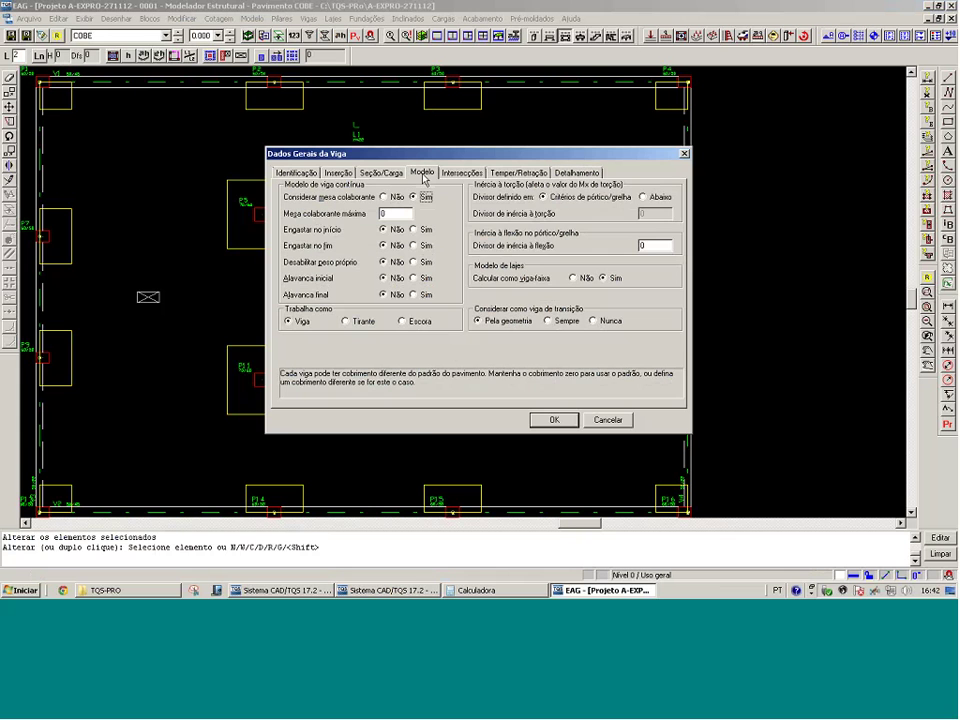
pyautogui.click(604, 421)
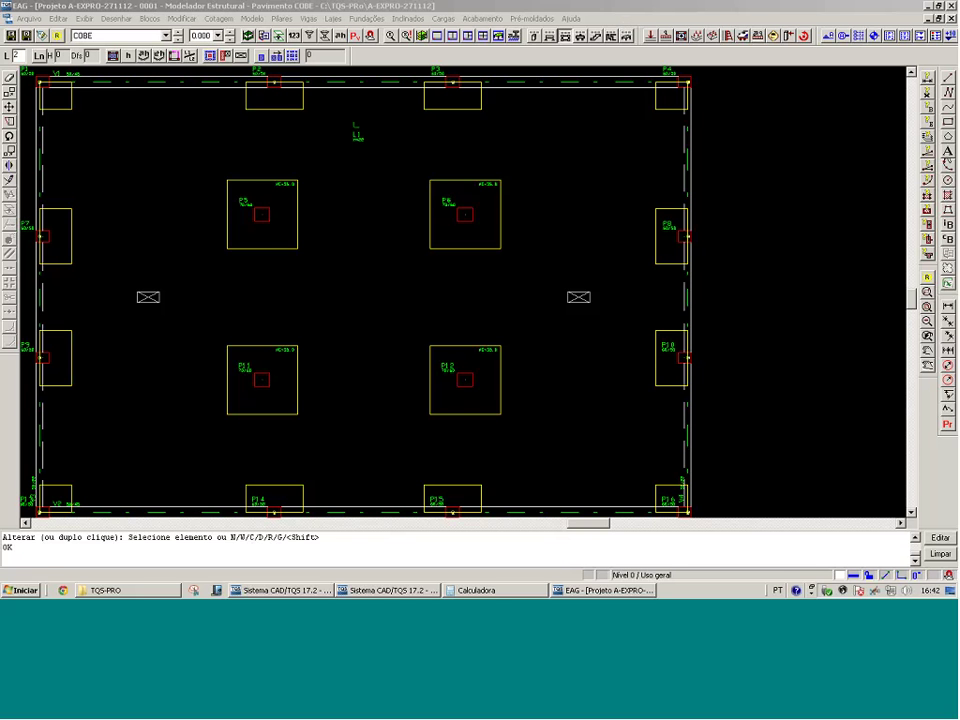
# Close the structural modeler without saving the building and open the prestressed slab processing options for floor PAV2
pyautogui.click(954, 6)
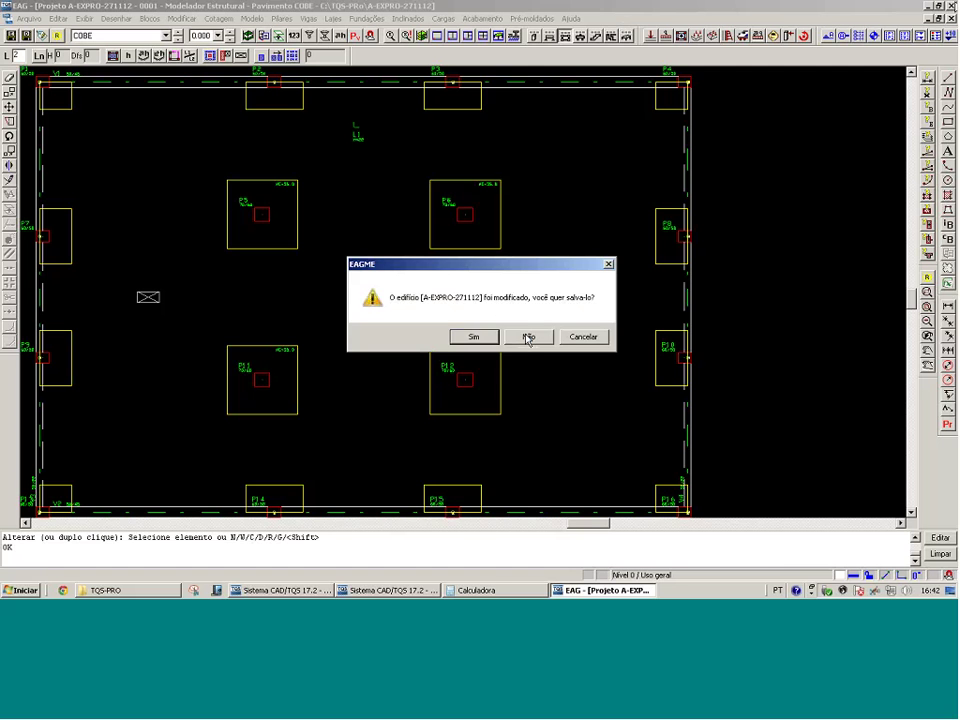
pyautogui.click(528, 337)
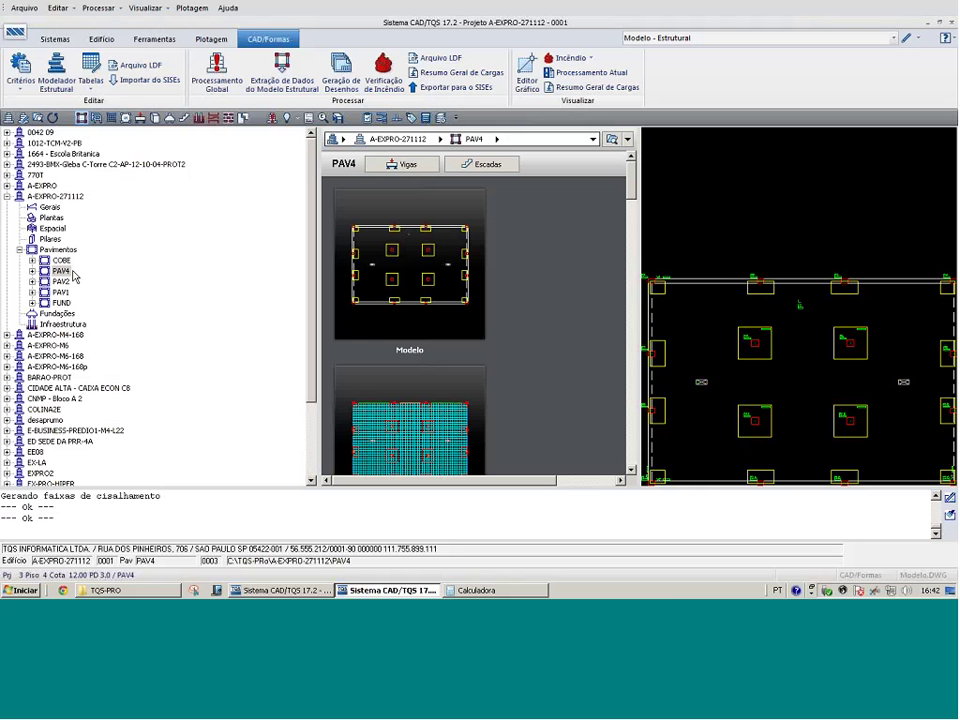
pyautogui.click(60, 281)
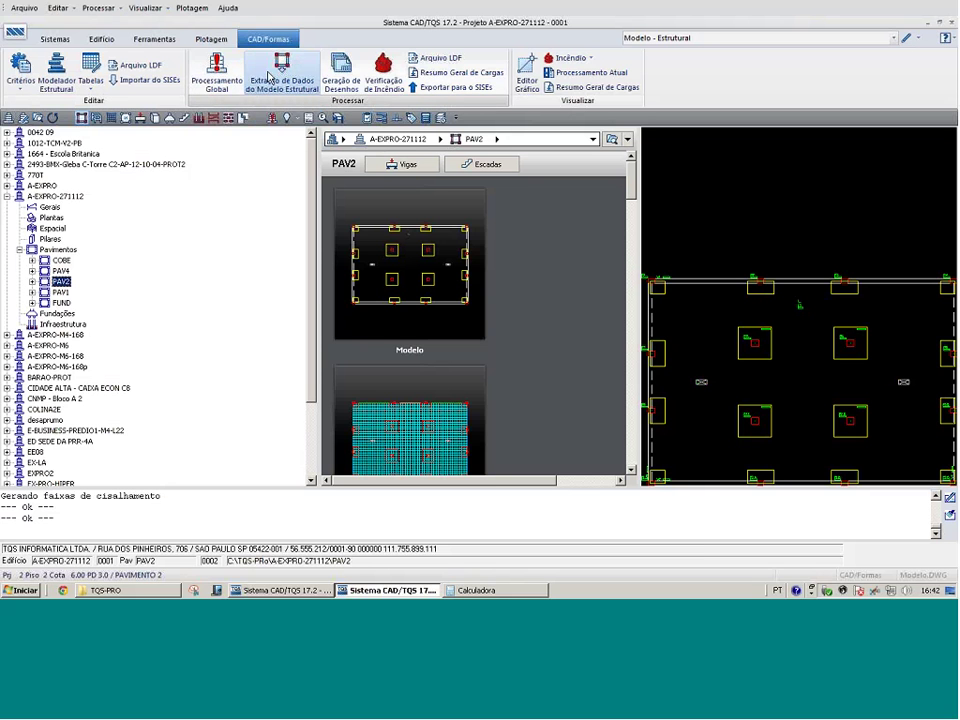
pyautogui.click(126, 119)
pyautogui.click(165, 69)
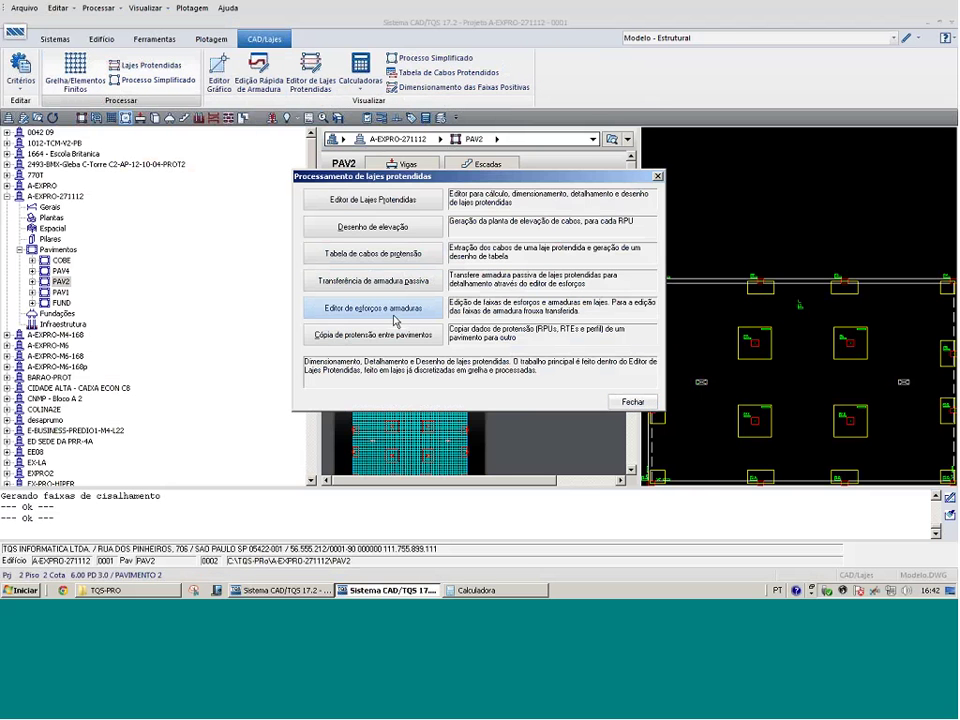
# Copy the prestress data from source floor PAVIMENTO 2 to destination floor PAV4
pyautogui.click(340, 334)
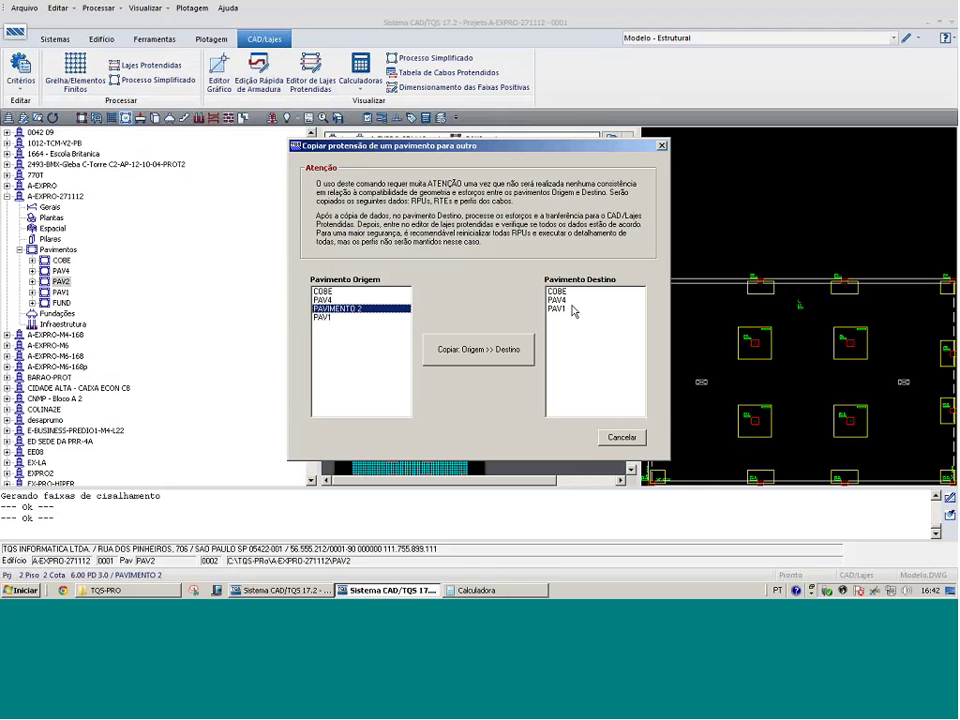
pyautogui.click(622, 300)
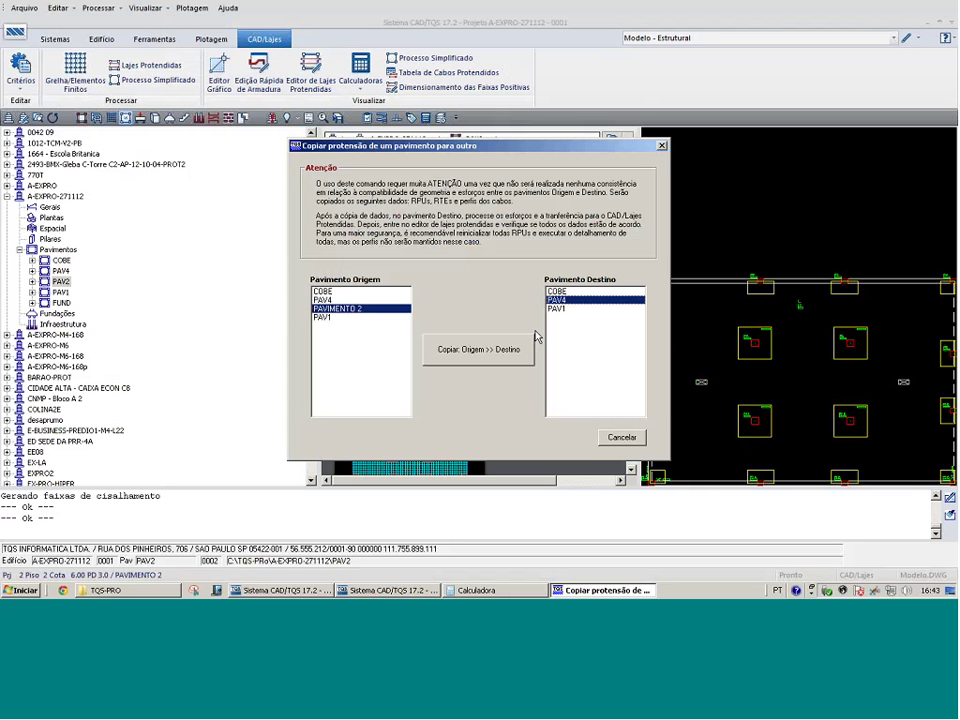
pyautogui.click(490, 352)
pyautogui.press('Return')
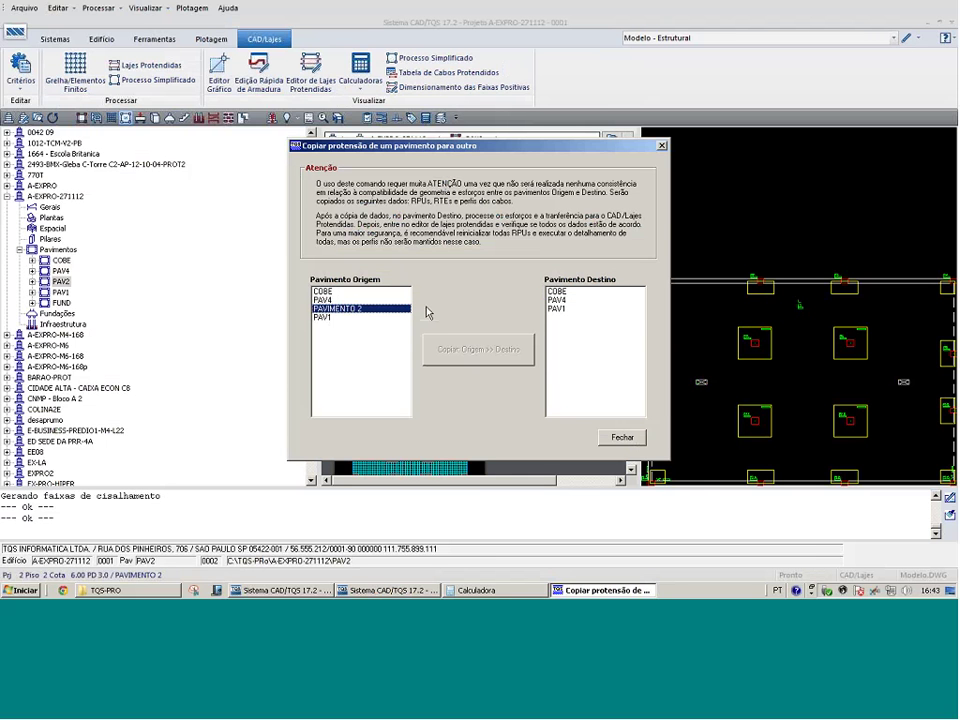
# Try to set up a prestress copy from PAVIMENTO 2 to COBE, and close the copy dialog
pyautogui.click(325, 317)
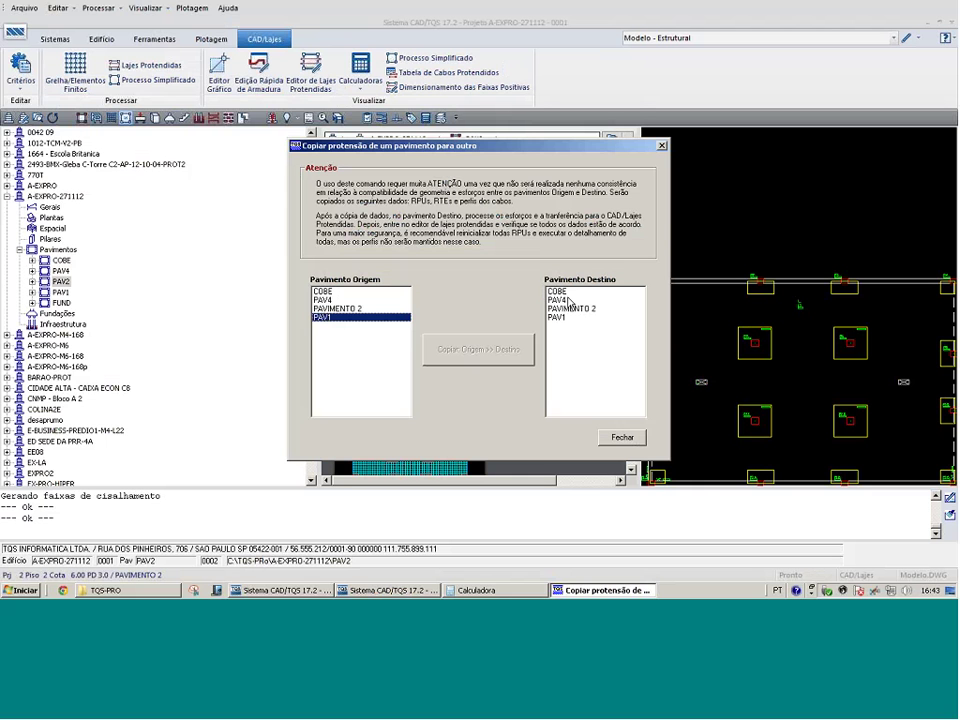
pyautogui.click(338, 308)
pyautogui.click(570, 292)
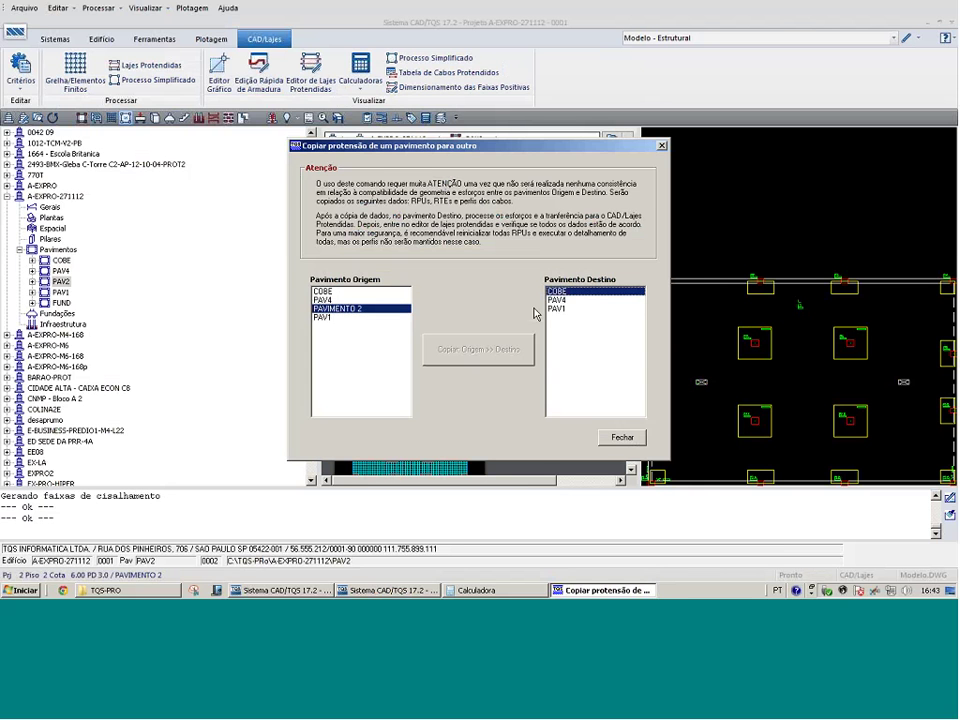
pyautogui.click(622, 437)
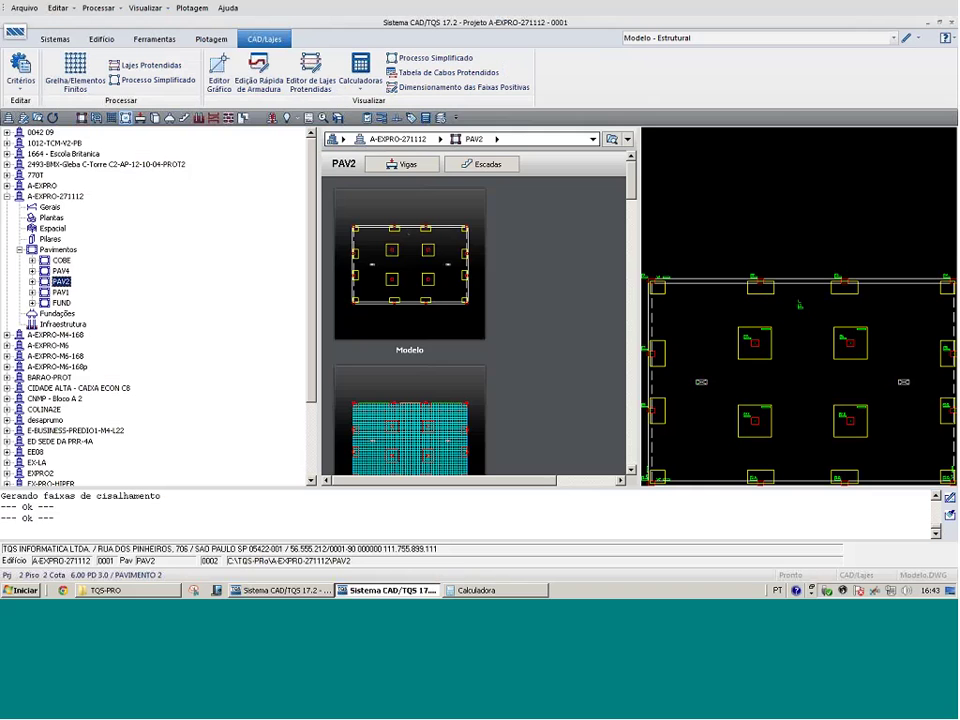
# Examine the floor data of COBE and PAV4 in the building data, and close it without changes
pyautogui.click(61, 260)
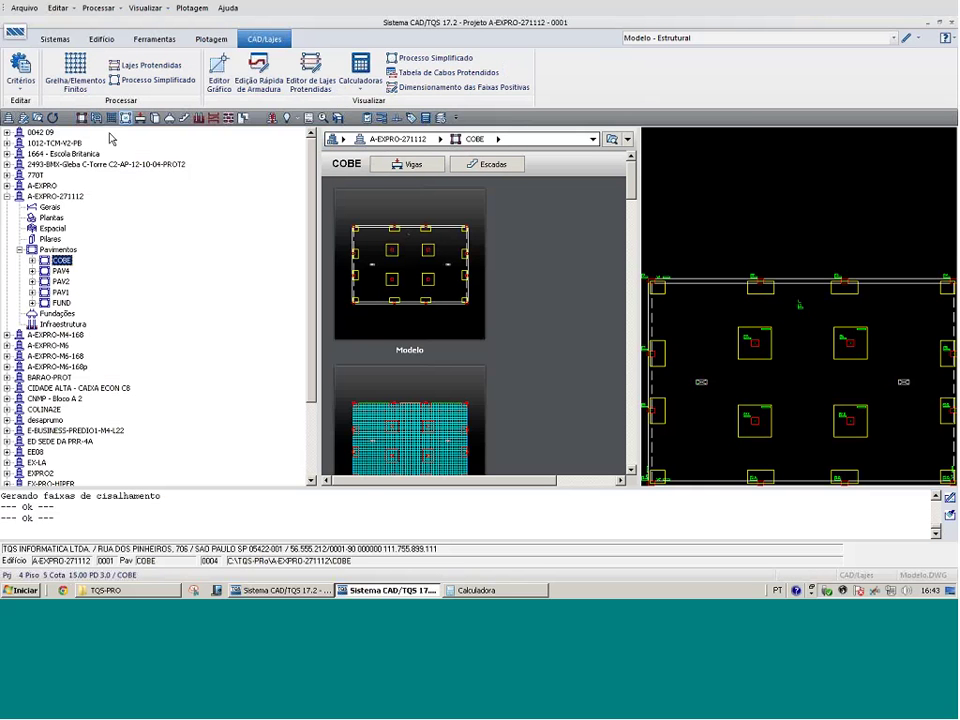
pyautogui.click(20, 85)
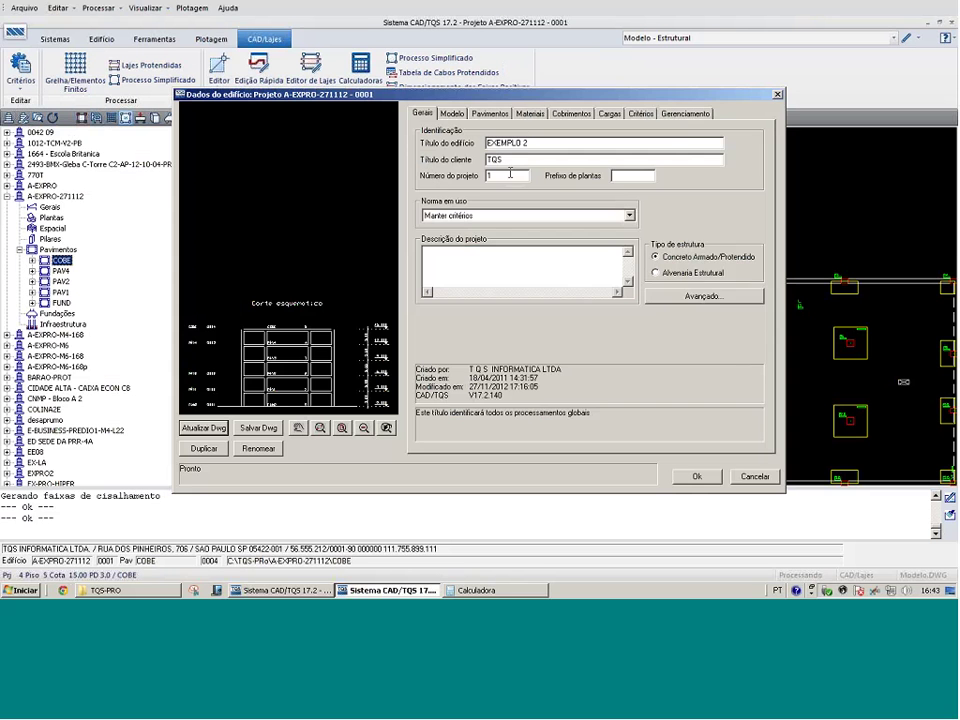
pyautogui.click(495, 114)
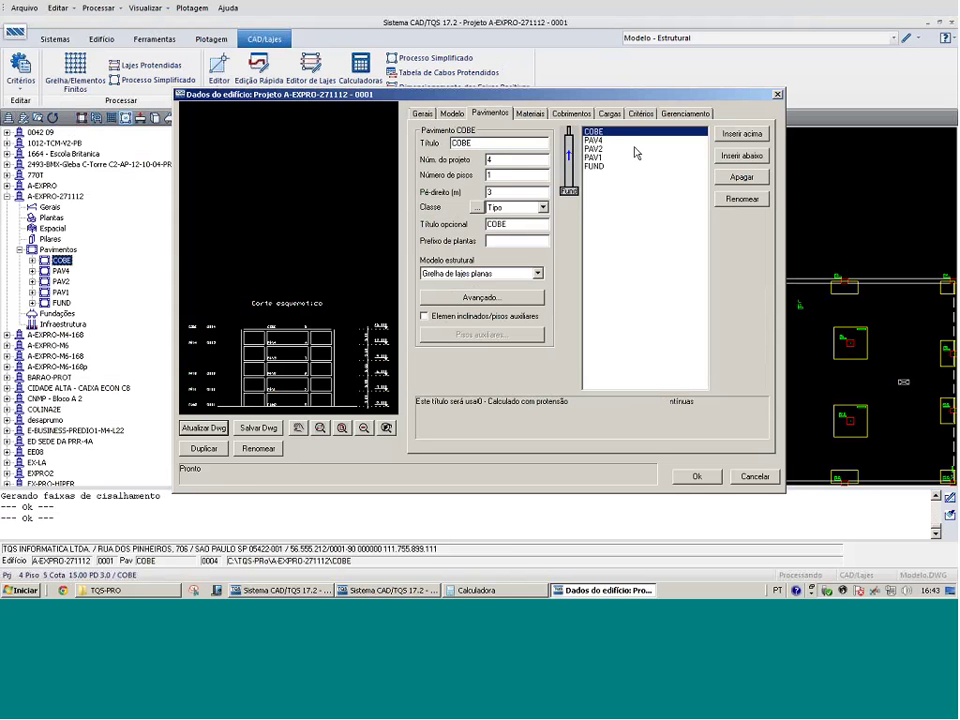
pyautogui.press('Down')
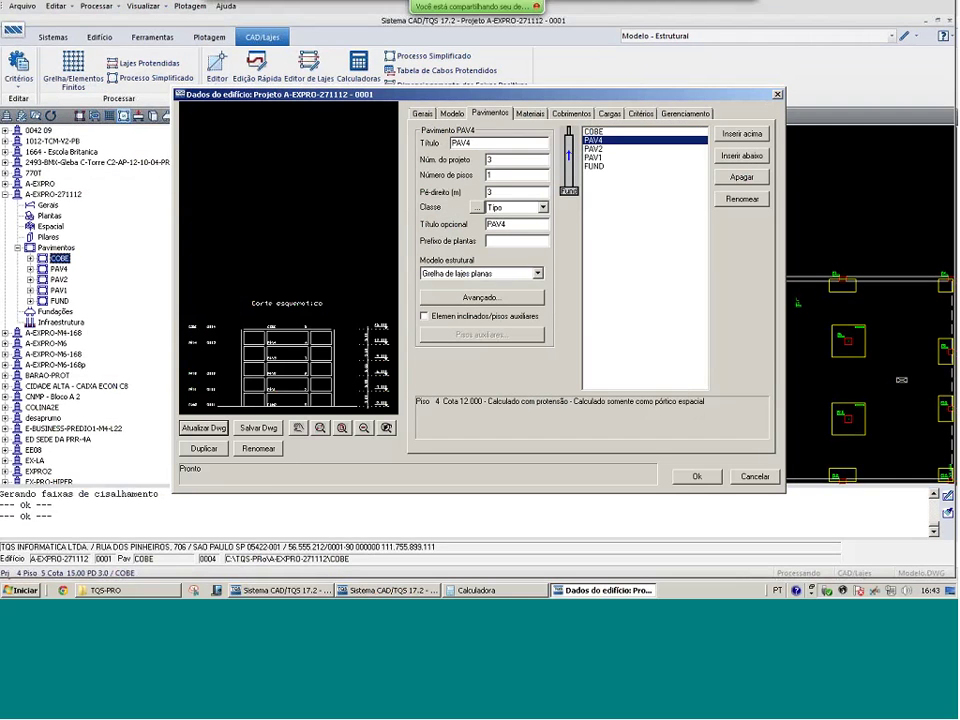
pyautogui.click(594, 131)
pyautogui.click(744, 476)
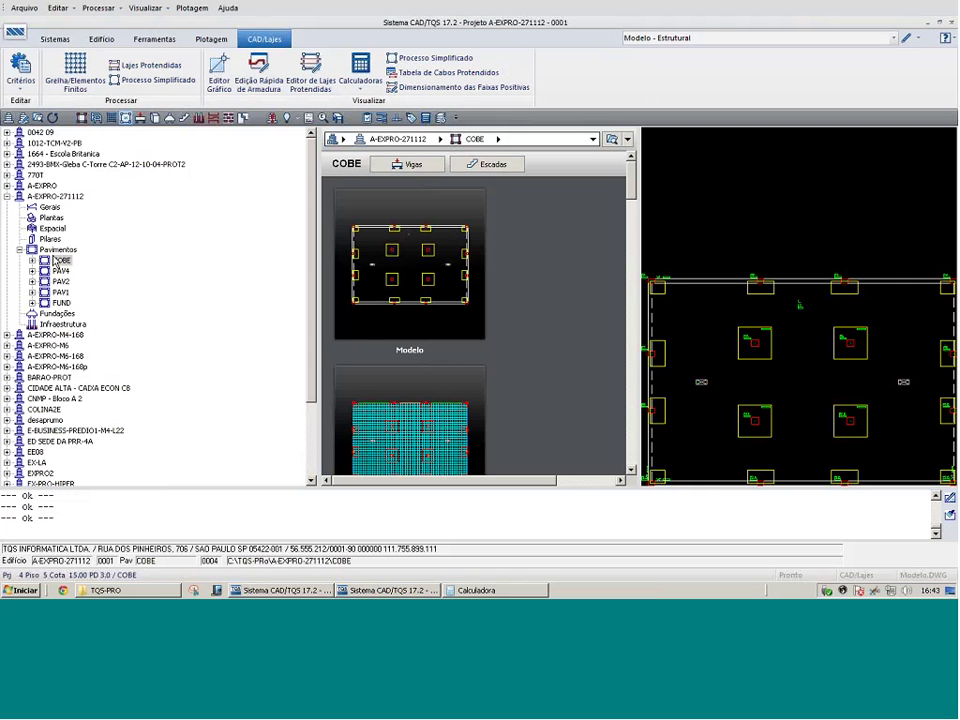
# Copy the prestress data from source floor PAVIMENTO 2 to destination floor COBE
pyautogui.click(58, 261)
pyautogui.click(150, 66)
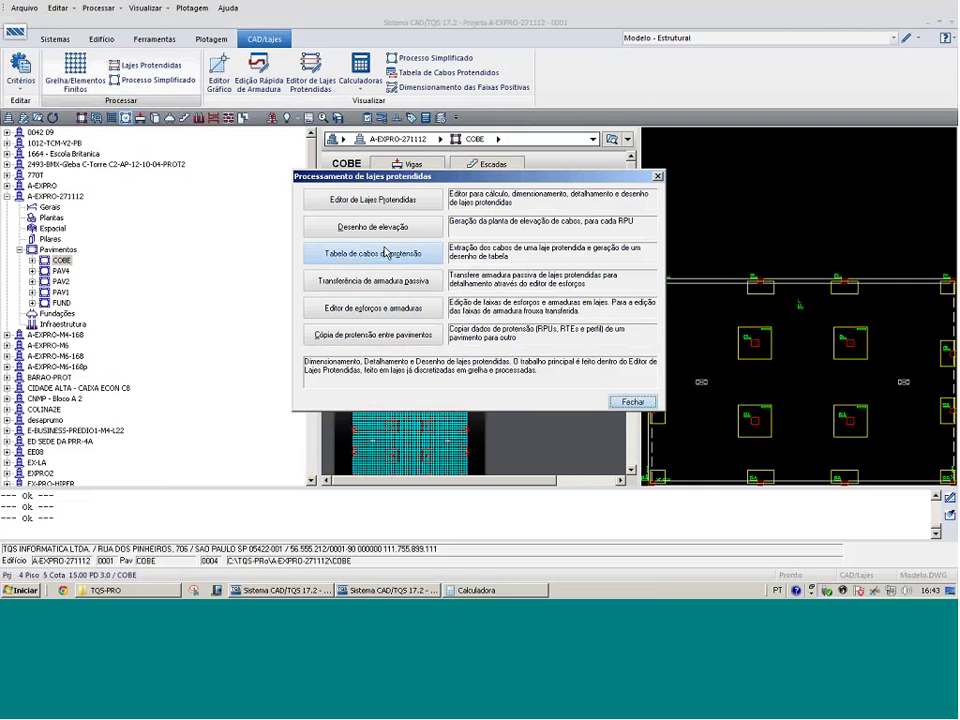
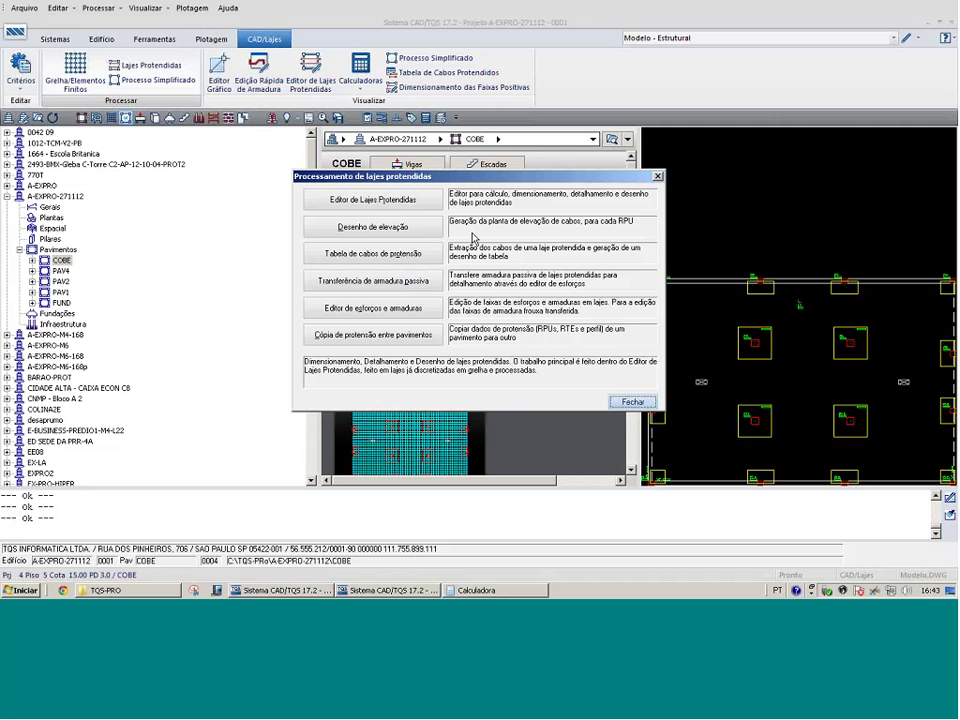
pyautogui.click(380, 334)
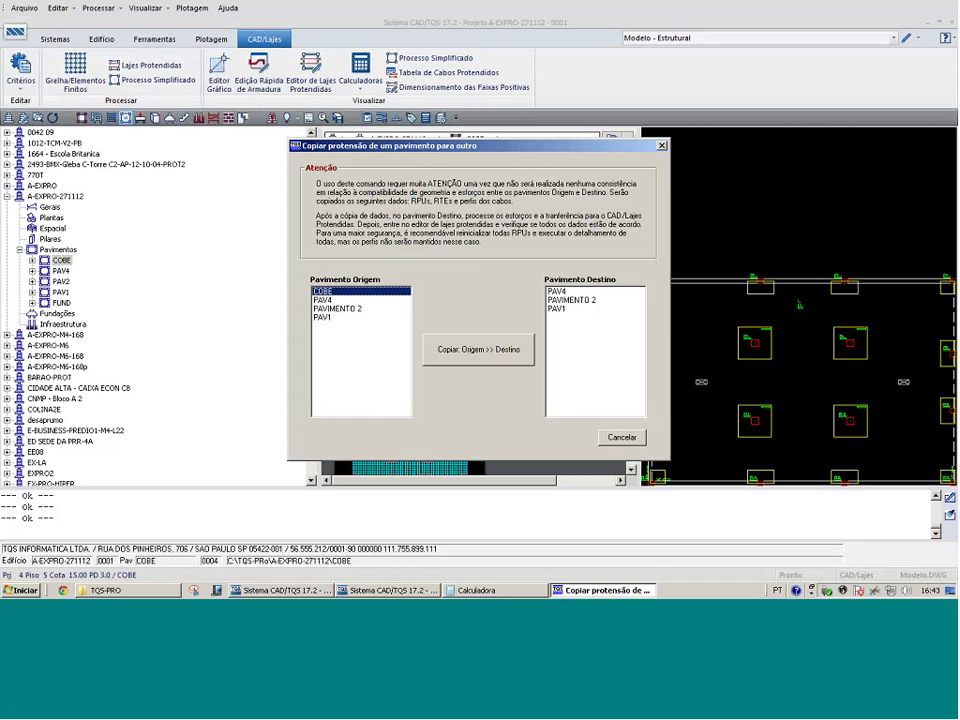
pyautogui.click(338, 309)
pyautogui.click(556, 291)
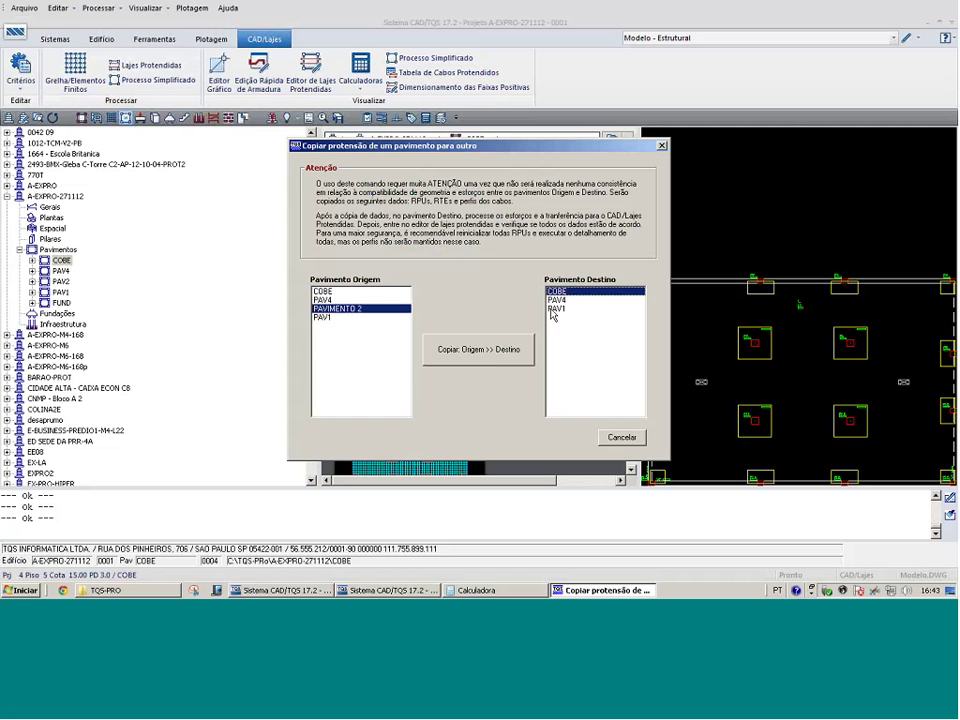
pyautogui.click(494, 350)
pyautogui.press('Return')
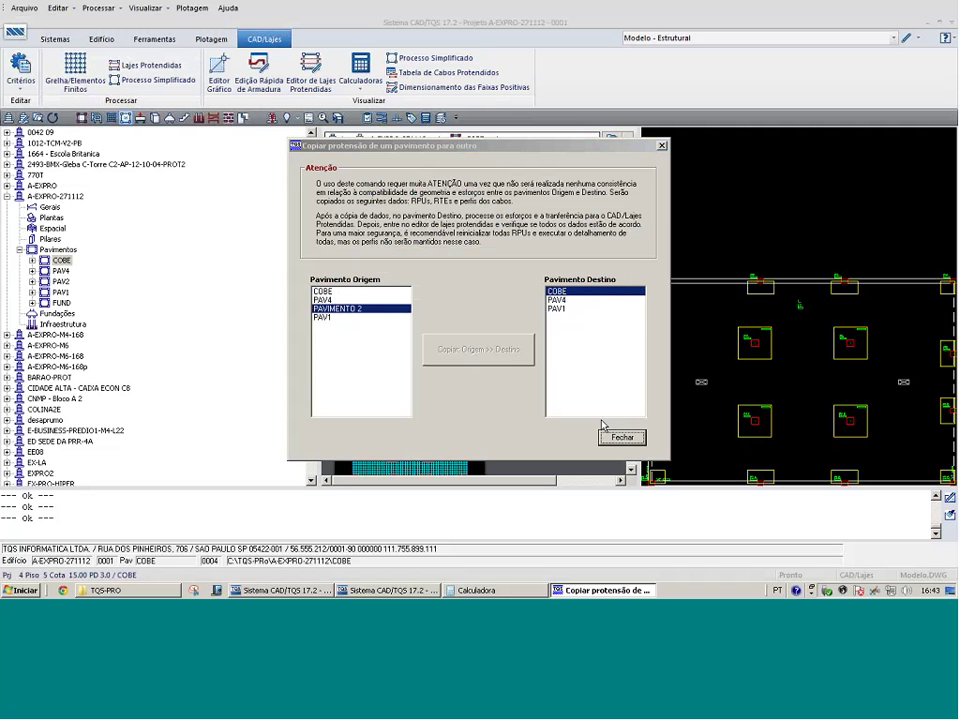
pyautogui.click(620, 496)
# Copy the prestress data from source floor PAVIMENTO 2 to destination floor PAV1
pyautogui.click(145, 70)
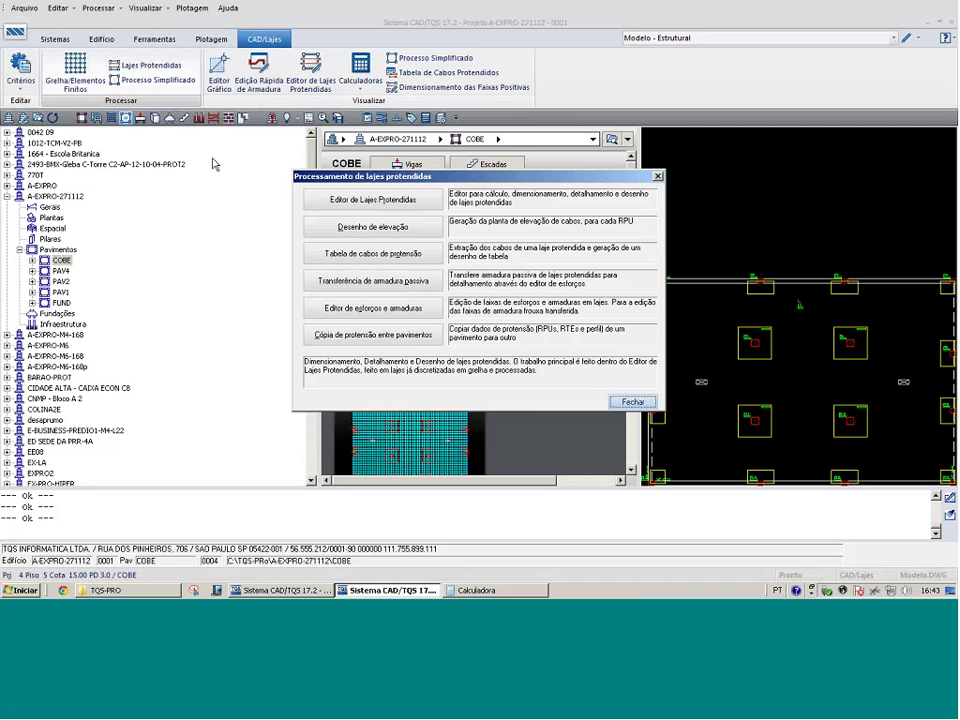
pyautogui.click(362, 332)
pyautogui.click(365, 309)
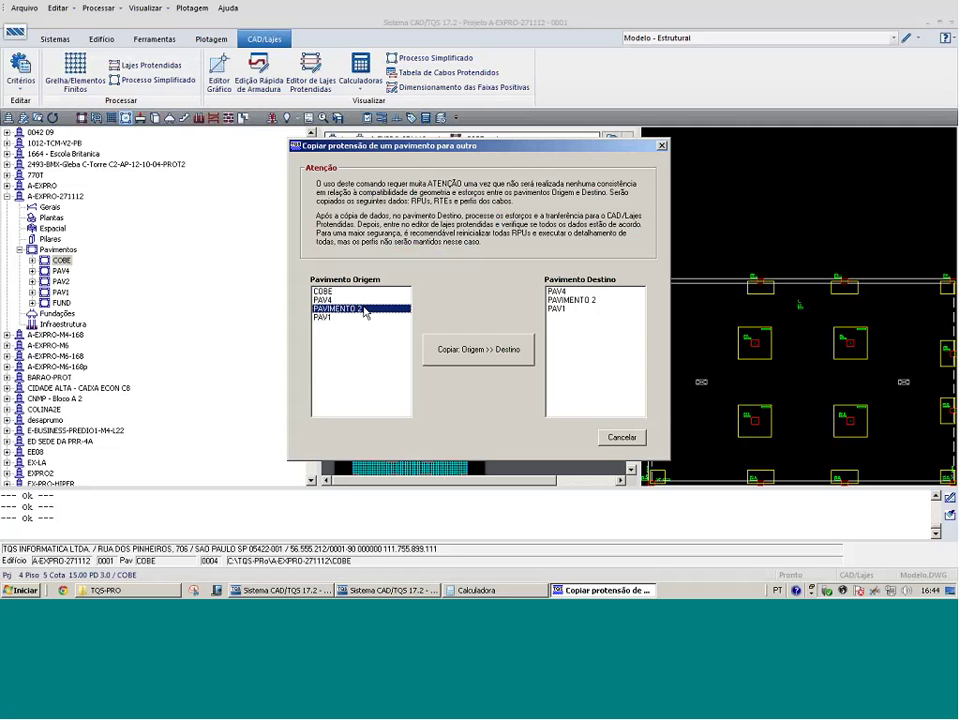
pyautogui.click(556, 309)
pyautogui.click(497, 352)
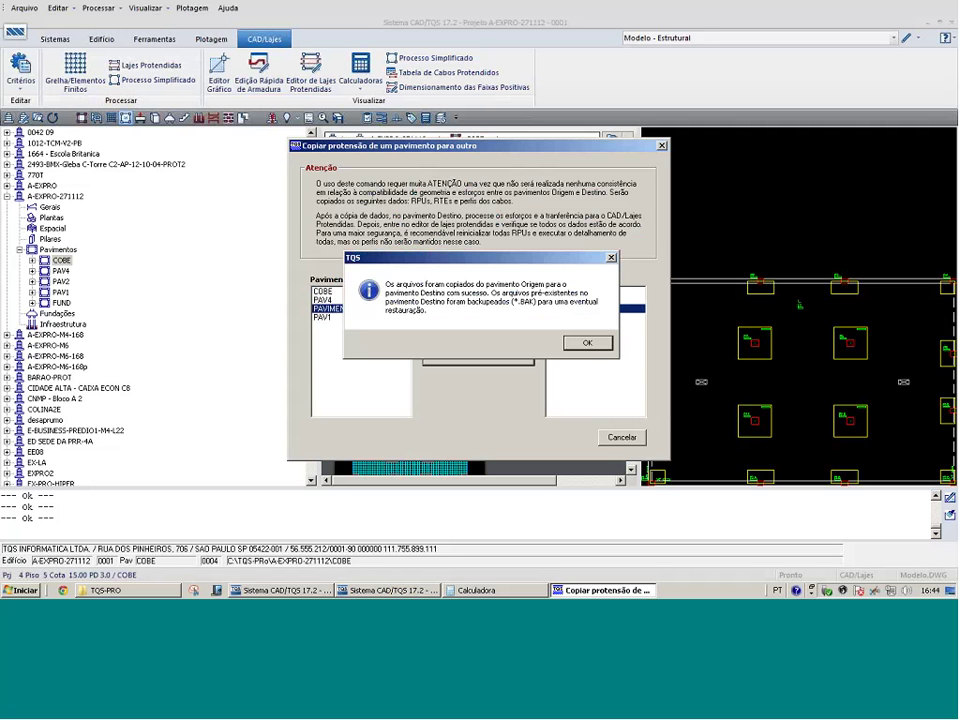
pyautogui.press('Return')
pyautogui.press('Return')
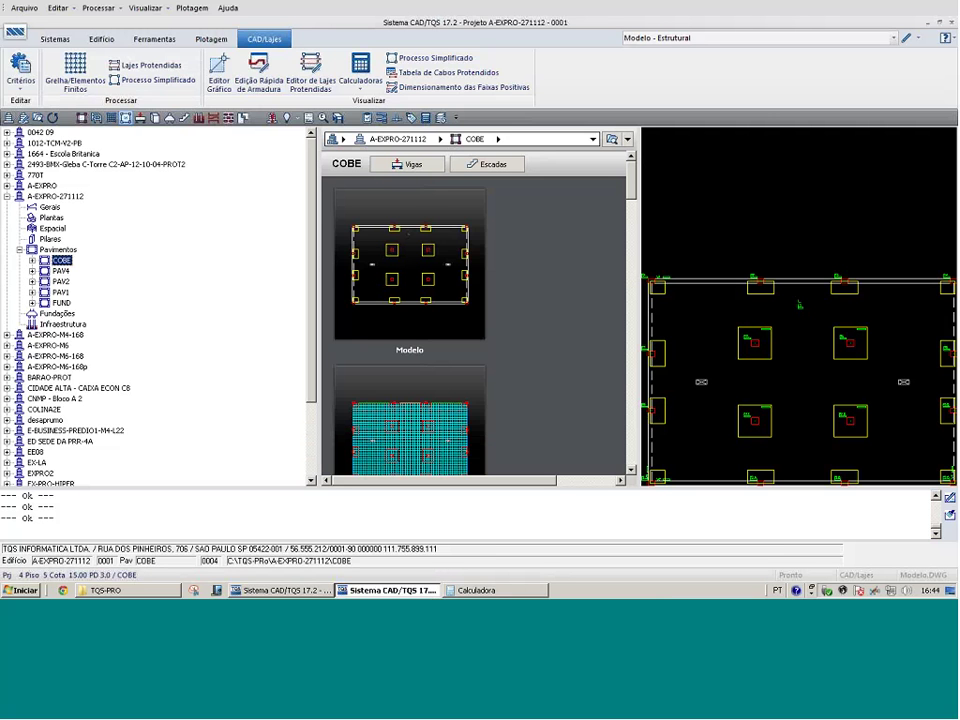
pyautogui.click(289, 118)
pyautogui.click(290, 150)
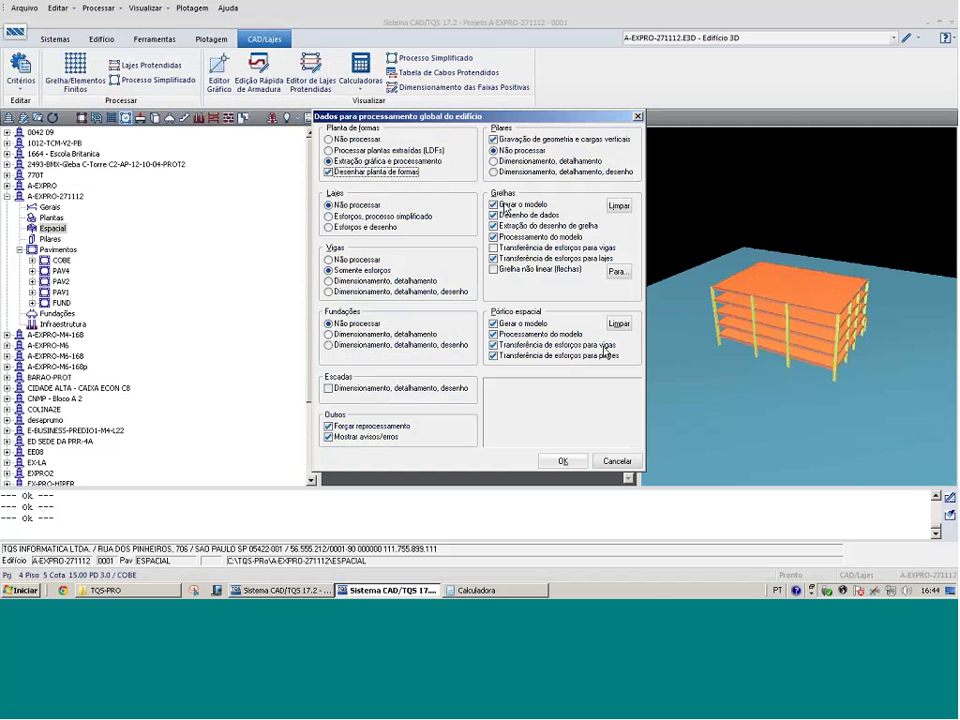
pyautogui.click(615, 461)
# Set the building's structural model to VI, check its P-Delta settings, and confirm the transition beam model with inertia multiplier 10
pyautogui.click(23, 118)
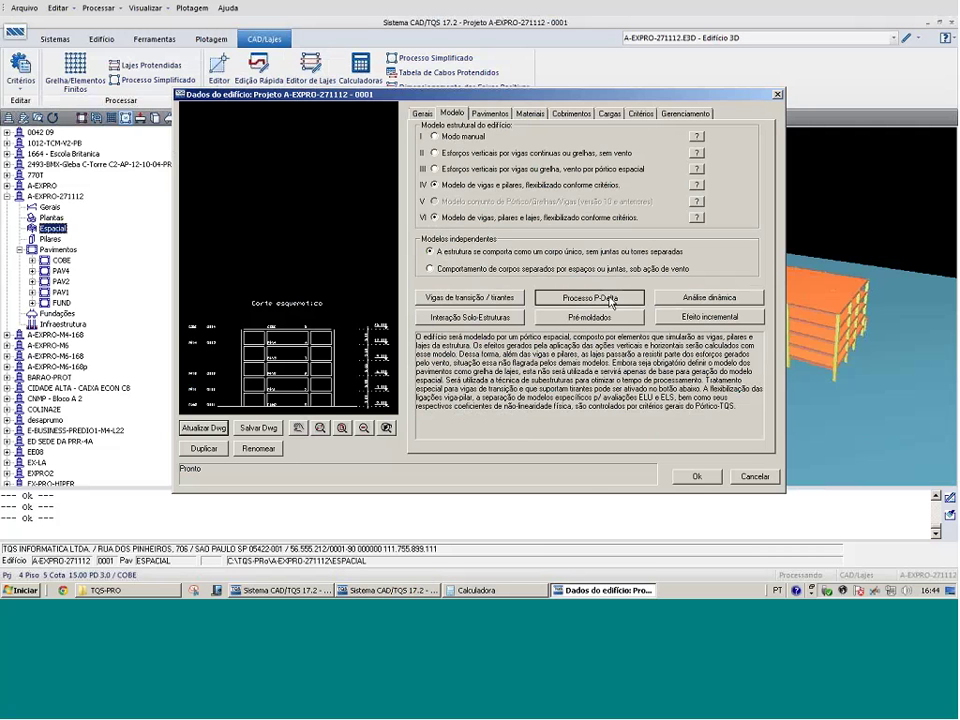
pyautogui.click(603, 297)
pyautogui.click(568, 460)
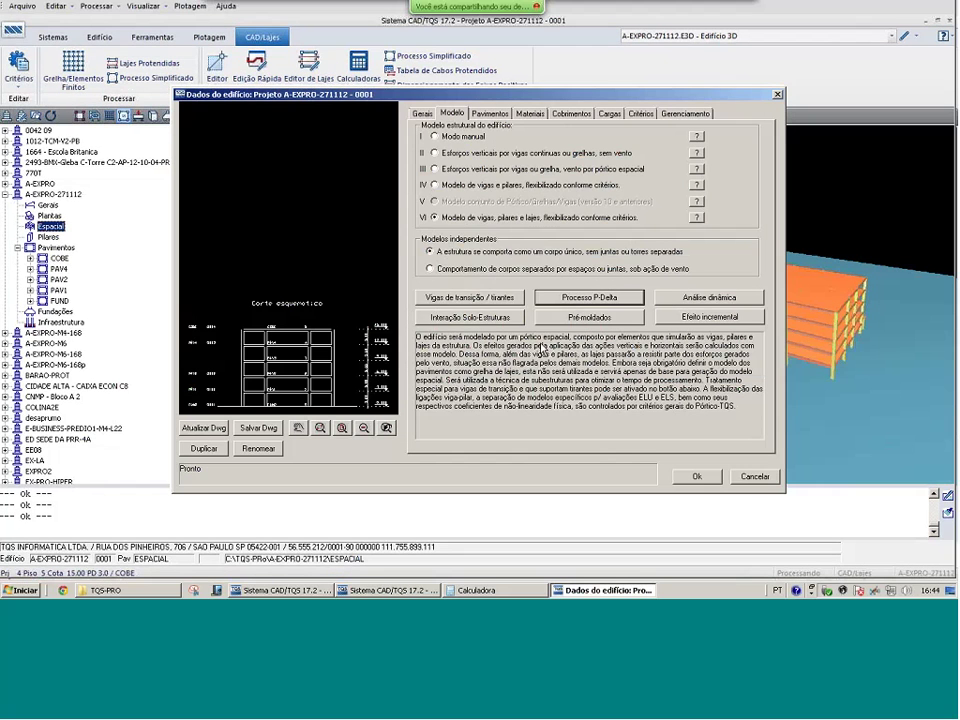
pyautogui.click(507, 298)
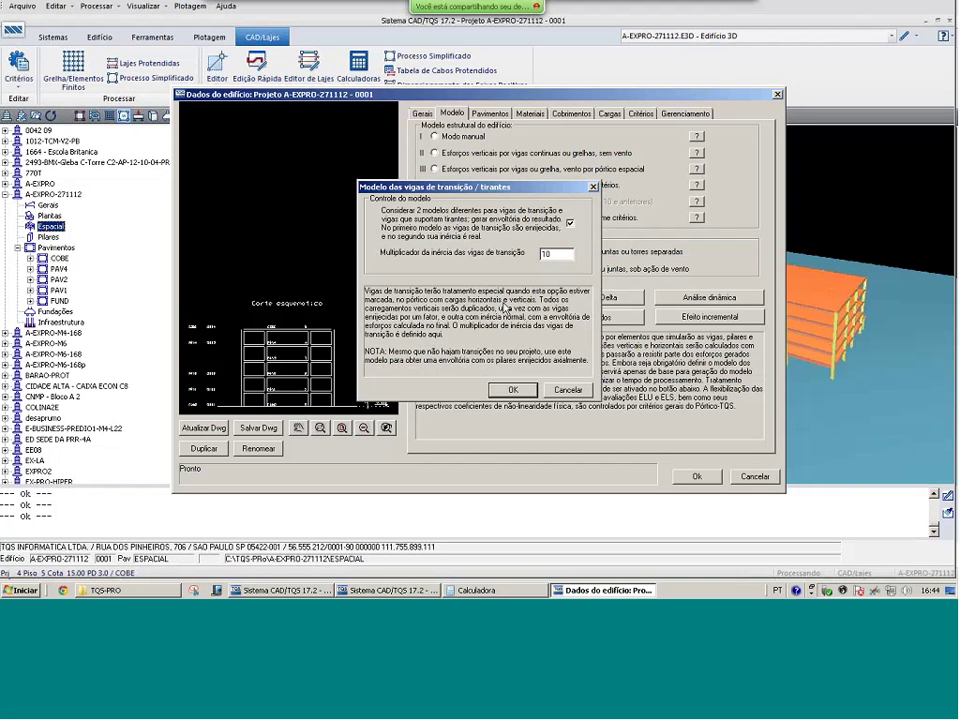
pyautogui.click(512, 389)
pyautogui.click(677, 475)
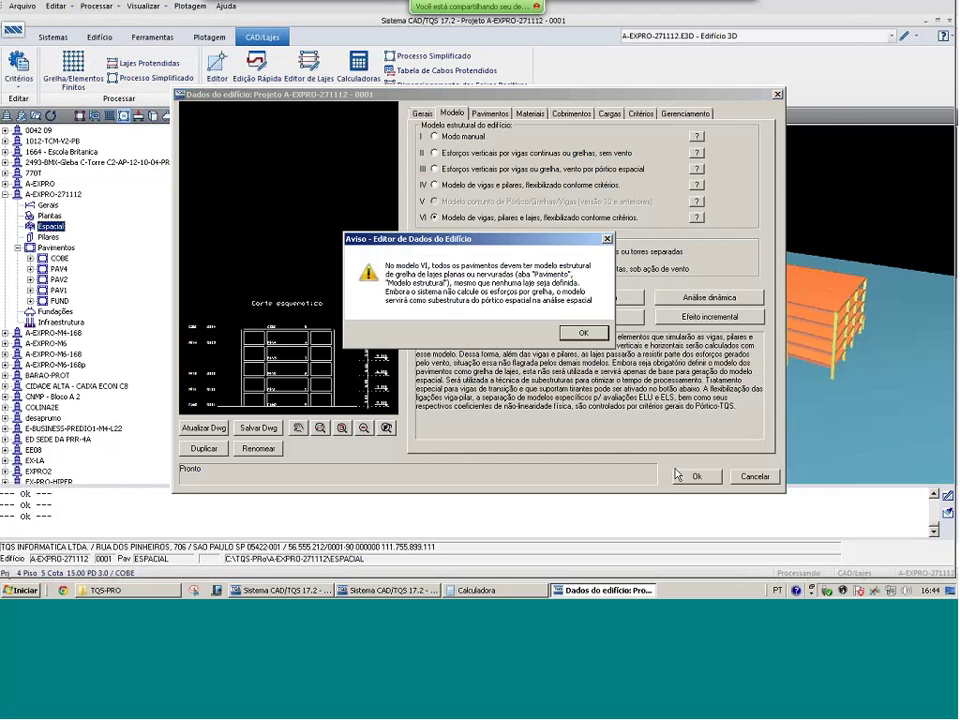
pyautogui.click(577, 330)
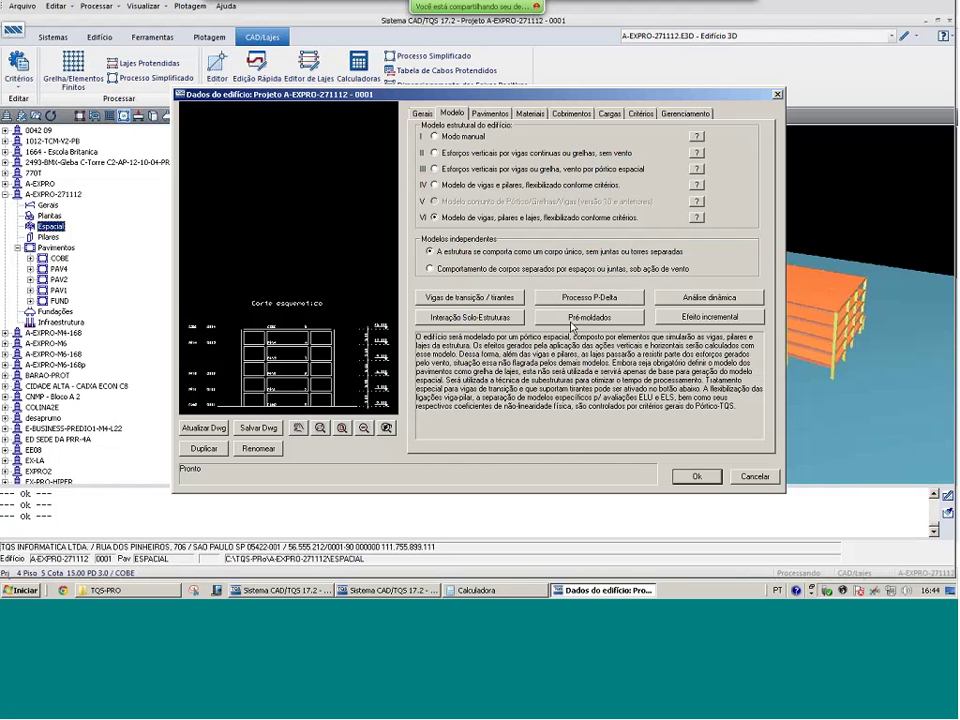
# Look through the building's floor, material and concrete cover data
pyautogui.click(491, 114)
pyautogui.click(530, 114)
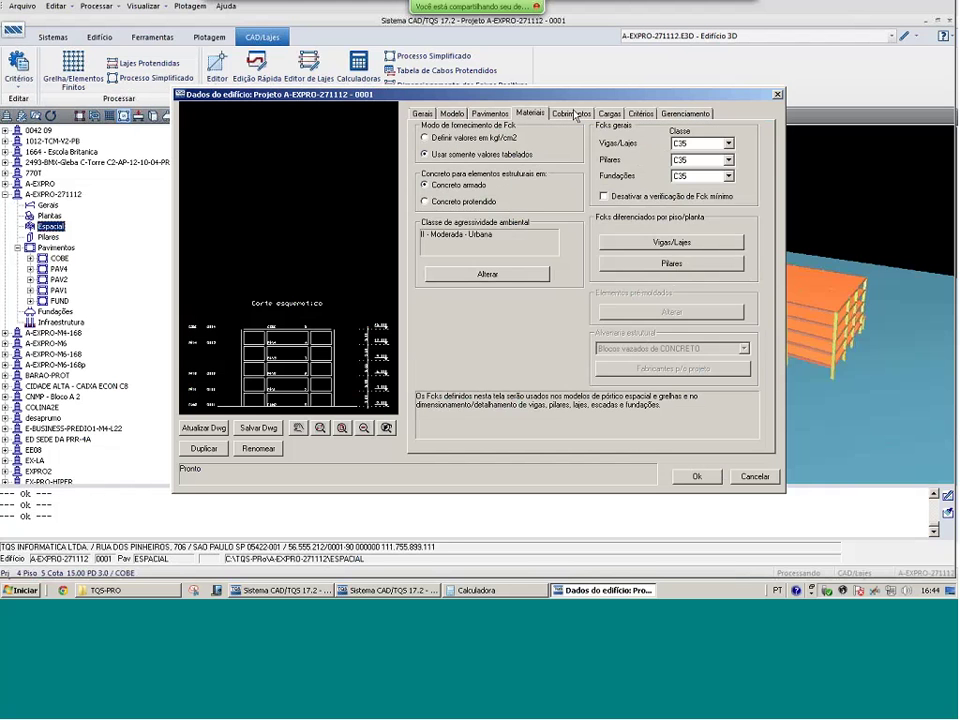
pyautogui.click(573, 114)
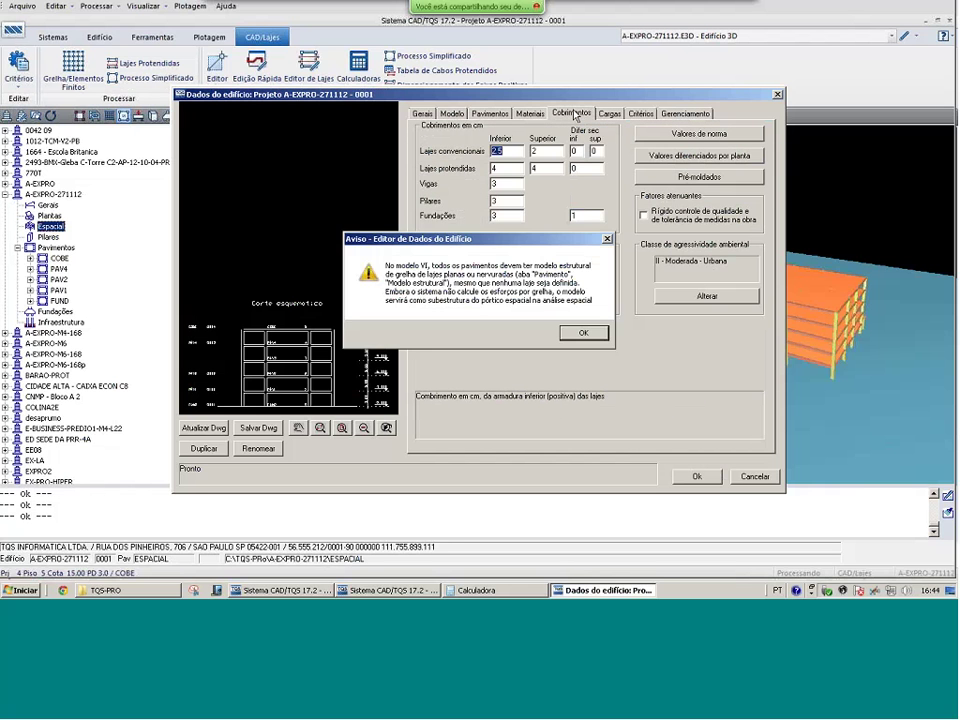
pyautogui.click(568, 329)
# Set the FUND floor's structural model to Grelha de lajes planas and check the floors above it up to COBE
pyautogui.click(489, 114)
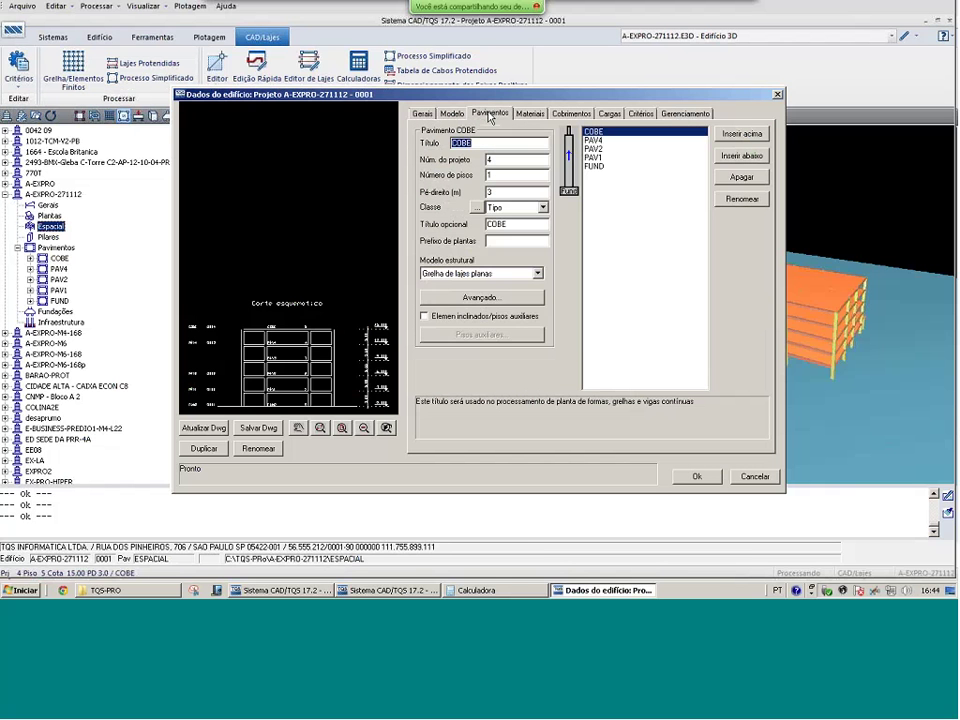
pyautogui.press('Return')
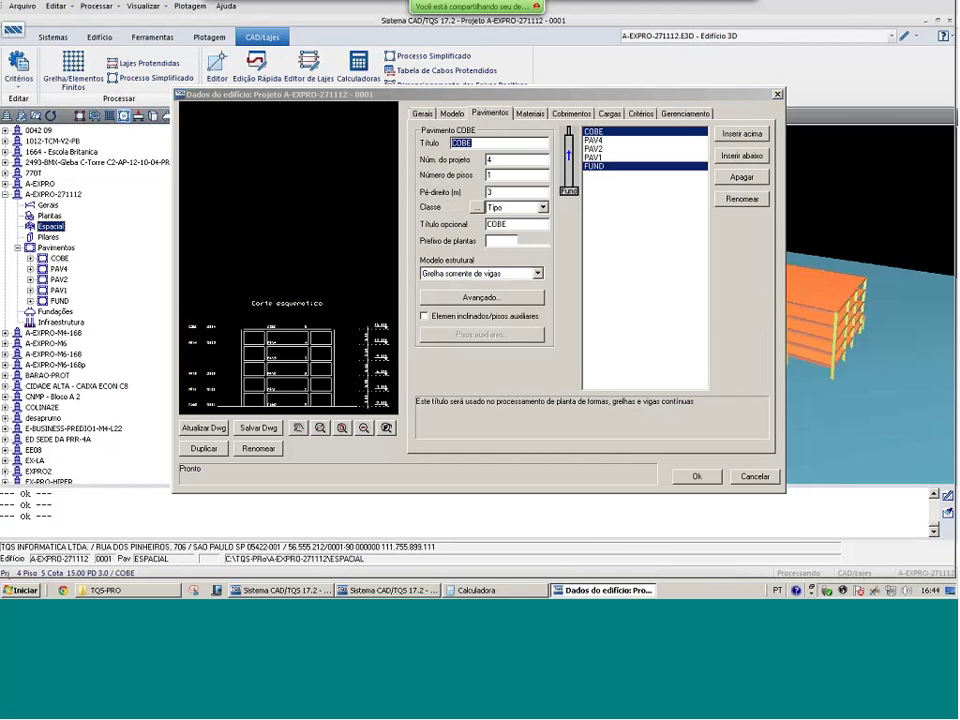
pyautogui.click(481, 273)
pyautogui.click(470, 311)
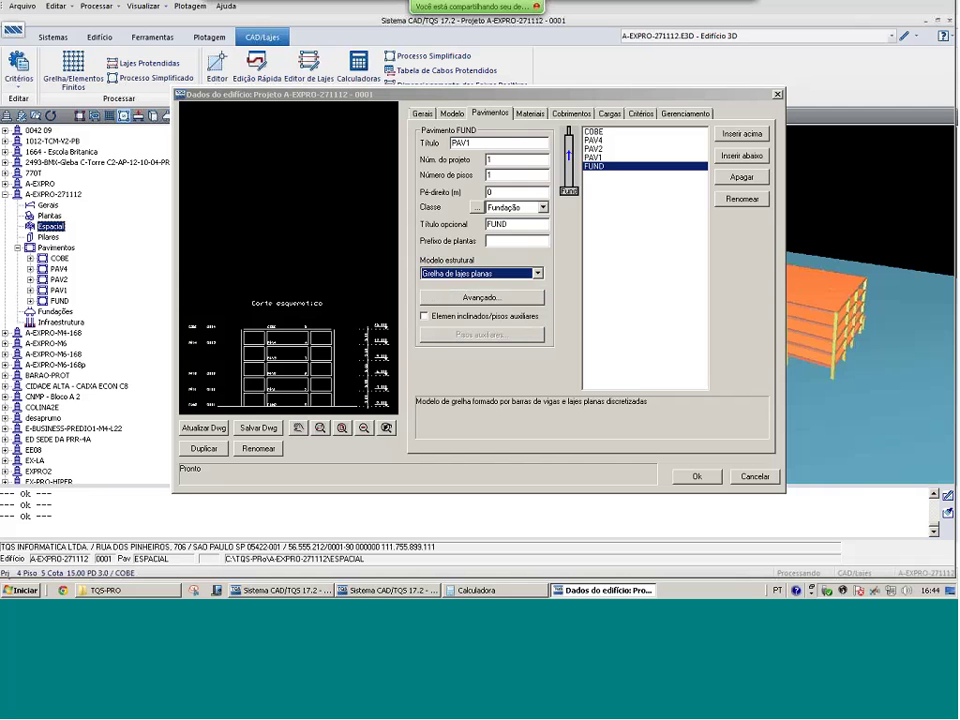
pyautogui.press('Up')
pyautogui.press('Up')
pyautogui.press('Up')
pyautogui.press('Up')
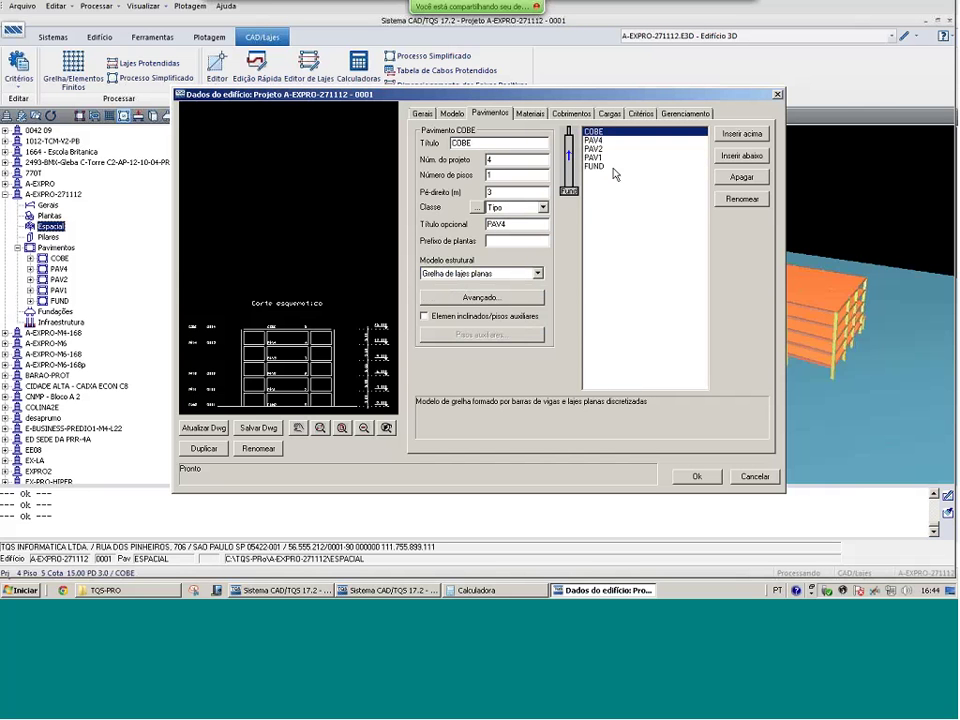
pyautogui.click(578, 322)
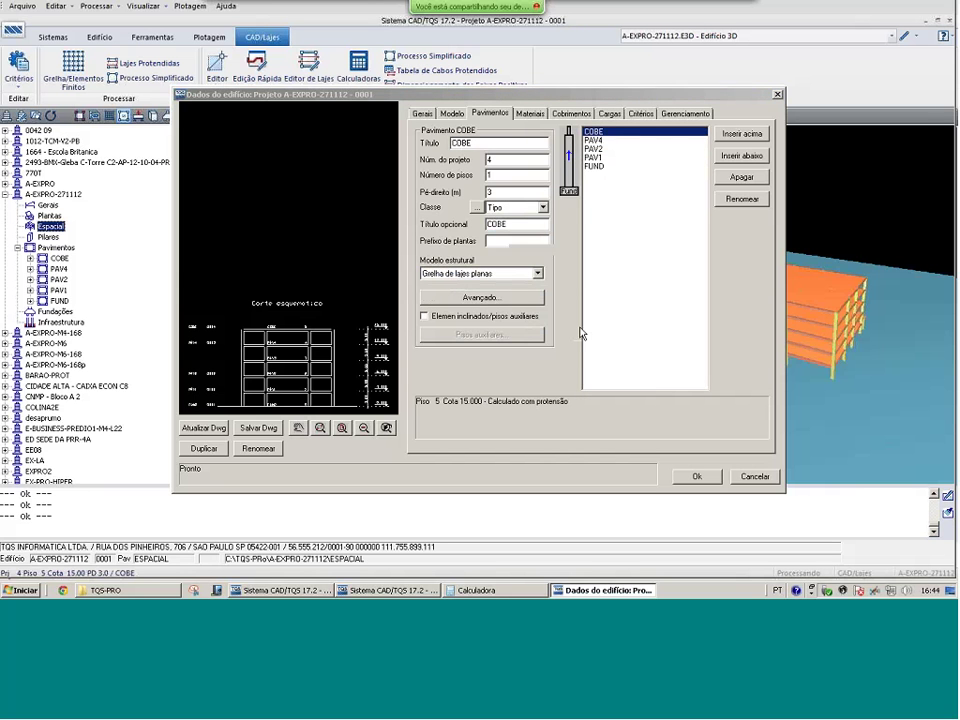
pyautogui.click(500, 330)
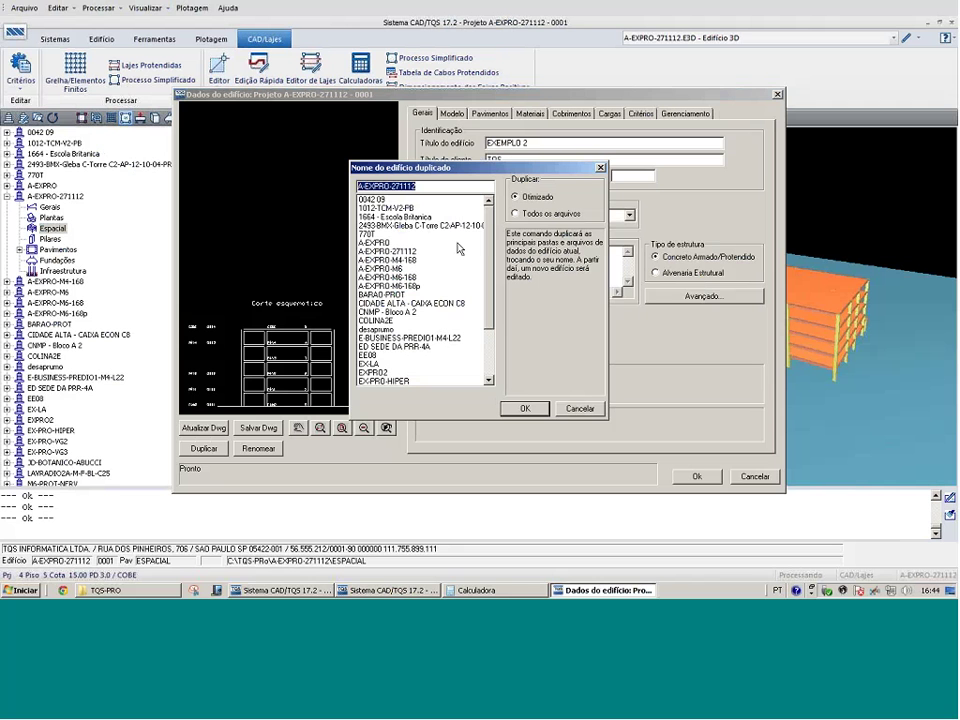
# Duplicate the building in optimized mode under the name A-EXPRO-041212-M6
pyautogui.write('A-EXPRO-')
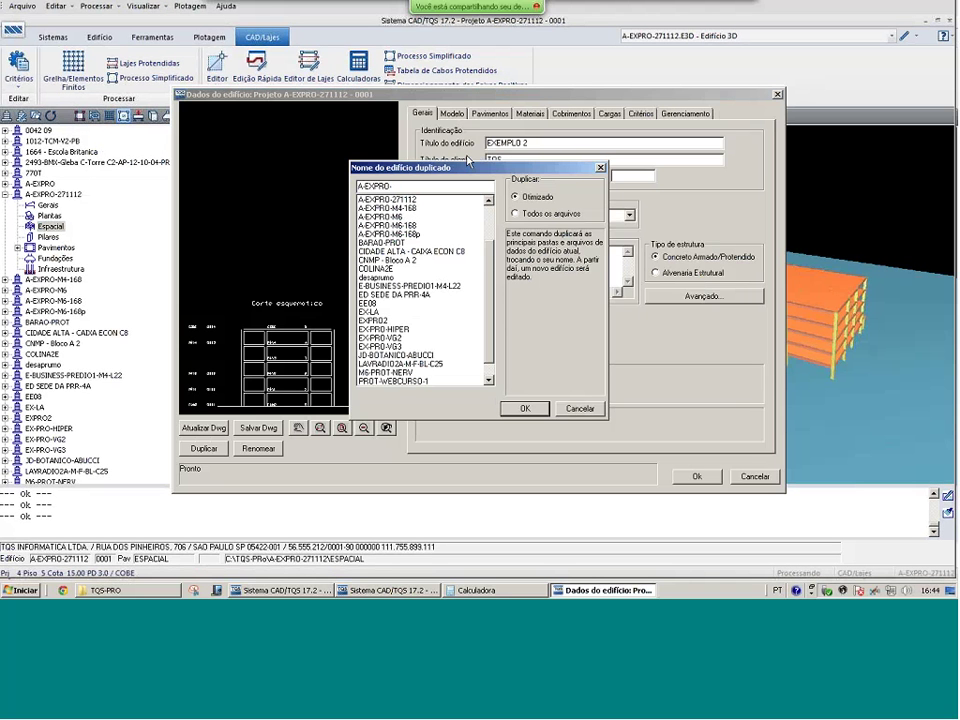
pyautogui.write('0')
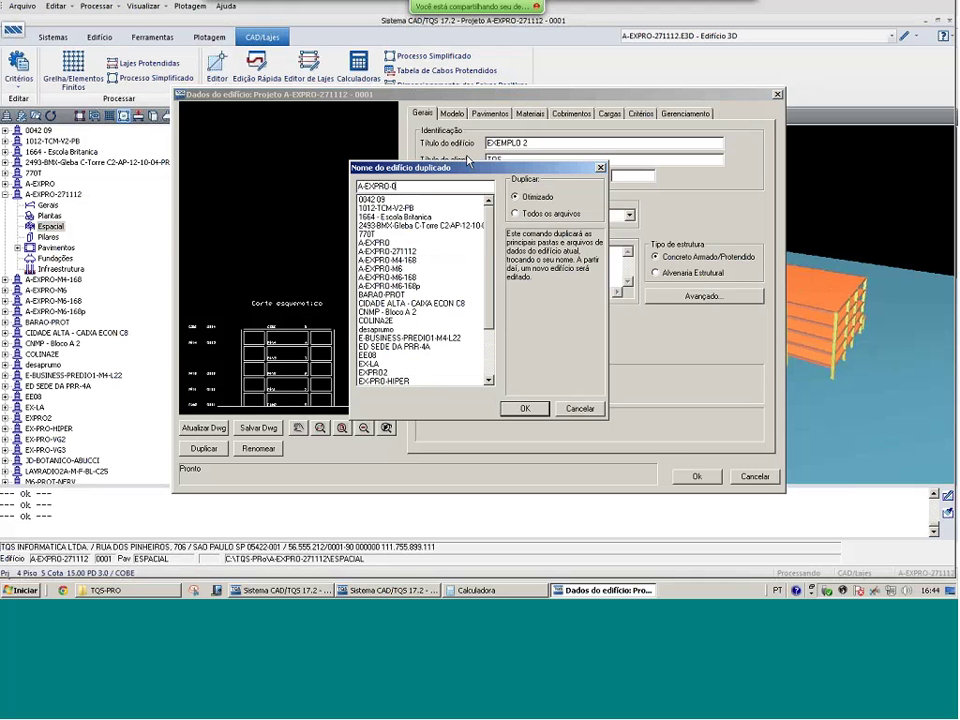
pyautogui.write('41212-m6')
pyautogui.press('BackSpace')
pyautogui.press('BackSpace')
pyautogui.press('BackSpace')
pyautogui.press('Return')
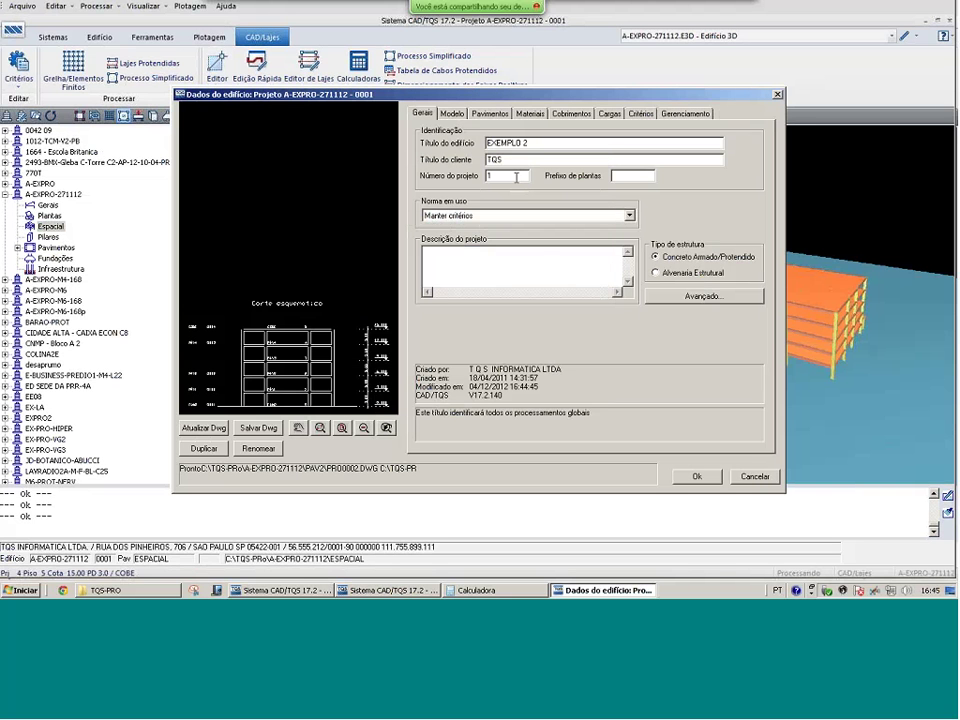
pyautogui.press('Return')
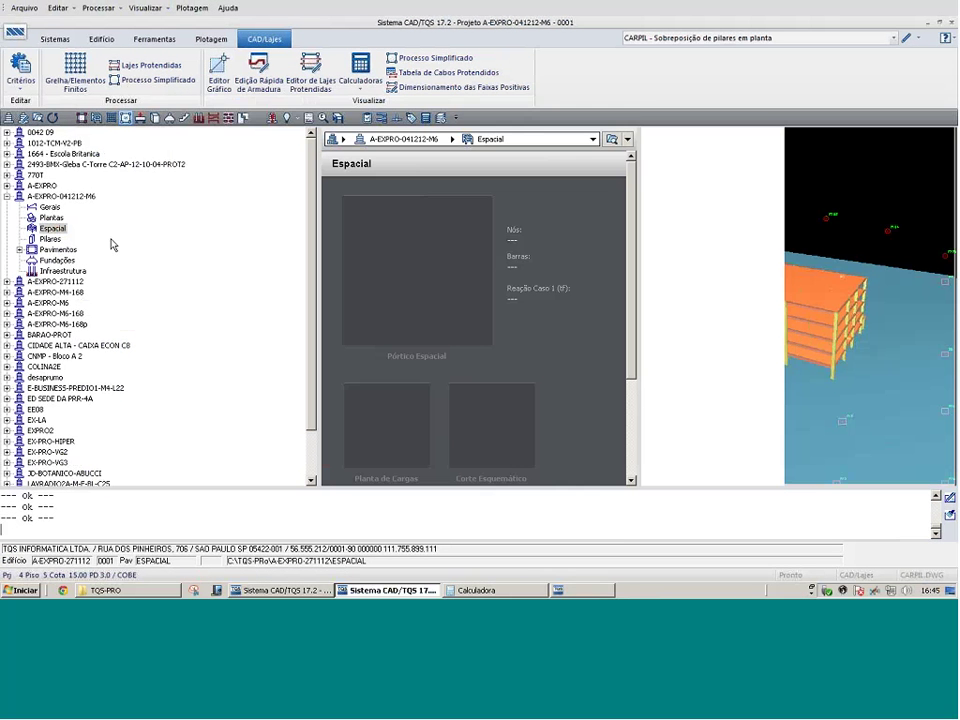
# Run the global processing of building A-EXPRO-041212-M6, including formwork plans, slab grids and the spatial frame
pyautogui.click(58, 249)
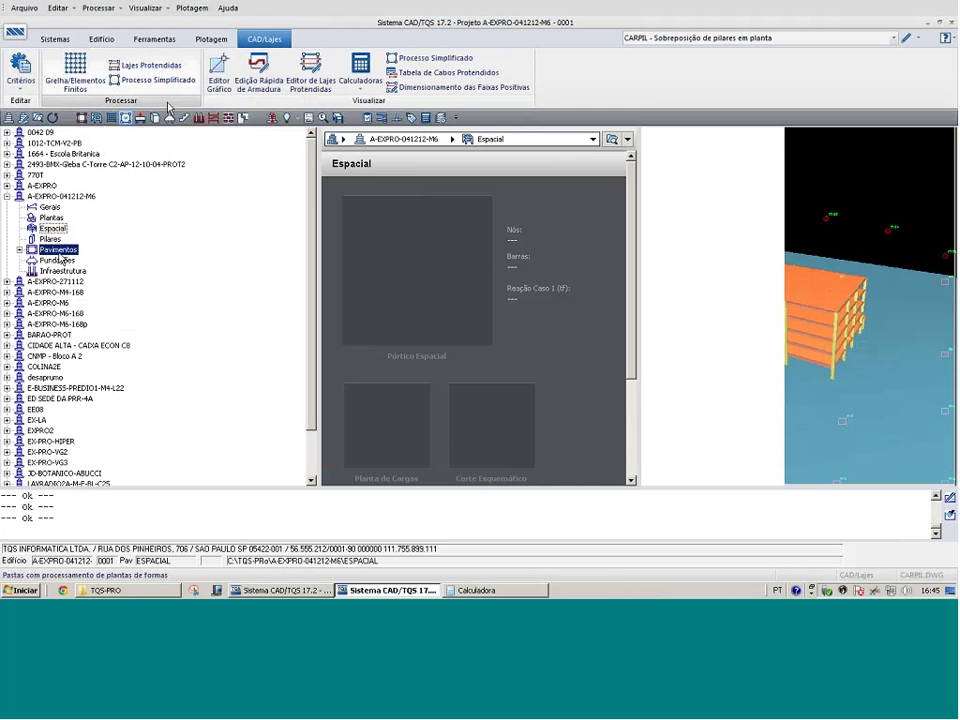
pyautogui.click(258, 122)
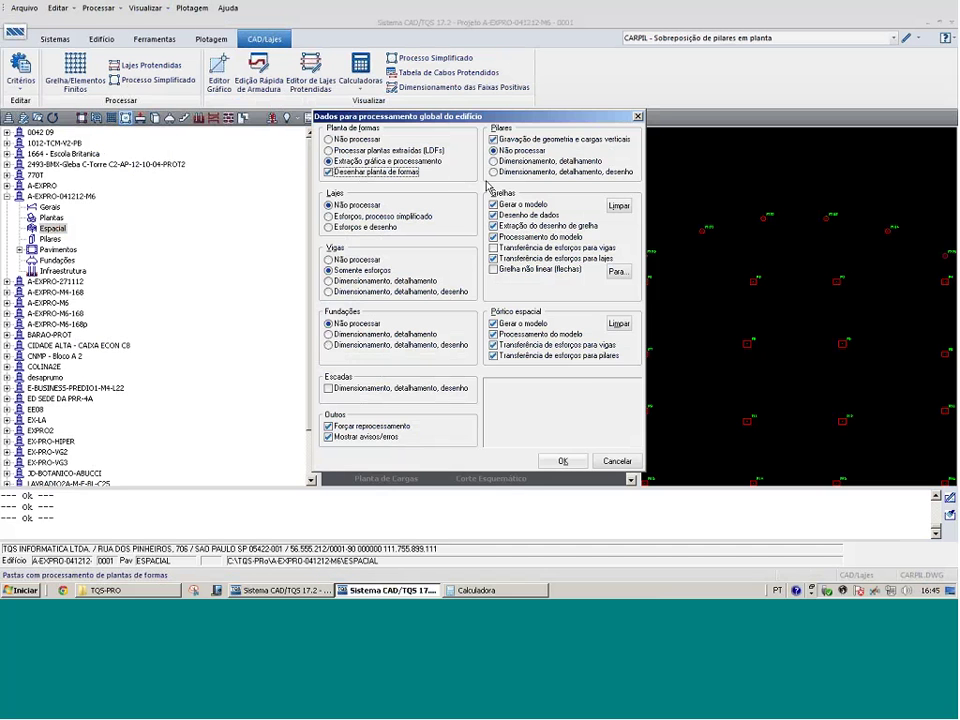
pyautogui.click(362, 173)
pyautogui.click(557, 461)
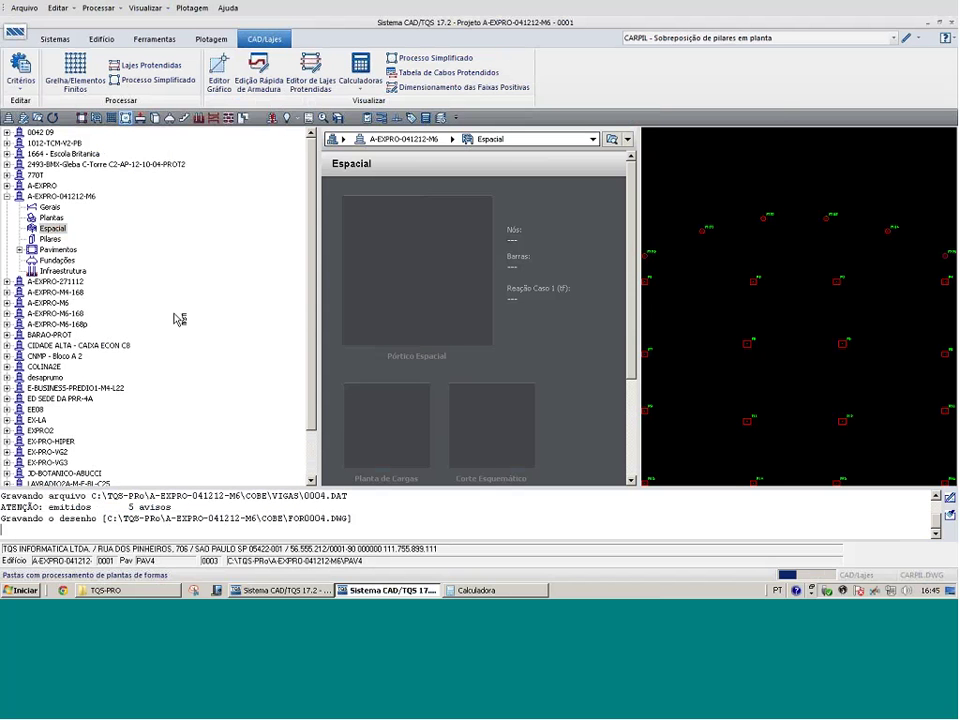
# Abort the running processing and apply a uniform temperature load to floor PAV2, with axial variation 15 °C in case 1 and -15 °C in case 2
pyautogui.press('Escape')
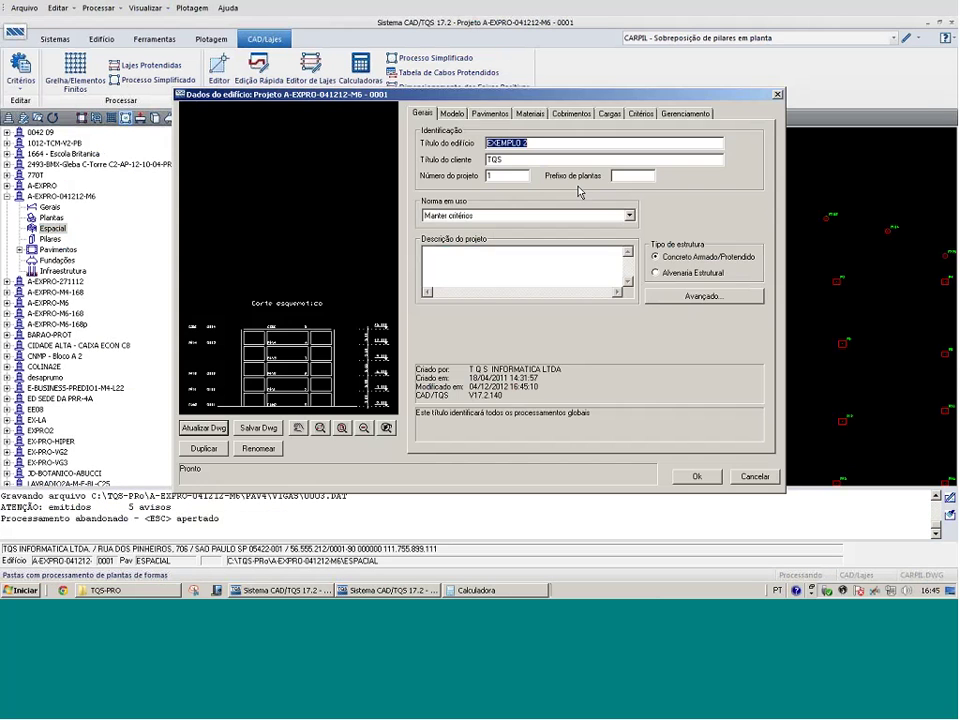
pyautogui.click(490, 113)
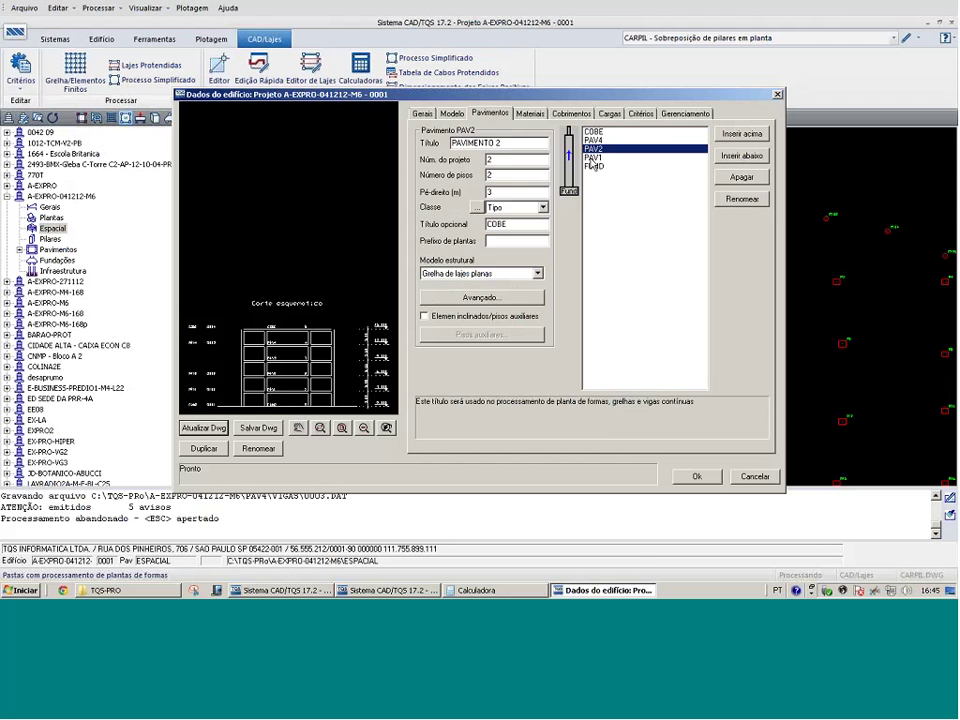
pyautogui.click(481, 297)
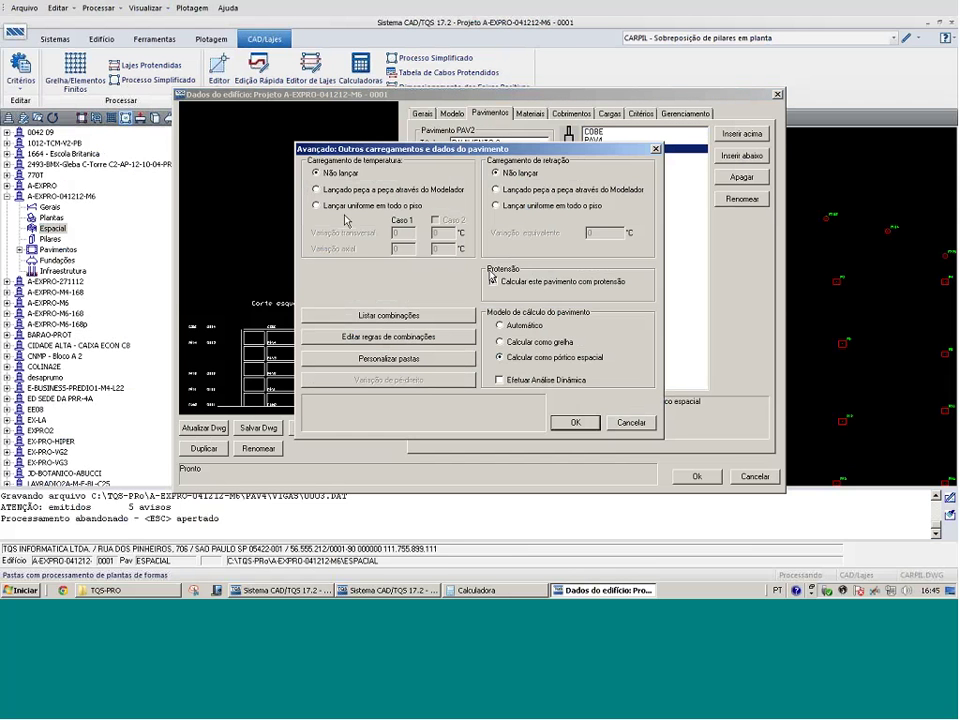
pyautogui.click(344, 208)
pyautogui.doubleClick(406, 249)
pyautogui.write('10')
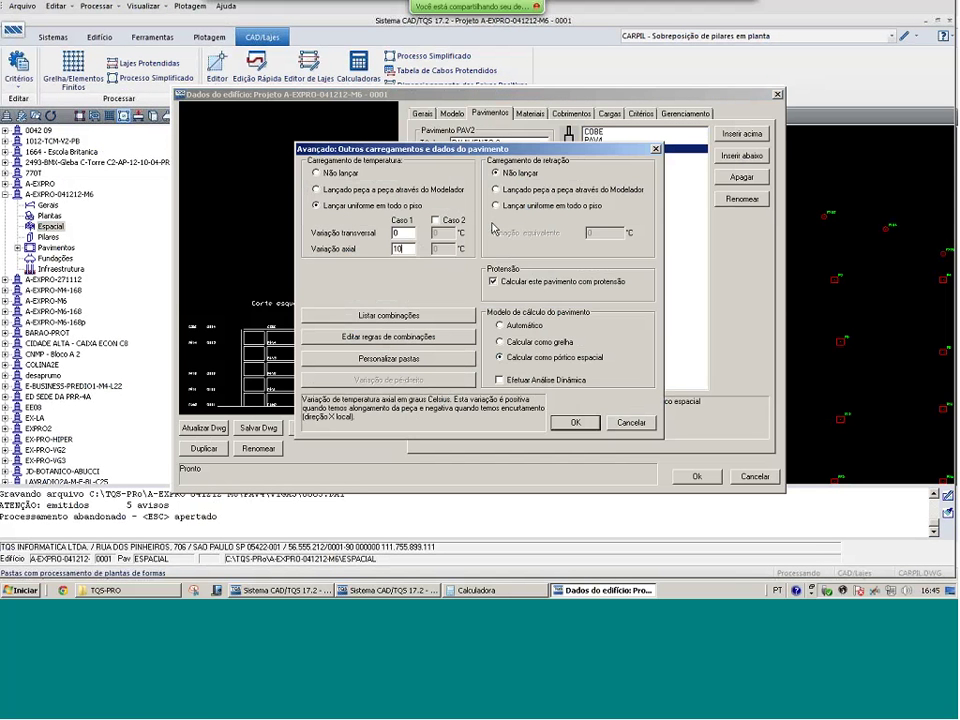
pyautogui.click(436, 221)
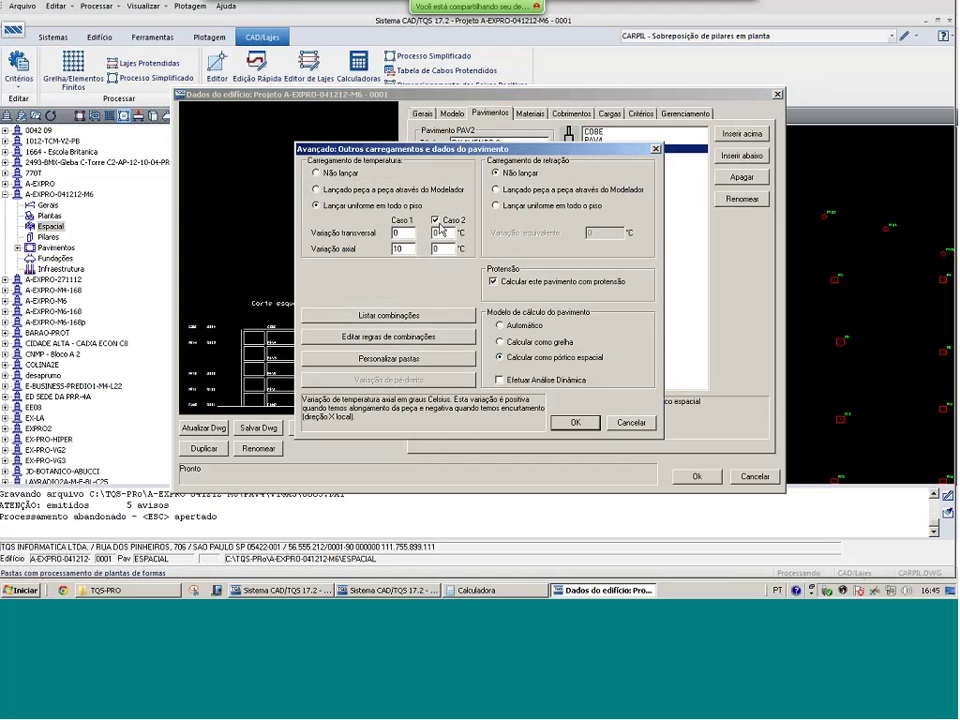
pyautogui.doubleClick(441, 249)
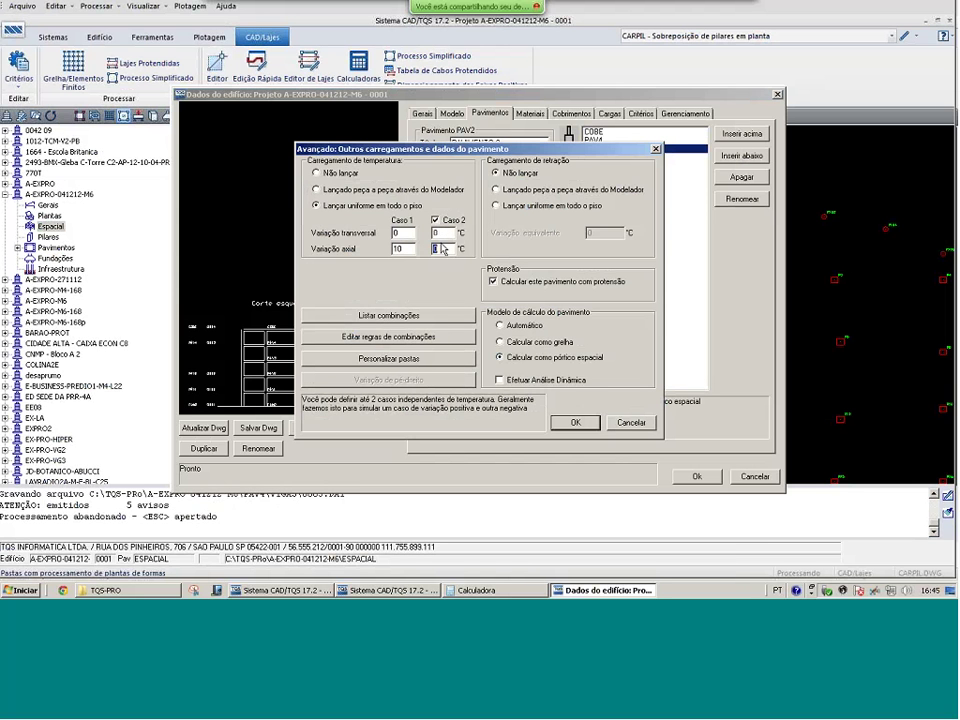
pyautogui.write('-15')
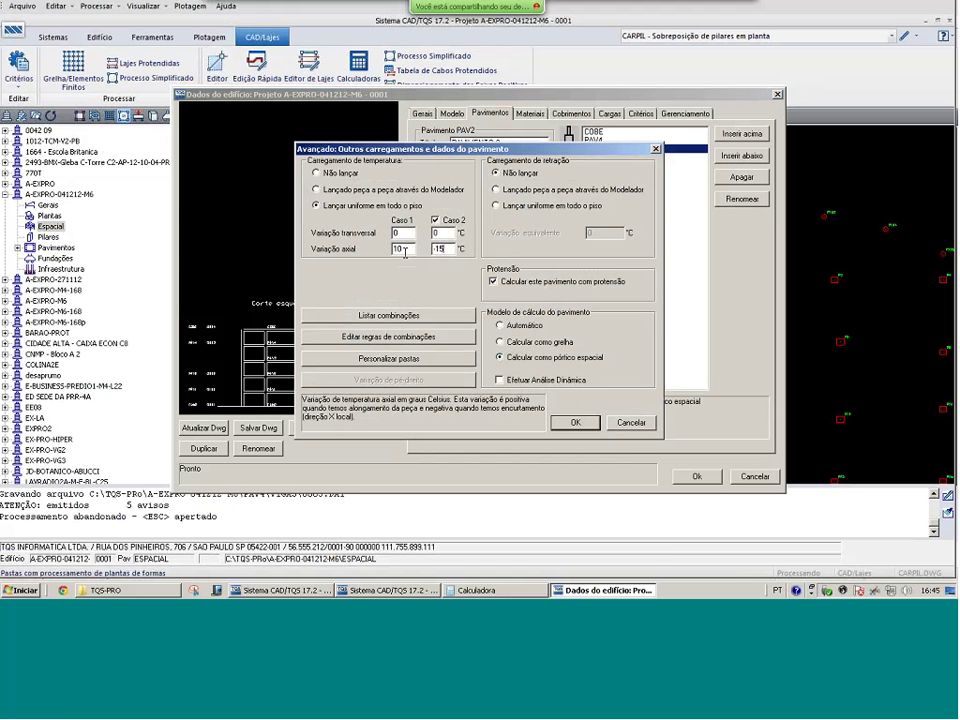
pyautogui.doubleClick(405, 252)
pyautogui.write('15')
pyautogui.click(576, 422)
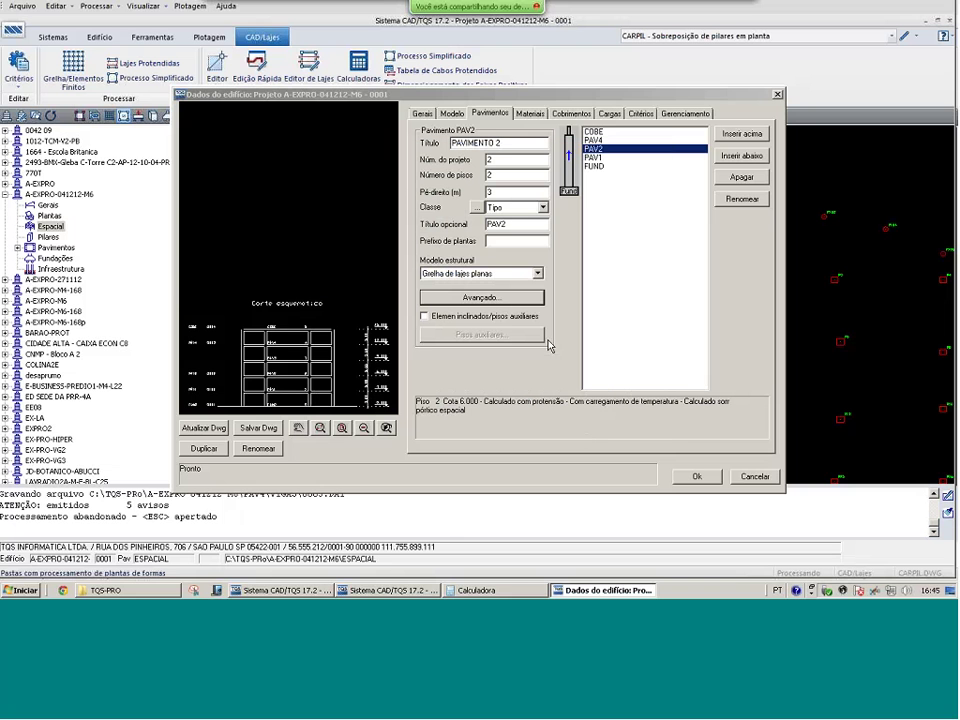
# Apply a uniform temperature load to floor PAV1 with axial variation 15 °C in case 1 and -15 °C in case 2
pyautogui.click(594, 157)
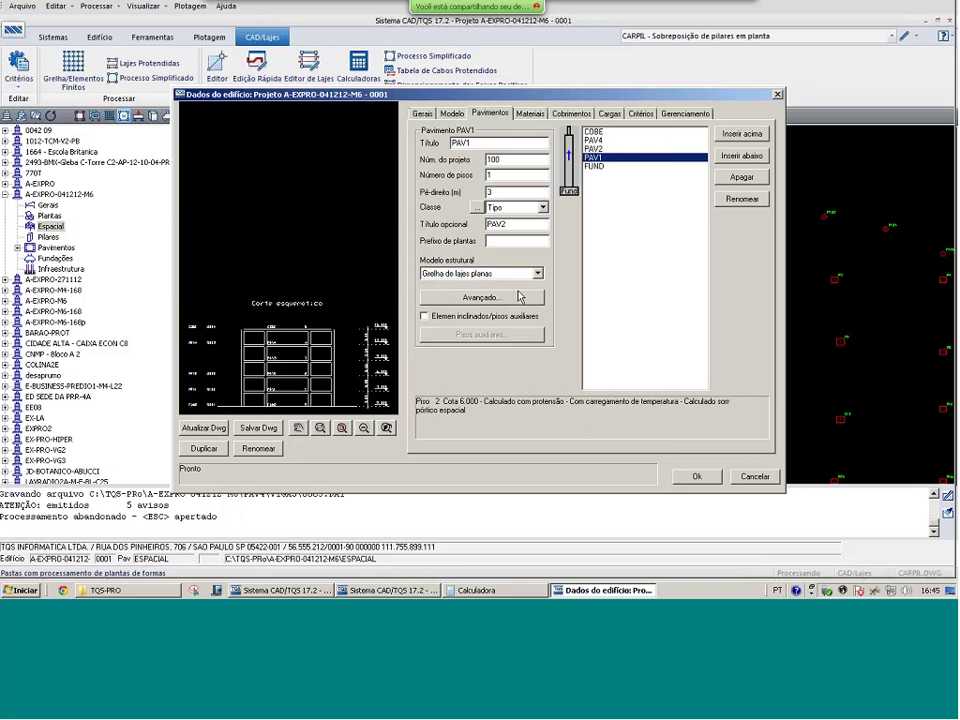
pyautogui.click(481, 297)
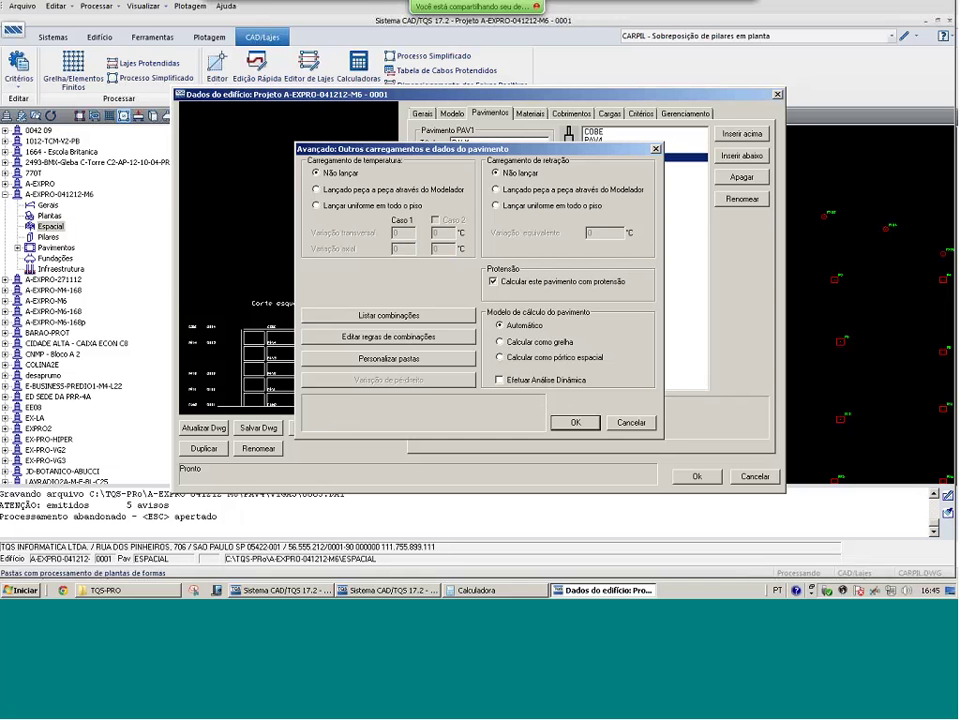
pyautogui.click(321, 209)
pyautogui.doubleClick(401, 249)
pyautogui.write('15')
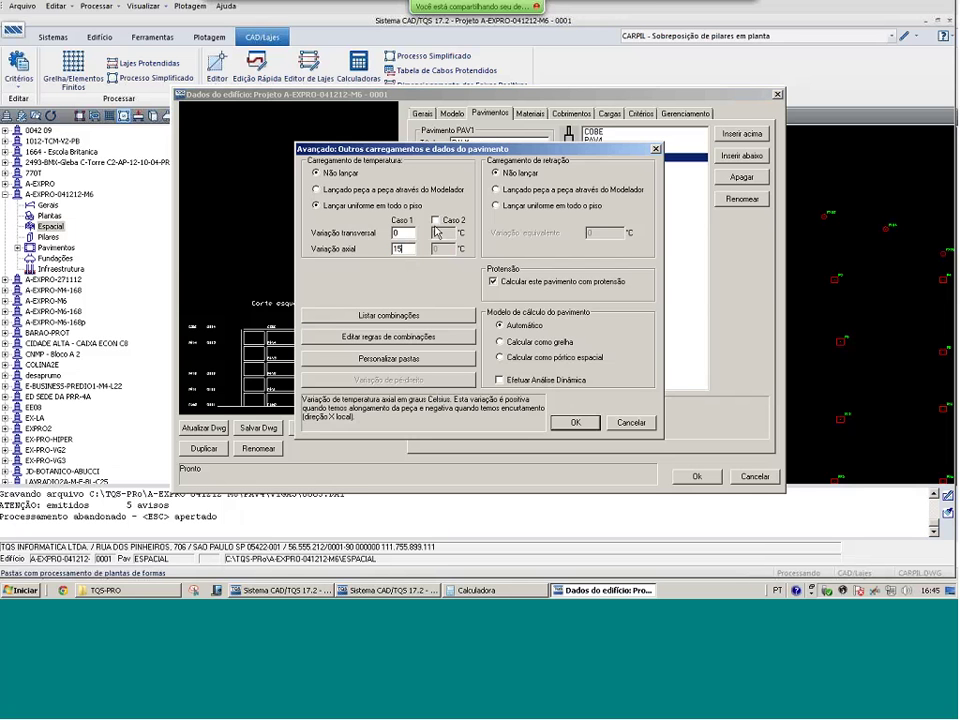
pyautogui.click(435, 220)
pyautogui.doubleClick(438, 249)
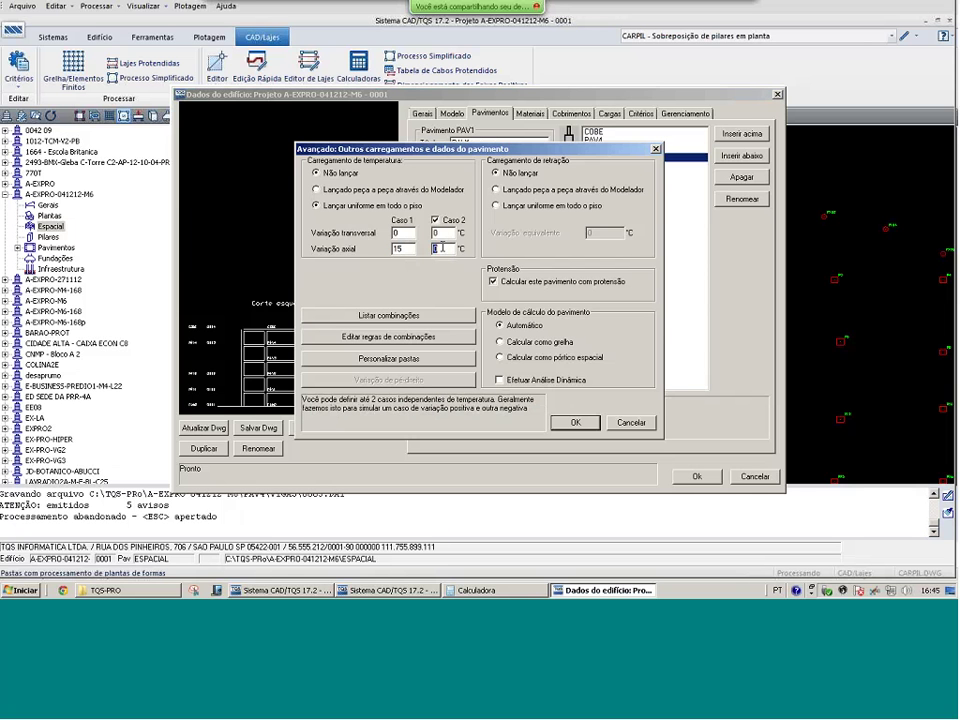
pyautogui.write('-15')
pyautogui.press('Return')
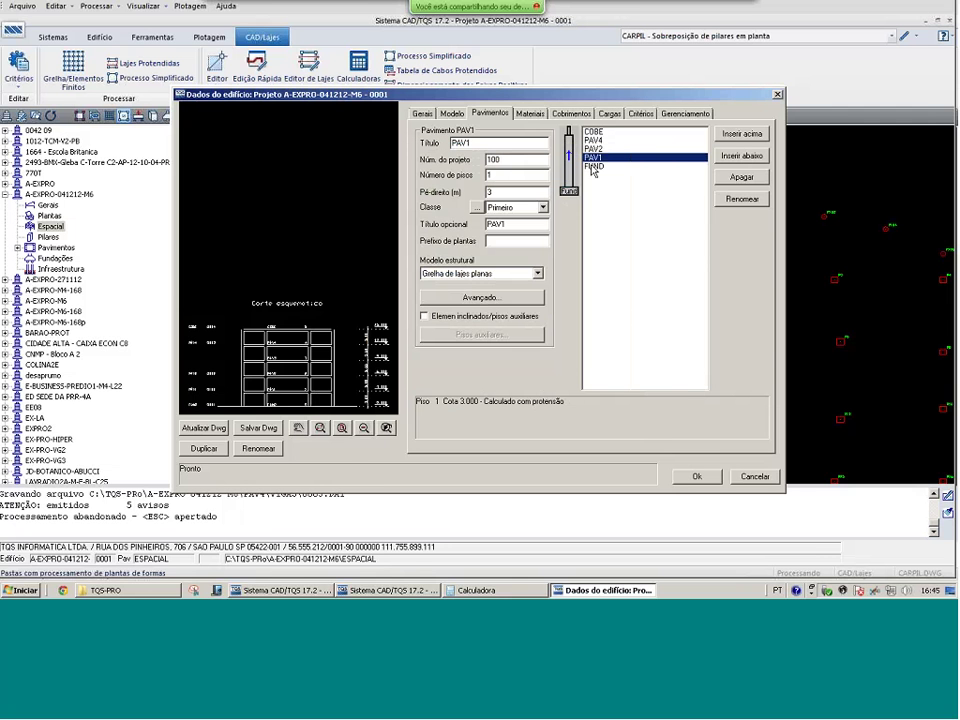
# Apply a uniform temperature load to floor PAV4 with axial variation 15 °C in case 1 and case 2 enabled
pyautogui.click(595, 140)
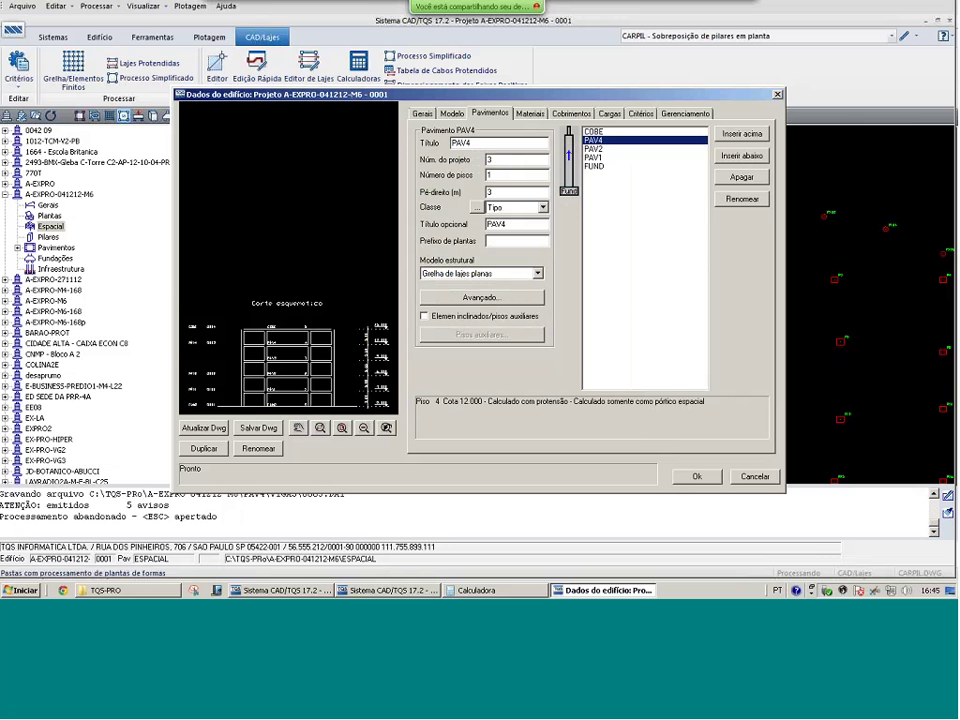
pyautogui.click(481, 297)
pyautogui.click(333, 204)
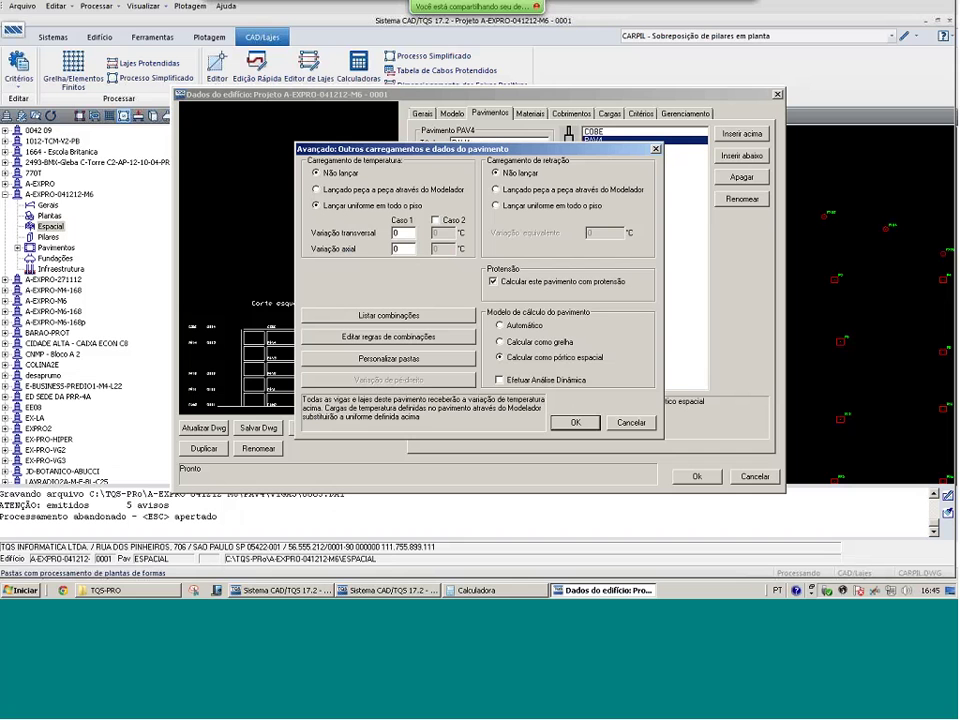
pyautogui.click(403, 248)
pyautogui.write('15')
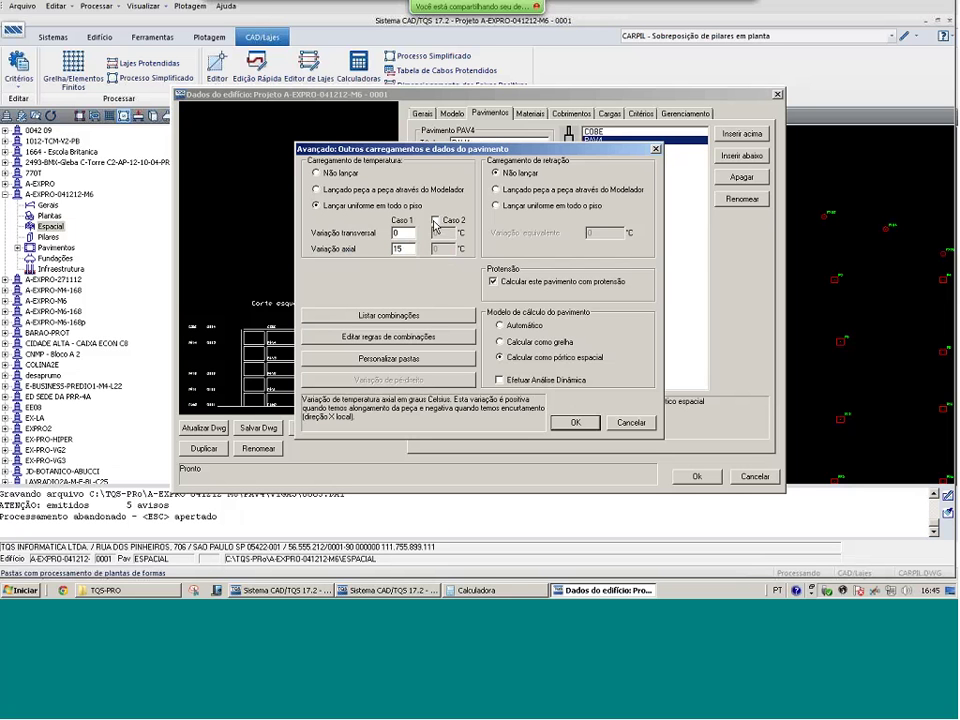
pyautogui.click(435, 220)
pyautogui.click(443, 248)
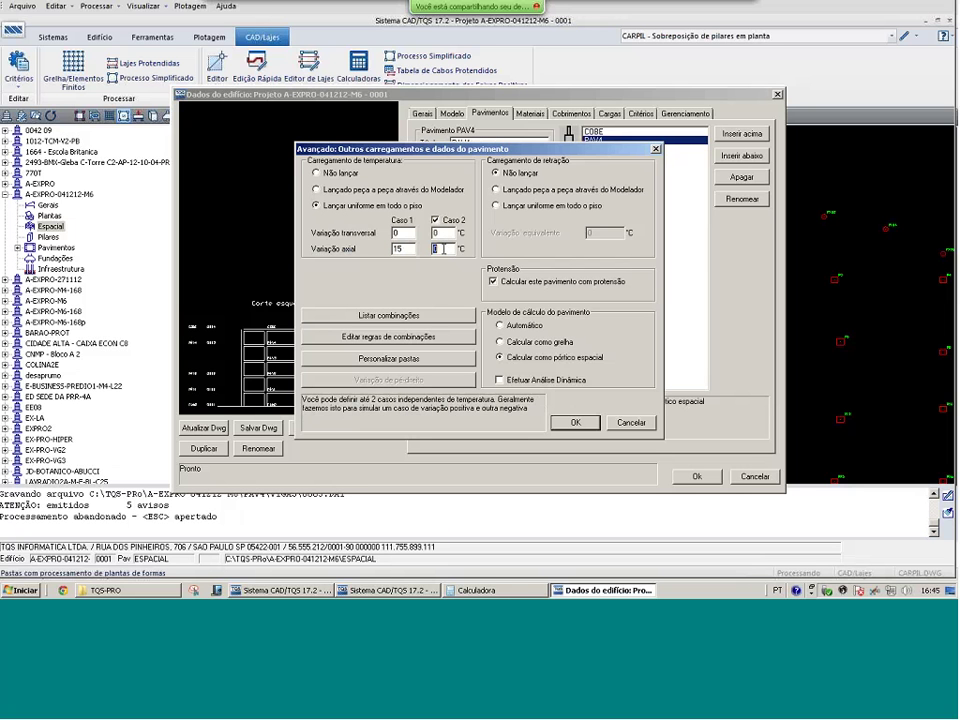
pyautogui.click(575, 422)
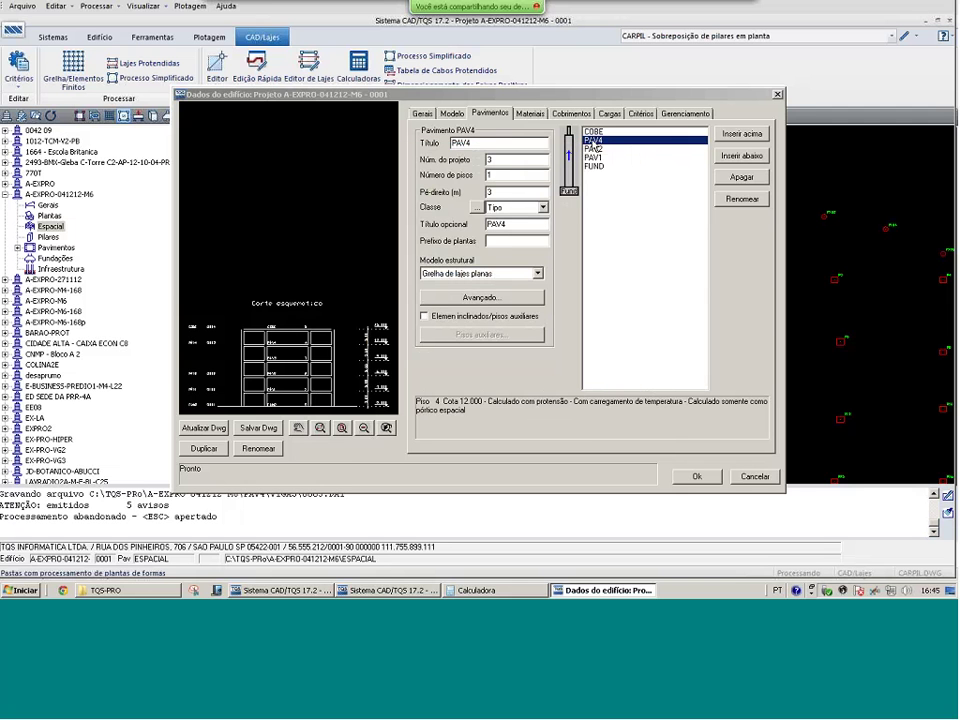
# Apply uniform axial temperature variations of 15 °C and -15 °C to floor COBE and save the building data, regenerating the spatial frame loads
pyautogui.click(595, 132)
pyautogui.click(481, 297)
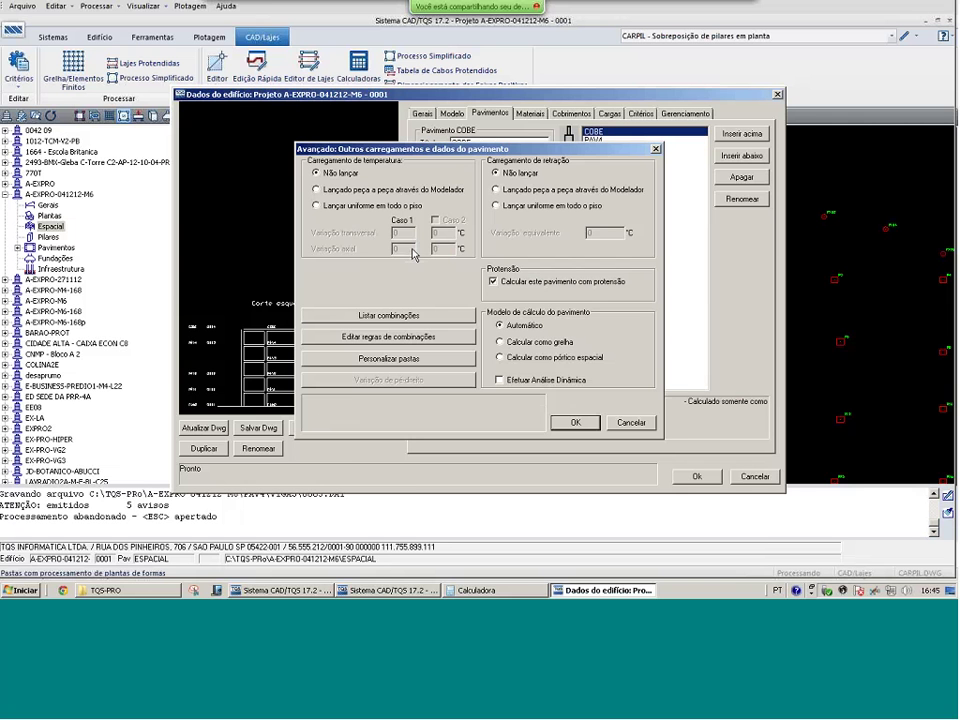
pyautogui.click(316, 205)
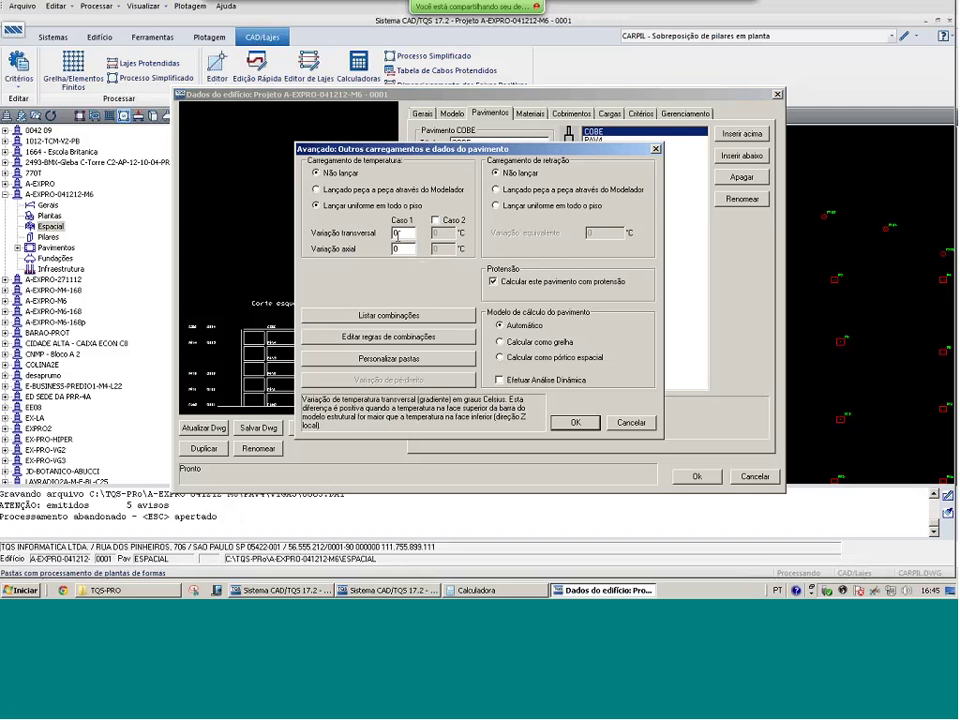
pyautogui.click(435, 220)
pyautogui.doubleClick(405, 249)
pyautogui.write('15')
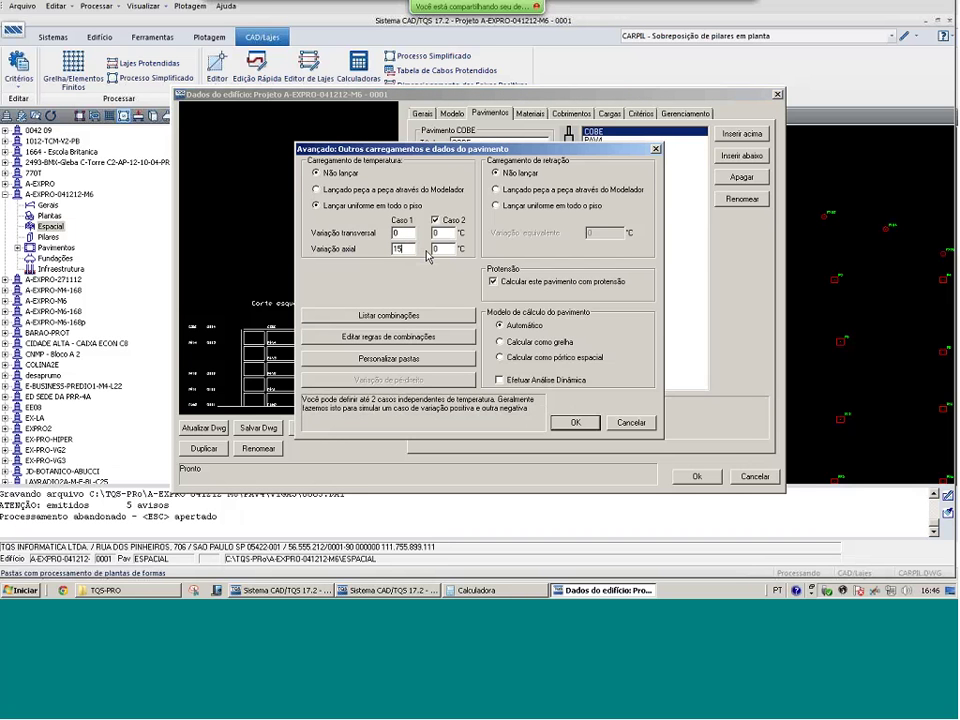
pyautogui.doubleClick(440, 248)
pyautogui.write('-15')
pyautogui.click(396, 233)
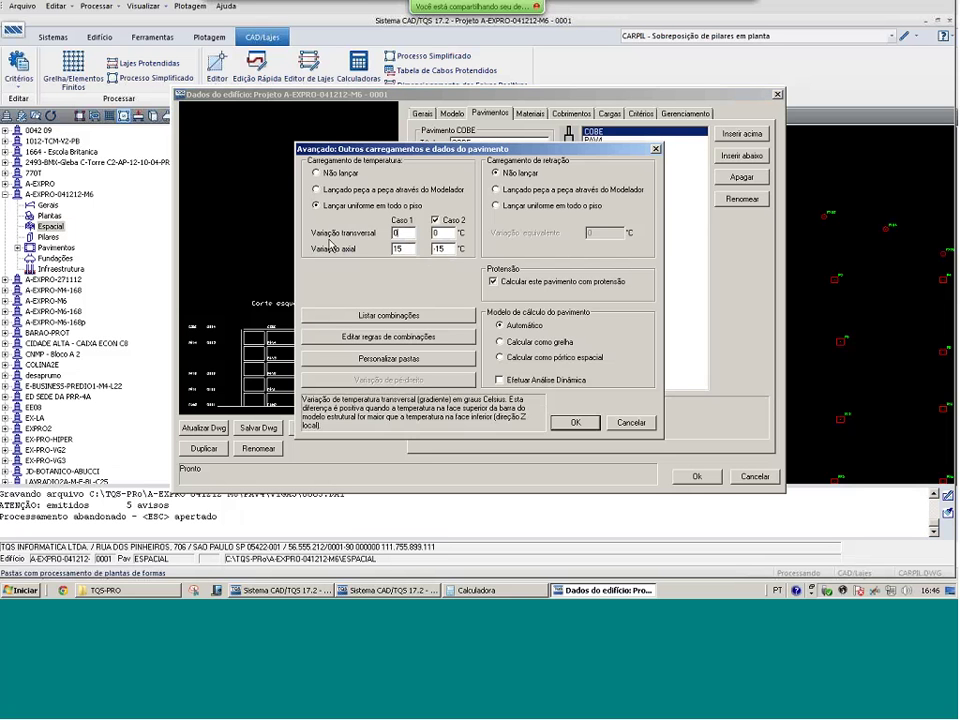
pyautogui.click(400, 248)
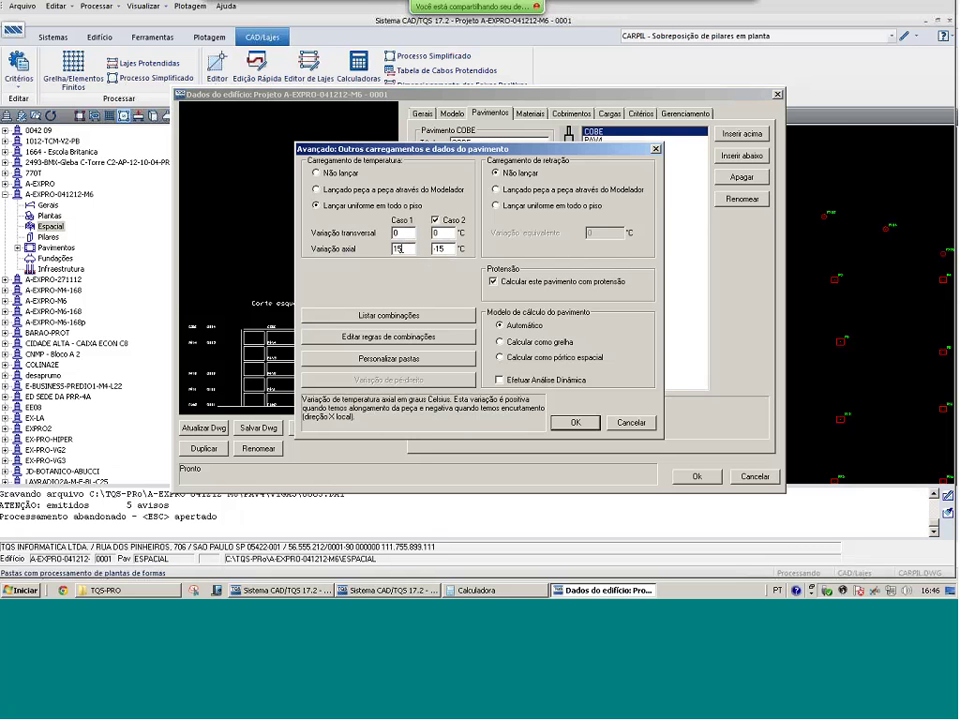
pyautogui.click(578, 422)
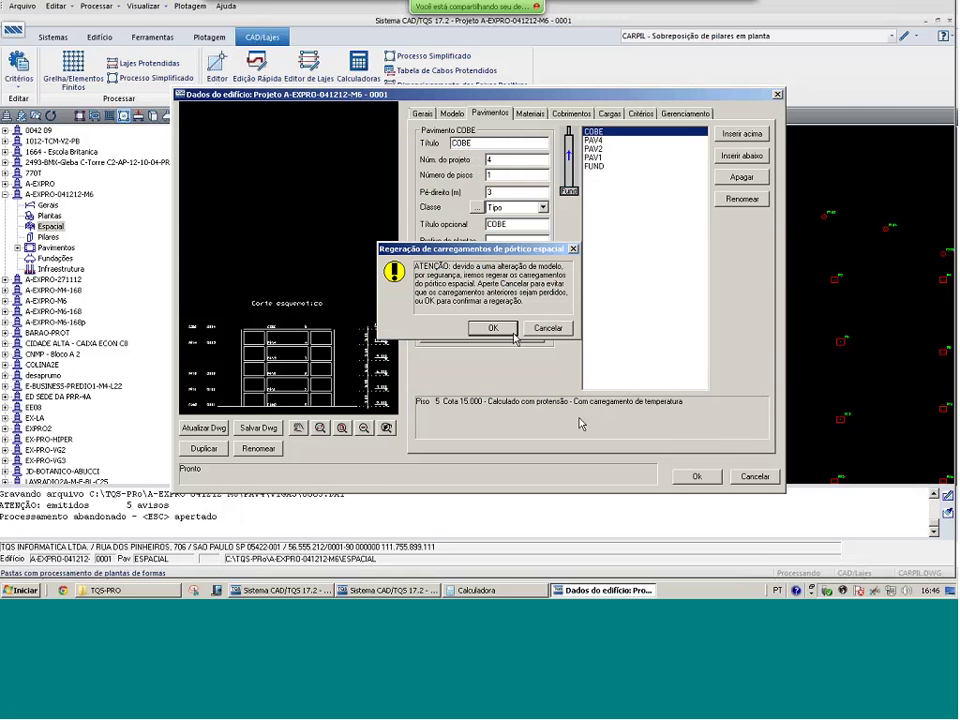
pyautogui.click(490, 328)
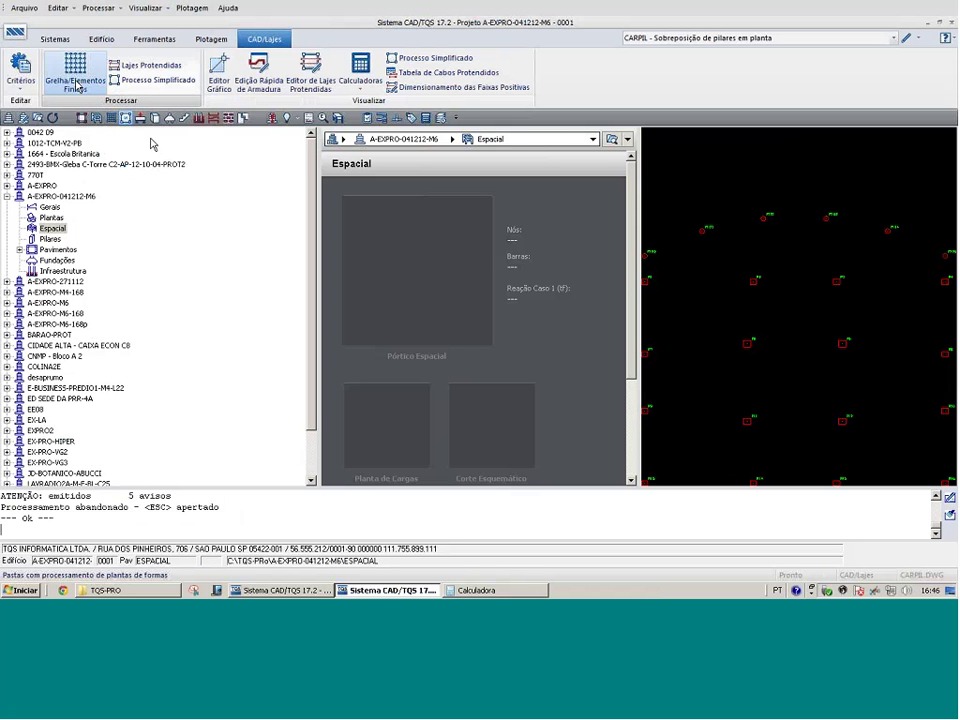
# Set the prestressed slab design criteria to use normal prestress forces from the hyperstatic calculation, and rerun the building's global processing
pyautogui.click(32, 88)
pyautogui.moveTo(60, 117)
pyautogui.click(152, 118)
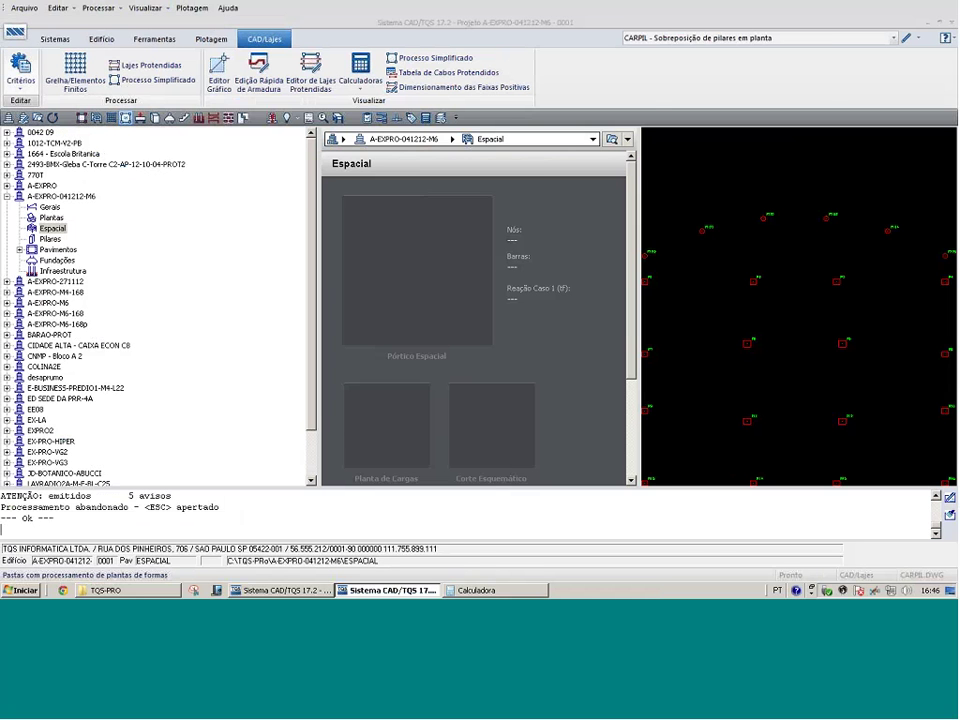
pyautogui.click(565, 406)
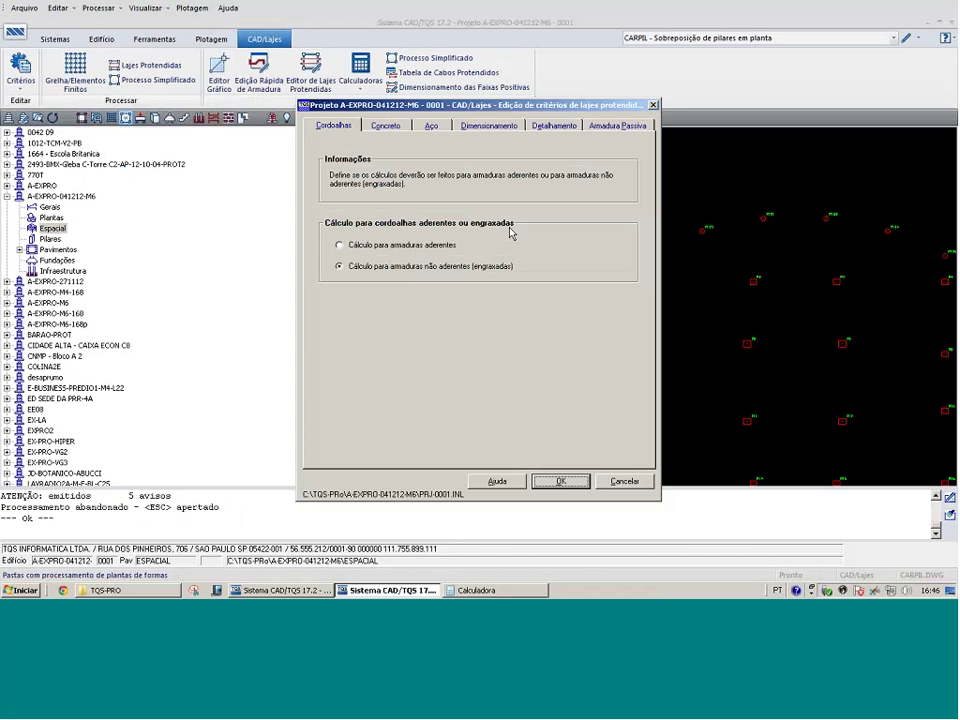
pyautogui.click(489, 125)
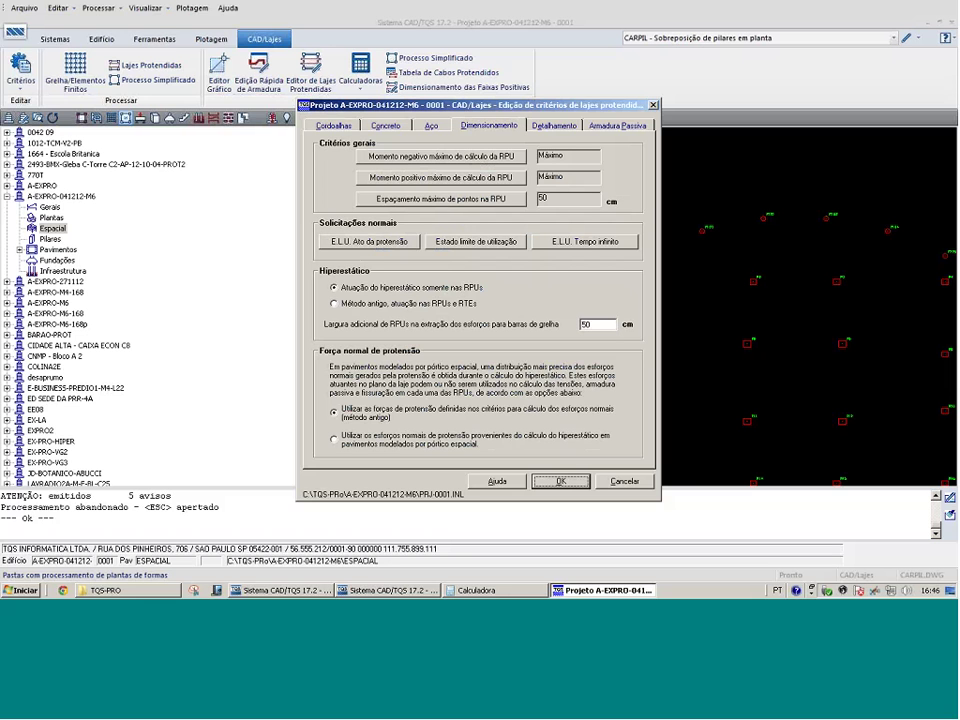
pyautogui.click(396, 442)
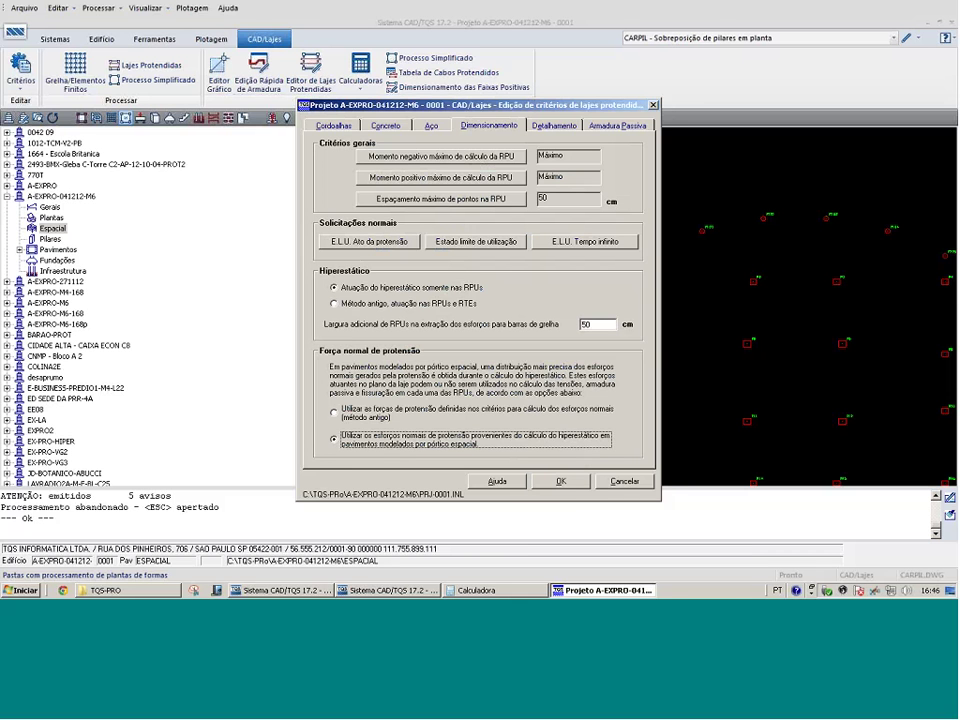
pyautogui.click(561, 481)
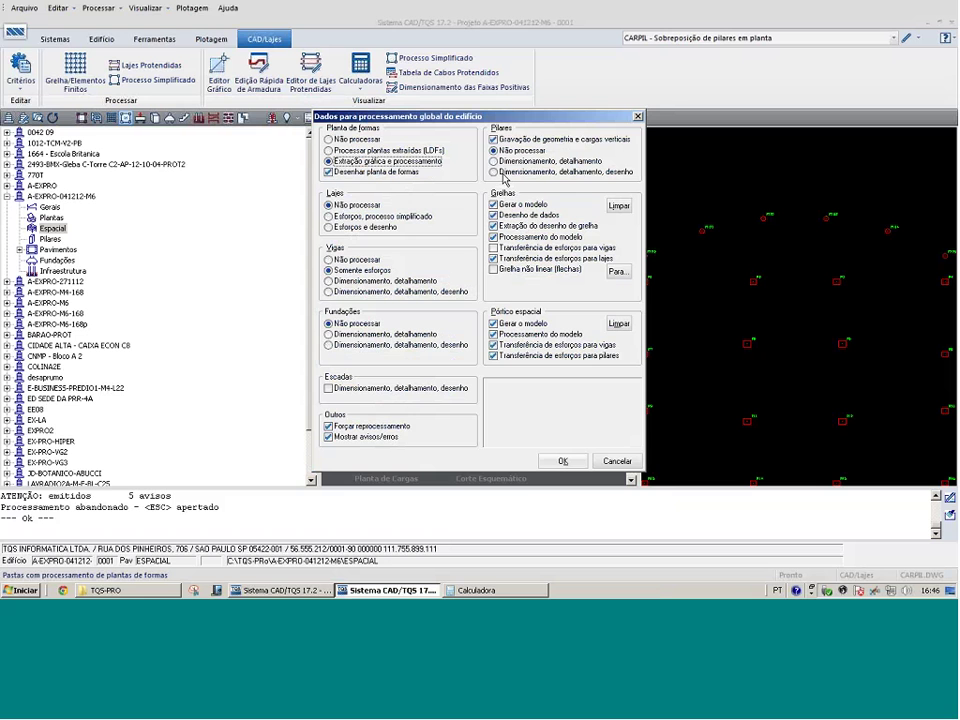
pyautogui.click(563, 461)
# Switch to the other CAD/TQS session and open the flat slab model generation criteria common to all floors for PAV2 of building A-EXPRO-271112
pyautogui.hotkey('alt', 'Tab')
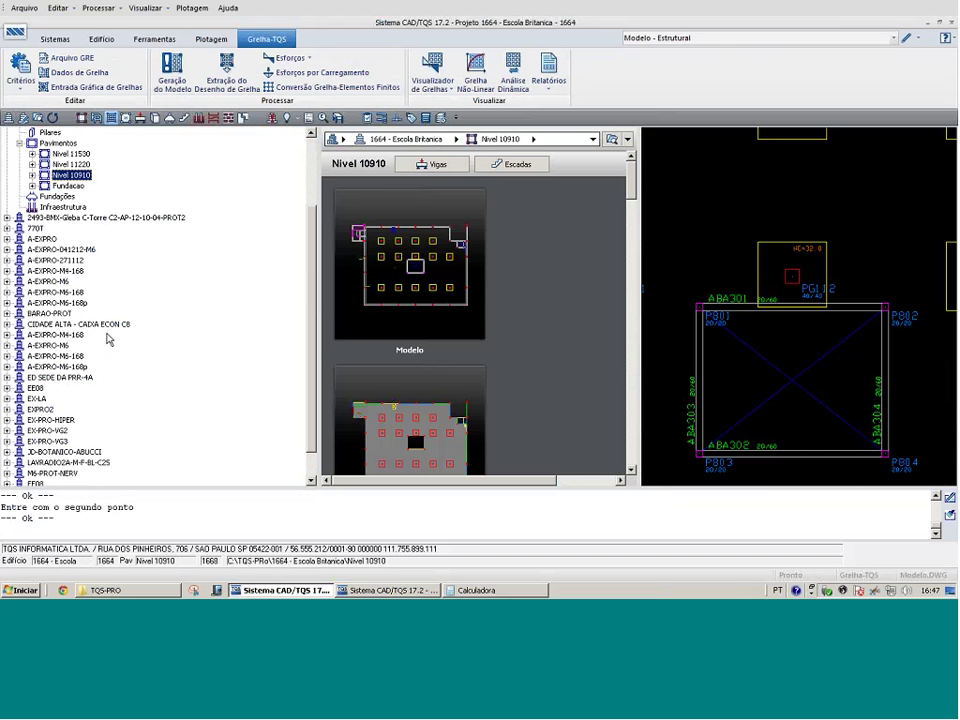
pyautogui.click(55, 259)
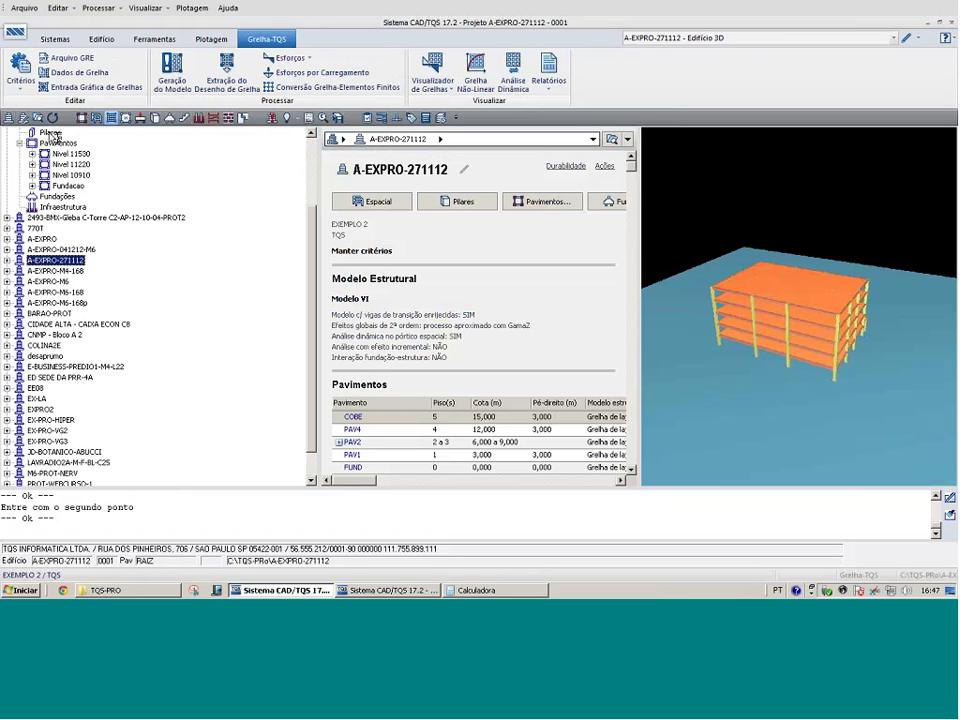
pyautogui.click(90, 119)
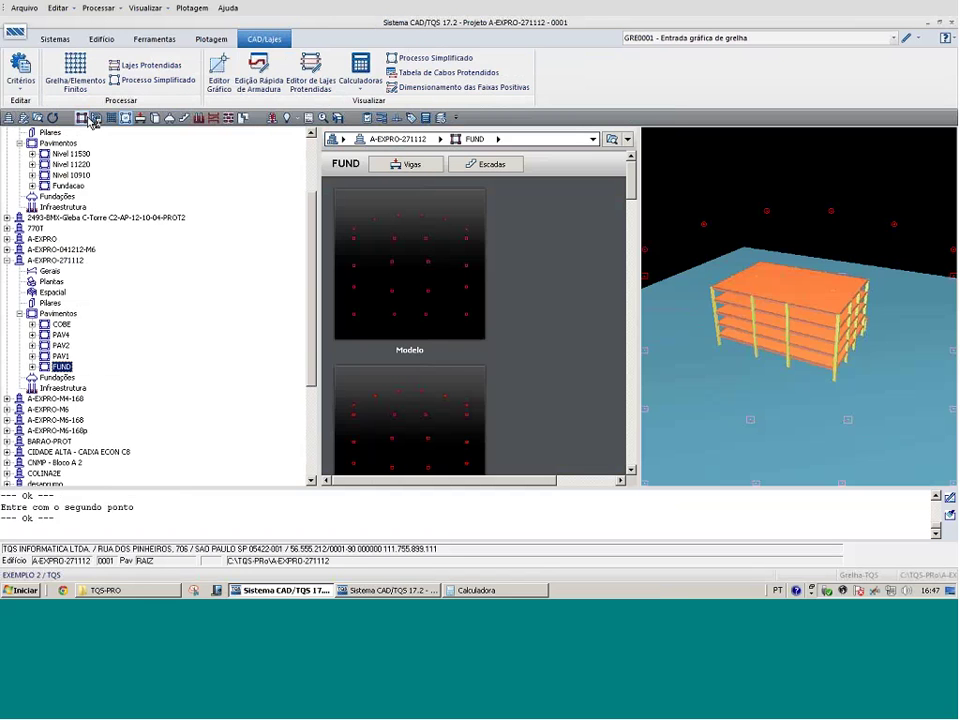
pyautogui.click(61, 345)
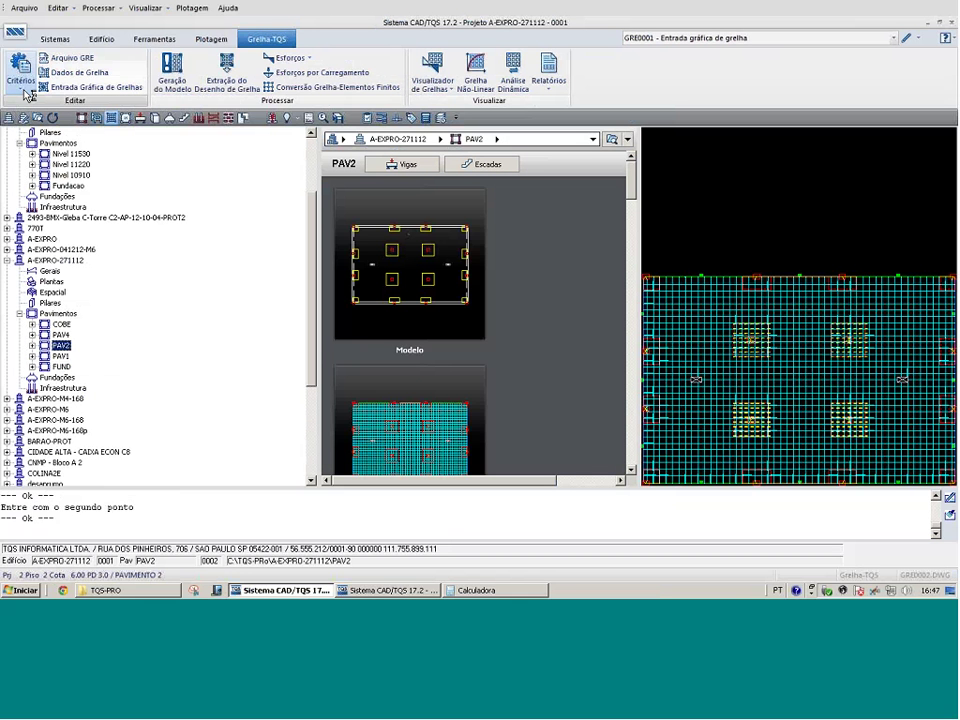
pyautogui.click(25, 90)
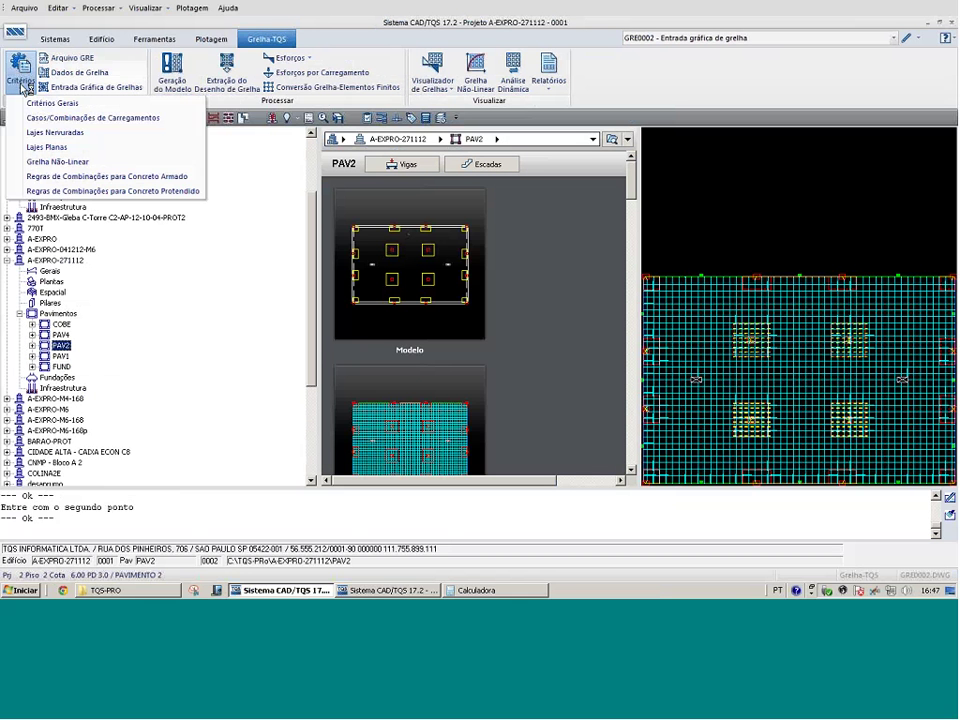
pyautogui.click(56, 150)
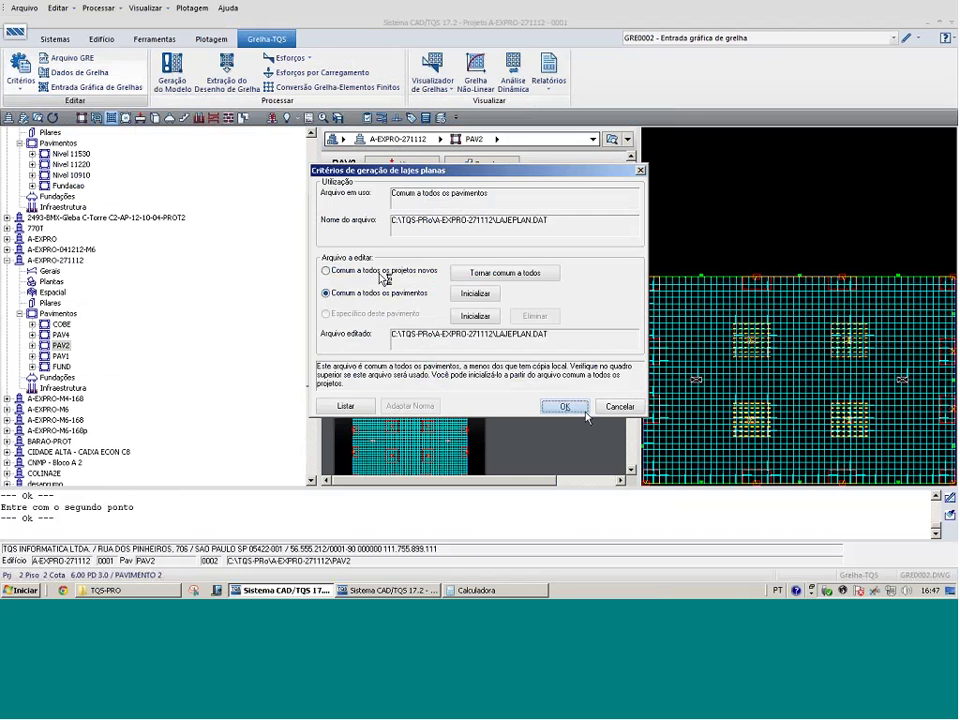
pyautogui.click(583, 410)
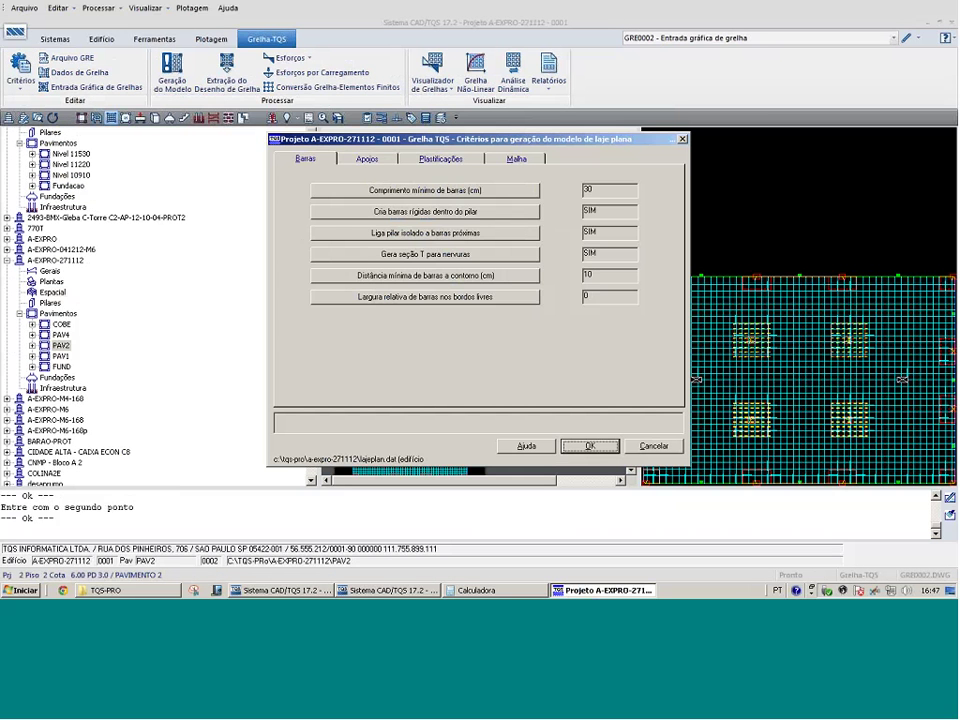
# Review the independent elastic slab support at columns and the torsional inertia divisor in the flat slab criteria
pyautogui.click(367, 159)
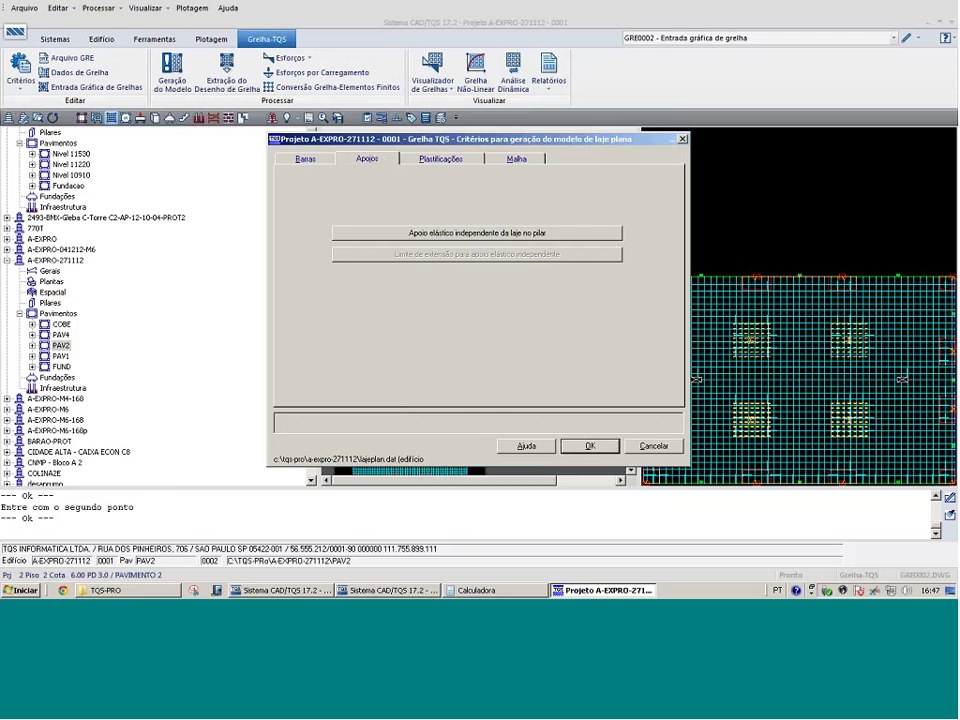
pyautogui.click(477, 232)
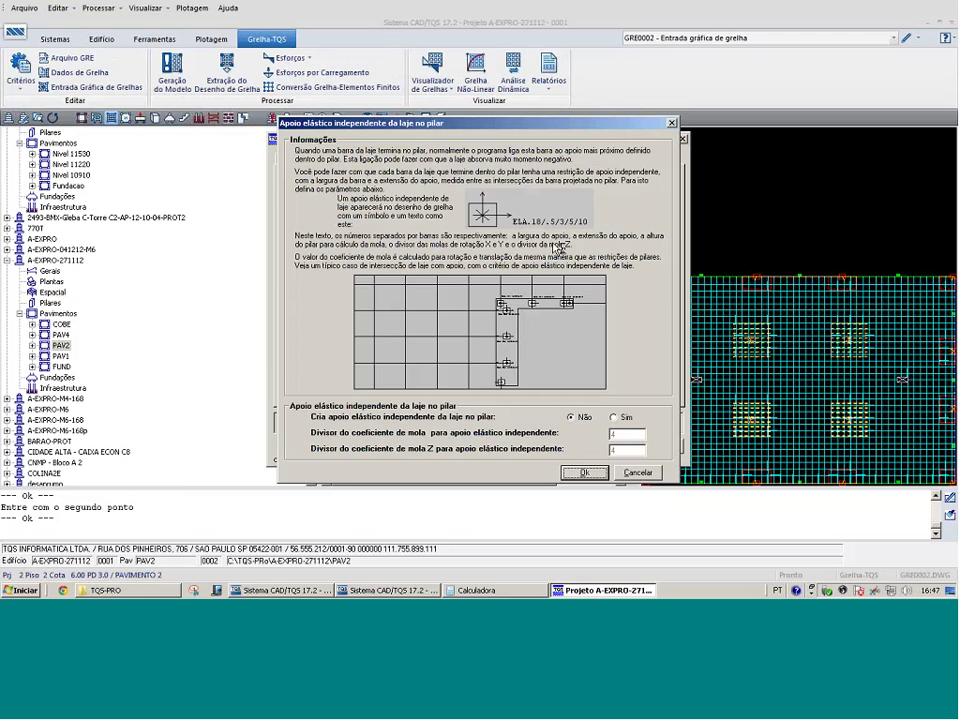
pyautogui.click(637, 472)
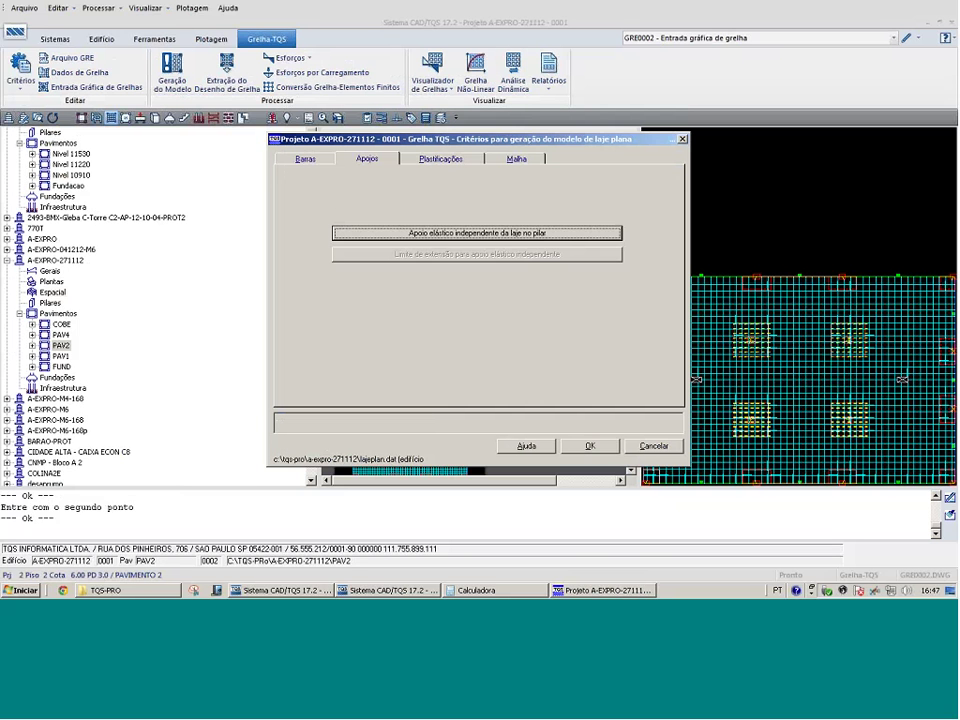
pyautogui.hotkey('ctrl', 'Tab')
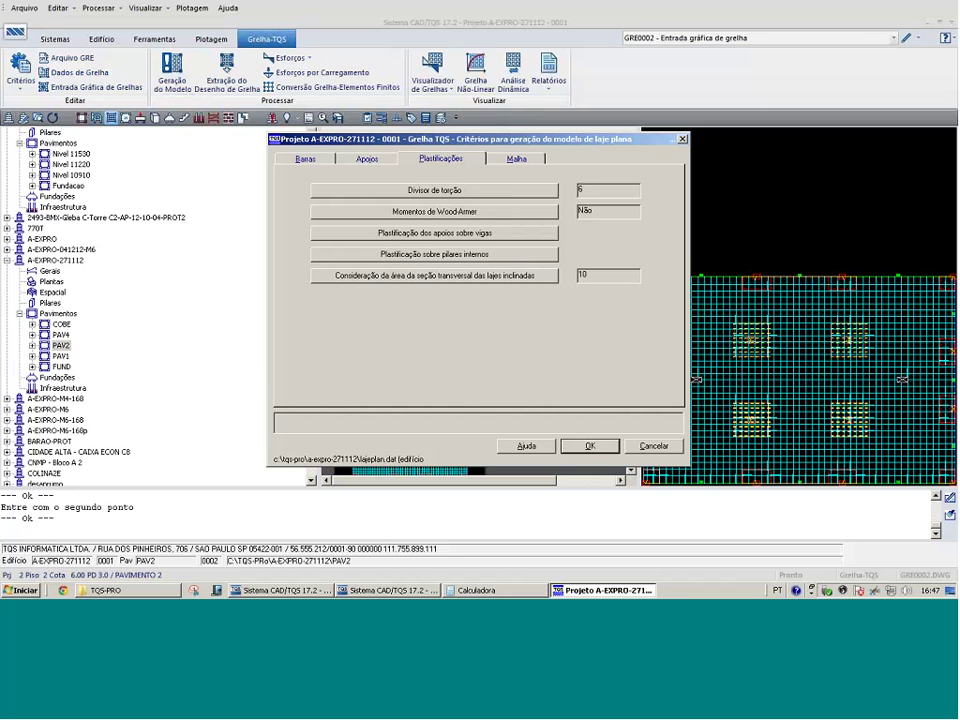
pyautogui.click(500, 193)
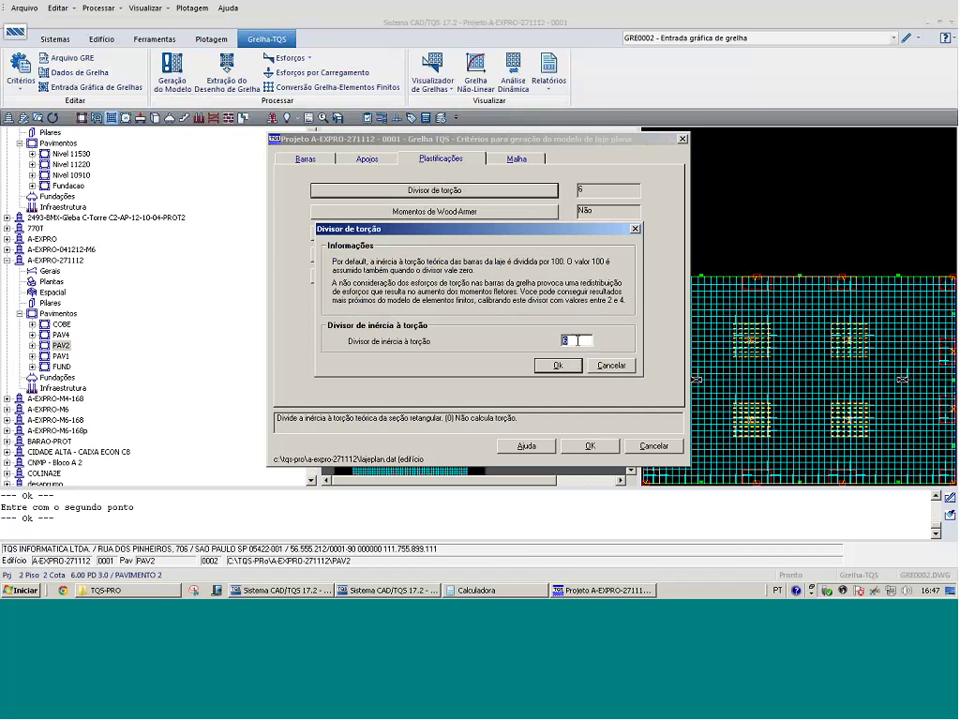
pyautogui.click(577, 341)
pyautogui.click(620, 369)
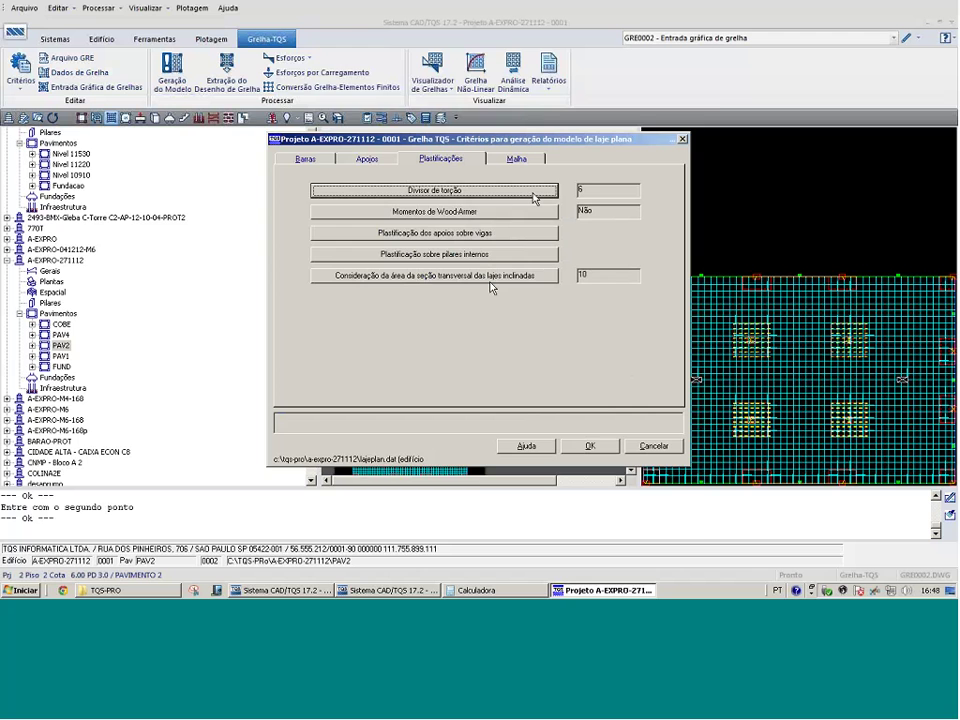
# Enable plastification of slab supports over beams with a flexural inertia divisor of 40 and a plastified end length of 0.01 m
pyautogui.click(434, 232)
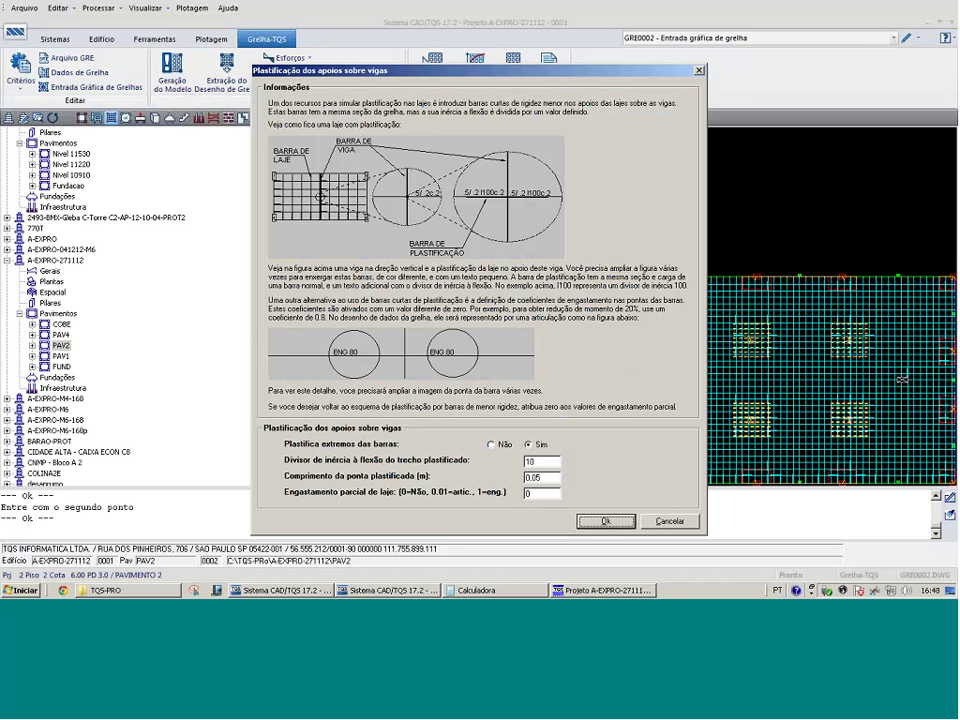
pyautogui.doubleClick(547, 462)
pyautogui.write('40')
pyautogui.click(491, 445)
pyautogui.click(537, 445)
pyautogui.click(492, 445)
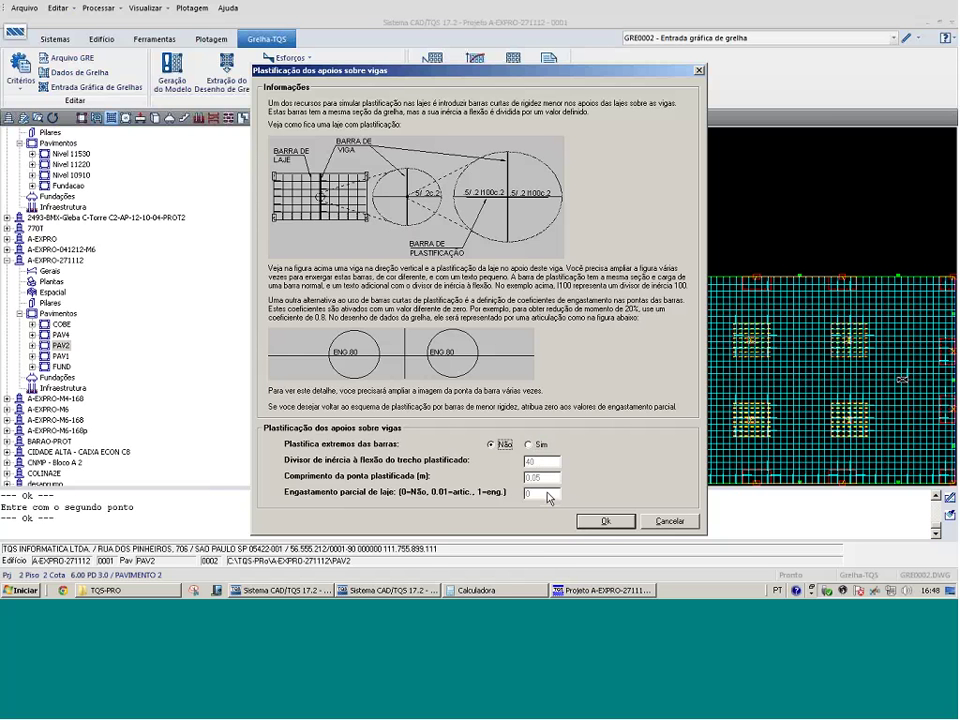
pyautogui.press('Right')
pyautogui.doubleClick(538, 478)
pyautogui.write('0.01')
pyautogui.click(620, 524)
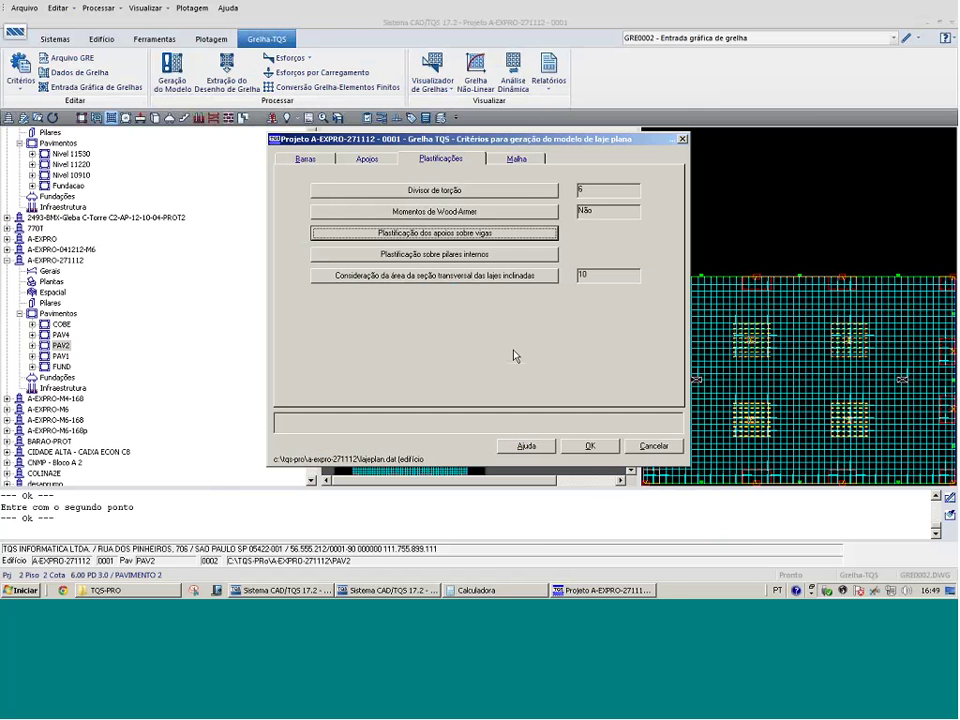
# Review the flat slab plastification settings over interior columns, including the flexural inertia divisor at intermediate column supports
pyautogui.click(539, 263)
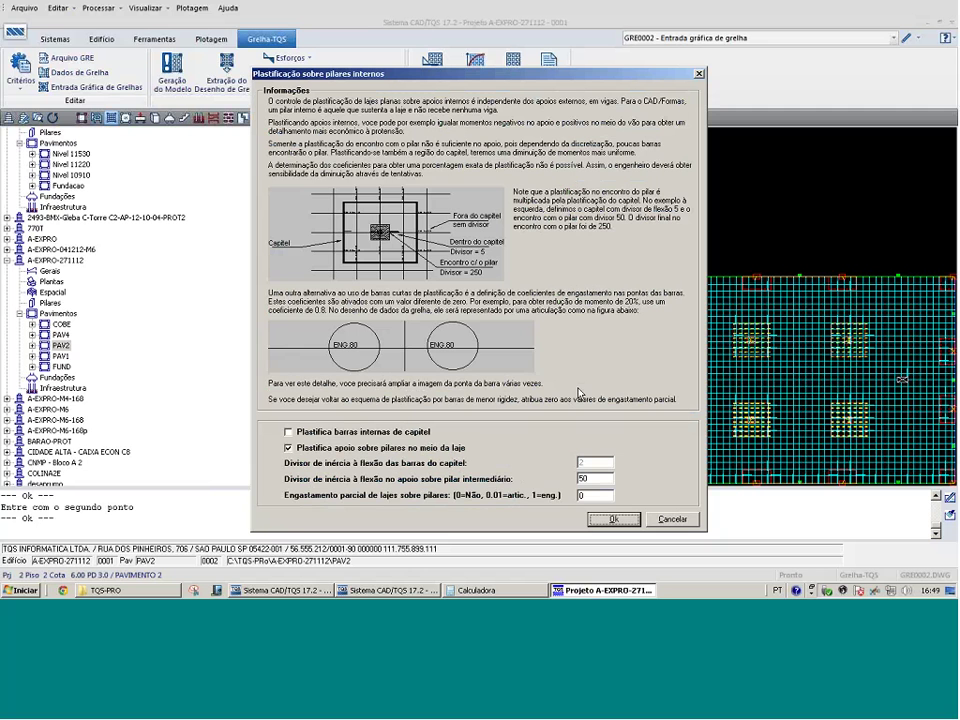
pyautogui.doubleClick(600, 479)
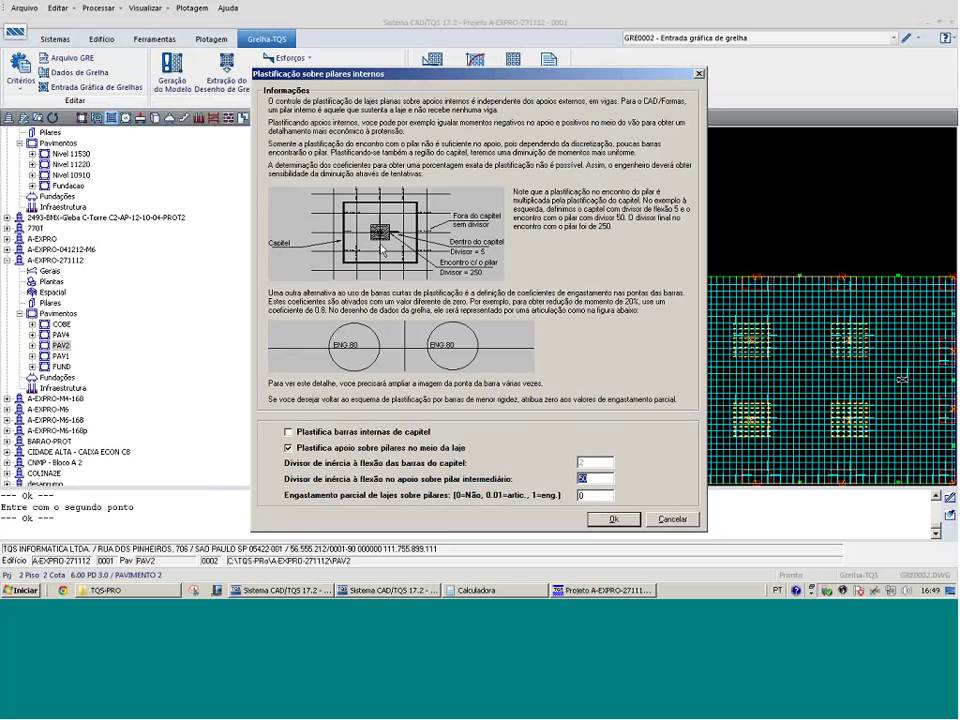
pyautogui.click(620, 520)
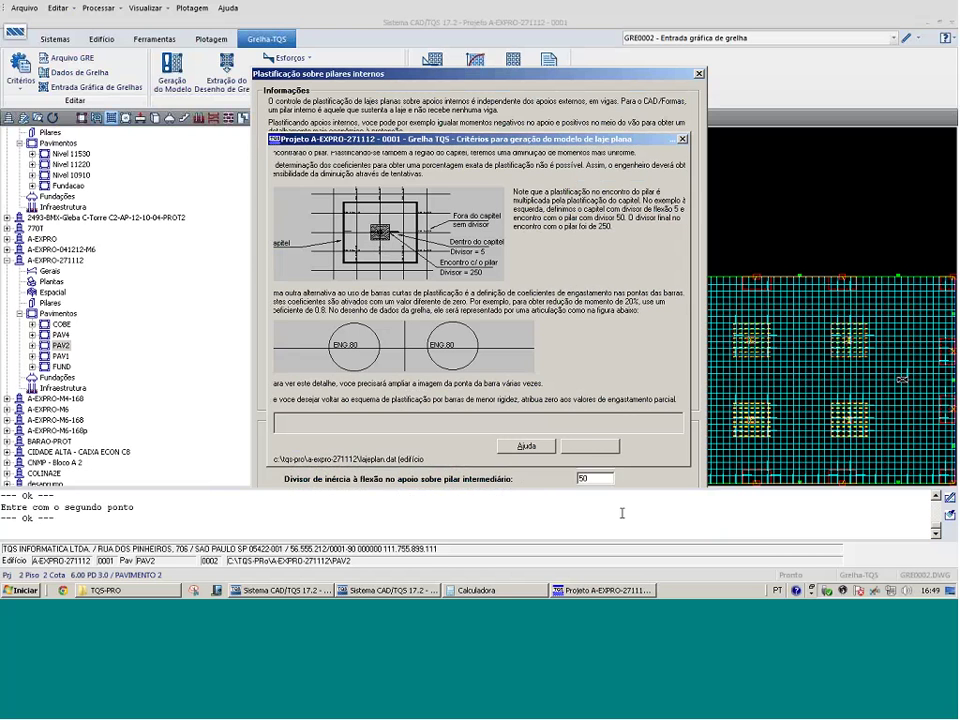
# Check the vertical bar spacing in the flat slab mesh discretization and save the flat slab criteria
pyautogui.click(518, 160)
pyautogui.click(502, 208)
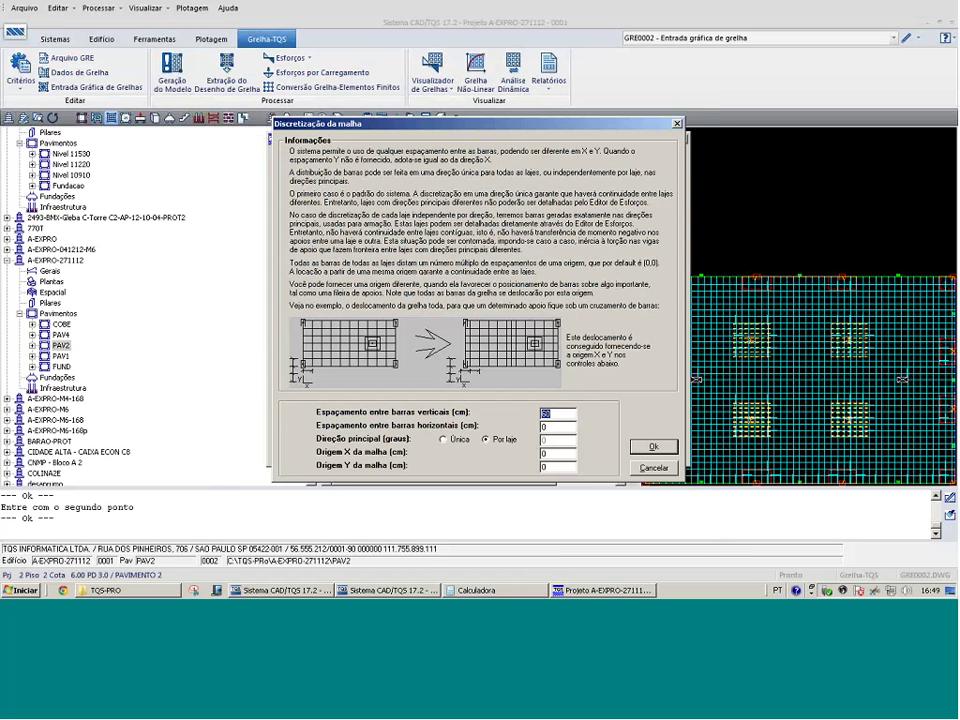
pyautogui.click(560, 412)
pyautogui.click(664, 454)
pyautogui.click(602, 450)
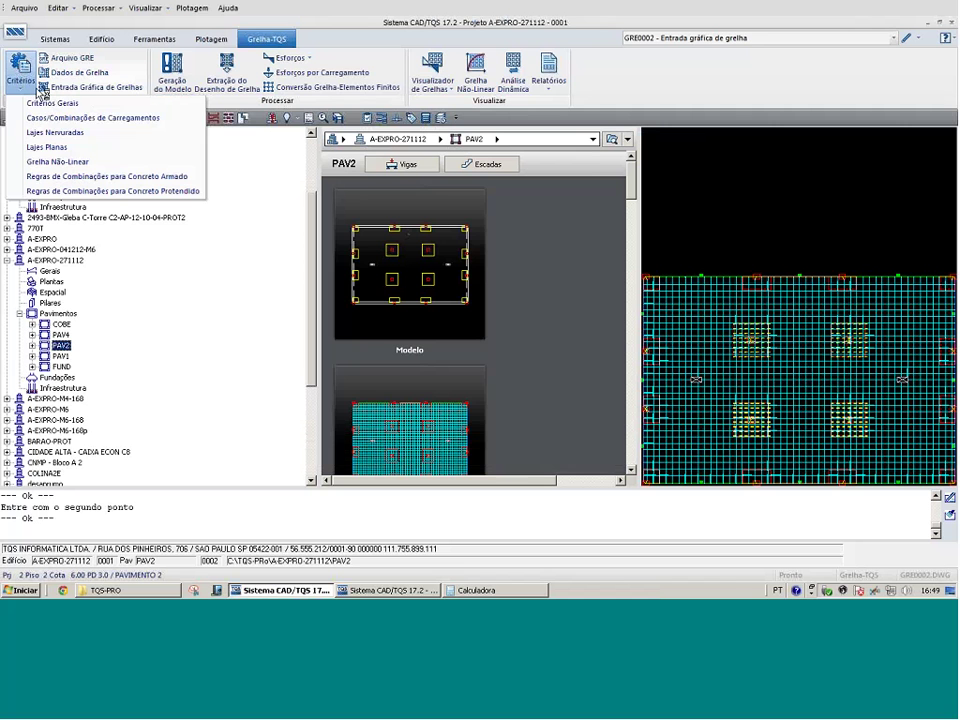
# Open the ribbed slab generation criteria common to all floors and review the plastification of supports over beams
pyautogui.click(118, 133)
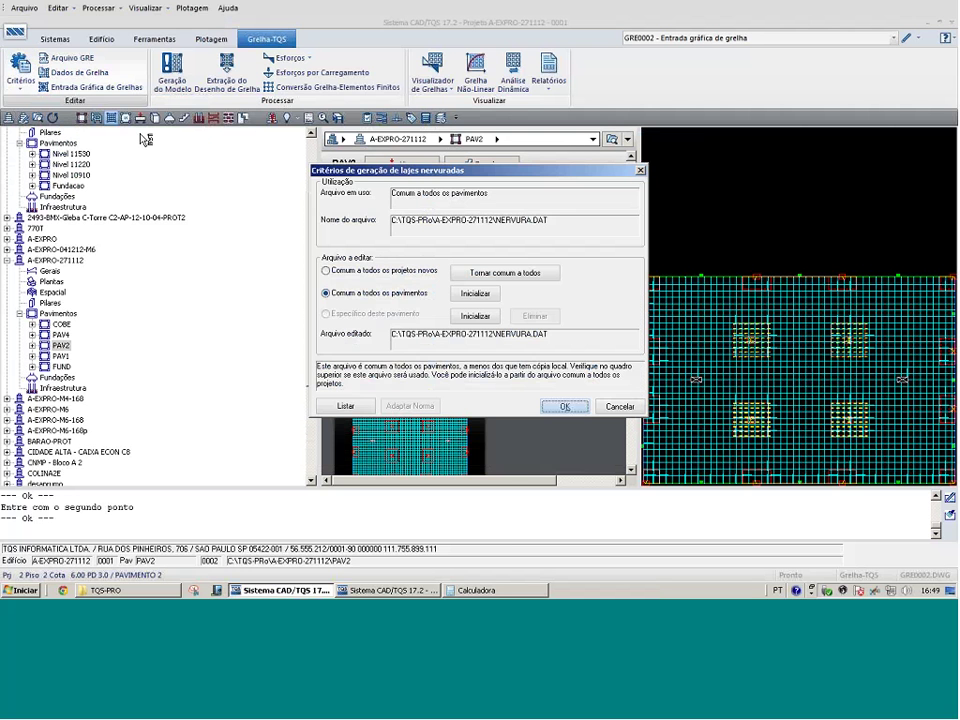
pyautogui.click(579, 409)
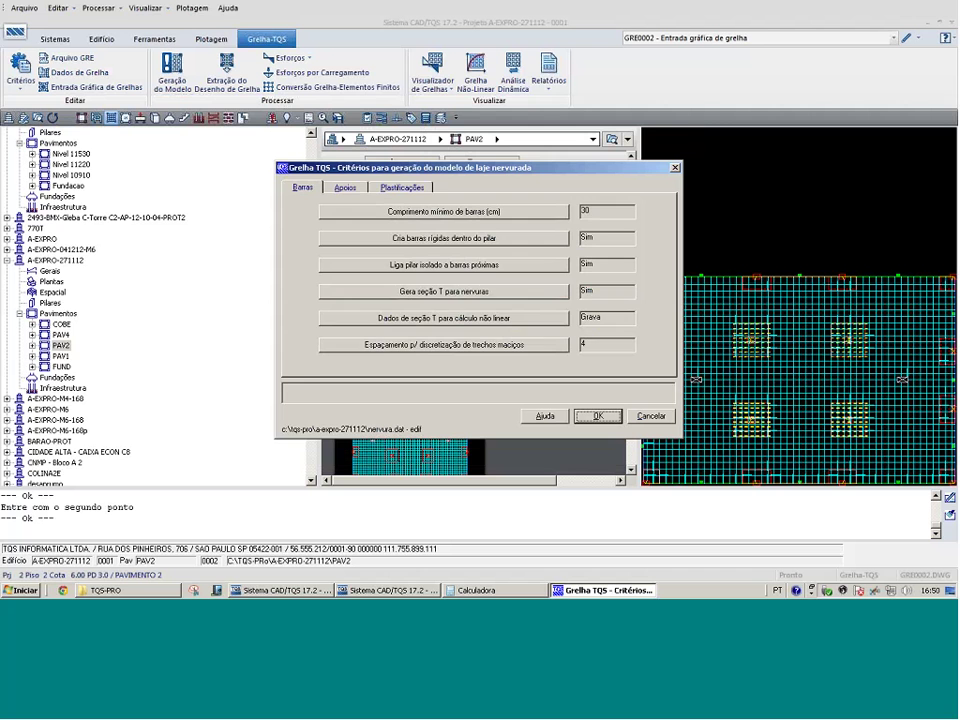
pyautogui.click(402, 187)
pyautogui.click(476, 256)
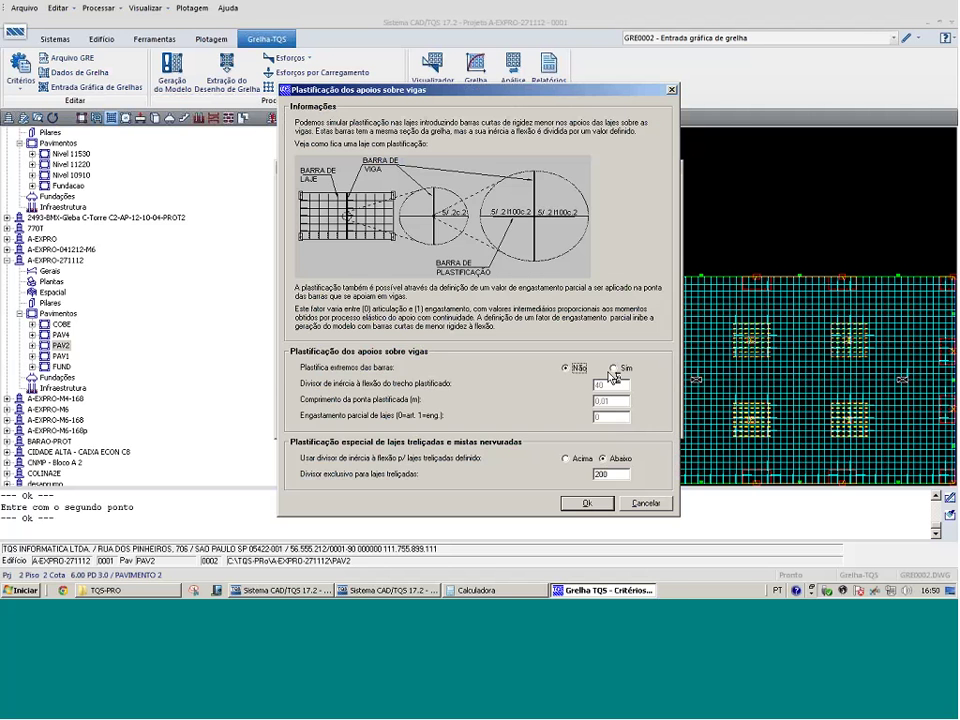
pyautogui.press('Escape')
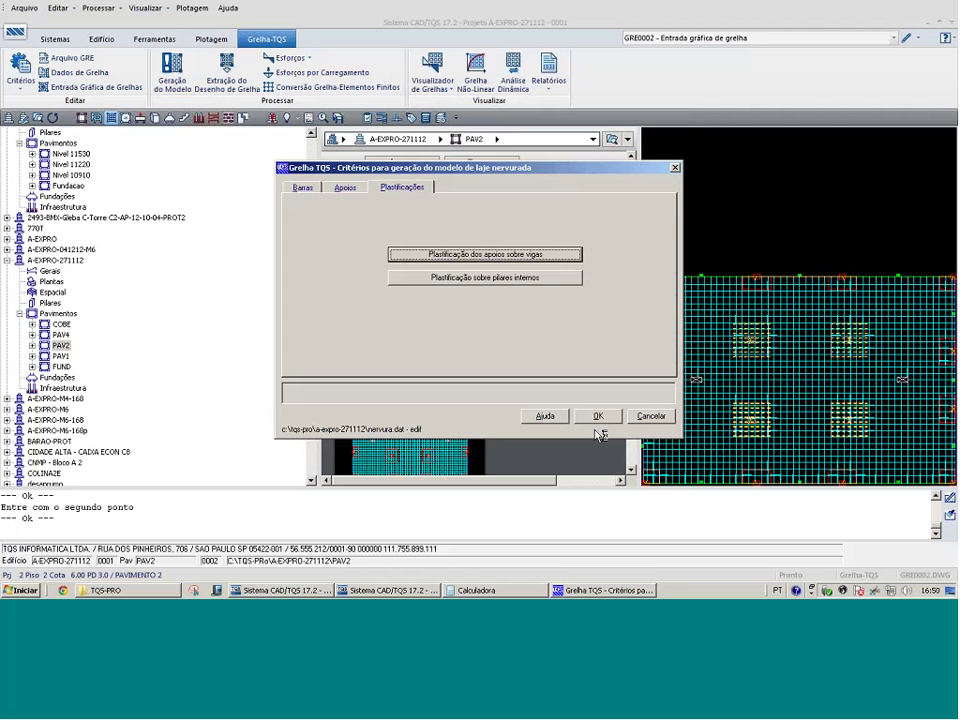
pyautogui.click(500, 254)
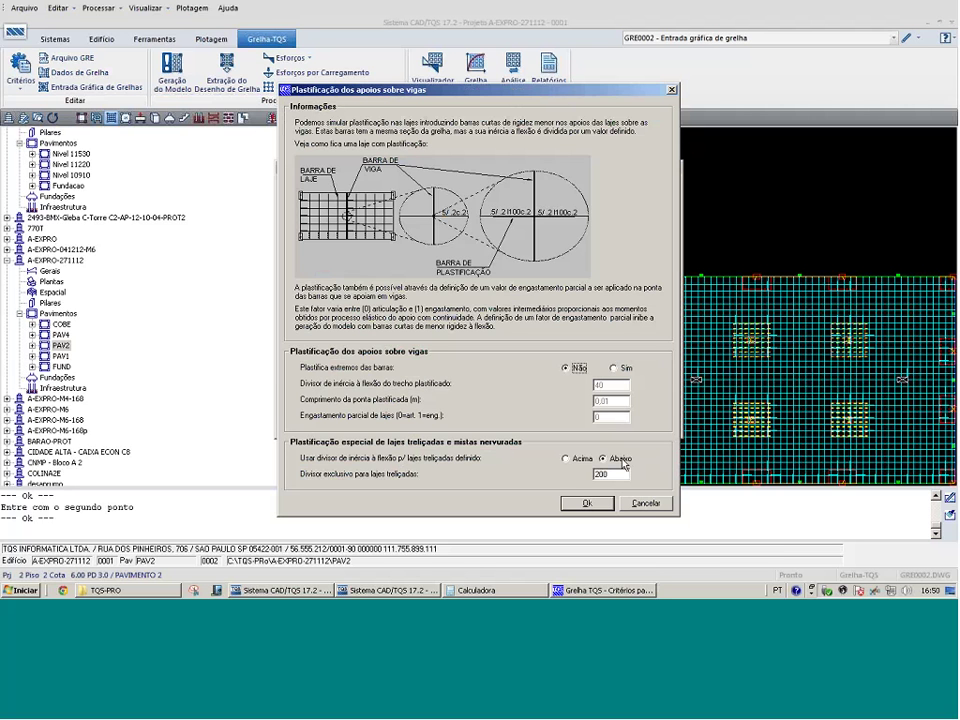
pyautogui.click(640, 505)
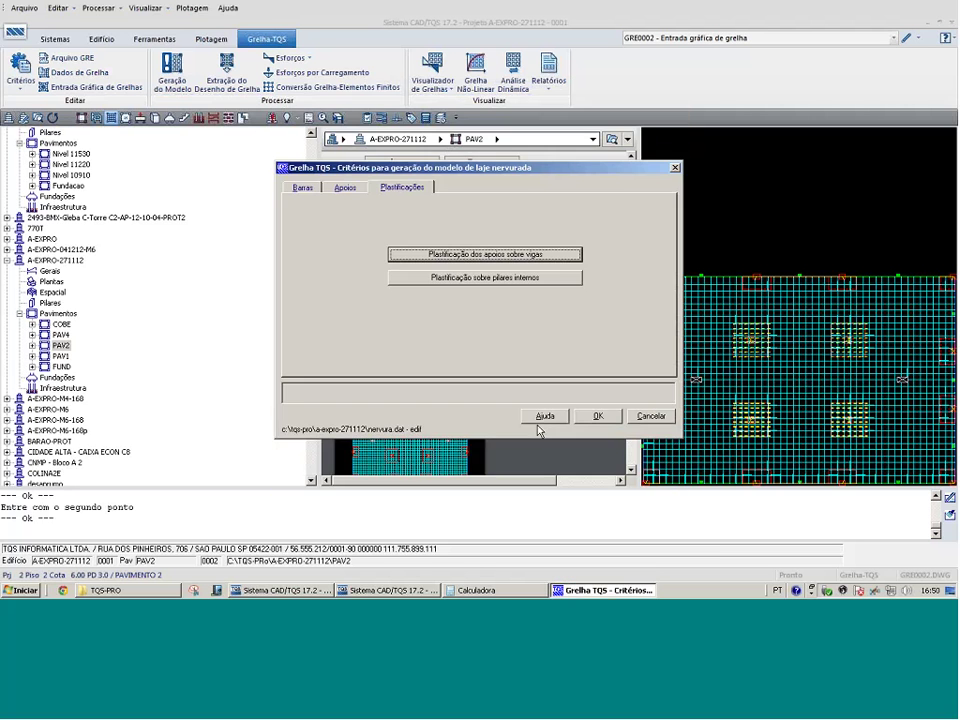
# Review the ribbed slab capital torsion and flexural divisors over interior columns, then close the ribbed slab criteria
pyautogui.click(497, 280)
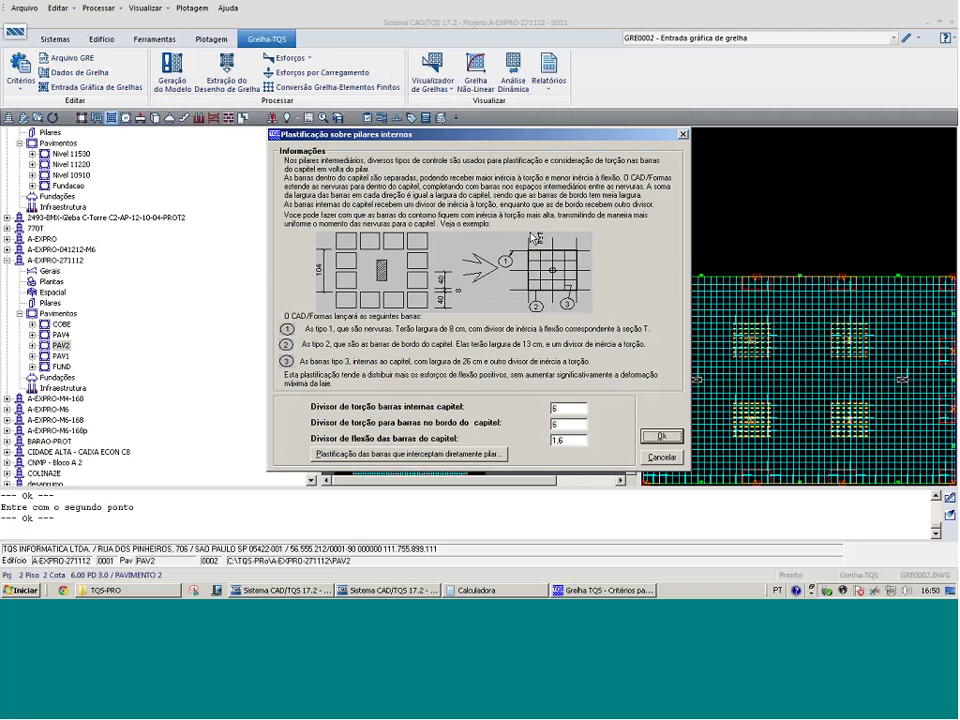
pyautogui.doubleClick(568, 410)
pyautogui.doubleClick(573, 425)
pyautogui.doubleClick(573, 441)
pyautogui.click(658, 436)
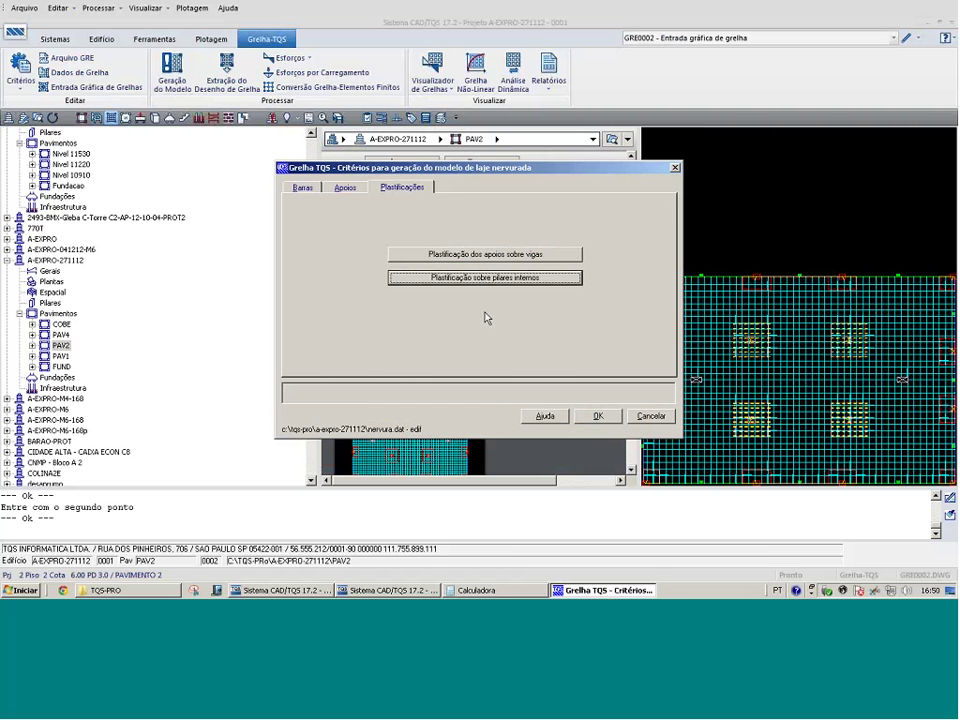
pyautogui.click(598, 417)
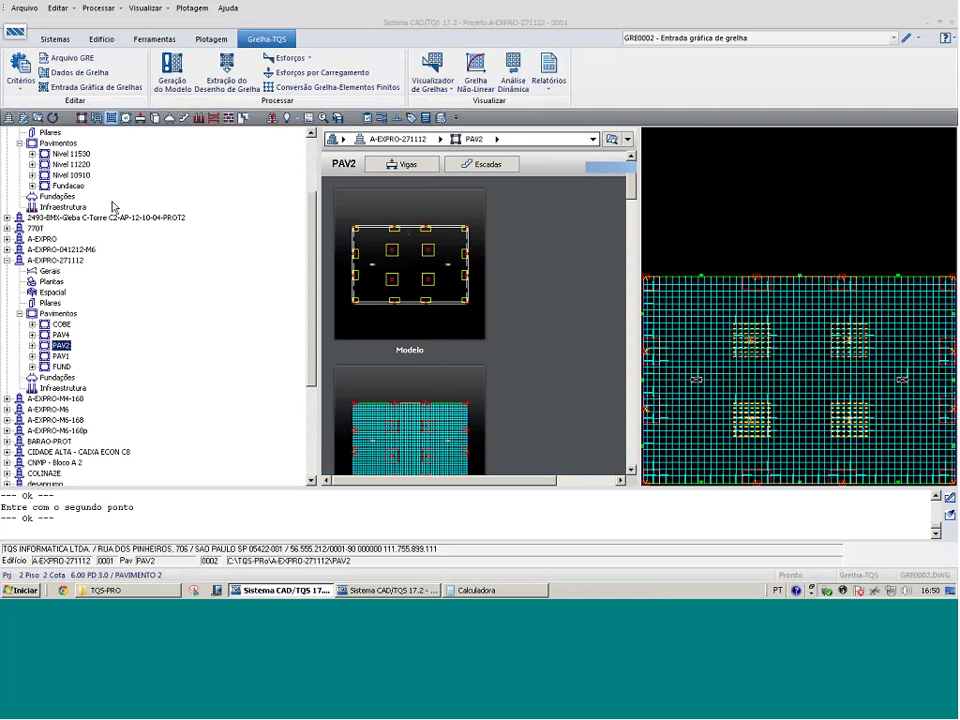
# Open the general grid criteria common to all floors and review the torsional inertia reducer for beams without predominant torsion
pyautogui.click(20, 78)
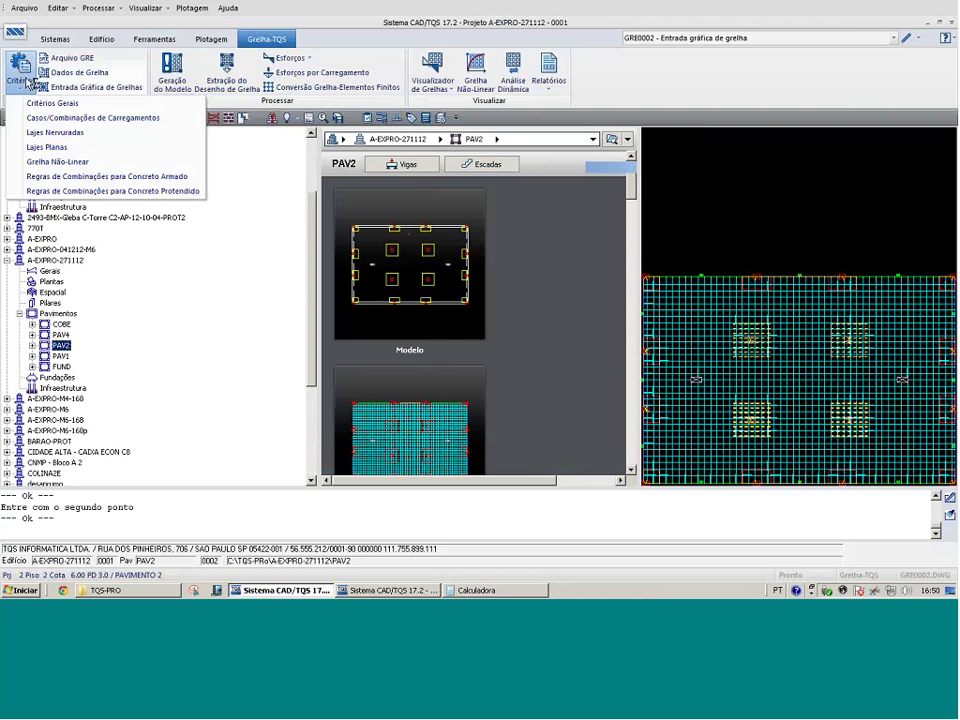
pyautogui.click(73, 106)
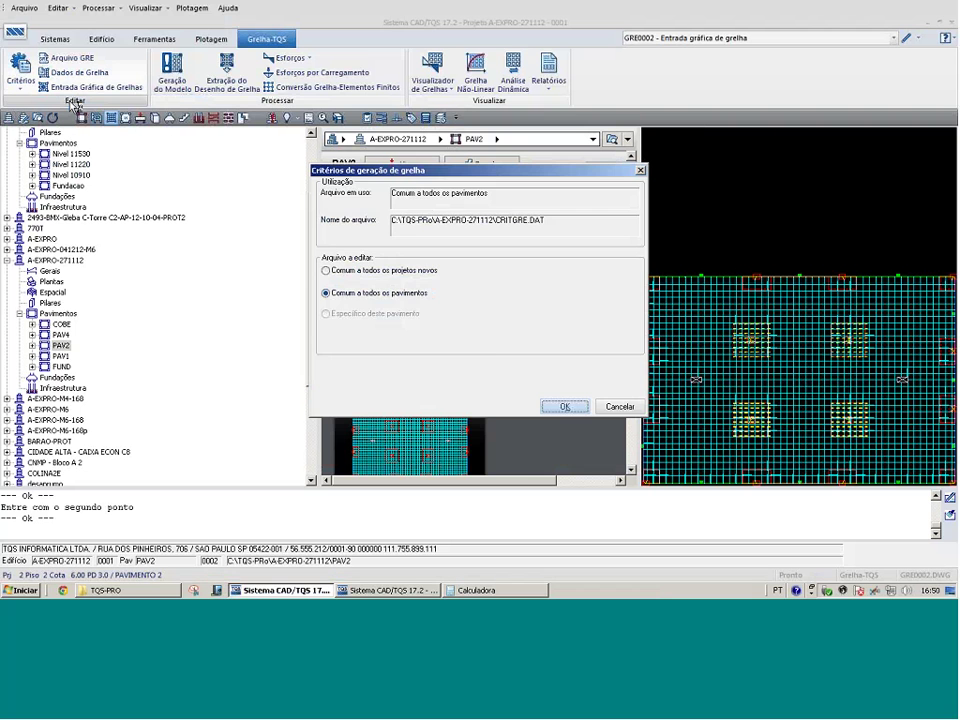
pyautogui.press('Return')
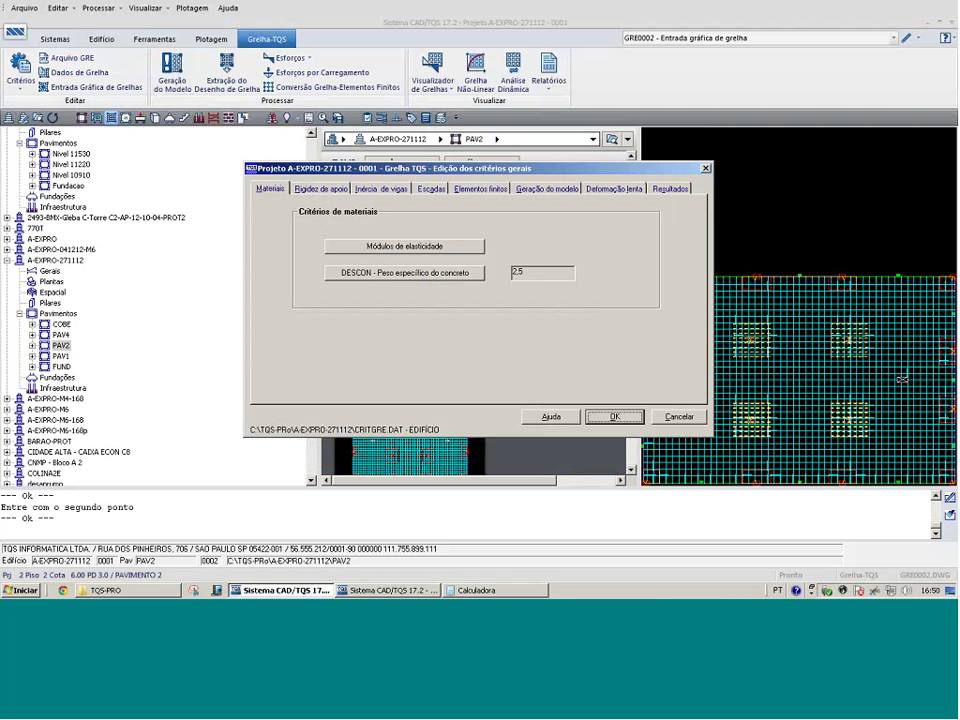
pyautogui.click(381, 189)
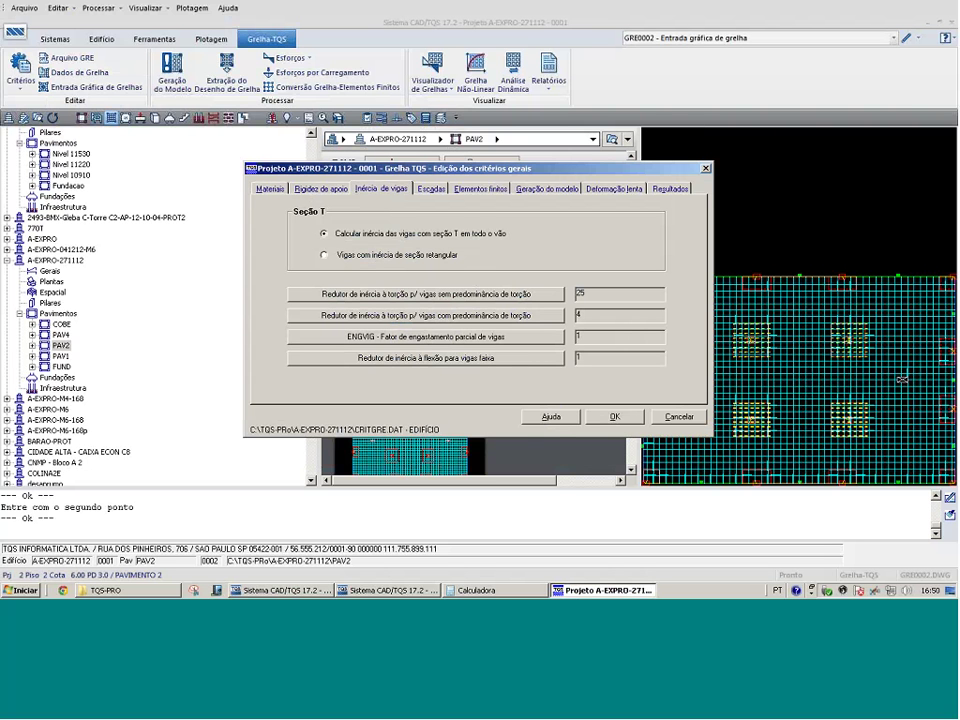
pyautogui.click(467, 298)
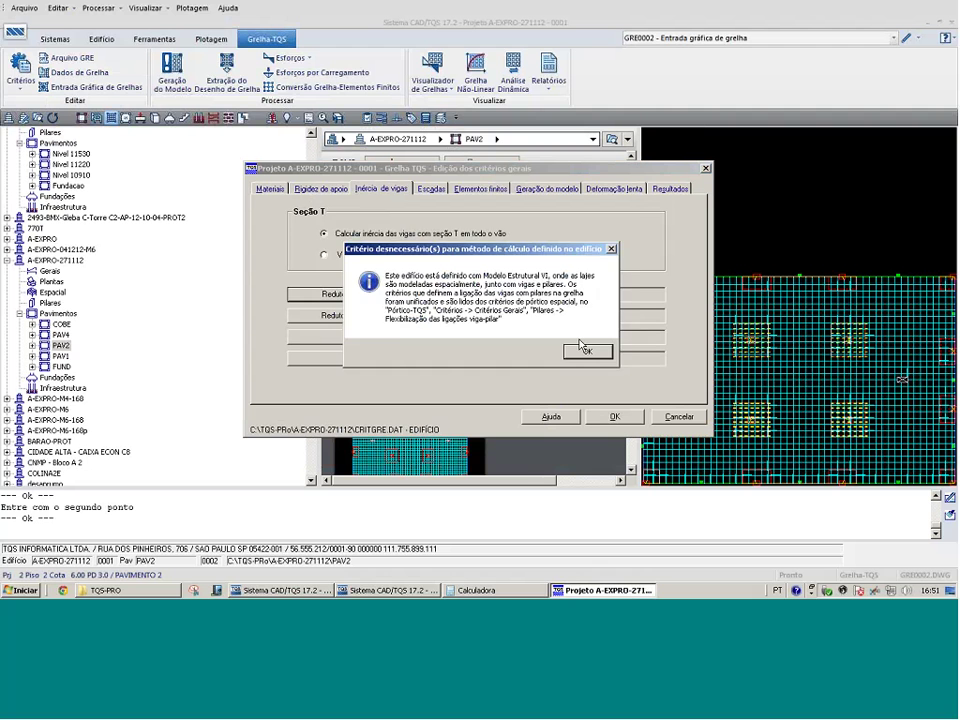
pyautogui.click(580, 350)
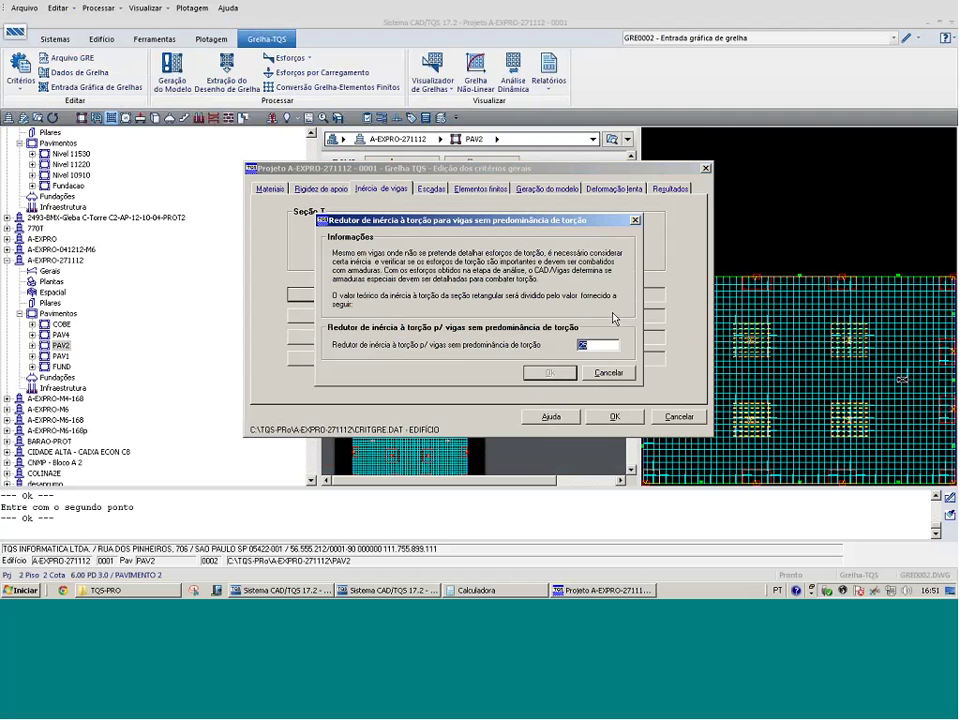
pyautogui.click(606, 373)
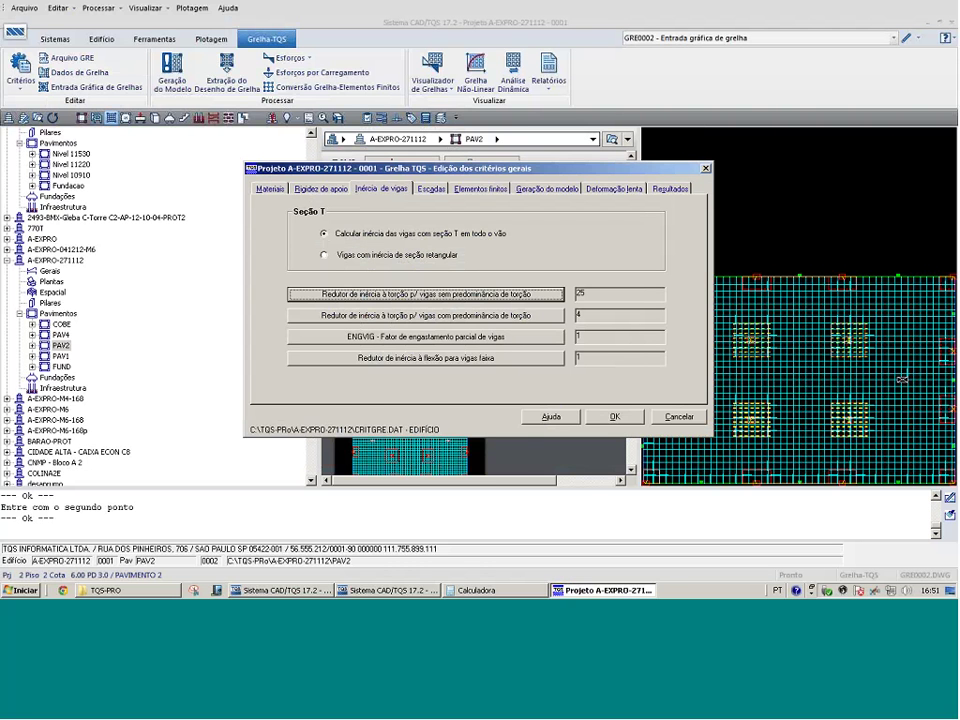
# Check the vertical displacement multiplier that simulates creep, then close the general grid criteria
pyautogui.click(608, 190)
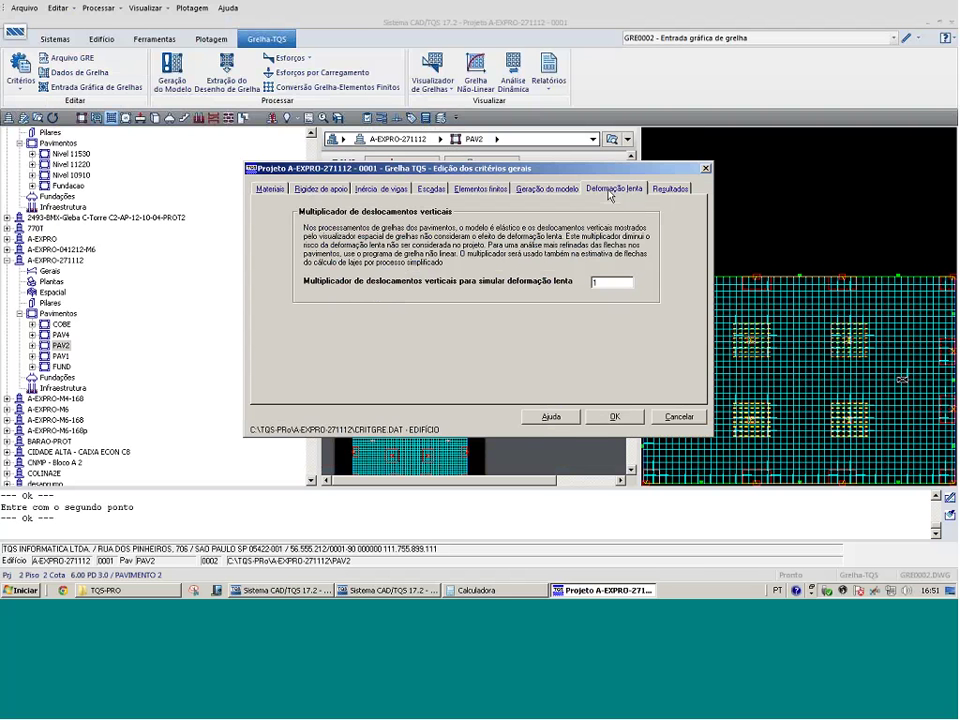
pyautogui.doubleClick(620, 282)
pyautogui.press('Return')
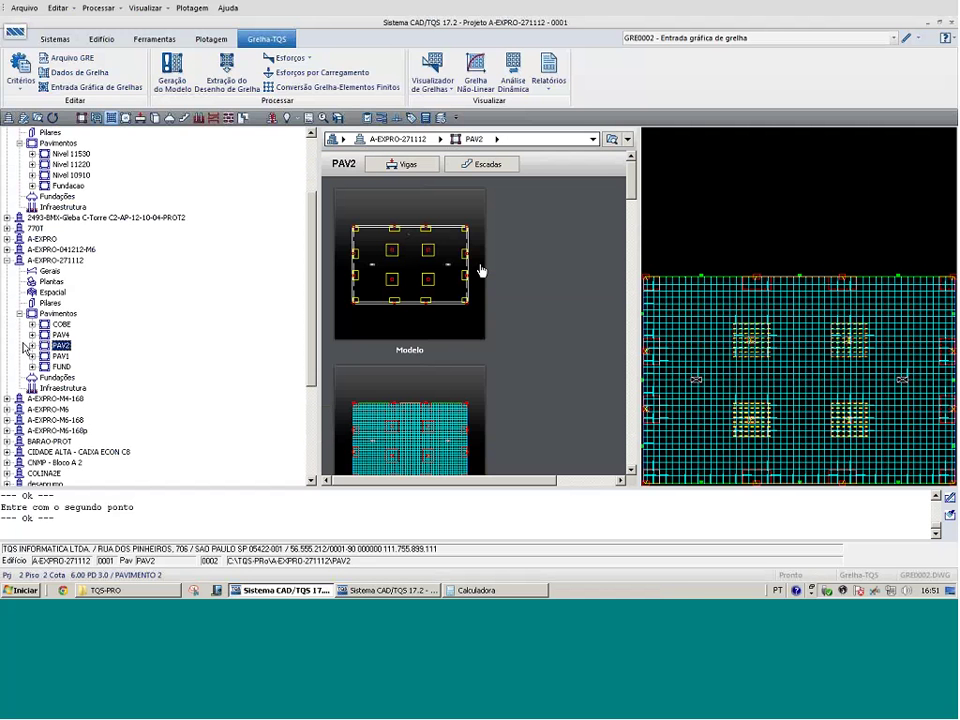
# Open the prestressed slab criteria common to all floors and check the bonded or unbonded strand calculation setting
pyautogui.click(22, 84)
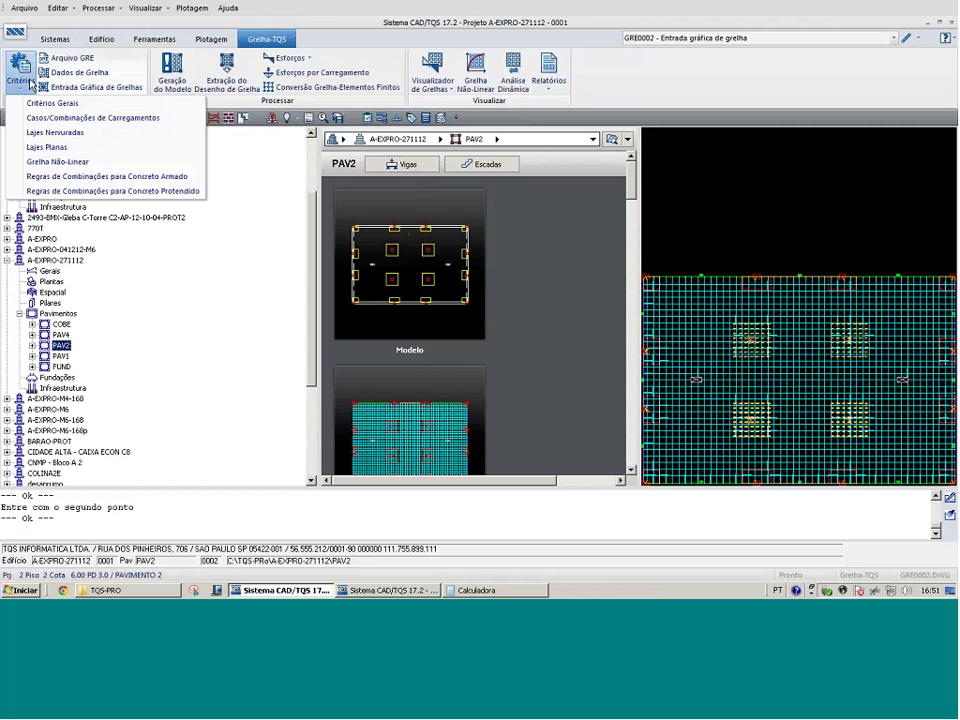
pyautogui.click(52, 133)
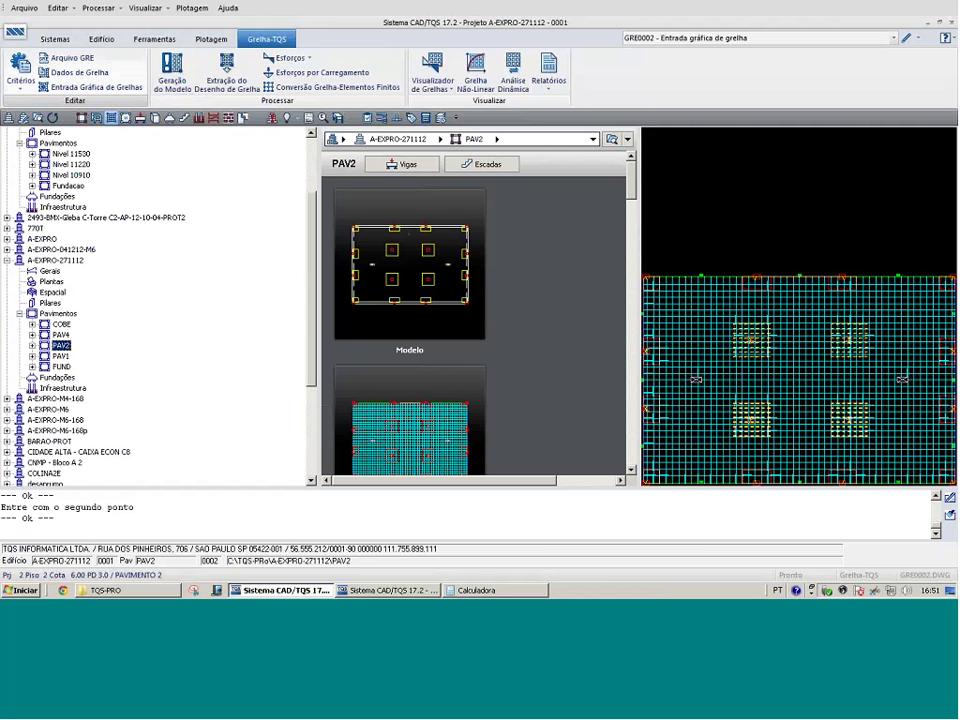
pyautogui.click(126, 119)
pyautogui.click(20, 83)
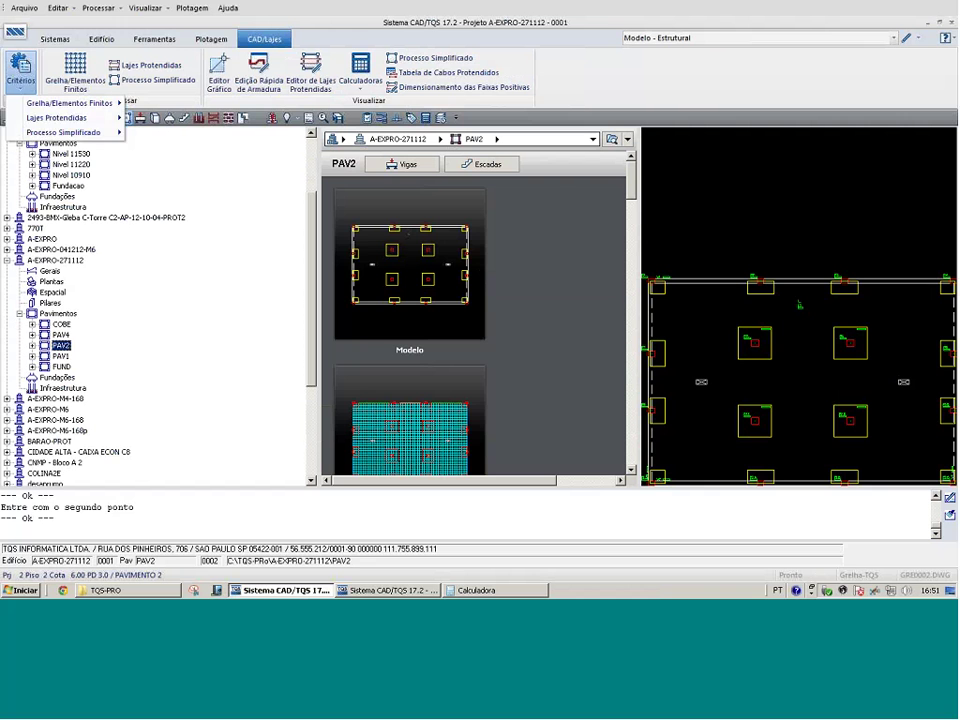
pyautogui.moveTo(60, 117)
pyautogui.click(215, 118)
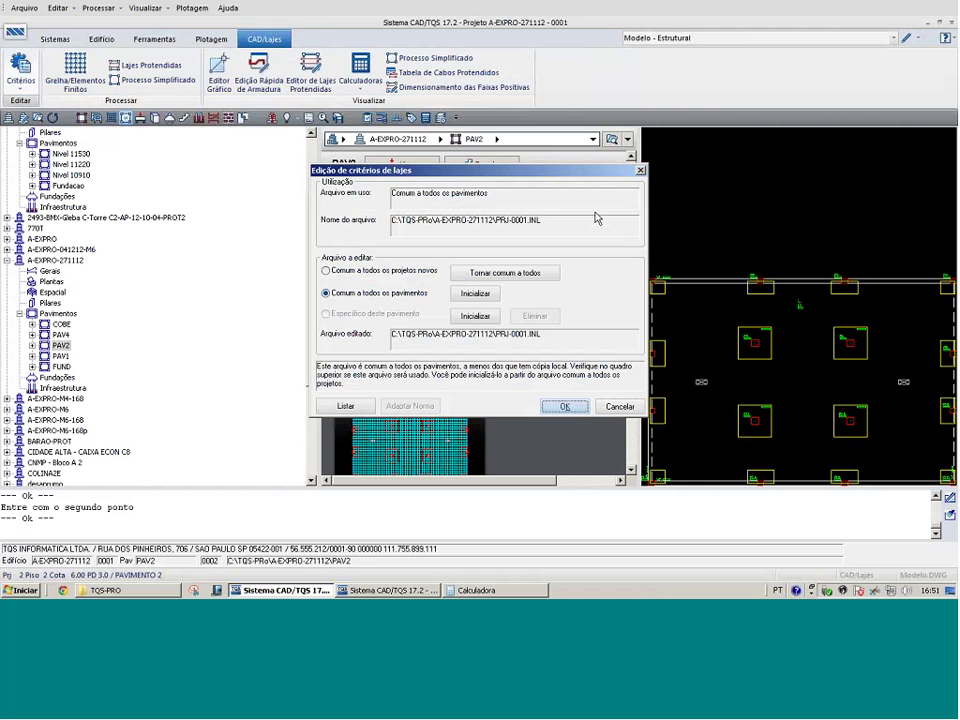
pyautogui.click(564, 406)
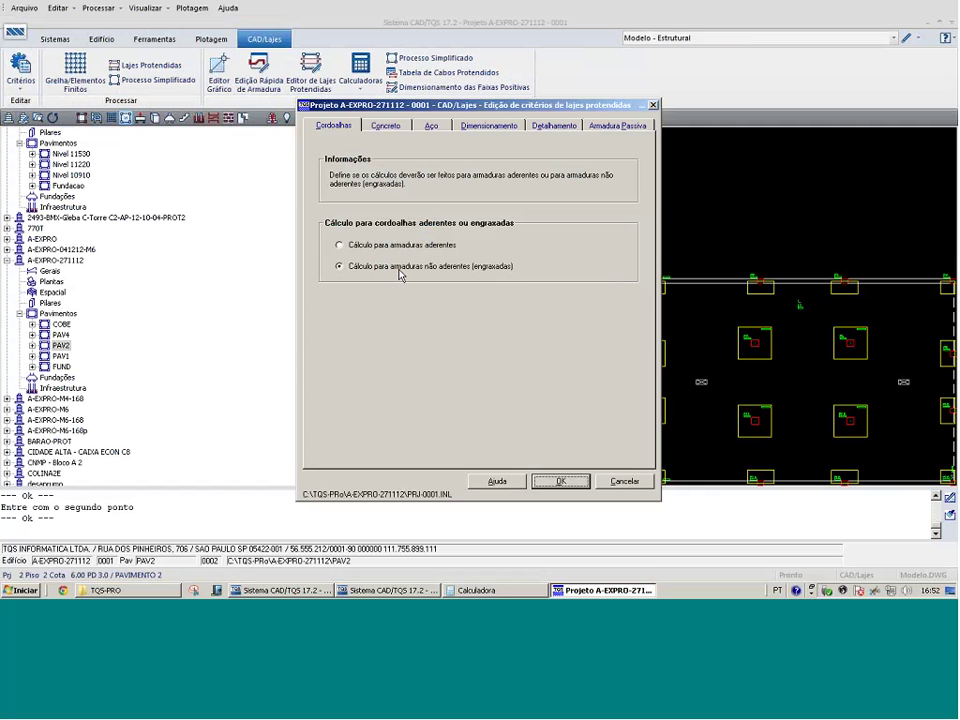
# Review the concrete properties and the passive reinforcement bar table in the prestressed slab criteria
pyautogui.click(388, 125)
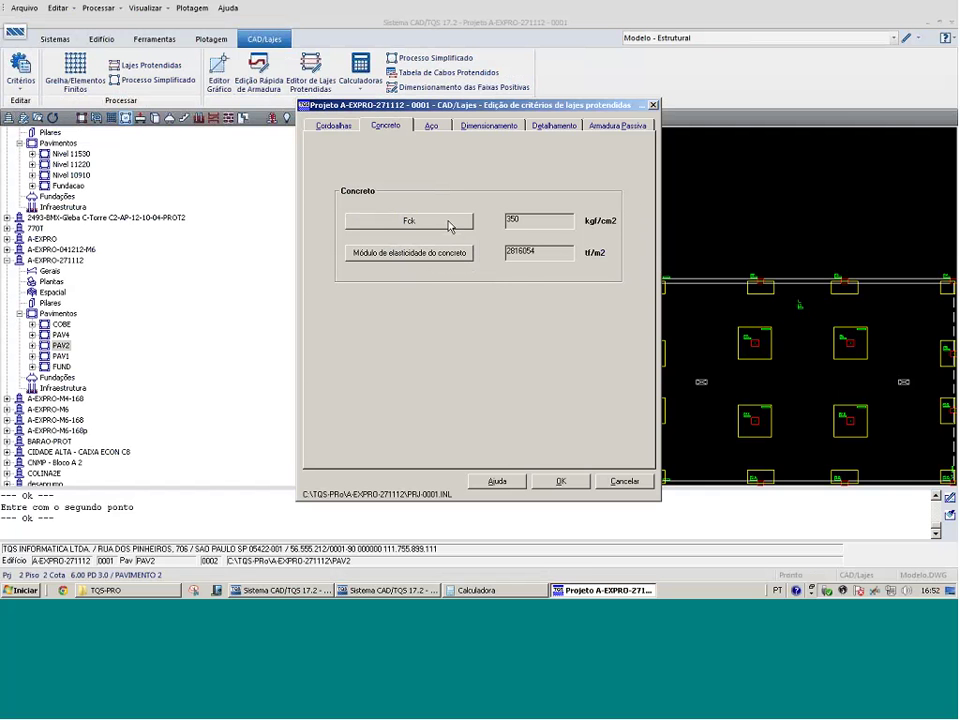
pyautogui.click(440, 127)
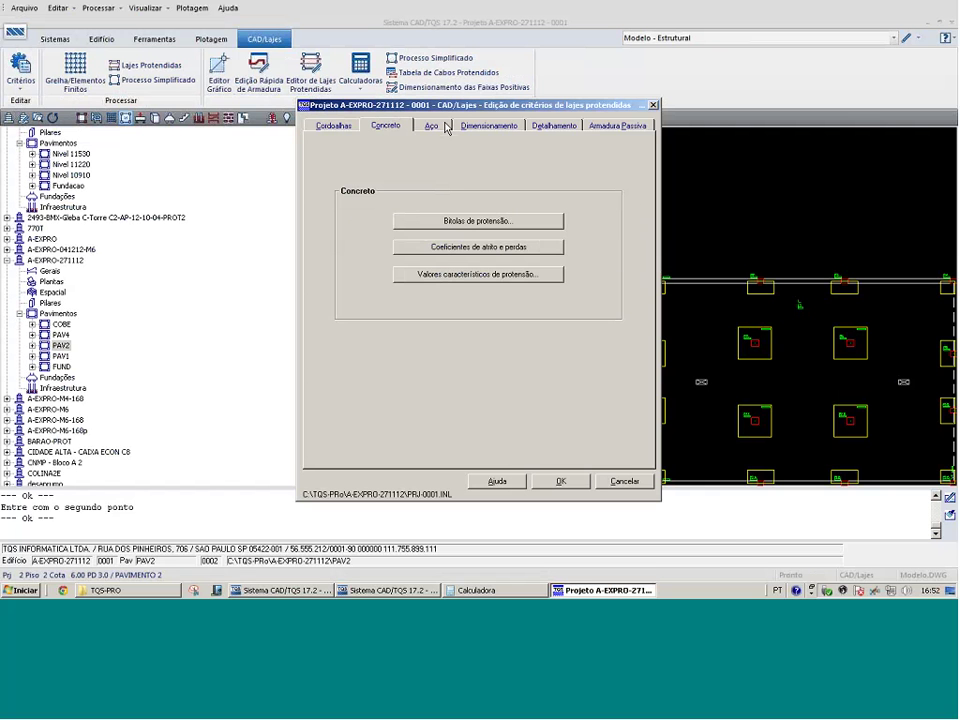
pyautogui.click(516, 195)
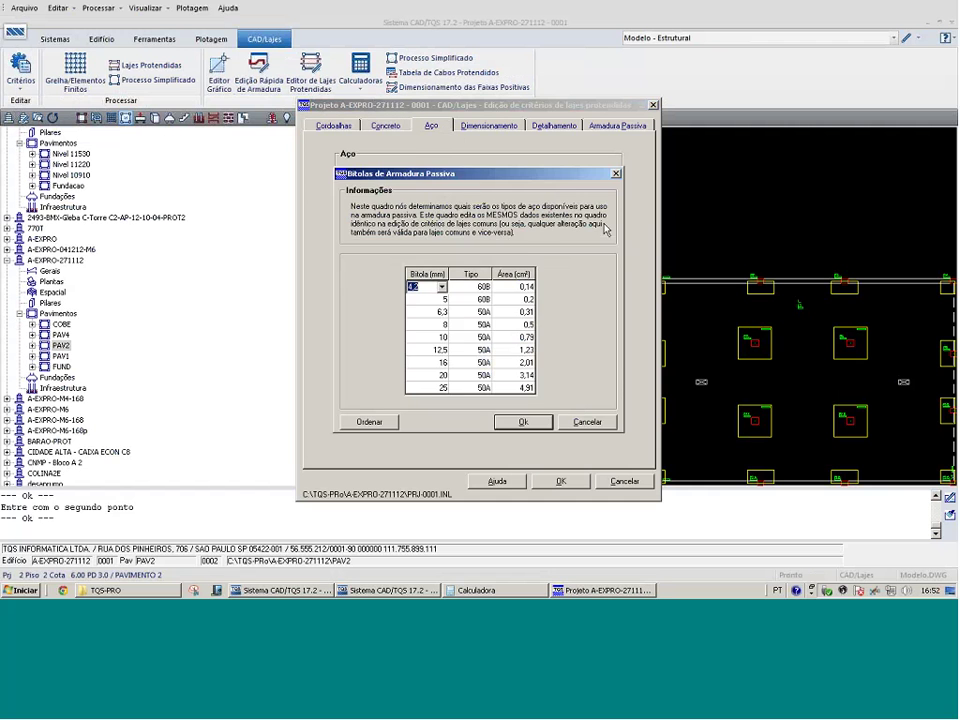
pyautogui.click(586, 421)
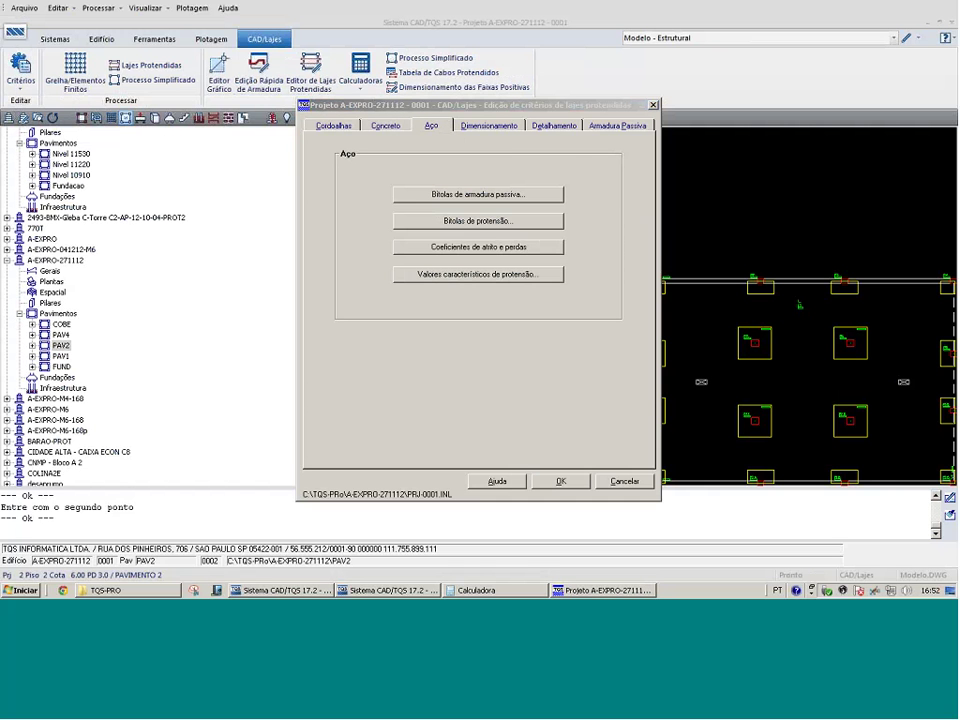
# Review the unbonded prestressing strand table, checking the designation, weight and area of the 12.7 mm strand
pyautogui.click(498, 221)
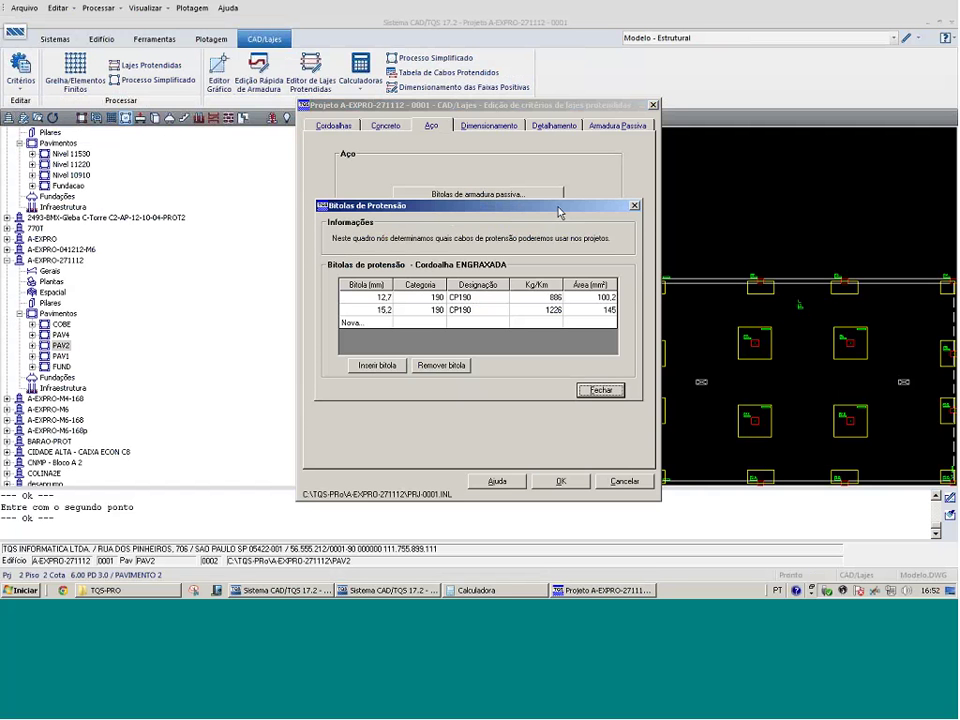
pyautogui.click(474, 300)
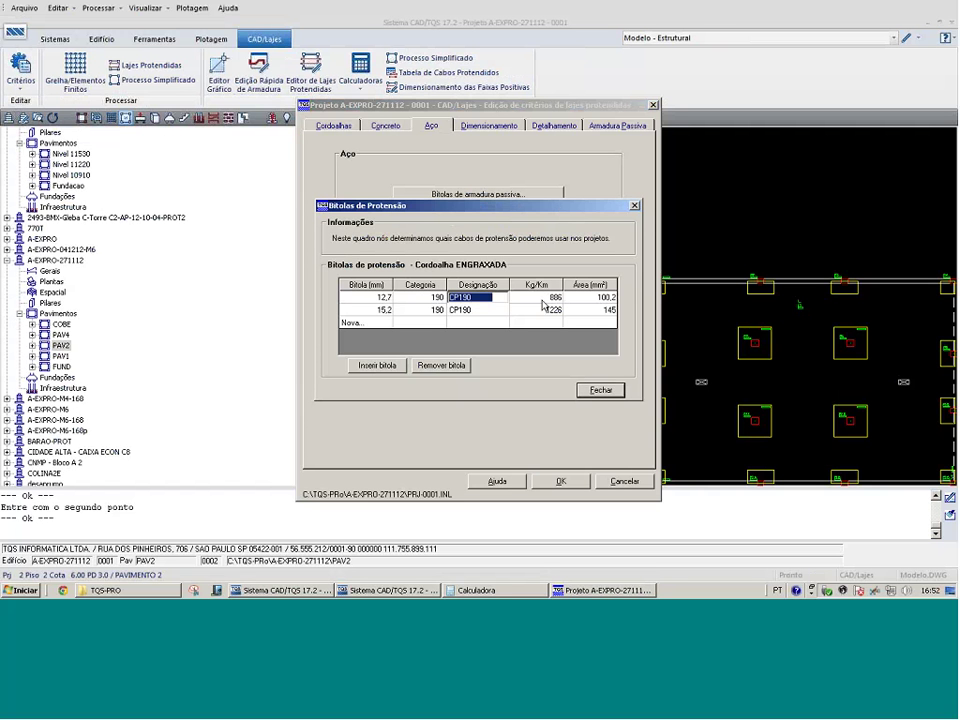
pyautogui.press('Tab')
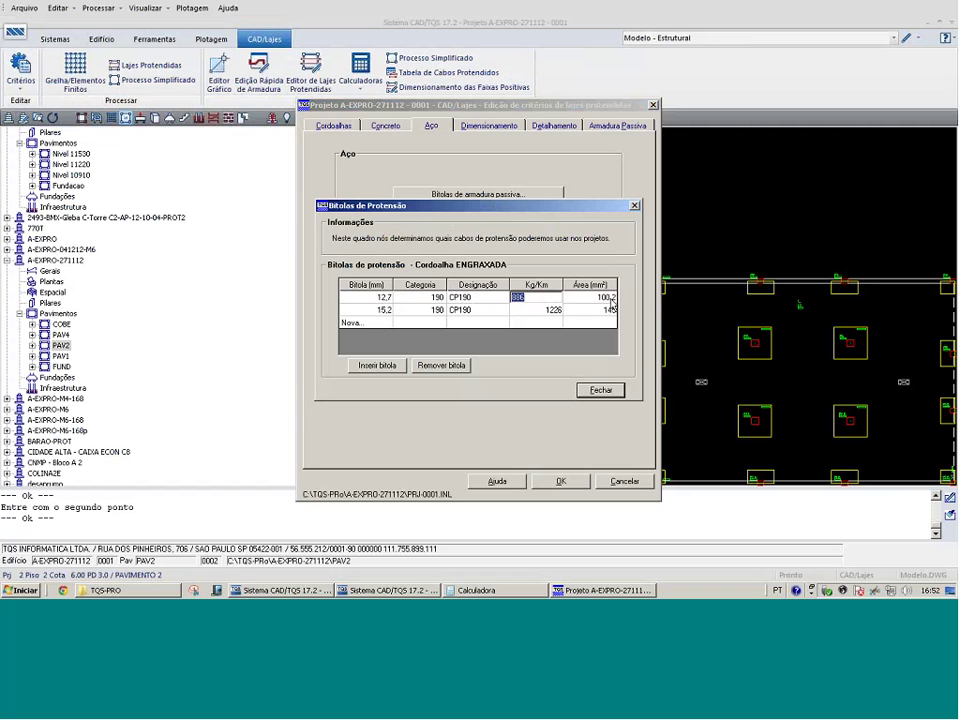
pyautogui.press('Tab')
pyautogui.hotkey('shift', 'Tab')
pyautogui.click(462, 299)
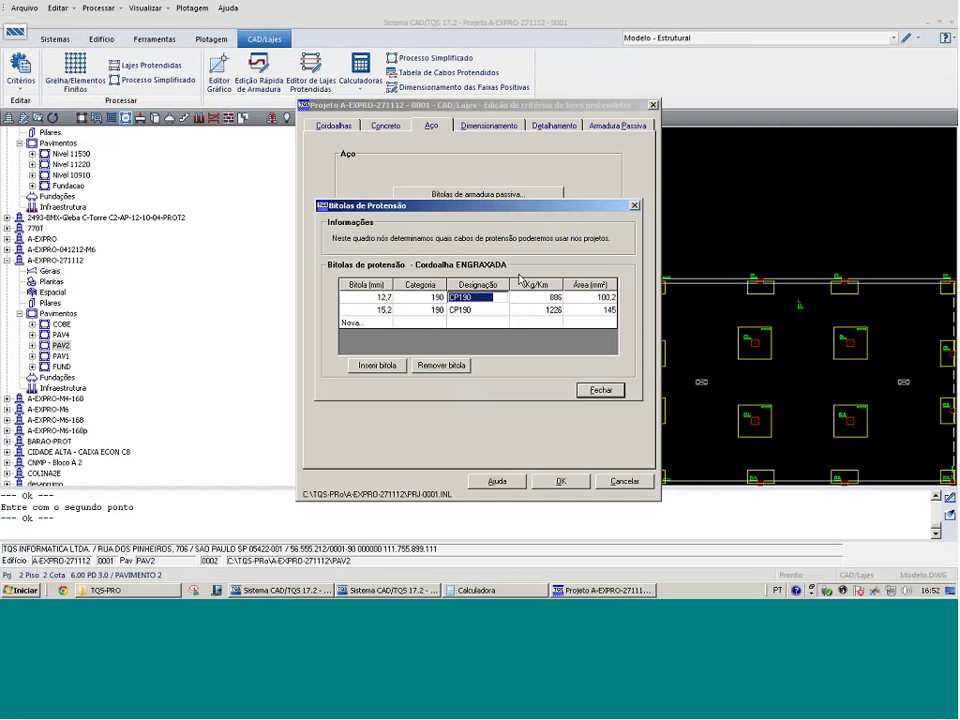
pyautogui.click(595, 386)
# Review the strand friction and loss coefficients, then examine the characteristic prestress values for unbonded strands
pyautogui.click(478, 247)
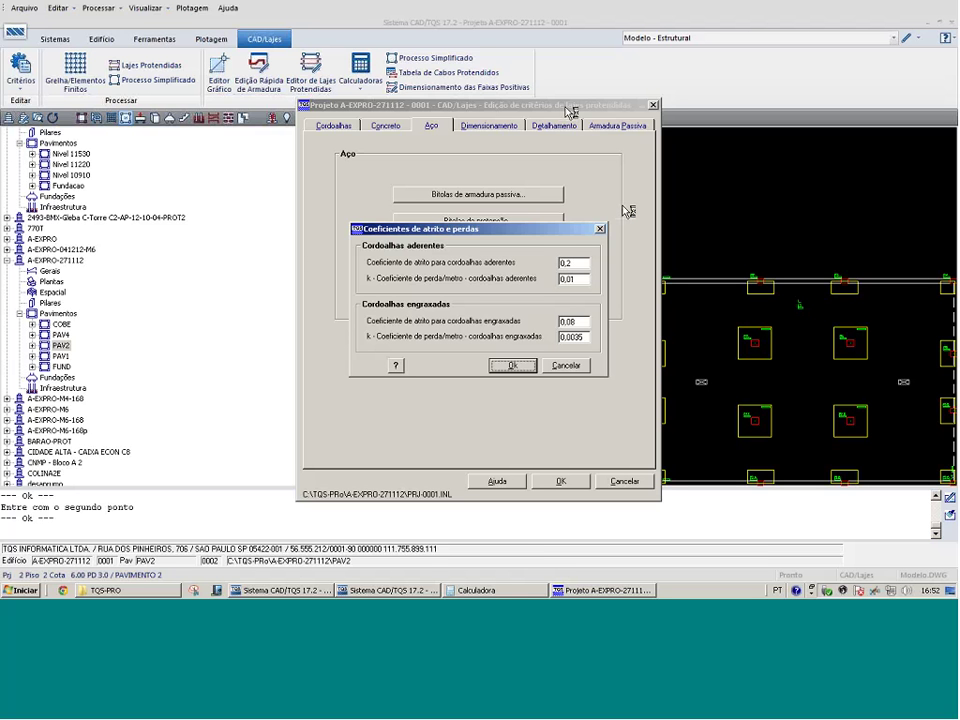
pyautogui.click(567, 366)
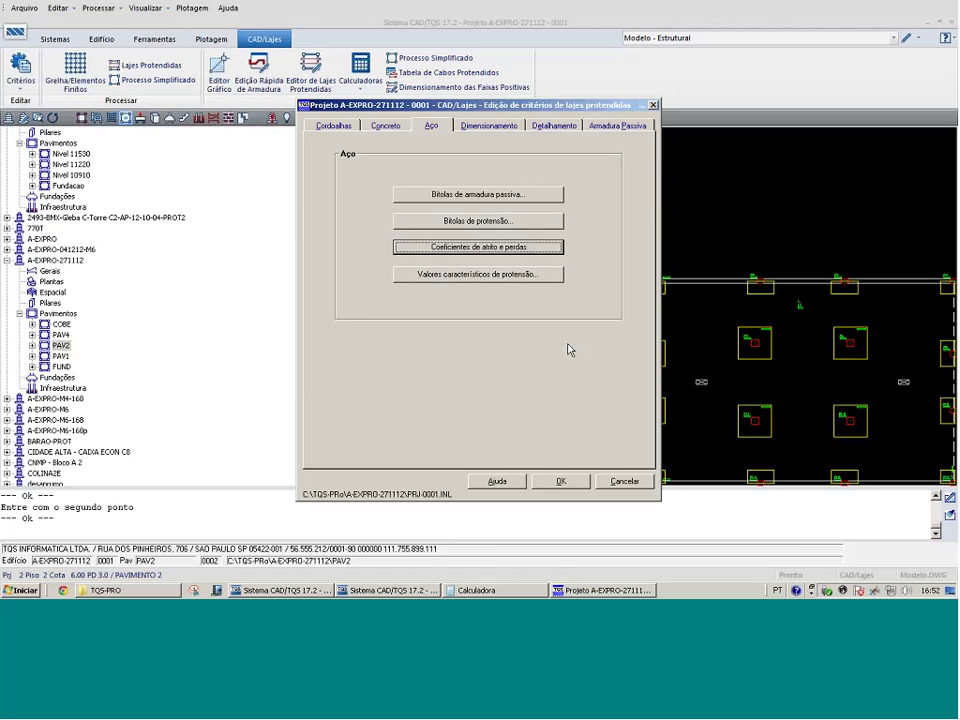
pyautogui.click(530, 274)
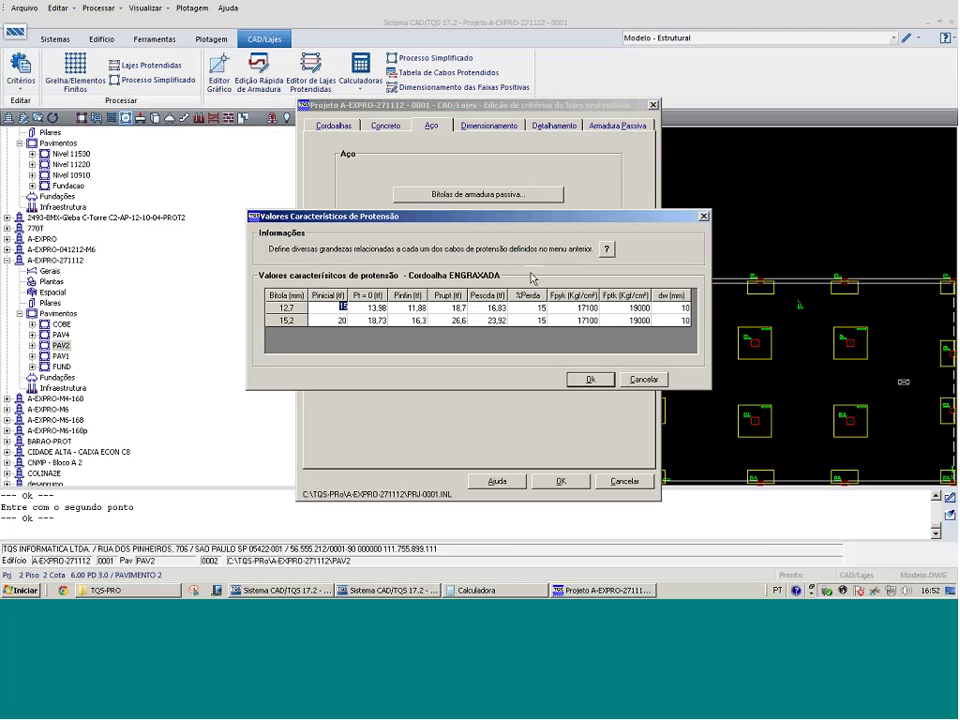
# Check the processing progress of building A-EXPRO-041212-M6 in its window, then return to A-EXPRO-271112
pyautogui.click(358, 591)
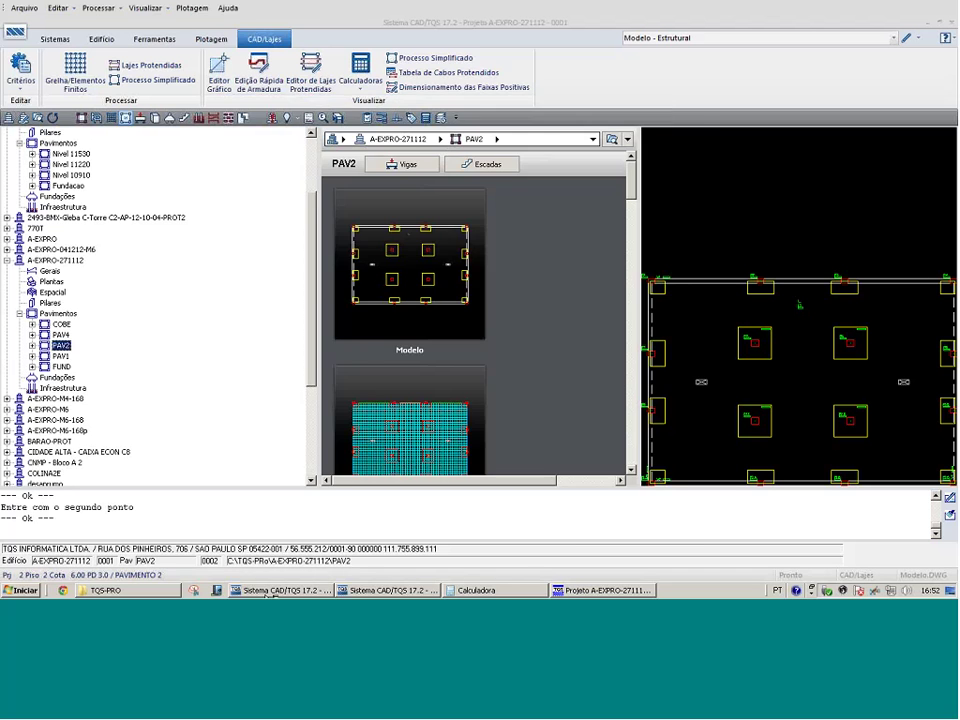
pyautogui.click(300, 591)
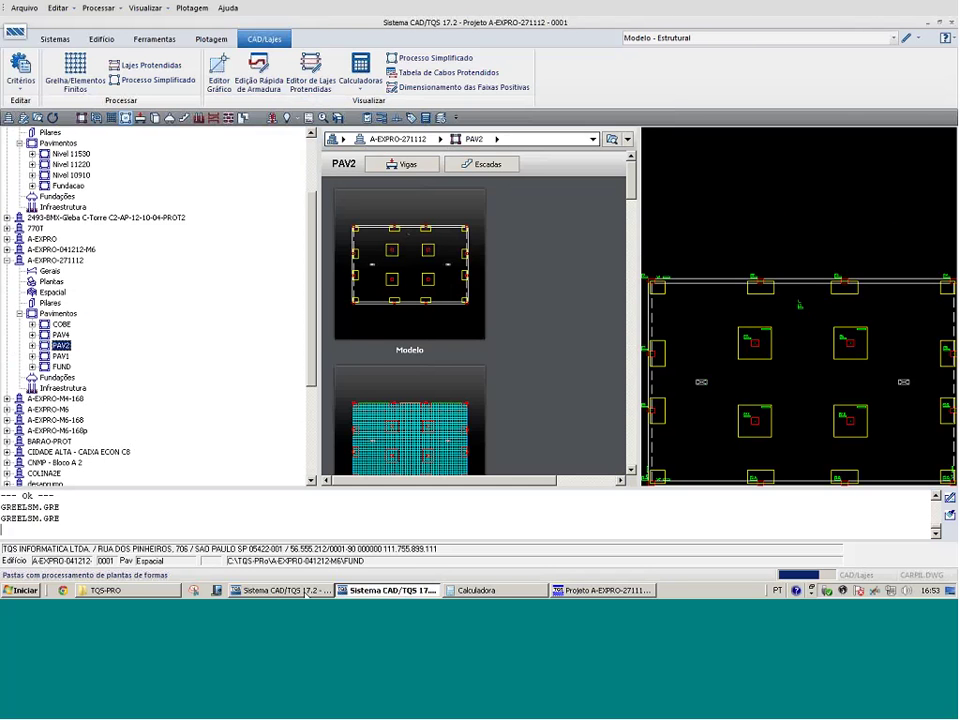
pyautogui.click(388, 591)
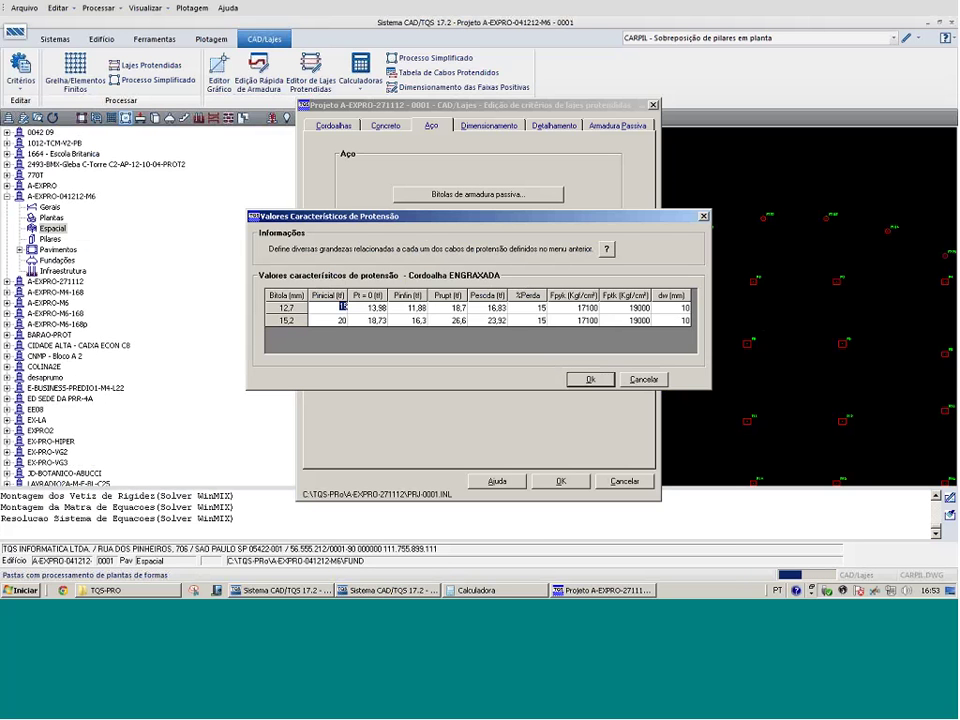
pyautogui.click(283, 590)
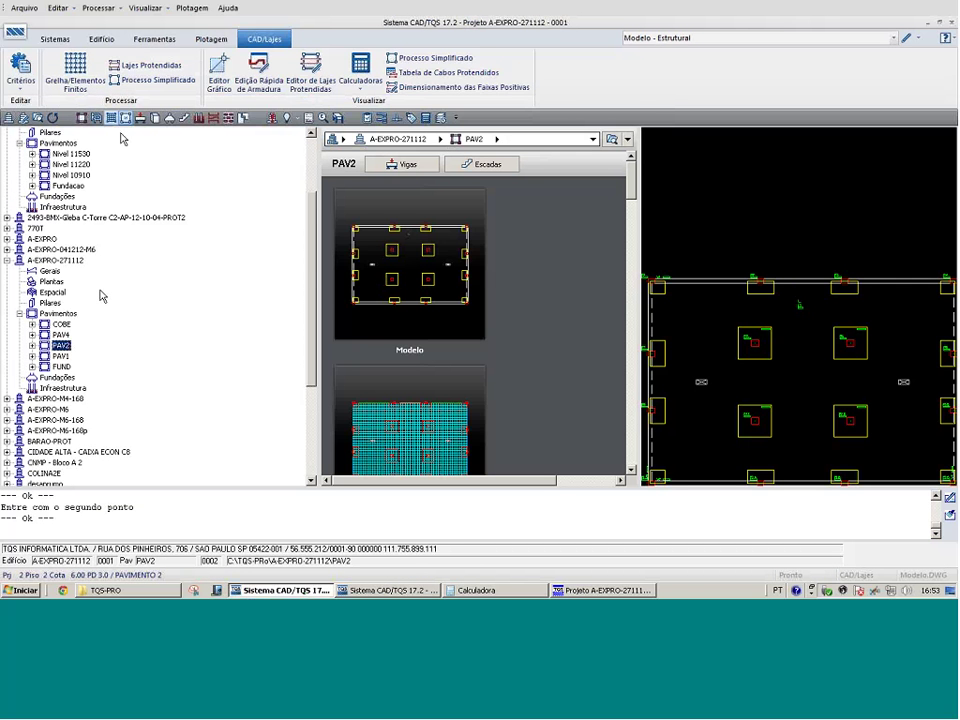
# Extract the structural model data of floor PAV4 with formwork plan processing enabled
pyautogui.press('Up')
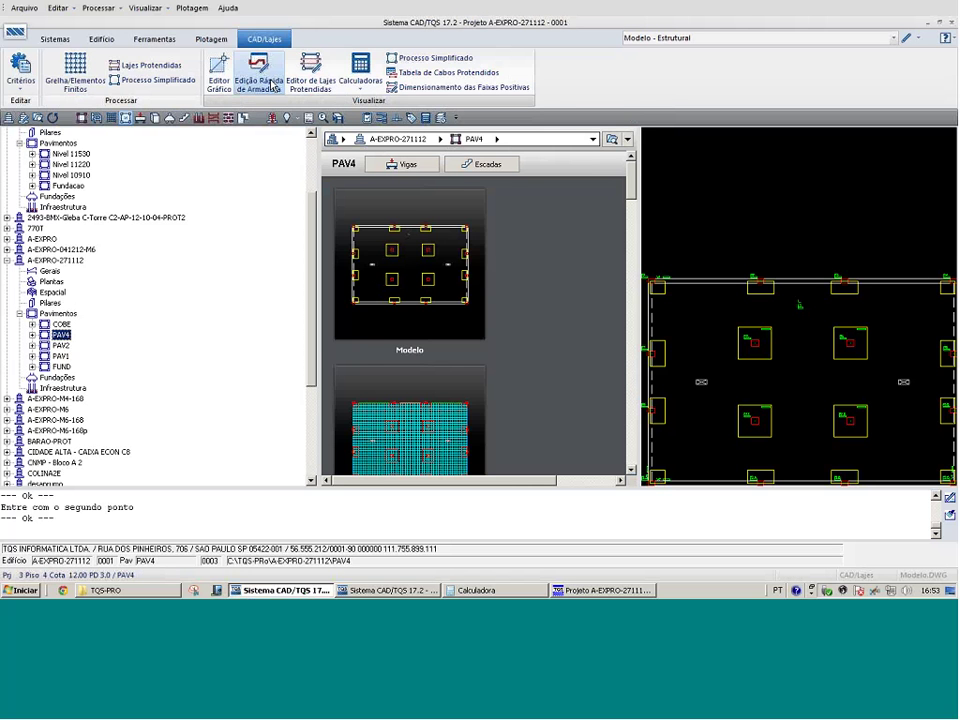
pyautogui.click(88, 120)
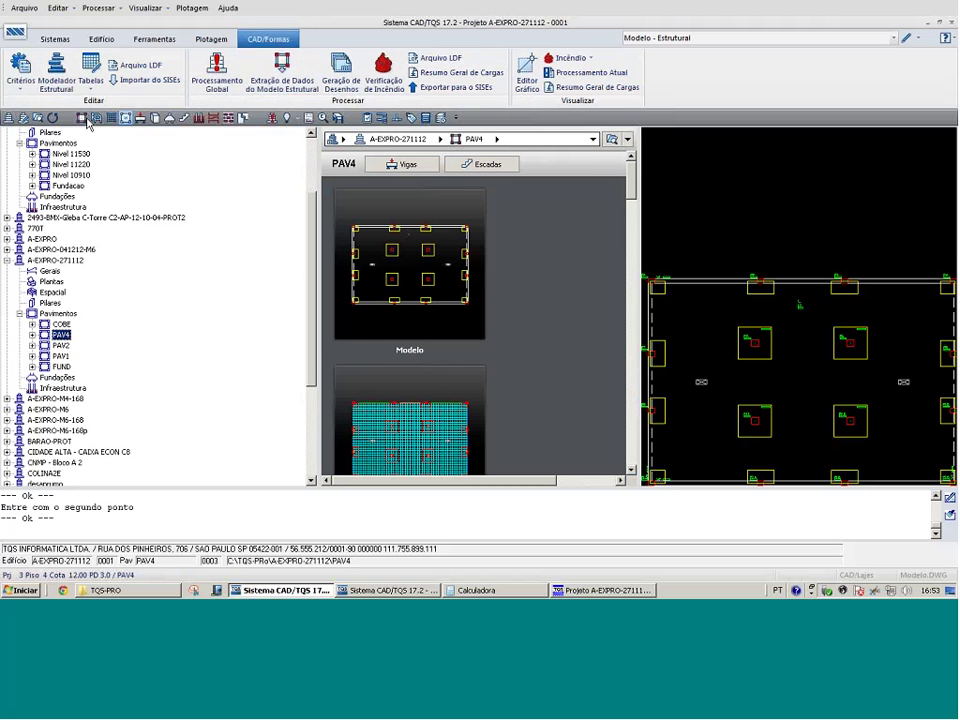
pyautogui.click(282, 72)
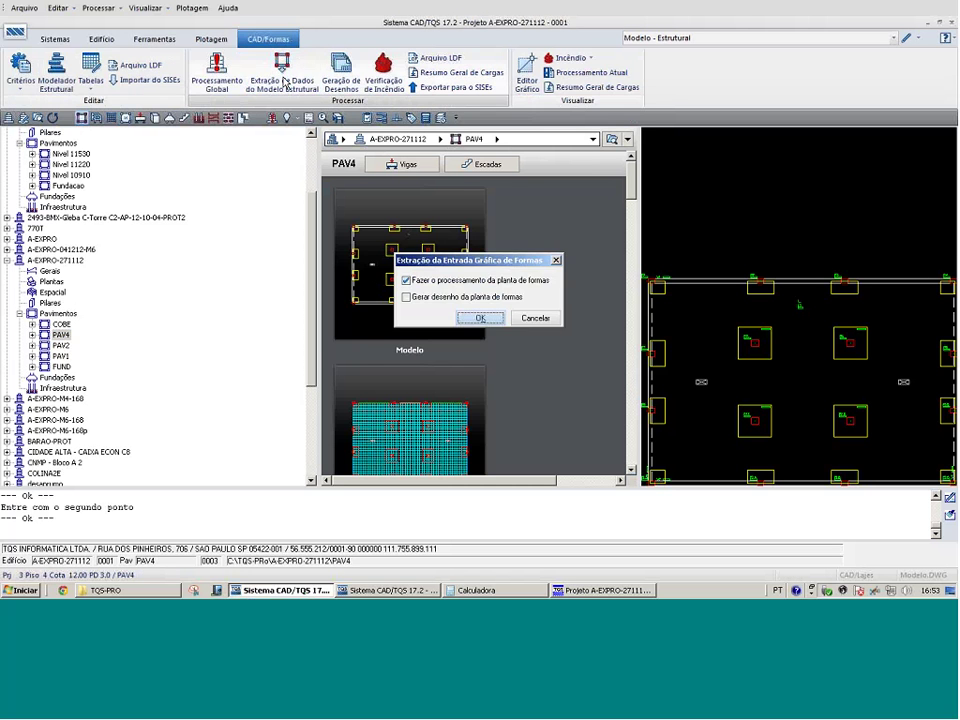
pyautogui.click(480, 318)
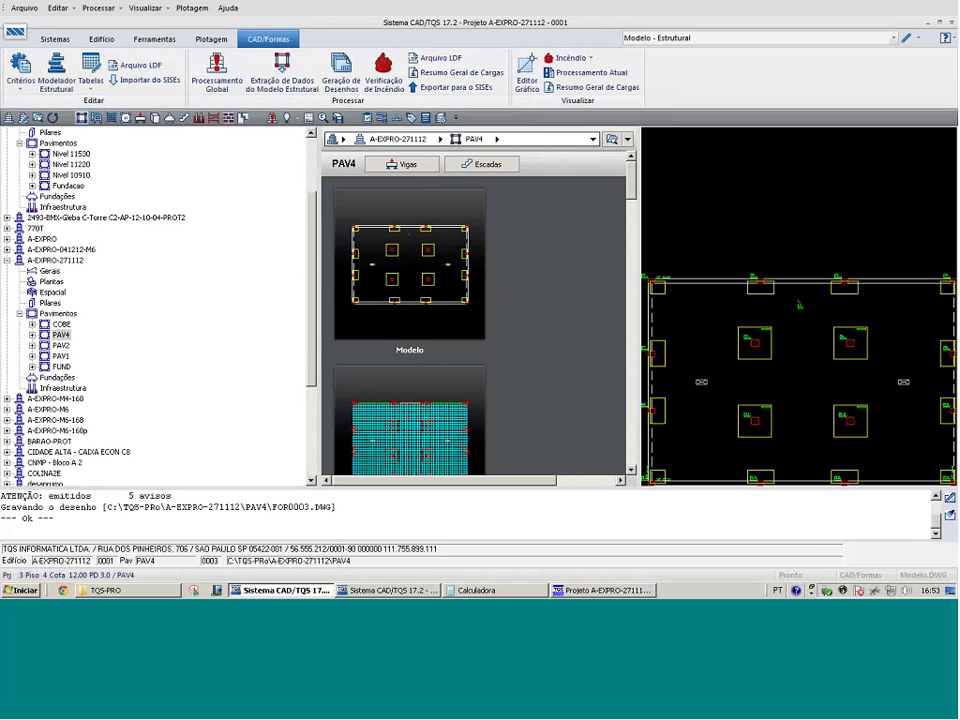
# Generate the grid model of floor PAV4 and process it with all grid processing options enabled
pyautogui.click(178, 120)
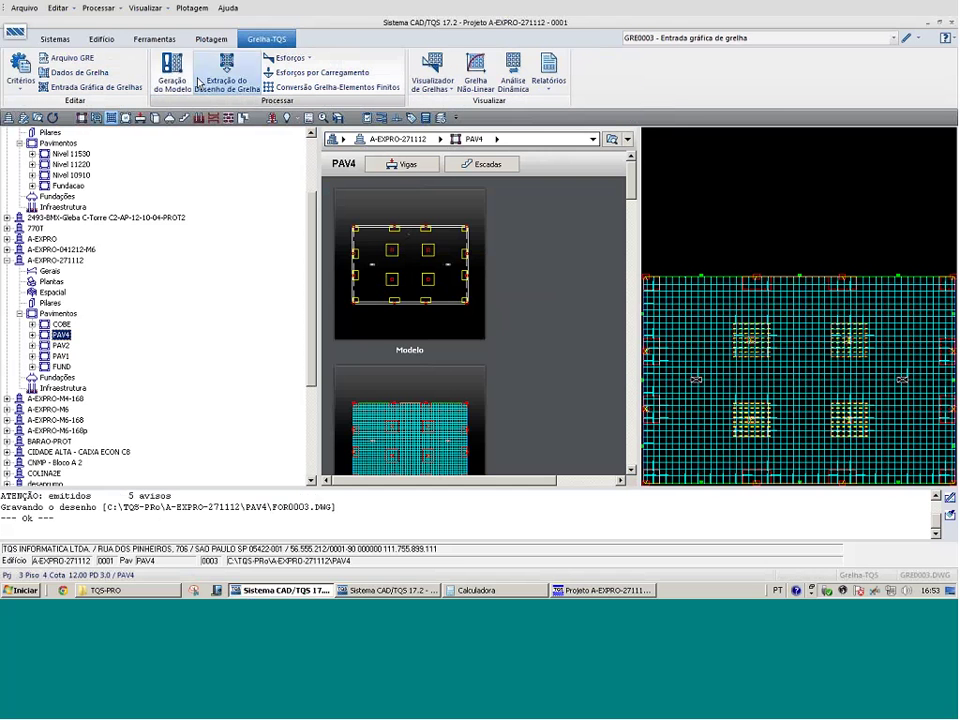
pyautogui.click(182, 78)
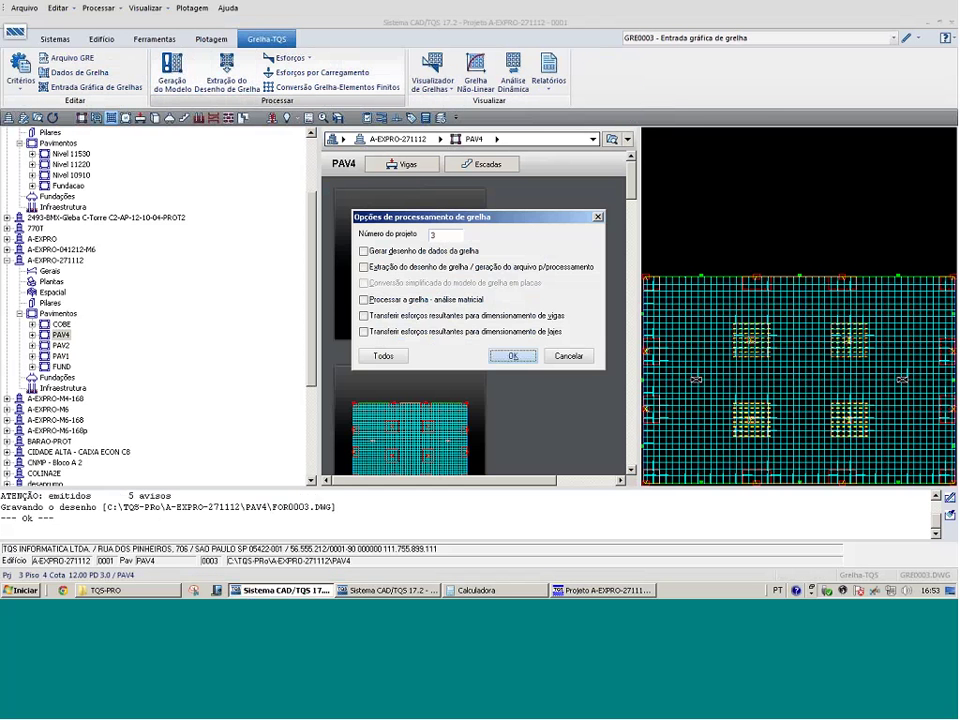
pyautogui.click(512, 356)
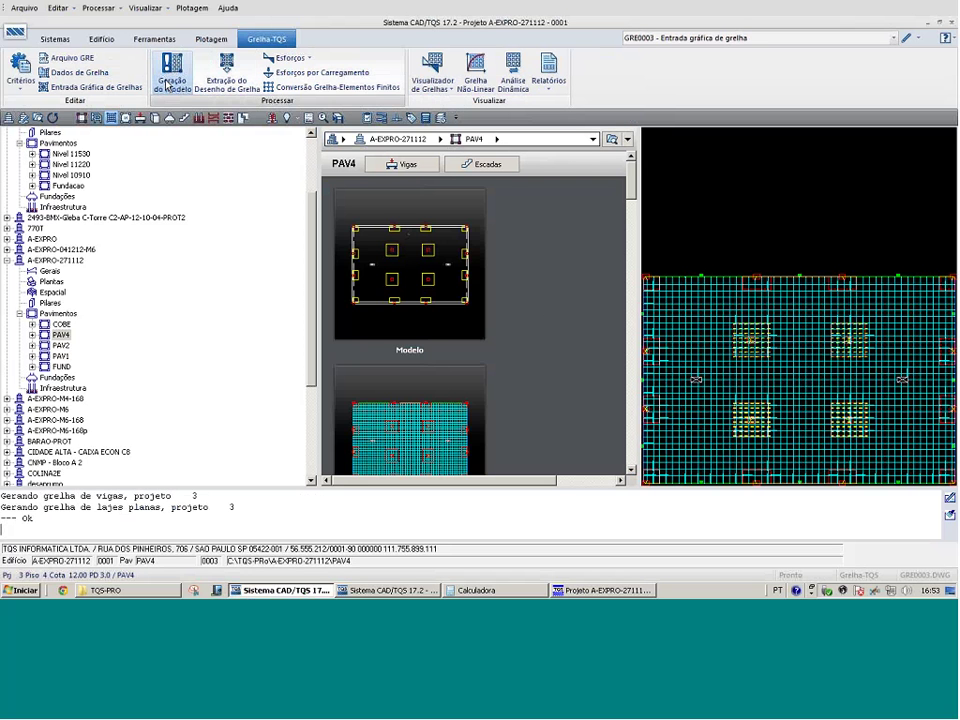
pyautogui.click(172, 92)
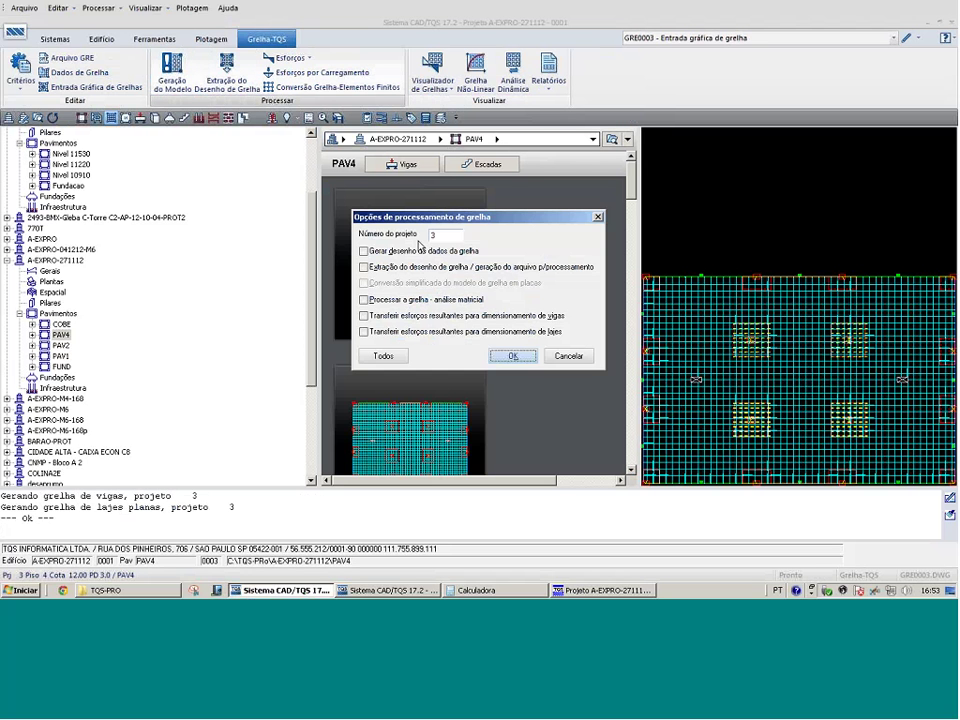
pyautogui.click(383, 356)
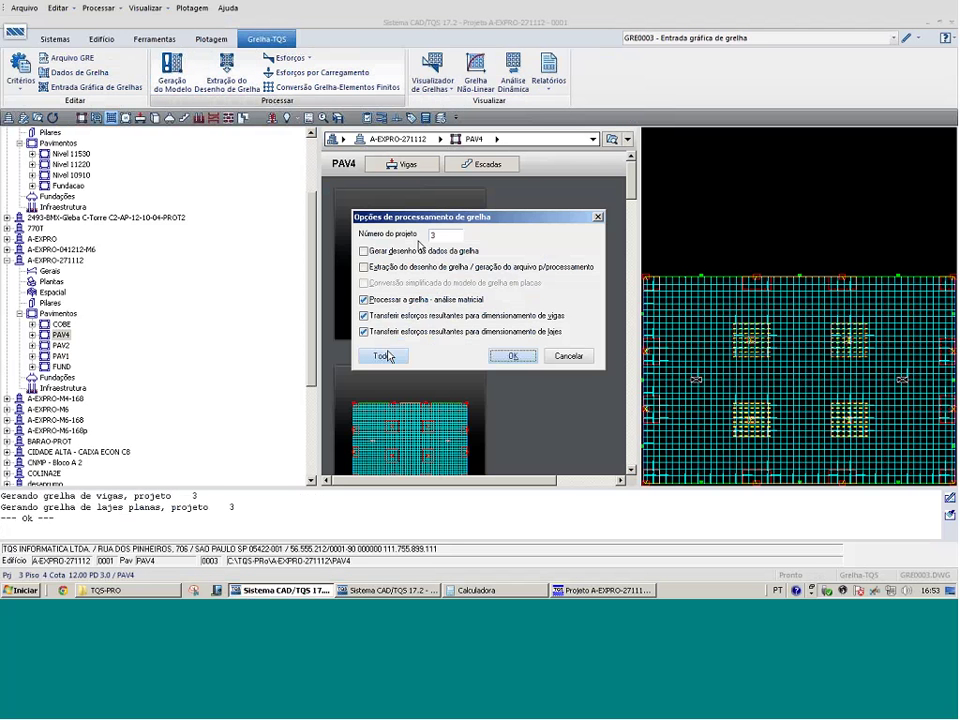
pyautogui.click(513, 356)
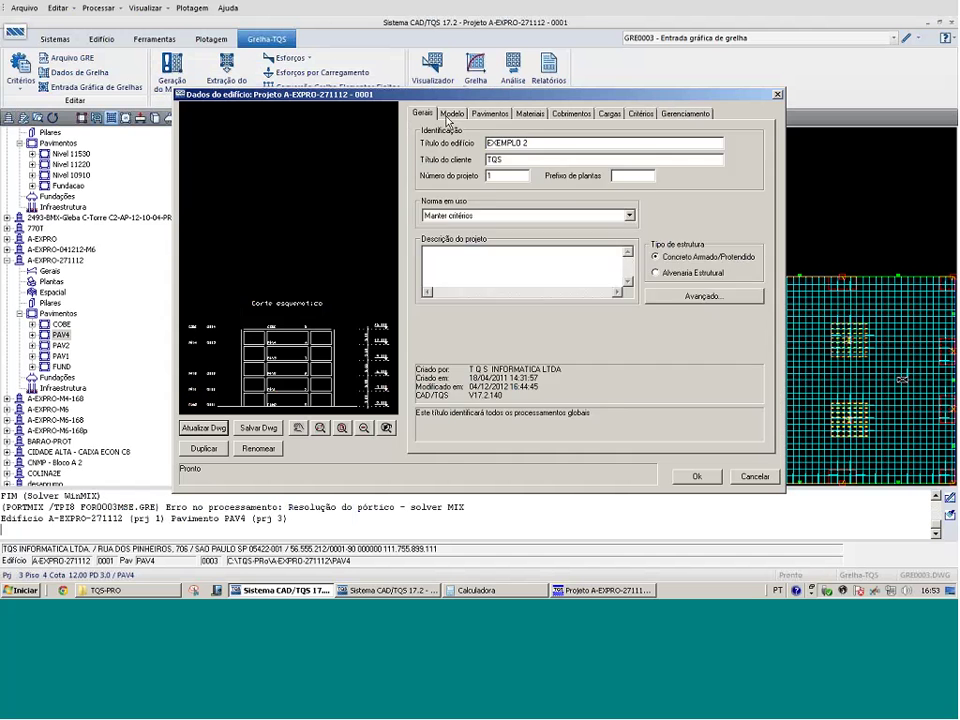
# Update floor PAV4's model in the building data, confirming the regeneration of its grid loads, and reprocess the floor's grid
pyautogui.click(451, 116)
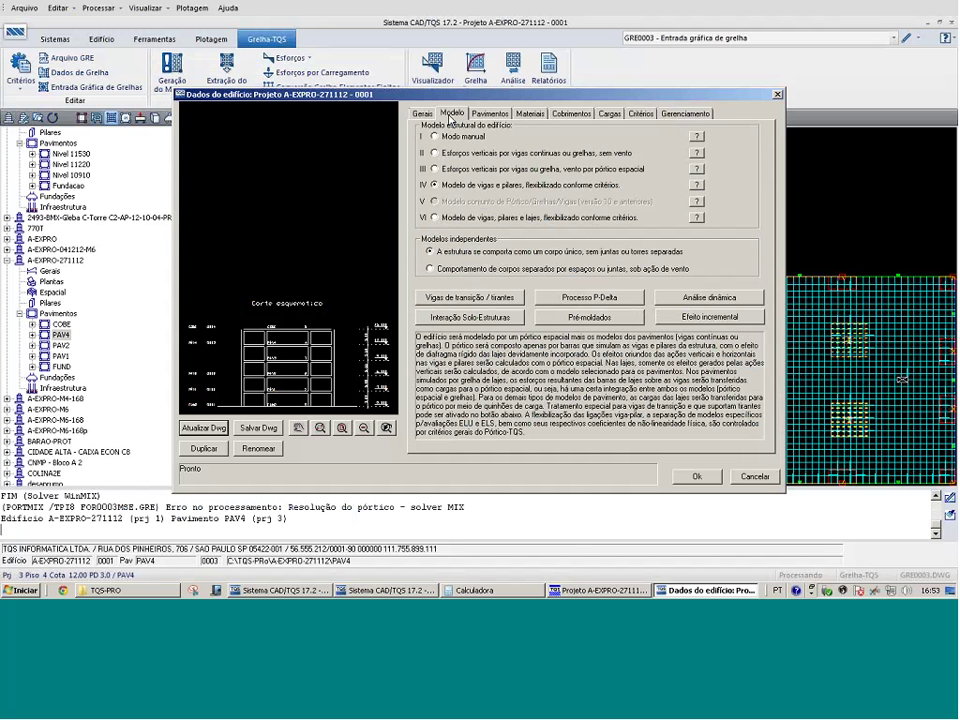
pyautogui.click(490, 113)
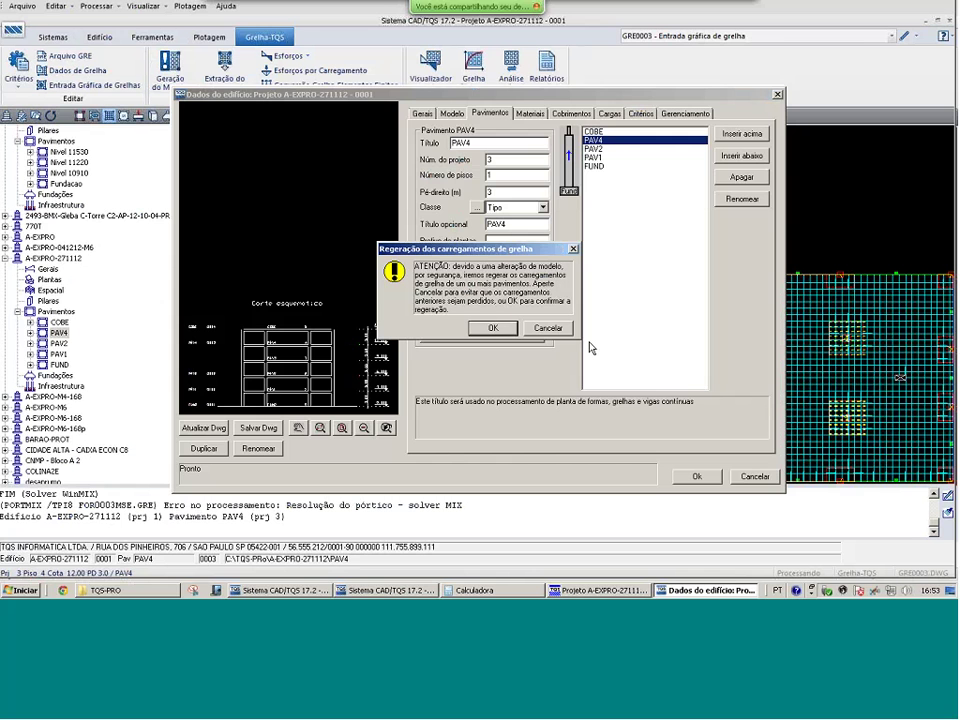
pyautogui.click(493, 328)
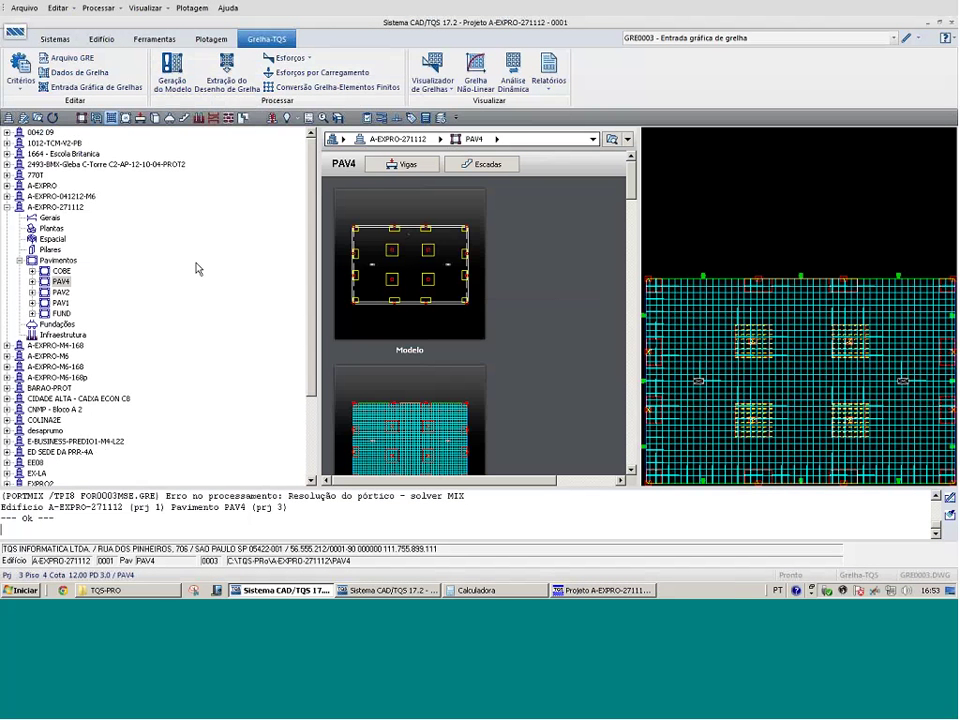
pyautogui.click(515, 357)
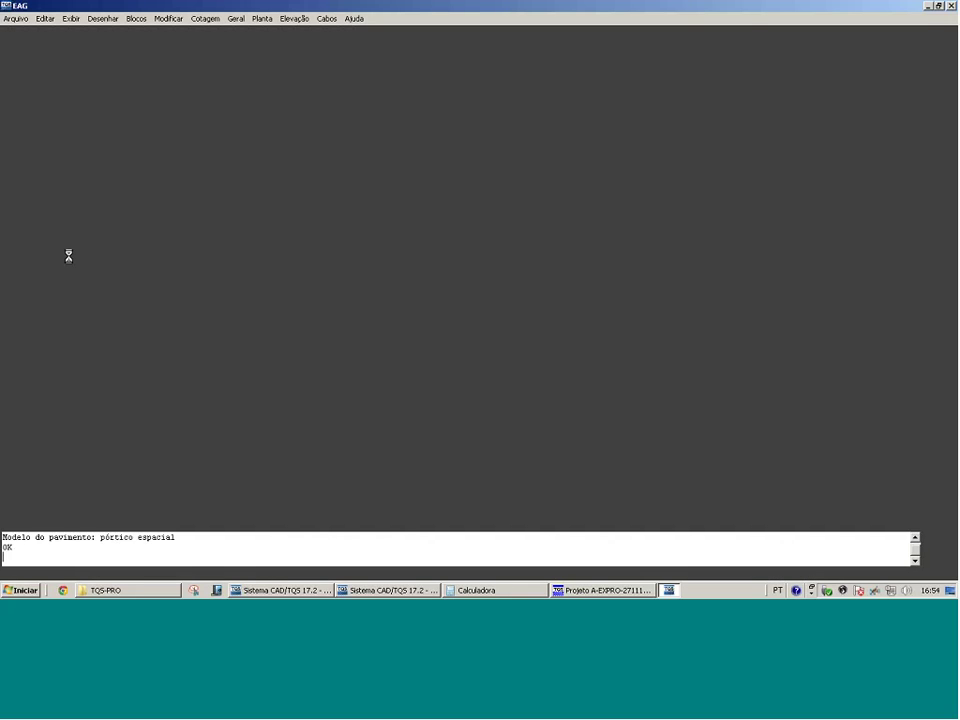
# Display PAV4's horizontal RPUs in the prestressed slab editor and apply the RPU selection to those in the slab's upper half
pyautogui.press('Return')
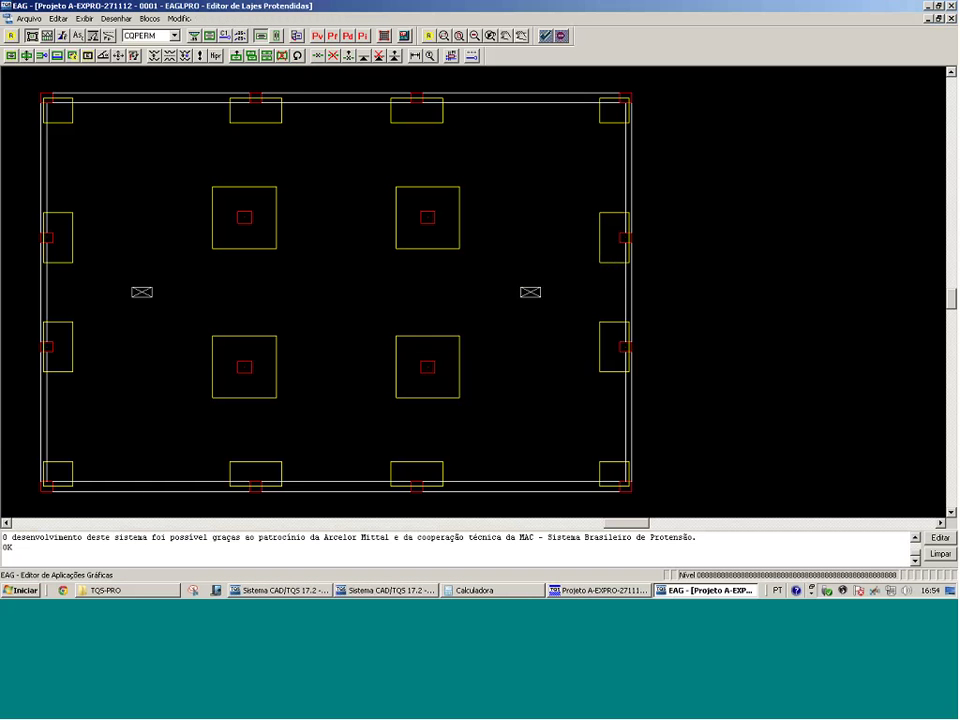
pyautogui.click(210, 36)
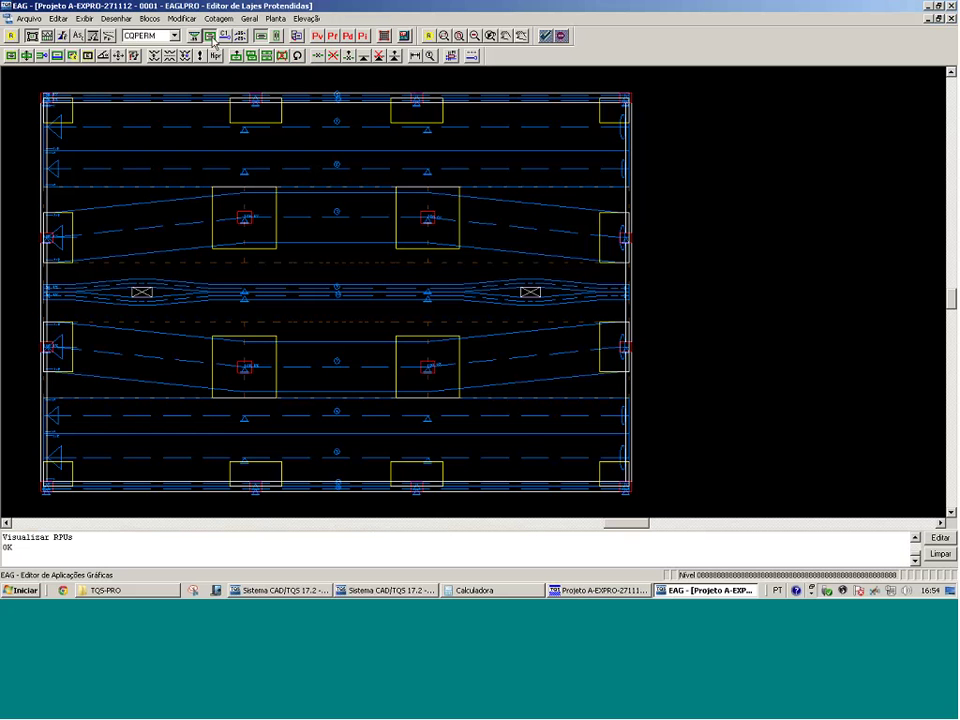
pyautogui.click(79, 60)
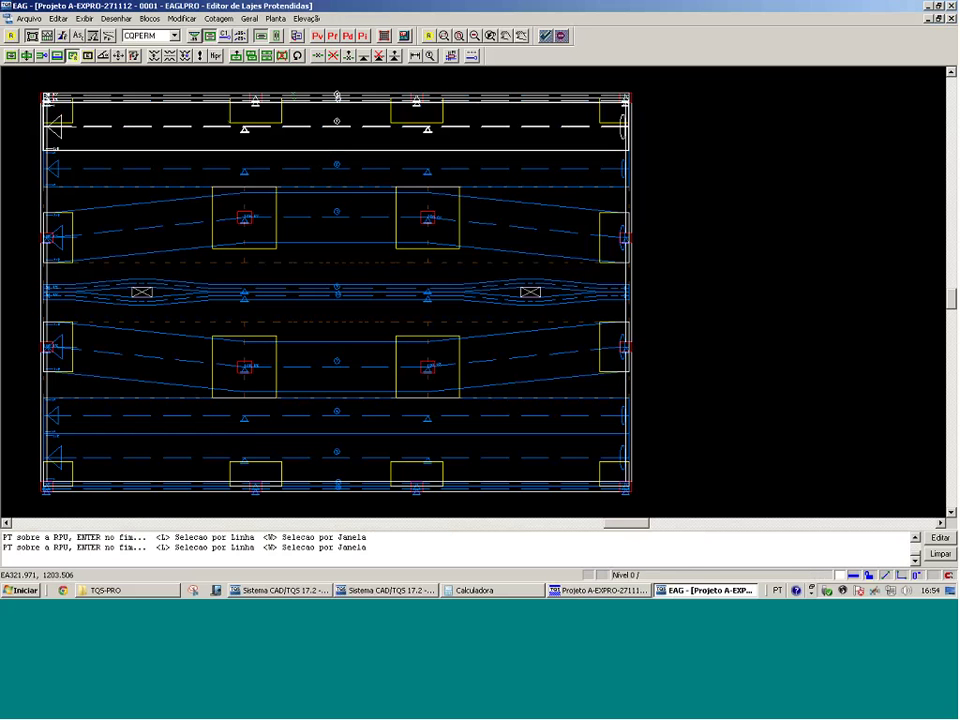
pyautogui.click(340, 170)
pyautogui.click(338, 208)
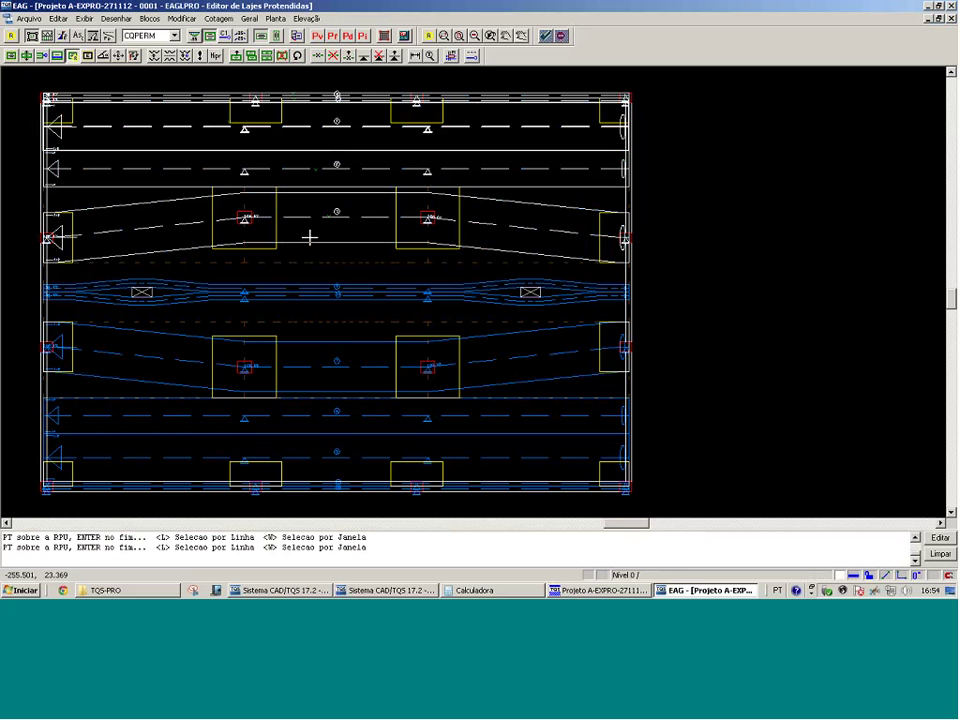
pyautogui.press('Return')
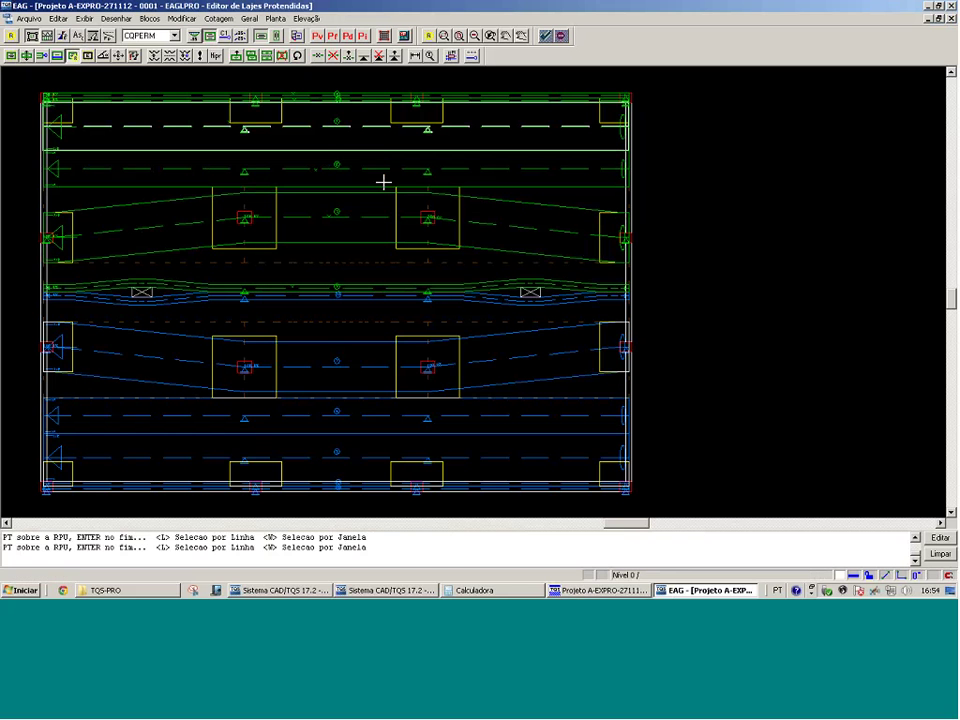
pyautogui.press('Return')
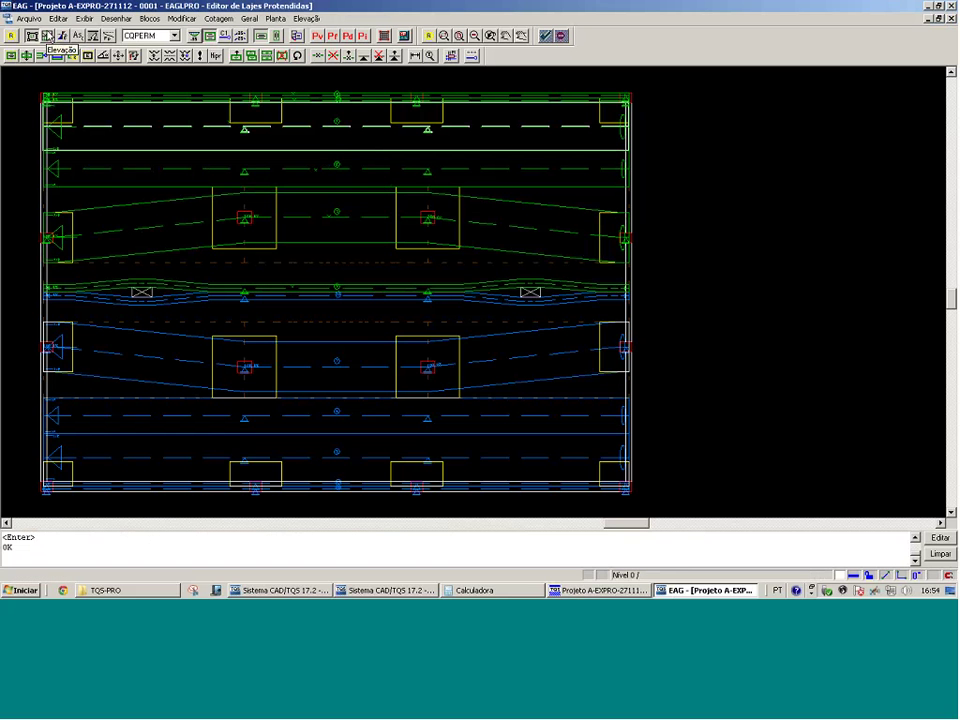
# Show the elevation of RPU 1 with its bending moment diagrams and cable profile
pyautogui.press('Return')
pyautogui.click(362, 124)
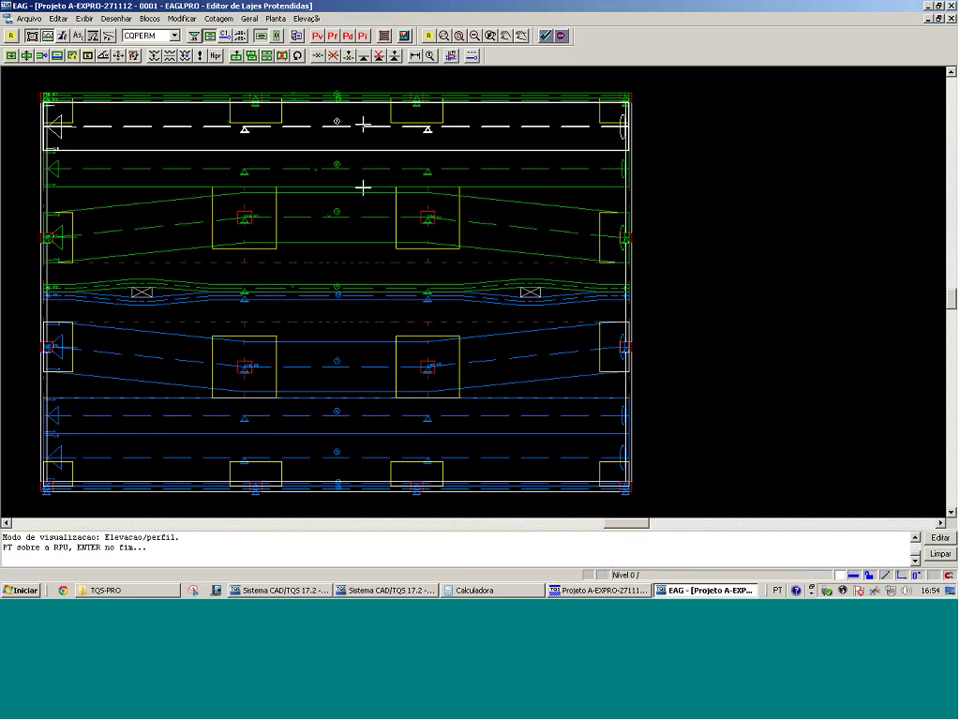
pyautogui.press('Return')
# Compare the building criteria's initial and final prestress forces for unbonded strands with RPU 1's data, and close the criteria without changing the values
pyautogui.moveTo(297, 591)
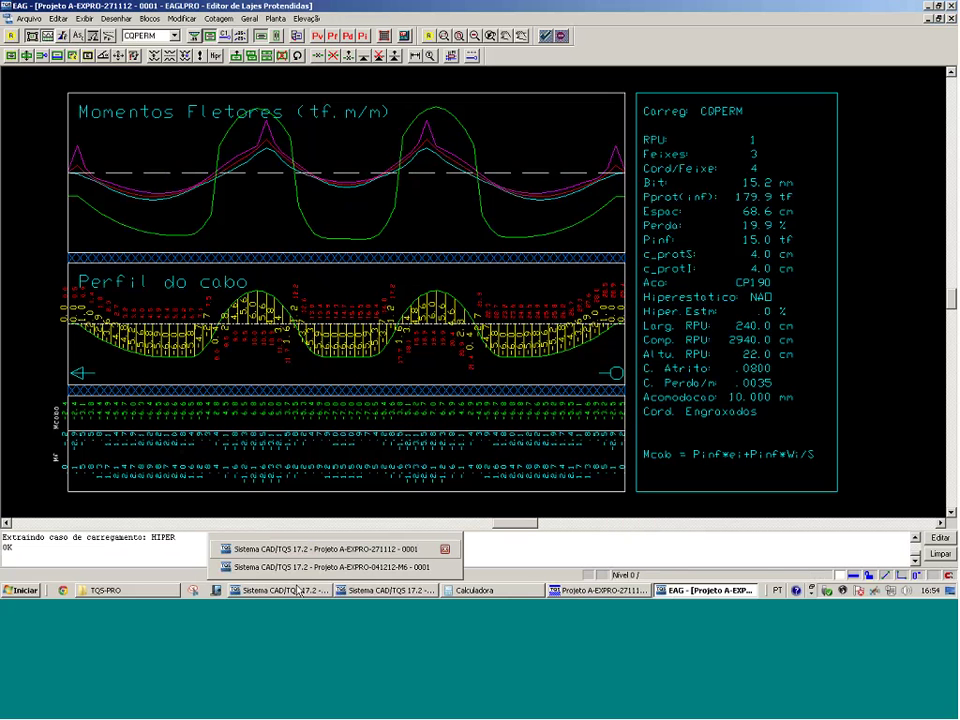
pyautogui.click(598, 591)
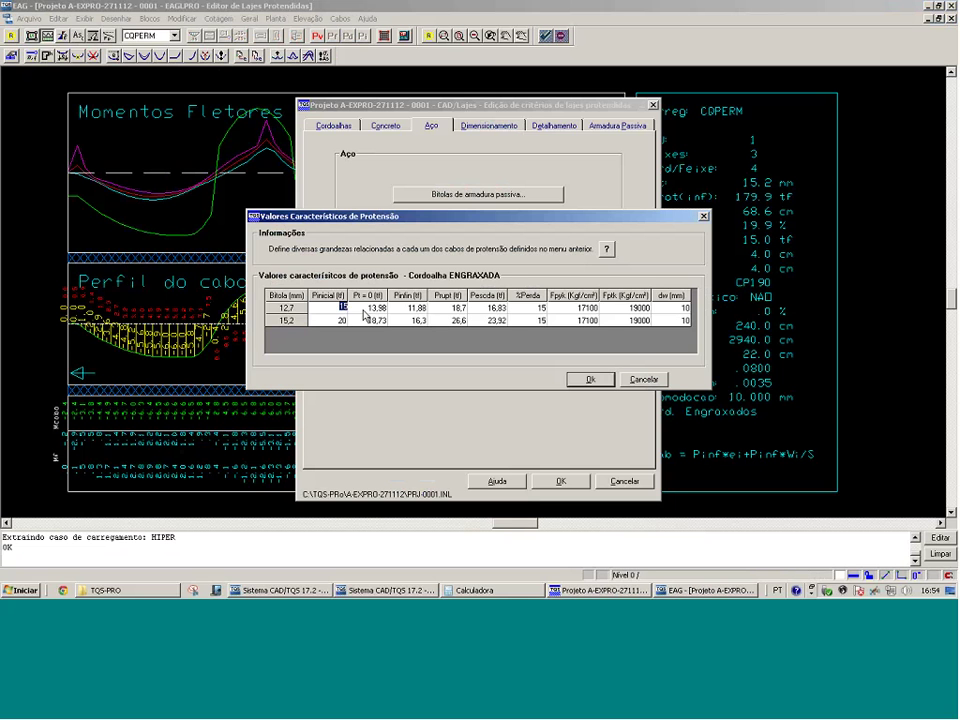
pyautogui.press('Tab')
pyautogui.press('Tab')
pyautogui.press('Return')
pyautogui.press('Return')
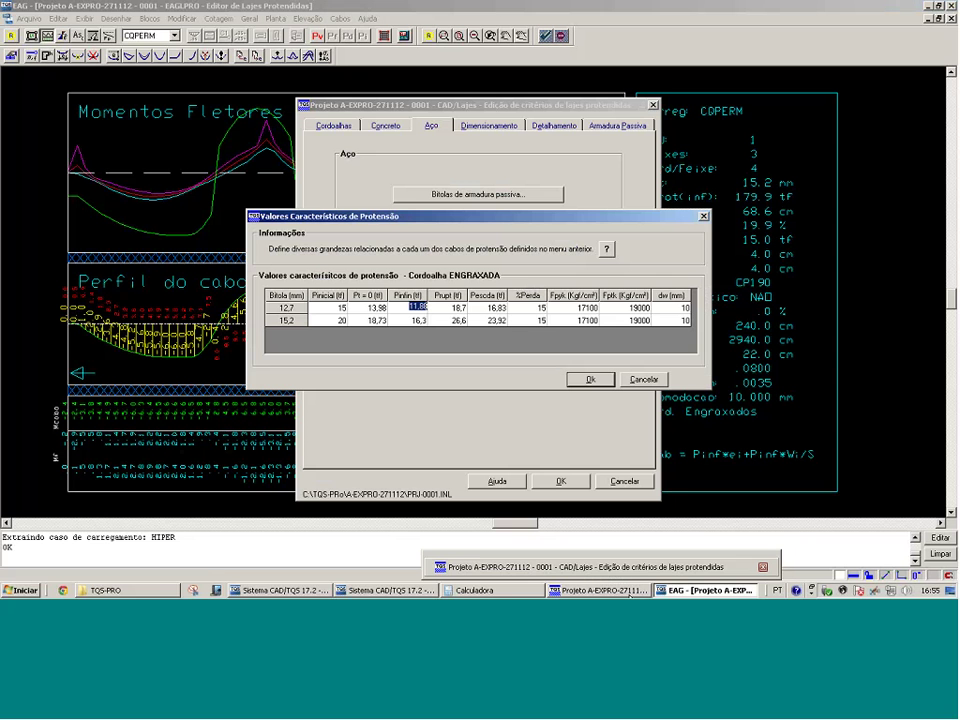
pyautogui.click(410, 307)
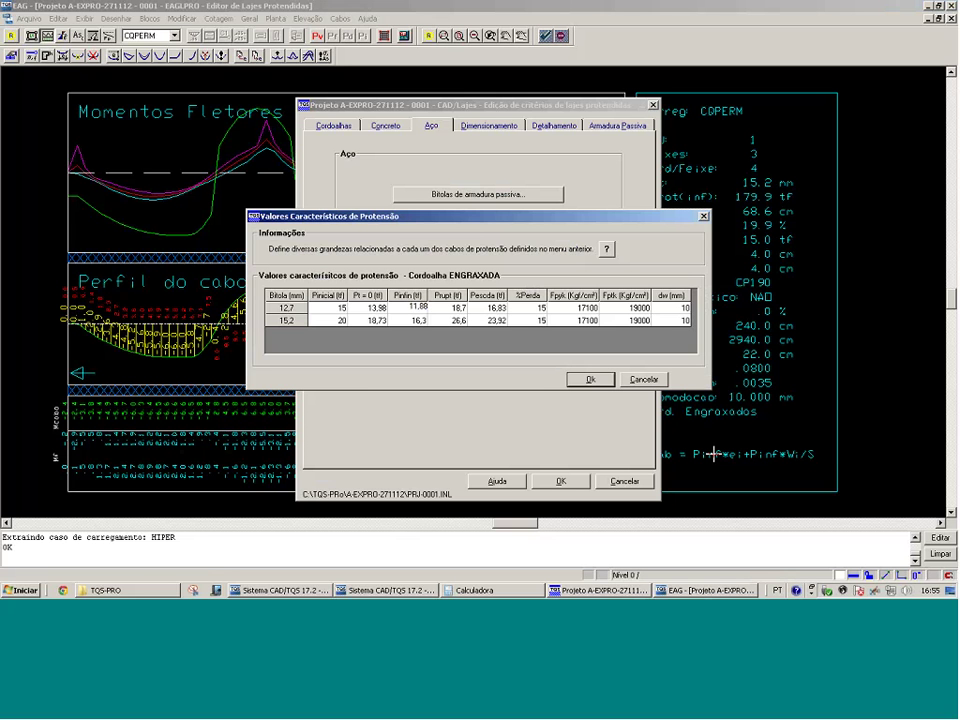
pyautogui.click(644, 379)
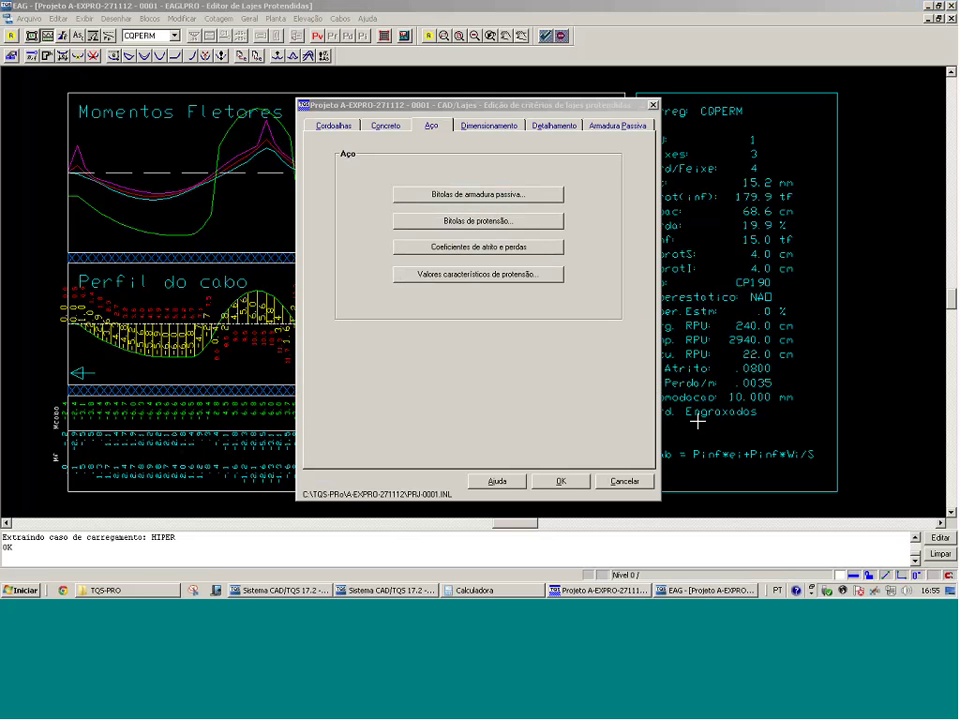
pyautogui.press('Return')
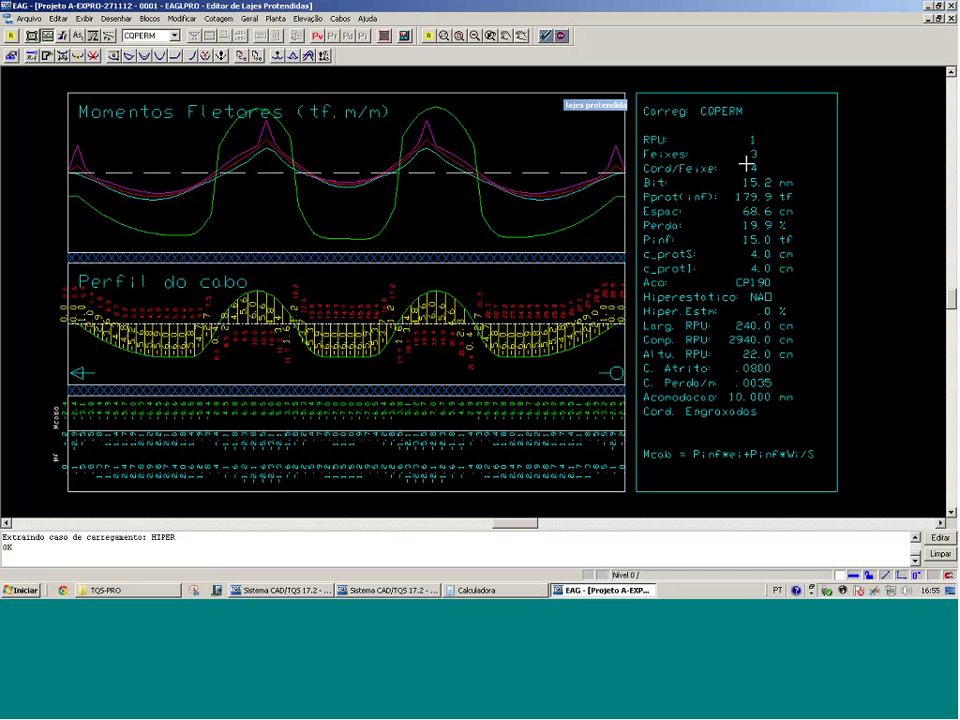
# Set RPU 1 to 2 cable bundles with 3 strands per bundle
pyautogui.click(31, 56)
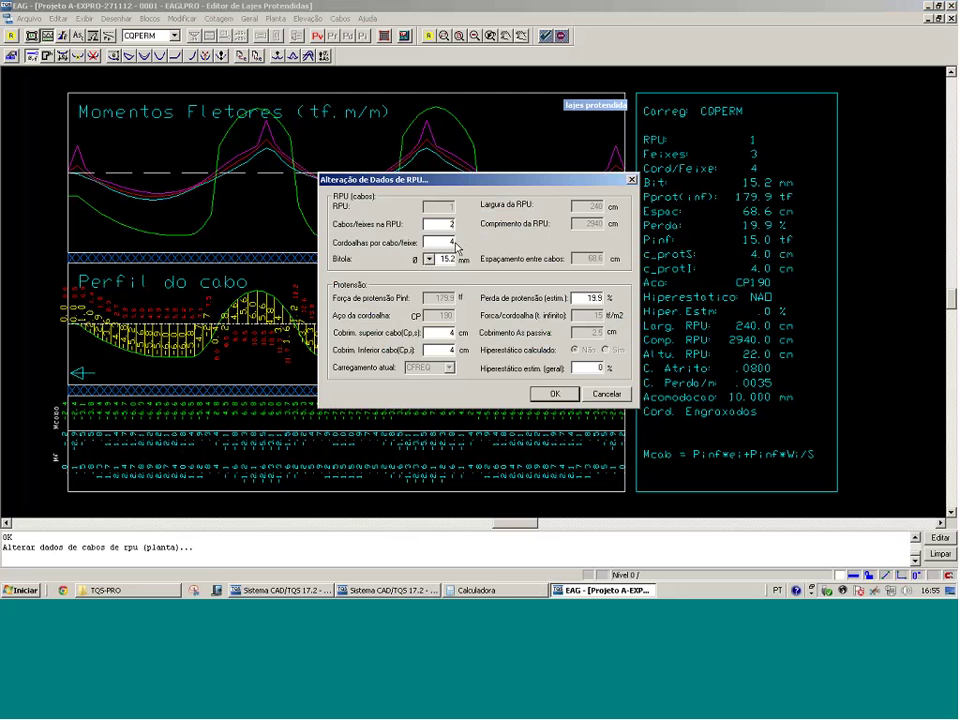
pyautogui.press('Return')
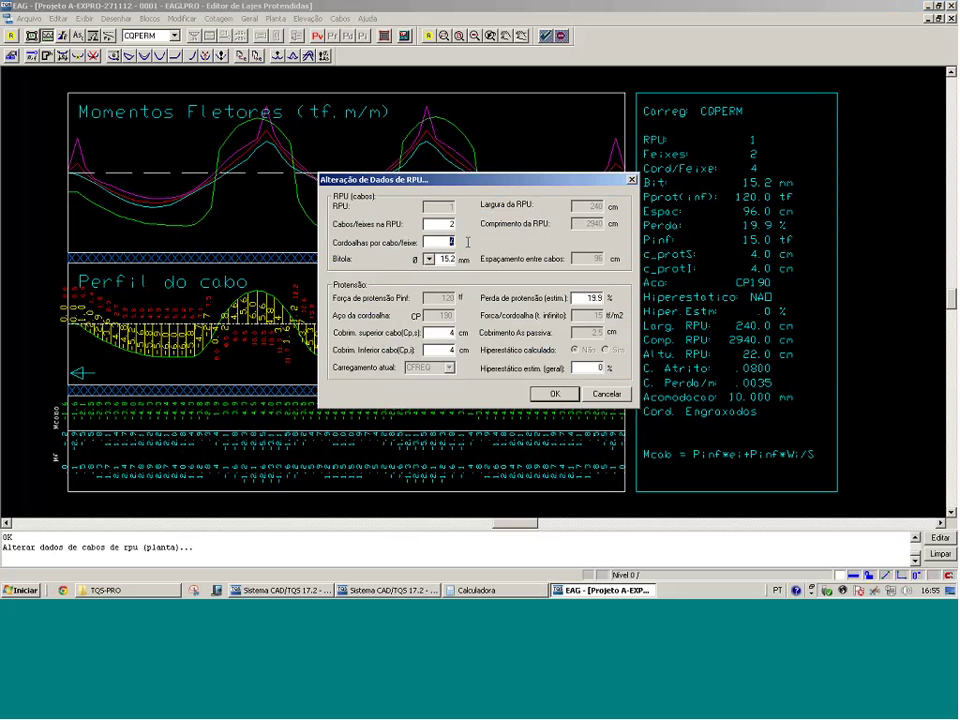
pyautogui.write('3')
pyautogui.press('Return')
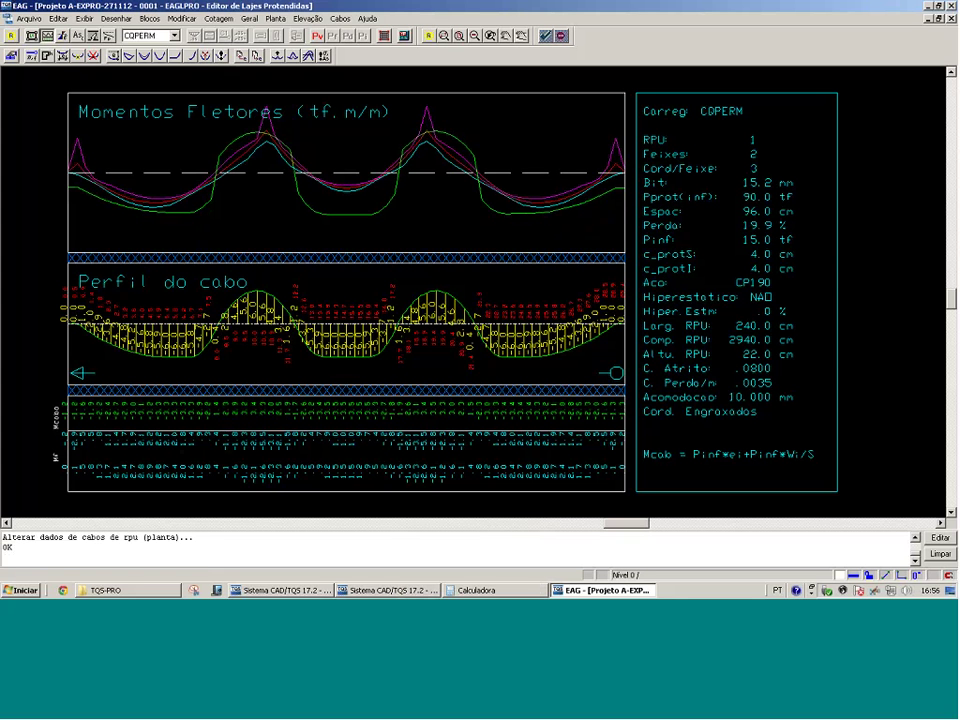
# Check the processing of building A-EXPRO-041212-M6, and open the prestressed slab criteria for floor PAV4 of A-EXPRO-271112
pyautogui.click(380, 590)
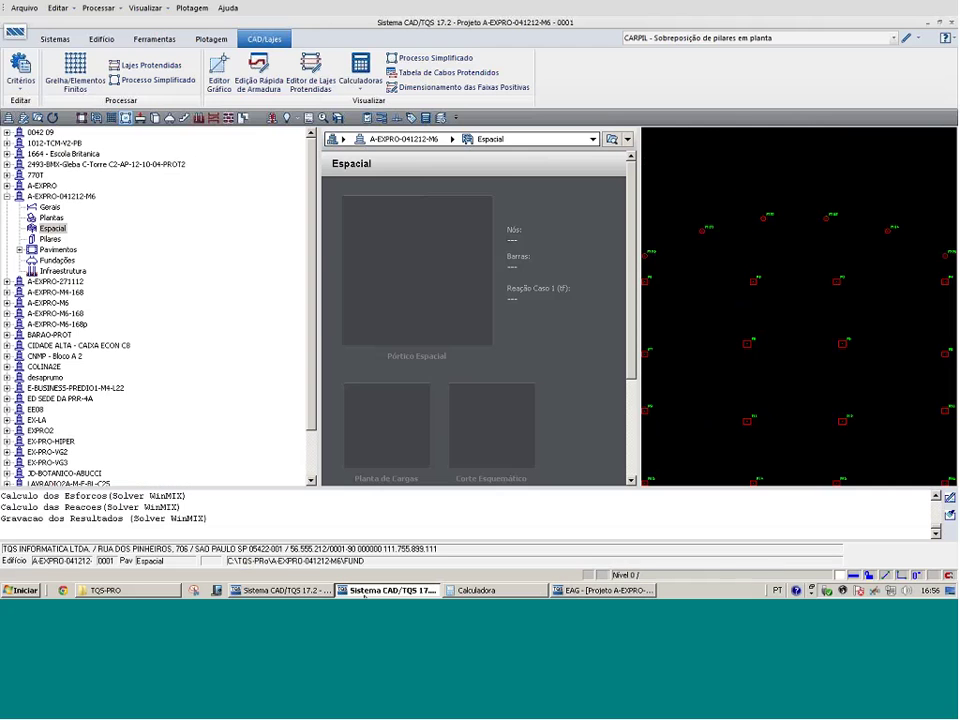
pyautogui.click(310, 590)
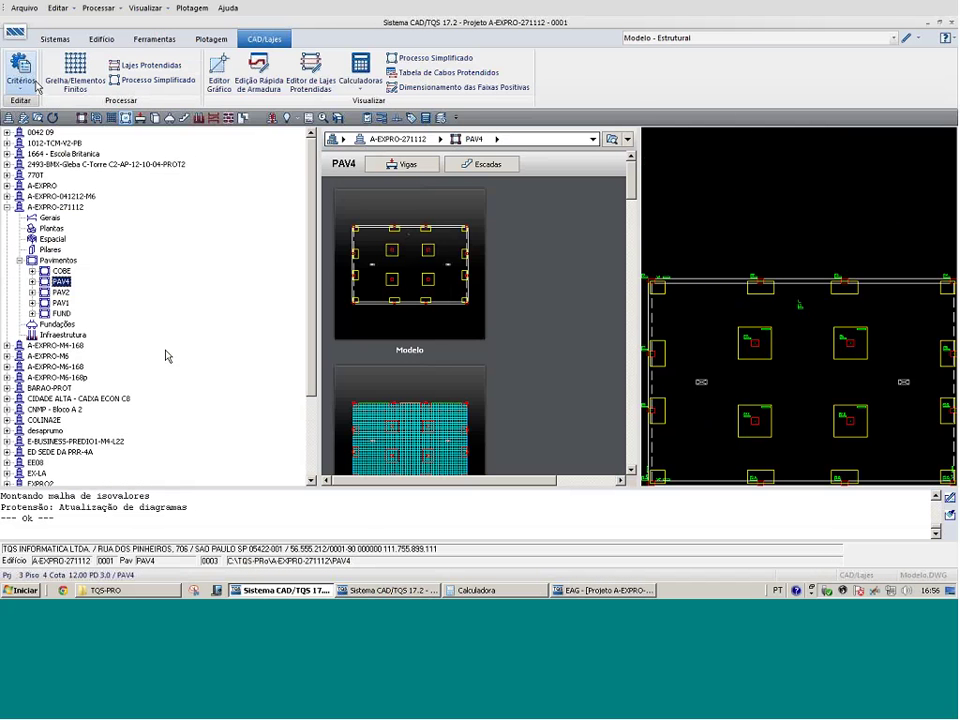
pyautogui.click(37, 87)
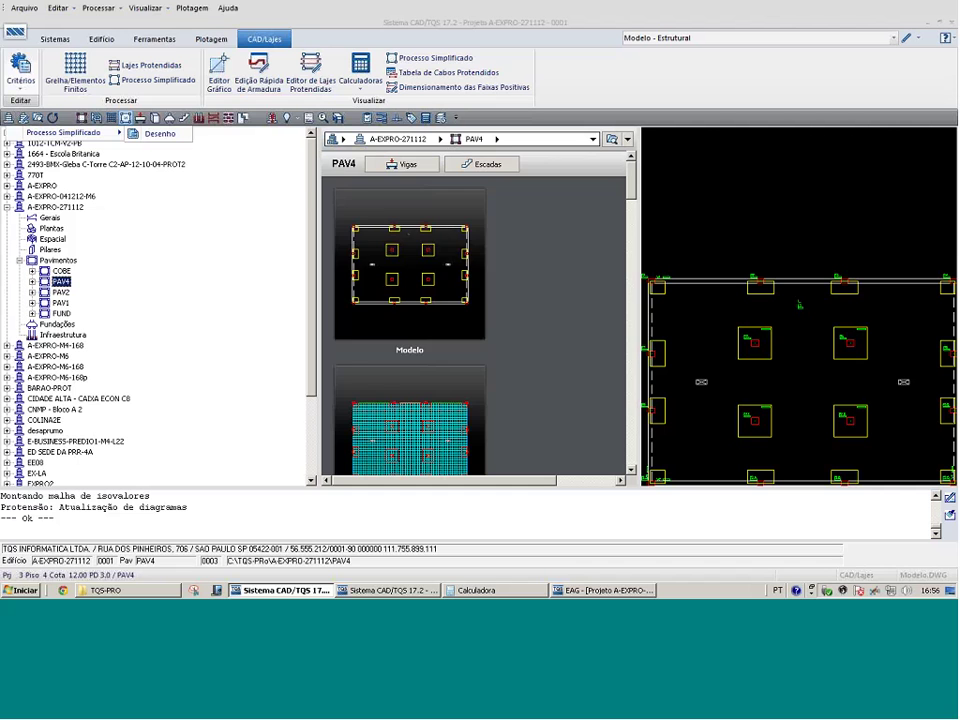
pyautogui.click(565, 407)
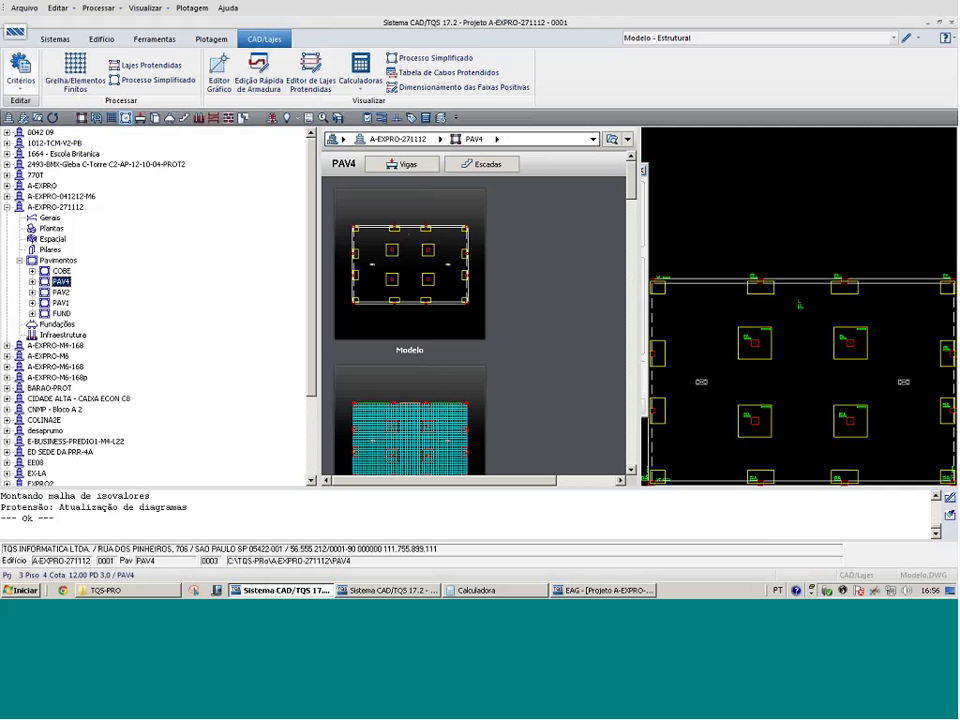
pyautogui.click(17, 83)
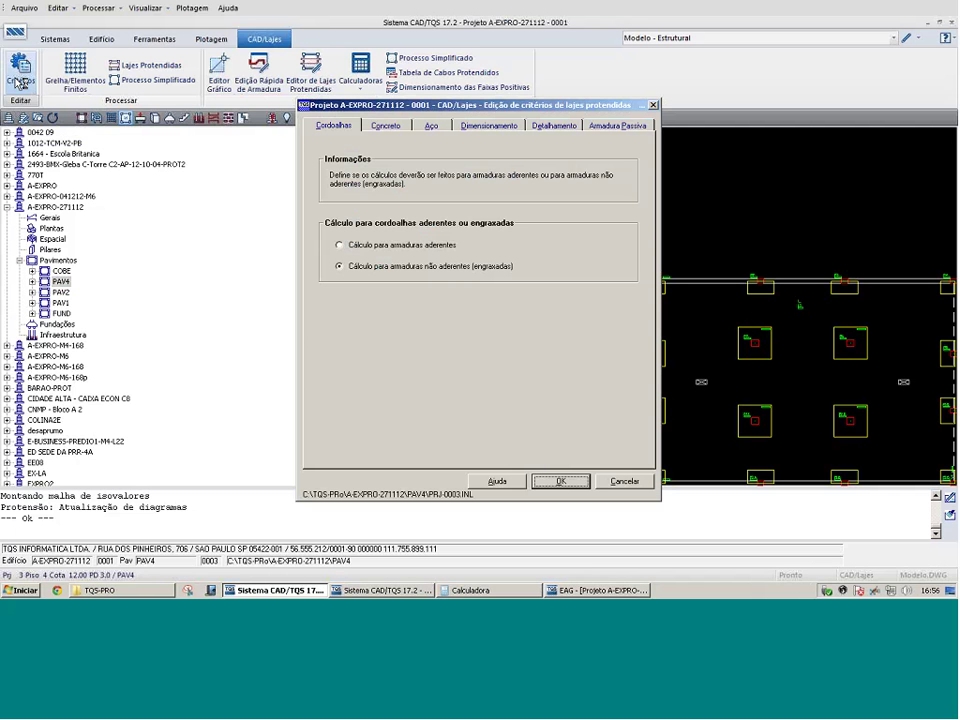
# Review the floor criteria's characteristic prestress values, comparing the 15.2 mm strand's final force and loss with RPU 1's data in the slab editor
pyautogui.click(489, 125)
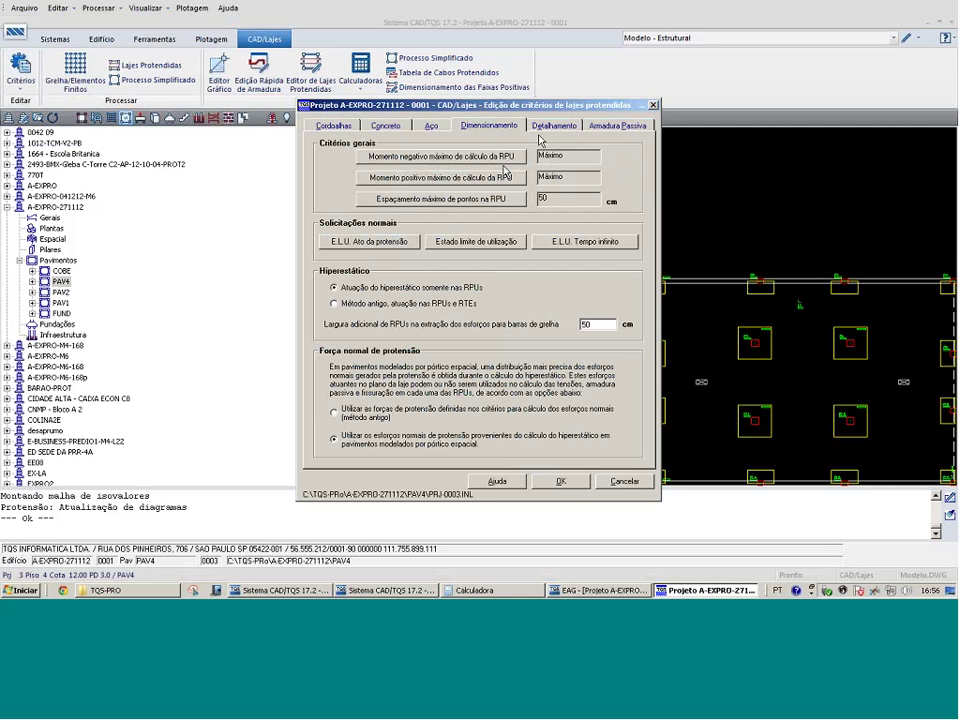
pyautogui.click(432, 126)
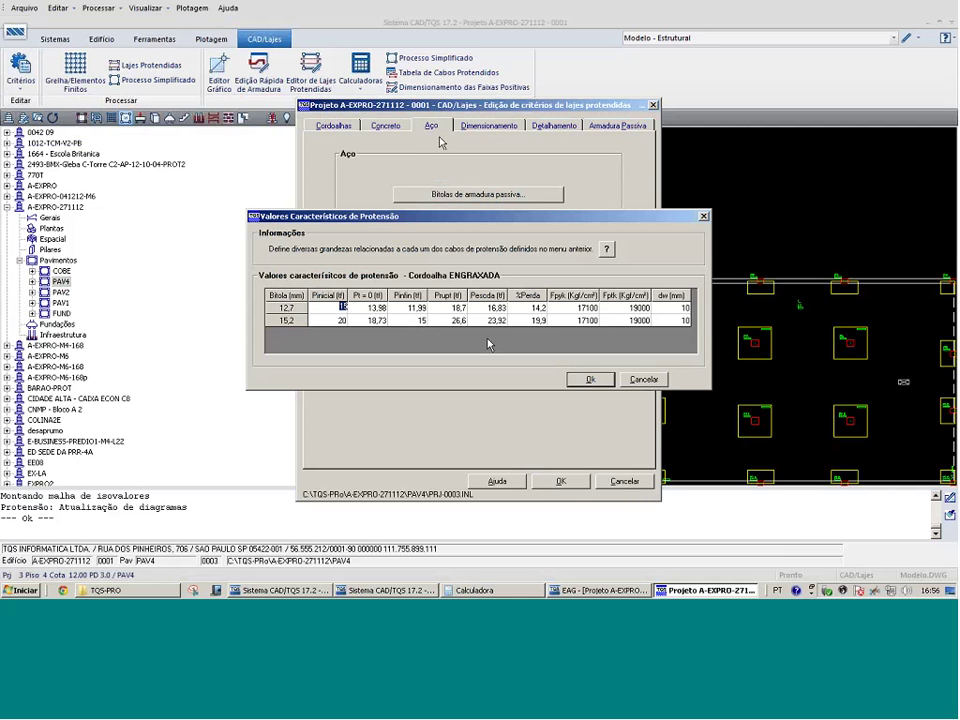
pyautogui.click(421, 320)
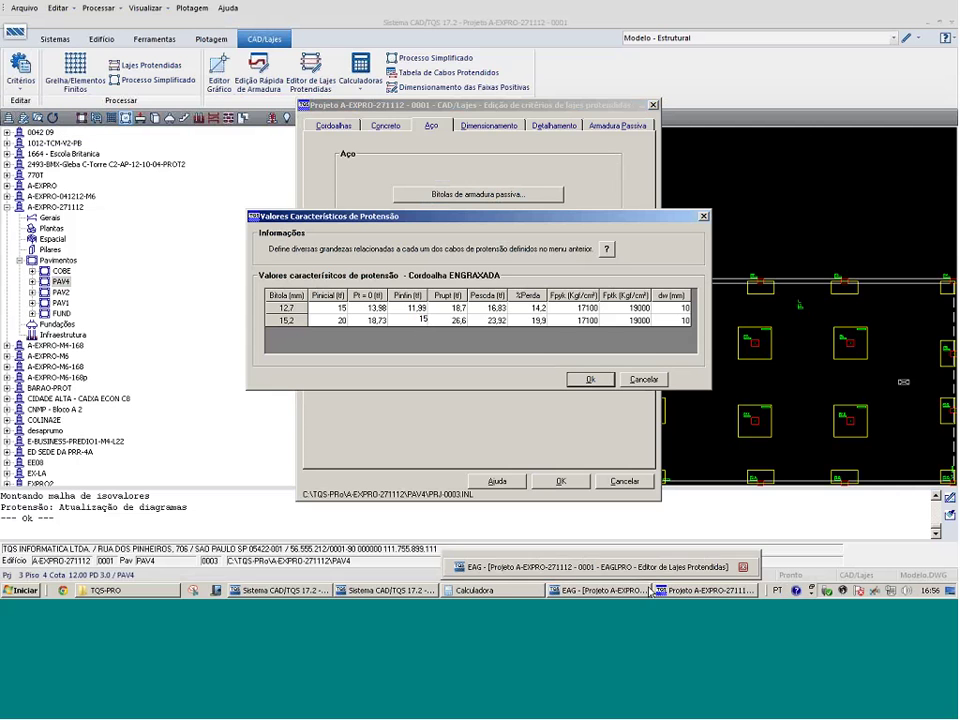
pyautogui.click(598, 591)
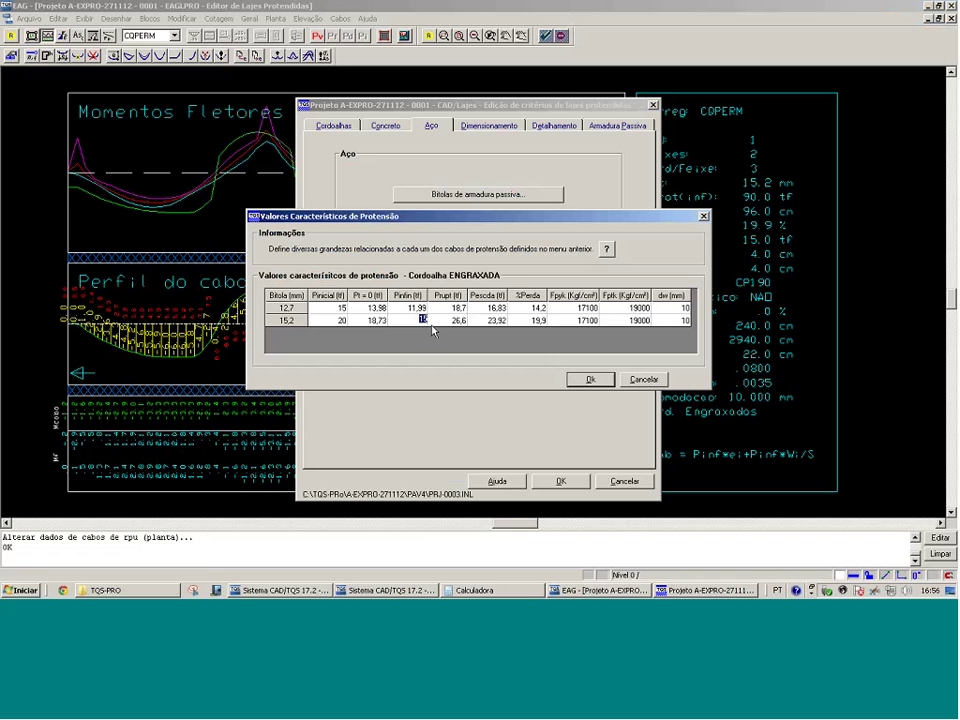
# Check the 15.2 mm strand's characteristic prestress values and the friction and loss coefficients in the floor criteria, and close the criteria
pyautogui.click(376, 321)
pyautogui.click(533, 321)
pyautogui.write('15')
pyautogui.press('Tab')
pyautogui.click(684, 320)
pyautogui.click(598, 380)
pyautogui.click(519, 252)
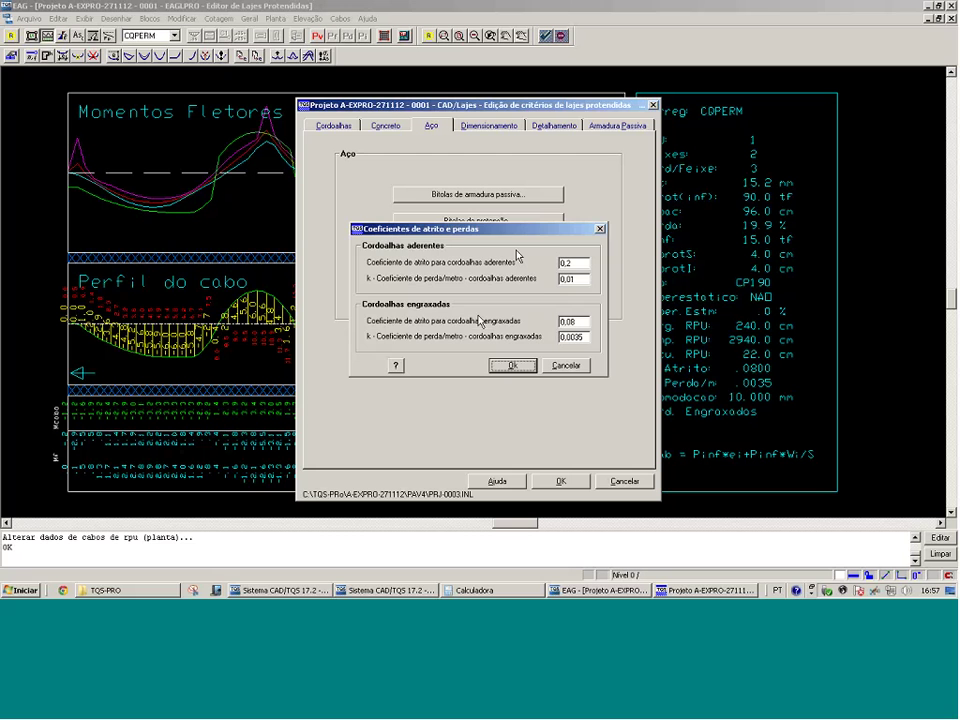
pyautogui.click(512, 365)
pyautogui.click(488, 358)
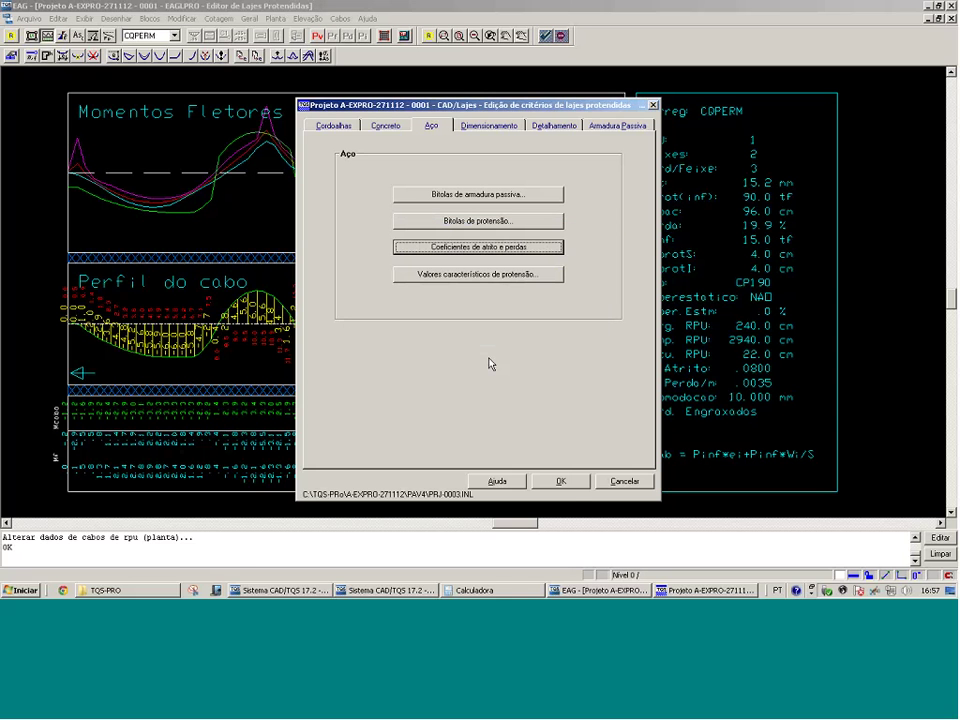
pyautogui.click(561, 481)
# Examine RPU 1's prestress losses, bending moments with cable profile, fibre stresses and ultimate-state passive reinforcement
pyautogui.click(92, 36)
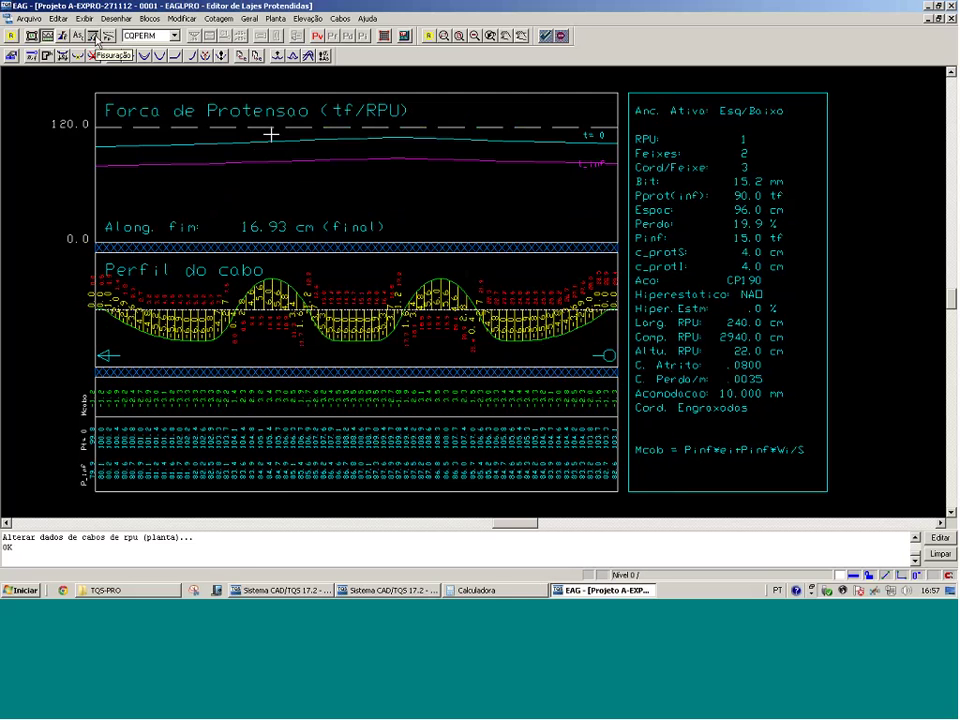
pyautogui.click(93, 37)
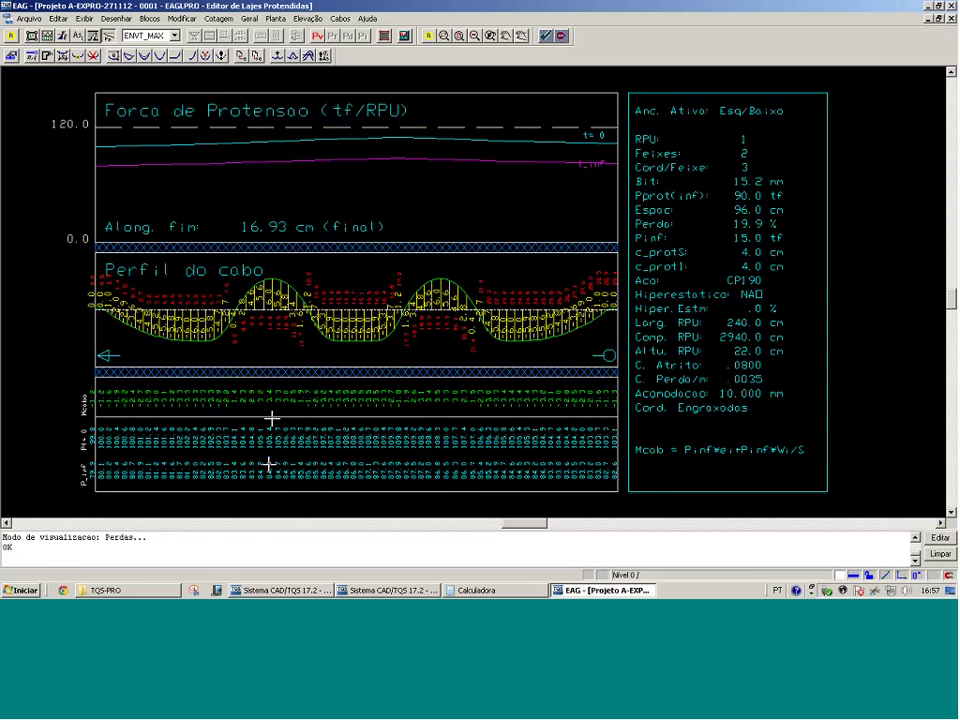
pyautogui.click(47, 36)
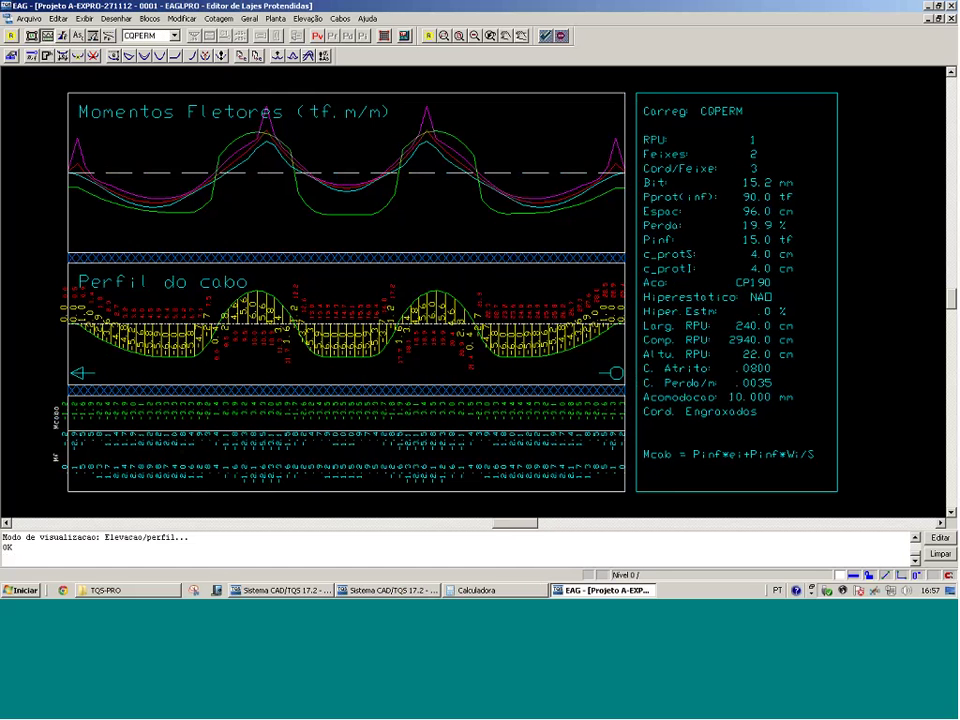
pyautogui.click(62, 36)
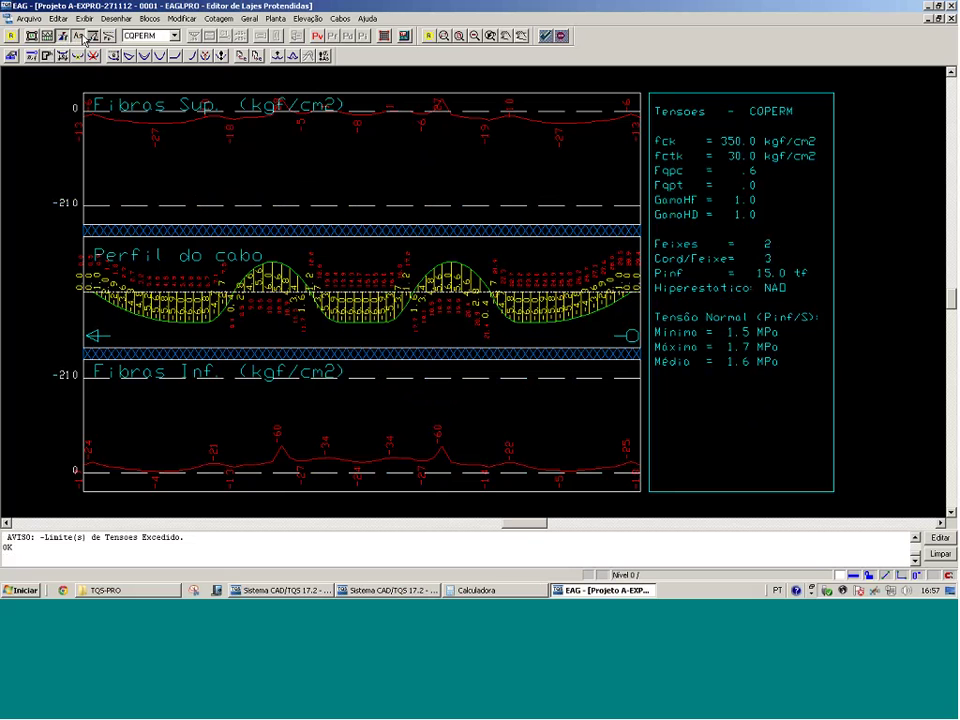
pyautogui.click(90, 36)
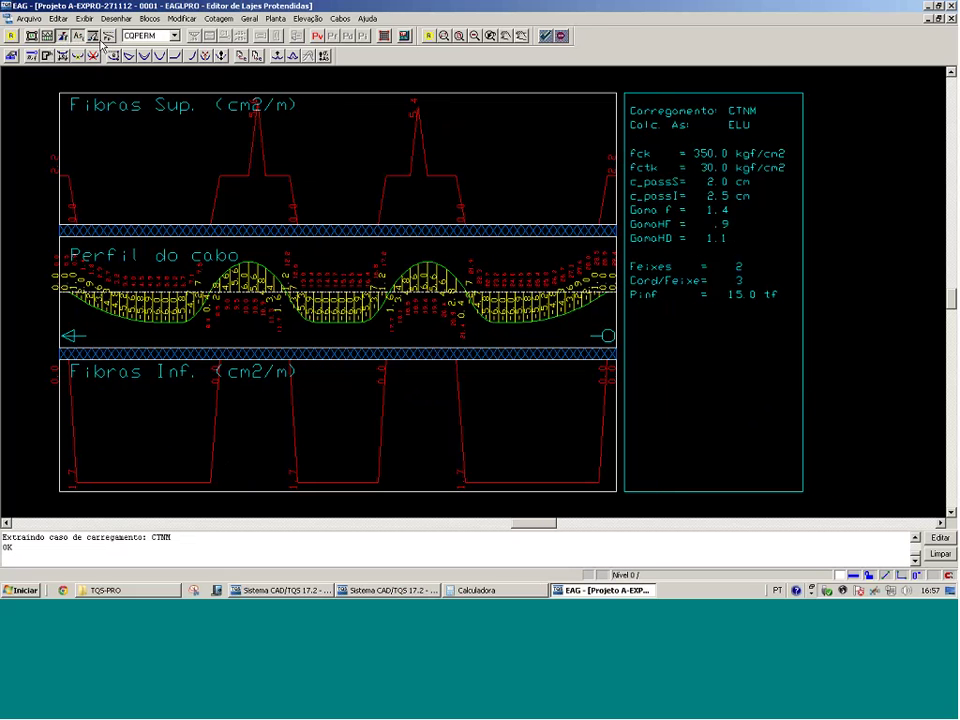
# Display RPU 1's crack openings for the CFREQ load case, and adjust its cable data
pyautogui.click(77, 36)
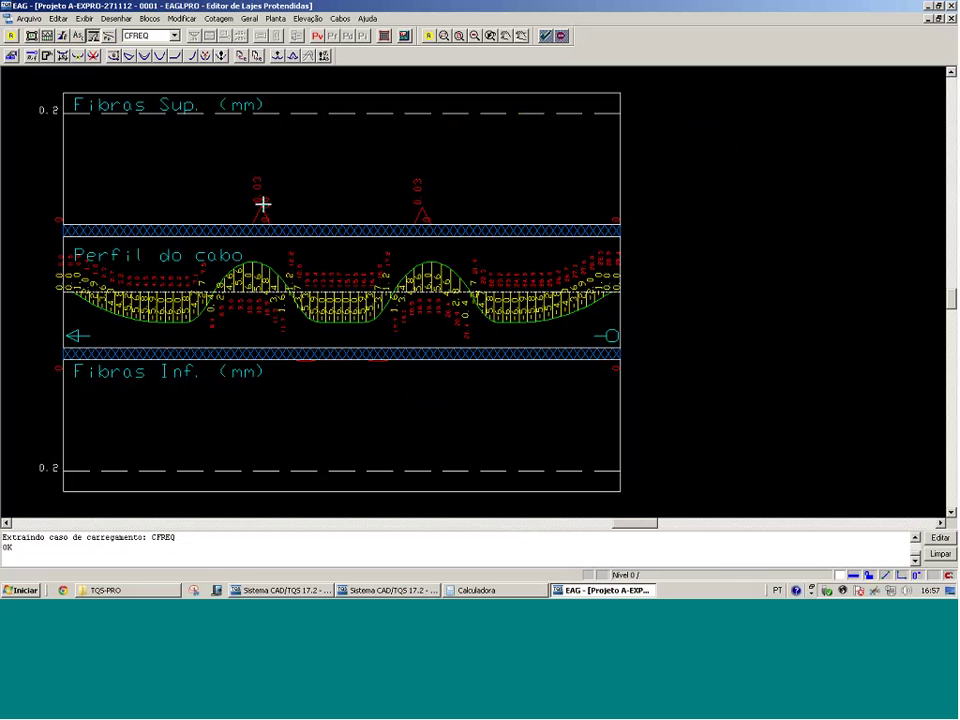
pyautogui.click(31, 56)
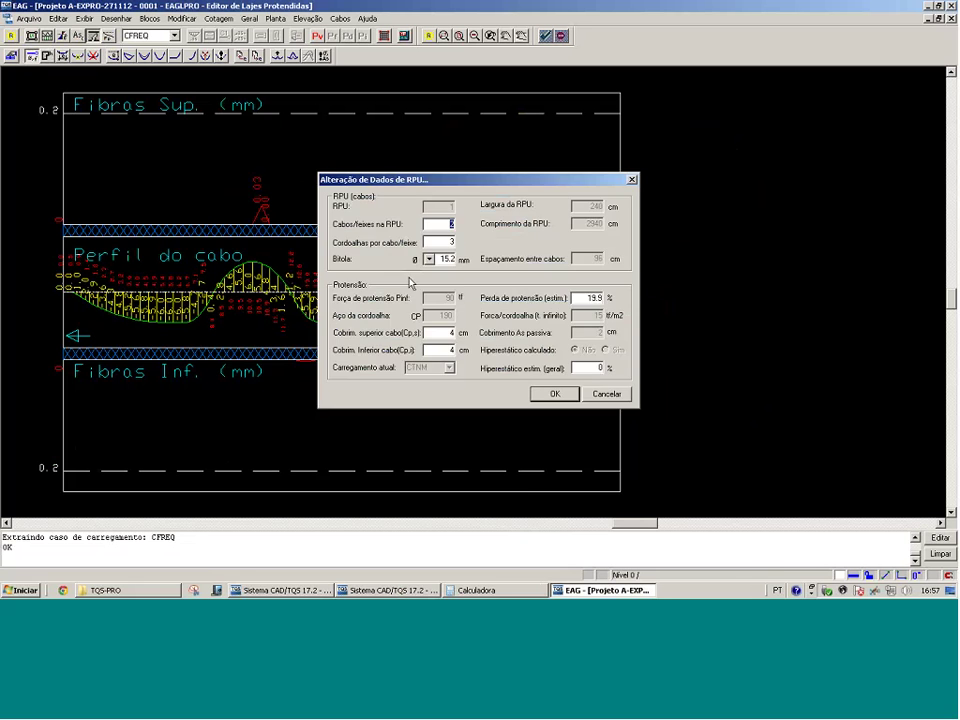
pyautogui.press('Return')
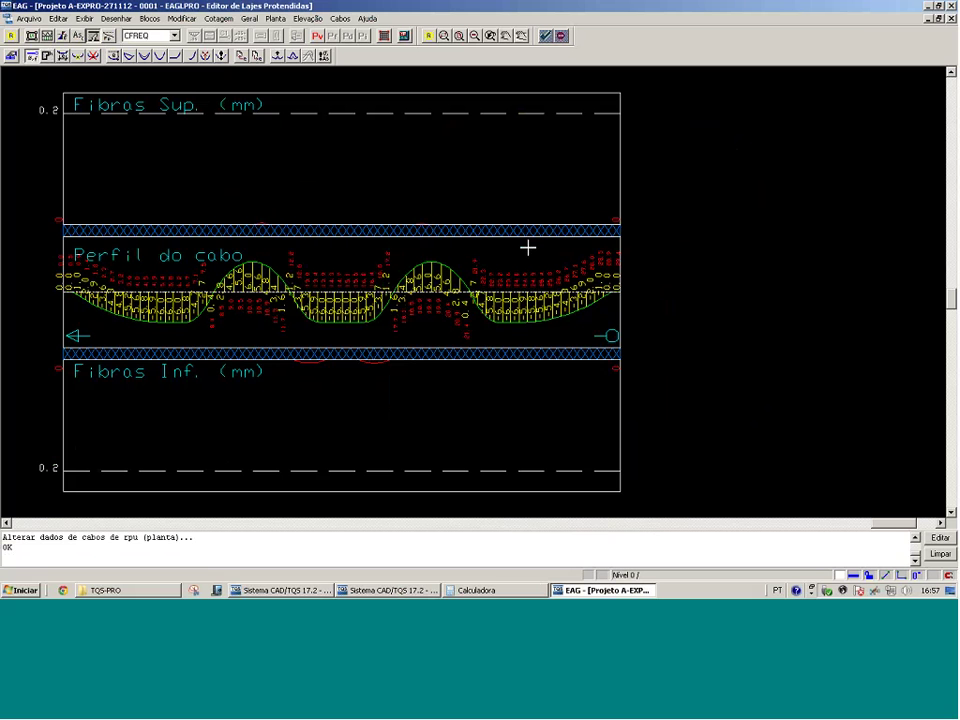
# Return to the floor plan and open the elevation profile of RPU 4 in the upper edge beam
pyautogui.click(36, 40)
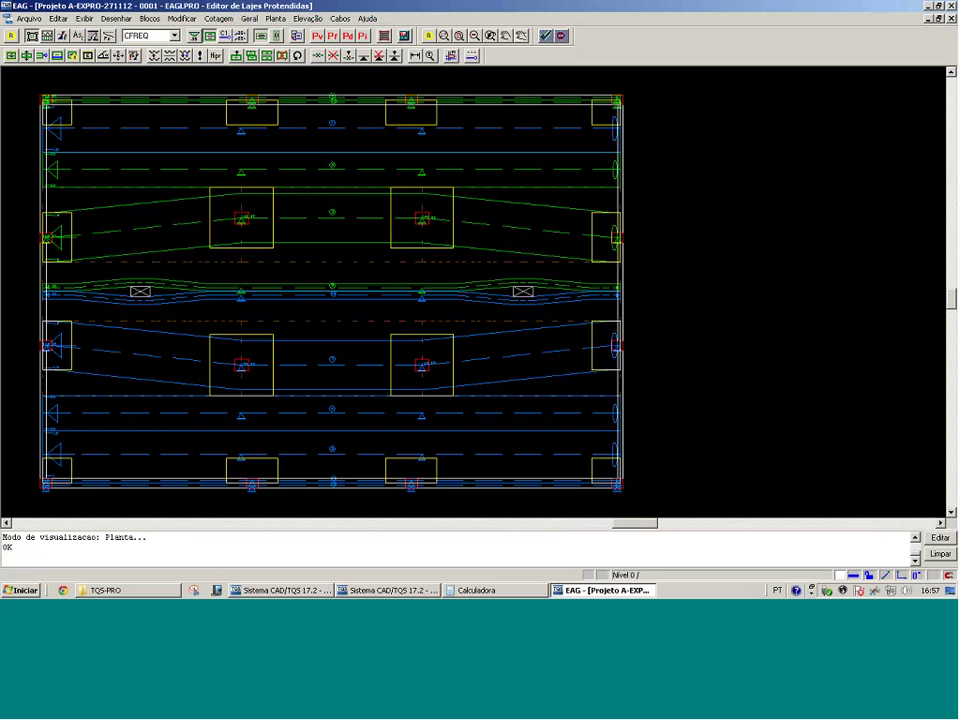
pyautogui.click(103, 56)
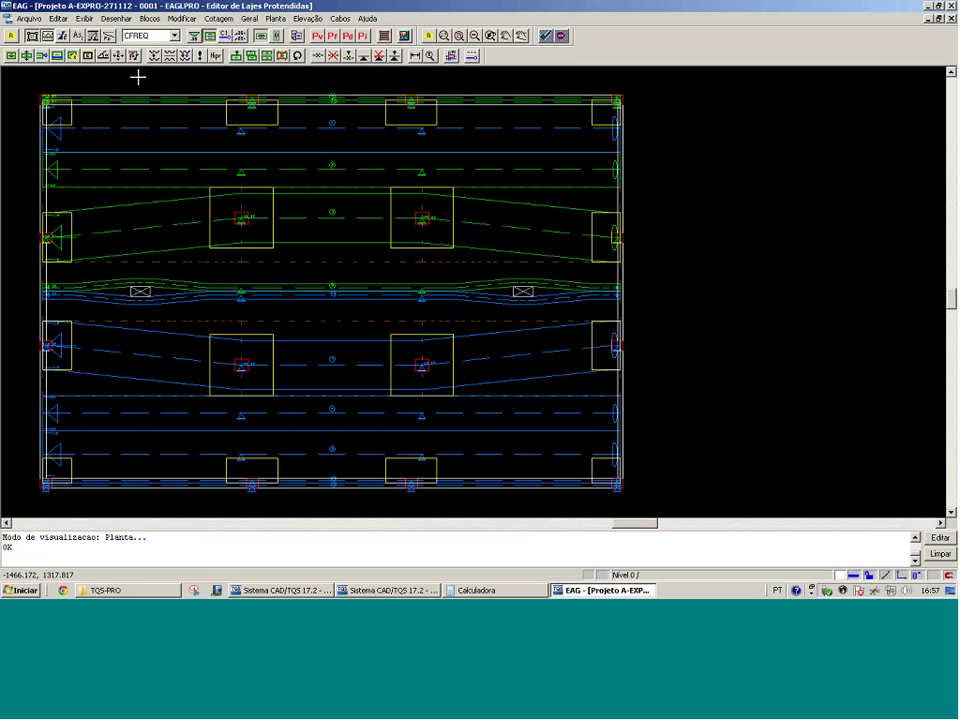
pyautogui.click(296, 99)
pyautogui.press('Return')
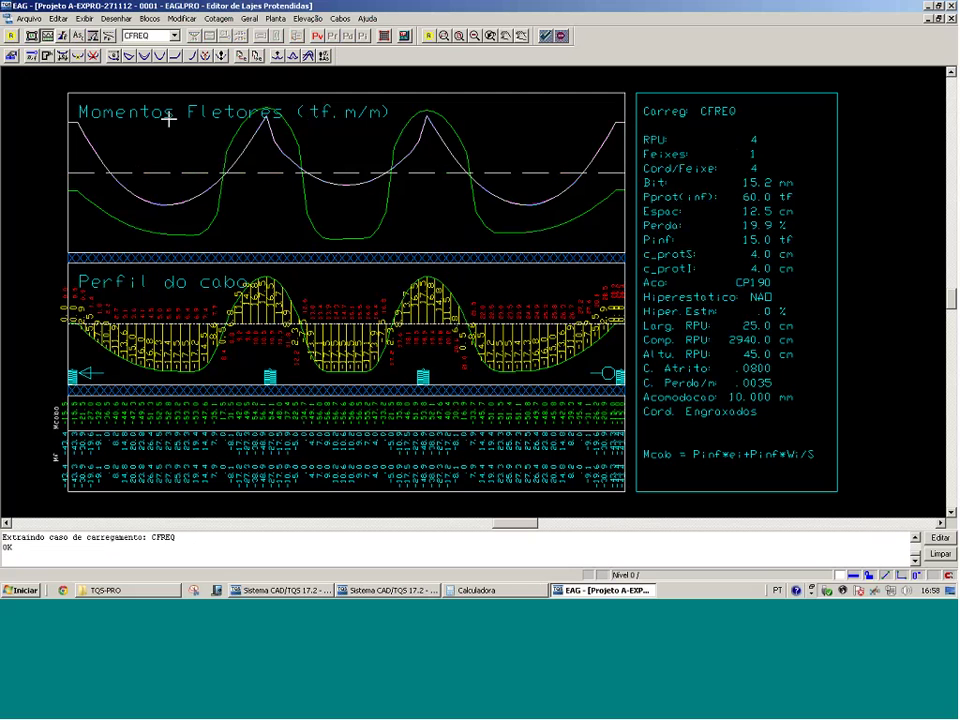
# Flatten RPU 4's cable profile to zero eccentricity across the first span, and reduce its downward eccentricity in the middle span
pyautogui.click(127, 57)
pyautogui.click(226, 328)
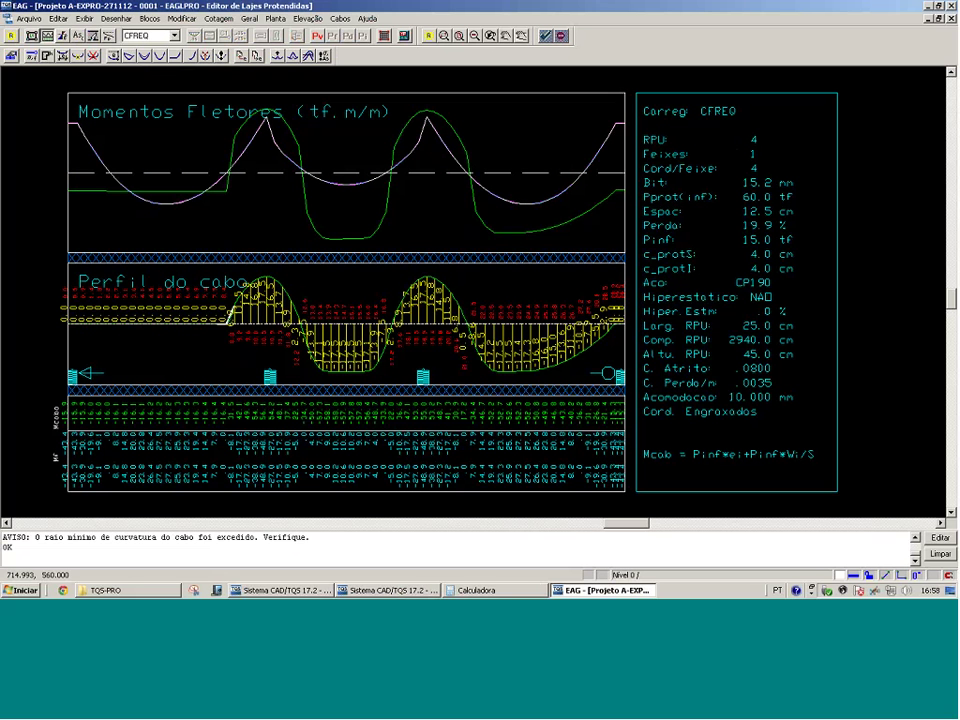
pyautogui.click(144, 56)
pyautogui.click(341, 355)
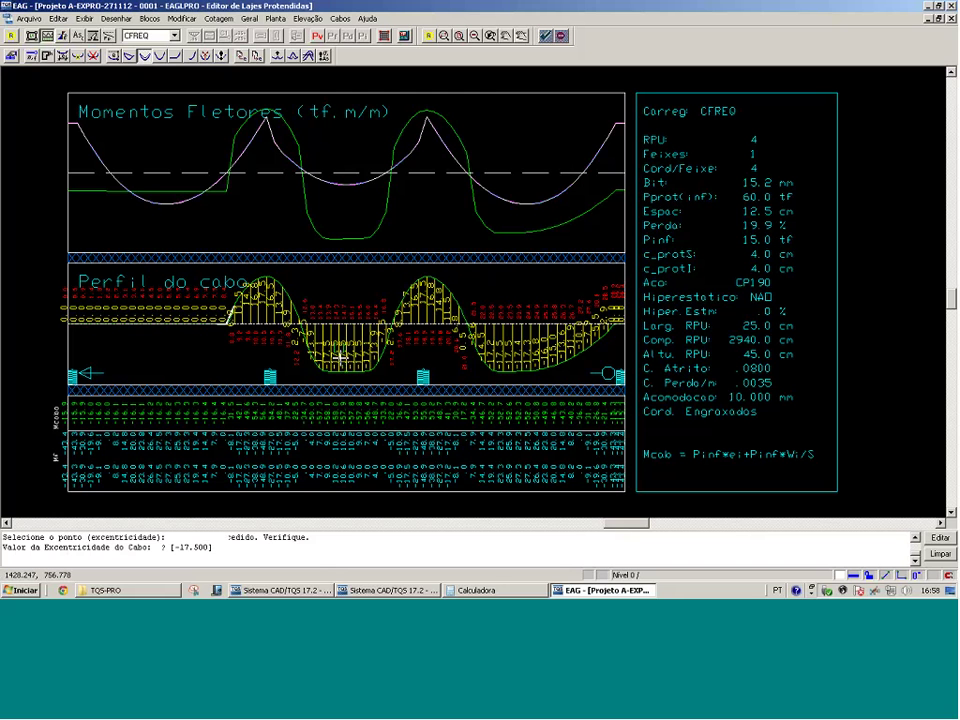
pyautogui.press('Return')
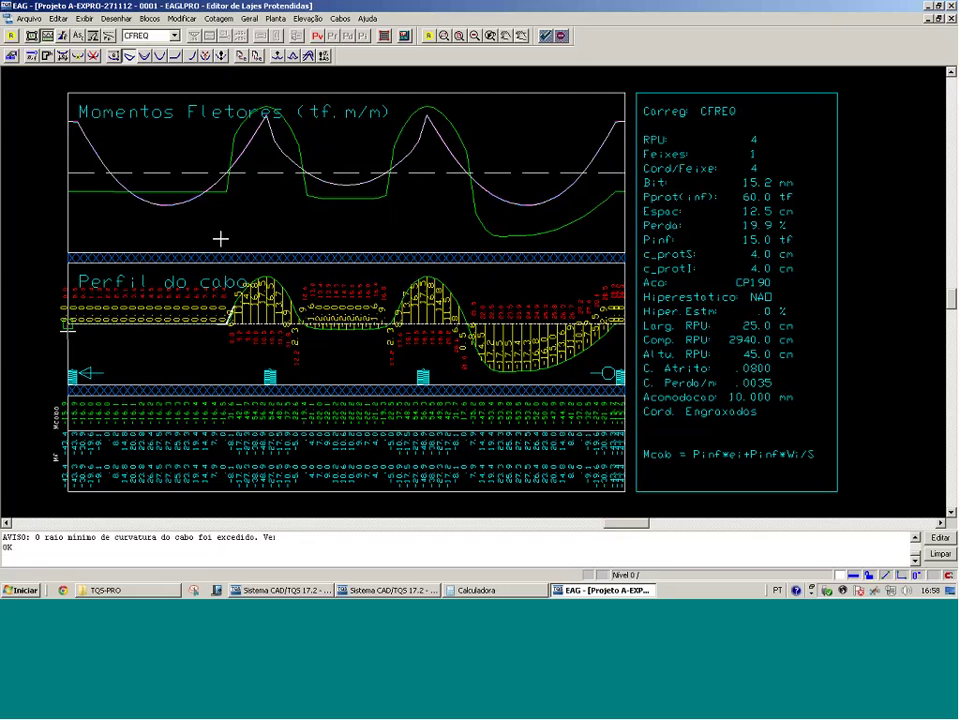
# Set the initial and final eccentricity of RPU 4's cable at the active anchorage end to 10
pyautogui.click(78, 330)
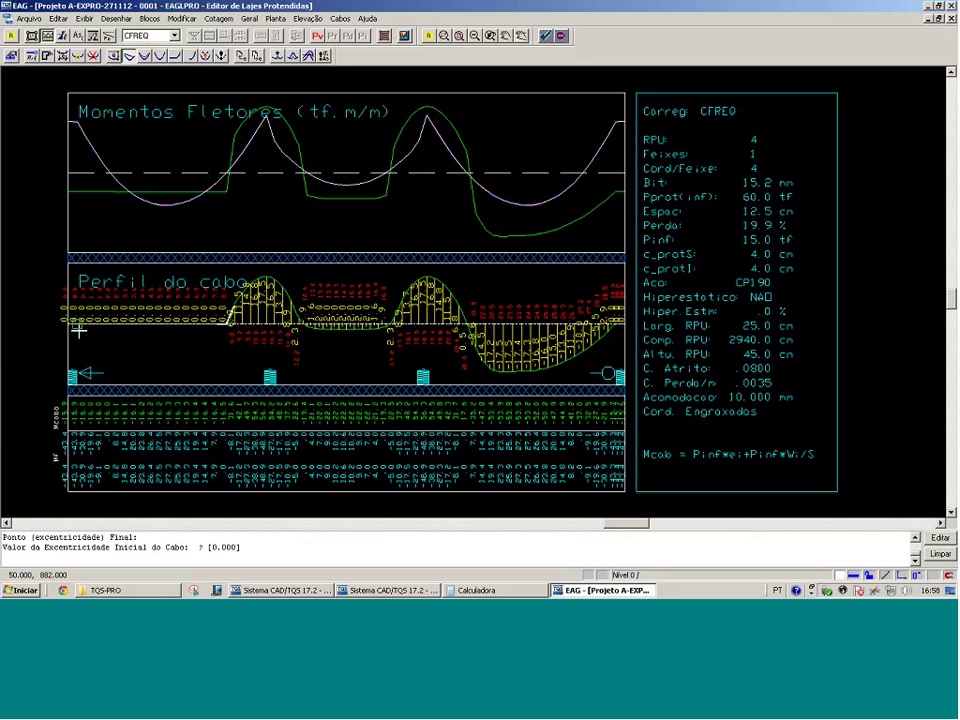
pyautogui.write('10')
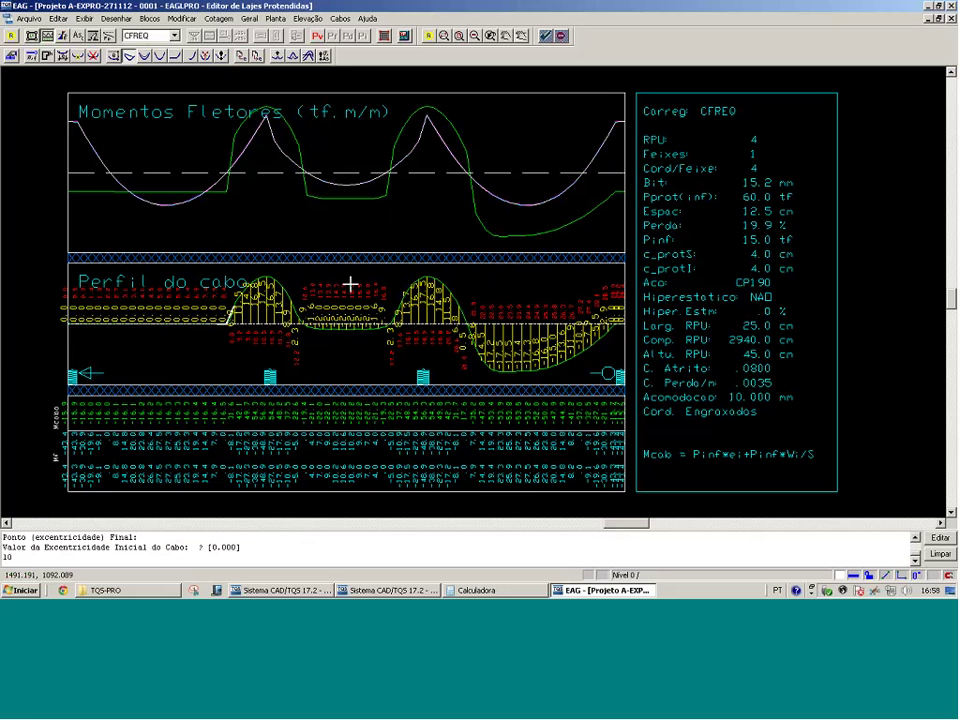
pyautogui.press('Return')
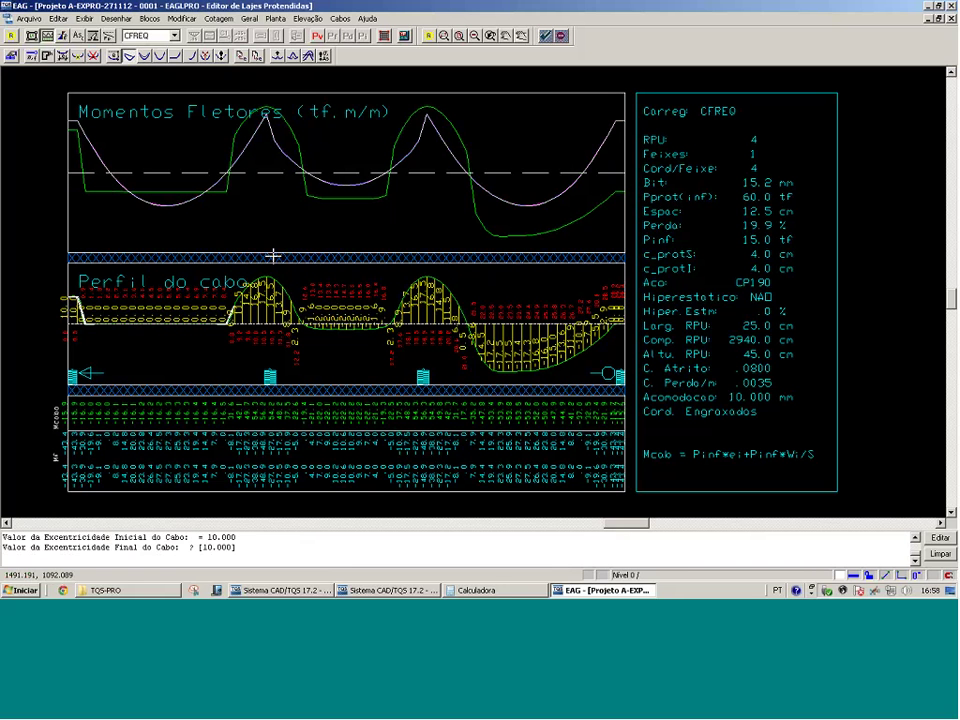
pyautogui.press('Return')
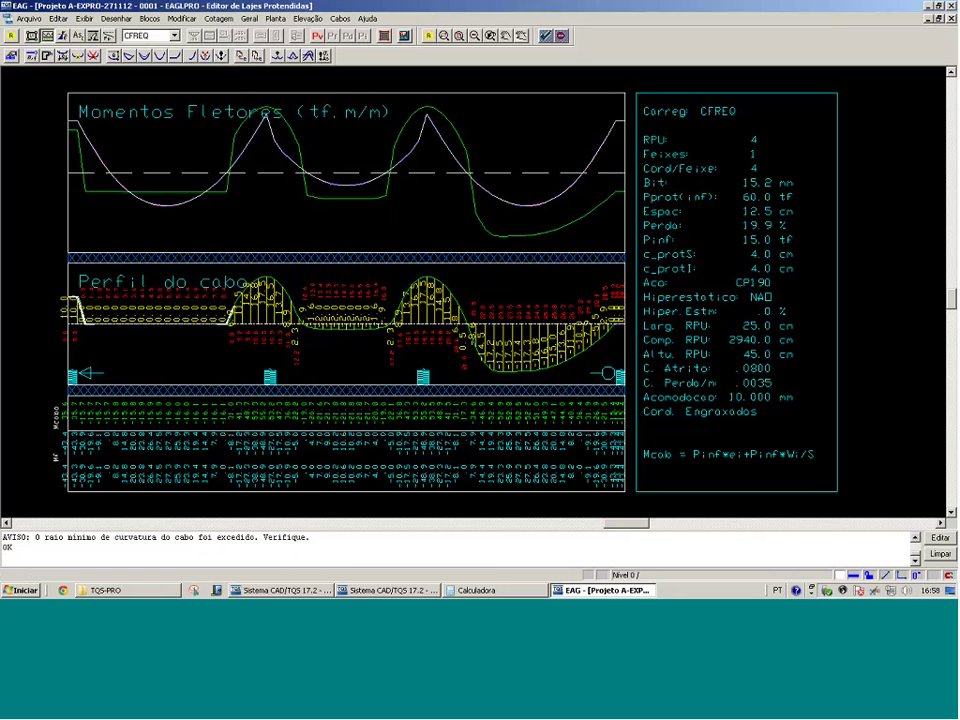
# Try to set the cable eccentricity in RPU 4's first span to -6
pyautogui.click(128, 57)
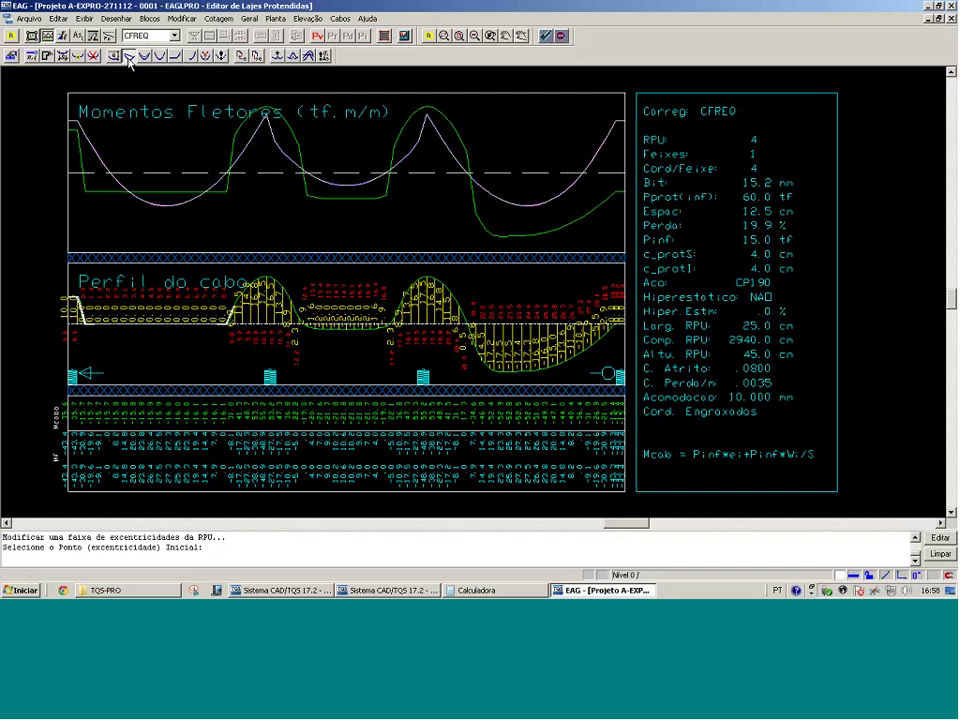
pyautogui.click(210, 195)
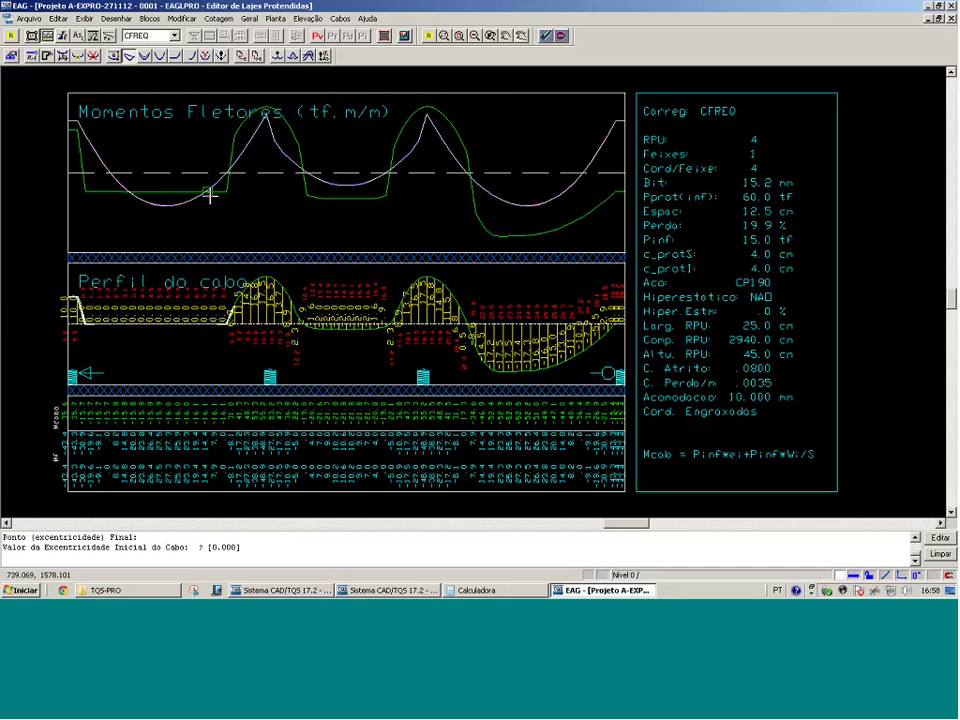
pyautogui.write('-6')
pyautogui.press('Return')
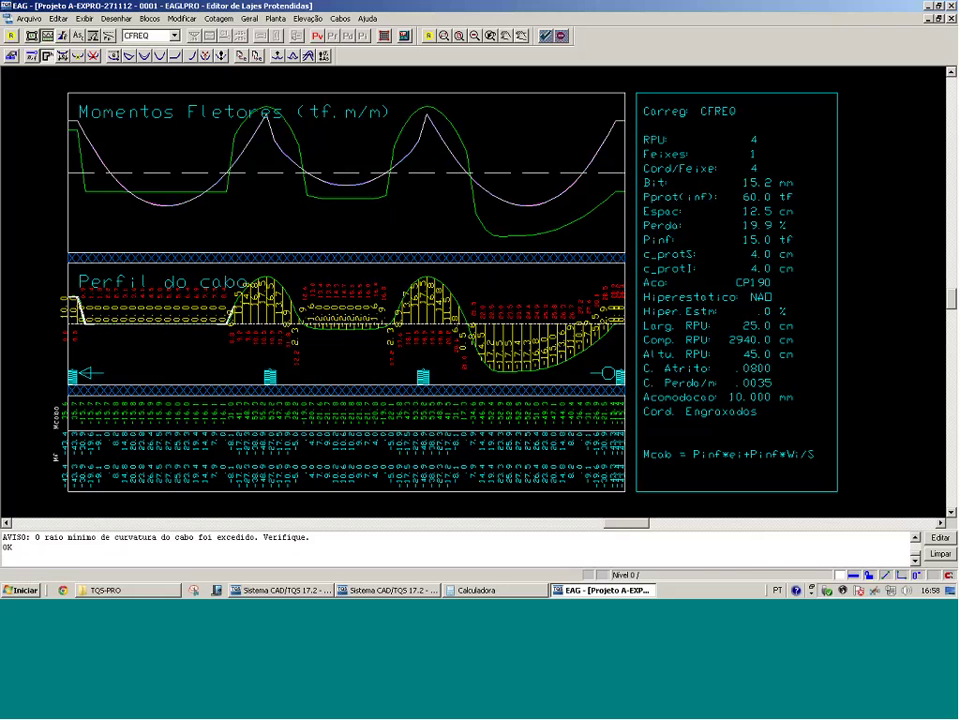
# View the rectangular section data at a point in RPU 4's first span, and close it without changing the values
pyautogui.click(128, 333)
pyautogui.click(127, 340)
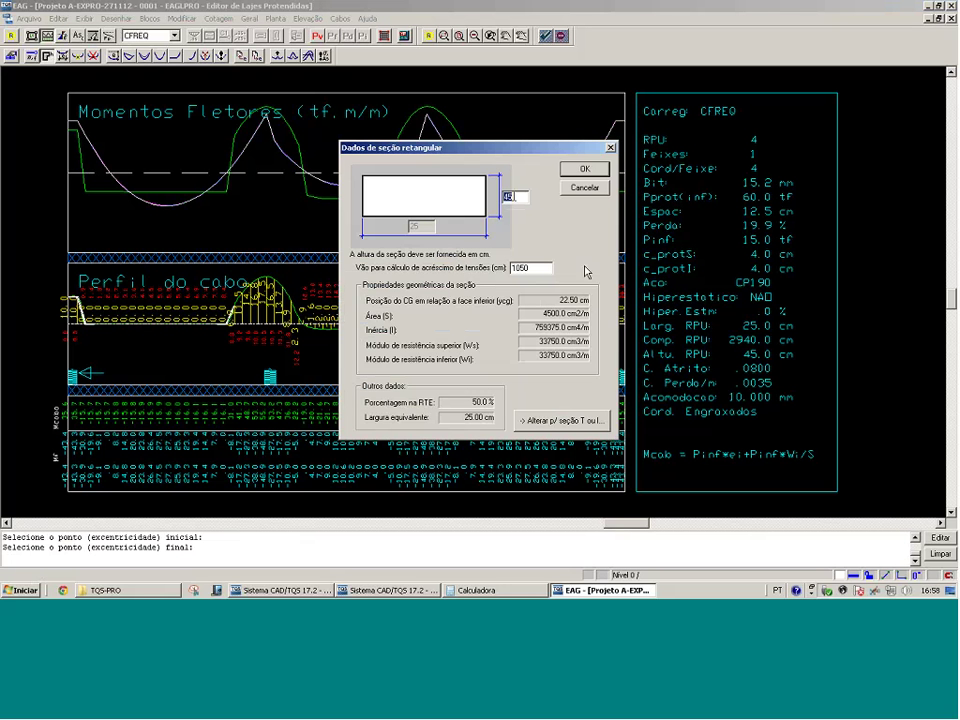
pyautogui.press('Return')
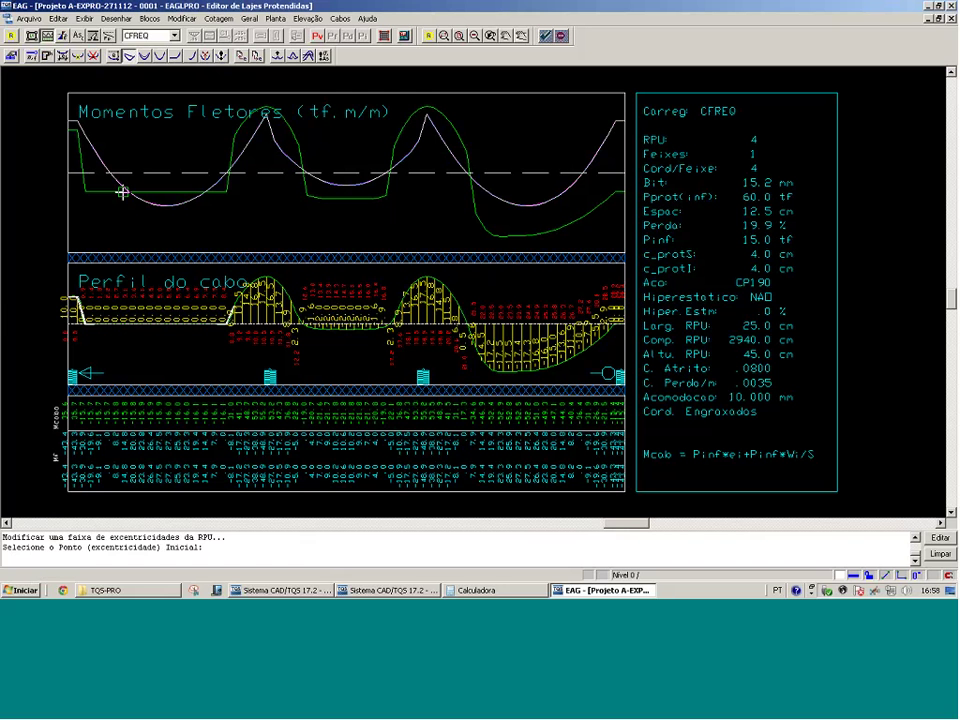
# Select the range of RPU 4's cable profile in the first span for an eccentricity change
pyautogui.click(271, 209)
pyautogui.click(271, 209)
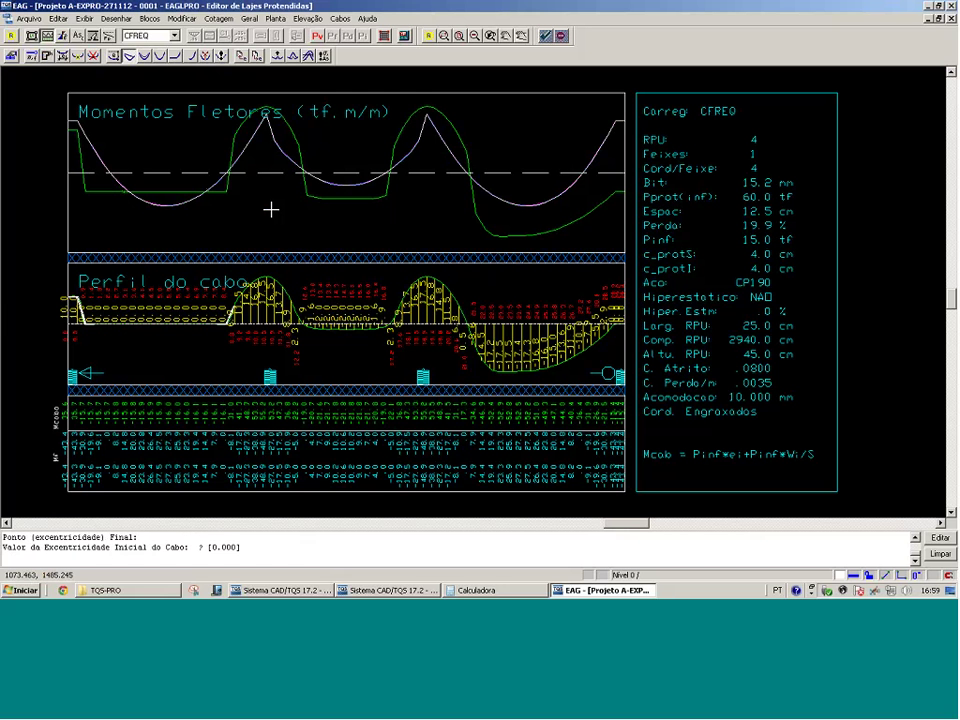
# Set the cable eccentricity to -13.5 at both ends of the selected range in the first span
pyautogui.write('-13.5')
pyautogui.press('Return')
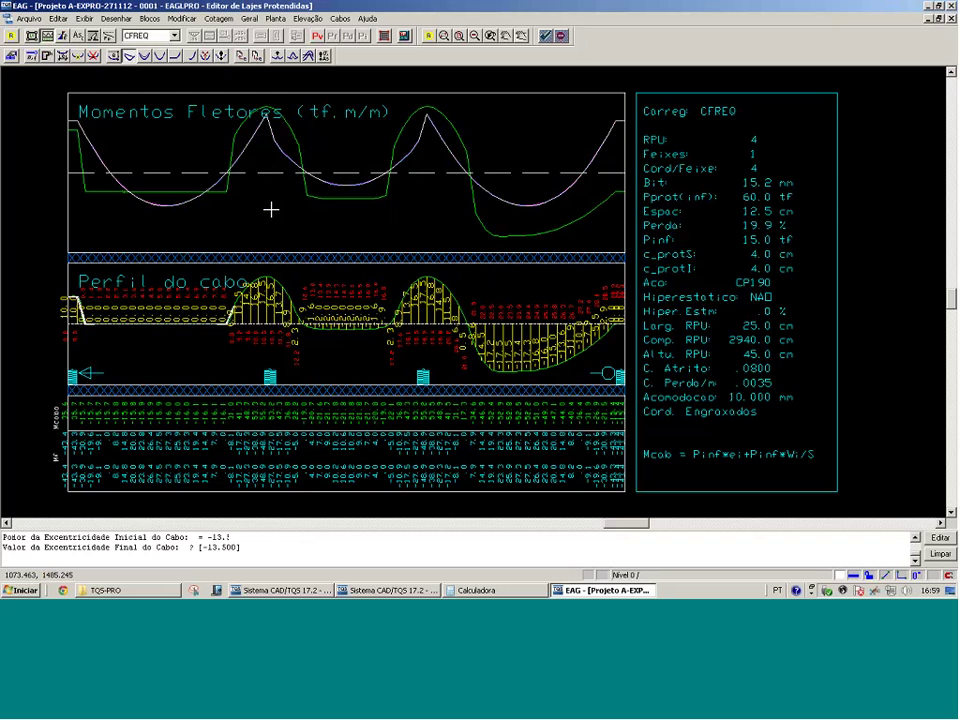
pyautogui.press('Return')
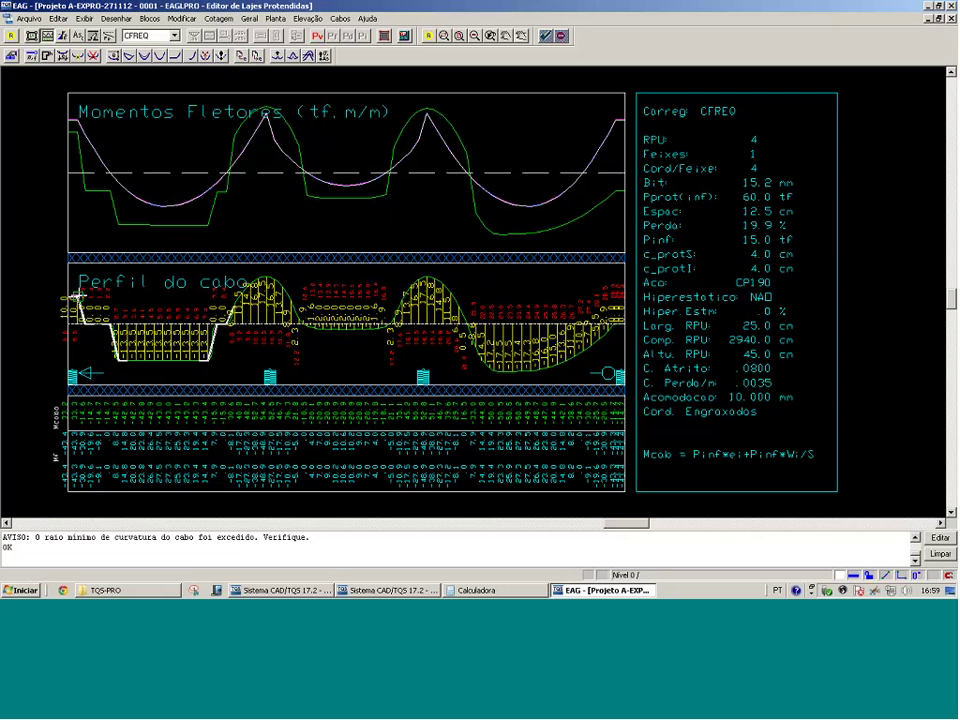
# Create a parabolic transition from the starting anchorage down to the -13.5 stretch, with the inflection point at 10% of the segment
pyautogui.press('Return')
pyautogui.click(120, 365)
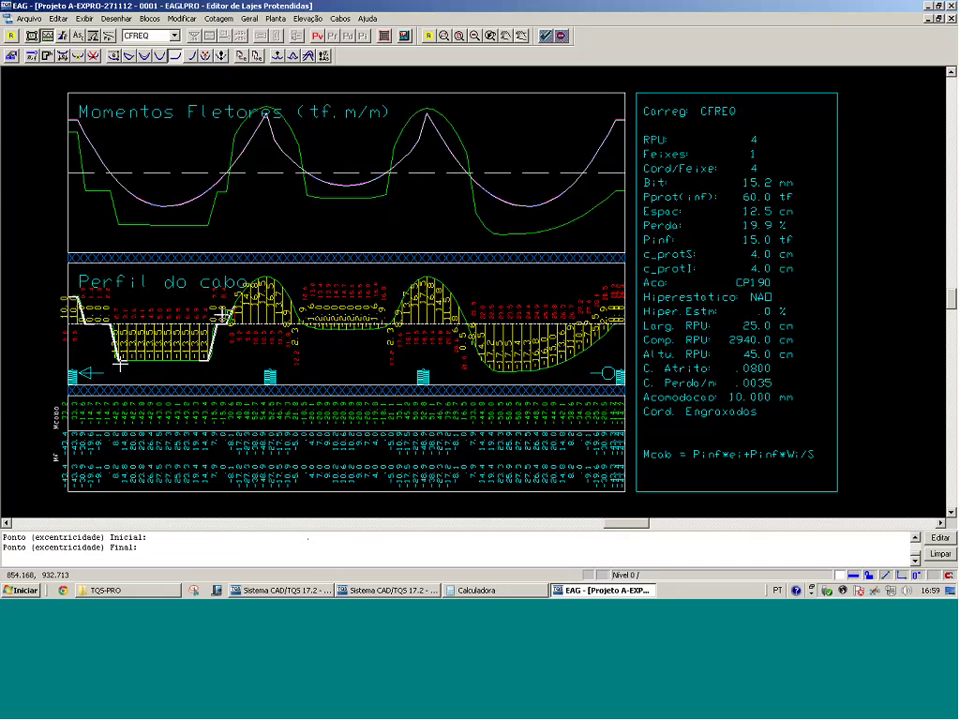
pyautogui.click(120, 365)
pyautogui.write('10')
pyautogui.press('Return')
pyautogui.press('Return')
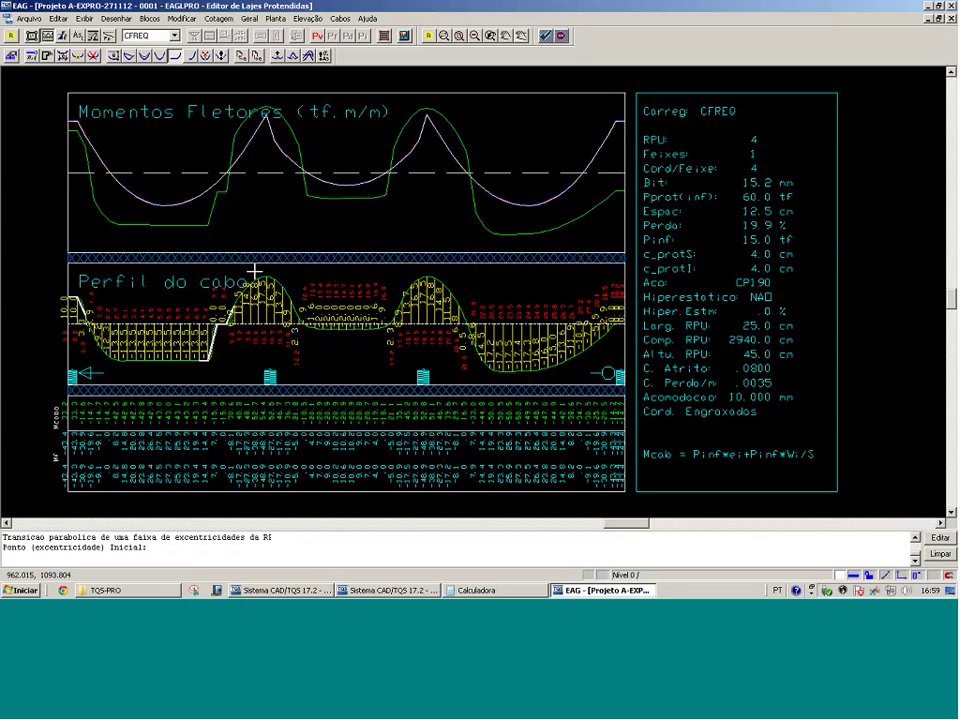
# Create a parabolic transition from the -13.5 stretch up towards the first interior support, with the inflection point at 55% of the segment
pyautogui.click(233, 313)
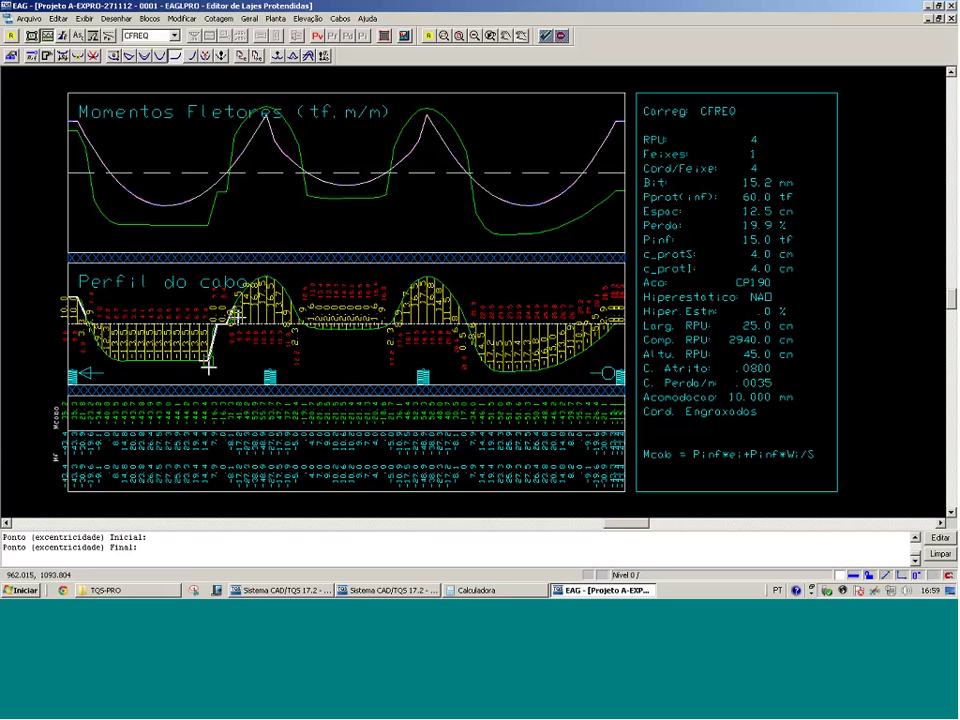
pyautogui.click(268, 360)
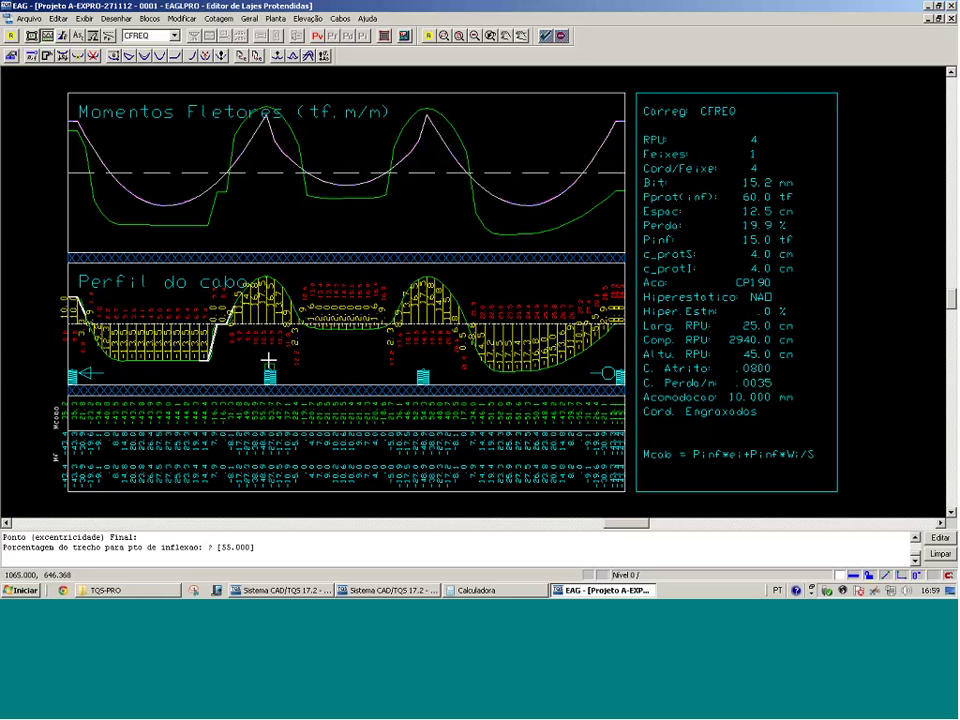
pyautogui.press('Return')
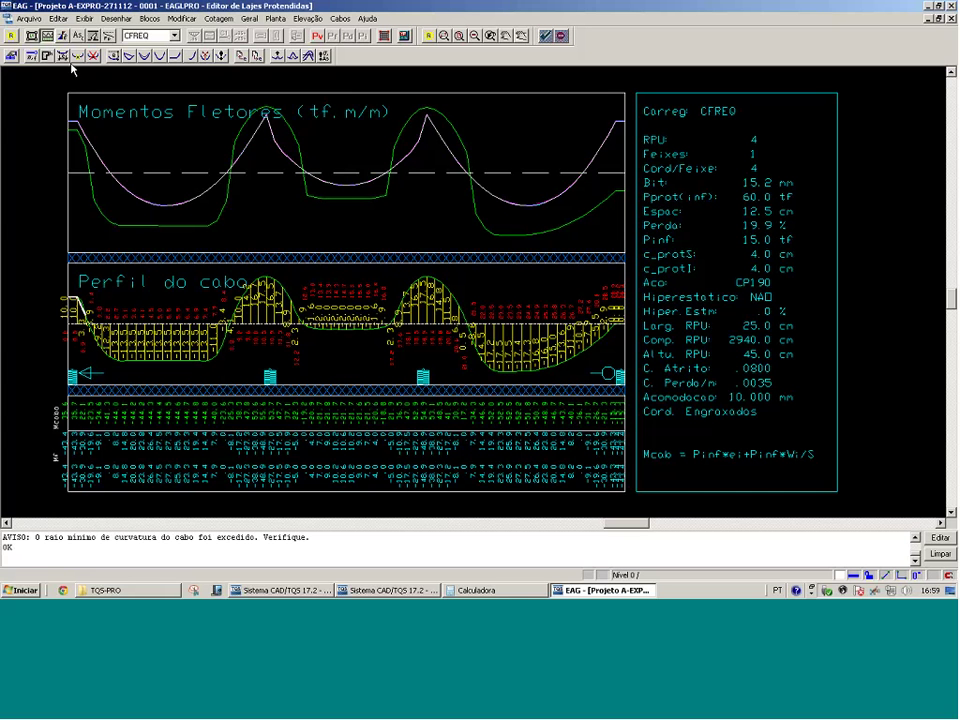
# Mirror the first half of the cable profile about midlength and set the eccentricity at the far end to 10
pyautogui.click(205, 56)
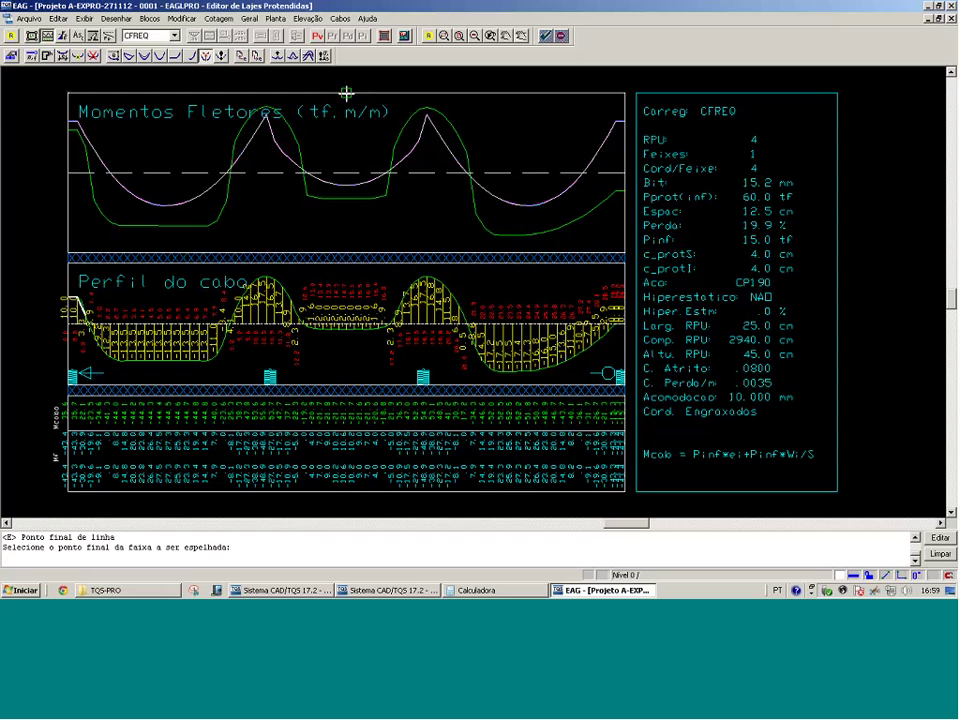
pyautogui.click(346, 93)
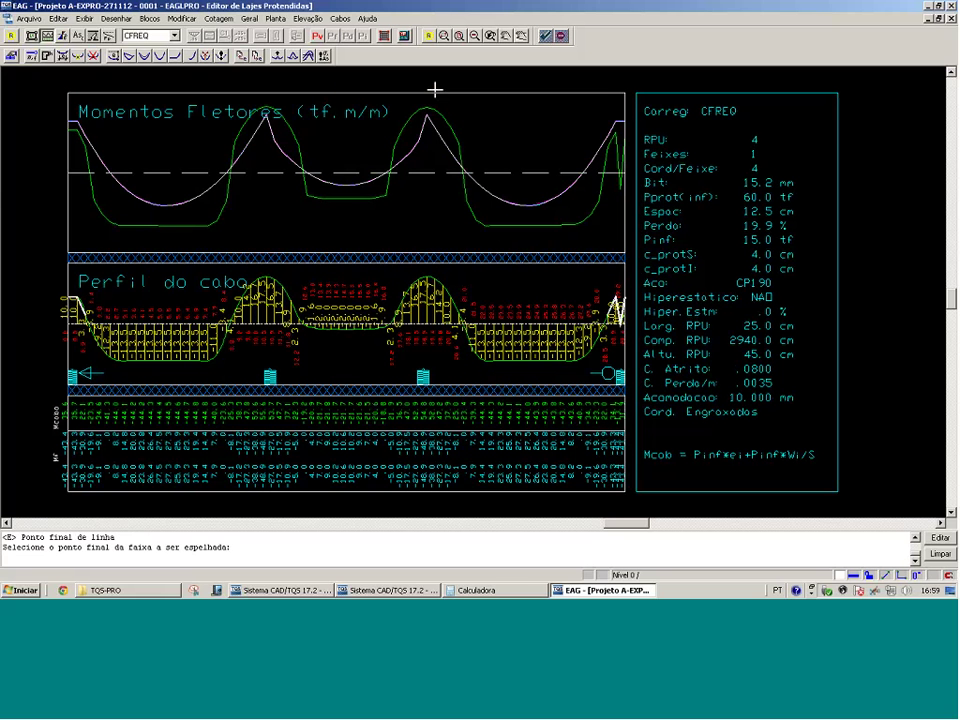
pyautogui.click(608, 289)
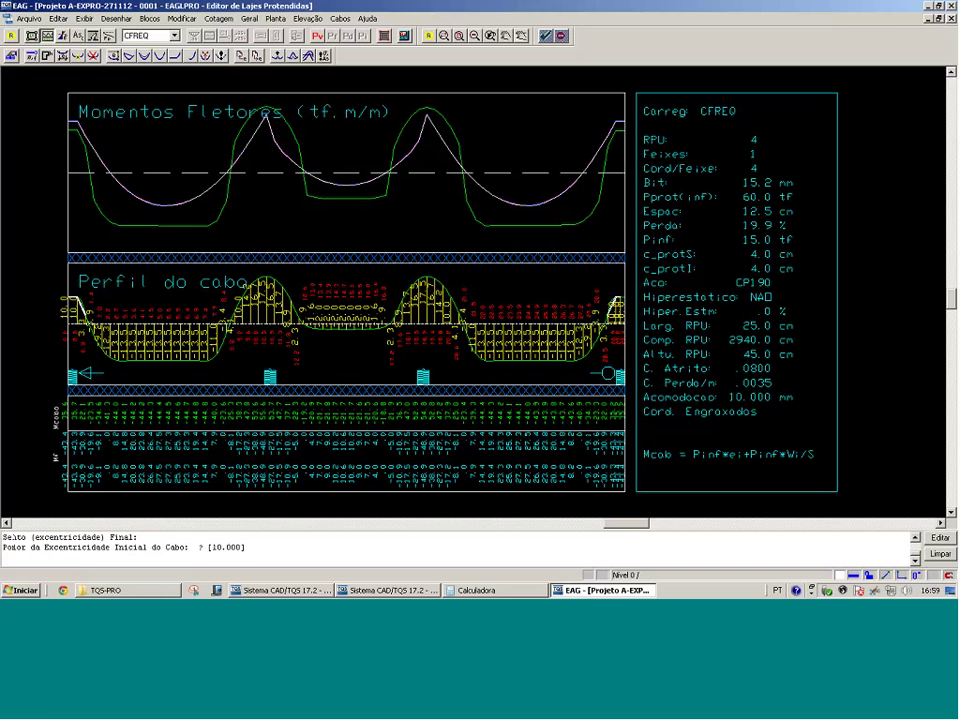
pyautogui.press('Return')
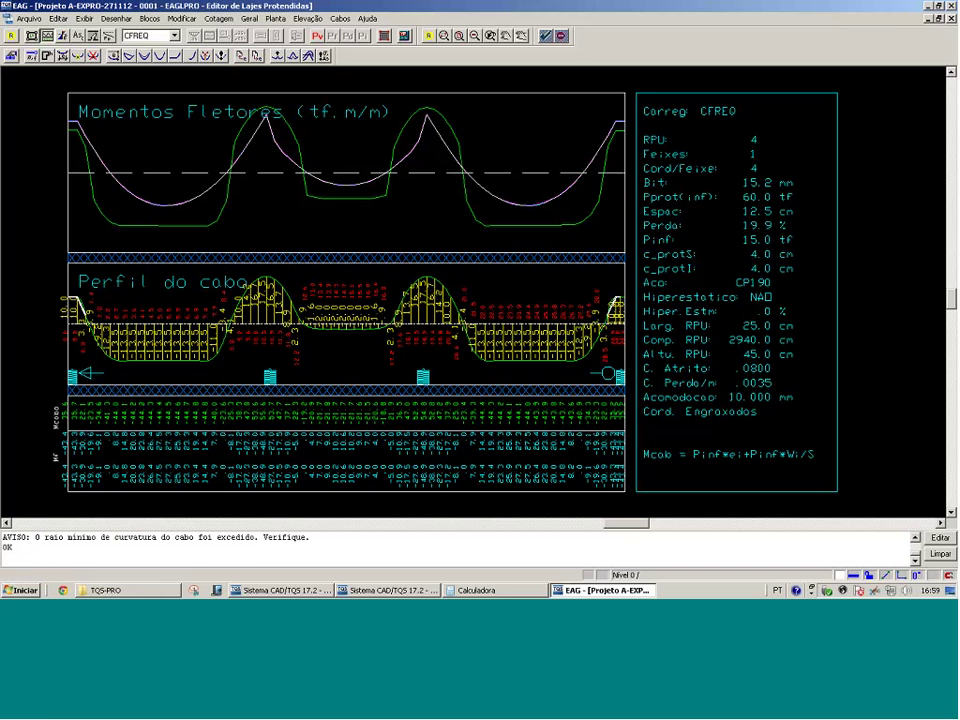
# Check the cable elevation of RPU 15 and return to the plan view
pyautogui.click(33, 37)
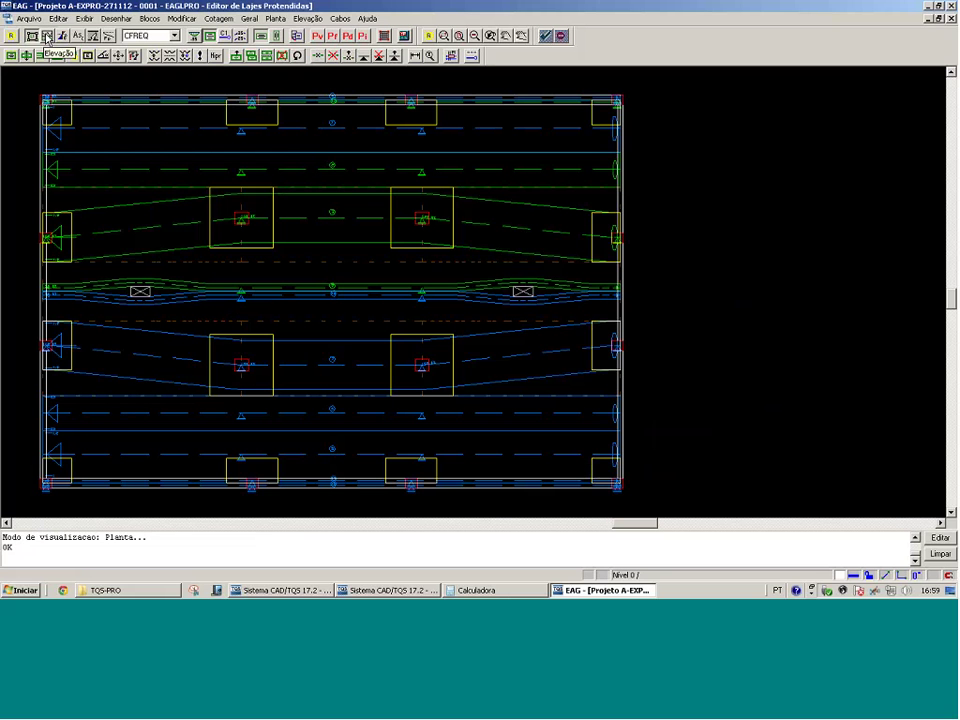
pyautogui.click(47, 37)
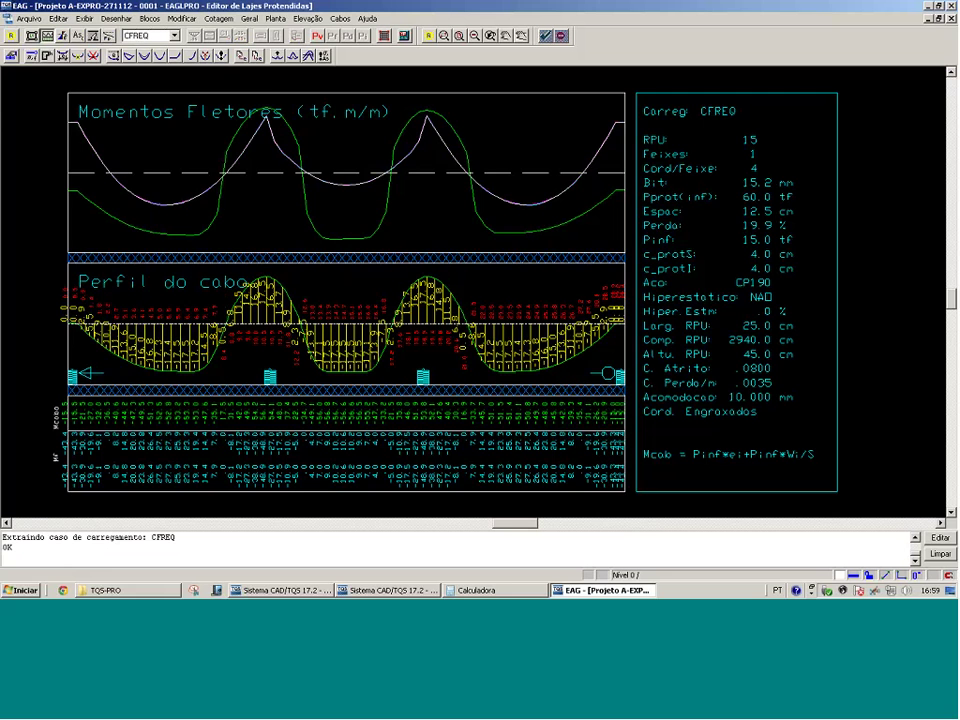
pyautogui.click(33, 37)
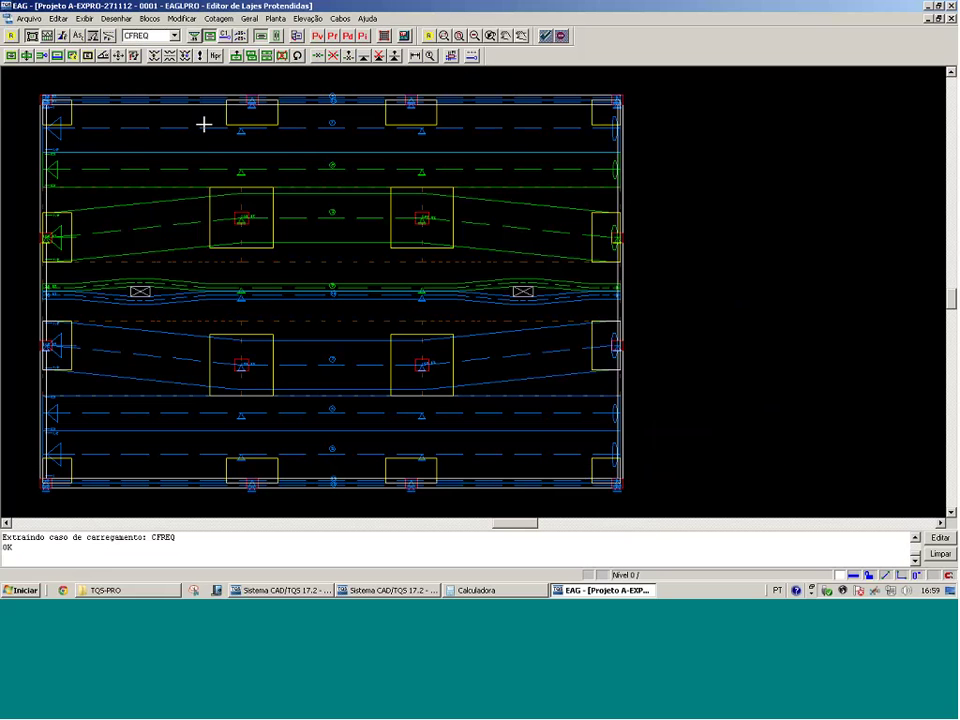
# Copy the cable profile of RPU 4 to the adjacent RPU 15 and display RPU 15 in elevation
pyautogui.press('F8')
pyautogui.click(206, 157)
pyautogui.click(361, 88)
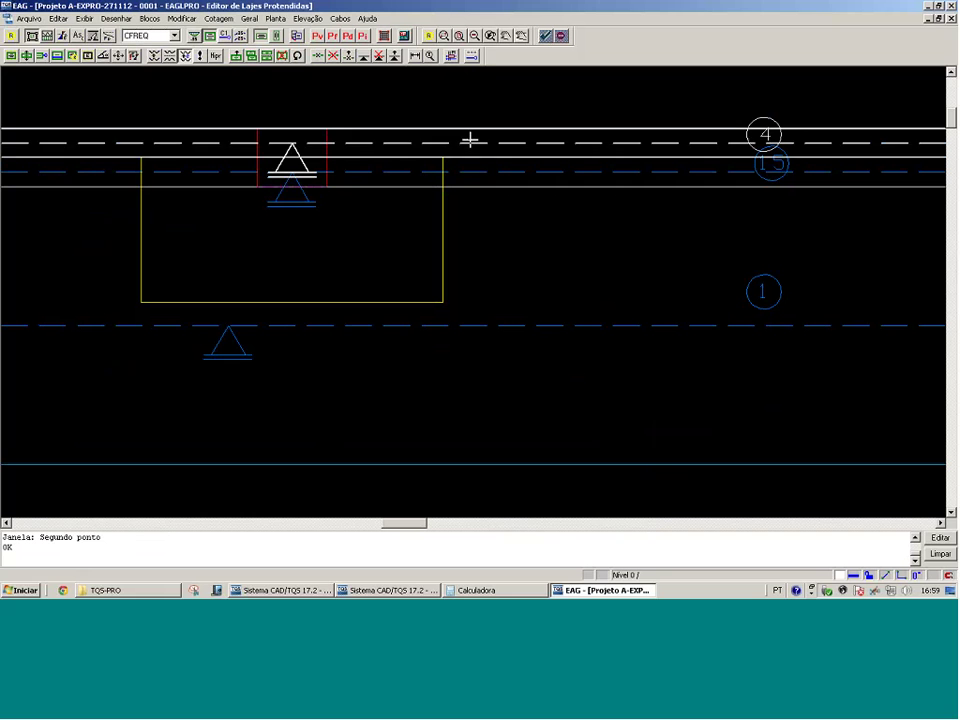
pyautogui.click(500, 170)
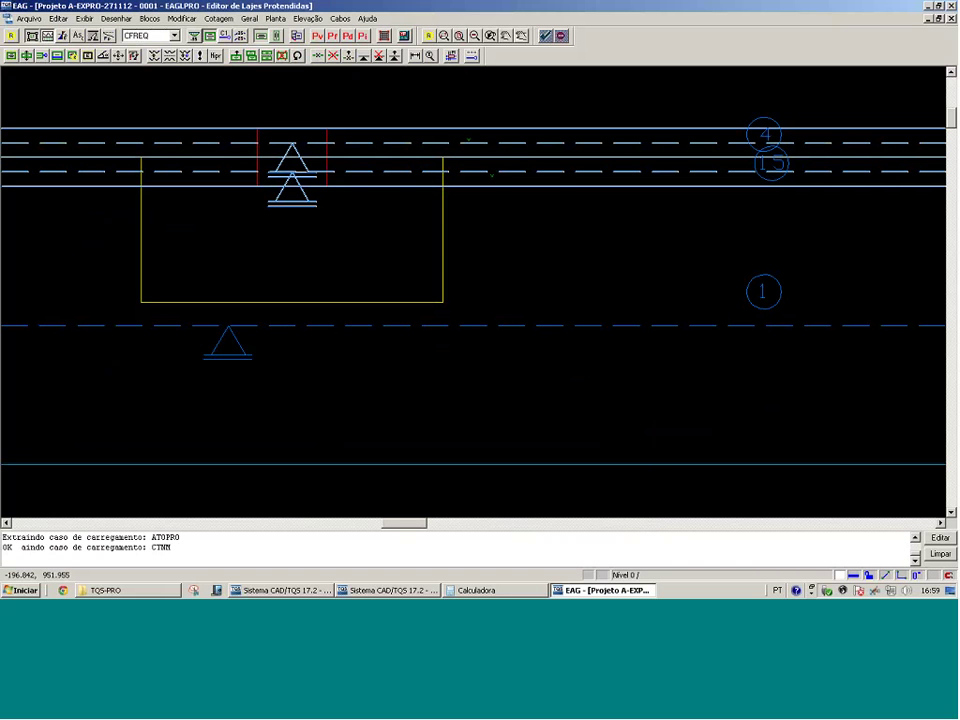
pyautogui.click(597, 170)
pyautogui.press('Return')
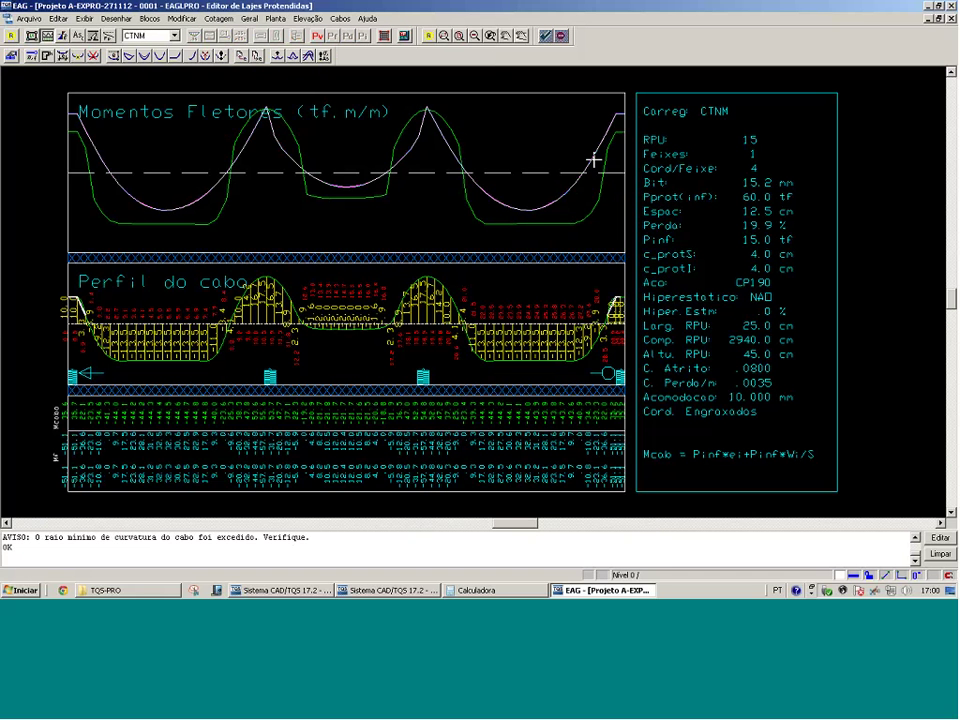
# Catalogue the current cable profile under the name RPU15-V0
pyautogui.click(243, 57)
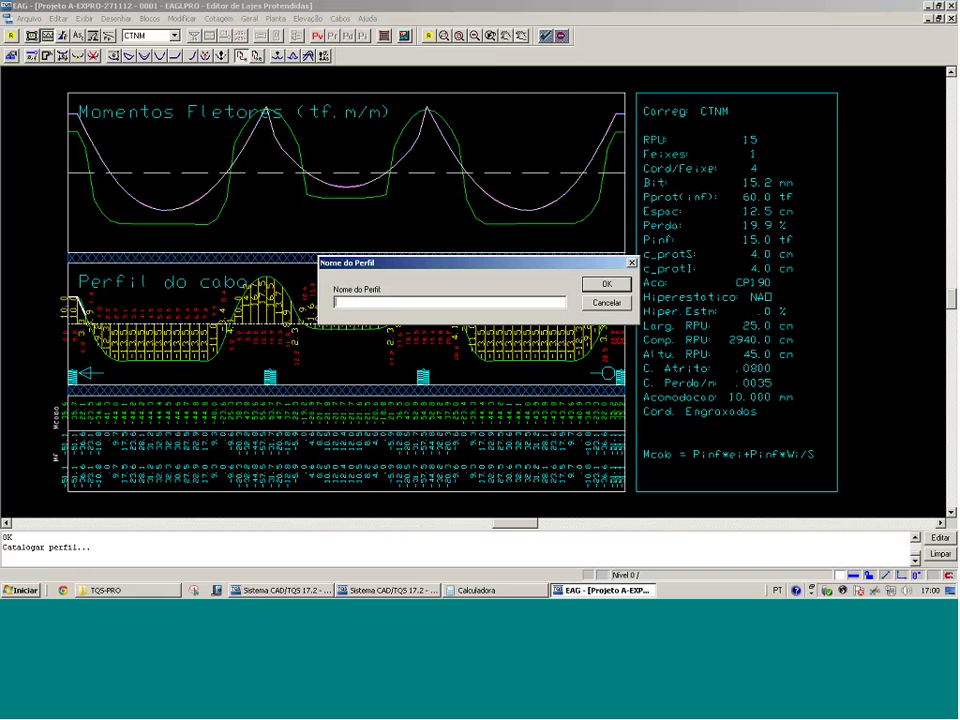
pyautogui.write('RPU15-')
pyautogui.press('Return')
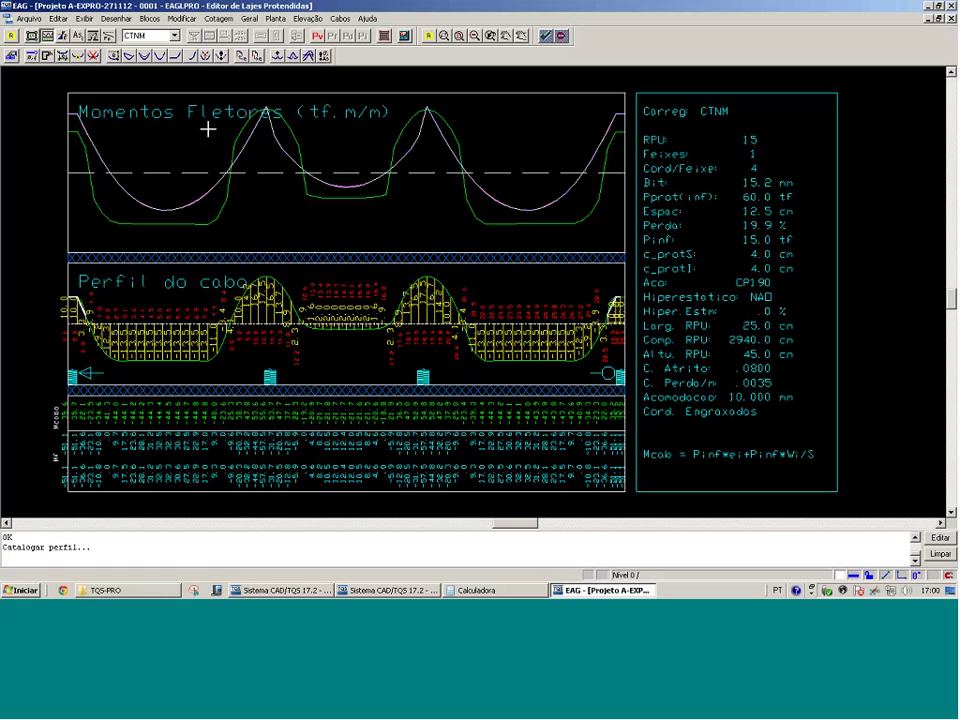
# Apply the catalogued profile RPU15-V0 to the cable with a vertical translation of -4 cm
pyautogui.click(257, 57)
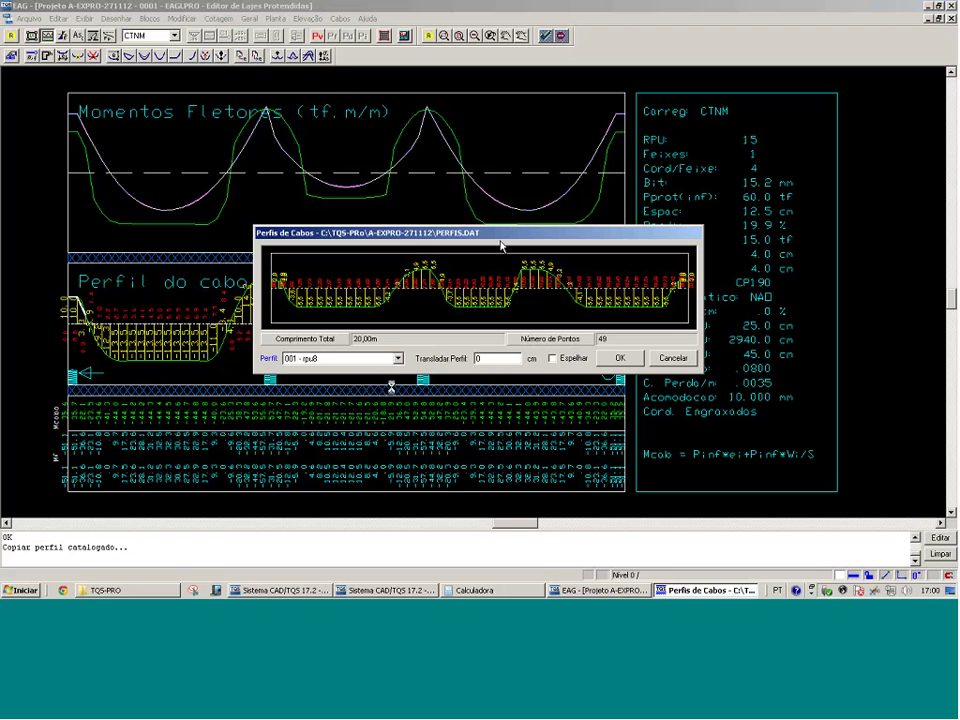
pyautogui.click(397, 358)
pyautogui.scroll(-3, 337, 420)
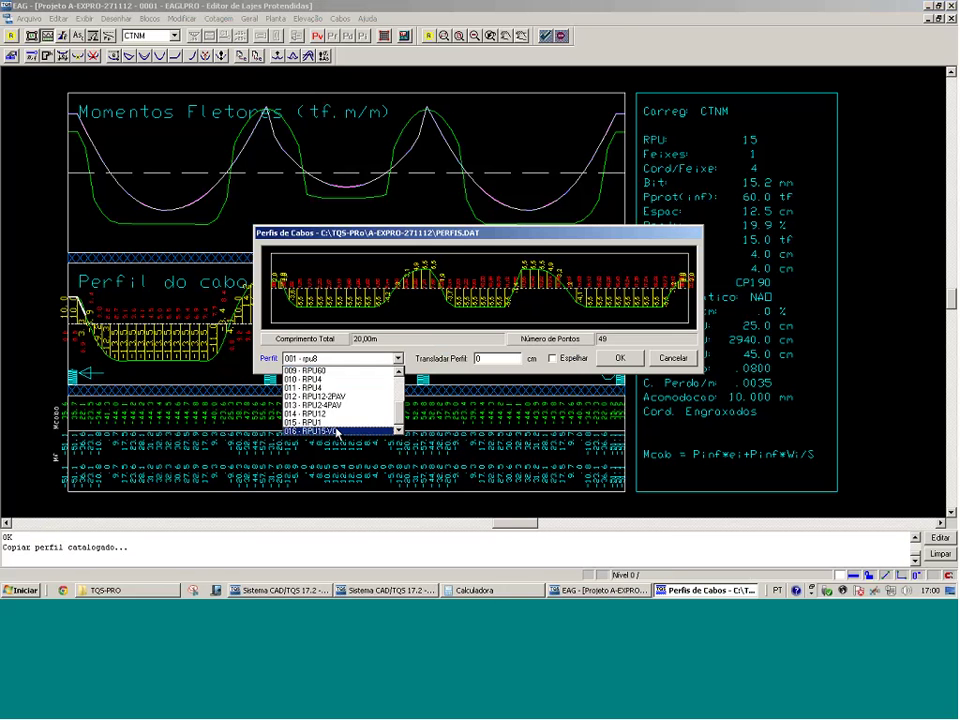
pyautogui.click(337, 431)
pyautogui.doubleClick(498, 359)
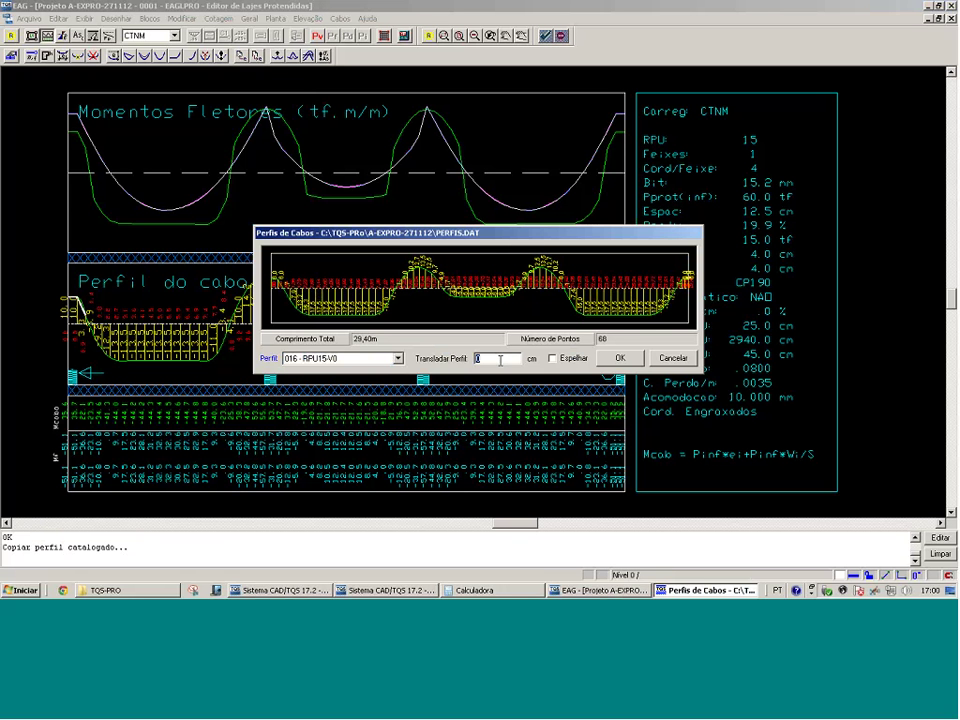
pyautogui.write('-4')
pyautogui.press('Return')
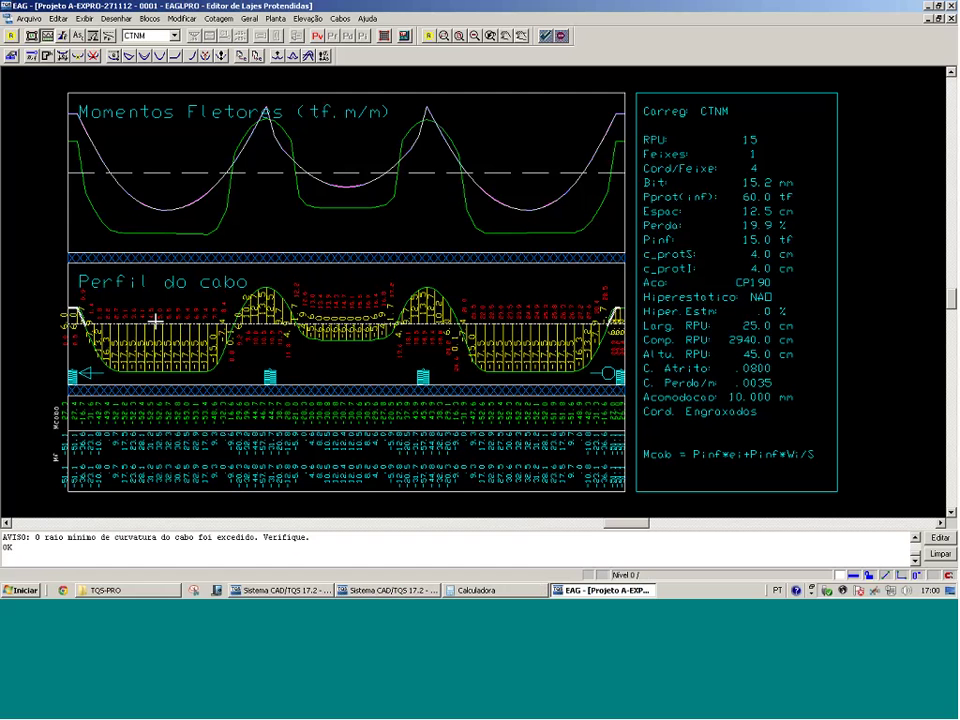
# Set the cable eccentricity at the starting anchorage to -10
pyautogui.click(129, 56)
pyautogui.click(80, 368)
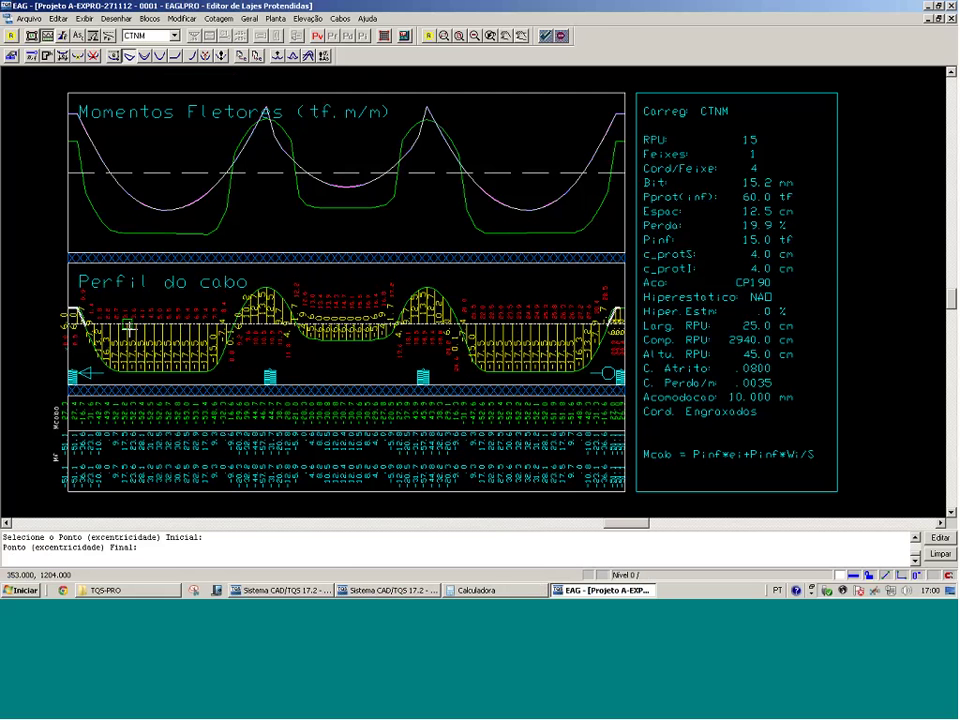
pyautogui.click(129, 328)
pyautogui.write('-10')
pyautogui.press('Return')
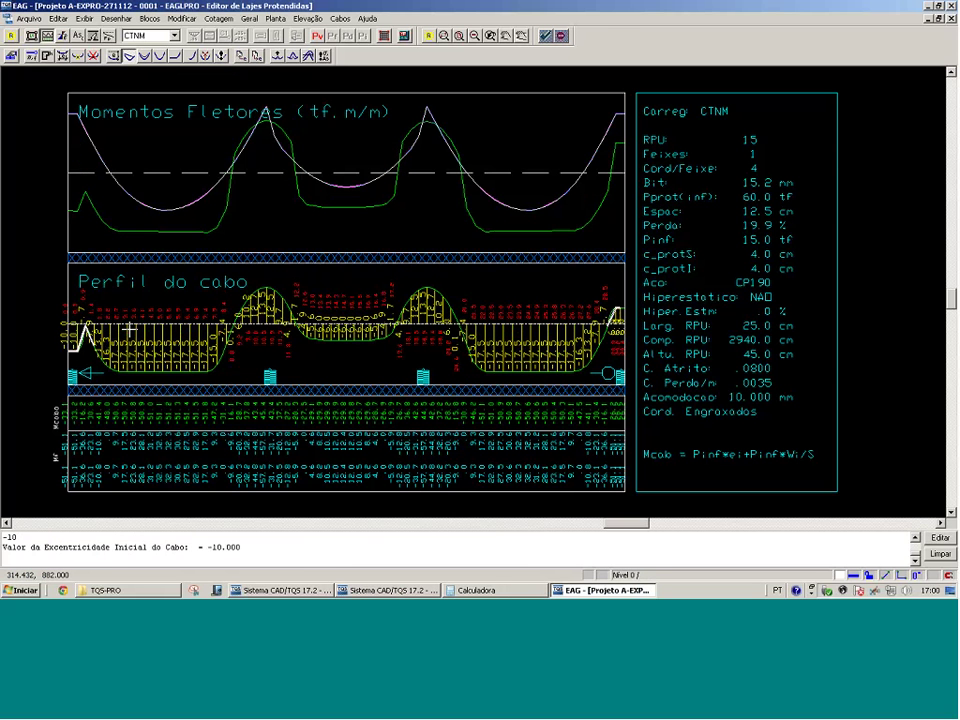
# Shape the cable between the starting anchorage and the first span's low stretch as a semi-parabola
pyautogui.click(190, 55)
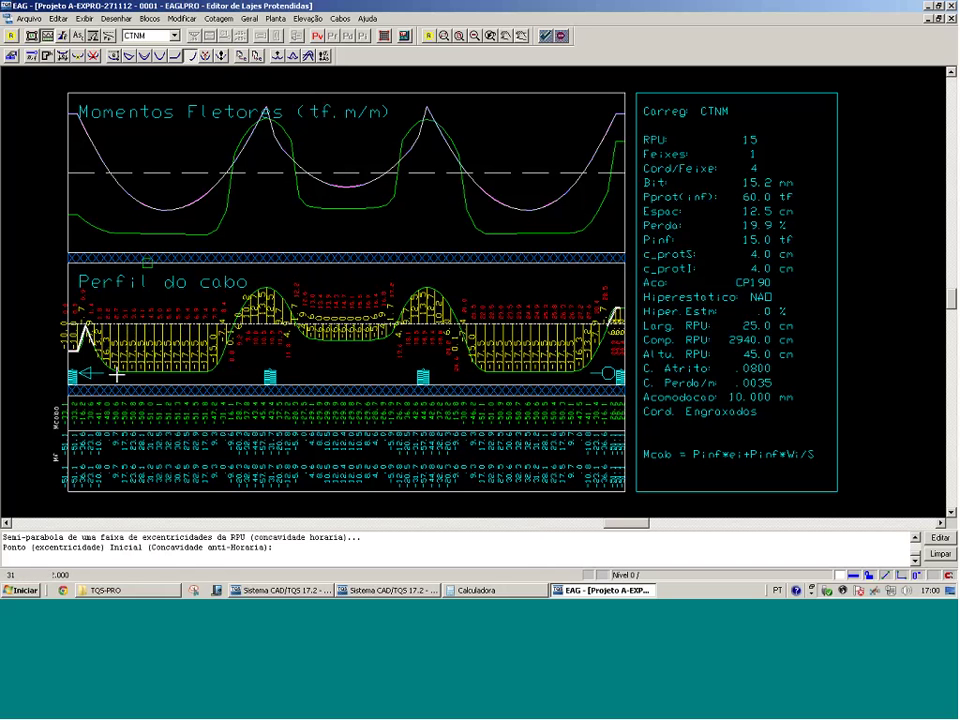
pyautogui.click(633, 333)
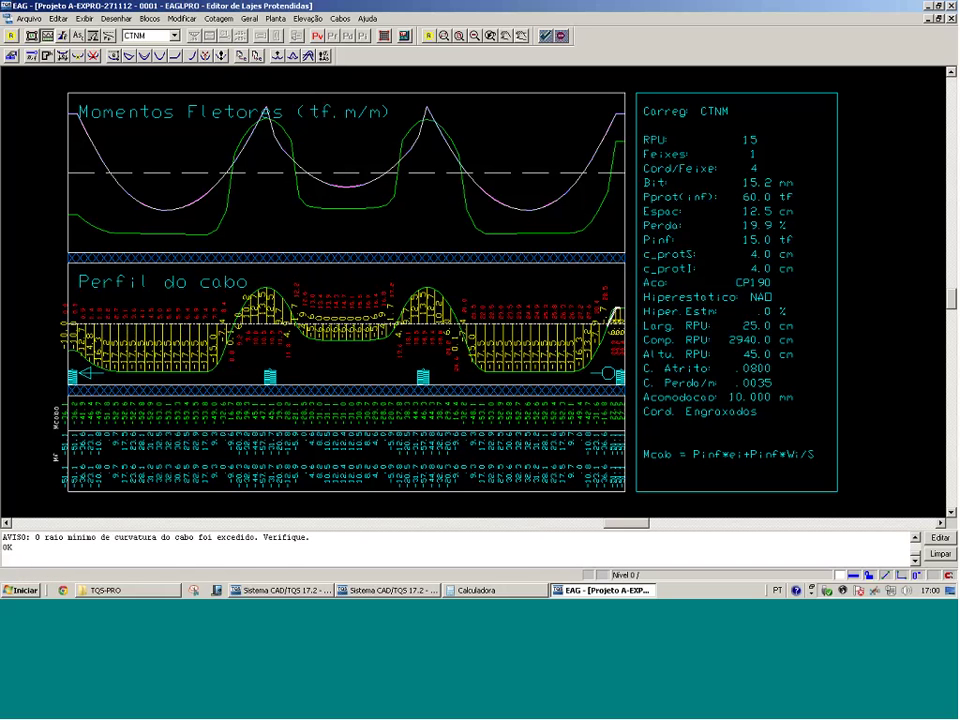
# Mirror the modified starting stretch to the cable's far end and set the end eccentricities there to -10
pyautogui.click(258, 56)
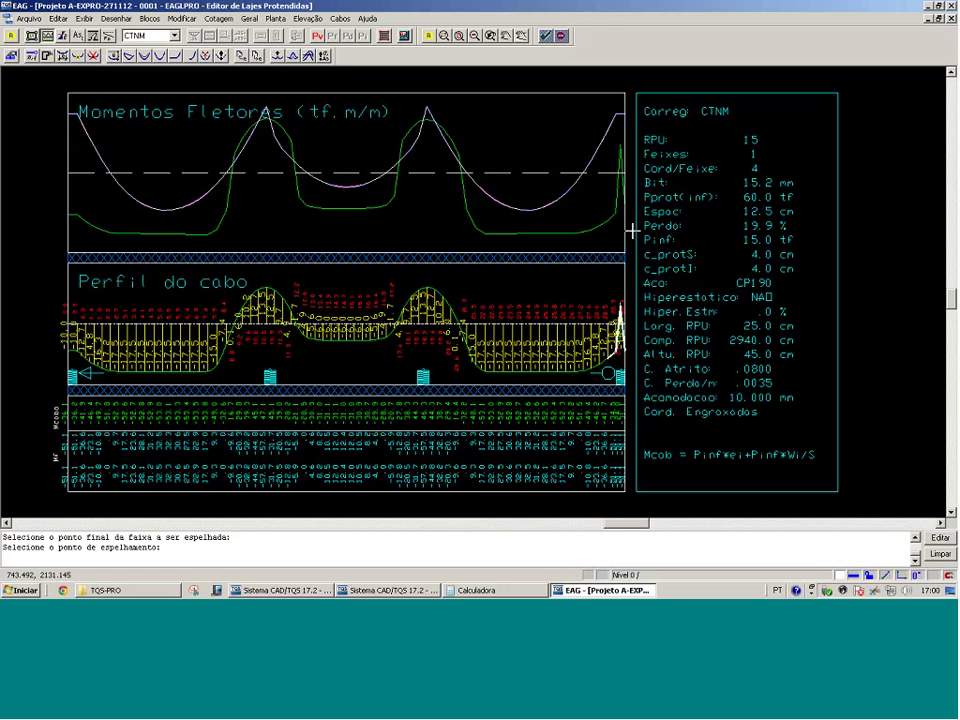
pyautogui.click(129, 56)
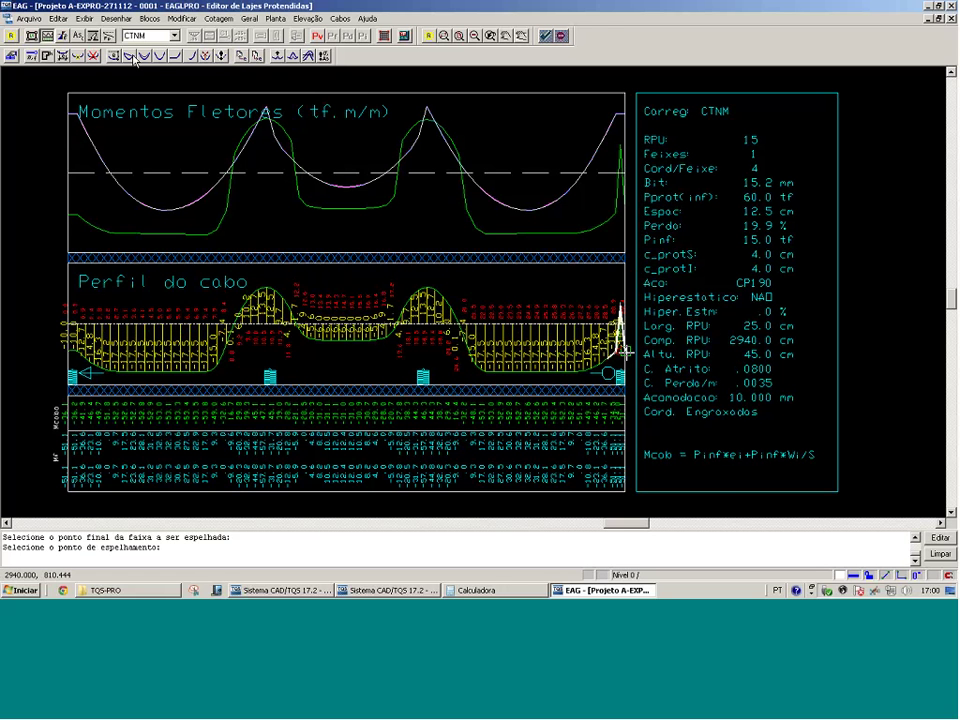
pyautogui.click(622, 350)
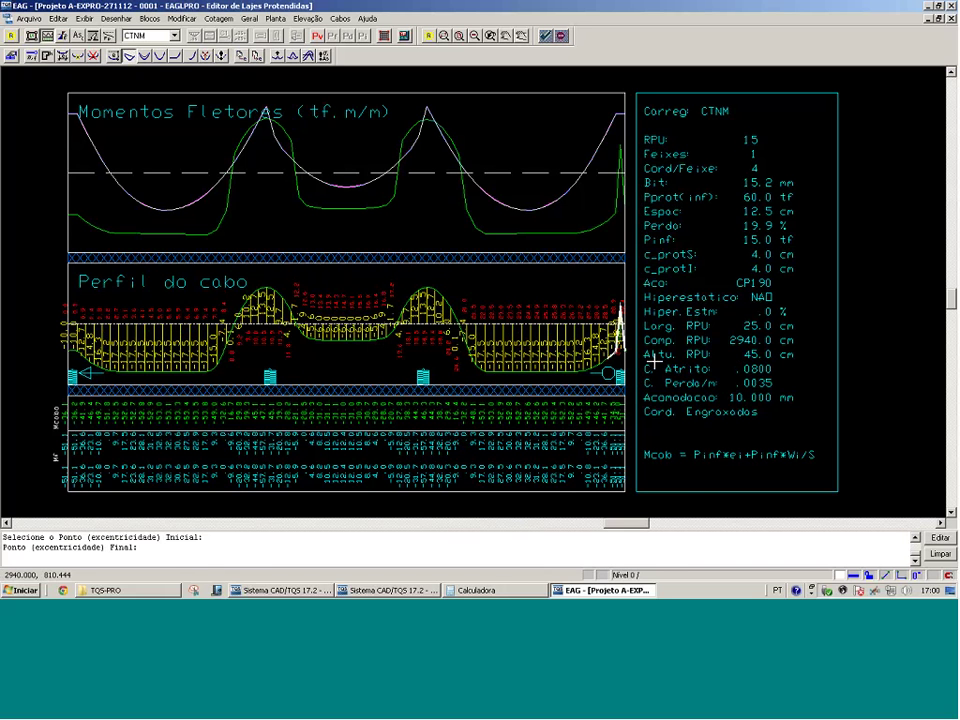
pyautogui.click(724, 300)
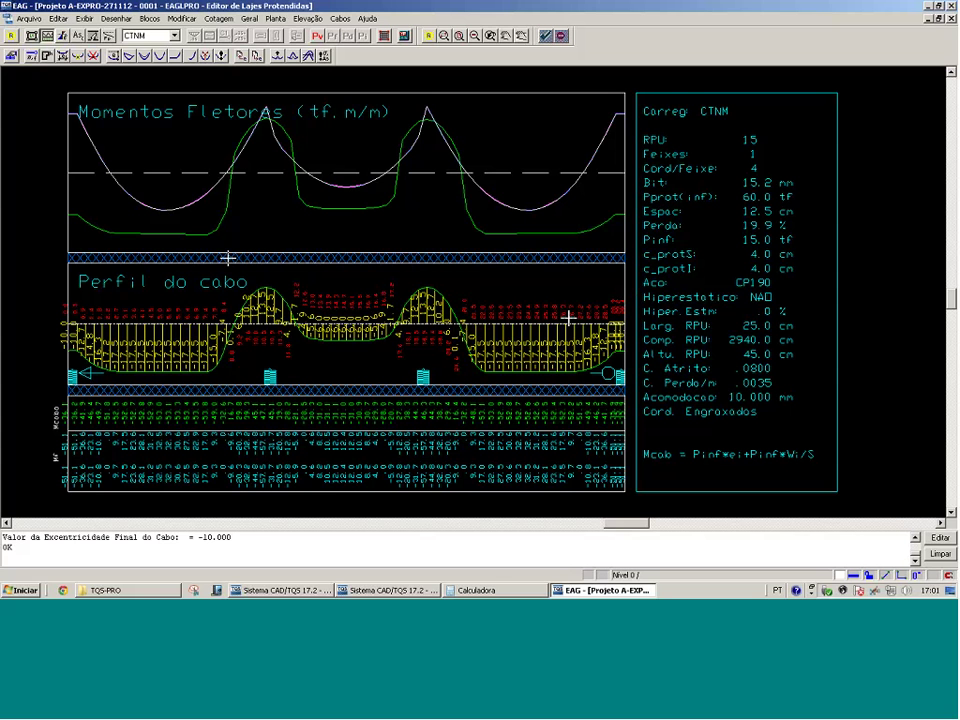
# Return to the plan view and open the cable profile of RPU 2, the upper straight green strip
pyautogui.click(171, 193)
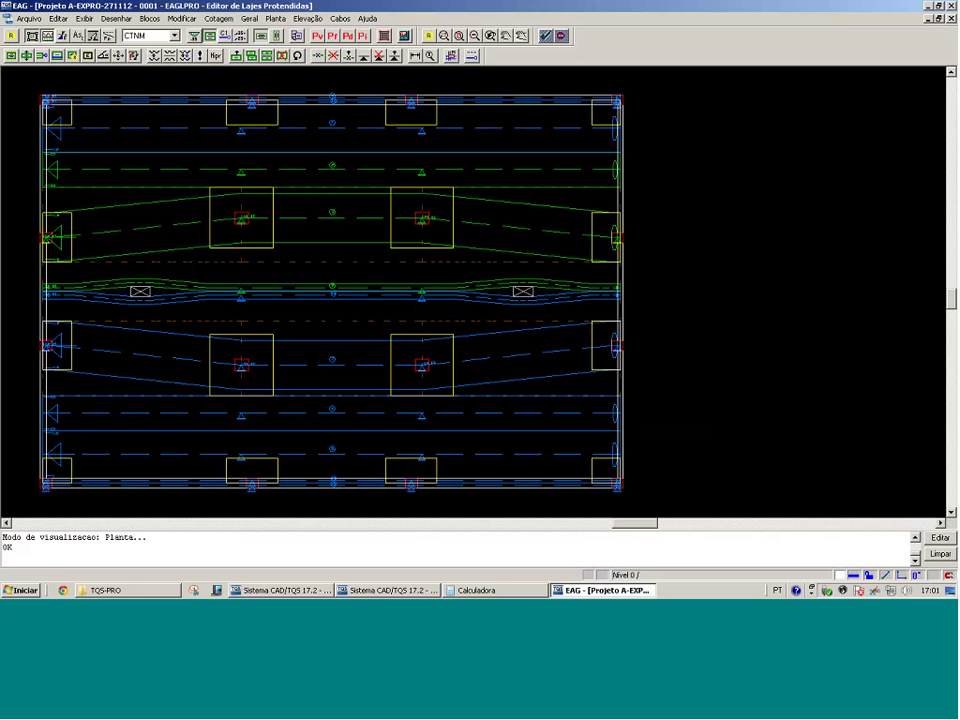
pyautogui.click(370, 167)
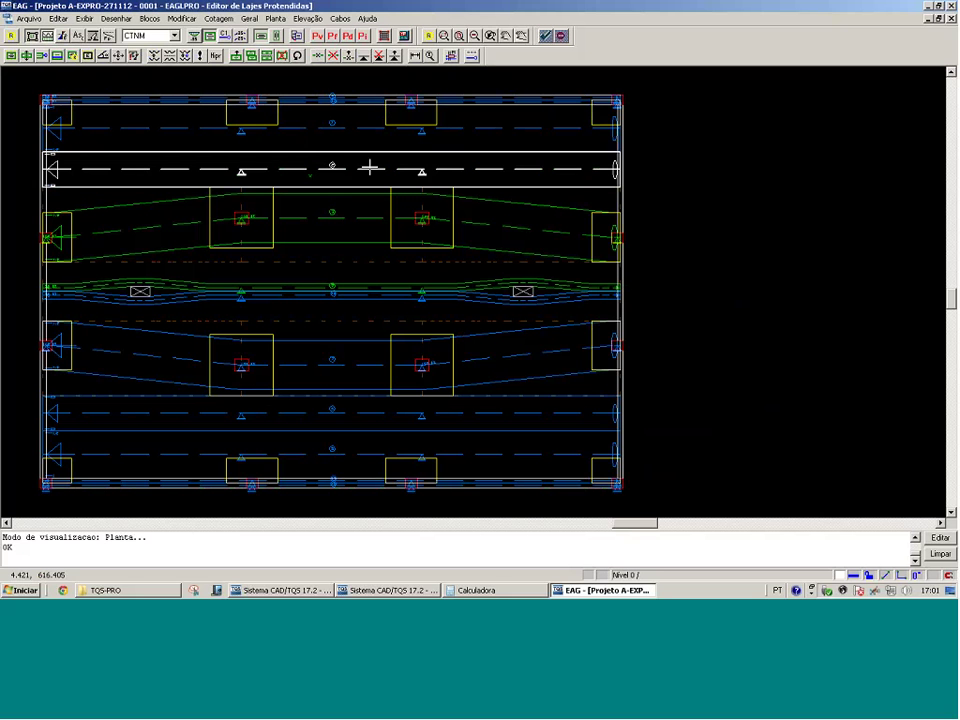
pyautogui.press('Return')
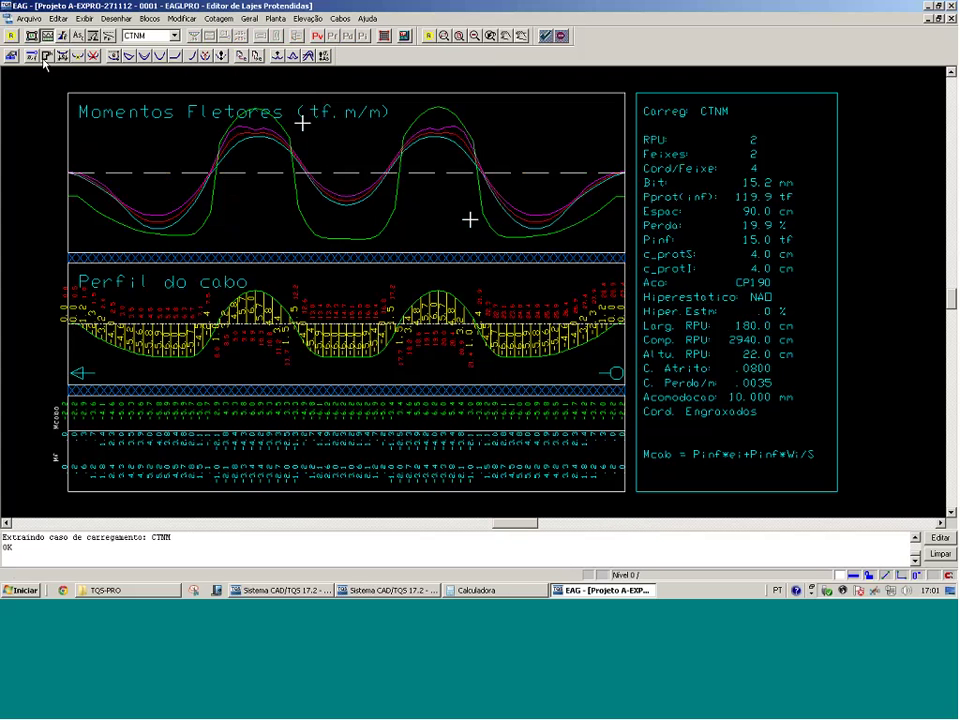
# Try setting the eccentricities to 0 along the whole cable, from the starting anchorage to the far end
pyautogui.click(129, 57)
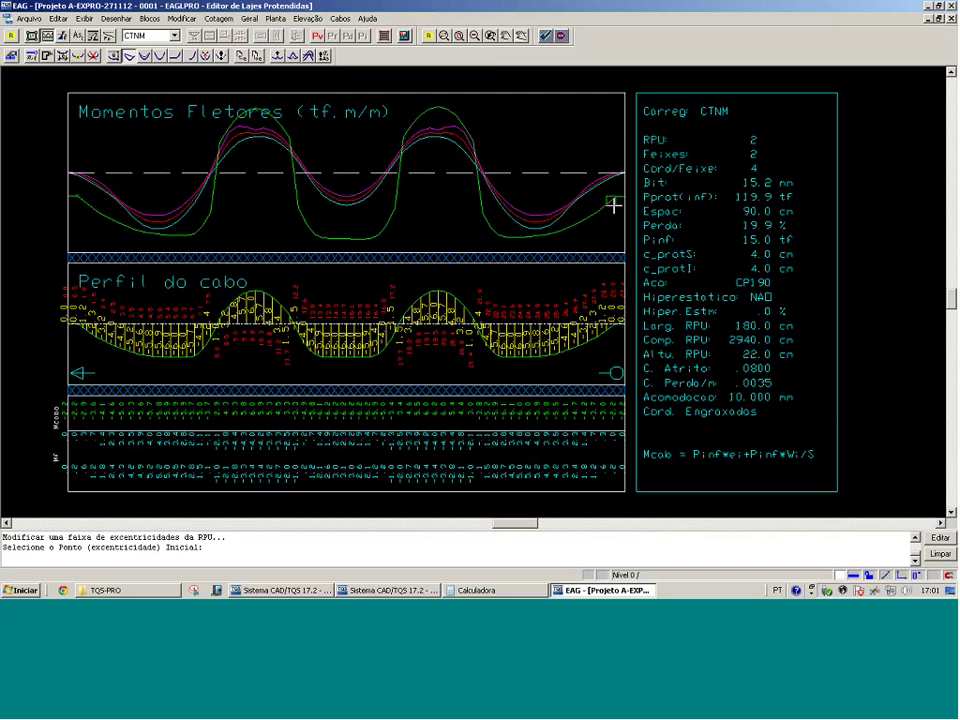
pyautogui.press('Return')
pyautogui.press('Return')
pyautogui.press('Return')
pyautogui.press('Return')
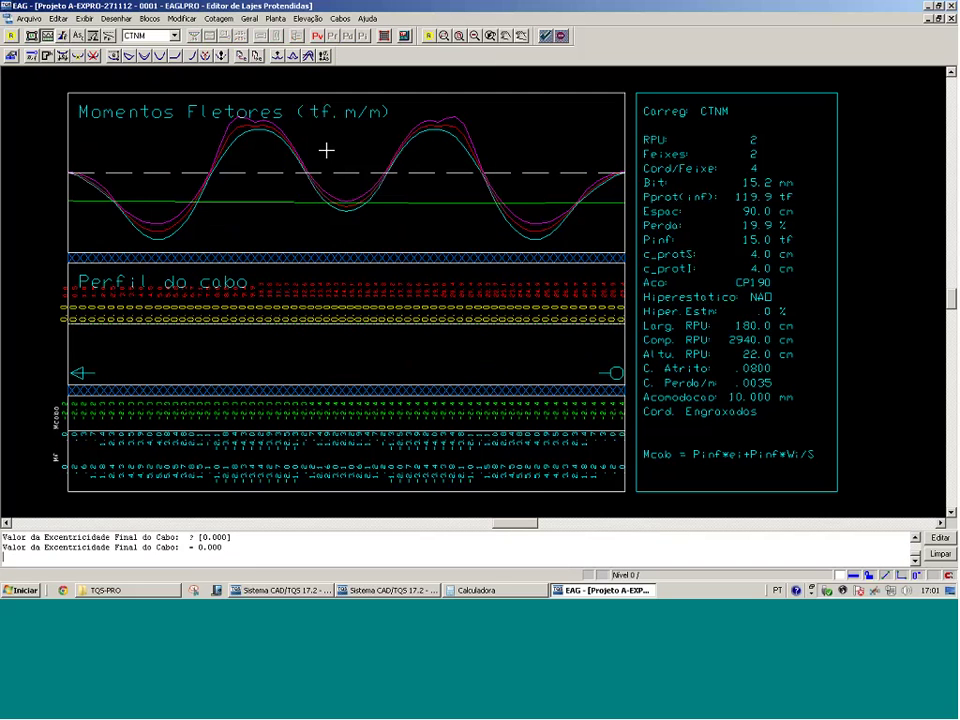
# Try point eccentricities of 6 over the first support and -6 at the first span's low point, and recalculate the original profile
pyautogui.click(116, 56)
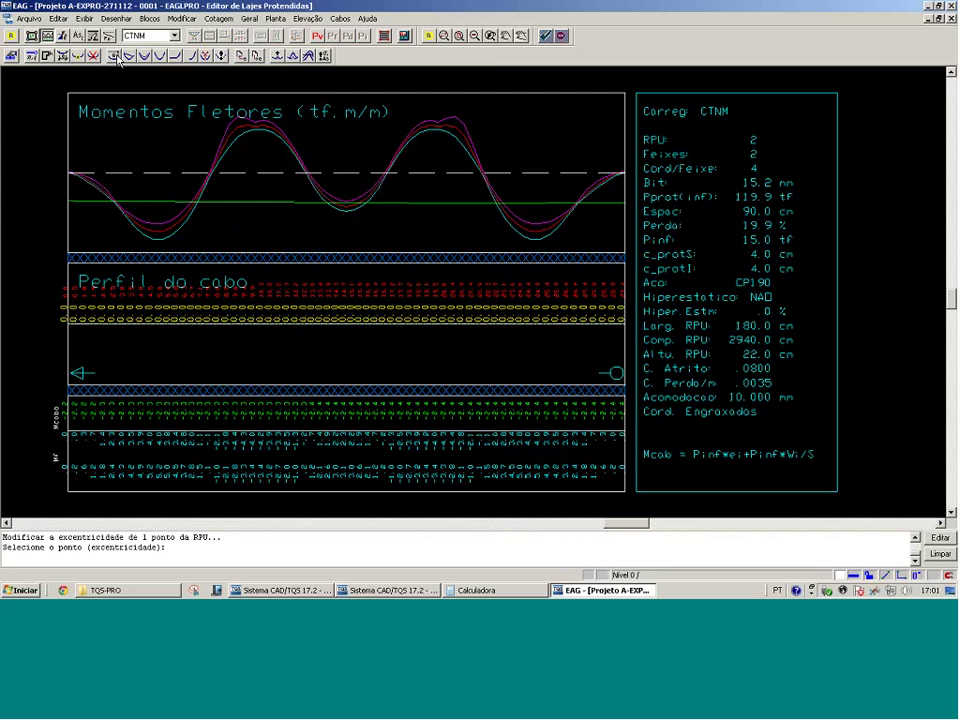
pyautogui.click(273, 121)
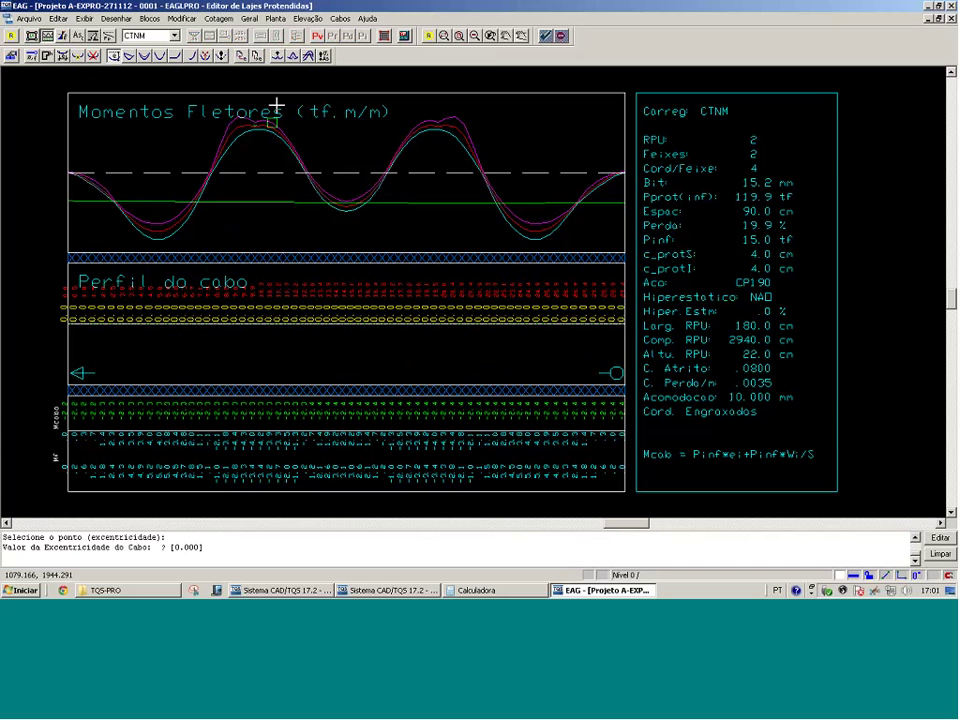
pyautogui.write('6')
pyautogui.press('Return')
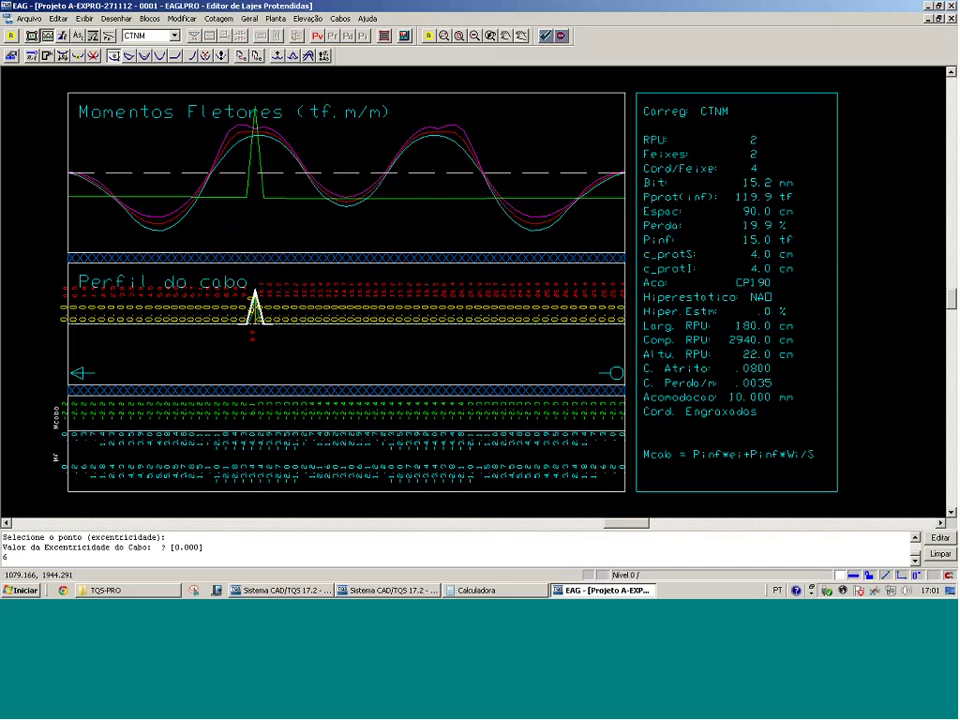
pyautogui.click(158, 228)
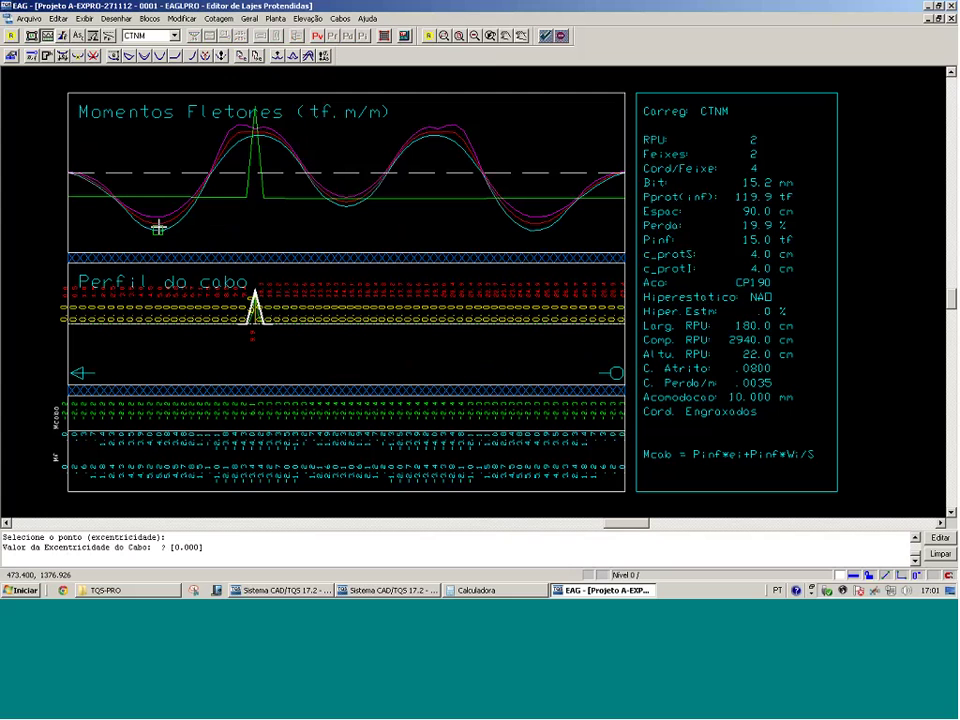
pyautogui.write('-6')
pyautogui.press('Return')
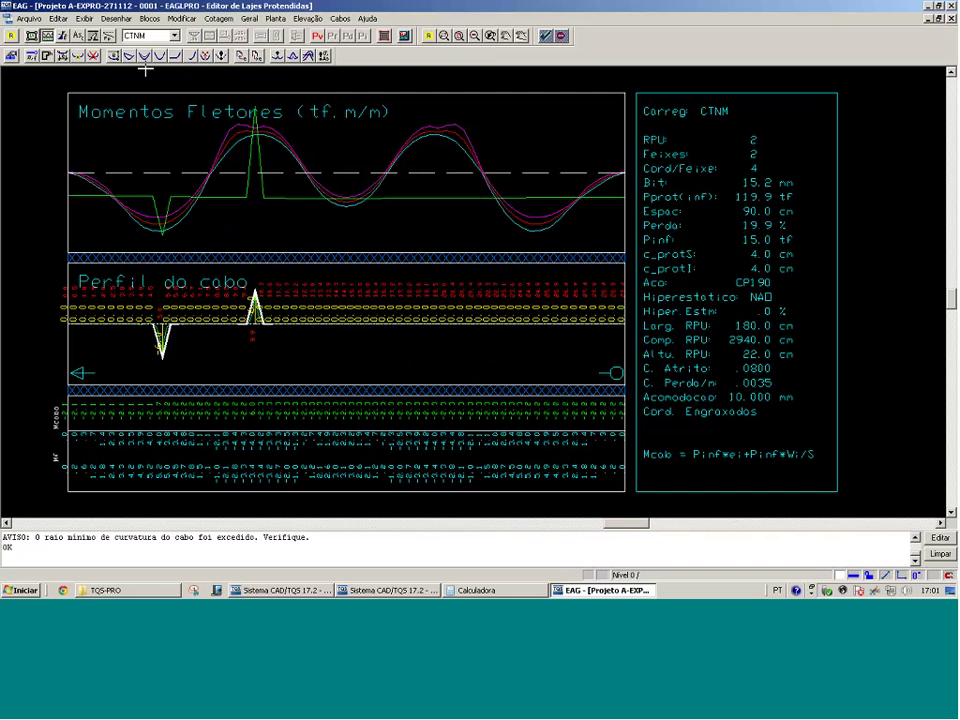
pyautogui.click(221, 56)
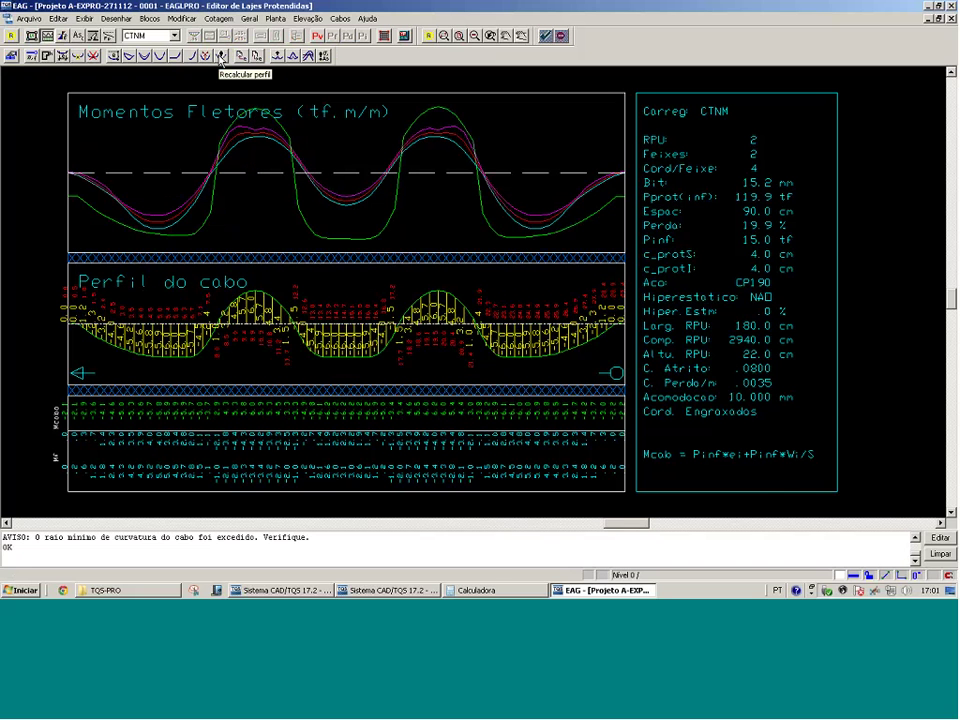
# Set the eccentricities from the starting anchorage to the middle span's centre to 0 and the one over the first support to 6
pyautogui.click(357, 319)
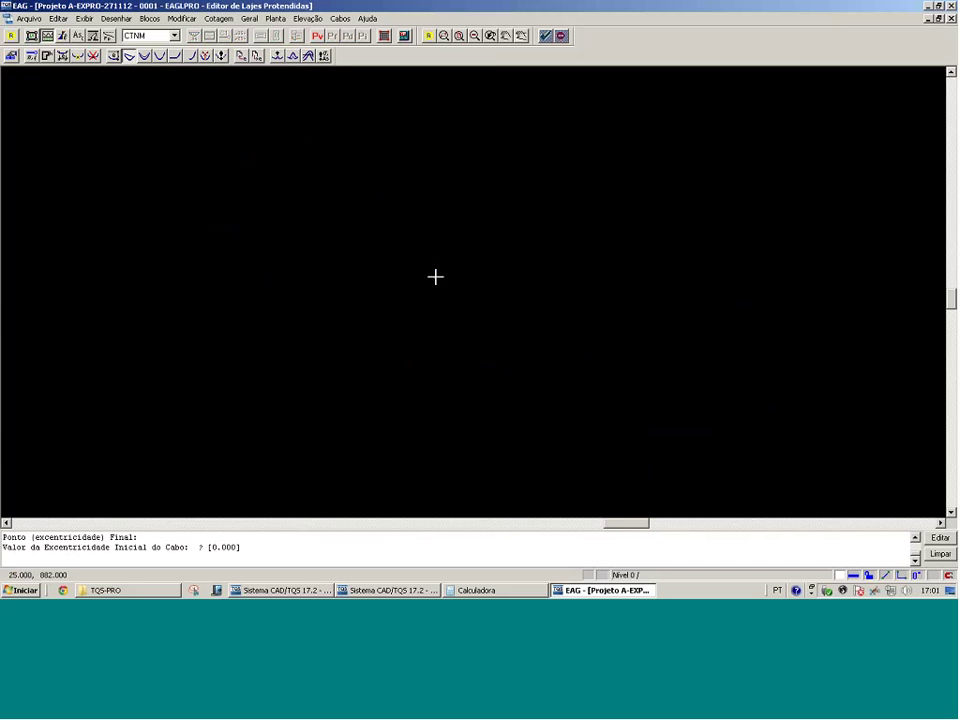
pyautogui.press('Return')
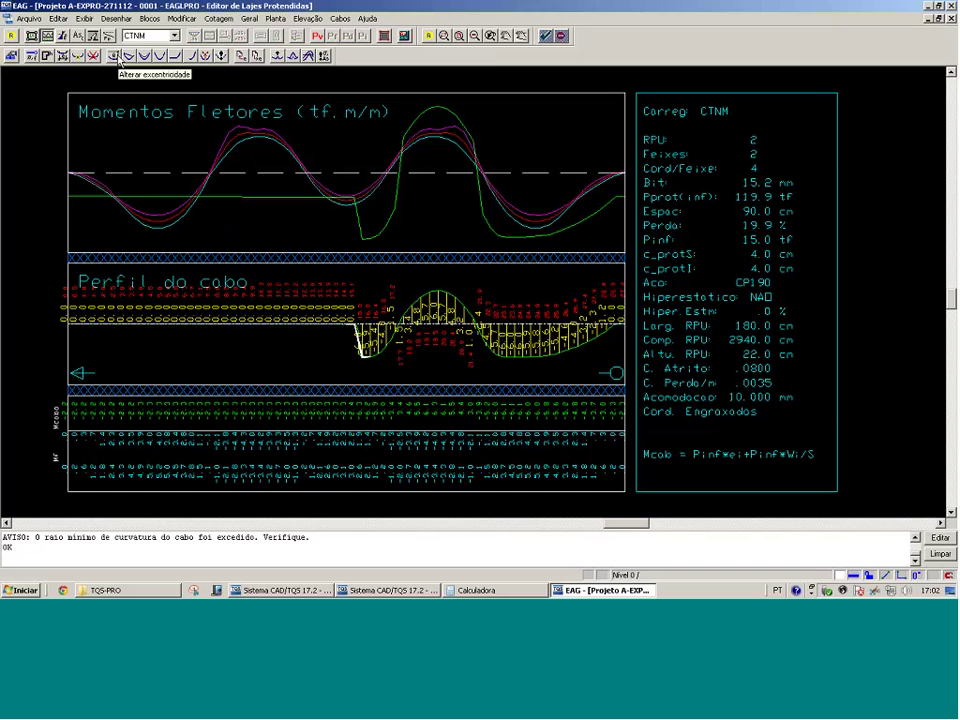
pyautogui.click(115, 56)
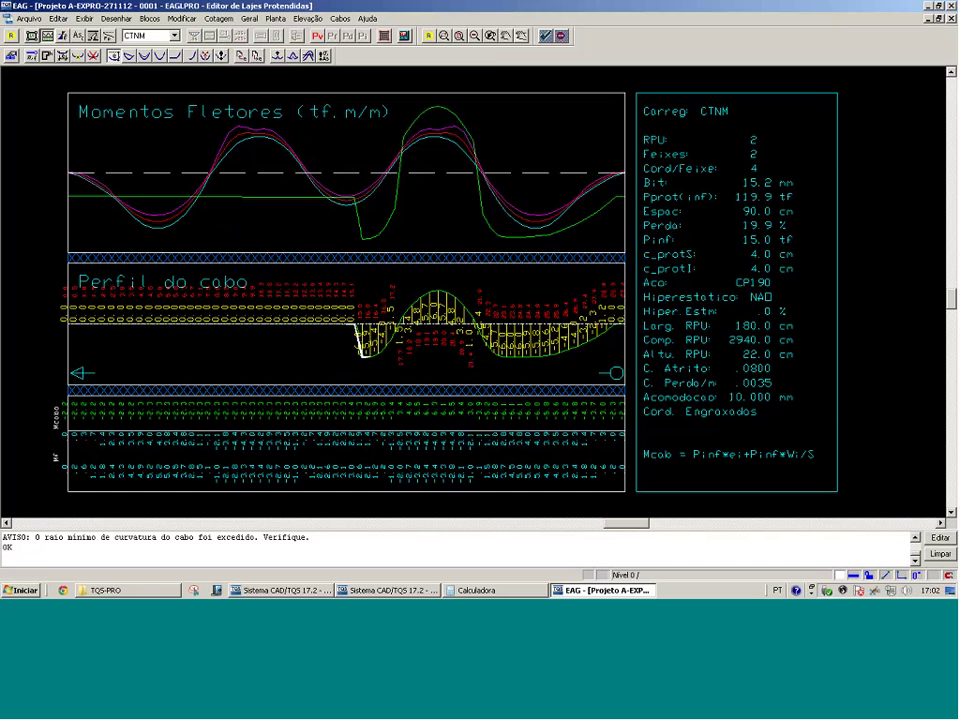
pyautogui.click(258, 136)
pyautogui.press('Return')
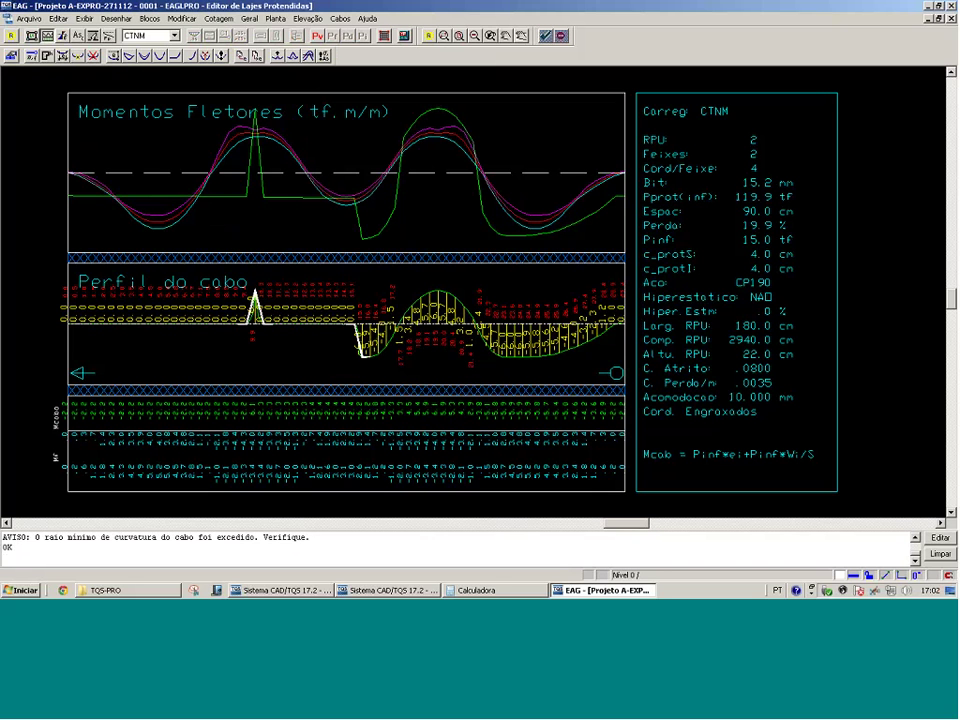
# Set a constant eccentricity of -6 along the first span's low stretch
pyautogui.click(137, 57)
pyautogui.click(156, 326)
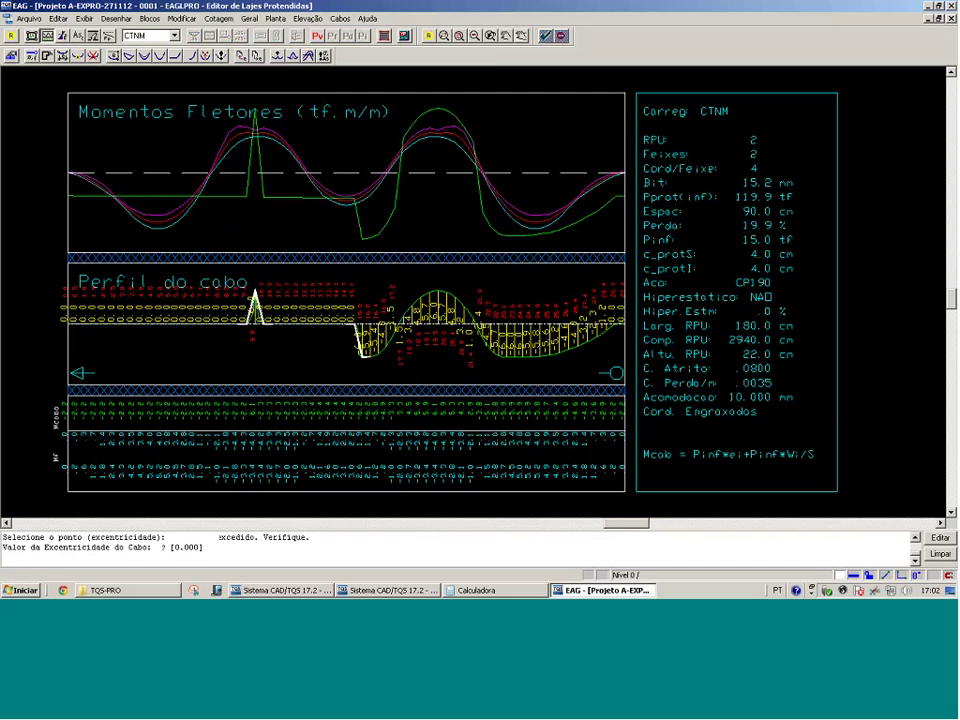
pyautogui.click(121, 354)
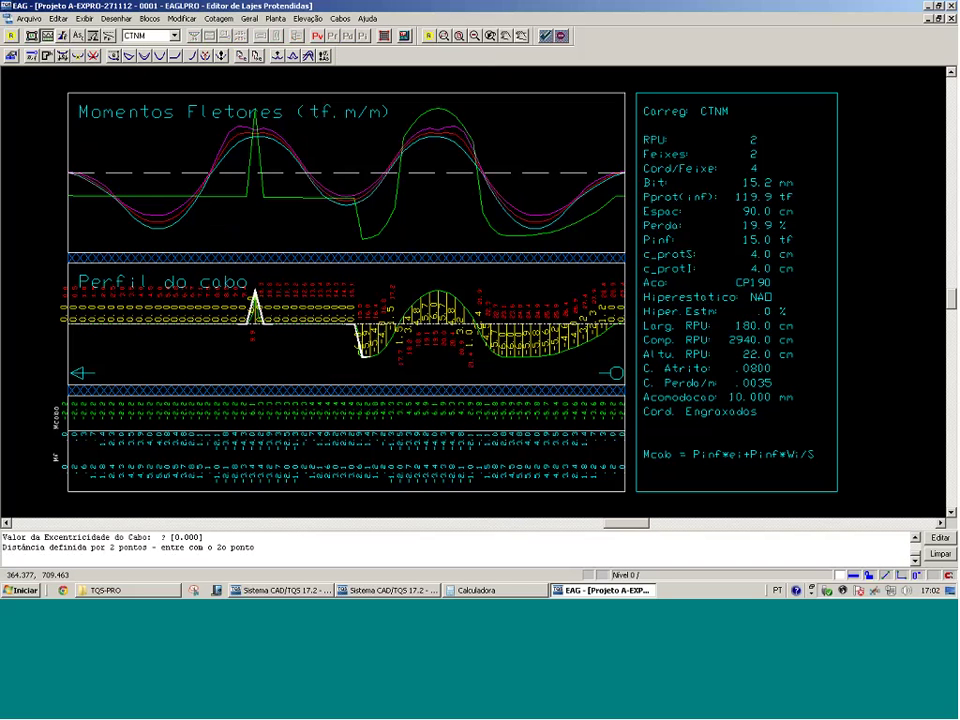
pyautogui.click(201, 356)
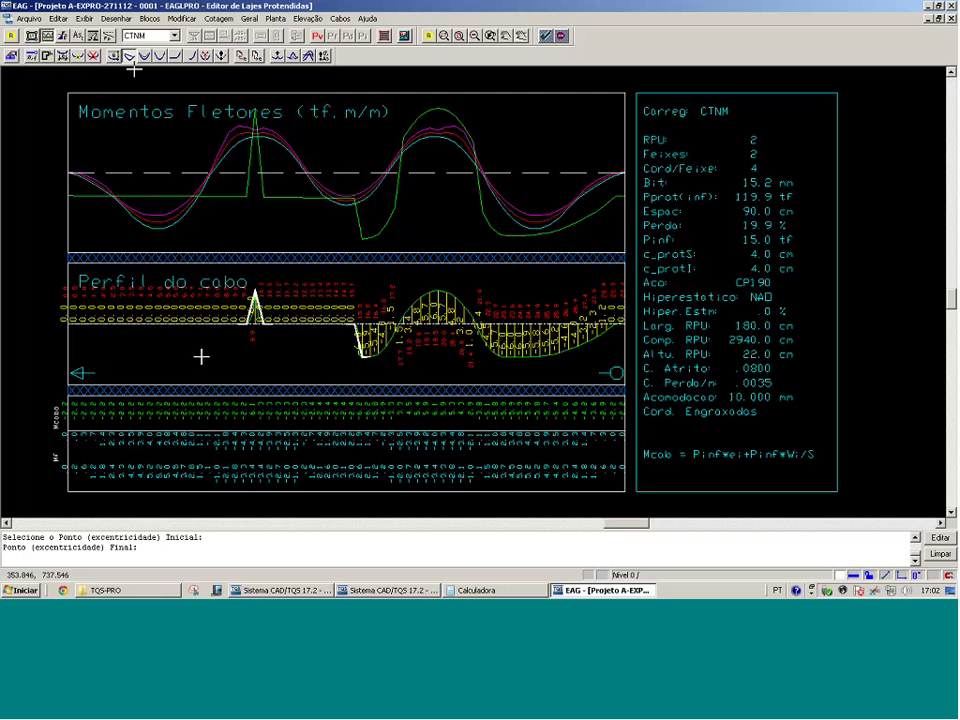
pyautogui.click(265, 270)
pyautogui.write('-6')
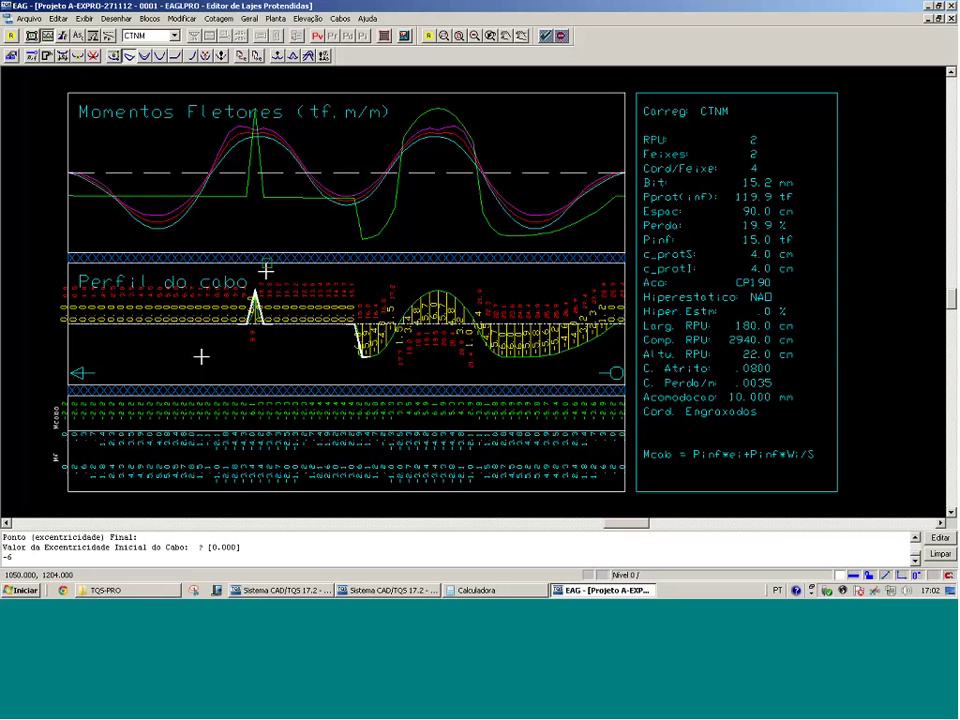
pyautogui.press('Return')
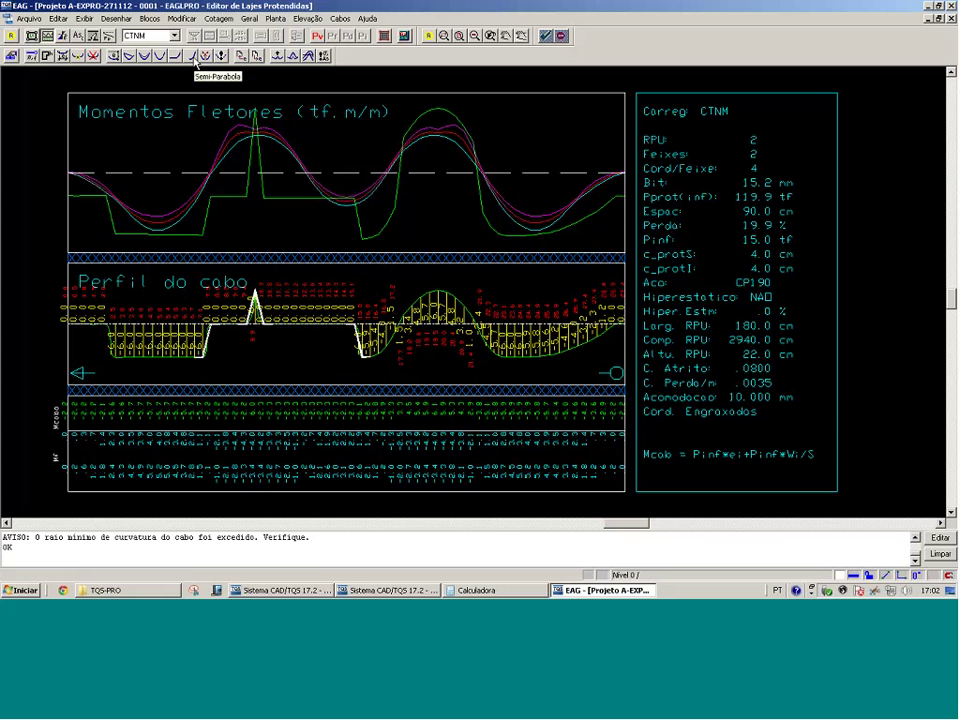
# Shape the cable from the starting anchorage to the beginning of the first span's low stretch as a semi-parabola
pyautogui.click(194, 57)
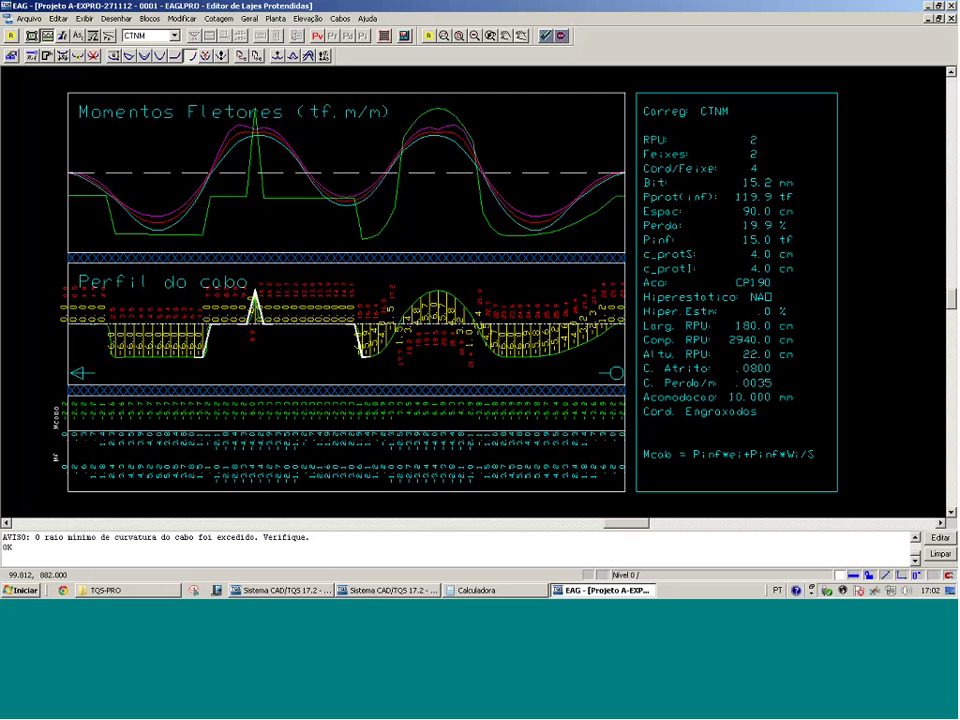
pyautogui.click(78, 324)
pyautogui.click(114, 364)
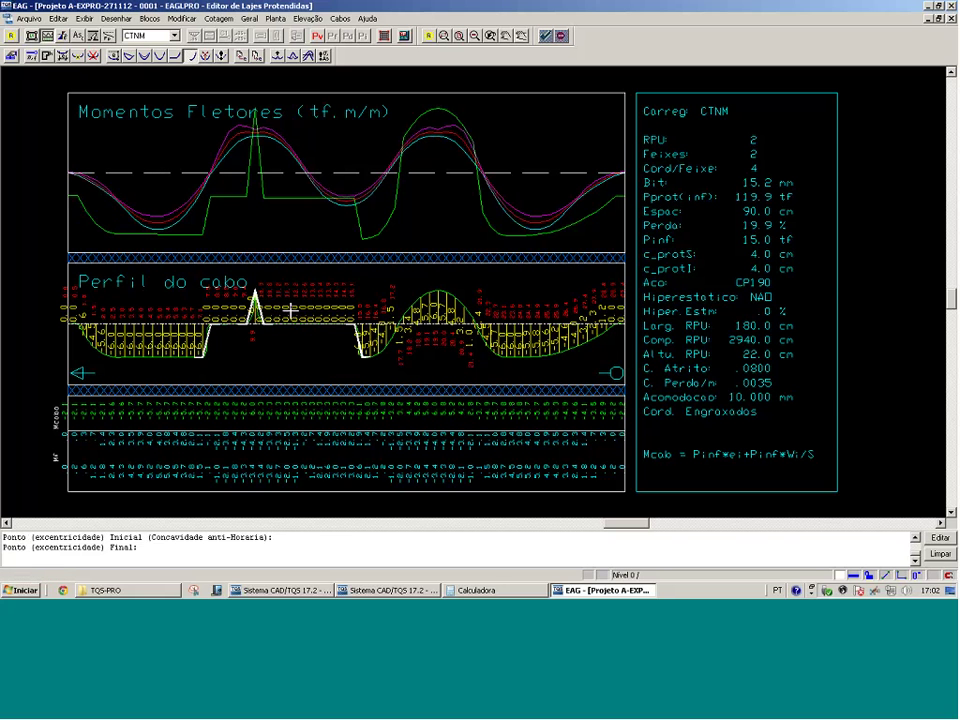
# Add a parabolic transition between the first support's peak and the end of the first span's low stretch, with inflection at 55%
pyautogui.click(253, 290)
pyautogui.click(191, 59)
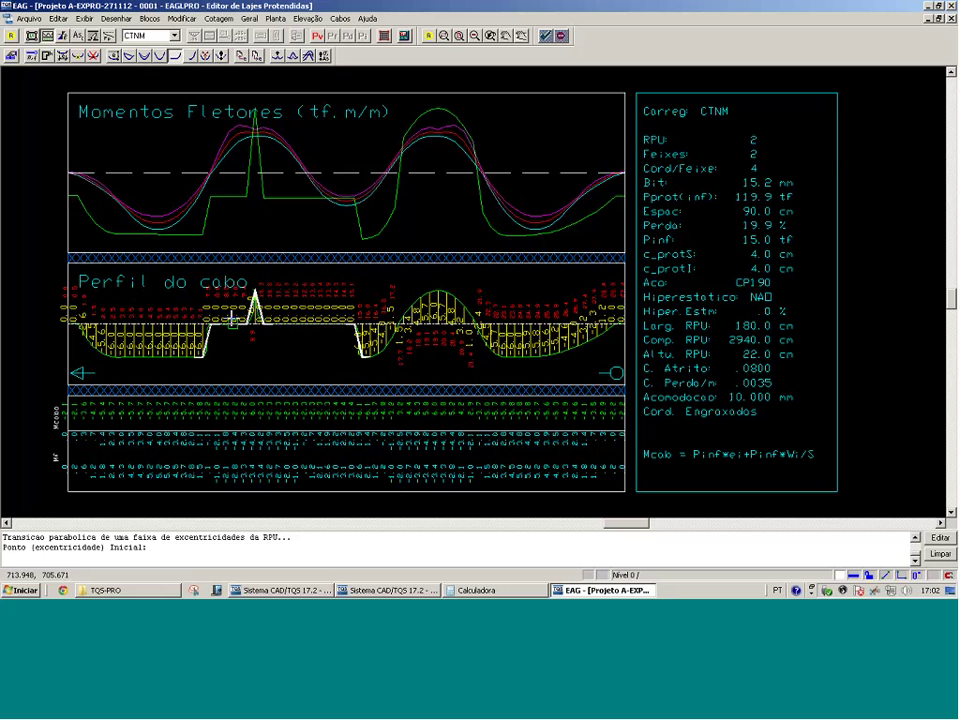
pyautogui.click(197, 360)
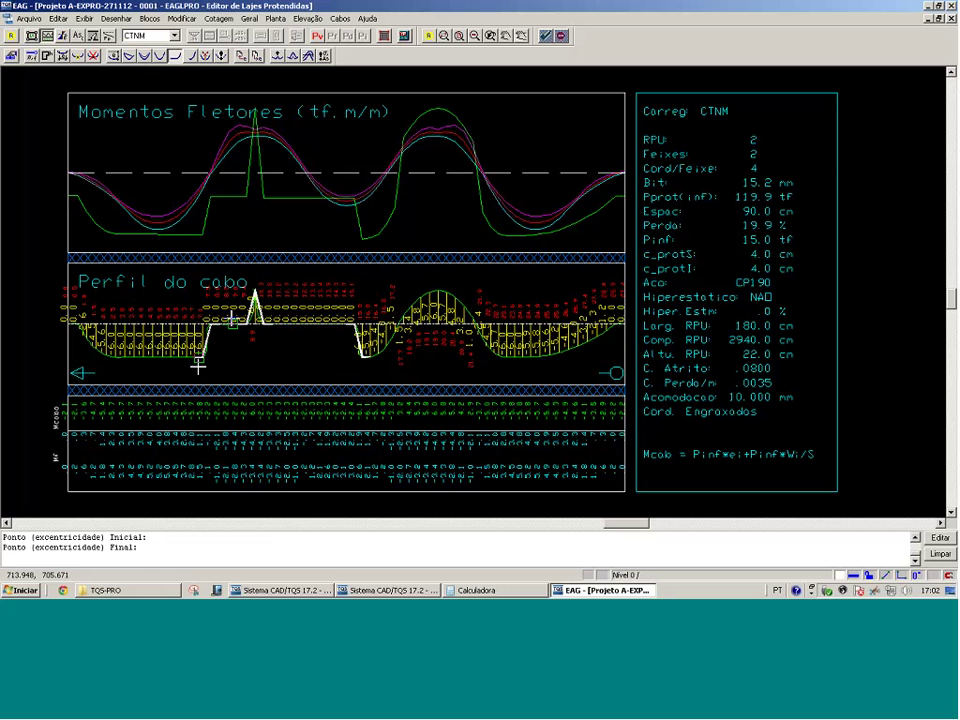
pyautogui.click(197, 362)
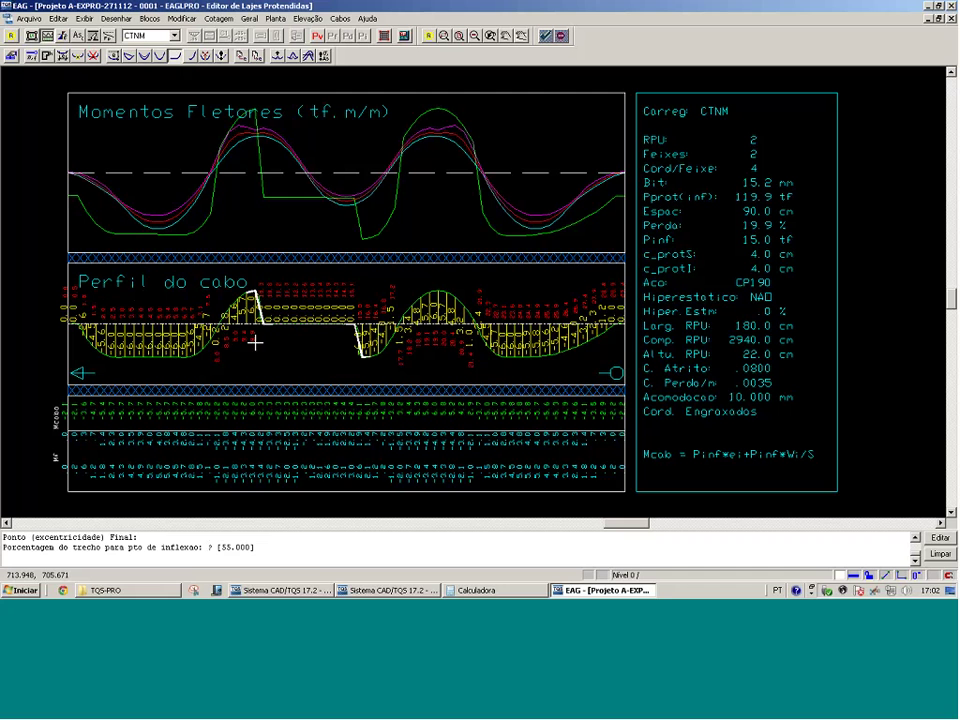
pyautogui.press('Return')
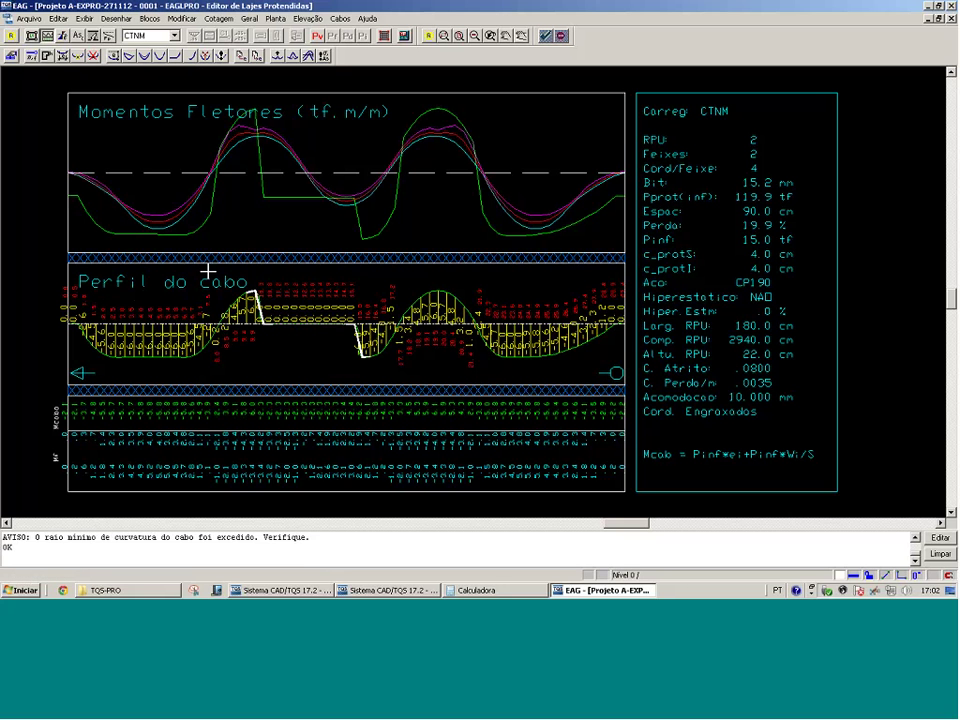
# Lower the middle span's central stretch to a constant eccentricity and join it to the first support's peak by a parabolic transition, inflection at 55%
pyautogui.click(129, 57)
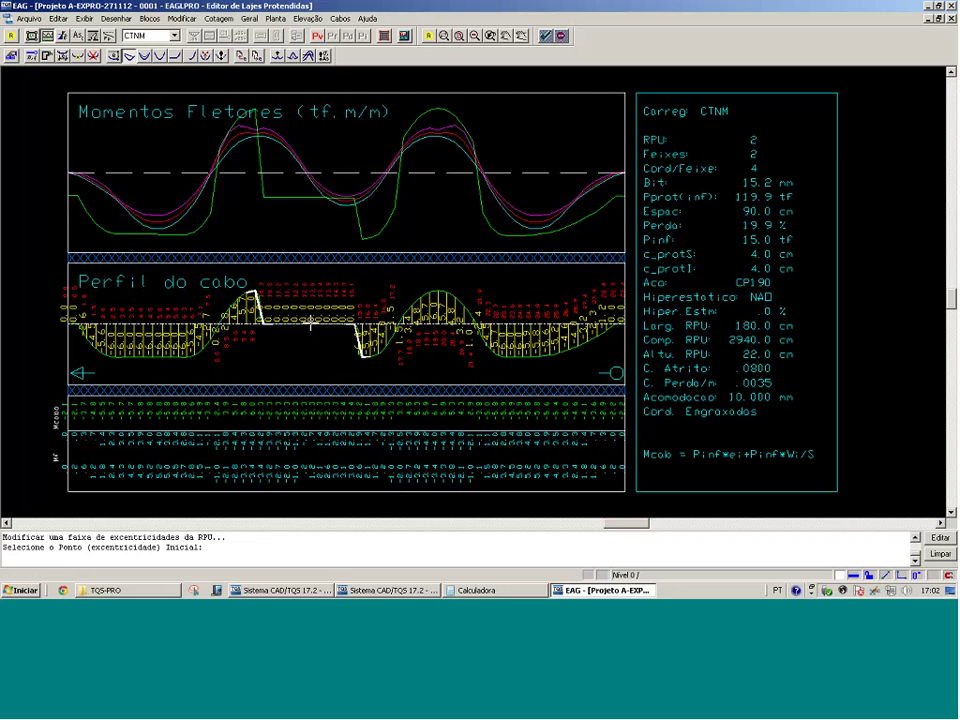
pyautogui.click(356, 327)
pyautogui.click(355, 310)
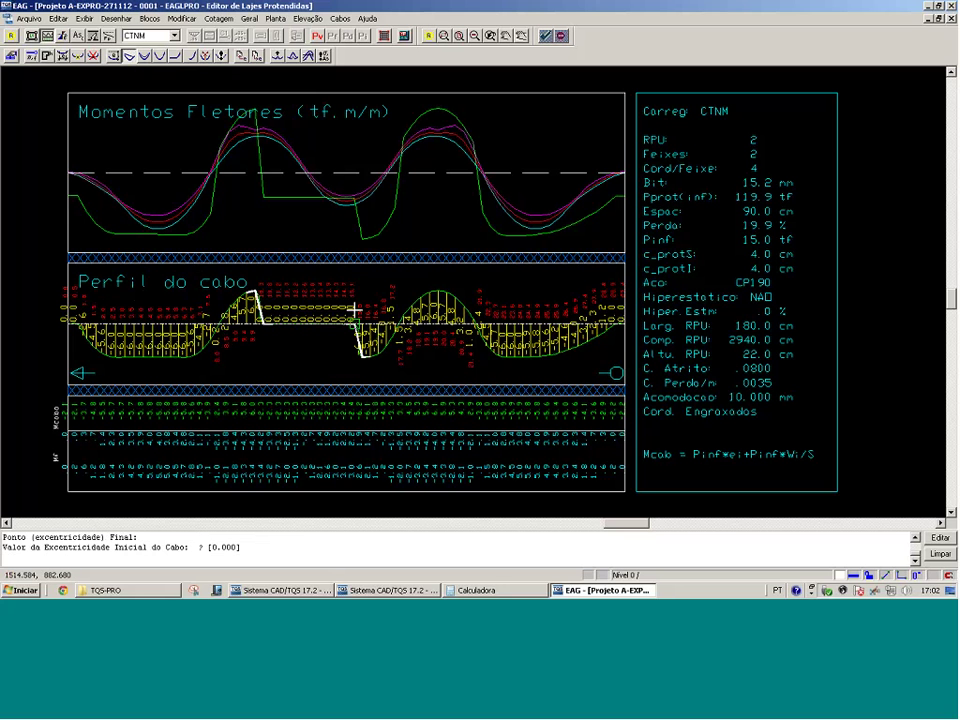
pyautogui.press('Return')
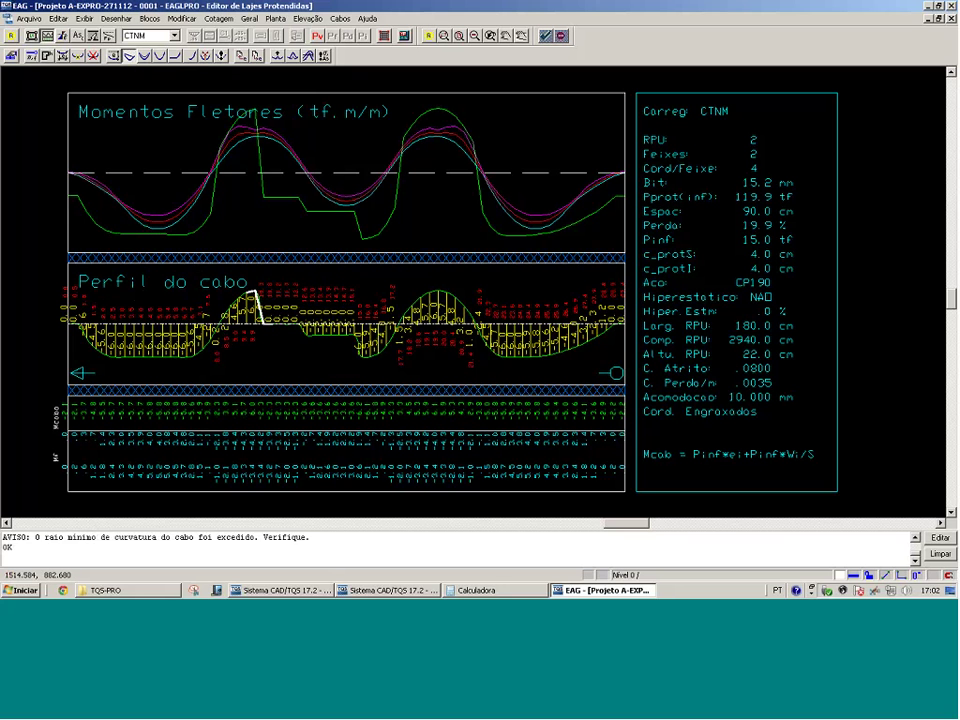
pyautogui.click(175, 56)
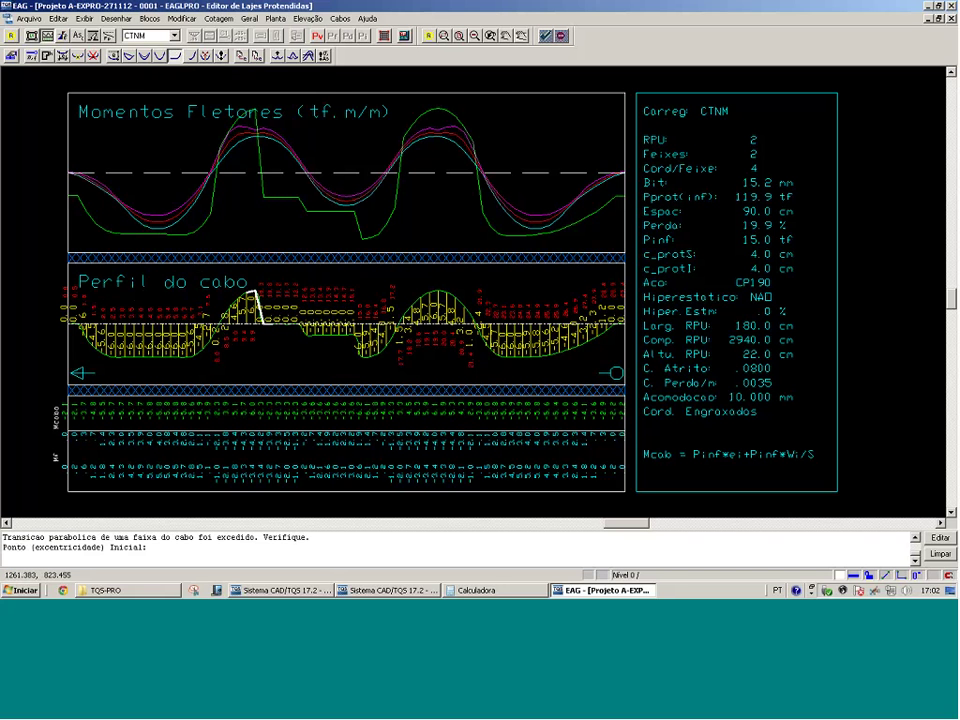
pyautogui.press('Return')
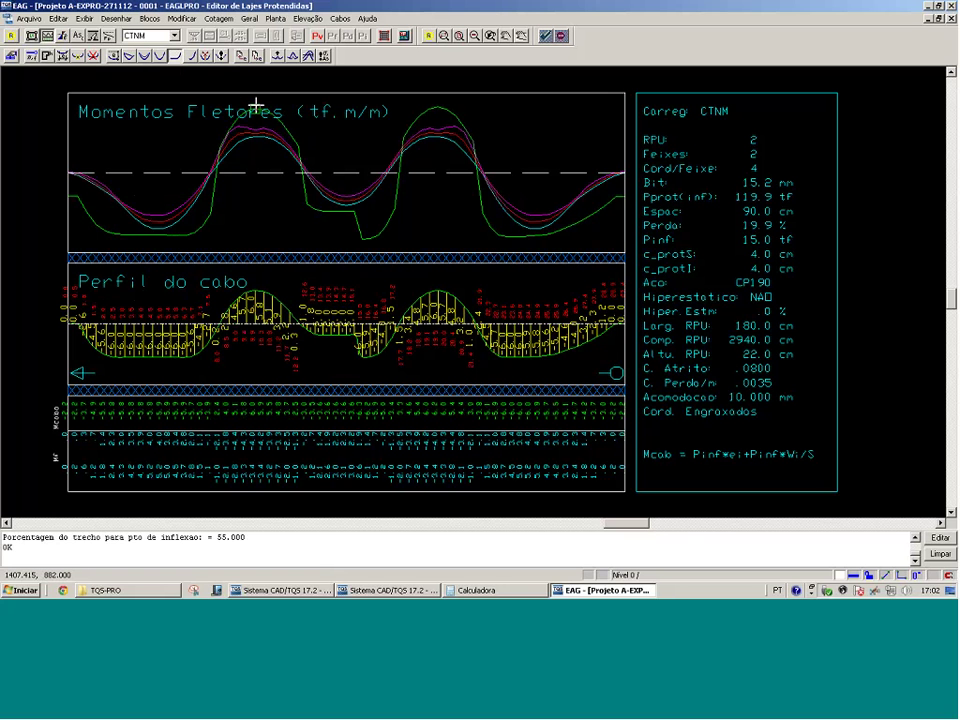
# Redo the parabolic transition from a point farther back in the first span's low stretch, inflection at 55%, and reset that stretch's eccentricities to -6
pyautogui.click(165, 342)
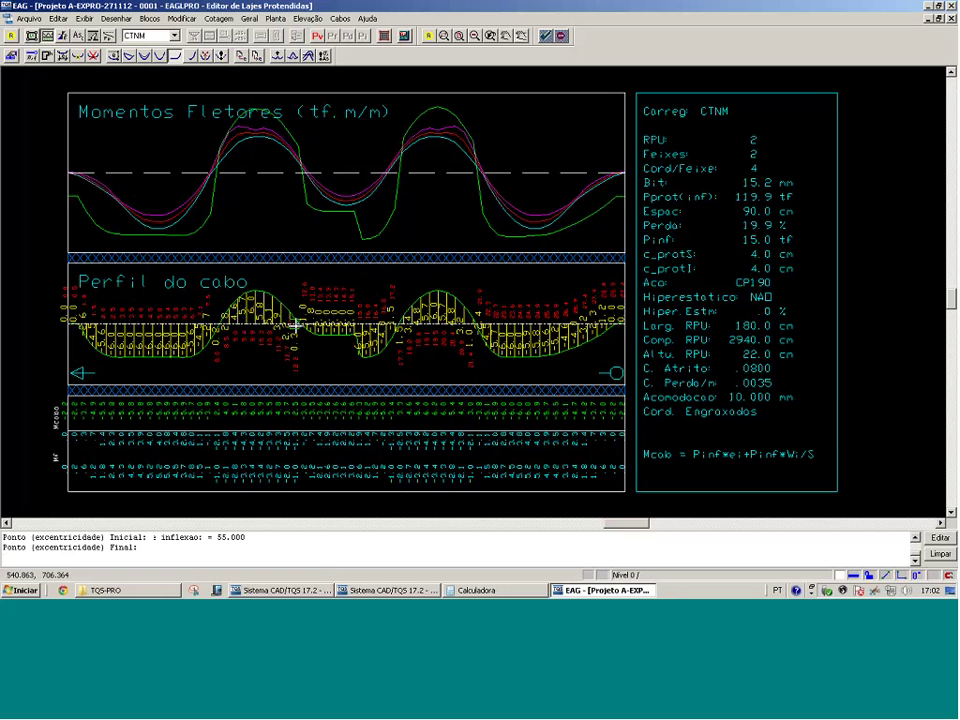
pyautogui.click(206, 200)
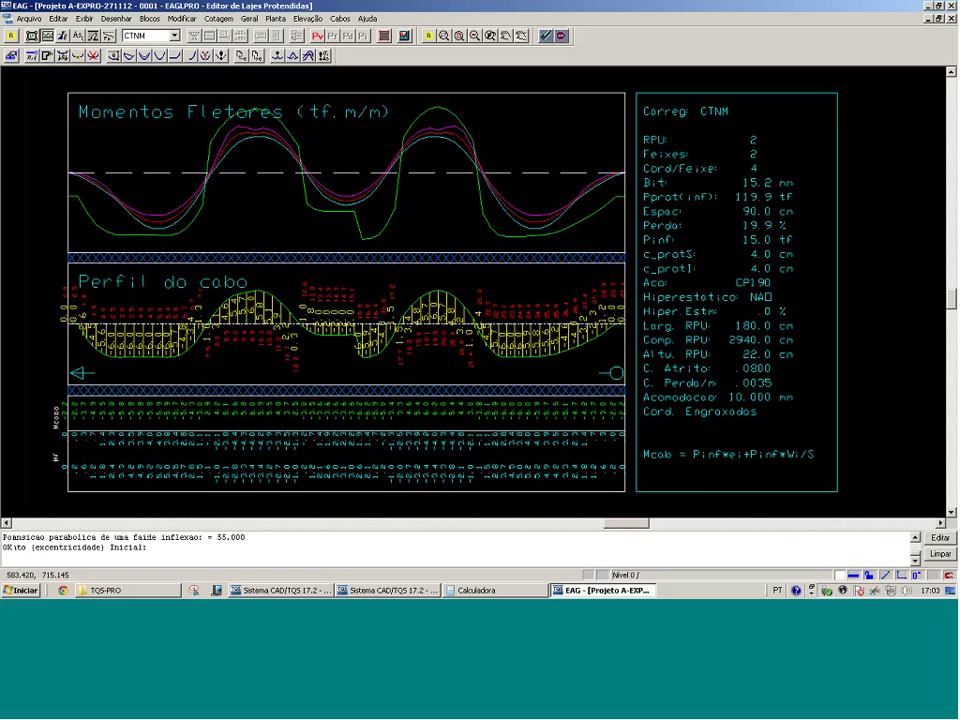
pyautogui.press('Escape')
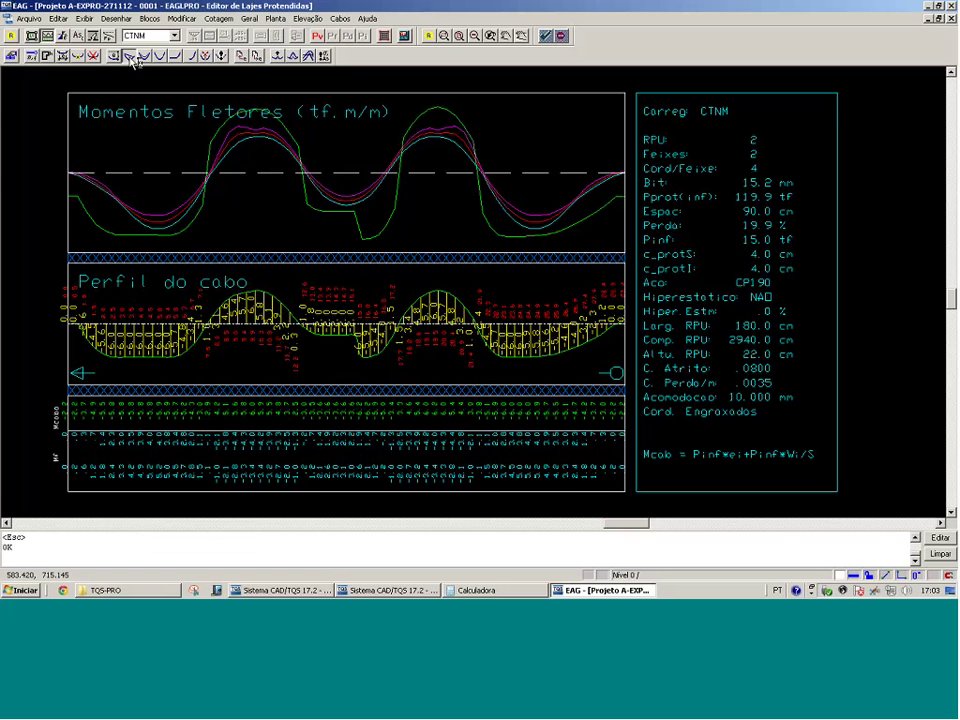
pyautogui.click(174, 364)
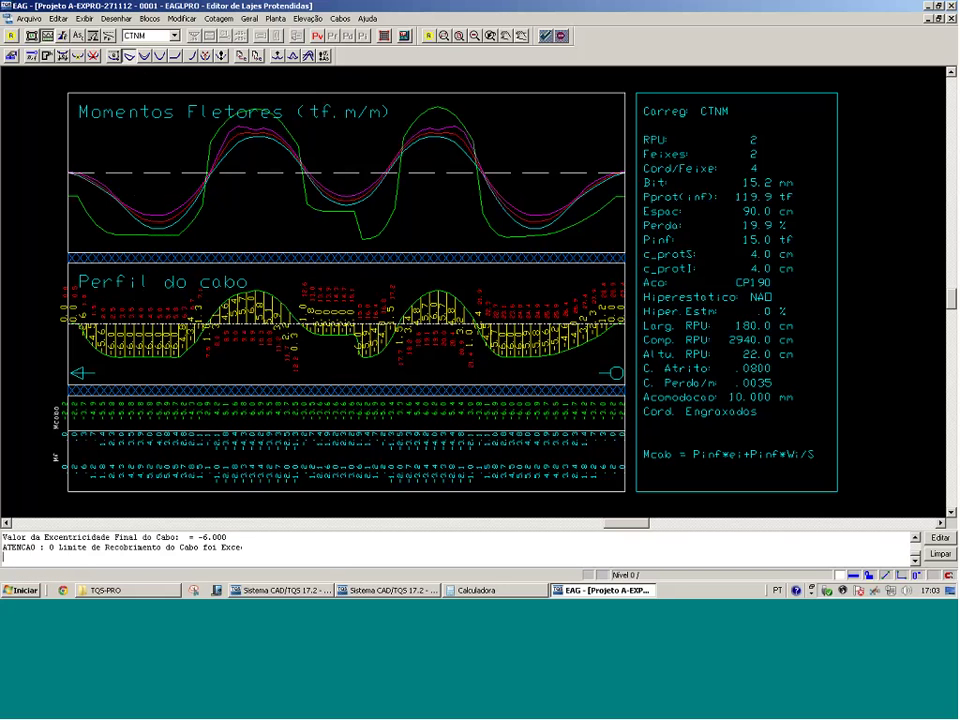
# Redo the parabolic transition from the first support's peak to the end of the first span's low stretch, with inflection at 55%
pyautogui.click(175, 56)
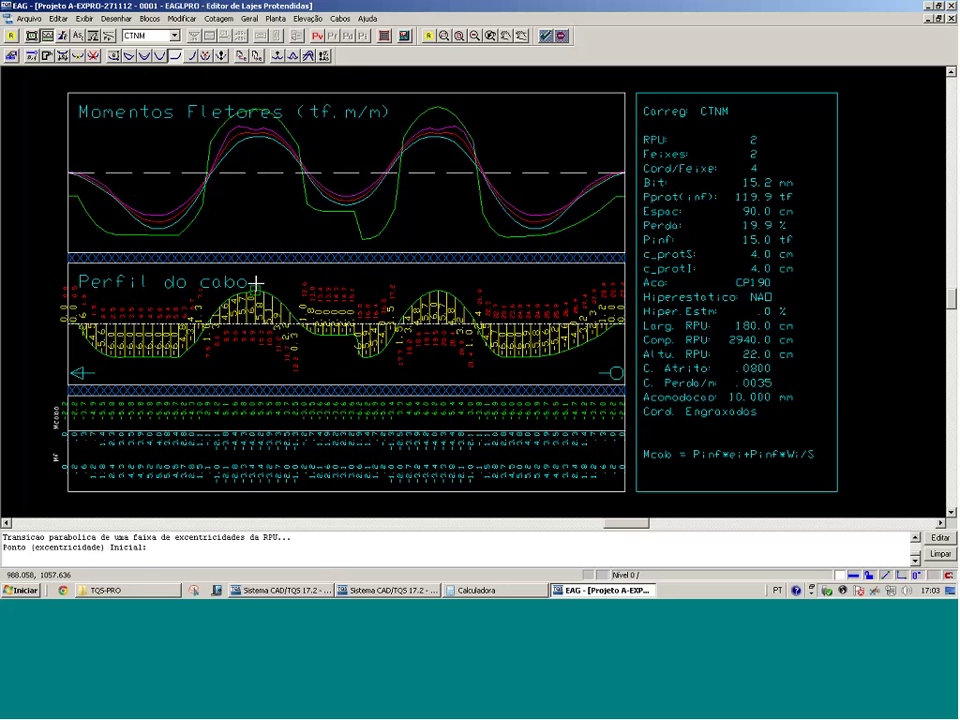
pyautogui.click(257, 284)
pyautogui.click(182, 366)
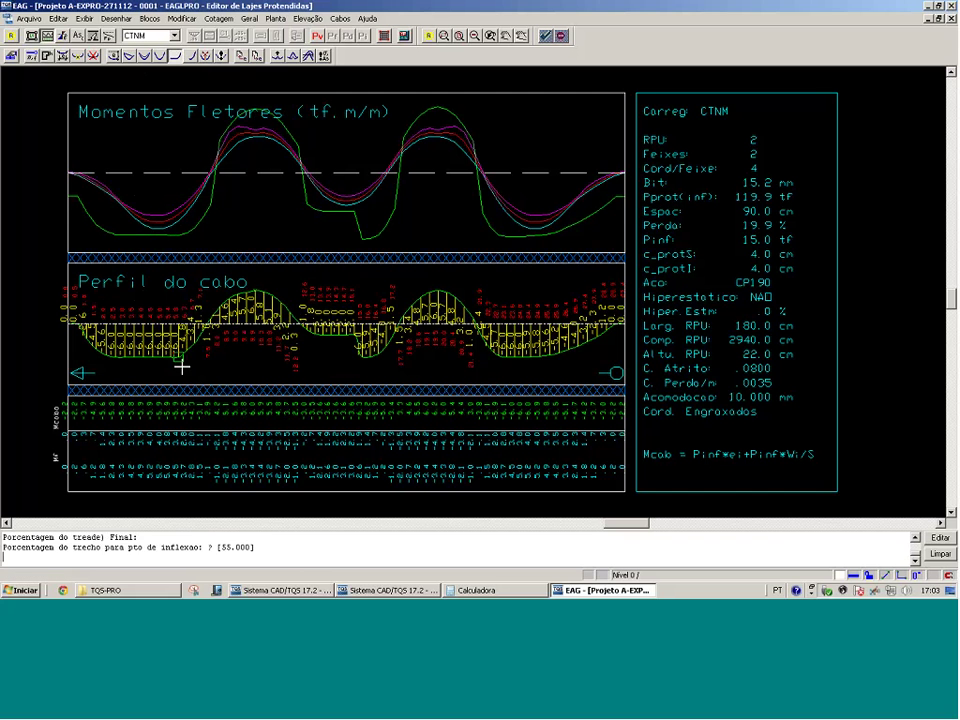
pyautogui.press('Return')
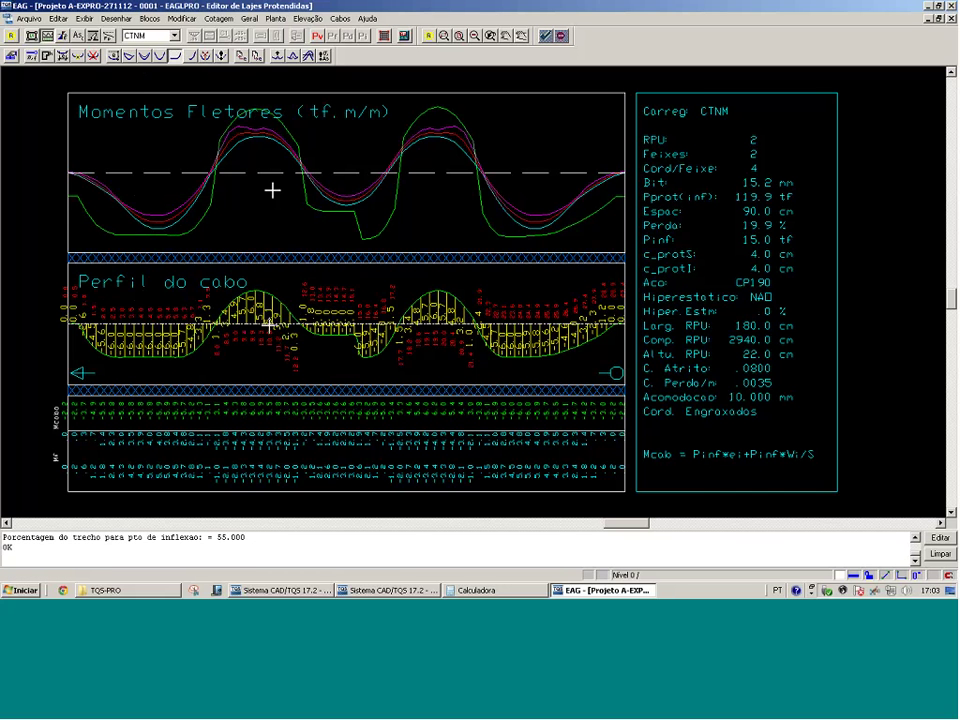
# Mirror the first half of RPU 2's cable profile onto the second half about the cable's midpoint
pyautogui.click(208, 55)
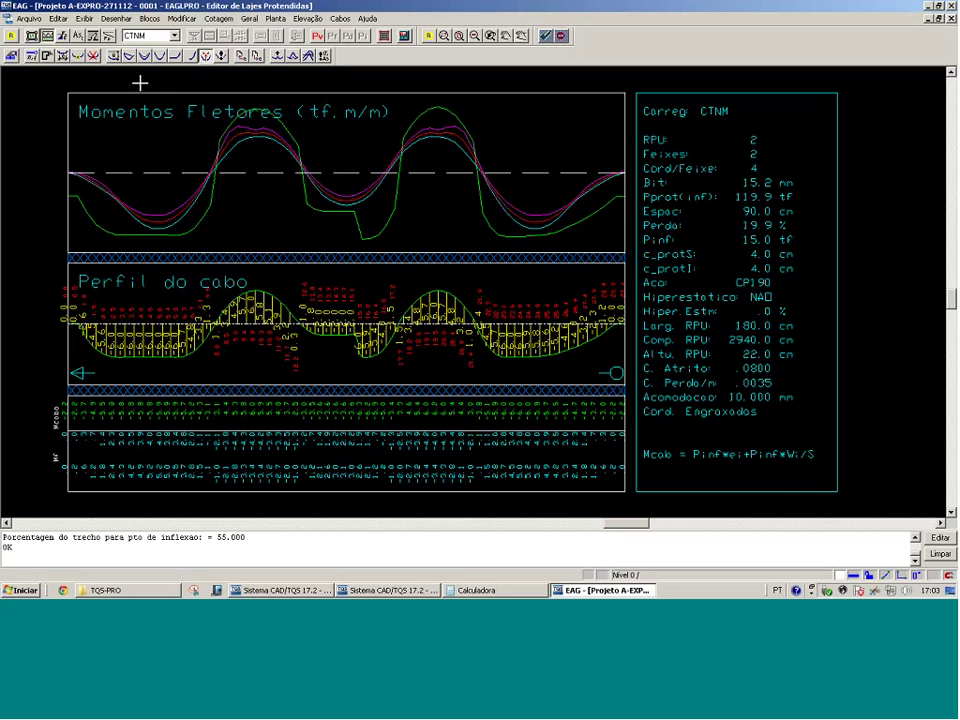
pyautogui.press('e')
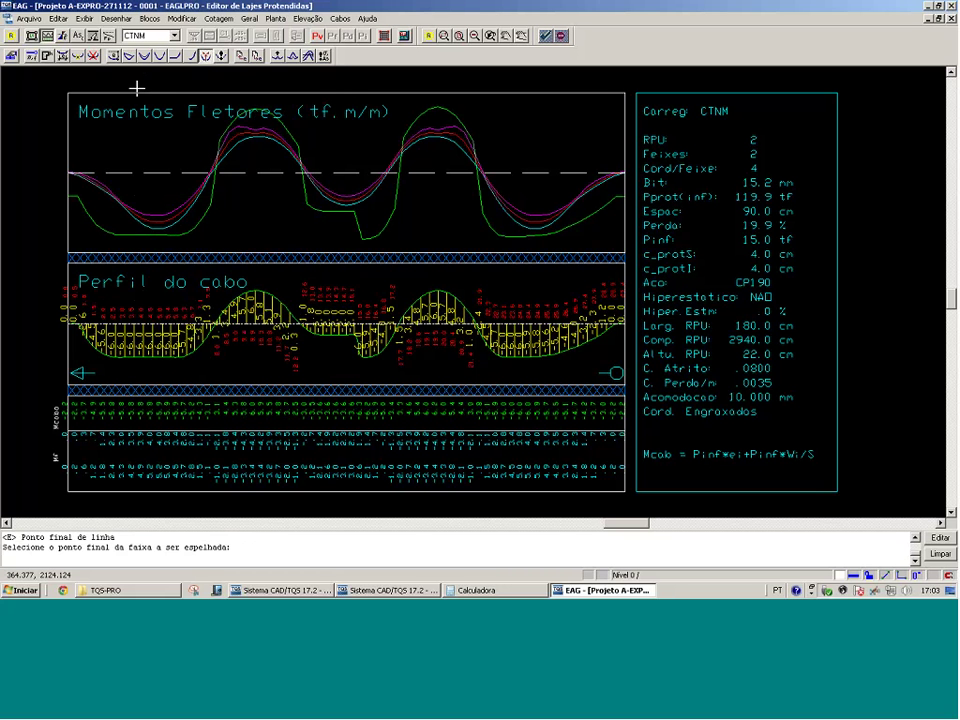
pyautogui.click(348, 90)
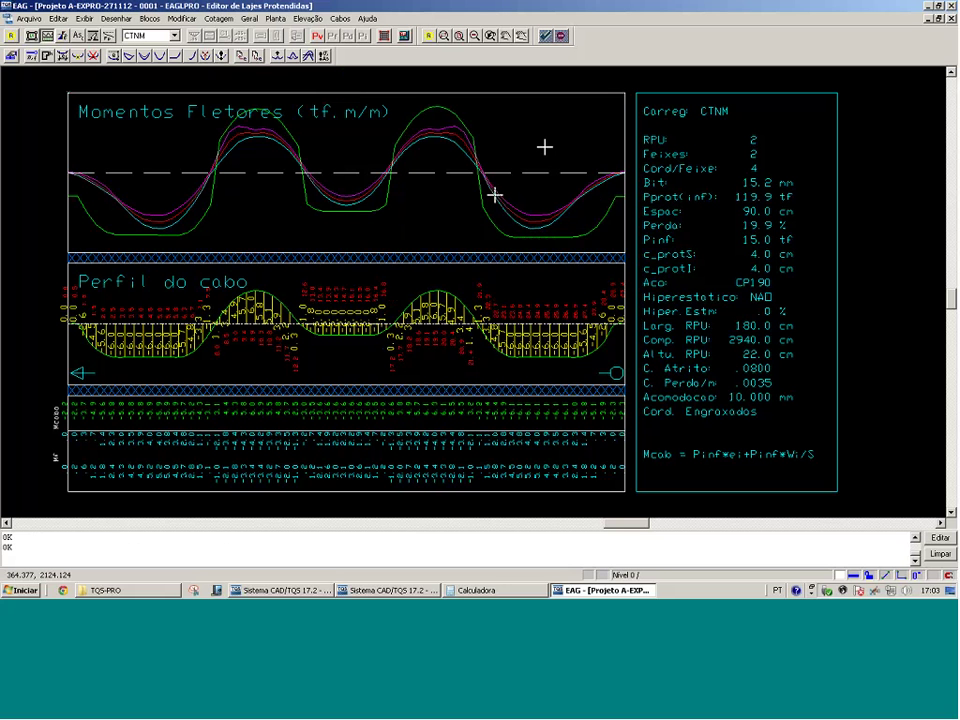
# Return to the plan view and copy the reshaped RPU 2 profile to the adjacent RPU nearer the slab's upper edge
pyautogui.click(50, 37)
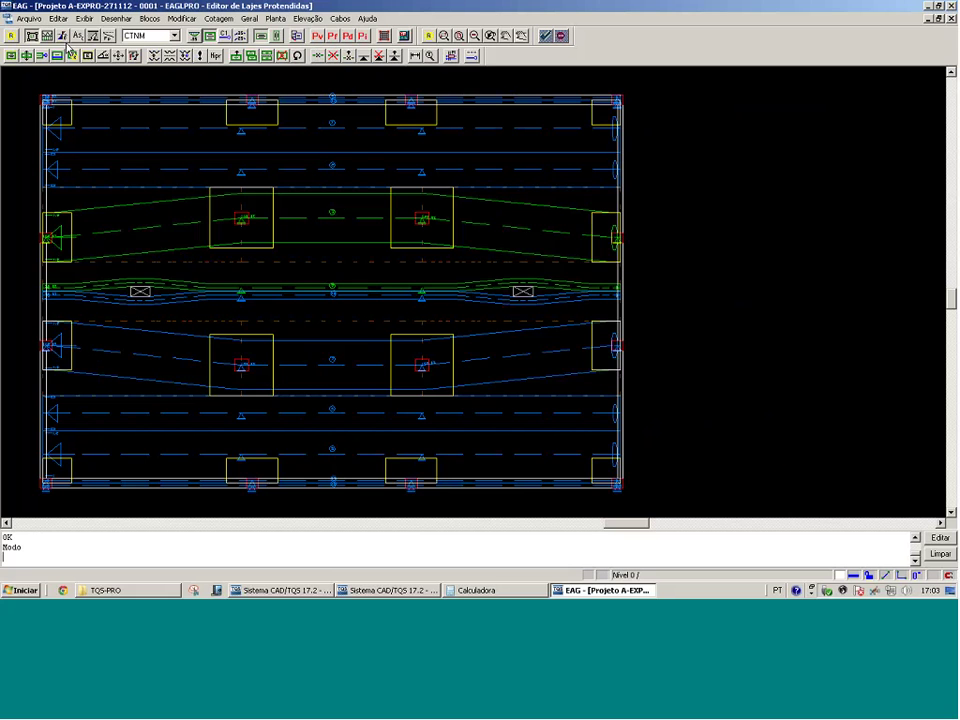
pyautogui.click(157, 56)
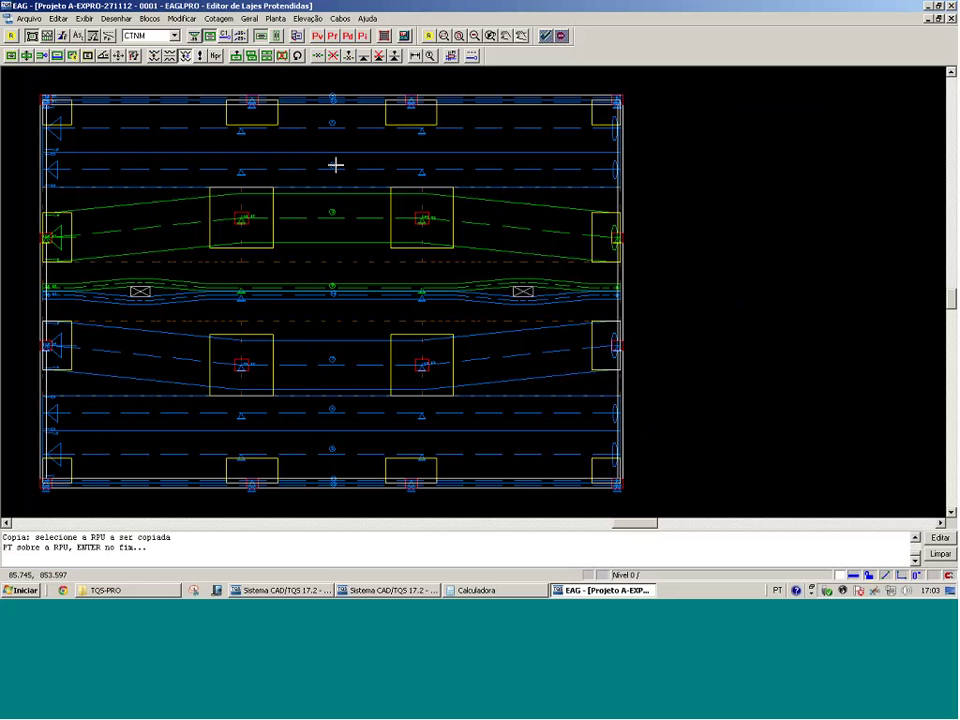
pyautogui.click(336, 164)
pyautogui.press('Return')
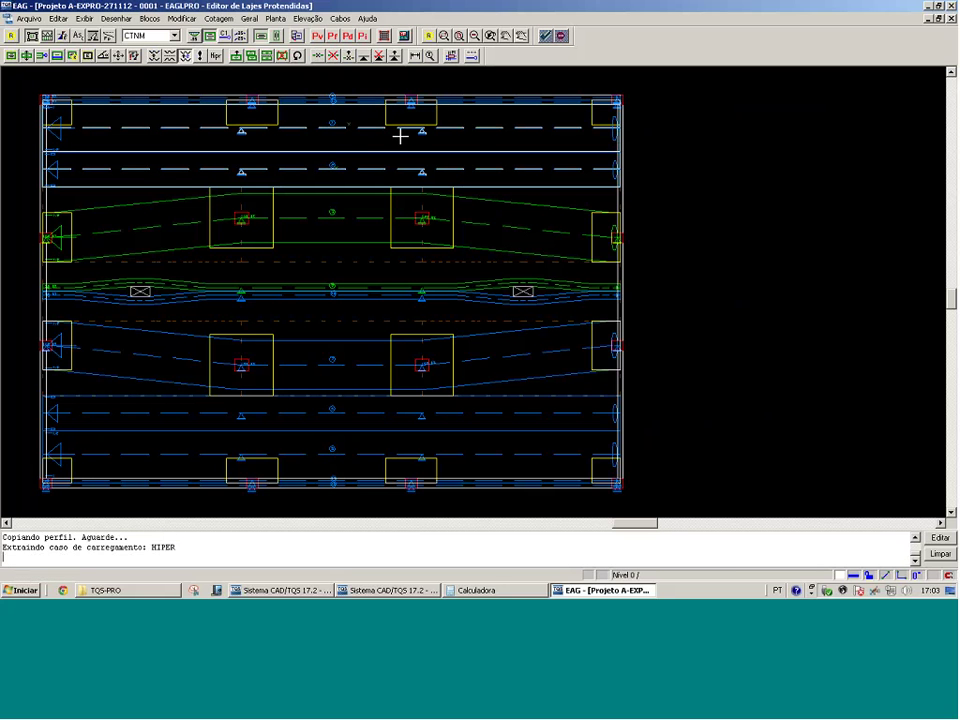
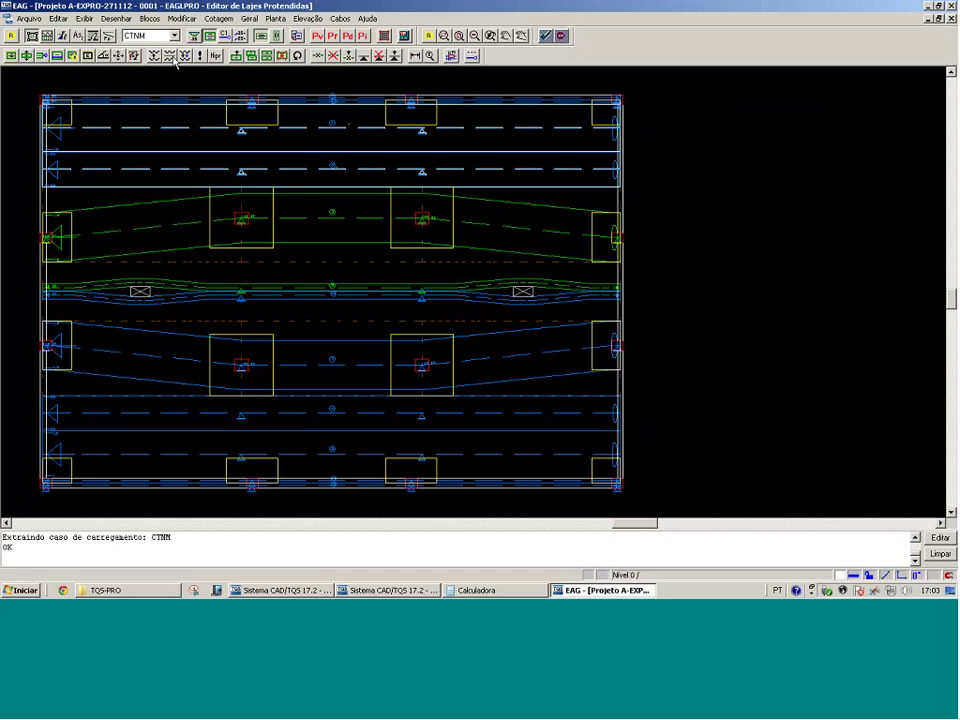
# Copy the cable profiles of the two upper straight RPUs to their matching RPUs in the lower half of the slab
pyautogui.click(155, 57)
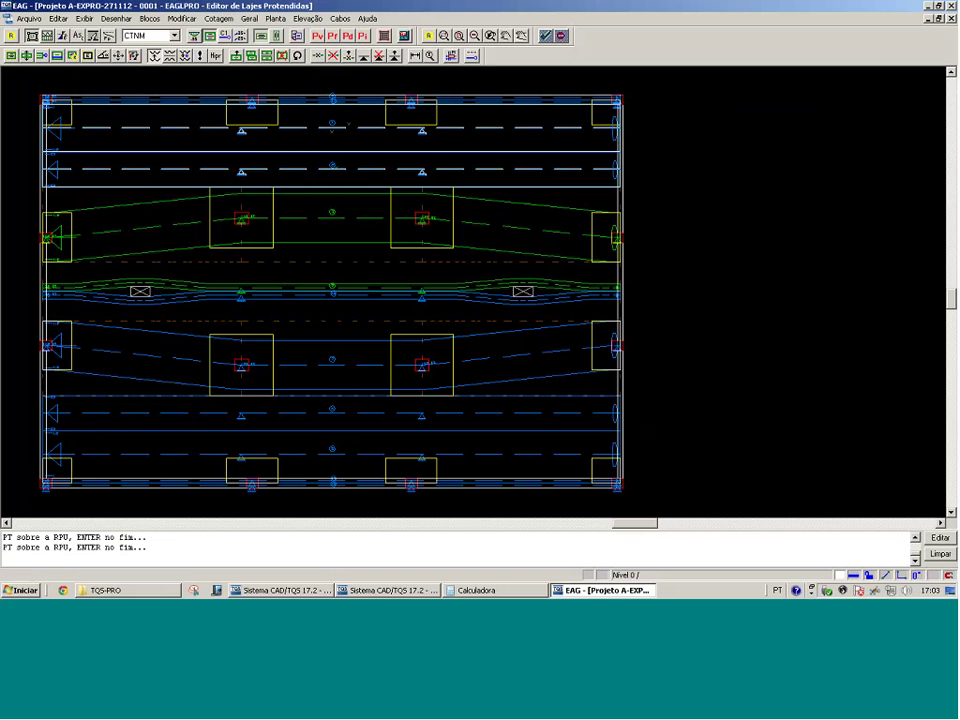
pyautogui.click(369, 311)
pyautogui.press('Return')
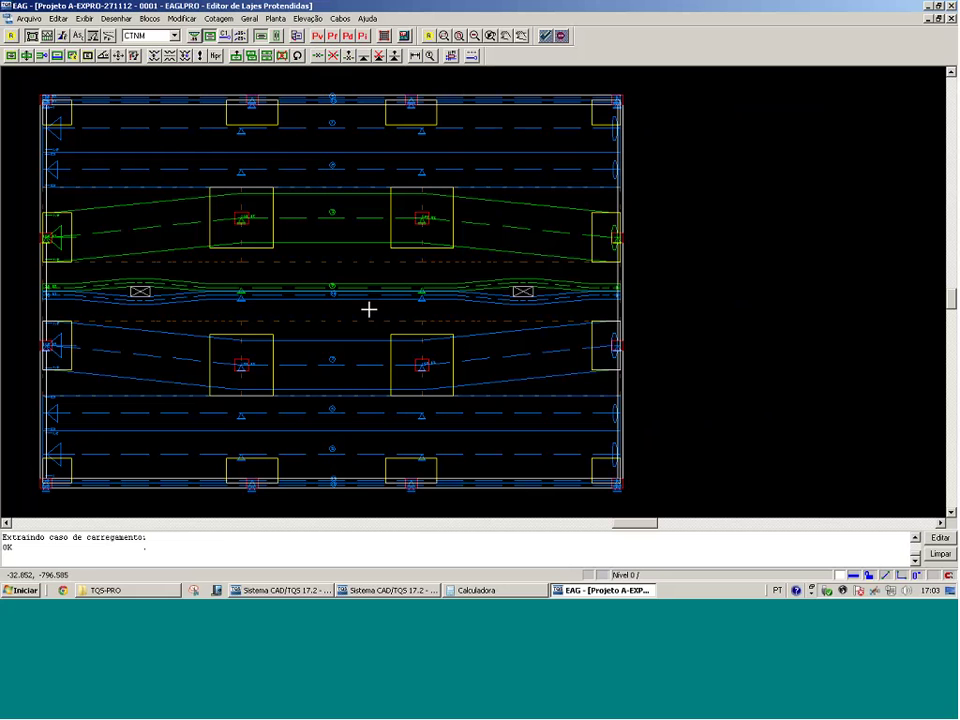
pyautogui.click(316, 165)
pyautogui.click(364, 420)
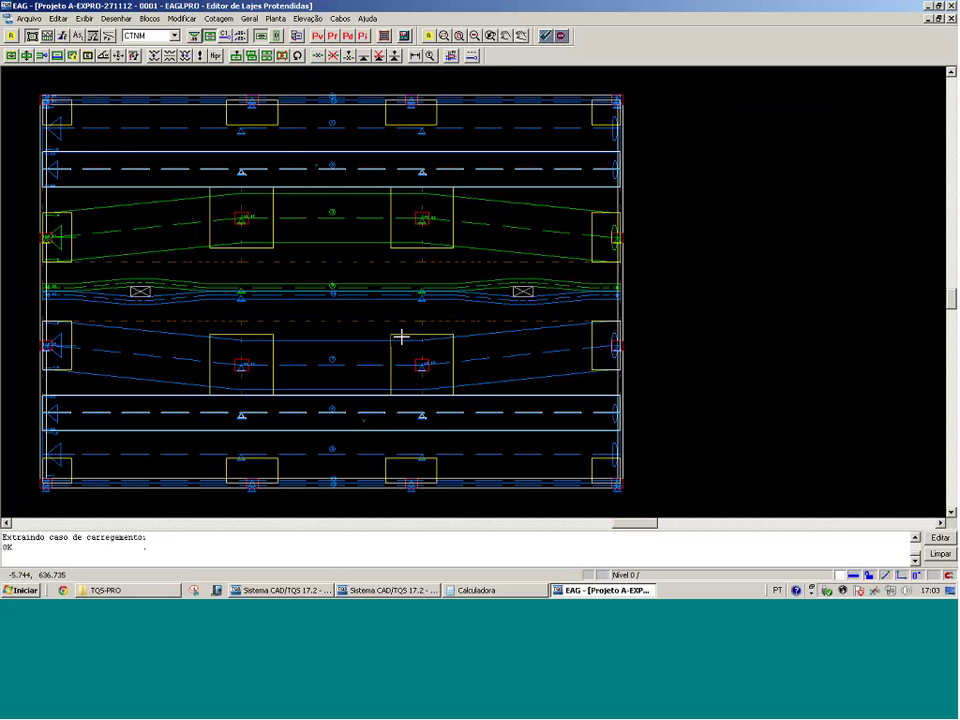
pyautogui.press('Return')
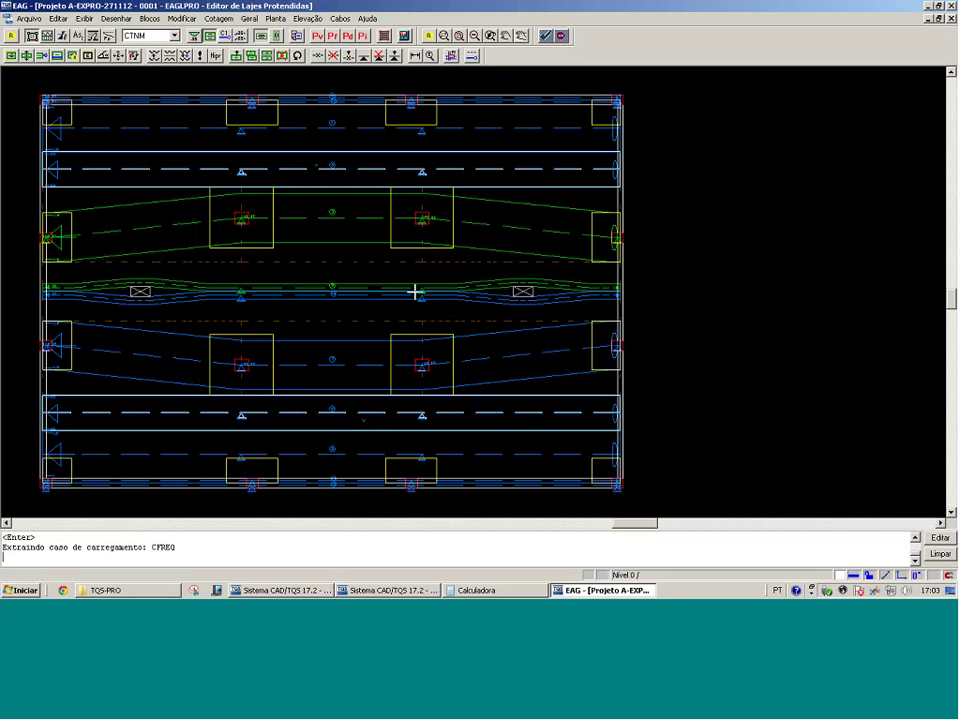
# Copy the cable profiles of the narrow RPUs along the slab's upper edge to the matching RPUs at the lower edge
pyautogui.hotkey('ctrl', 'c')
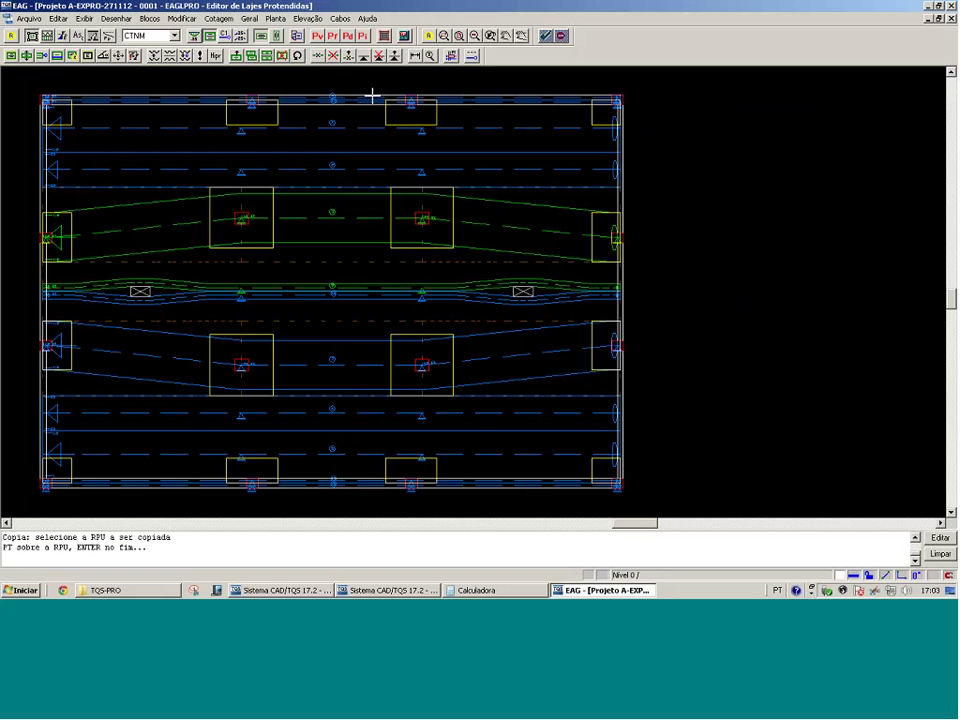
pyautogui.click(372, 95)
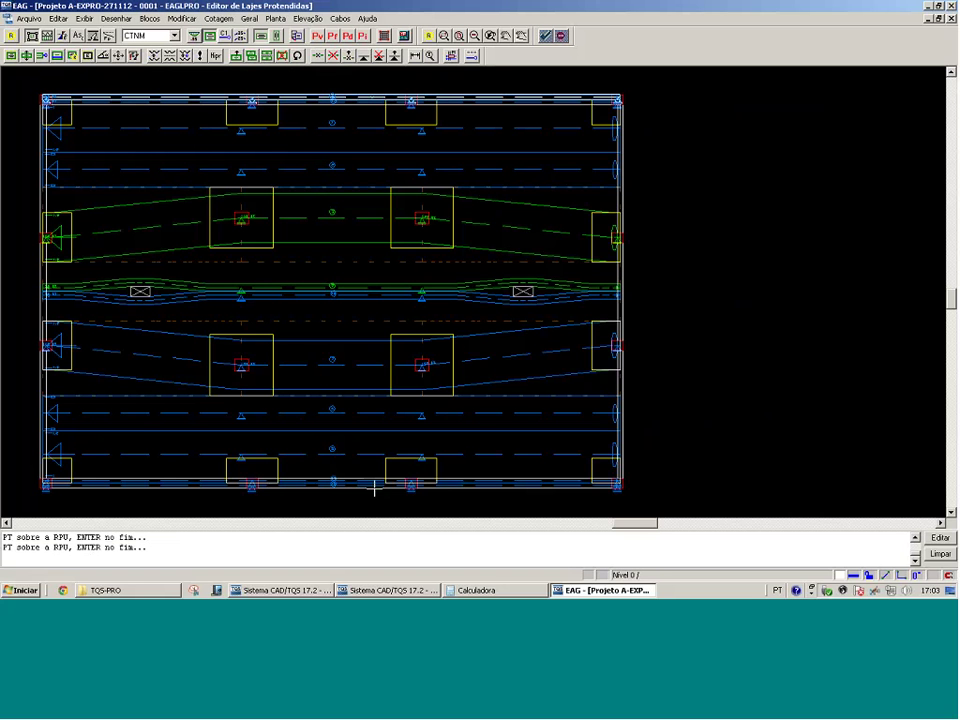
pyautogui.press('Return')
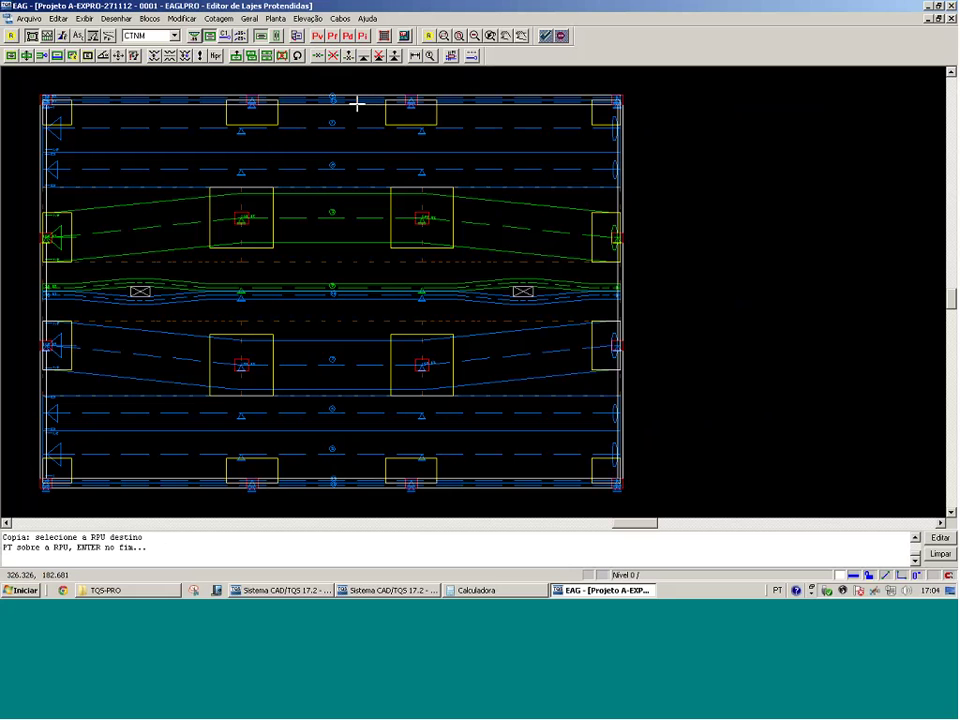
pyautogui.click(364, 467)
pyautogui.press('Return')
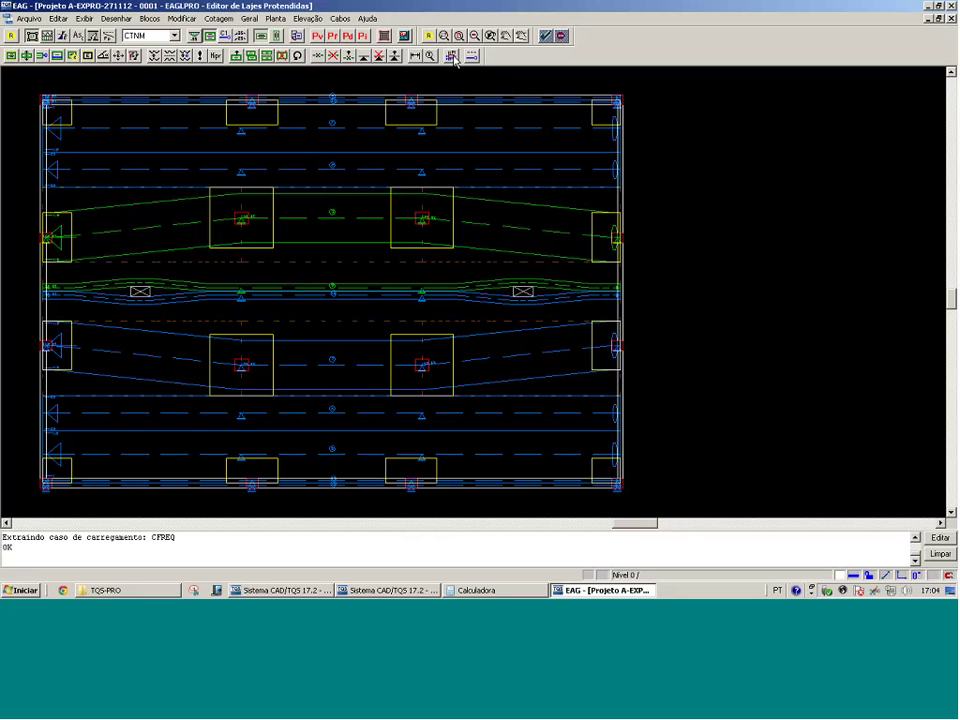
# Open RPU 3 in elevation and display the mean hyperstatic in the moment diagrams, the crossing cables and the normal force diagram
pyautogui.click(349, 221)
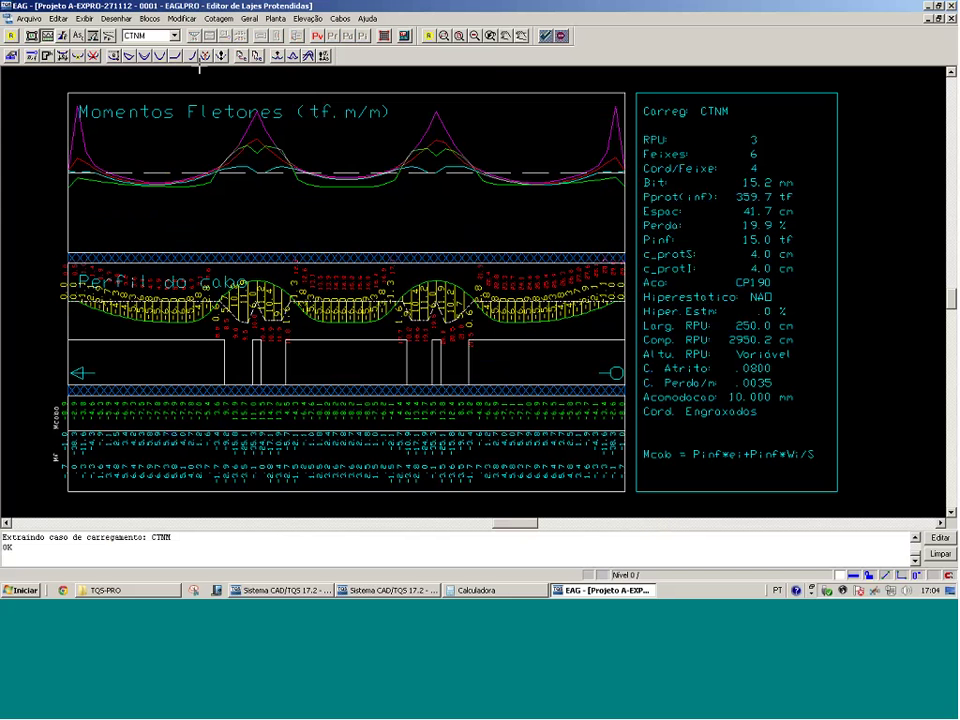
pyautogui.click(294, 37)
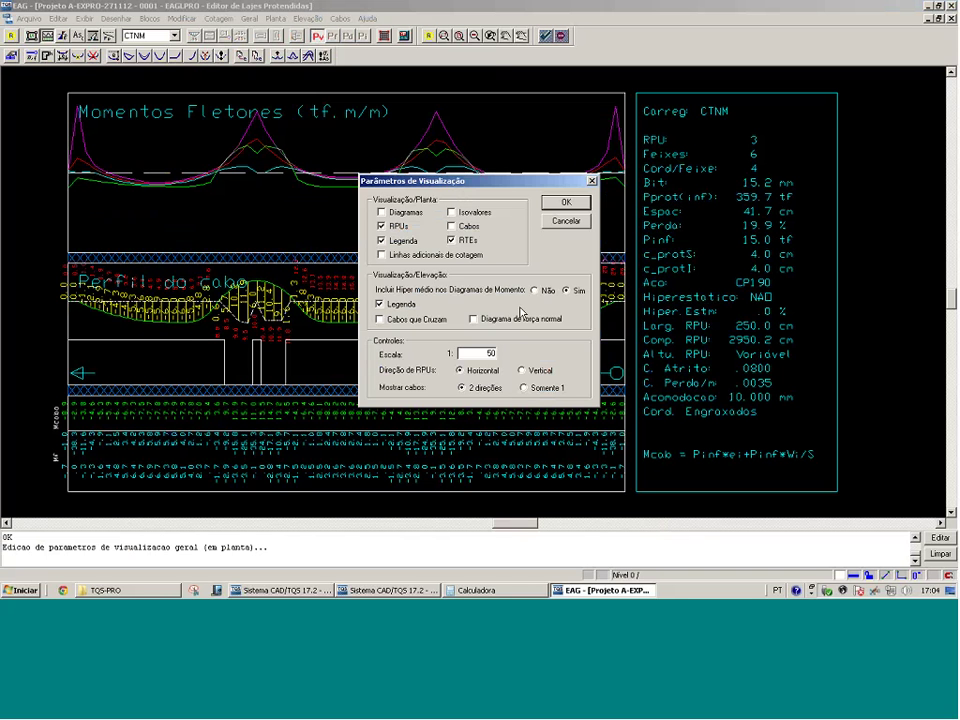
pyautogui.click(381, 319)
pyautogui.click(474, 319)
pyautogui.click(584, 206)
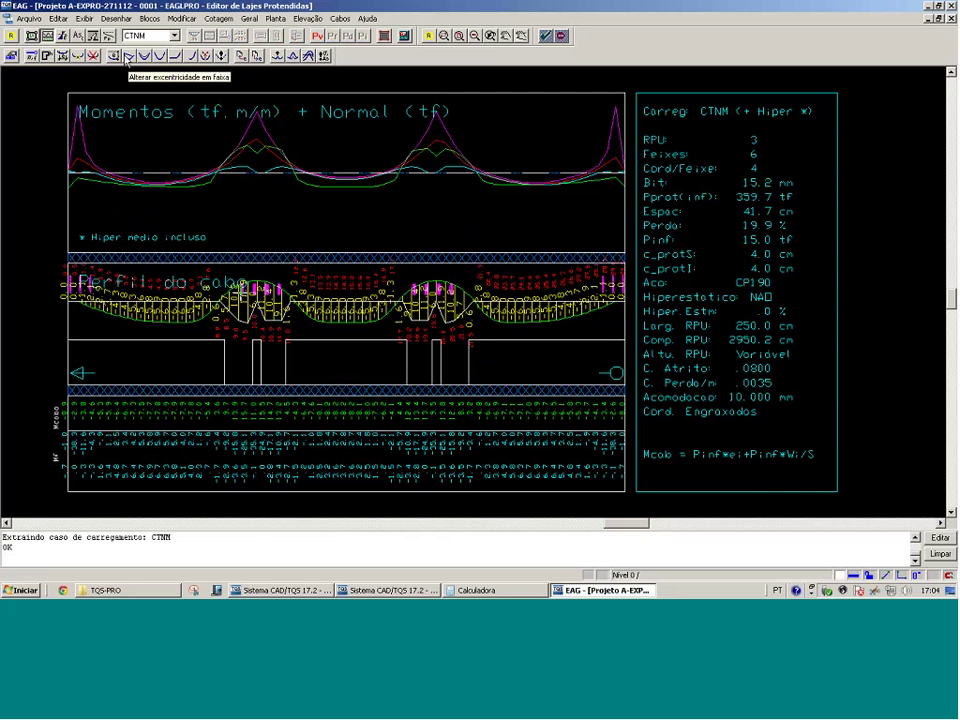
# Convert the rectangular section at the centre of the first support to a T section, 260 cm web, 22 cm upper flange, 40 cm height
pyautogui.click(47, 56)
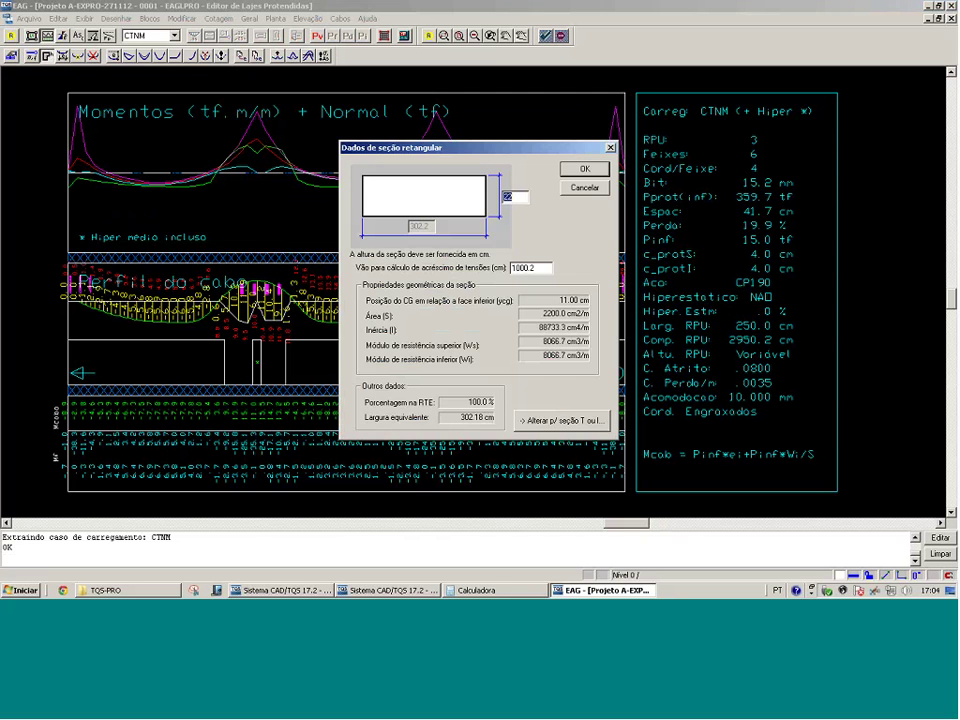
pyautogui.click(560, 420)
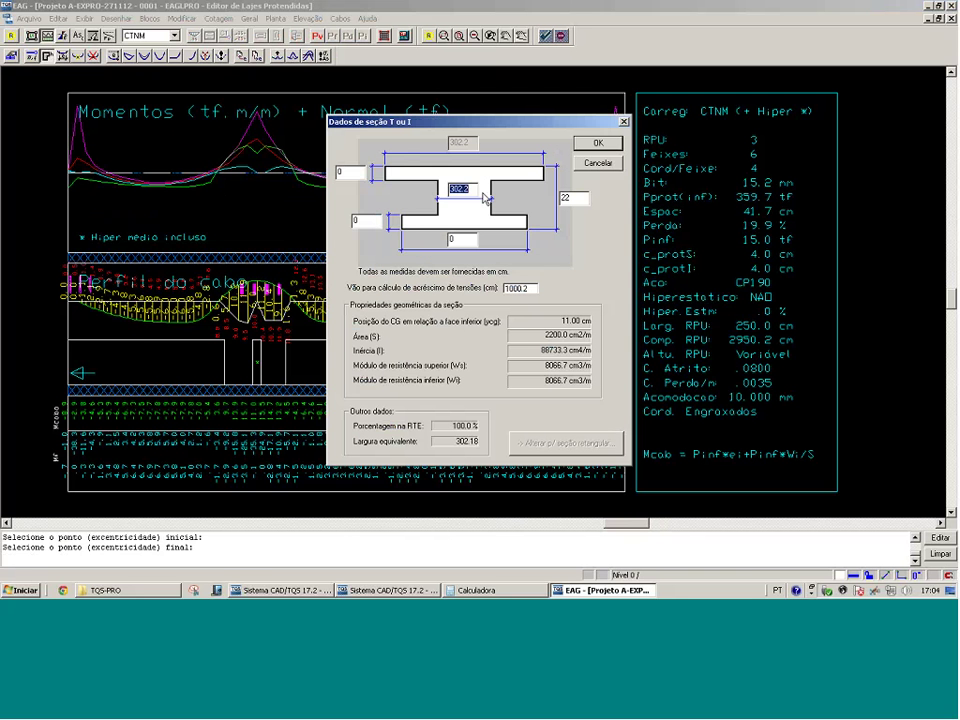
pyautogui.write('260')
pyautogui.doubleClick(358, 173)
pyautogui.write('22')
pyautogui.press('Tab')
pyautogui.press('Return')
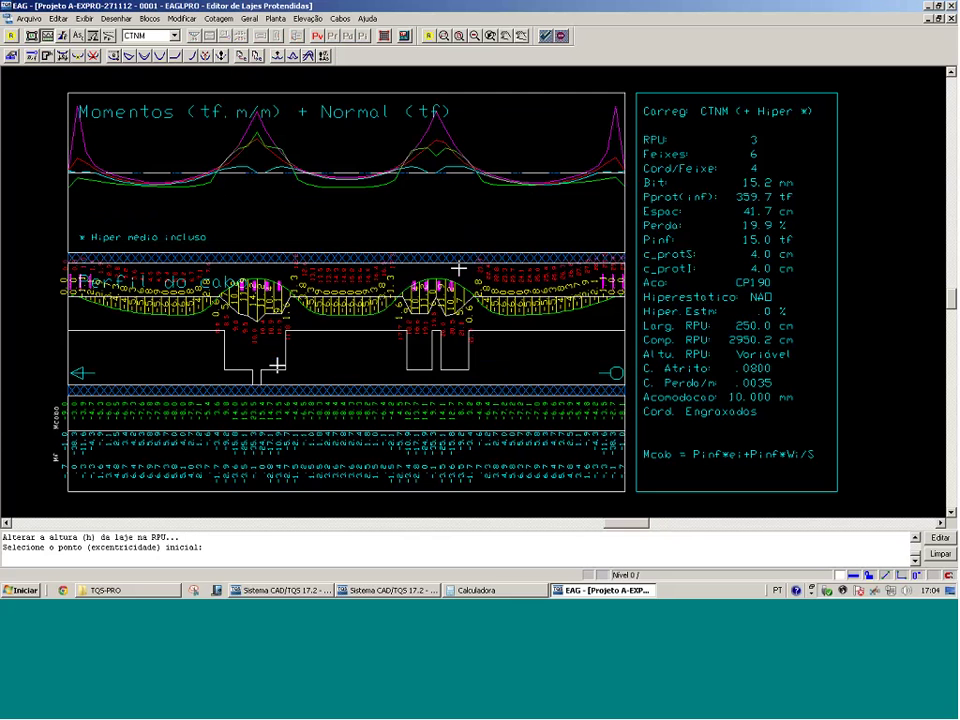
# Check the adjacent T section's dimensions and set the total height of the first support's central section to 35 cm
pyautogui.click(276, 364)
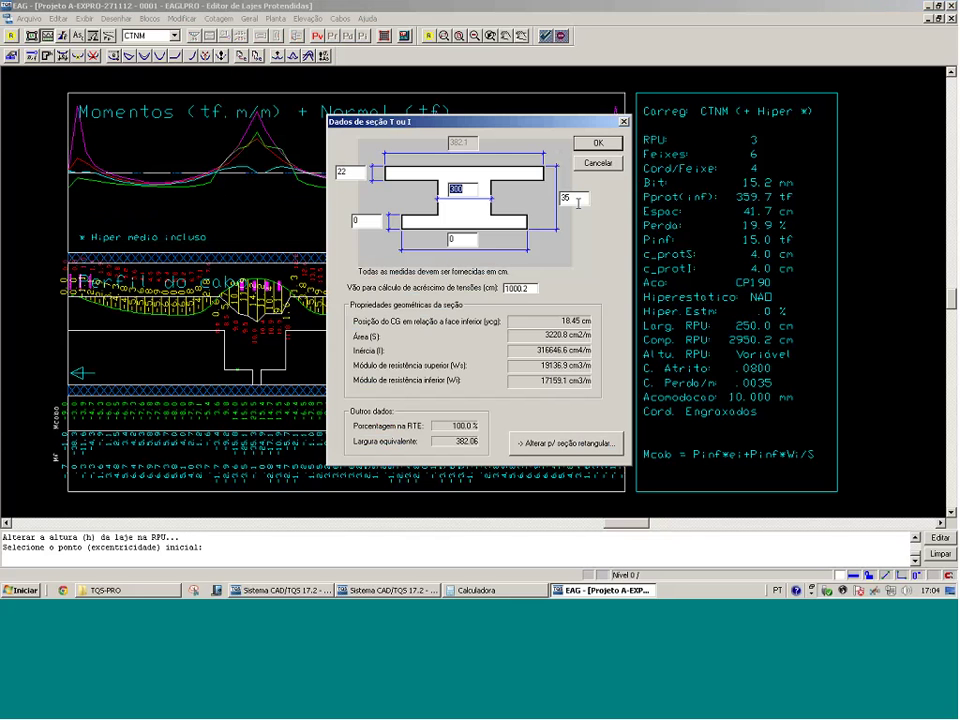
pyautogui.press('Return')
pyautogui.click(256, 377)
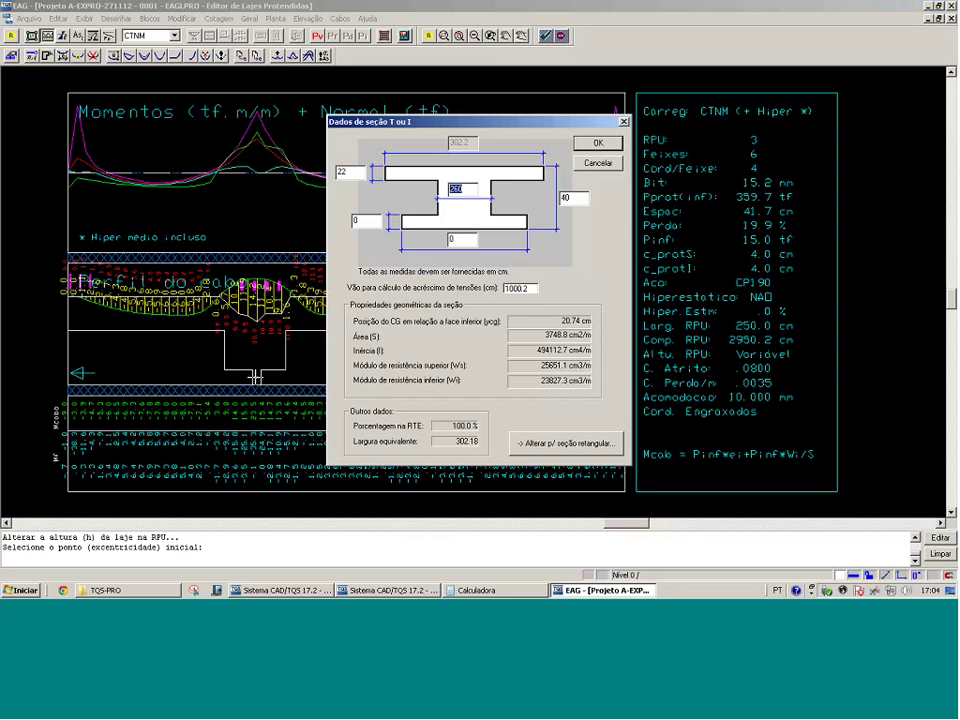
pyautogui.doubleClick(566, 198)
pyautogui.write('35')
pyautogui.press('Return')
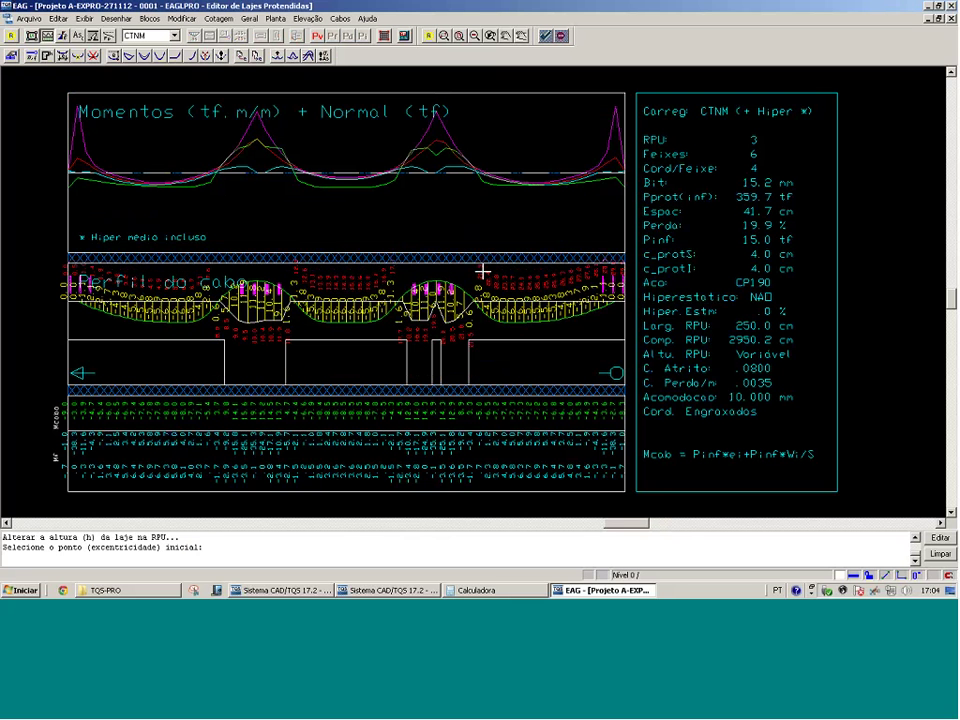
# Convert the second support's central rectangular section to a T section with a 260 cm web and 35 cm height, and set its upper flange thickness
pyautogui.click(193, 57)
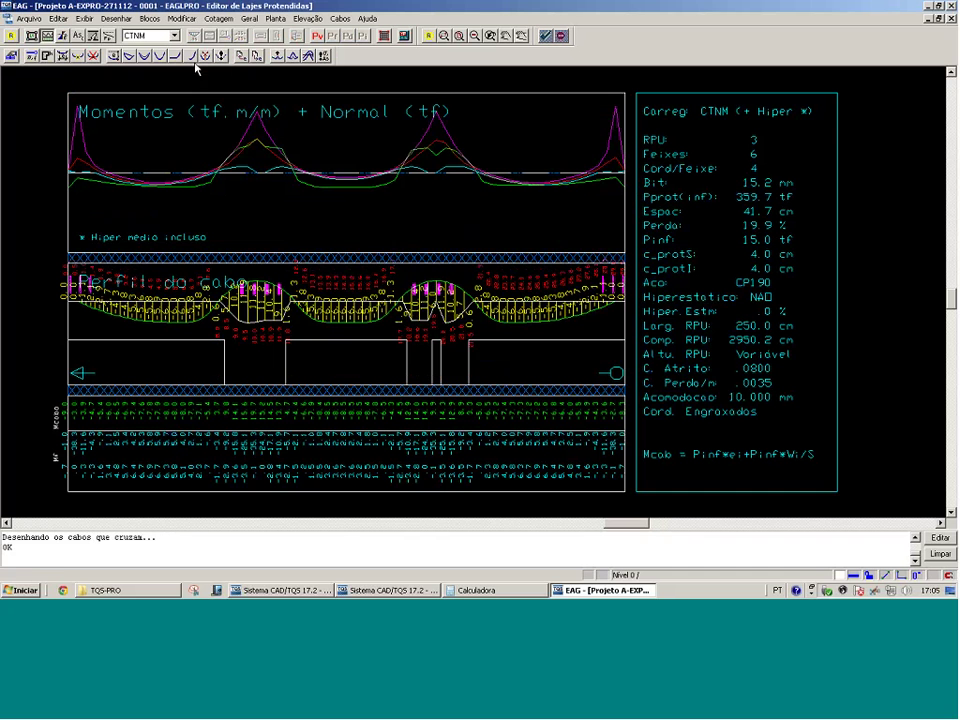
pyautogui.click(394, 269)
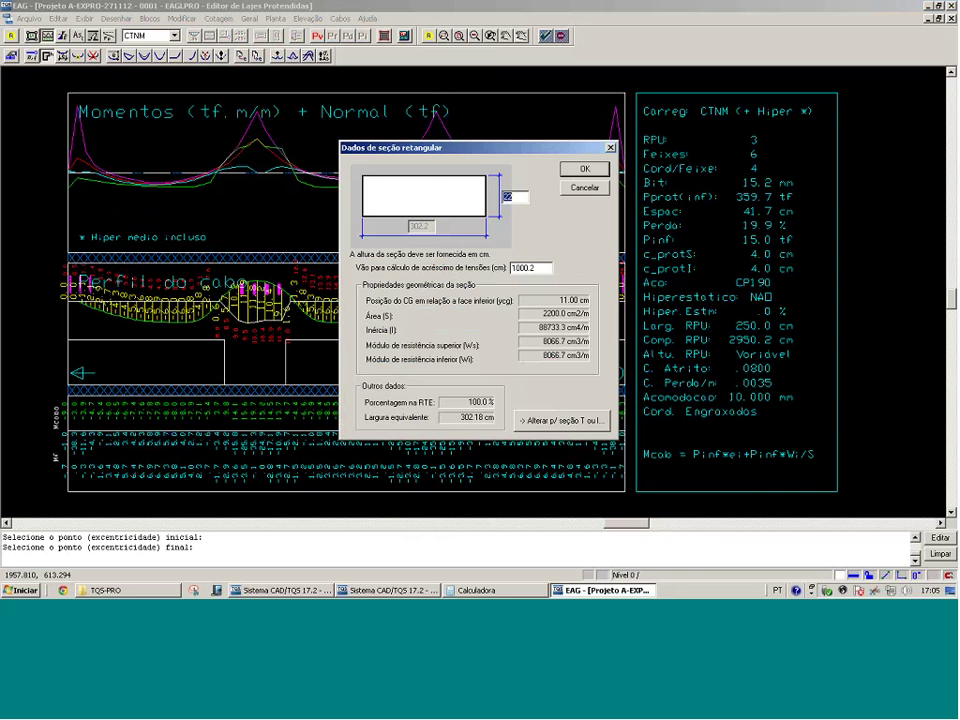
pyautogui.click(562, 420)
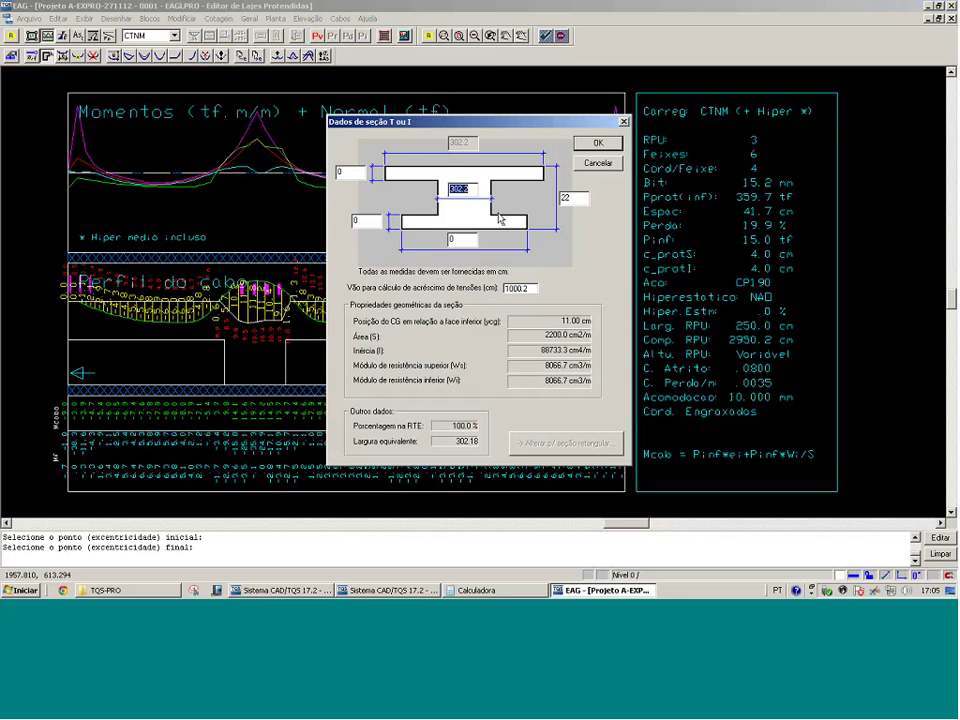
pyautogui.write('260')
pyautogui.doubleClick(578, 204)
pyautogui.write('35')
pyautogui.doubleClick(346, 174)
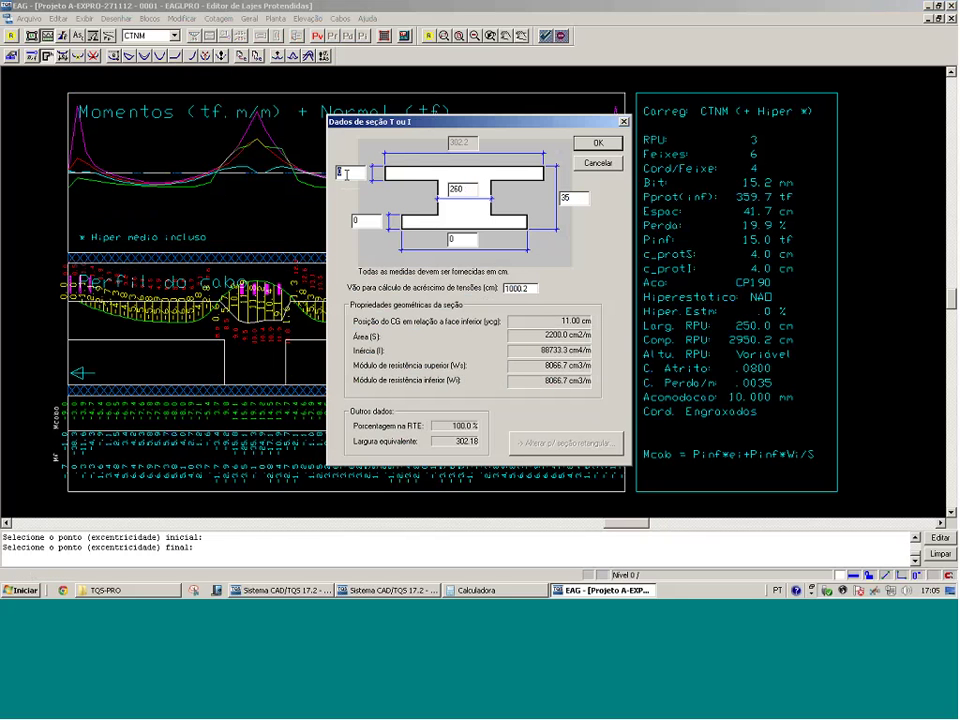
pyautogui.press('Return')
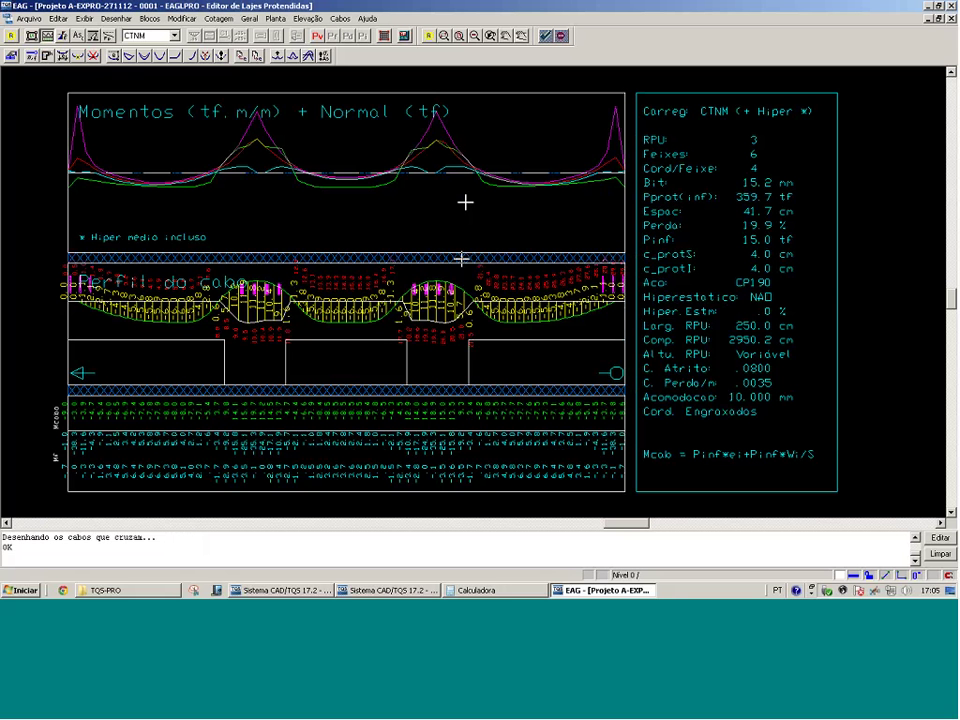
# Set the cable eccentricities at the start of the first support's peak in RPU 3 to 11.8
pyautogui.click(129, 56)
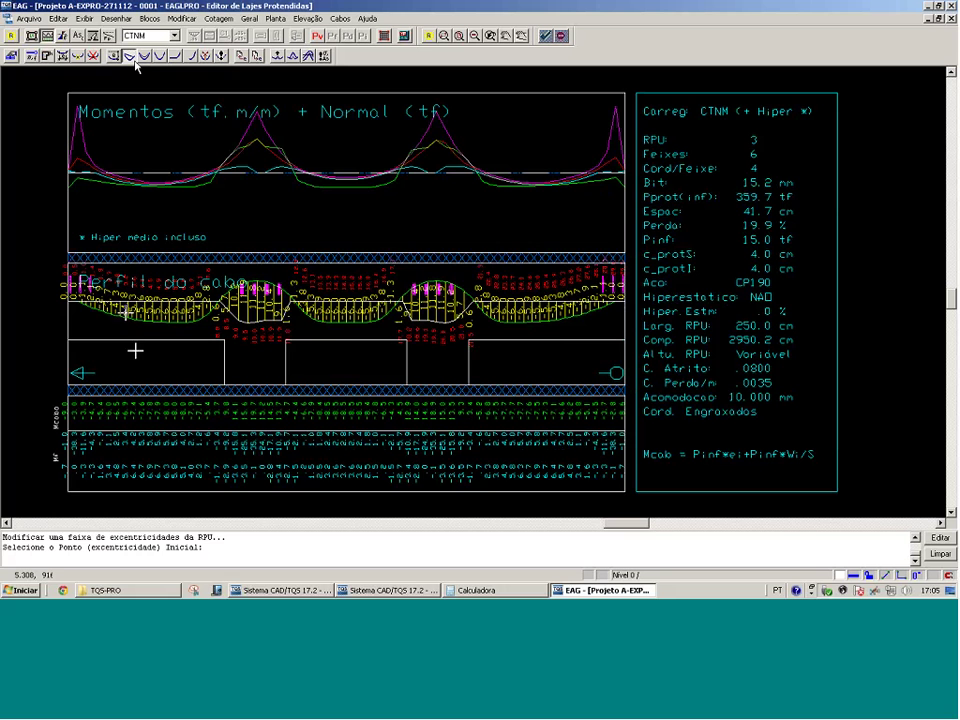
pyautogui.click(381, 209)
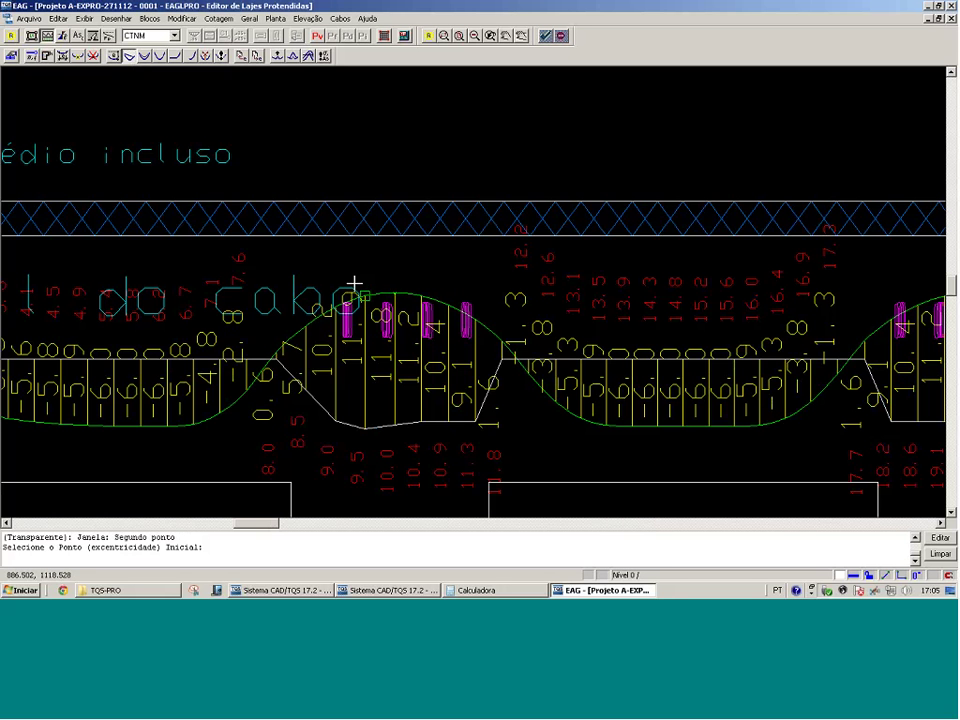
pyautogui.doubleClick(354, 285)
pyautogui.press('Return')
pyautogui.press('Return')
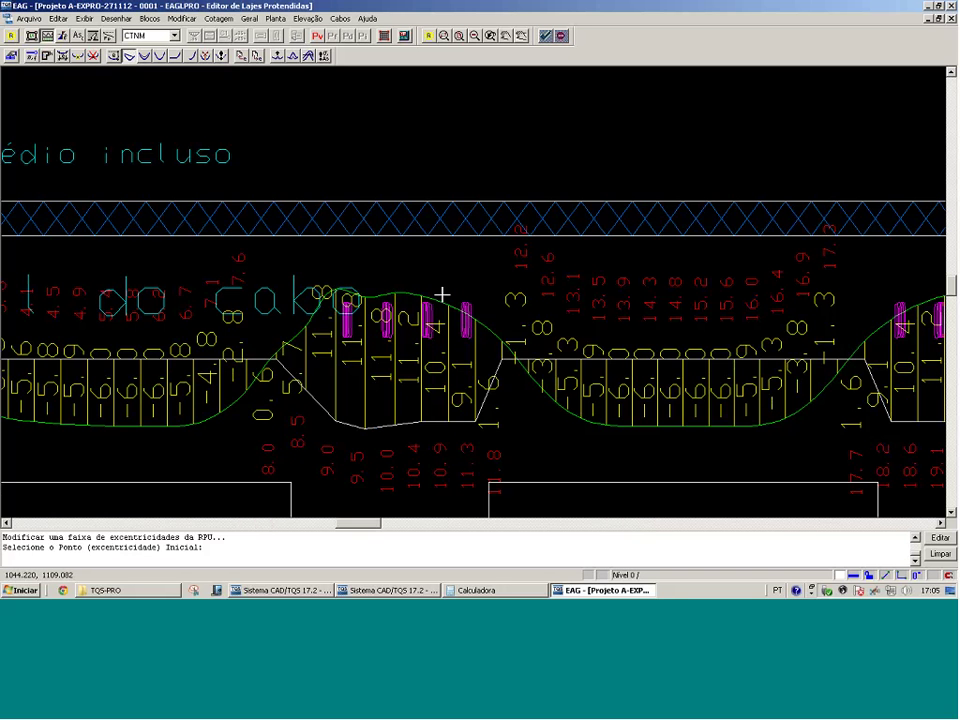
# Set the cable eccentricities on the remaining range of the first support's peak to 11.8
pyautogui.click(404, 291)
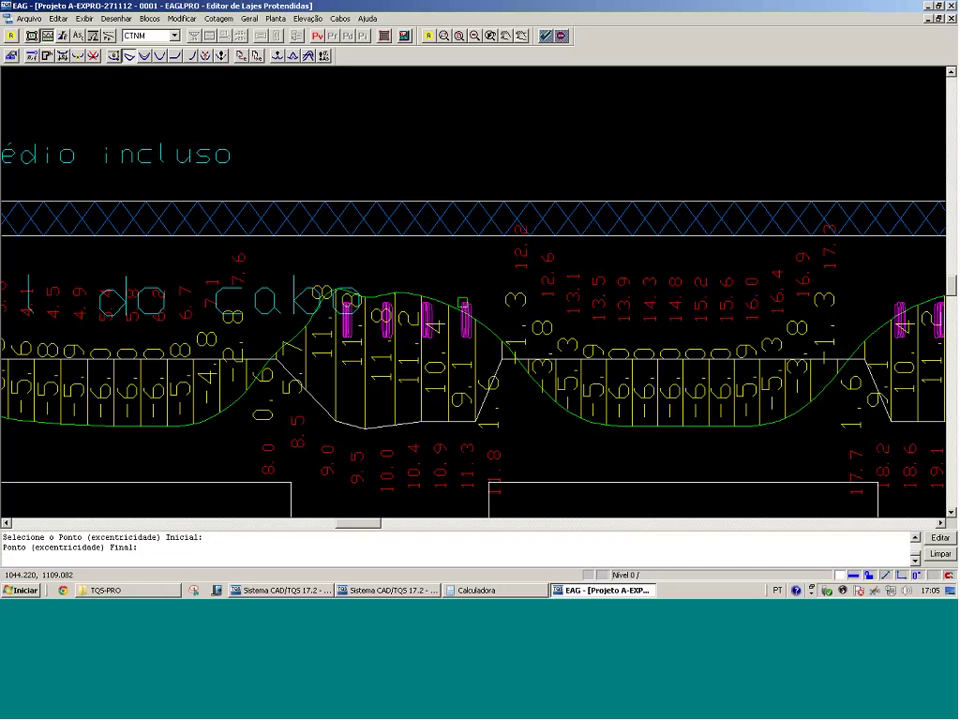
pyautogui.click(462, 302)
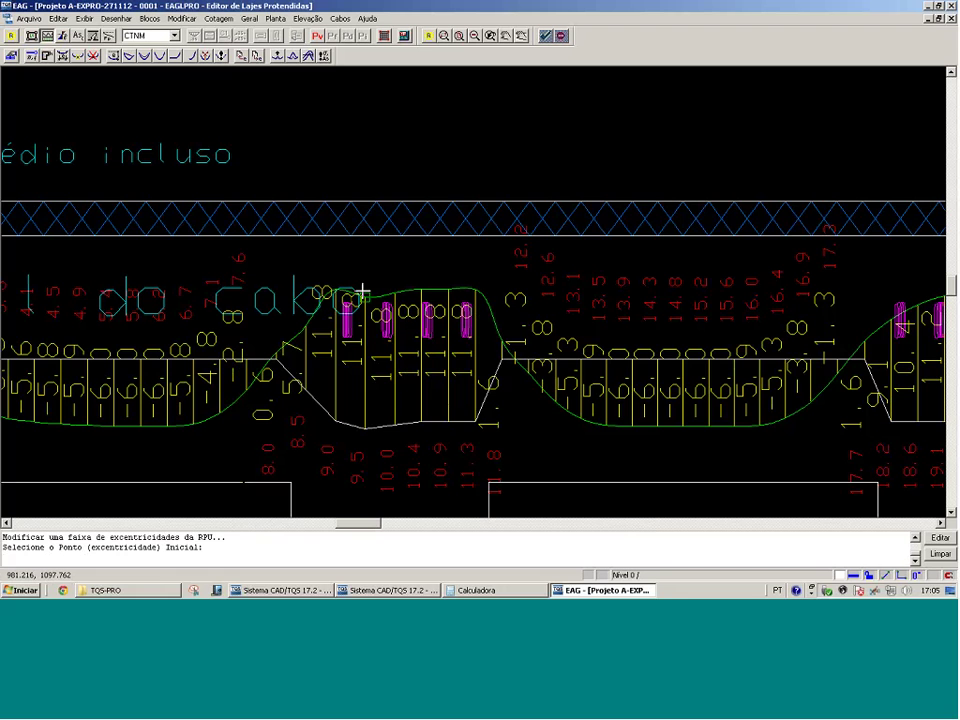
# Check the T-section dimensions and centroid positions at the two central points of the first support
pyautogui.click(47, 56)
pyautogui.click(364, 432)
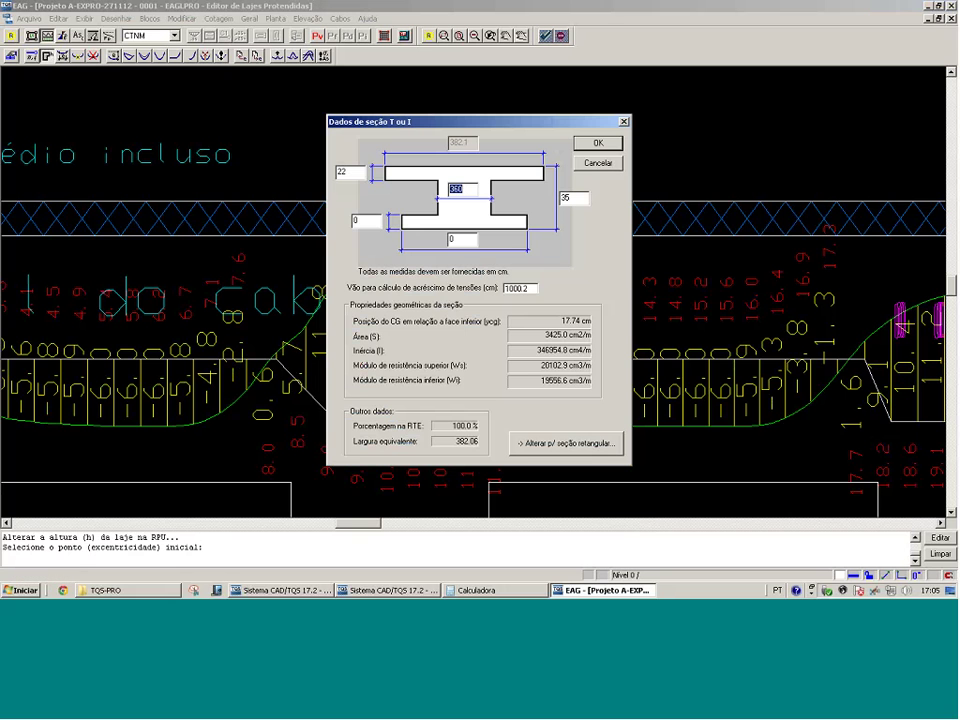
pyautogui.click(598, 240)
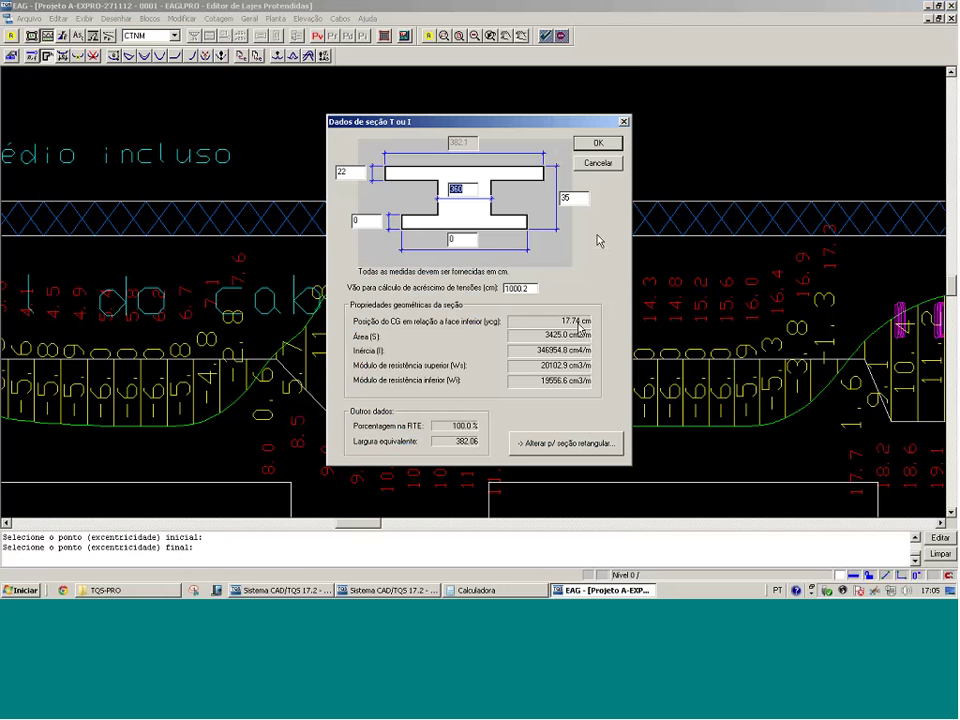
pyautogui.click(598, 143)
pyautogui.click(397, 429)
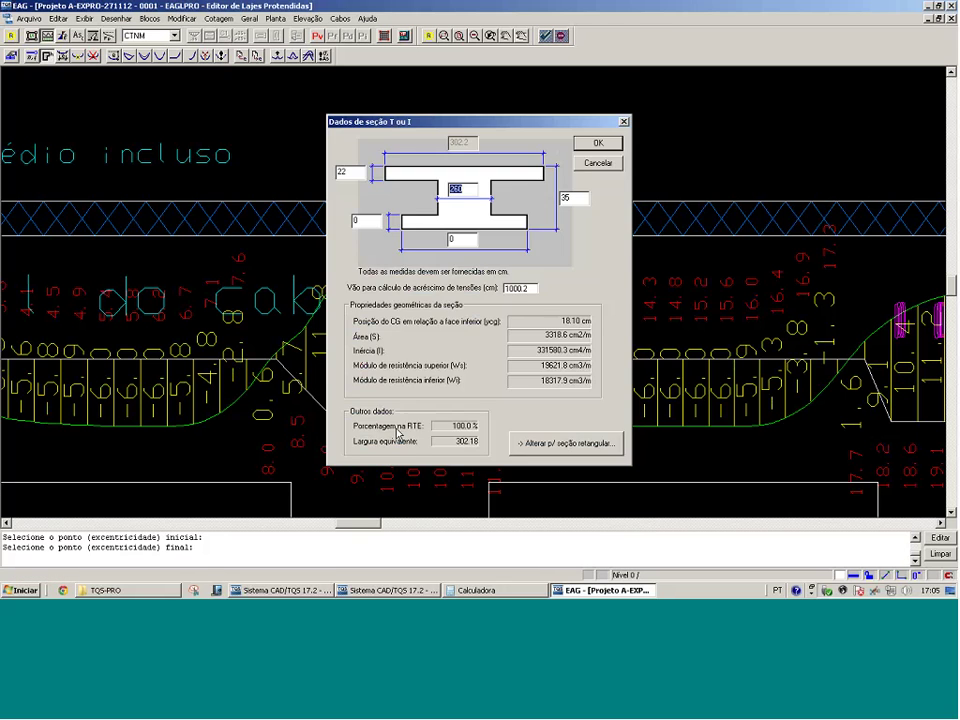
pyautogui.click(600, 163)
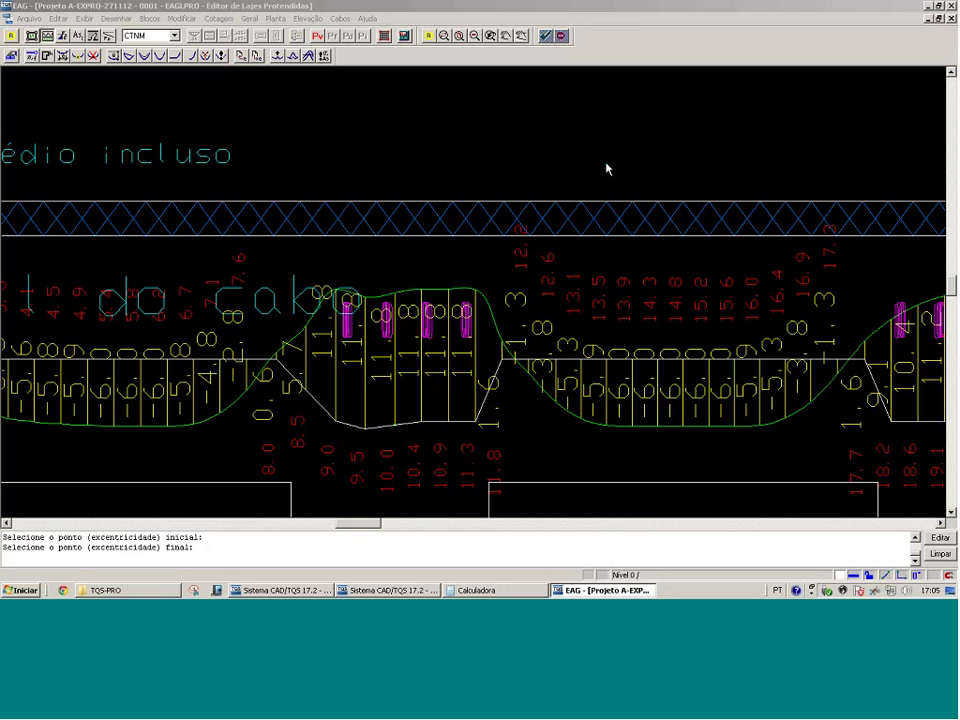
# Set the cable eccentricity of both central points of the first support to 12
pyautogui.click(113, 56)
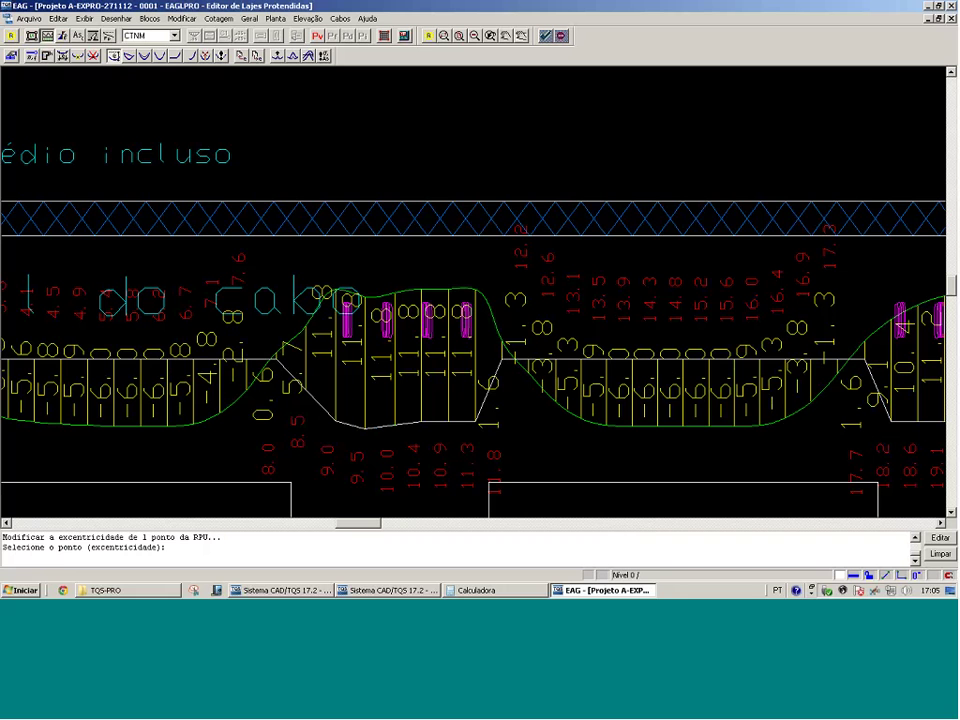
pyautogui.click(381, 319)
pyautogui.write('12')
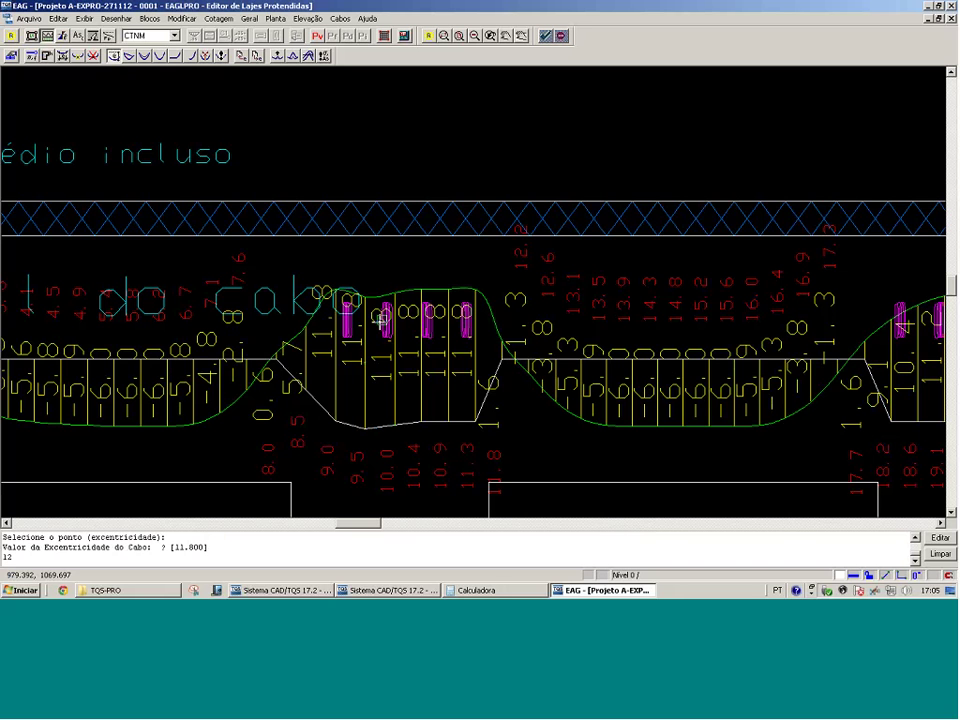
pyautogui.press('Return')
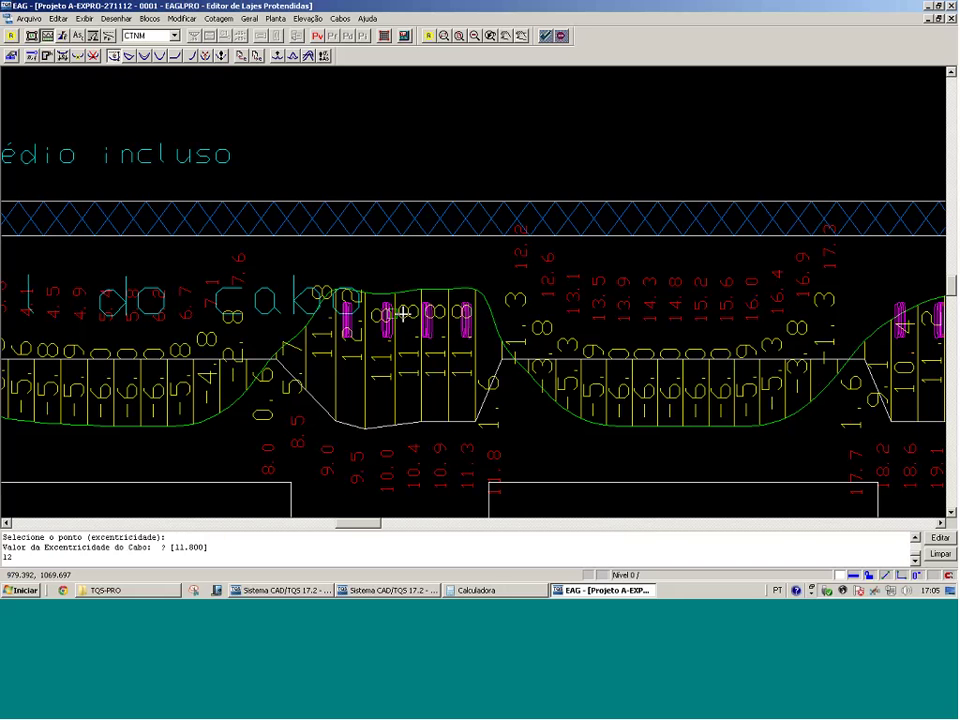
pyautogui.click(401, 314)
pyautogui.write('12')
pyautogui.press('Return')
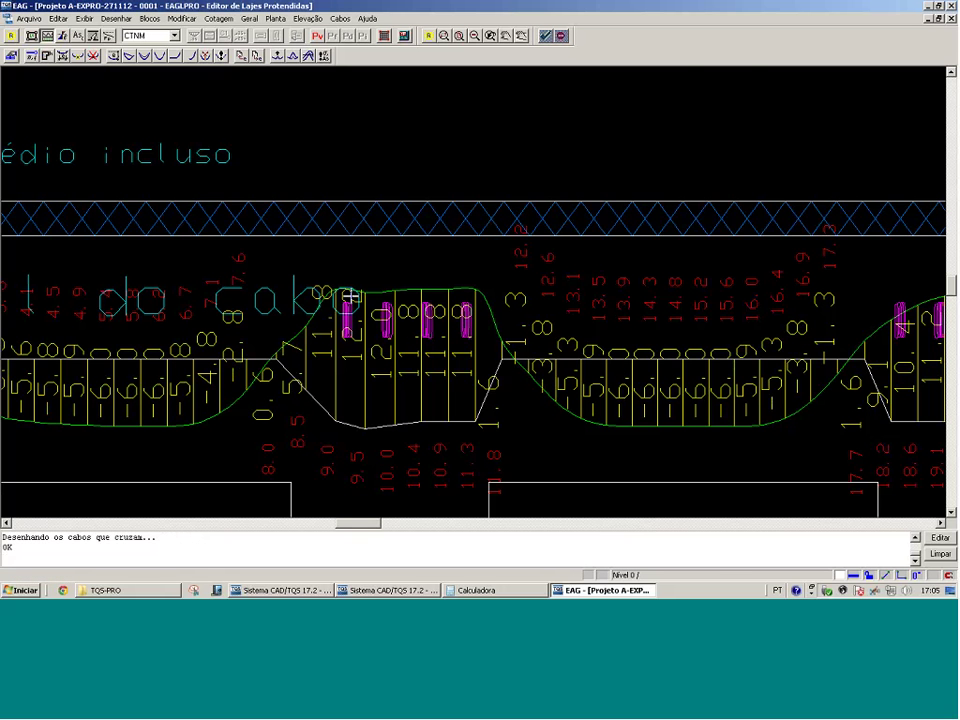
# Set the eccentricity of the cable trough in RPU 3's middle span to -2
pyautogui.scroll(-2, 472, 259)
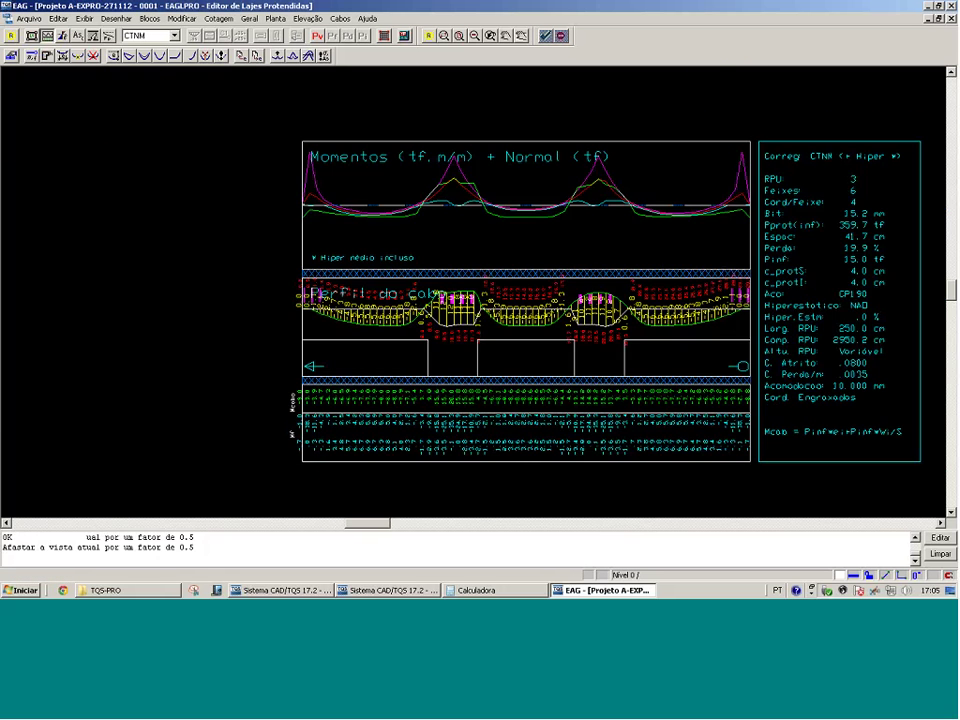
pyautogui.press('F8')
pyautogui.click(276, 392)
pyautogui.click(653, 133)
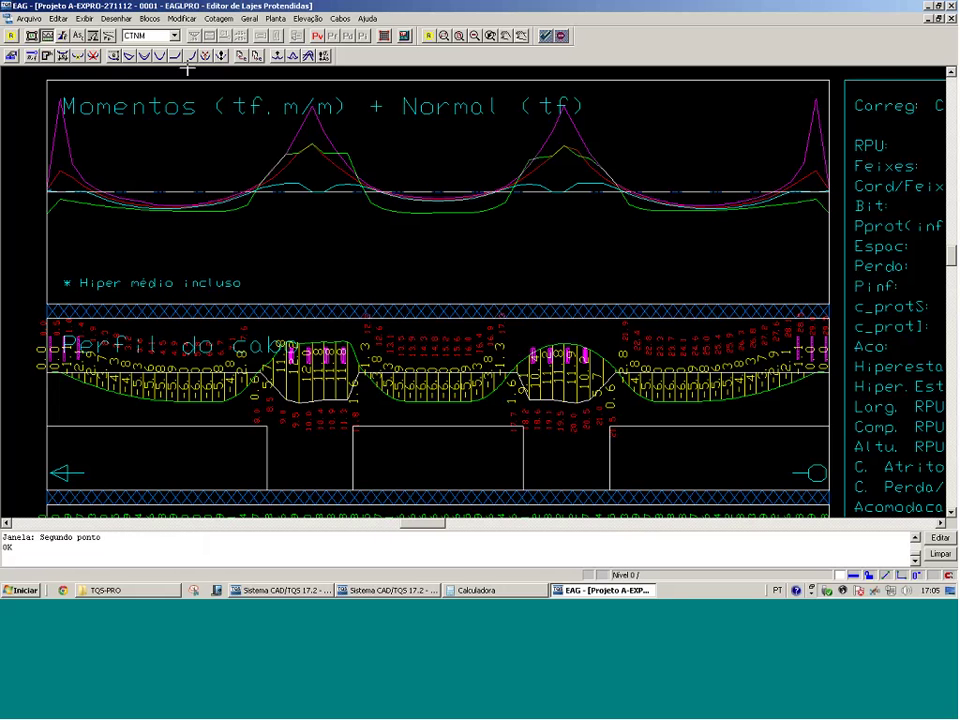
pyautogui.click(145, 57)
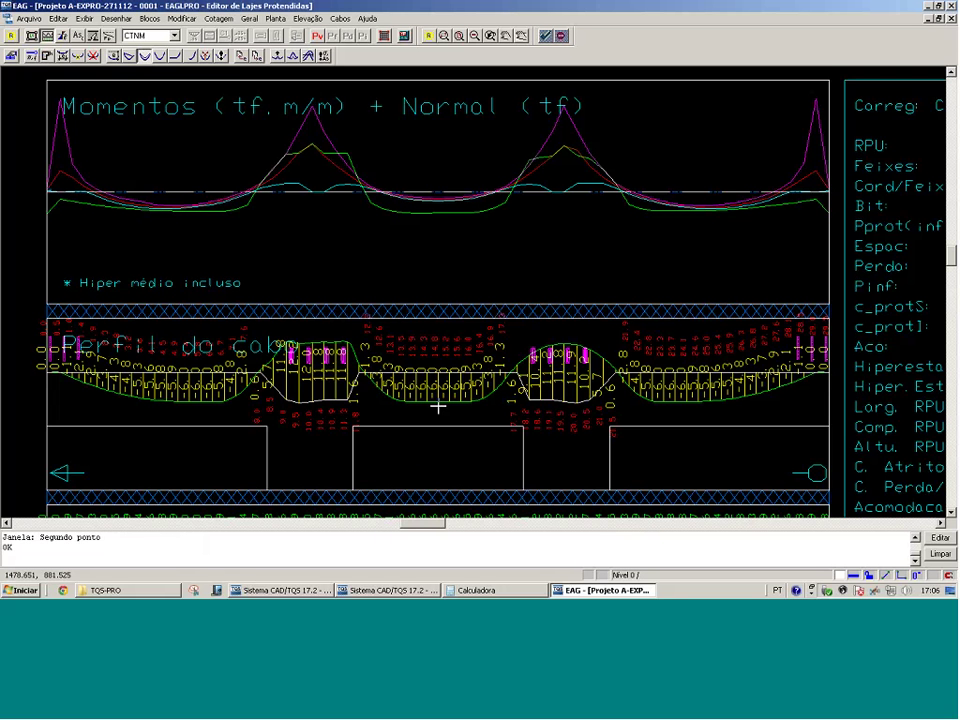
pyautogui.click(438, 405)
pyautogui.write('-2')
pyautogui.press('Return')
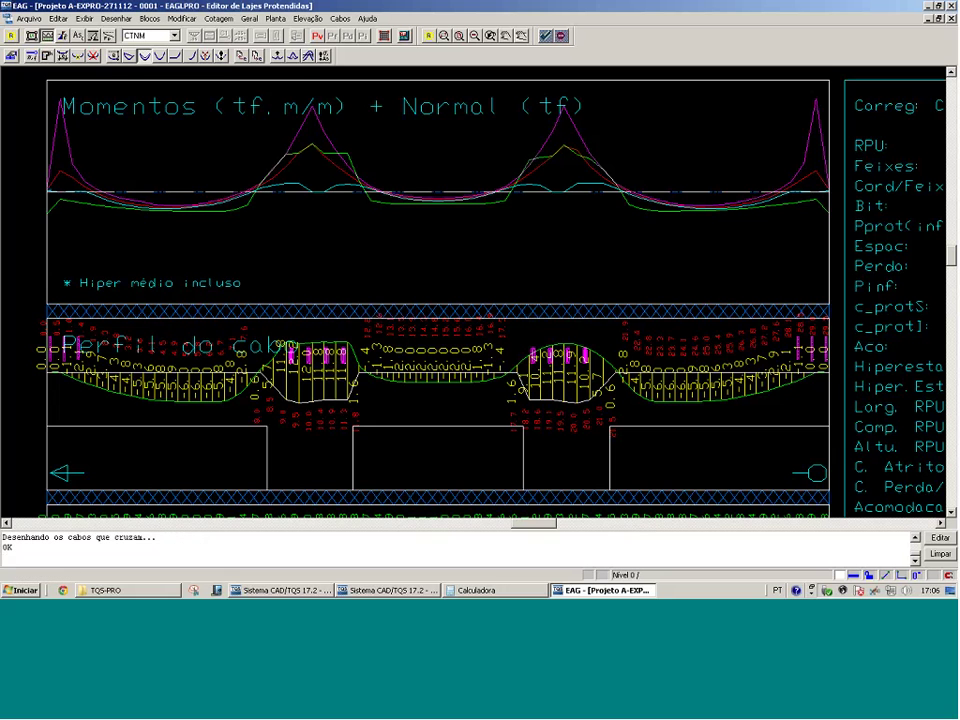
# Extend the -6.0 eccentricity range in the first span's trough and shape the cable from its start to that trough as a semi-parabola
pyautogui.click(129, 57)
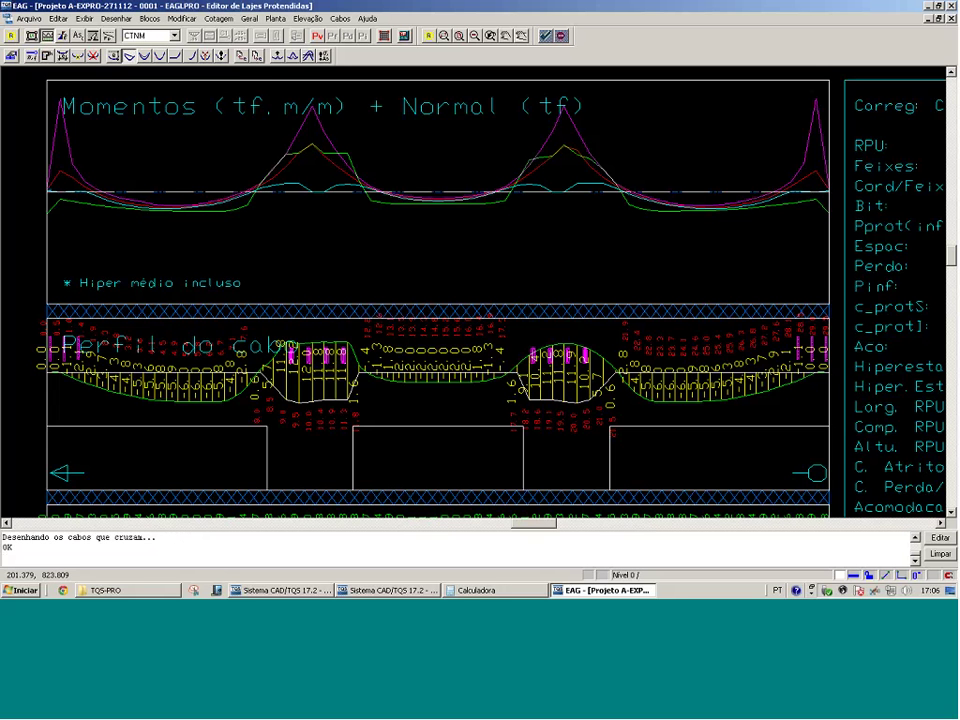
pyautogui.click(309, 345)
pyautogui.click(114, 411)
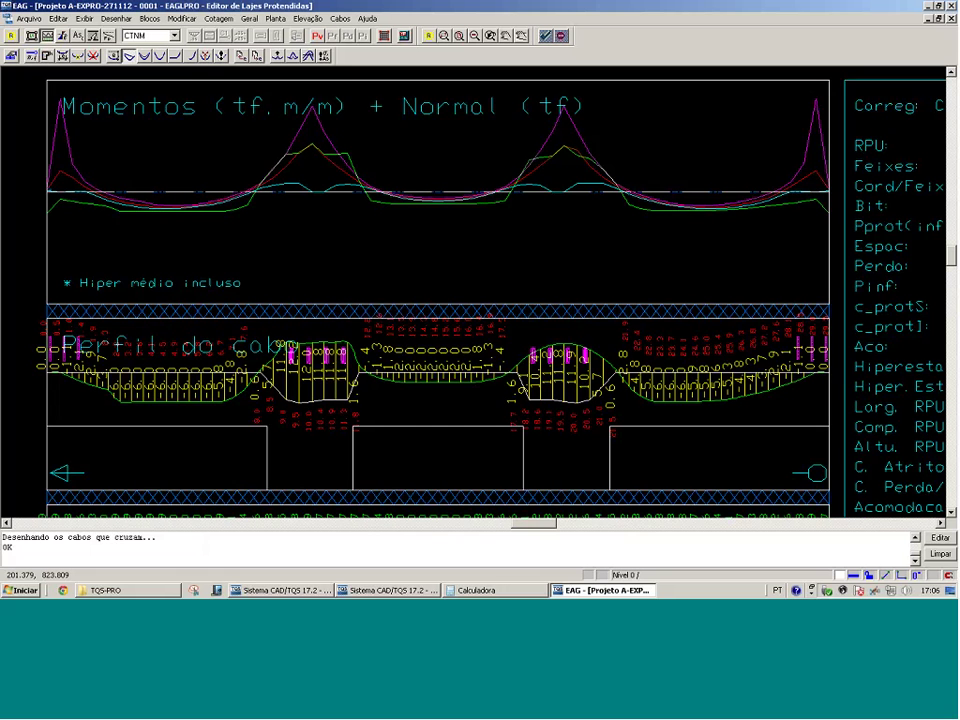
pyautogui.click(193, 56)
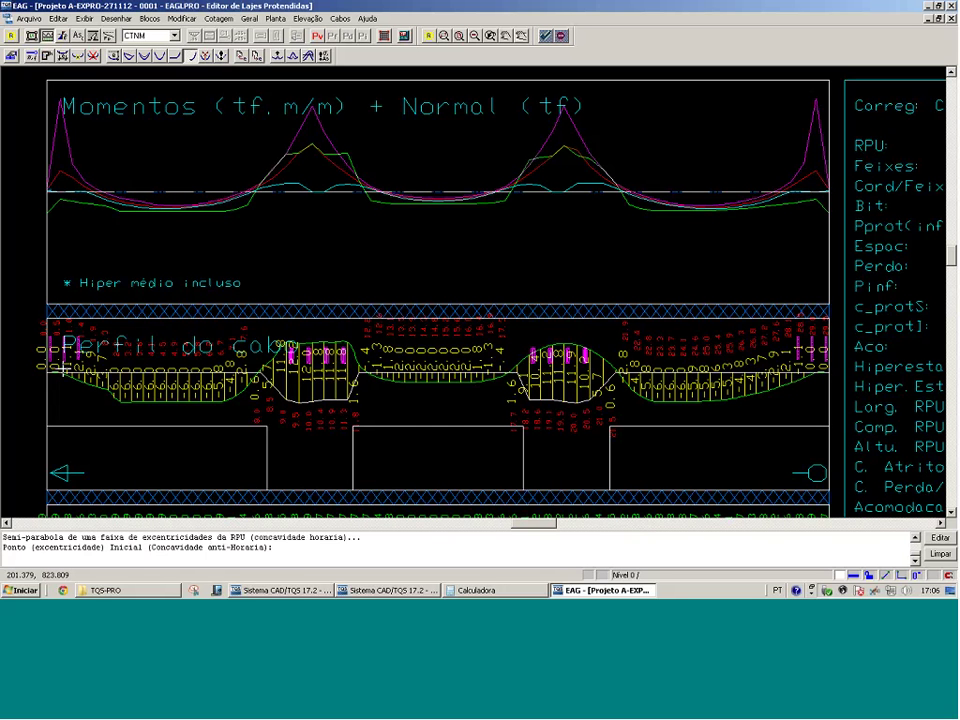
pyautogui.click(293, 333)
pyautogui.click(120, 405)
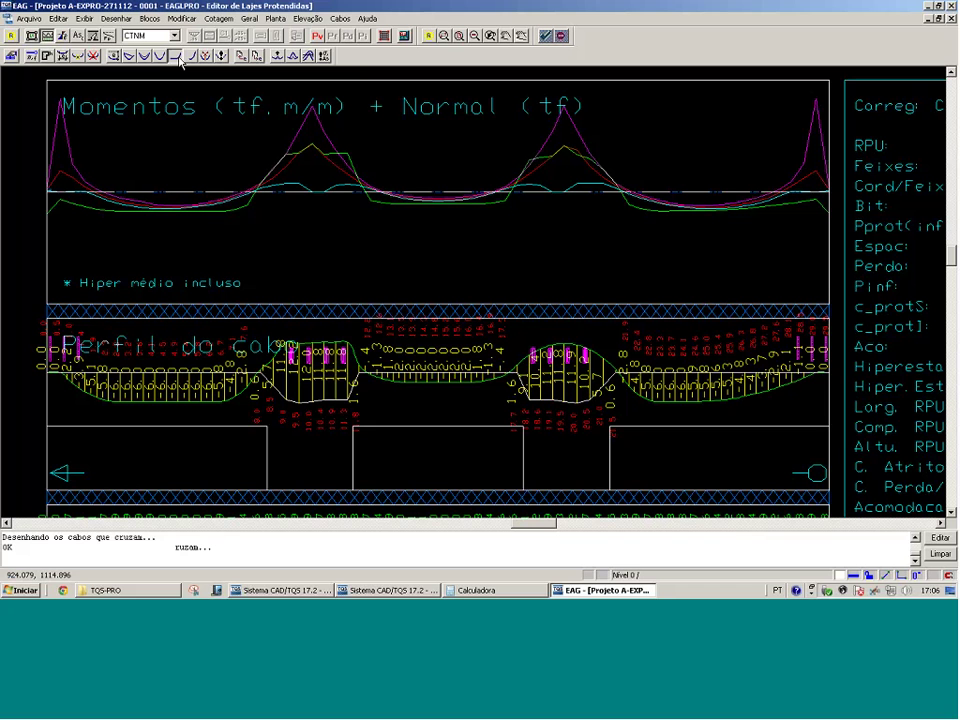
# Shape inflected cable transitions from the first span to the first support at 55% and from that support to the middle span at 35%
pyautogui.click(211, 405)
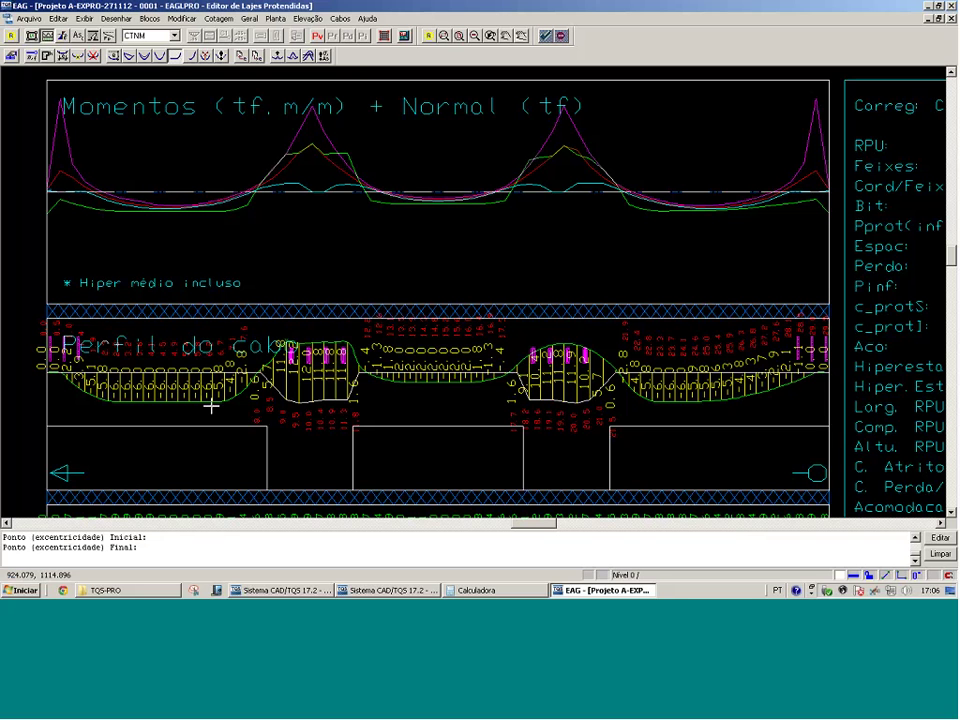
pyautogui.click(218, 409)
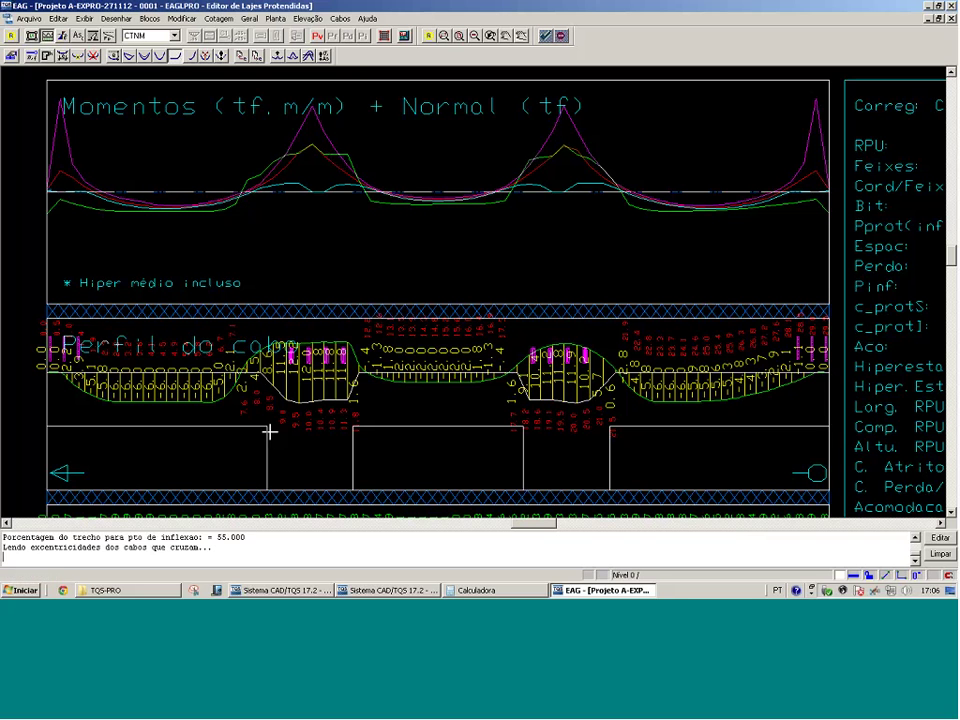
pyautogui.click(345, 340)
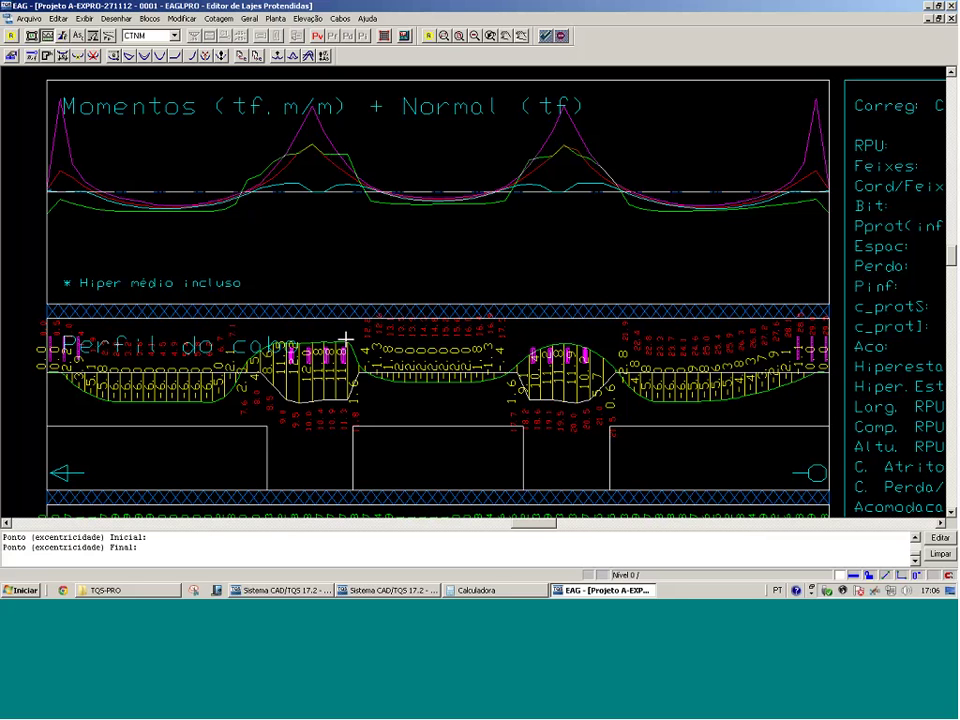
pyautogui.click(403, 410)
pyautogui.write('35')
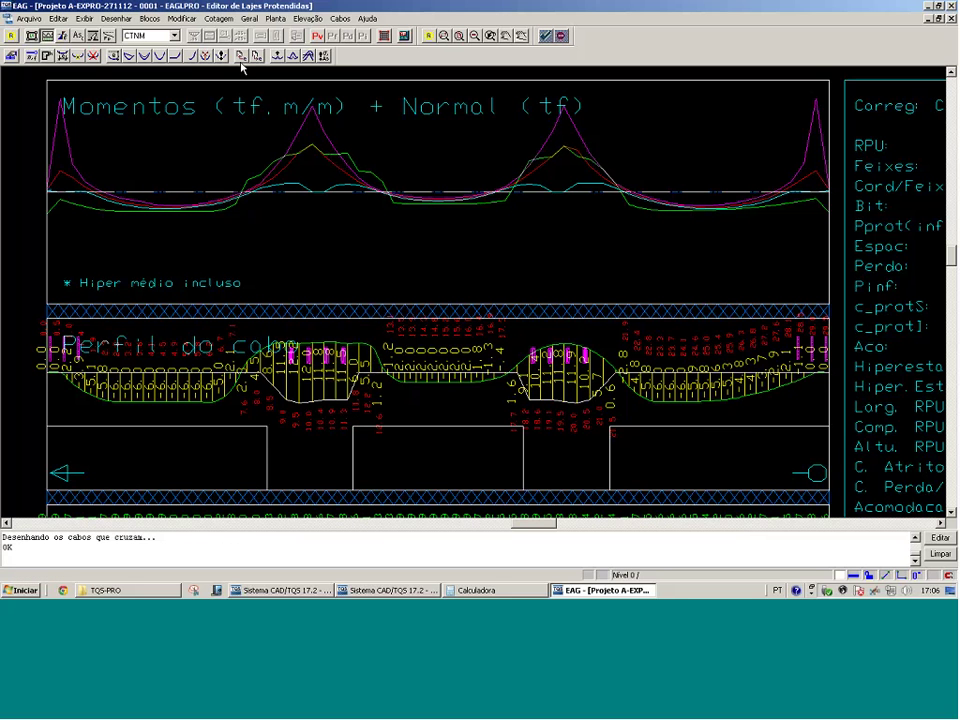
# Mirror the first half of RPU 3's cable profile about its midpoint onto the second half
pyautogui.click(205, 55)
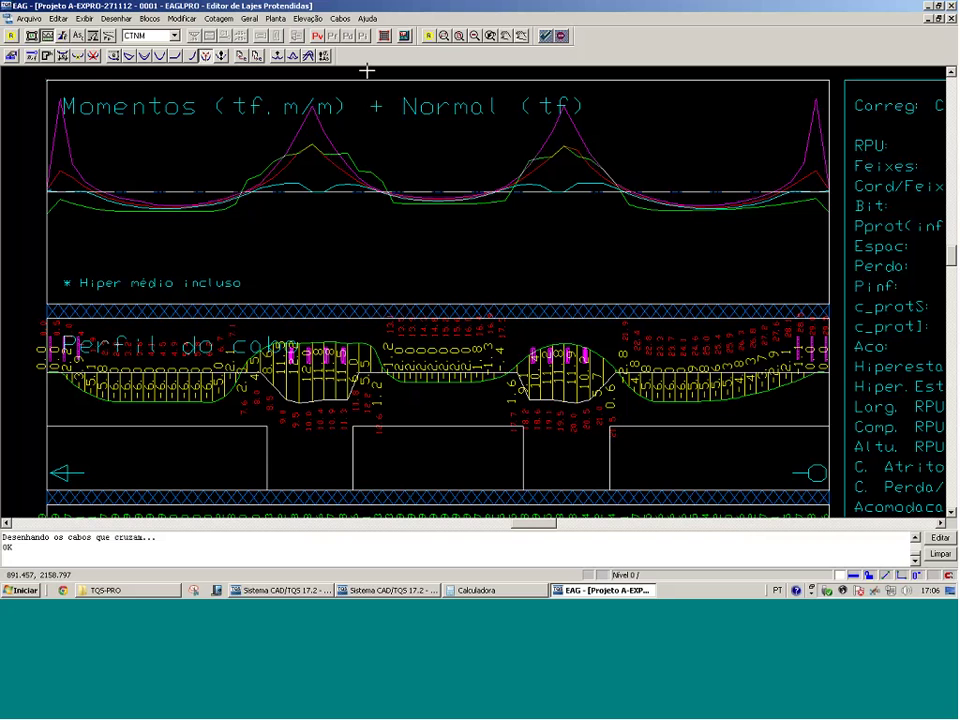
pyautogui.click(123, 88)
pyautogui.click(431, 81)
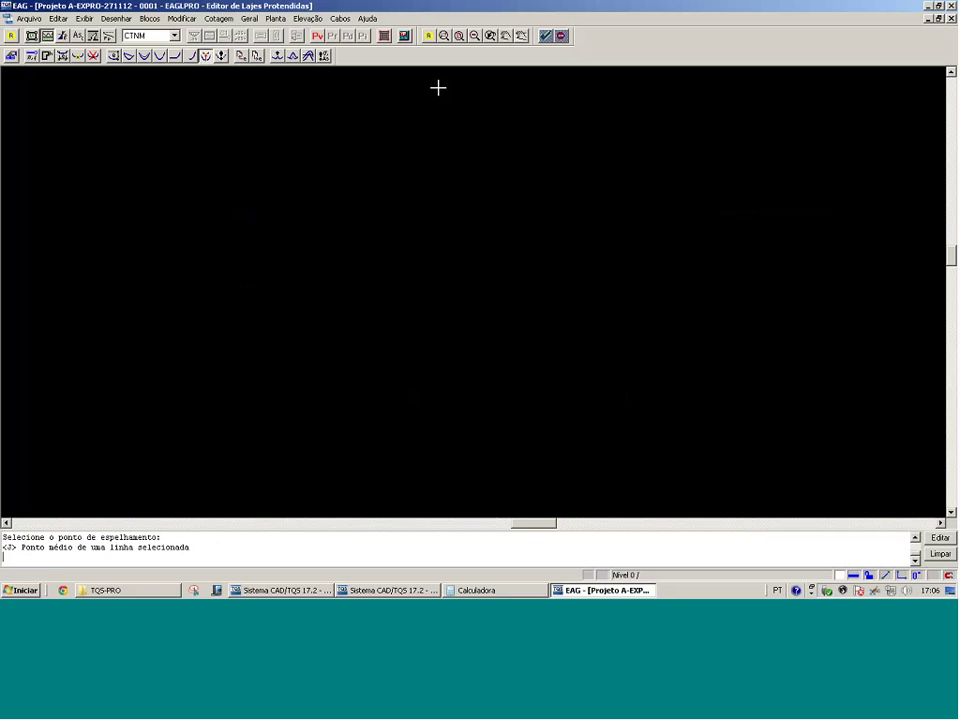
pyautogui.click(707, 247)
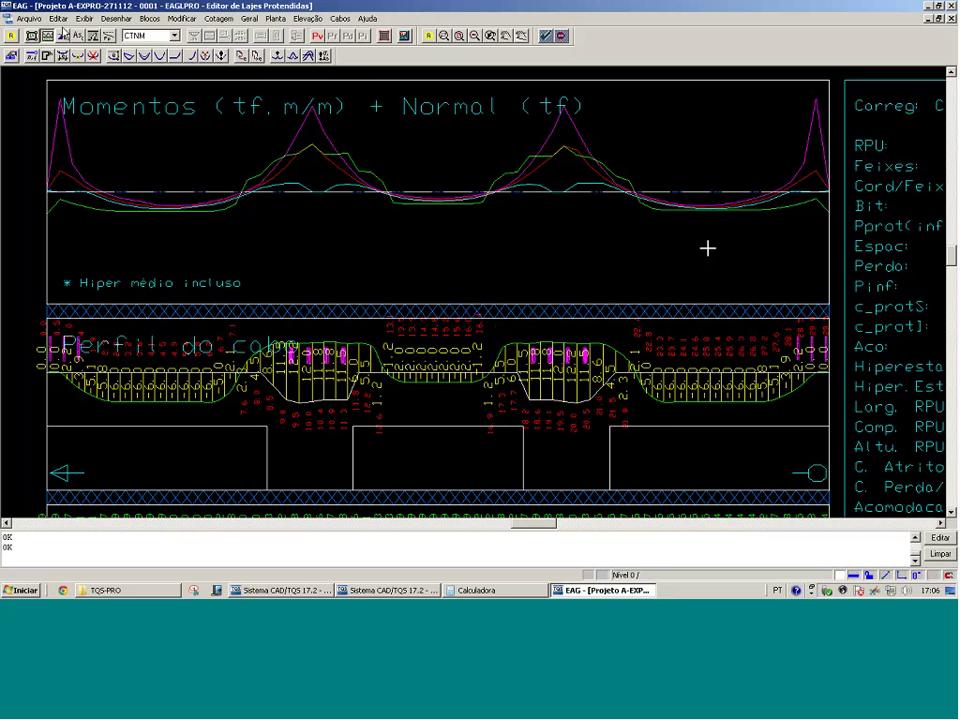
# Return to the plan view and copy RPU 3's cable profile to the matching RPU over the lower pair of central columns
pyautogui.click(77, 36)
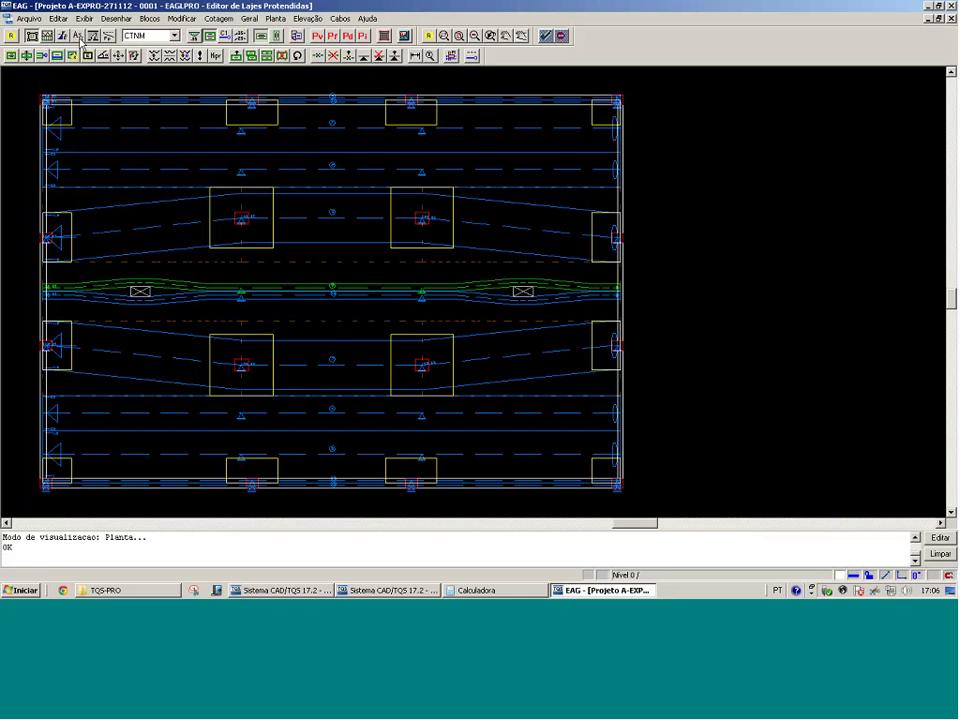
pyautogui.click(155, 56)
pyautogui.click(332, 225)
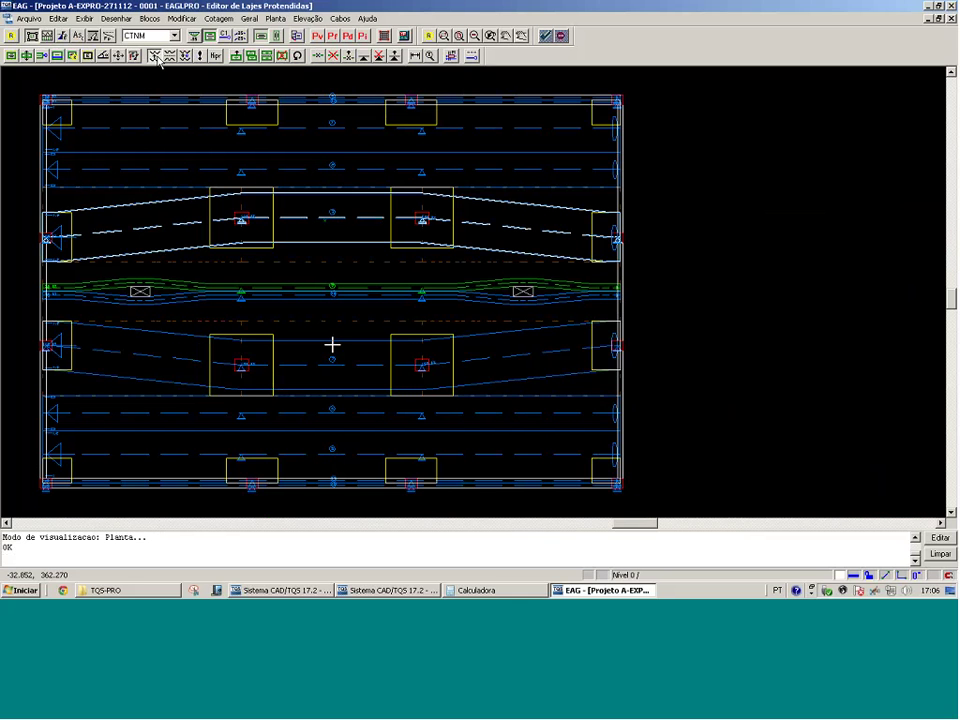
pyautogui.click(341, 355)
pyautogui.press('Return')
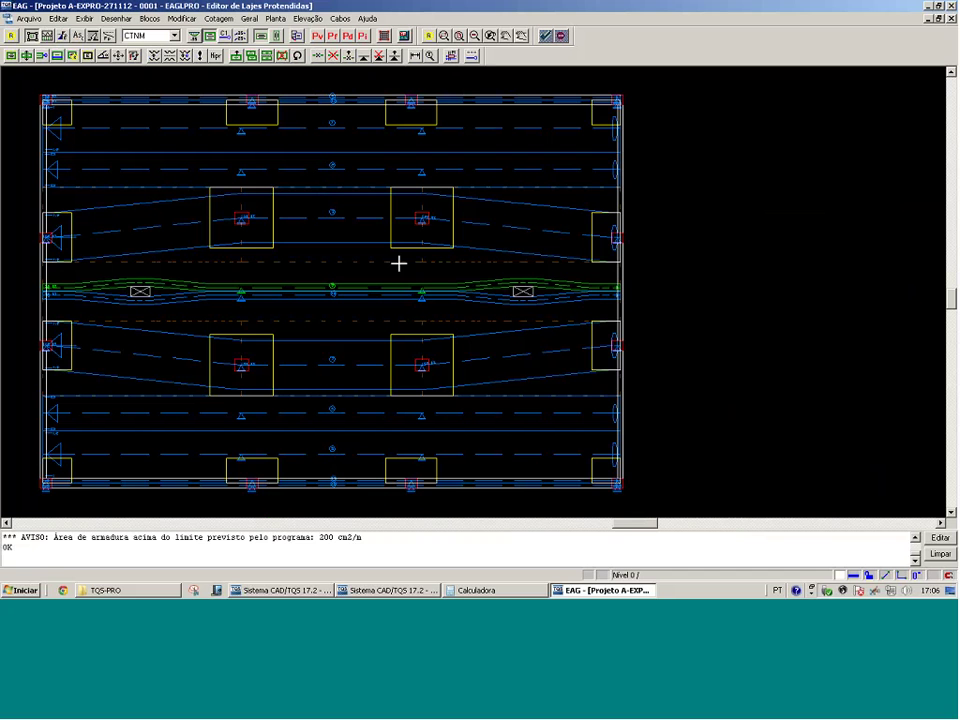
pyautogui.click(344, 364)
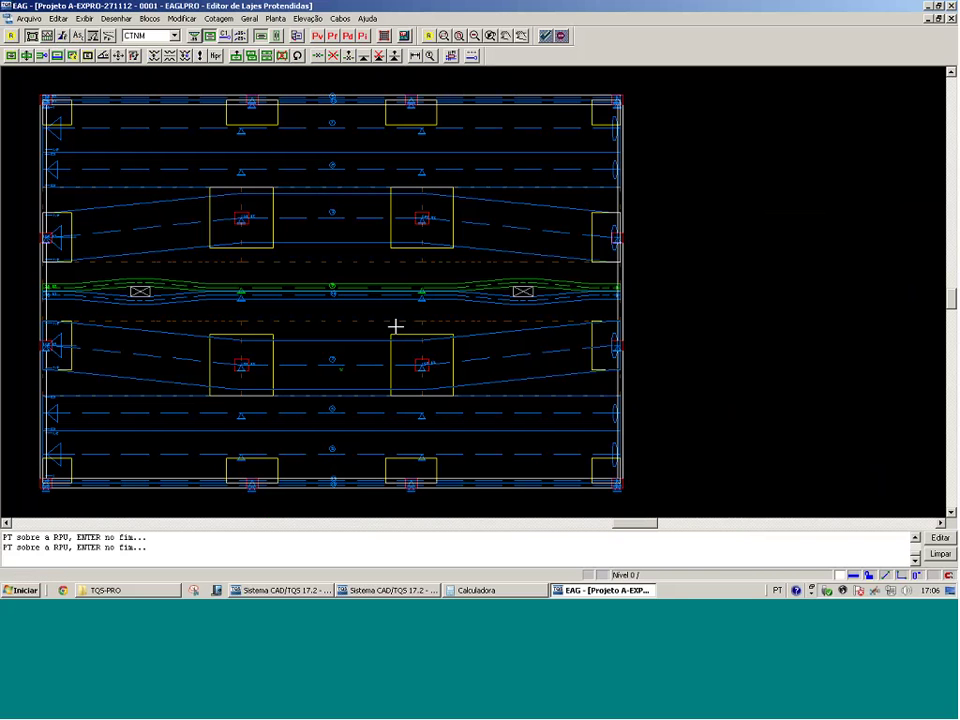
pyautogui.press('Return')
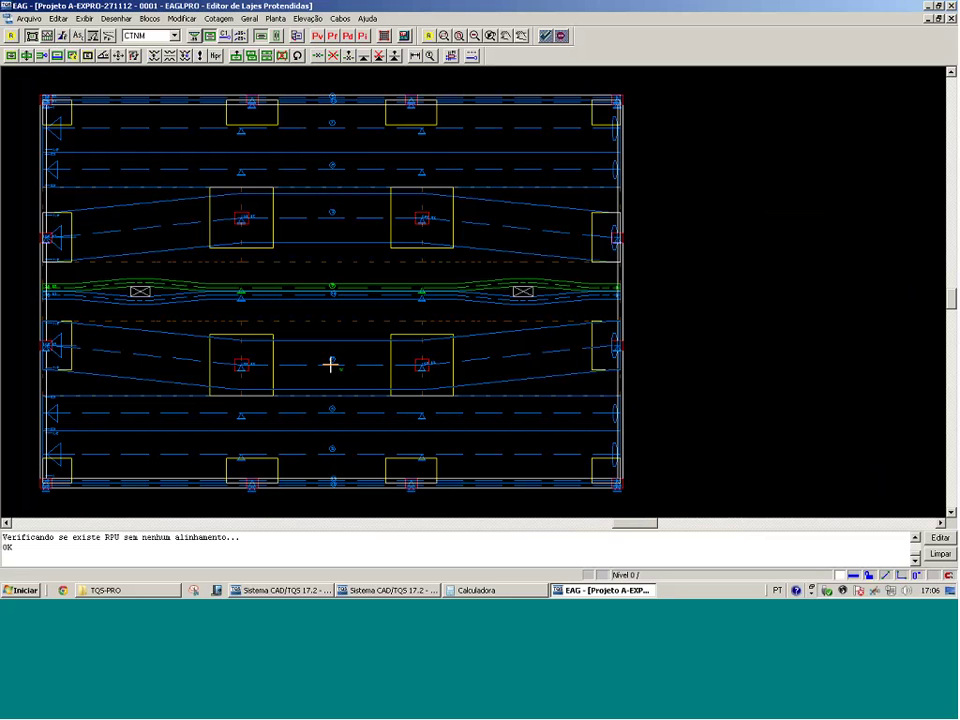
# Display RPU 7's cable profile in elevation and check the T-section data at the centre of its first support
pyautogui.click(61, 35)
pyautogui.click(323, 360)
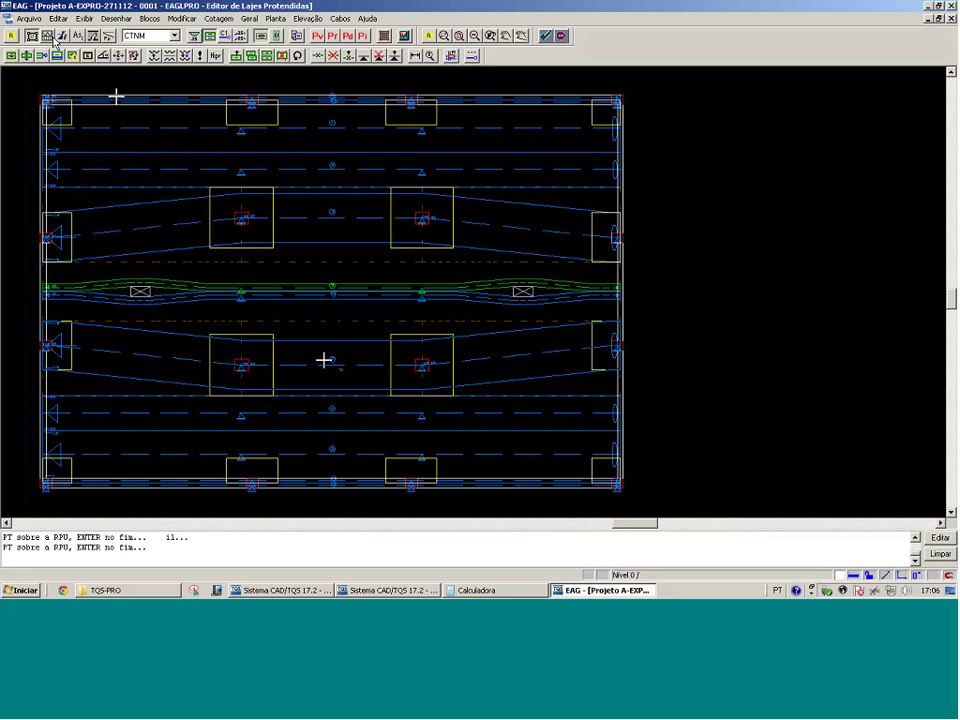
pyautogui.press('Return')
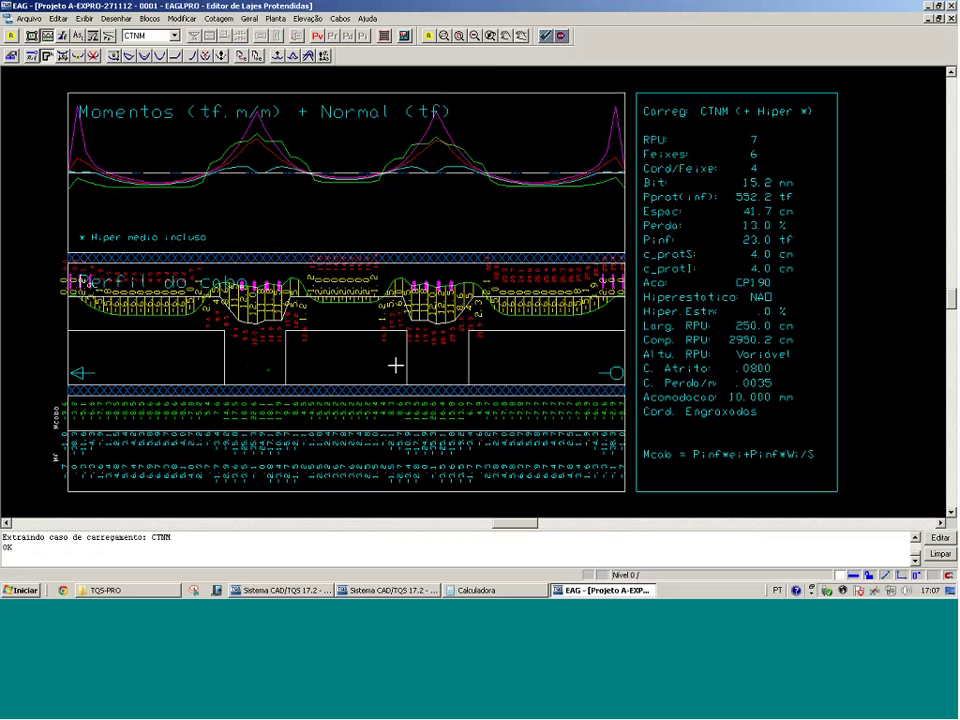
pyautogui.click(260, 375)
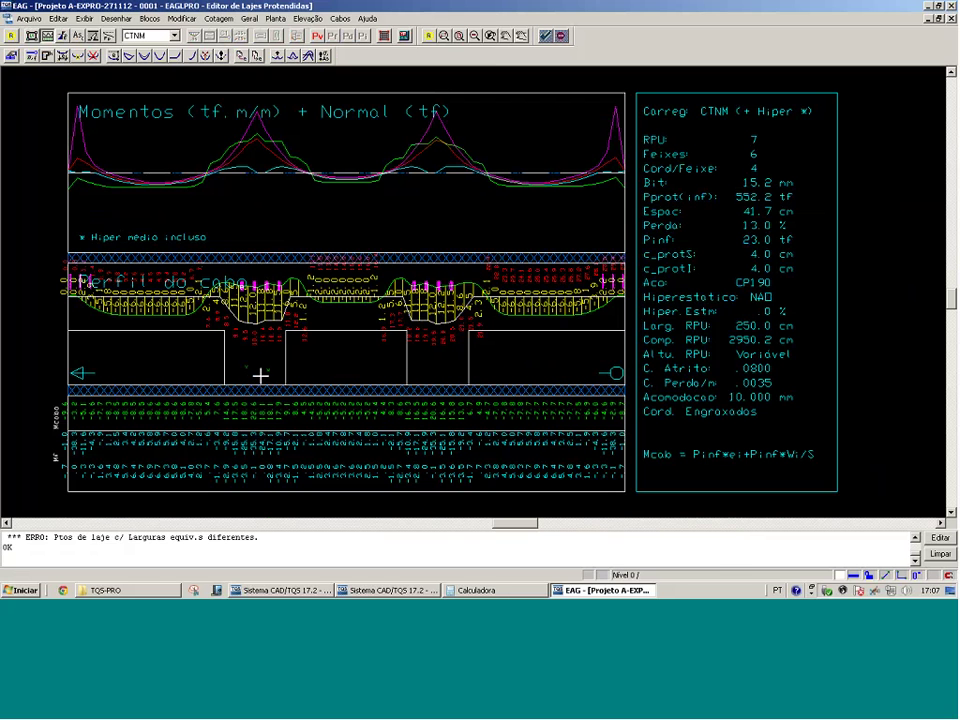
pyautogui.click(253, 373)
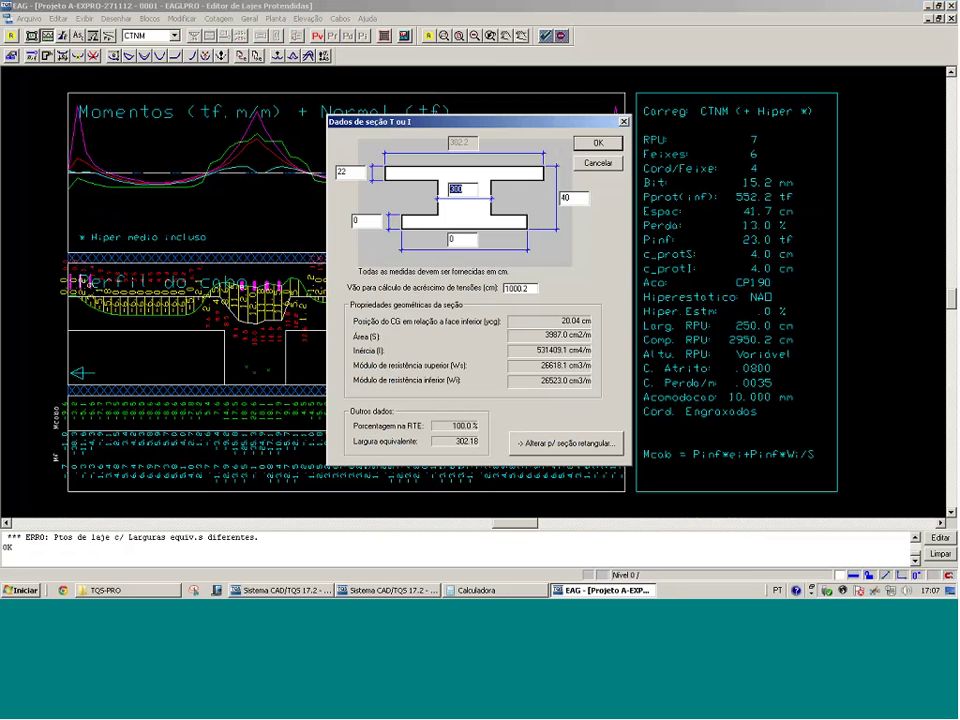
pyautogui.click(598, 163)
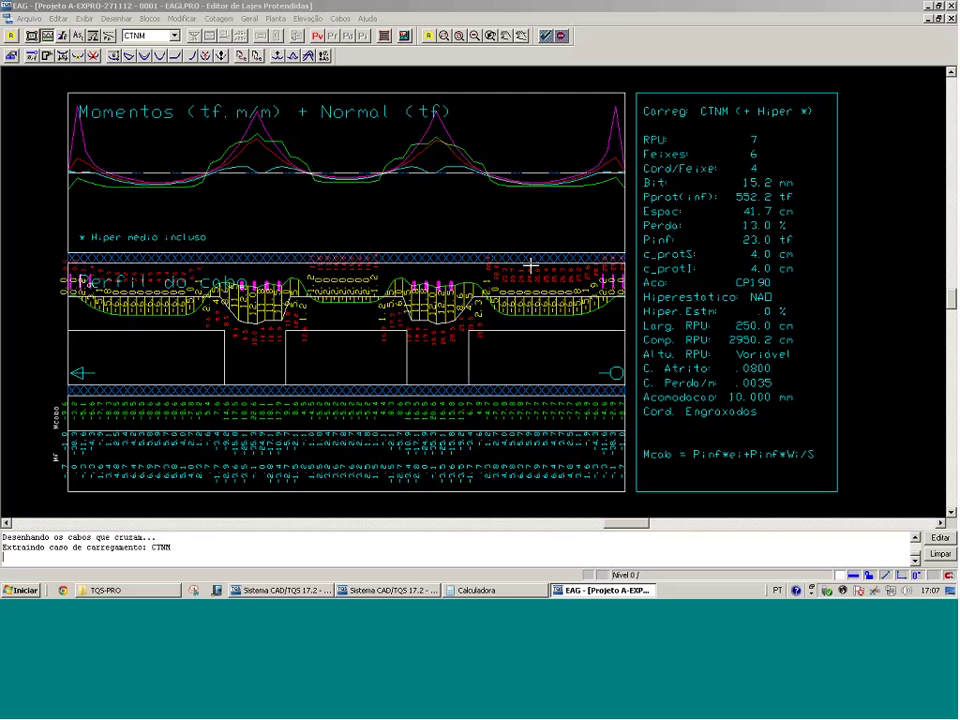
# Return to the plan view, reinitialize RPU 7 over the lower pair of central columns, and display its cable profile in elevation
pyautogui.click(32, 35)
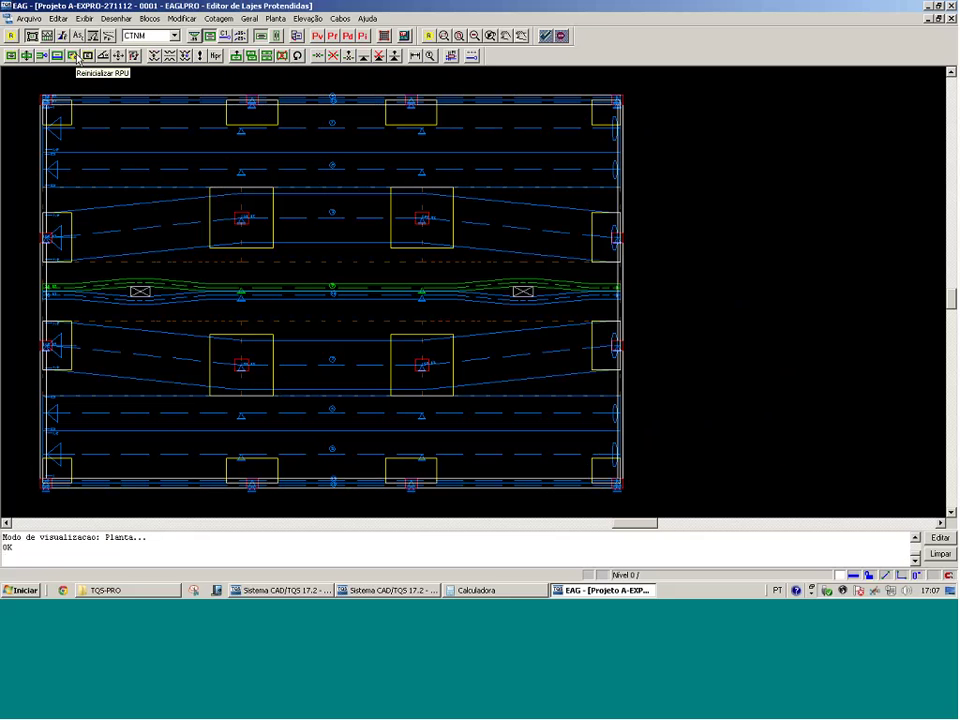
pyautogui.click(76, 58)
pyautogui.click(390, 356)
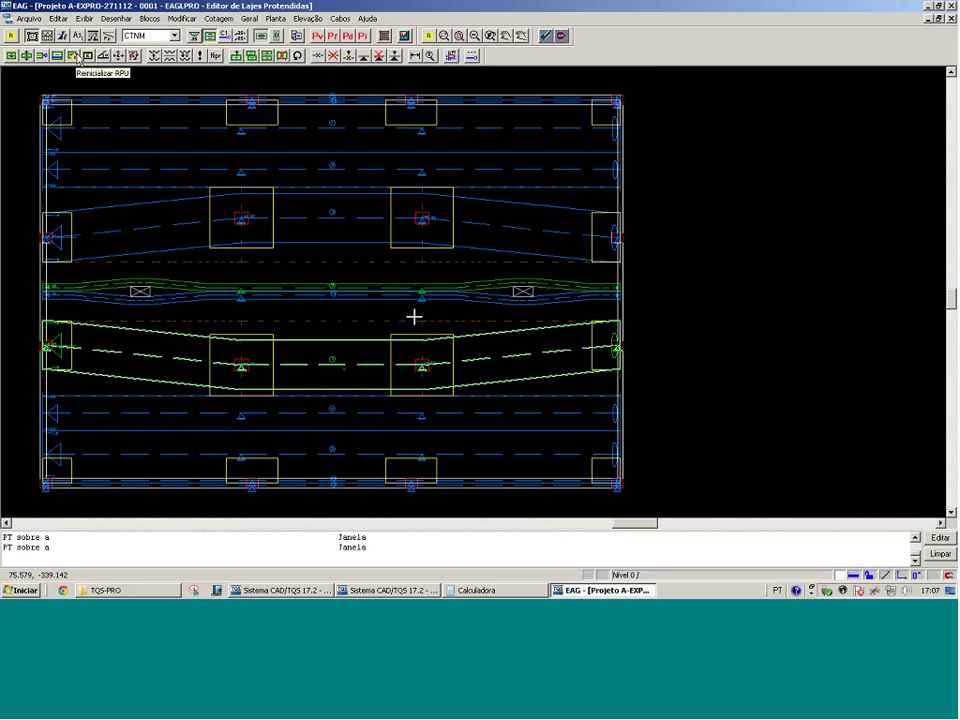
pyautogui.press('F8')
pyautogui.click(111, 430)
pyautogui.click(568, 239)
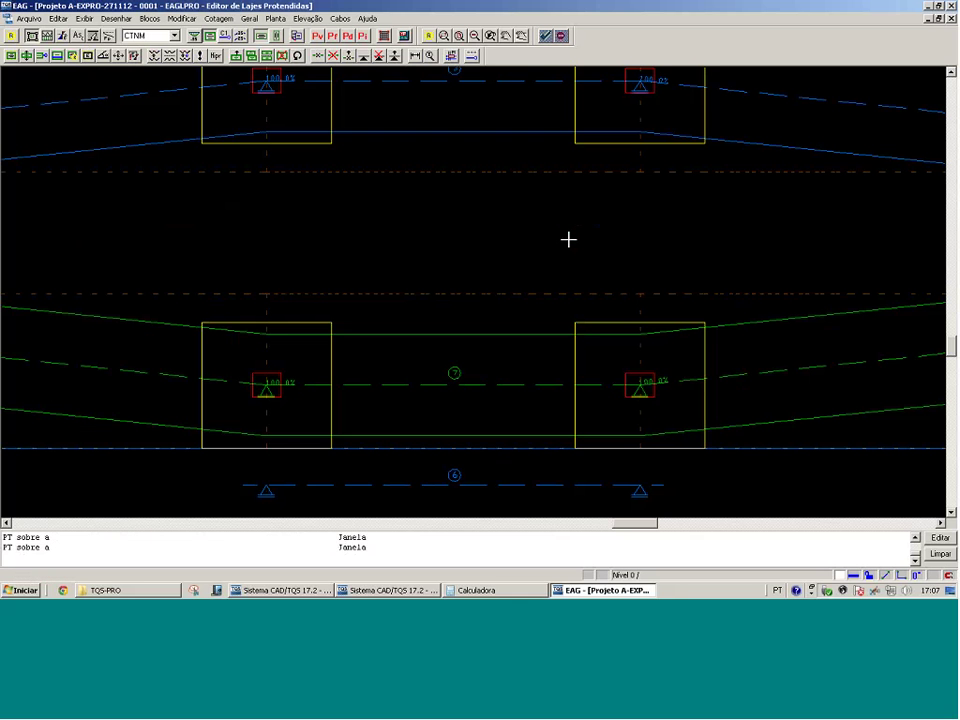
pyautogui.click(553, 326)
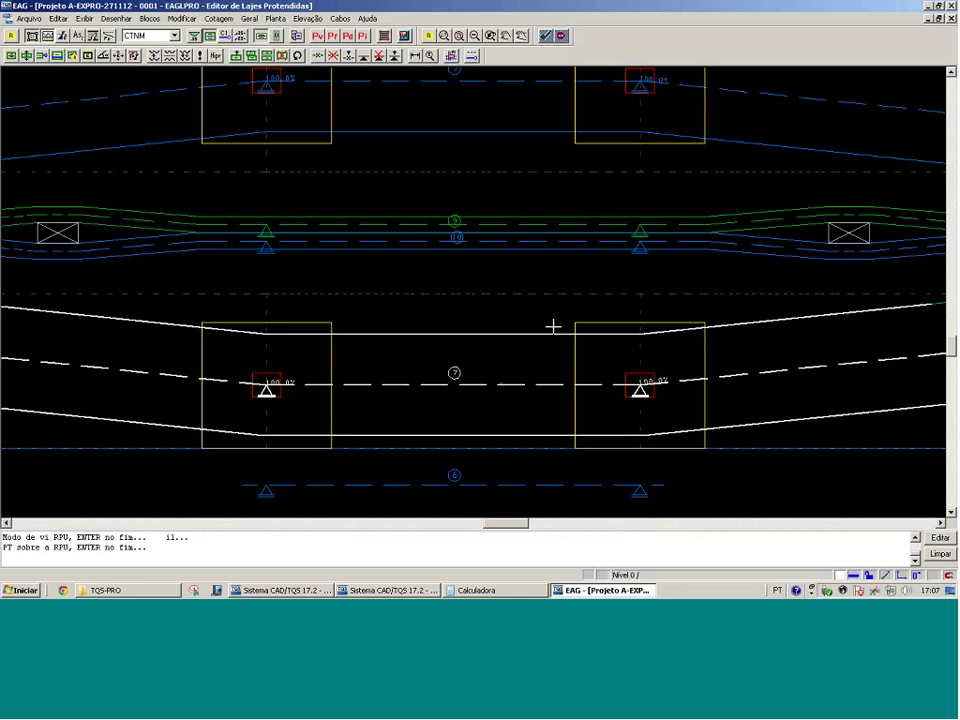
pyautogui.press('Return')
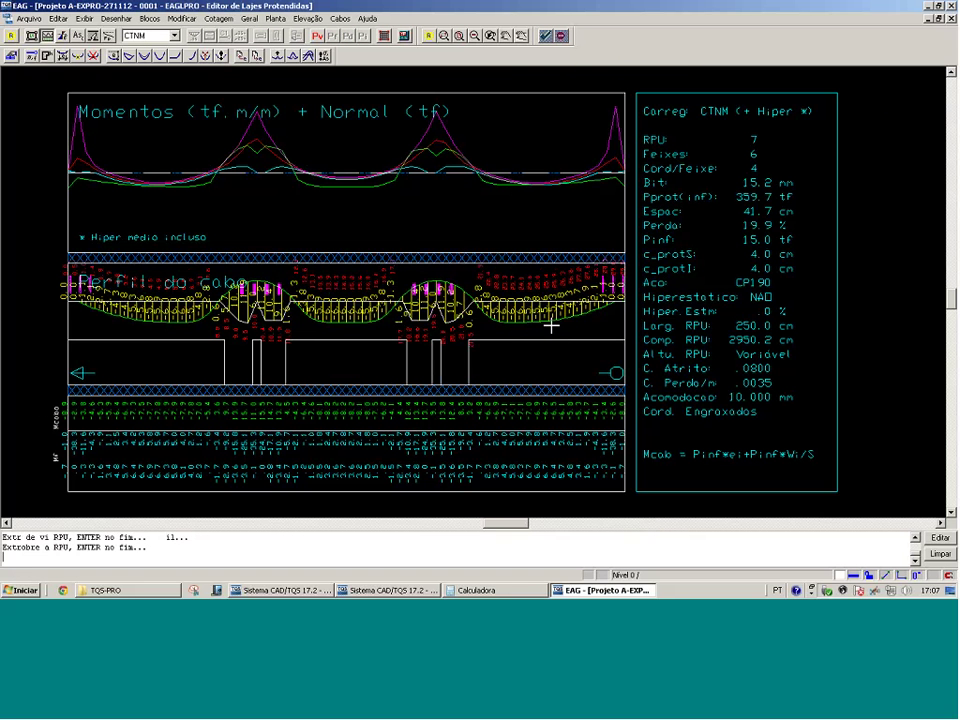
# Convert the rectangular section at the centre of RPU 7's first support to a T-section with a 260 cm web and 22 cm flange
pyautogui.click(125, 95)
pyautogui.click(325, 343)
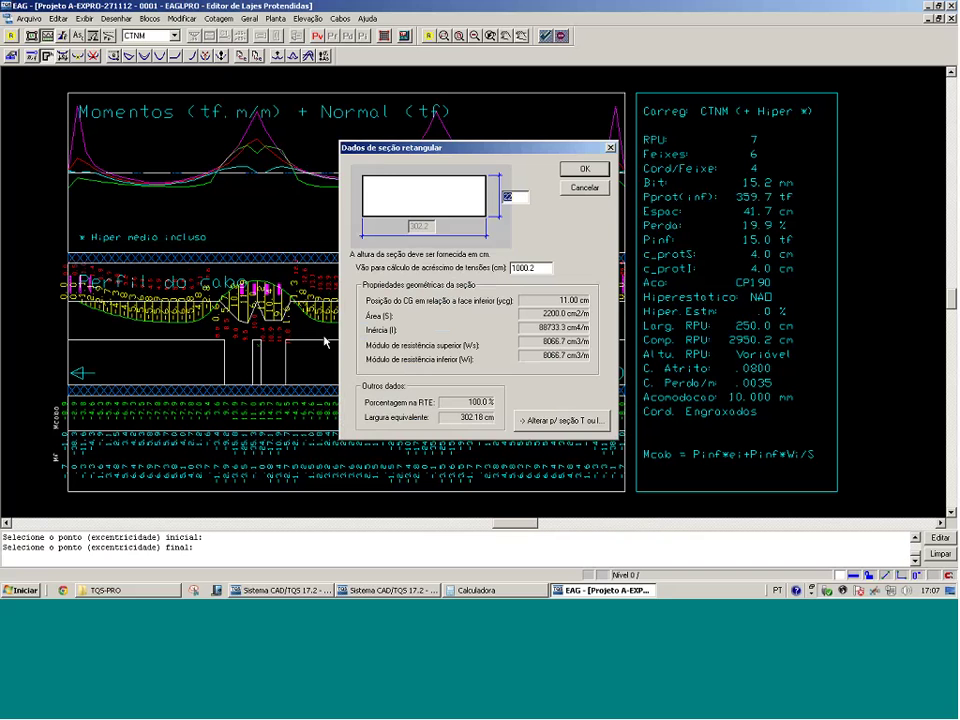
pyautogui.click(560, 420)
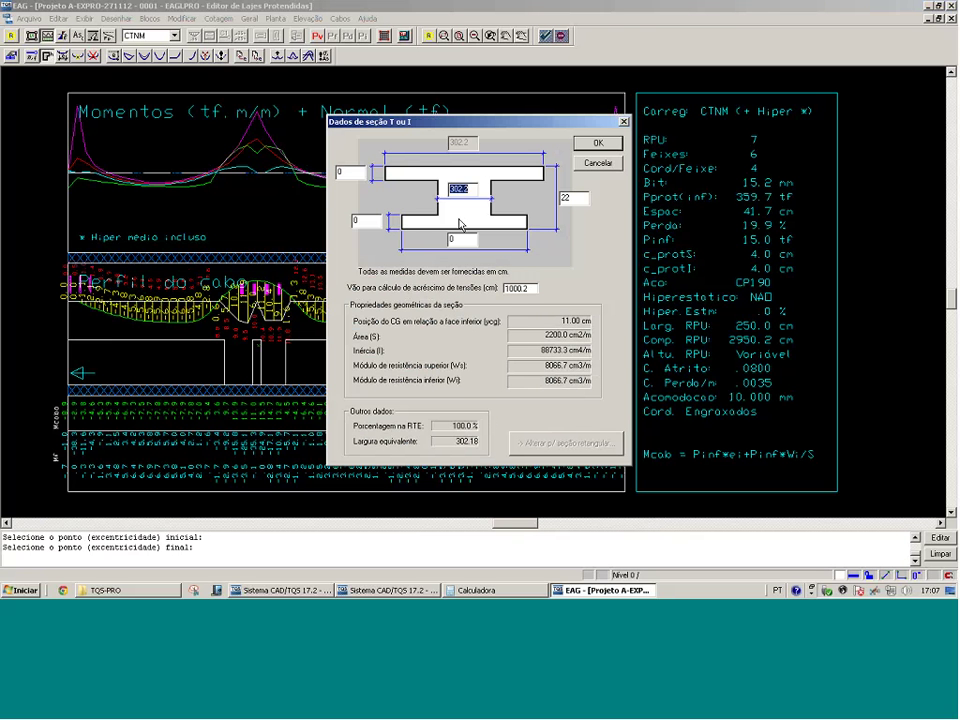
pyautogui.write('26')
pyautogui.write('0')
pyautogui.press('Tab')
pyautogui.write('22')
pyautogui.press('Tab')
pyautogui.press('Return')
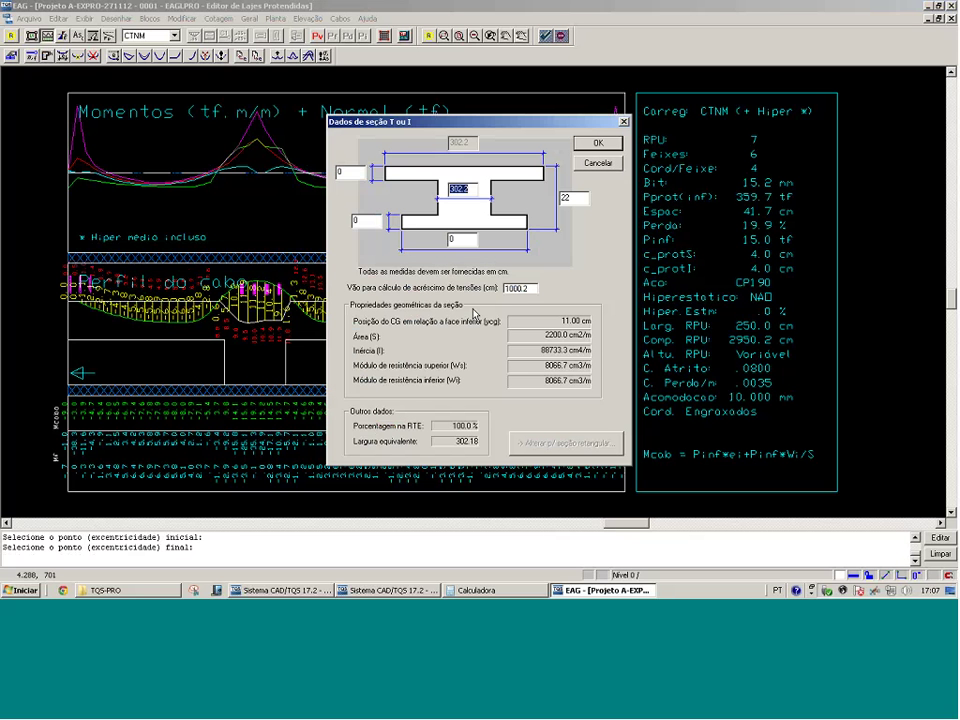
# Convert the section at the centre of RPU 7's second support to a T-section with a 22 cm flange and 35 cm total height
pyautogui.moveTo(350, 173); pyautogui.dragTo(302, 174)
pyautogui.write('22')
pyautogui.press('Tab')
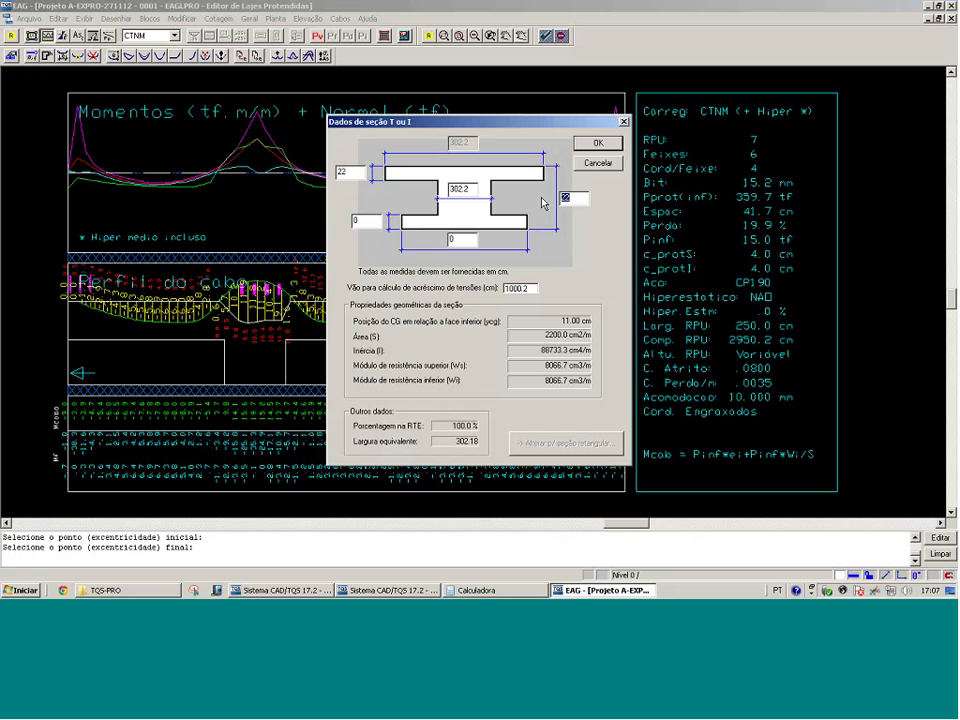
pyautogui.write('35')
pyautogui.press('Tab')
pyautogui.write('2')
pyautogui.press('Return')
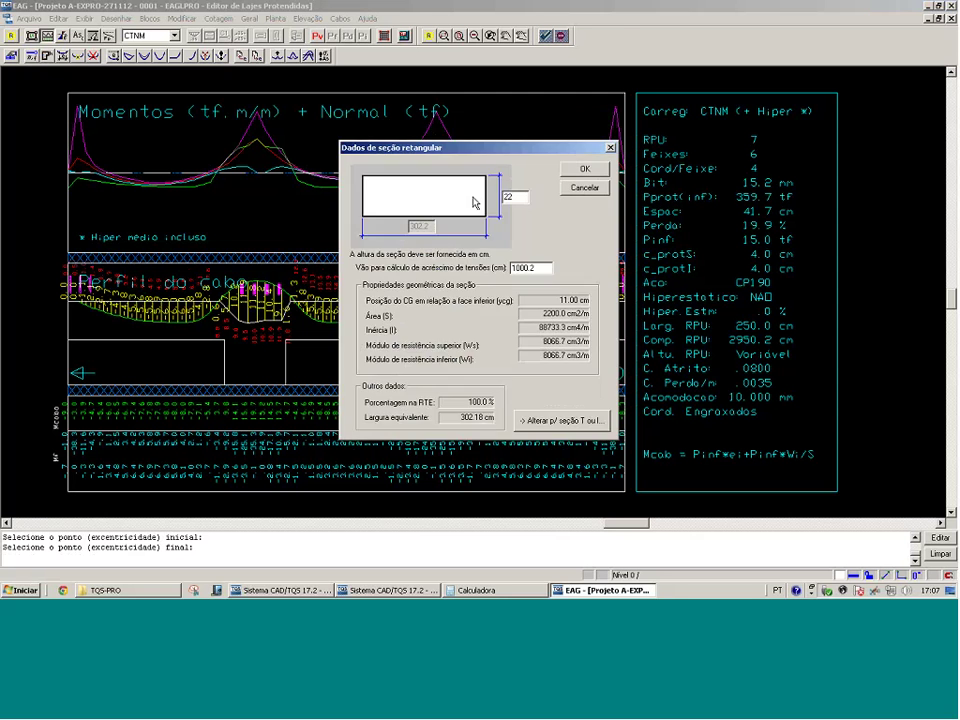
pyautogui.press('Return')
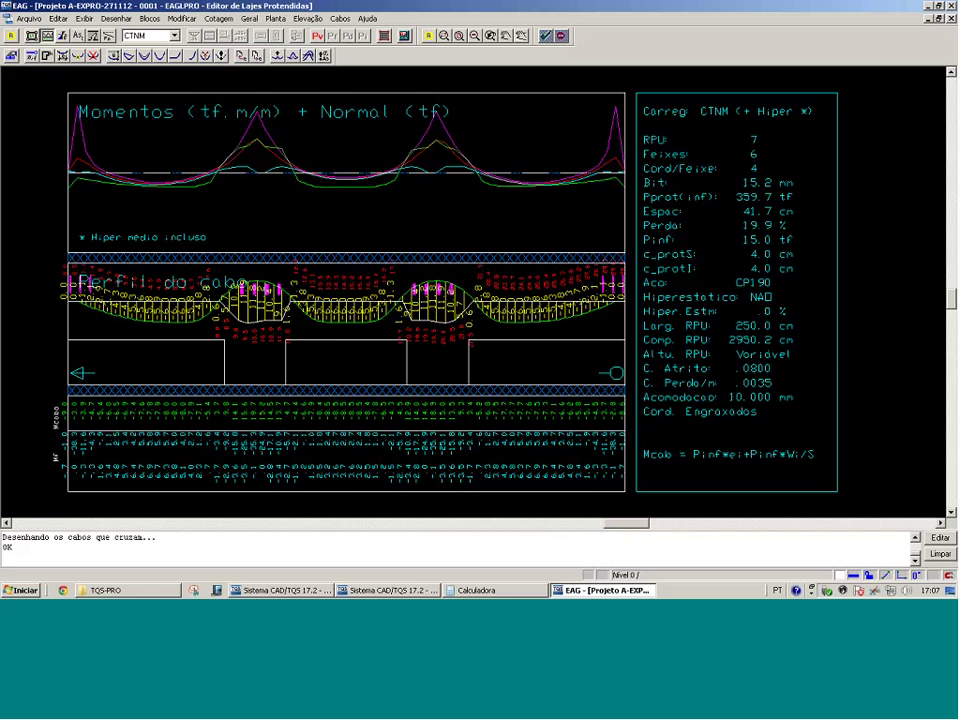
# Return to the plan view, copy RPU 3's cable profile to RPU 7, and check RPU 7 in elevation
pyautogui.click(30, 46)
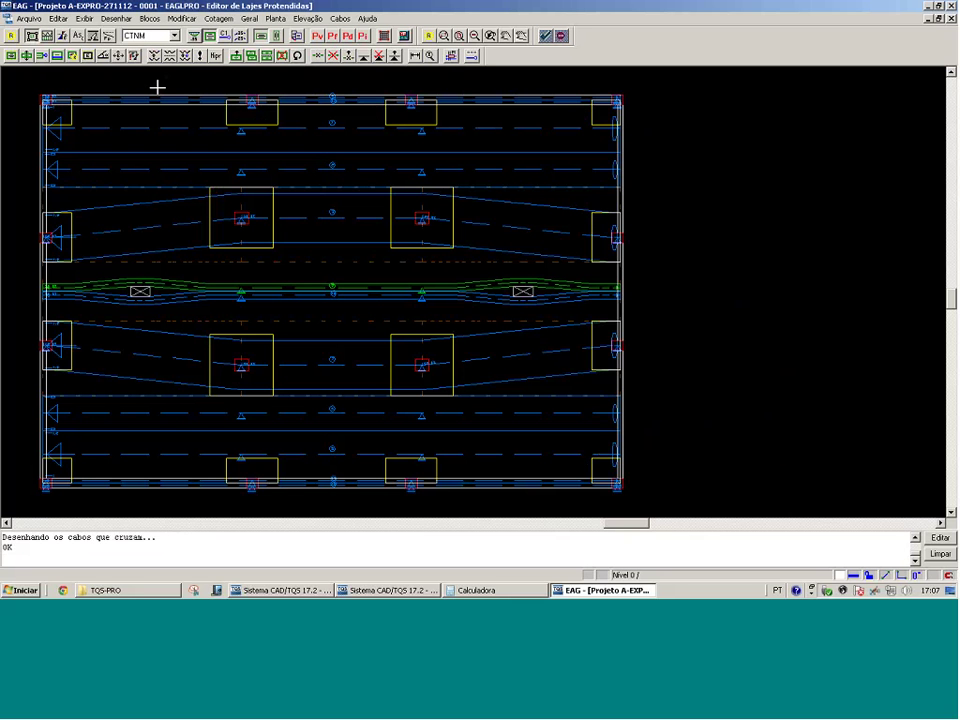
pyautogui.click(155, 57)
pyautogui.click(282, 193)
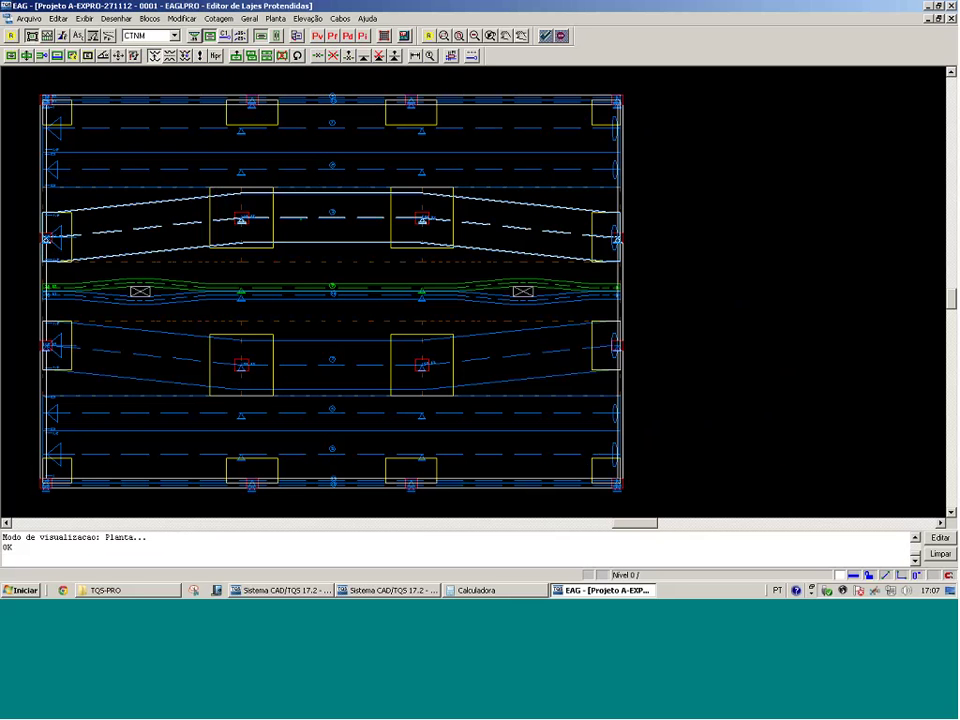
pyautogui.click(339, 347)
pyautogui.press('Return')
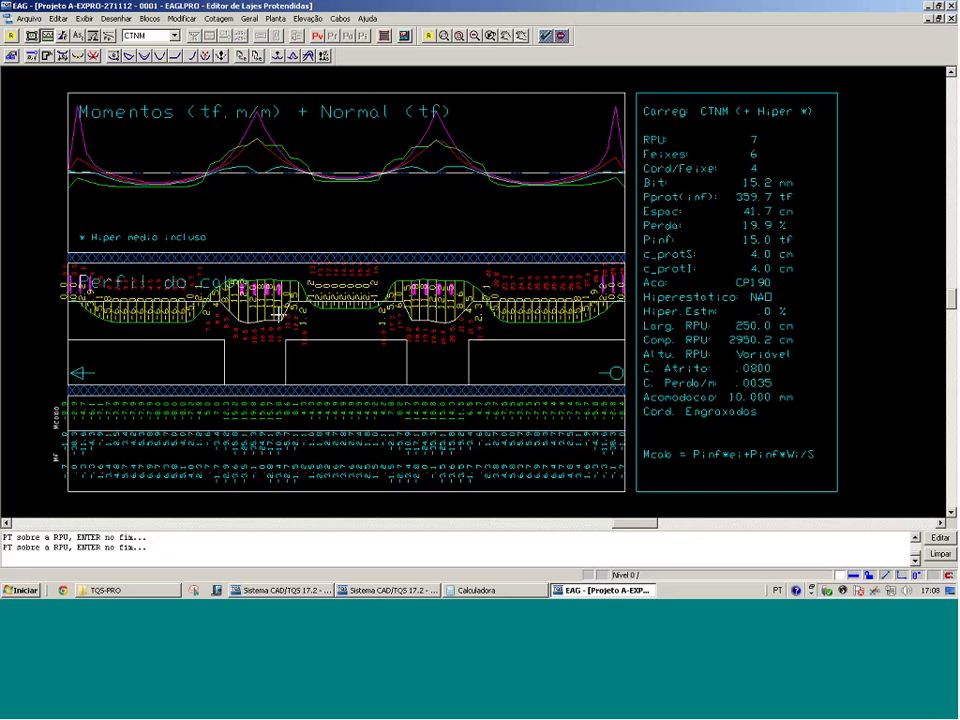
# Display RPU 9's cable profile in elevation and scale down the cable eccentricities along its middle span
pyautogui.press('Return')
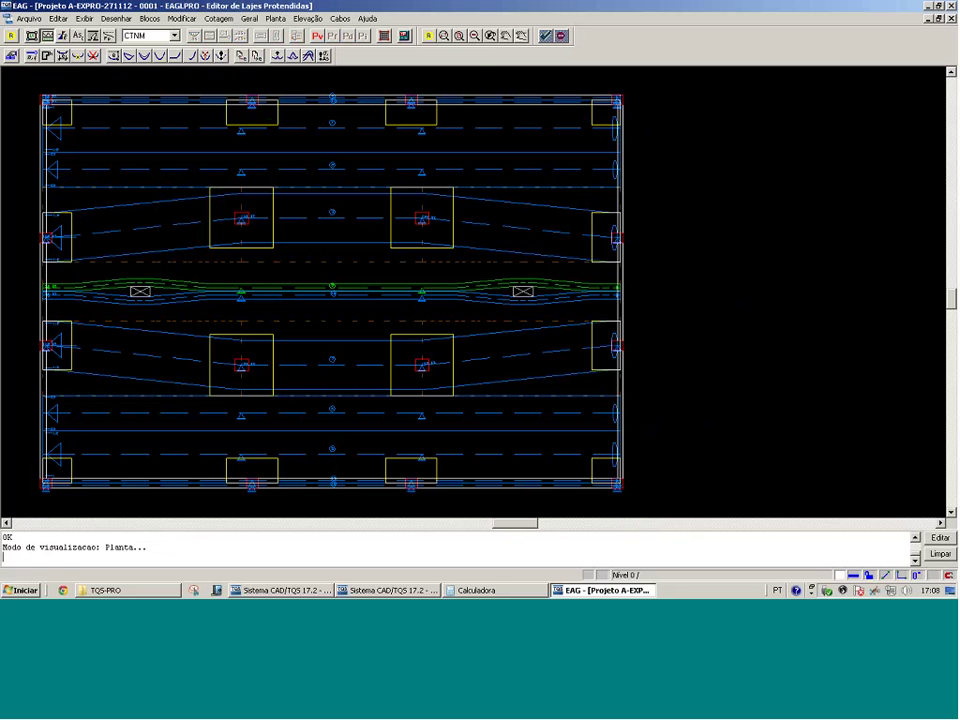
pyautogui.press('Return')
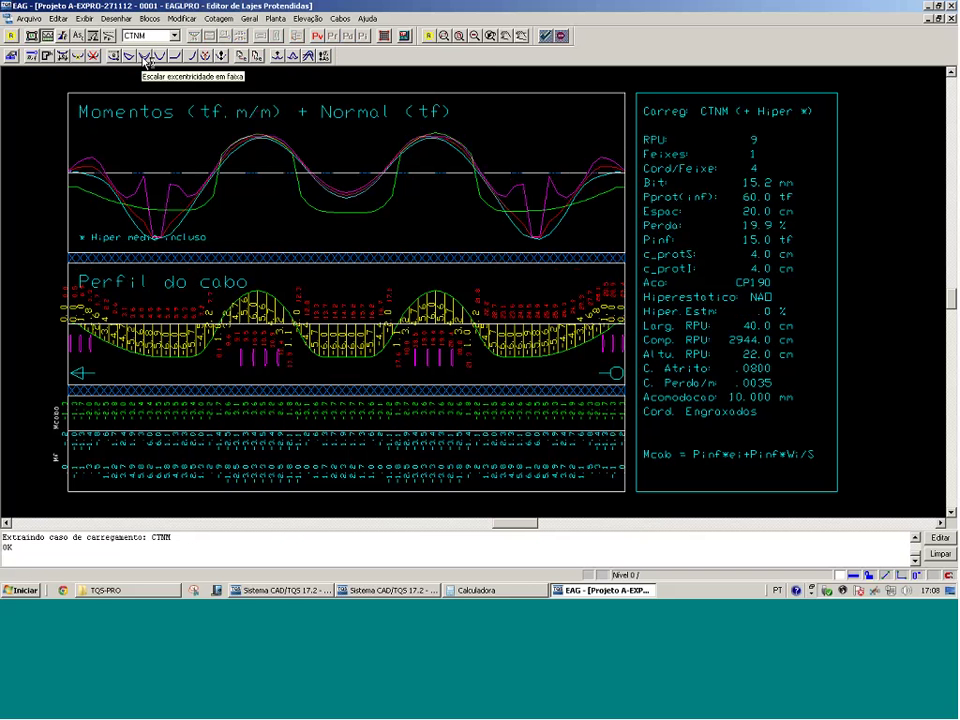
pyautogui.click(146, 58)
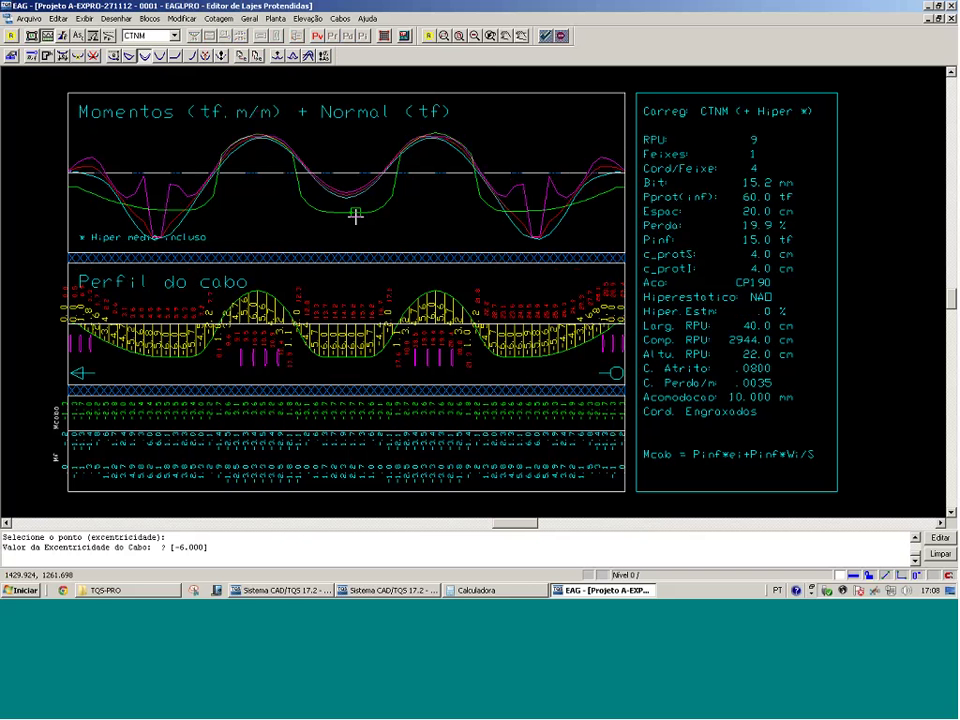
pyautogui.press('Return')
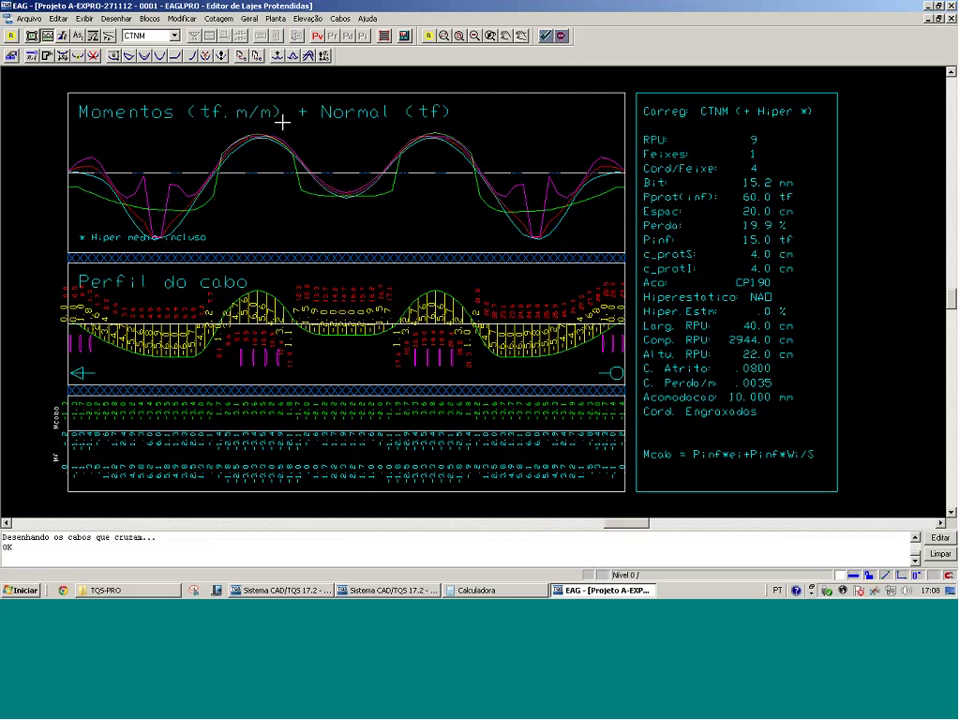
# Set the eccentricities along RPU 9's first span to -6 and shape the curved cable transition from the end anchorage into that span
pyautogui.click(130, 56)
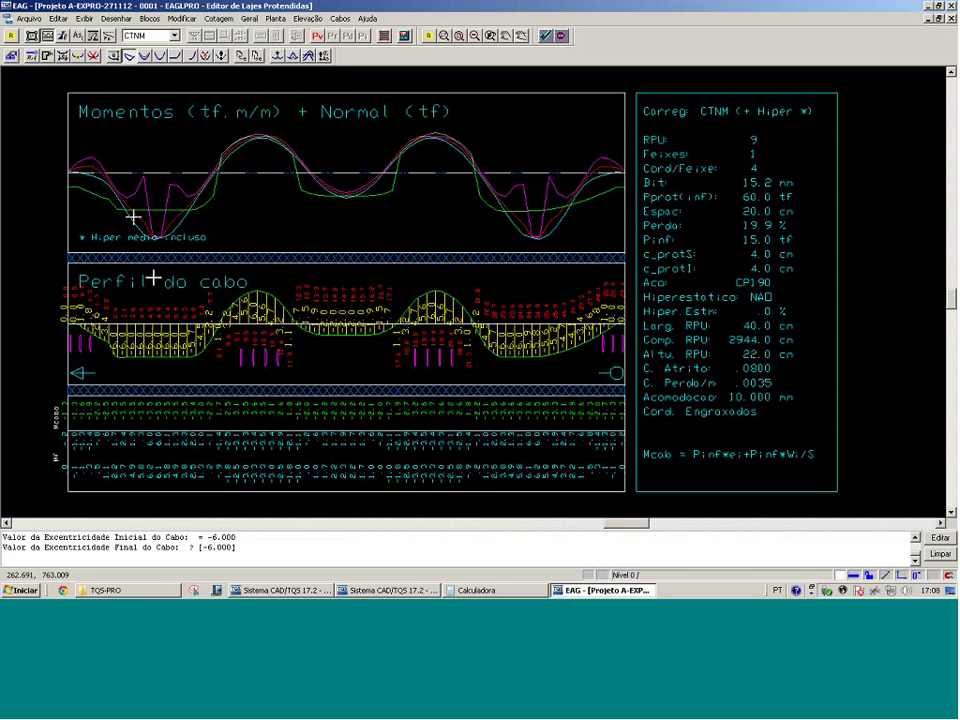
pyautogui.click(130, 57)
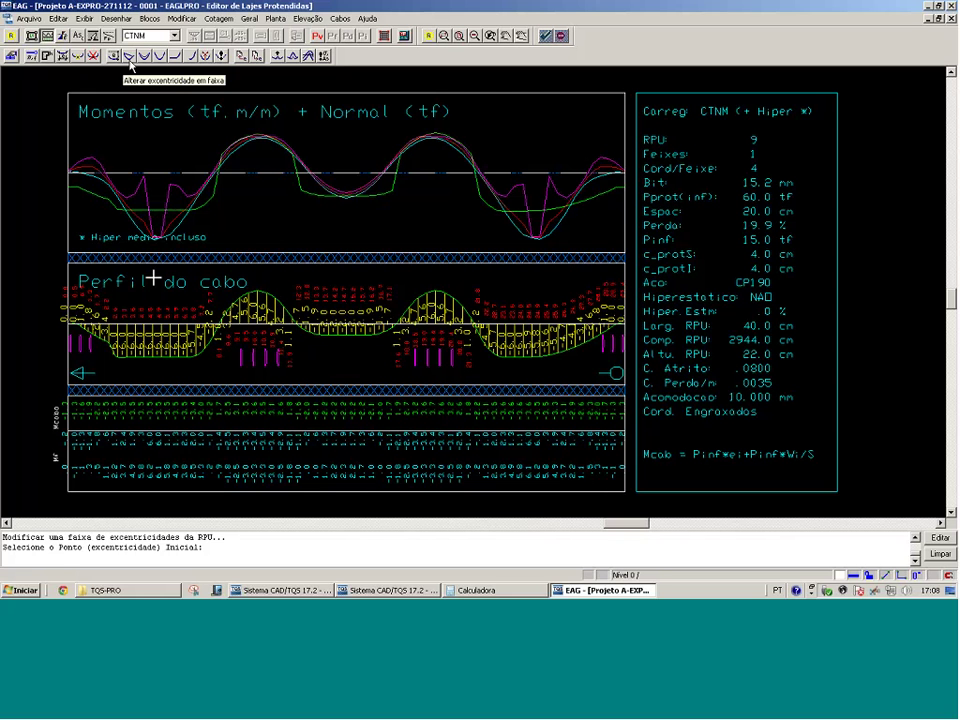
pyautogui.click(89, 321)
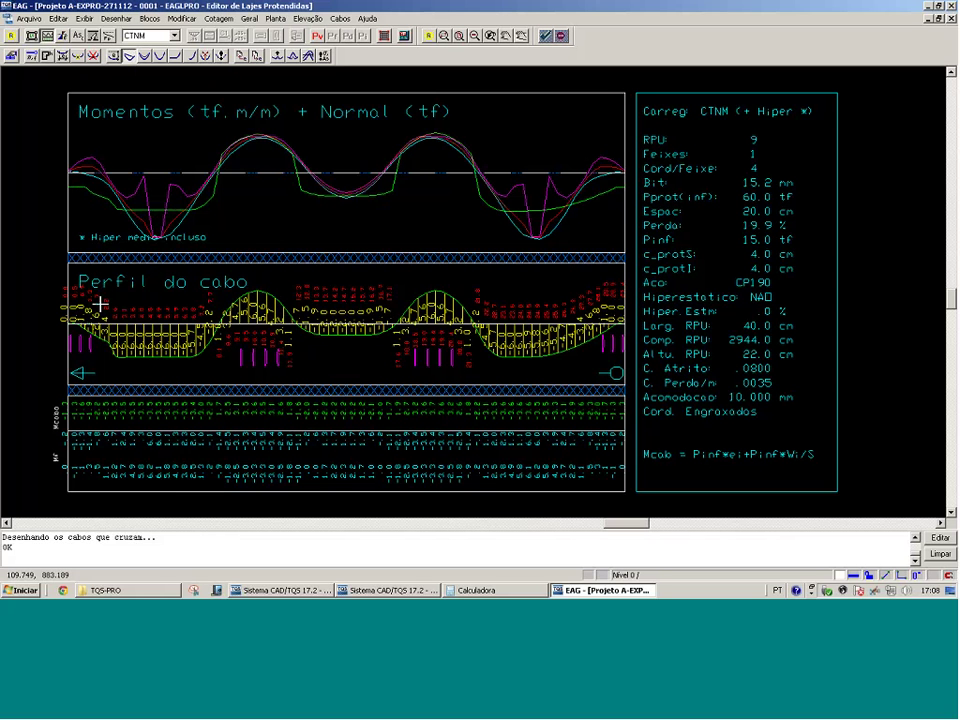
pyautogui.click(193, 56)
pyautogui.click(91, 260)
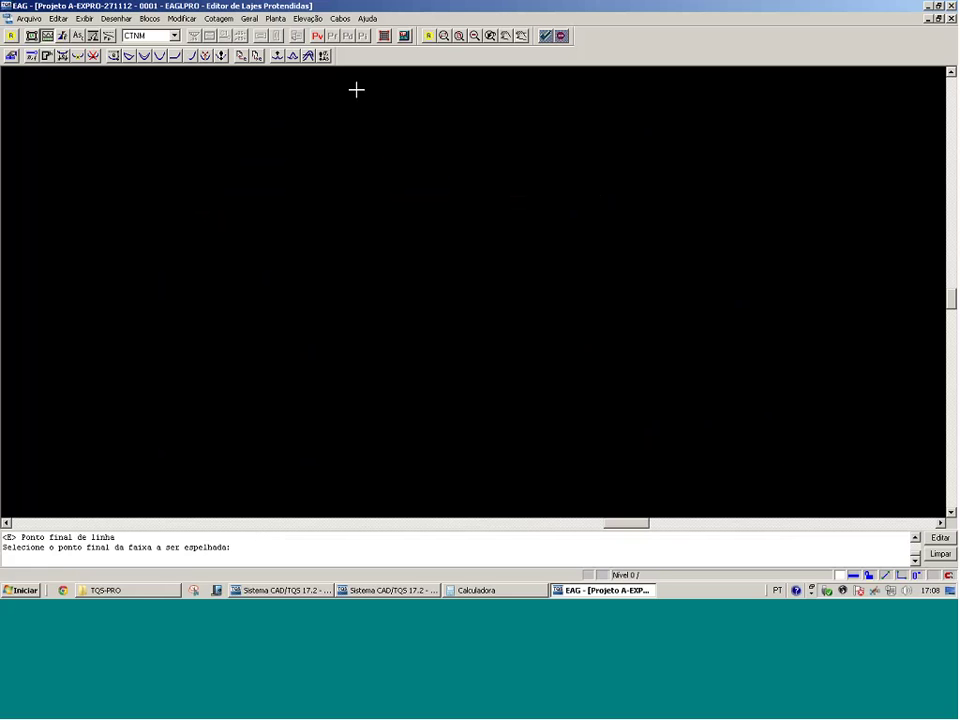
# Mirror the first half of RPU 9's cable profile onto the second half and copy the profile to the adjacent RPU 10 in plan
pyautogui.click(561, 183)
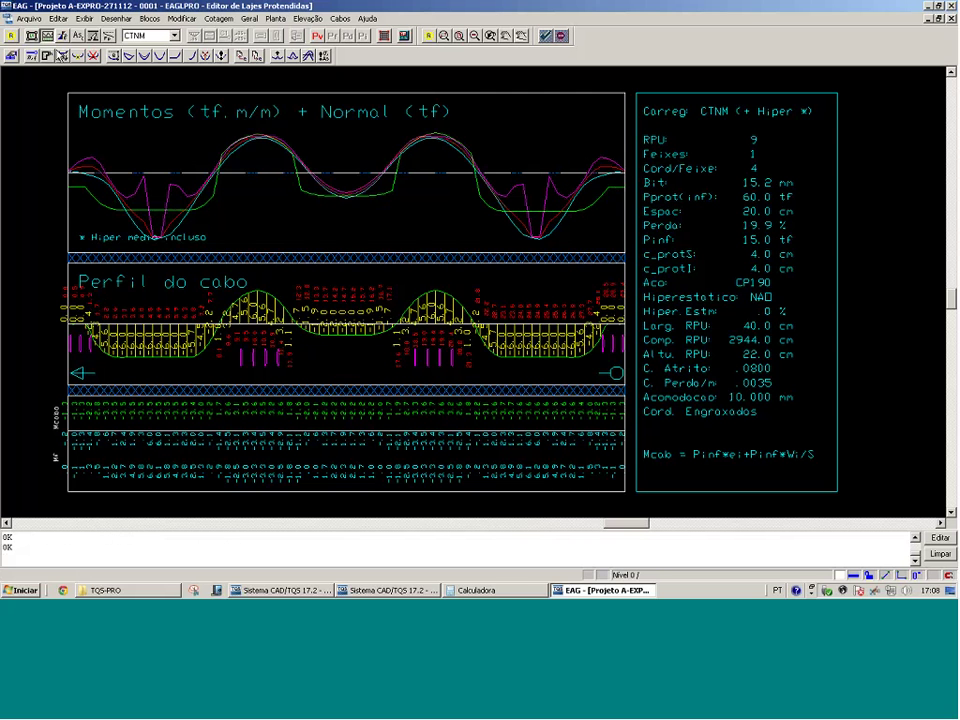
pyautogui.click(33, 36)
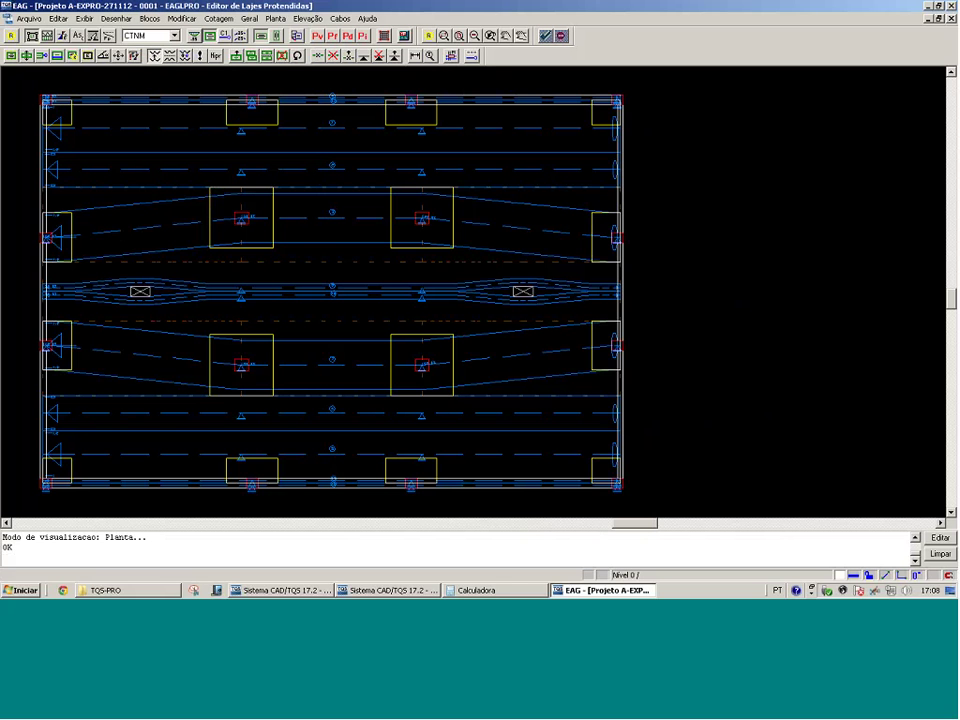
pyautogui.press('Return')
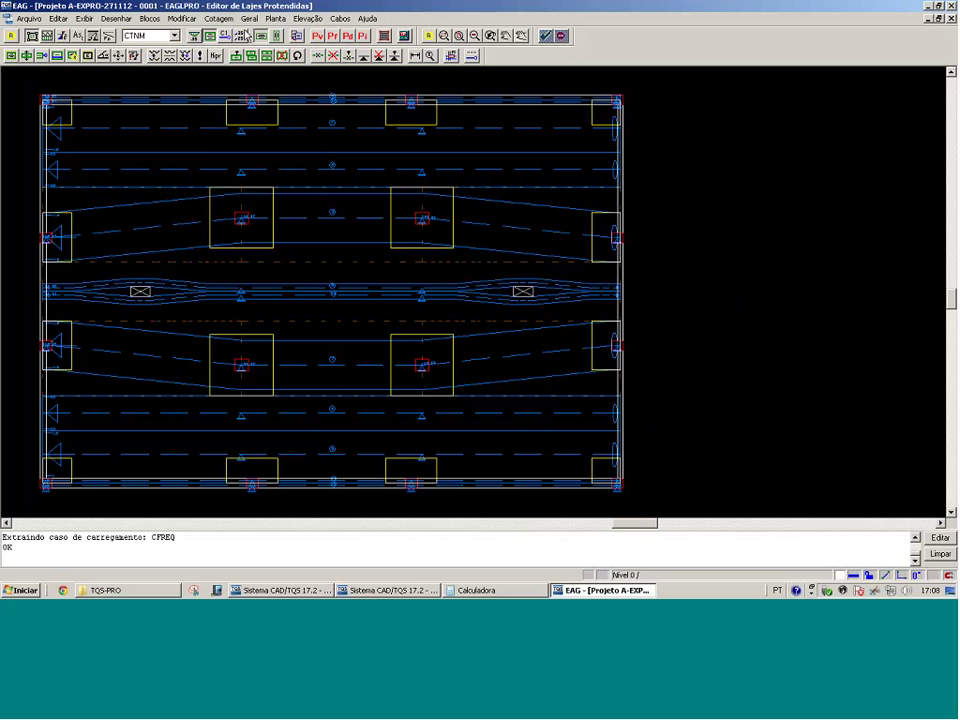
# Show the RPUs of the transverse direction, reinitialize the two over the central columns, and inspect their lower ends
pyautogui.click(209, 35)
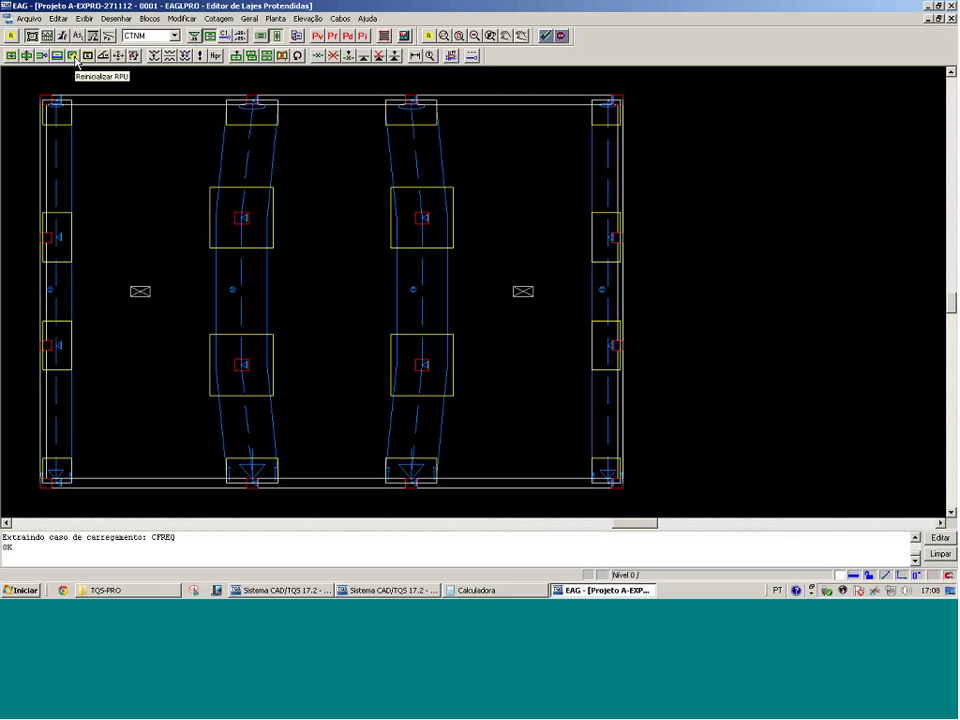
pyautogui.click(74, 56)
pyautogui.click(242, 279)
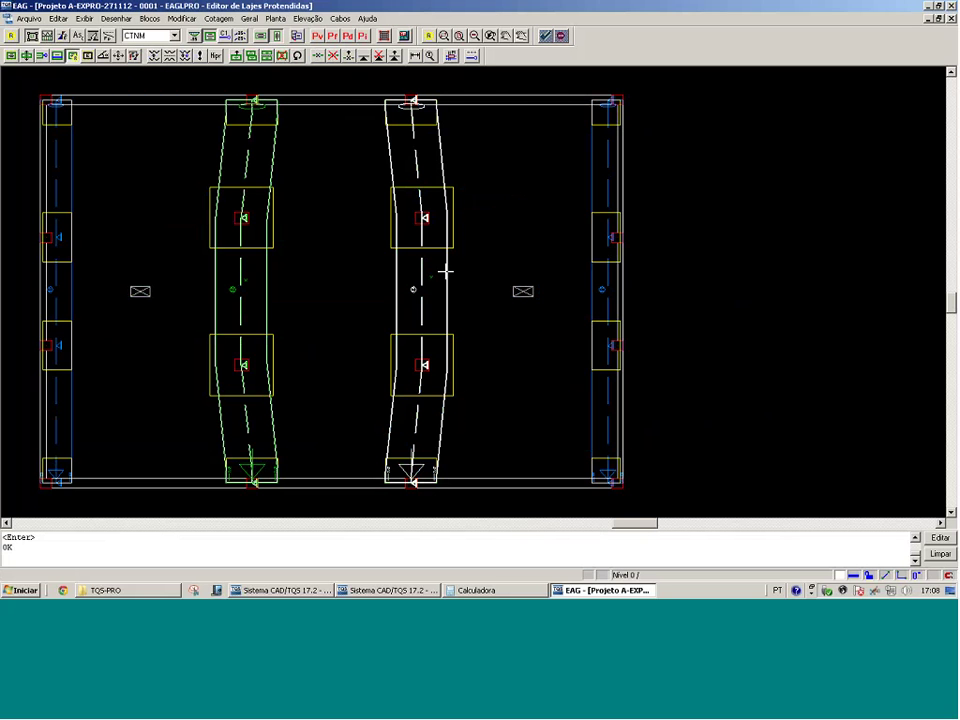
pyautogui.click(445, 270)
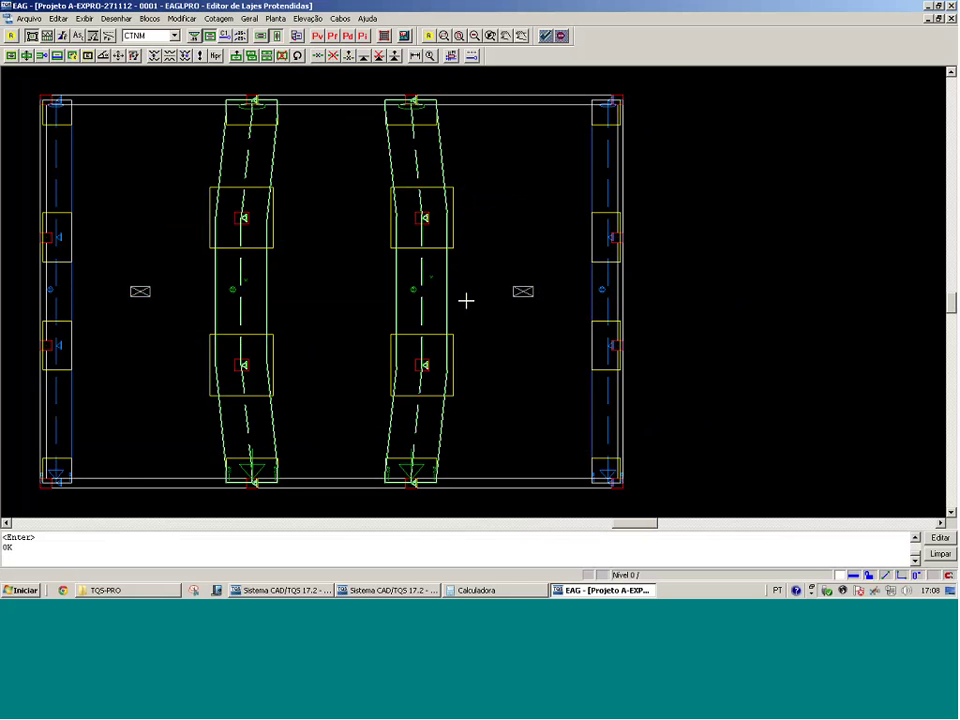
pyautogui.press('F8')
pyautogui.click(128, 510)
pyautogui.click(541, 311)
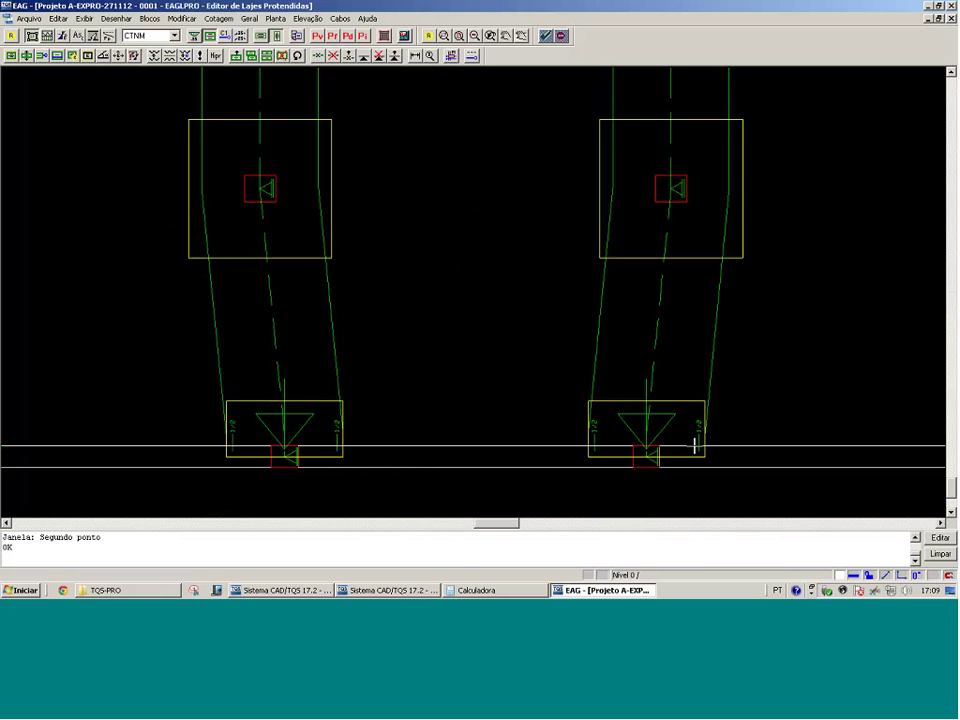
# Show the whole plan and save the drawing as PRO0003.DWG in the PAV4 folder, replacing the existing file
pyautogui.click(413, 590)
pyautogui.click(459, 36)
pyautogui.click(28, 18)
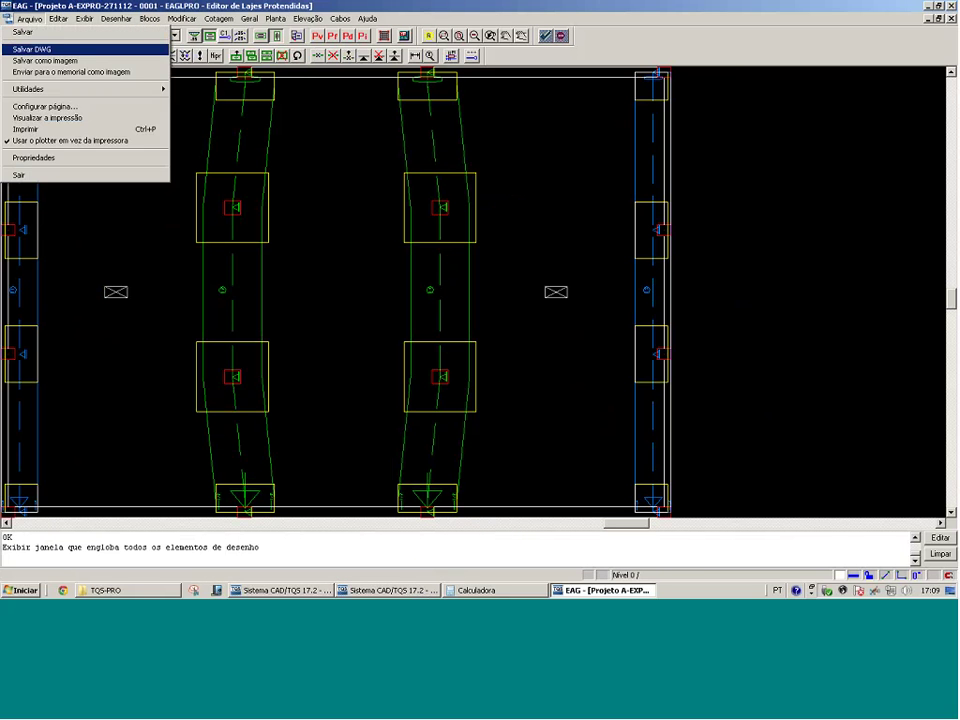
pyautogui.click(46, 48)
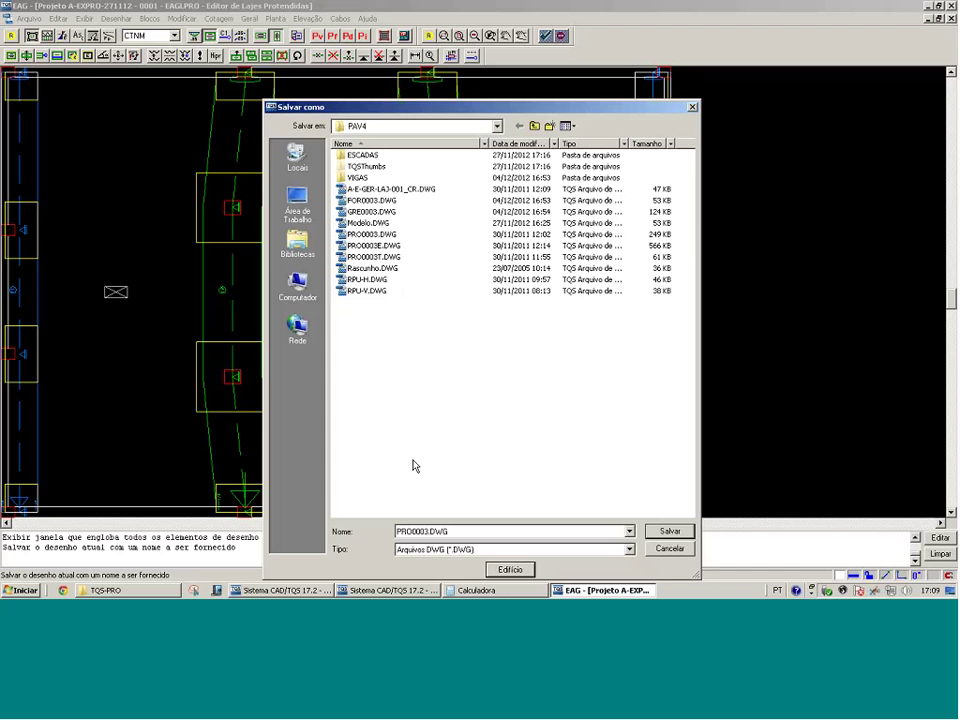
pyautogui.press('End')
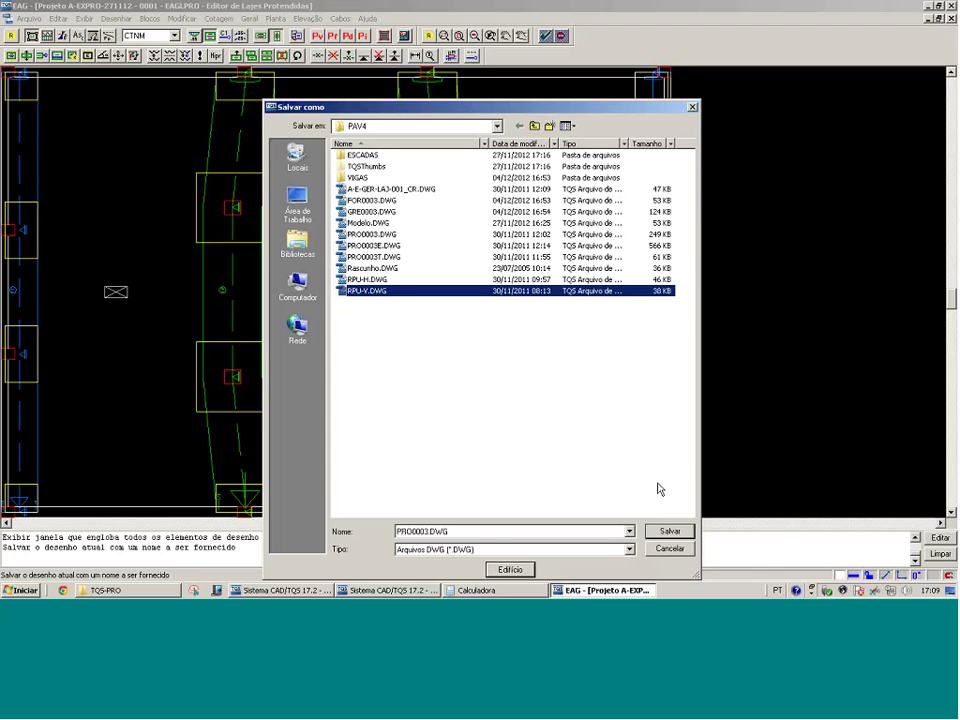
pyautogui.click(670, 531)
pyautogui.click(527, 342)
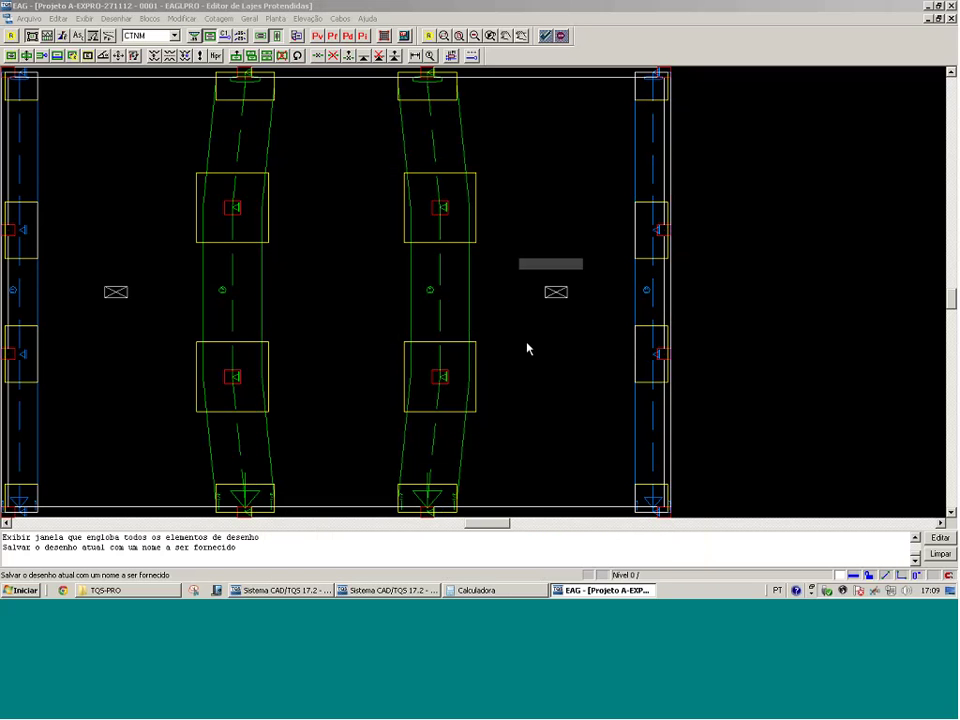
# Switch to the project manager, choose PAV4's RPU-V - Armação protendida drawing, and open it in the graphic editor
pyautogui.click(412, 588)
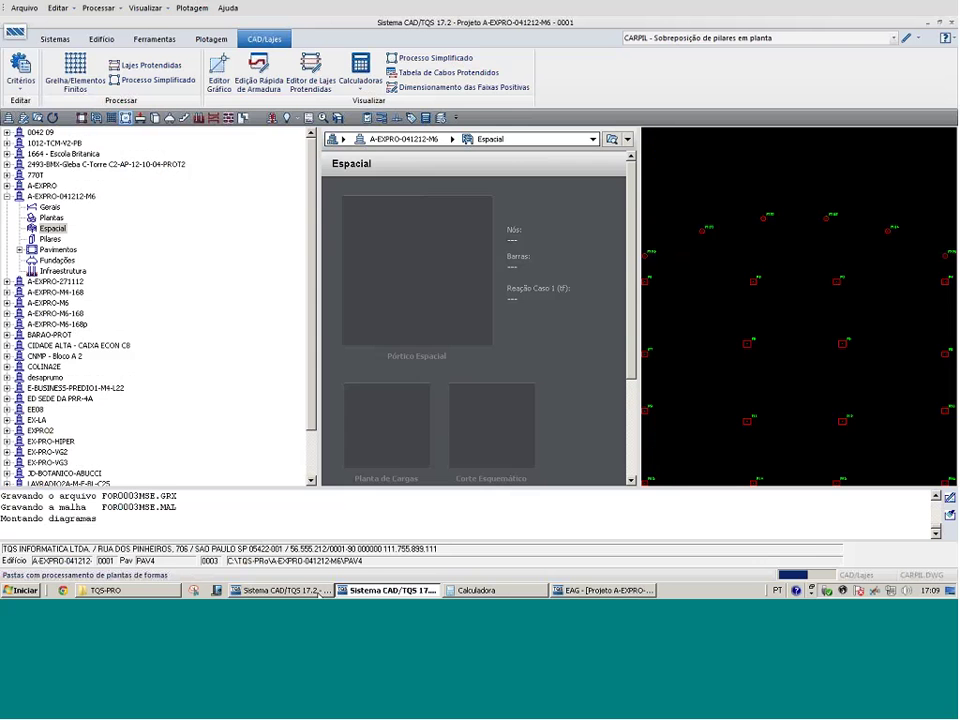
pyautogui.click(318, 591)
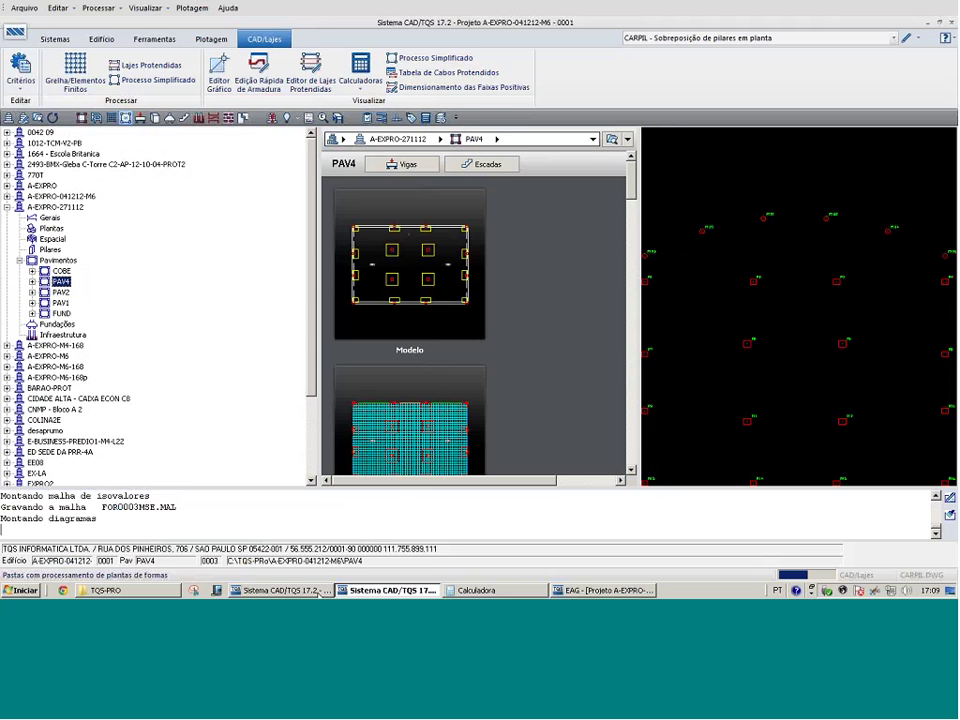
pyautogui.click(770, 40)
pyautogui.click(767, 53)
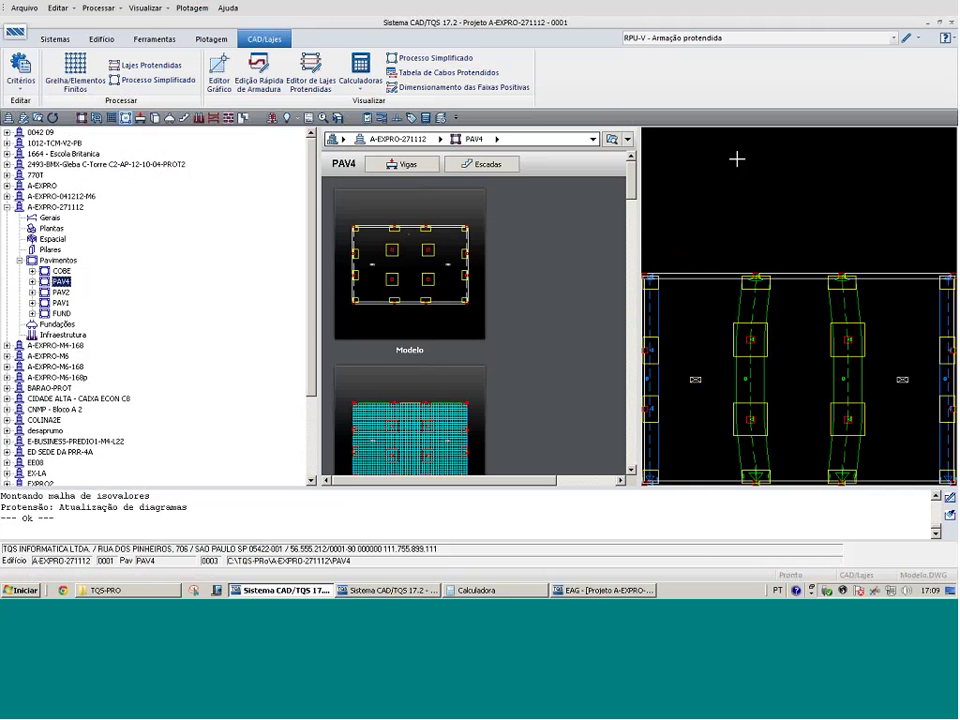
pyautogui.doubleClick(737, 158)
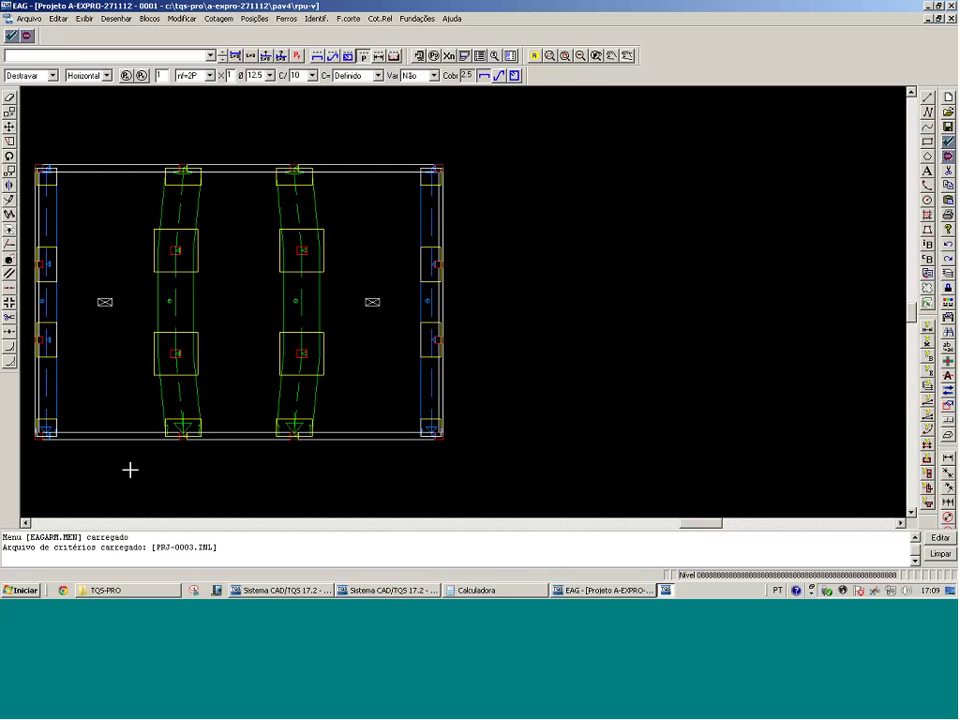
# Draw a line inclined at 60° outward from the lower right corner of the right-hand central RPU
pyautogui.click(99, 471)
pyautogui.click(403, 315)
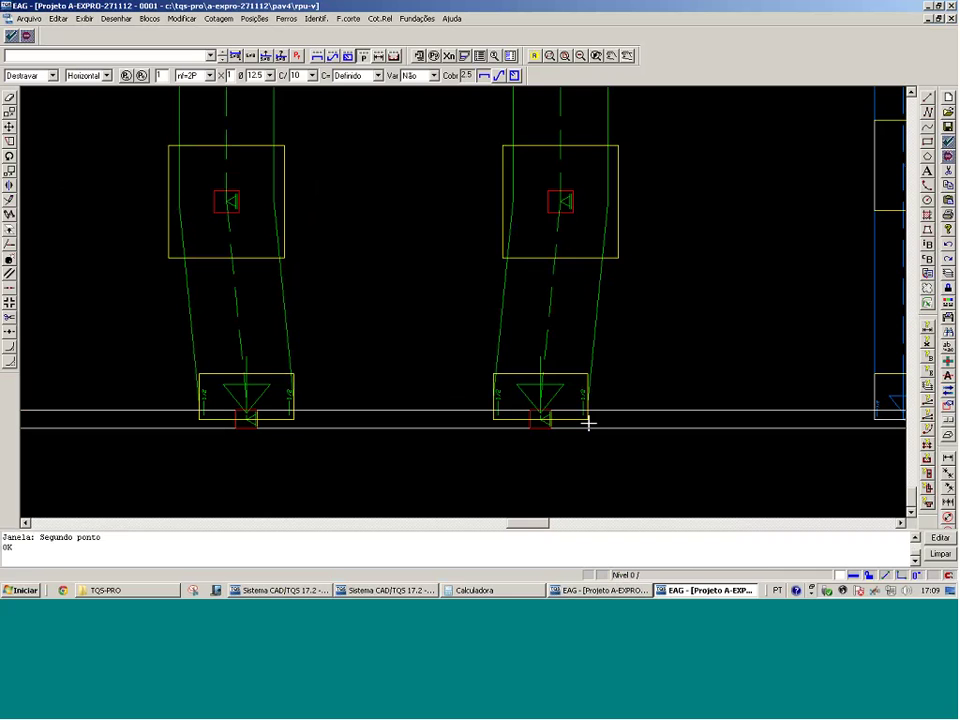
pyautogui.hotkey('shift', 'F10')
pyautogui.write('60')
pyautogui.press('Return')
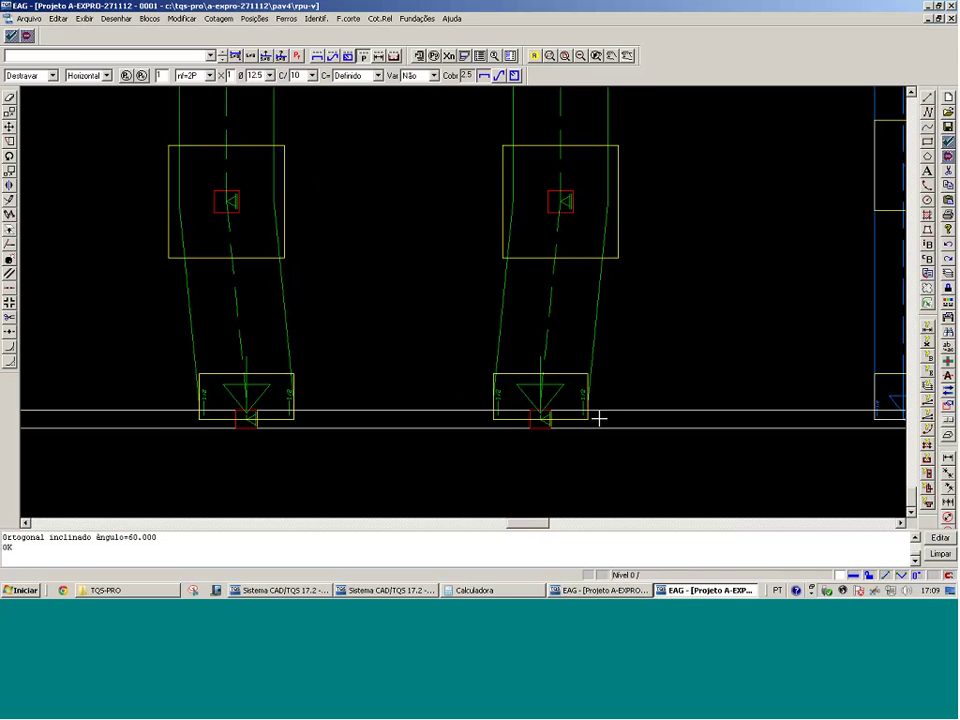
pyautogui.click(591, 421)
pyautogui.click(701, 266)
pyautogui.press('Return')
# Draw a matching line from the same RPU's lower left corner with the inclined orthogonal angle set to 300°
pyautogui.press('Return')
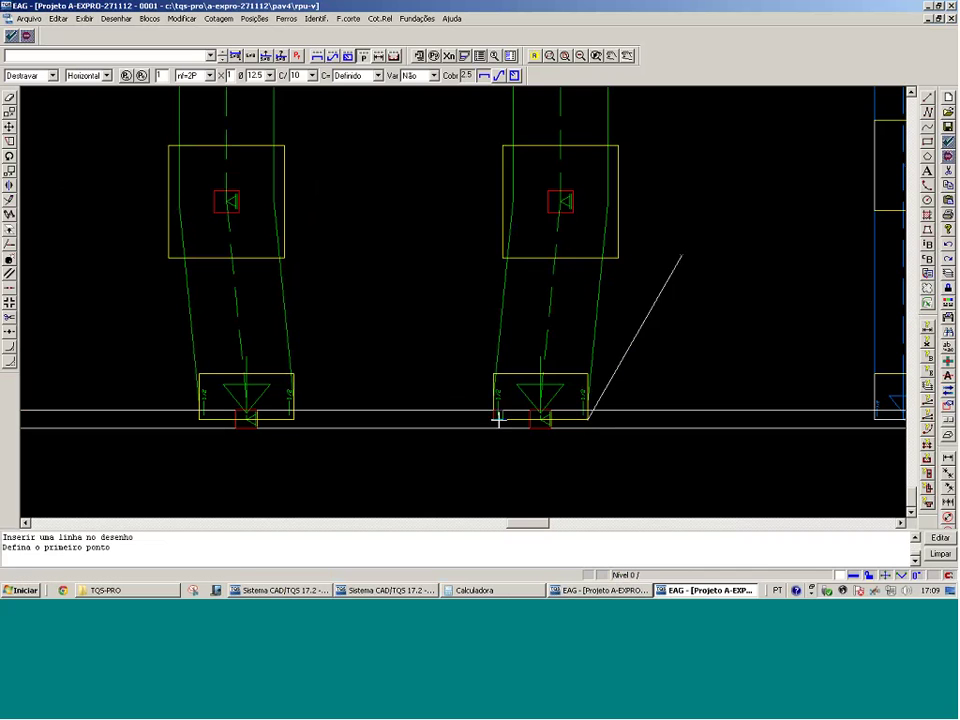
pyautogui.click(496, 419)
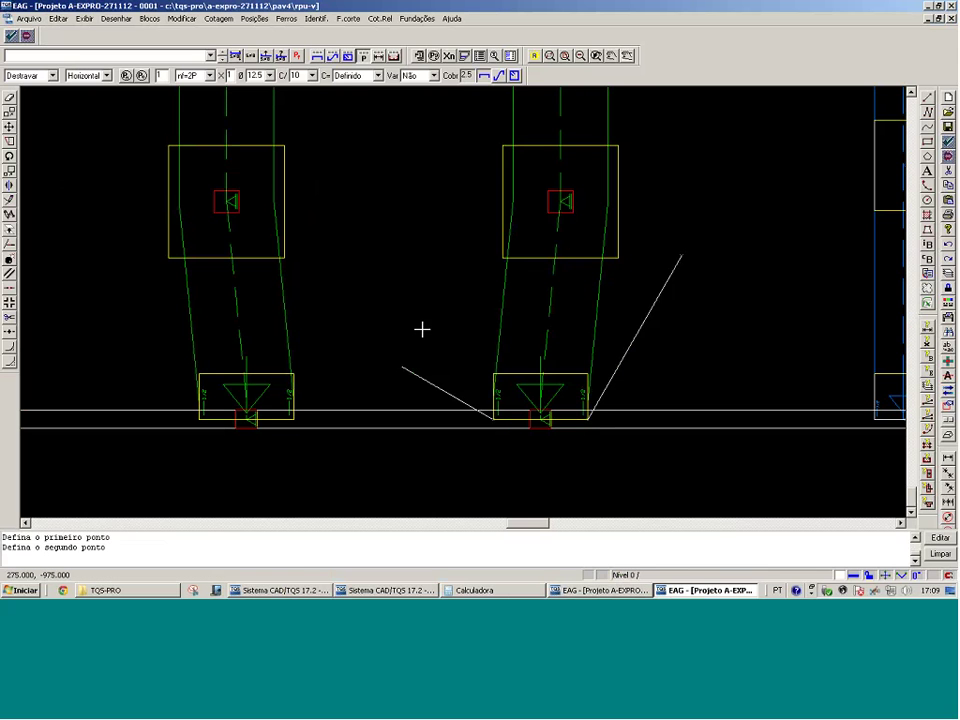
pyautogui.hotkey('shift', 'F10')
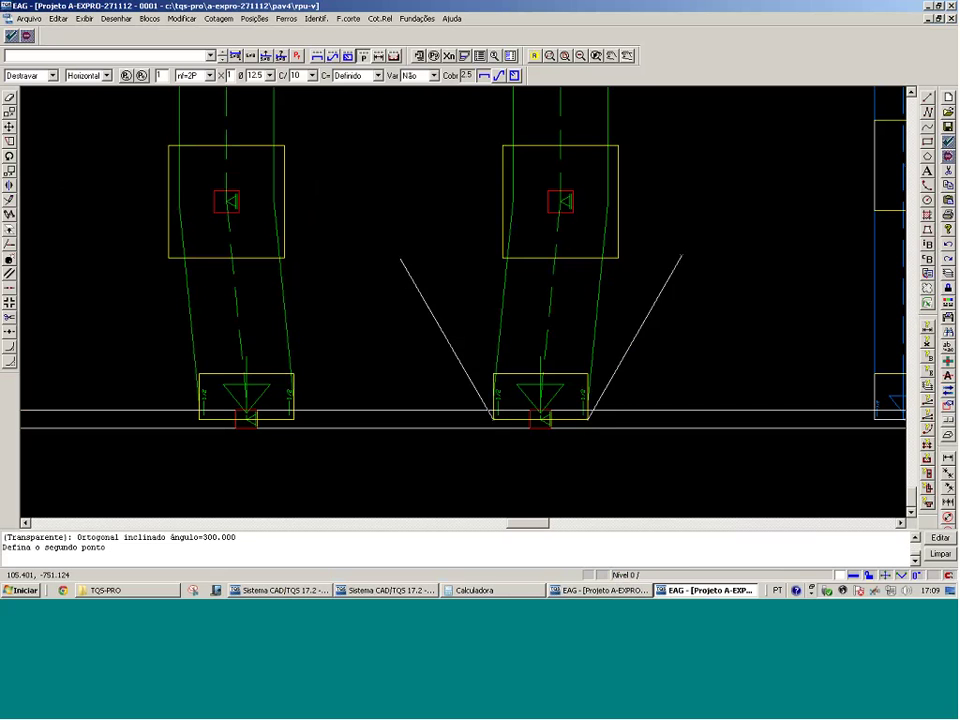
pyautogui.click(386, 231)
# Mirror both inclined lines to the RPU's upper end about a horizontal axis through 0,0, keeping the originals
pyautogui.scroll(-1, 436, 201)
pyautogui.scroll(-2, 418, 332)
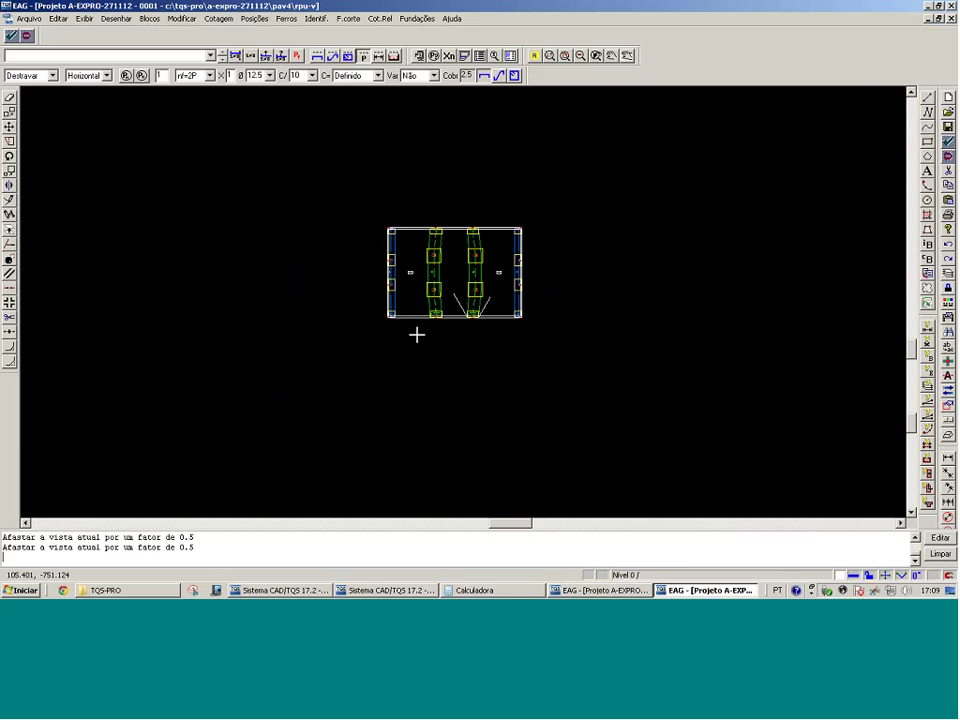
pyautogui.click(418, 332)
pyautogui.click(520, 207)
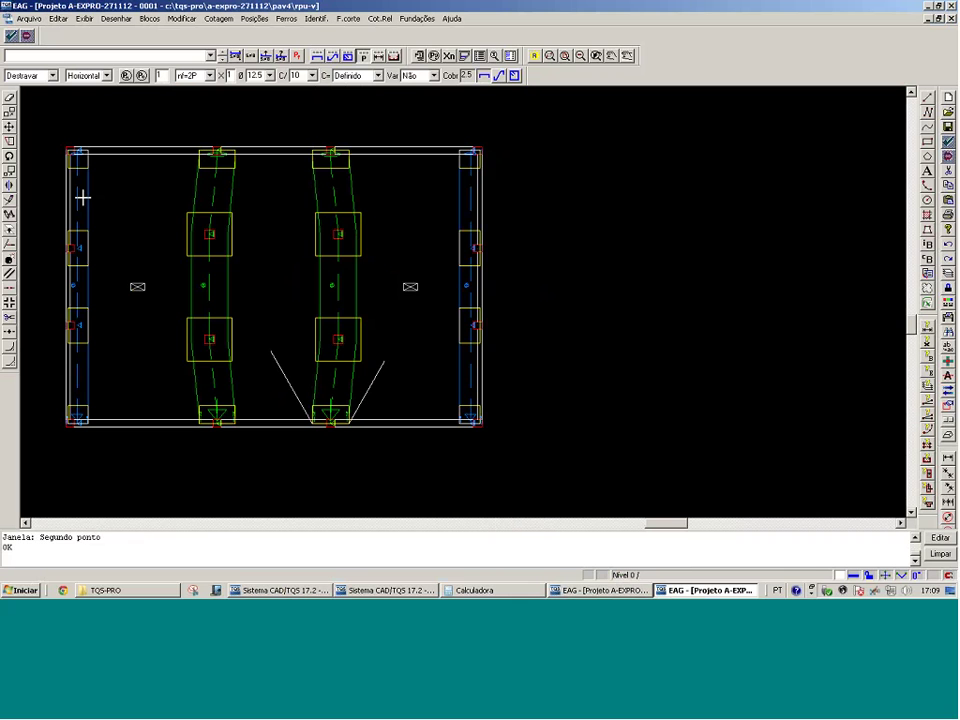
pyautogui.click(9, 187)
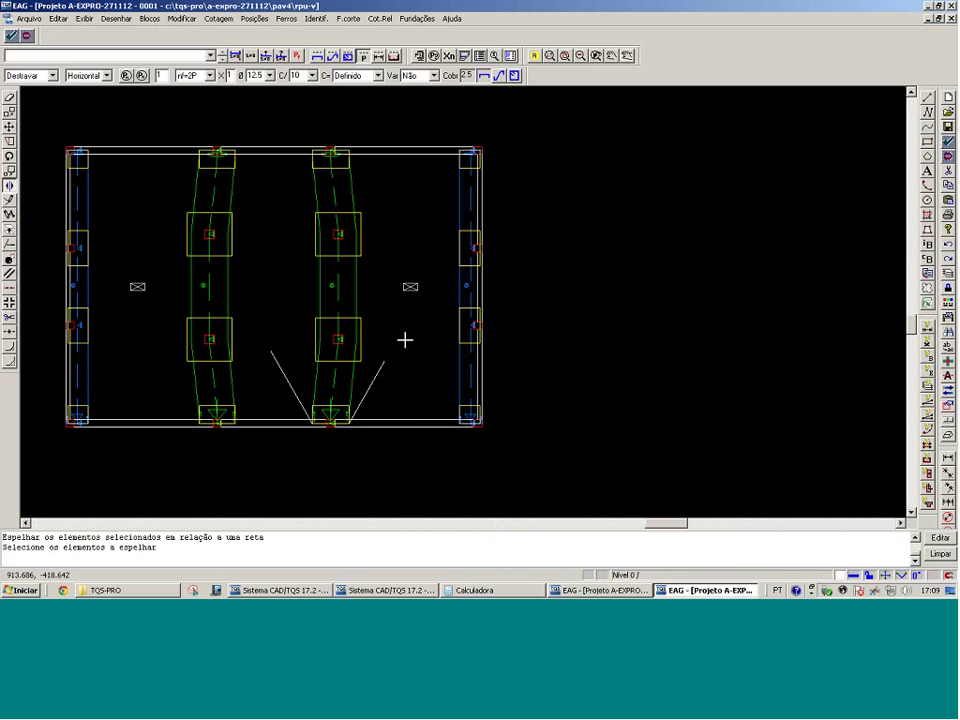
pyautogui.click(289, 392)
pyautogui.click(369, 381)
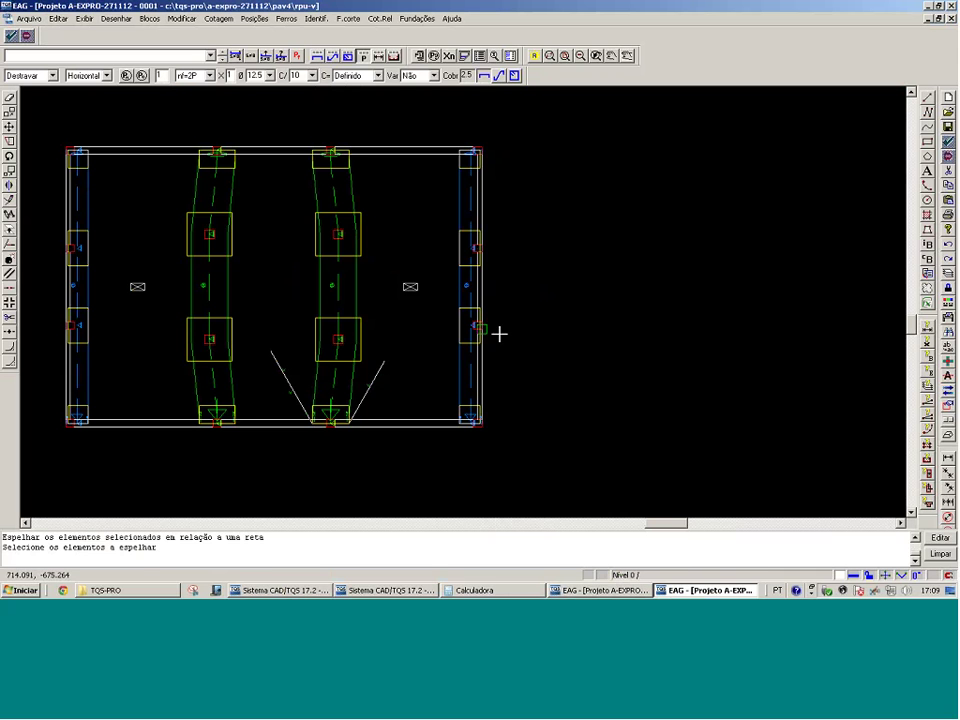
pyautogui.press('Return')
pyautogui.press('Return')
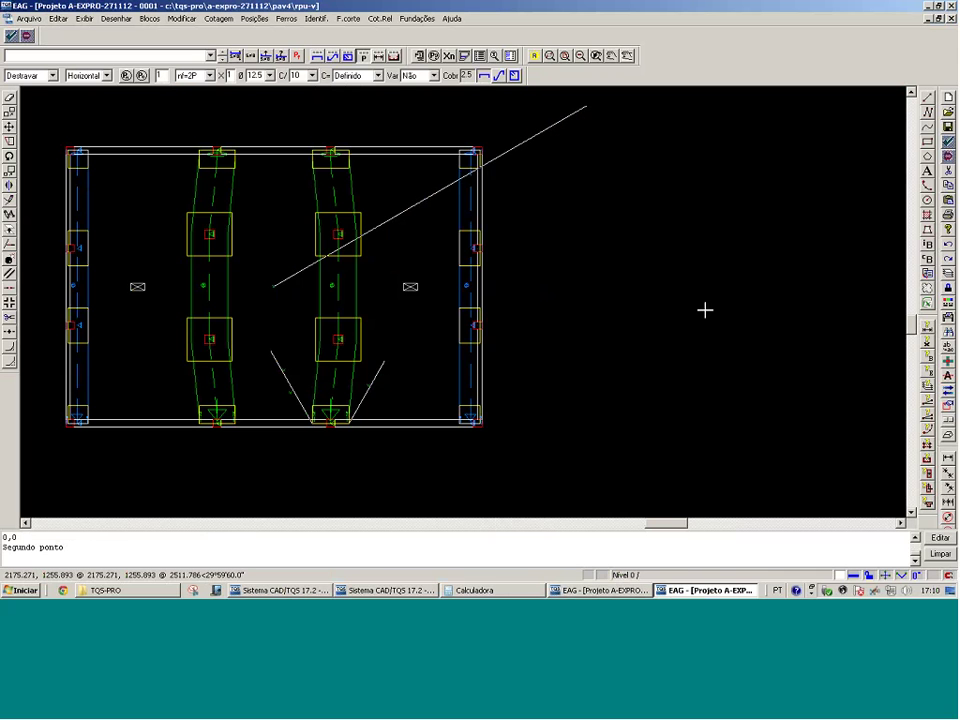
pyautogui.press('F10')
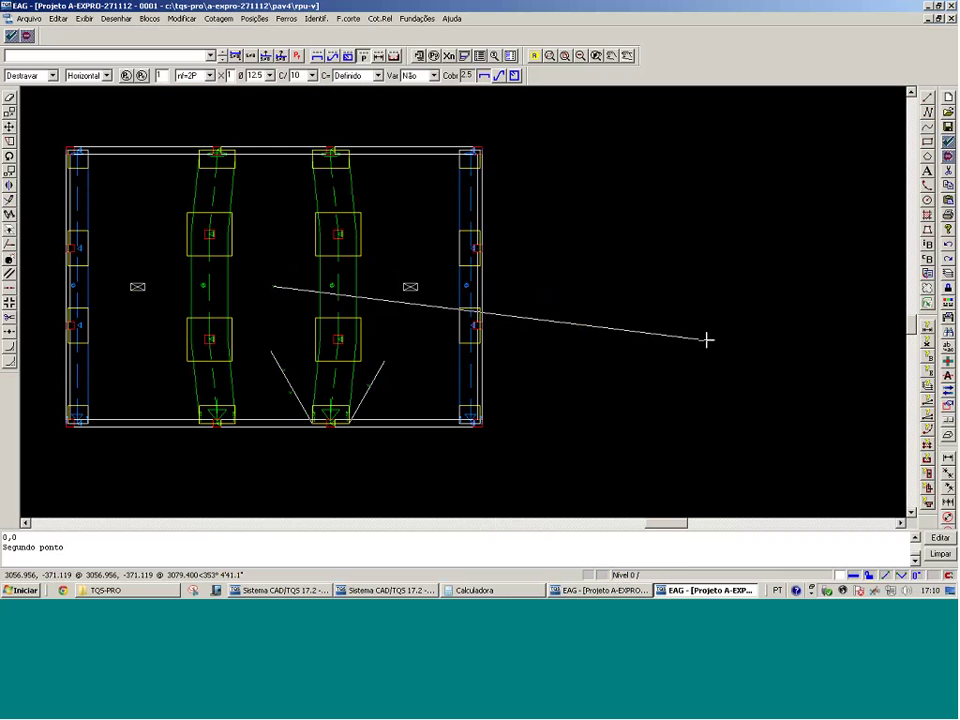
pyautogui.hotkey('shift', 'F10')
pyautogui.press('Return')
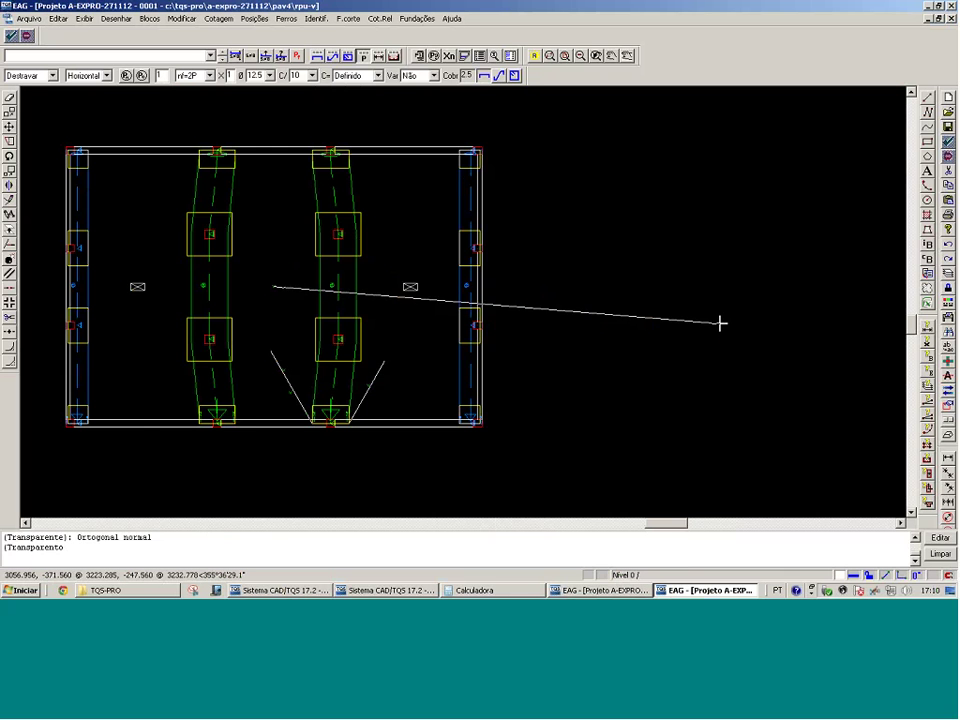
pyautogui.click(758, 317)
# Draw a vertical line 200 outside the RPU's left edge and extend its lower end past the lower inclined line
pyautogui.click(141, 471)
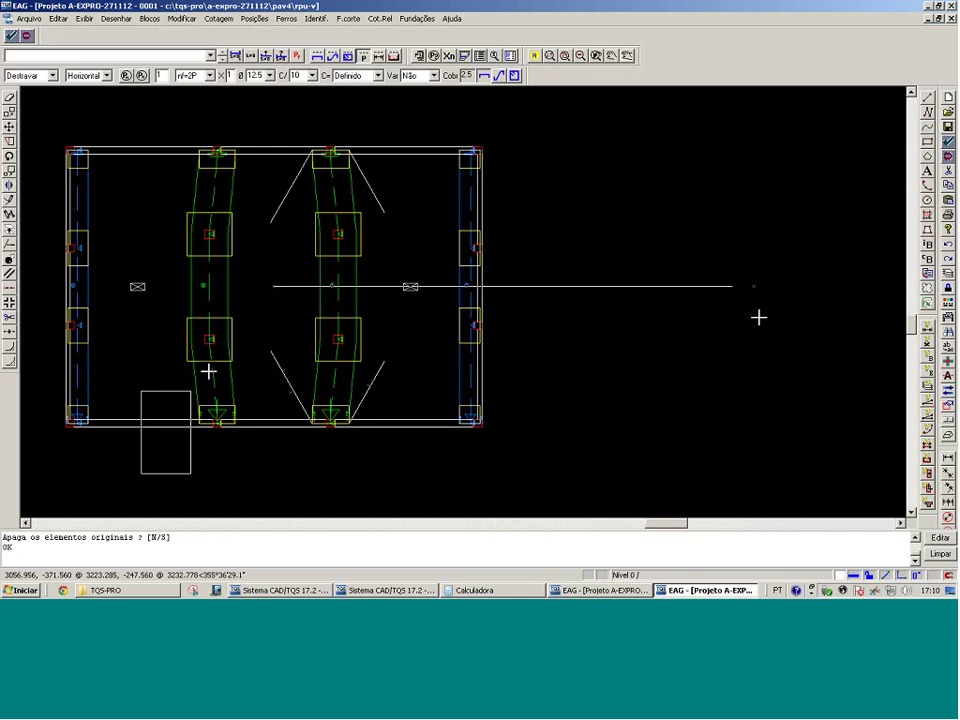
pyautogui.click(506, 178)
pyautogui.press('l')
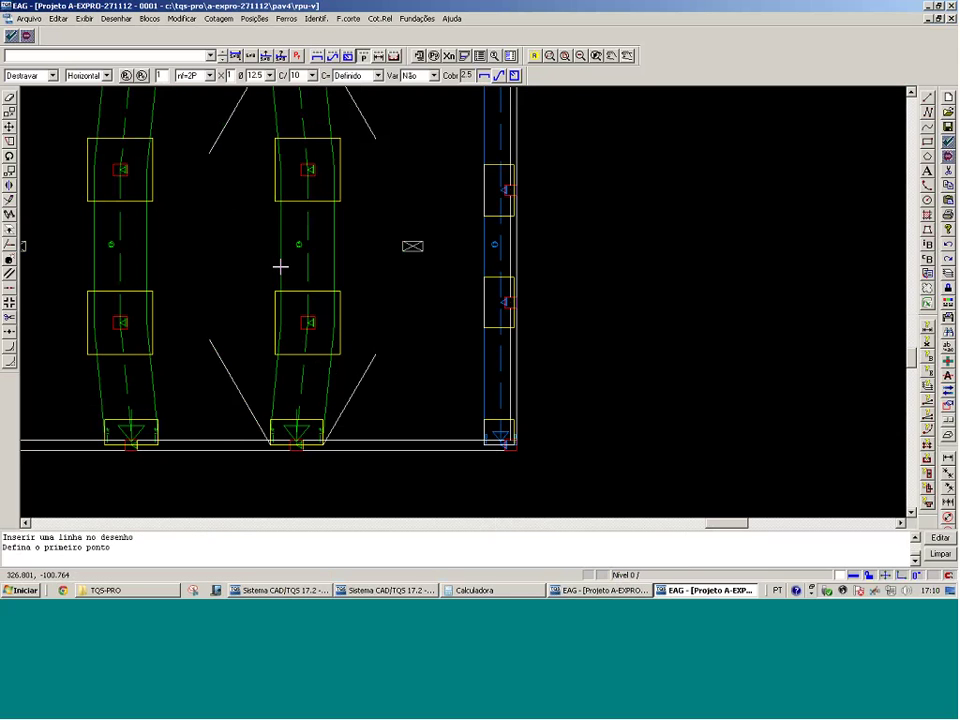
pyautogui.click(280, 267)
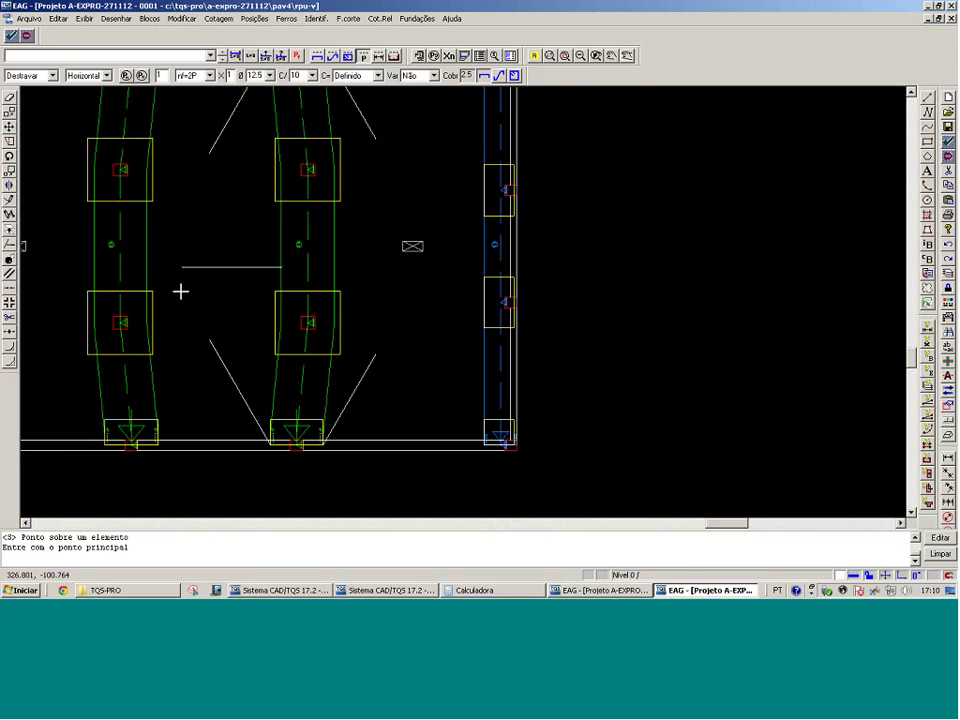
pyautogui.press('a')
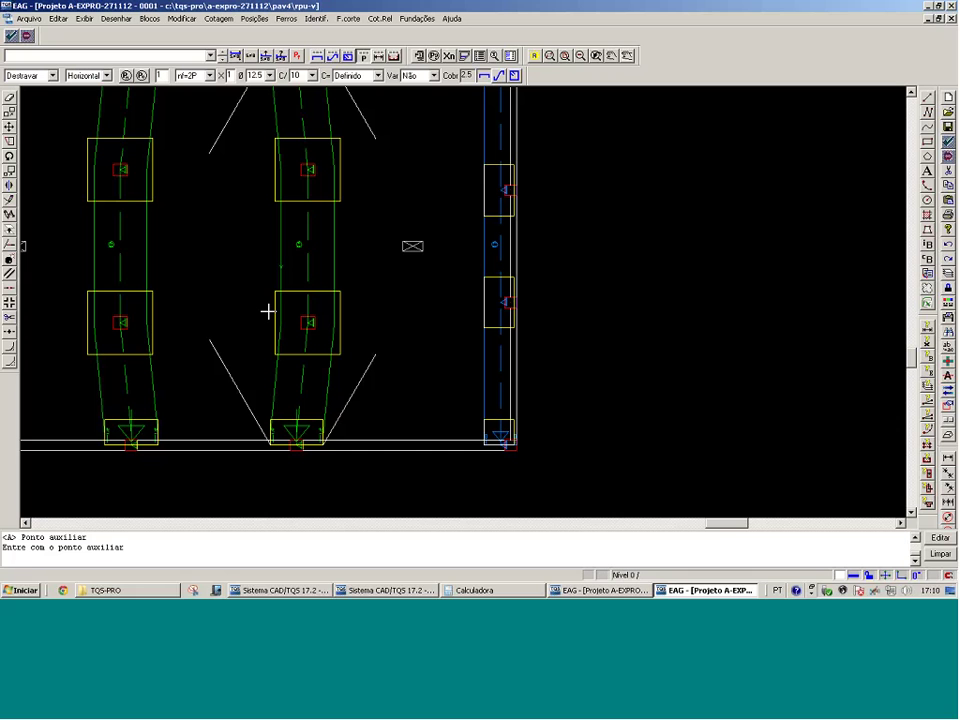
pyautogui.click(131, 345)
pyautogui.write('2')
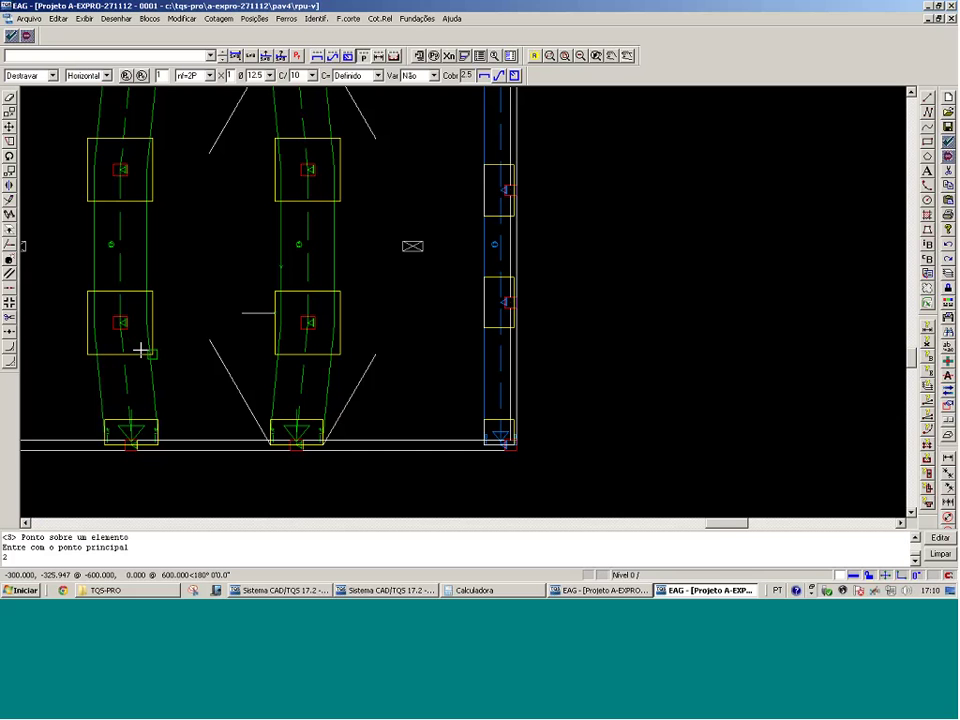
pyautogui.write('00')
pyautogui.press('Return')
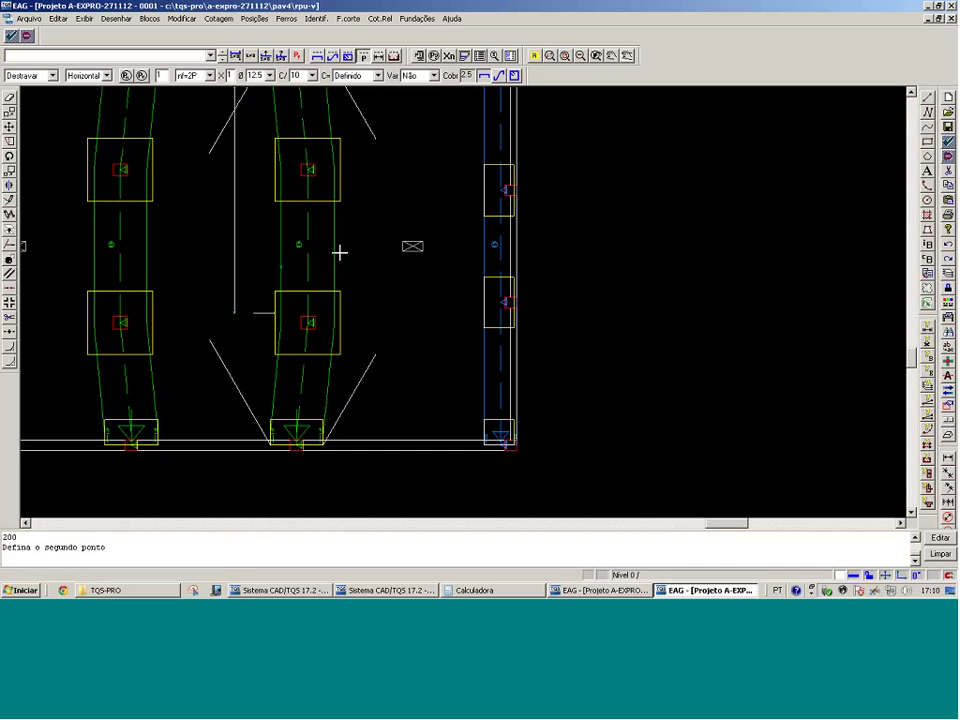
pyautogui.click(234, 313)
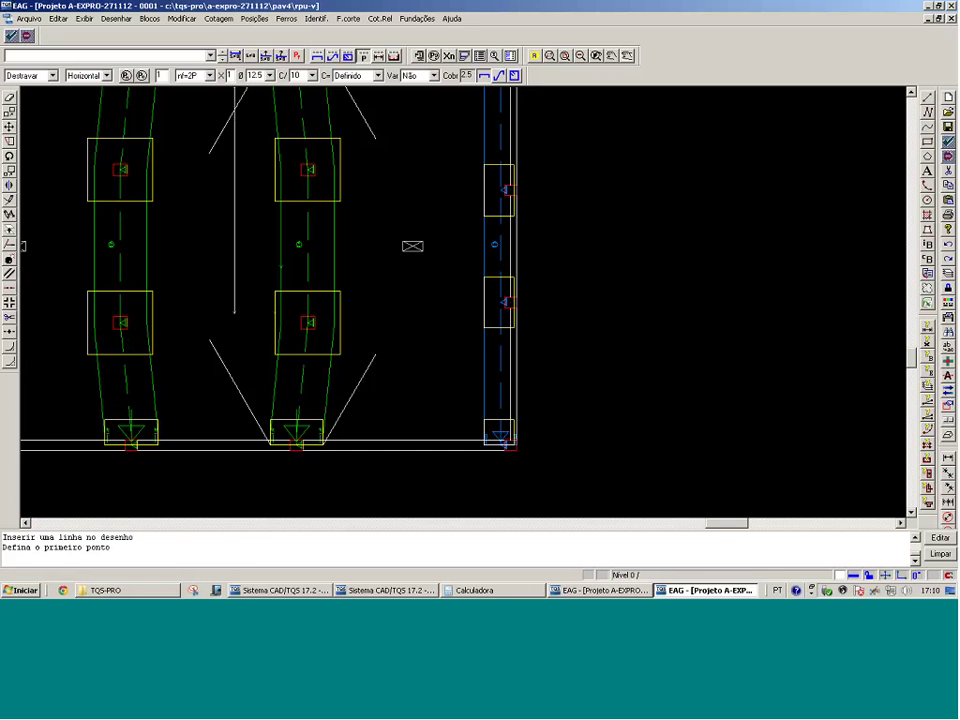
pyautogui.press('m')
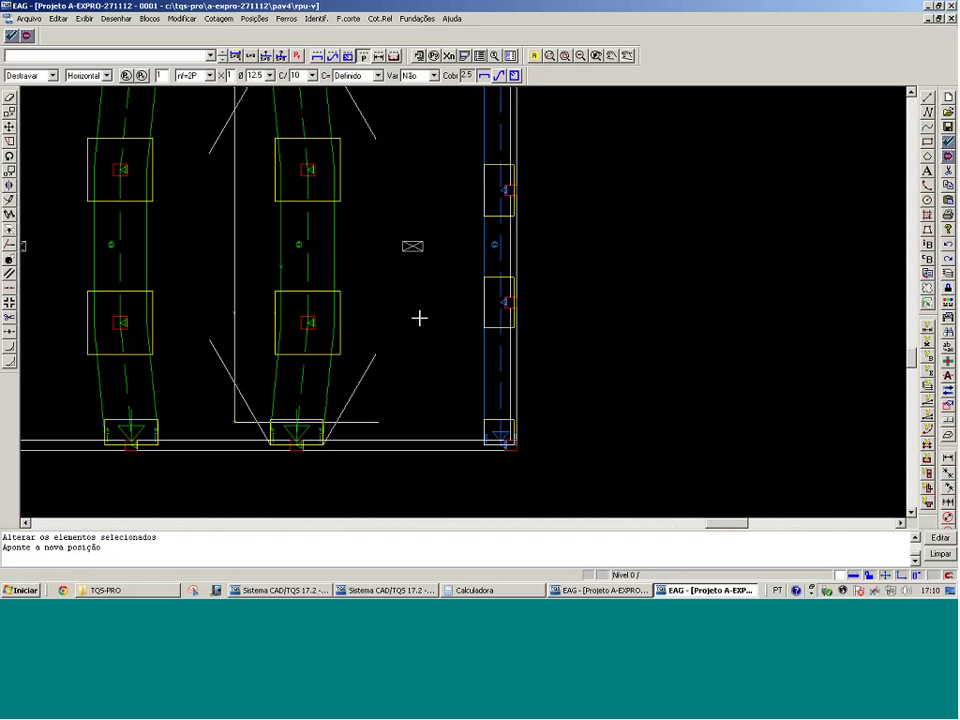
pyautogui.press('Return')
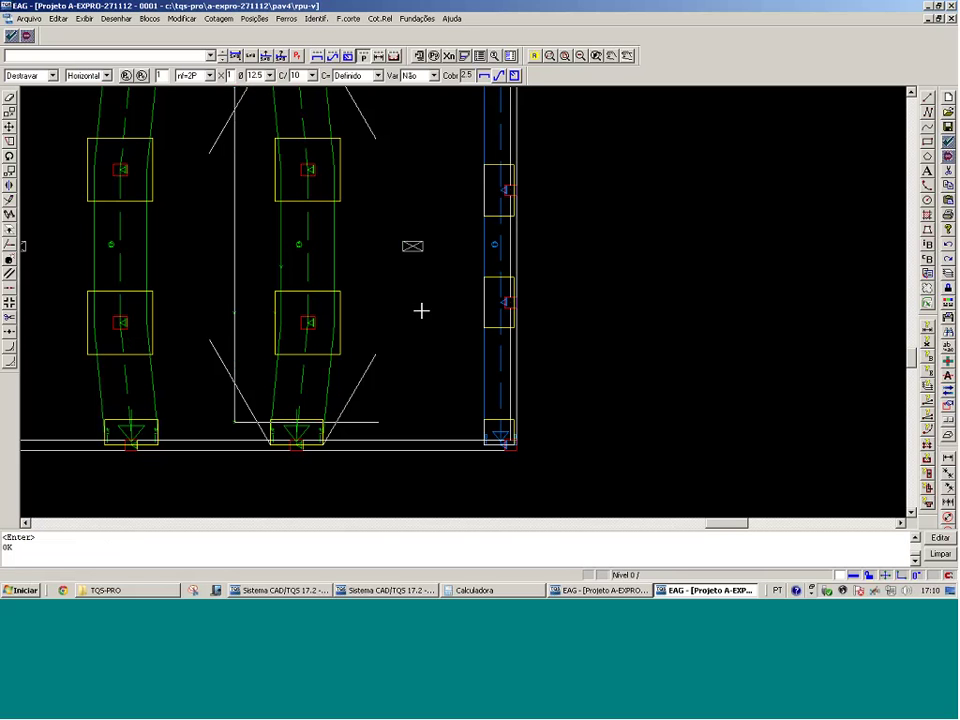
# Draw a vertical line 200 outside the RPU's right edge, spanning past both inclined lines on that side
pyautogui.press('a')
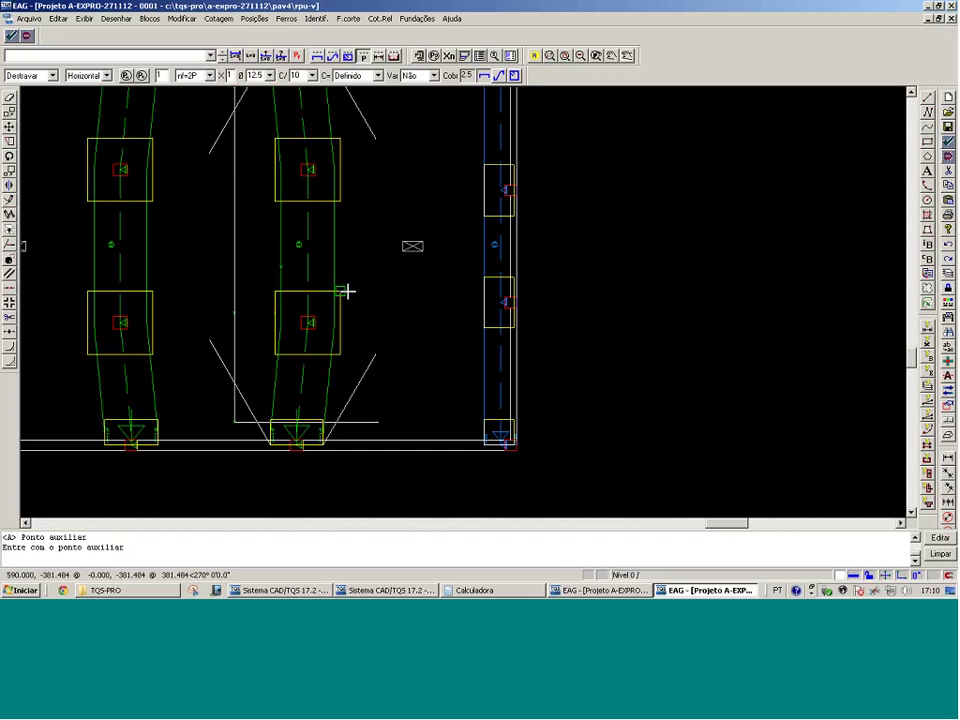
pyautogui.click(358, 406)
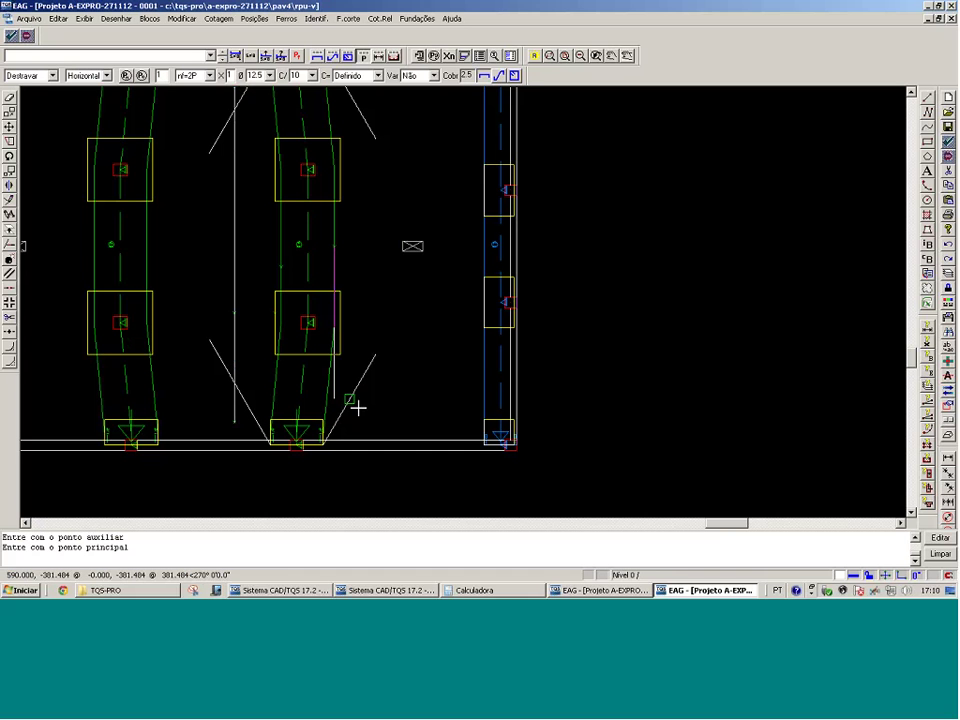
pyautogui.write('200')
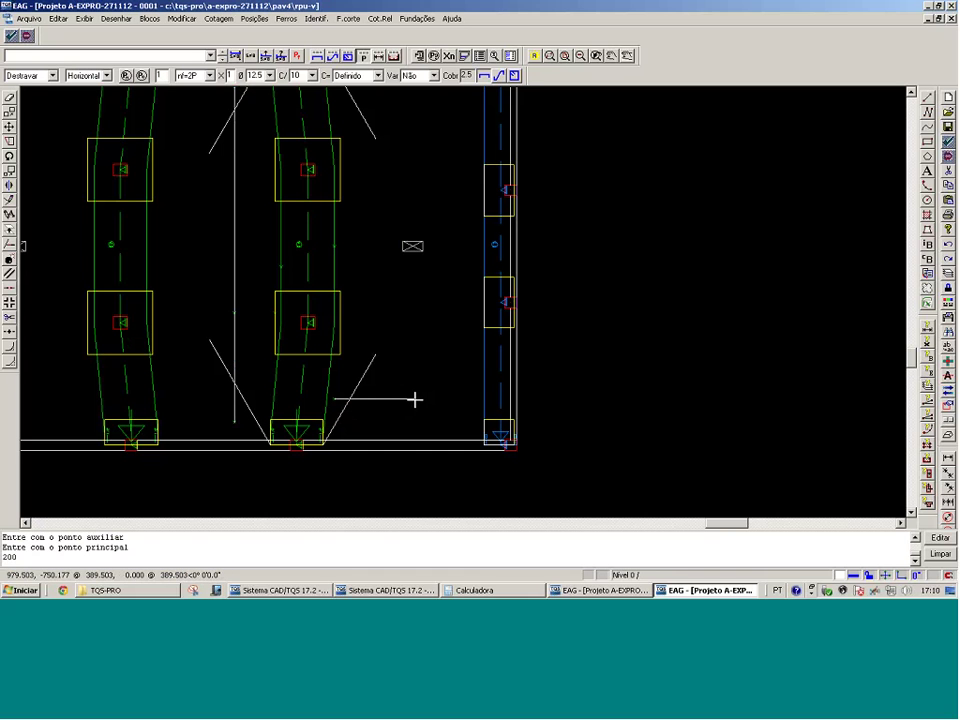
pyautogui.press('Return')
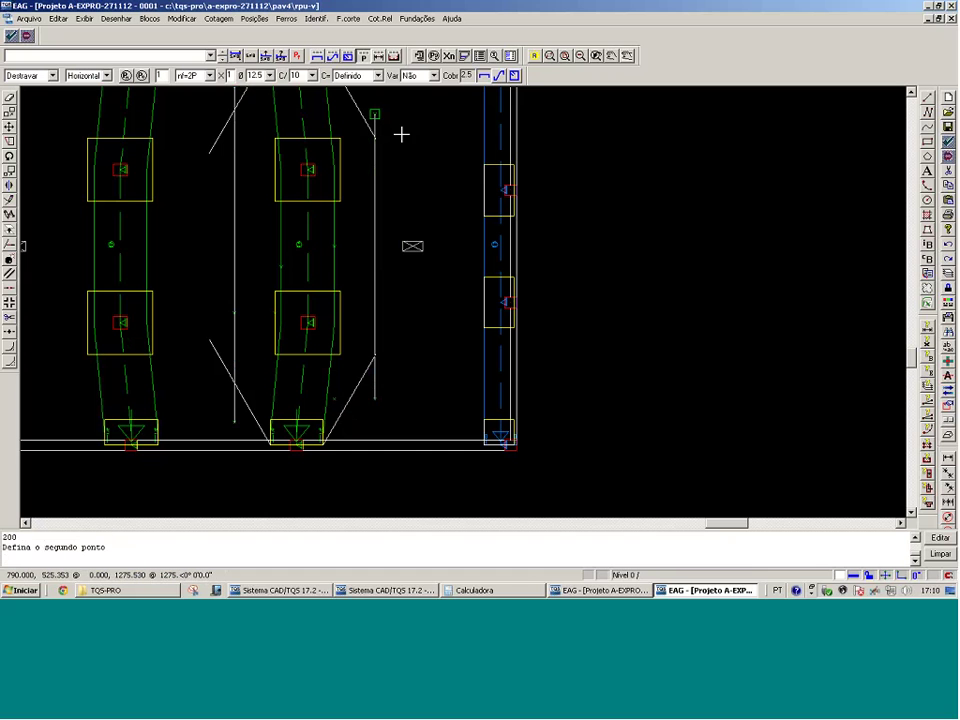
pyautogui.press('Return')
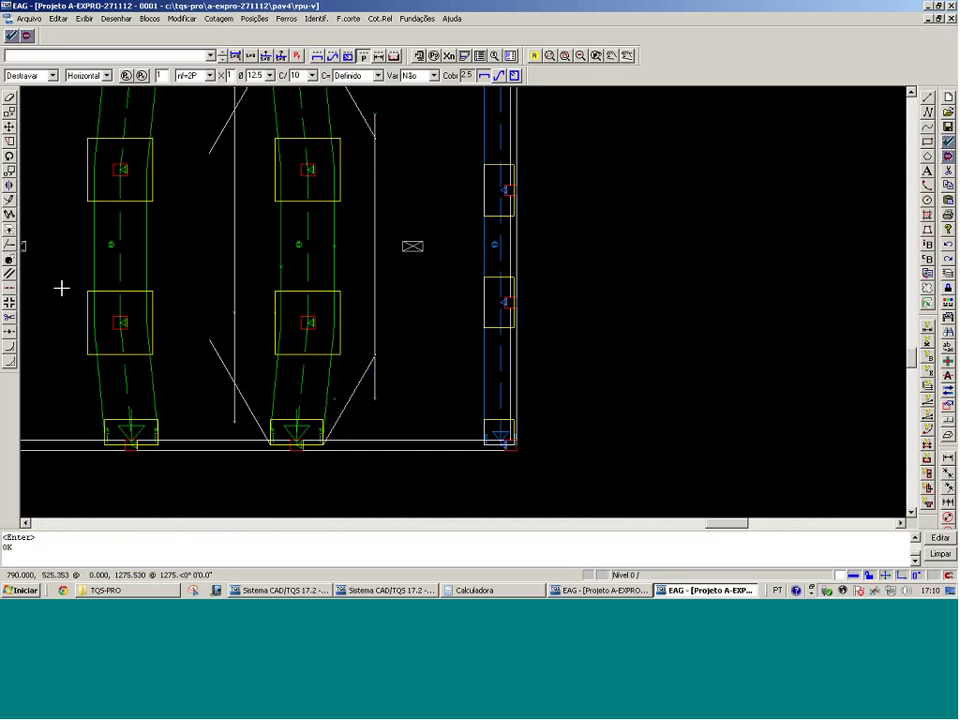
# Join the vertical and inclined lines at their four intersections, trimming the overhanging ends around the RPU
pyautogui.click(10, 347)
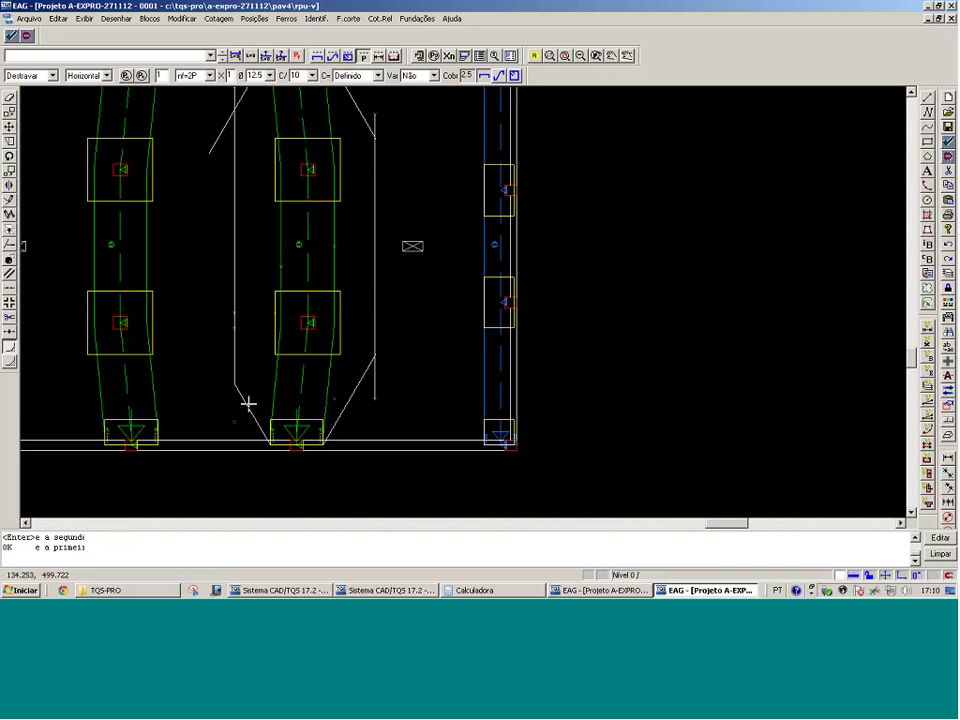
pyautogui.click(247, 94)
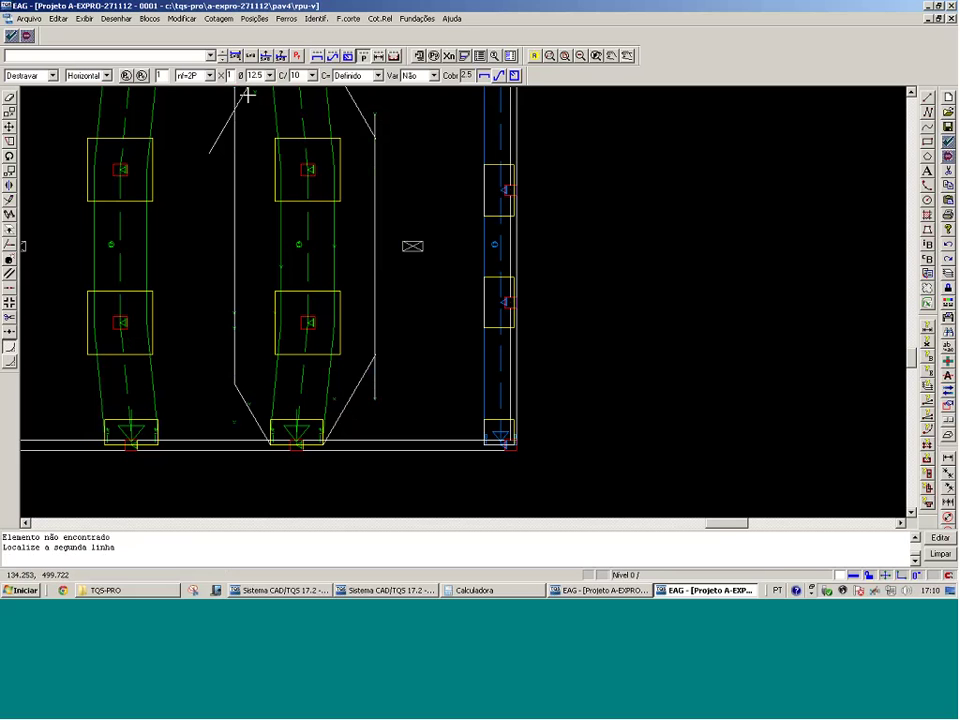
pyautogui.click(376, 176)
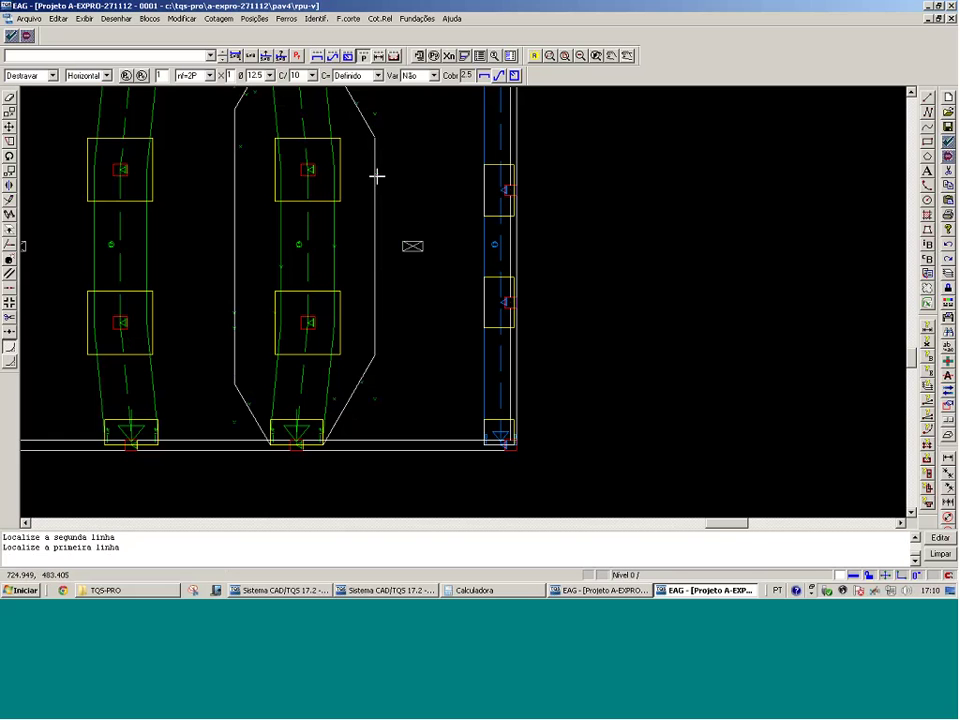
pyautogui.press('Escape')
# Copy the central RPU's right-hand zone outline to the inner side of the slab's left edge RPU, aligning it with the RPU's lower corner
pyautogui.click(580, 56)
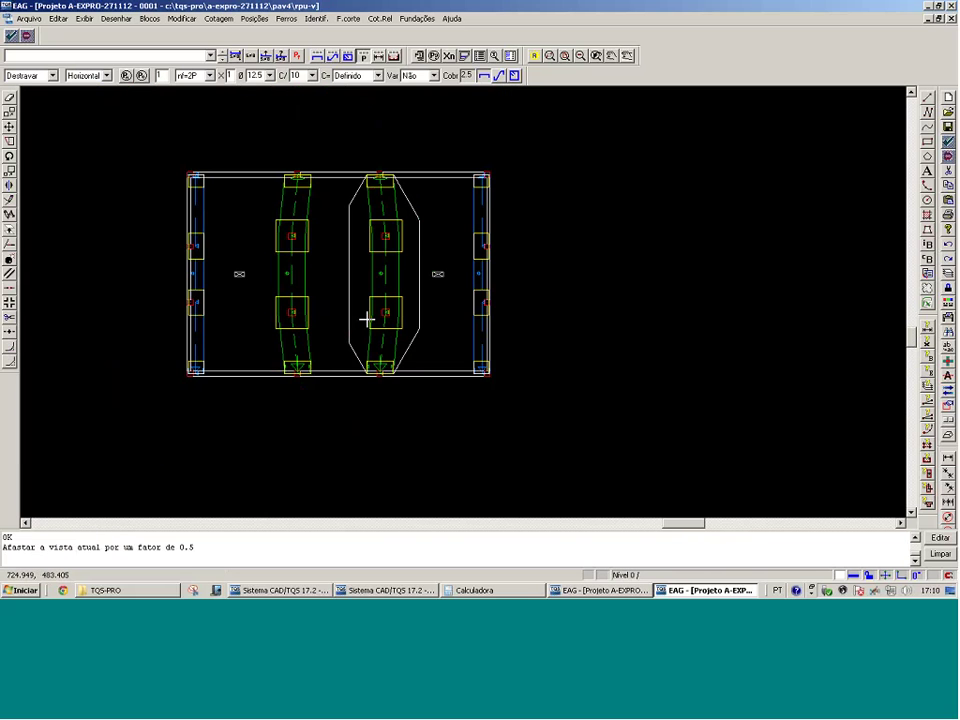
pyautogui.click(135, 402)
pyautogui.click(525, 155)
pyautogui.click(540, 297)
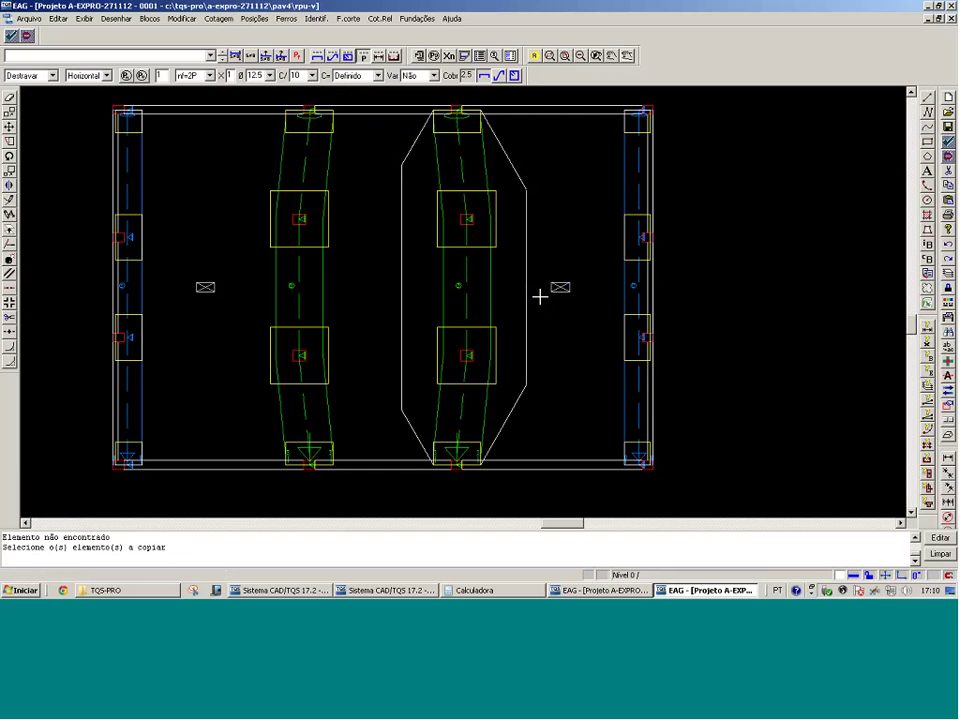
pyautogui.click(508, 416)
pyautogui.click(551, 186)
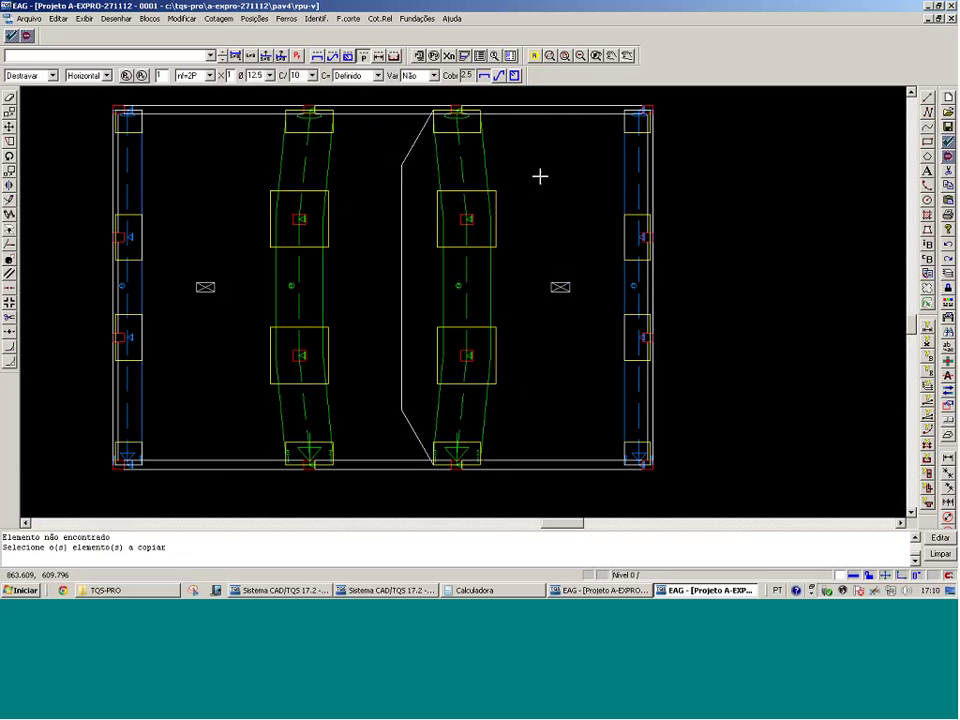
pyautogui.press('Return')
pyautogui.click(475, 472)
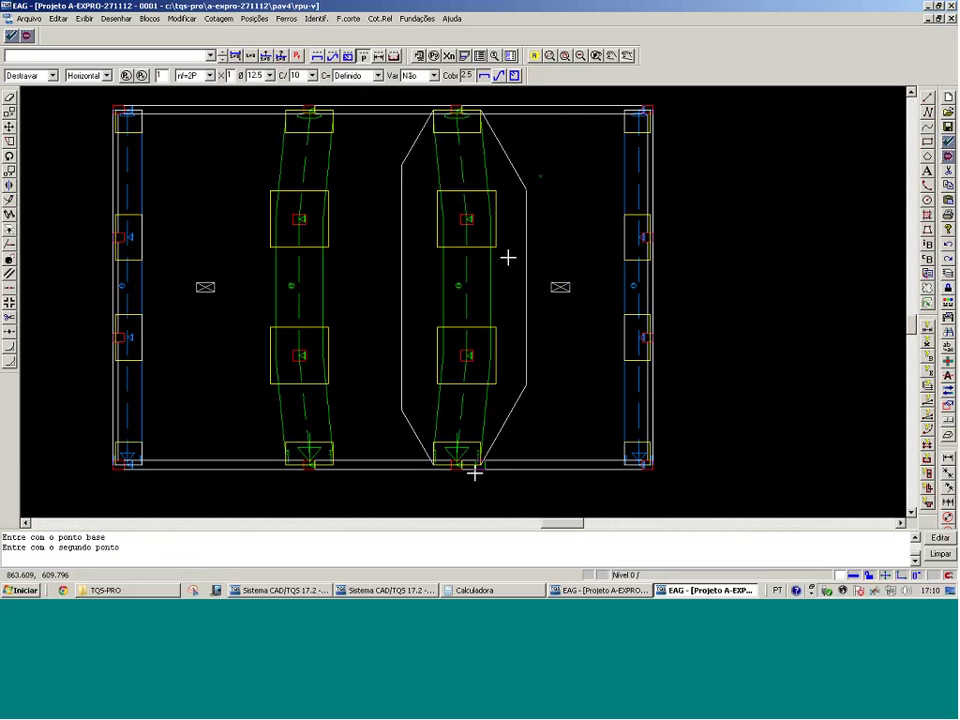
pyautogui.click(137, 468)
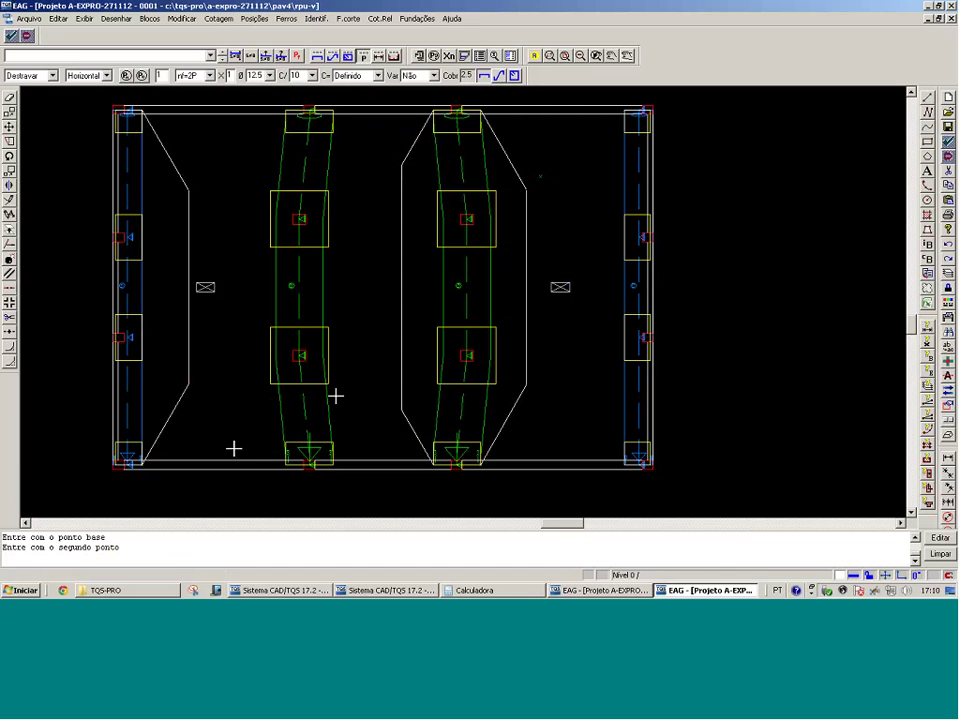
pyautogui.press('Escape')
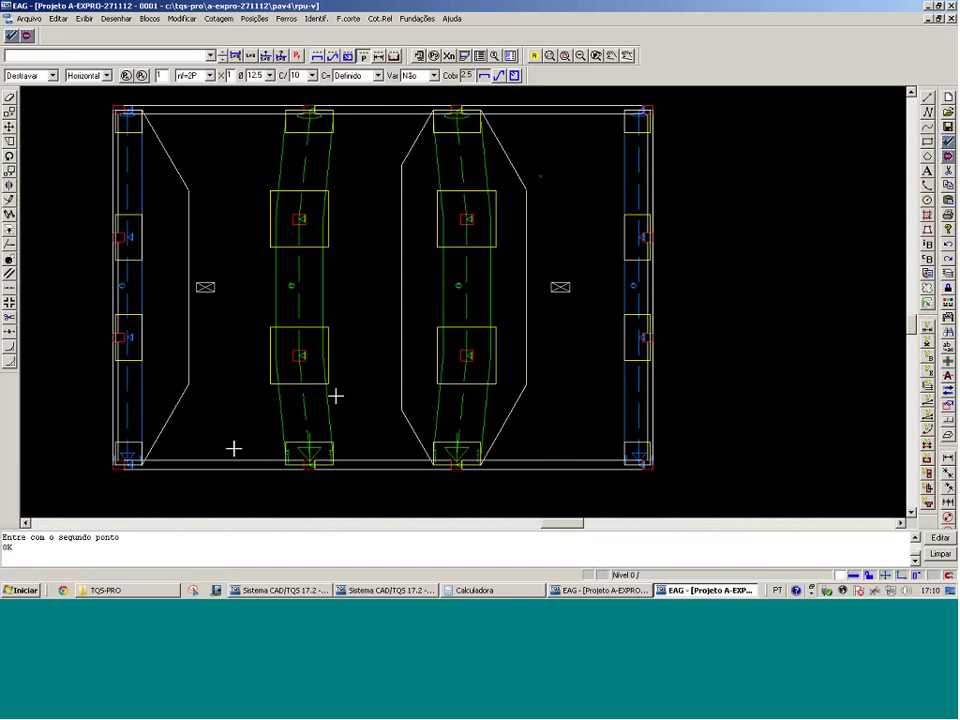
# Try to mirror the edge and central RPU zone outlines about a vertical axis picked by eye between the two central RPUs
pyautogui.click(9, 187)
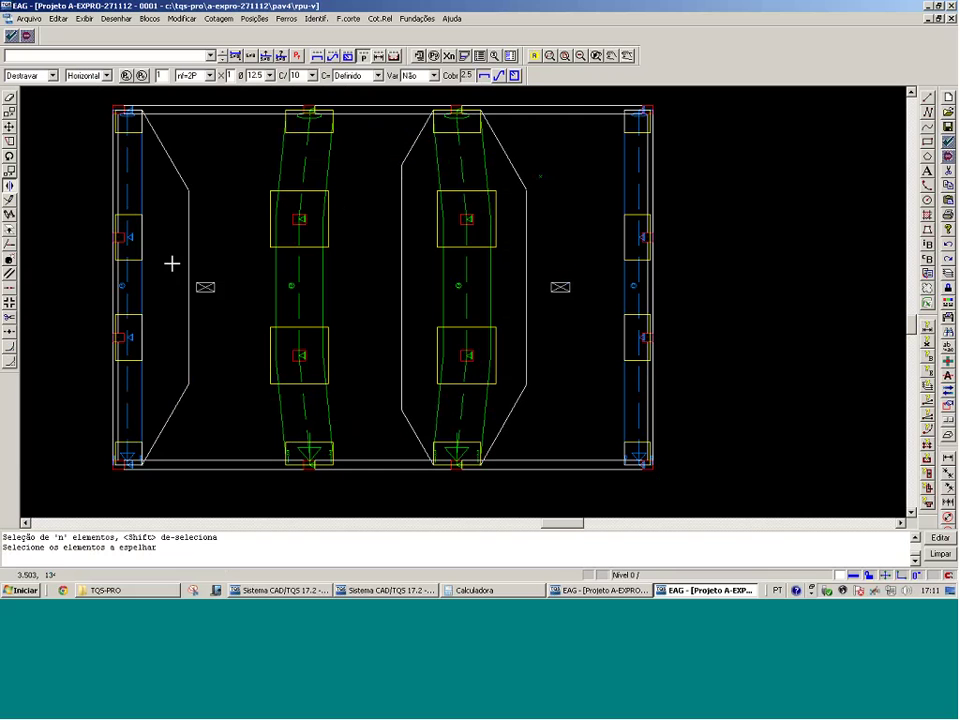
pyautogui.click(187, 385)
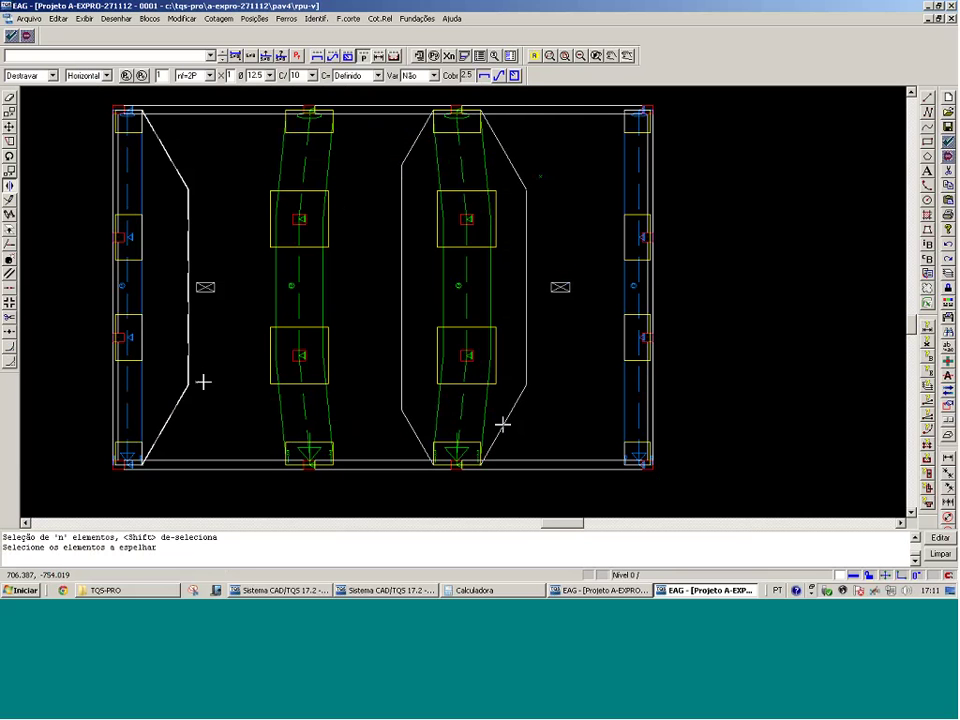
pyautogui.moveTo(510, 424); pyautogui.dragTo(539, 176)
pyautogui.moveTo(392, 438); pyautogui.dragTo(418, 161)
pyautogui.press('Return')
pyautogui.click(373, 480)
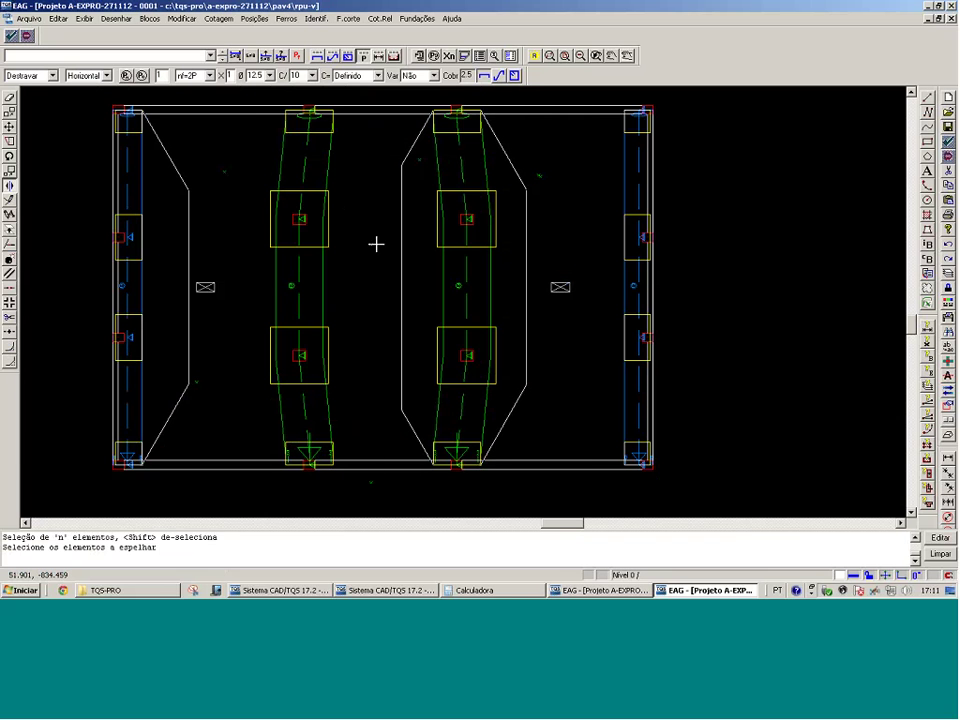
pyautogui.click(376, 244)
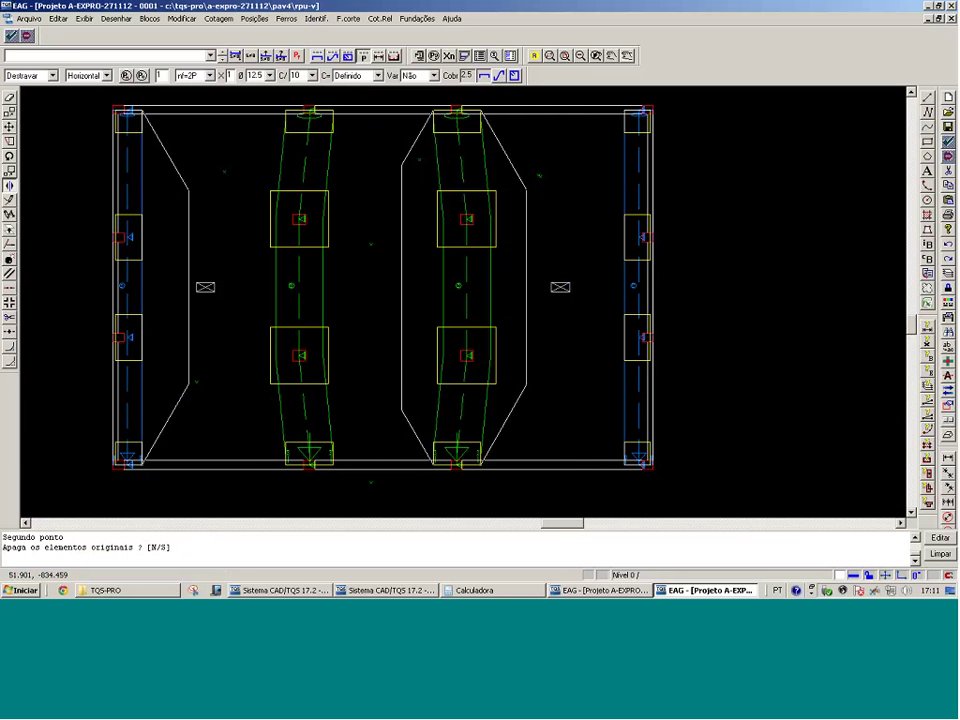
pyautogui.press('Return')
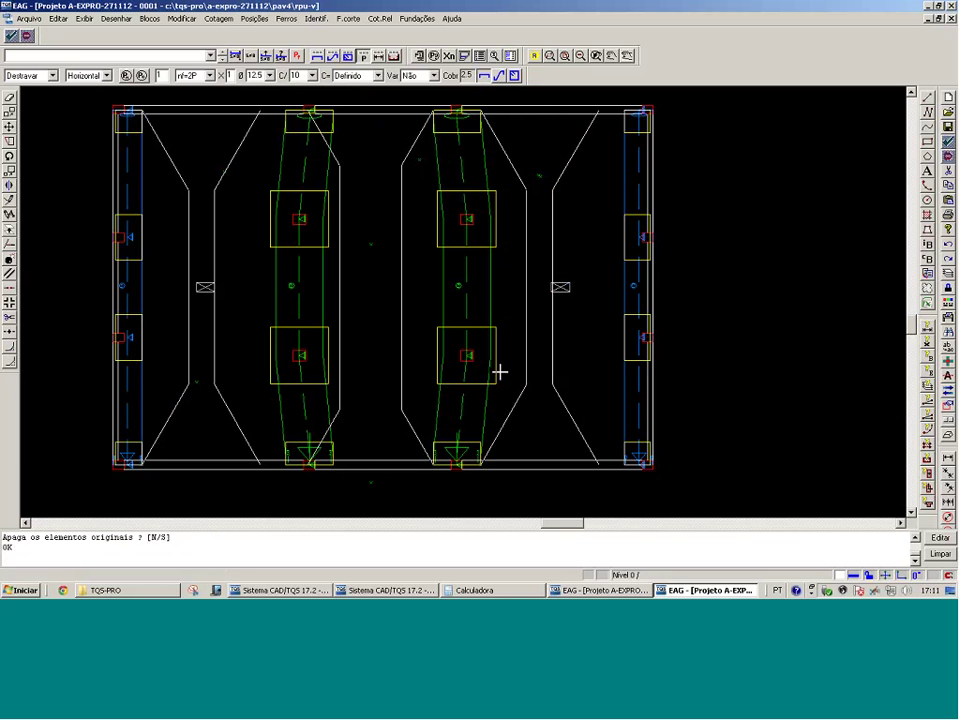
pyautogui.press('Return')
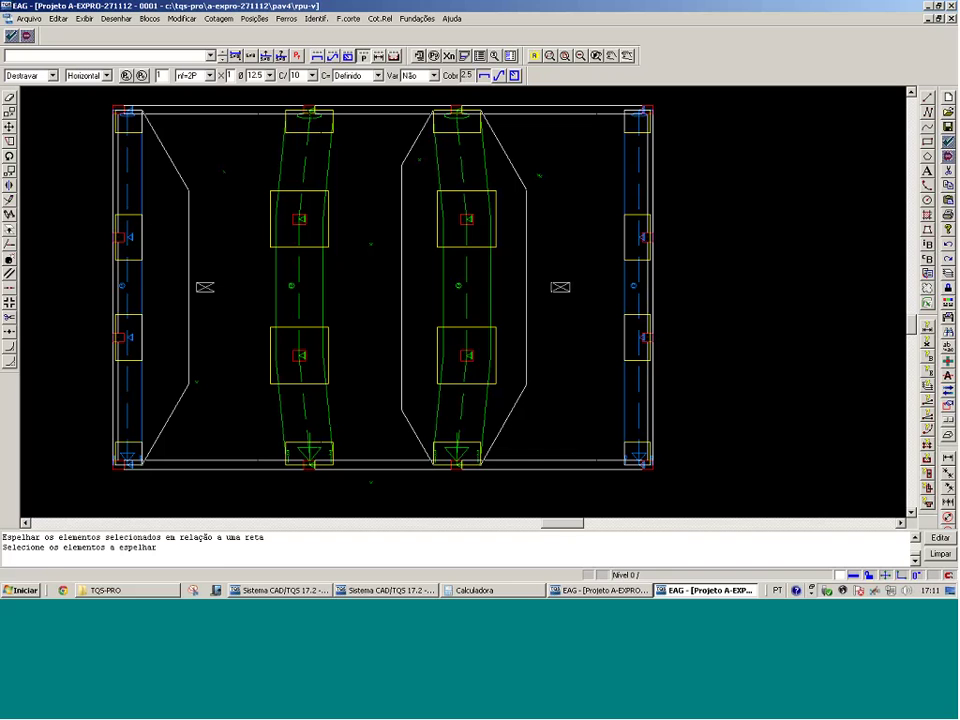
# Mirror the edge and central RPU zone outlines about the slab's vertical mid-axis, keeping the originals
pyautogui.click(418, 155)
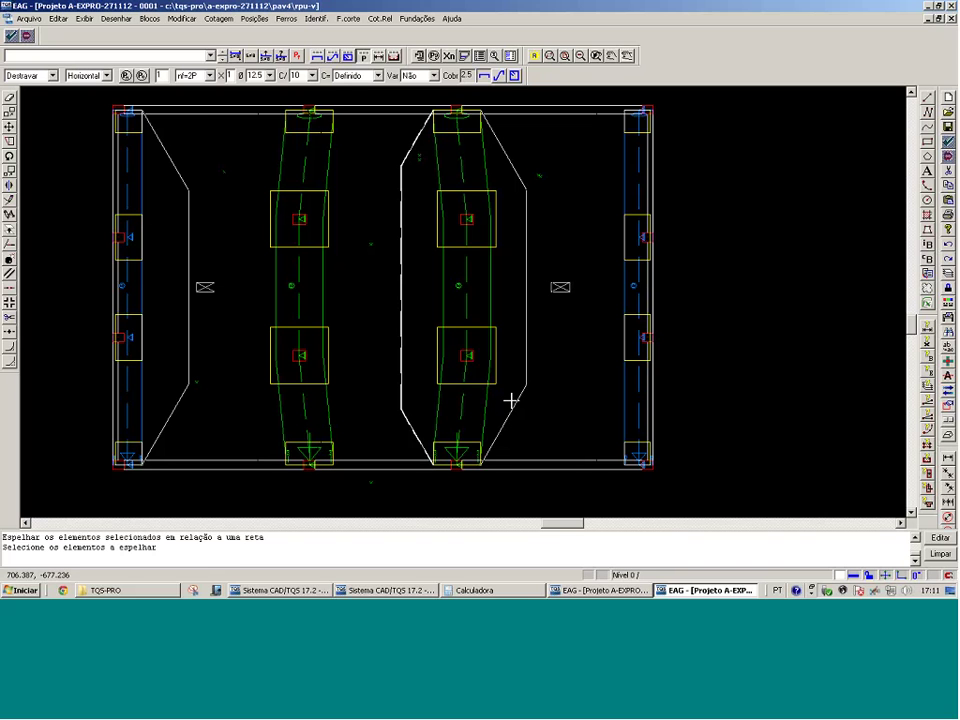
pyautogui.click(538, 100)
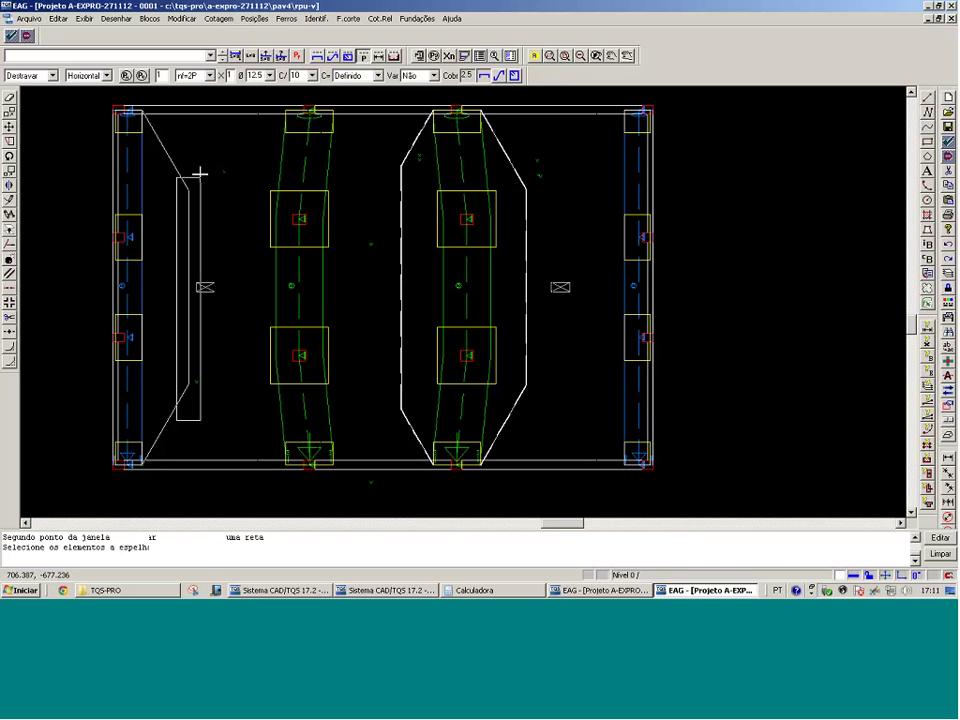
pyautogui.click(316, 433)
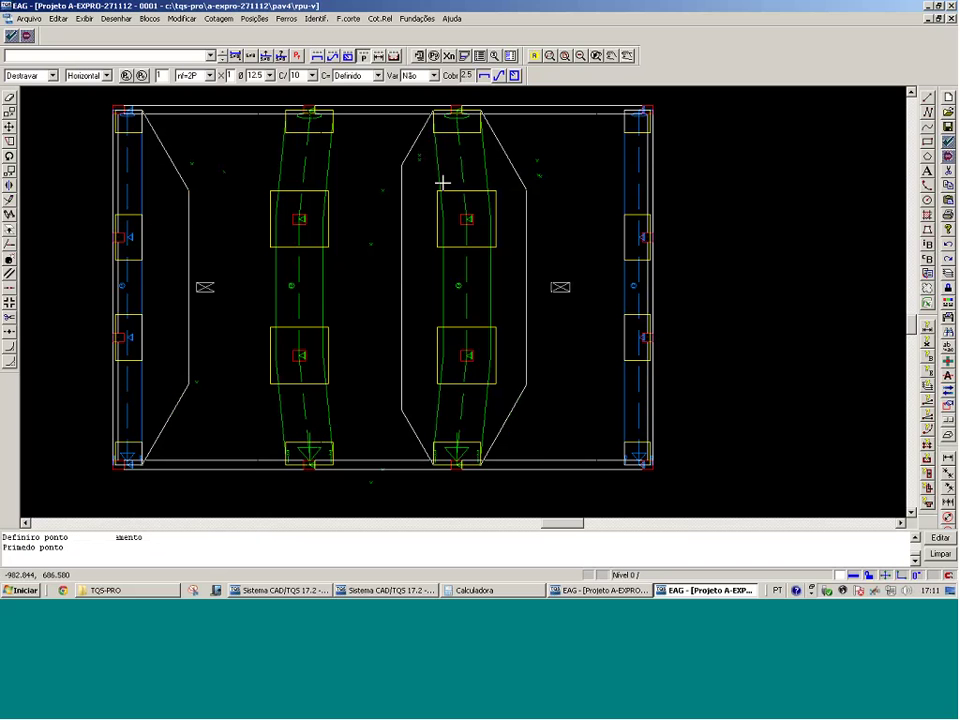
pyautogui.click(490, 208)
pyautogui.press('Return')
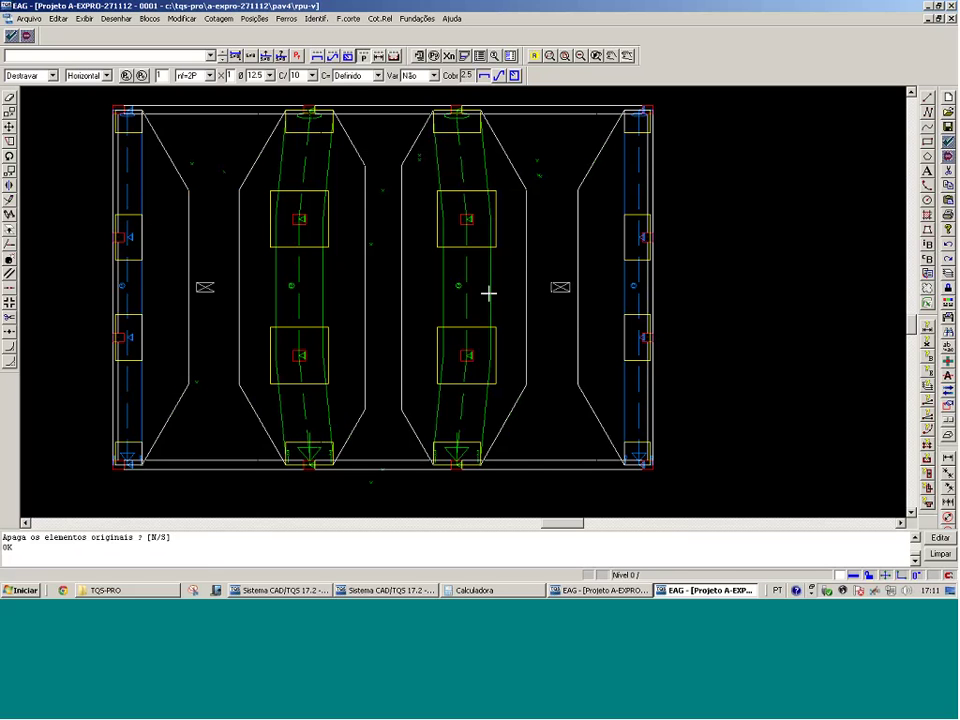
# Clear the RPU, column and slab-contour elements by level, leaving only the white zone outlines
pyautogui.press('Return')
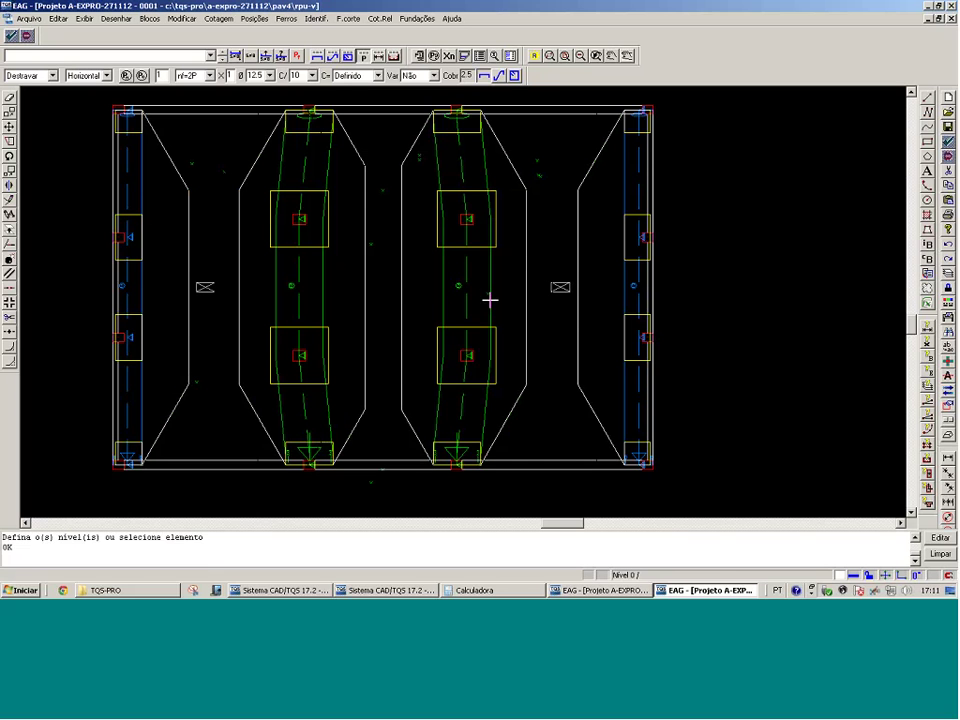
pyautogui.click(490, 300)
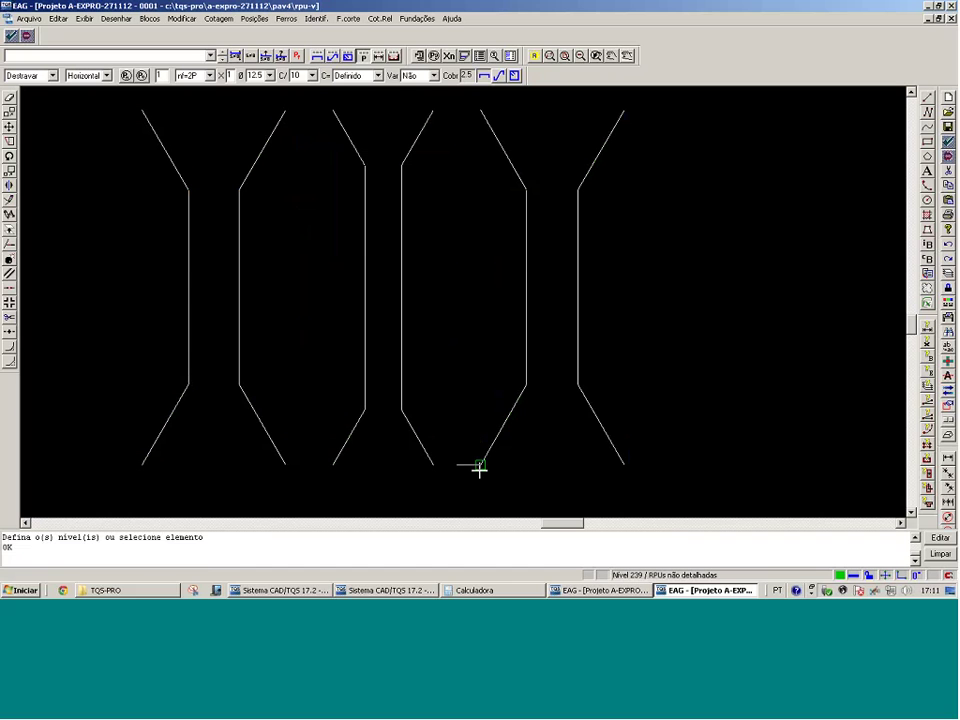
pyautogui.press('Return')
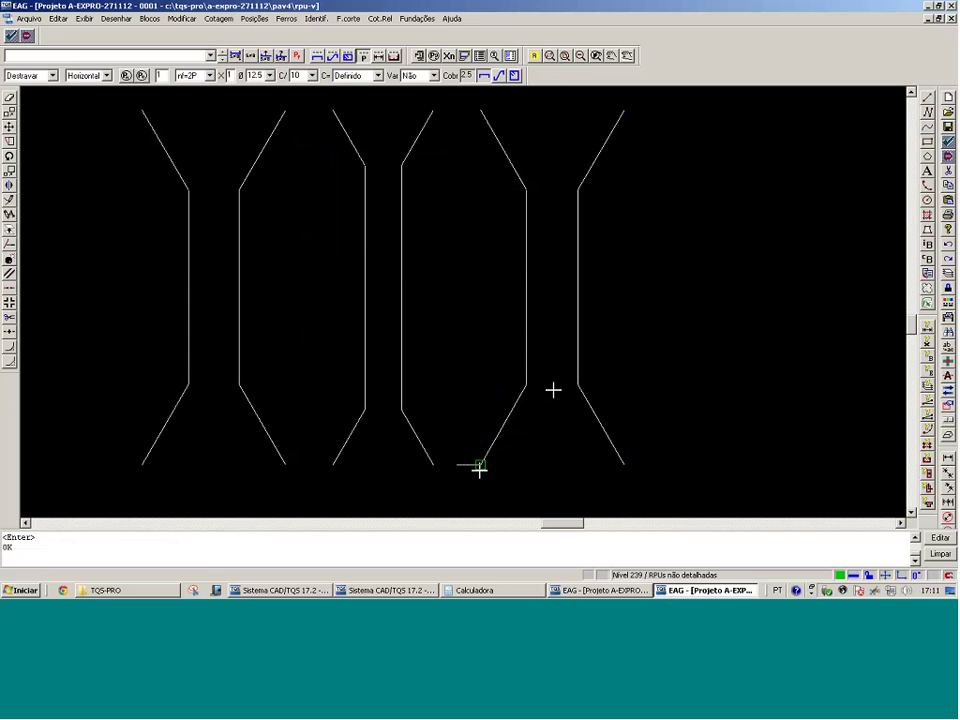
# Close the upper and lower ends of both central zone outlines with horizontal lines between their endpoints
pyautogui.press('l')
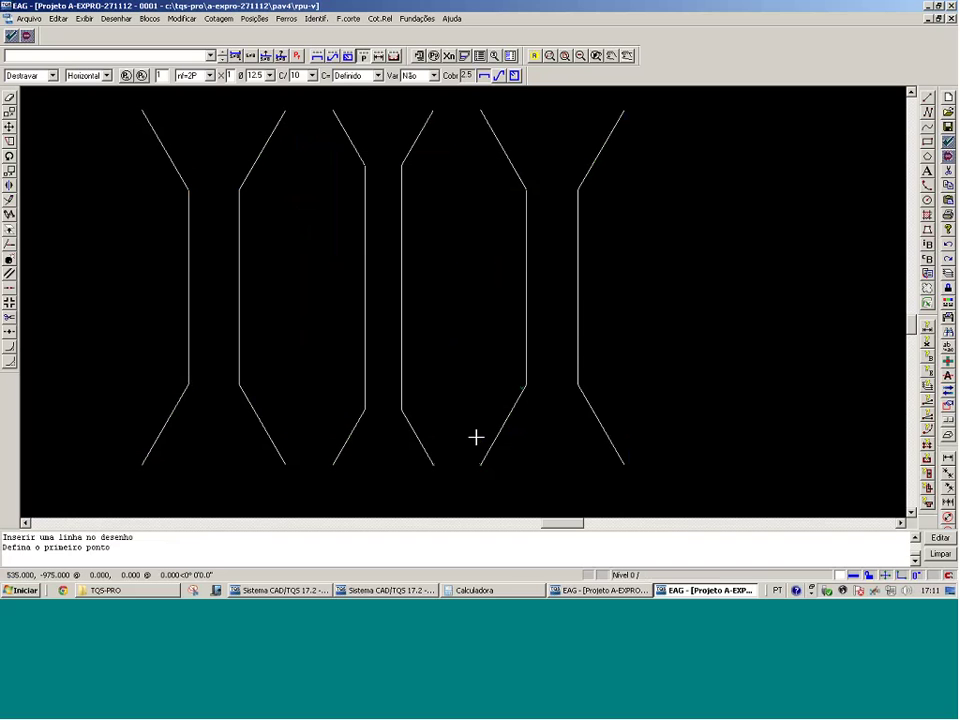
pyautogui.click(433, 111)
pyautogui.click(481, 111)
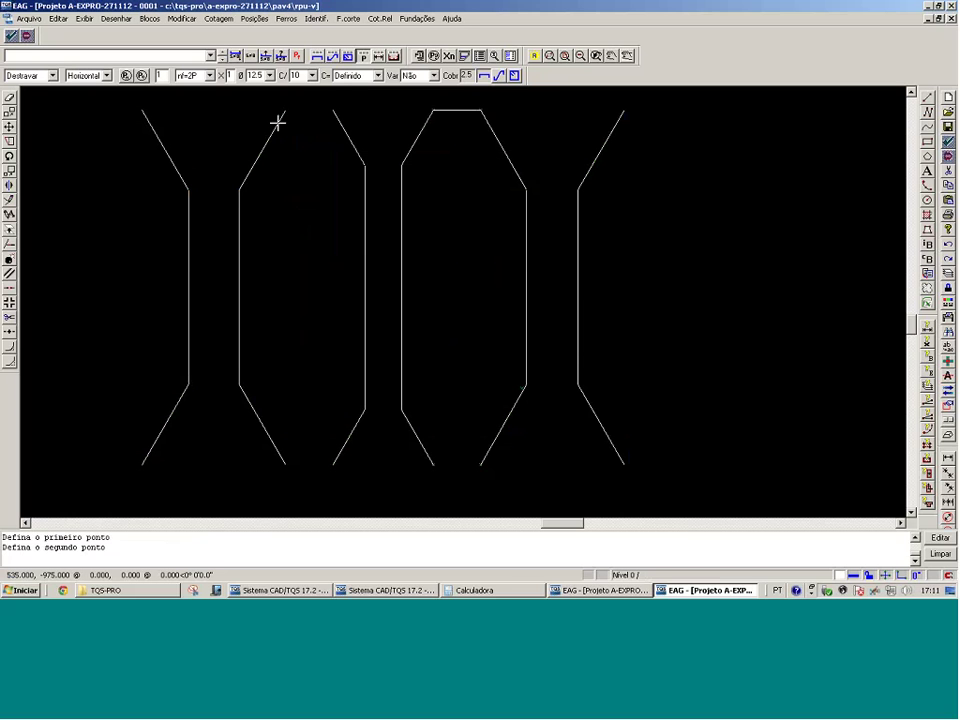
pyautogui.click(481, 464)
pyautogui.press('Return')
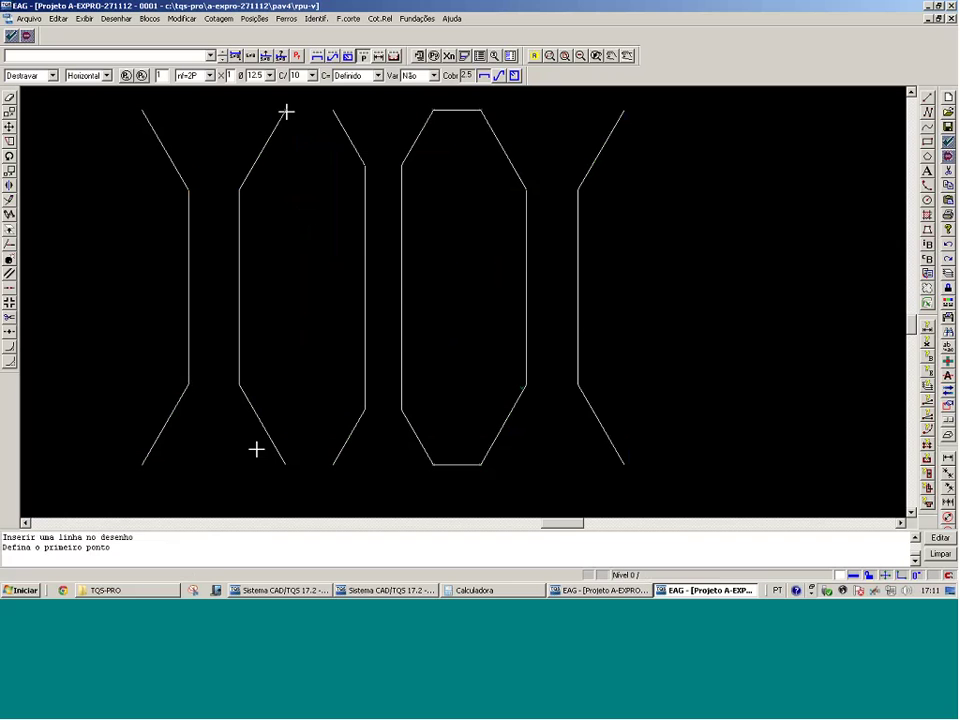
pyautogui.click(286, 464)
pyautogui.click(334, 464)
pyautogui.press('Return')
pyautogui.click(286, 110)
pyautogui.click(334, 110)
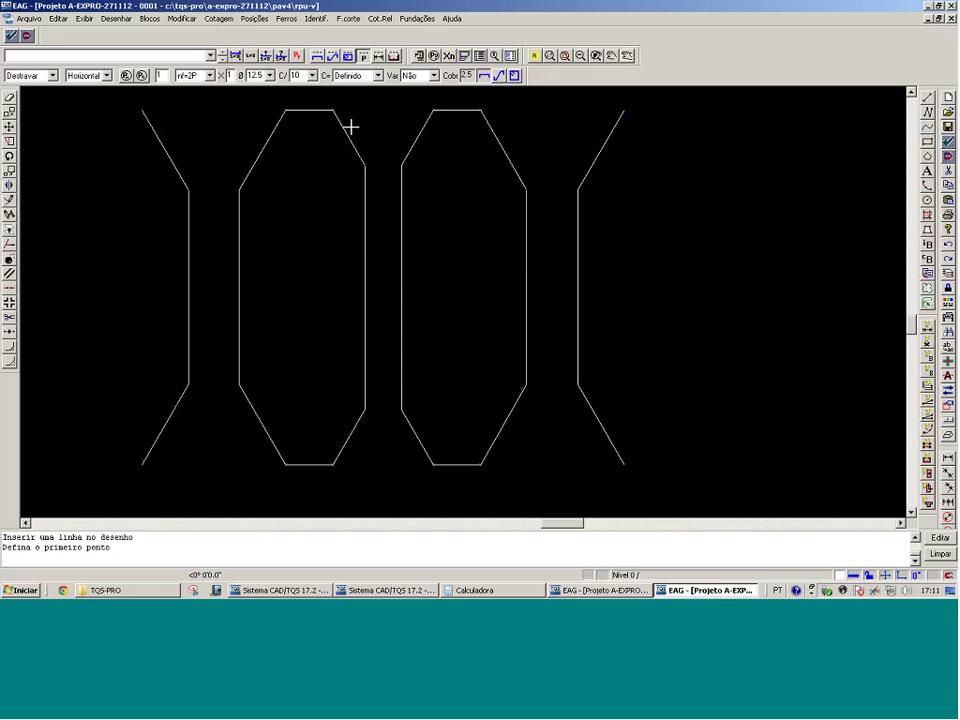
pyautogui.press('Return')
# Save and close the RPU-V drawing, and make the A-EXPRO\PAV4\RPU-V.DWG external reference visible in the prestressed slab editor
pyautogui.hotkey('alt', 'F4')
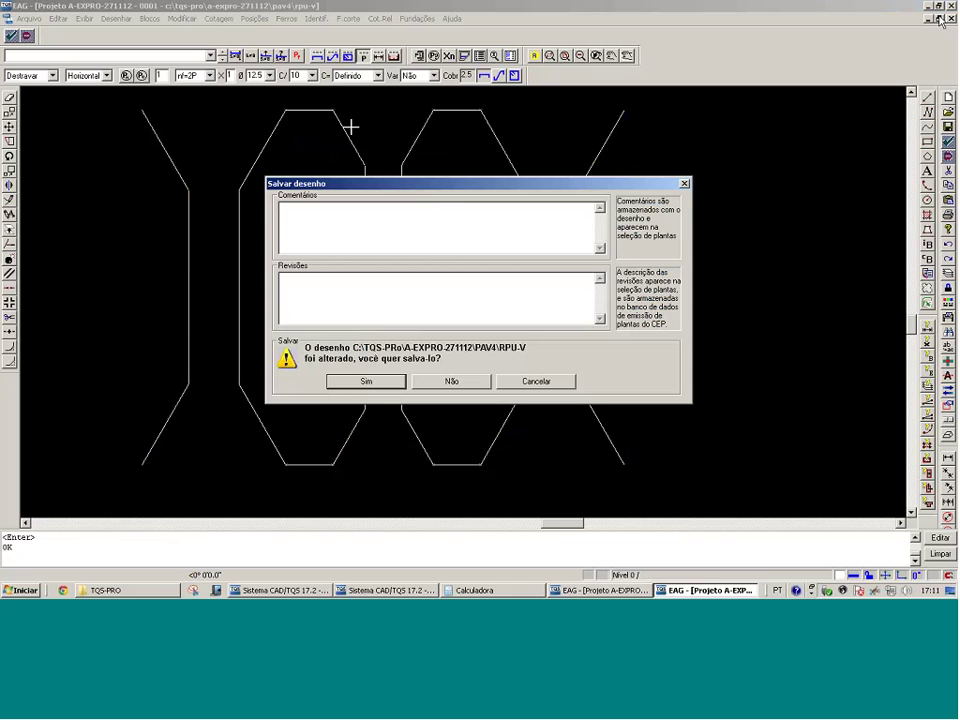
pyautogui.press('Return')
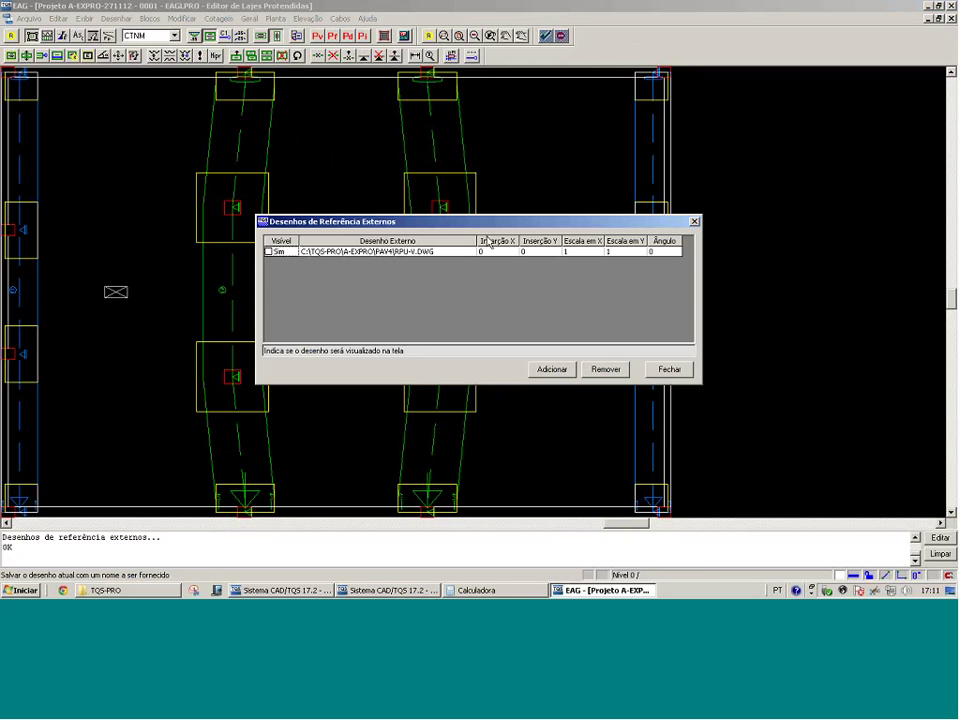
pyautogui.click(268, 251)
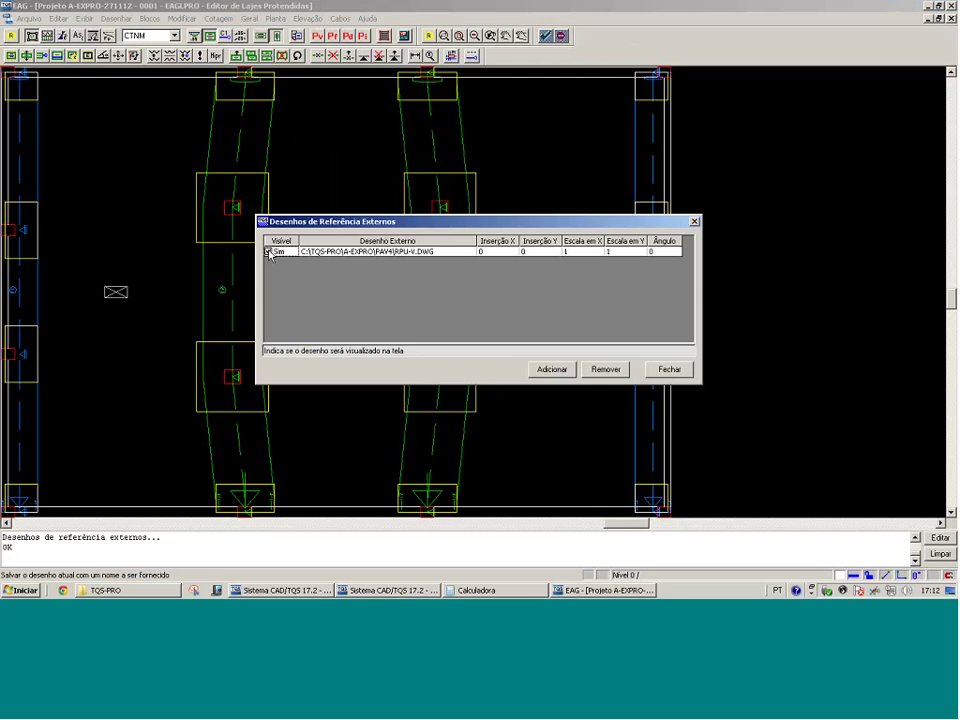
pyautogui.click(669, 369)
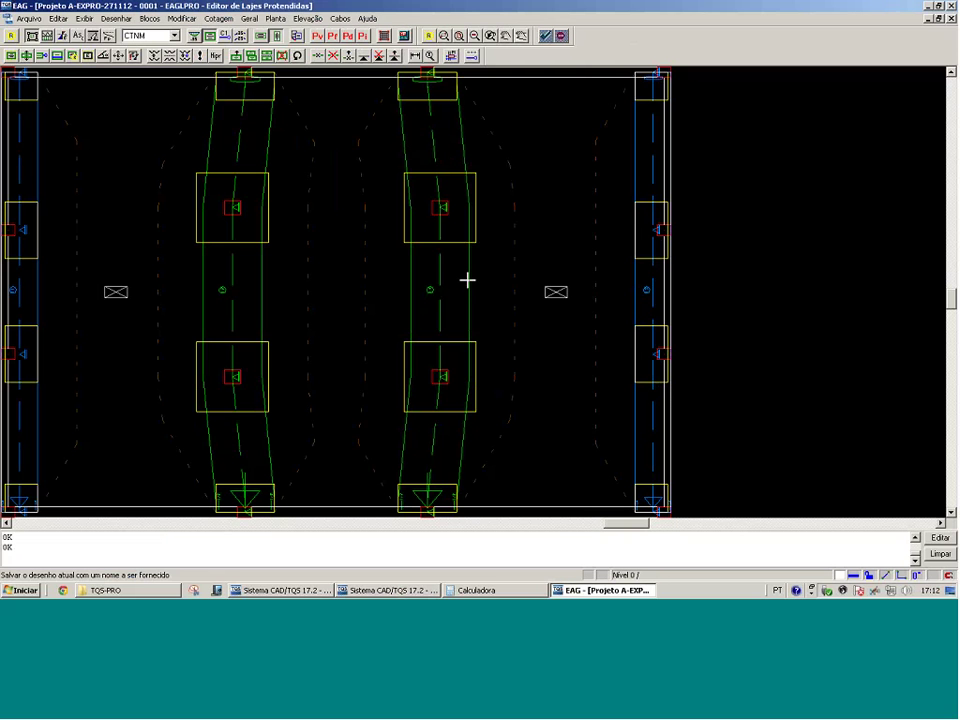
# Replace the external reference with the RPU-V.DWG drawing from the A-EXPRO-271112 project's PAV4 folder
pyautogui.press('Return')
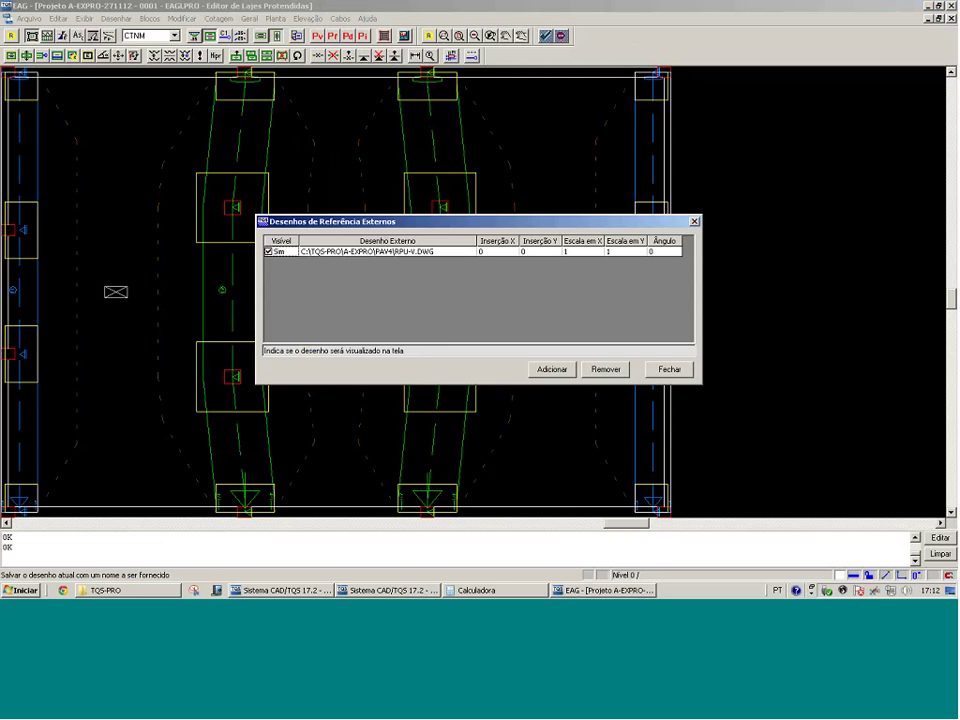
pyautogui.click(556, 372)
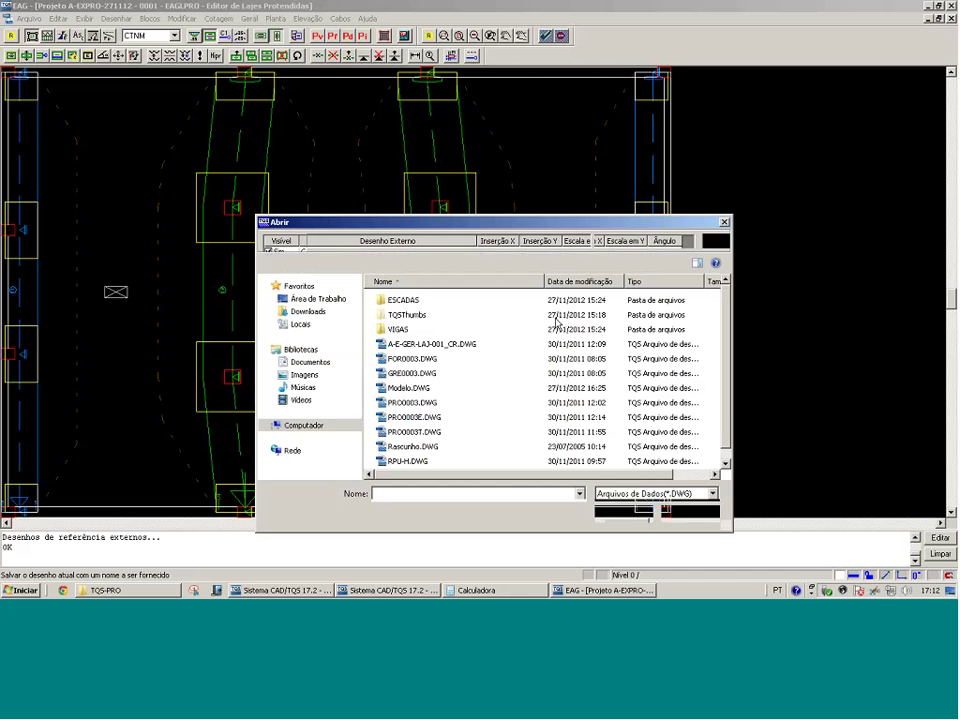
pyautogui.click(405, 240)
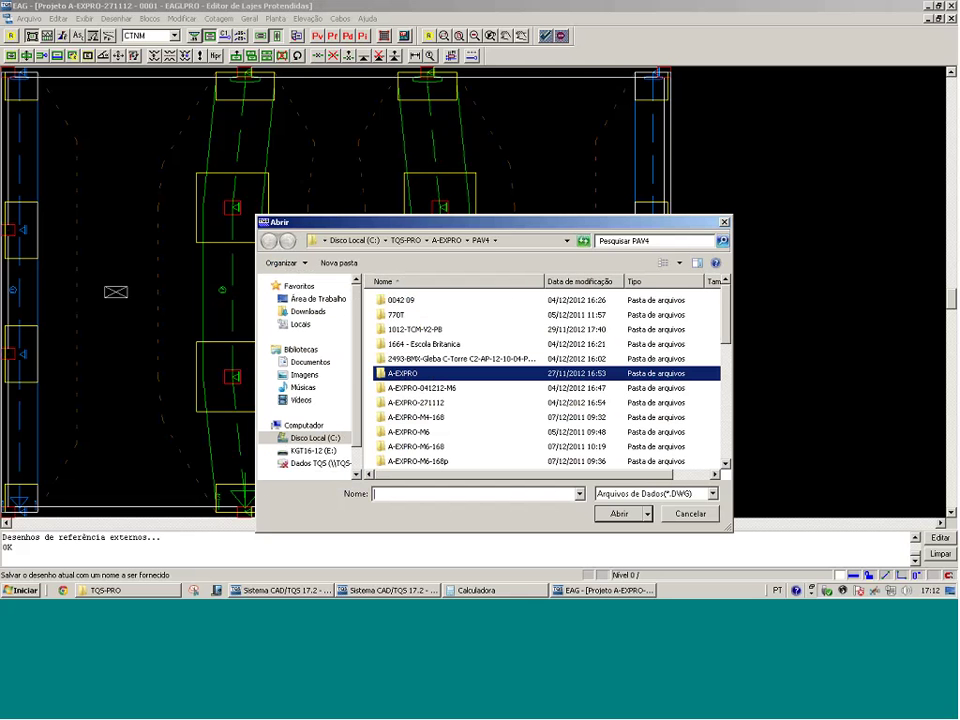
pyautogui.doubleClick(410, 402)
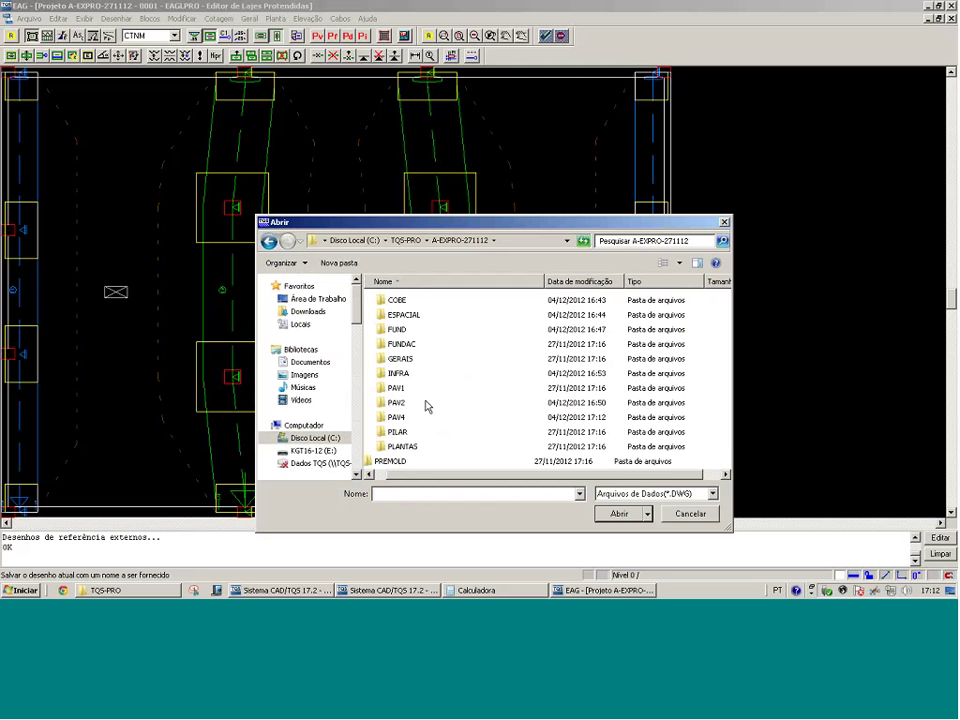
pyautogui.scroll(-5, 426, 405)
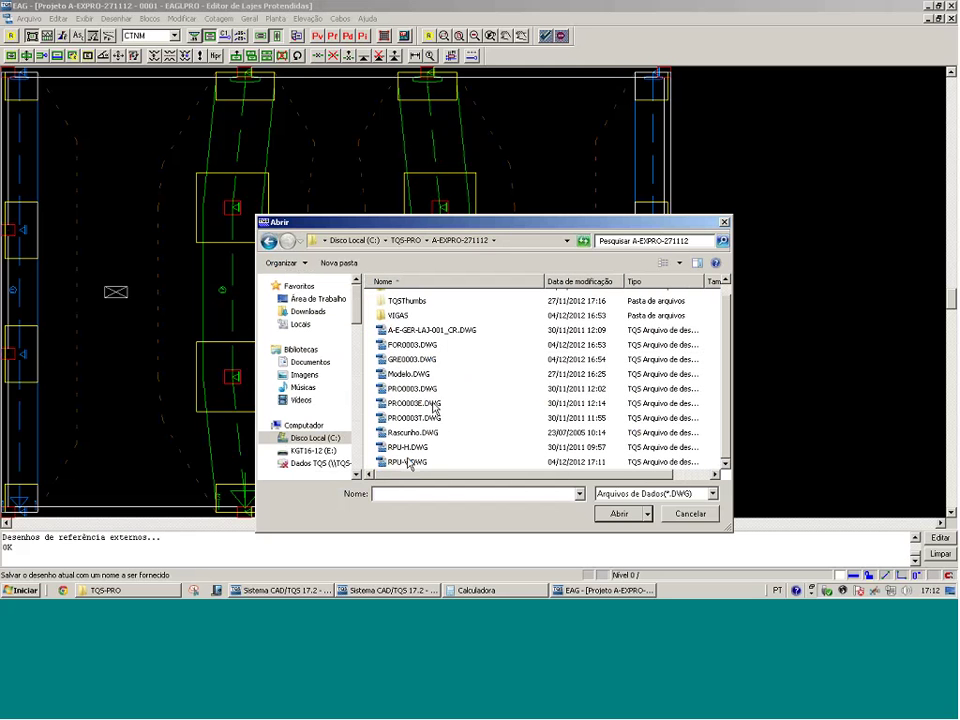
pyautogui.doubleClick(408, 462)
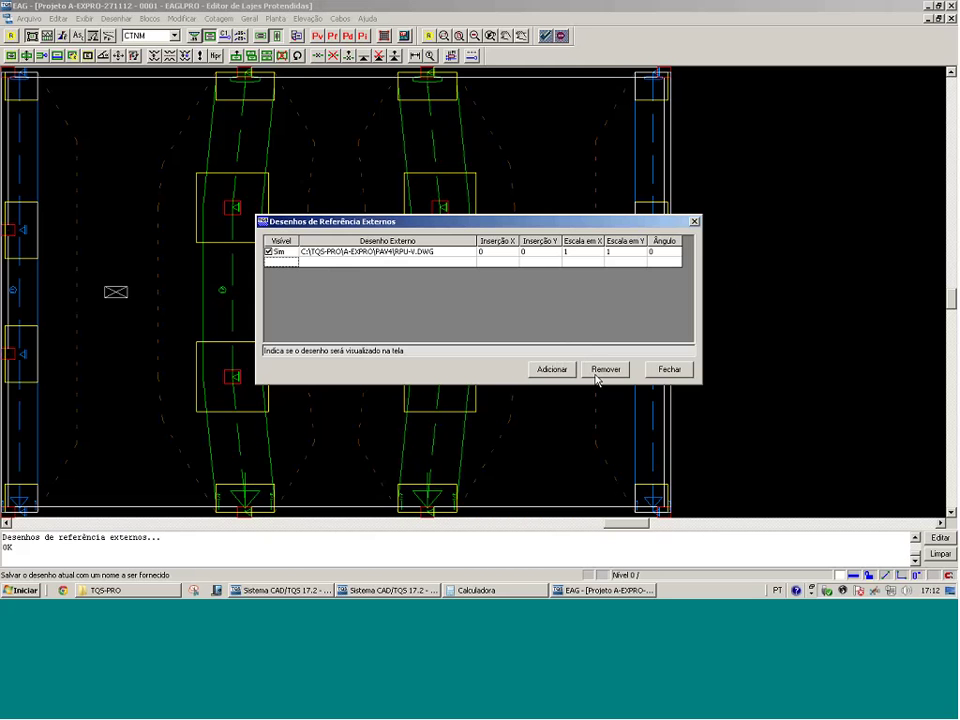
pyautogui.click(668, 370)
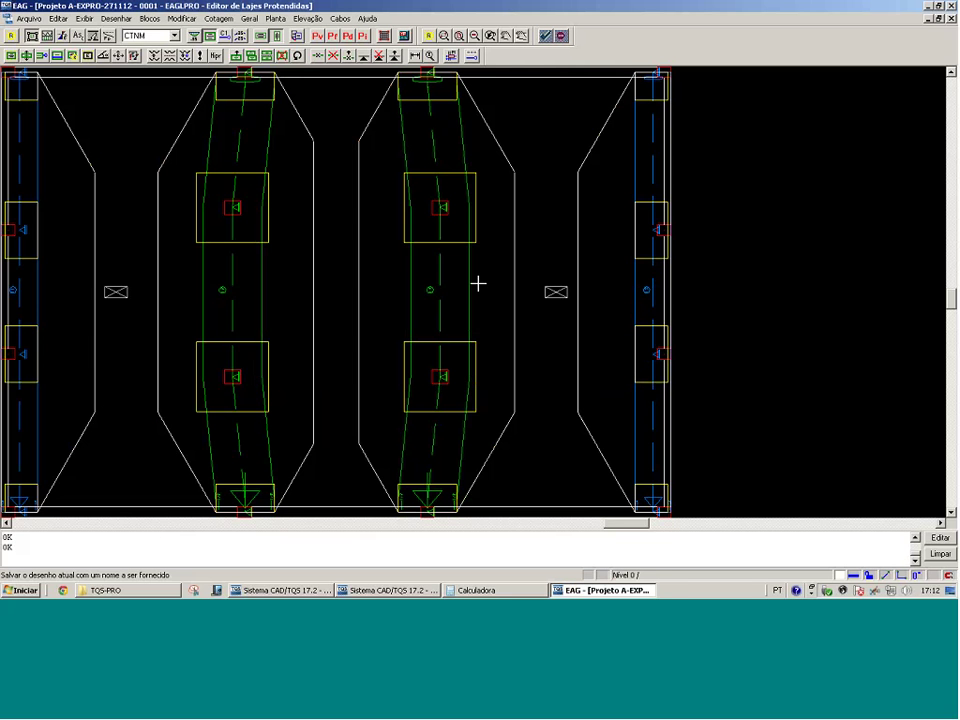
# Define the RTE contour of the left central RPU by tracing all corners of its white reference outline
pyautogui.click(91, 57)
pyautogui.click(276, 513)
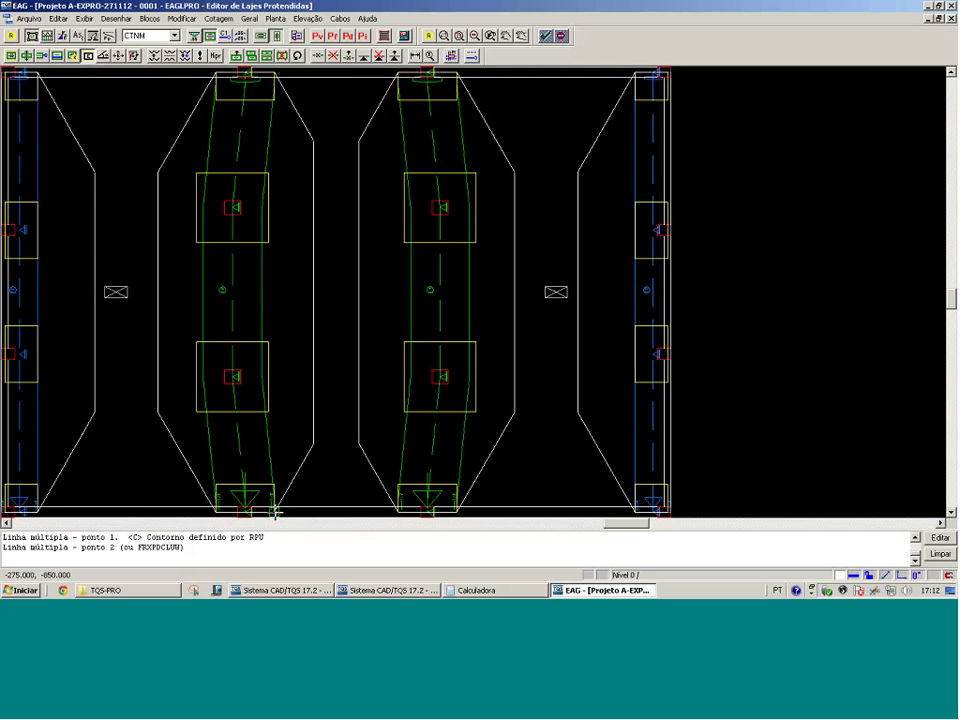
pyautogui.click(320, 446)
pyautogui.click(317, 134)
pyautogui.click(281, 71)
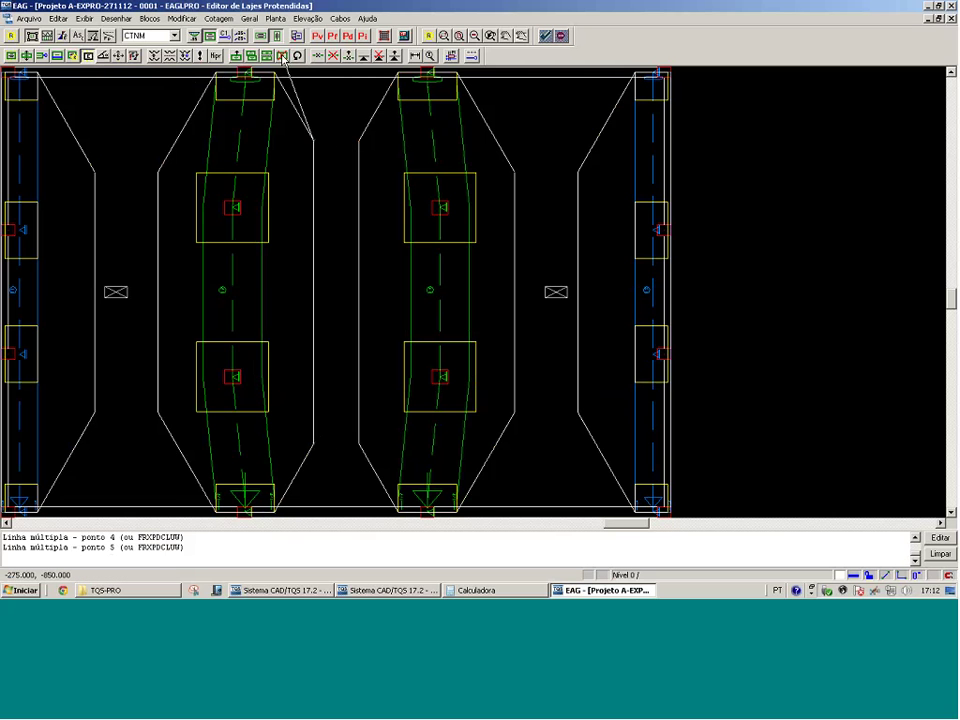
pyautogui.click(210, 72)
pyautogui.click(156, 177)
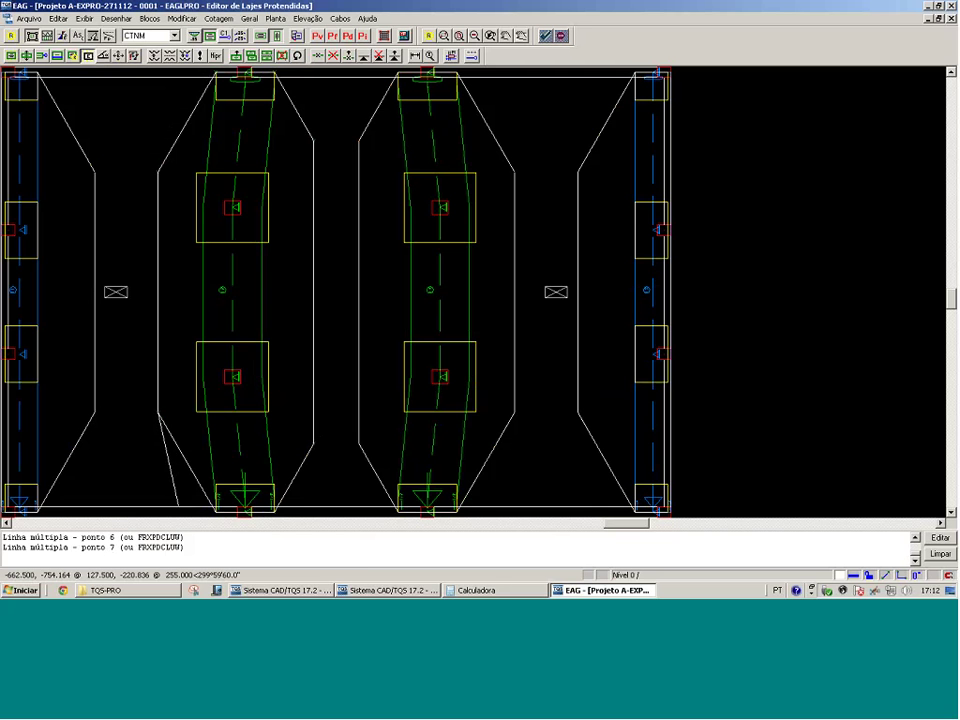
pyautogui.click(180, 504)
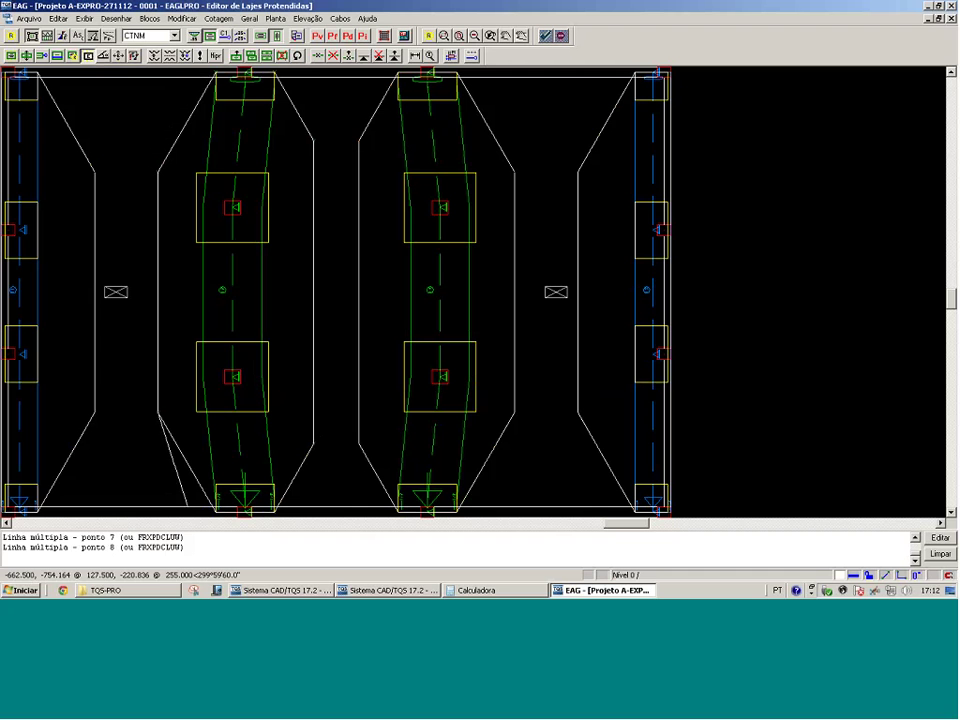
pyautogui.click(198, 487)
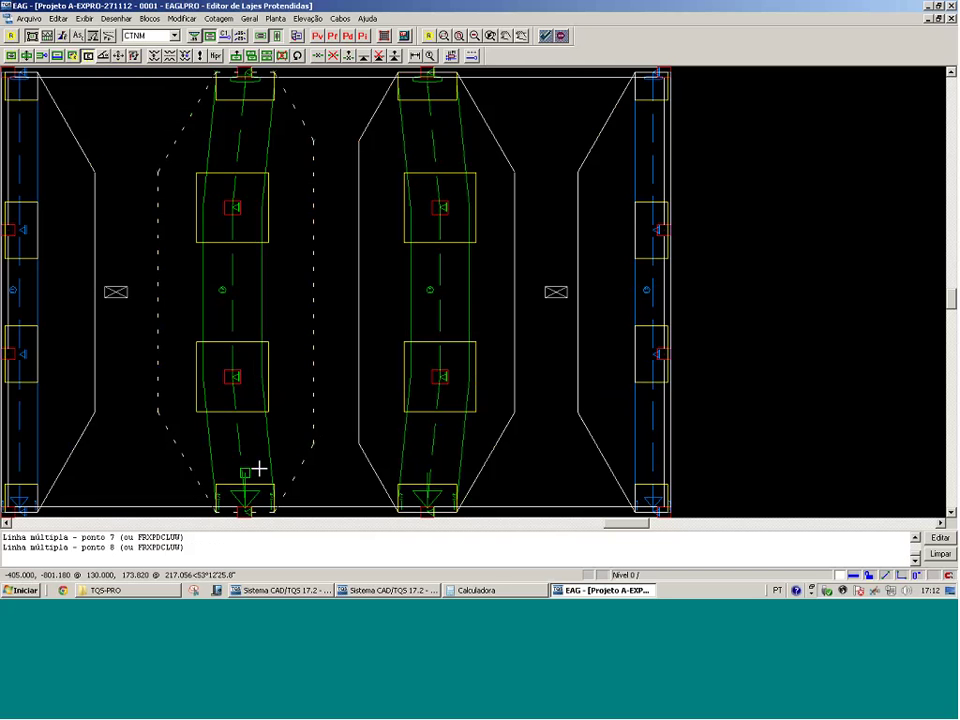
pyautogui.press('Return')
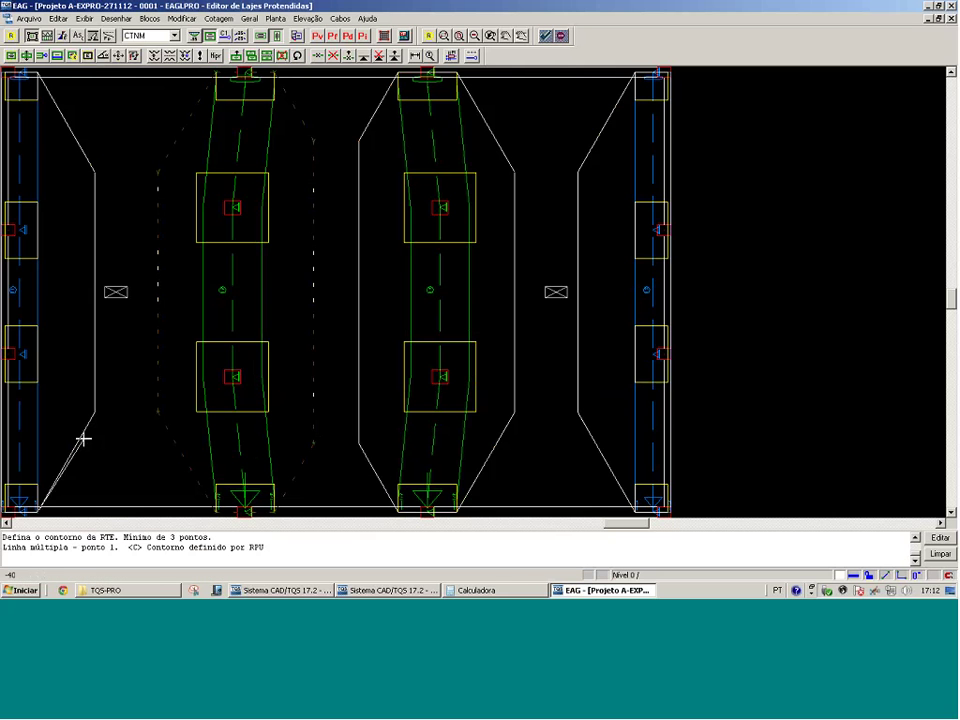
# Define the RTE contour of the left edge RPU along its white reference outline and the slab's left edge
pyautogui.click(95, 410)
pyautogui.click(95, 170)
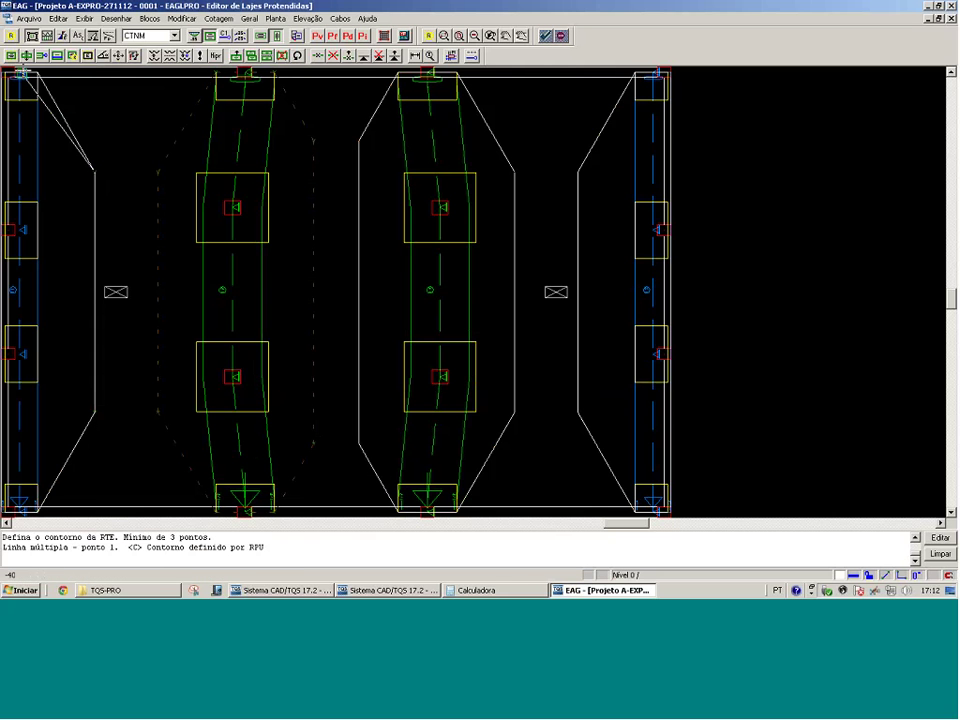
pyautogui.click(20, 77)
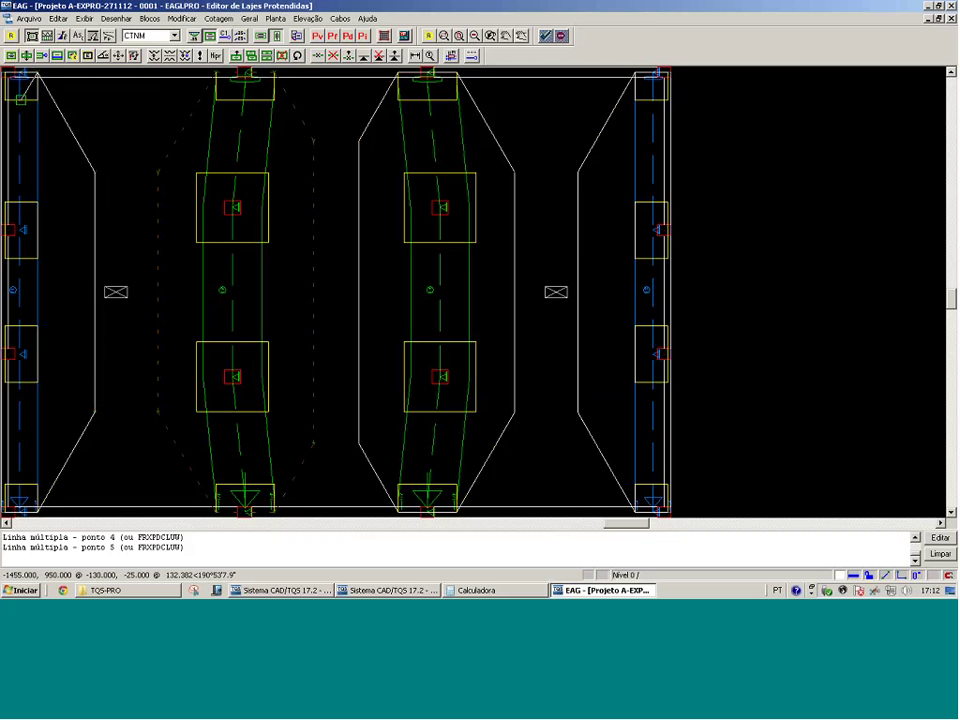
pyautogui.scroll(-1, 20, 99)
pyautogui.press('F8')
pyautogui.click(344, 154)
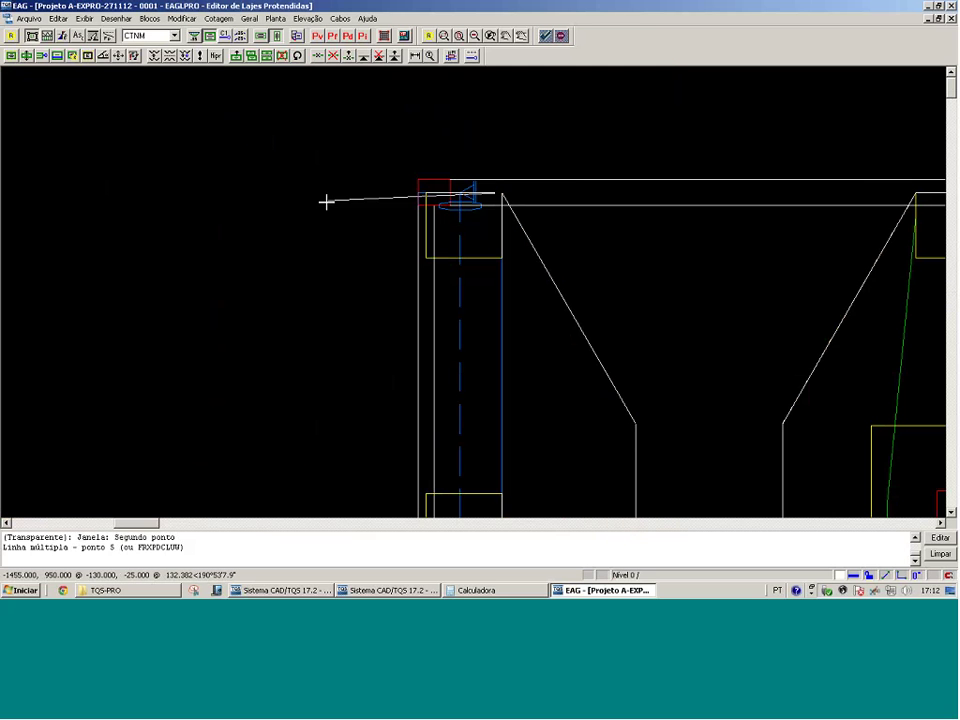
pyautogui.click(413, 210)
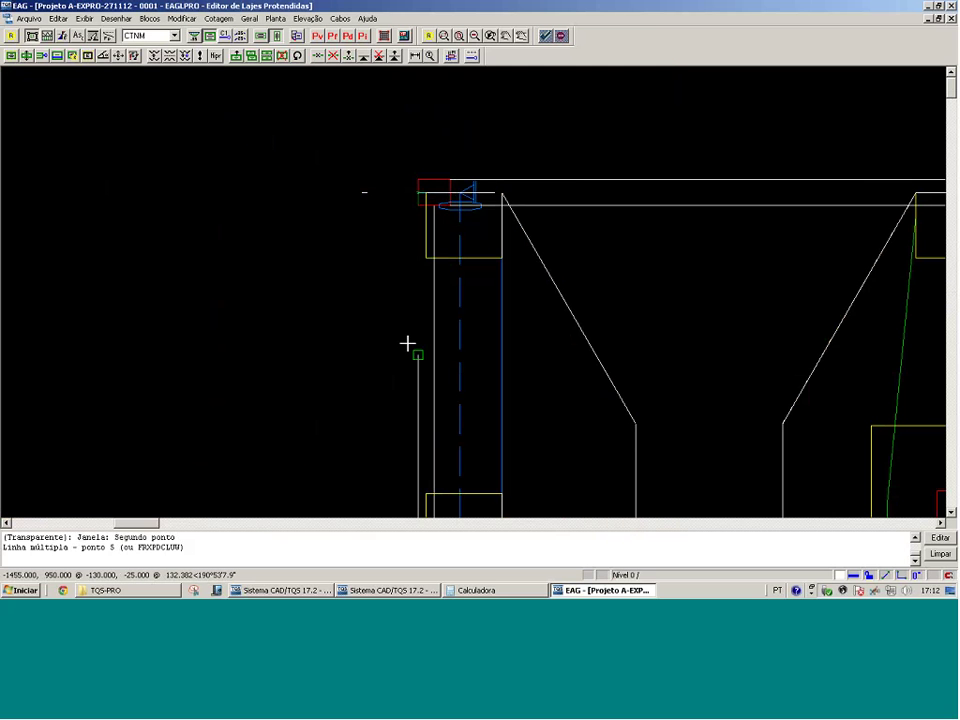
pyautogui.scroll(-3, 426, 405)
pyautogui.press('F8')
pyautogui.click(431, 426)
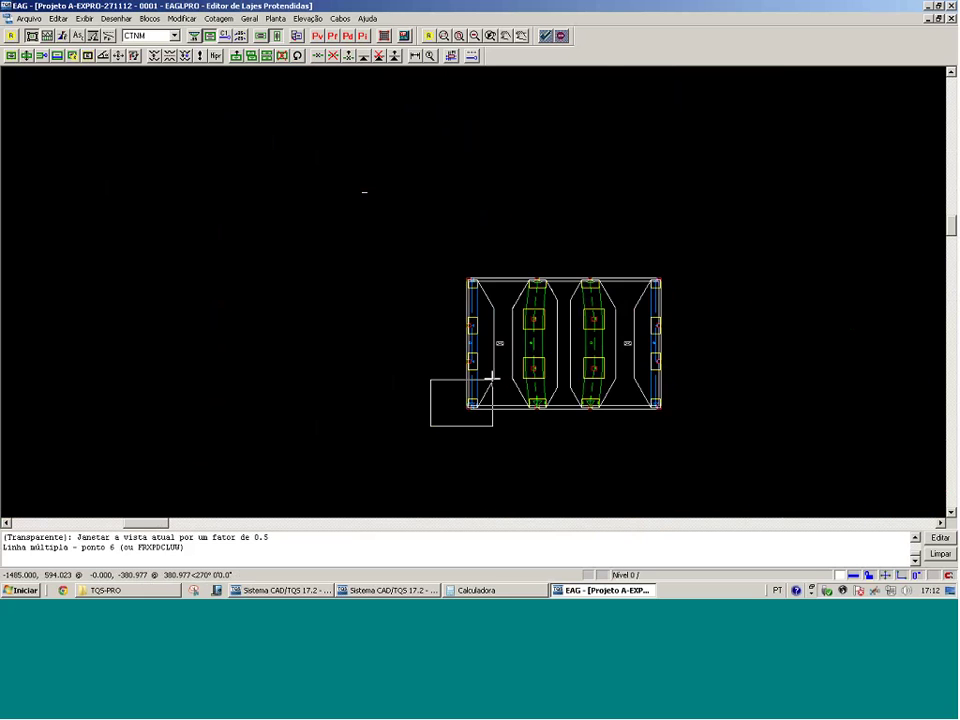
pyautogui.click(491, 379)
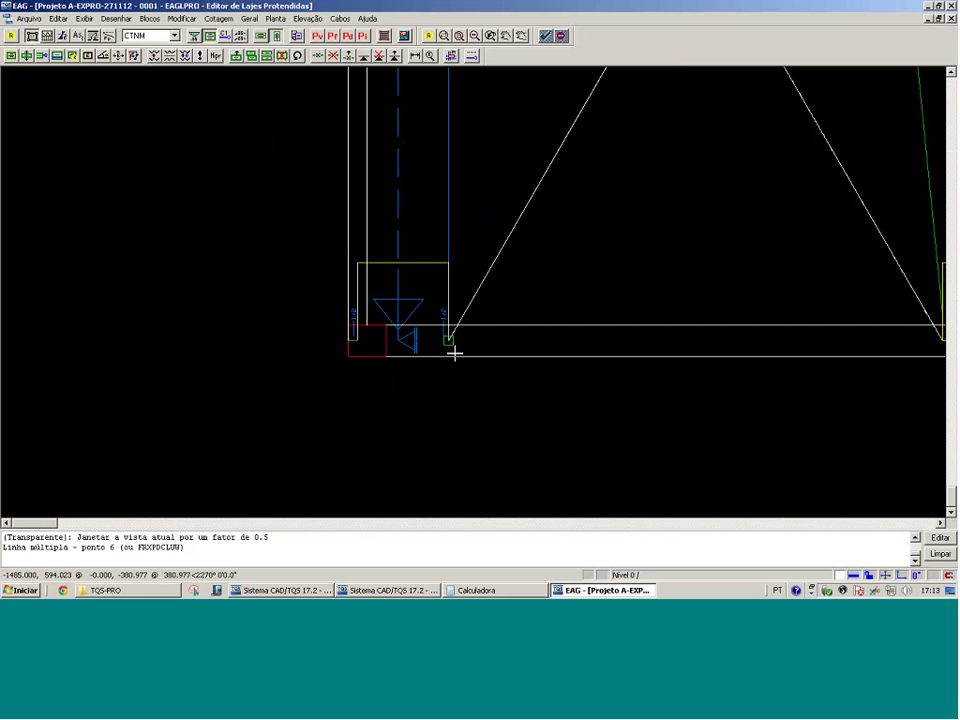
pyautogui.click(454, 352)
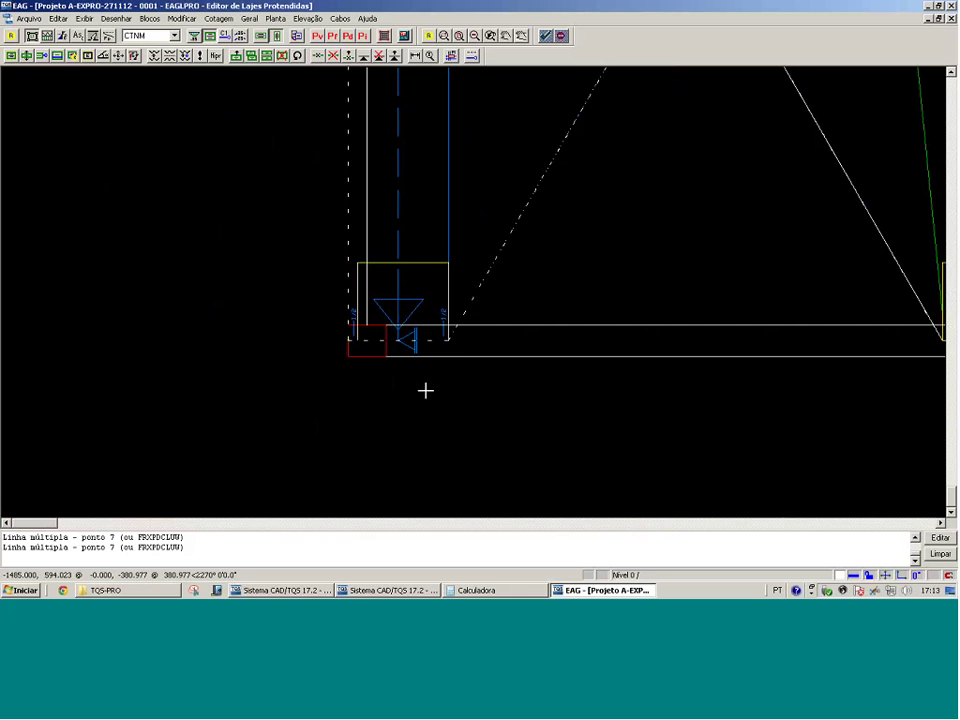
pyautogui.scroll(-2, 572, 371)
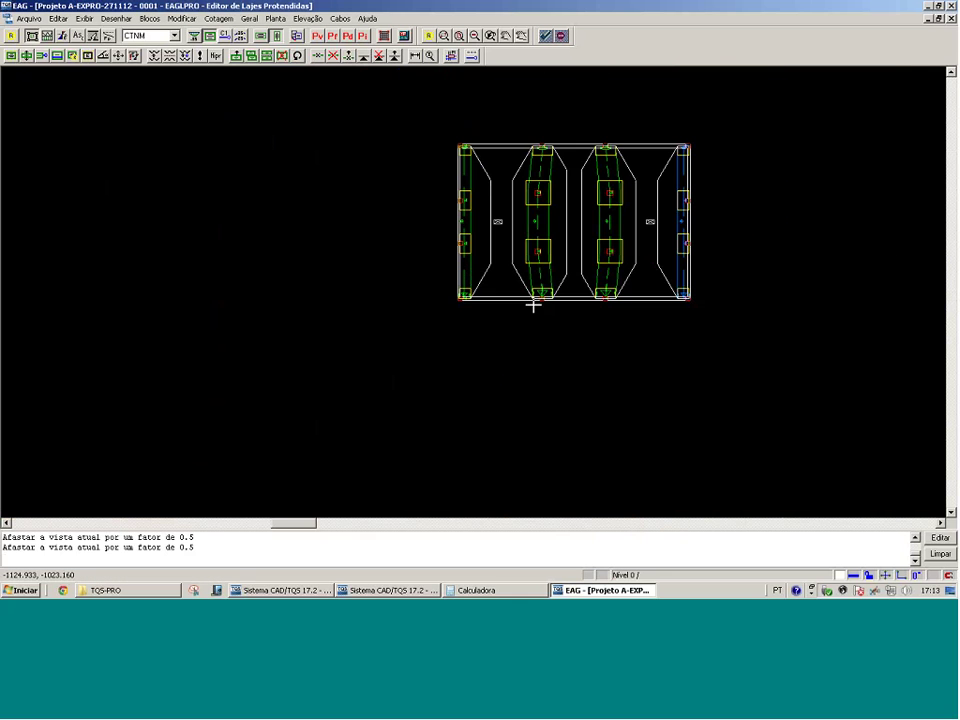
pyautogui.press('F8')
pyautogui.click(381, 338)
pyautogui.click(675, 124)
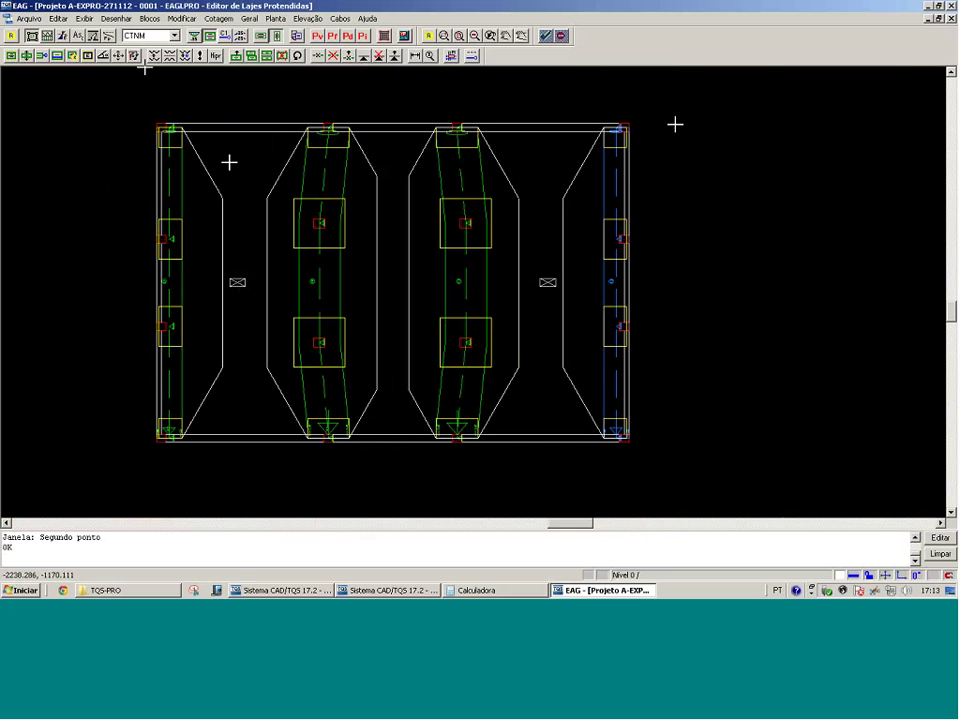
pyautogui.click(268, 56)
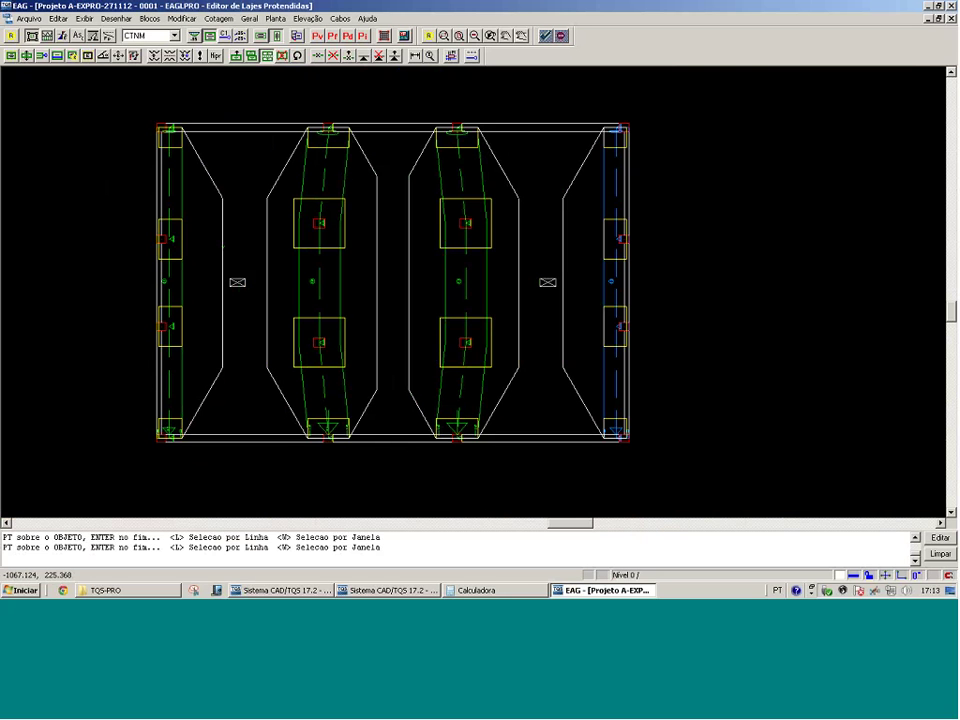
pyautogui.press('Escape')
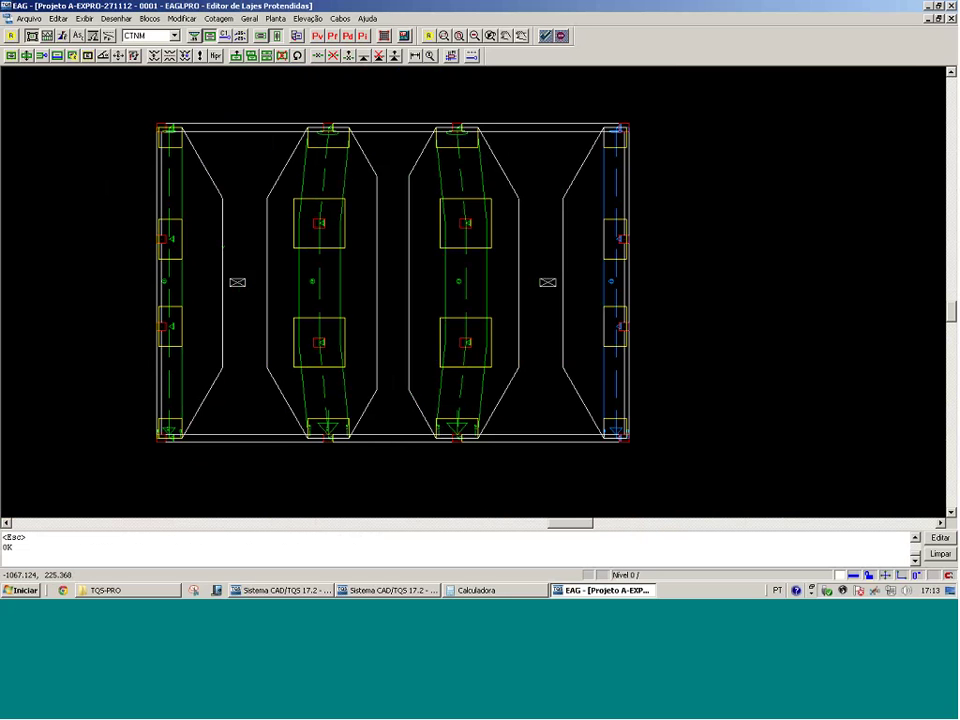
pyautogui.press('Return')
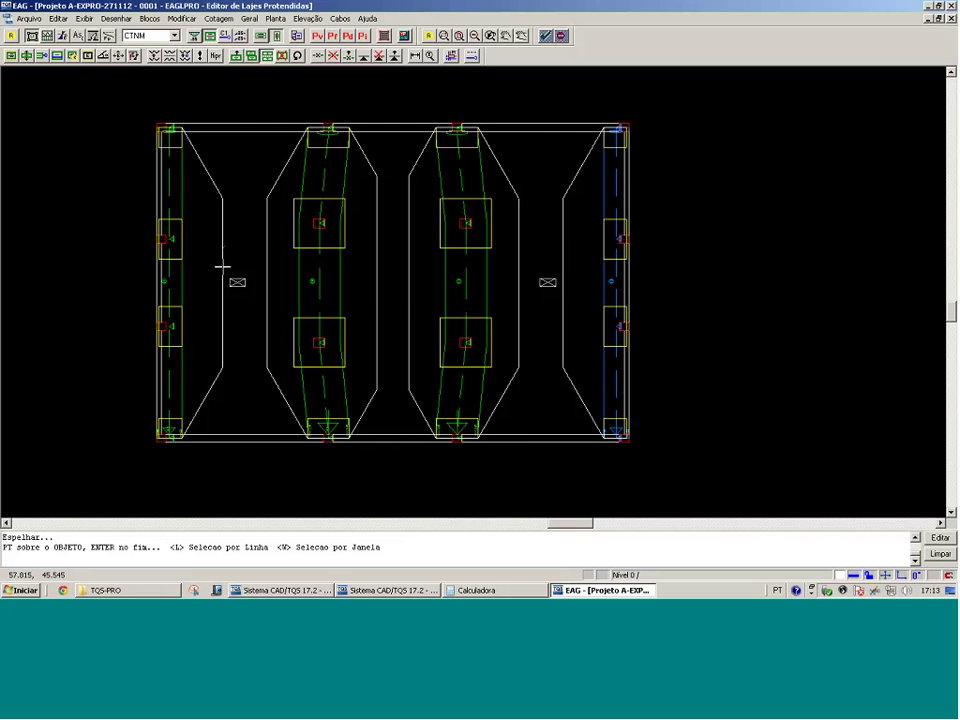
pyautogui.click(454, 291)
pyautogui.click(377, 302)
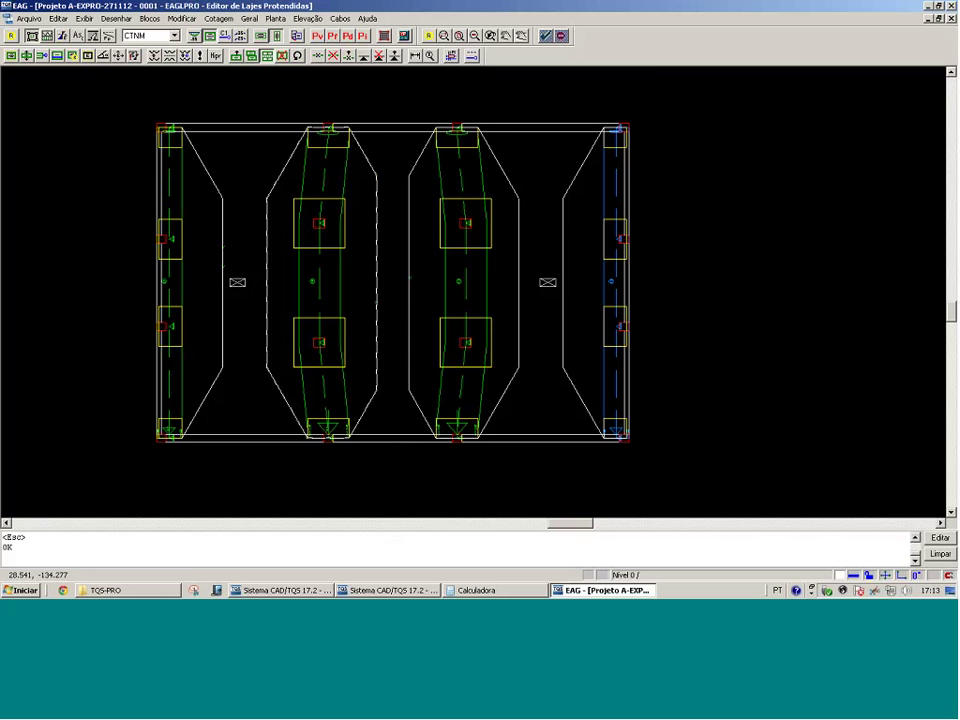
pyautogui.click(305, 378)
pyautogui.click(452, 452)
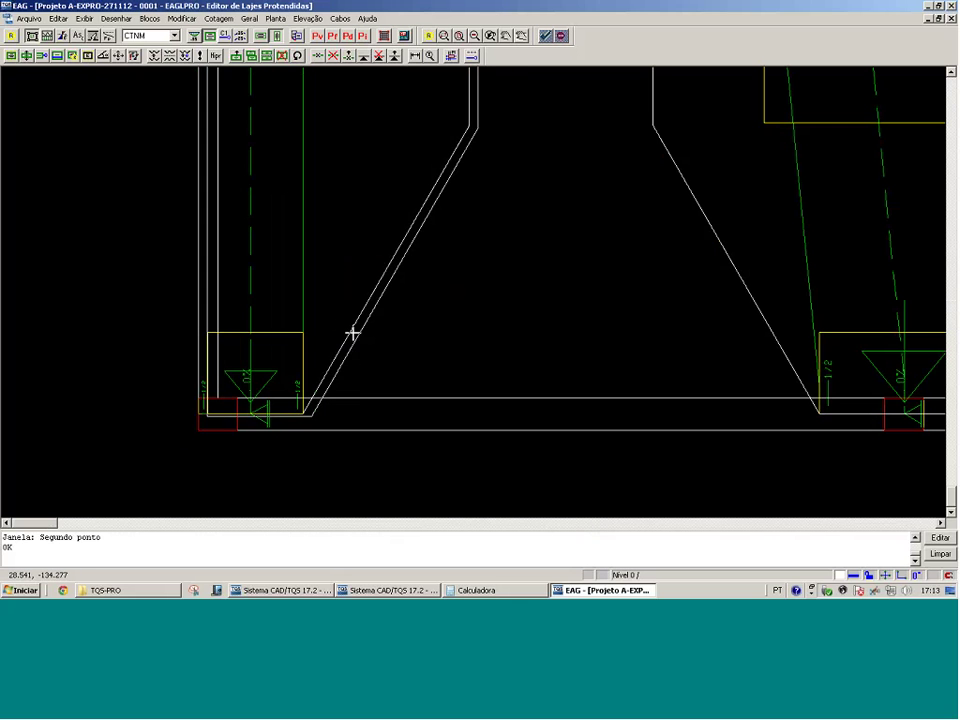
pyautogui.press('Escape')
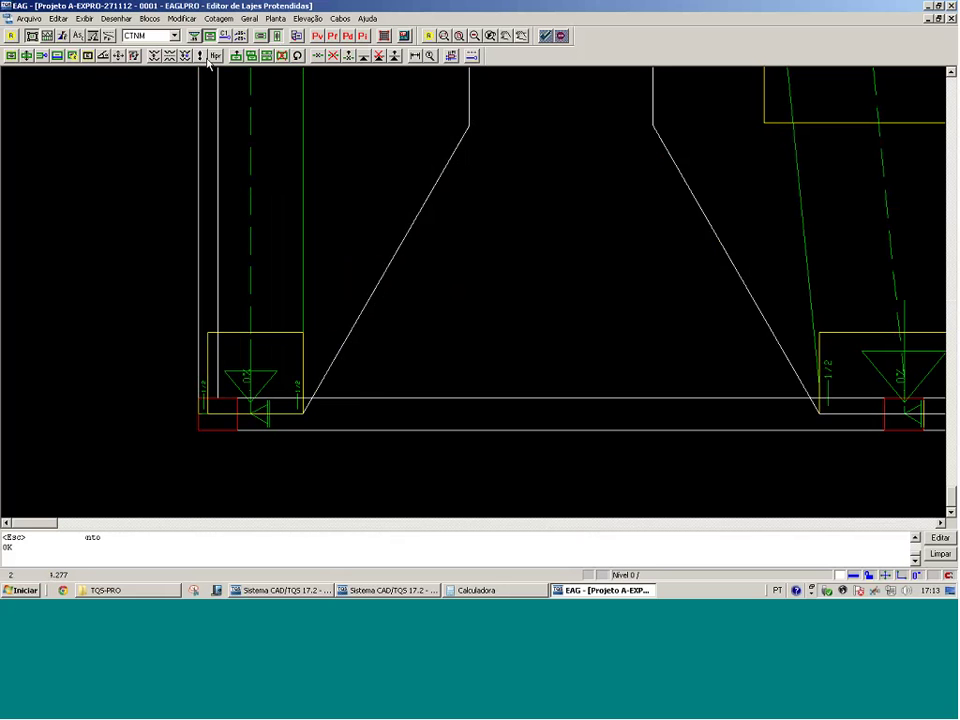
# Mirror the RTE contours of the left RPUs about the slab's vertical centre line onto the right half
pyautogui.click(266, 56)
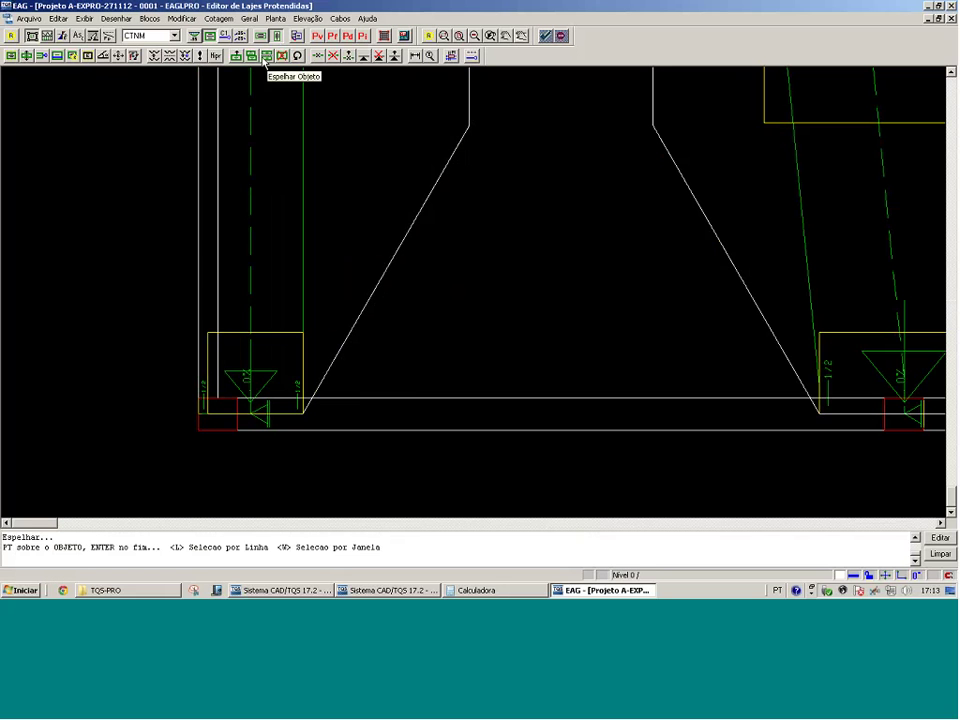
pyautogui.click(380, 278)
pyautogui.scroll(-2, 714, 336)
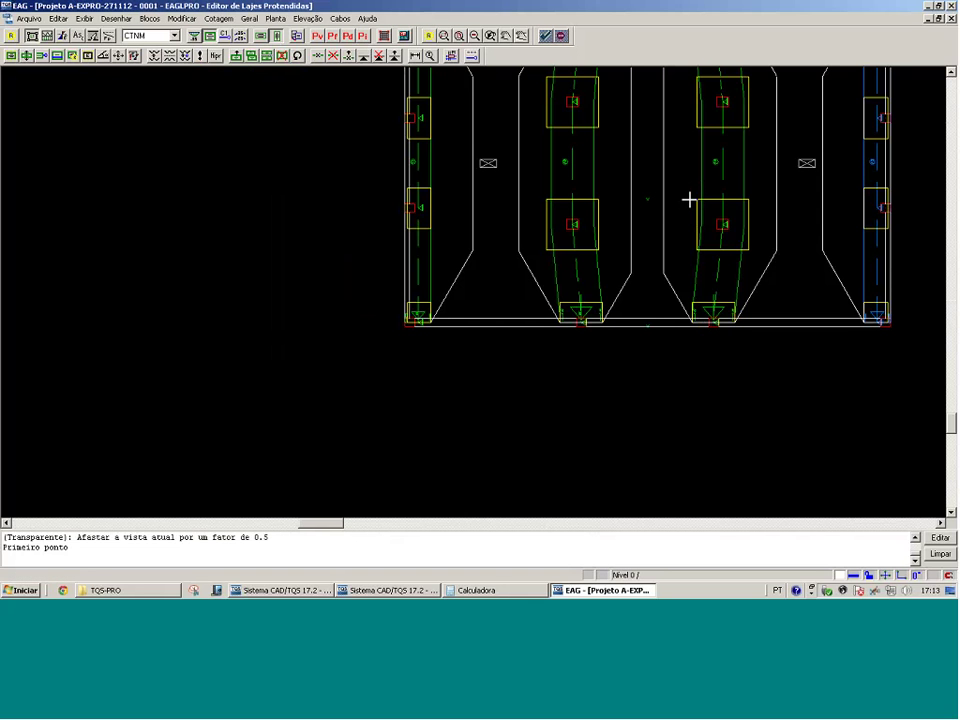
pyautogui.click(688, 200)
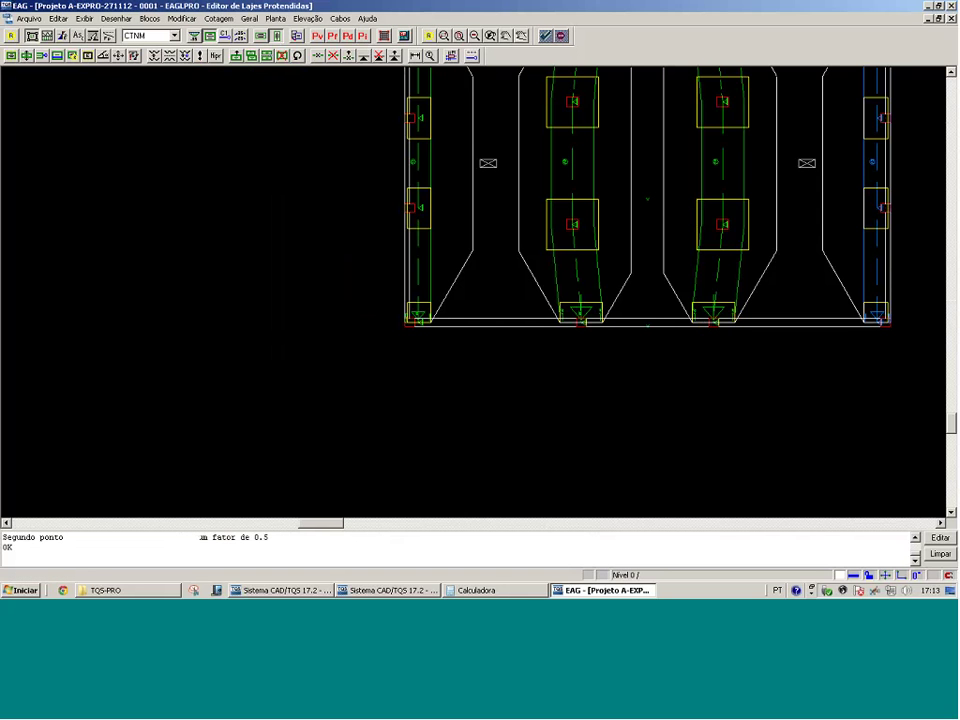
# Hide both RPU-V.DWG external references so only the defined RTE contours remain over the slab plan
pyautogui.click(345, 38)
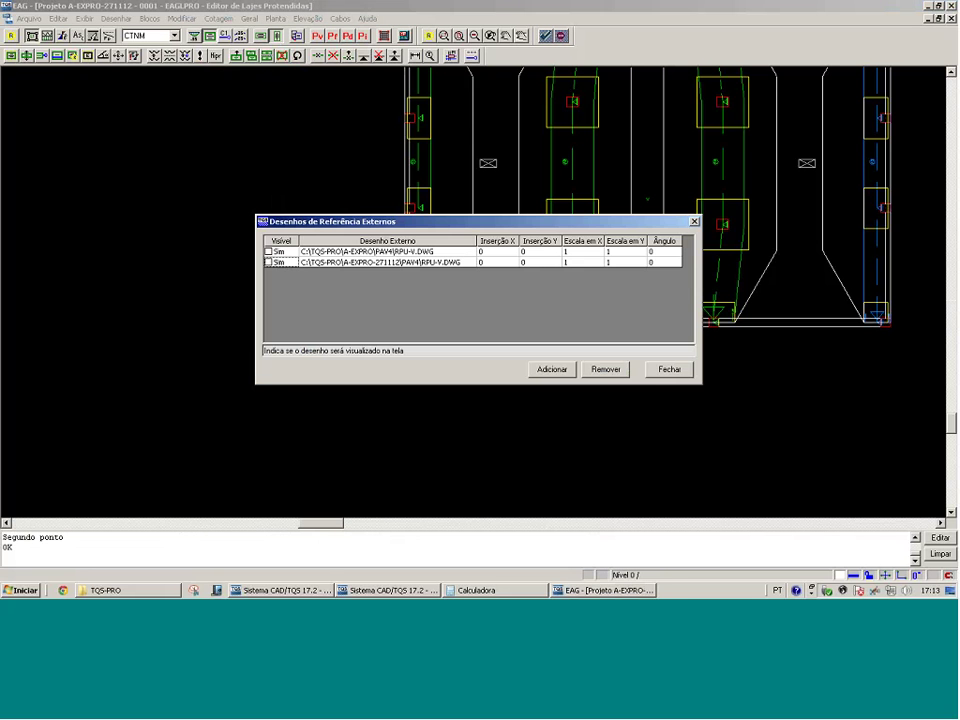
pyautogui.press('Escape')
pyautogui.scroll(-1, 709, 332)
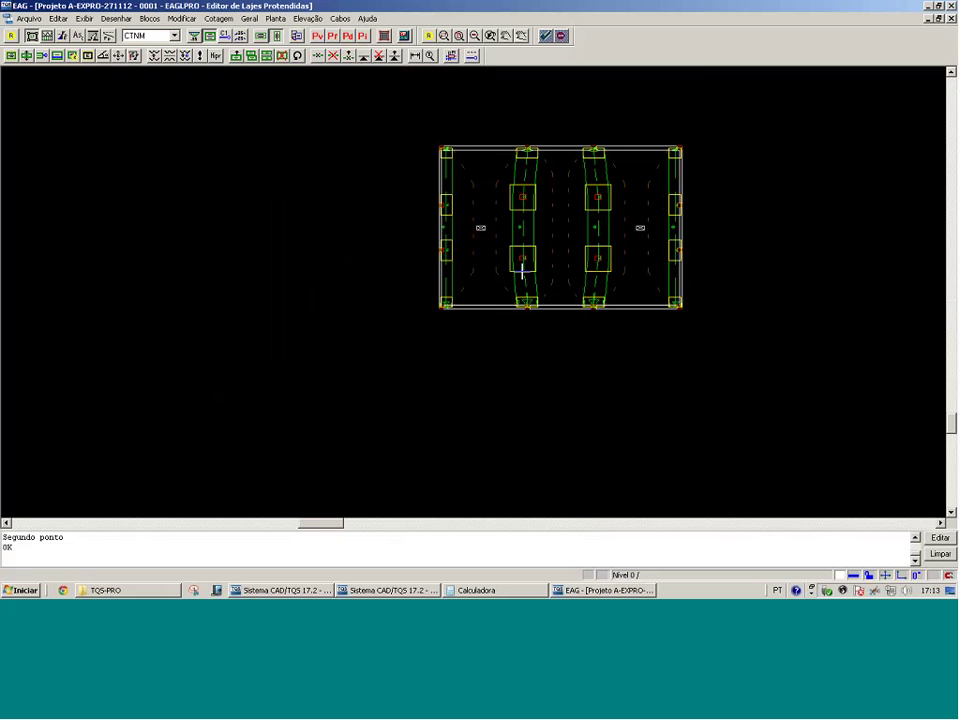
pyautogui.click(394, 326)
pyautogui.click(688, 152)
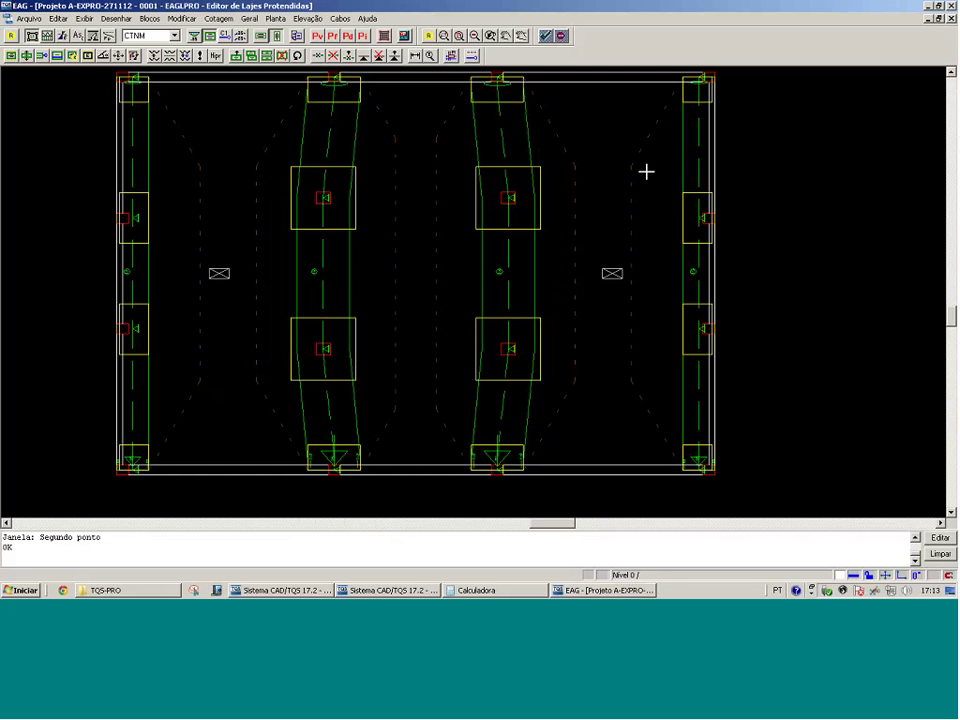
# Edit the effort-division percentage texts at the lower ends of the central and edge RPUs
pyautogui.click(118, 56)
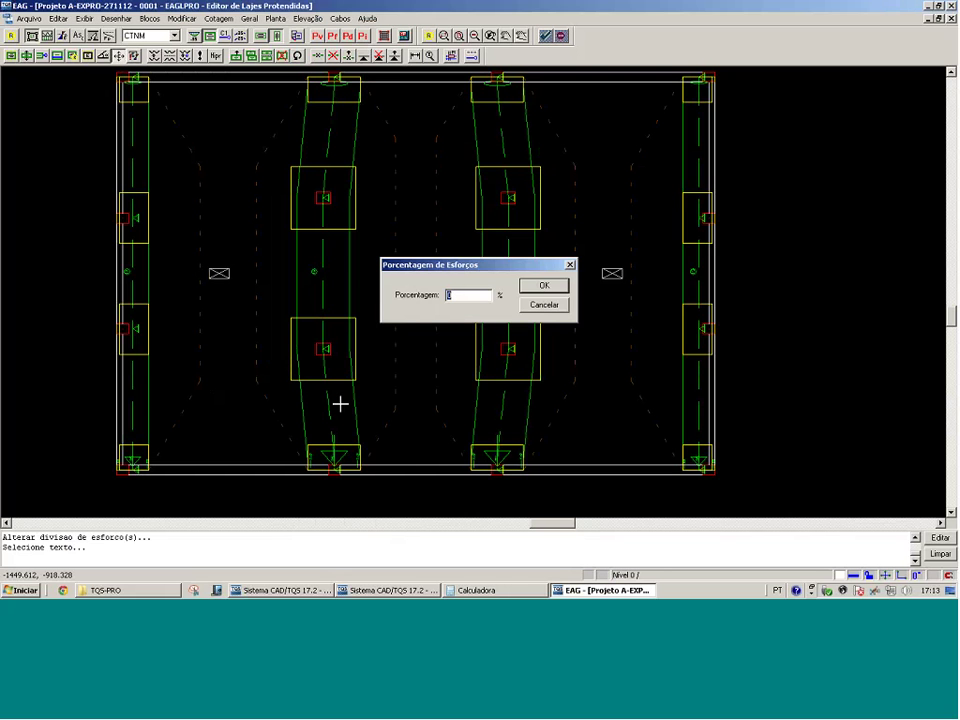
pyautogui.press('Return')
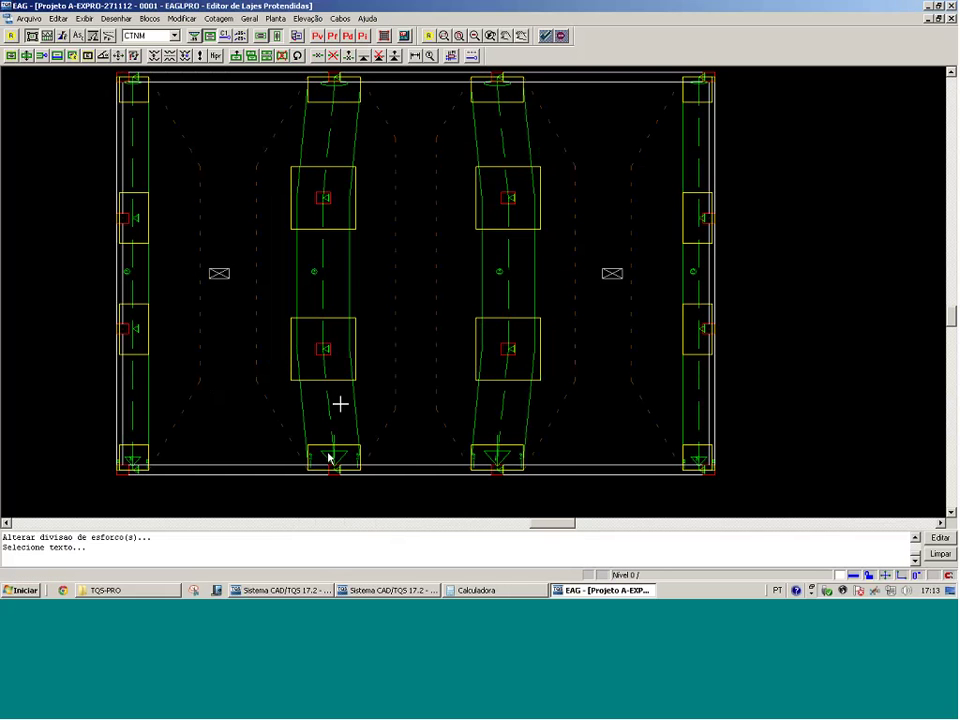
pyautogui.click(505, 465)
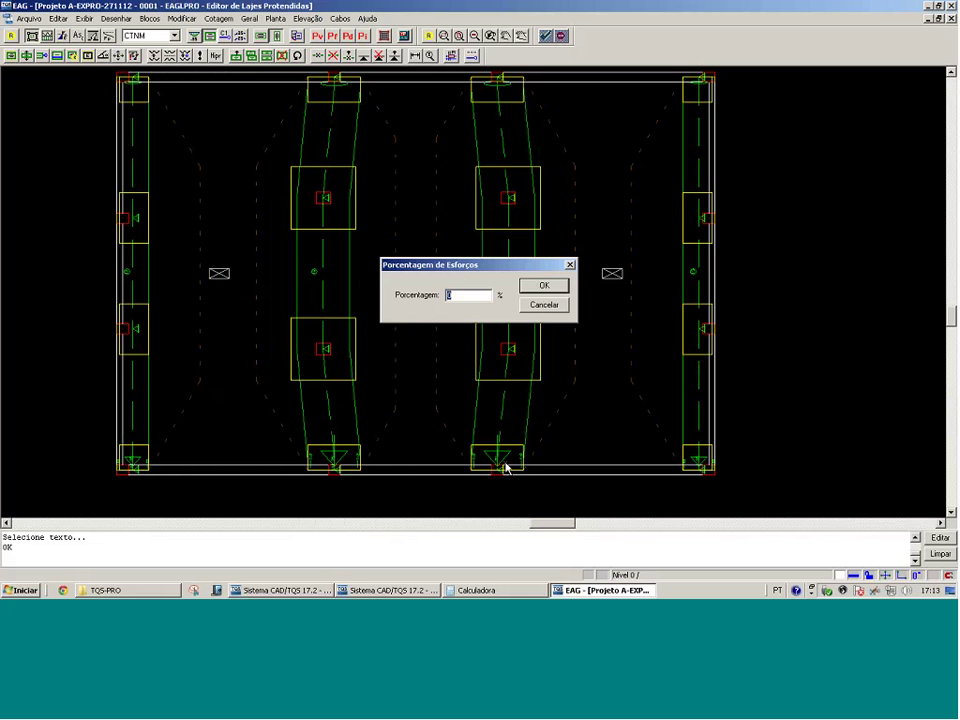
pyautogui.press('Return')
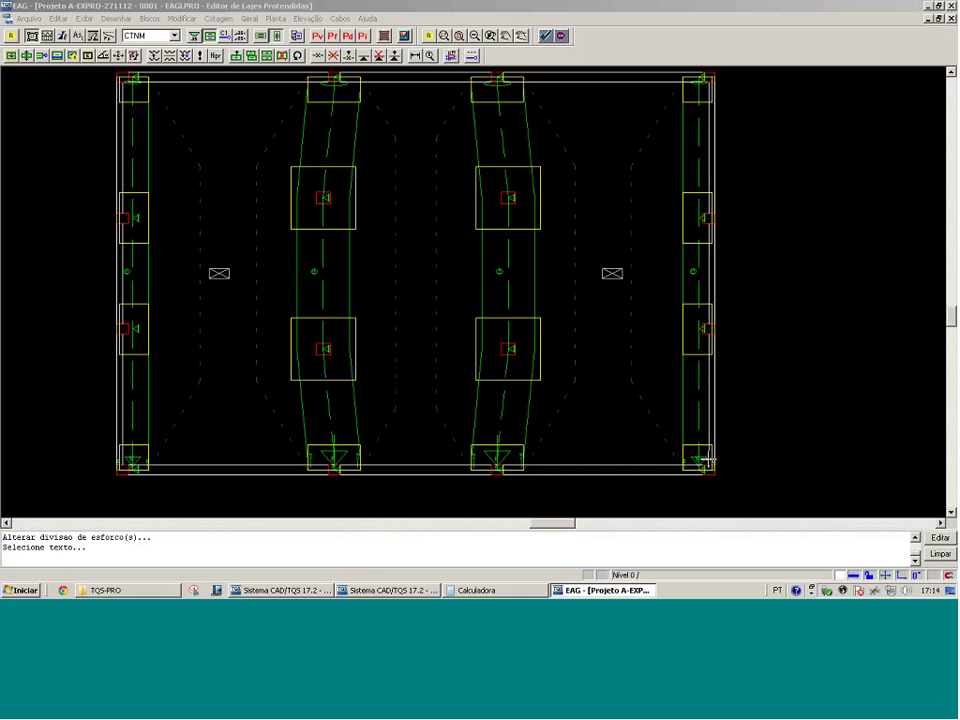
pyautogui.click(703, 463)
pyautogui.press('Return')
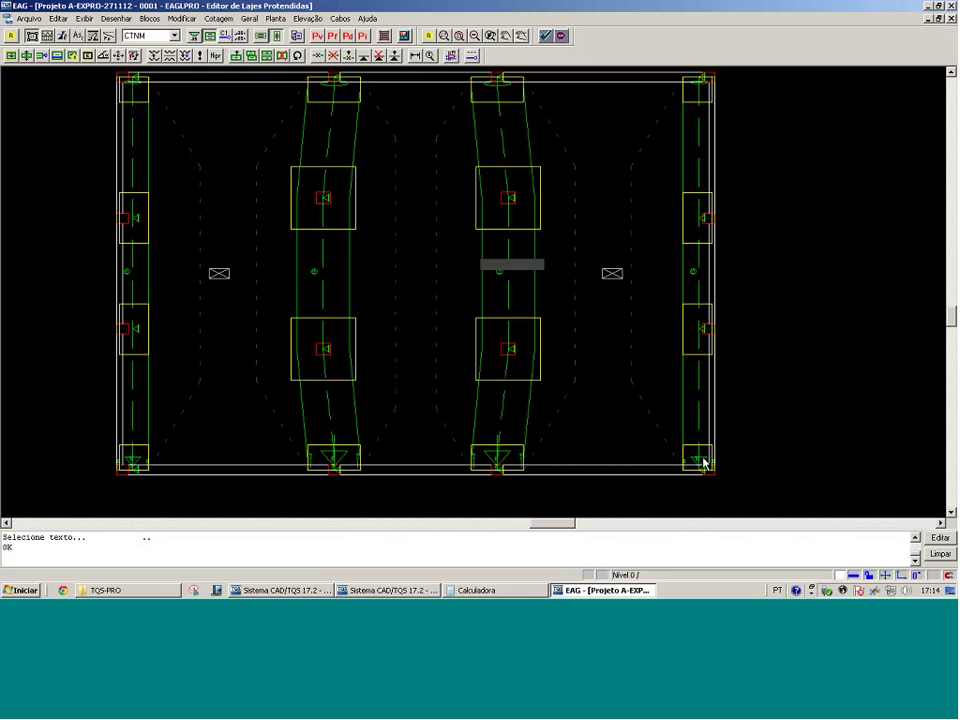
# Examine the moment diagrams and cable profile of the left edge RPU in elevation
pyautogui.click(47, 36)
pyautogui.click(137, 208)
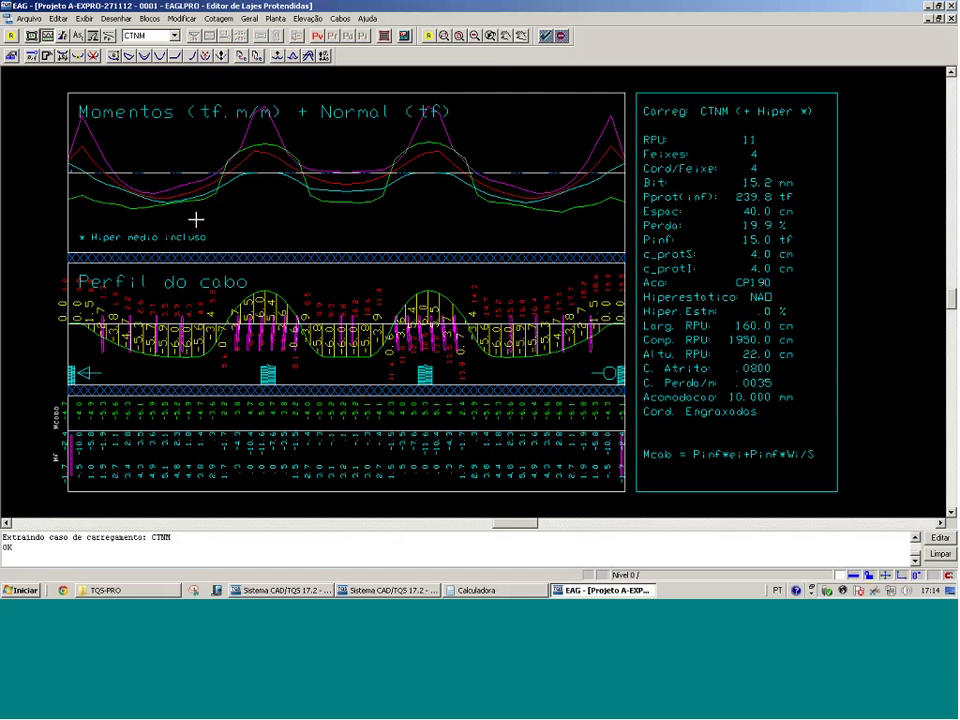
pyautogui.click(33, 57)
# Set the width of the left and right edge RPUs to 80 in the slab plan
pyautogui.click(32, 36)
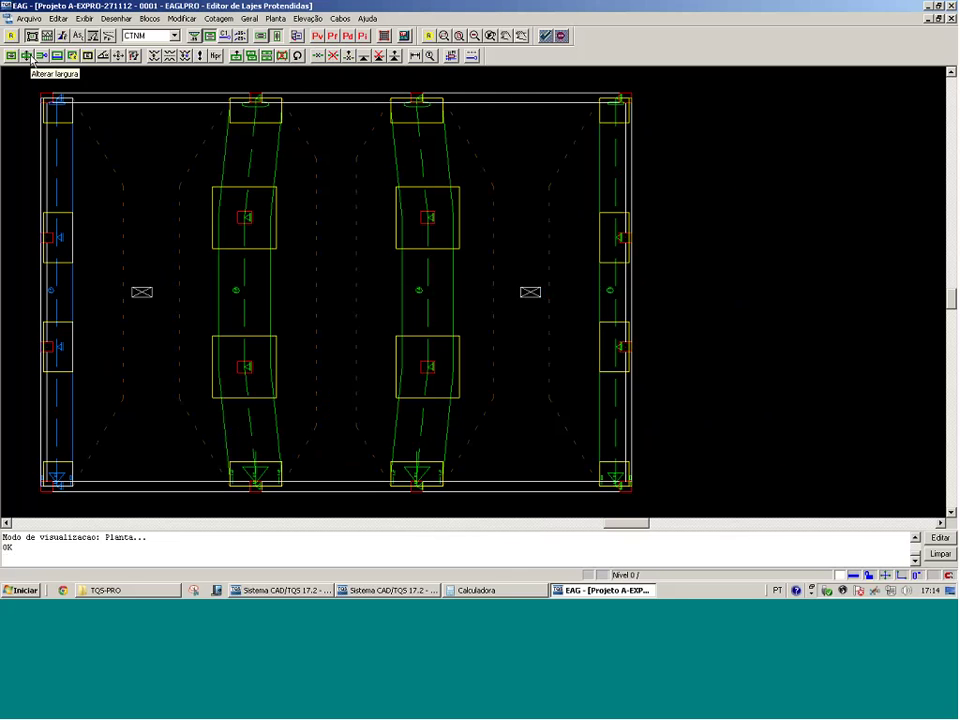
pyautogui.click(28, 55)
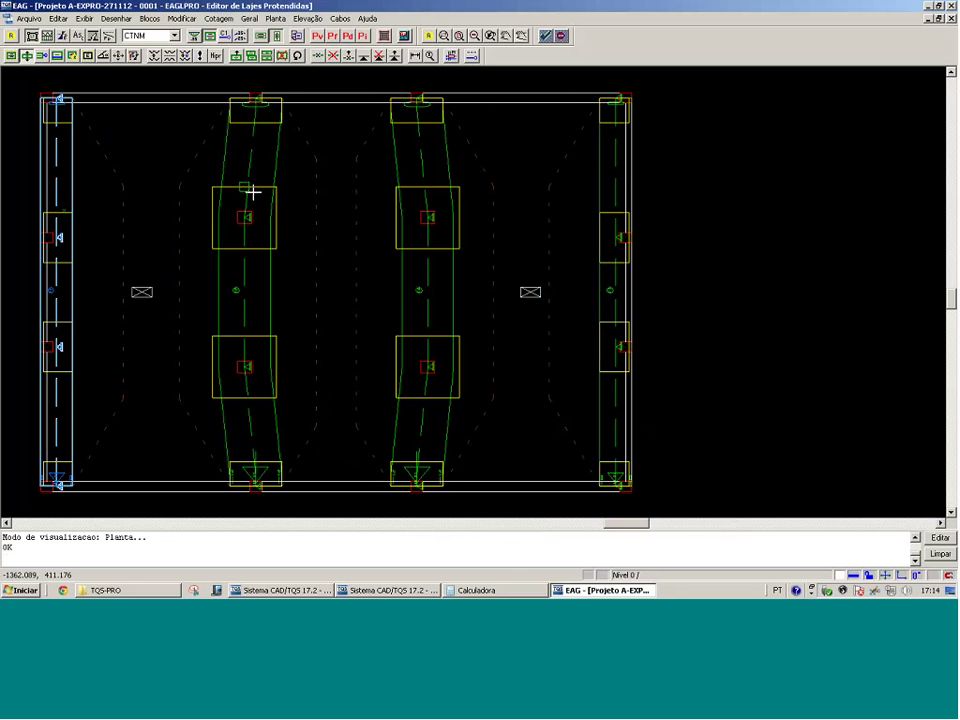
pyautogui.press('Return')
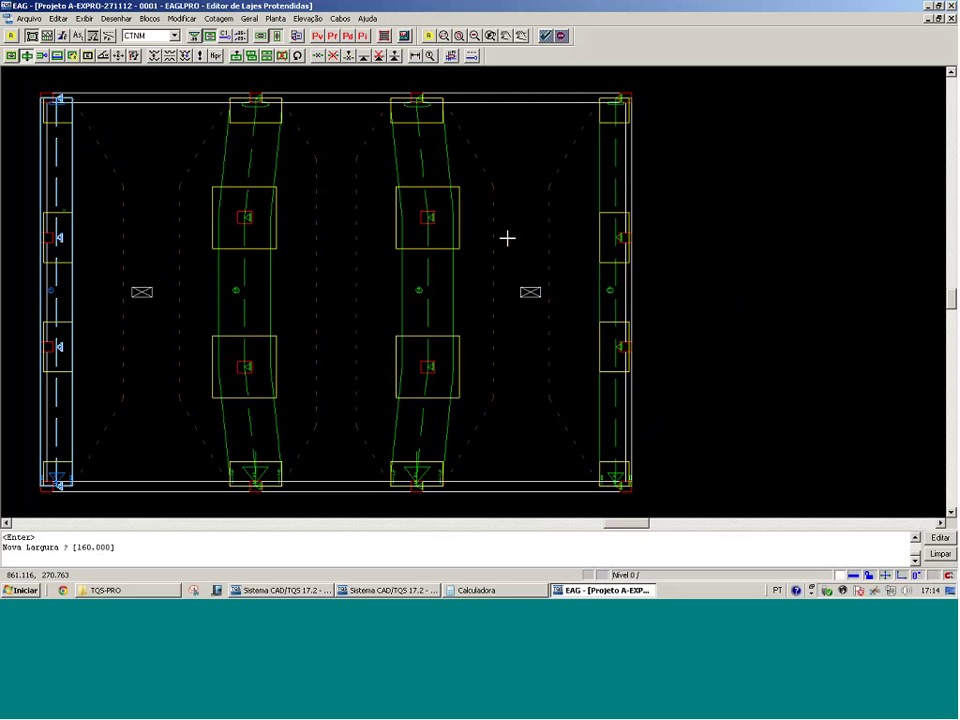
pyautogui.write('80')
pyautogui.press('Return')
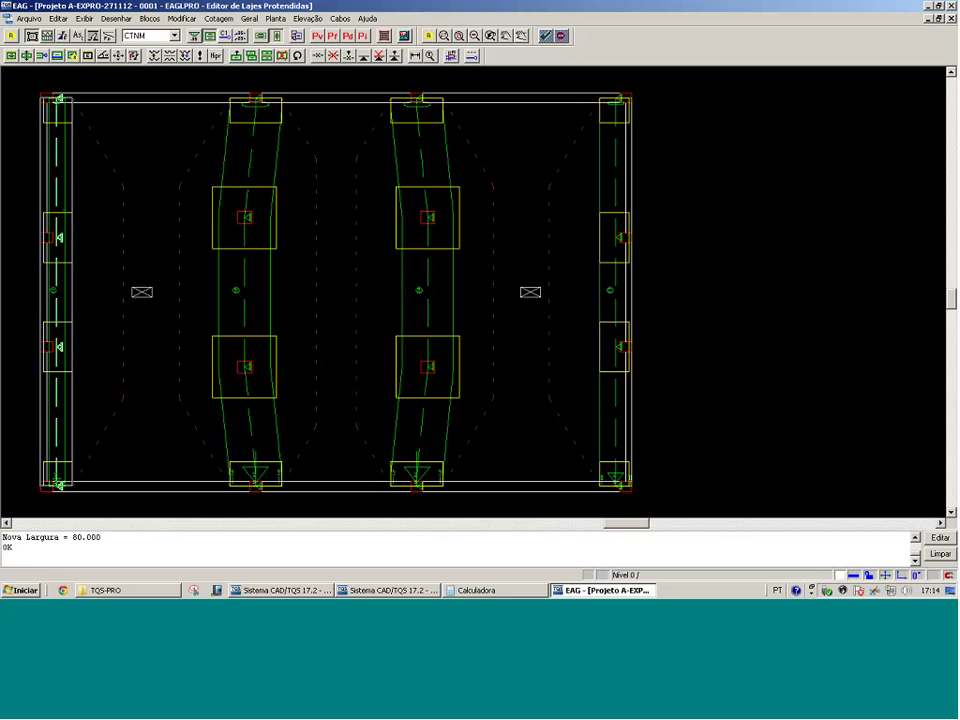
pyautogui.click(617, 401)
pyautogui.press('Return')
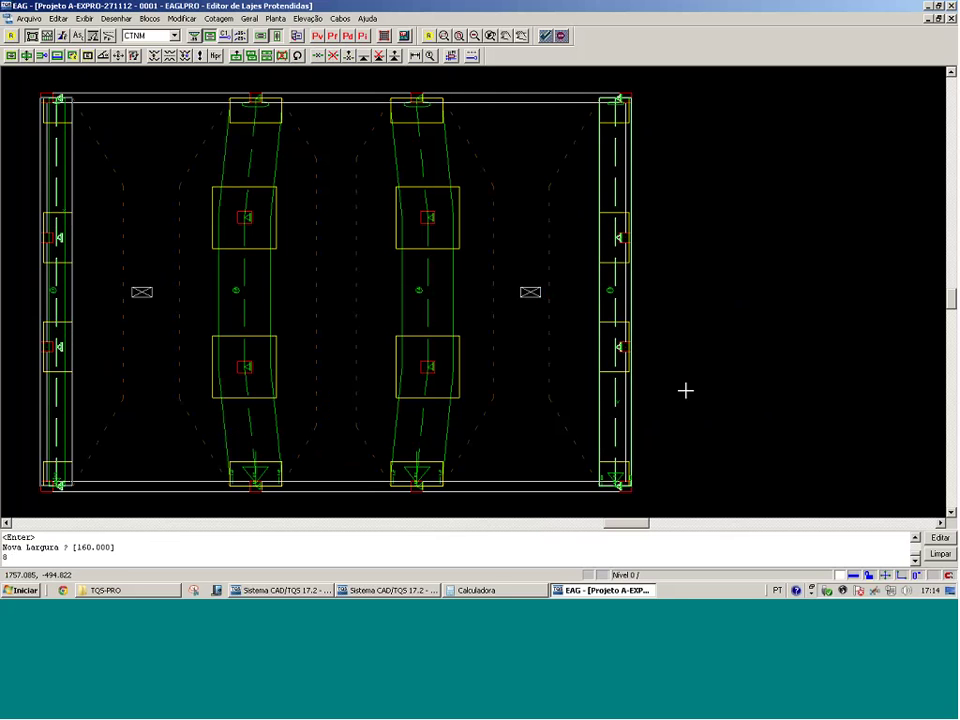
pyautogui.write('80')
pyautogui.press('Return')
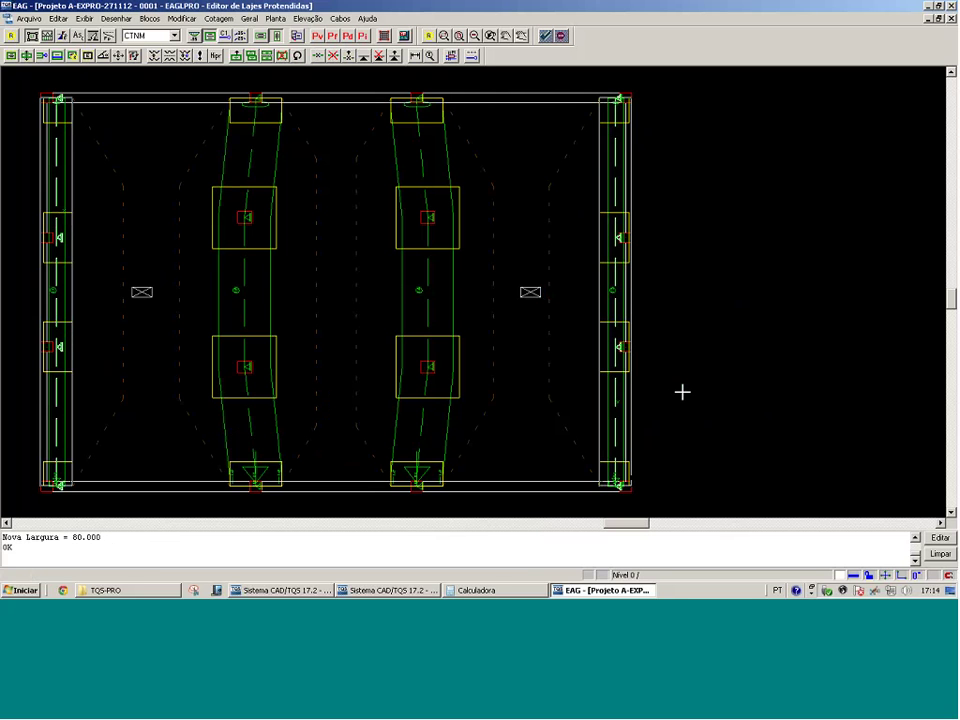
# Move the narrowed edge RPUs 40 outward, towards their respective slab edges
pyautogui.click(236, 56)
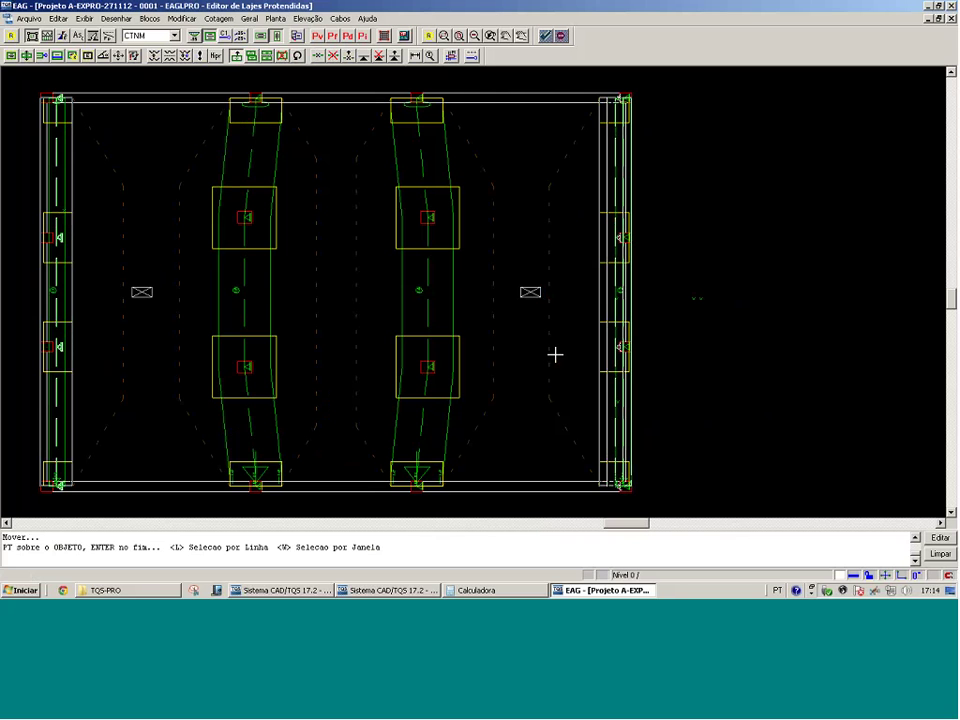
pyautogui.click(62, 400)
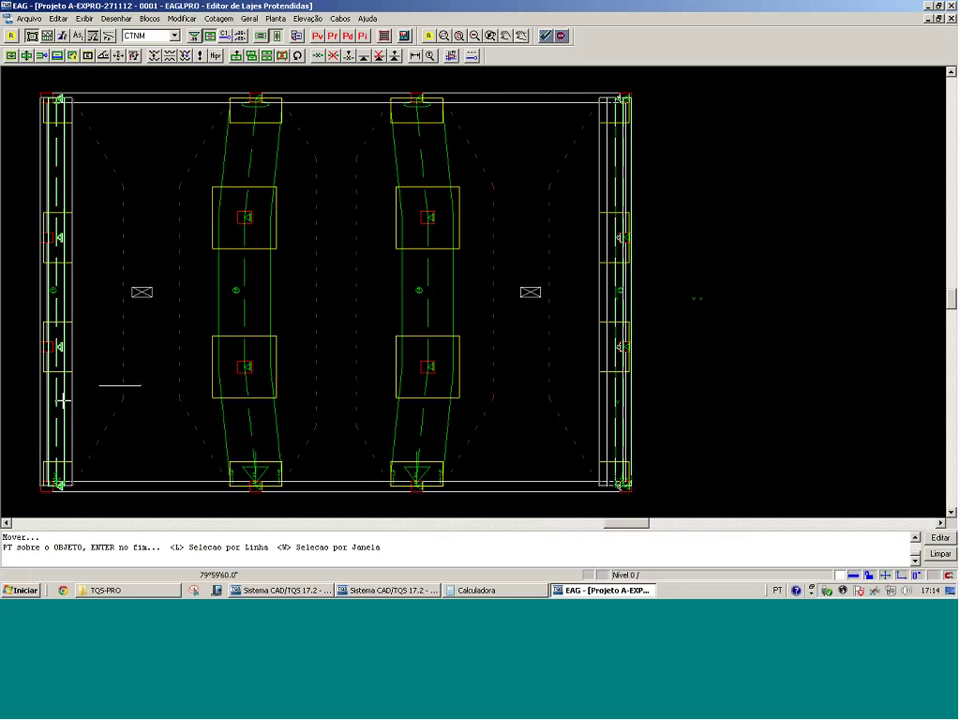
pyautogui.press('Return')
pyautogui.click(51, 398)
pyautogui.write('40')
pyautogui.press('Return')
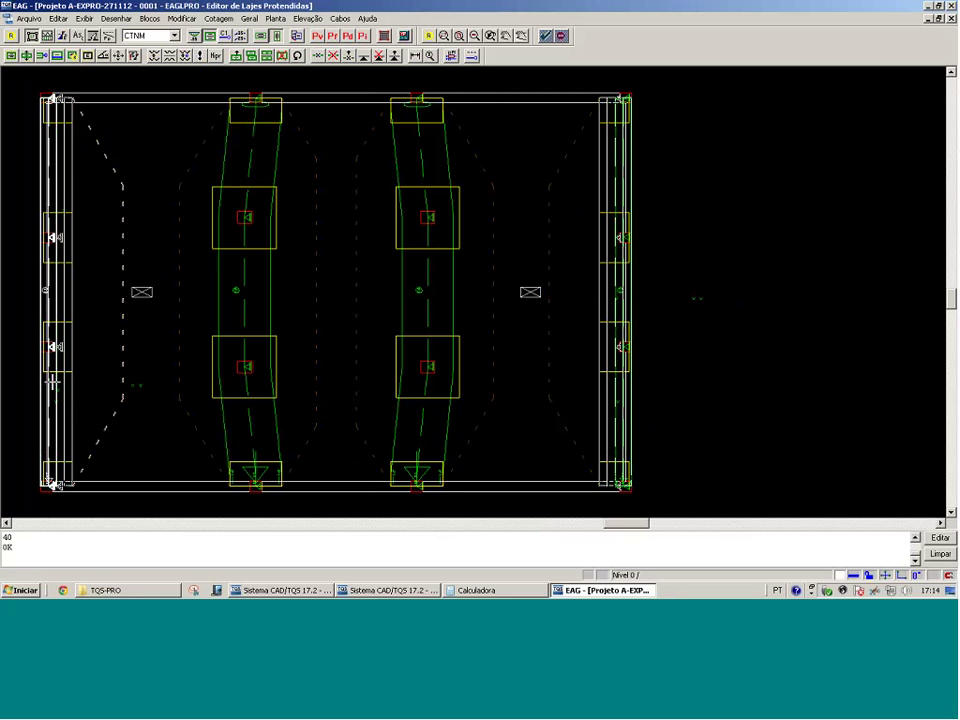
# Move the left and right edge RPUs 80 inward, away from the slab edges
pyautogui.click(151, 376)
pyautogui.write('80')
pyautogui.press('Return')
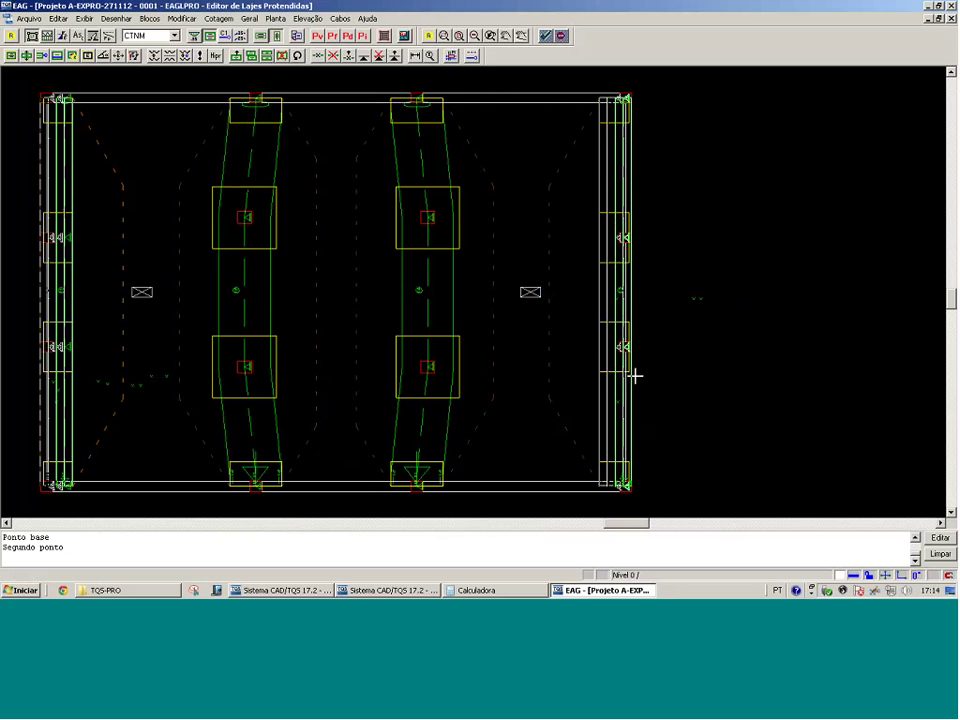
pyautogui.write('80')
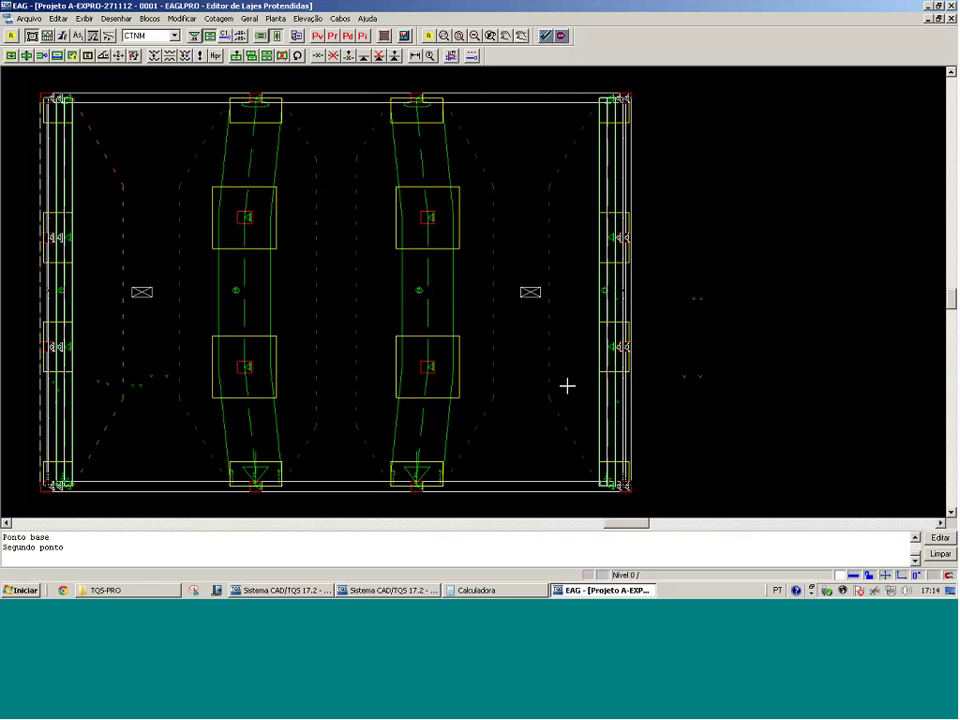
pyautogui.press('Return')
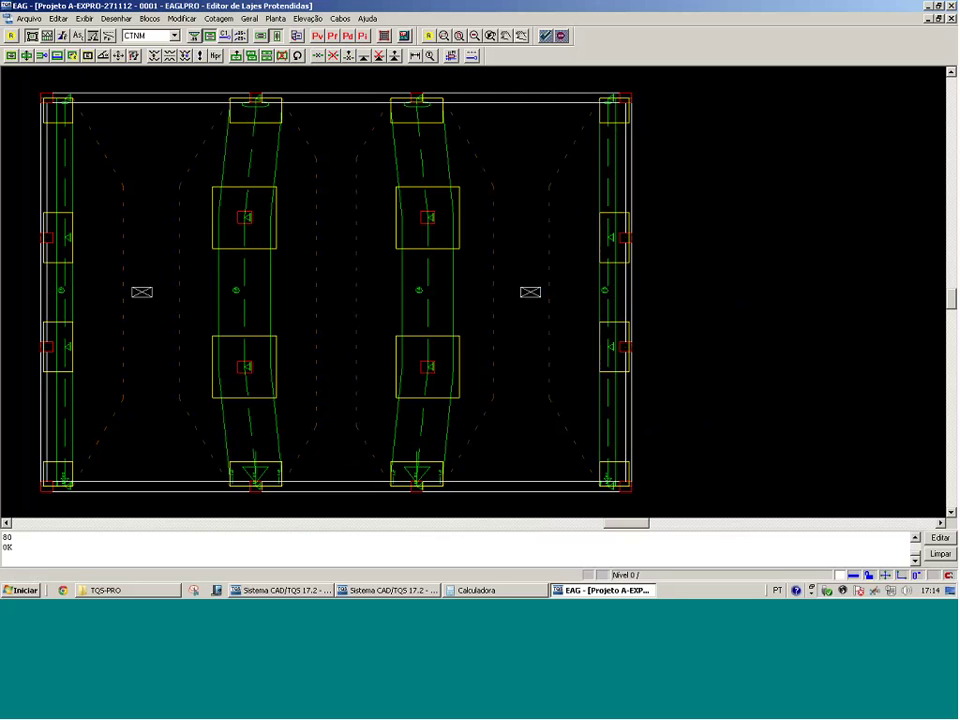
# Copy each edge RPU once, 80 outward, to fill the strips along both slab edges
pyautogui.press('Return')
pyautogui.click(177, 290)
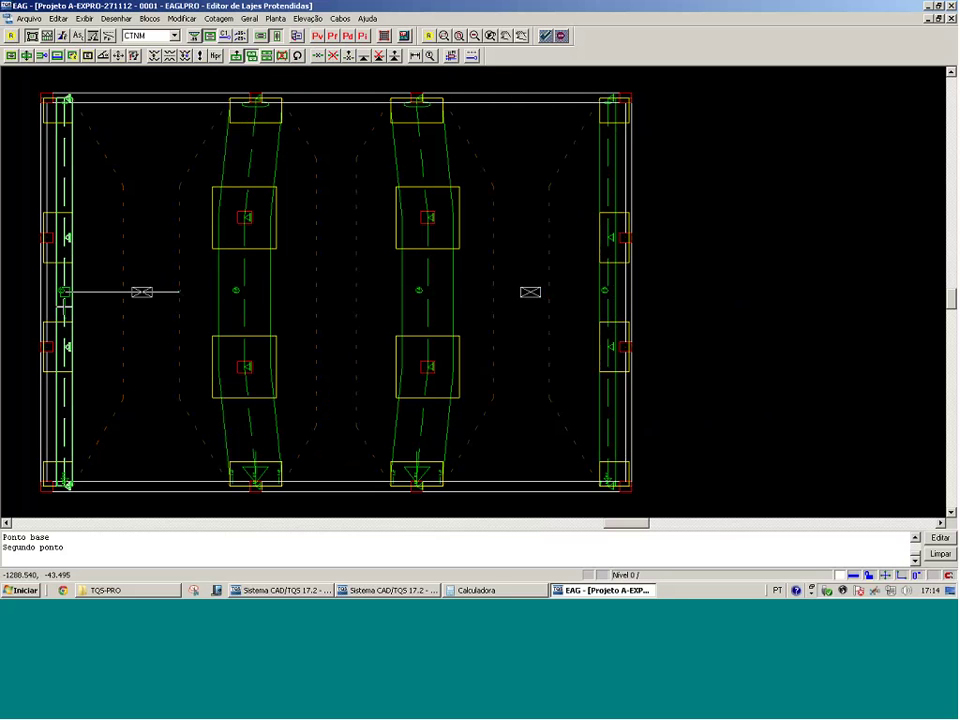
pyautogui.write('80')
pyautogui.press('Return')
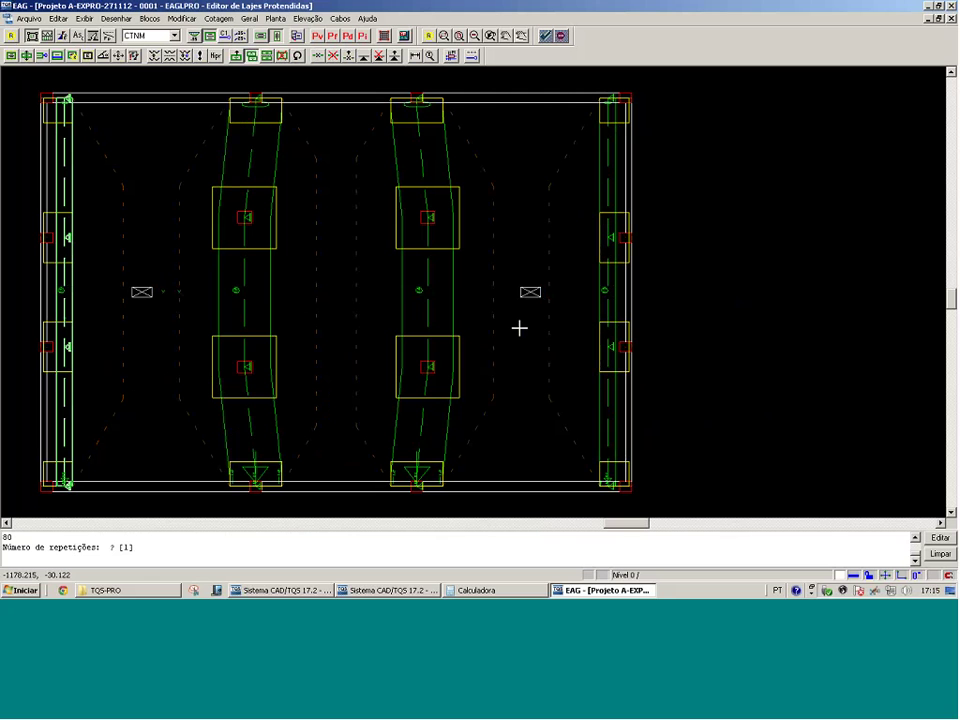
pyautogui.press('Return')
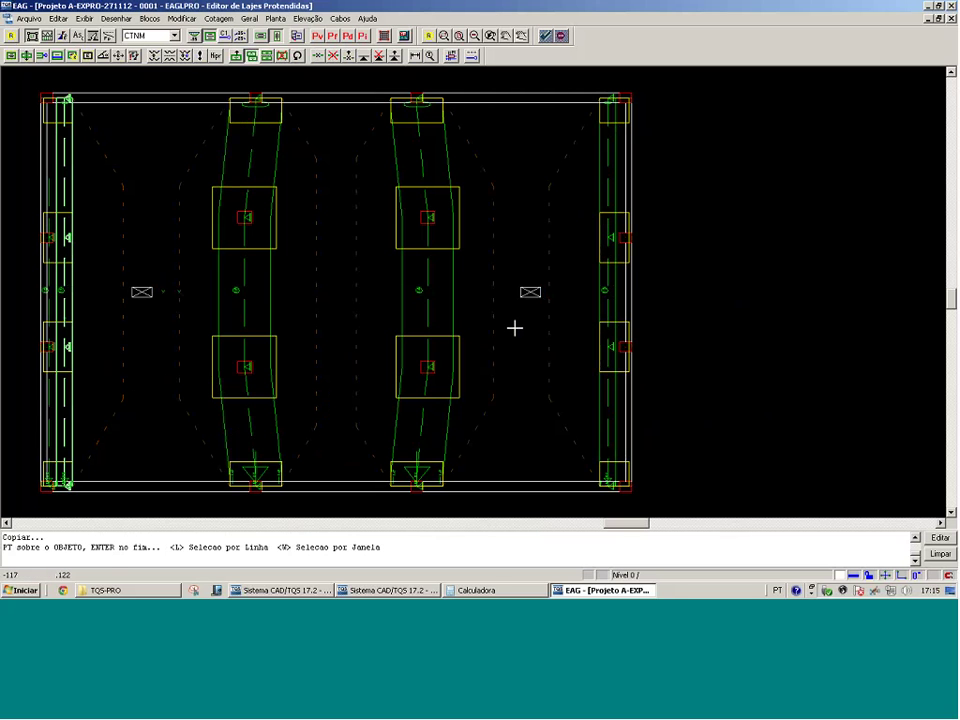
pyautogui.press('Return')
pyautogui.click(673, 345)
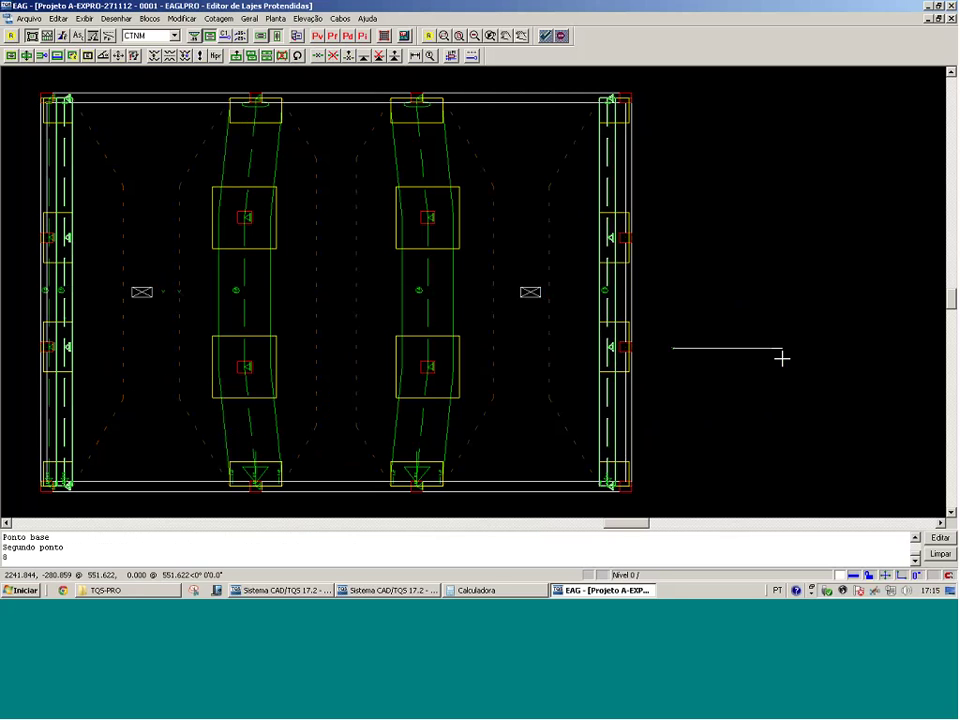
pyautogui.write('80')
pyautogui.press('Return')
pyautogui.press('Return')
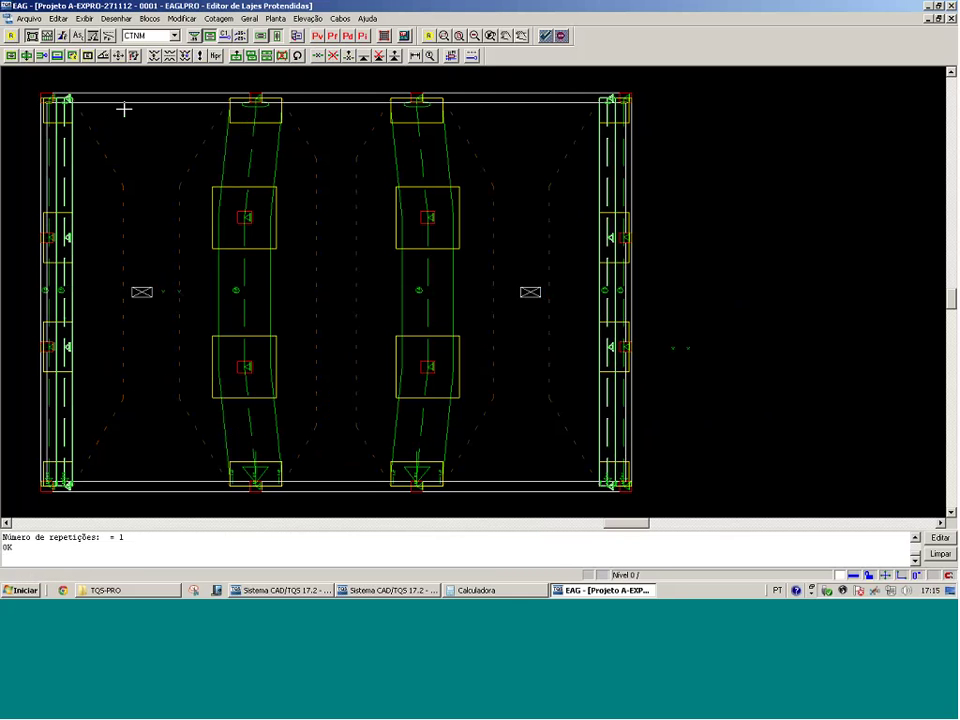
# Set the effort-division percentages at the lower ends of the two left edge RPUs to 50%
pyautogui.click(33, 36)
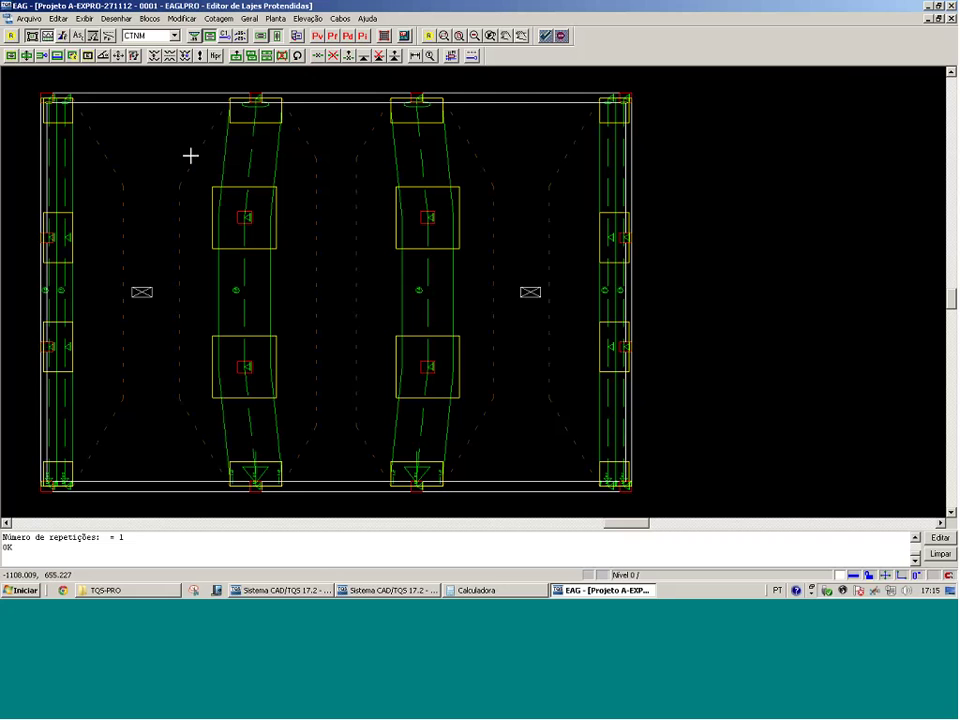
pyautogui.click(43, 468)
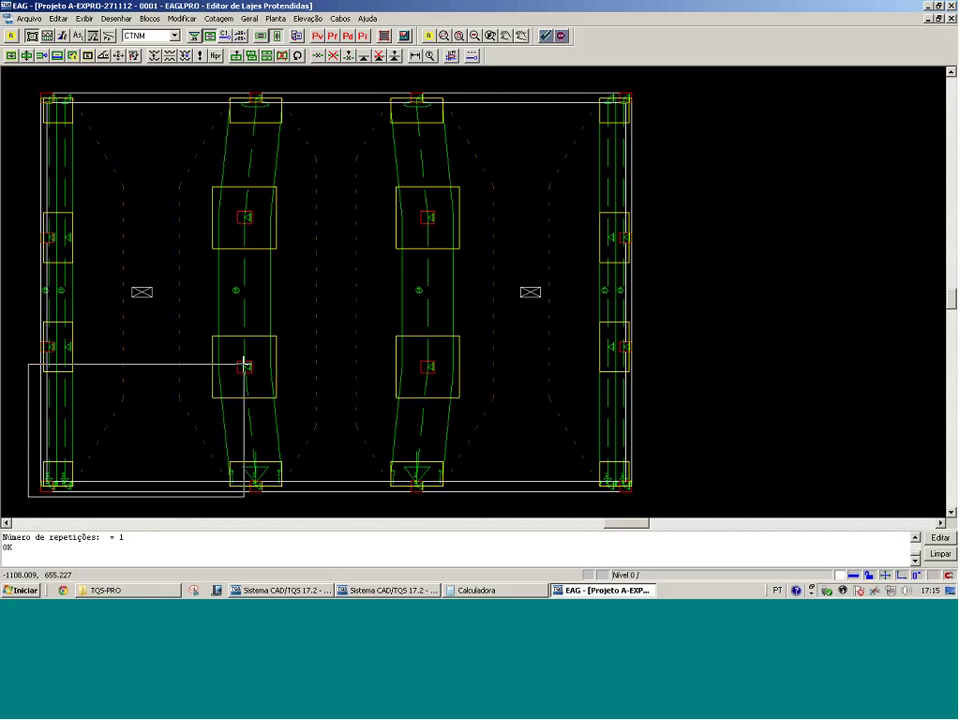
pyautogui.click(245, 362)
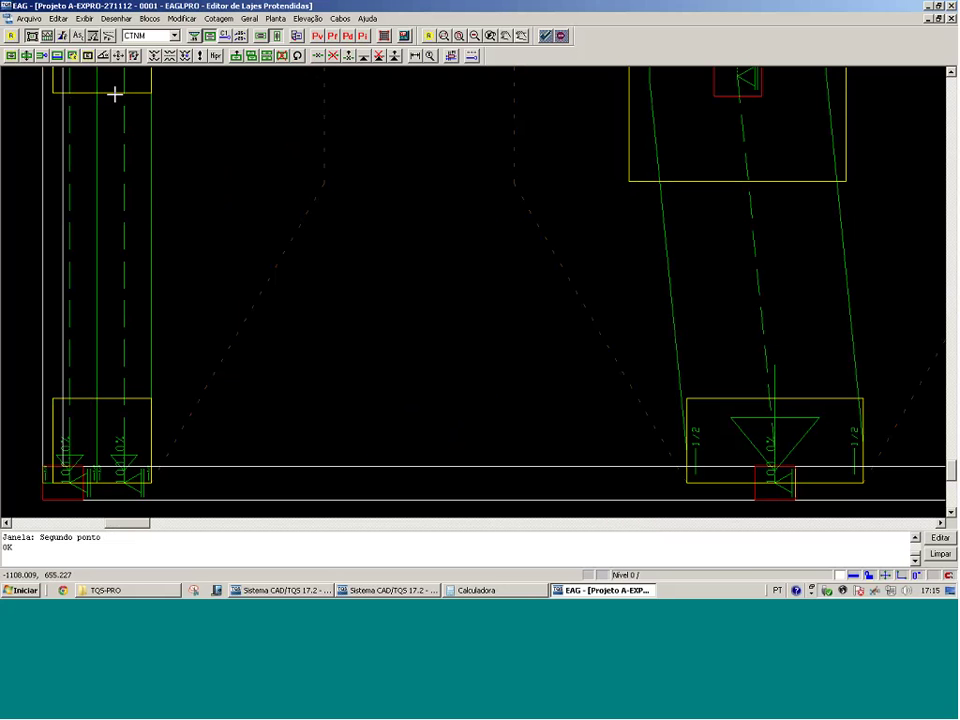
pyautogui.click(118, 56)
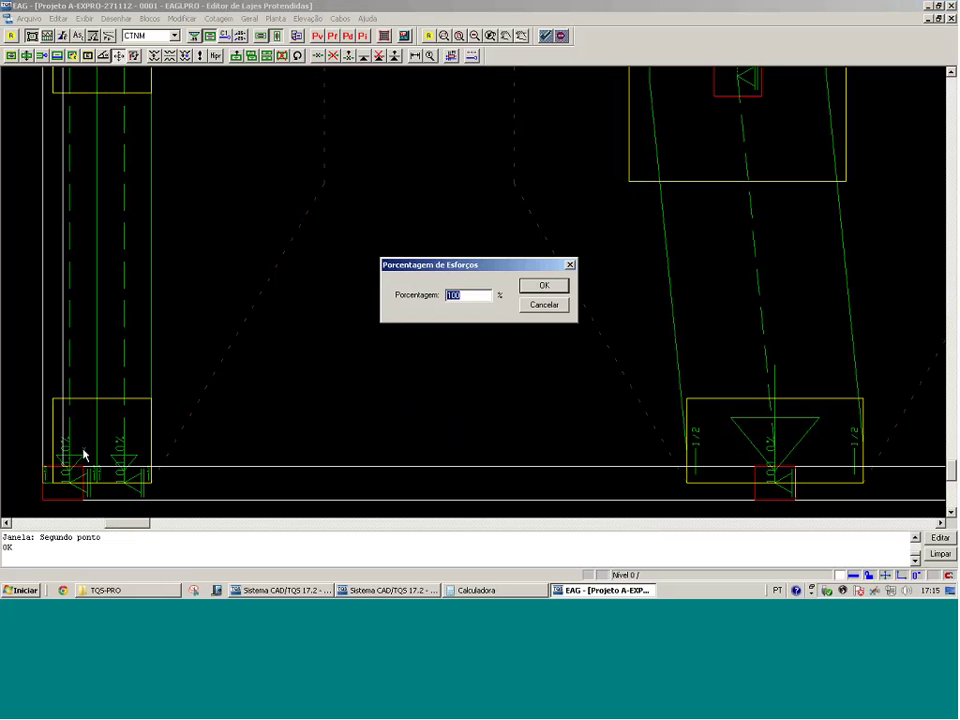
pyautogui.press('Return')
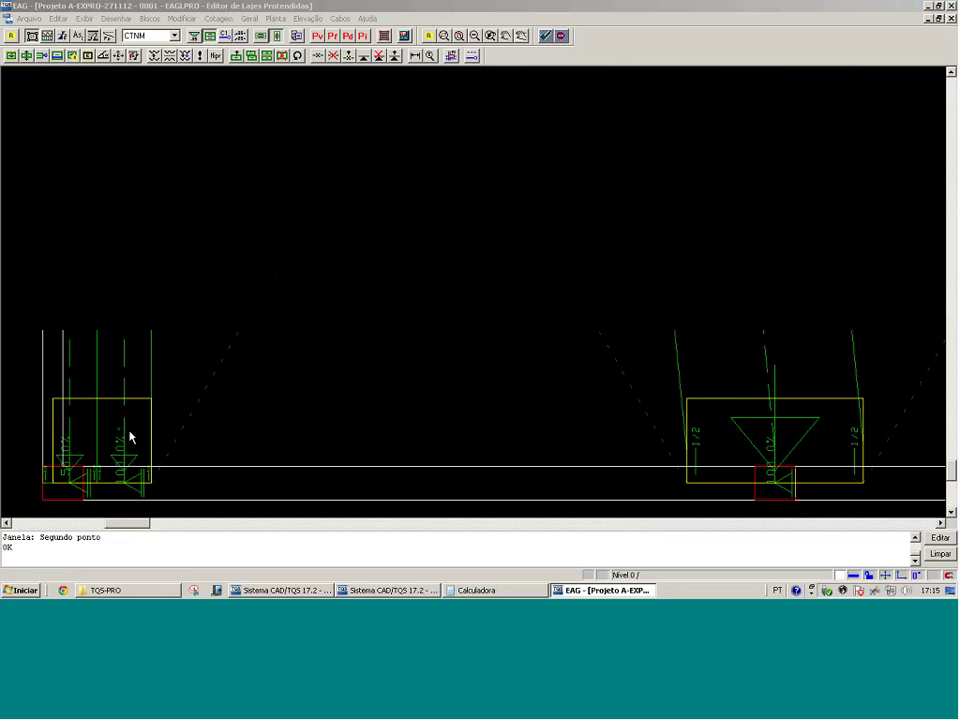
# Change the effort-division percentages at the lower ends of the two right edge RPUs
pyautogui.click(475, 36)
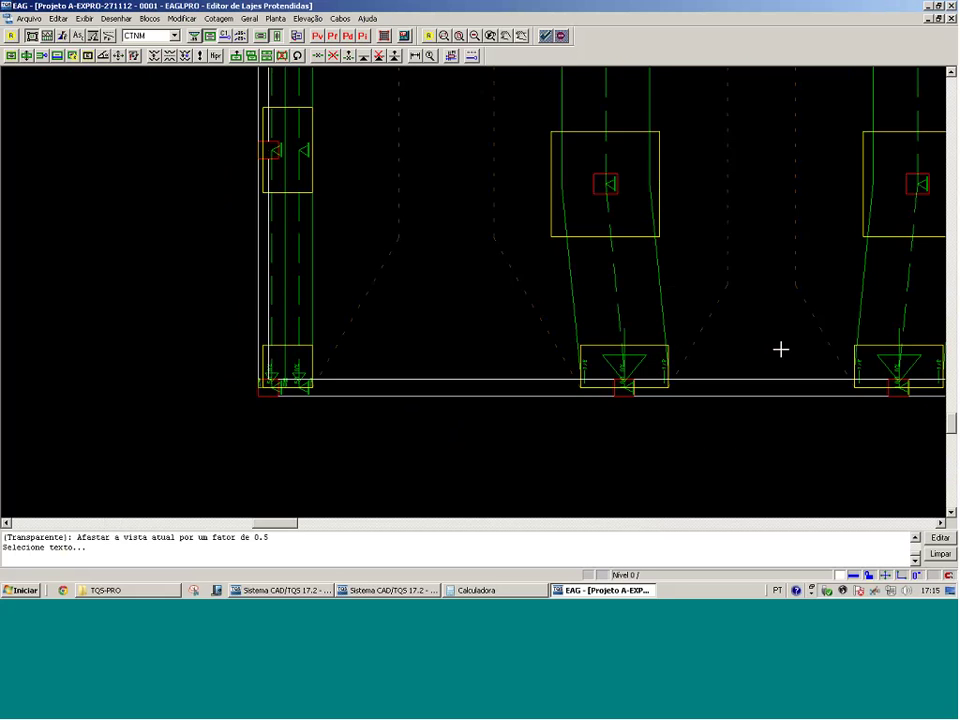
pyautogui.click(915, 371)
pyautogui.press('Return')
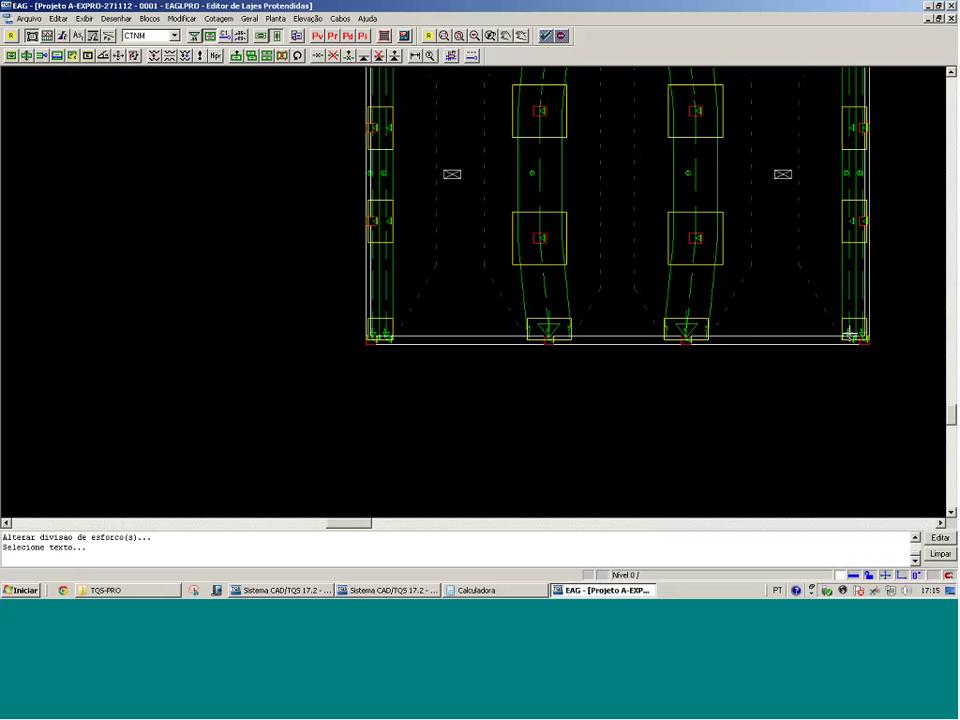
pyautogui.click(850, 333)
pyautogui.press('Return')
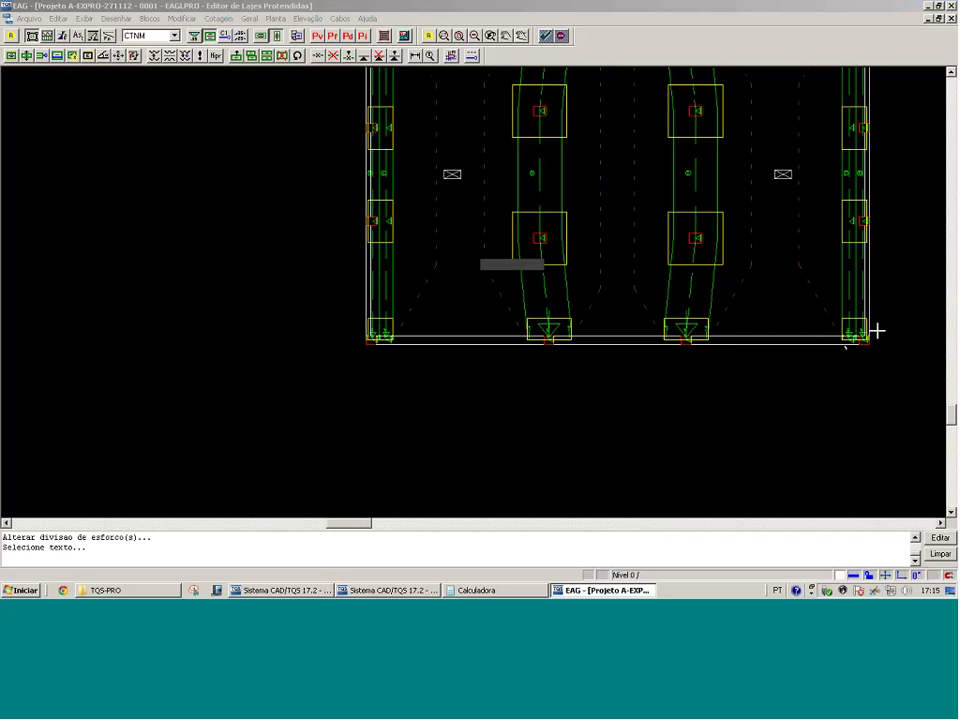
pyautogui.click(857, 335)
pyautogui.press('Return')
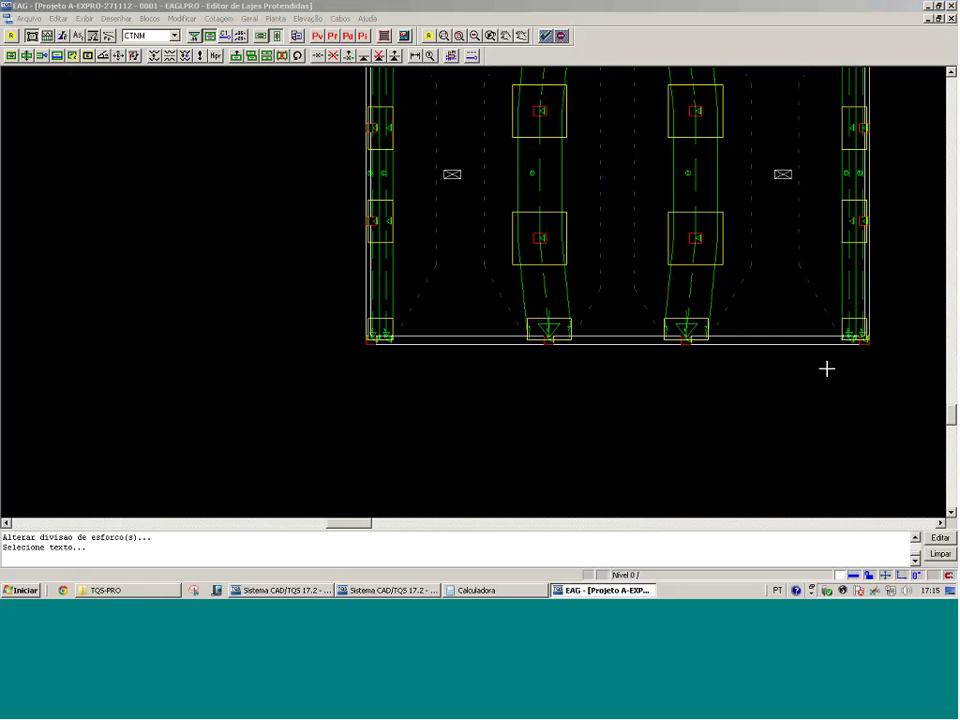
# In the elevation of RPU 18, set the cable eccentricities to 6.0 over the first interior support and -6.0 at the middle of the central span
pyautogui.click(44, 38)
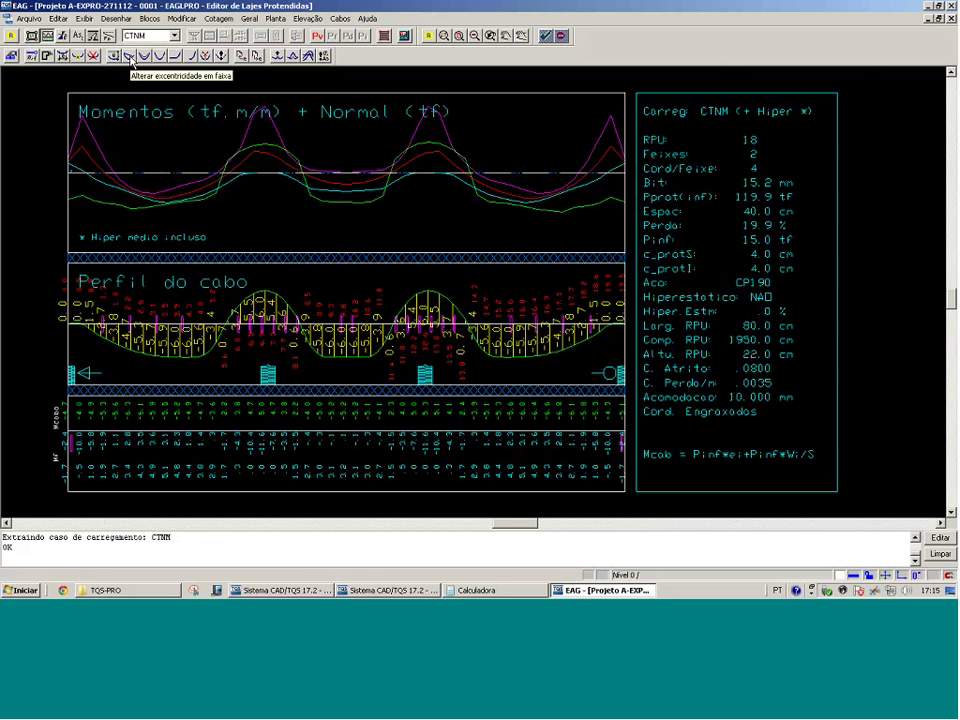
pyautogui.click(129, 57)
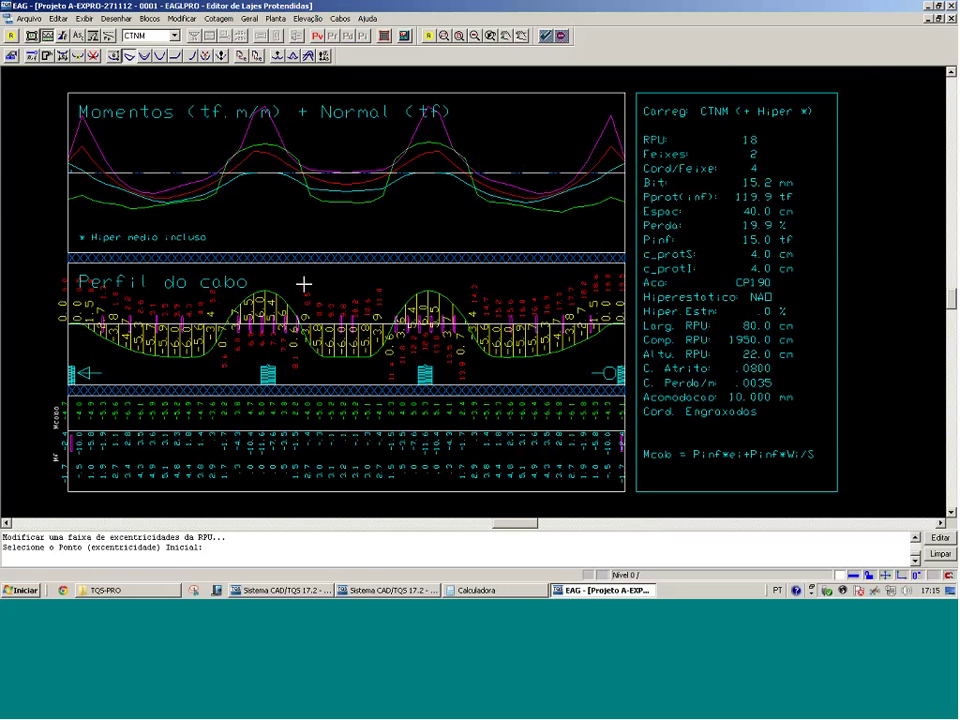
pyautogui.click(268, 278)
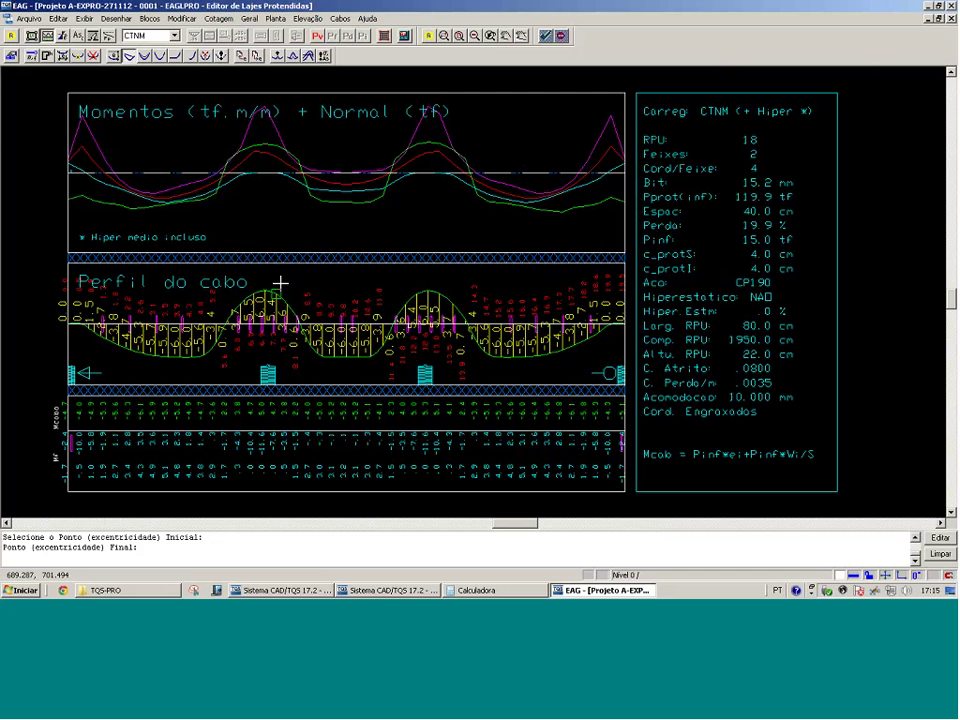
pyautogui.click(343, 240)
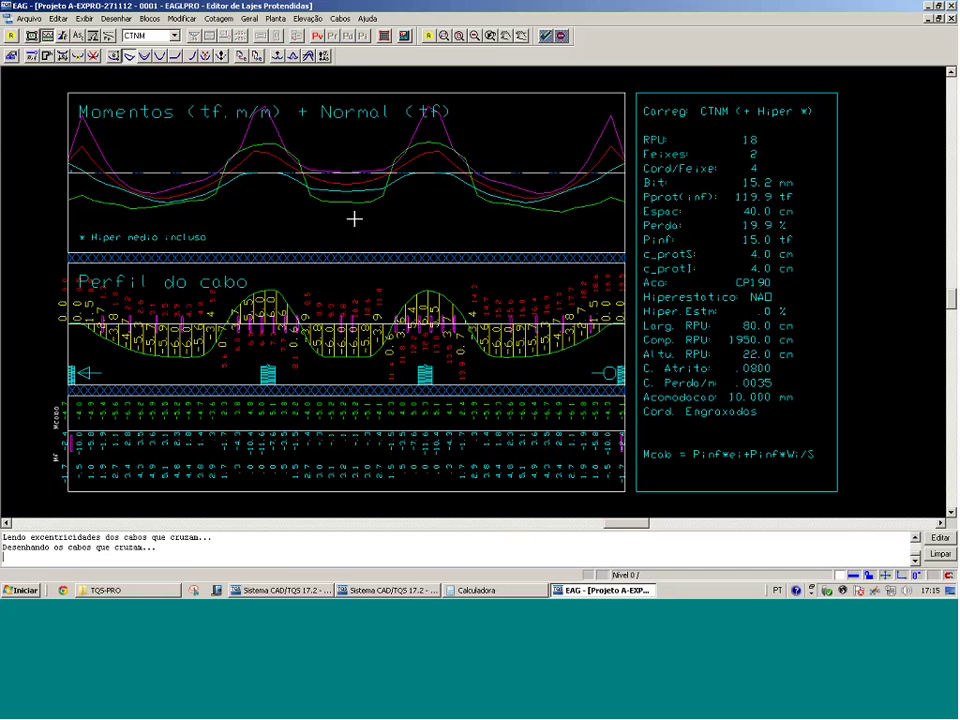
# Fit a transition curve between the first interior support and the central span's low stretch, with the inflection point at 55%
pyautogui.click(178, 56)
pyautogui.click(300, 298)
pyautogui.click(334, 369)
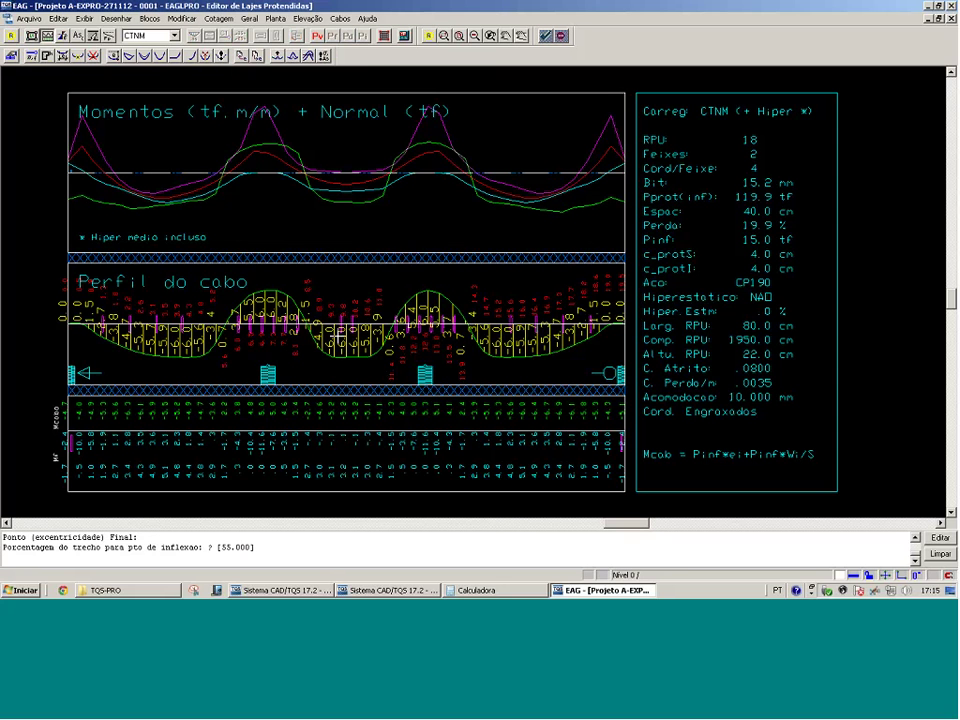
pyautogui.press('Return')
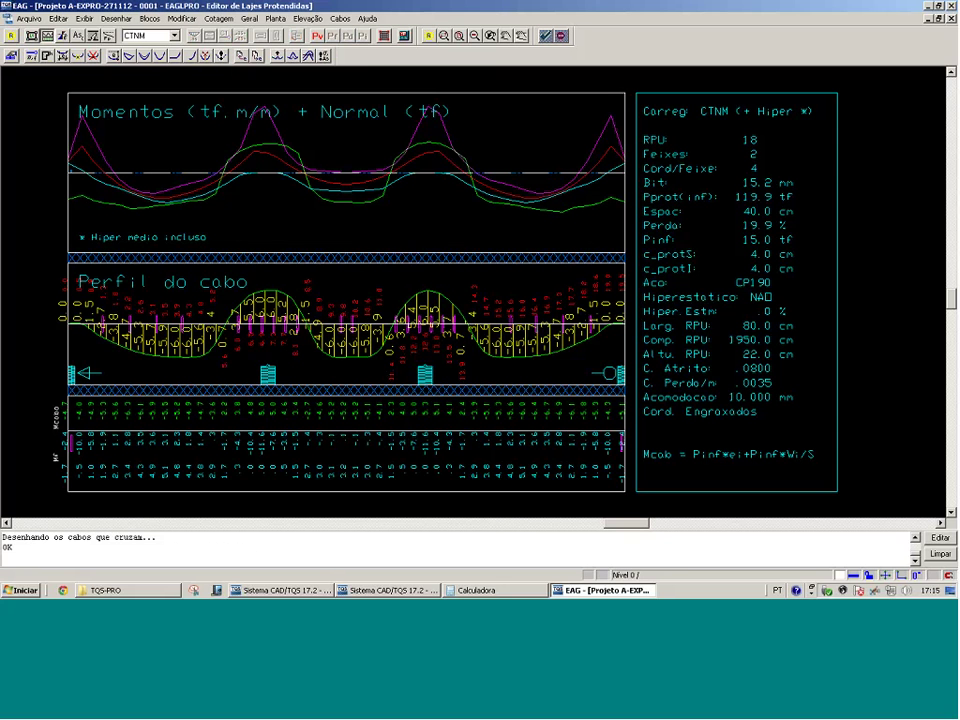
# Set the first span's cable eccentricities to -6.0 and smooth the curve from the end anchorage to that low stretch
pyautogui.click(129, 56)
pyautogui.click(140, 364)
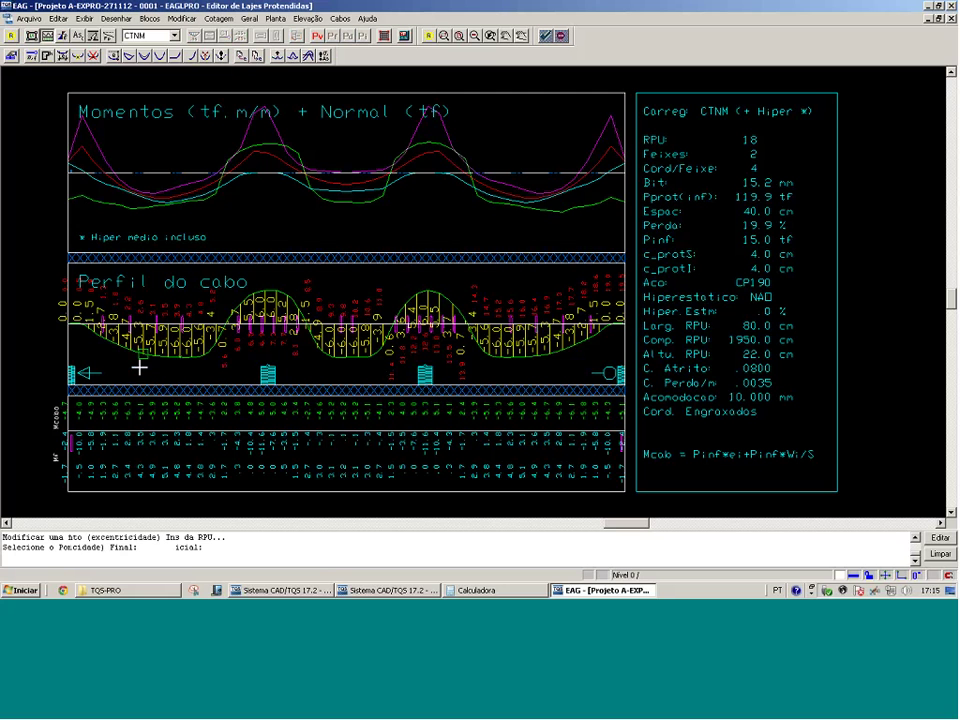
pyautogui.click(140, 377)
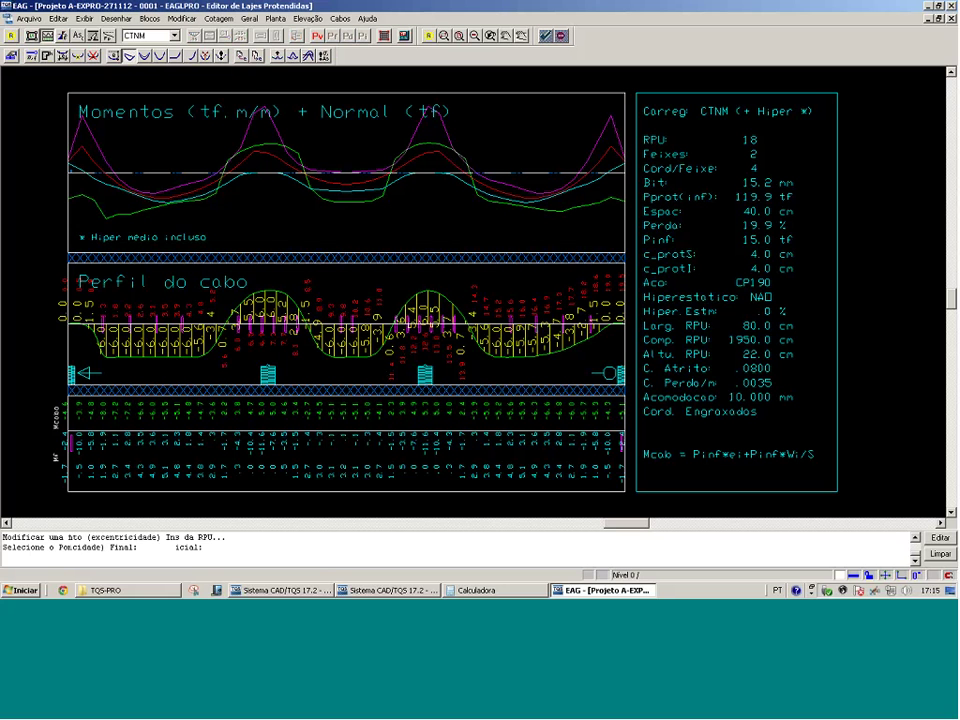
pyautogui.click(195, 57)
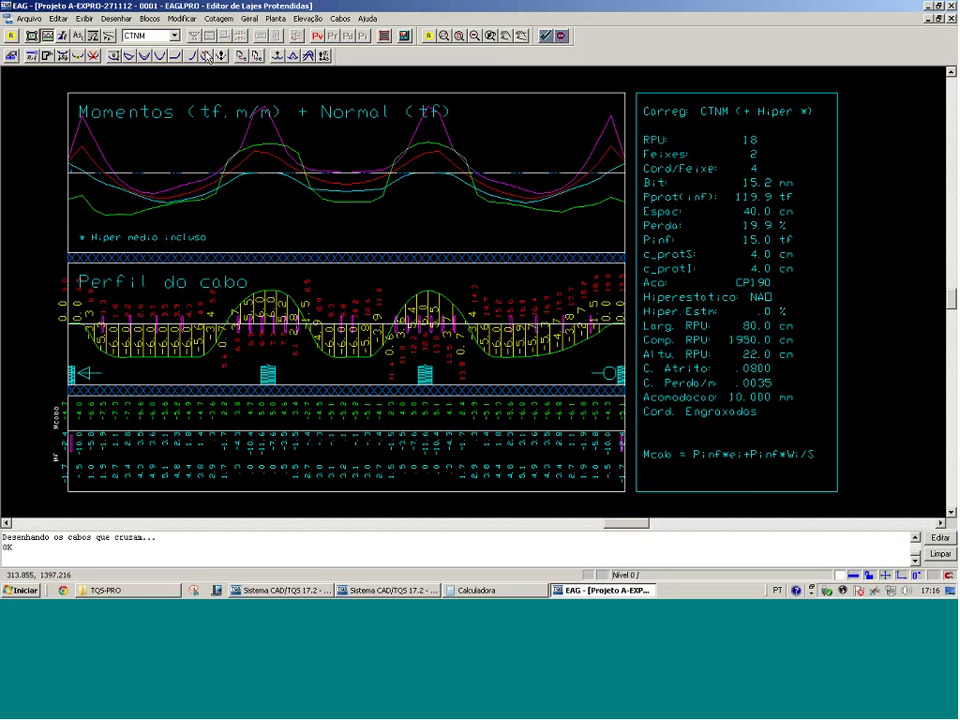
# Mirror the first half of RPU 18's cable profile onto its second half and return to the plan view
pyautogui.click(207, 57)
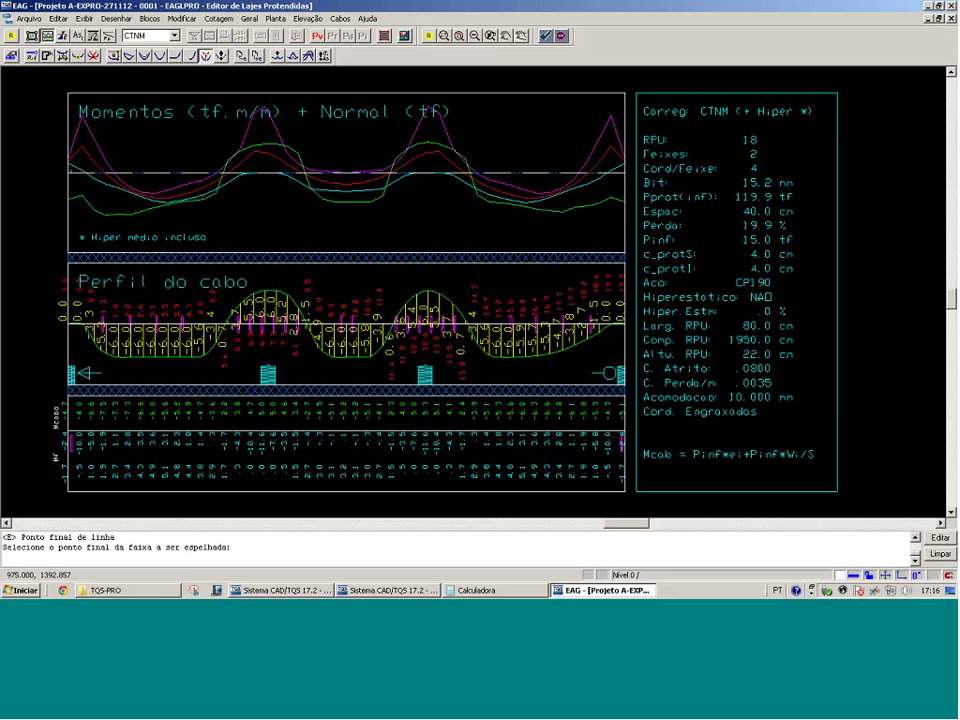
pyautogui.press('e')
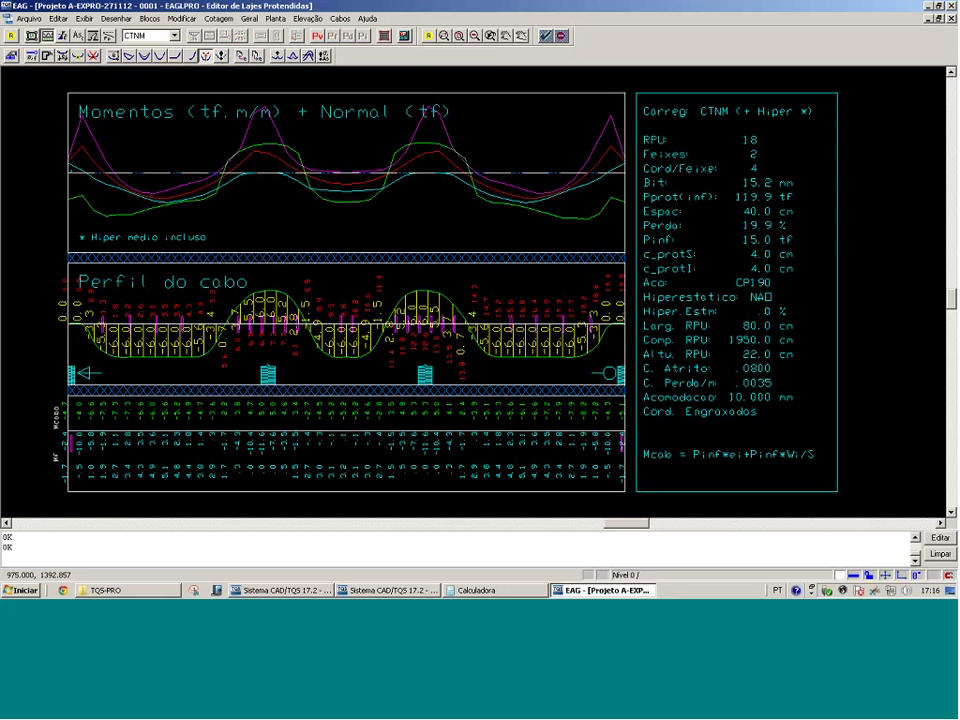
pyautogui.click(32, 36)
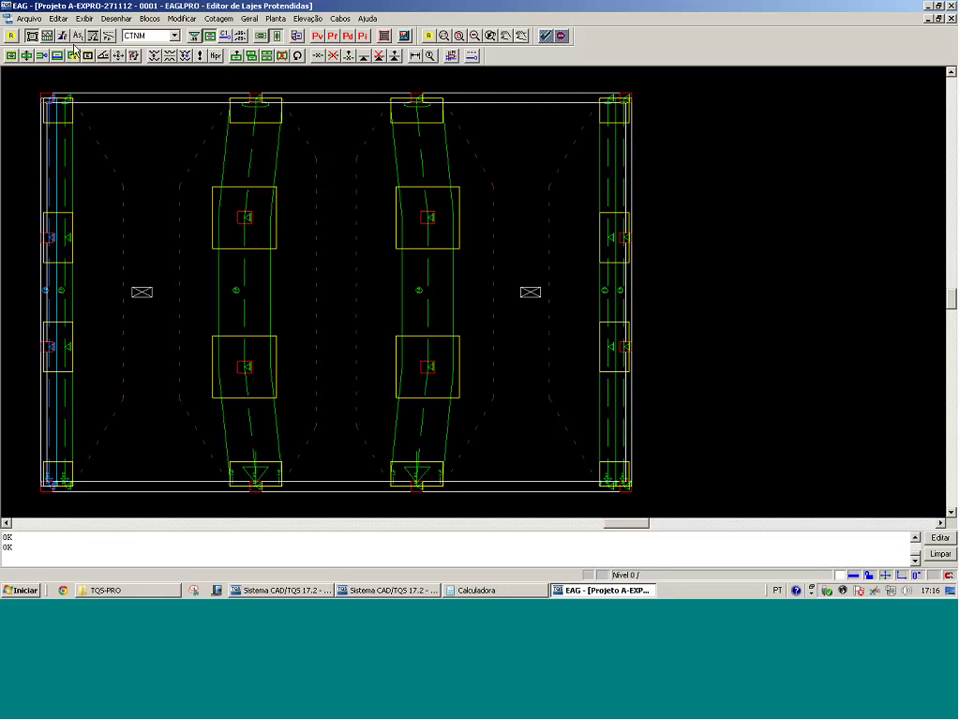
# Copy the outermost left RPU's cables to the adjacent inner left edge RPU and the outermost right edge RPU
pyautogui.click(155, 56)
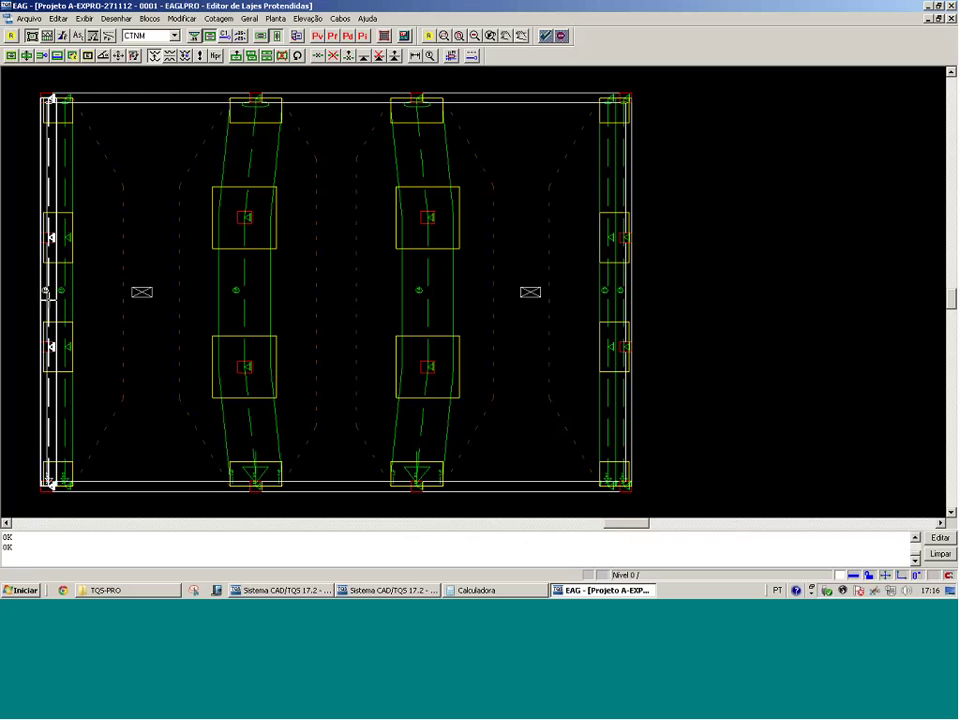
pyautogui.press('Return')
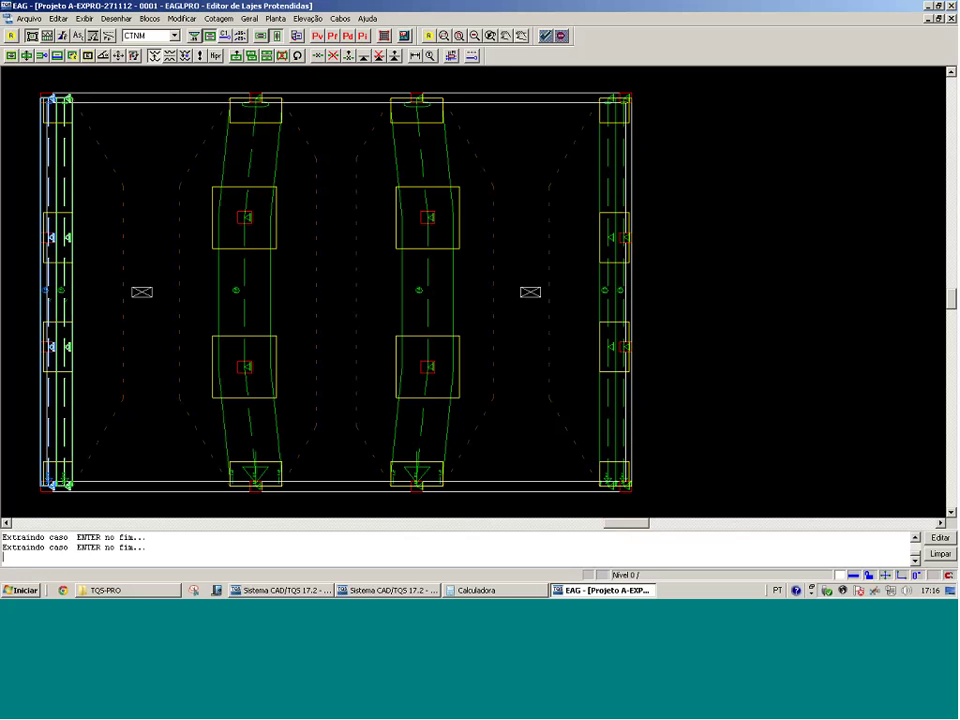
pyautogui.press('Return')
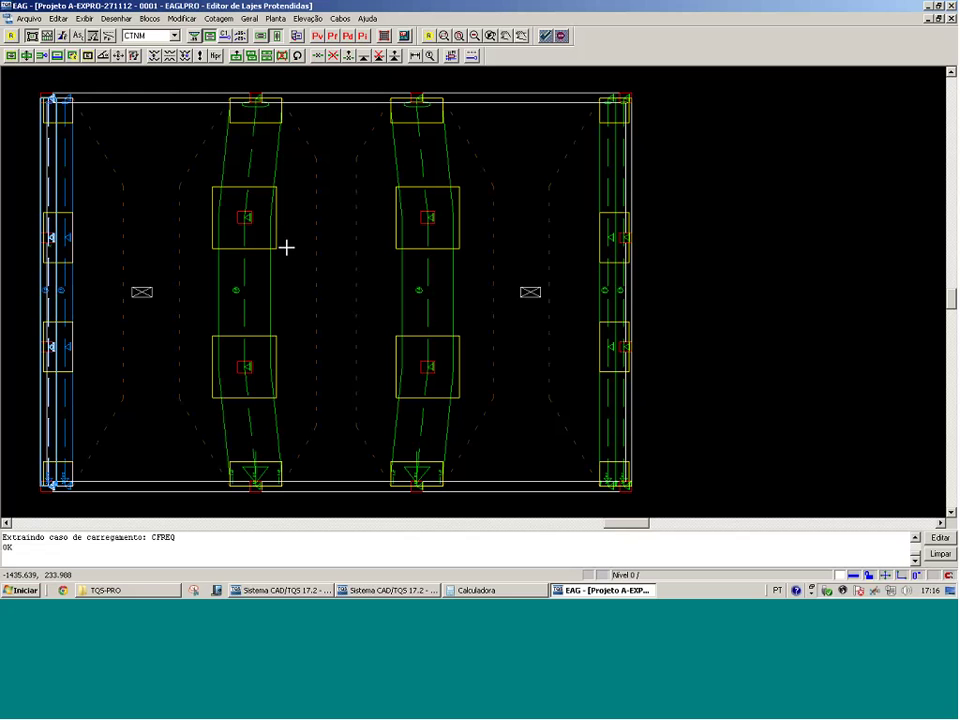
pyautogui.click(624, 283)
pyautogui.press('Return')
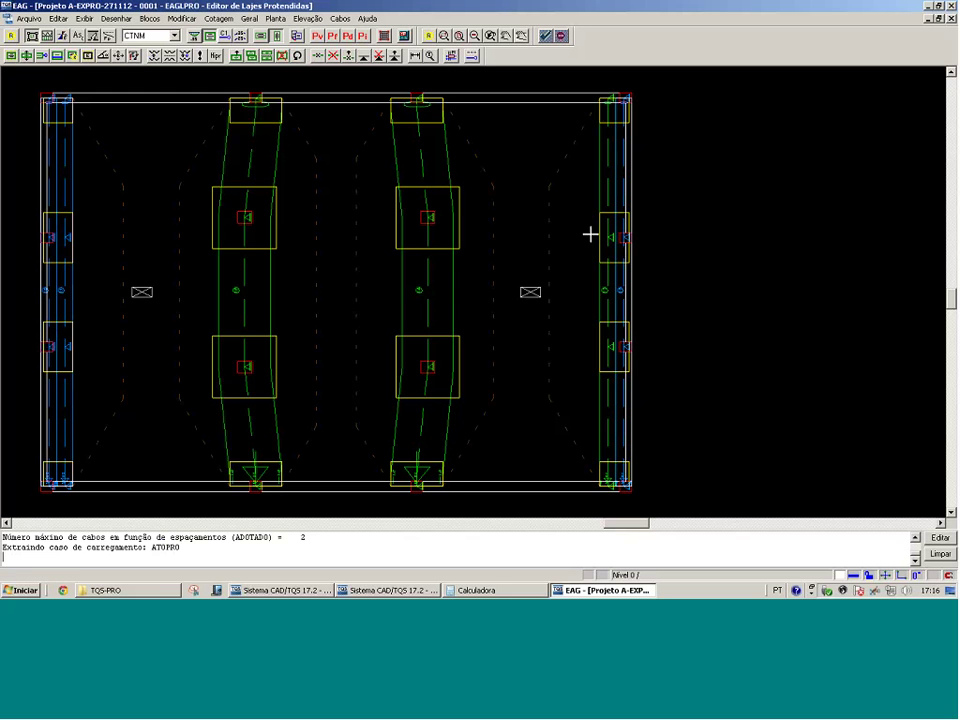
# Examine RPU 11's elevation and compare the RPUs of both directions at the slab's lower-left corner in plan
pyautogui.click(47, 37)
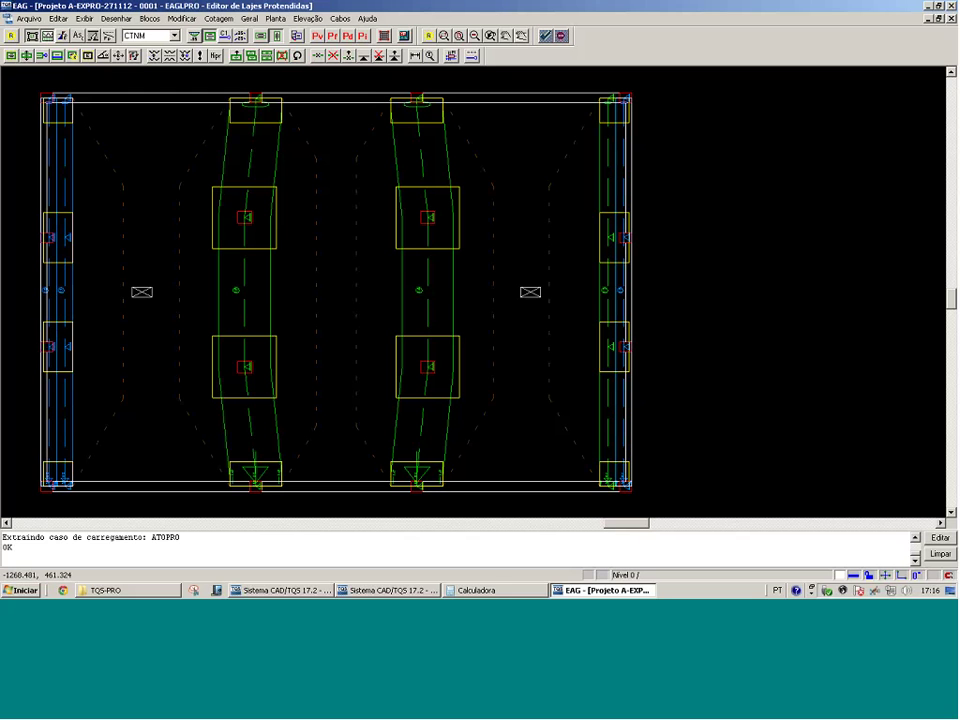
pyautogui.click(171, 163)
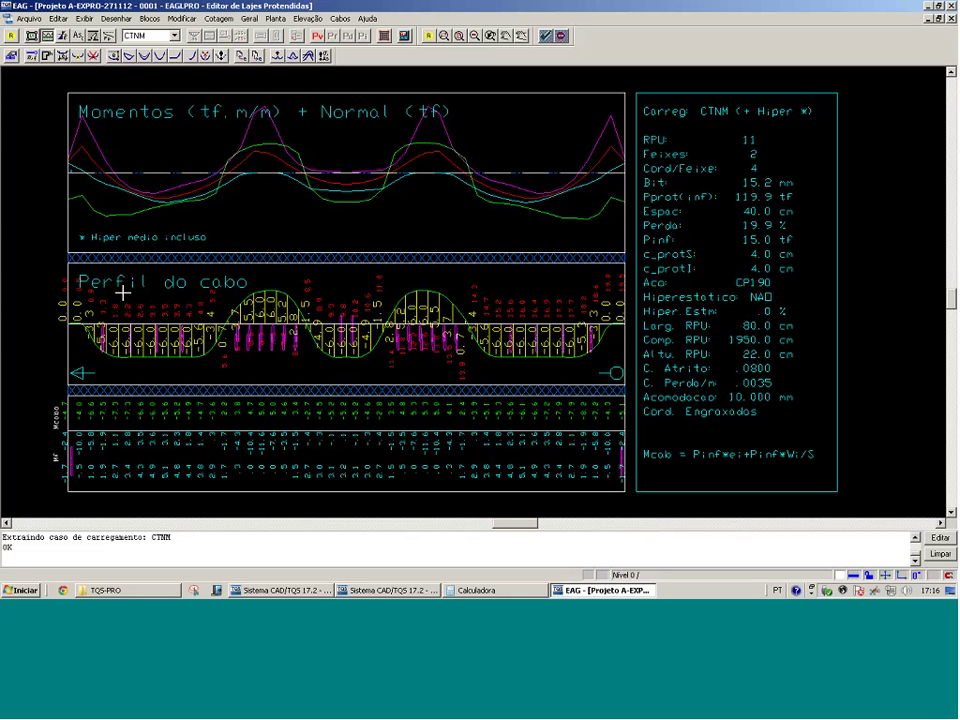
pyautogui.click(32, 37)
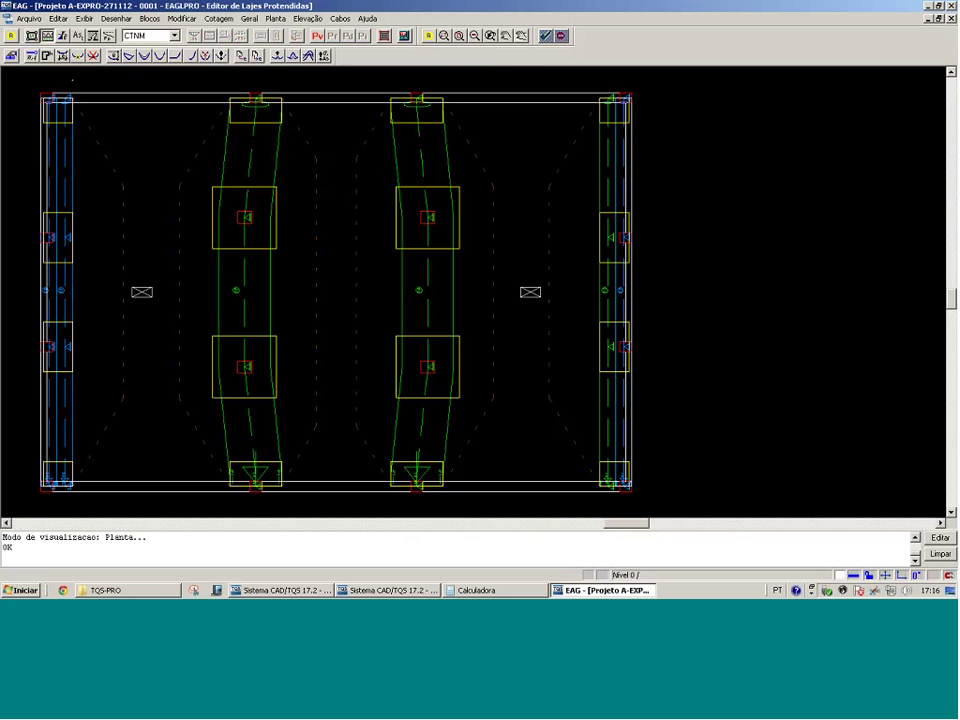
pyautogui.click(274, 37)
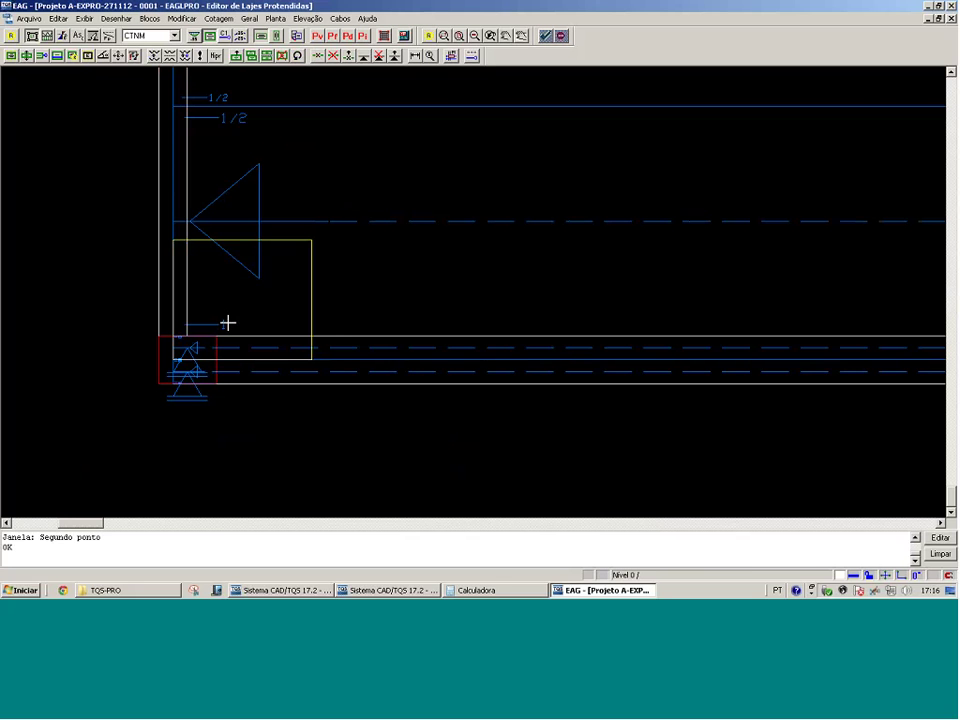
pyautogui.click(206, 38)
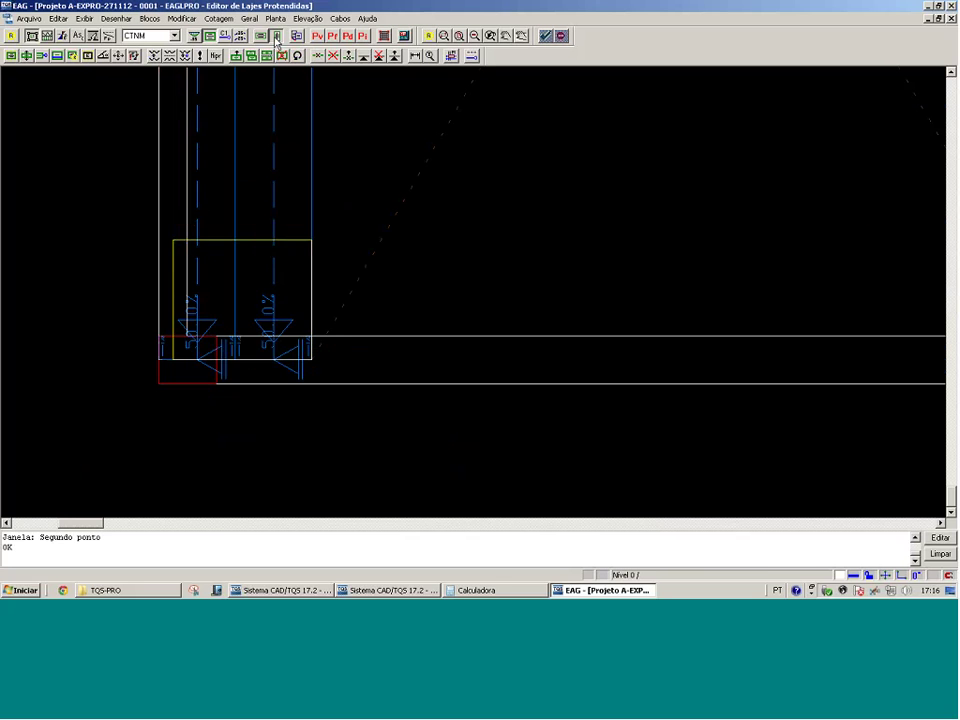
# In RPU 11's elevation, set the cable eccentricity at the 0.9 m point near the first anchorage to -6.0
pyautogui.click(47, 36)
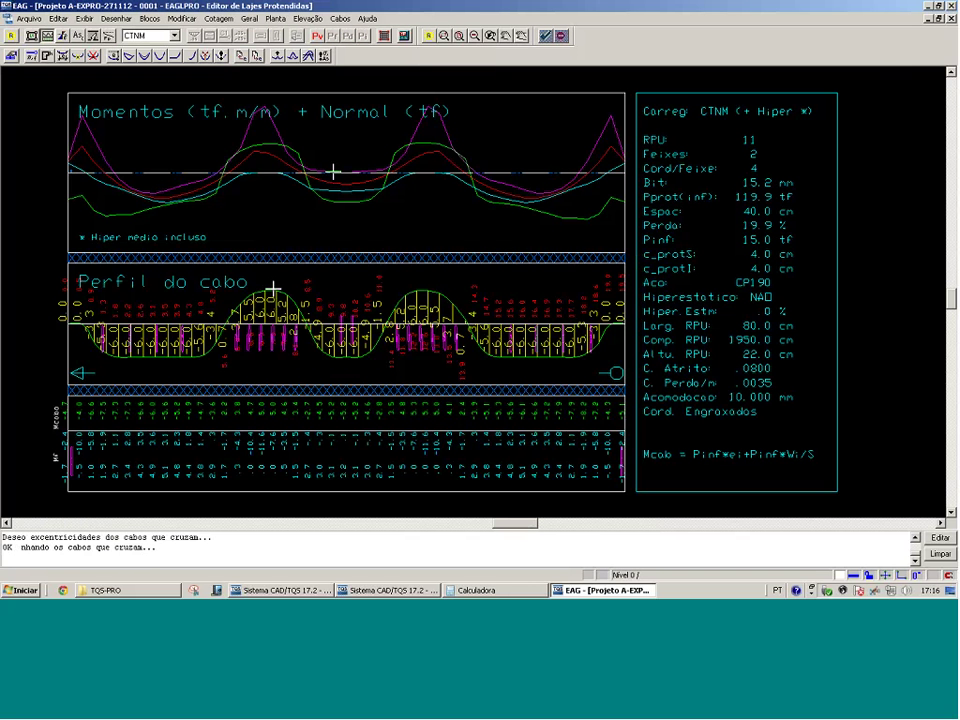
pyautogui.click(333, 170)
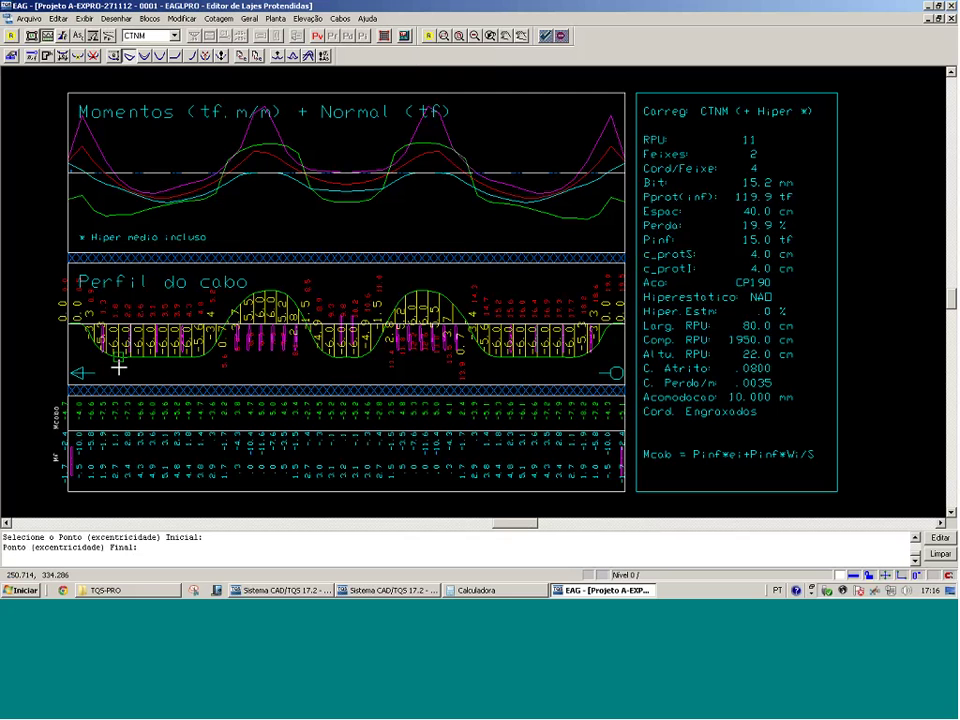
pyautogui.click(169, 377)
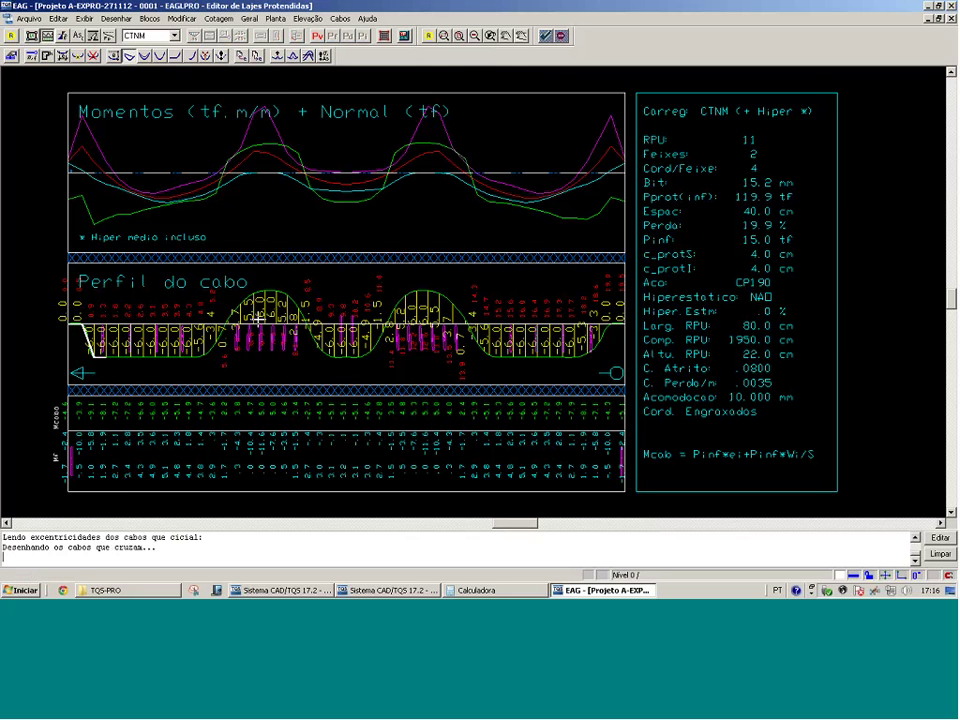
pyautogui.click(311, 257)
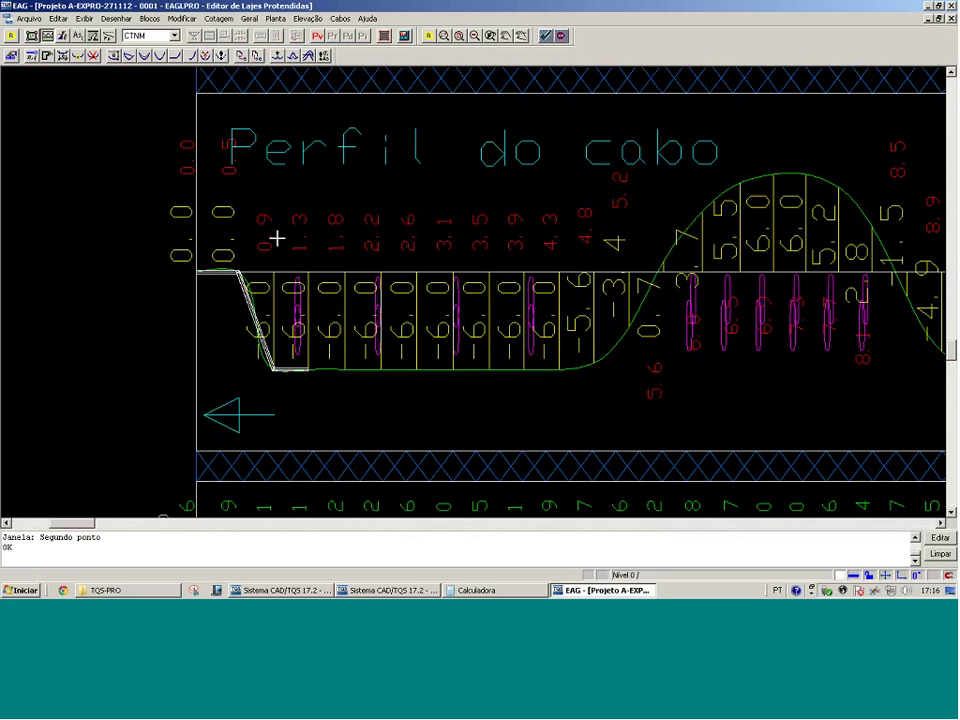
# Fit a parabolic transition from RPU 11's first anchorage to the -6.0 stretch, bringing the 0.9 m point to -4.5
pyautogui.click(175, 56)
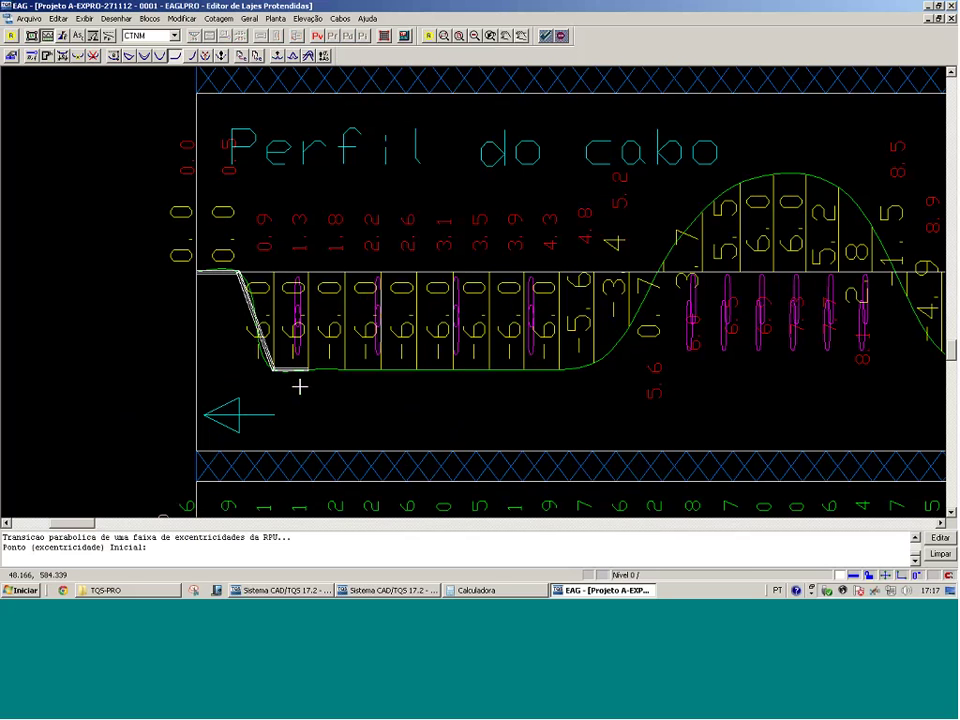
pyautogui.click(340, 444)
pyautogui.press('Return')
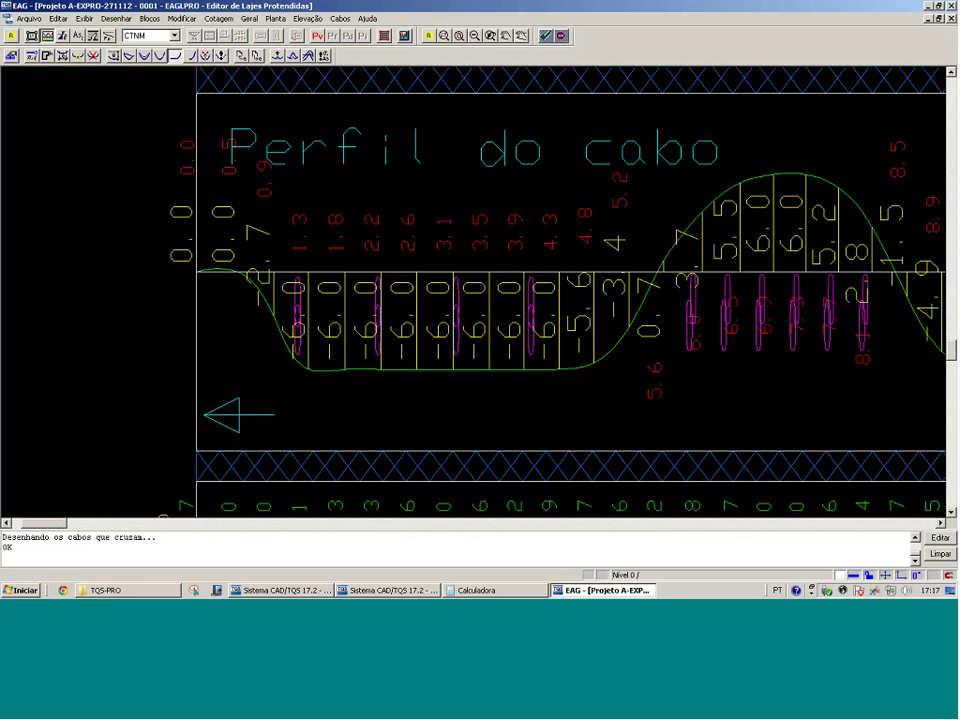
pyautogui.click(176, 56)
pyautogui.click(309, 376)
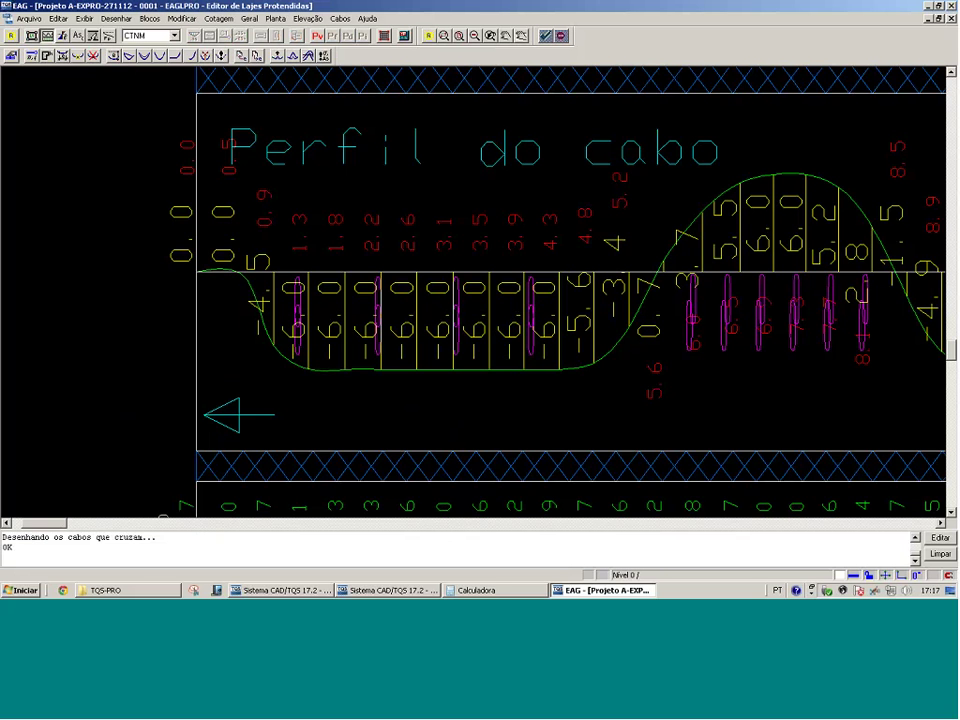
# Mirror the first half of RPU 11's cable profile onto its second half and go back to the slab plan
pyautogui.scroll(-2, 574, 345)
pyautogui.moveTo(409, 342); pyautogui.dragTo(645, 208)
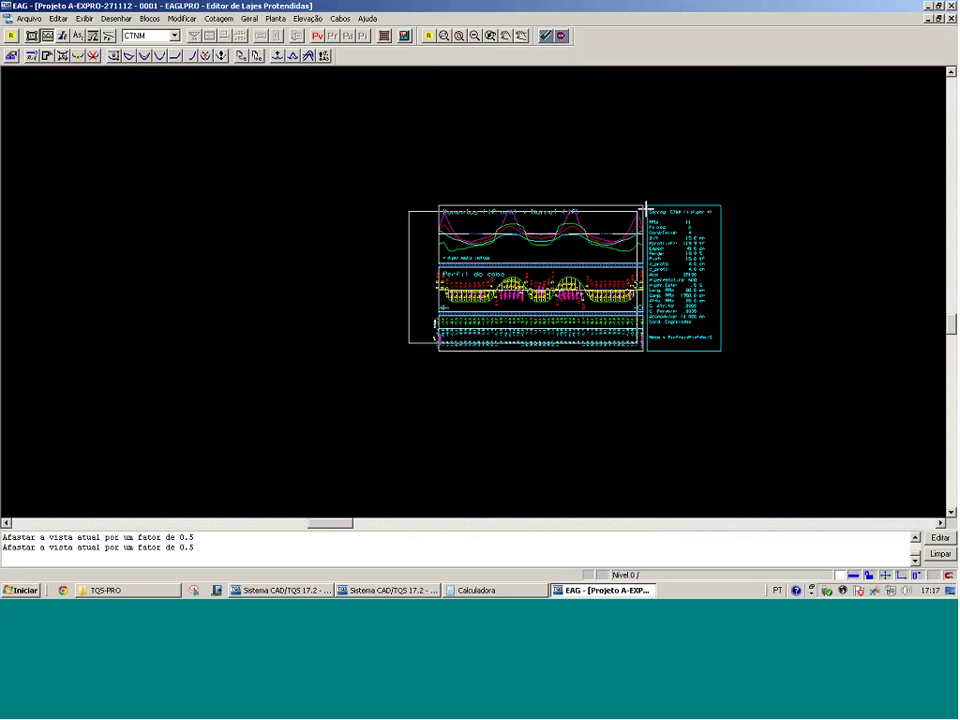
pyautogui.click(645, 208)
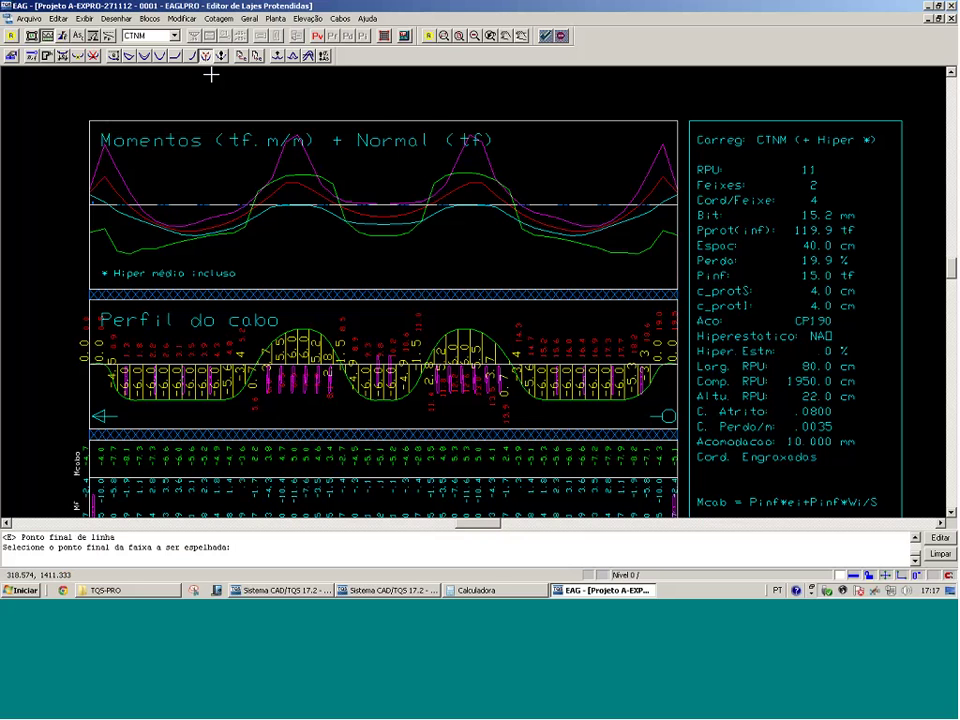
pyautogui.click(426, 126)
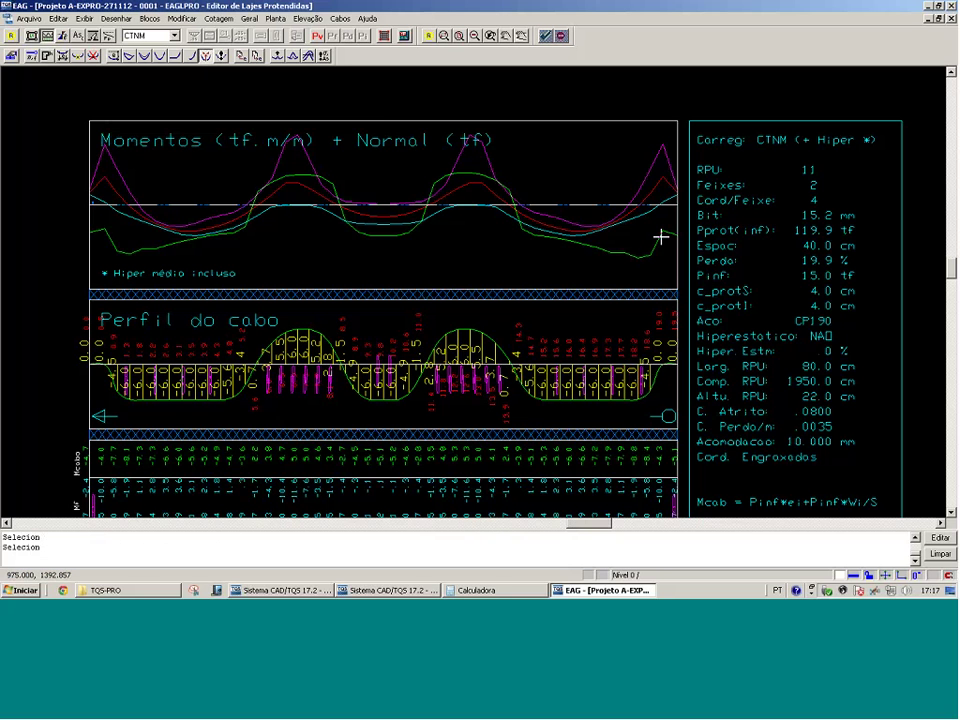
pyautogui.click(660, 236)
pyautogui.click(48, 37)
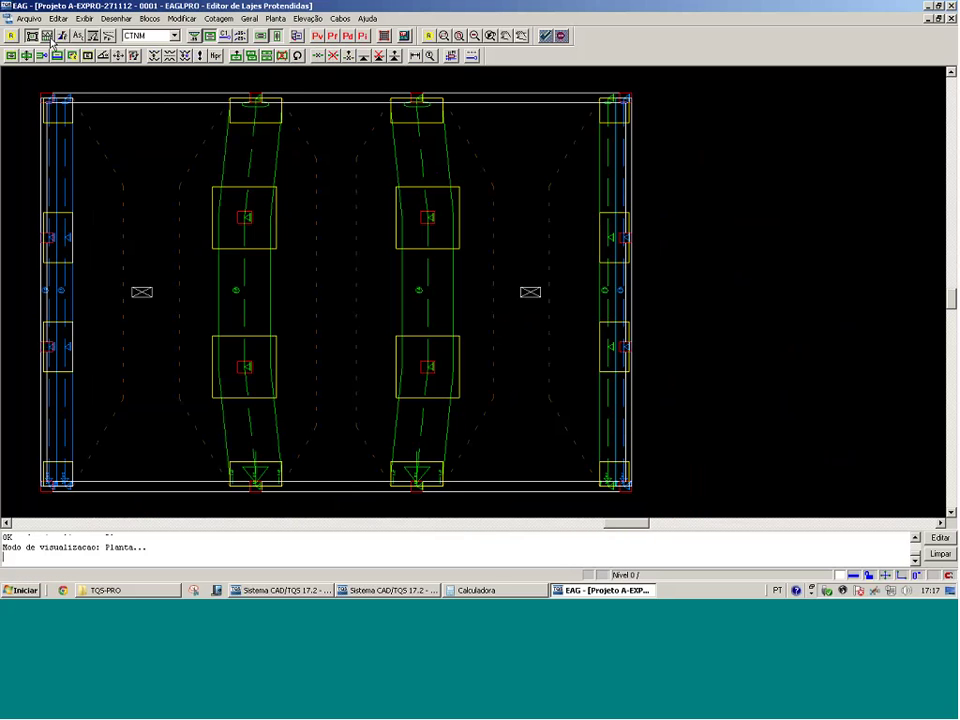
# Copy the detailing of the inner vertical RPU at the slab's left edge to the green RPU at the right edge
pyautogui.click(174, 56)
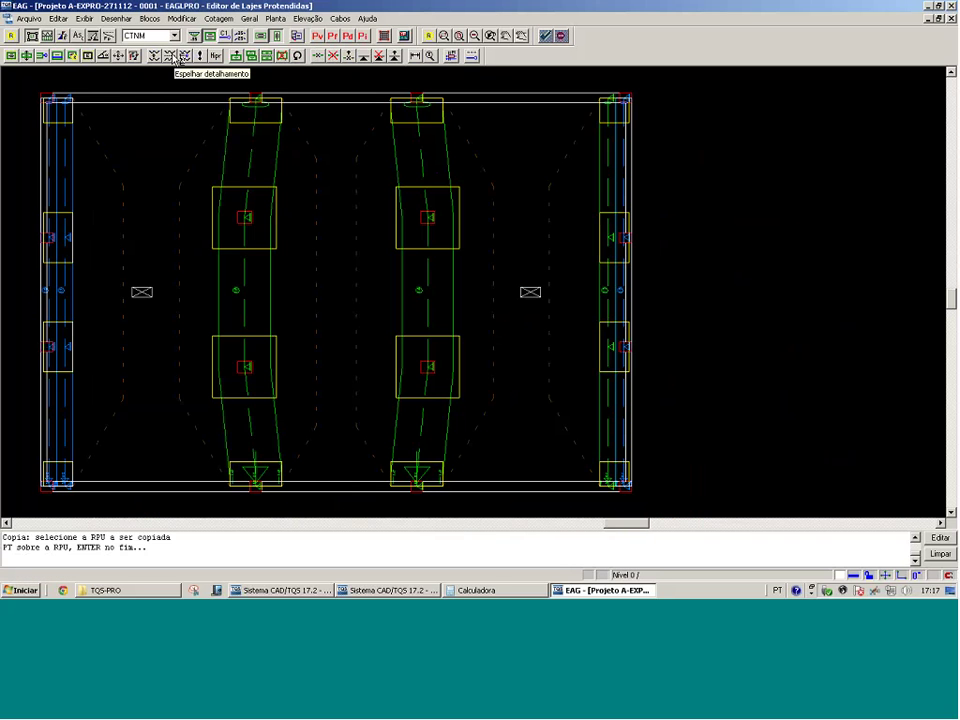
pyautogui.click(57, 290)
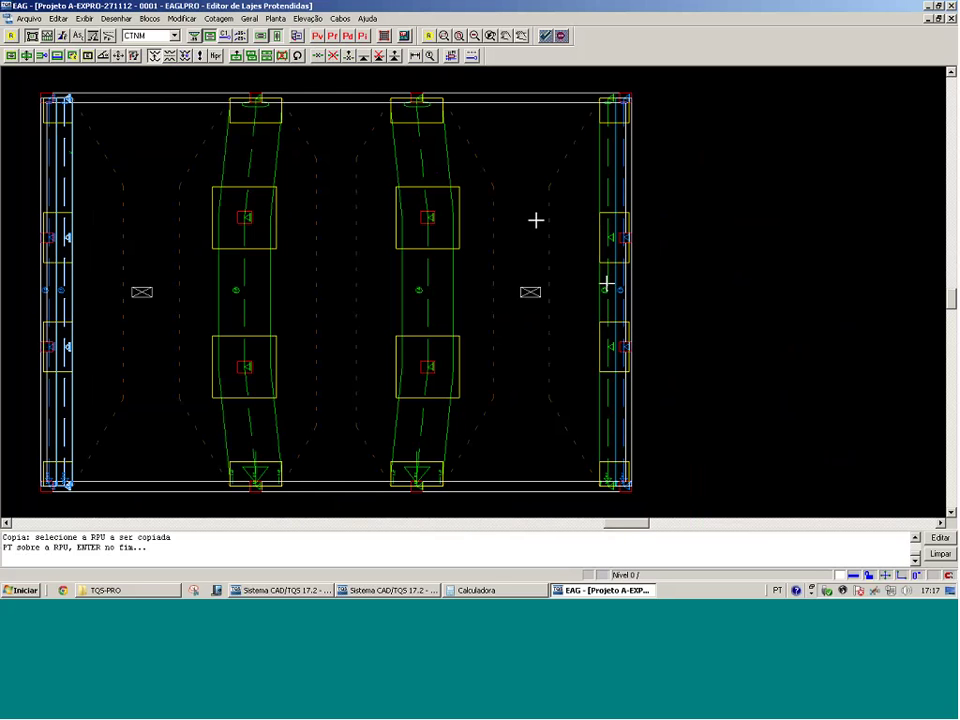
pyautogui.press('Return')
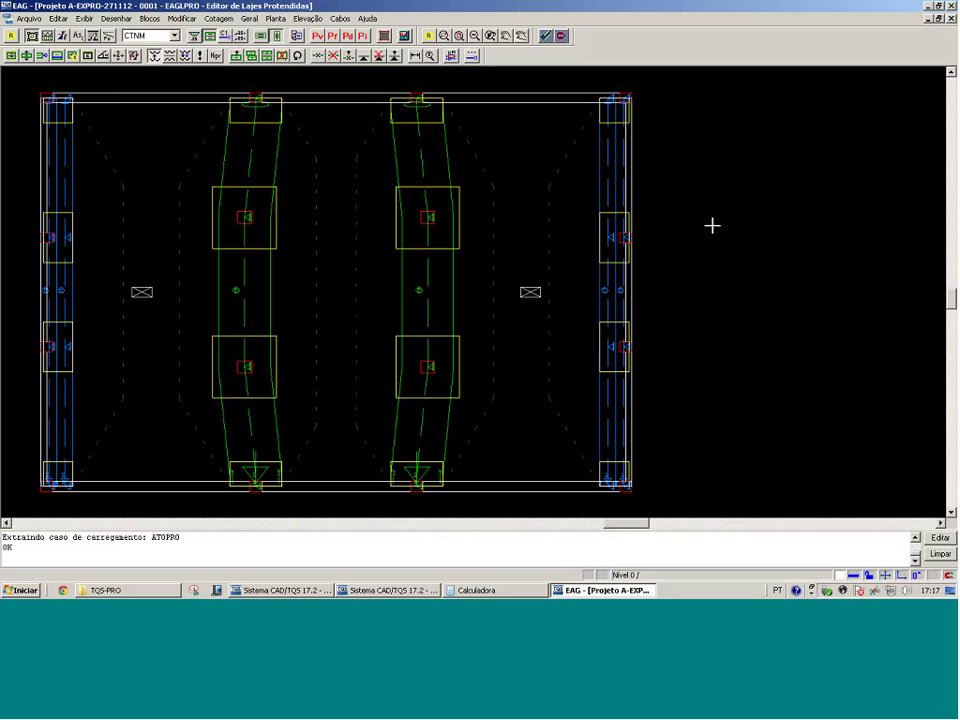
# Open the cable profile of the RPU over the left inner column line and set its upper cable cover to 6 cm
pyautogui.click(50, 57)
pyautogui.click(257, 253)
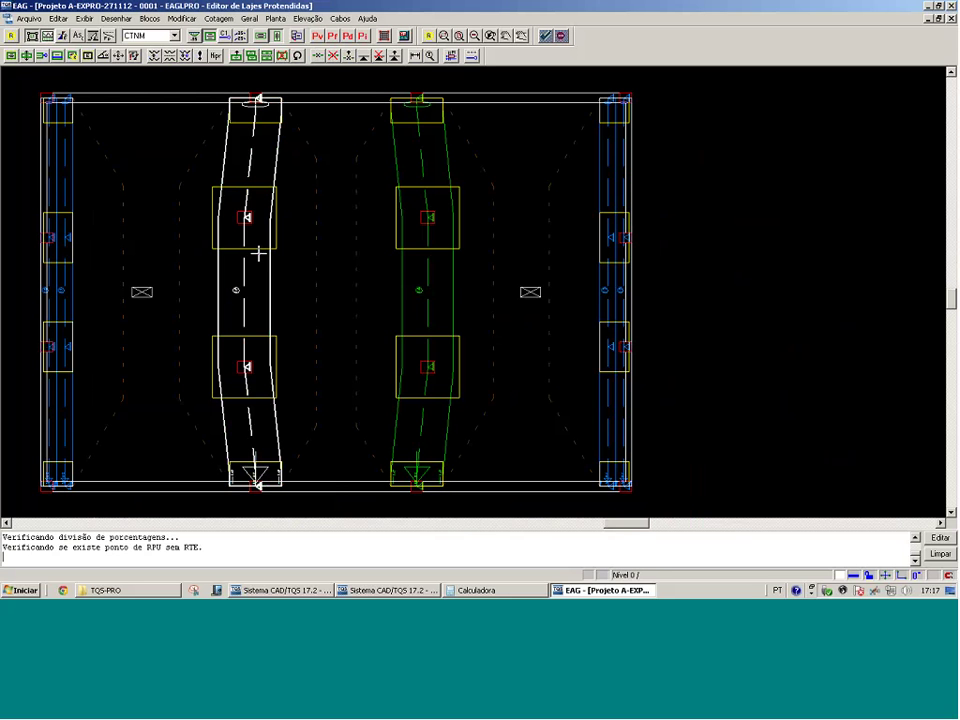
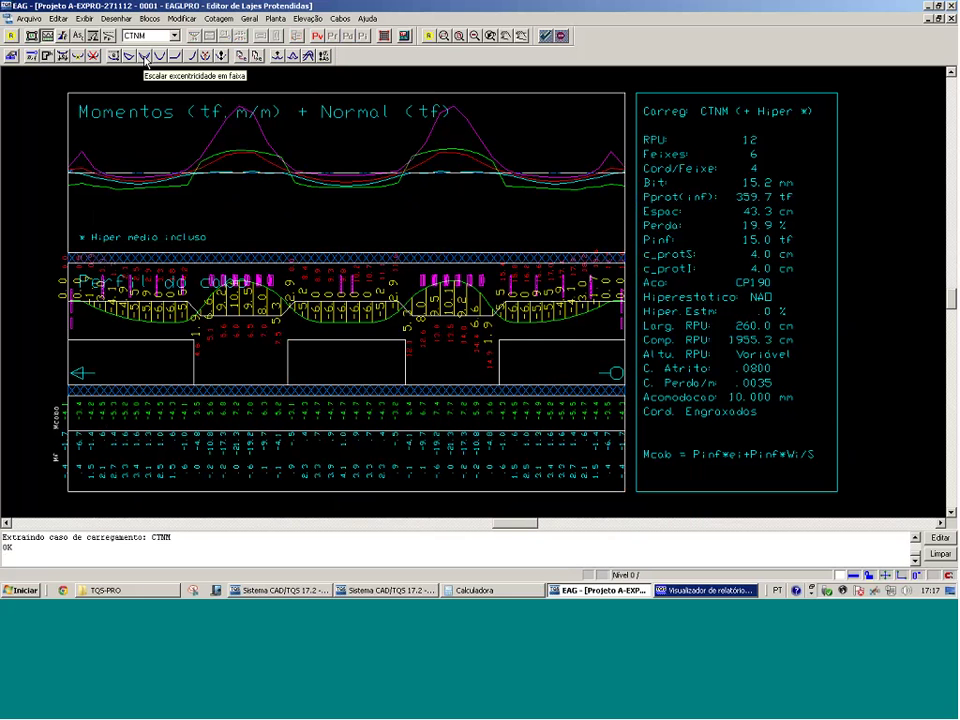
pyautogui.click(145, 57)
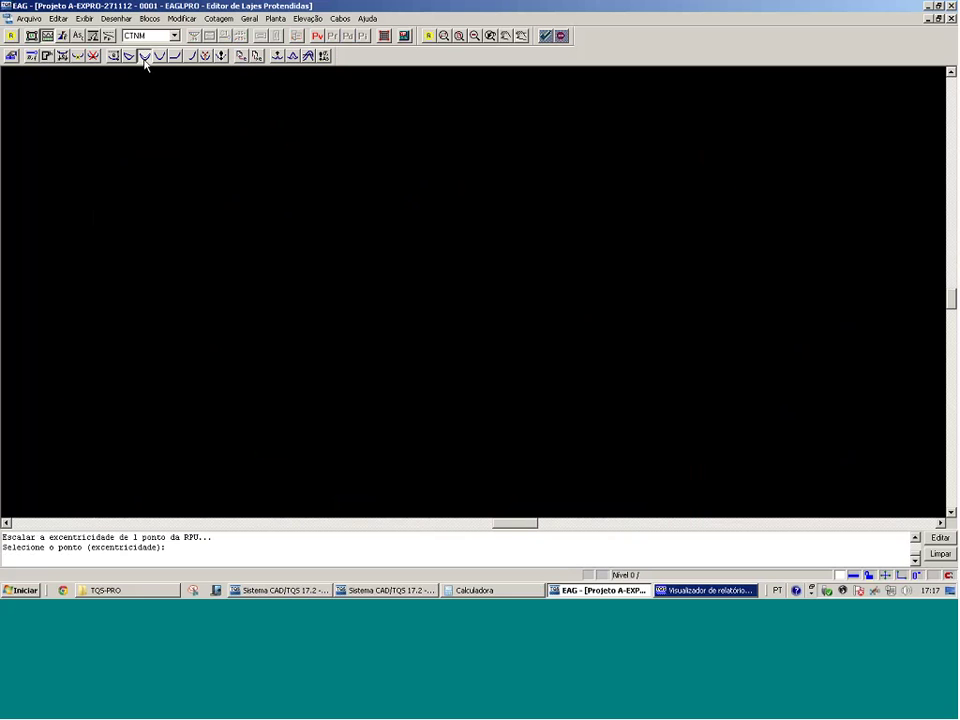
pyautogui.click(32, 56)
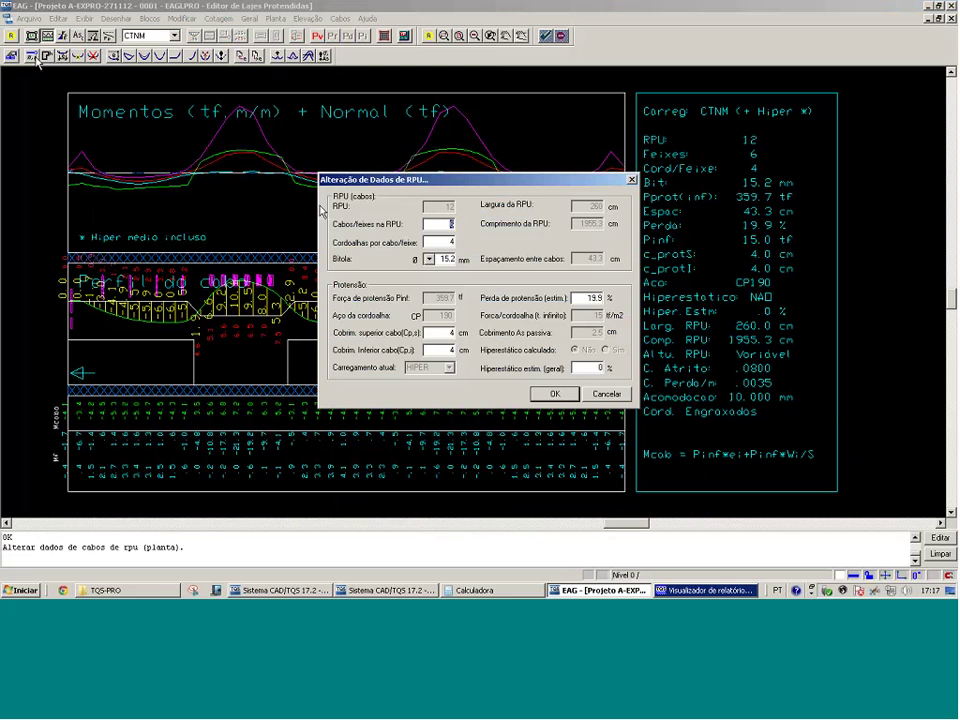
pyautogui.doubleClick(445, 332)
pyautogui.write('6')
pyautogui.press('Return')
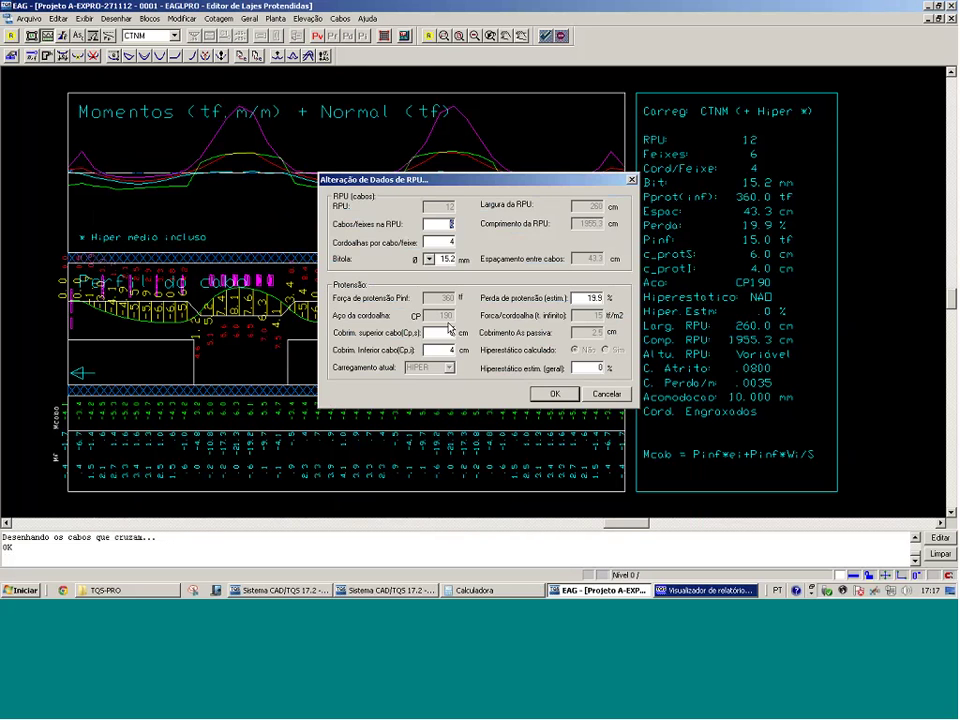
pyautogui.press('Escape')
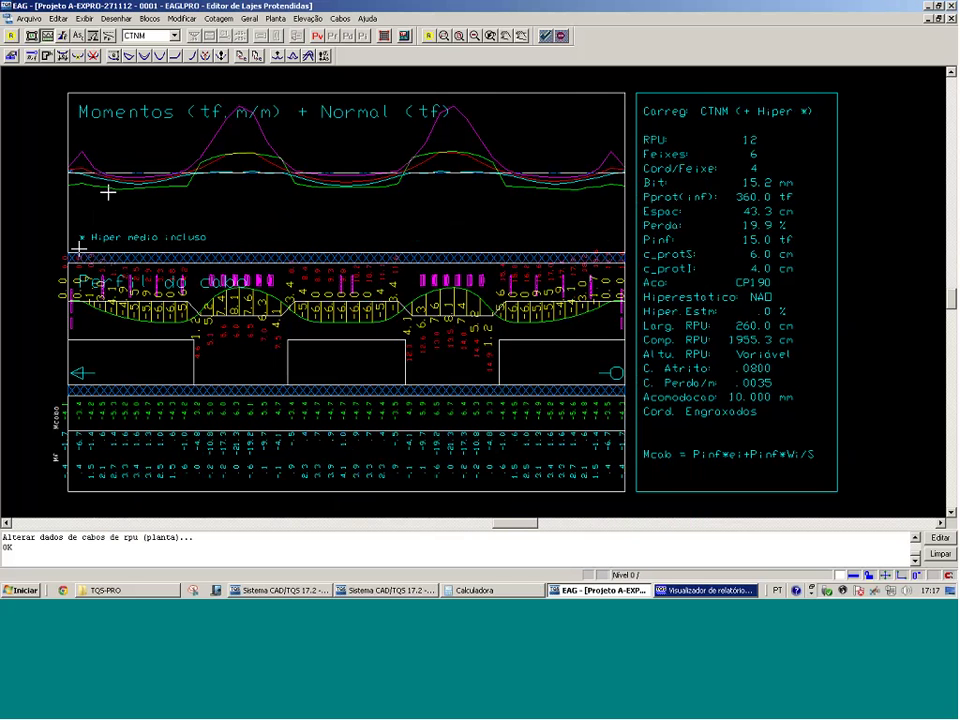
# Return to plan view, open the RPU over the right inner column line, and set its upper cable cover to 6 cm
pyautogui.click(30, 35)
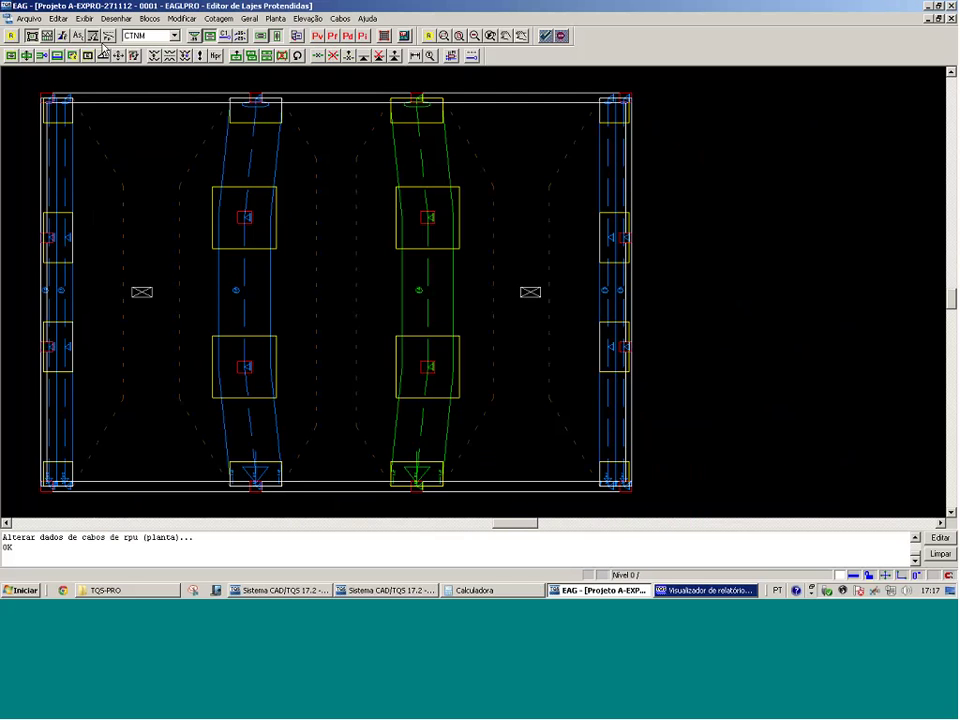
pyautogui.click(58, 40)
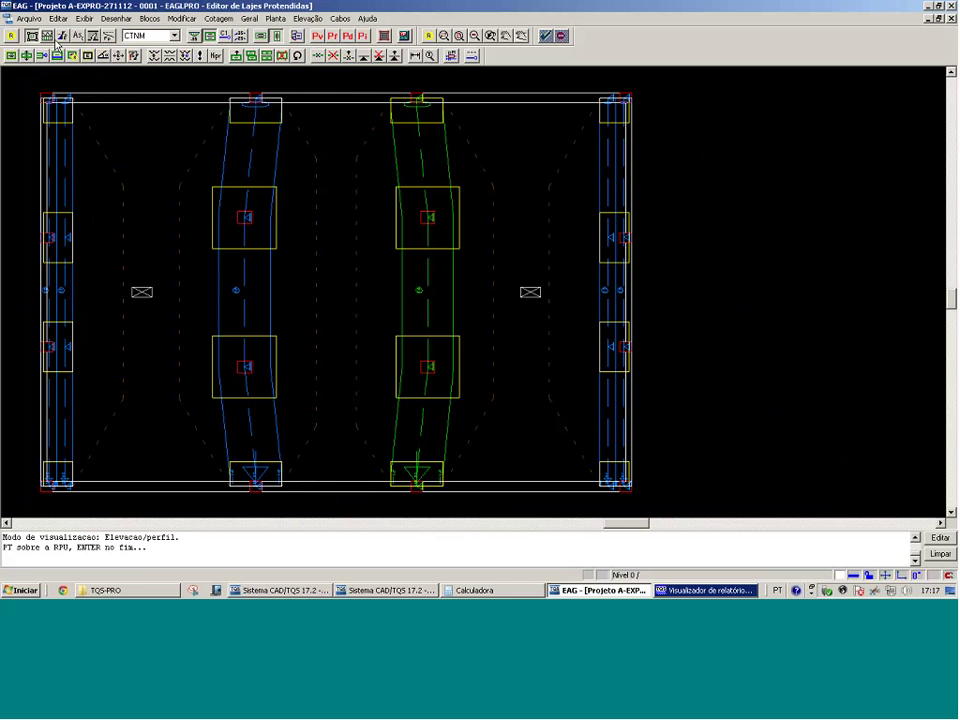
pyautogui.click(424, 252)
pyautogui.press('Return')
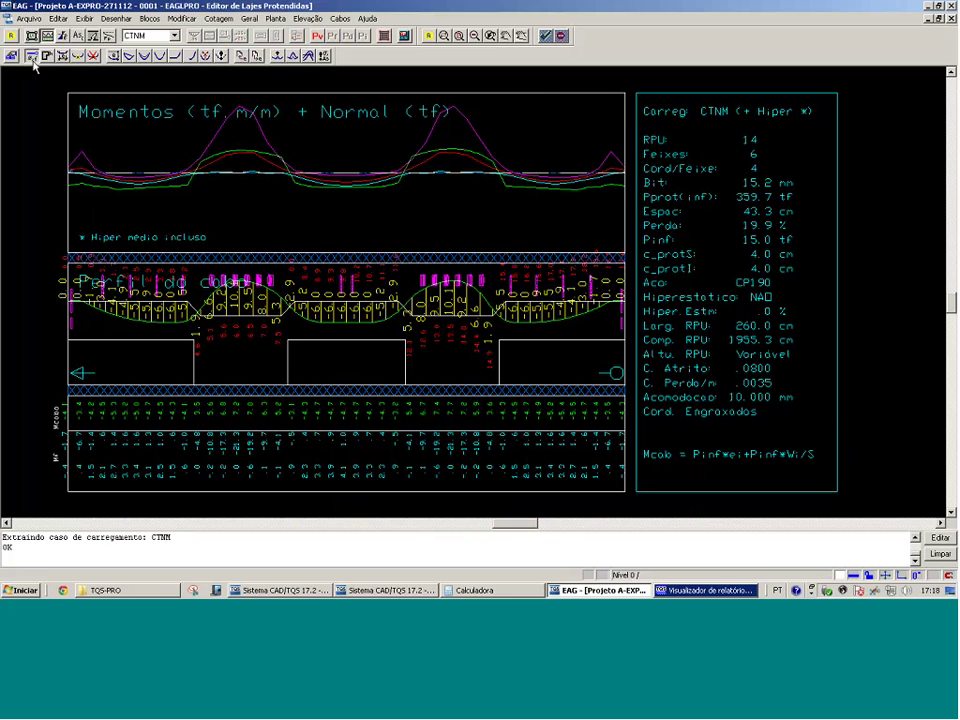
pyautogui.click(31, 55)
pyautogui.doubleClick(437, 332)
pyautogui.write('6')
pyautogui.press('Return')
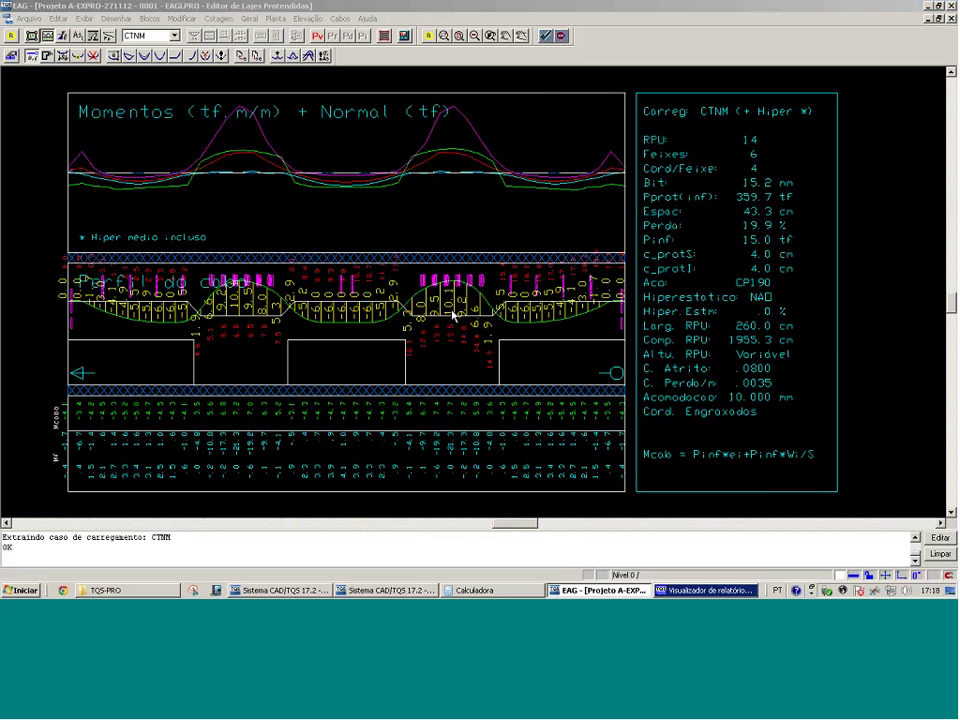
# Open the cable profile of the horizontal RPU along the slab's upper edge
pyautogui.click(61, 57)
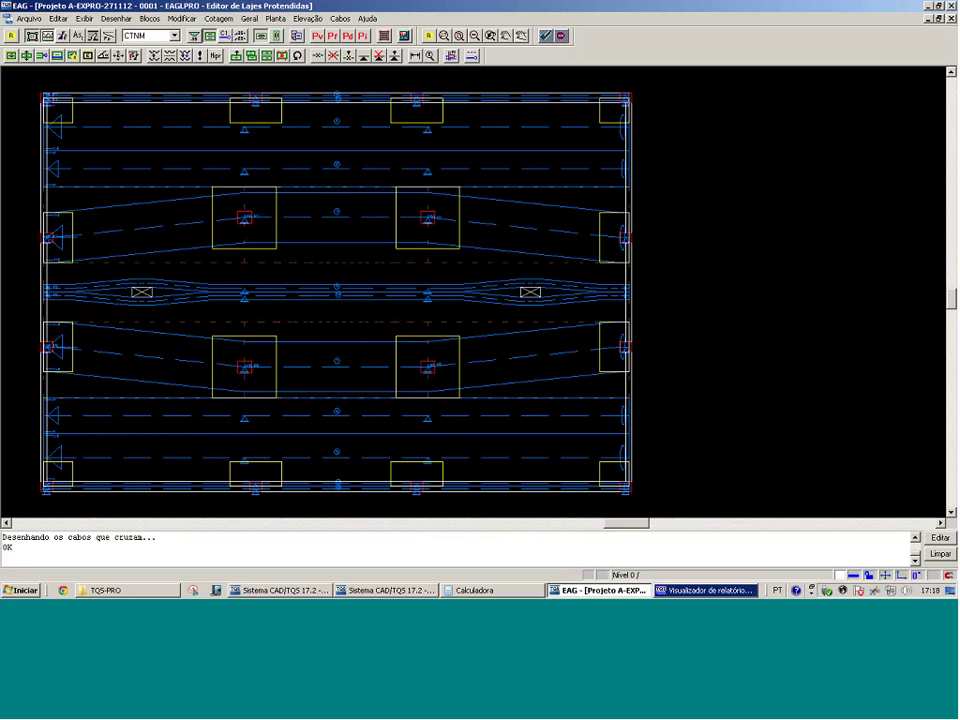
pyautogui.click(390, 96)
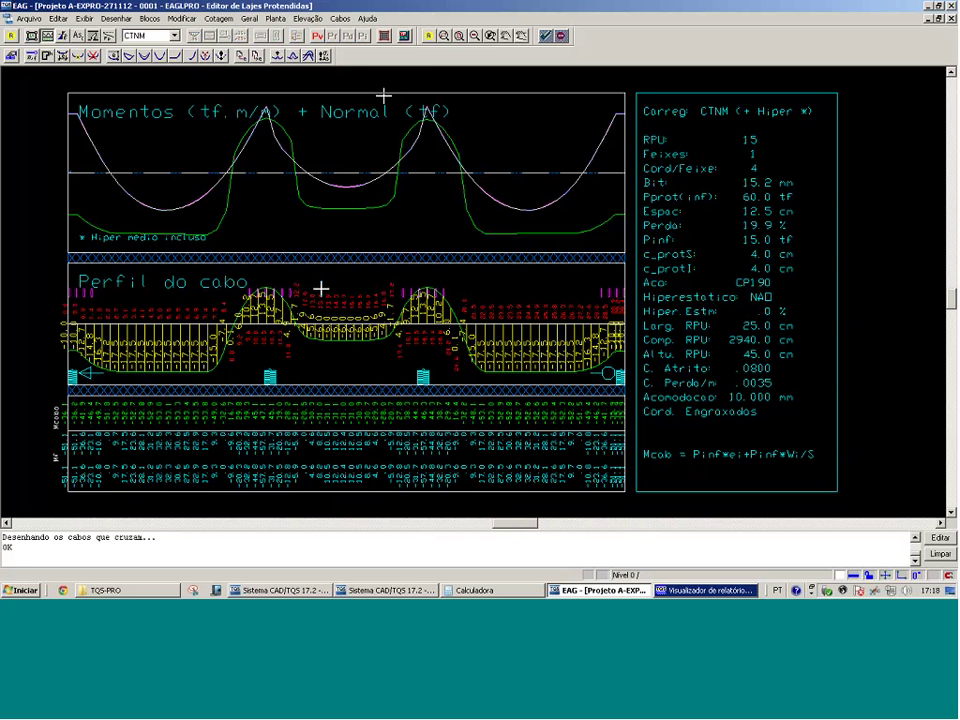
pyautogui.click(38, 416)
pyautogui.click(578, 213)
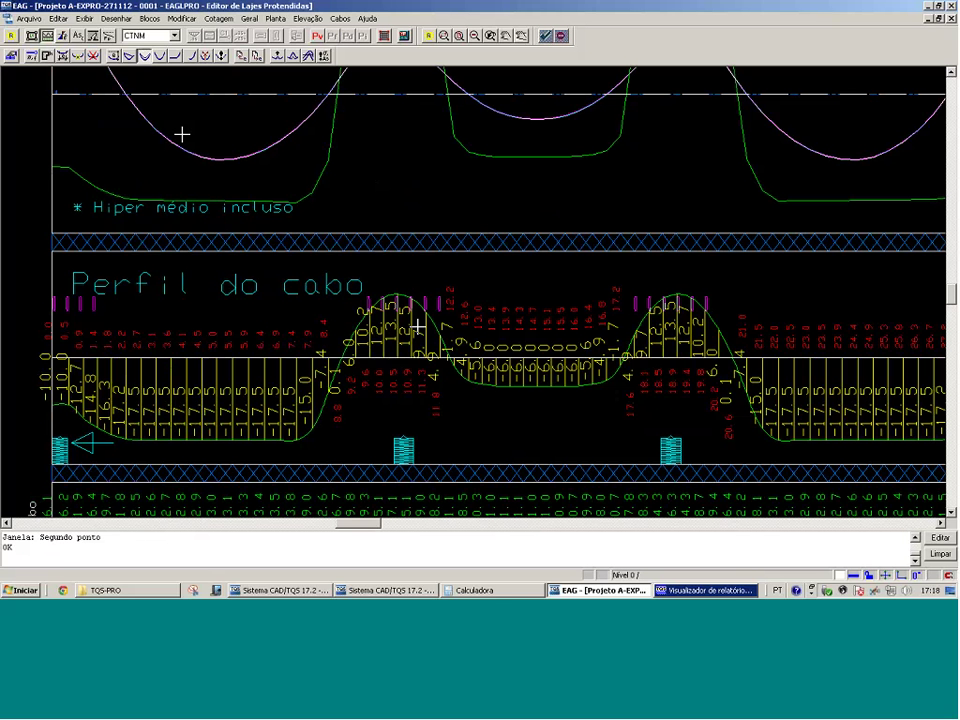
# Scale the peak cable eccentricity over the first inner support to 11
pyautogui.click(392, 317)
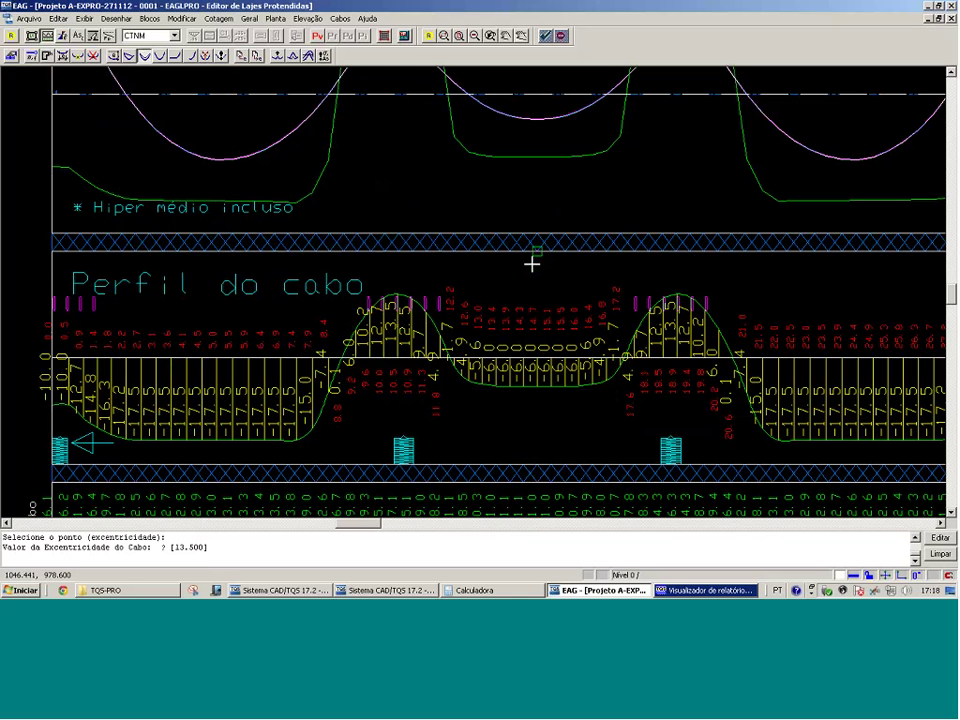
pyautogui.write('1')
pyautogui.press('Return')
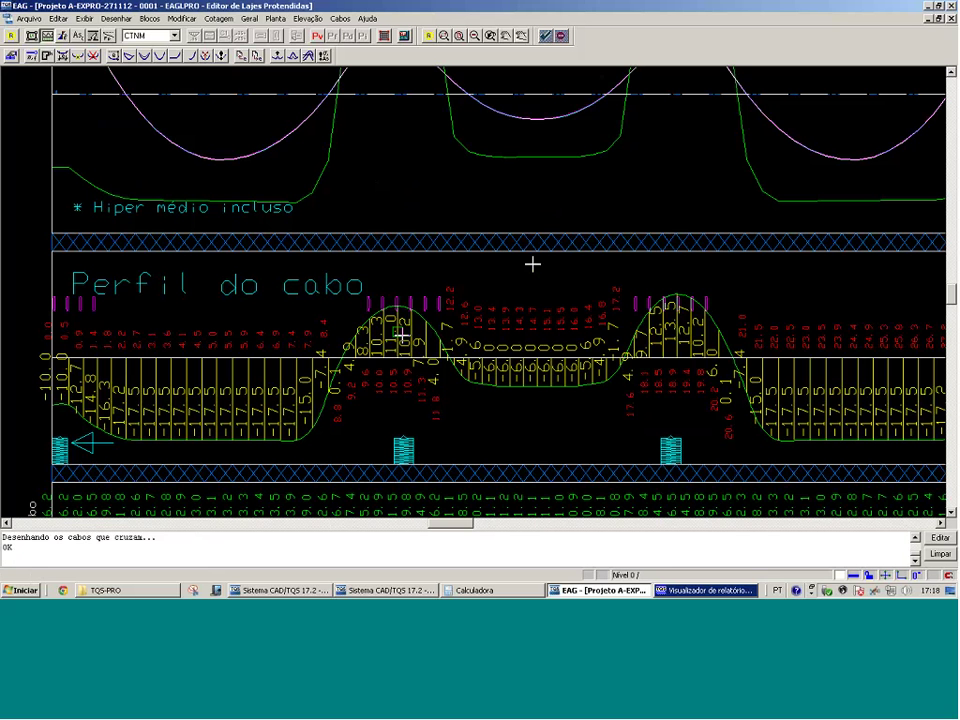
# Set the range of cable eccentricities over the first inner support to a constant 10
pyautogui.press('Return')
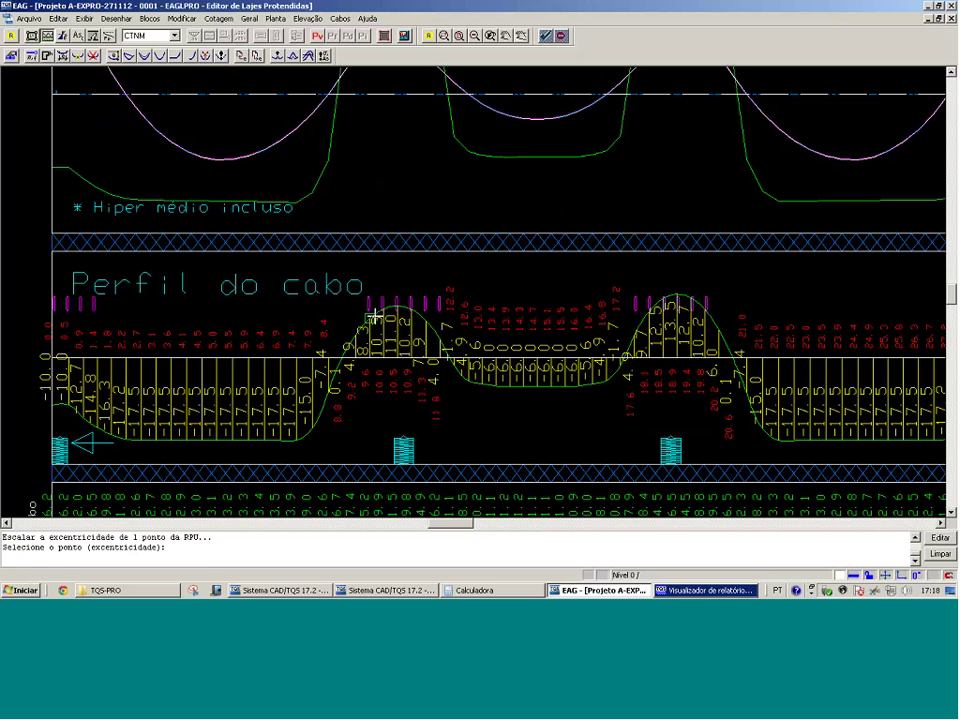
pyautogui.click(375, 318)
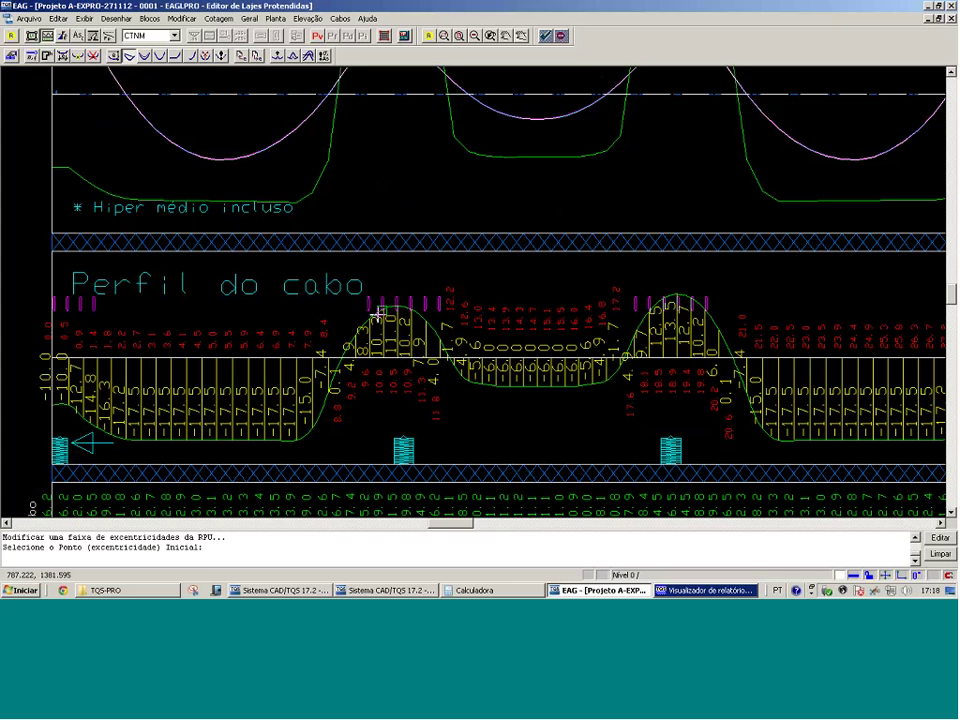
pyautogui.click(384, 312)
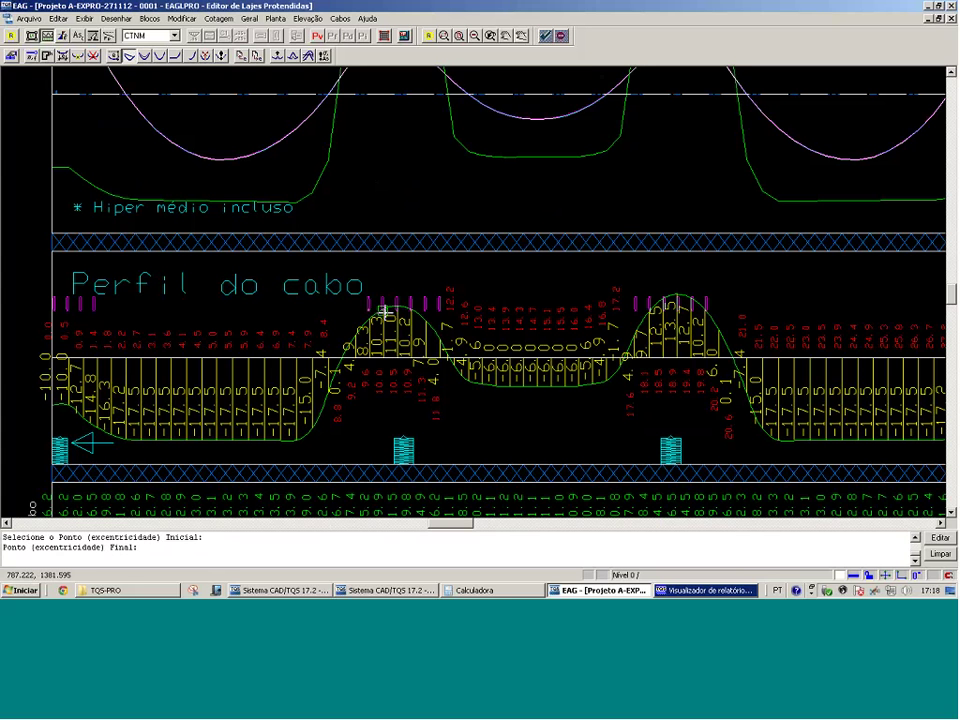
pyautogui.click(447, 308)
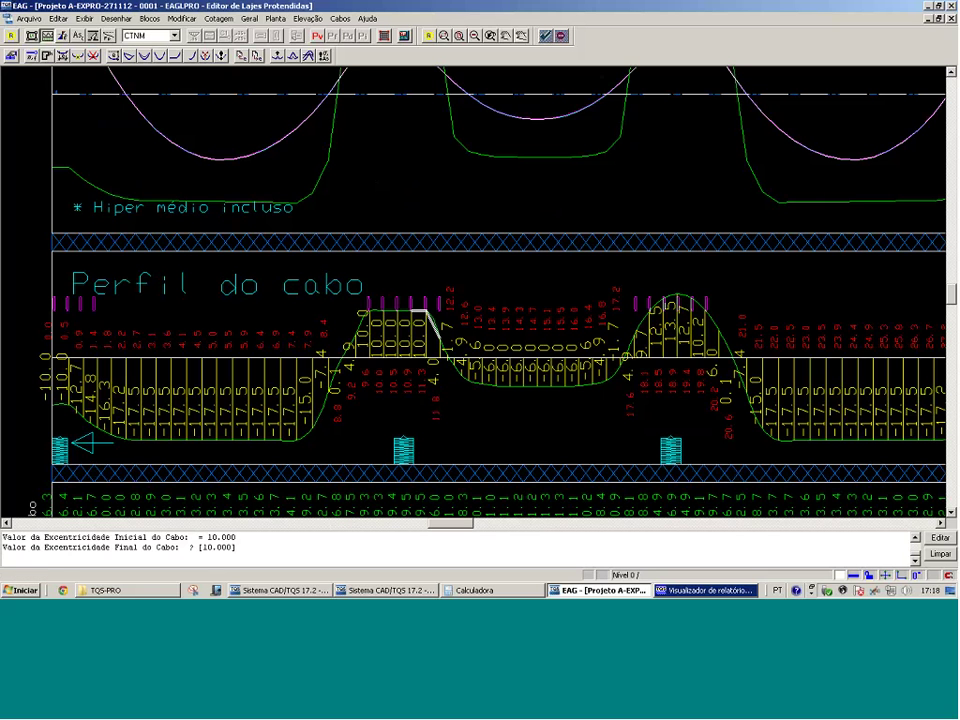
# Set the range of cable eccentricities over the first inner support to a constant 9
pyautogui.press('Return')
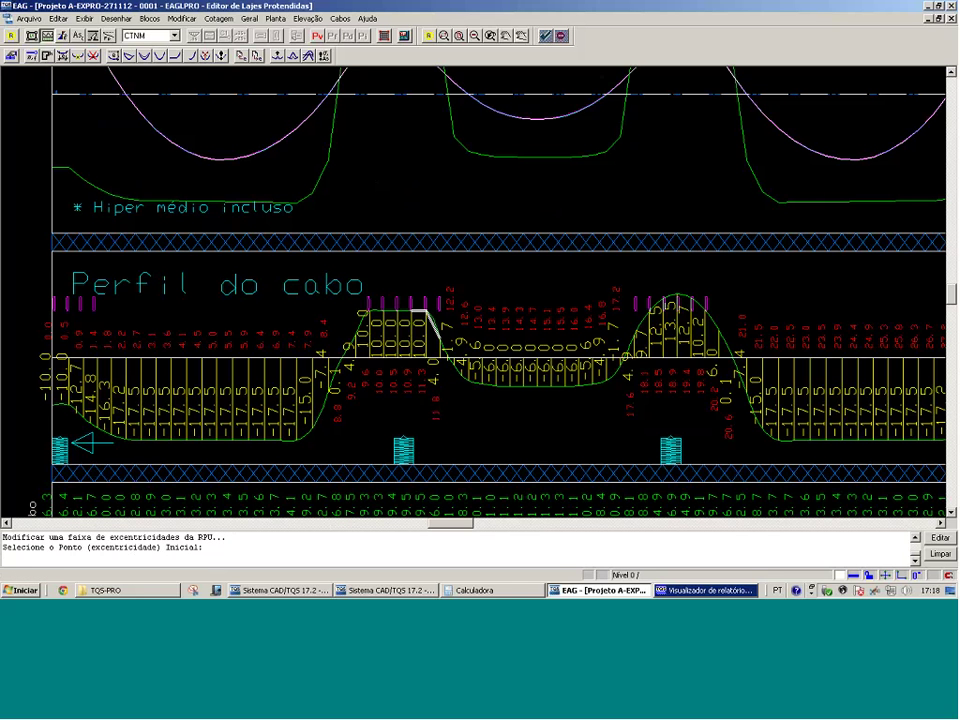
pyautogui.click(369, 313)
pyautogui.click(425, 305)
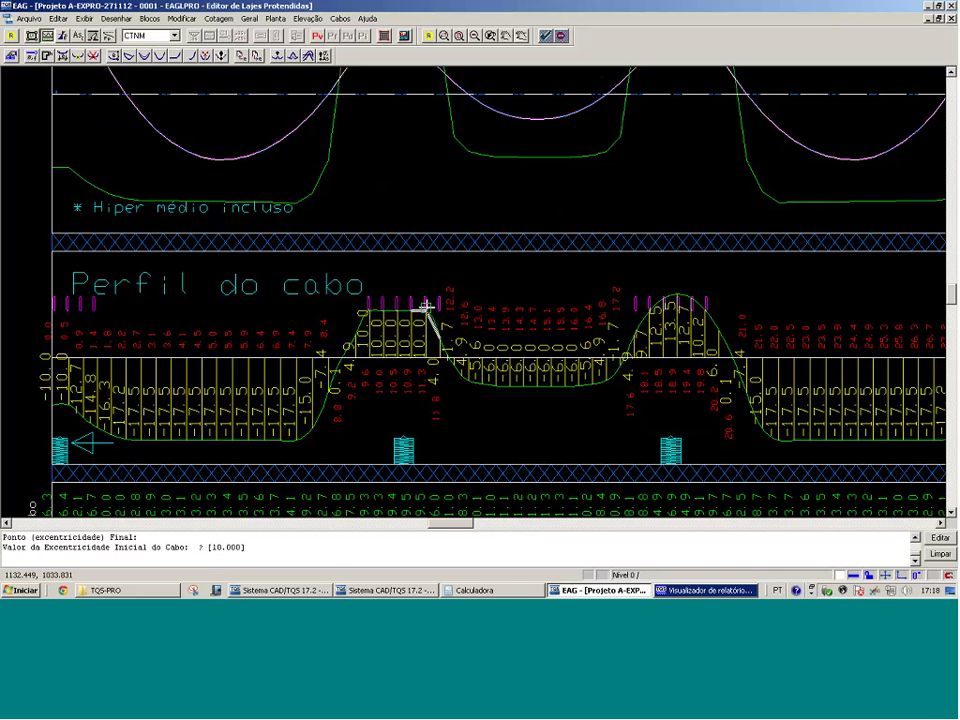
pyautogui.press('Return')
pyautogui.press('Return')
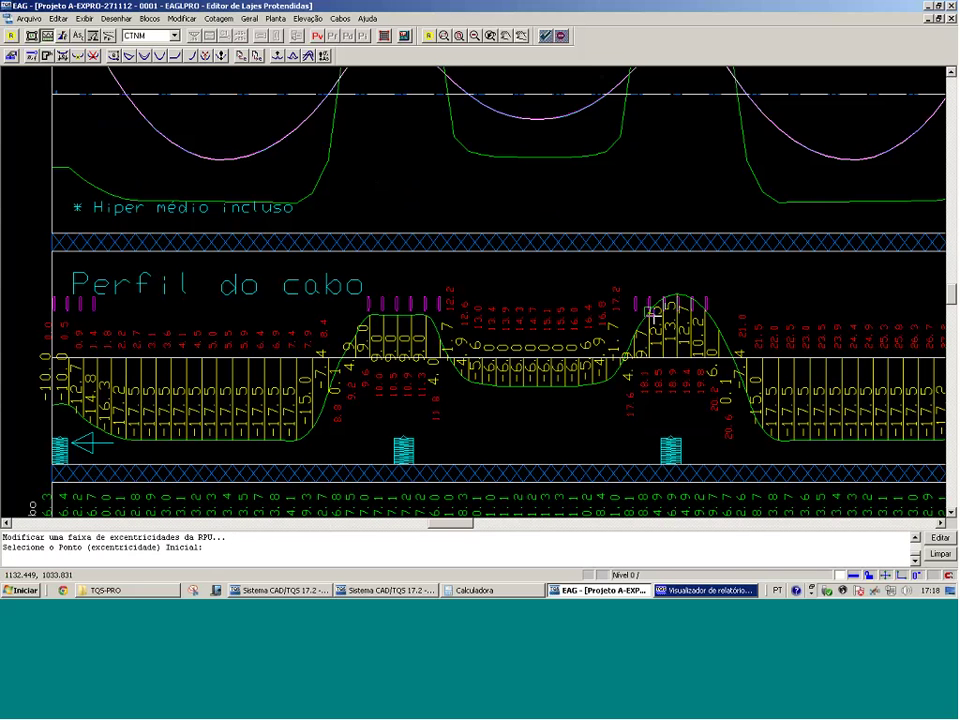
# Mirror the cable profile so the second inner support takes the flat shape of the first one
pyautogui.scroll(-2, 626, 303)
pyautogui.moveTo(327, 361)
pyautogui.mouseDown()
pyautogui.moveTo(566, 195)
pyautogui.moveTo(583, 195)
pyautogui.mouseUp()
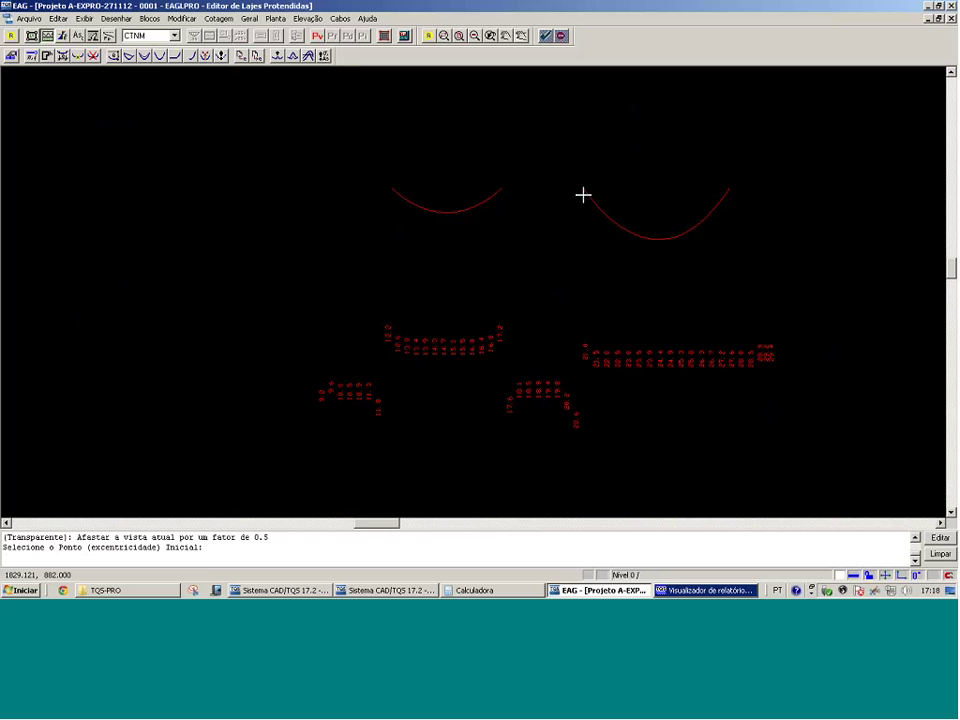
pyautogui.press('Escape')
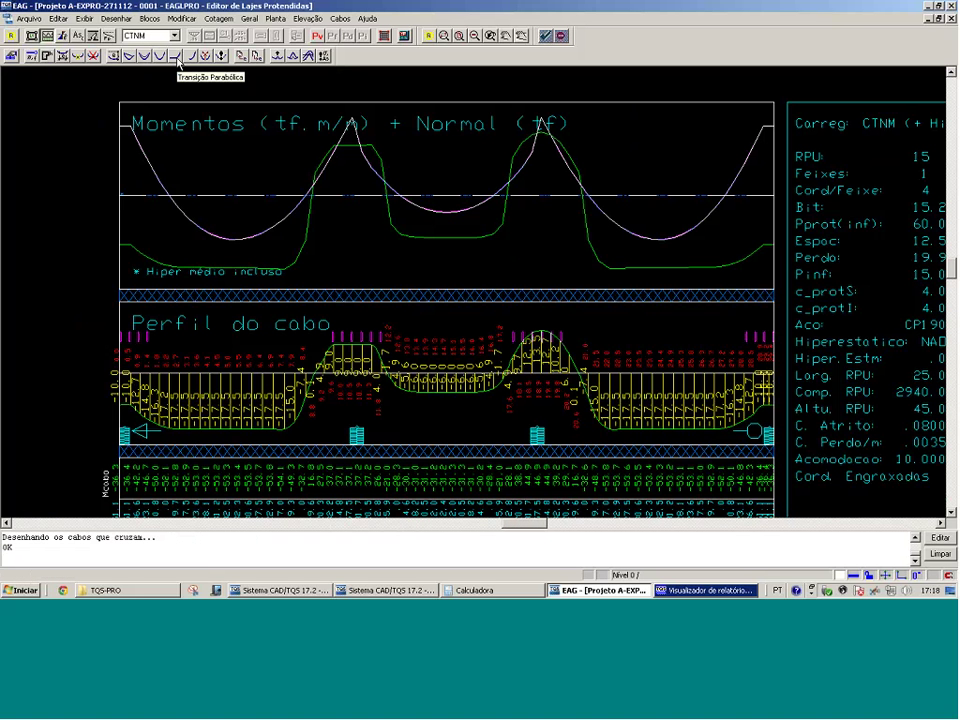
pyautogui.click(205, 55)
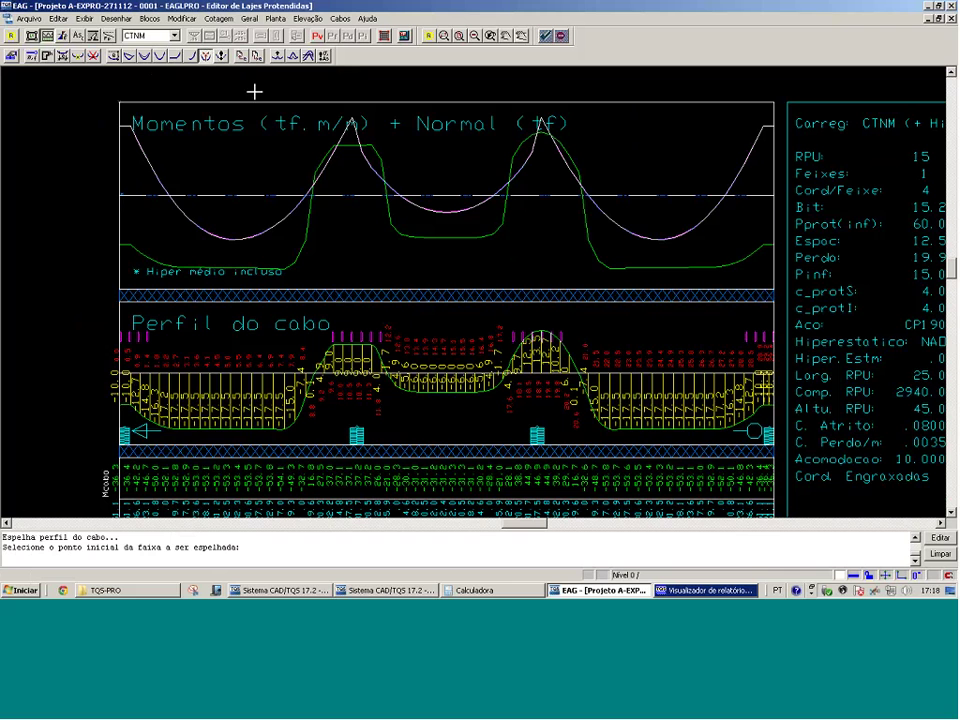
pyautogui.click(648, 129)
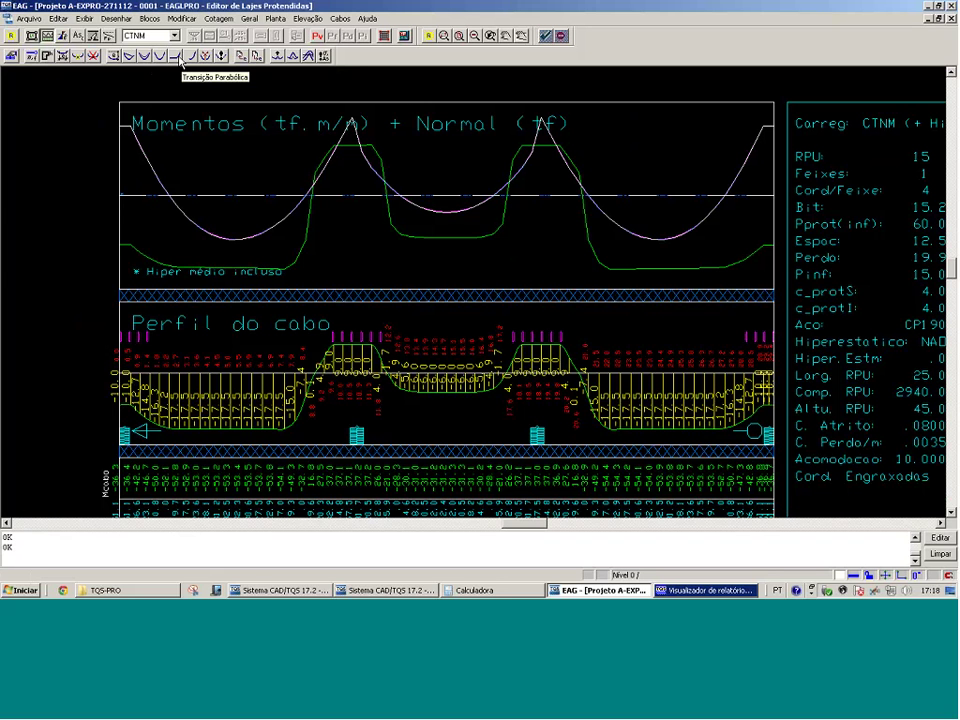
# Apply parabolic transitions to the cable profile from the first inner support down to the central span and to the first span
pyautogui.click(179, 58)
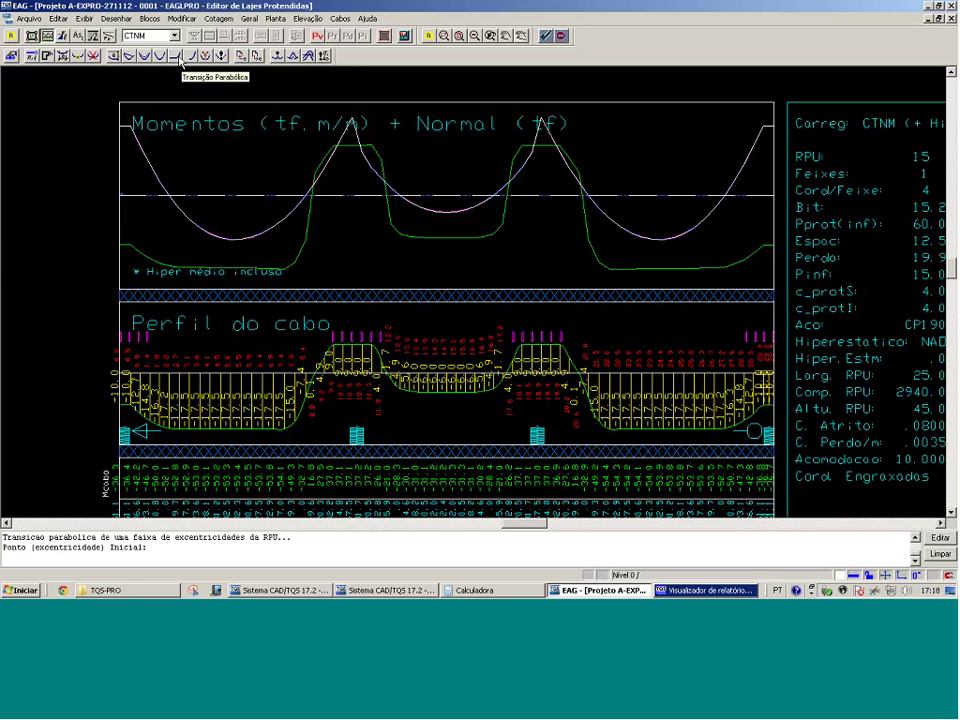
pyautogui.click(420, 392)
pyautogui.click(381, 403)
pyautogui.press('Return')
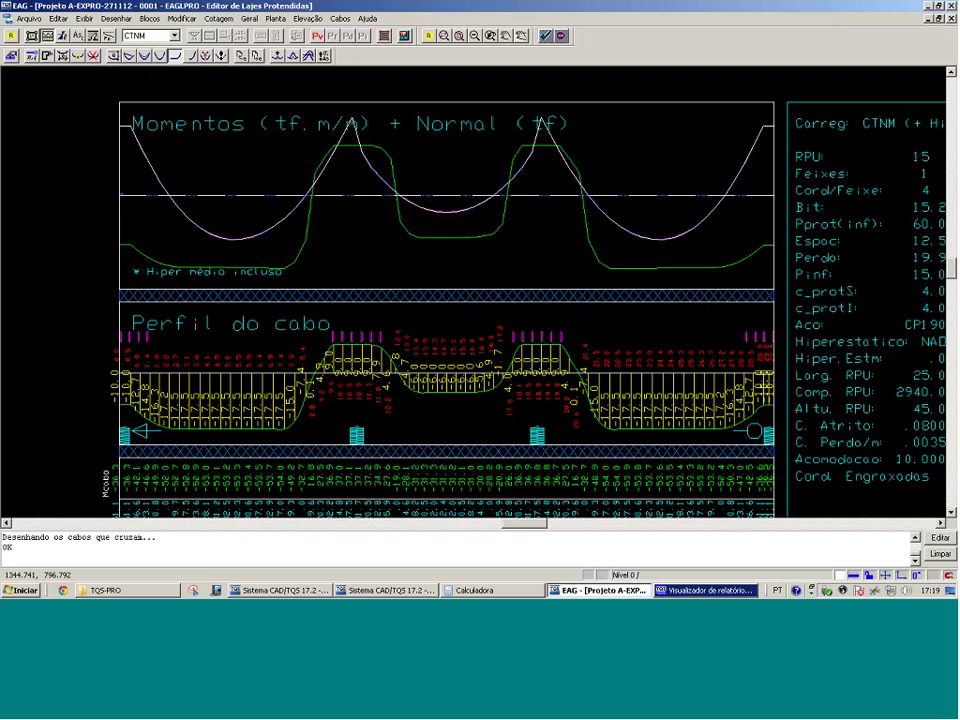
pyautogui.click(285, 430)
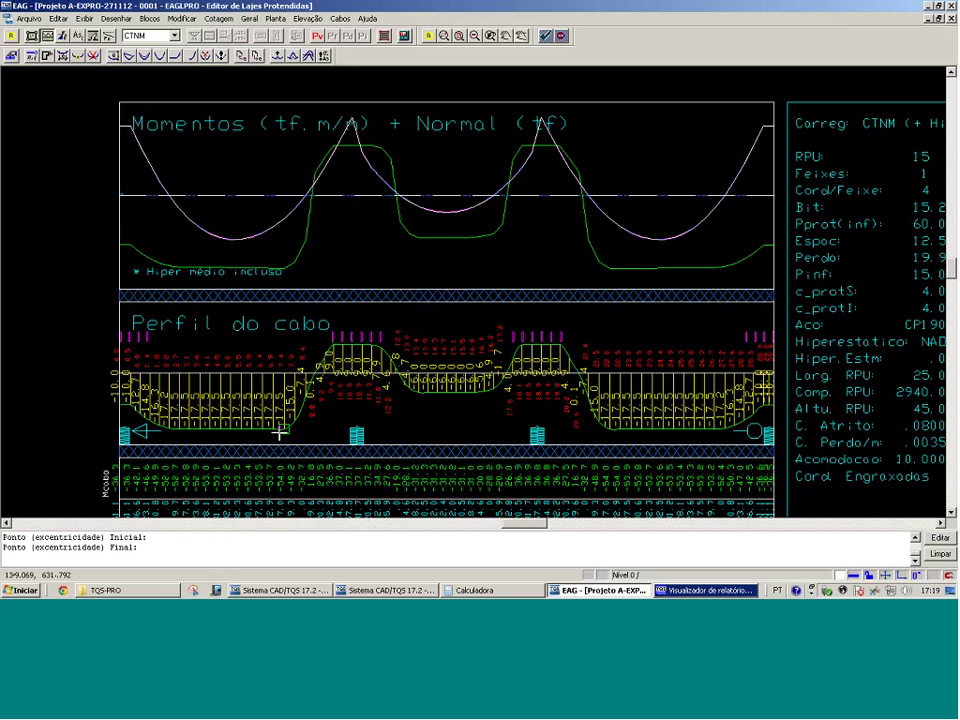
pyautogui.click(280, 432)
pyautogui.press('Return')
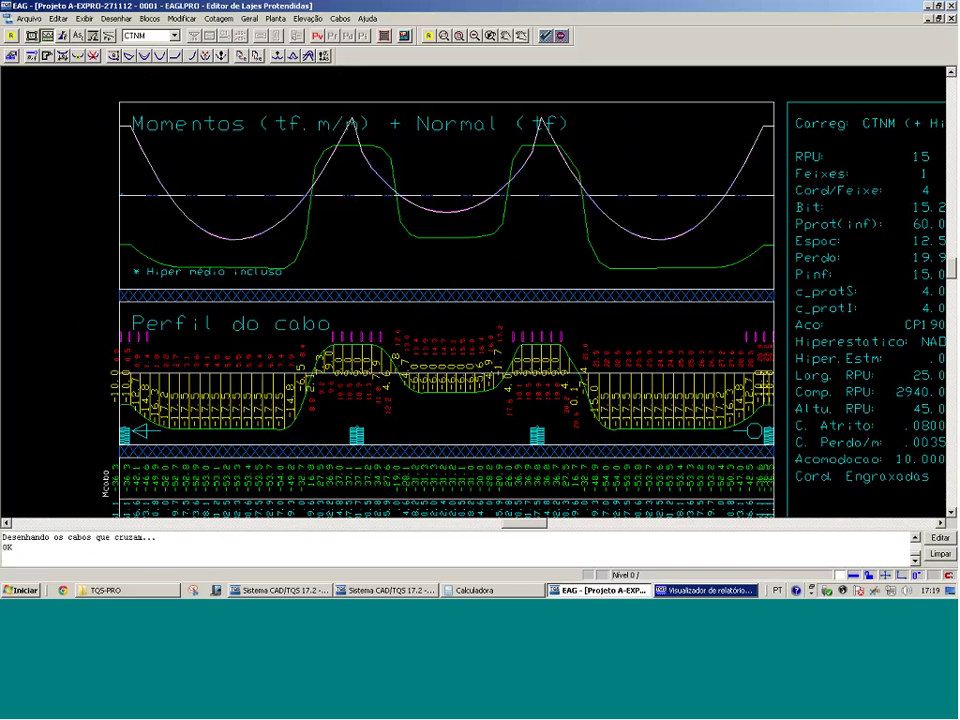
# Mirror the first half of the cable profile, including its parabolic transitions, onto the second half
pyautogui.click(168, 103)
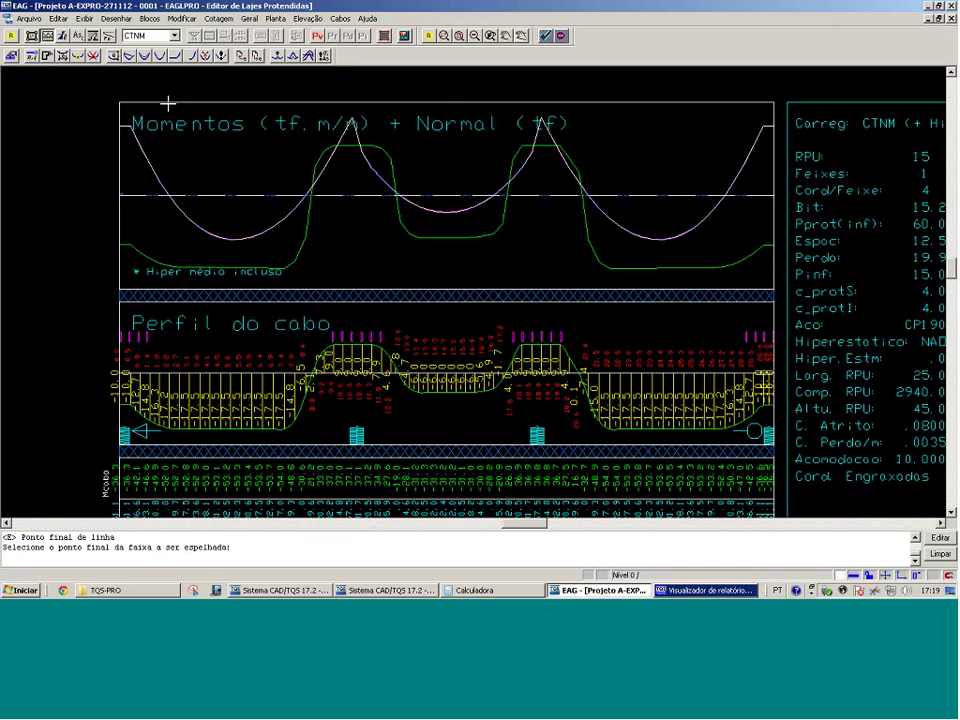
pyautogui.click(613, 118)
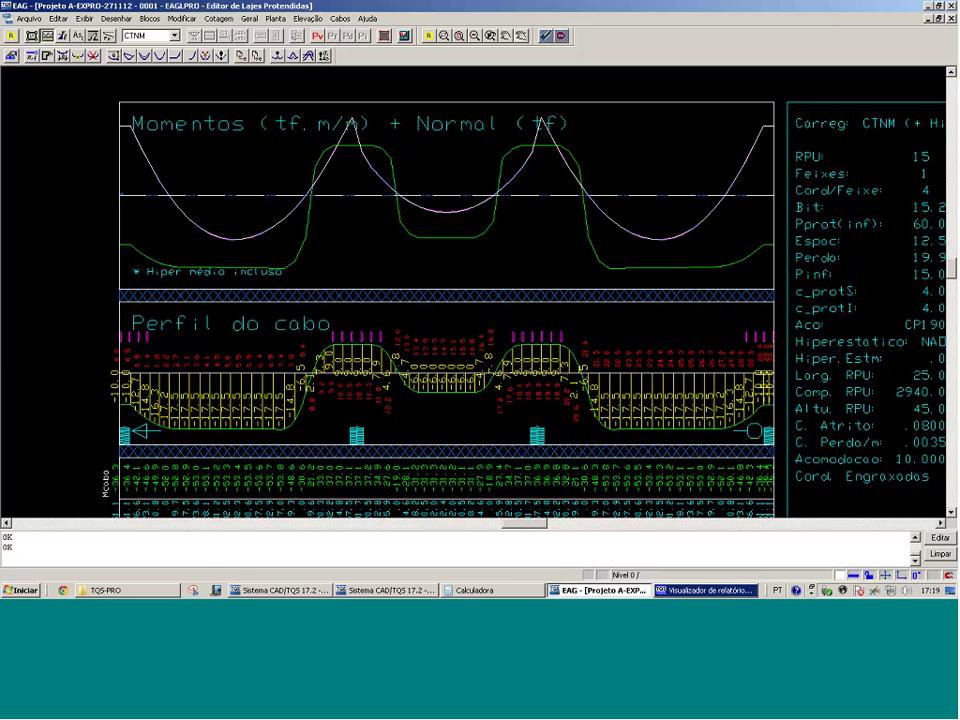
# Copy the detailing of RPU 15 to RPU 17 at the opposite edge of the slab plan
pyautogui.click(32, 36)
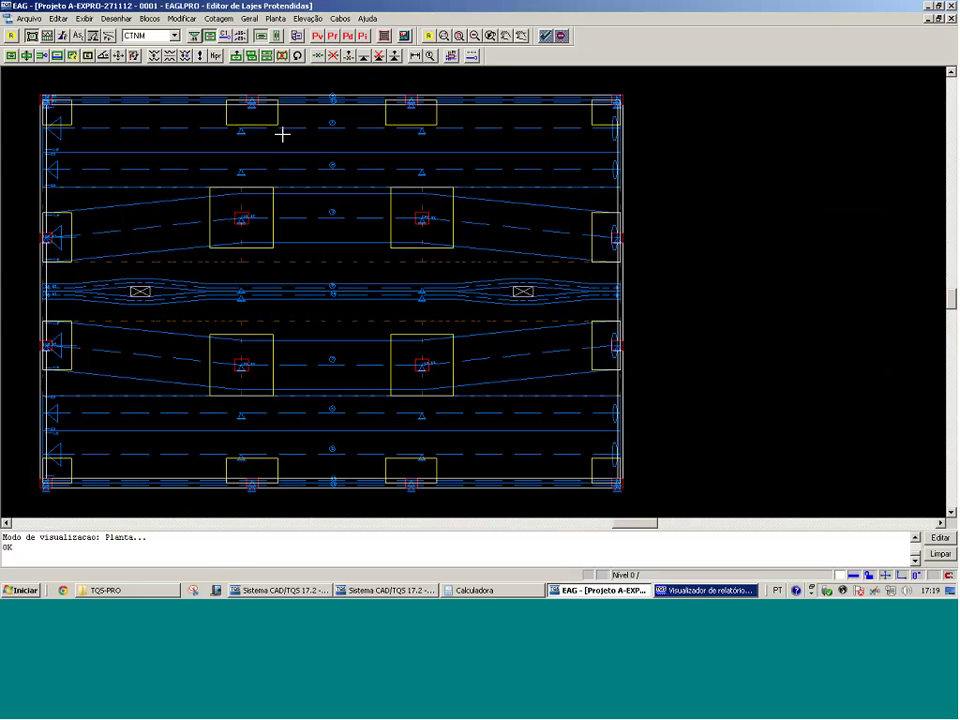
pyautogui.click(186, 56)
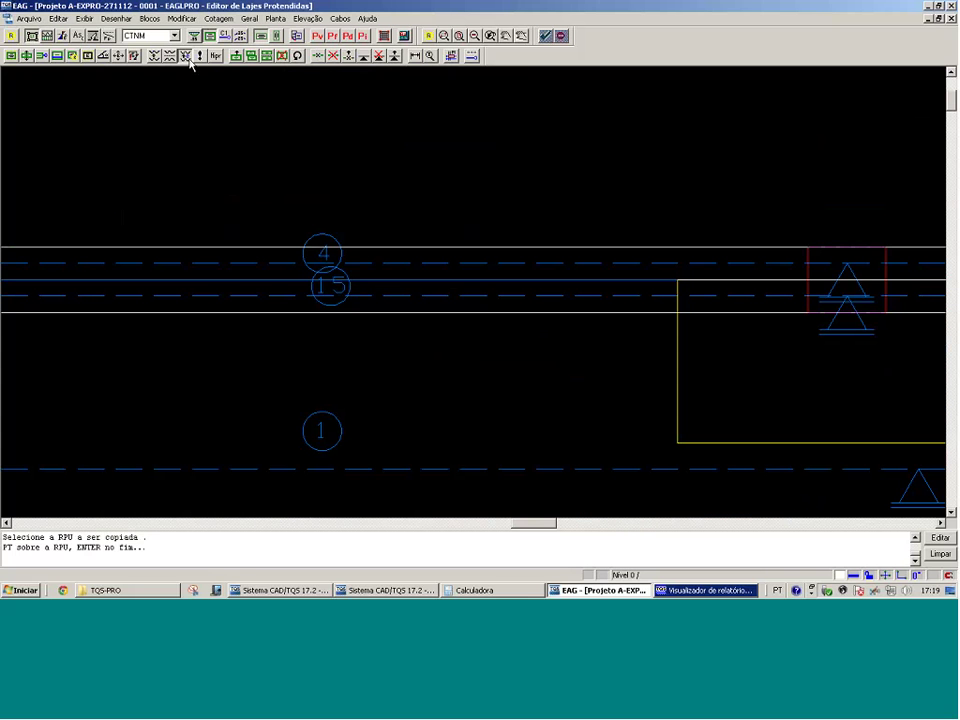
pyautogui.click(459, 294)
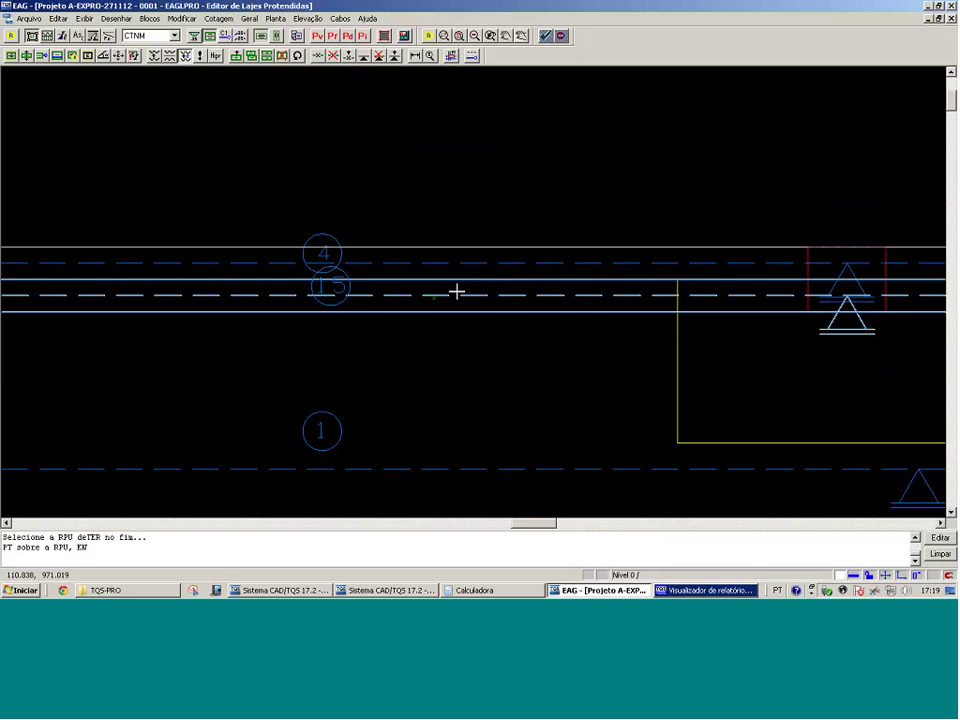
pyautogui.hotkey('shift', 'F8')
pyautogui.press('F8')
pyautogui.click(279, 516)
pyautogui.click(375, 486)
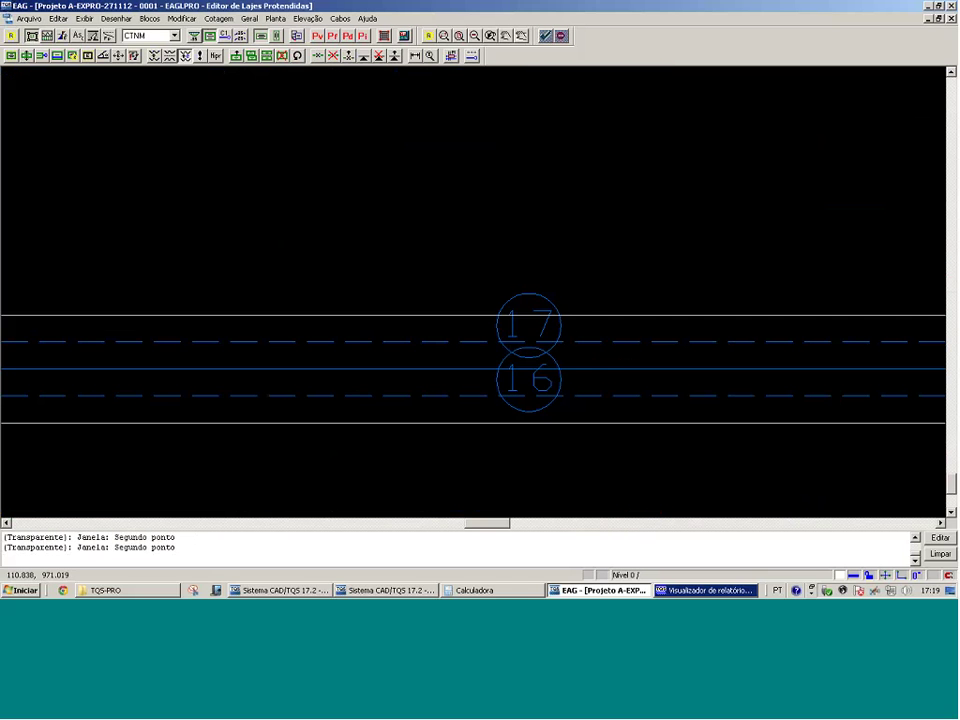
pyautogui.click(598, 326)
pyautogui.press('Return')
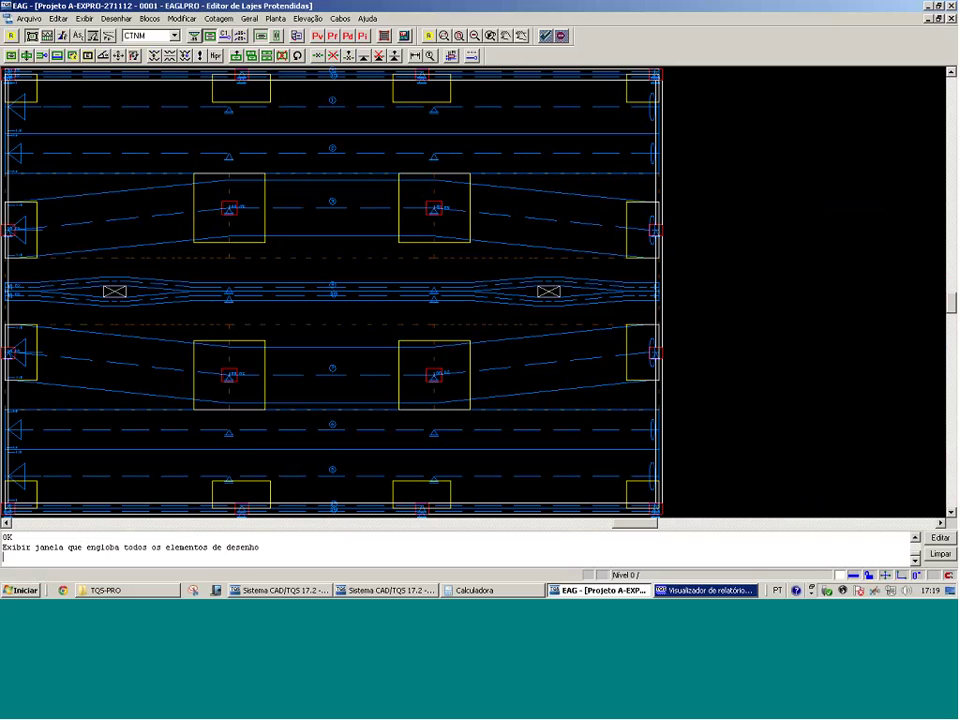
# Display the cables in plan and regenerate all of them
pyautogui.click(222, 38)
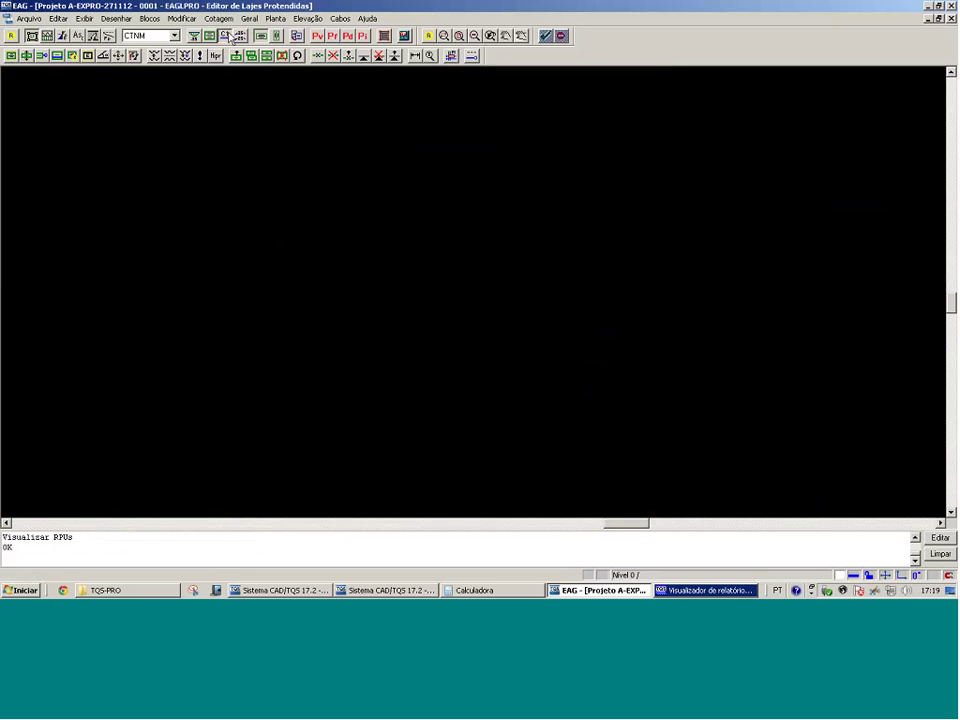
pyautogui.click(475, 57)
pyautogui.click(12, 57)
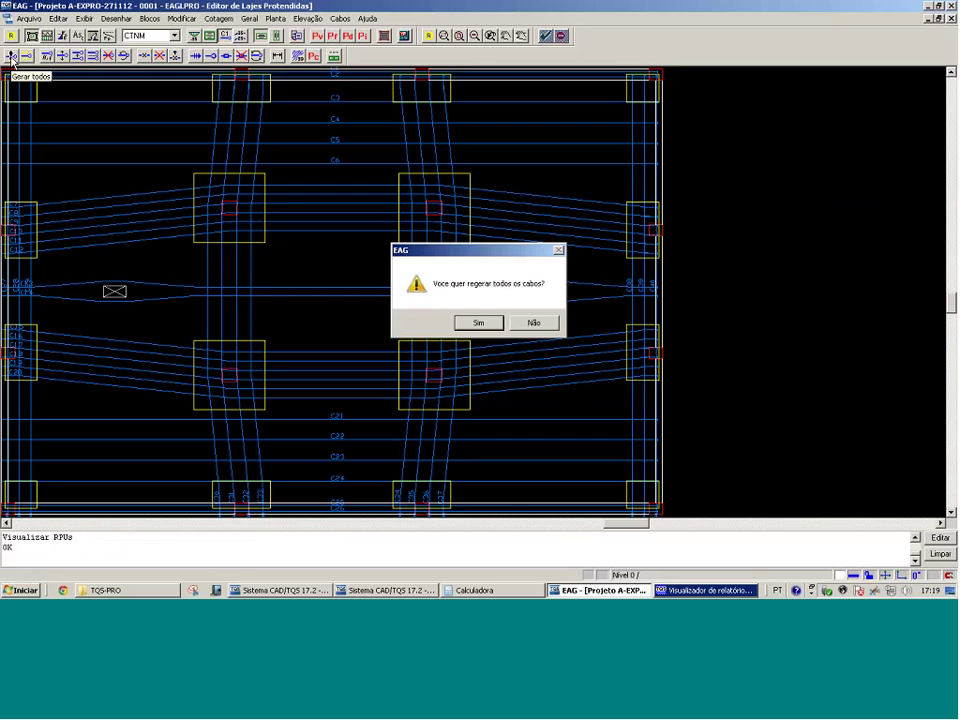
pyautogui.press('Return')
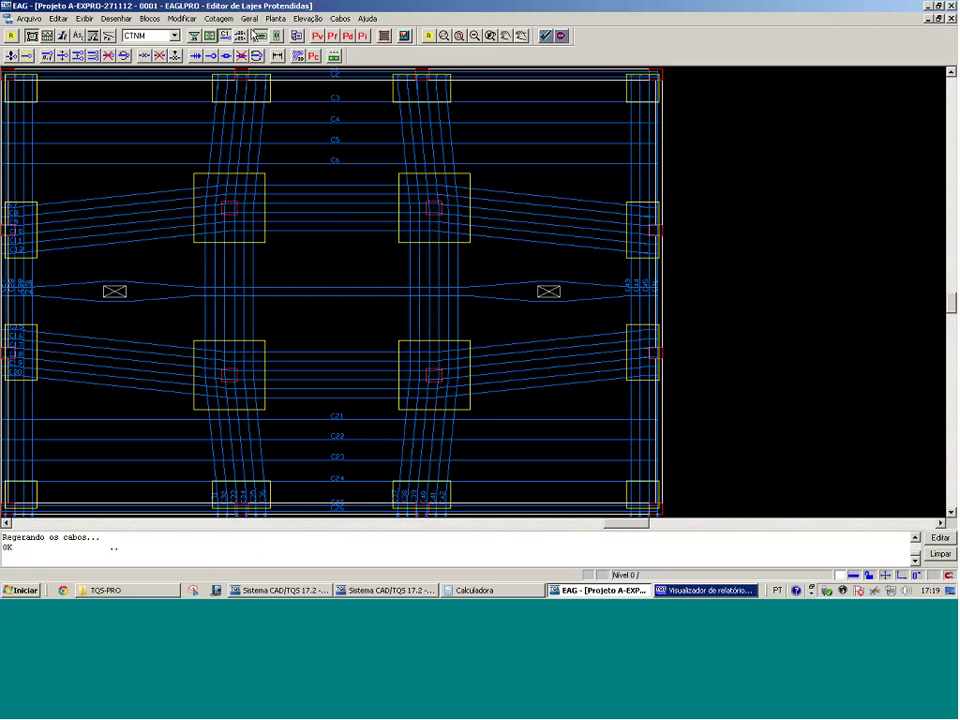
# Show crossing dimensions, interference circles and overlaps on the cable plan and inspect them around the supports
pyautogui.click(315, 57)
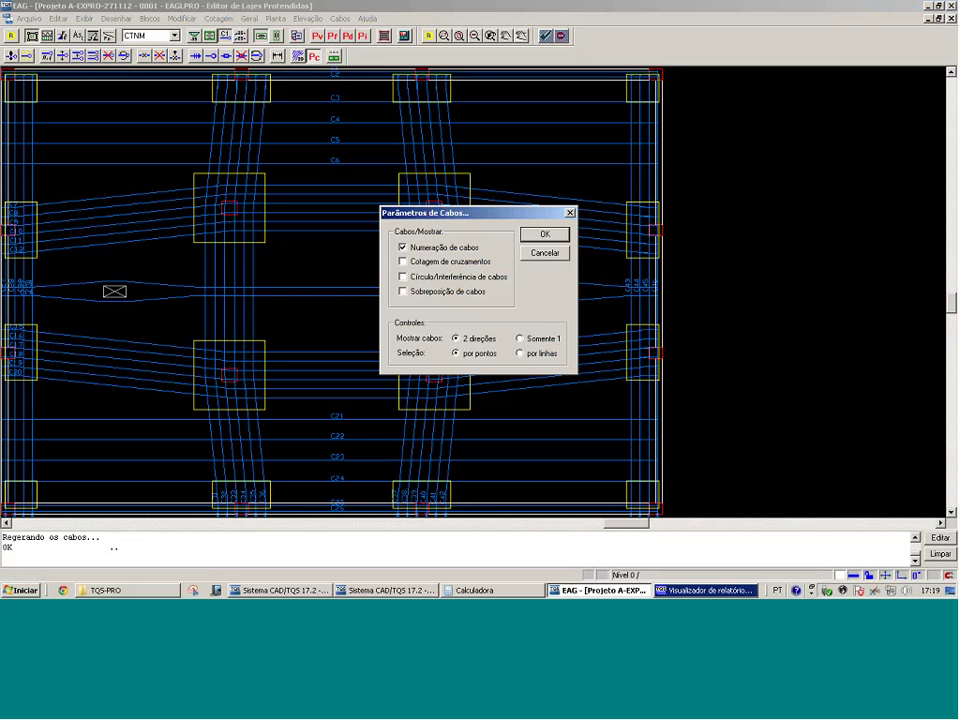
pyautogui.click(430, 262)
pyautogui.click(430, 278)
pyautogui.click(428, 291)
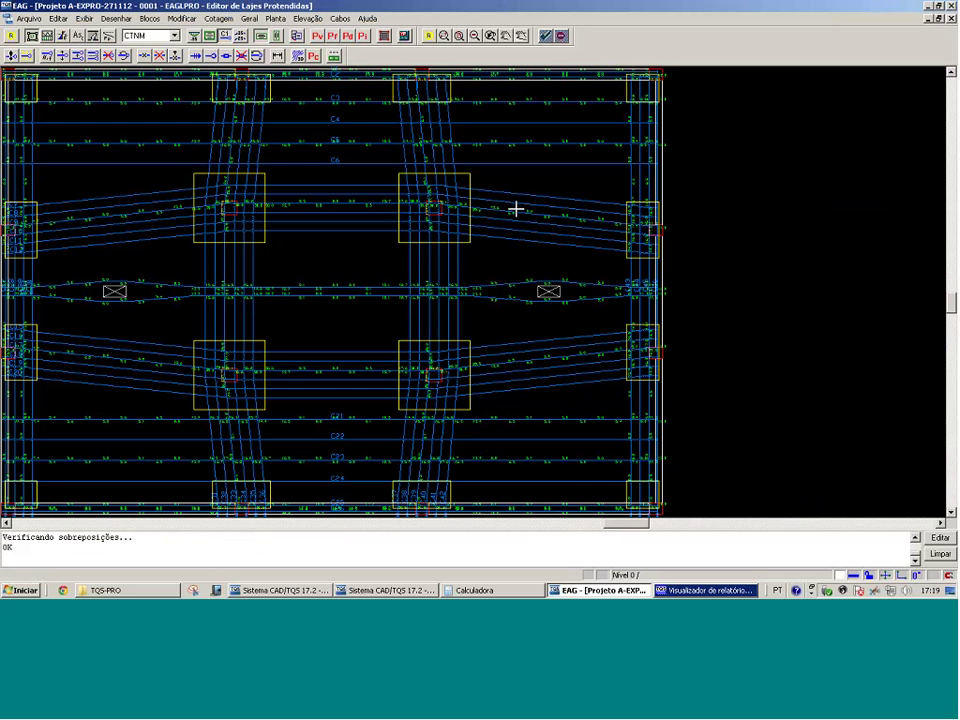
pyautogui.click(146, 424)
pyautogui.click(317, 326)
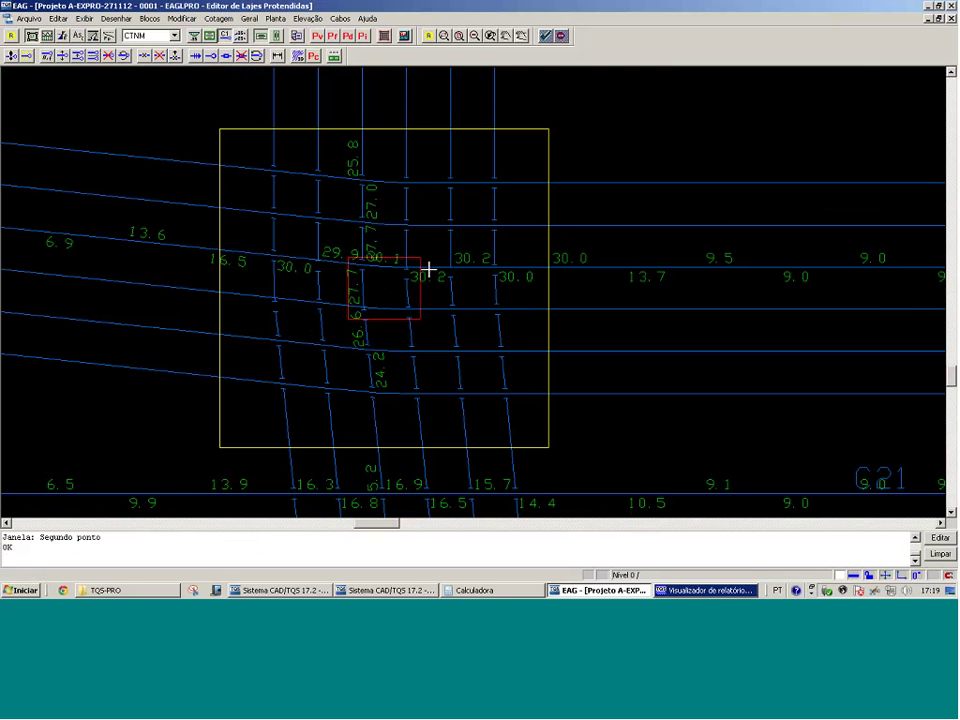
pyautogui.scroll(-5, 391, 241)
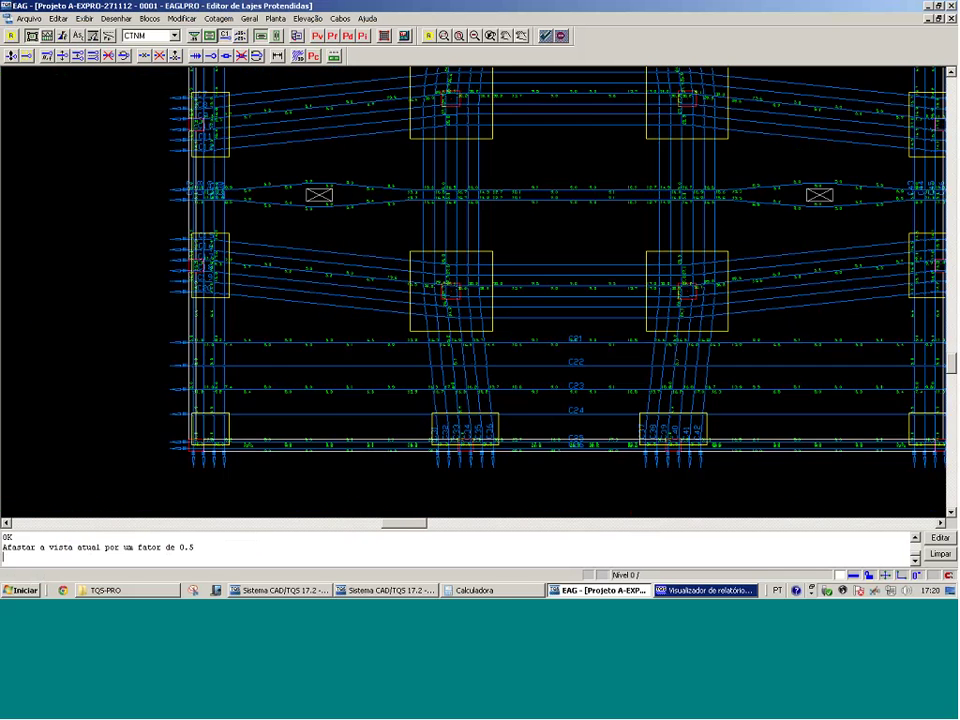
pyautogui.click(510, 117)
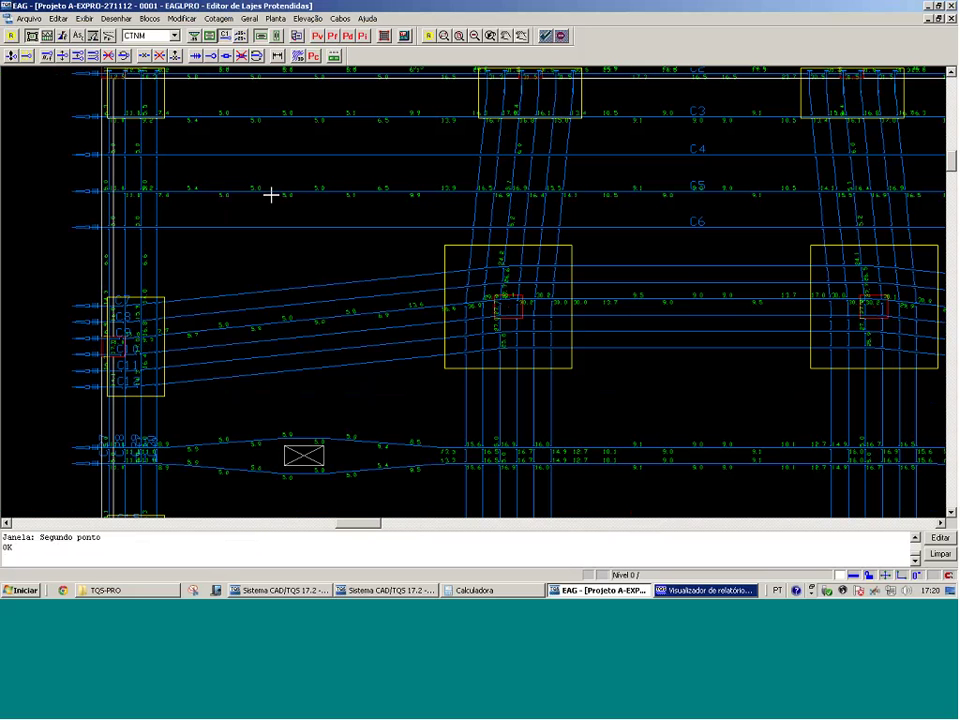
# Turn on the additional dimension lines in the plan visualization parameters
pyautogui.click(333, 55)
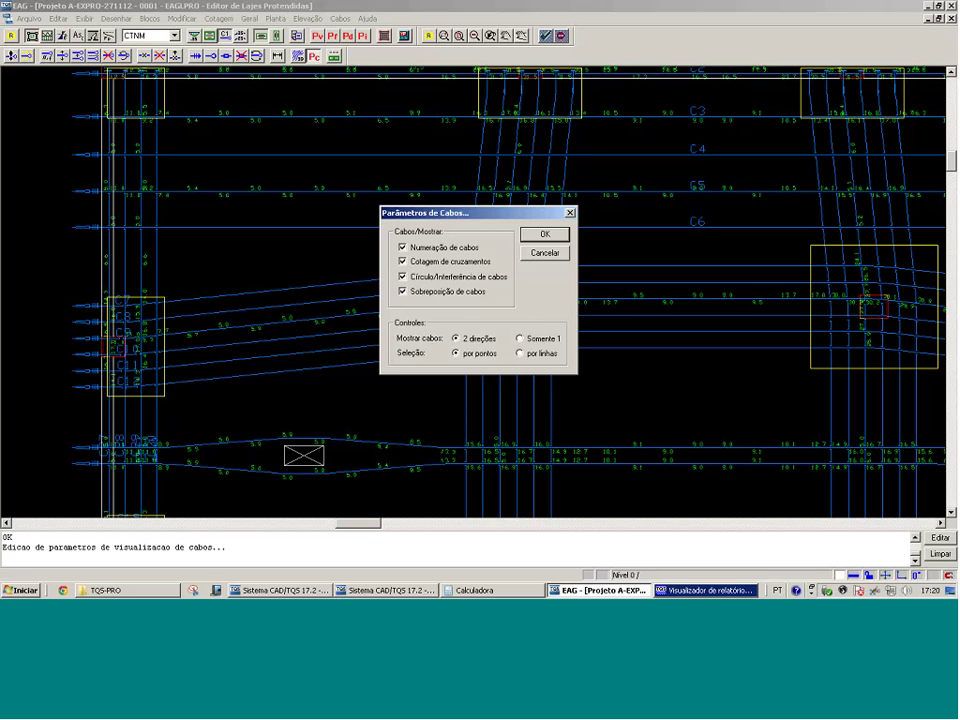
pyautogui.click(524, 236)
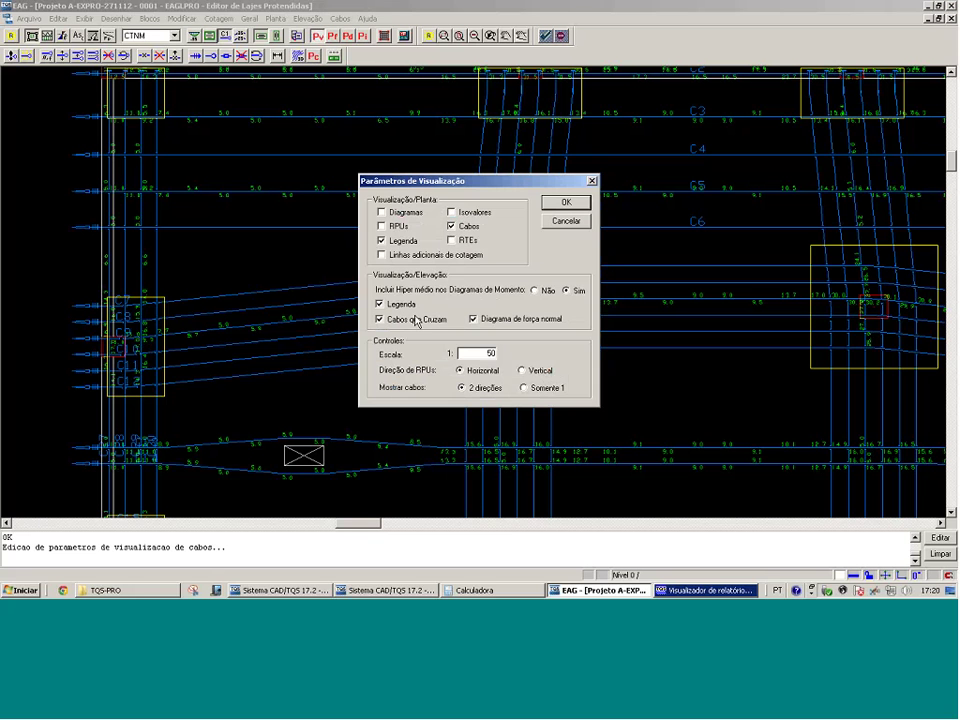
pyautogui.press('Return')
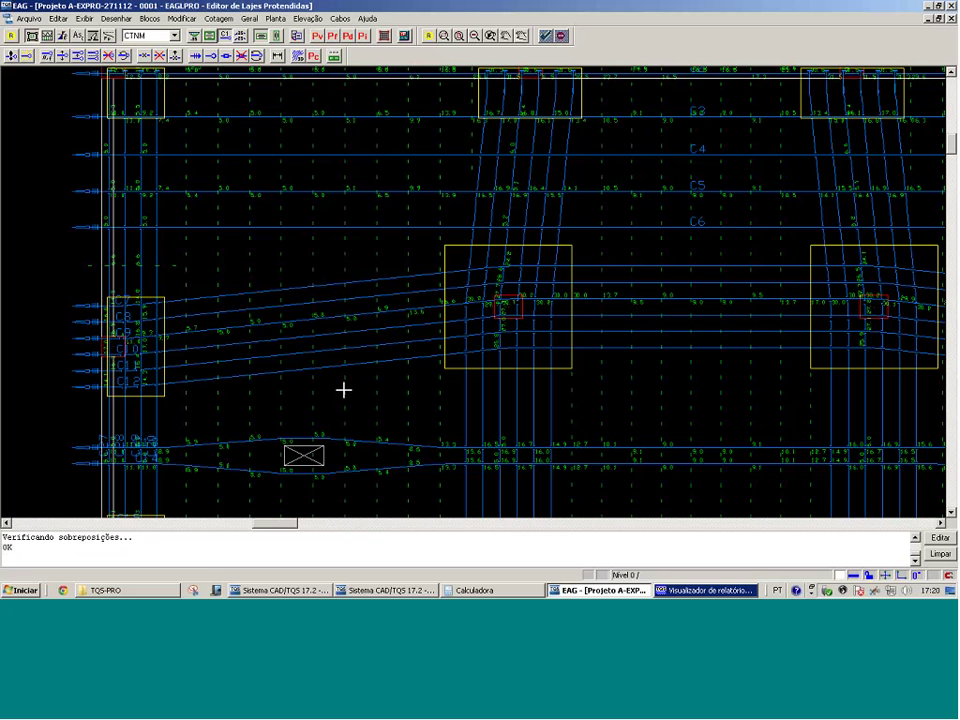
pyautogui.scroll(-2, 405, 300)
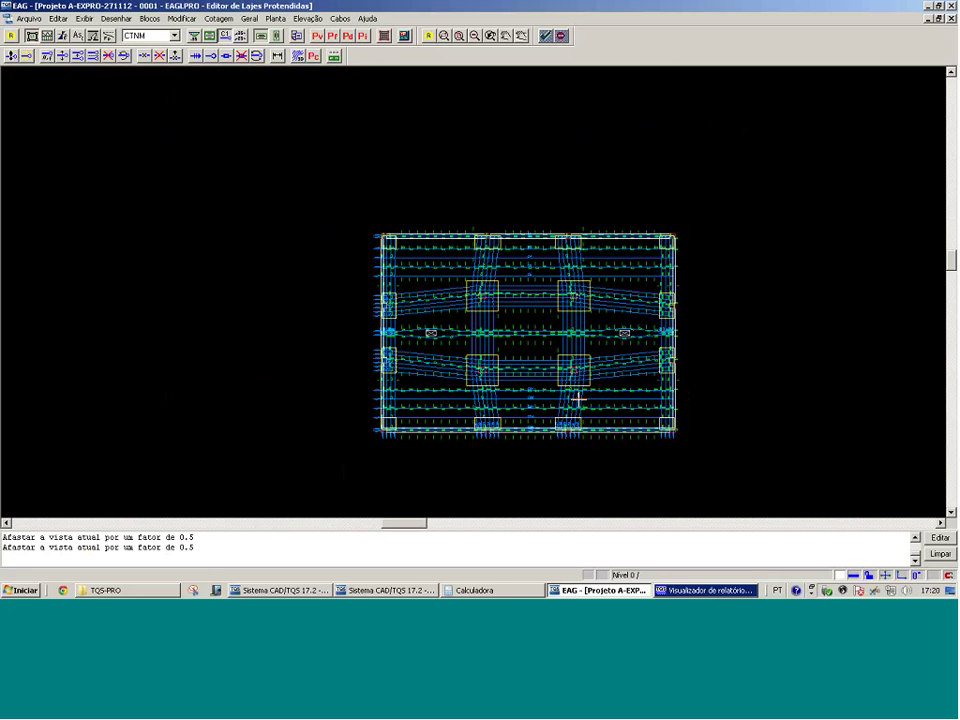
pyautogui.click(327, 461)
pyautogui.click(709, 235)
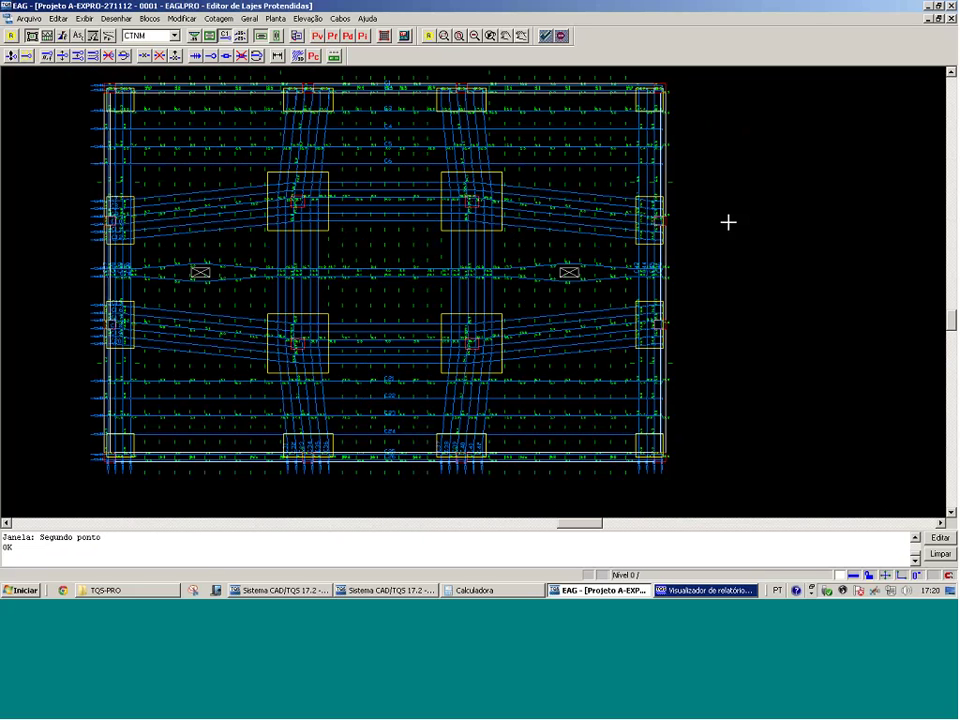
# Recalculate only the altered RPUs with the general report saved, and run the hyperstatic loading calculation
pyautogui.click(336, 58)
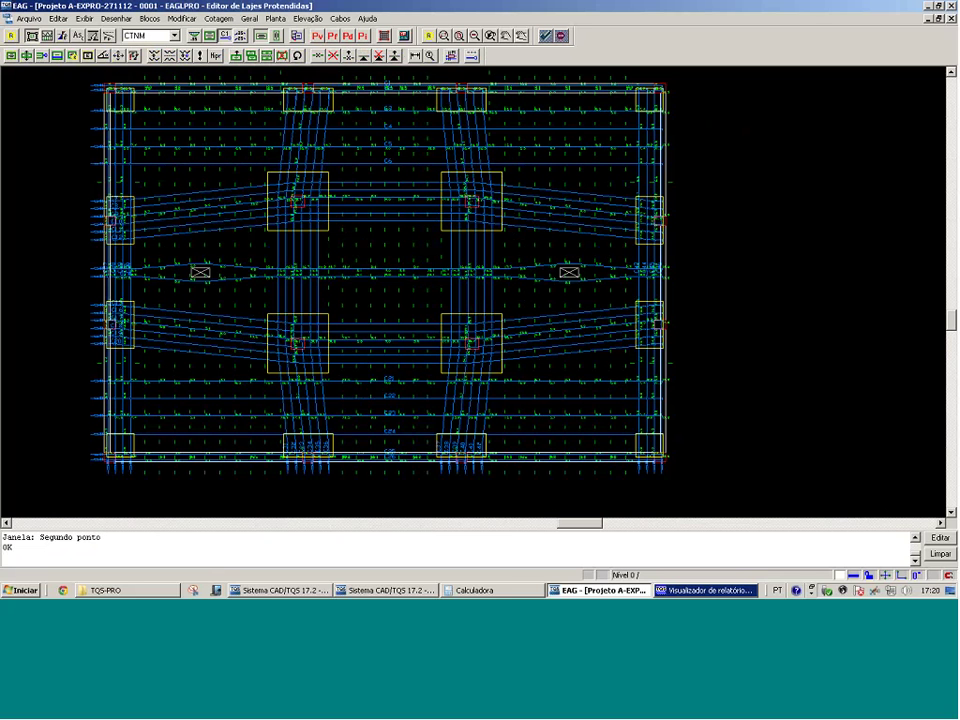
pyautogui.click(200, 56)
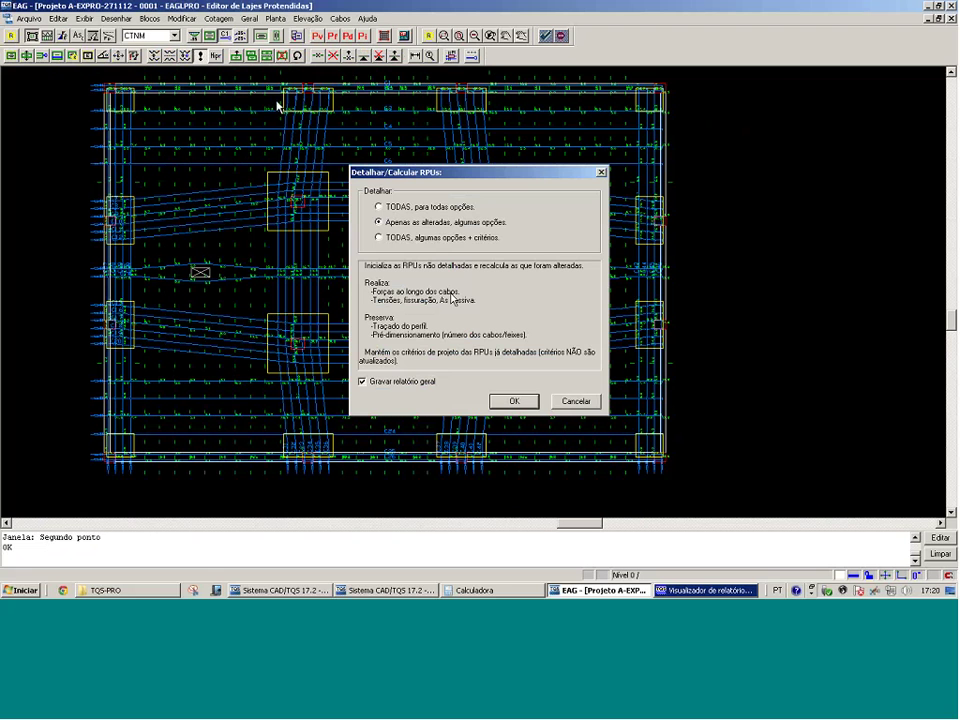
pyautogui.click(513, 401)
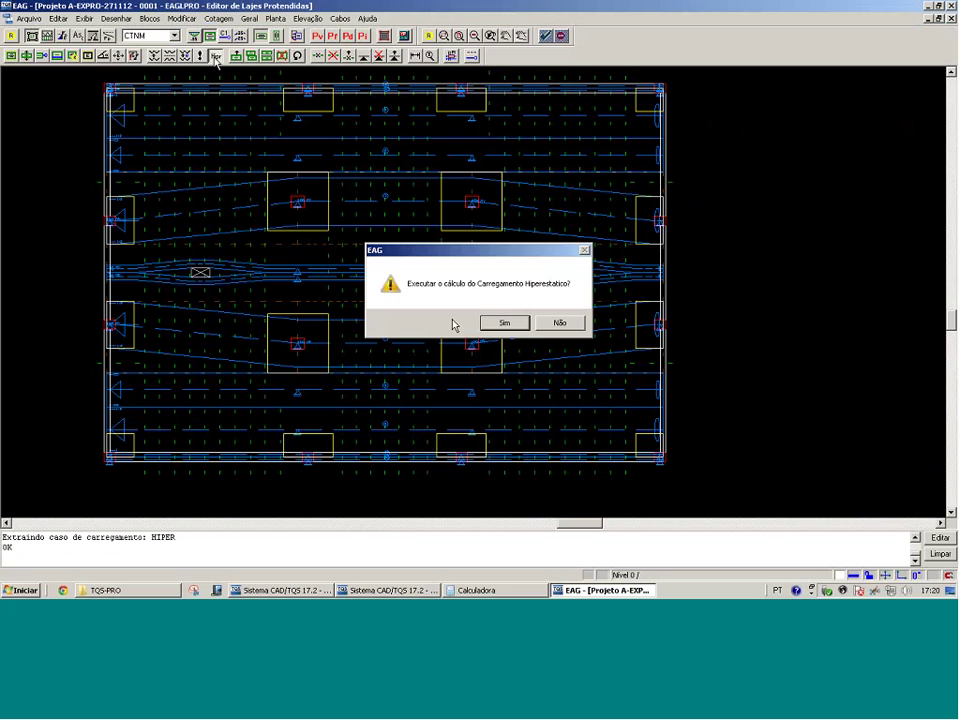
pyautogui.click(496, 324)
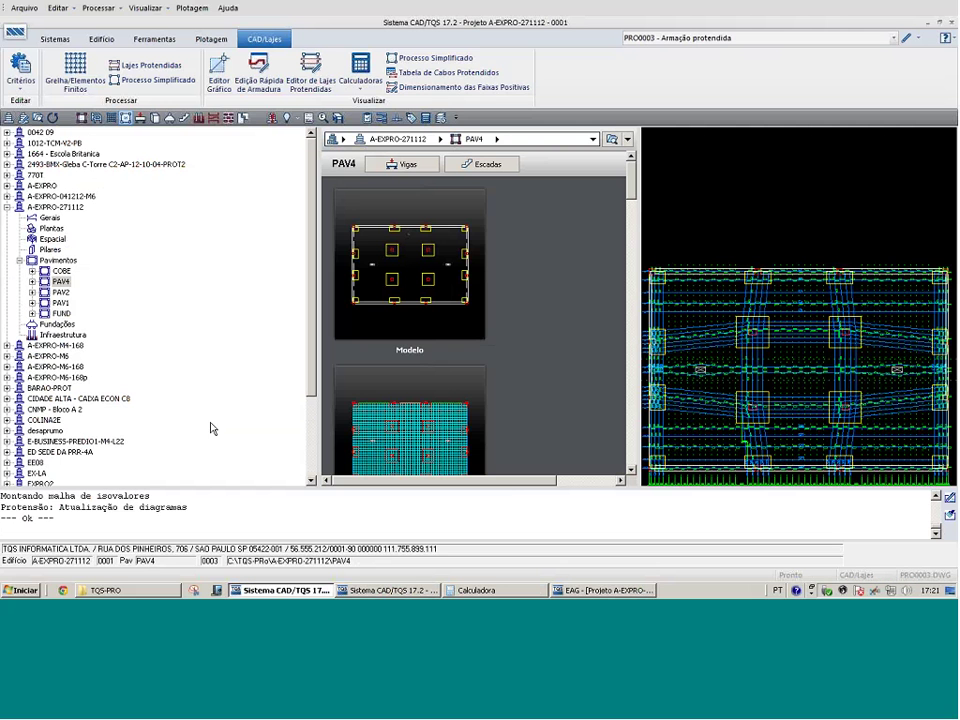
# Switch to the CAD/TQS manager and open building A-EXPRO-041212-M6's spatial frame in the ultimate limit state (ELU) frame viewer
pyautogui.click(61, 196)
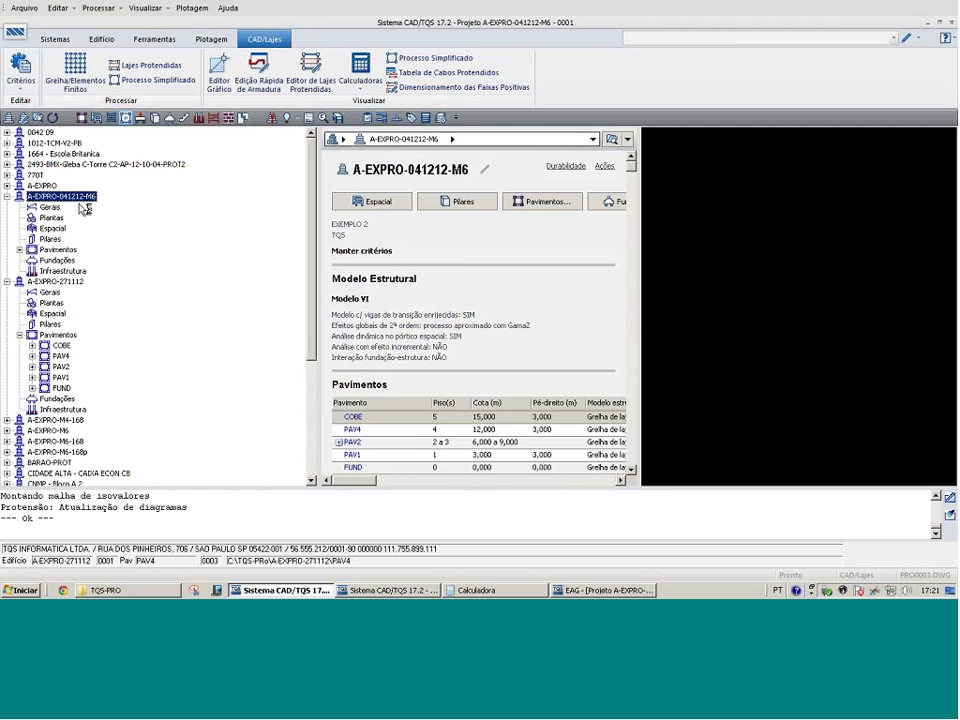
pyautogui.click(55, 229)
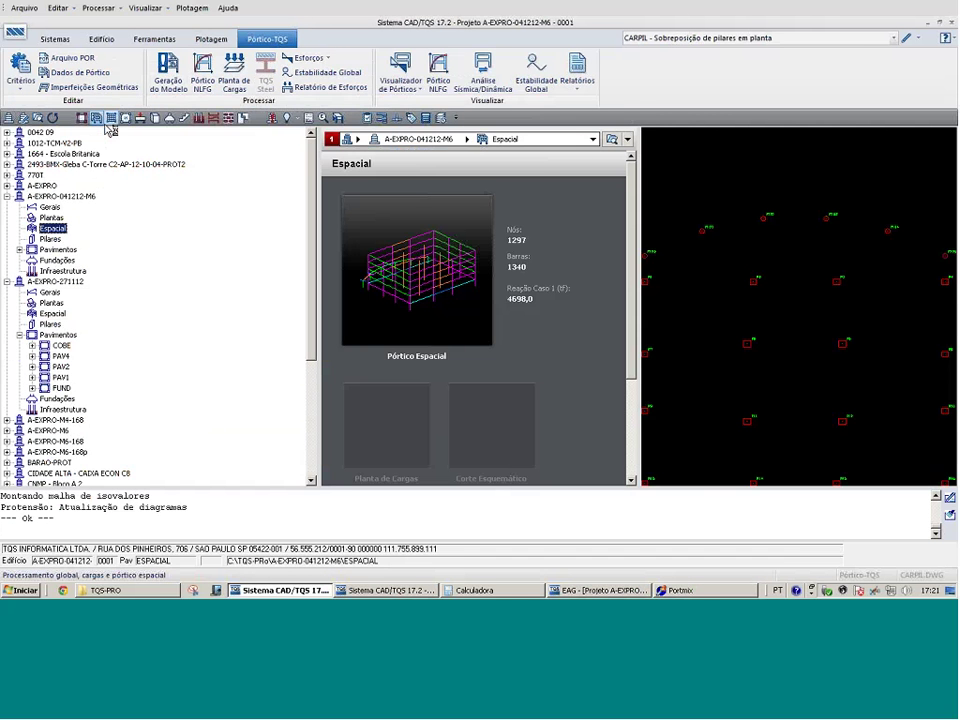
pyautogui.click(402, 86)
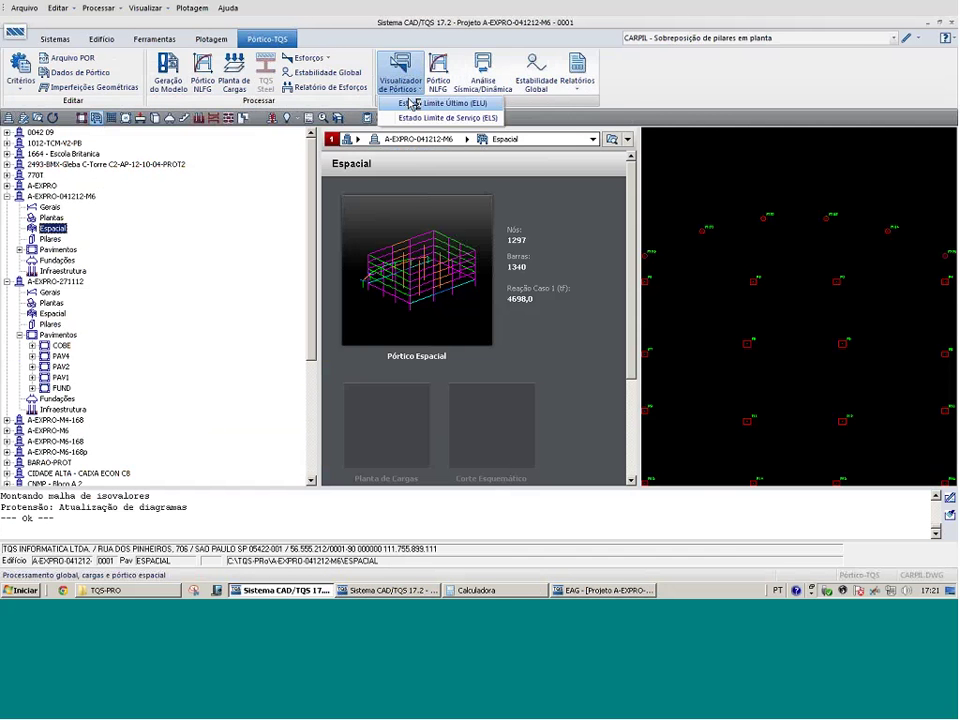
pyautogui.click(414, 104)
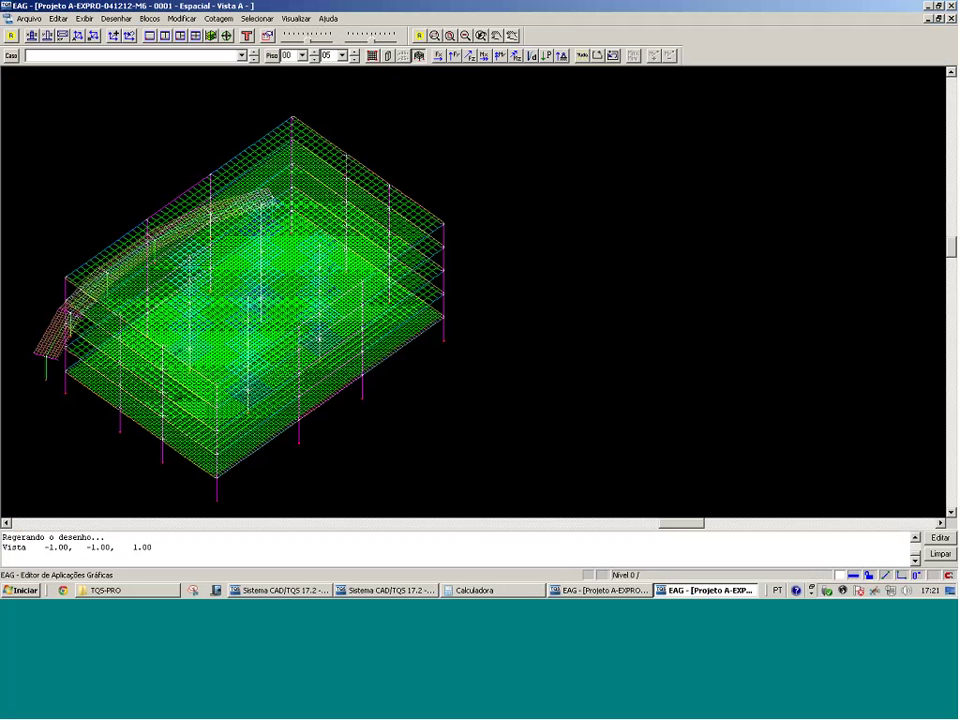
# Display the frame displacements for load case 05 - Temperatura (1), acknowledging the ELU notice
pyautogui.click(242, 56)
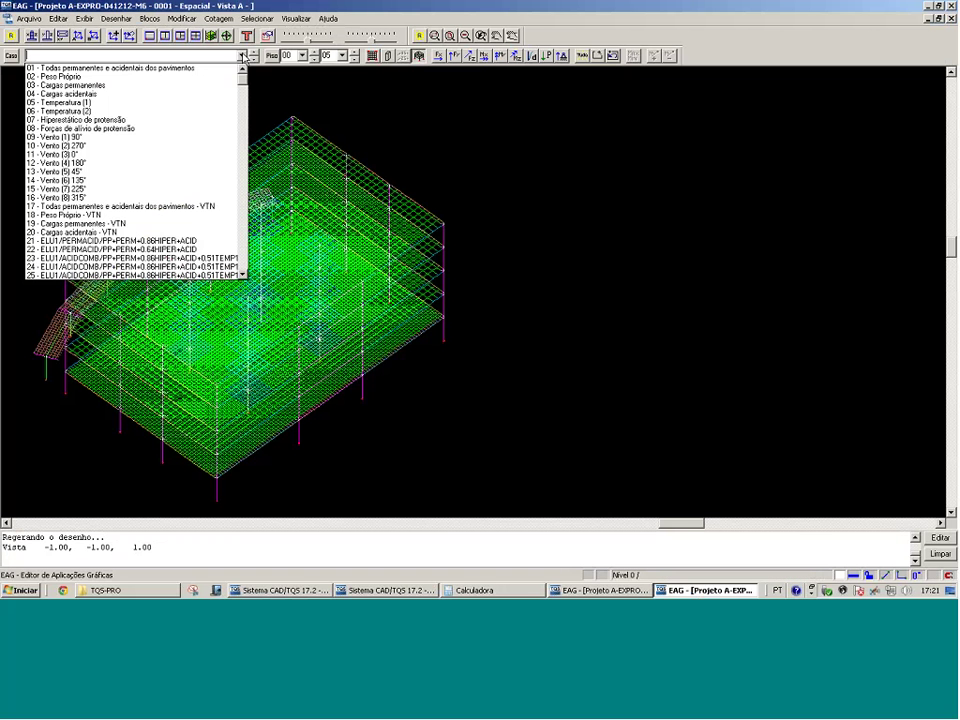
pyautogui.click(235, 102)
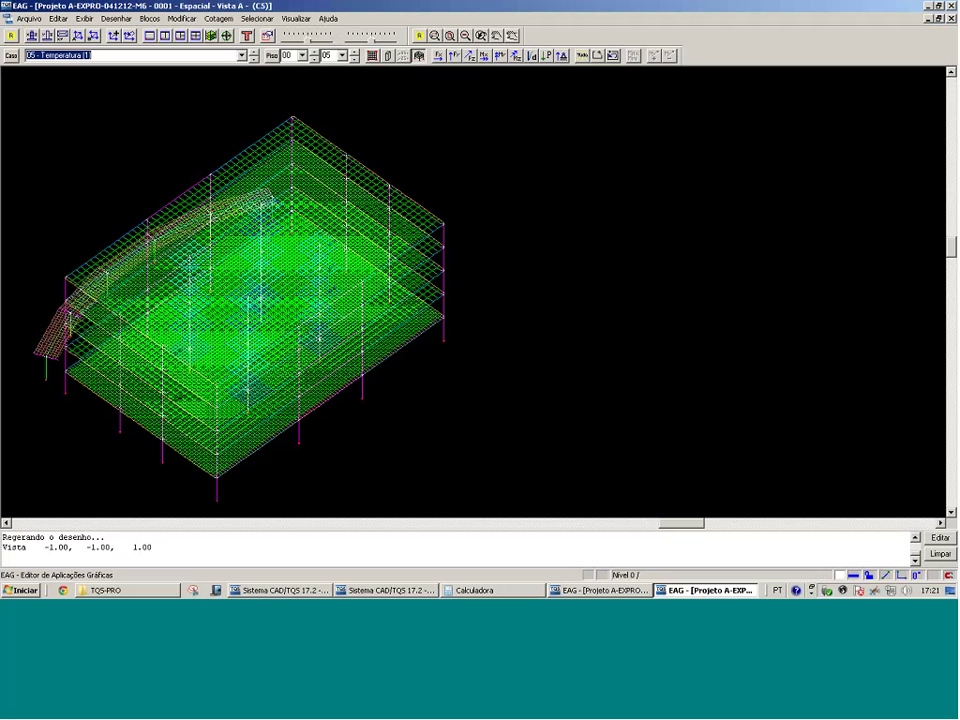
pyautogui.click(514, 60)
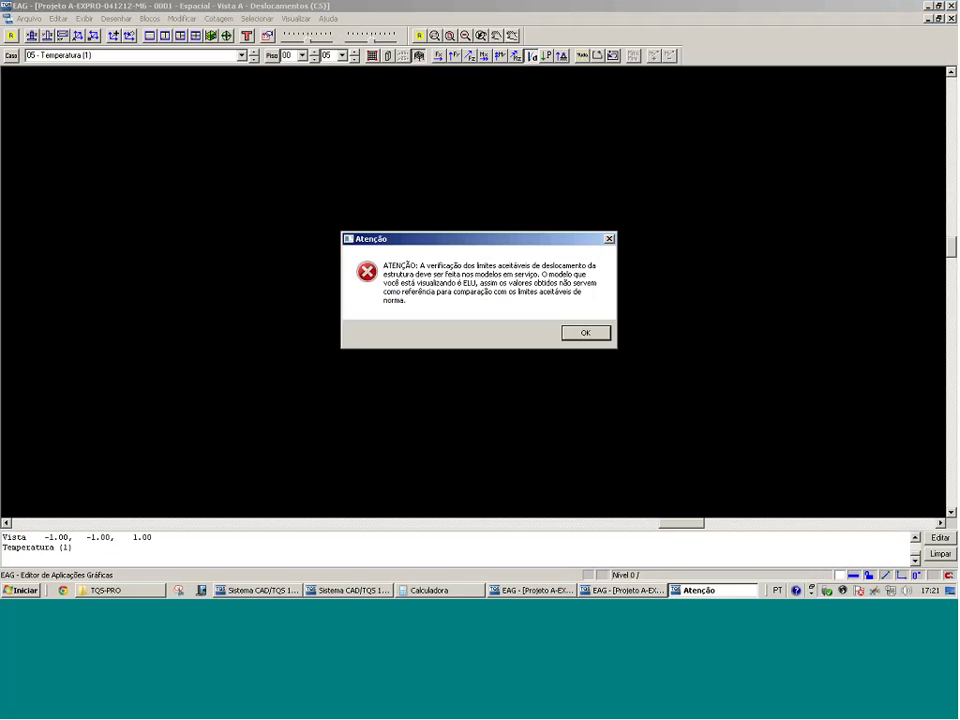
pyautogui.click(577, 333)
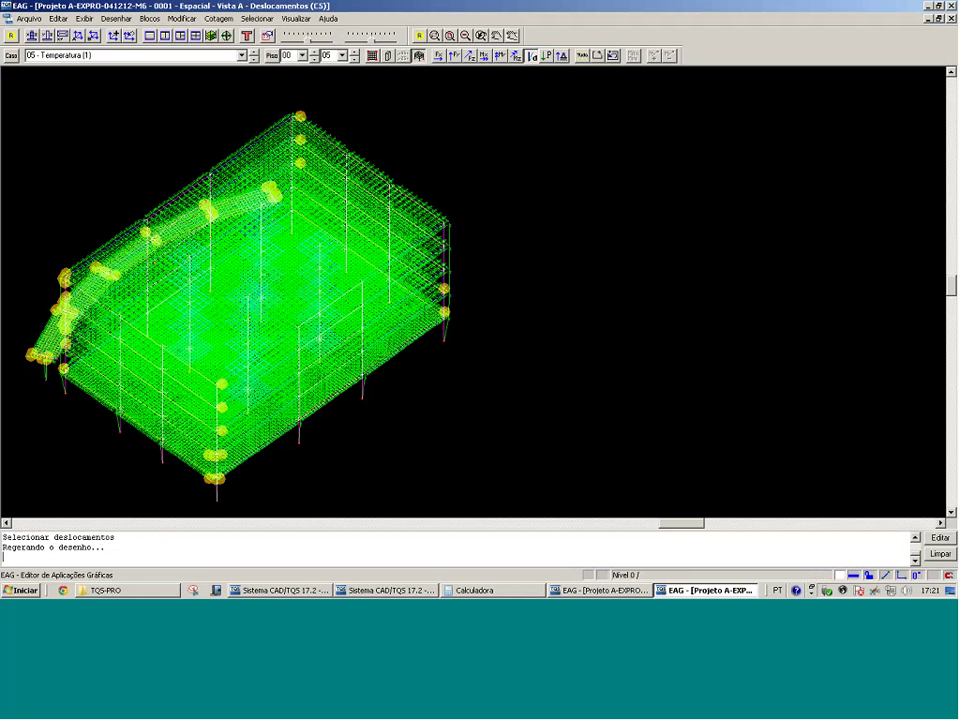
# View the frame from the front and examine the displacement values at the left end of the roof level
pyautogui.click(34, 36)
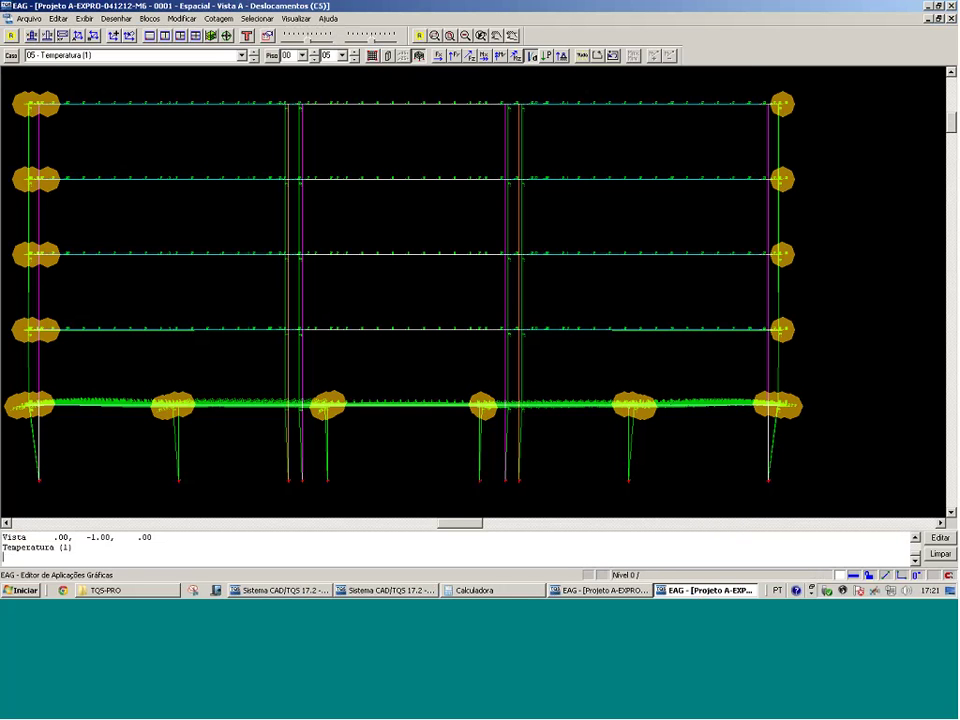
pyautogui.click(68, 97)
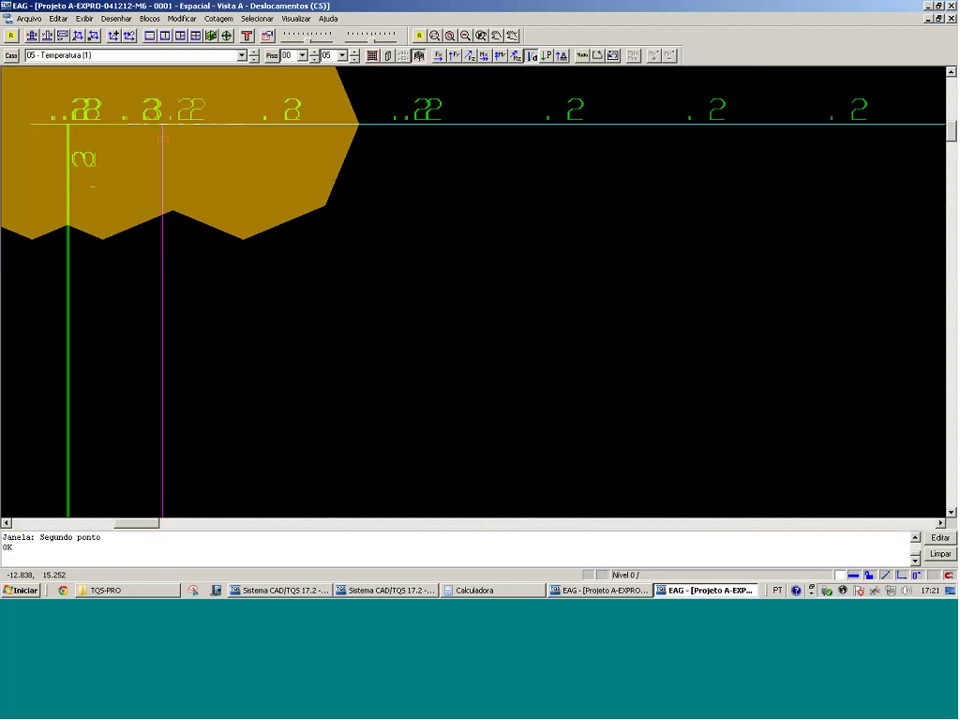
pyautogui.press('F8')
pyautogui.click(221, 72)
pyautogui.click(170, 136)
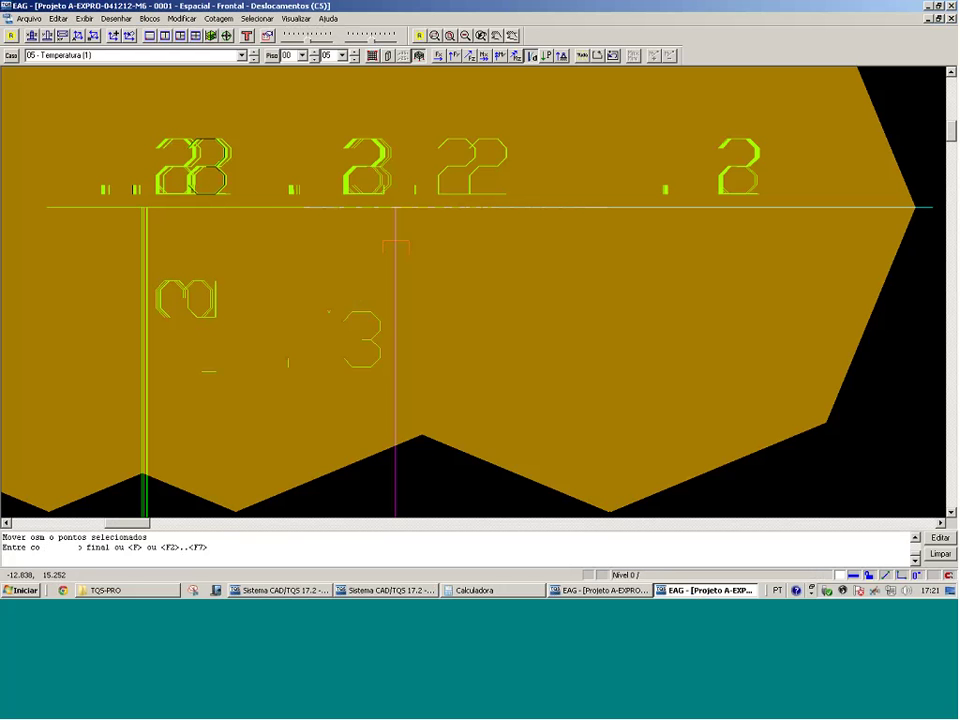
# Set the diagram values to show 2 decimal places in the visualization parameters
pyautogui.click(267, 35)
pyautogui.click(360, 164)
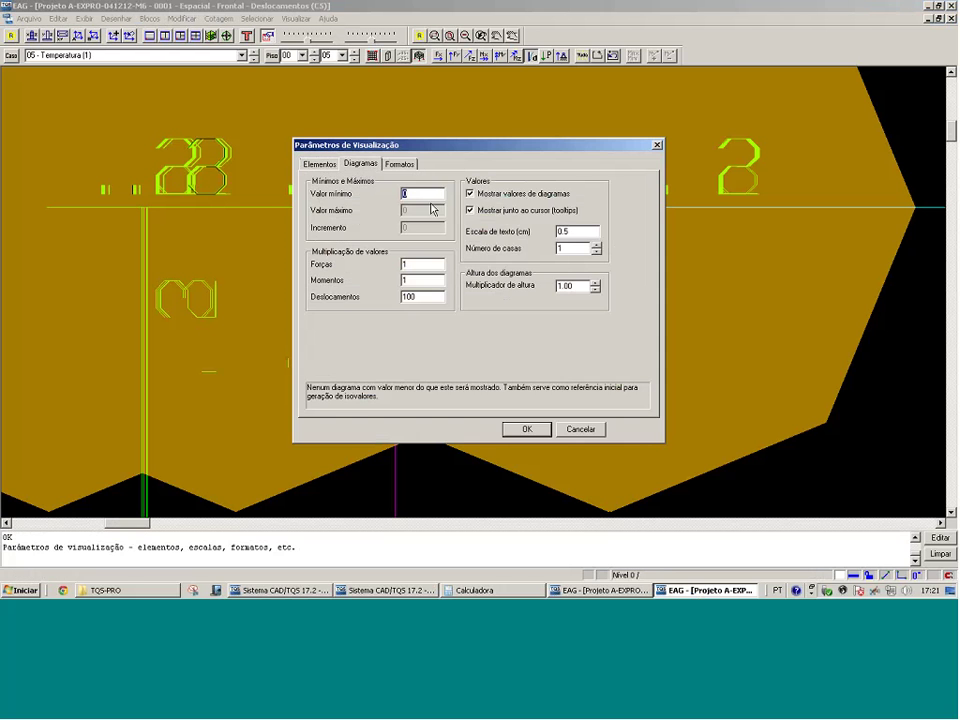
pyautogui.doubleClick(572, 248)
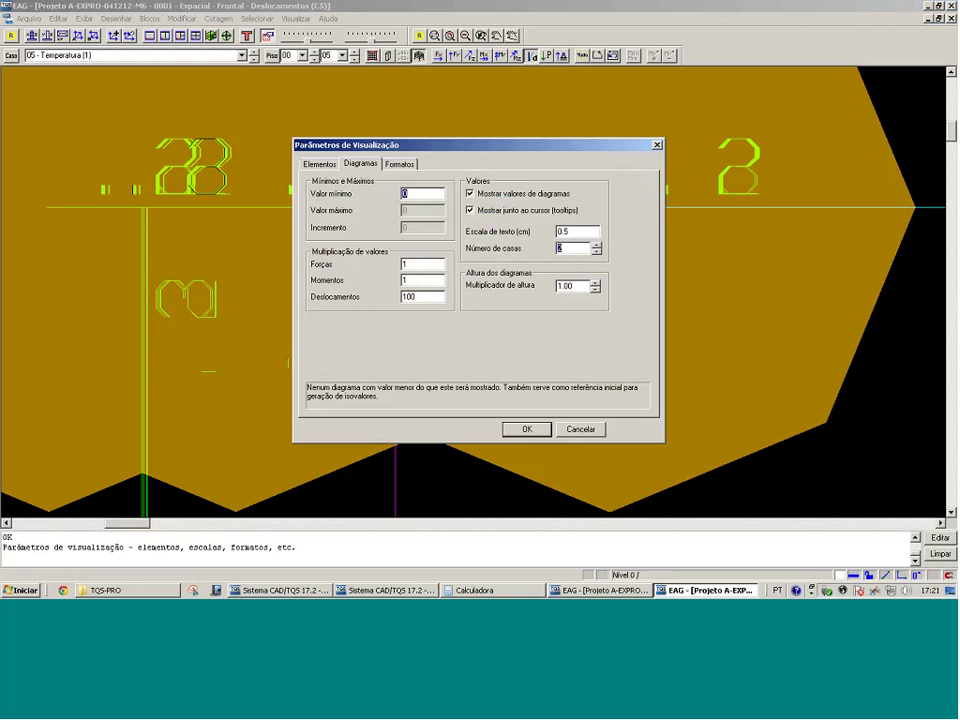
pyautogui.click(545, 423)
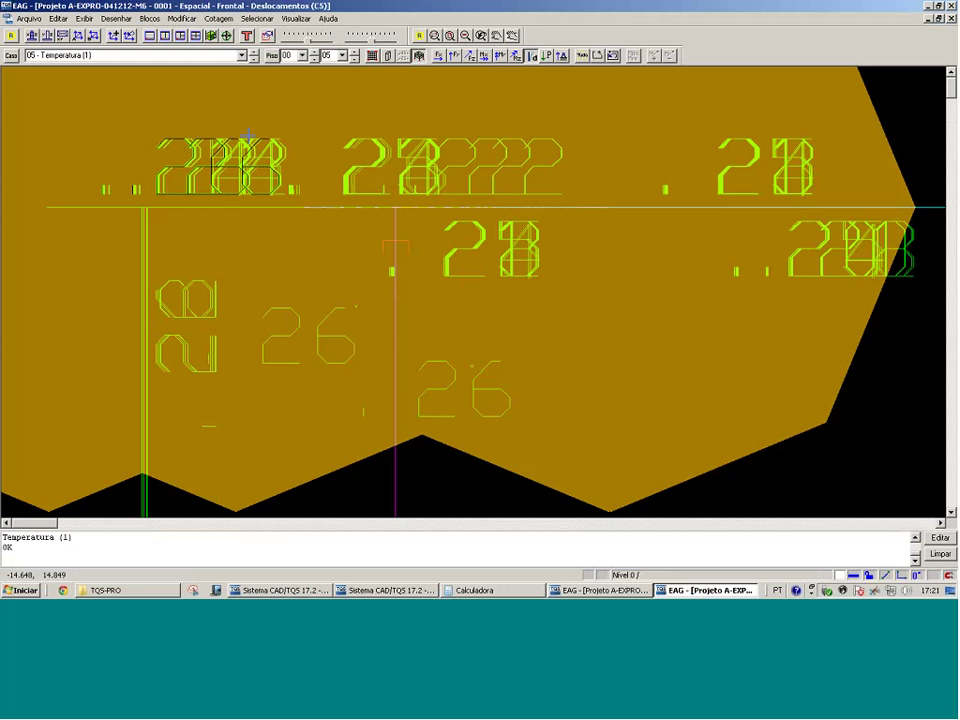
# Switch to the isometric-A view and display the displacements for load case 07 - Hiperestático de protensão
pyautogui.click(78, 35)
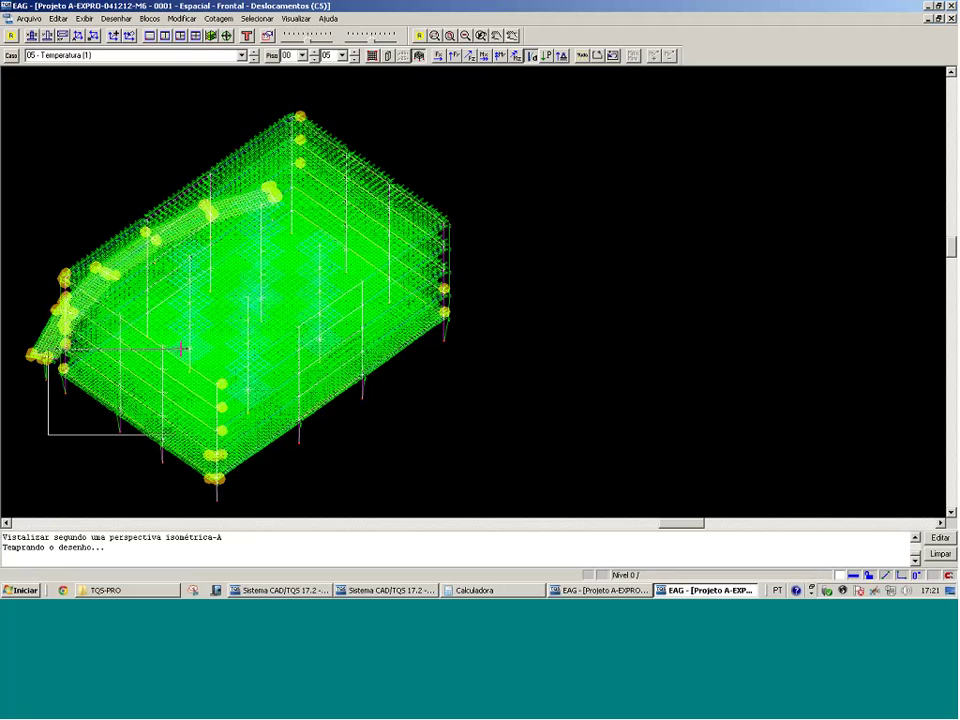
pyautogui.click(181, 348)
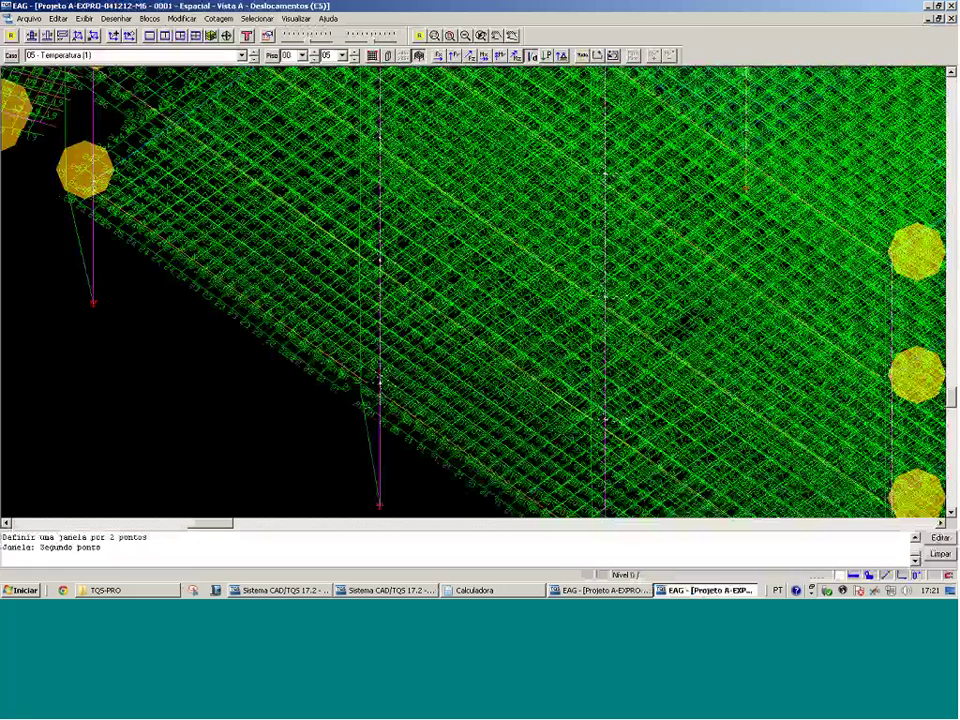
pyautogui.click(242, 56)
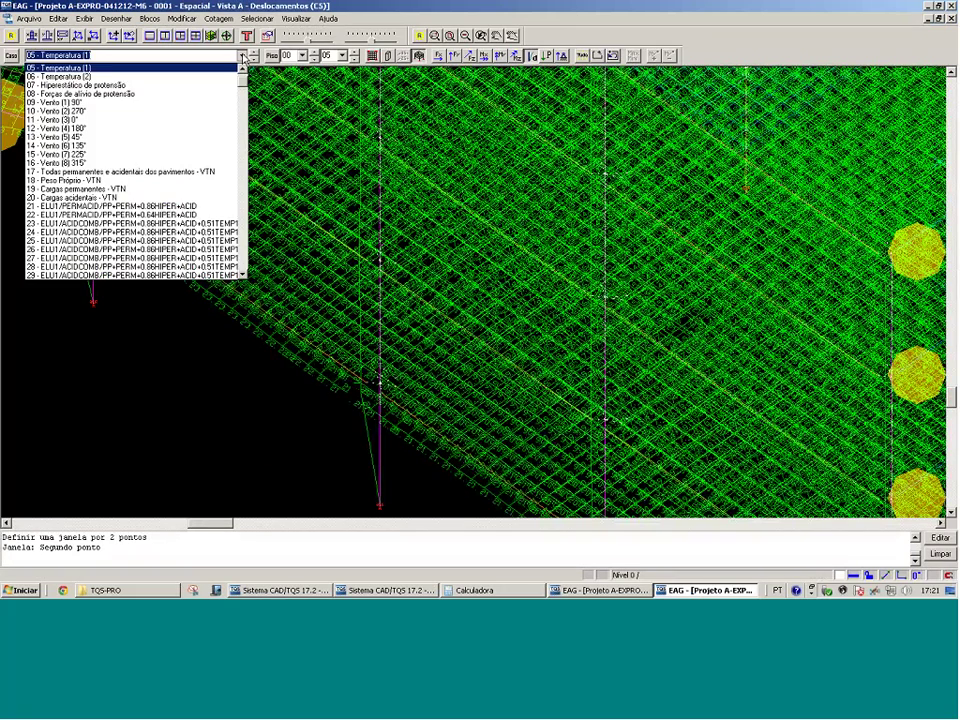
pyautogui.click(200, 86)
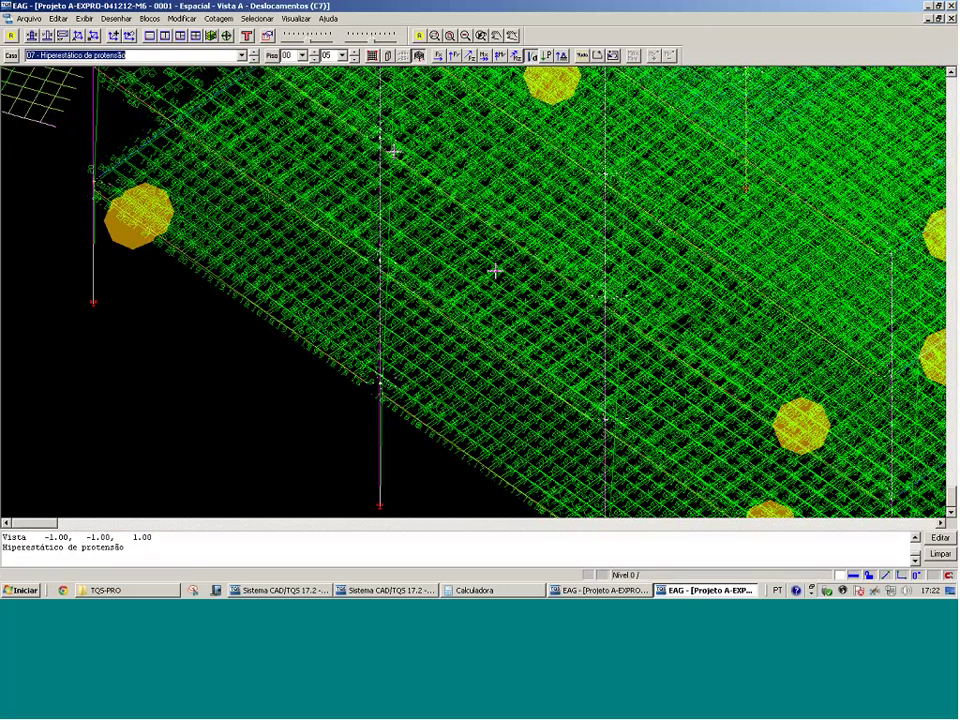
# Reduce the diagram text size and examine the displacement values around the edge column's joint in the isometric view
pyautogui.scroll(-1, 576, 260)
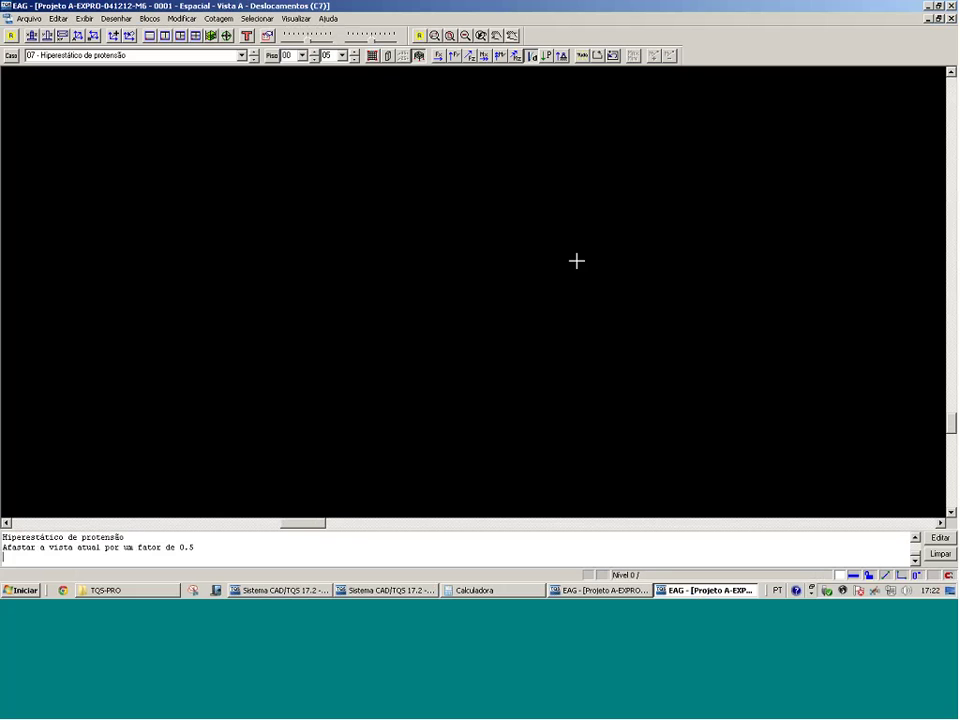
pyautogui.press('F8')
pyautogui.click(621, 388)
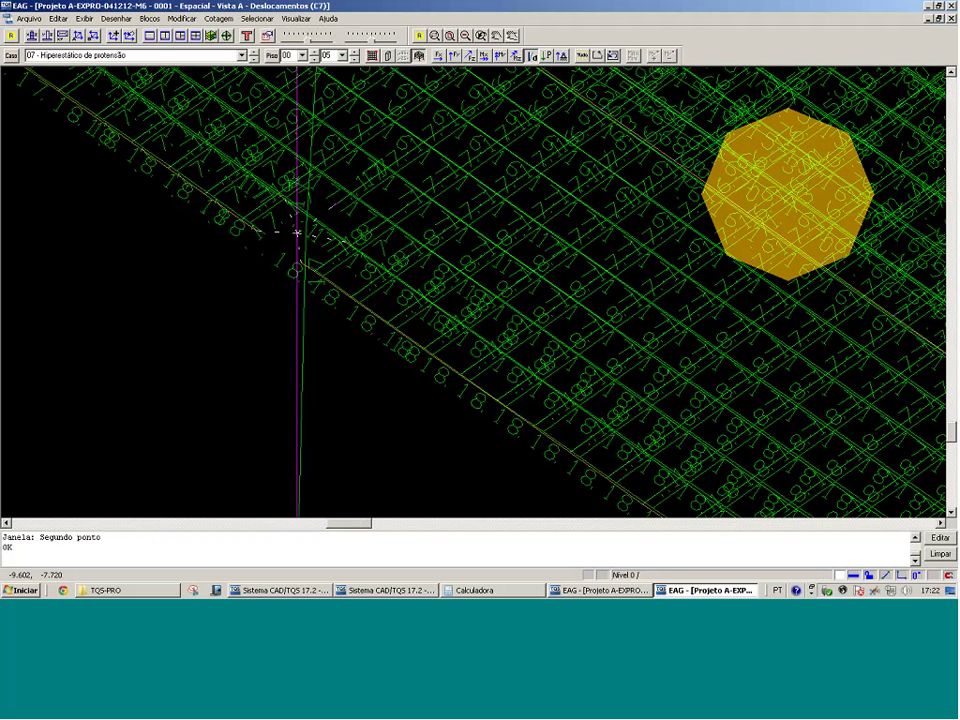
pyautogui.click(373, 44)
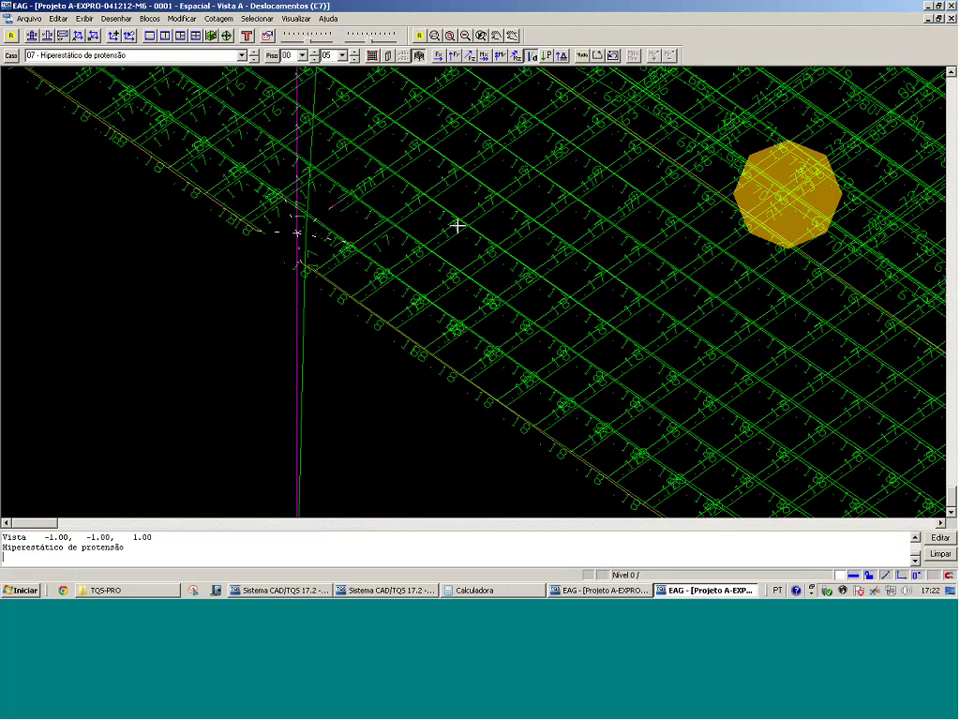
pyautogui.click(172, 297)
pyautogui.click(354, 184)
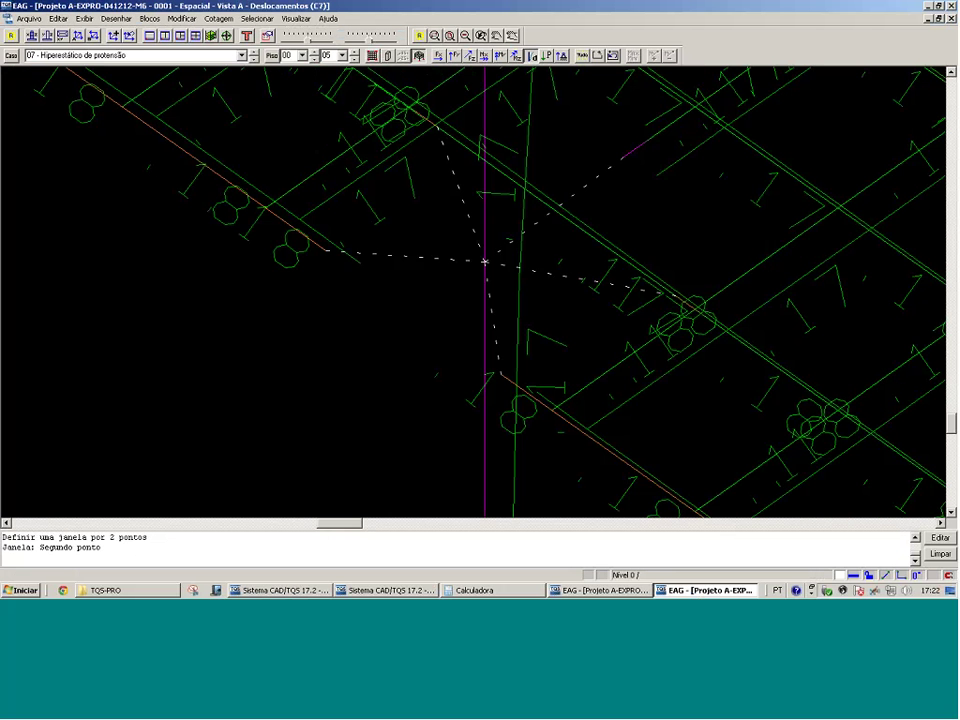
# View the frame from the side, then the front, and examine the displacements of the lower floors' first bay
pyautogui.click(31, 35)
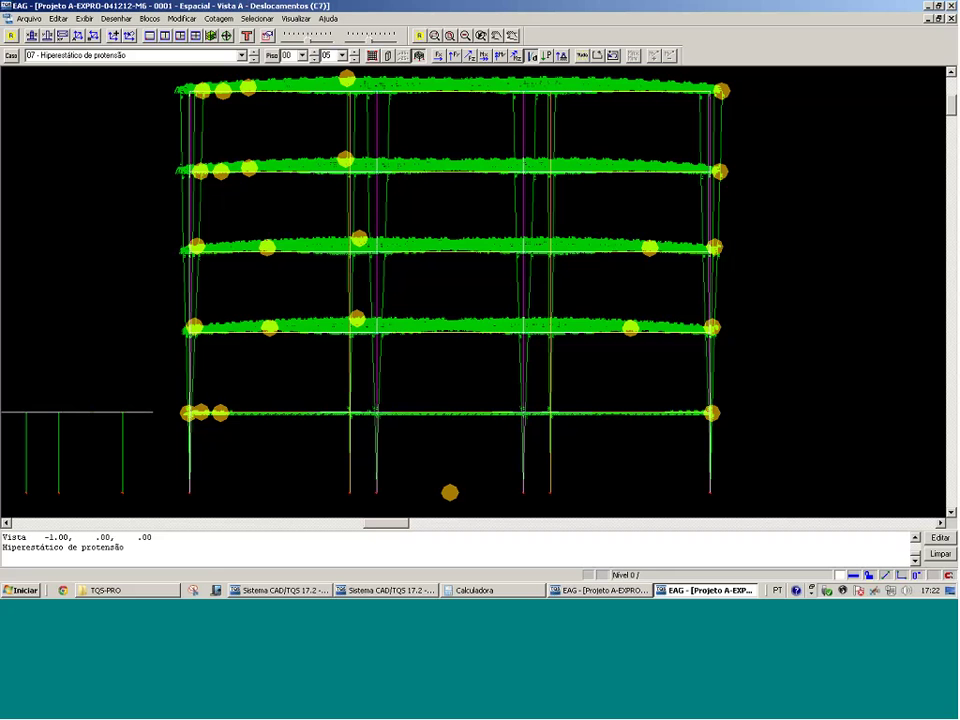
pyautogui.click(32, 36)
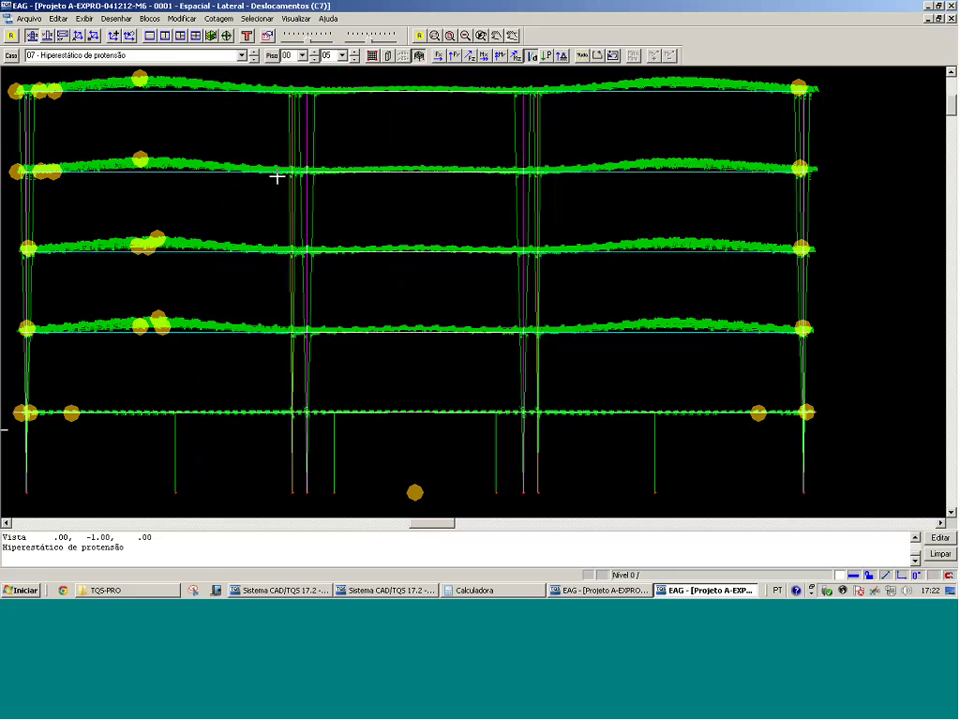
pyautogui.press('F8')
pyautogui.click(343, 277)
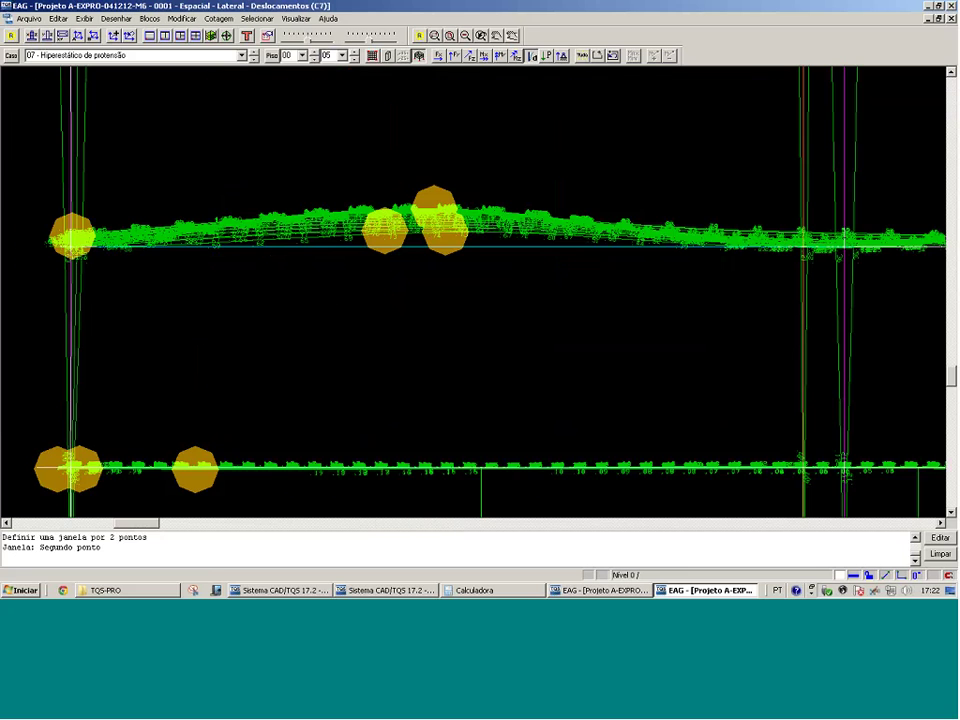
# Close in on the roof's left end and move the overlapping 1.51 displacement label into clear space below the slab
pyautogui.doubleClick(465, 36)
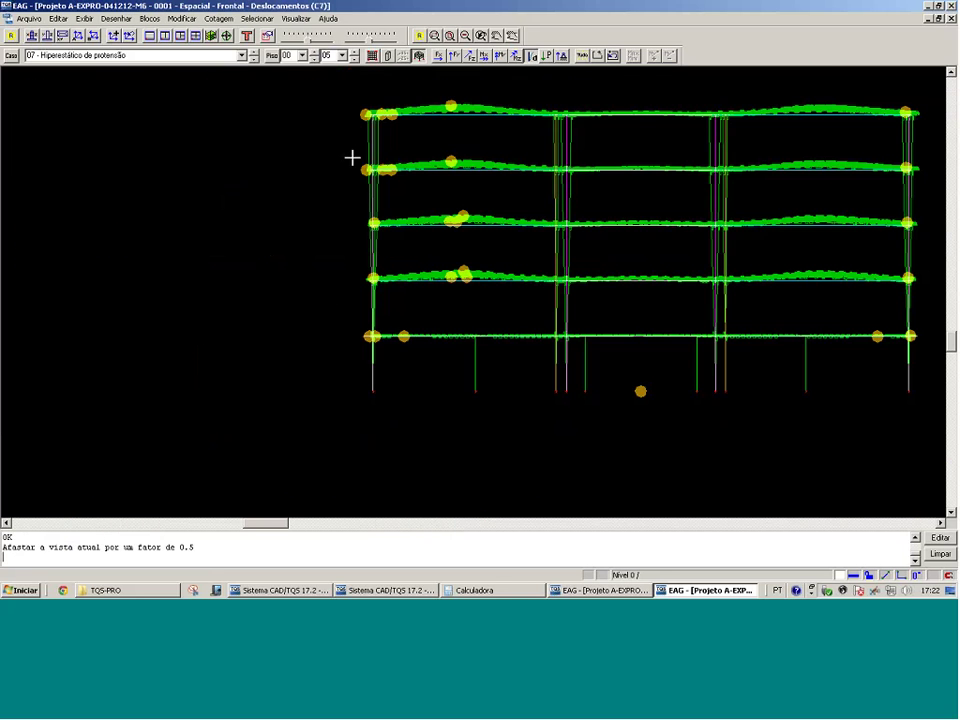
pyautogui.press('F8')
pyautogui.click(407, 131)
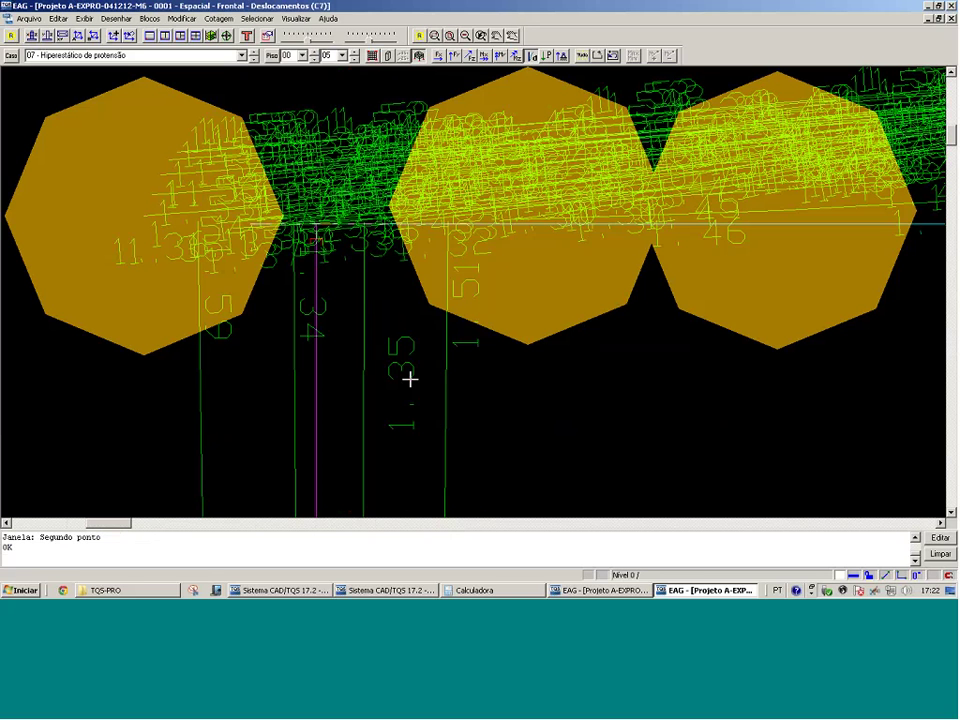
pyautogui.moveTo(467, 344); pyautogui.dragTo(508, 449)
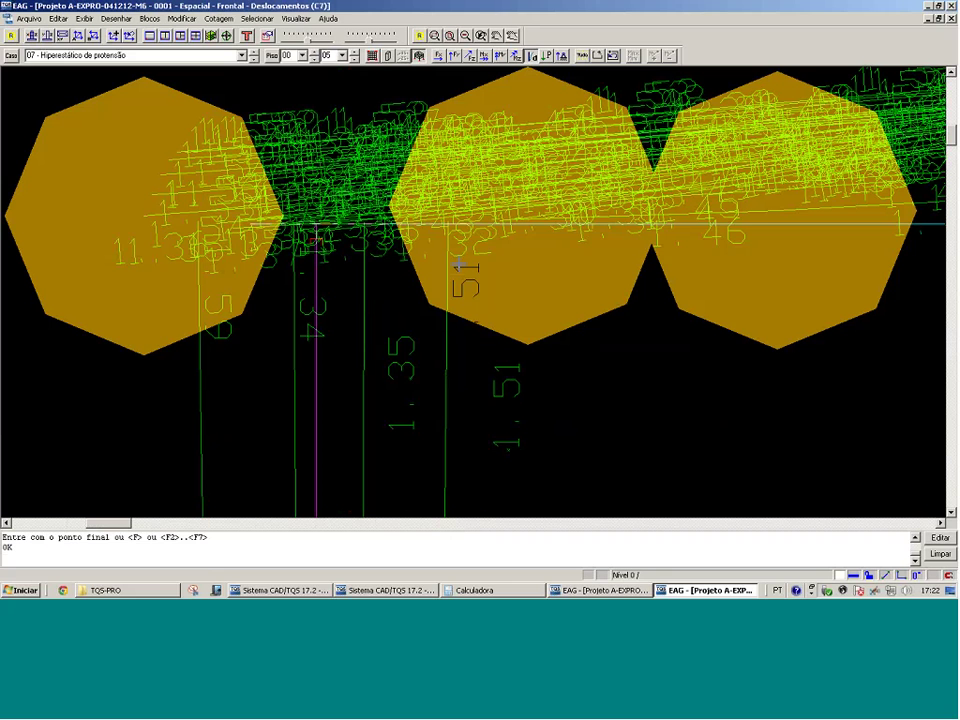
# Display the displacements for combination 31 - ELU1/ACIDCOMB/PP+PERM+0.86HIPER+ACID+0.6VENT1
pyautogui.click(241, 55)
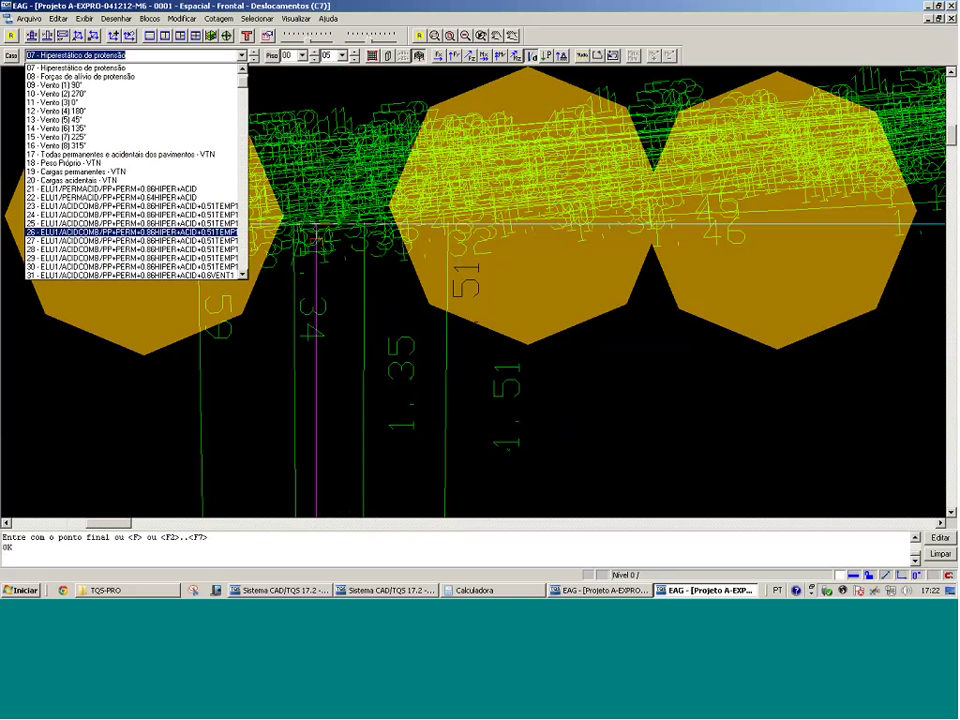
pyautogui.scroll(-5, 130, 150)
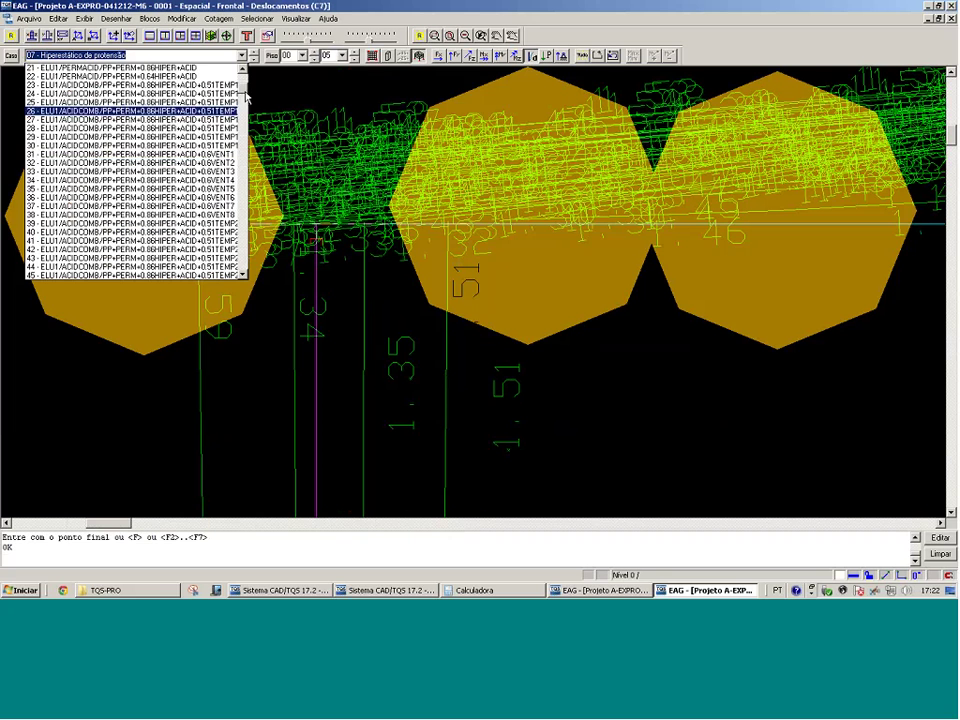
pyautogui.click(226, 155)
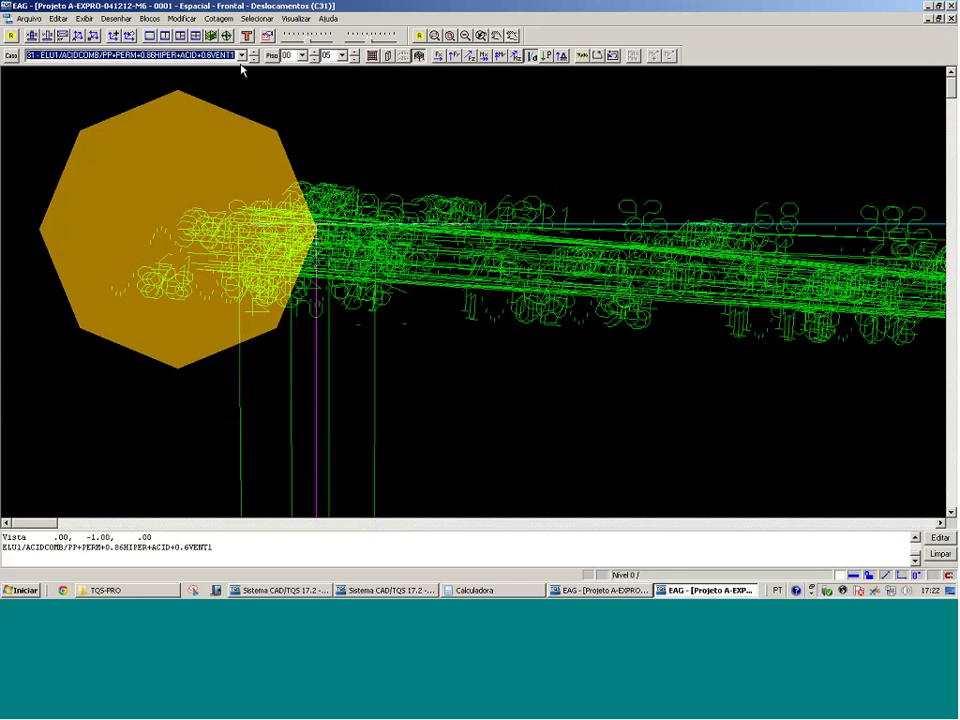
# Display the displacements for combination 87 - ELU1/ACIDCOMB/PP+PERM+0.86HIPER+0.5ACID+0.86TEMP2+0.6VENT1
pyautogui.click(241, 55)
pyautogui.scroll(-5, 243, 105)
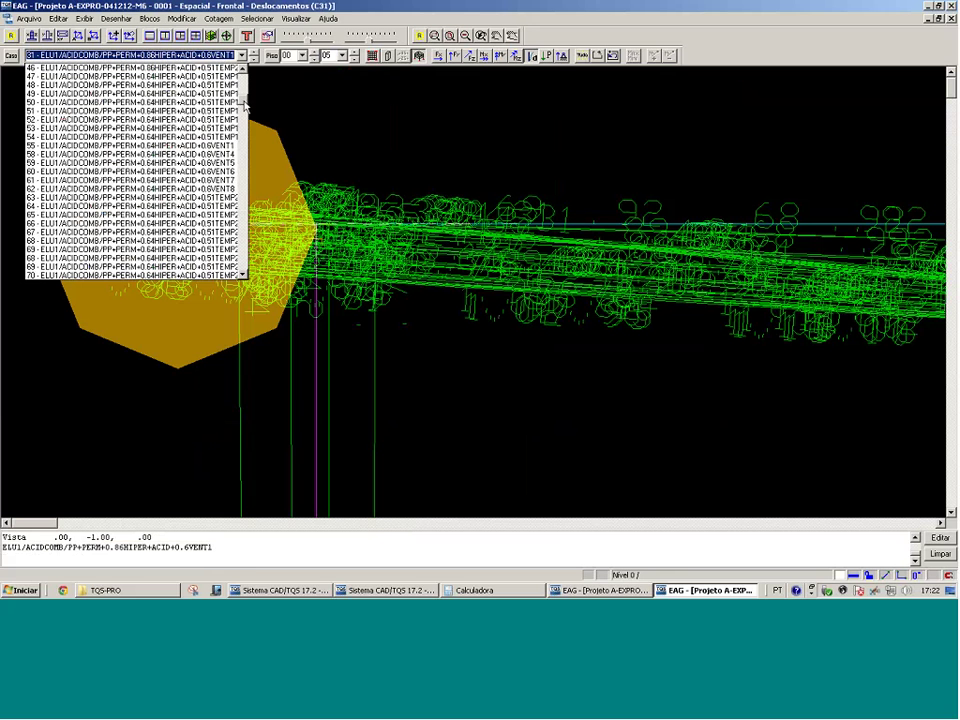
pyautogui.scroll(-11, 243, 105)
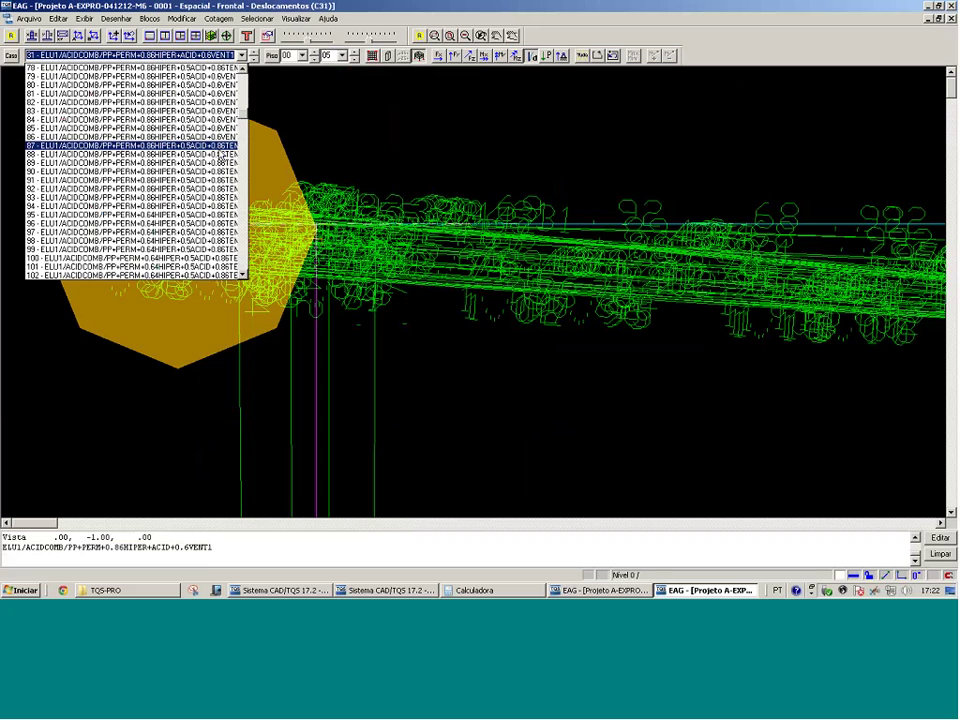
pyautogui.click(218, 146)
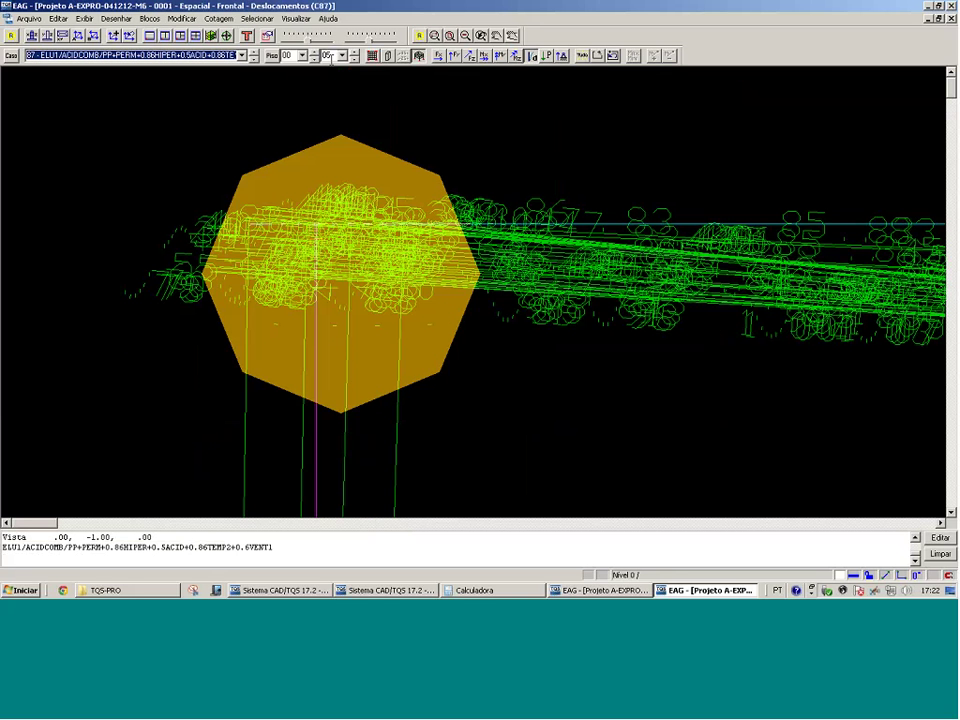
# Limit the display to floor 05 and show its left corner region in the isometric-A view
pyautogui.click(301, 55)
pyautogui.click(287, 110)
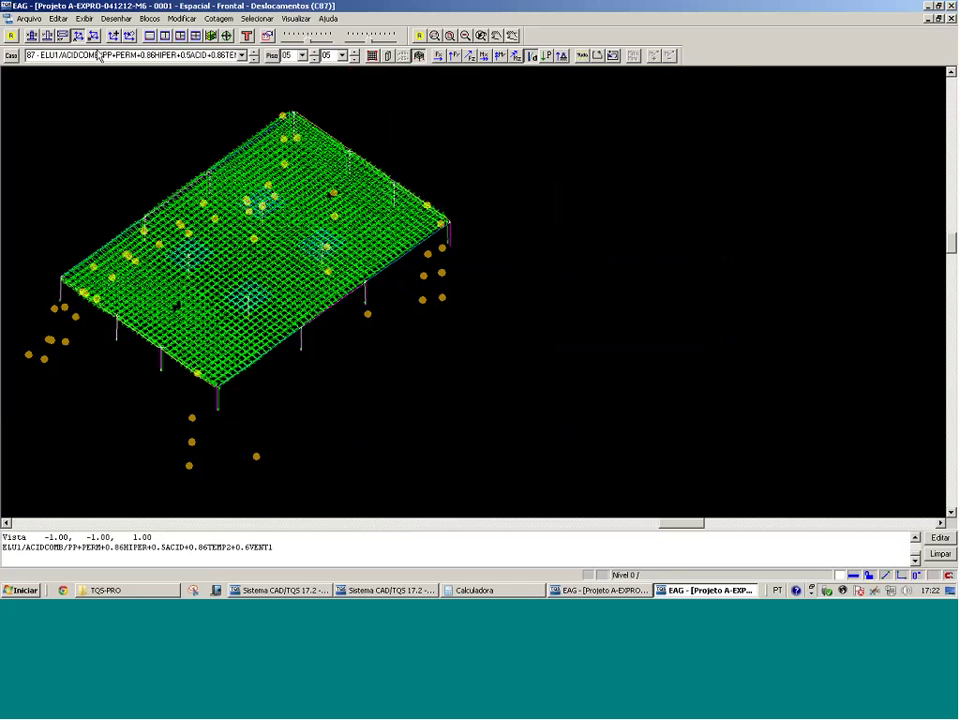
pyautogui.moveTo(47, 328); pyautogui.dragTo(128, 276)
pyautogui.click(128, 276)
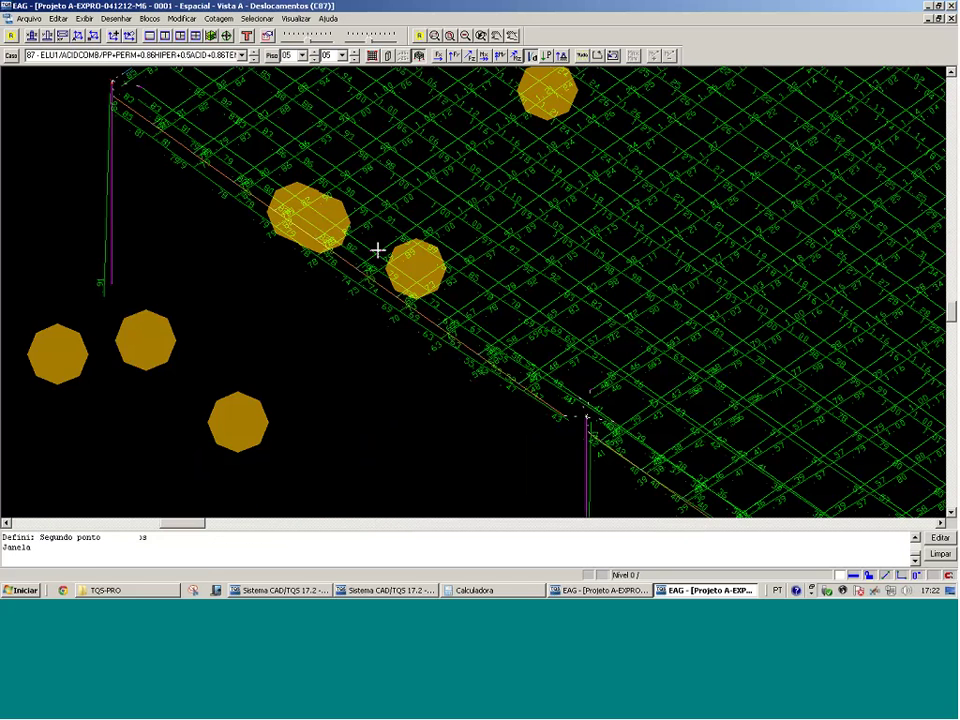
# Hide the vertical Z component of the displacements in the visualization parameters
pyautogui.click(200, 35)
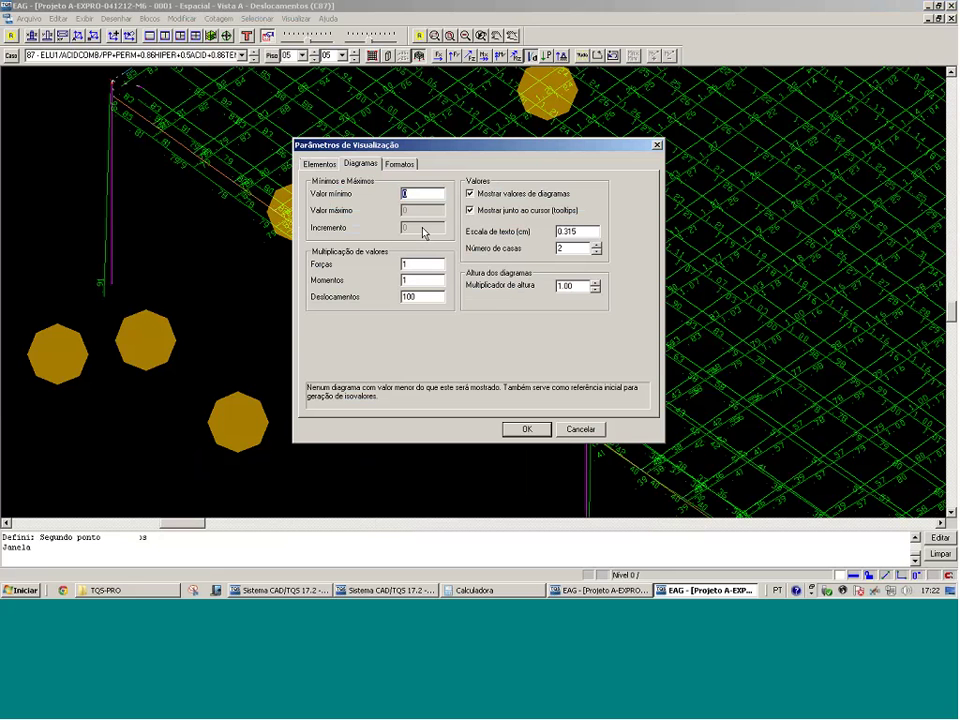
pyautogui.click(335, 164)
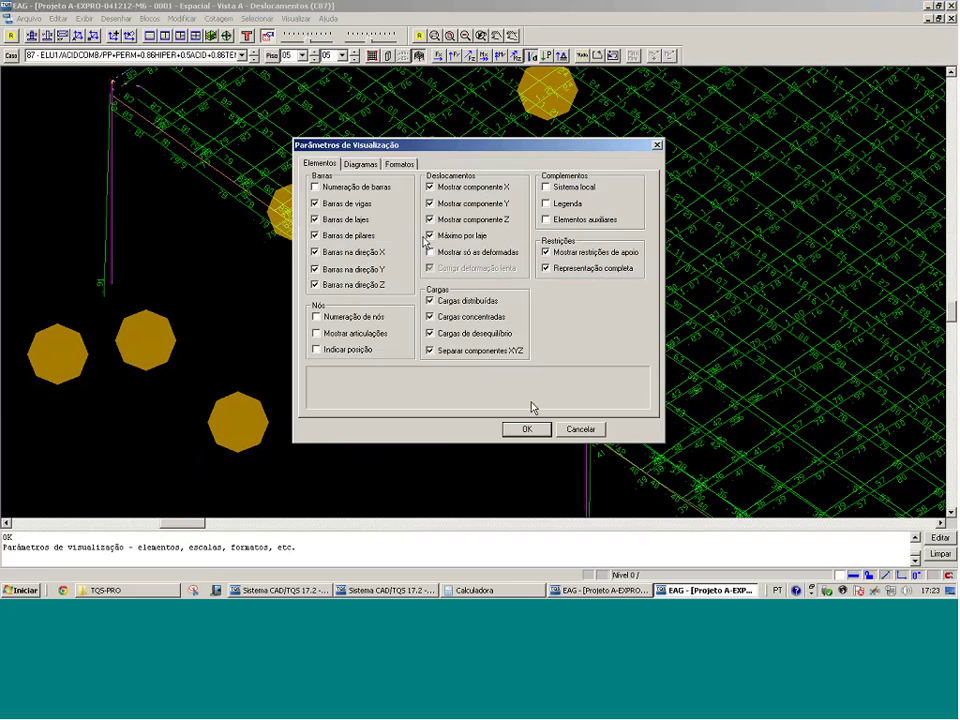
pyautogui.click(527, 429)
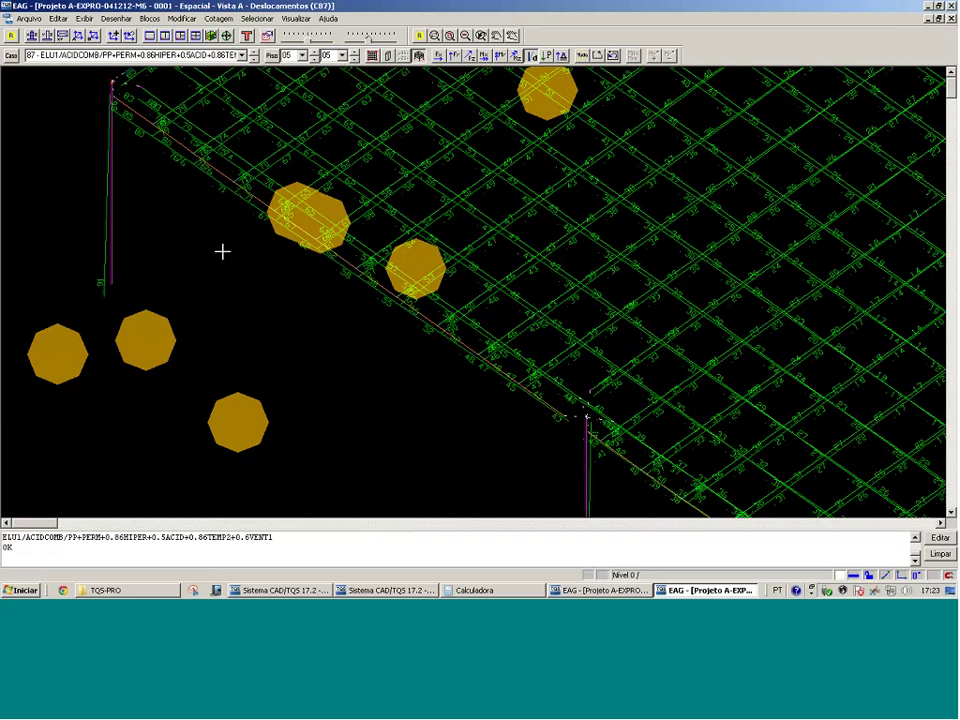
# Examine the horizontal displacement values at floor 05's corner column in the isometric view and in the top view
pyautogui.scroll(-1, 249, 248)
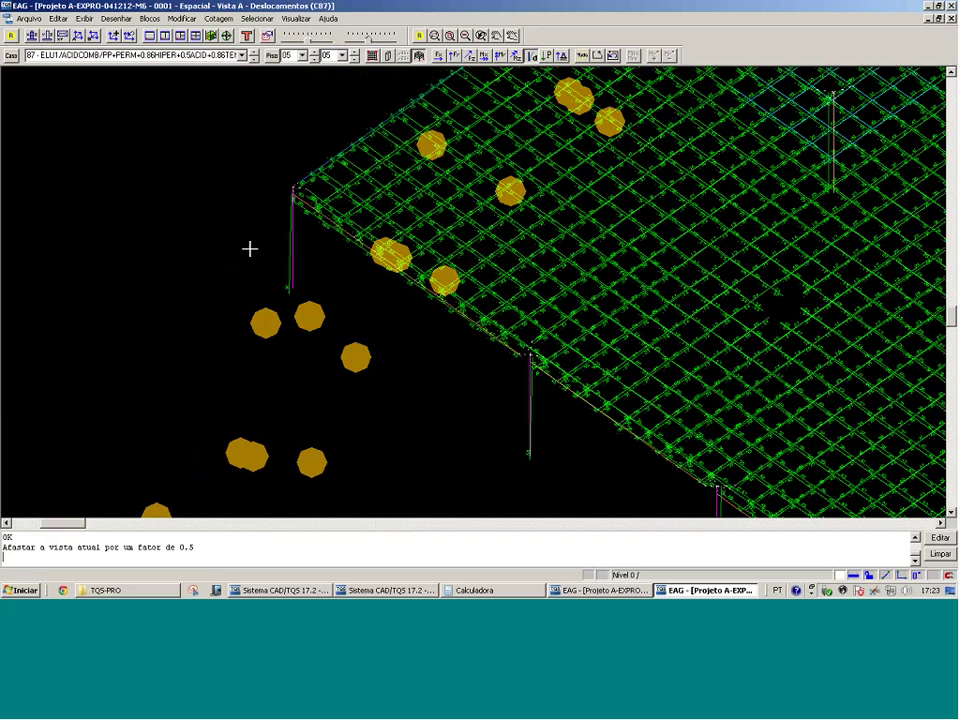
pyautogui.press('F8')
pyautogui.click(350, 176)
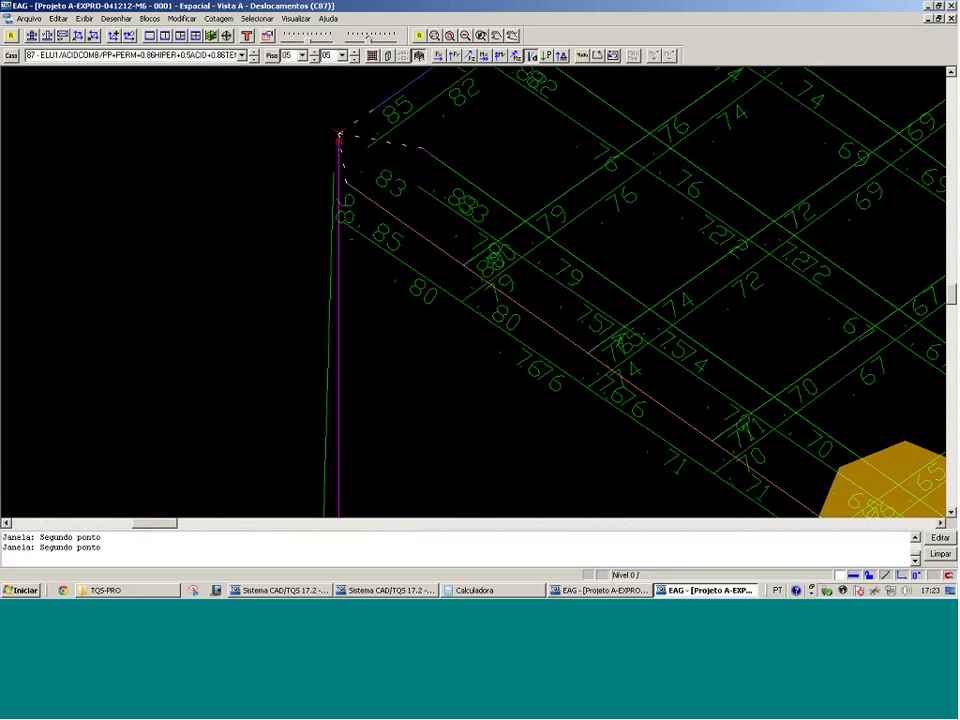
pyautogui.click(3, 174)
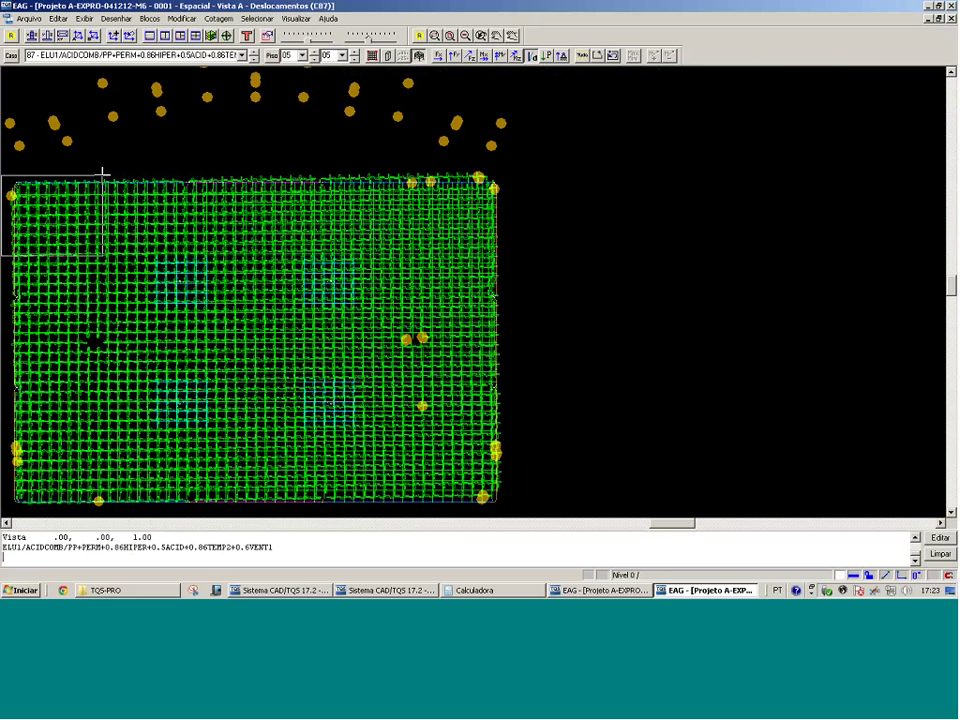
pyautogui.click(205, 270)
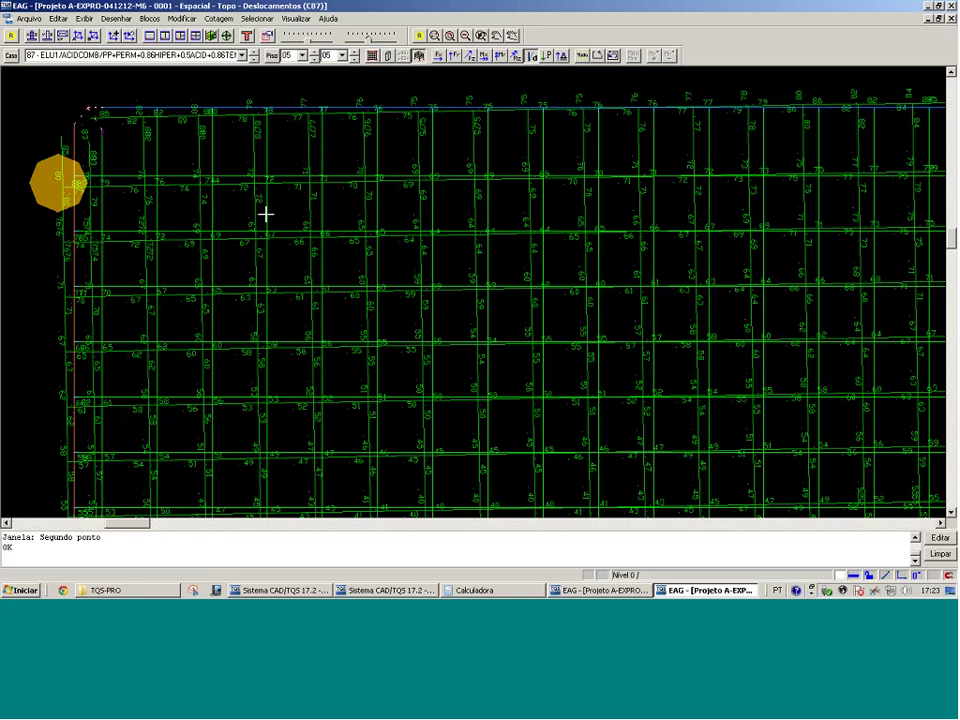
# Display the Fx force diagrams for floor 05 around the middle of the slab's left edge
pyautogui.scroll(-2, 364, 336)
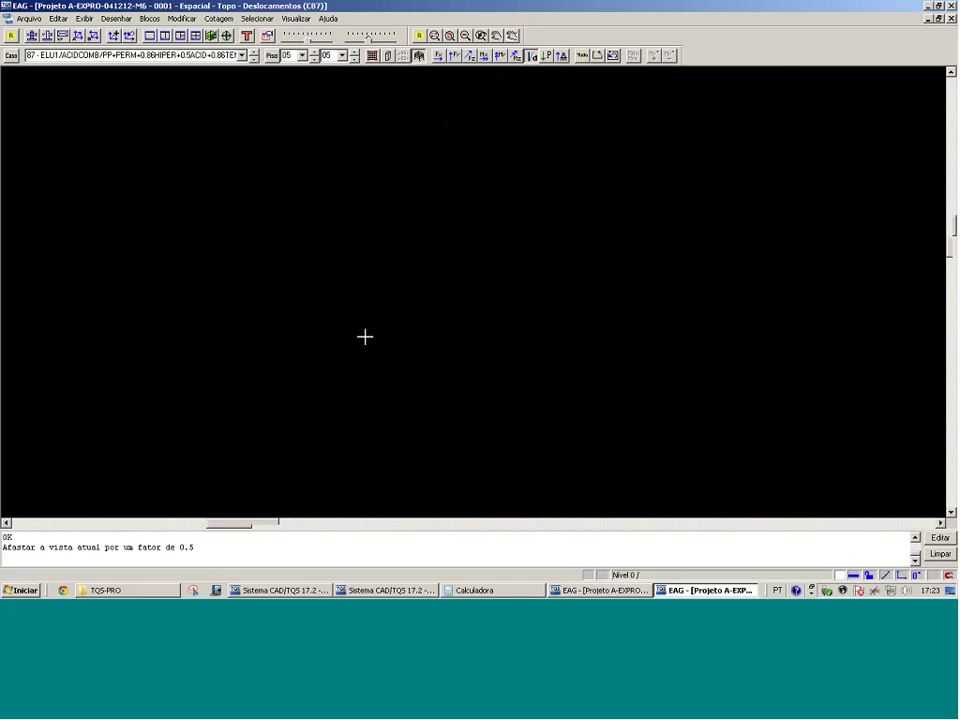
pyautogui.click(604, 315)
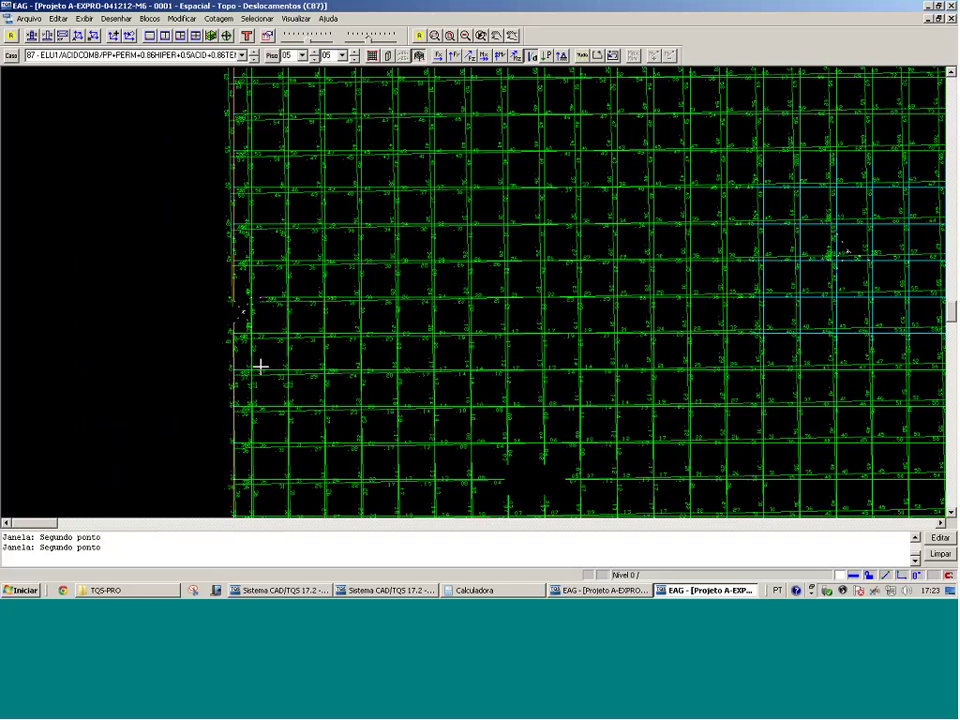
pyautogui.click(438, 55)
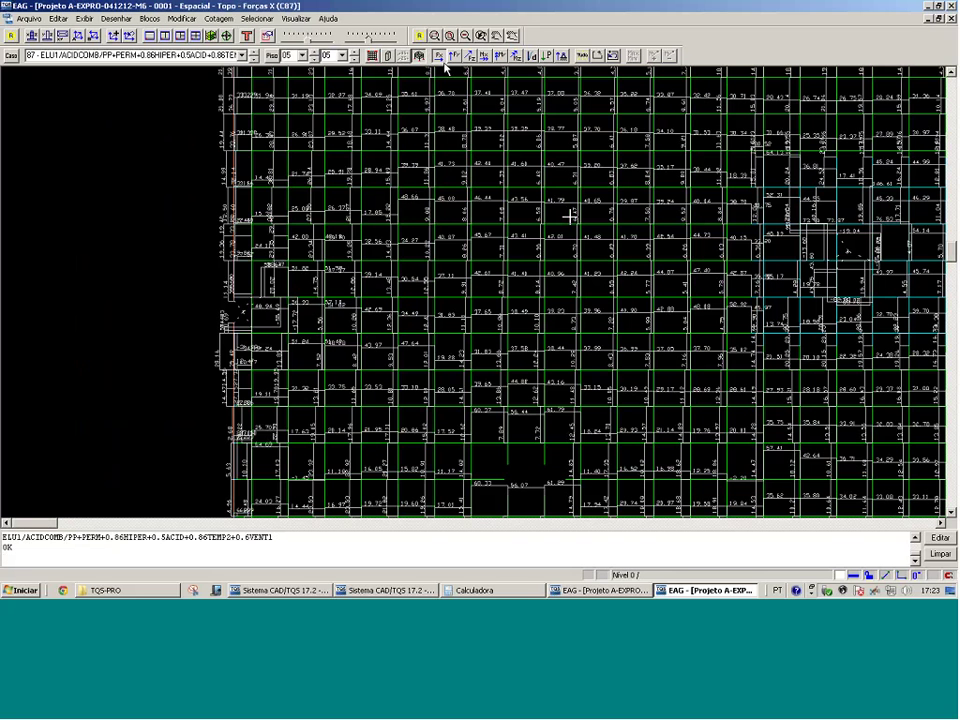
# Hide the bars in the Y direction in the visualization parameters
pyautogui.click(266, 36)
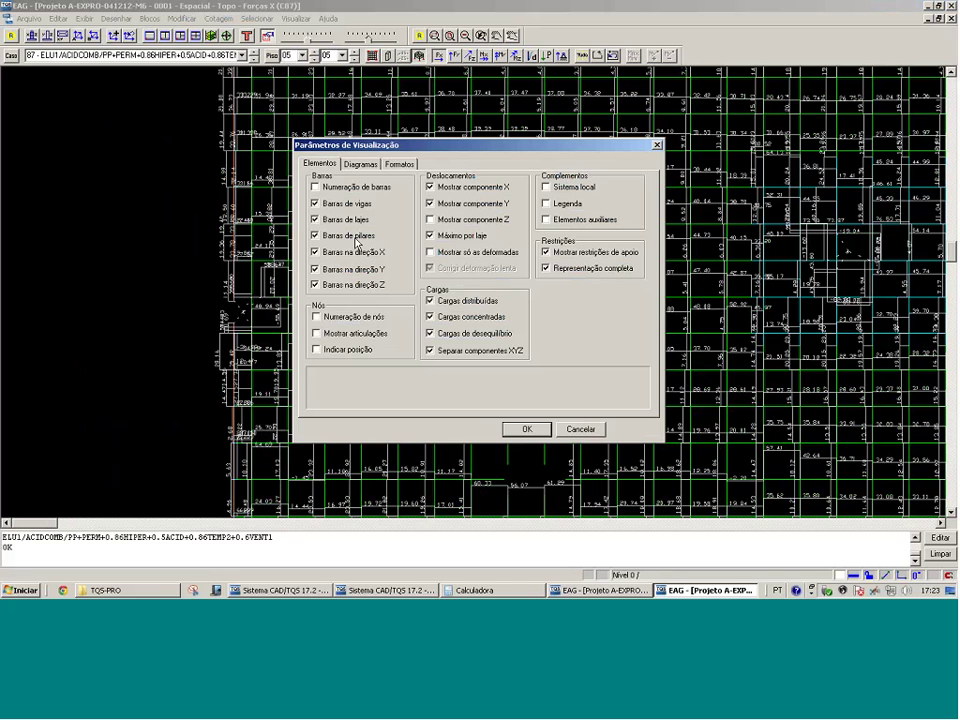
pyautogui.click(315, 269)
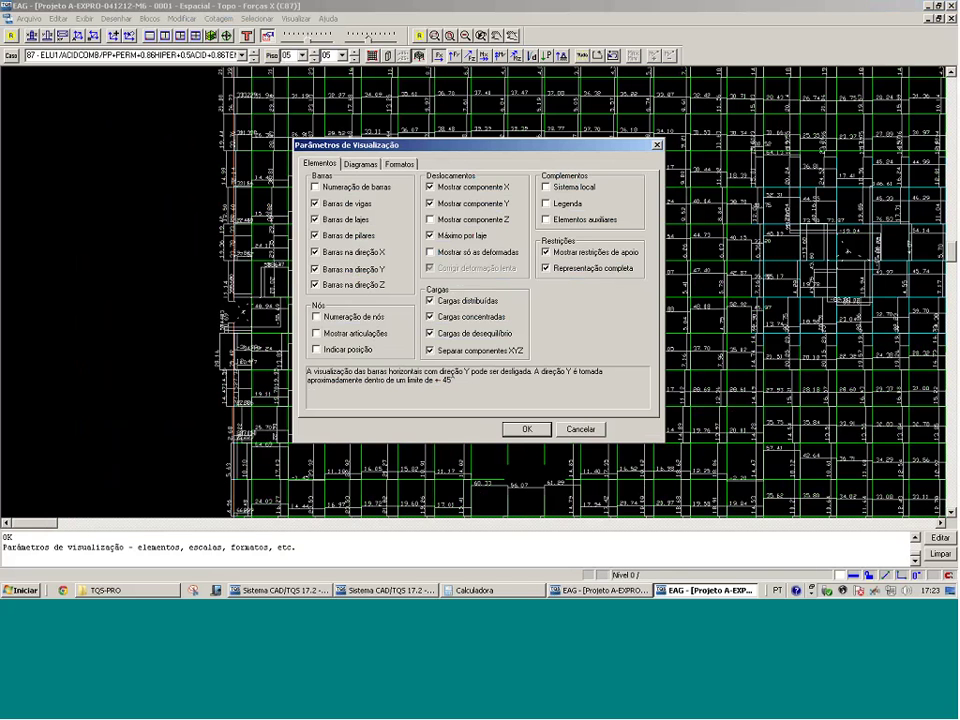
pyautogui.click(527, 429)
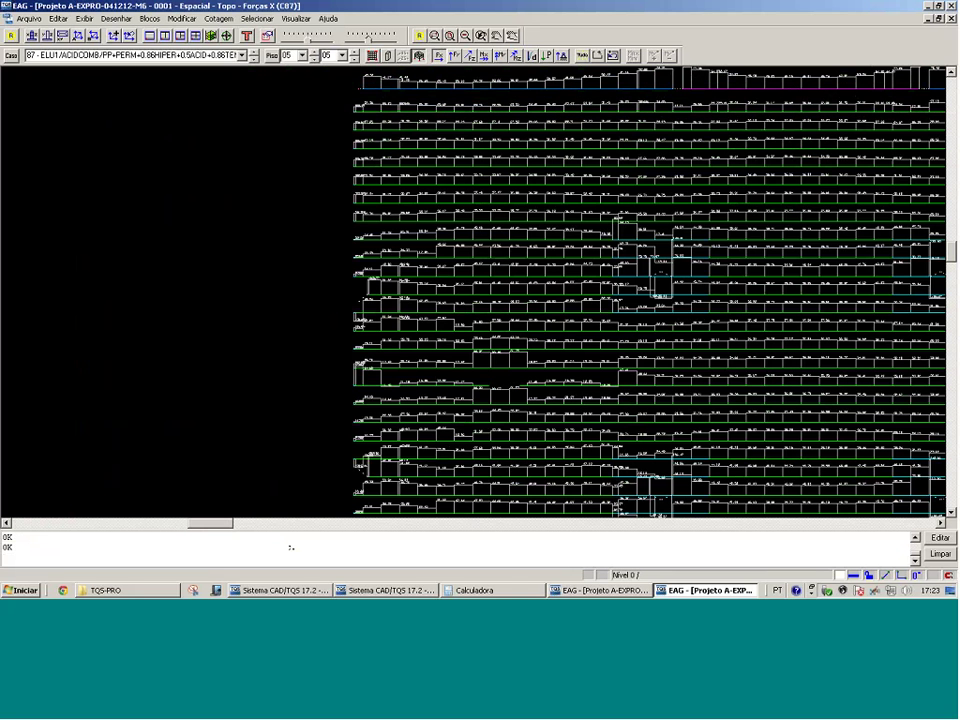
# Examine the Fx values of floor 05's X-direction bars near the left edge and around the middle of the slab
pyautogui.click(434, 35)
pyautogui.click(333, 221)
pyautogui.click(680, 388)
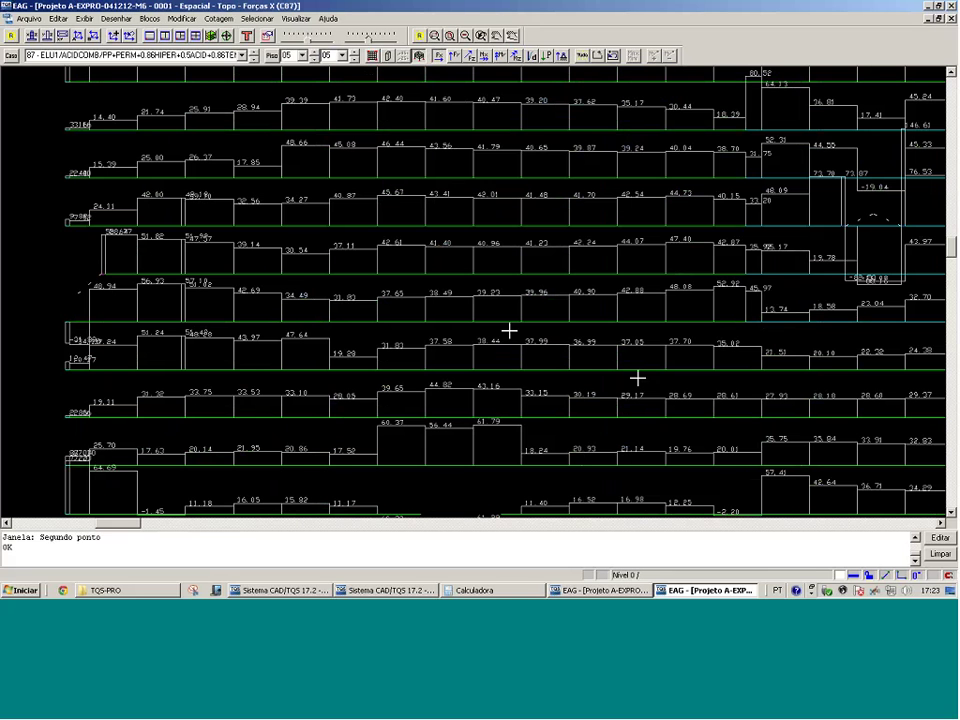
pyautogui.press('pagedown')
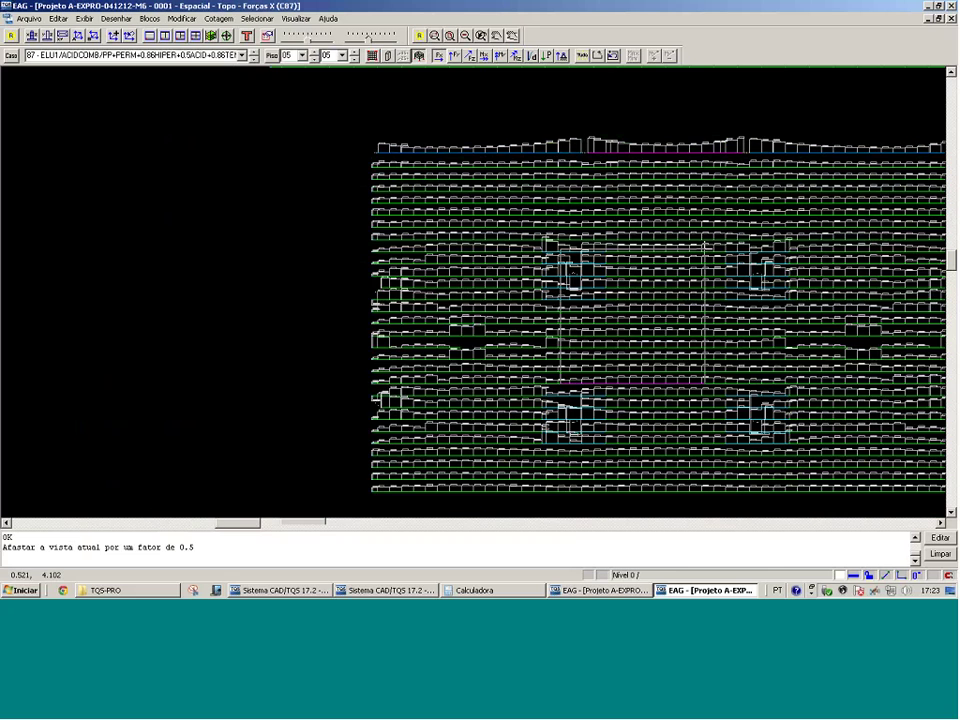
pyautogui.click(704, 245)
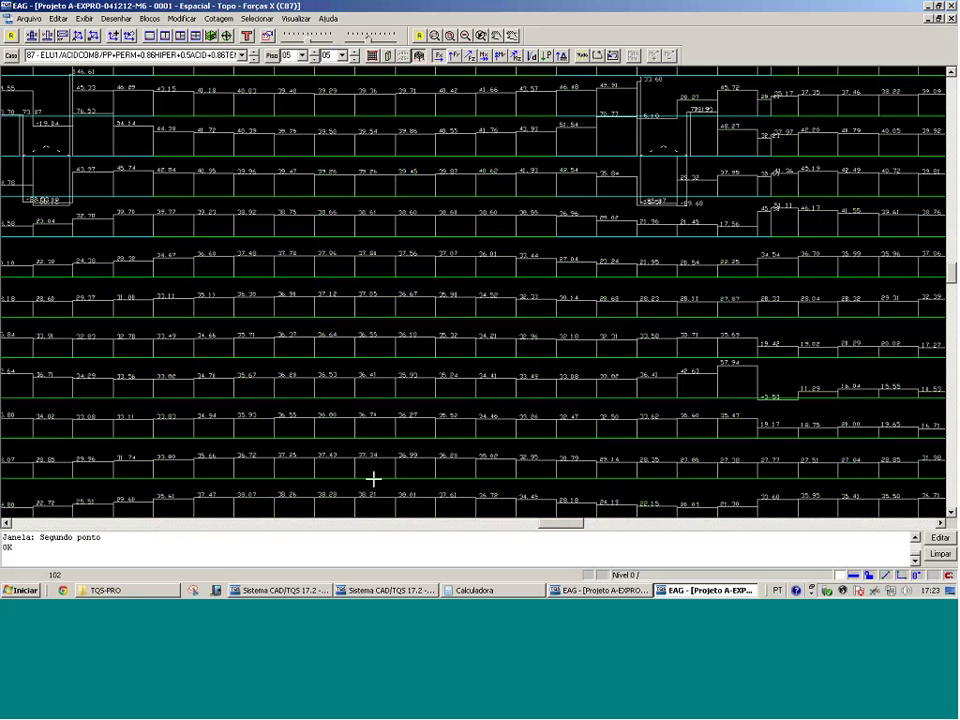
pyautogui.scroll(-2, 373, 478)
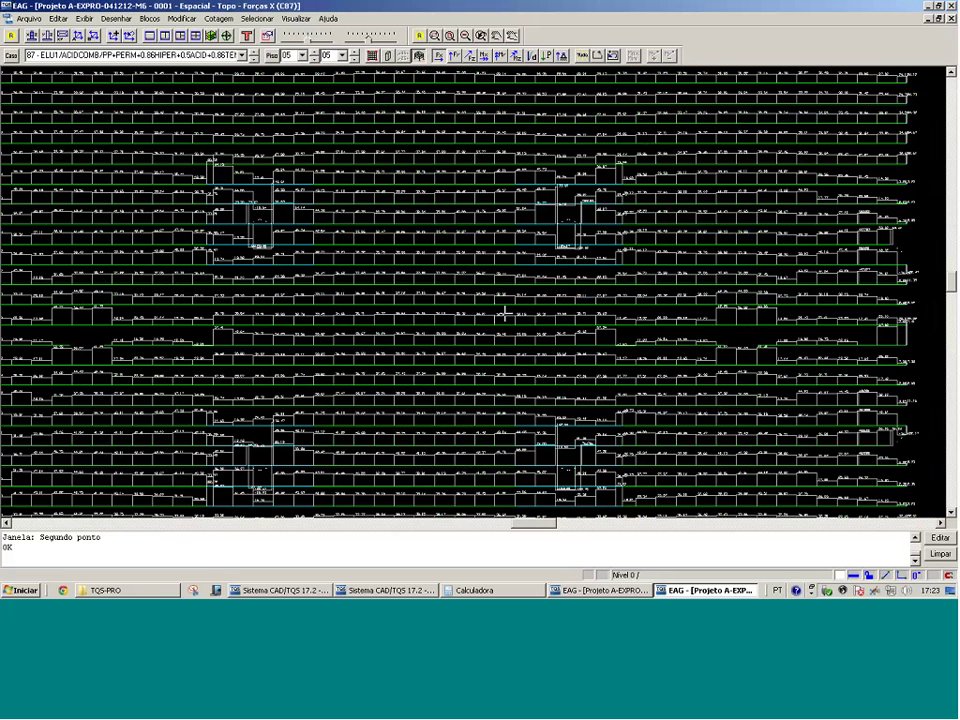
# Show the Y-direction bars and hide the X-direction bars in the visualization parameters
pyautogui.click(268, 36)
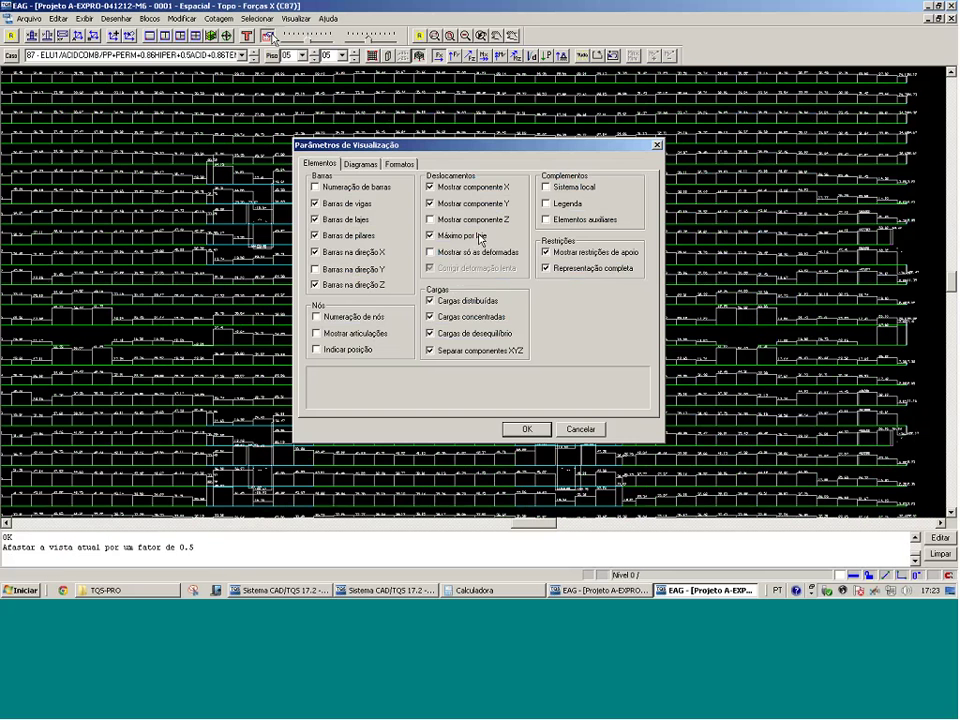
pyautogui.click(352, 268)
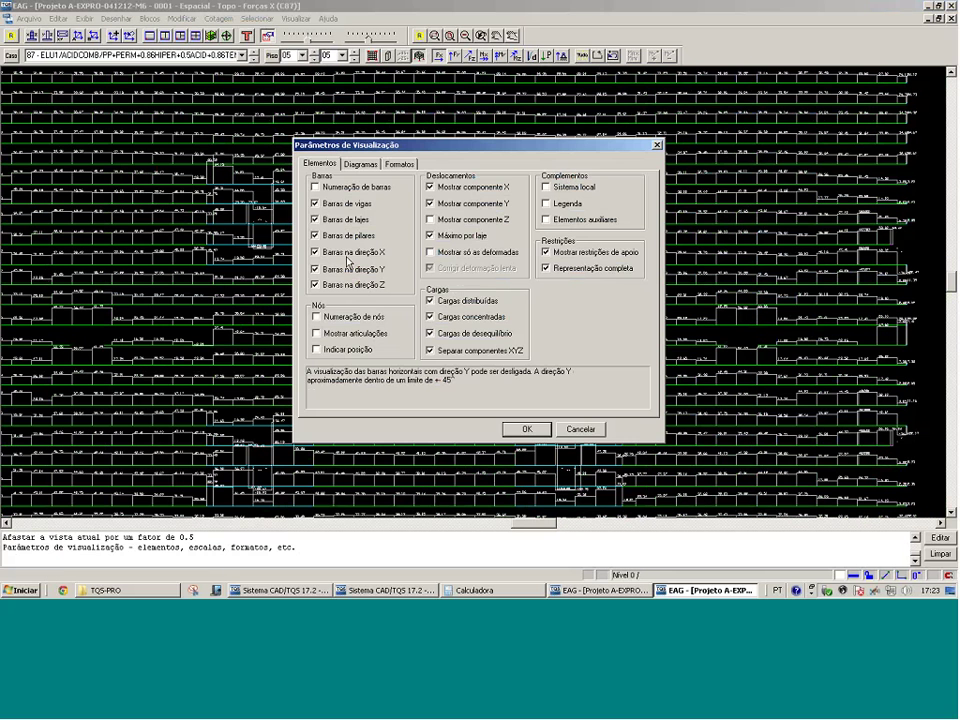
pyautogui.click(527, 429)
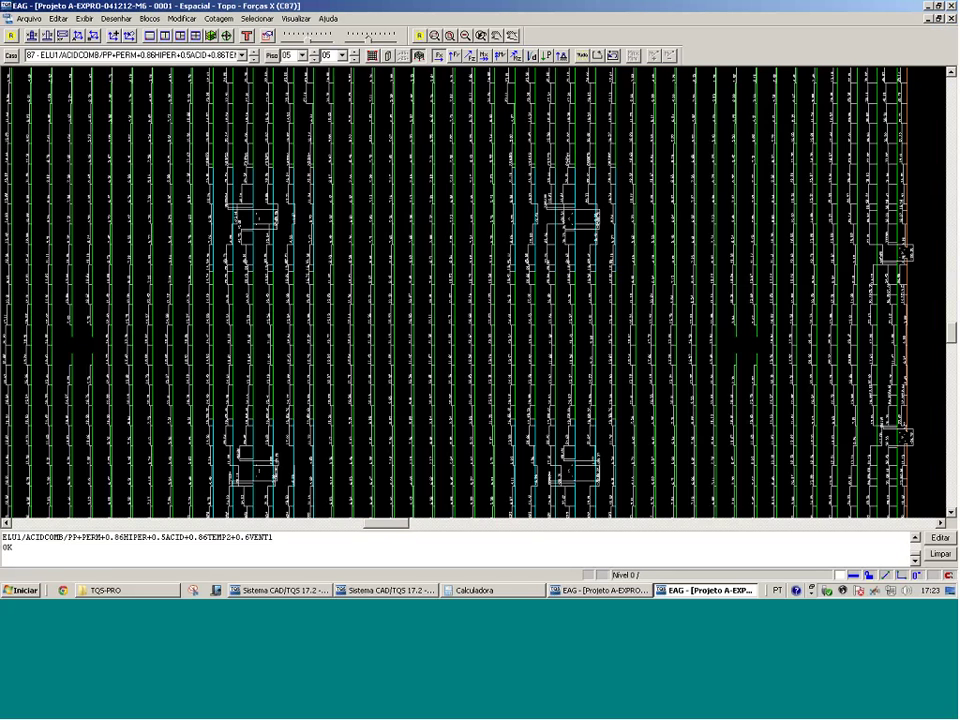
# Examine the Fx values of the Y-direction bars along the slab's lower edge, around the edge column
pyautogui.scroll(-1, 287, 491)
pyautogui.scroll(3, 458, 441)
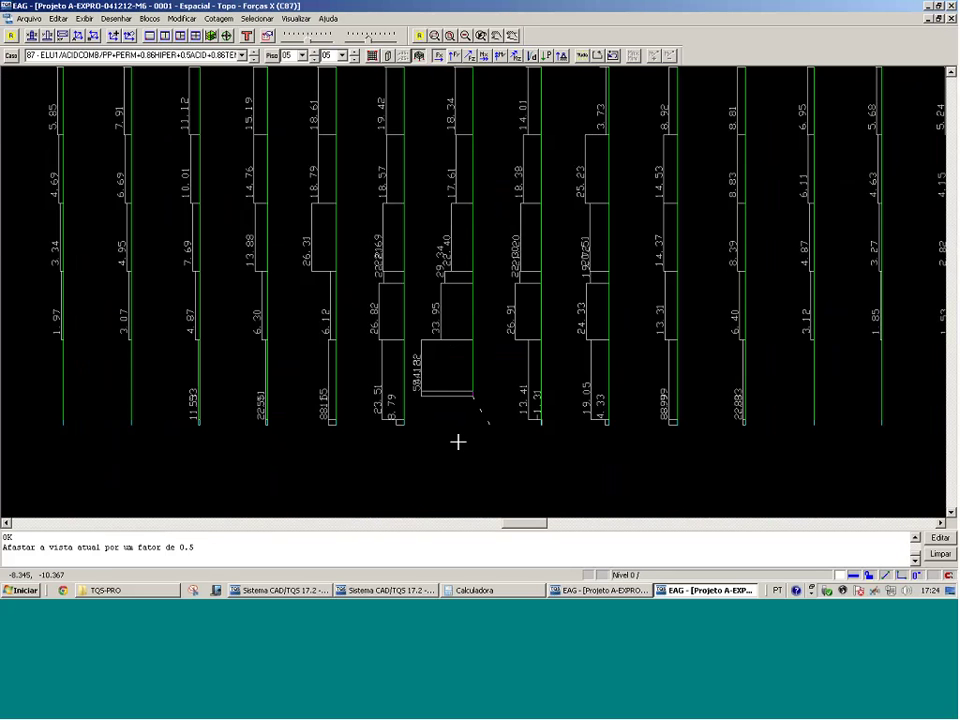
pyautogui.scroll(-1, 435, 388)
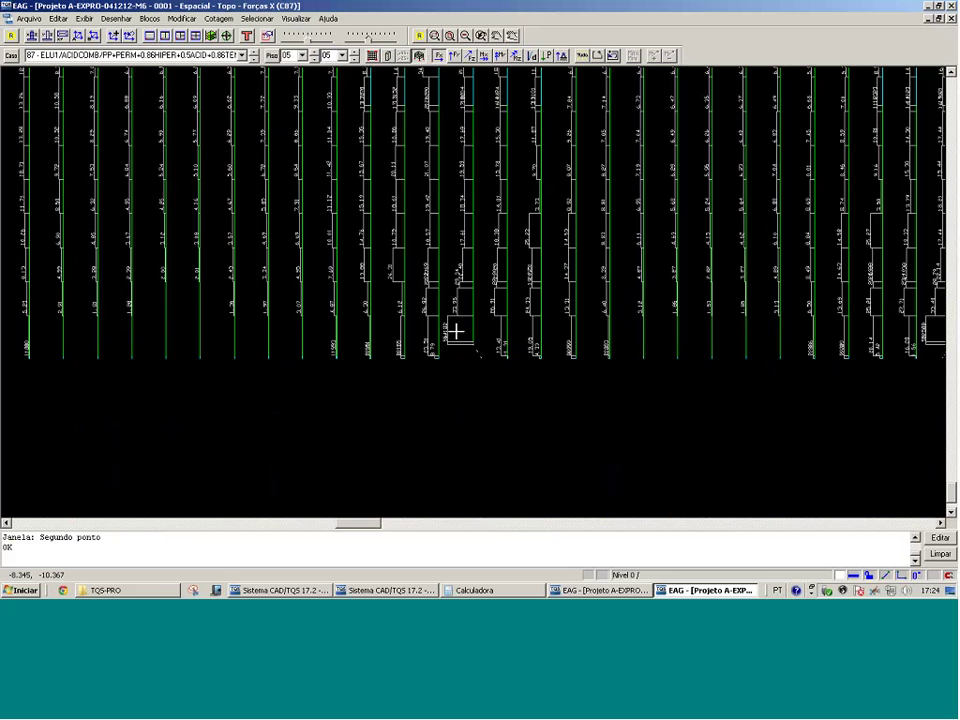
pyautogui.scroll(-2, 456, 331)
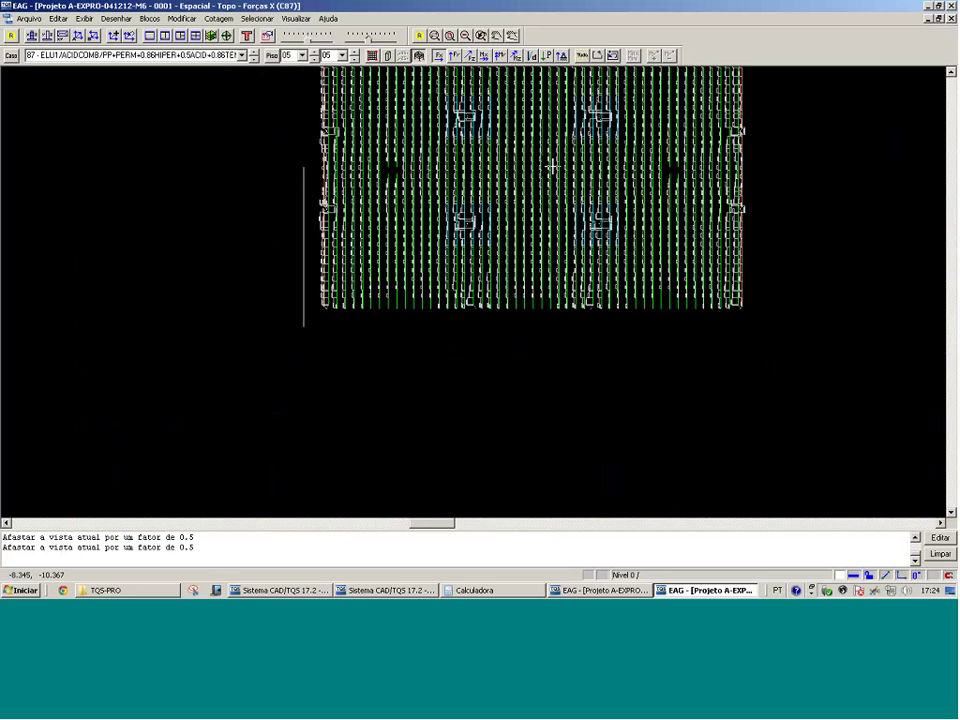
pyautogui.scroll(1, 552, 166)
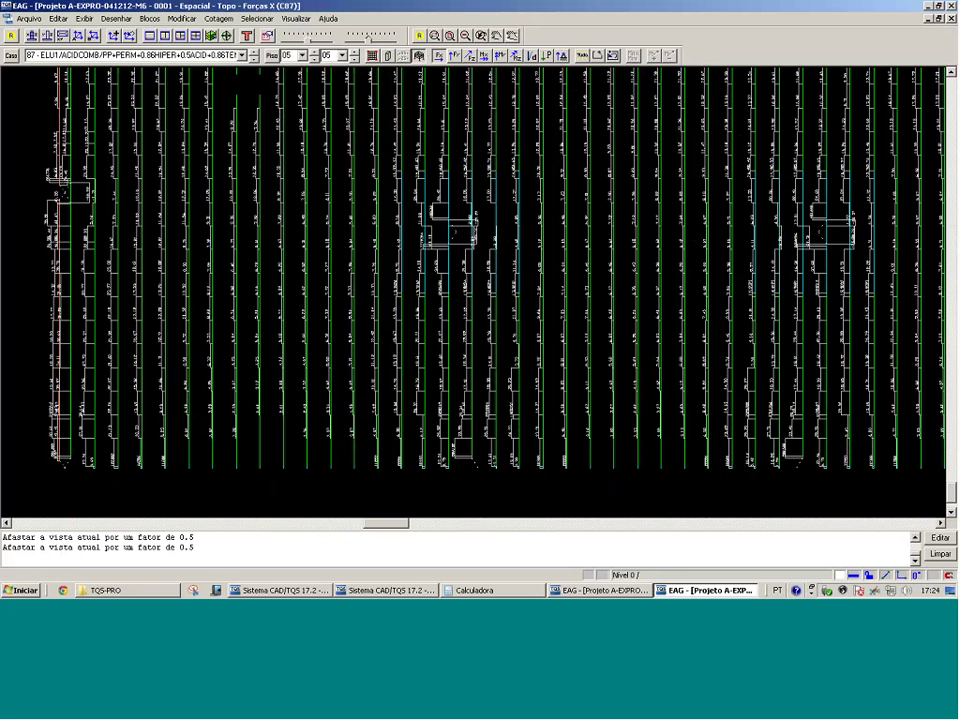
pyautogui.click(430, 463)
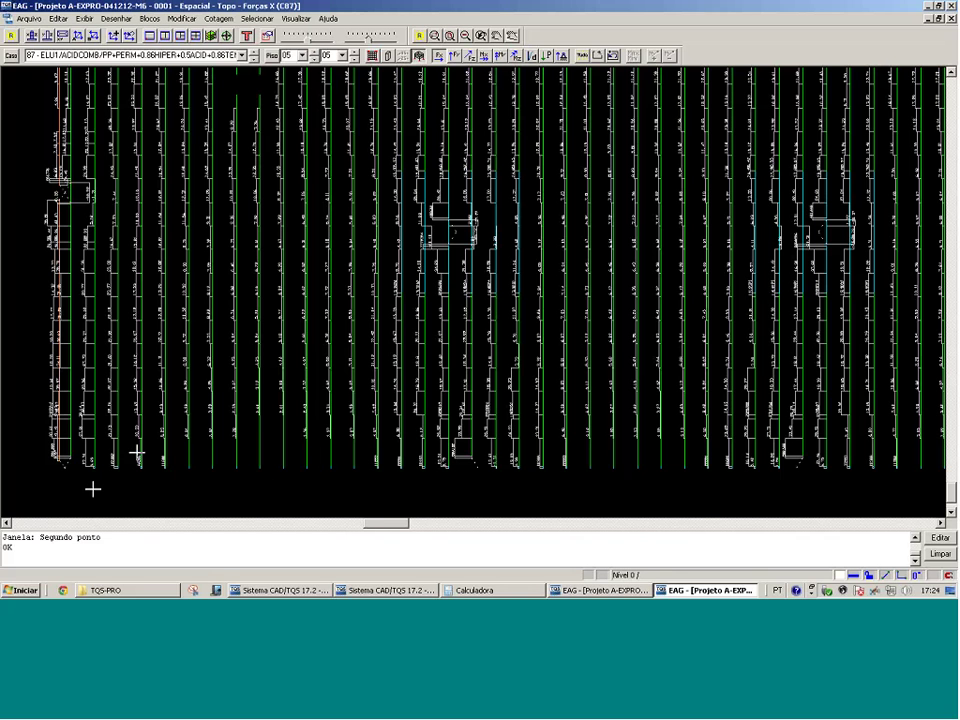
# Examine the Fx values of the Y-direction bars around the slab's left opening and view the whole floor
pyautogui.press('F8')
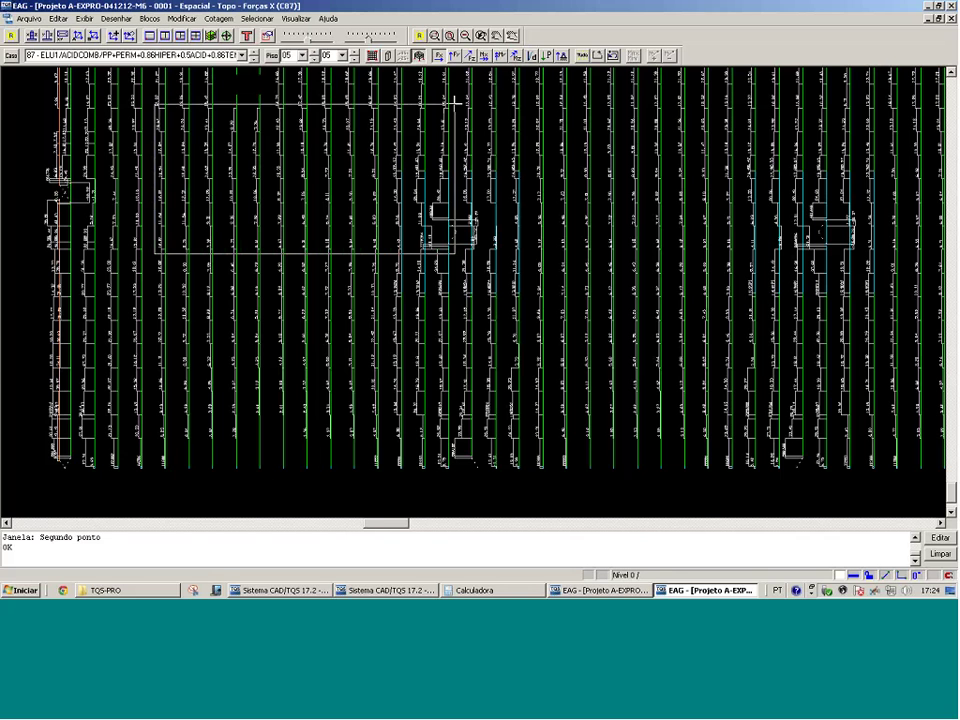
pyautogui.click(514, 72)
pyautogui.scroll(-1, 511, 85)
pyautogui.scroll(1, 497, 141)
pyautogui.press('F8')
pyautogui.click(733, 96)
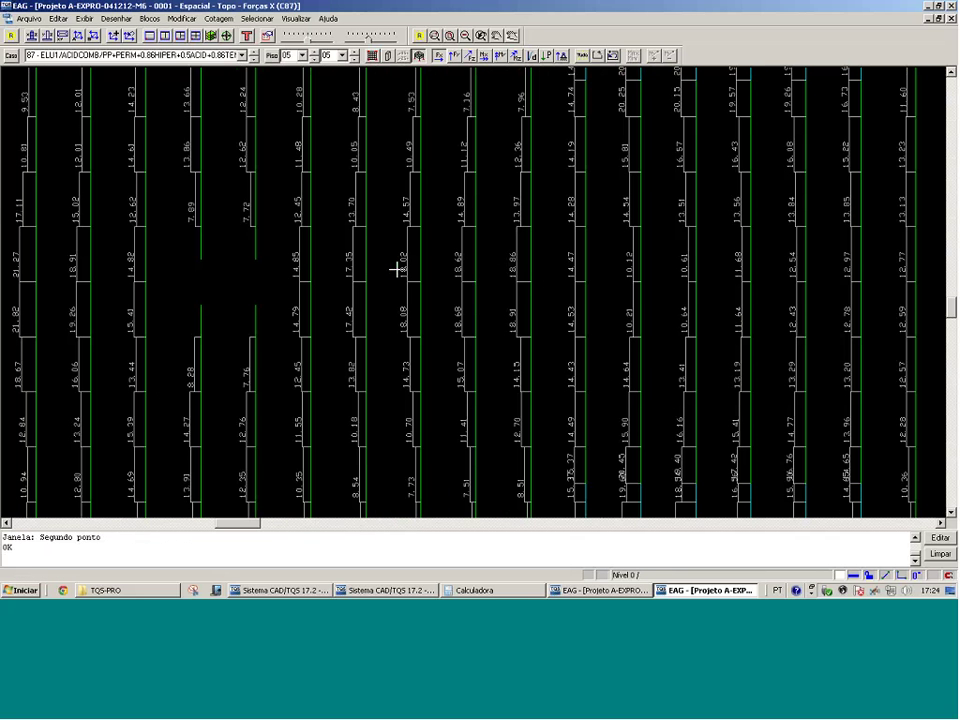
pyautogui.scroll(-1, 720, 270)
pyautogui.scroll(-1, 621, 400)
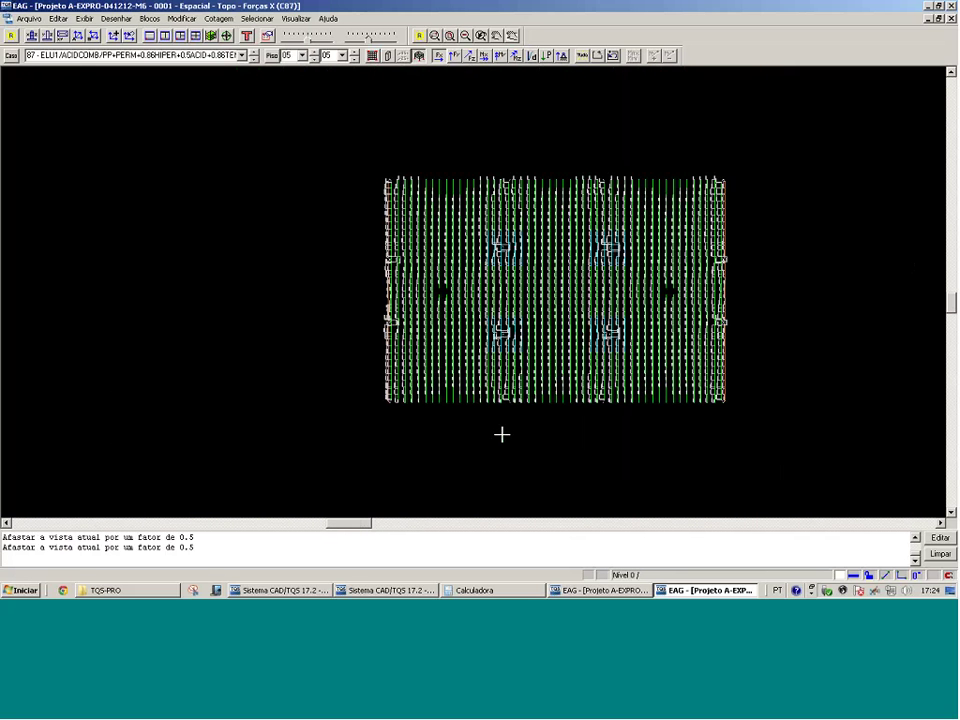
pyautogui.click(306, 435)
pyautogui.click(755, 163)
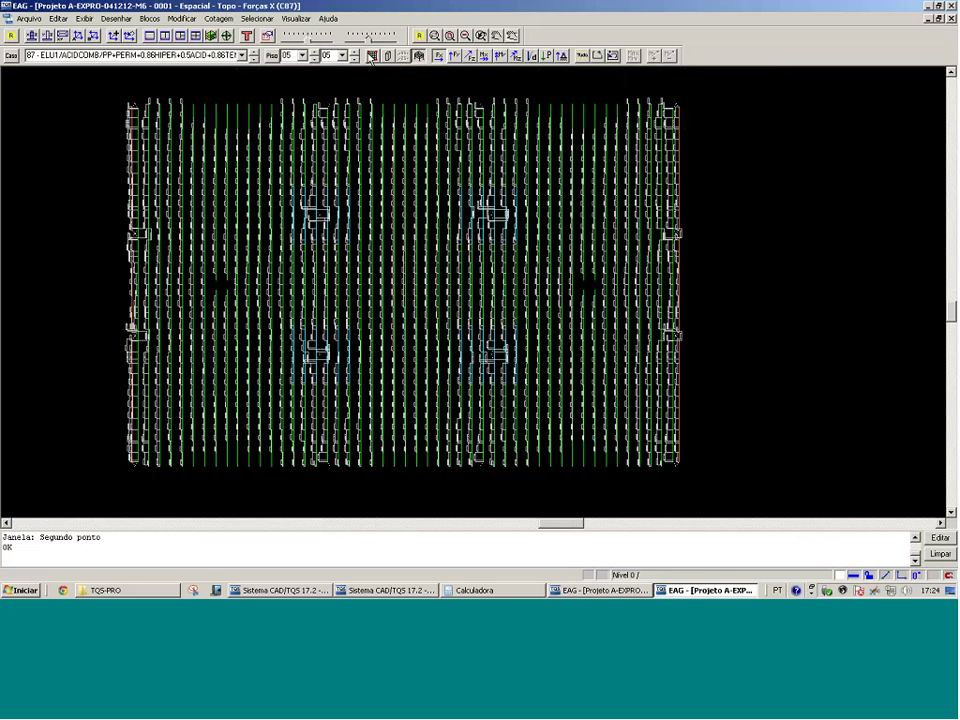
# Turn the X-direction bars back on and view the Fx values at the slab's upper-left corner
pyautogui.click(246, 38)
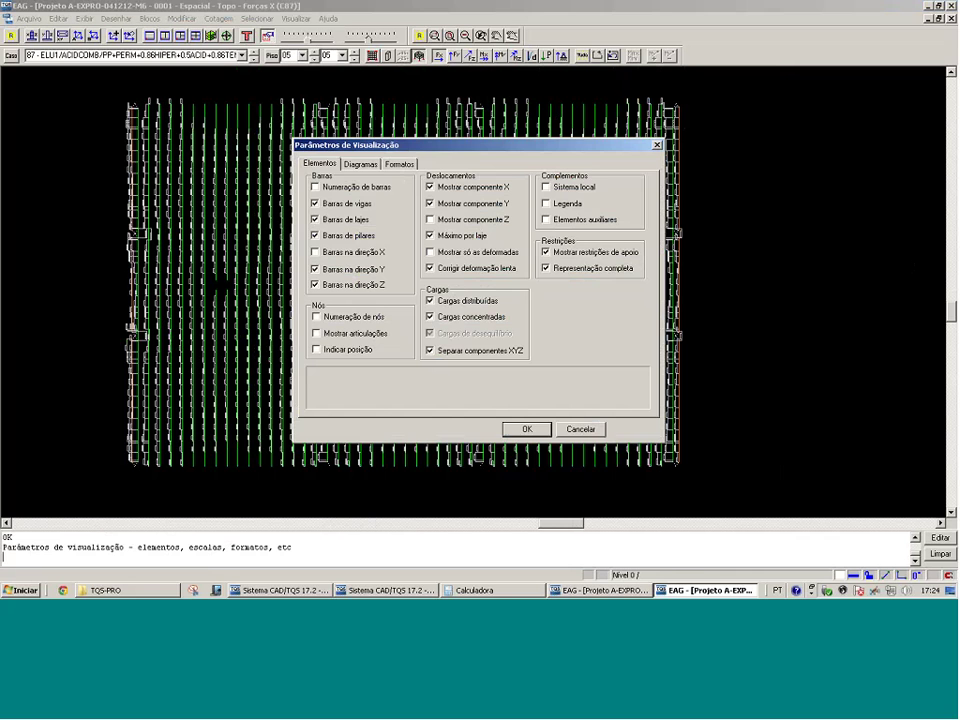
pyautogui.click(527, 428)
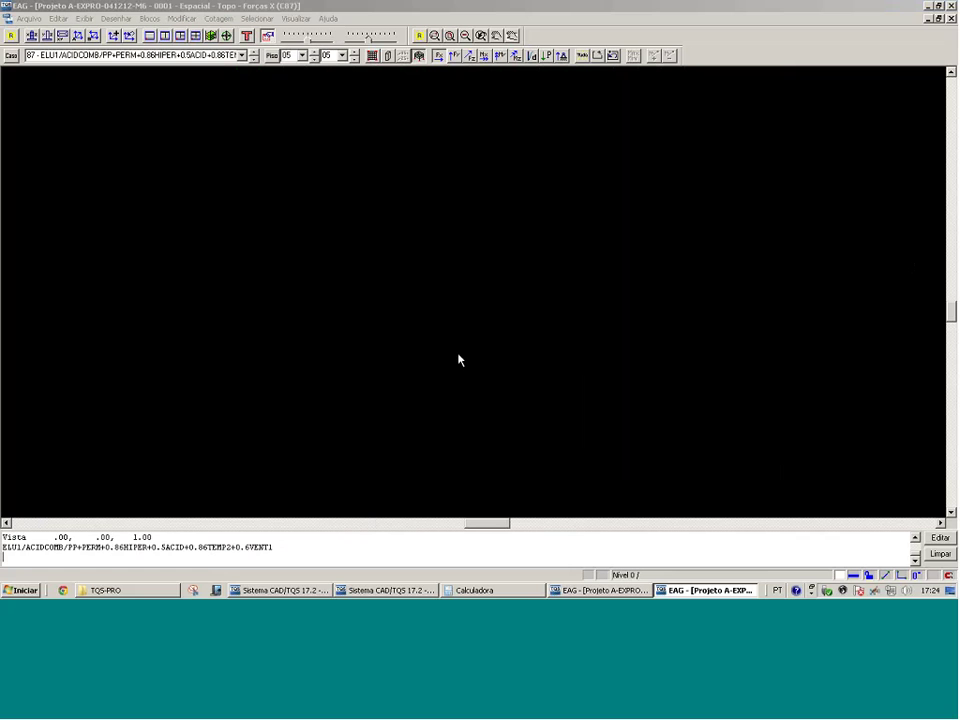
pyautogui.moveTo(99, 163); pyautogui.dragTo(229, 84)
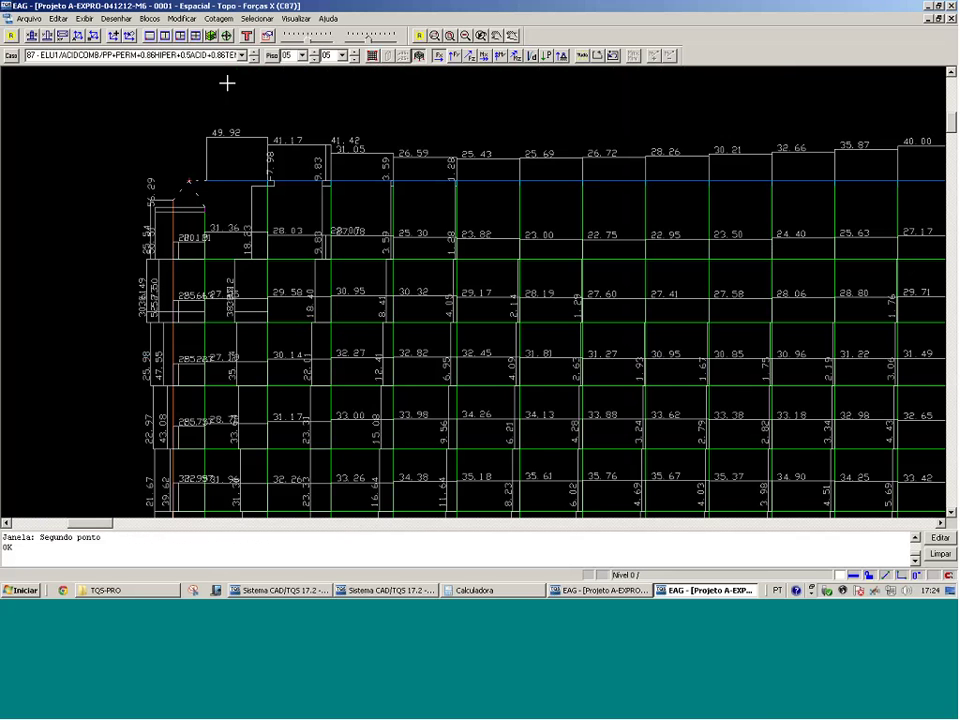
# Display floor 05's displacements for combination 87, starting from the slab's upper-left corner
pyautogui.click(499, 56)
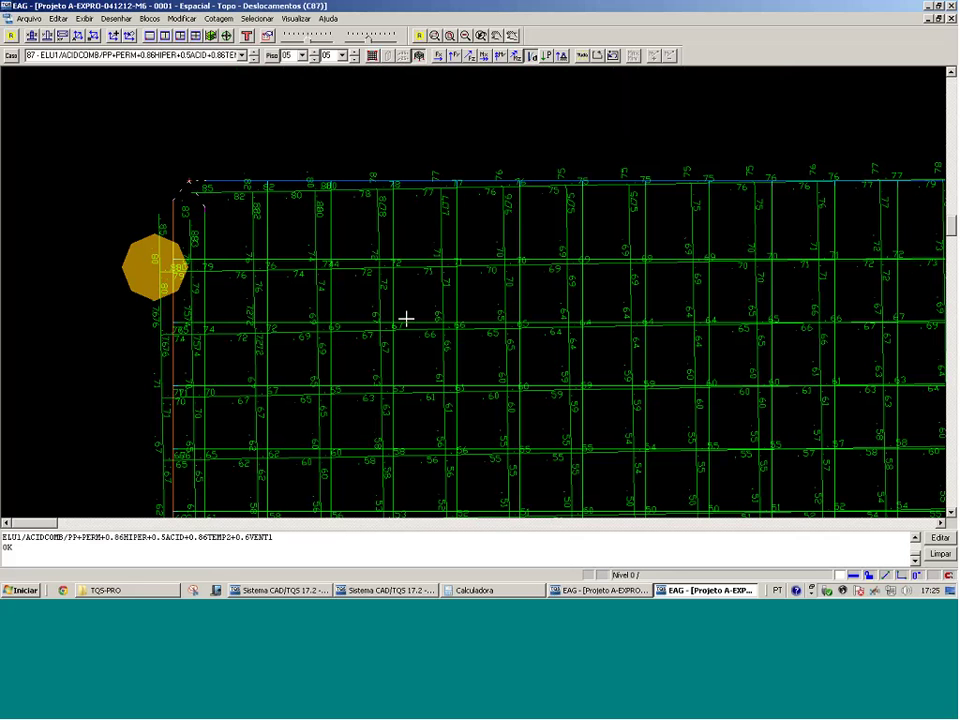
pyautogui.scroll(-2, 406, 318)
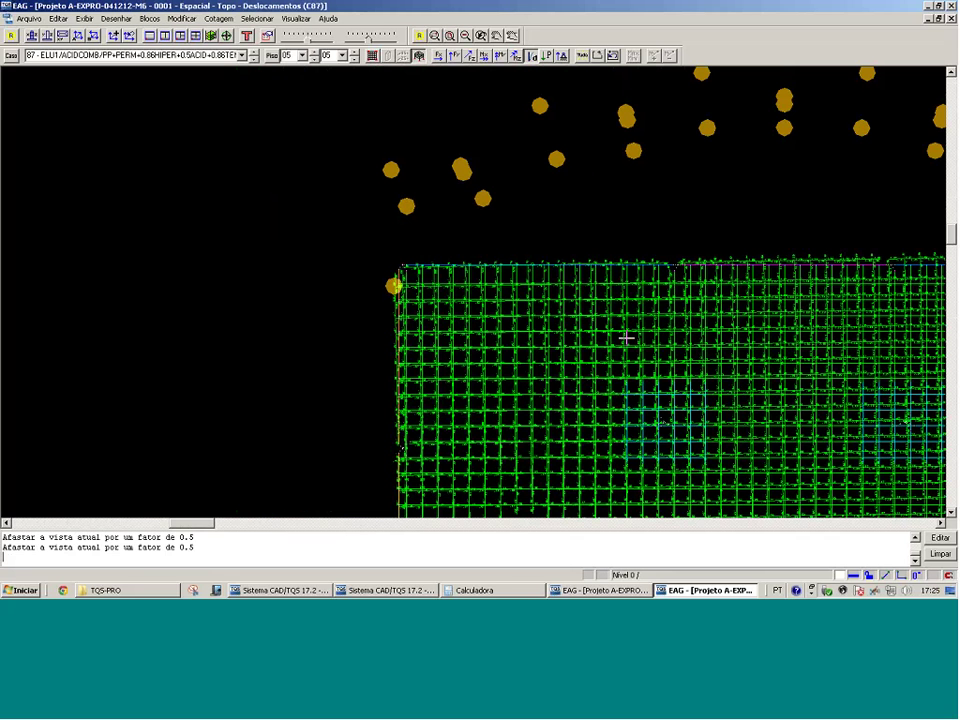
pyautogui.press('F8')
pyautogui.click(758, 244)
pyautogui.hotkey('shift', 'F8')
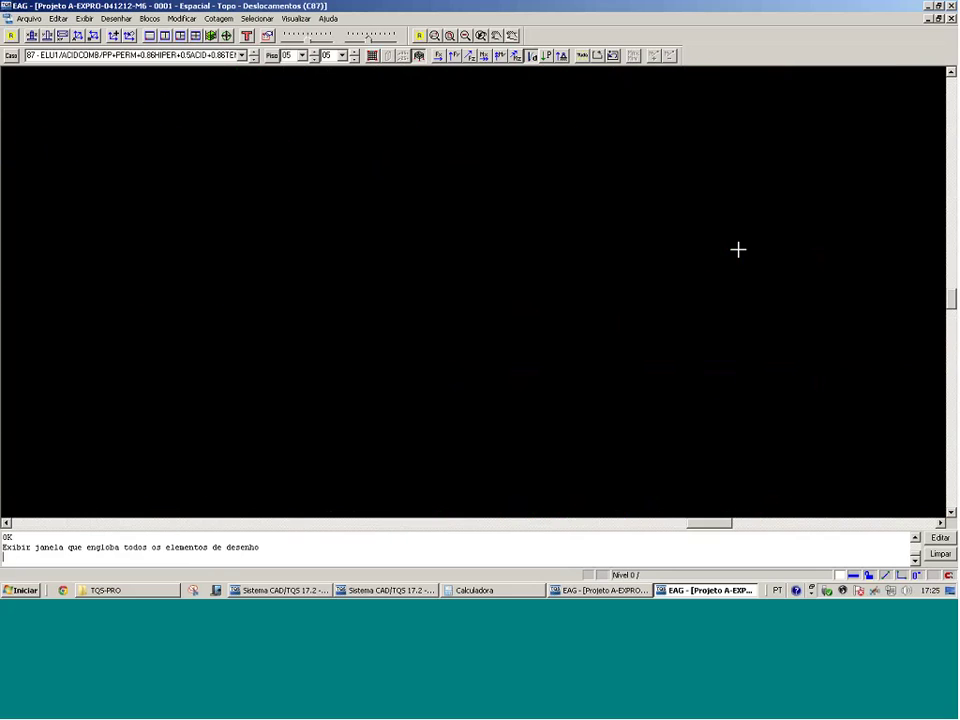
# Examine the combination 87 displacement values at the slab's upper-right corner
pyautogui.press('F8')
pyautogui.click(236, 339)
pyautogui.click(560, 170)
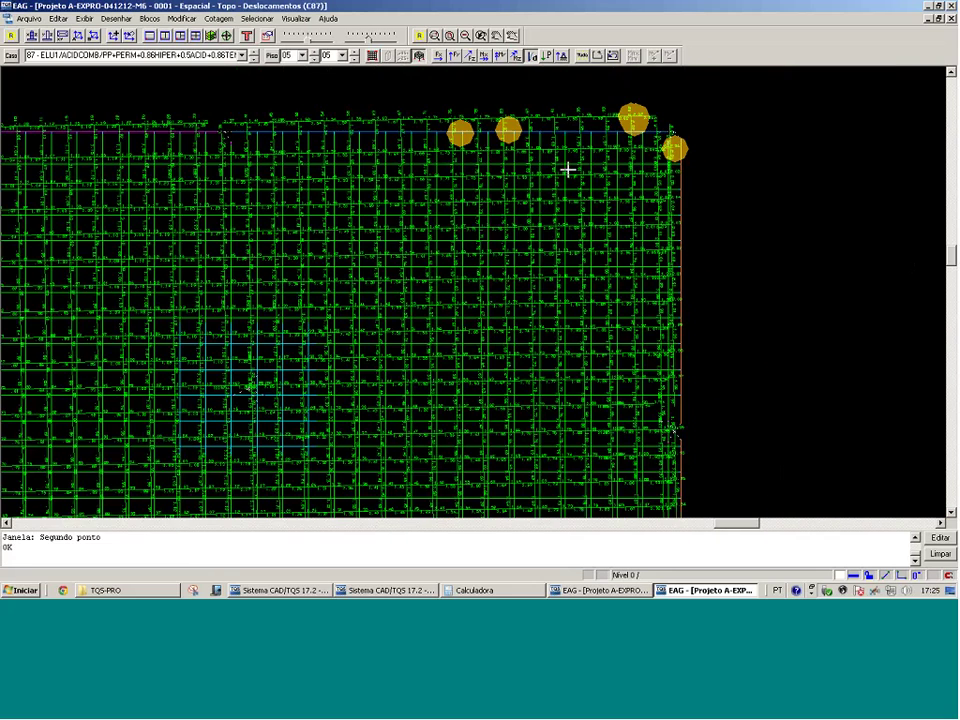
pyautogui.press('F8')
pyautogui.click(489, 225)
pyautogui.click(688, 110)
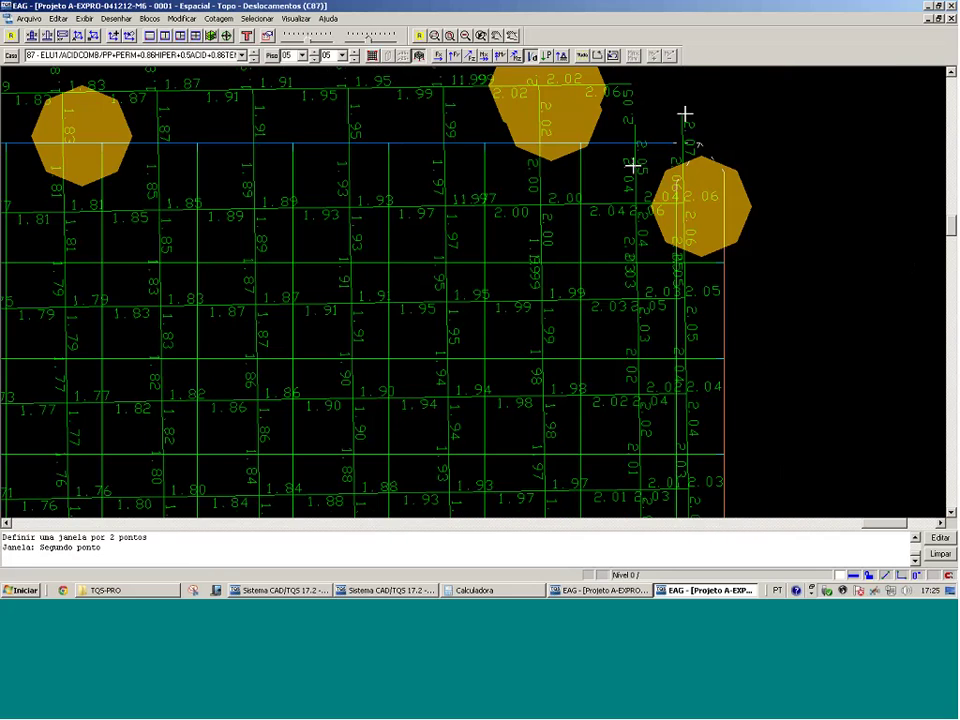
pyautogui.hotkey('shift', 'F8')
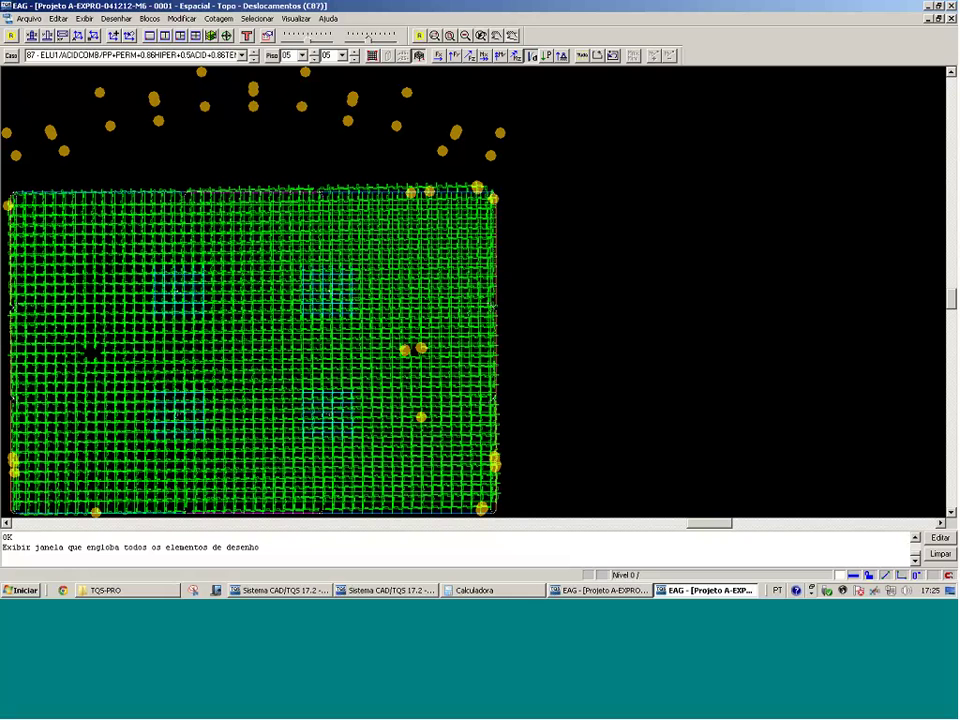
# Select load case 07 - Hiperestático de protensão and view its displacements at the slab's upper-right corner
pyautogui.click(241, 56)
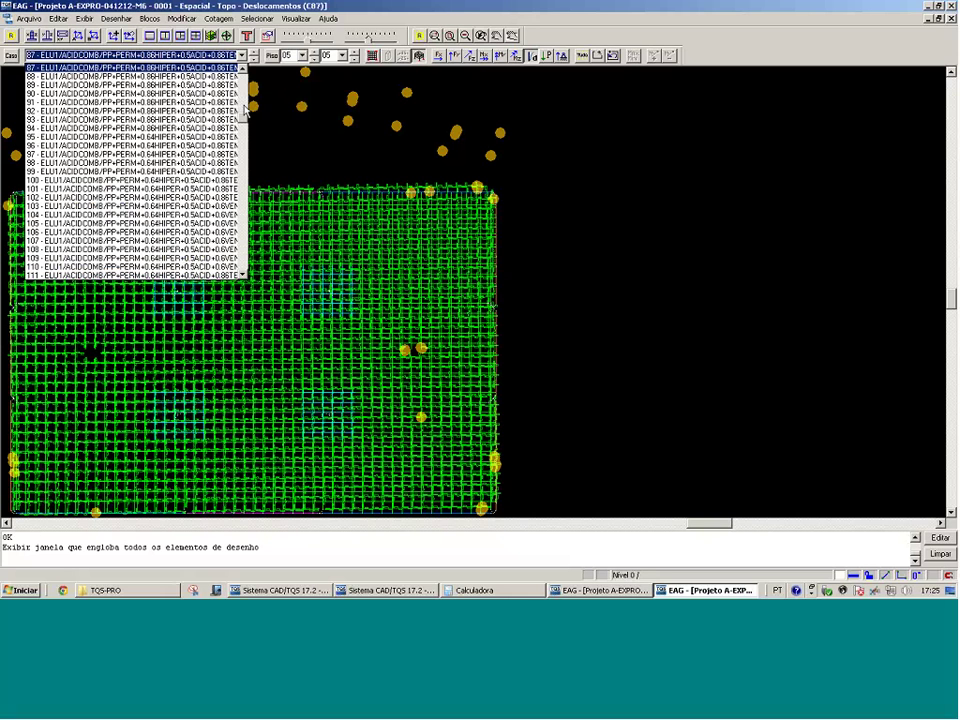
pyautogui.scroll(20, 250, 75)
pyautogui.click(176, 103)
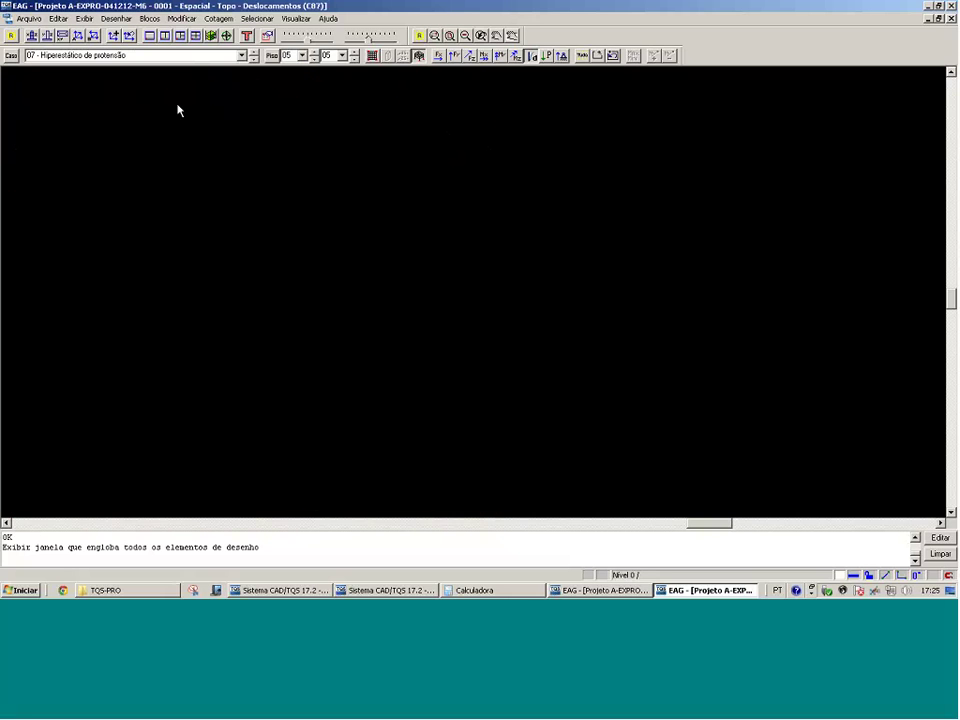
pyautogui.moveTo(398, 228); pyautogui.dragTo(519, 159)
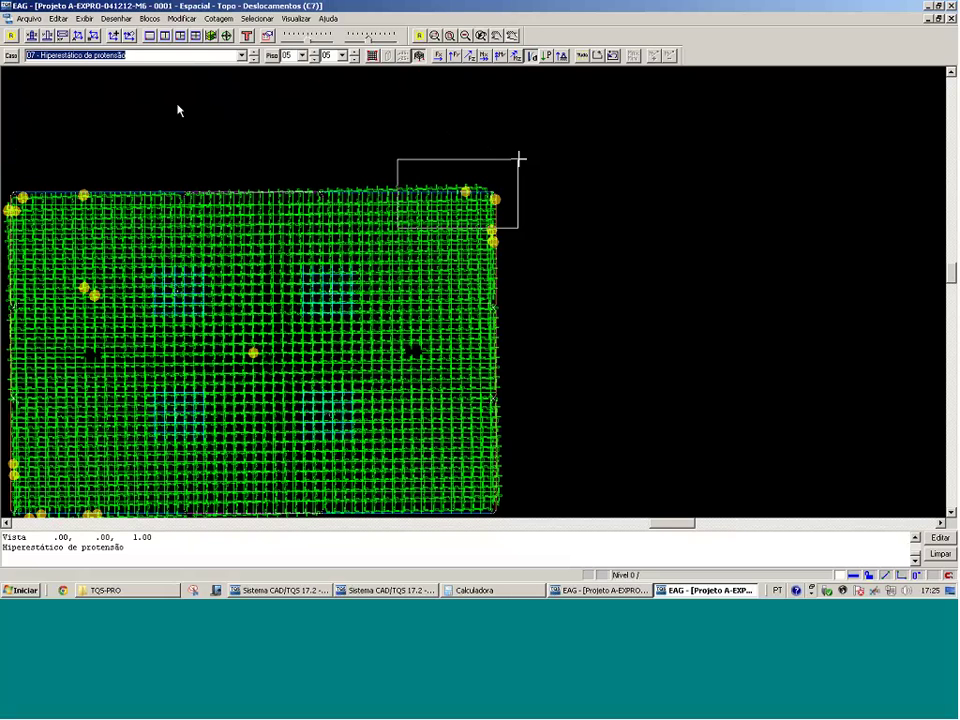
pyautogui.click(535, 160)
pyautogui.hotkey('shift', 'F8')
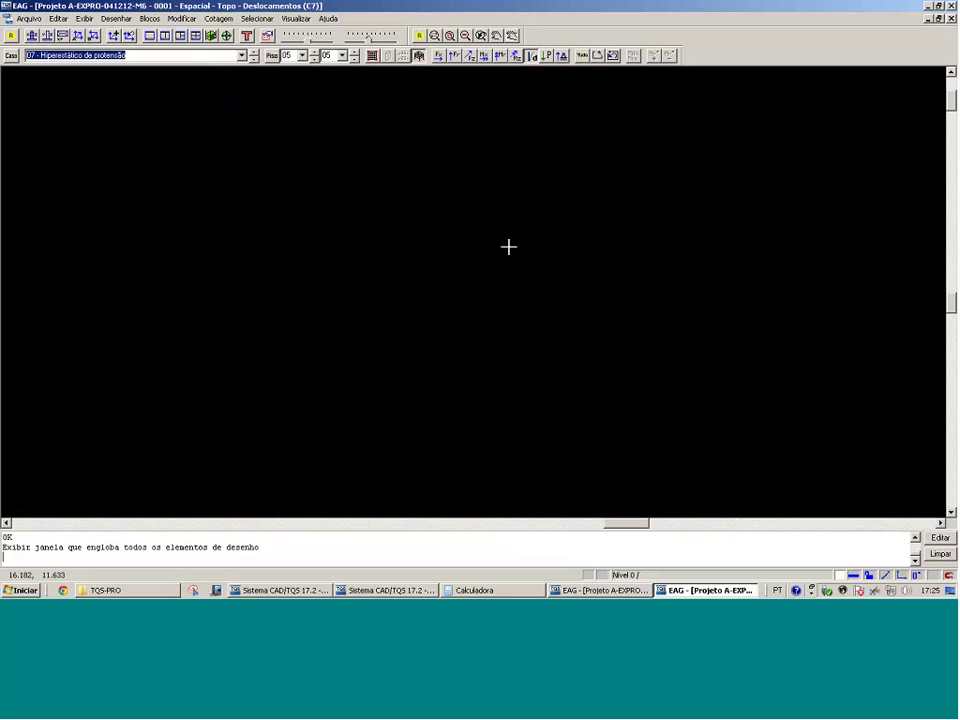
# View the prestress hyperstatic displacements in the slab's lower-left region and return to the whole floor
pyautogui.press('F8')
pyautogui.click(263, 457)
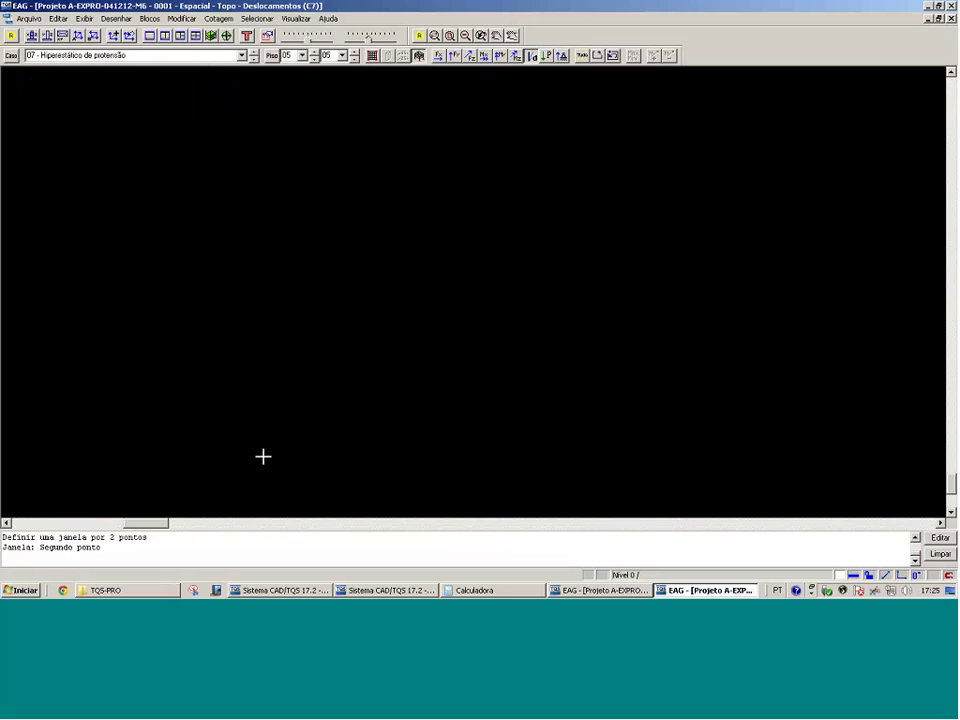
pyautogui.click(198, 342)
pyautogui.hotkey('shift', 'F8')
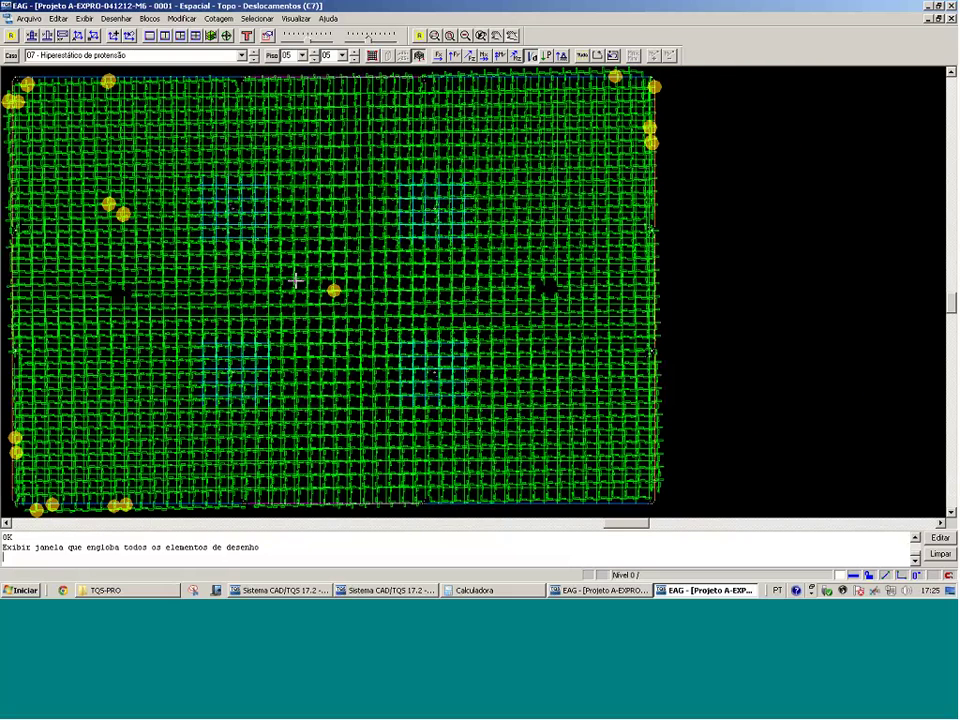
# Switch to the CAD/TQS manager window with the A-EXPRO-041212-M6 project's Espacial item
pyautogui.moveTo(296, 281)
pyautogui.moveTo(447, 218)
pyautogui.moveTo(390, 590)
pyautogui.click(309, 591)
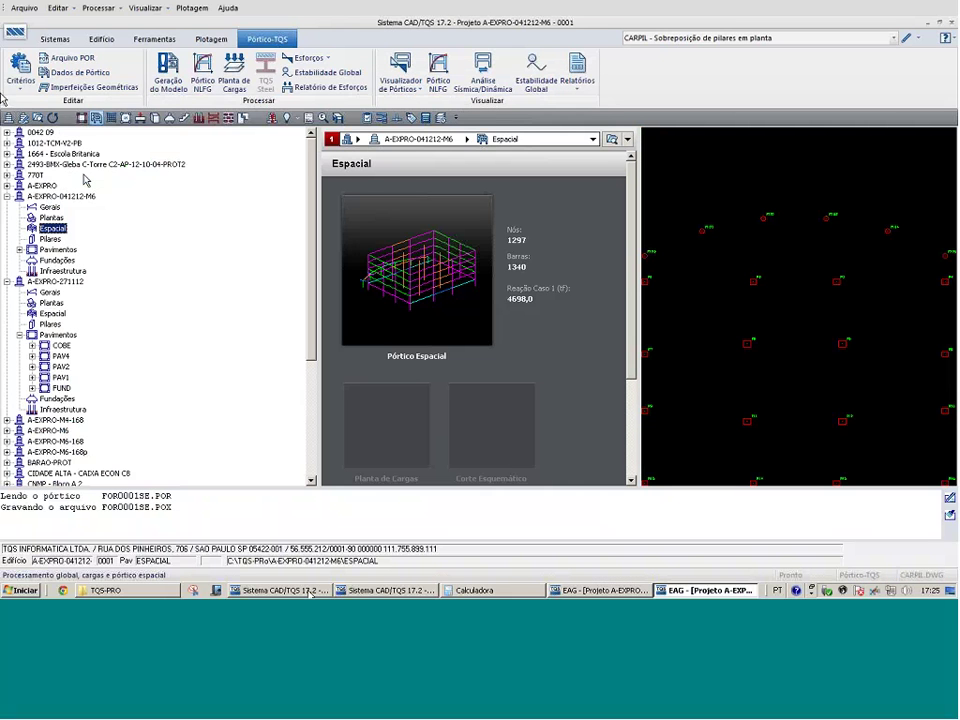
# Examine the hyperstatic and prestressing normal force options in the Dimensionamento project criteria for prestressed slabs, and close the criteria without saving
pyautogui.click(20, 78)
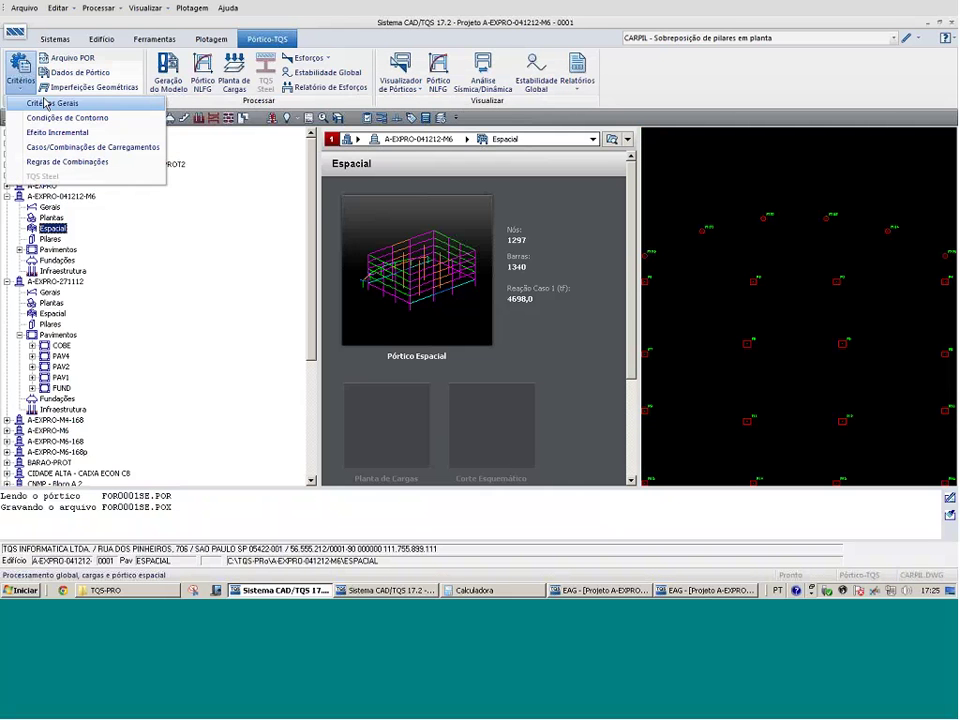
pyautogui.click(66, 50)
pyautogui.click(125, 118)
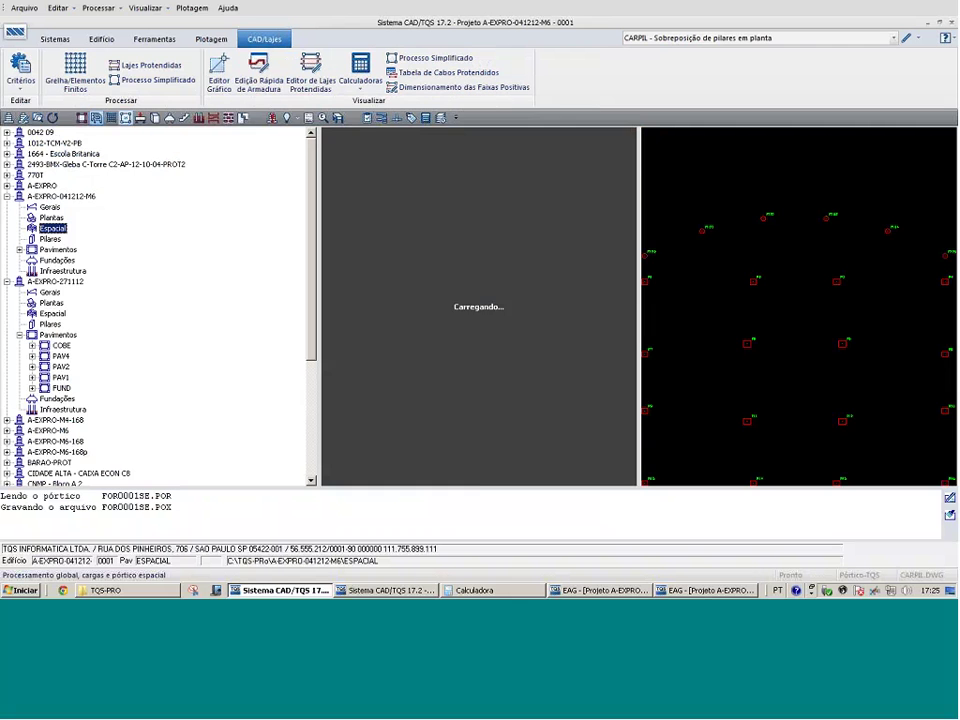
pyautogui.click(20, 78)
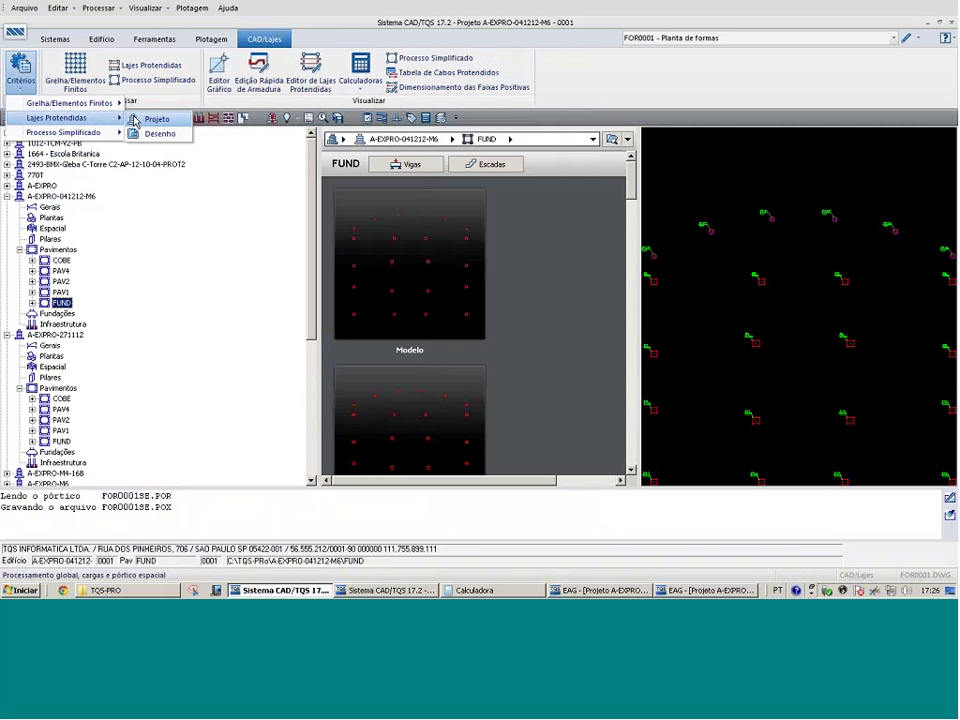
pyautogui.click(135, 120)
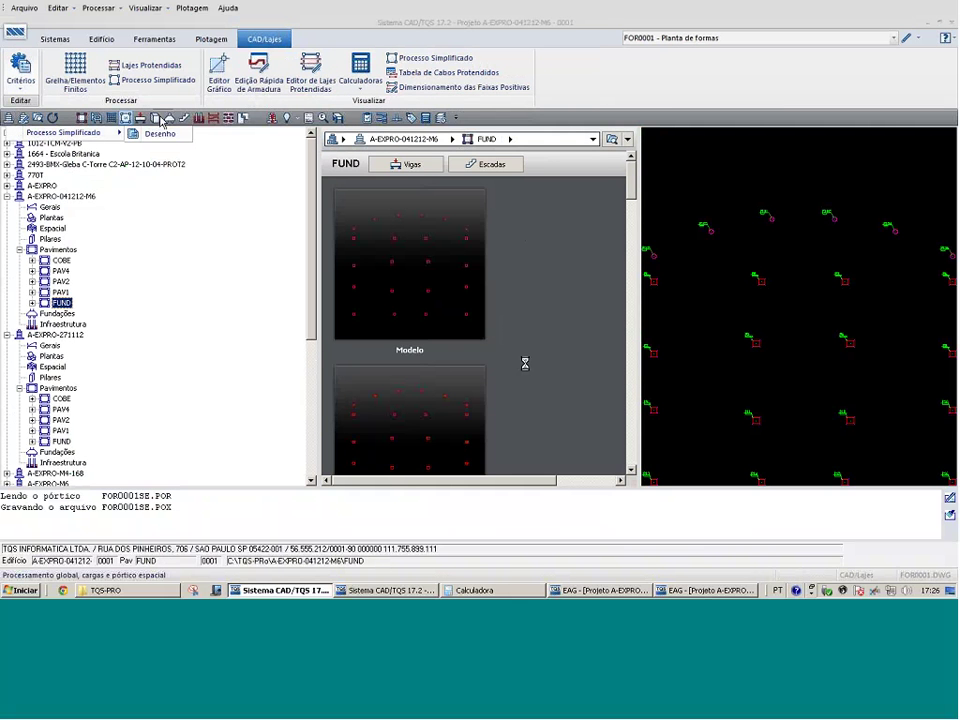
pyautogui.click(503, 127)
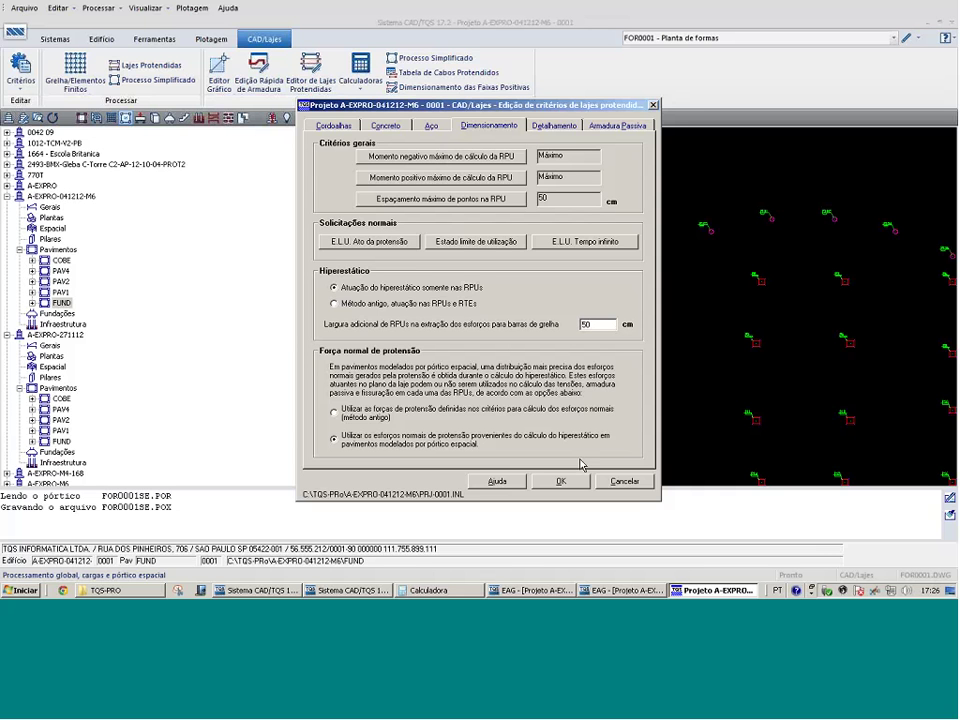
pyautogui.click(628, 482)
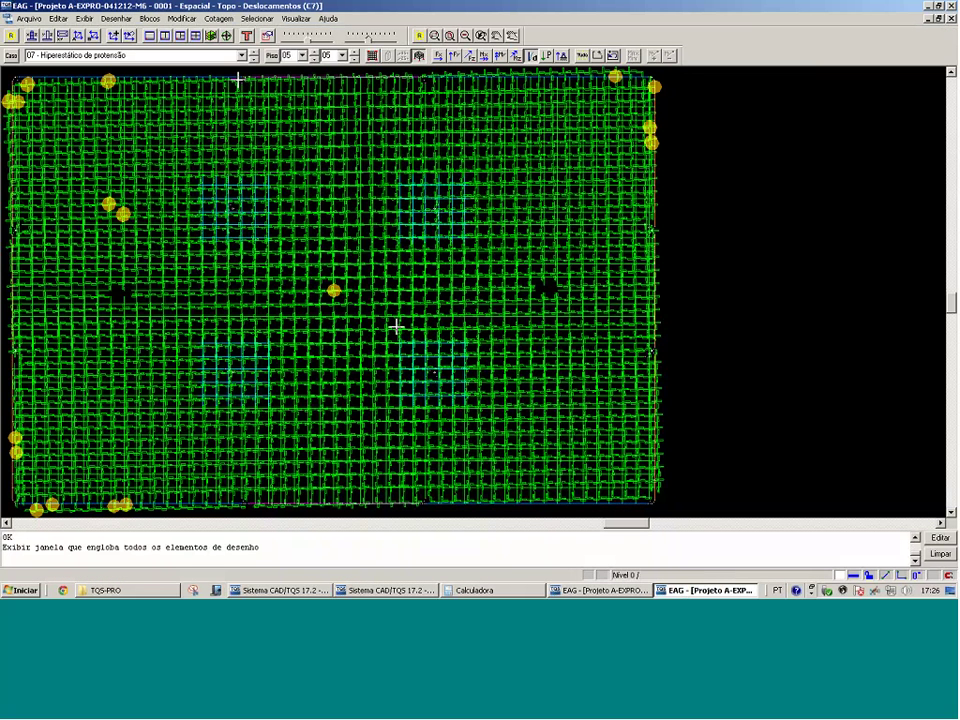
# Show only floor 03 PAV2 in an isometric view and inspect the hyperstatic displacements at the slab's lower-left edge columns
pyautogui.click(78, 36)
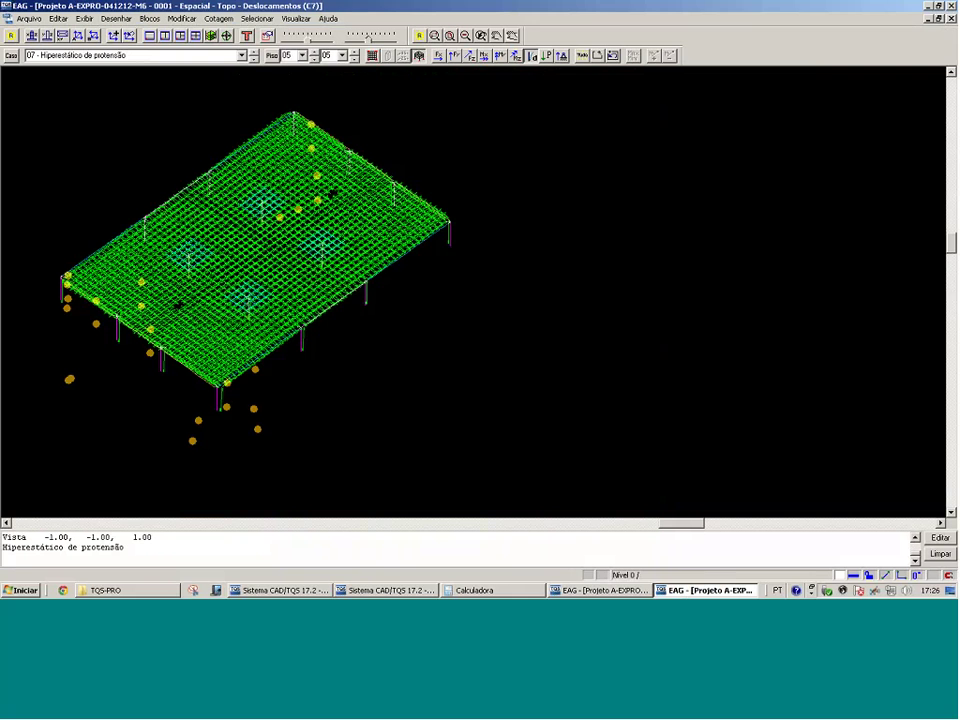
pyautogui.click(209, 42)
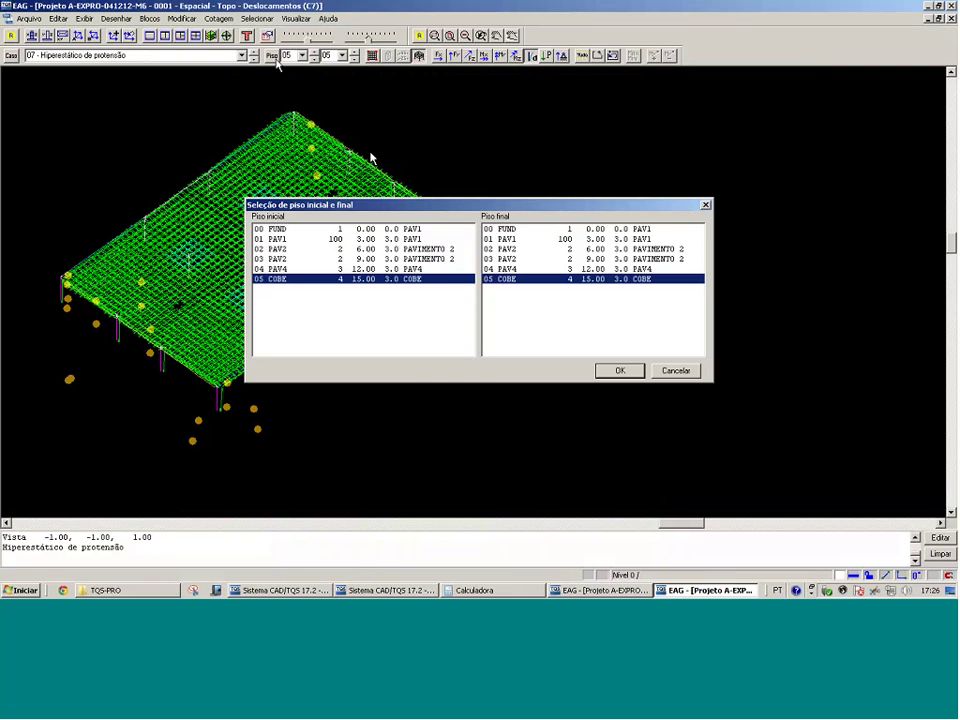
pyautogui.click(445, 258)
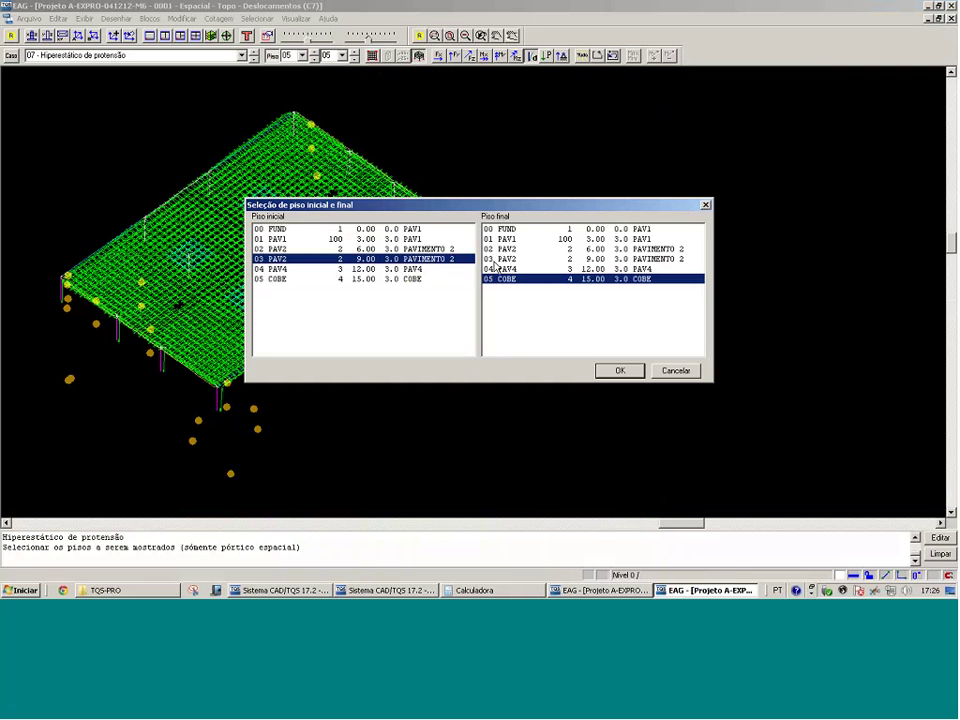
pyautogui.click(619, 370)
pyautogui.press('F8')
pyautogui.click(47, 339)
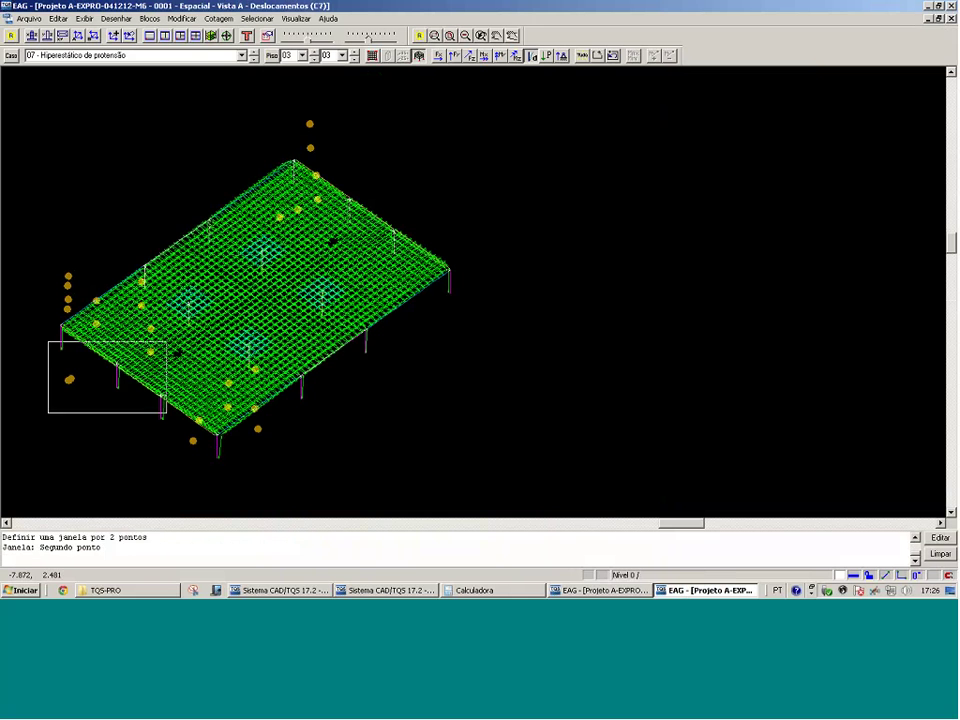
pyautogui.click(165, 414)
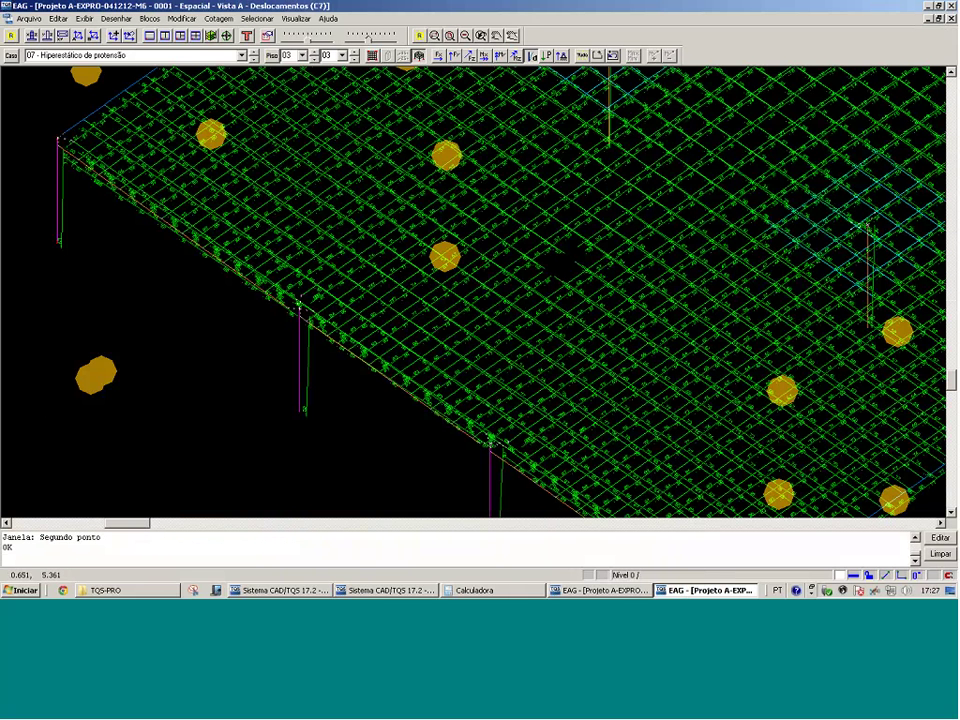
# Display the prestress hyperstatic Y moments at the middle column of the lower-left slab edge, followed by its Z moments
pyautogui.click(356, 57)
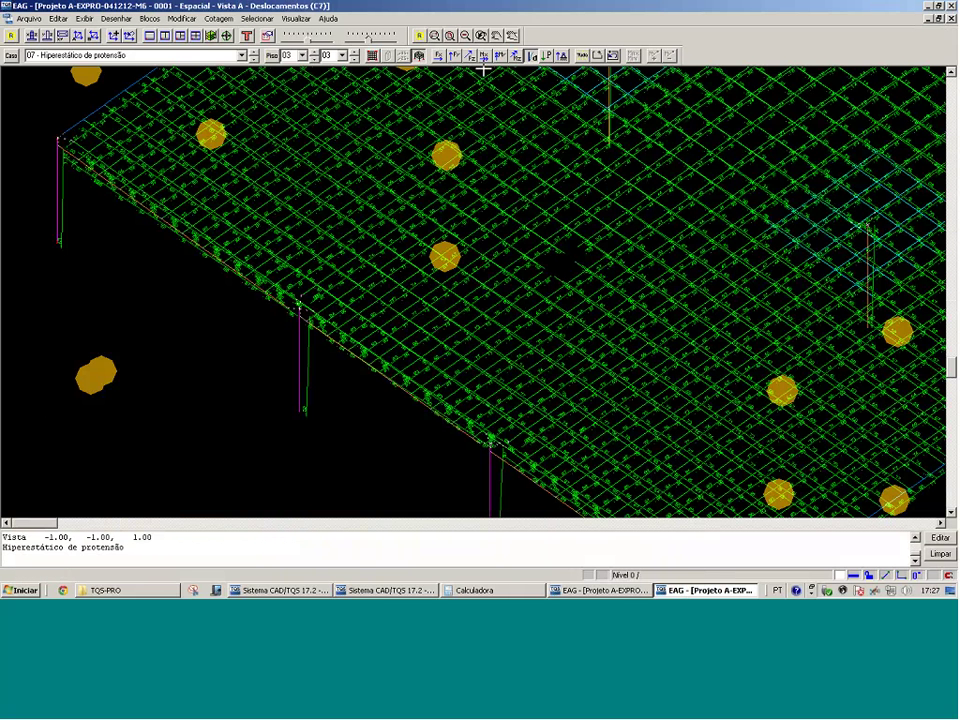
pyautogui.click(514, 56)
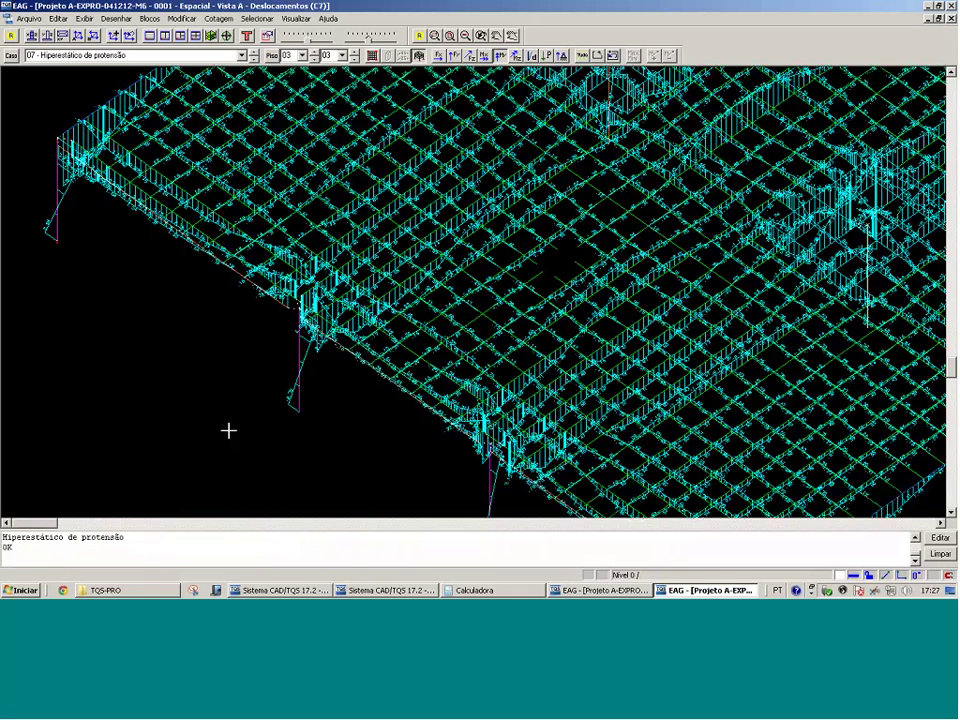
pyautogui.click(193, 450)
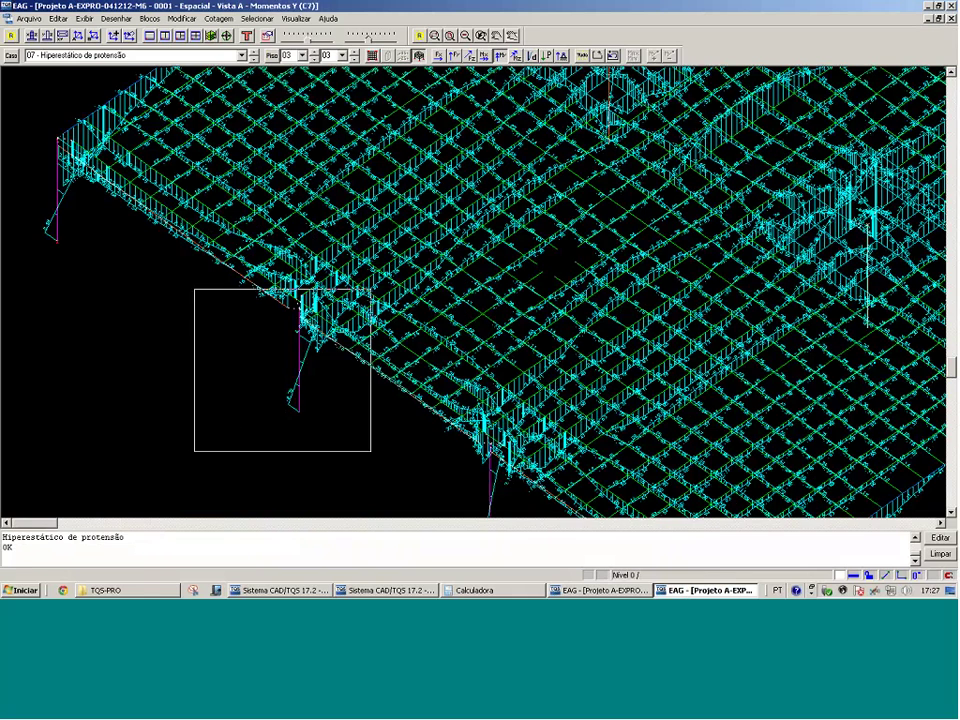
pyautogui.click(435, 257)
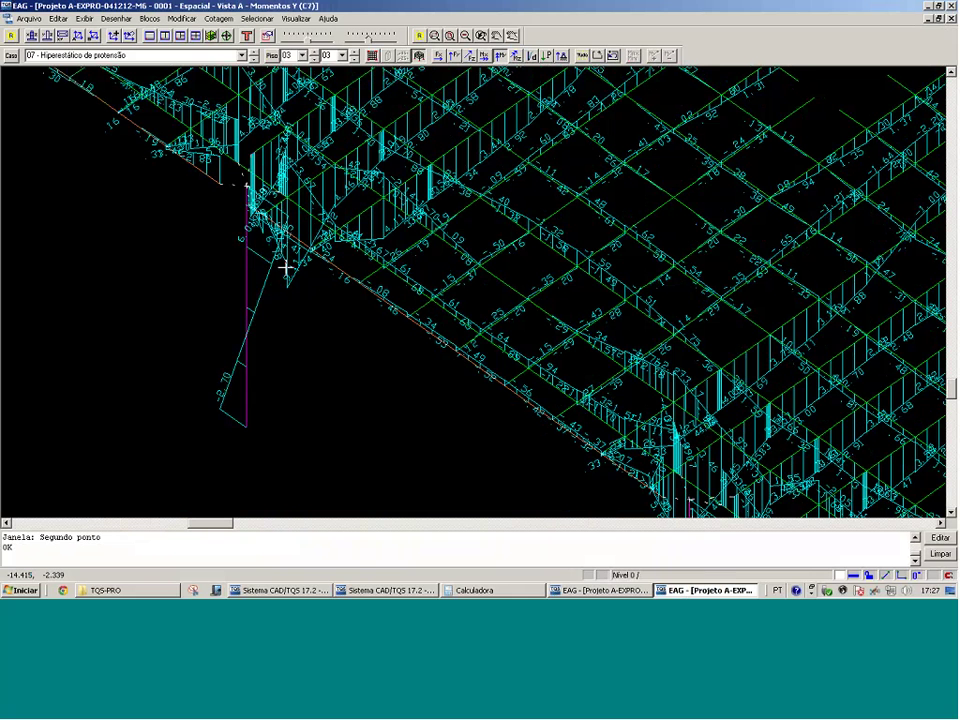
pyautogui.click(516, 56)
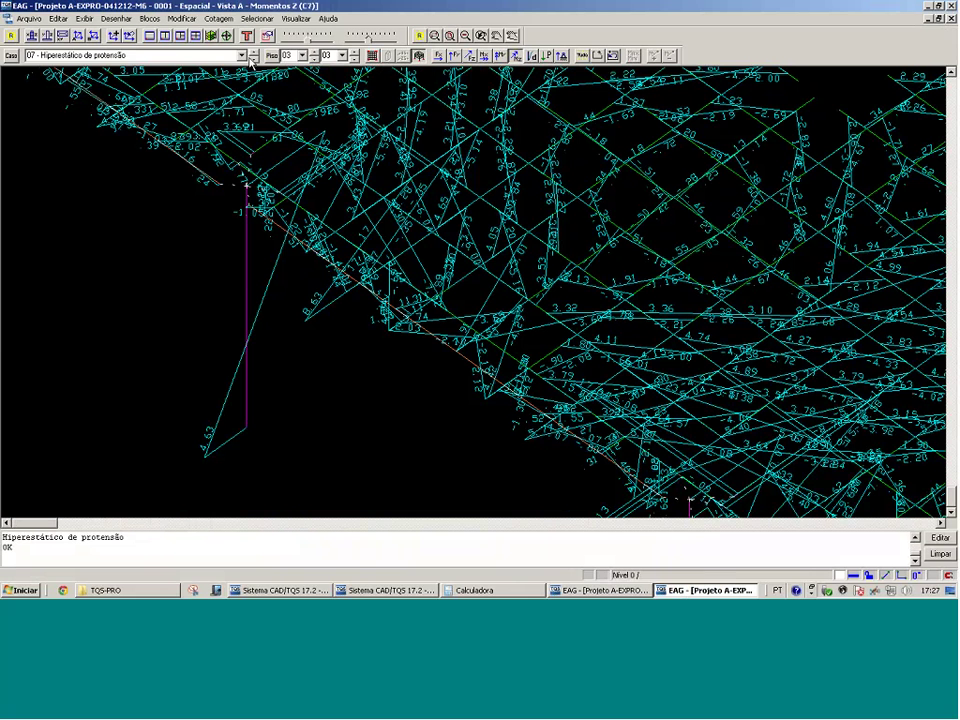
# Select case 17 - Todas permanentes e acidentais dos pavimentos - VTN and examine the edge column's Z moments at both ends
pyautogui.click(241, 56)
pyautogui.click(181, 157)
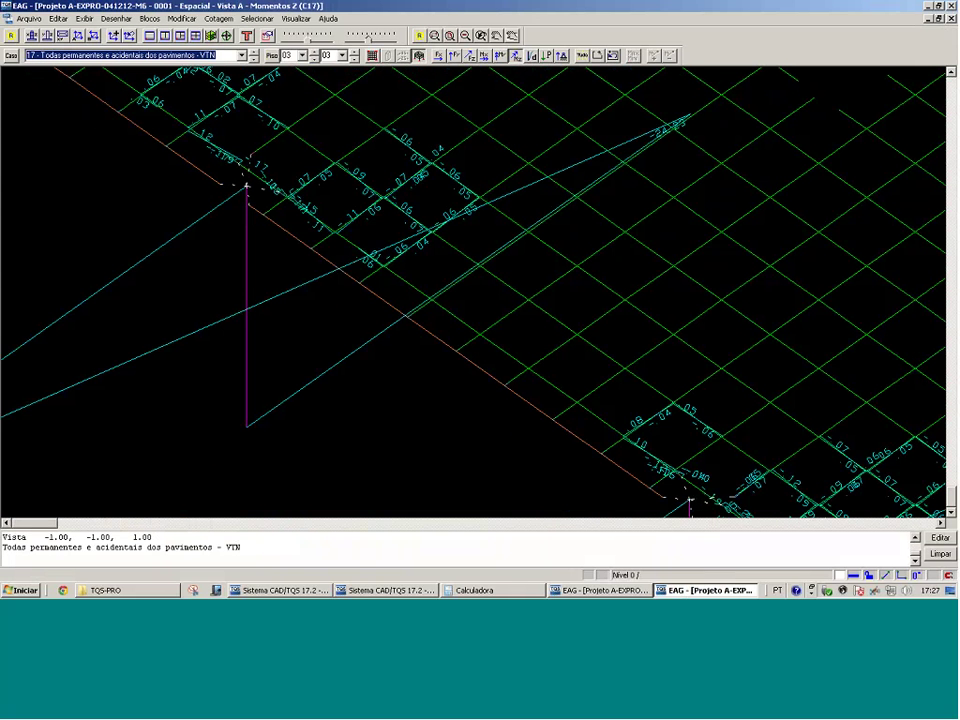
pyautogui.scroll(-1, 114, 431)
pyautogui.press('F8')
pyautogui.click(390, 302)
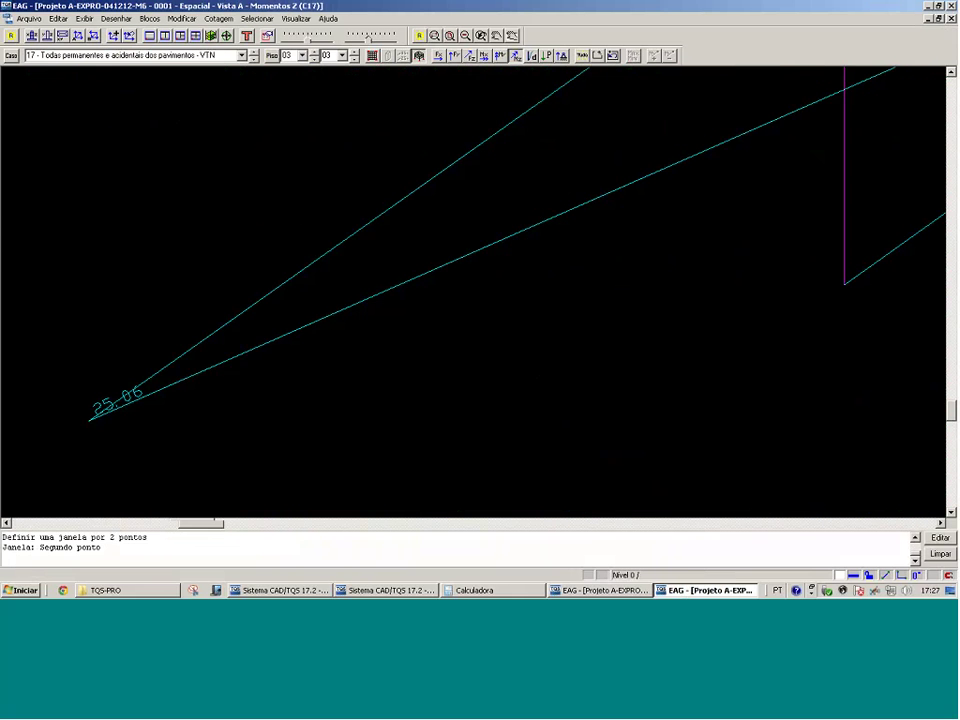
pyautogui.scroll(-1, 390, 302)
pyautogui.scroll(-1, 718, 193)
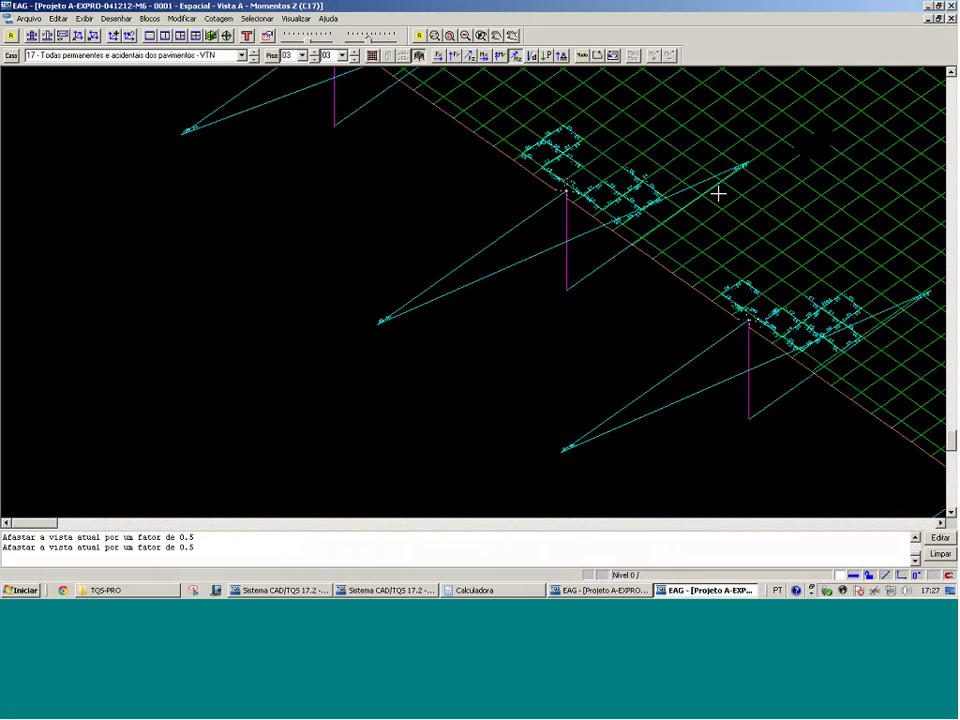
pyautogui.press('F8')
pyautogui.click(776, 152)
# Return the Z moment diagrams to load case 07 - Hiperestático de protensão
pyautogui.click(242, 56)
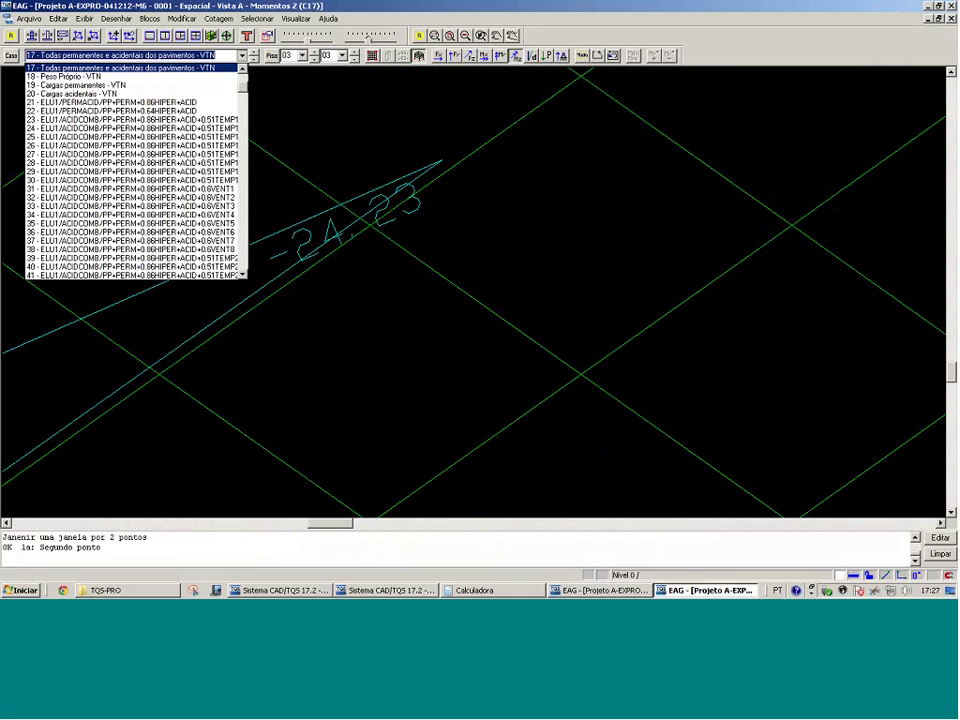
pyautogui.click(243, 72)
pyautogui.click(243, 72)
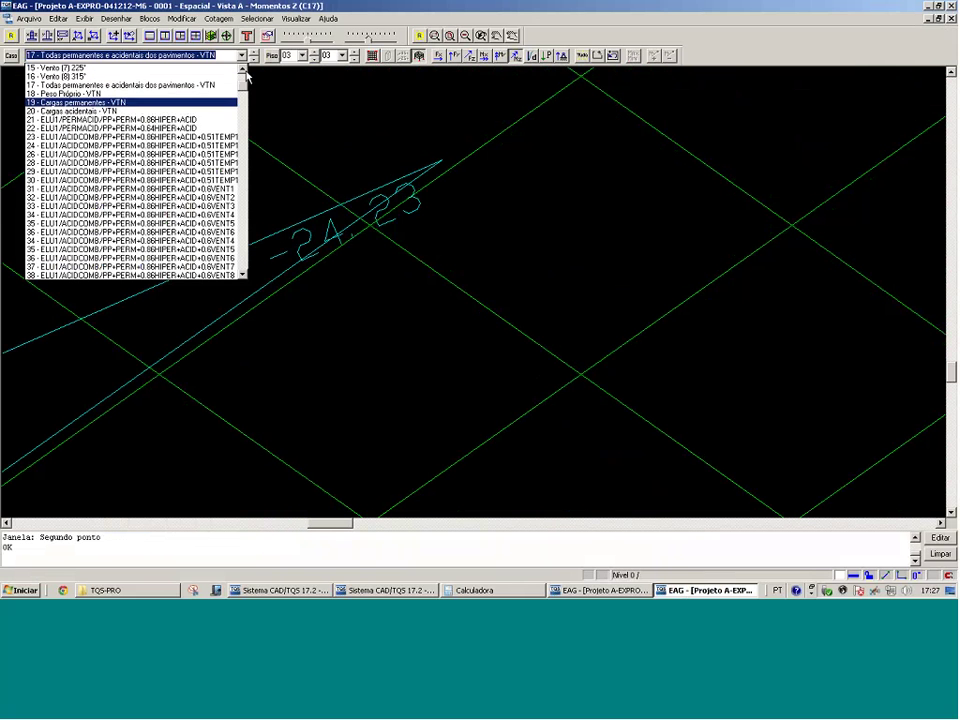
pyautogui.click(243, 72)
pyautogui.click(243, 72)
pyautogui.click(243, 72)
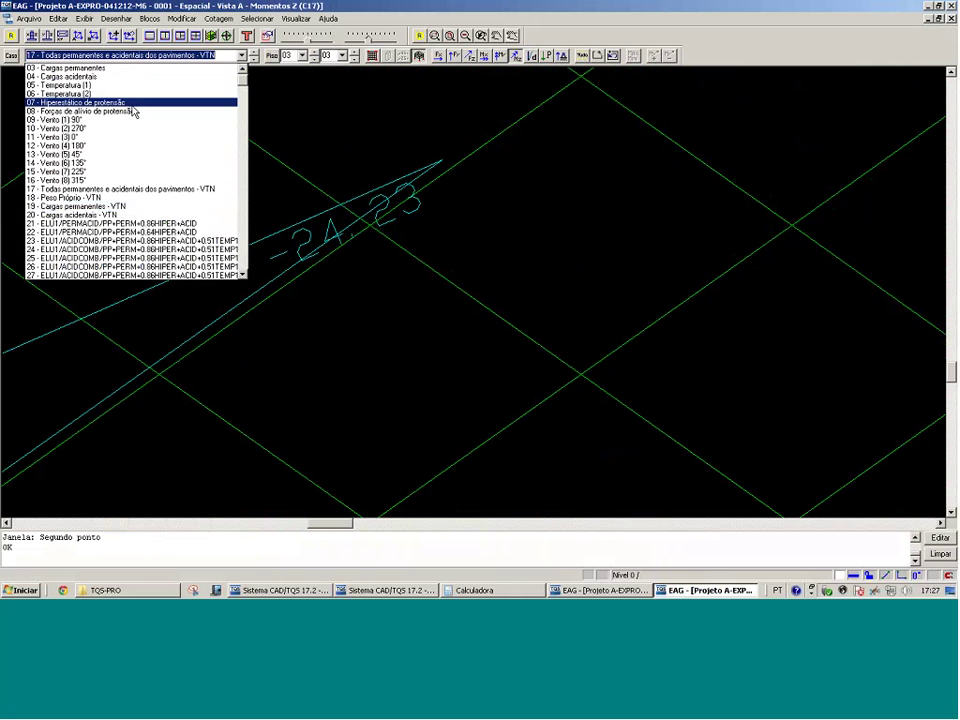
pyautogui.click(132, 105)
# Examine the prestress hyperstatic Z moments at the base and top of the edge column
pyautogui.scroll(-2, 283, 268)
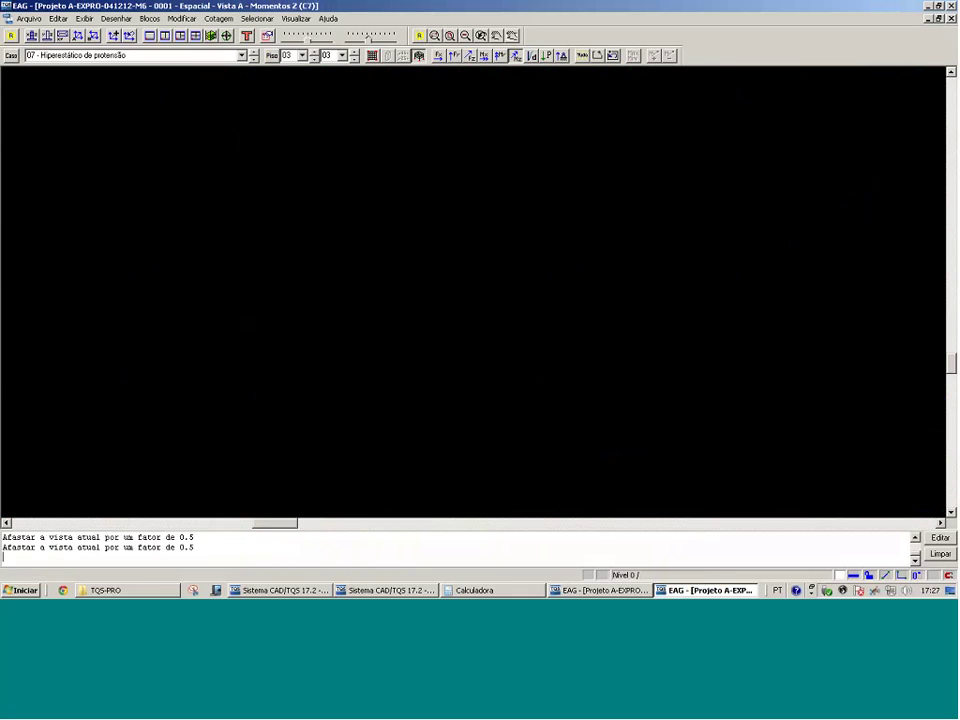
pyautogui.press('F8')
pyautogui.click(154, 474)
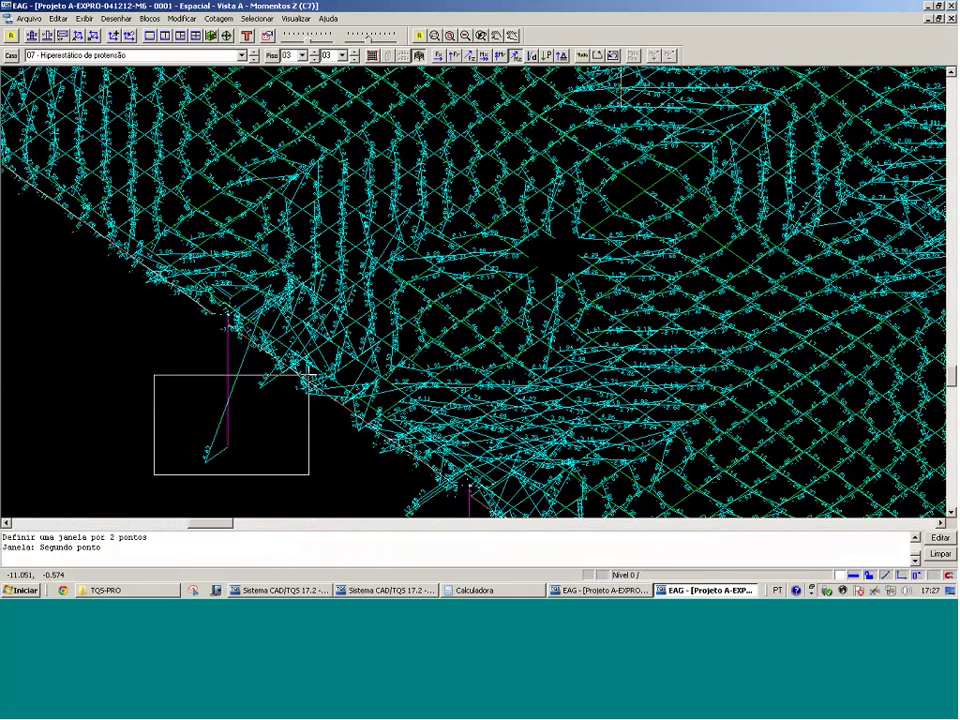
pyautogui.click(309, 375)
pyautogui.scroll(-2, 440, 170)
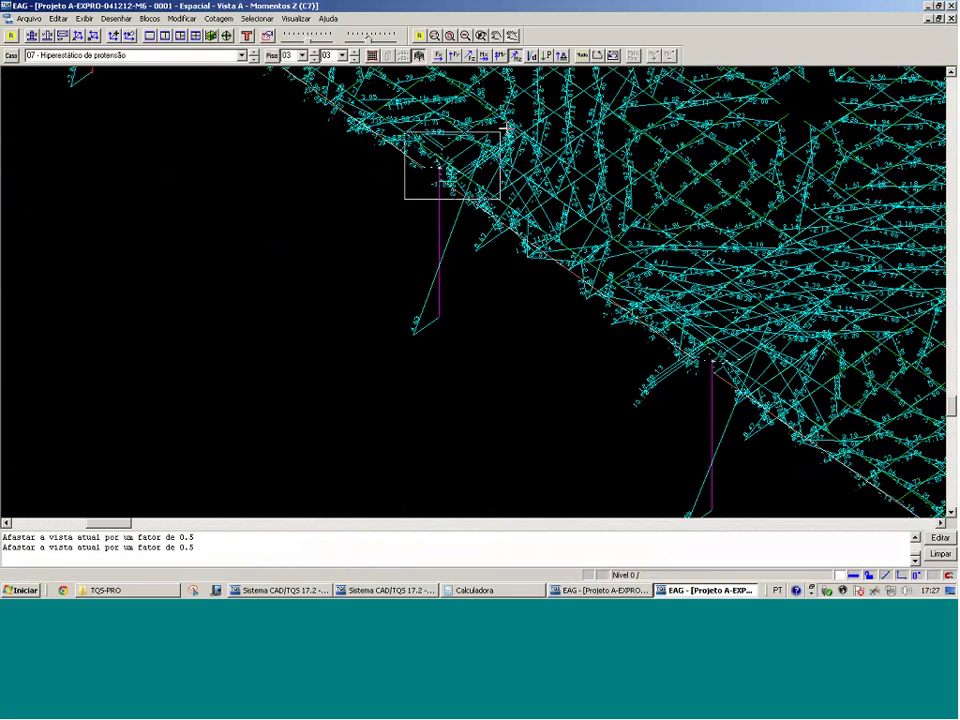
pyautogui.click(500, 131)
pyautogui.click(530, 146)
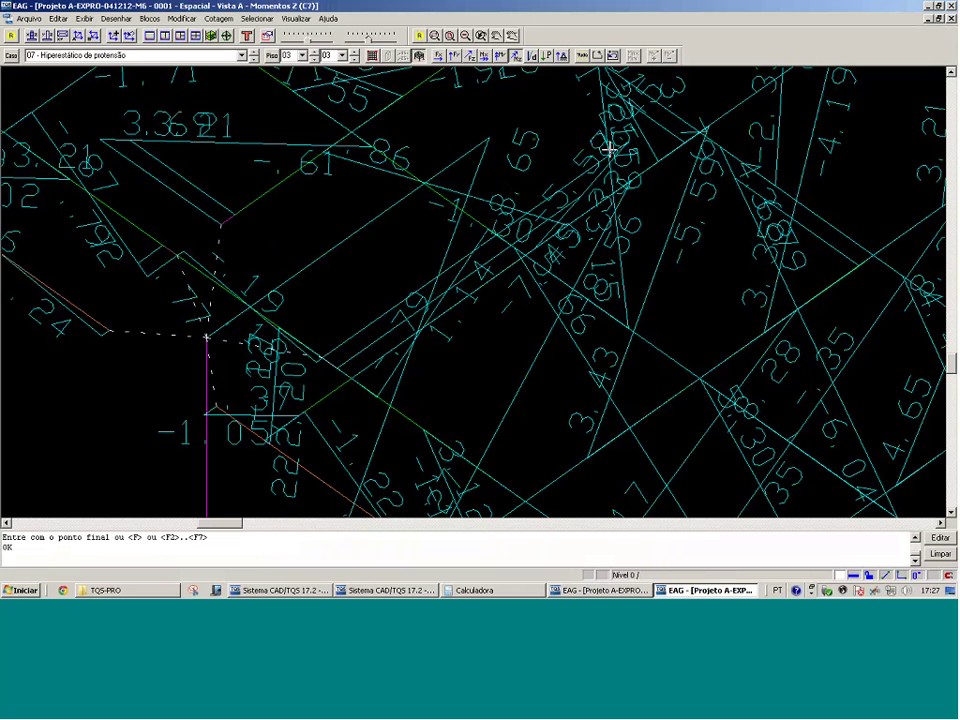
# Select combination 21 - ELU1/PERMACID/PP+PERM+0.86HIPER+ACID and turn off the slab bars (Barras de lajes) in the display parameters
pyautogui.click(242, 56)
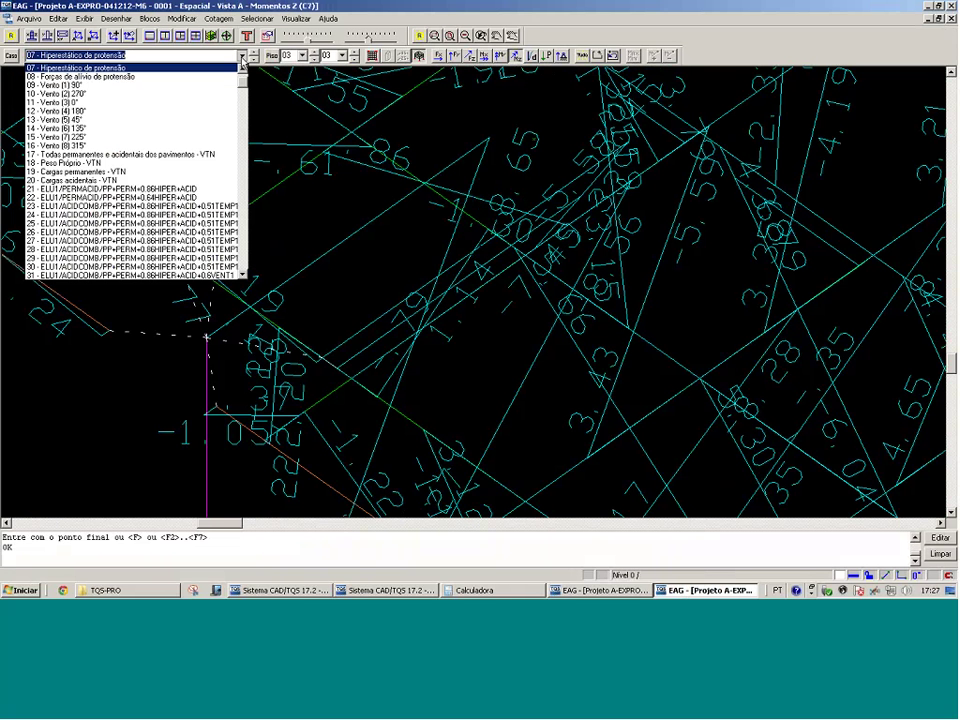
pyautogui.scroll(-3, 242, 127)
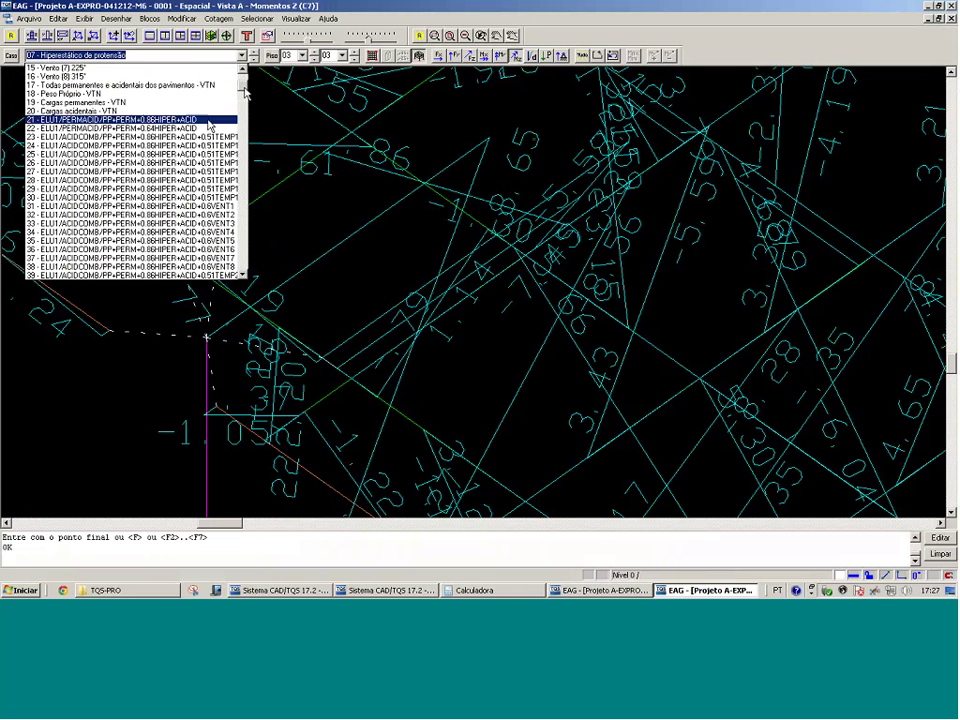
pyautogui.click(239, 119)
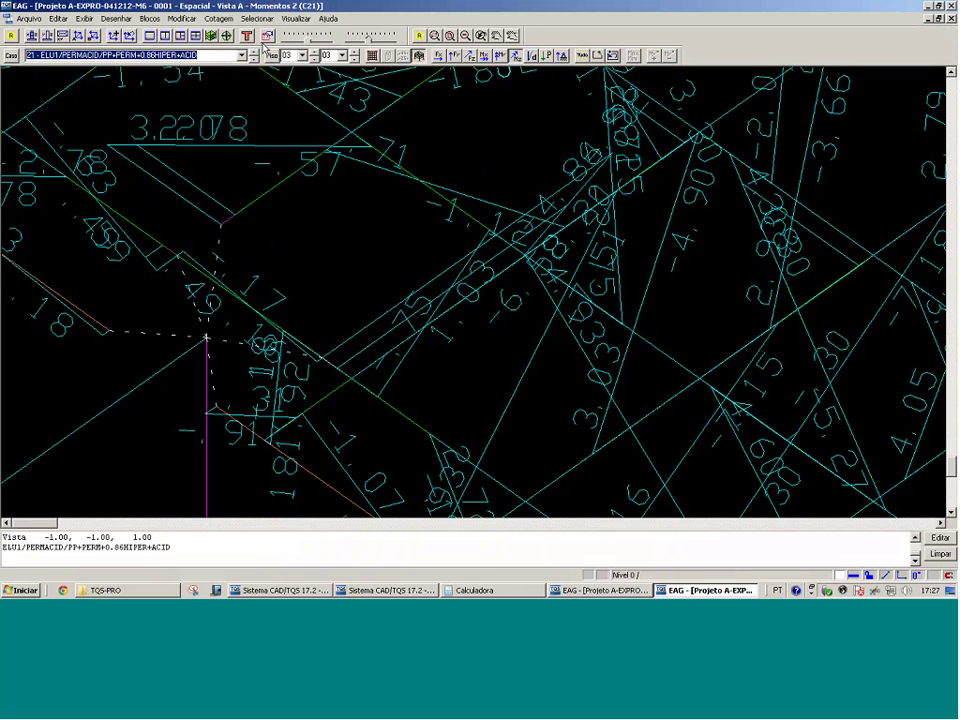
pyautogui.click(267, 36)
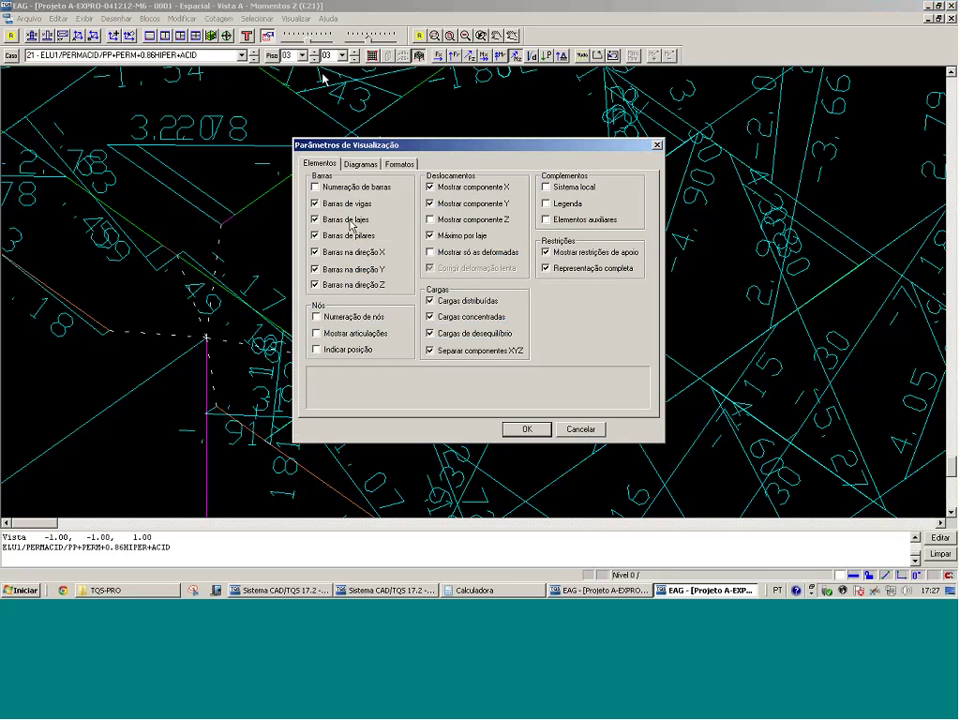
pyautogui.click(525, 429)
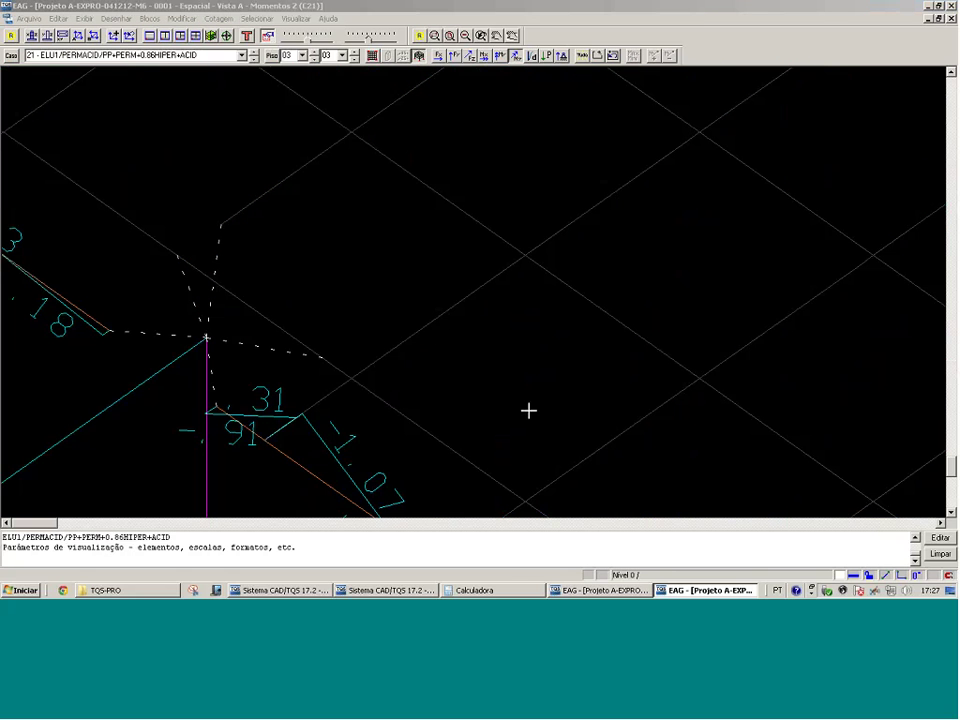
# View combination 21's Z moments in the edge columns and switch the diagrams to Y moments
pyautogui.scroll(-3, 206, 338)
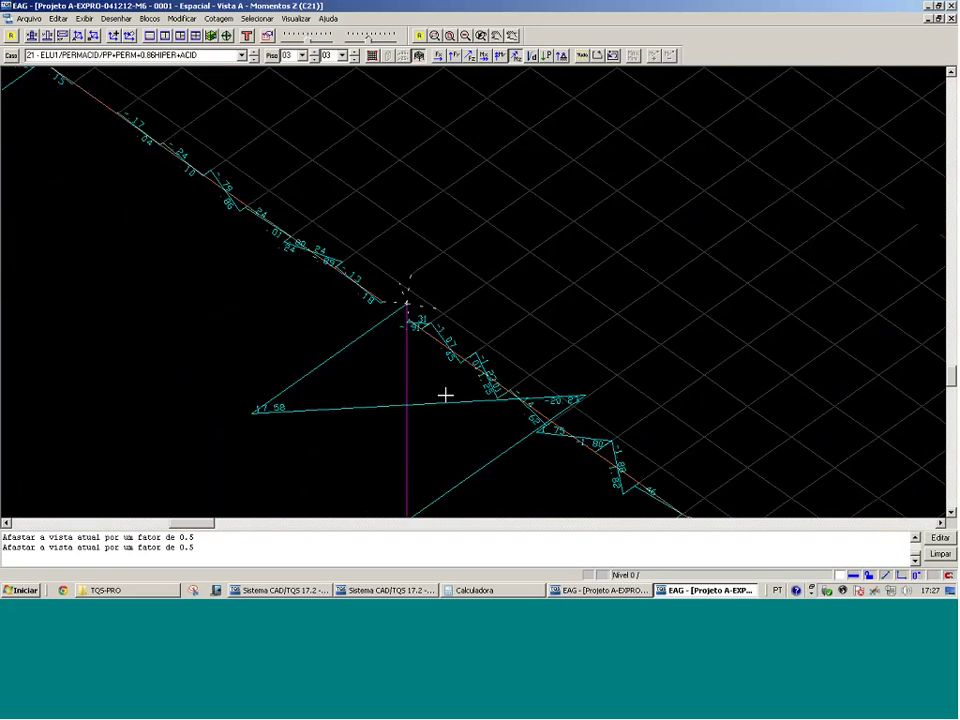
pyautogui.press('F8')
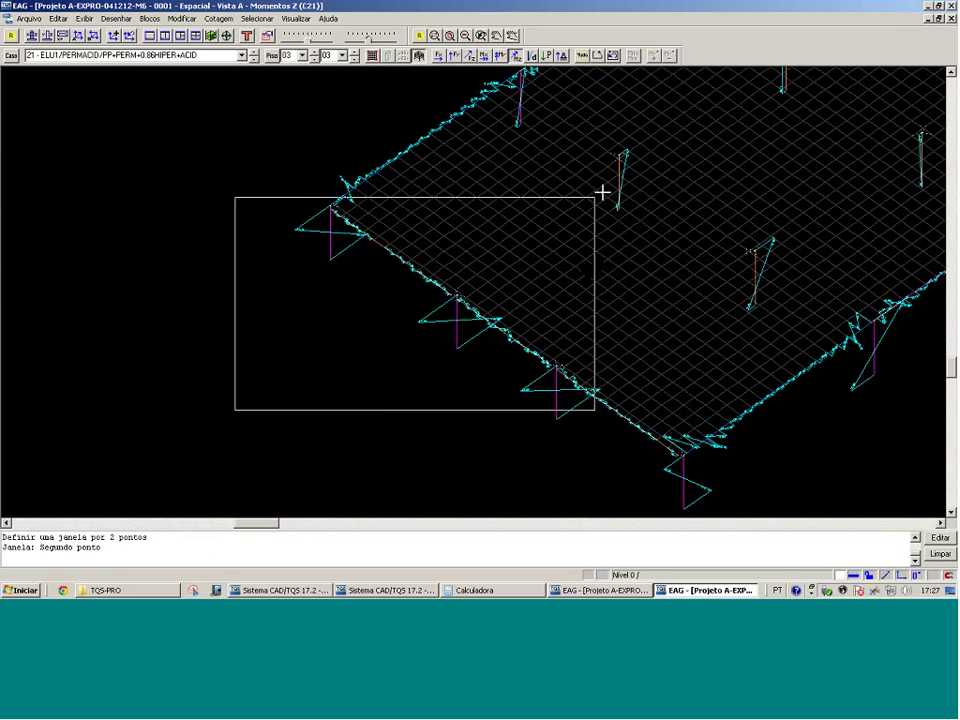
pyautogui.click(821, 139)
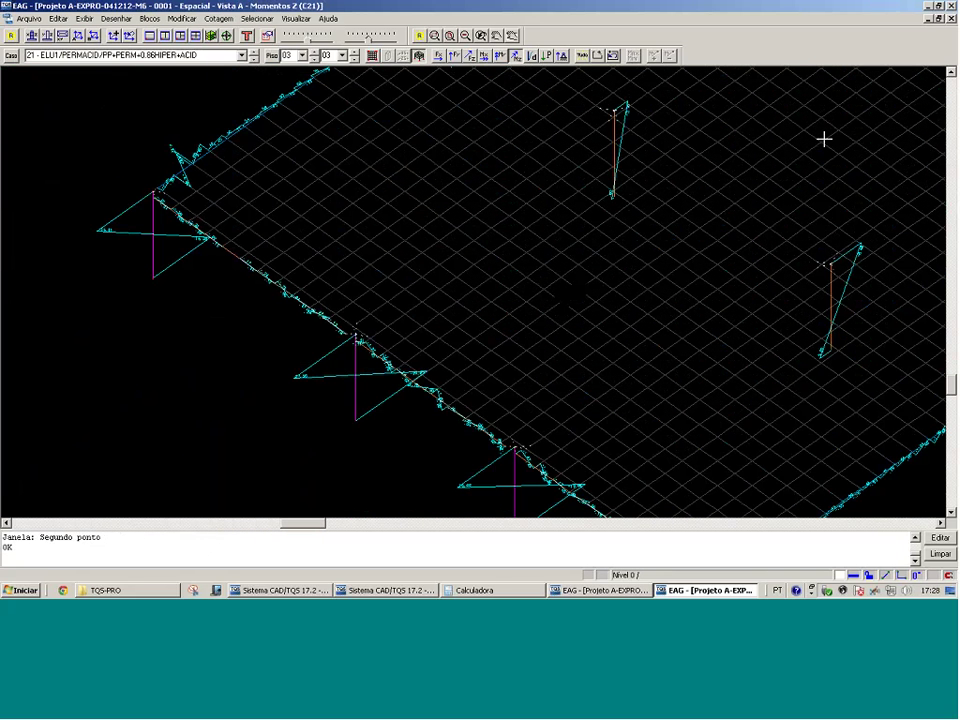
pyautogui.click(499, 57)
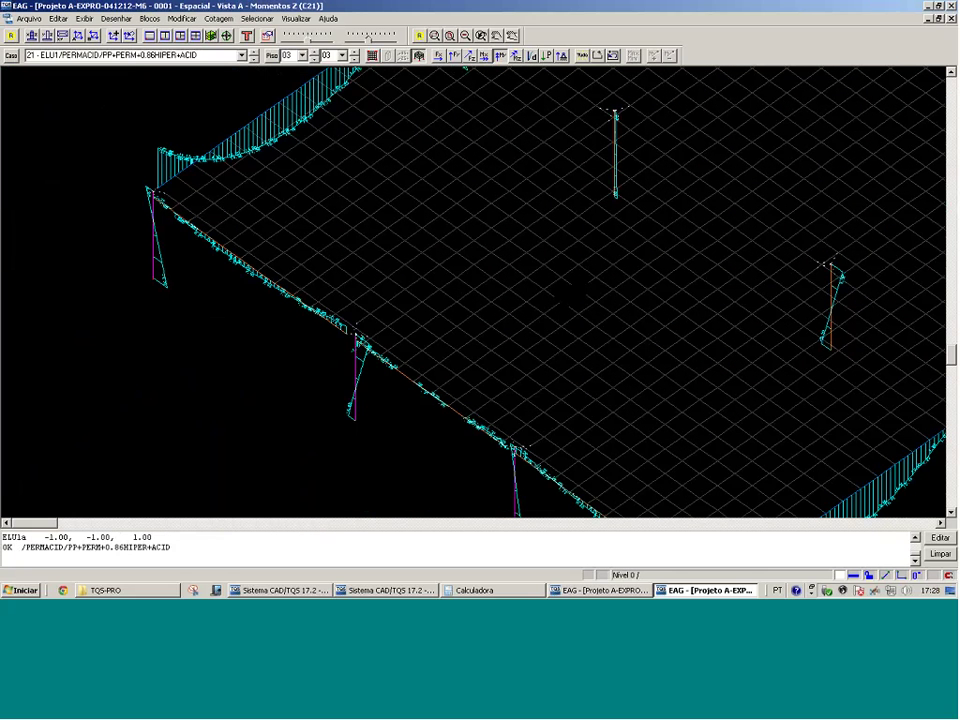
# Inspect combination 21's Z moments near the corner column and return to a view of the whole floor
pyautogui.click(268, 120)
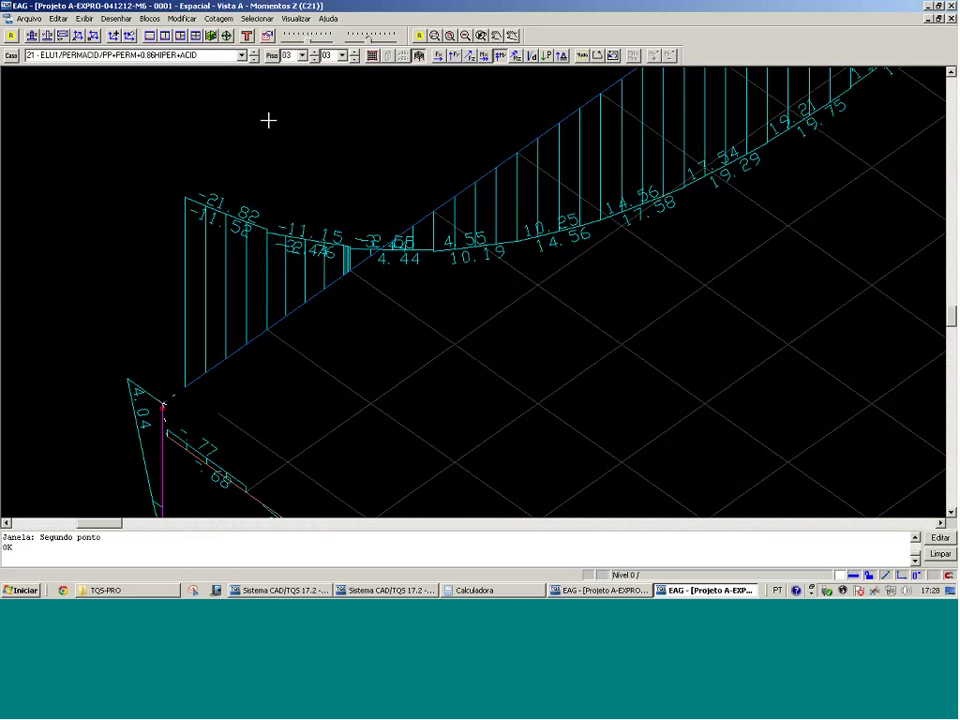
pyautogui.scroll(-5, 268, 117)
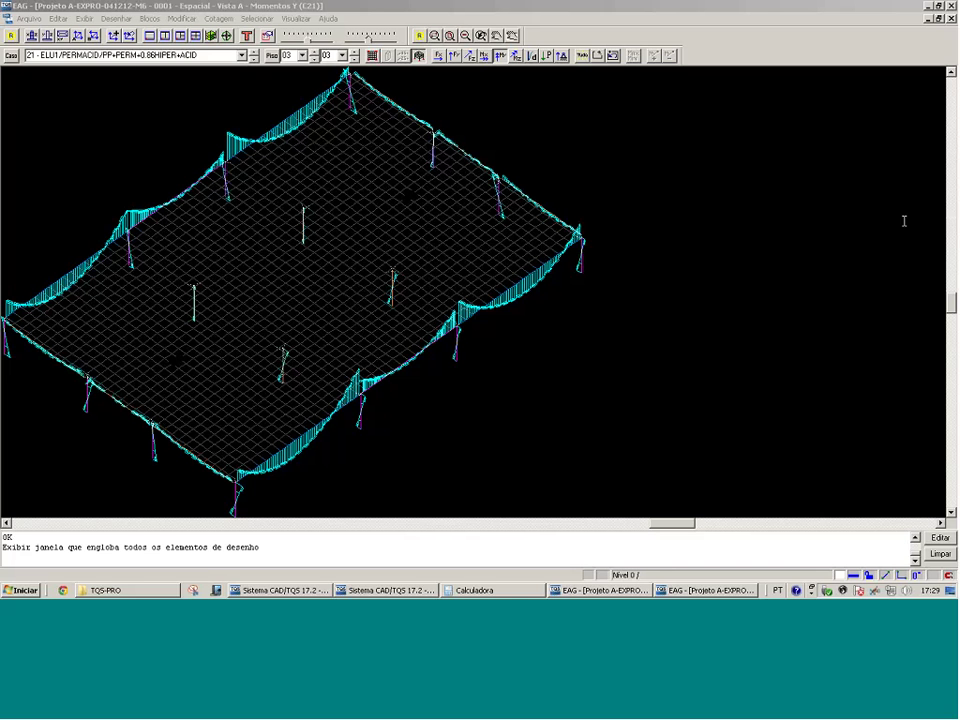
# Switch to the CAD/TQS manager and open floor 2PAV of building 0042 09 in the Editor de Lajes Protendidas
pyautogui.click(367, 590)
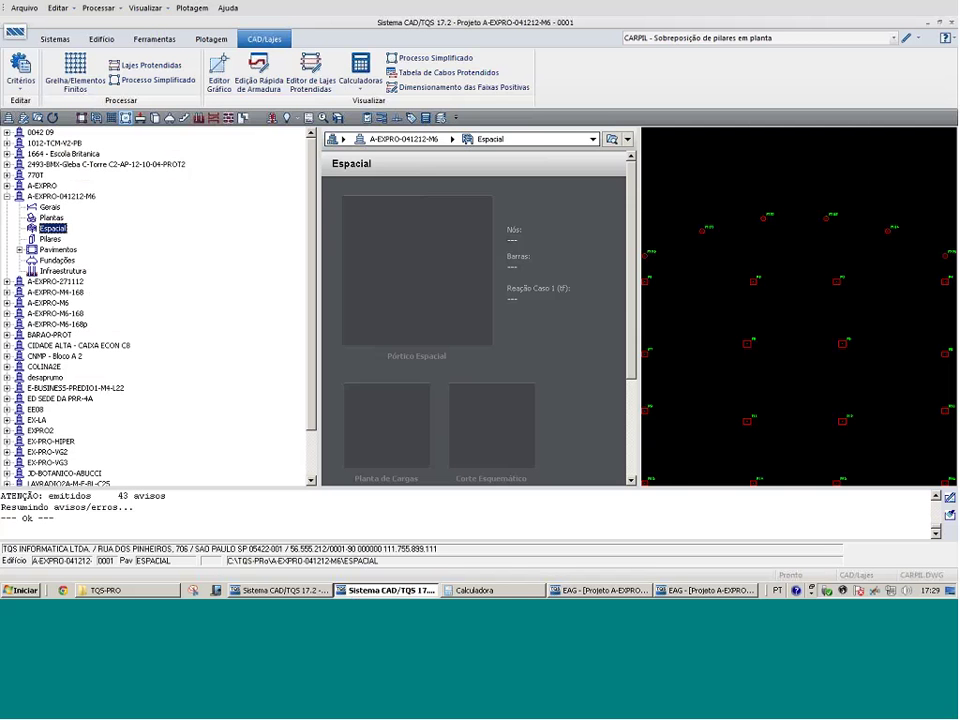
pyautogui.click(42, 133)
pyautogui.doubleClick(42, 133)
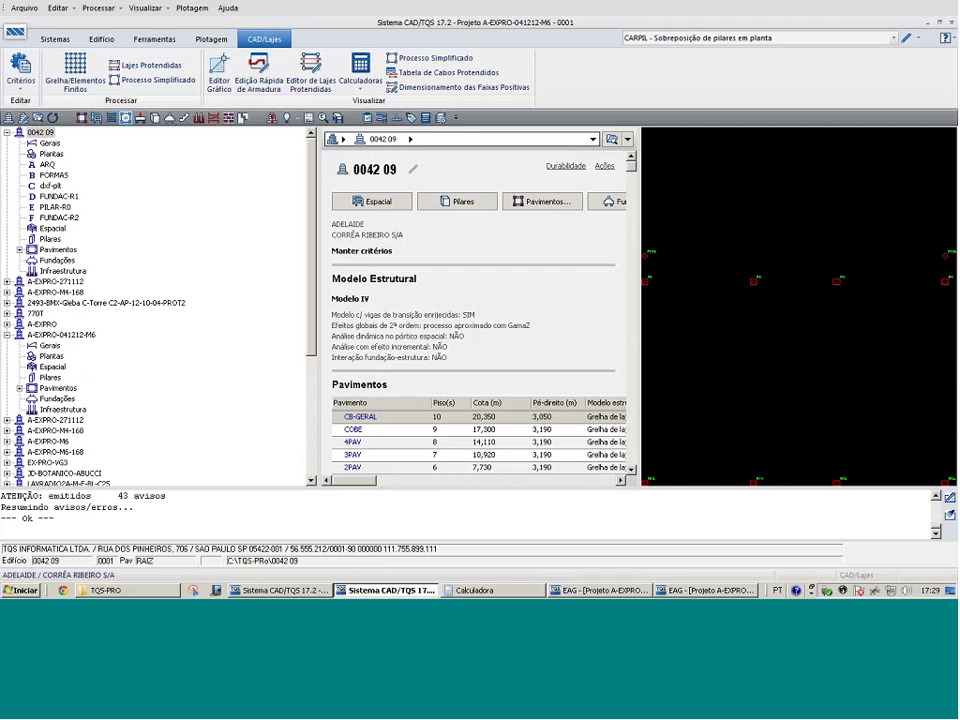
pyautogui.doubleClick(55, 250)
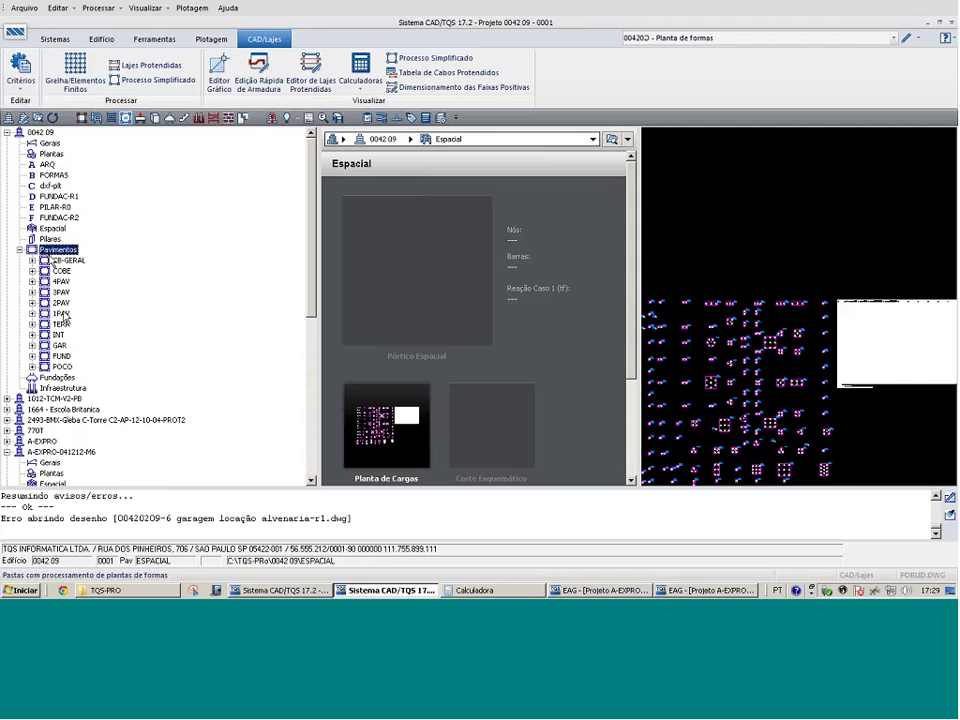
pyautogui.click(61, 302)
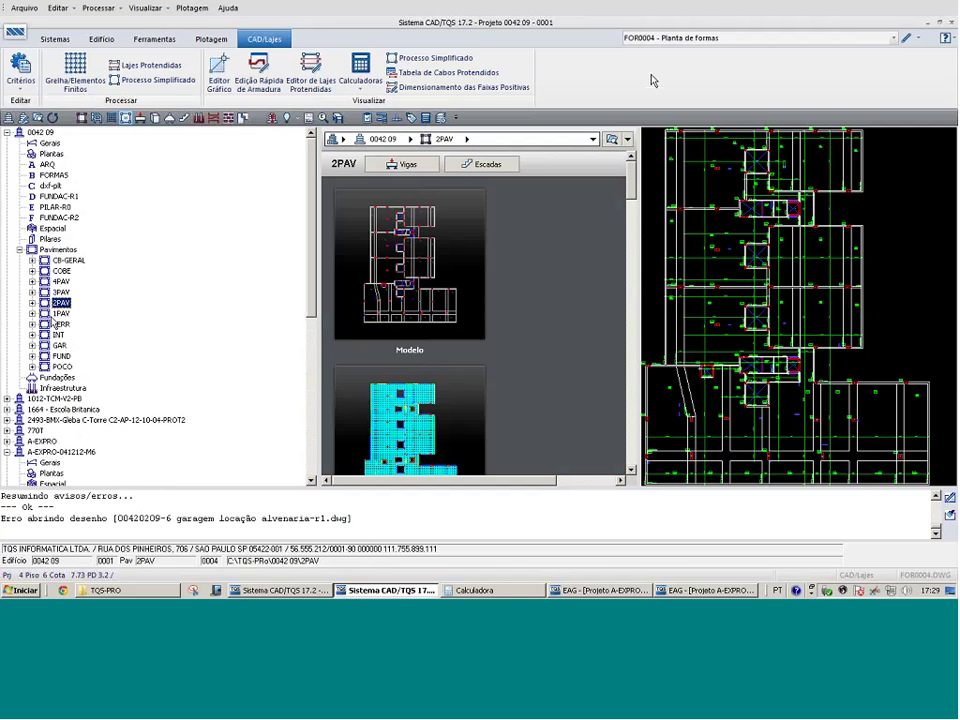
pyautogui.click(56, 315)
pyautogui.click(58, 304)
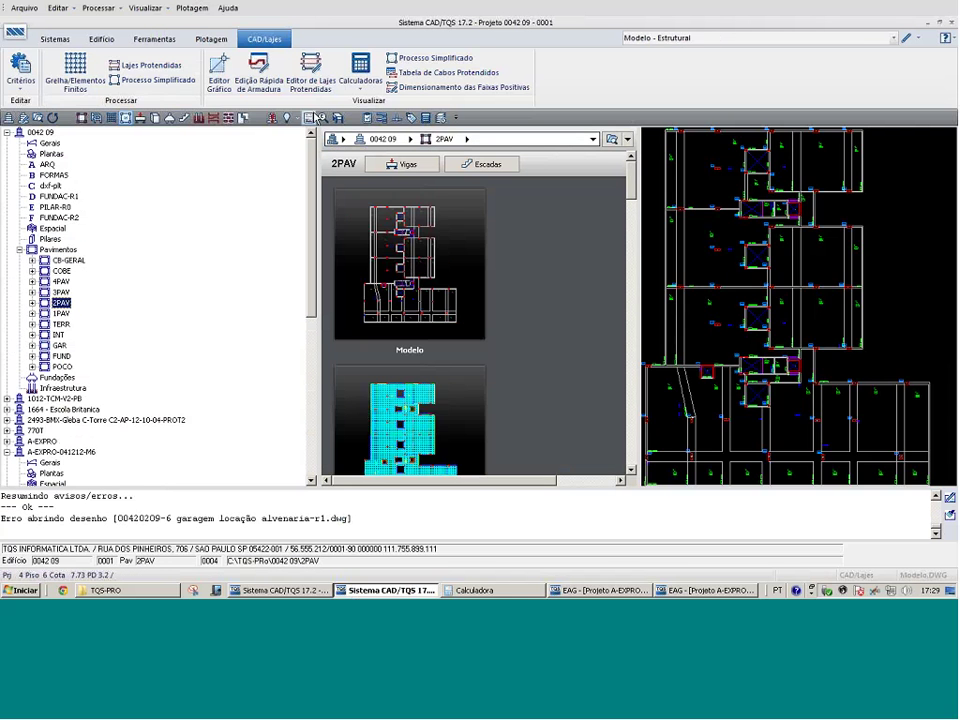
pyautogui.click(311, 85)
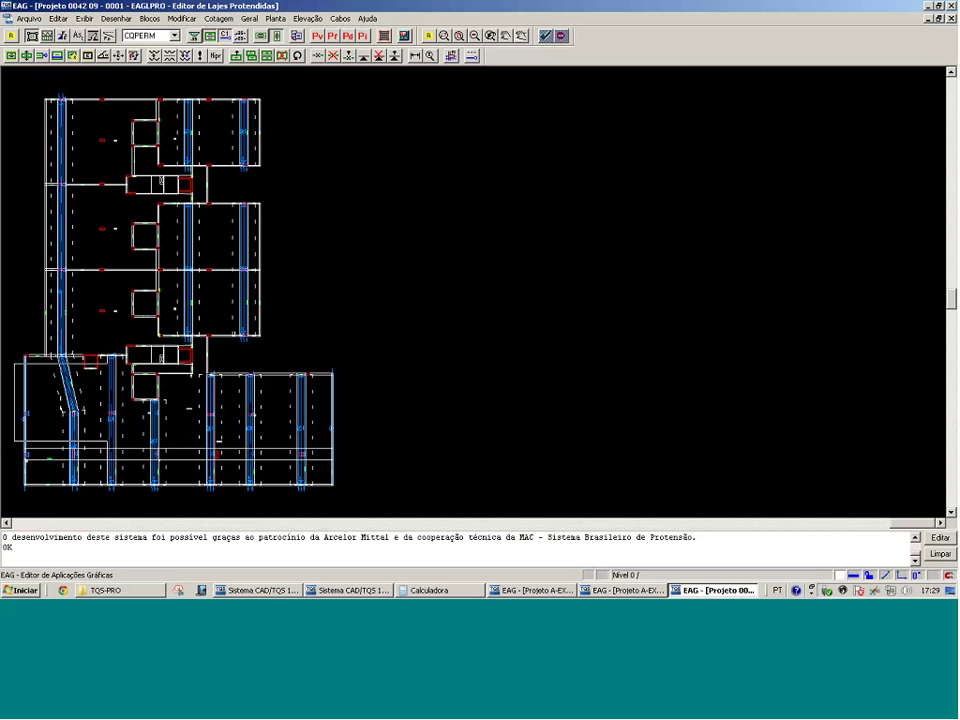
# View the plan effort diagrams around the inclined cable strip on the 2PAV slab, and hide them again
pyautogui.moveTo(15, 341); pyautogui.dragTo(219, 439)
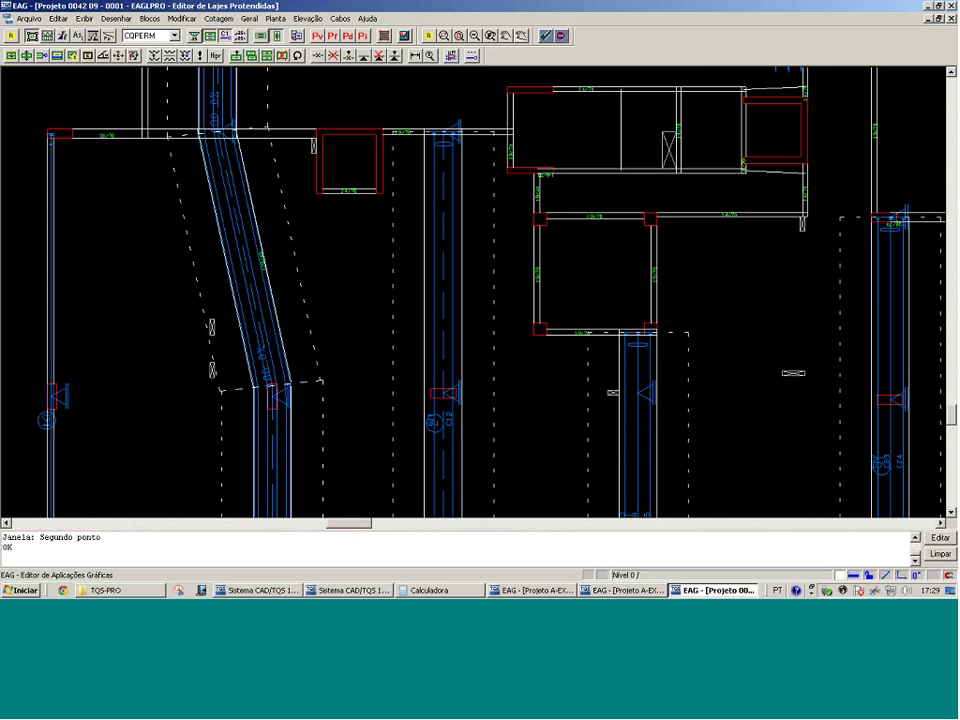
pyautogui.click(196, 38)
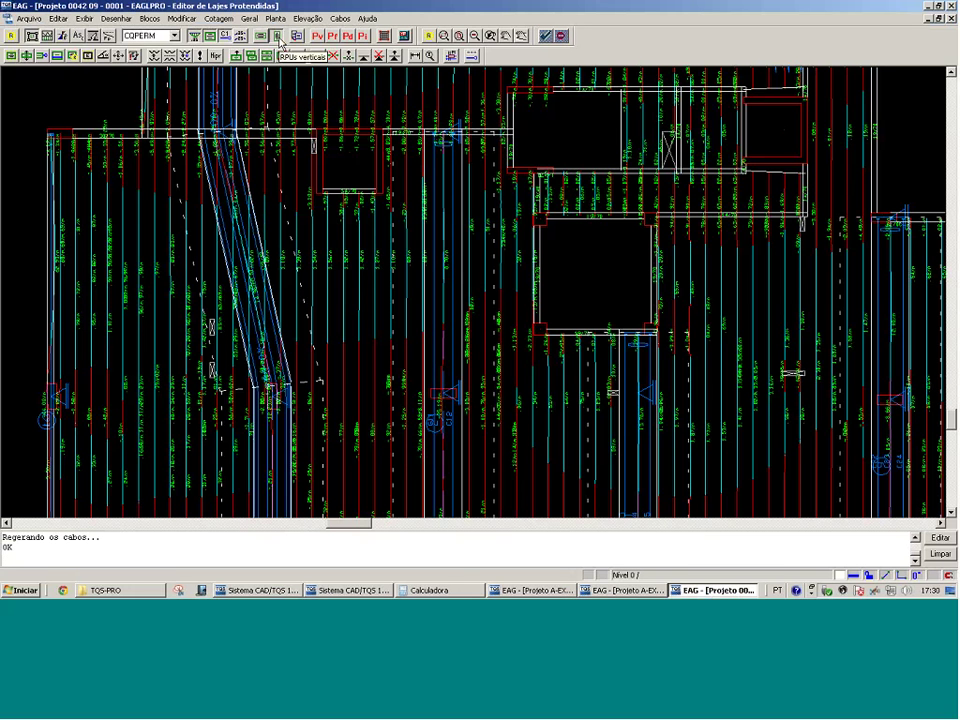
pyautogui.click(194, 37)
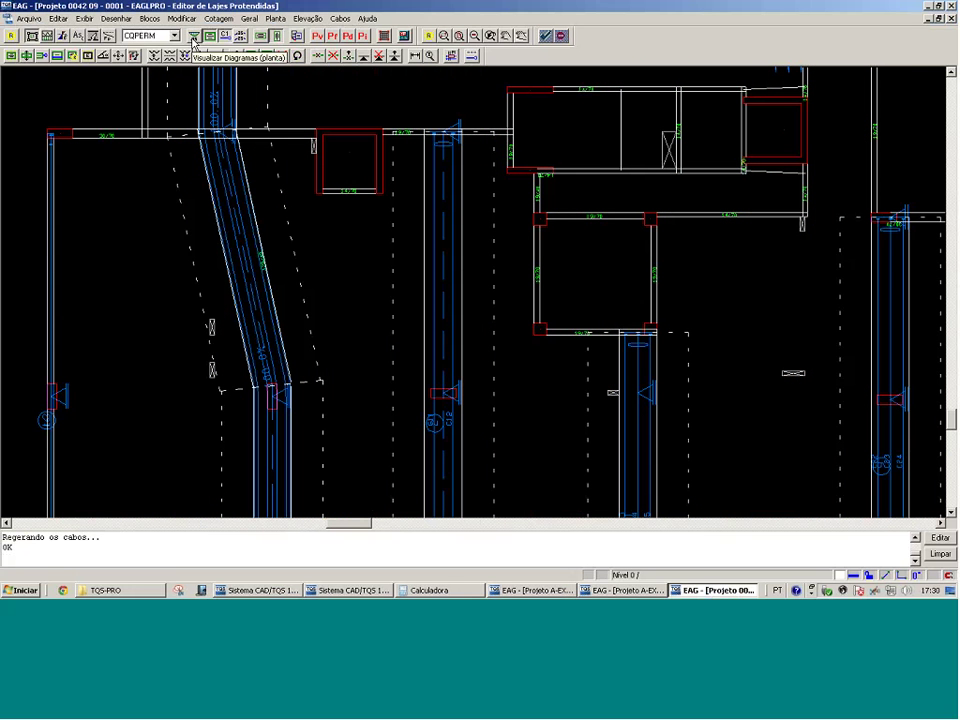
pyautogui.click(272, 120)
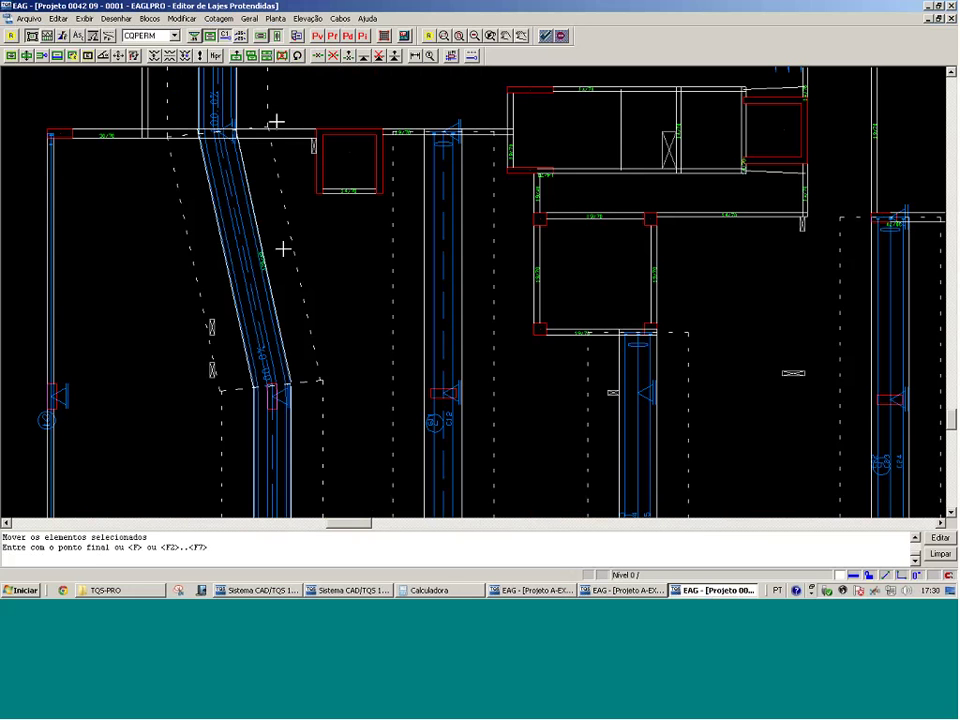
pyautogui.press('Escape')
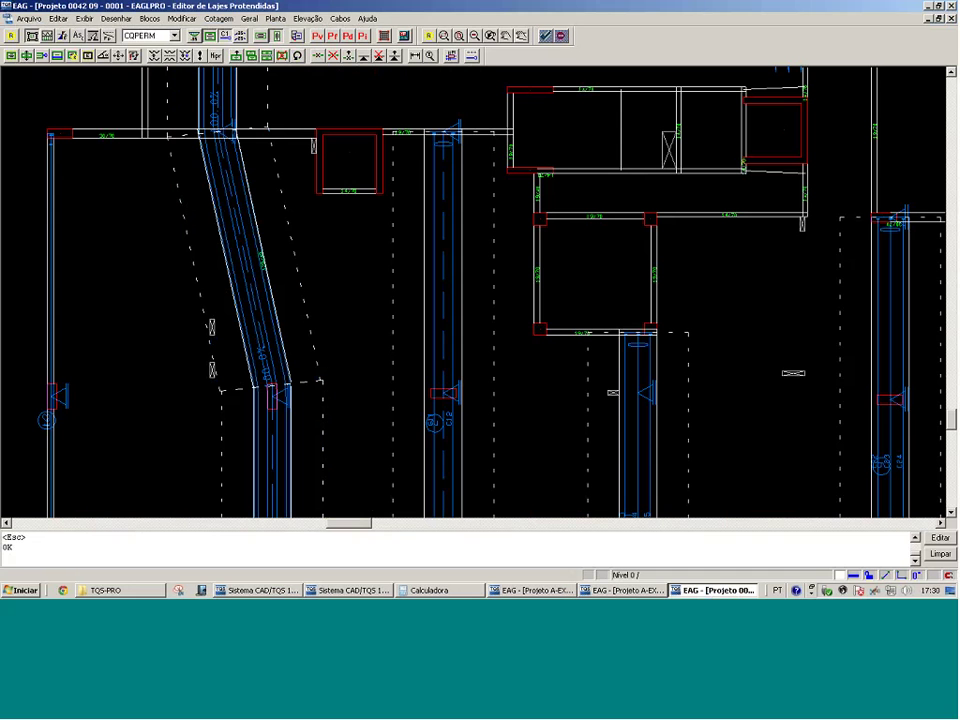
pyautogui.click(85, 38)
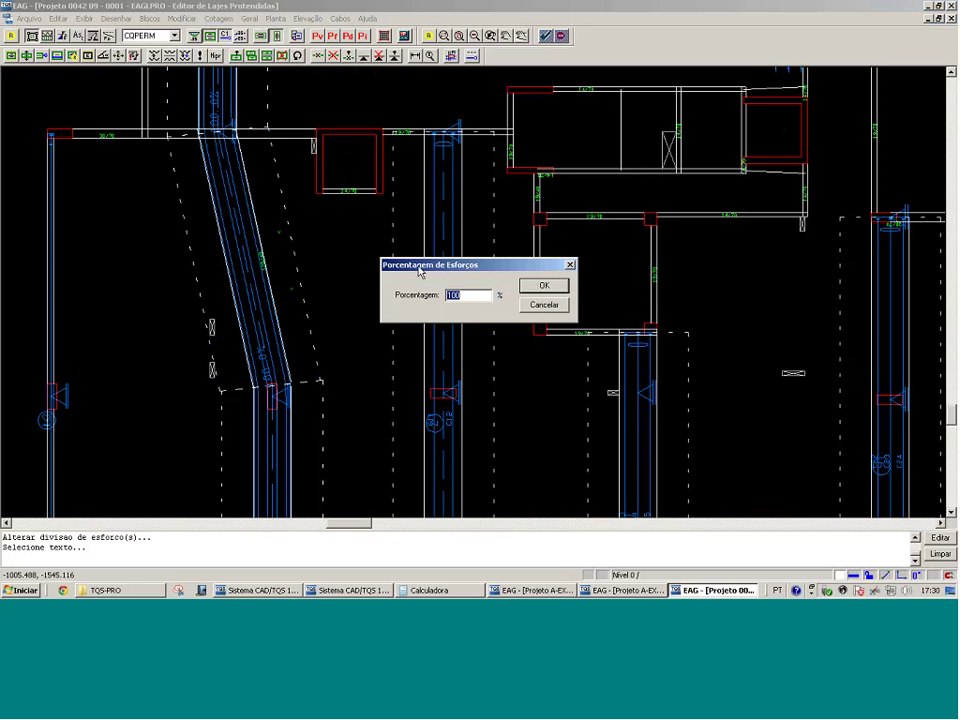
pyautogui.click(553, 308)
# Align the orthogonal mode angle with the inclined cable strip, using two points along the strip
pyautogui.press('F8')
pyautogui.click(175, 221)
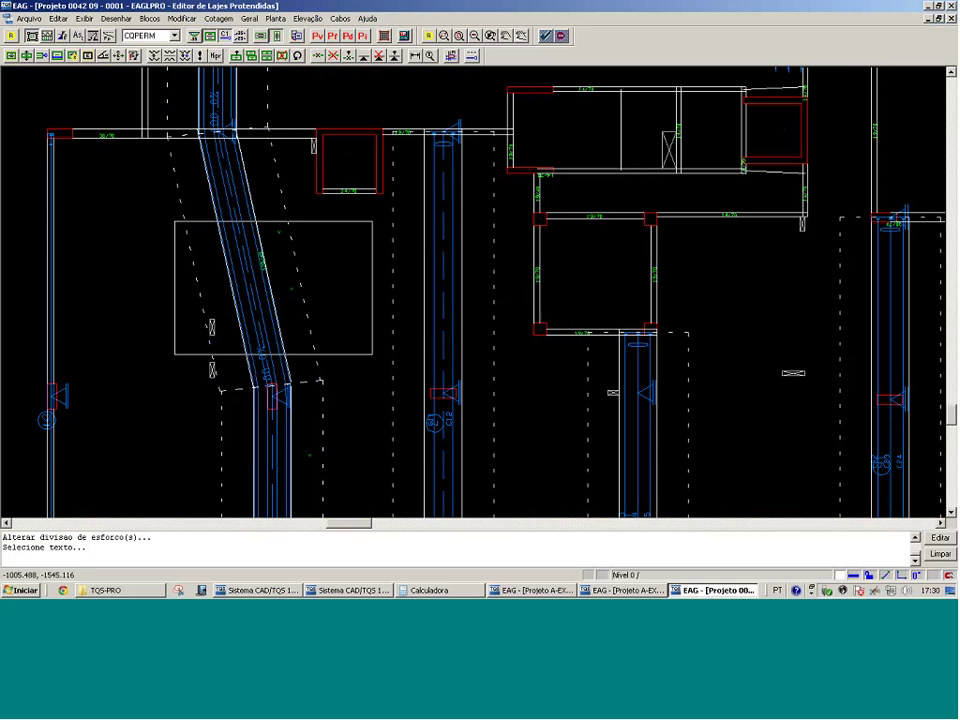
pyautogui.click(371, 354)
pyautogui.hotkey('shift', 'F9')
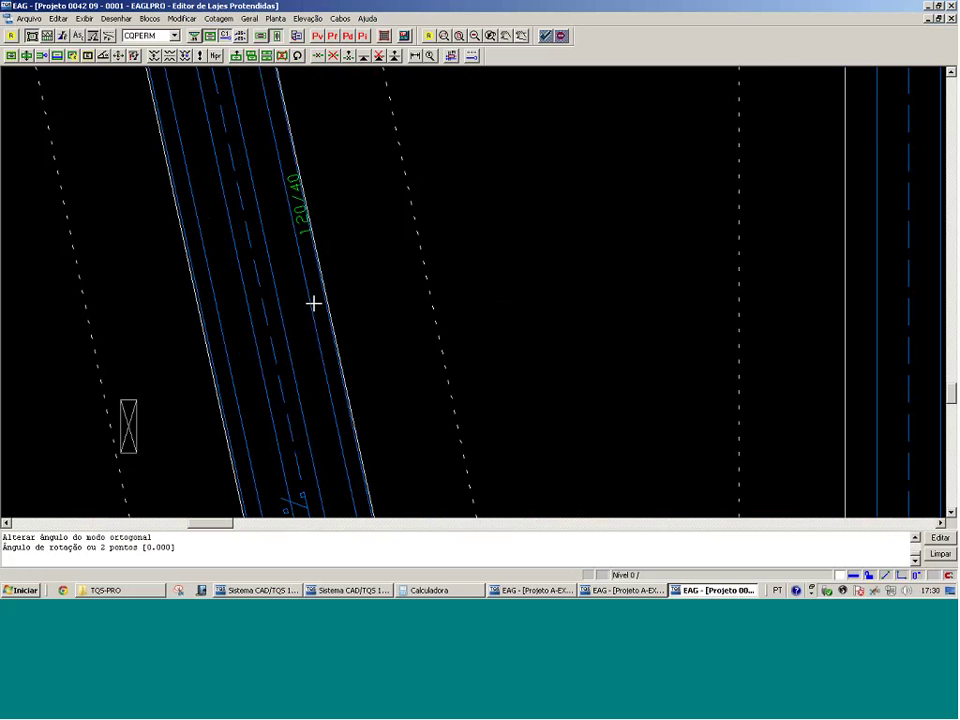
pyautogui.click(266, 315)
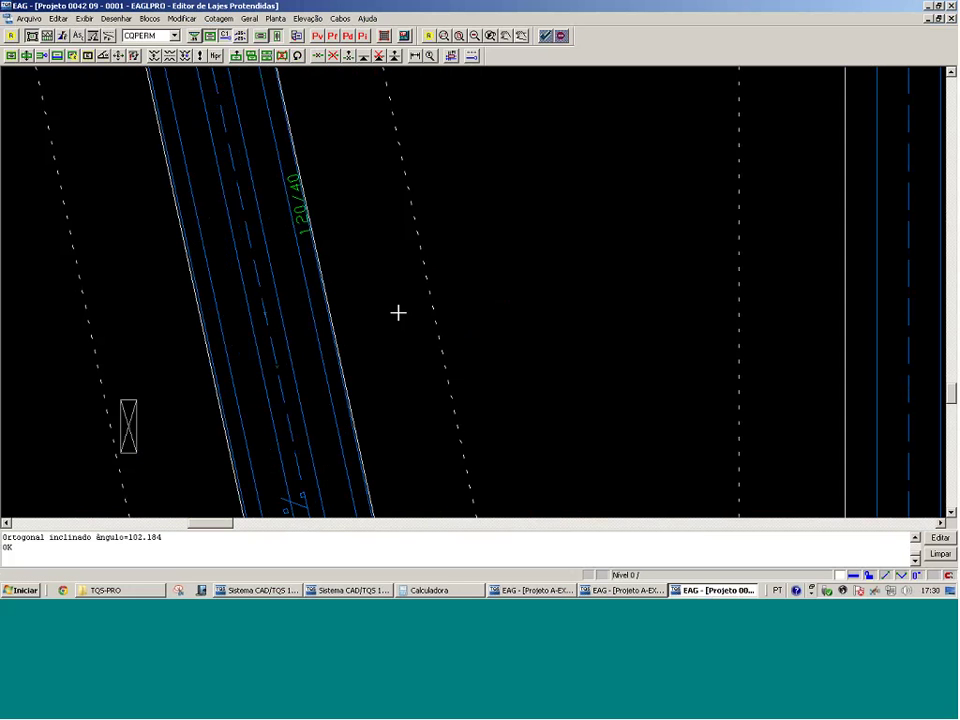
# Try changing the effort division percentages at the bends of the inclined cable strip, using 90% at one bend
pyautogui.scroll(-2, 398, 313)
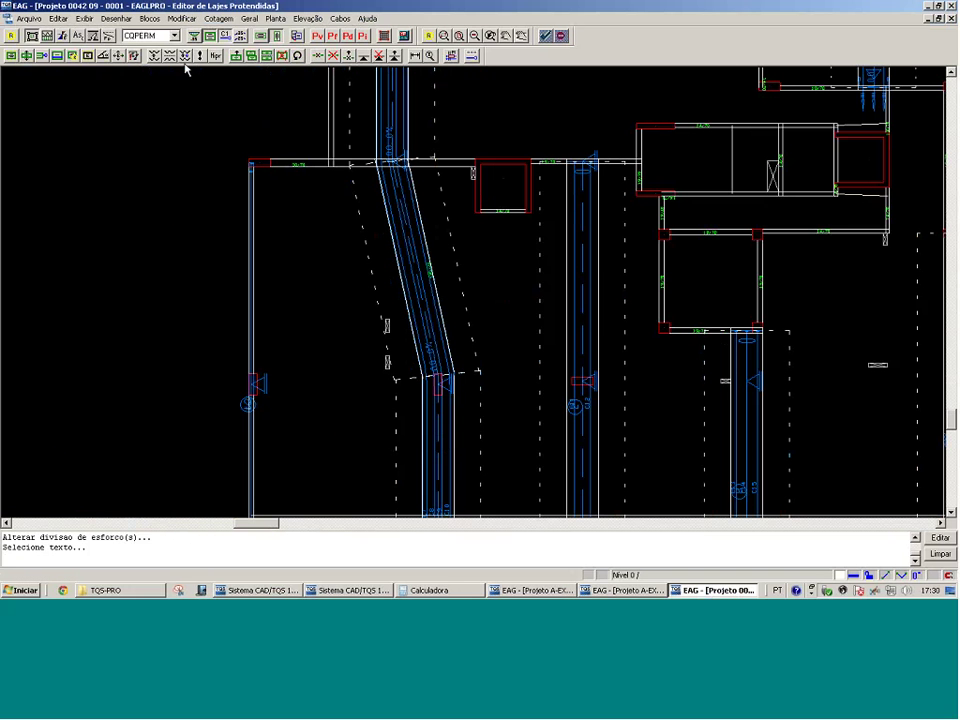
pyautogui.click(470, 495)
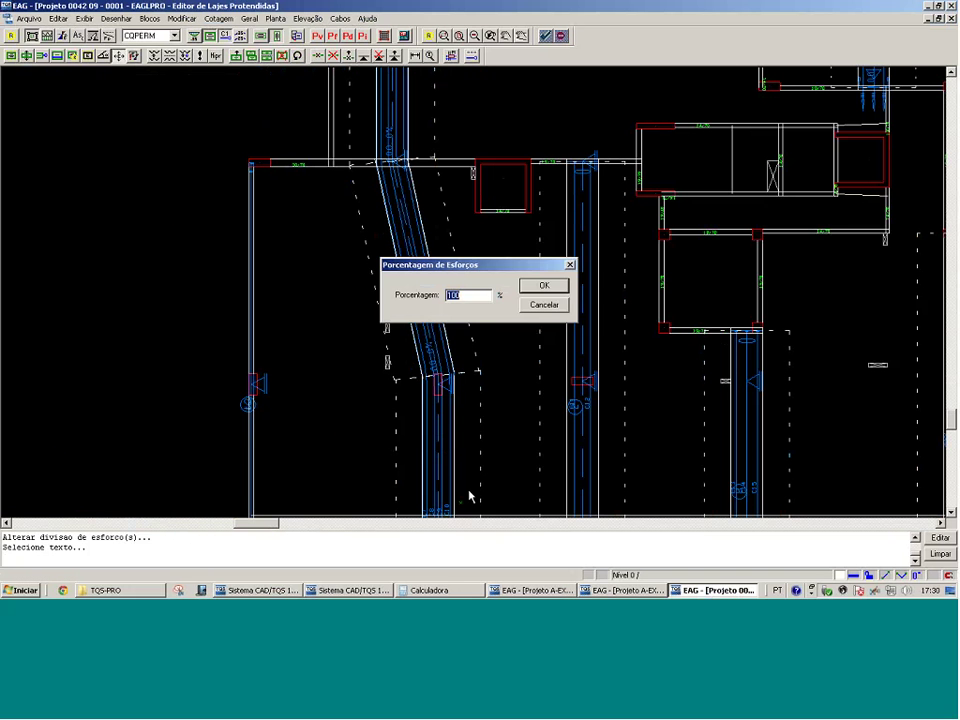
pyautogui.press('Return')
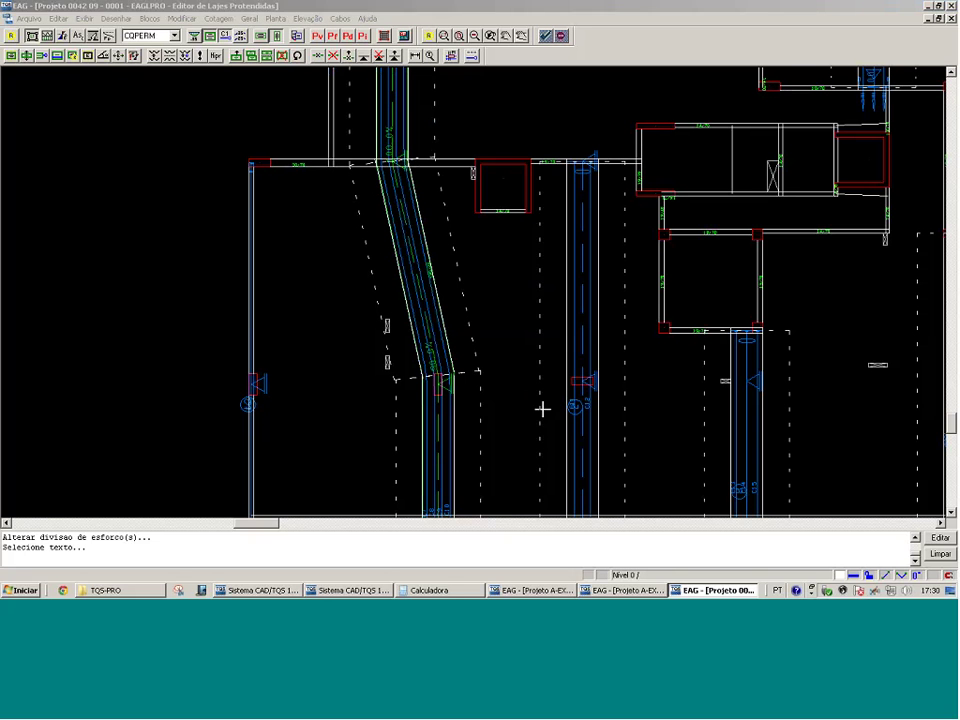
pyautogui.click(480, 313)
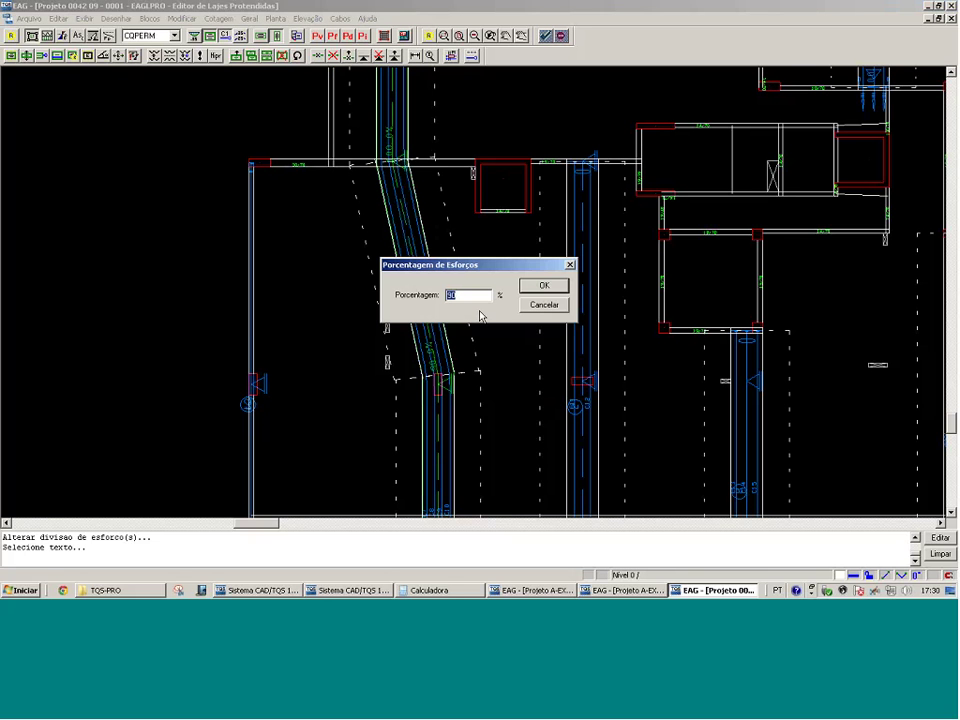
pyautogui.press('Return')
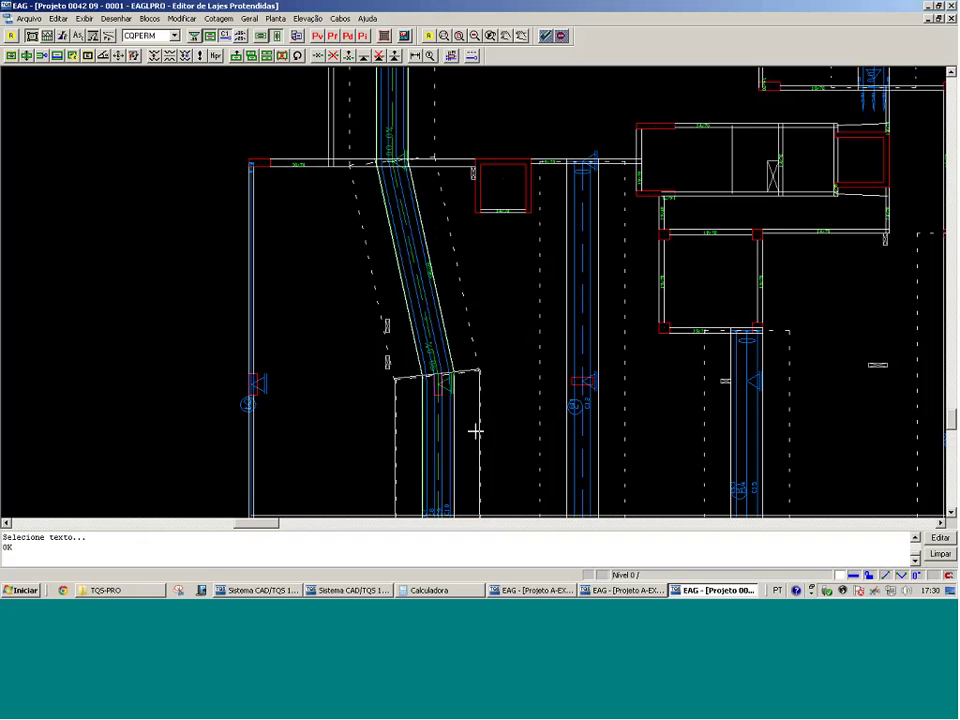
pyautogui.click(475, 431)
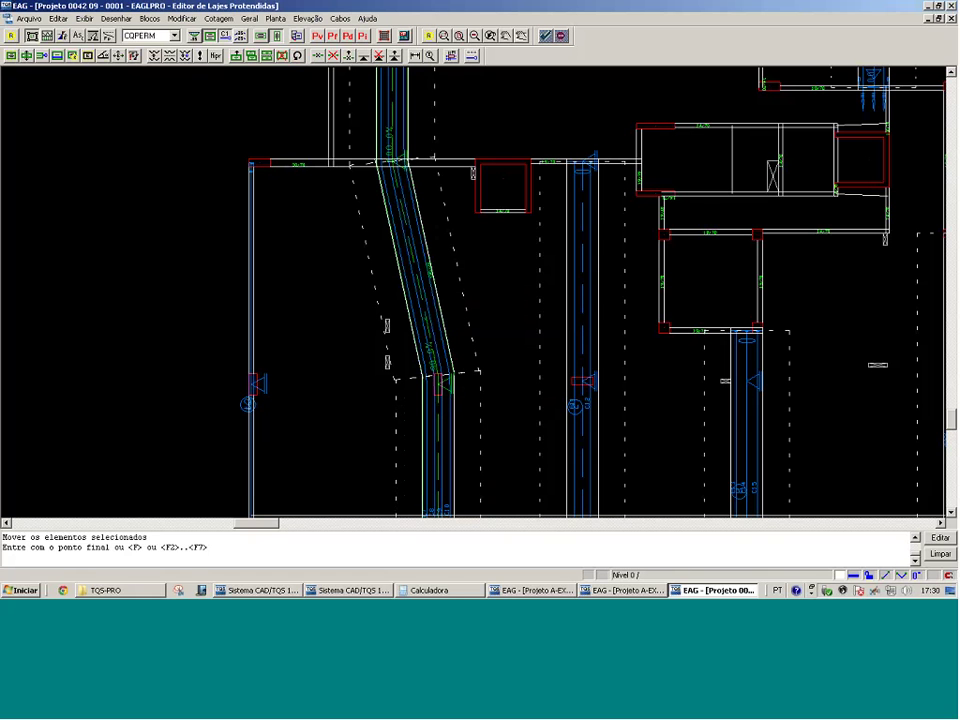
pyautogui.press('Escape')
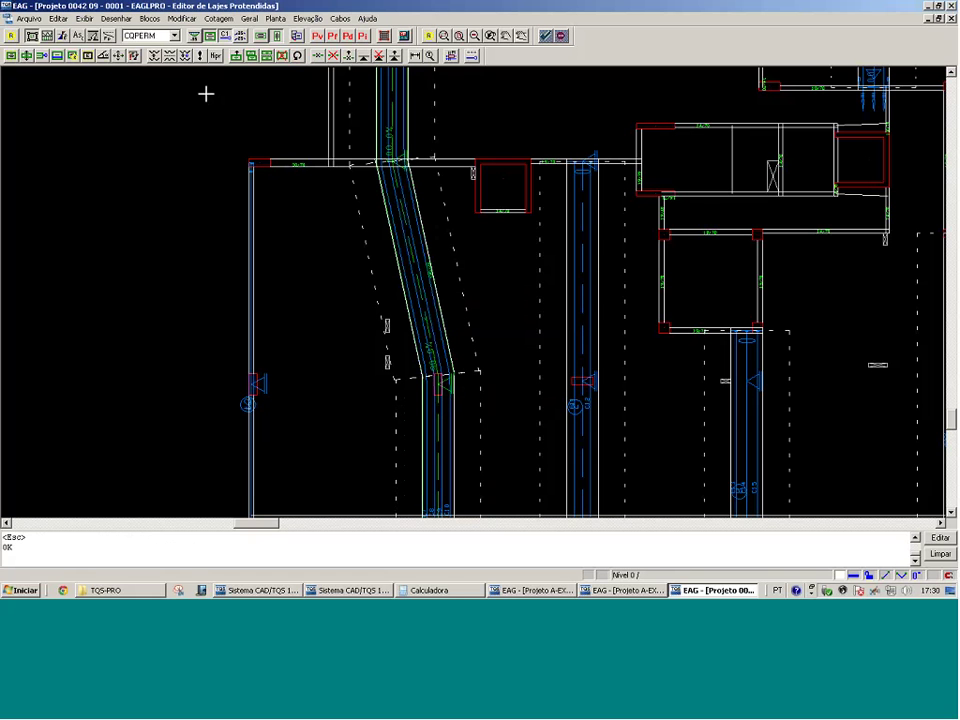
# Set the effort percentage at the inclined strip's upper bend to 90%
pyautogui.click(124, 57)
pyautogui.click(446, 212)
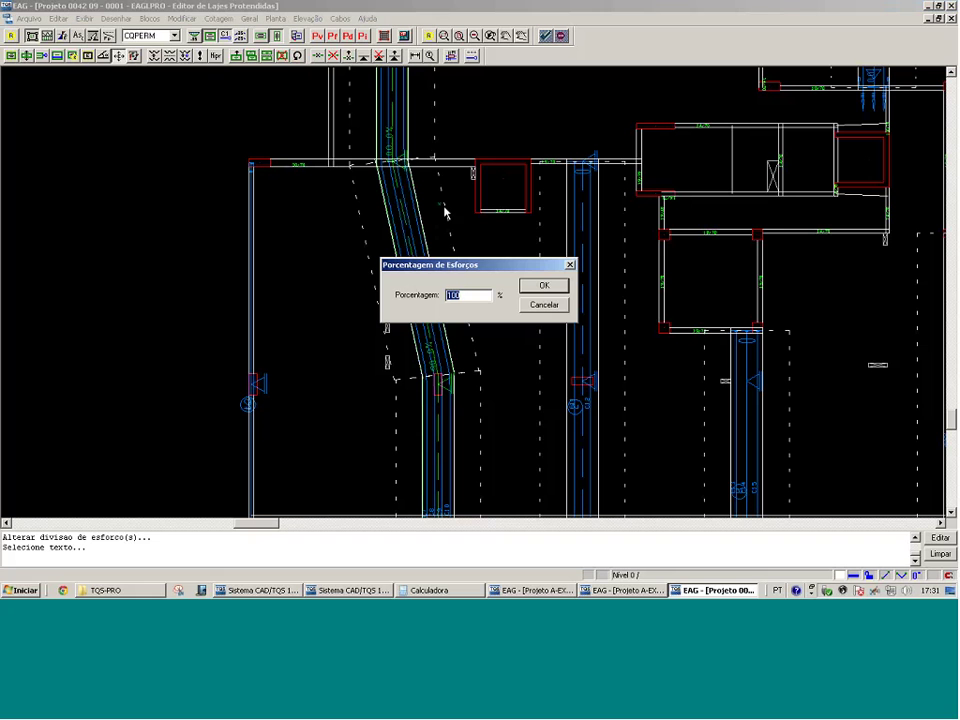
pyautogui.write('1')
pyautogui.press('Return')
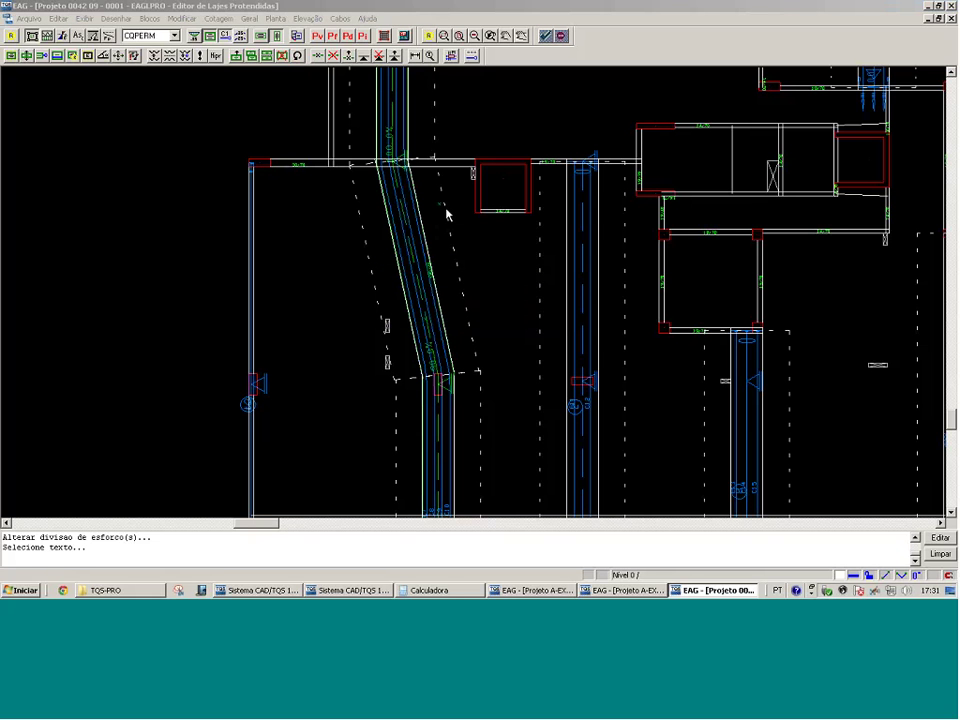
pyautogui.click(420, 230)
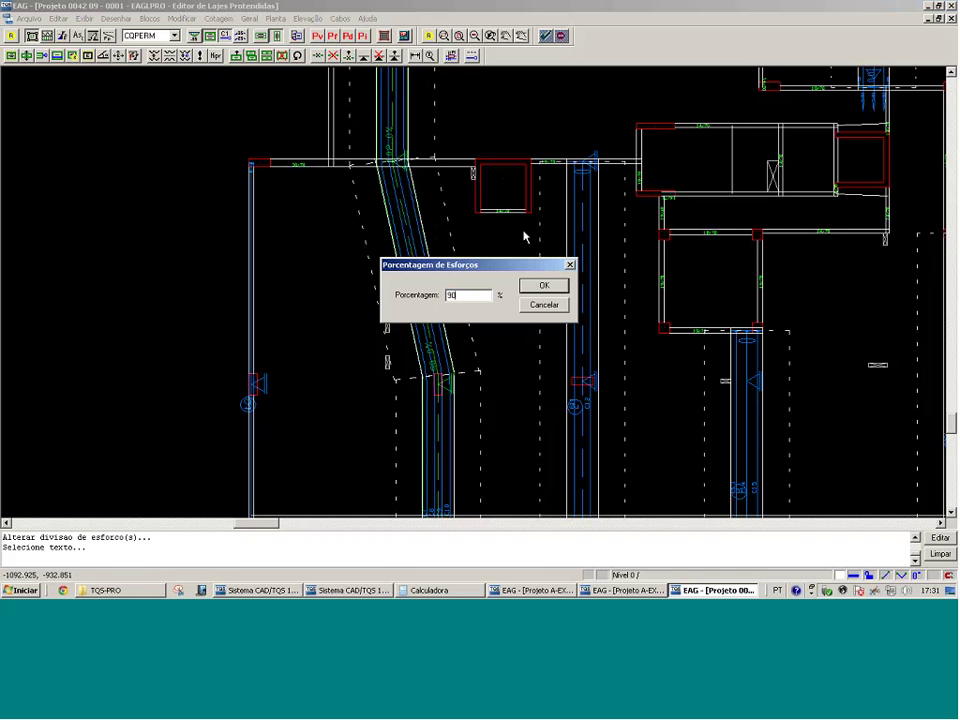
pyautogui.press('Return')
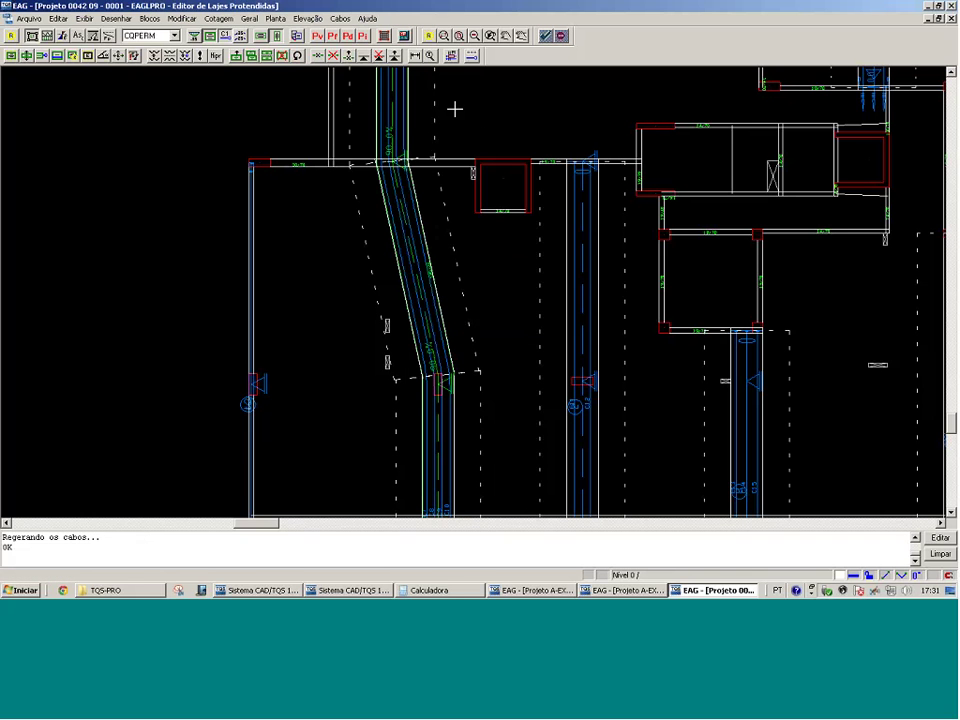
# Restore the effort percentages at the upper and lower bends of the inclined strip to 100%
pyautogui.click(118, 56)
pyautogui.click(408, 135)
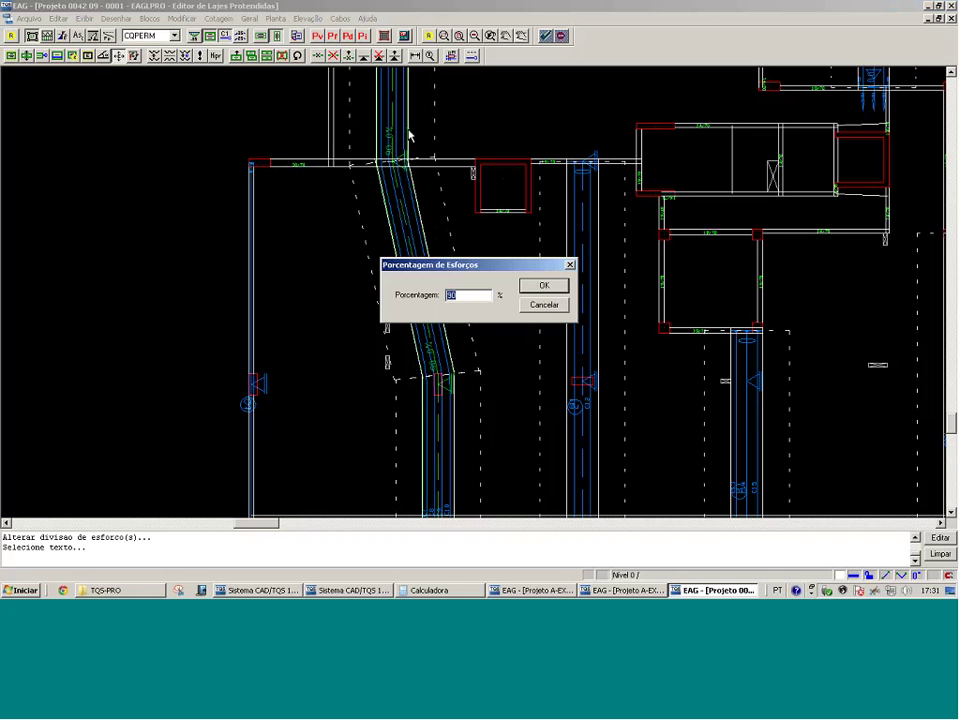
pyautogui.press('Return')
pyautogui.click(447, 352)
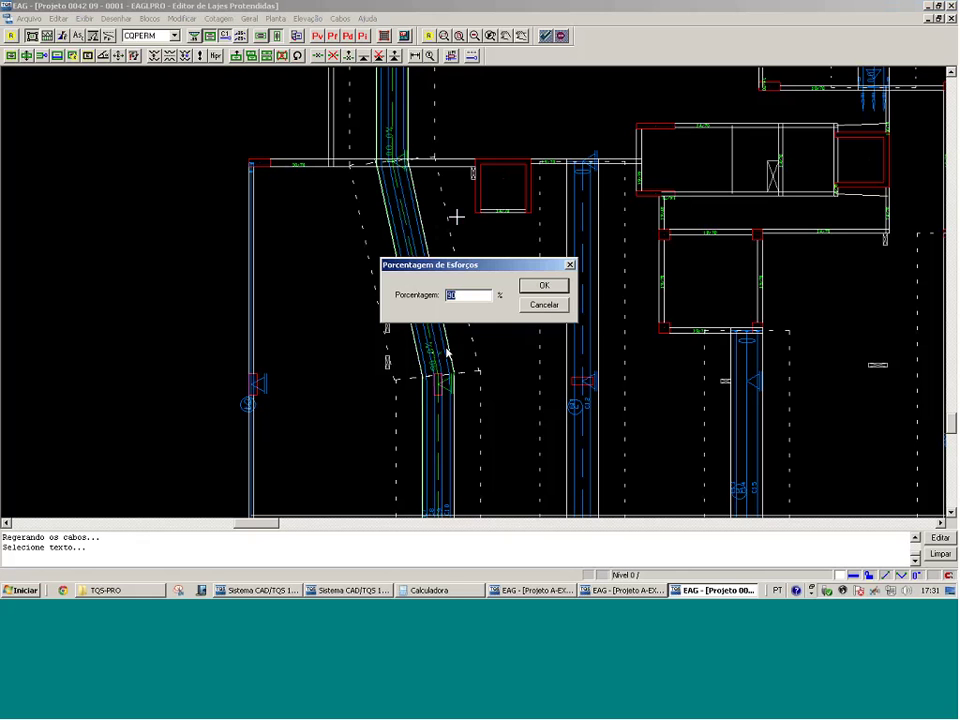
pyautogui.write('100')
pyautogui.press('Return')
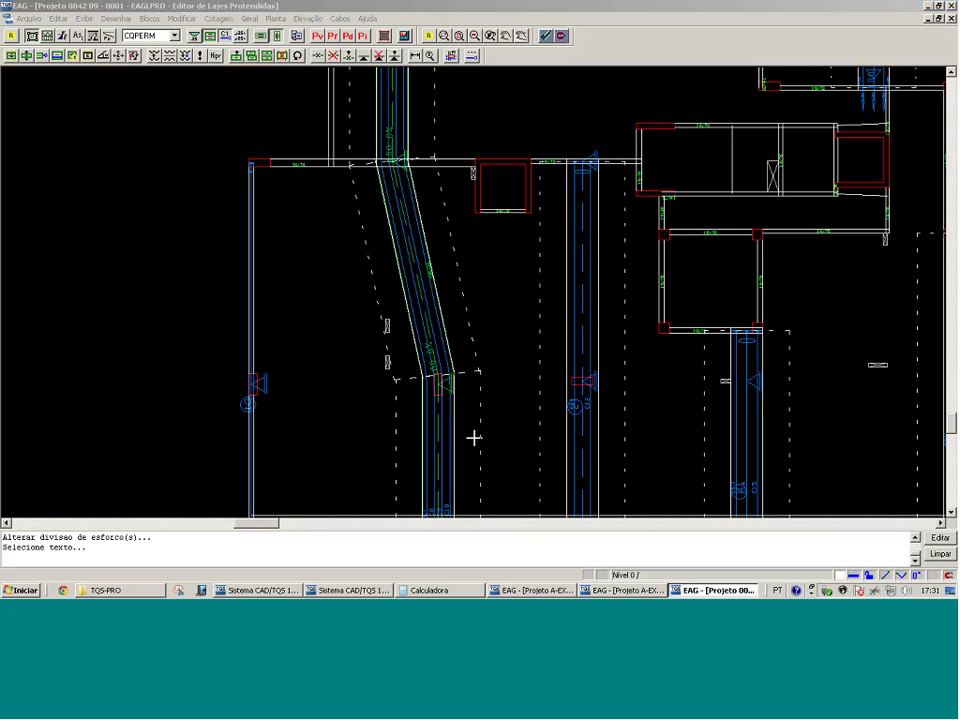
pyautogui.click(473, 437)
pyautogui.press('Return')
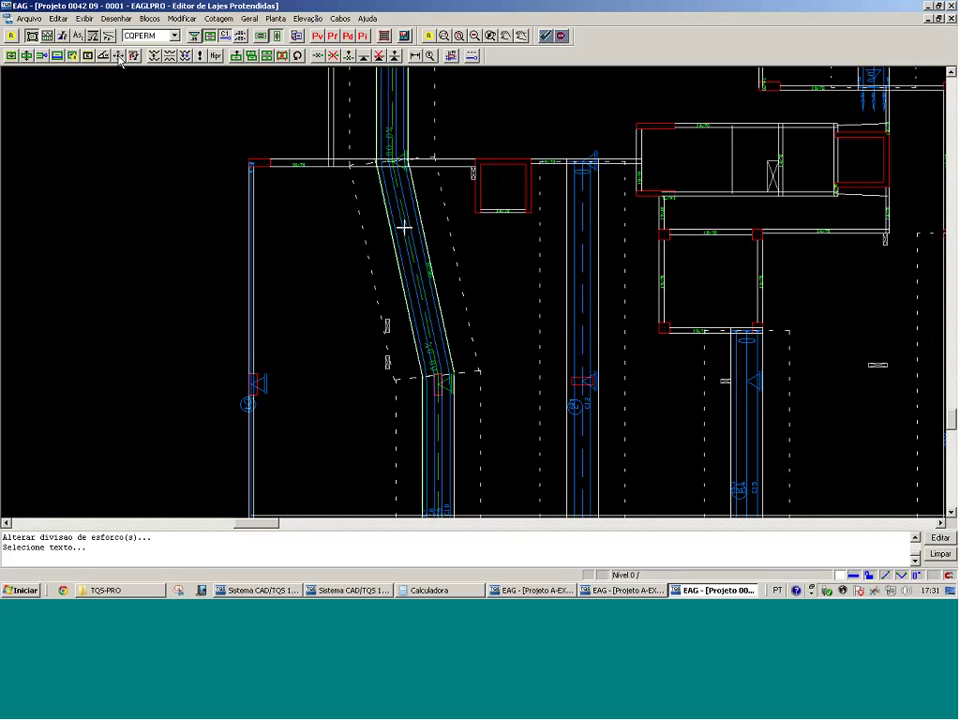
pyautogui.press('Escape')
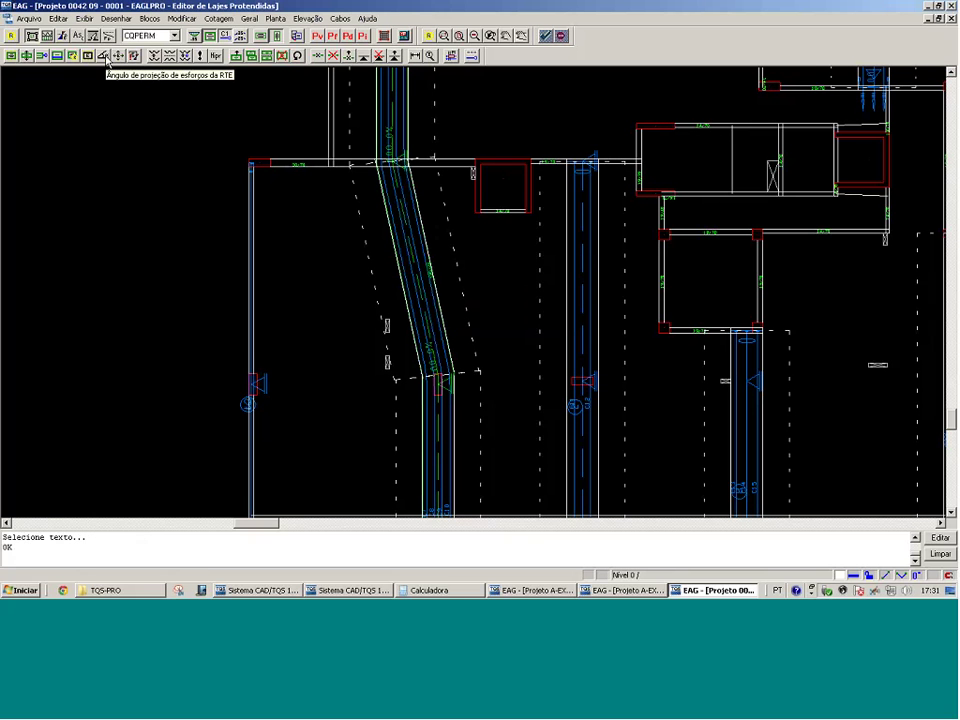
# Check the effort projection angles of the inclined strip segment and the straight strip segment above it, without changing them
pyautogui.click(104, 56)
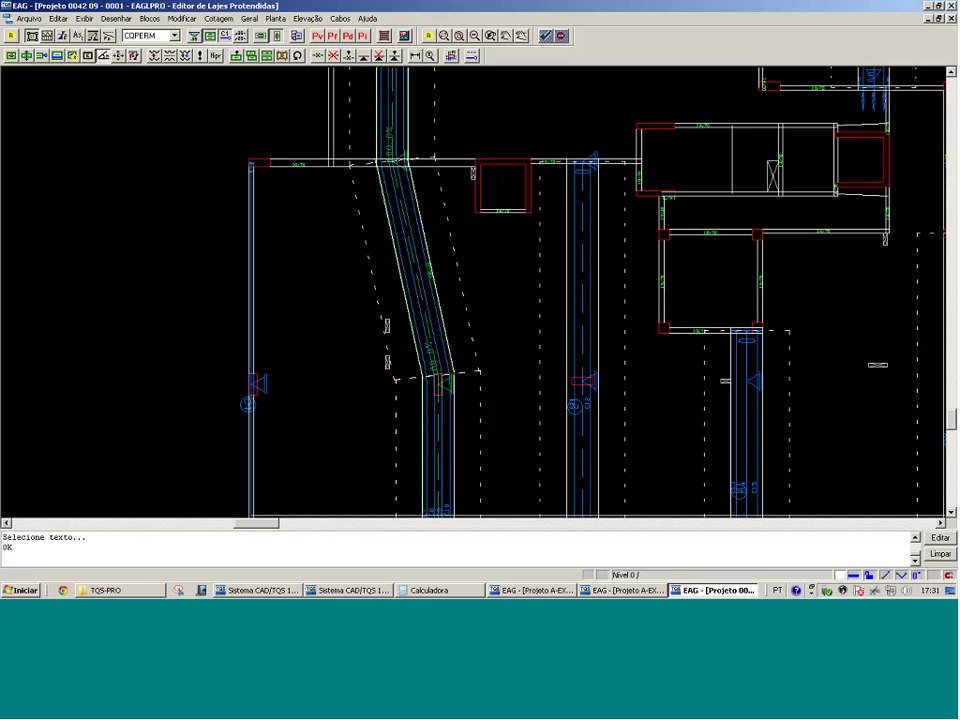
pyautogui.click(474, 495)
pyautogui.press('Return')
pyautogui.press('Return')
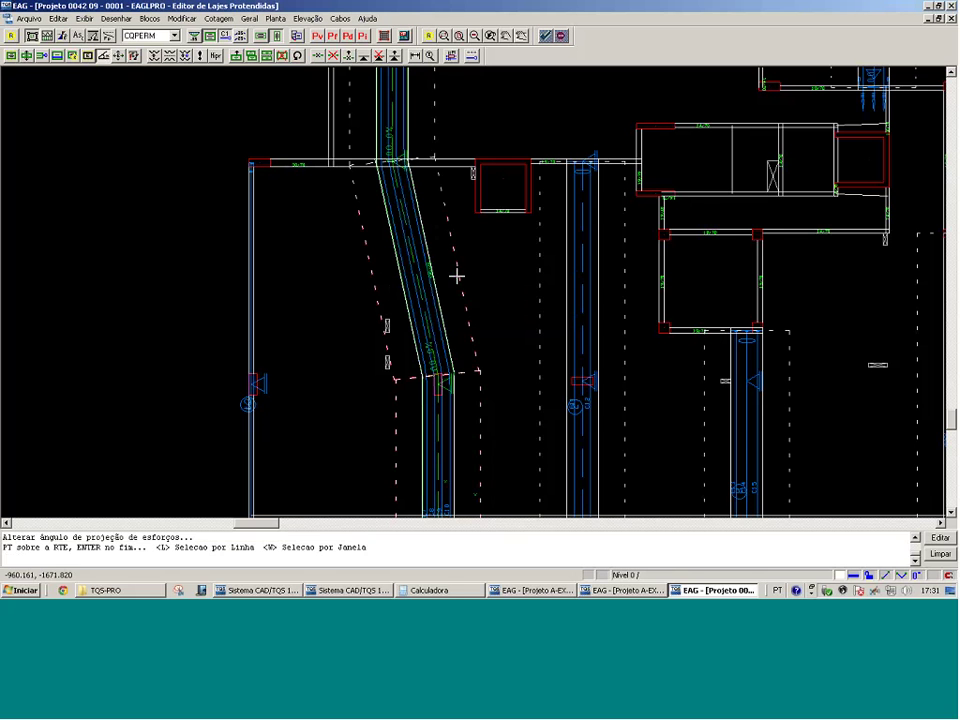
pyautogui.press('Return')
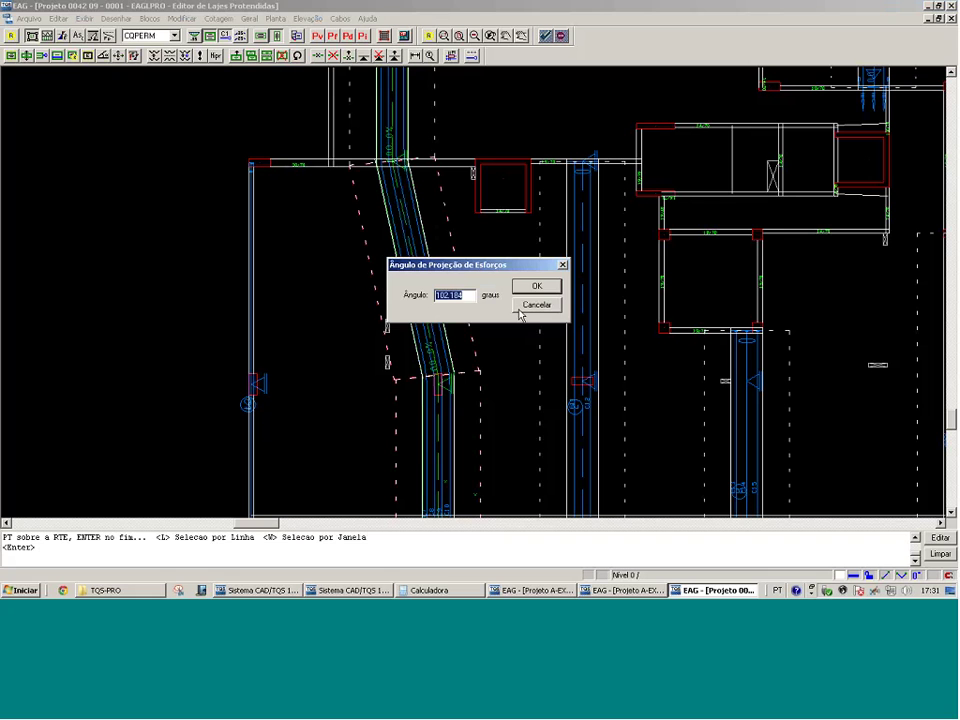
pyautogui.click(519, 309)
pyautogui.click(434, 101)
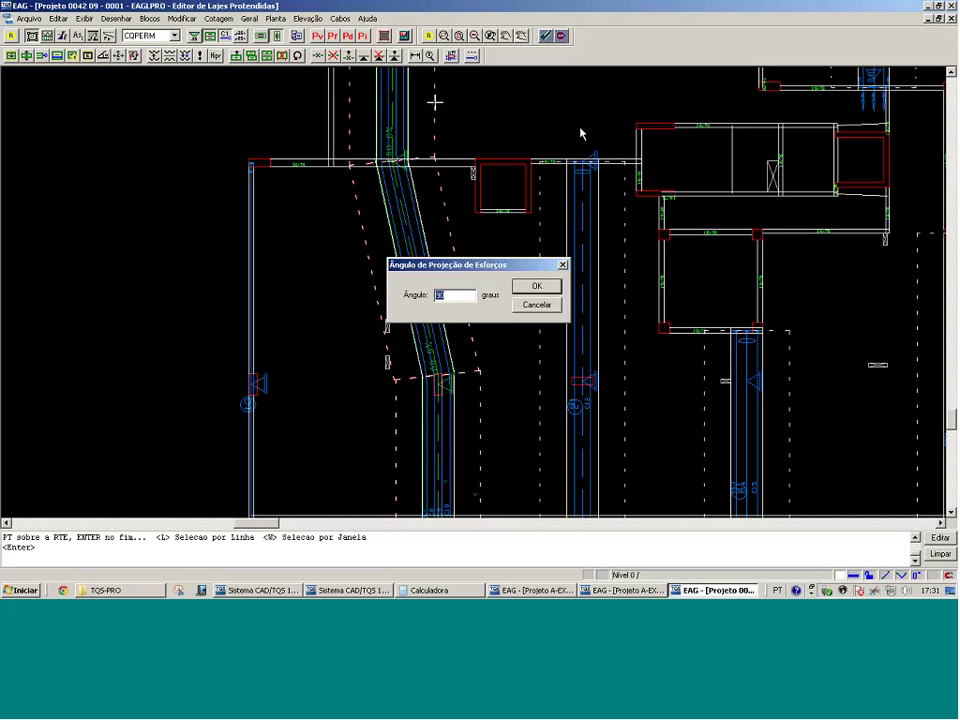
pyautogui.press('Return')
pyautogui.scroll(-1, 583, 255)
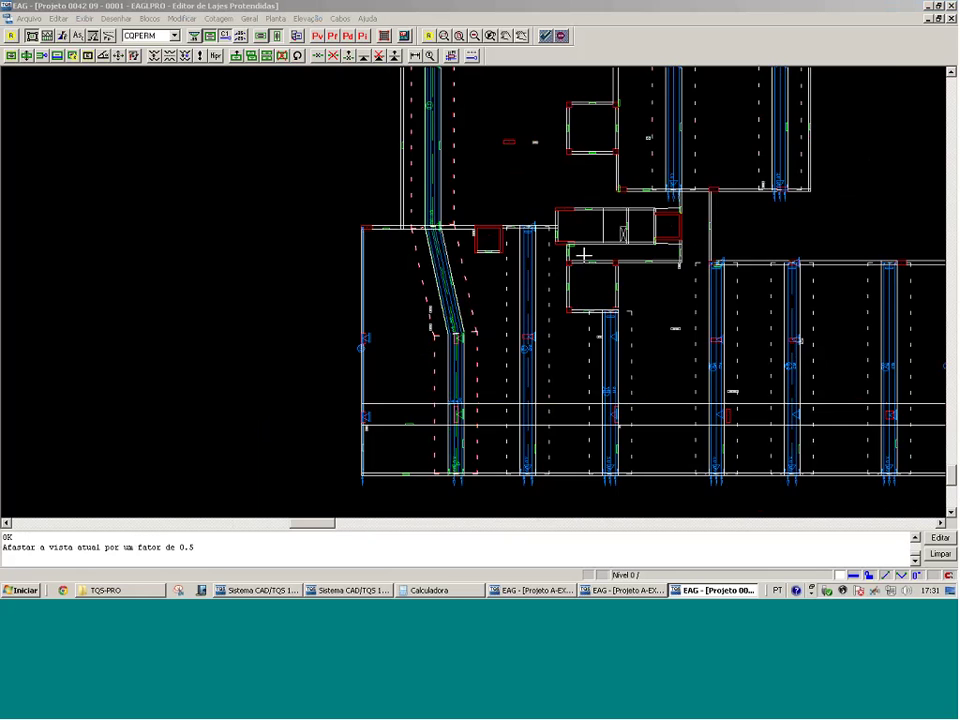
pyautogui.scroll(-1, 583, 255)
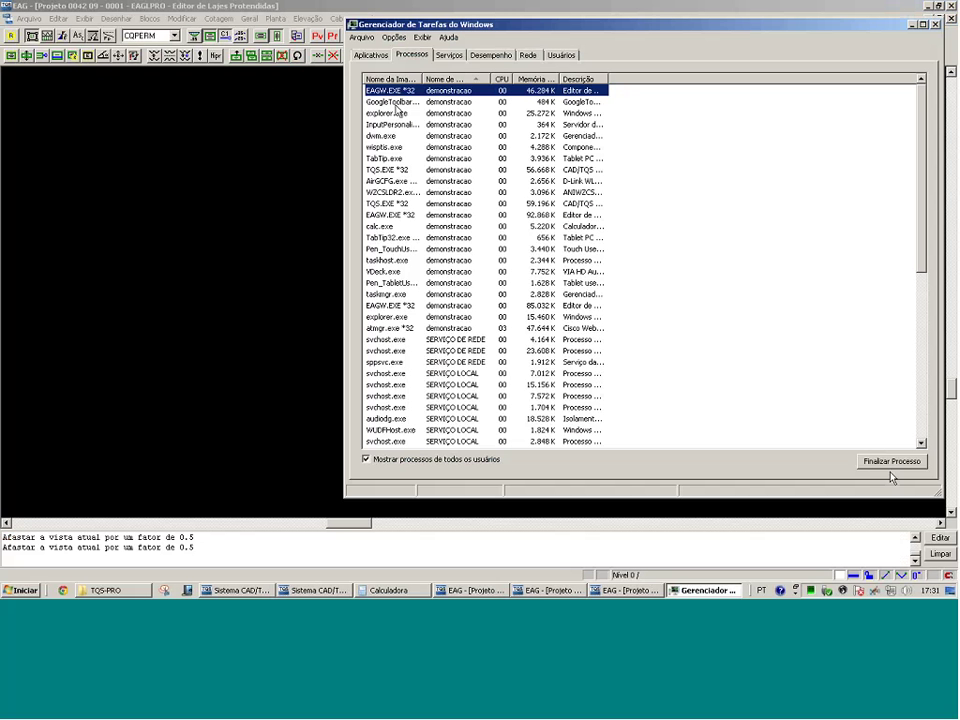
# In Windows Task Manager, end the two EAGW.EXE *32 processes belonging to the hung slab editor windows
pyautogui.press('Delete')
pyautogui.click(494, 320)
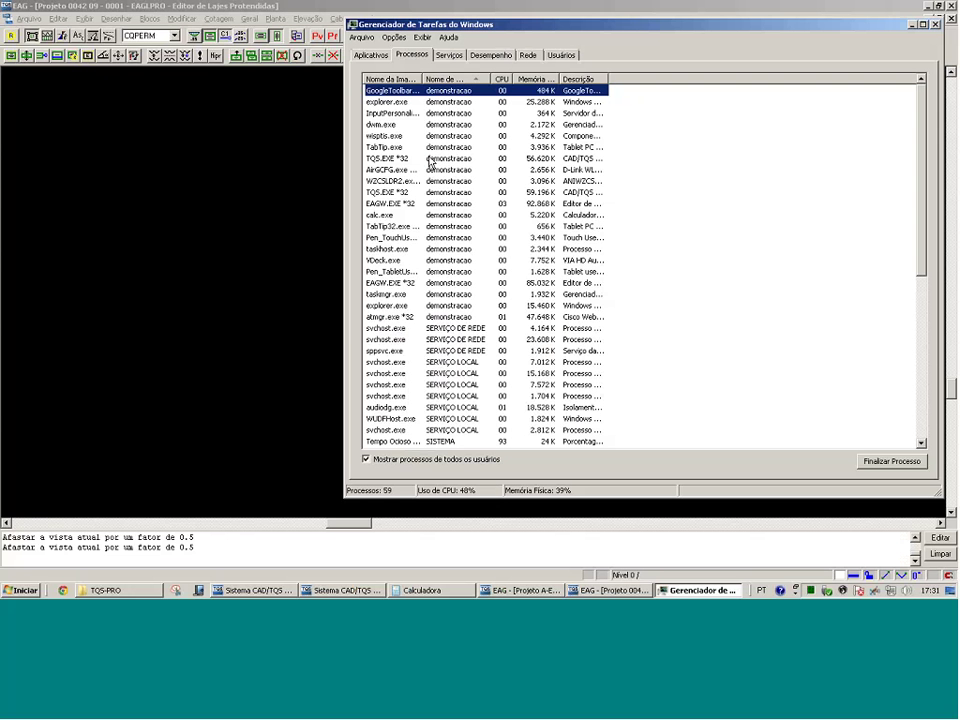
pyautogui.click(400, 283)
pyautogui.click(892, 461)
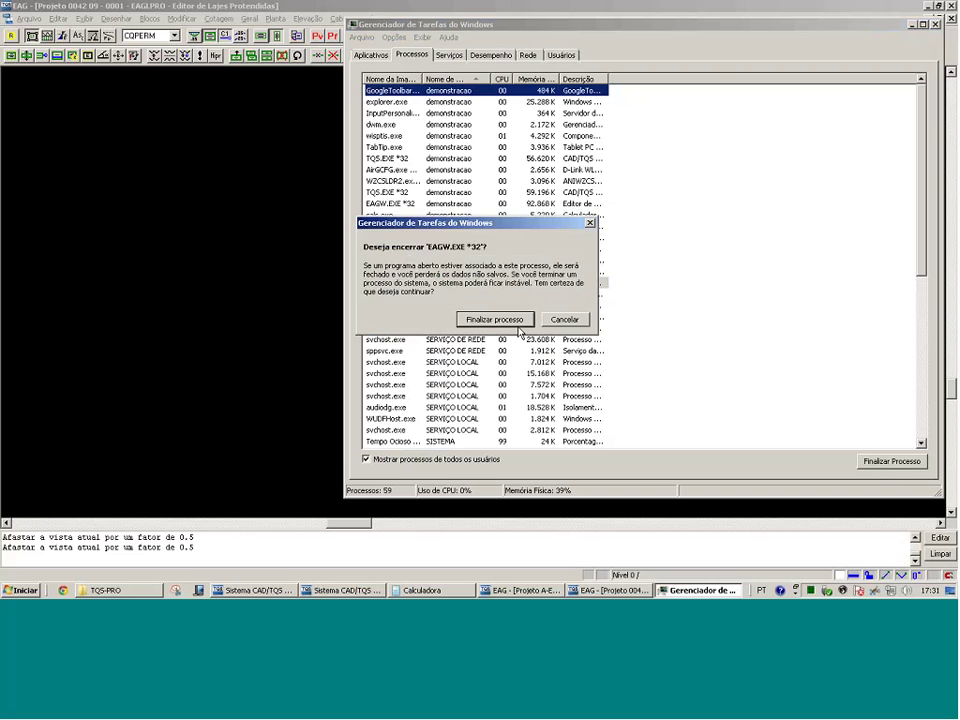
pyautogui.click(510, 320)
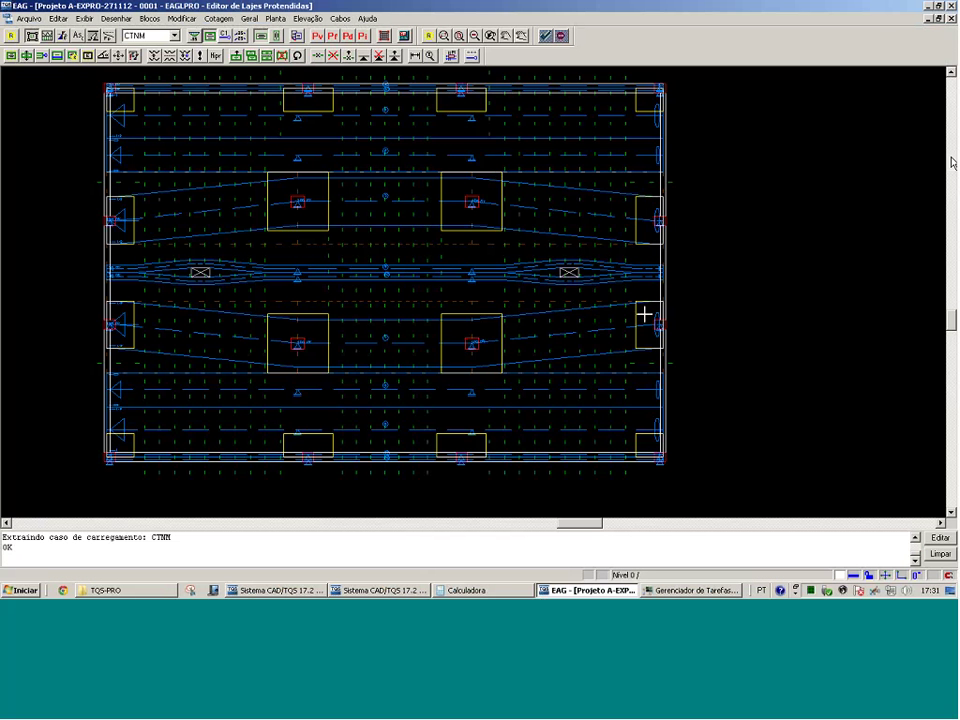
# Switch to CAD/TQS and open the detailing section of the prestressed slab criteria common to all floors of A-EXPRO-041212-M6
pyautogui.click(290, 590)
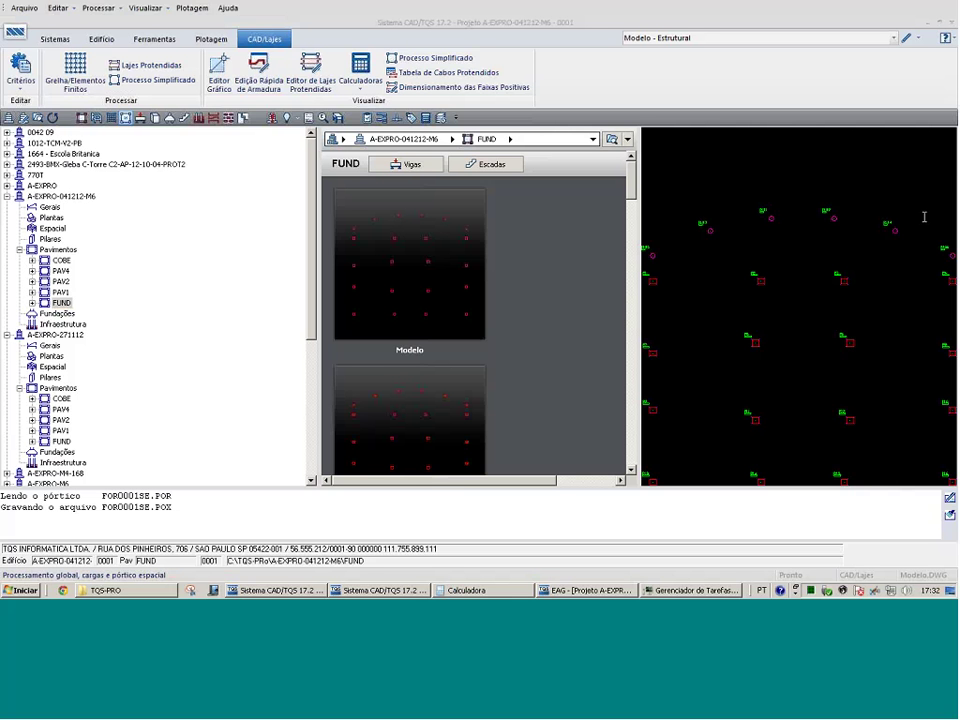
pyautogui.click(21, 72)
pyautogui.moveTo(65, 119)
pyautogui.click(160, 118)
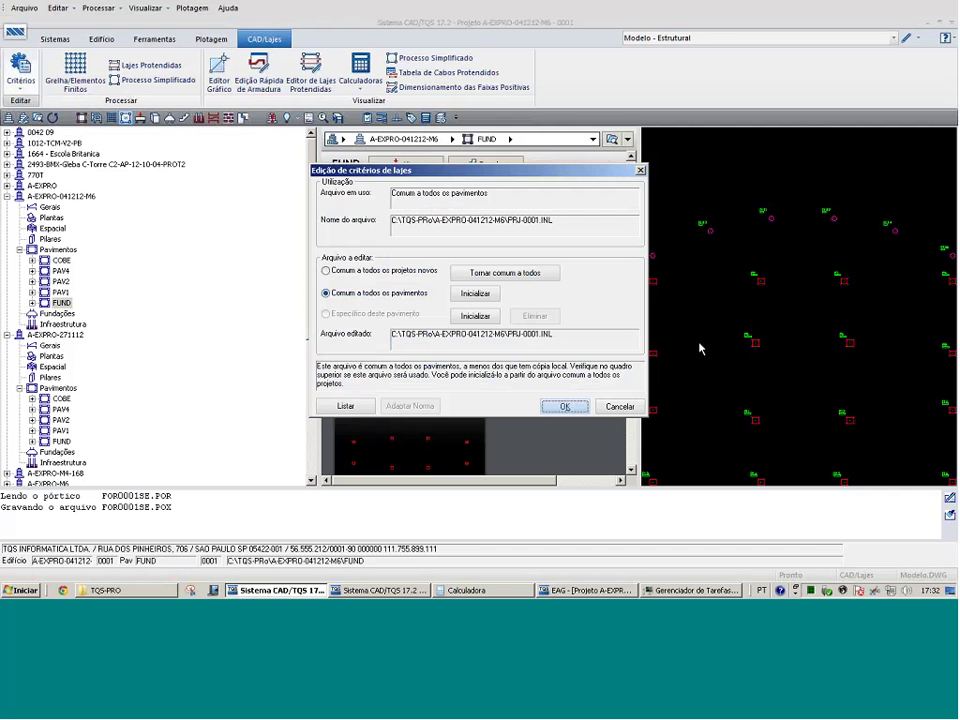
pyautogui.press('Return')
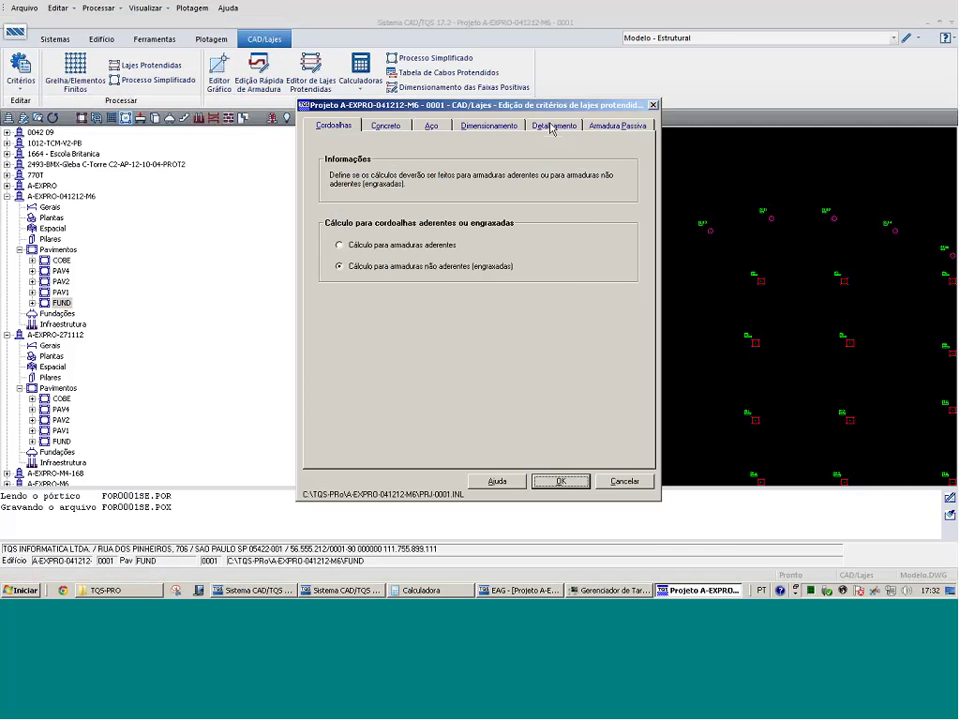
pyautogui.click(552, 127)
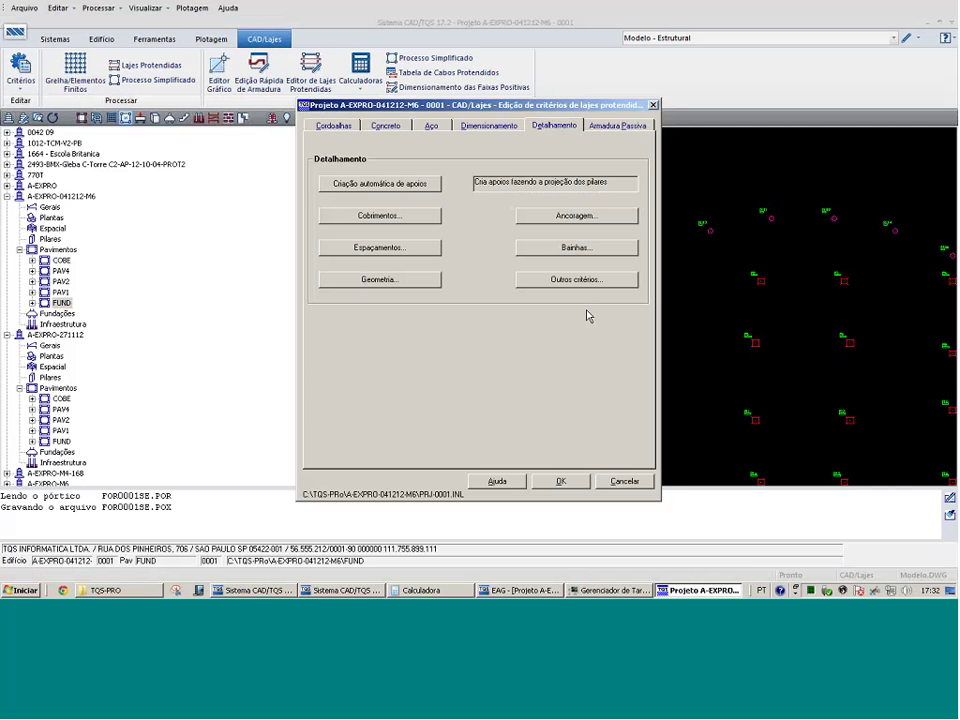
# Review the cable spacing criteria and the other detailing criteria for greased strands, and close the criteria without saving changes
pyautogui.click(379, 247)
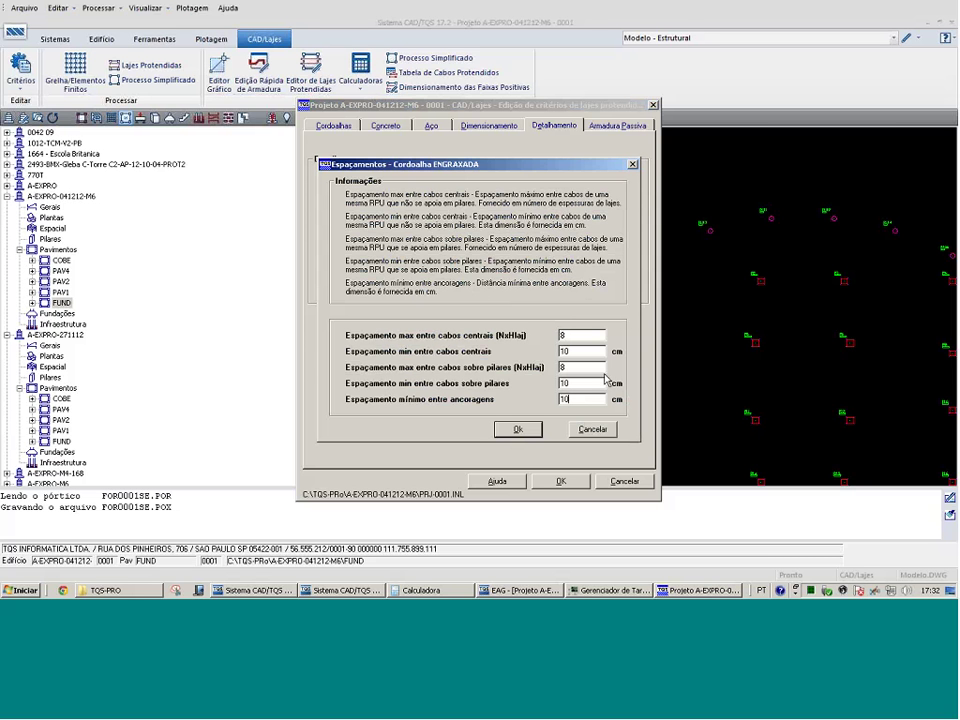
pyautogui.click(581, 382)
pyautogui.click(593, 430)
pyautogui.click(580, 281)
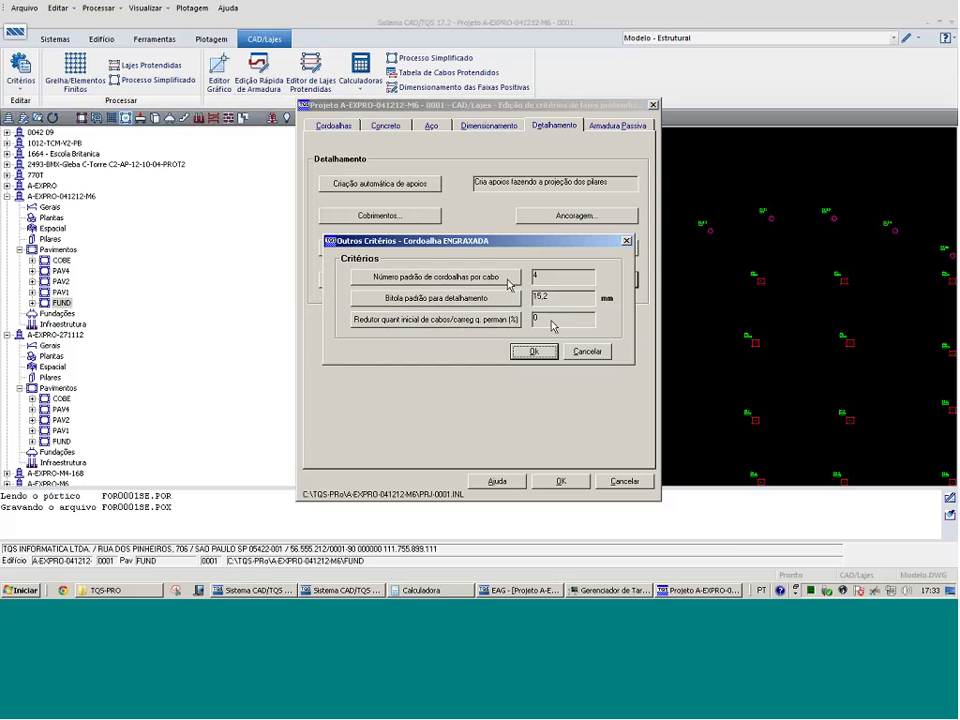
pyautogui.click(580, 351)
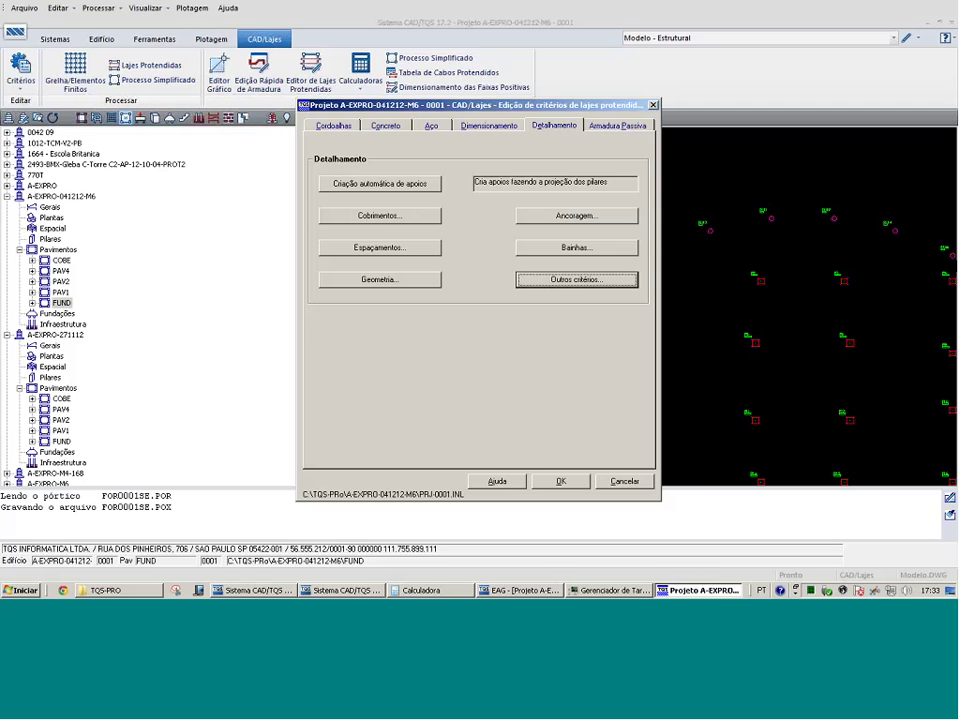
pyautogui.click(948, 242)
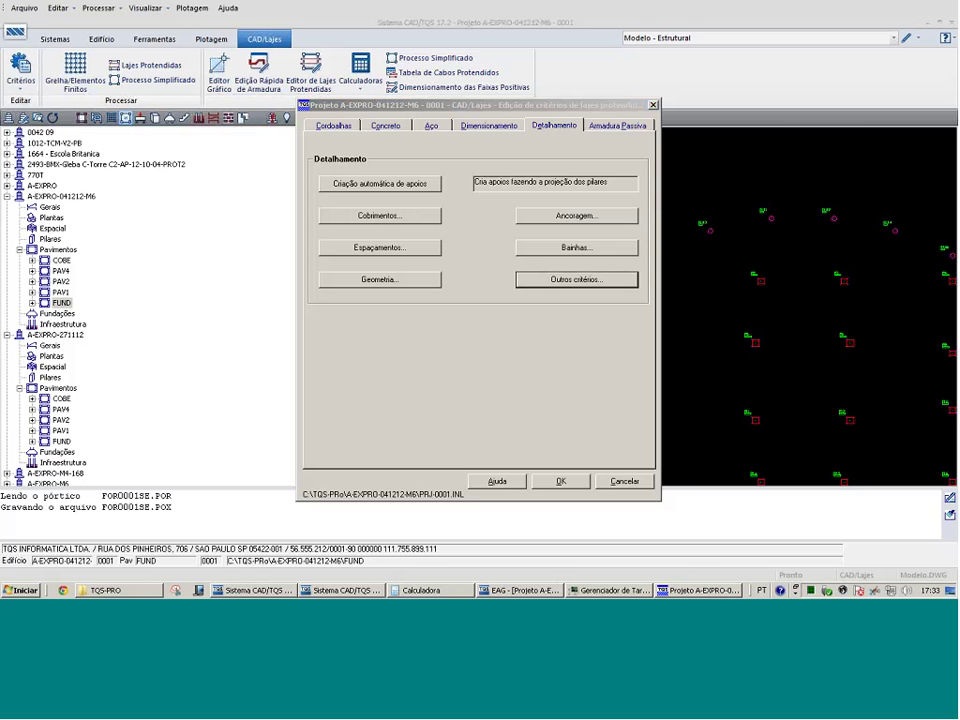
pyautogui.click(624, 482)
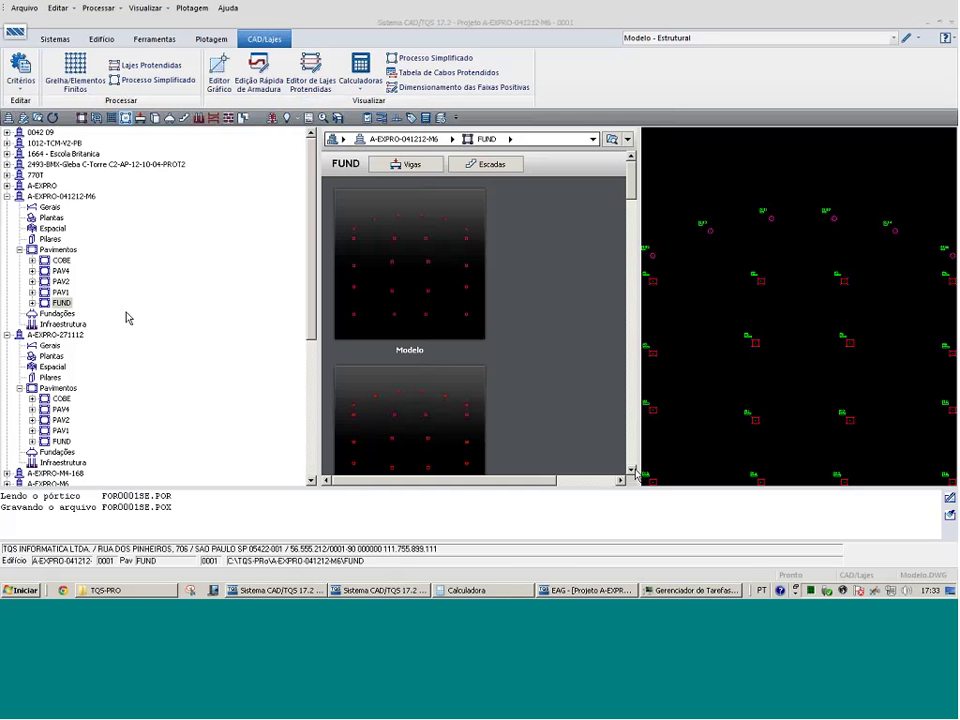
# Open the 2 ao 10 Pav floor of project 2493-BMX-Gleba C-Torre C2-AP-12-10-04-PROT2 in the prestressed slab editor
pyautogui.scroll(-5, 135, 262)
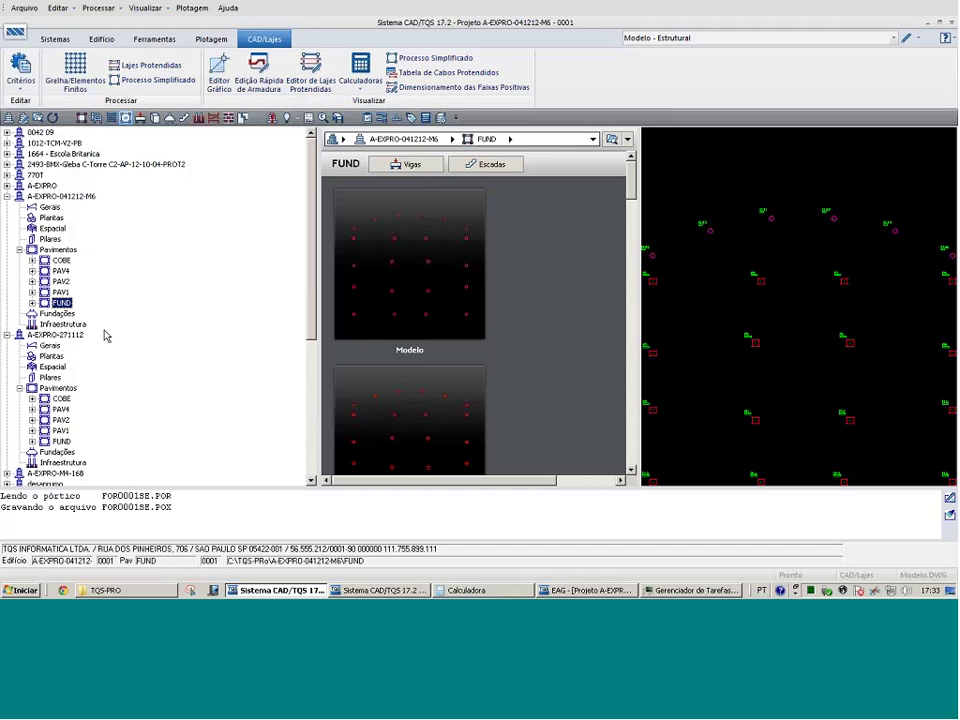
pyautogui.click(123, 165)
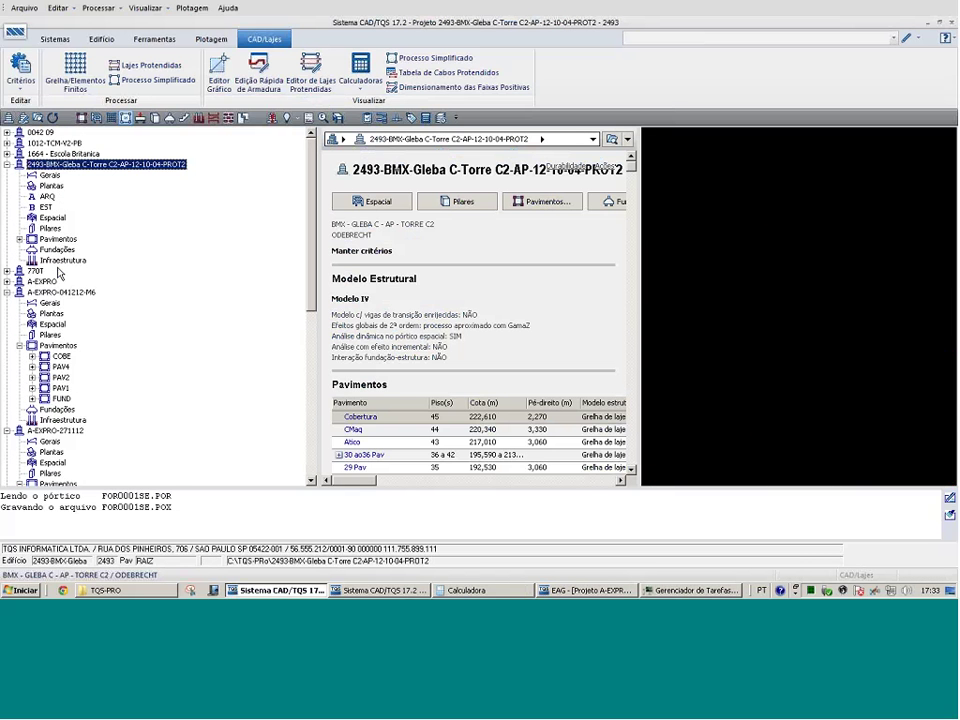
pyautogui.click(53, 217)
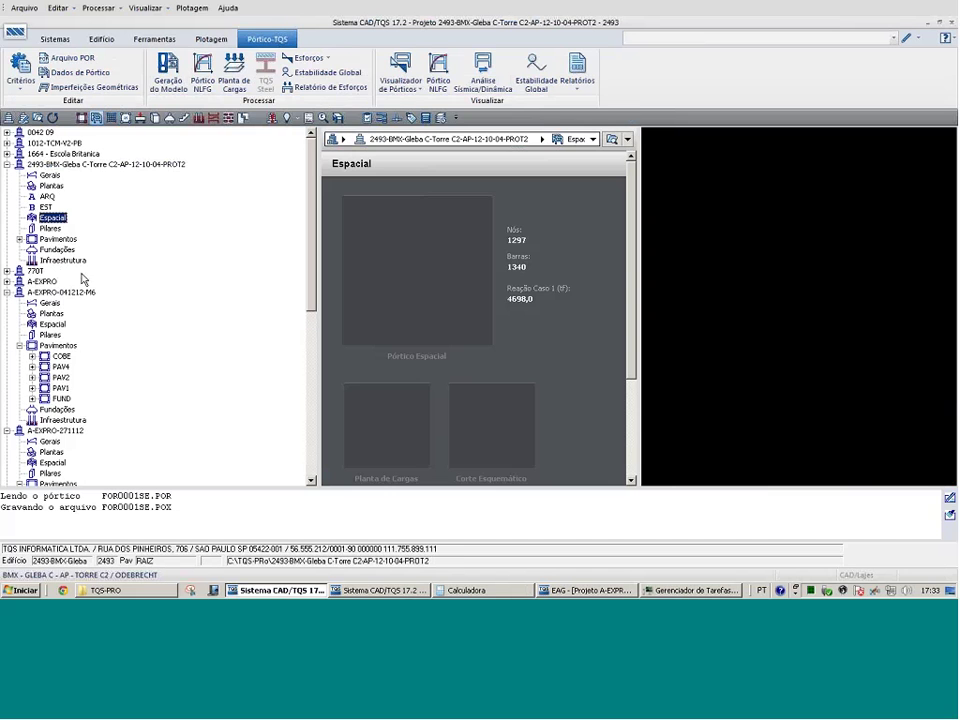
pyautogui.doubleClick(58, 239)
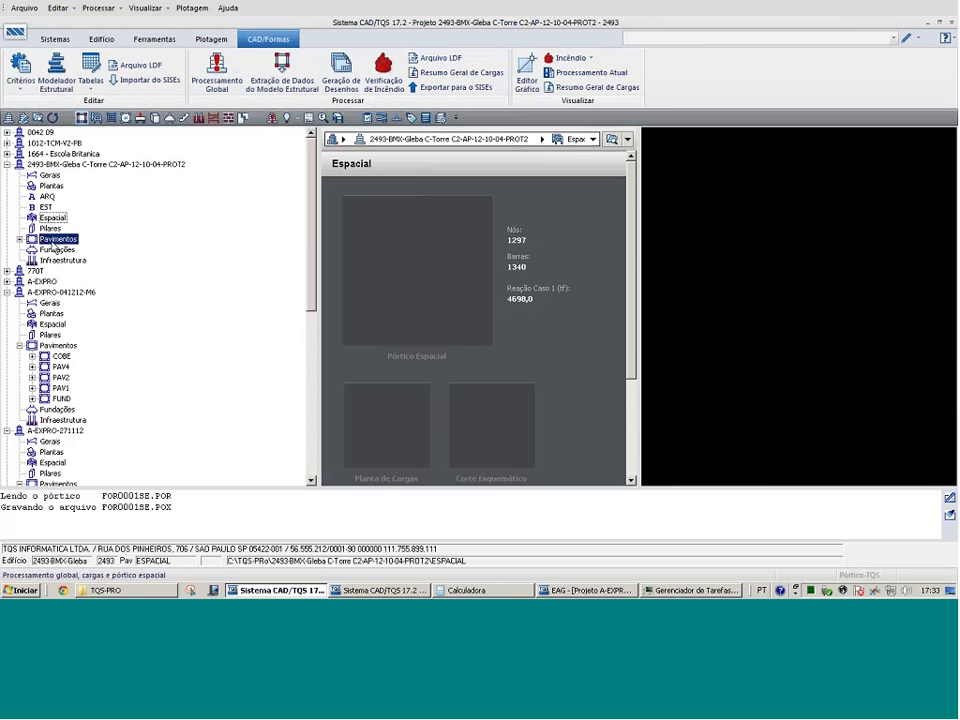
pyautogui.click(60, 334)
pyautogui.click(66, 324)
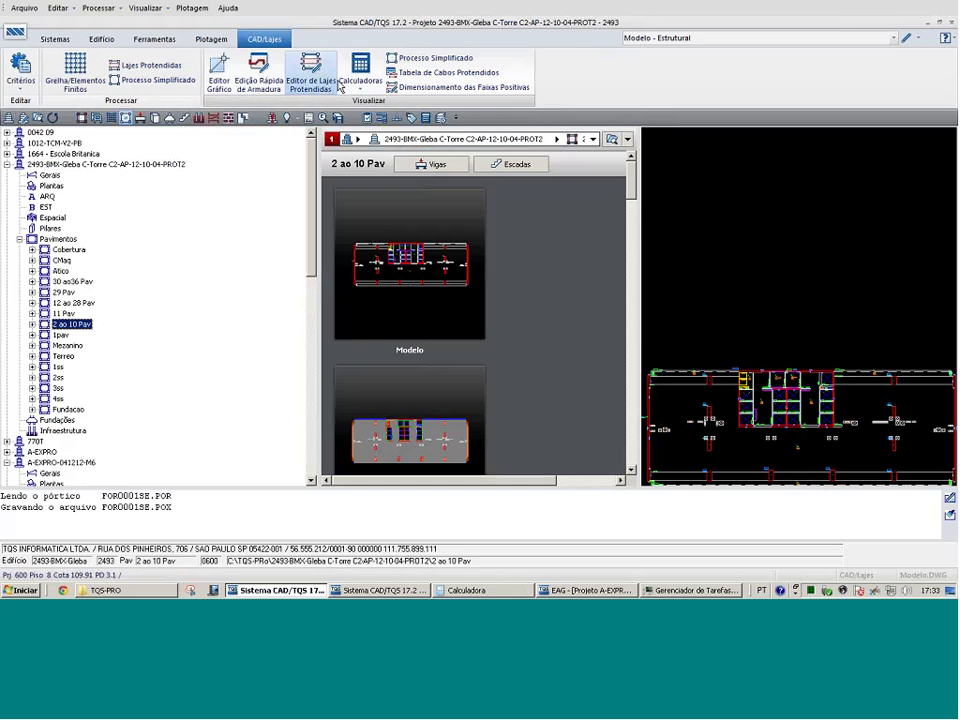
pyautogui.click(301, 84)
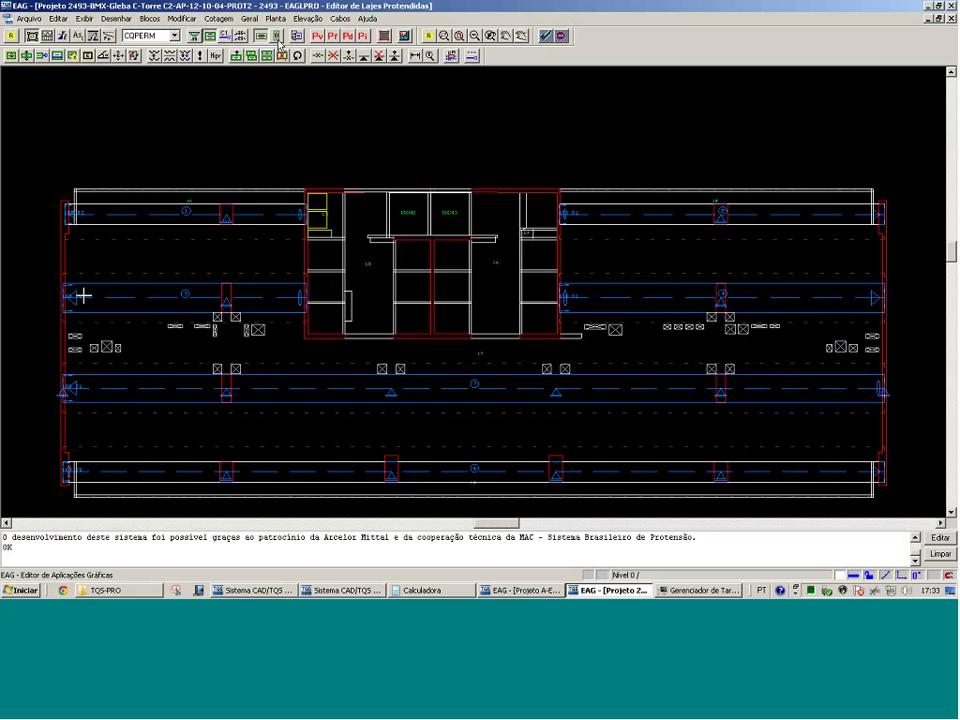
# Display the vertical RPUs and examine the percentages at the strip ends along the slab's lower-left edge
pyautogui.click(103, 271)
pyautogui.click(103, 270)
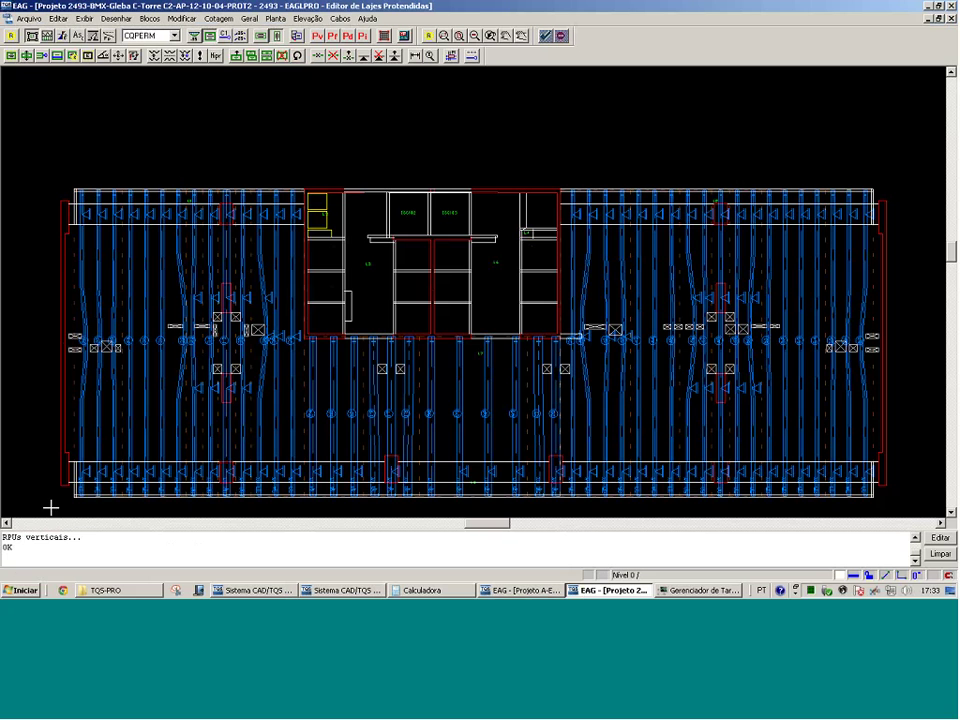
pyautogui.press('F8')
pyautogui.click(15, 500)
pyautogui.click(559, 252)
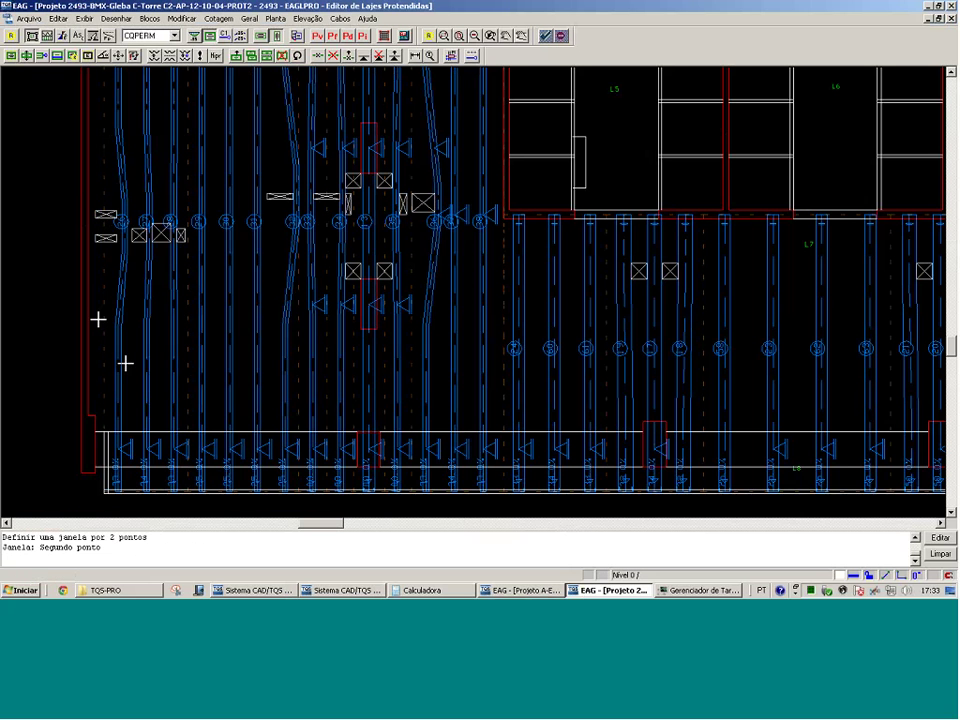
pyautogui.press('Escape')
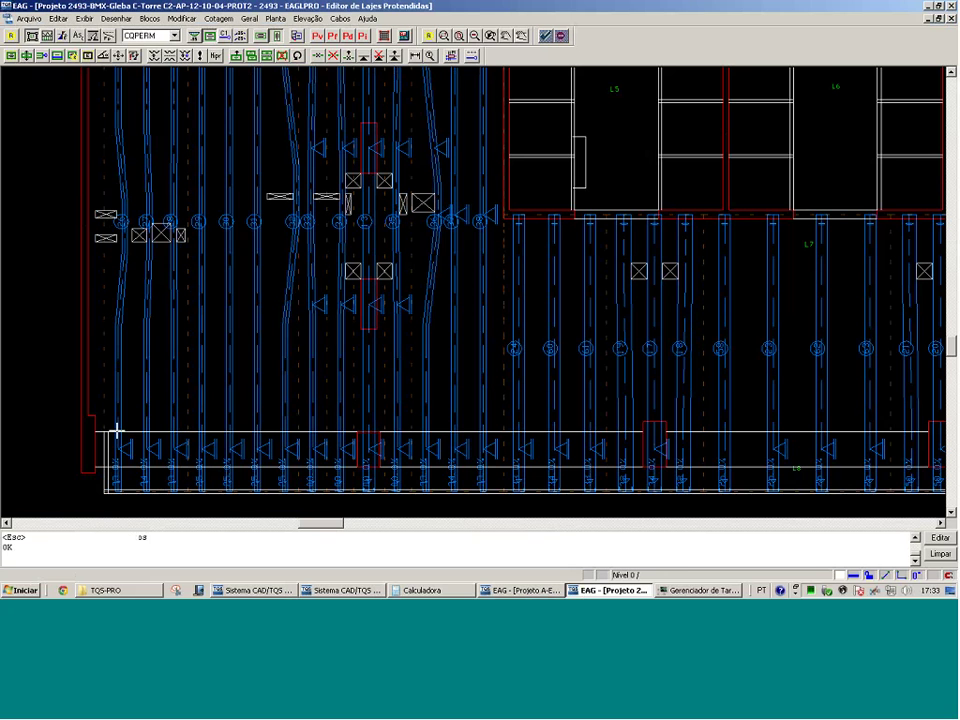
pyautogui.press('F8')
pyautogui.click(118, 476)
pyautogui.click(343, 424)
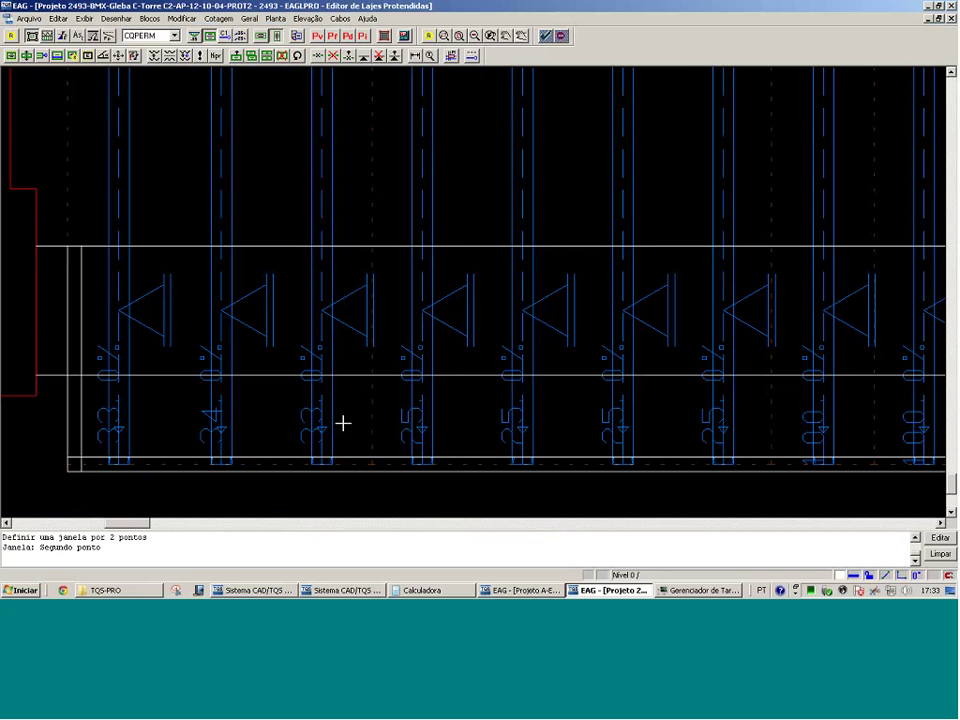
# Measure the distances between neighbouring vertical cable strips along the slab's lower edge
pyautogui.click(108, 468)
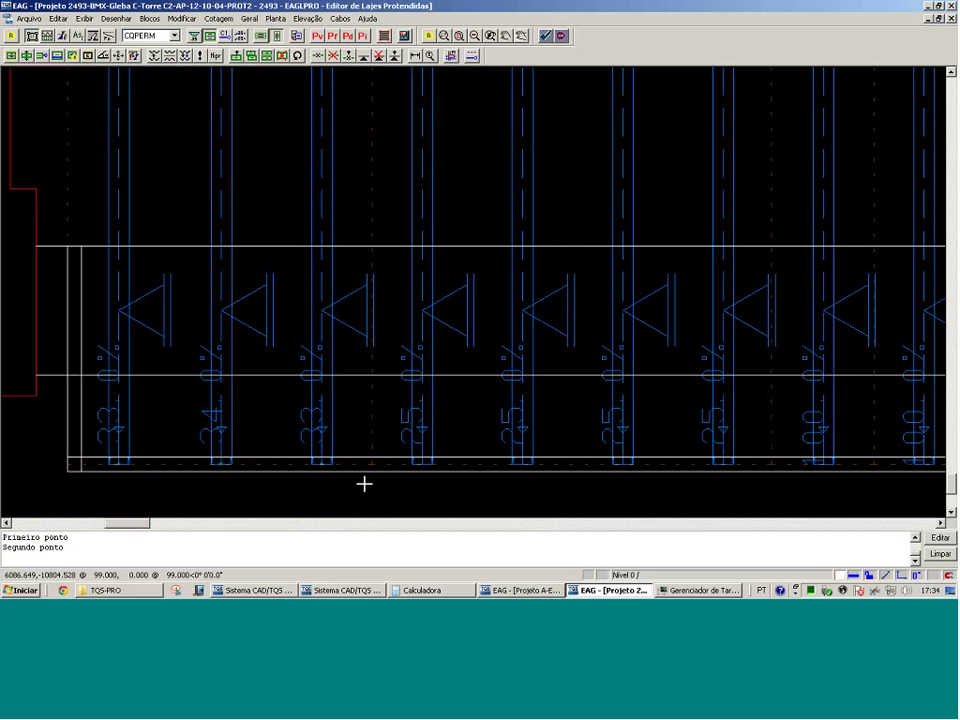
pyautogui.click(322, 466)
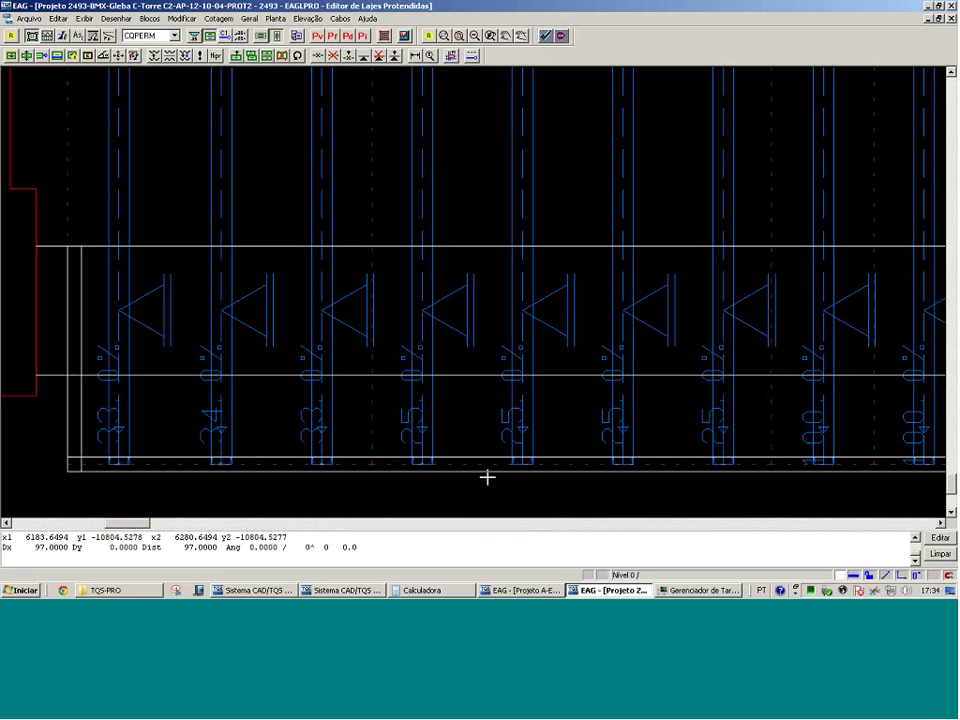
pyautogui.click(418, 466)
pyautogui.press('Return')
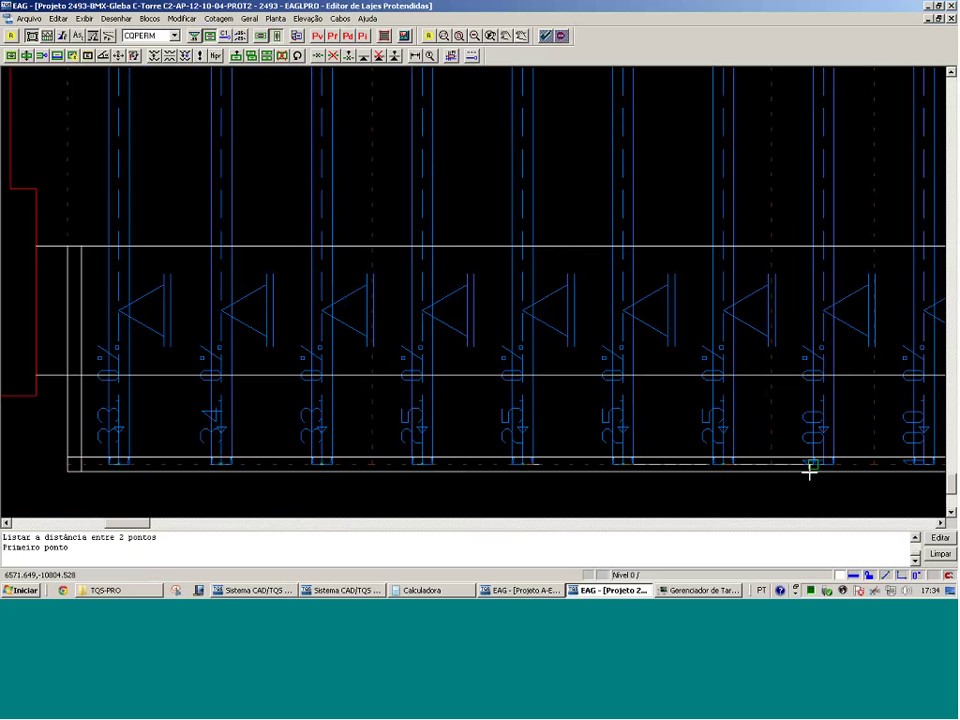
pyautogui.press('Escape')
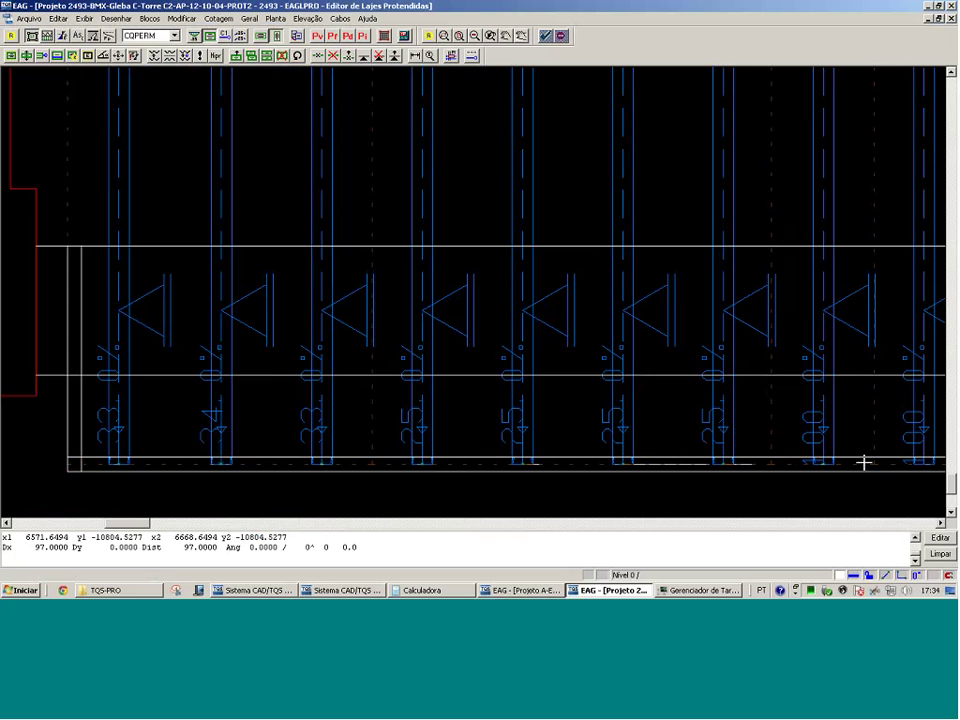
pyautogui.scroll(-1, 864, 463)
pyautogui.scroll(-2, 504, 328)
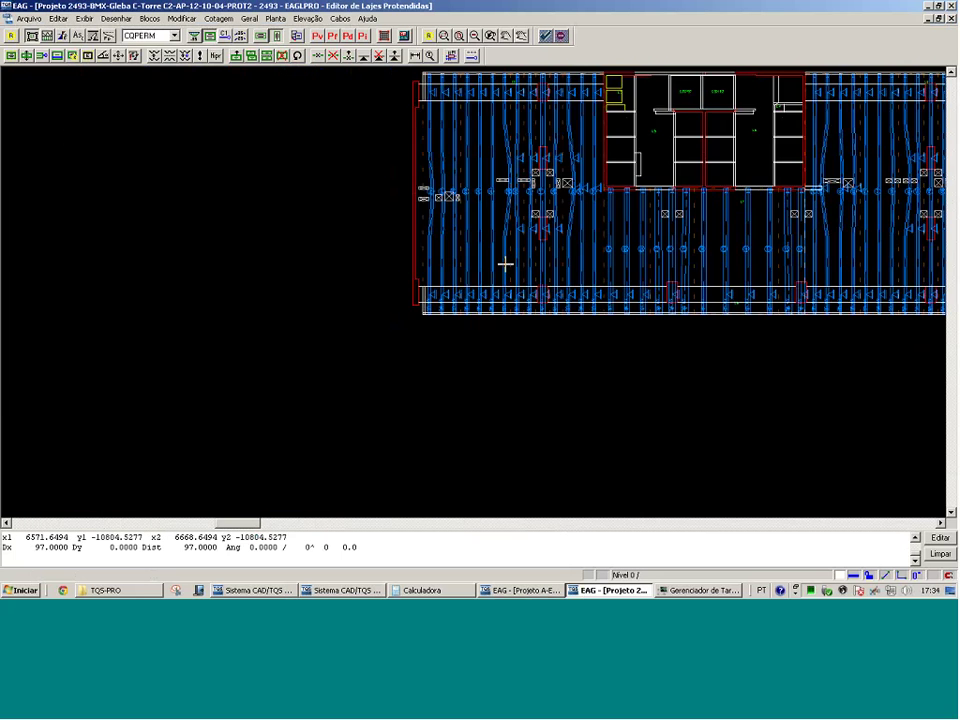
pyautogui.click(536, 178)
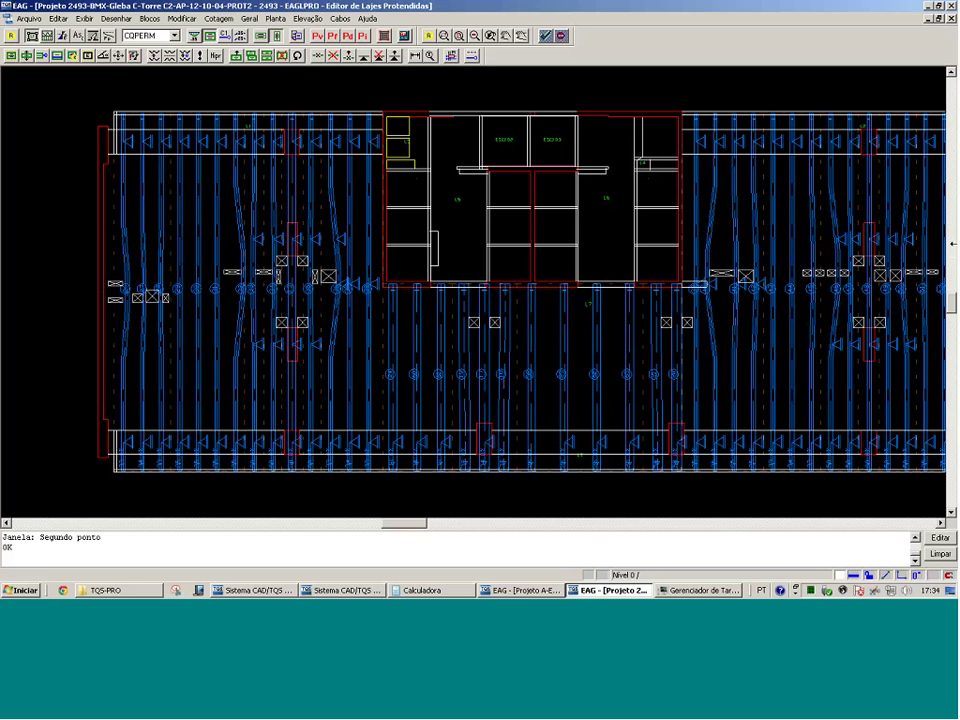
pyautogui.click(956, 244)
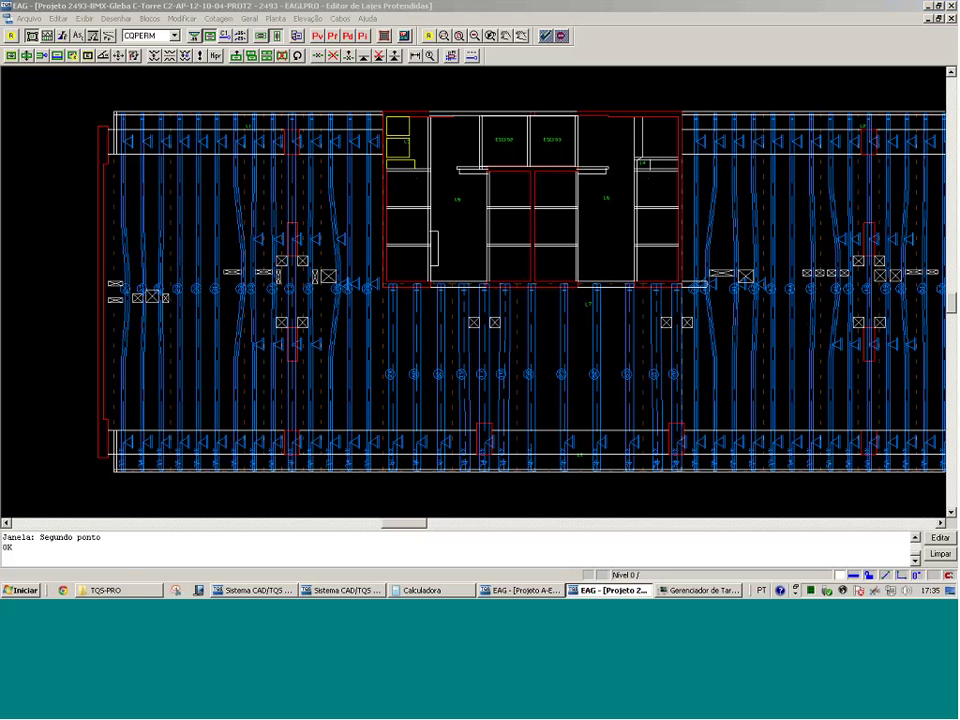
# Close both open prestressed slab editor windows
pyautogui.click(952, 6)
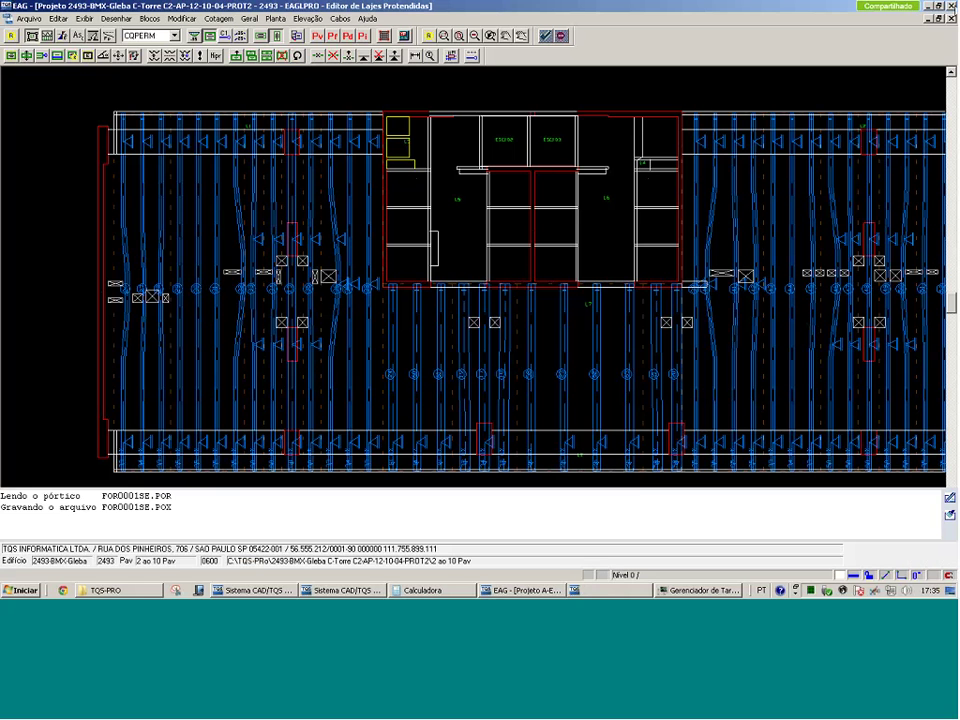
pyautogui.click(928, 6)
pyautogui.click(952, 6)
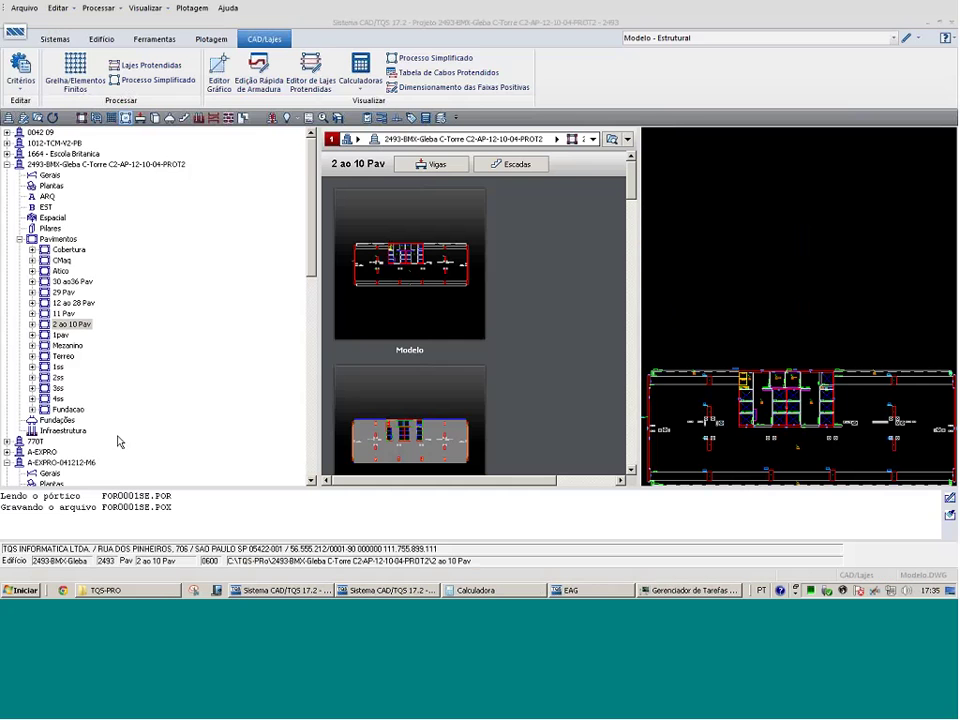
# Open the spatial frame of project A-EXPRO-041212-M6 in the frame viewer for the ultimate limit state (ELU)
pyautogui.scroll(-4, 150, 366)
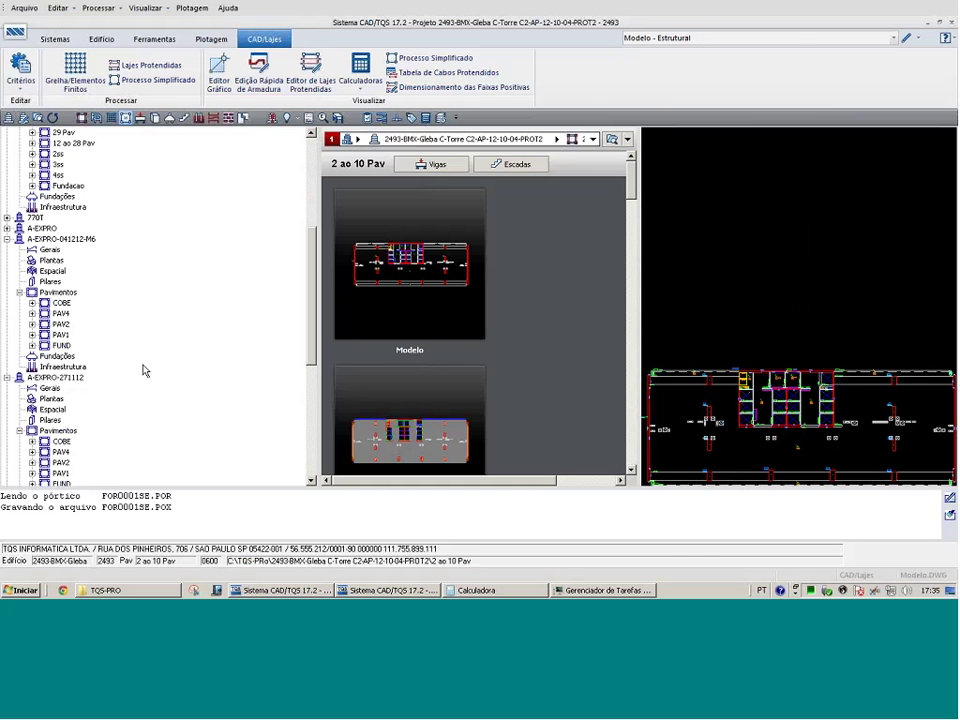
pyautogui.click(53, 271)
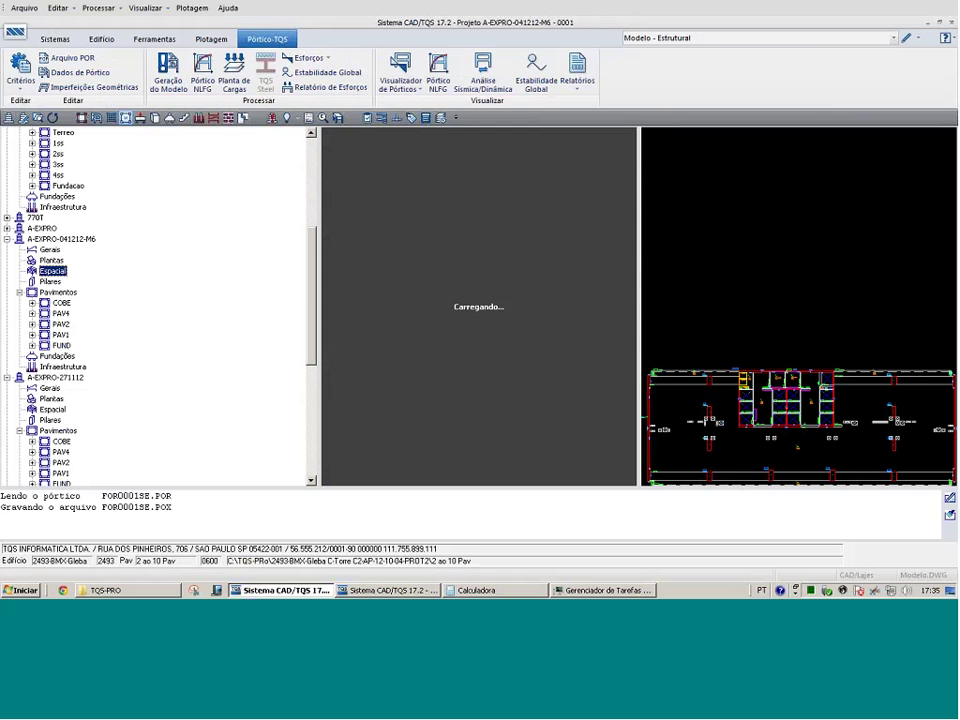
pyautogui.click(400, 80)
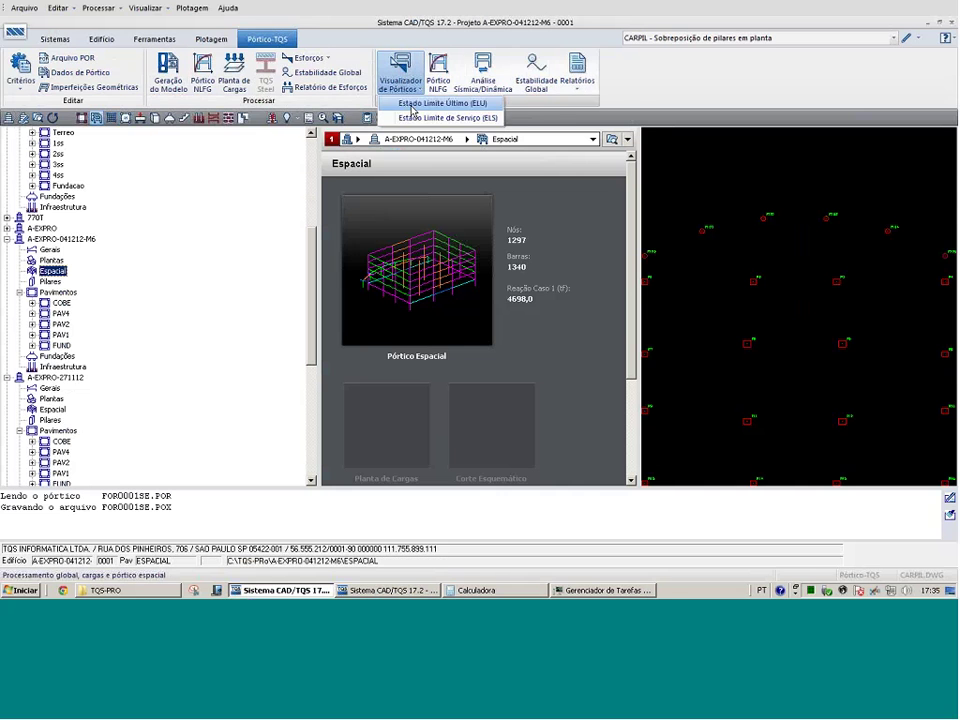
pyautogui.click(411, 109)
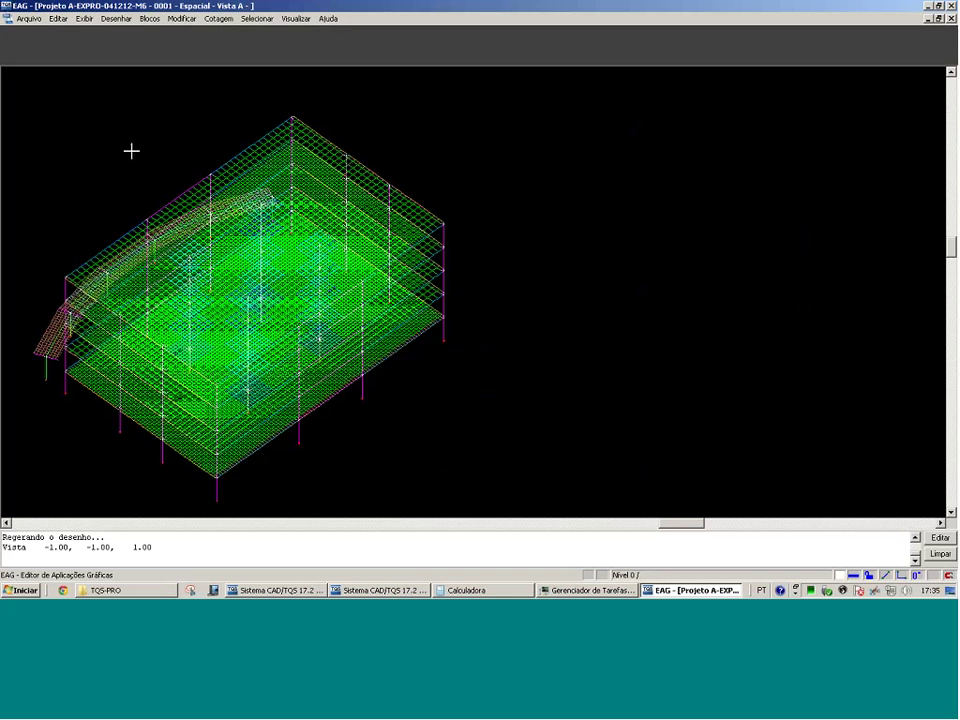
# Display the Y moments for load case 21 - ELU1/PERMACID/PP+PERM+0.86HIPER+ACID on the whole frame
pyautogui.click(123, 54)
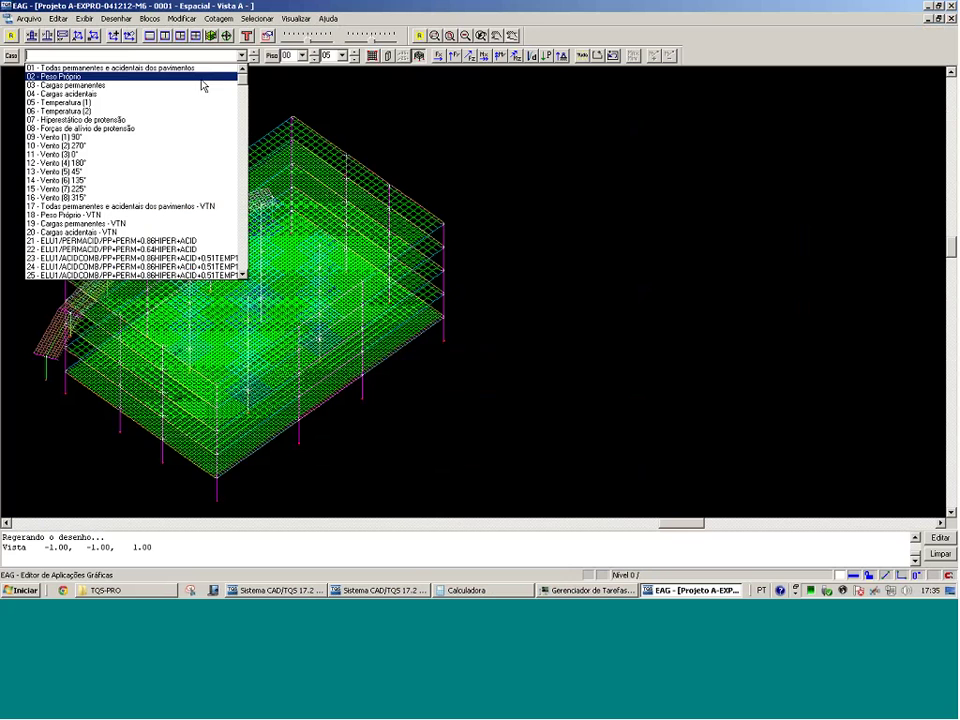
pyautogui.click(150, 245)
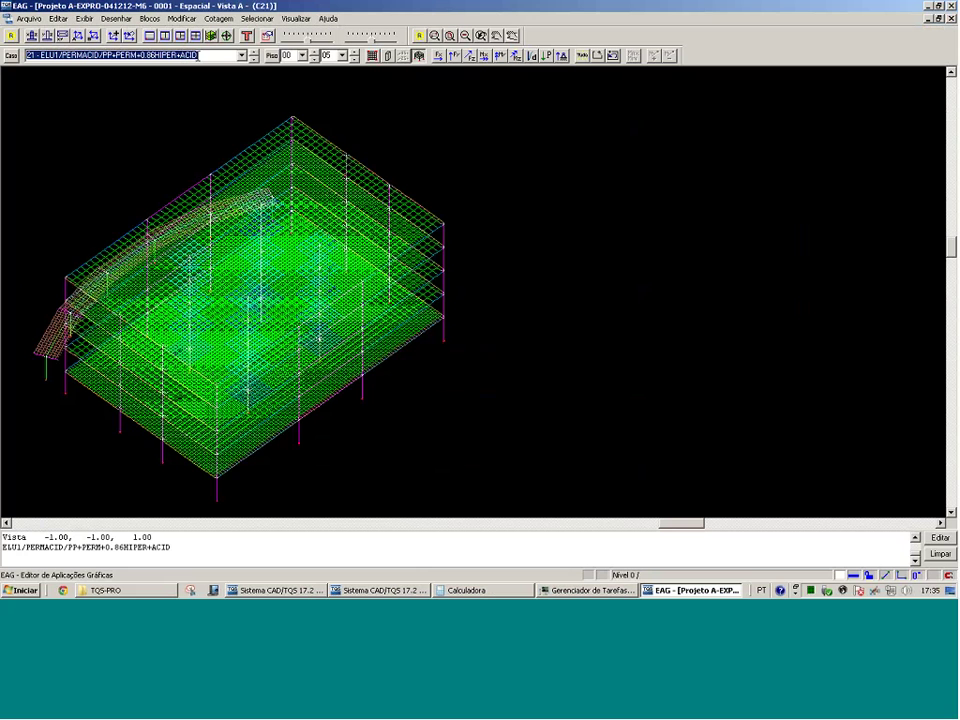
pyautogui.click(468, 57)
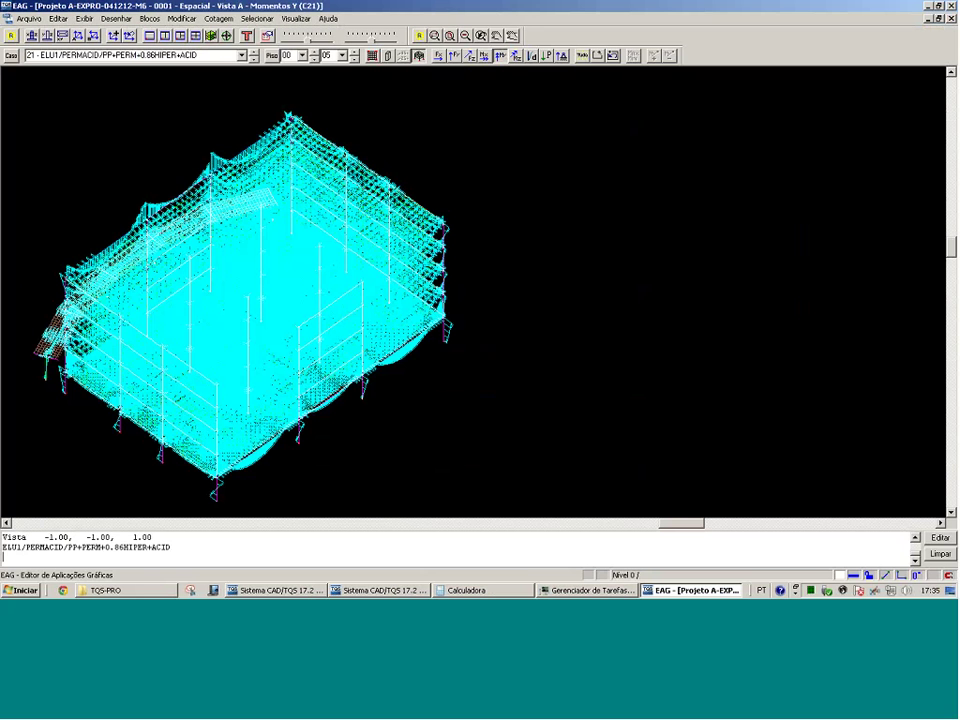
# Browse the full load case list and compare the hyperstatic factors of fire combinations 167 and 170
pyautogui.click(11, 56)
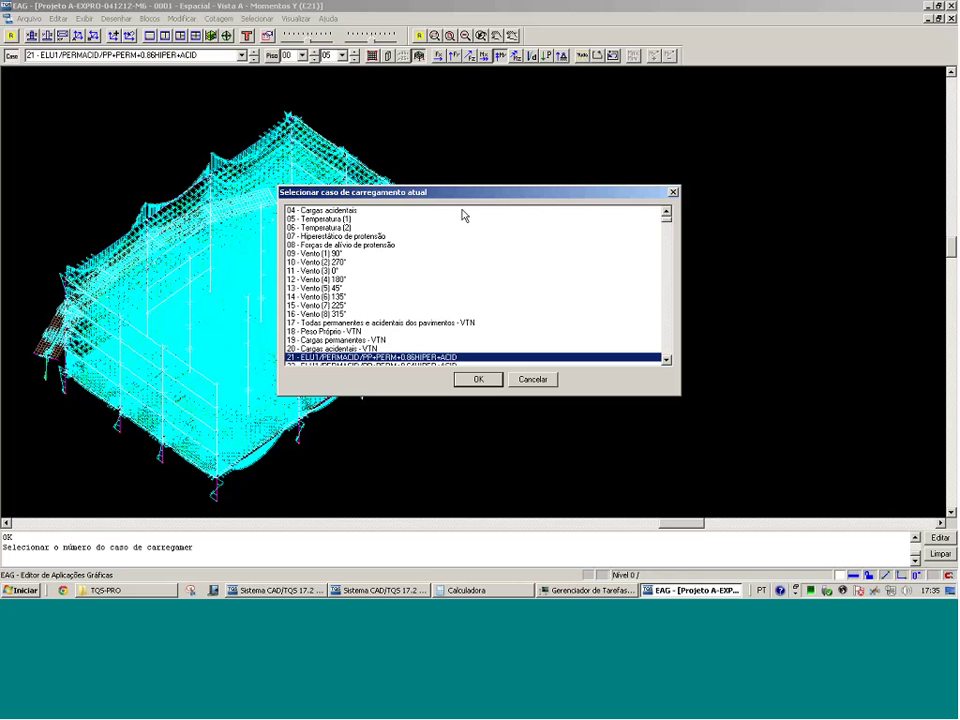
pyautogui.moveTo(668, 221); pyautogui.dragTo(671, 271)
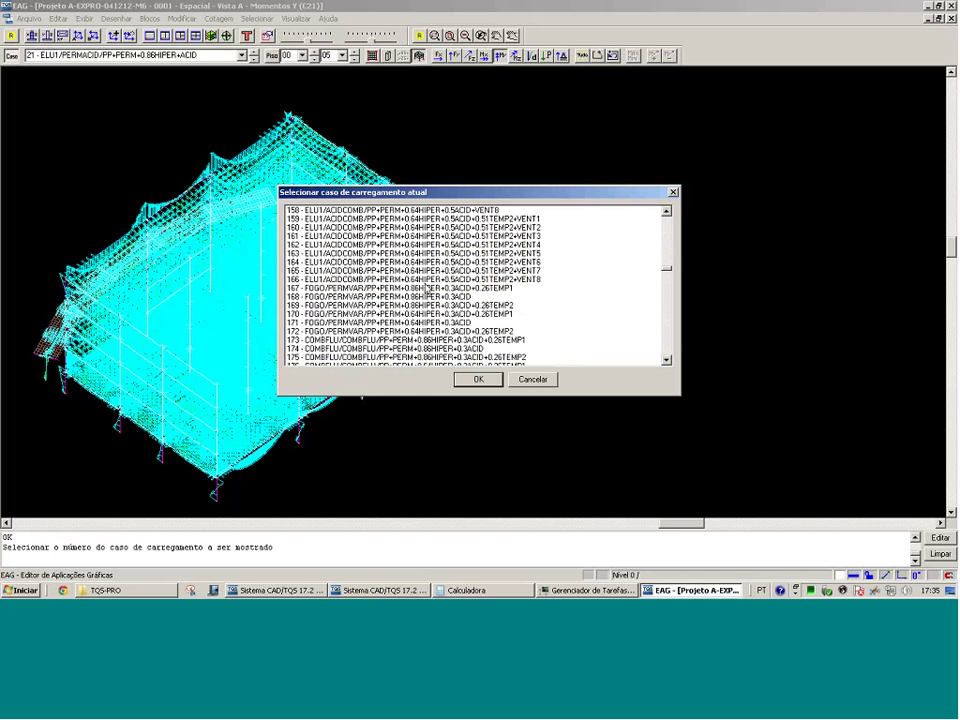
pyautogui.click(427, 288)
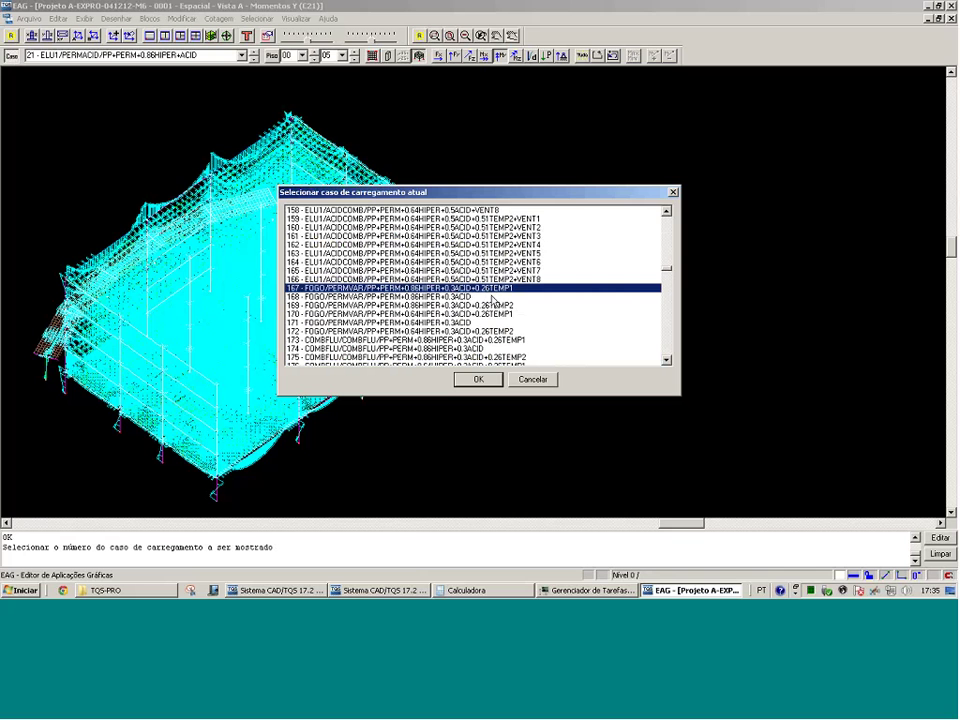
pyautogui.click(427, 314)
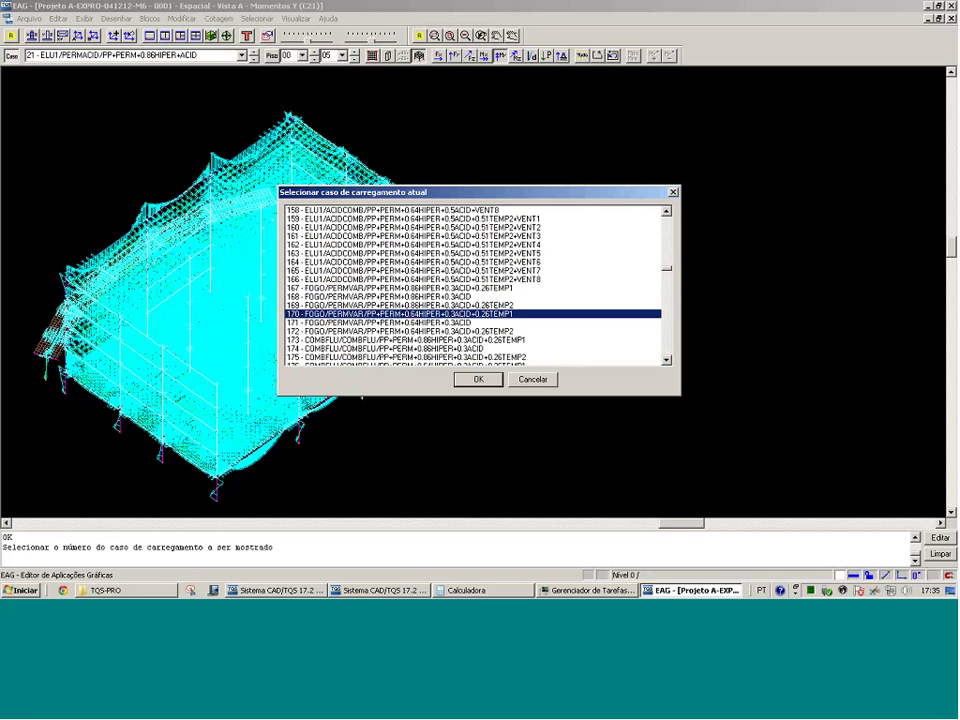
# Open the Windows Calculator and divide 0,9 by 1,4 to check the lower hyperstatic factor
pyautogui.click(22, 591)
pyautogui.click(62, 545)
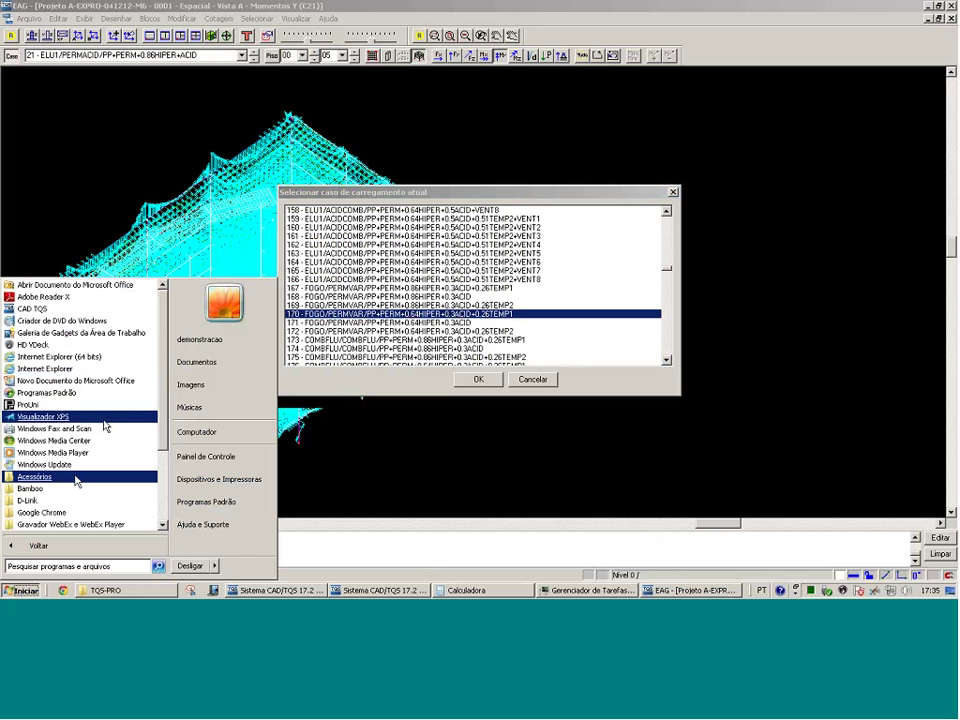
pyautogui.click(74, 477)
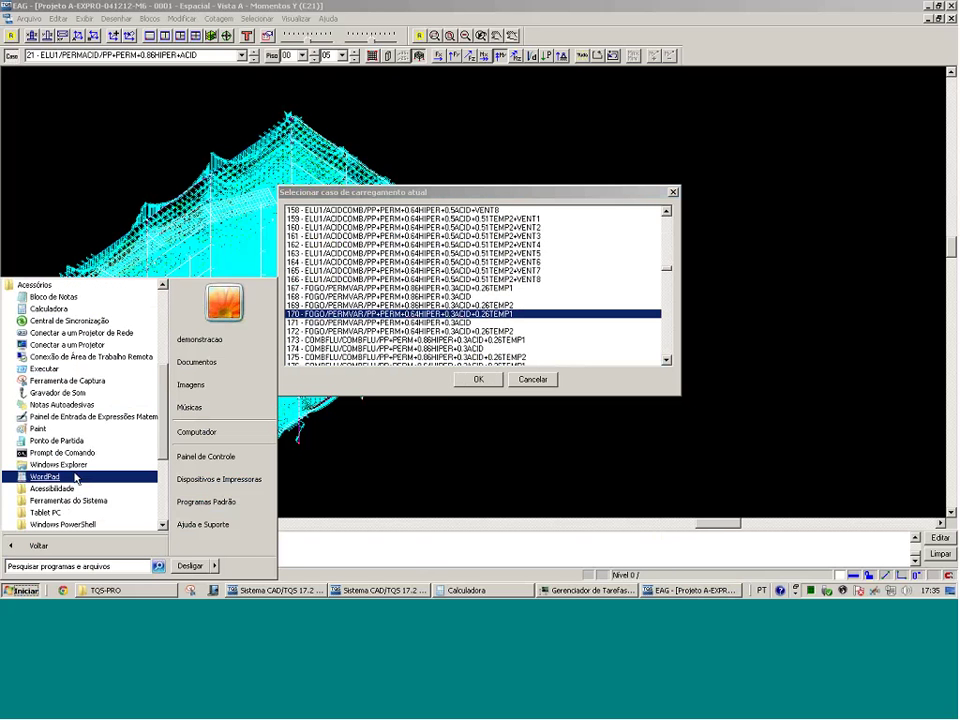
pyautogui.click(70, 309)
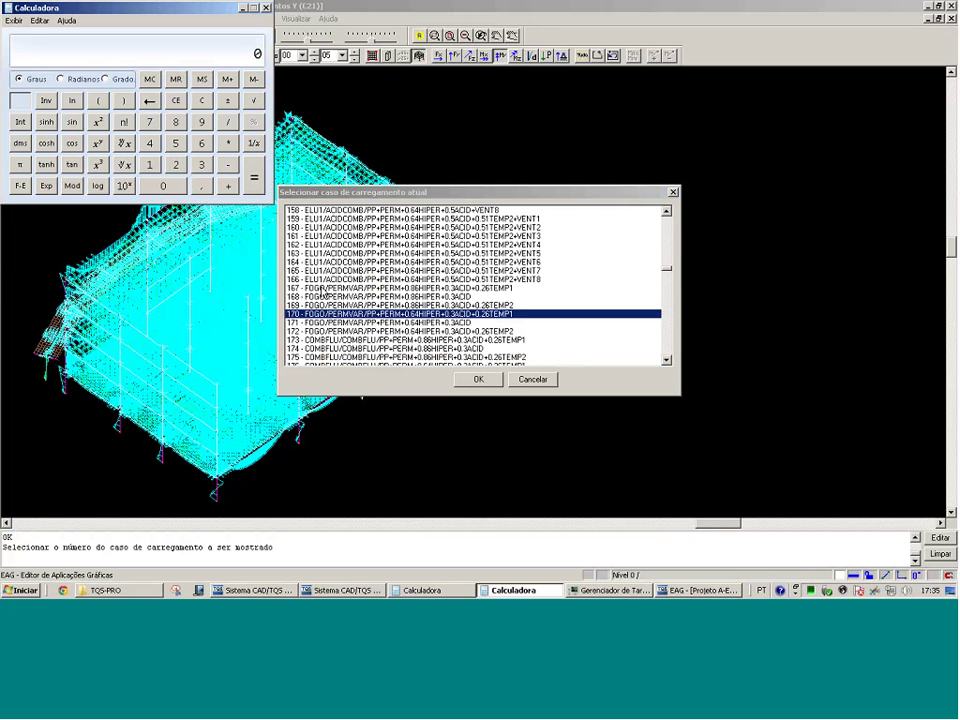
pyautogui.write('0,9')
pyautogui.press('/')
pyautogui.write('1,')
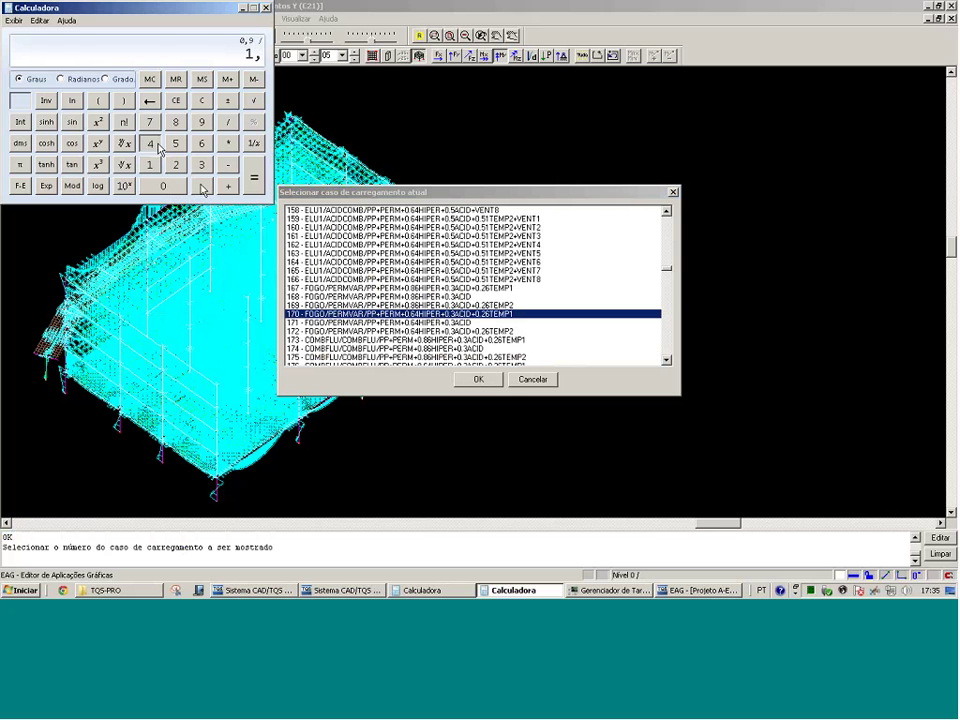
pyautogui.write('4')
pyautogui.click(254, 180)
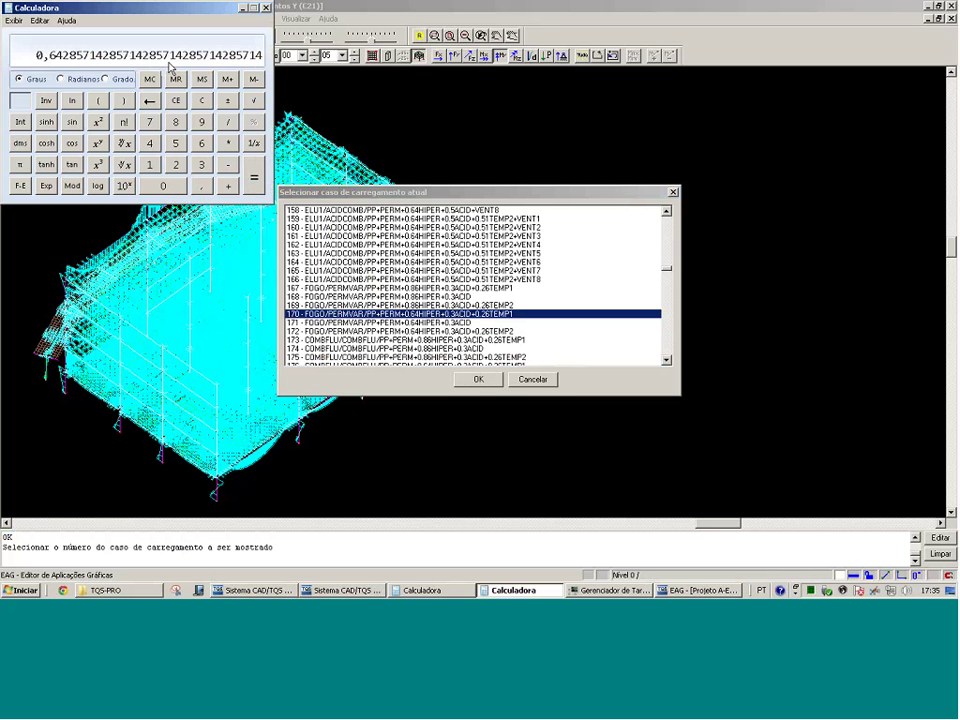
# Divide 1,2 by 1,4 to check the upper hyperstatic factor, and close the calculator
pyautogui.click(149, 165)
pyautogui.click(201, 185)
pyautogui.click(175, 165)
pyautogui.click(230, 124)
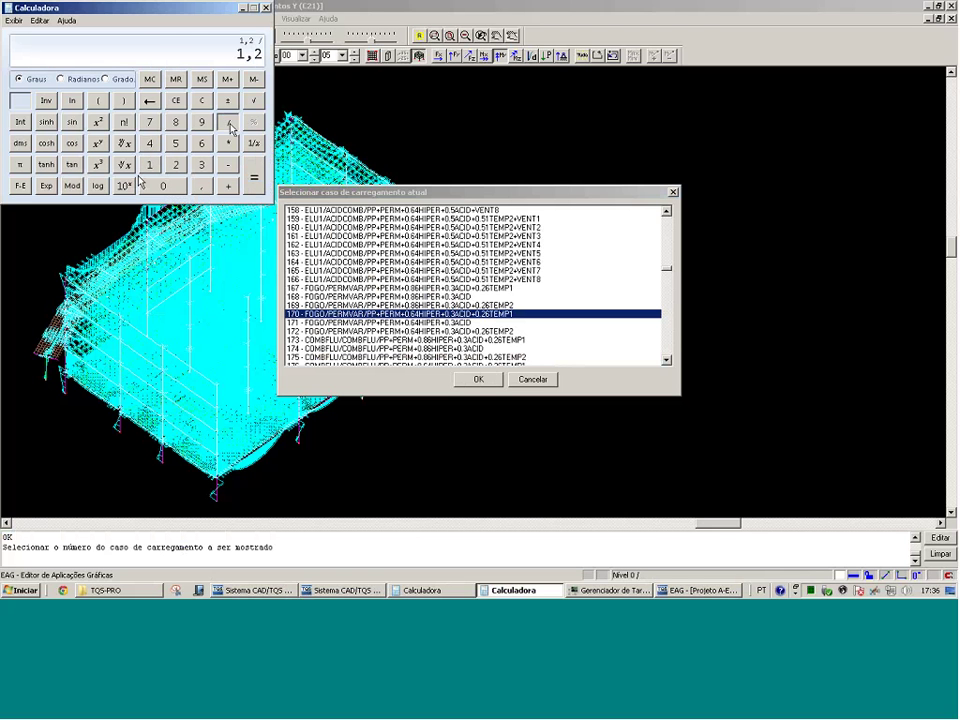
pyautogui.write('1,4')
pyautogui.press('Return')
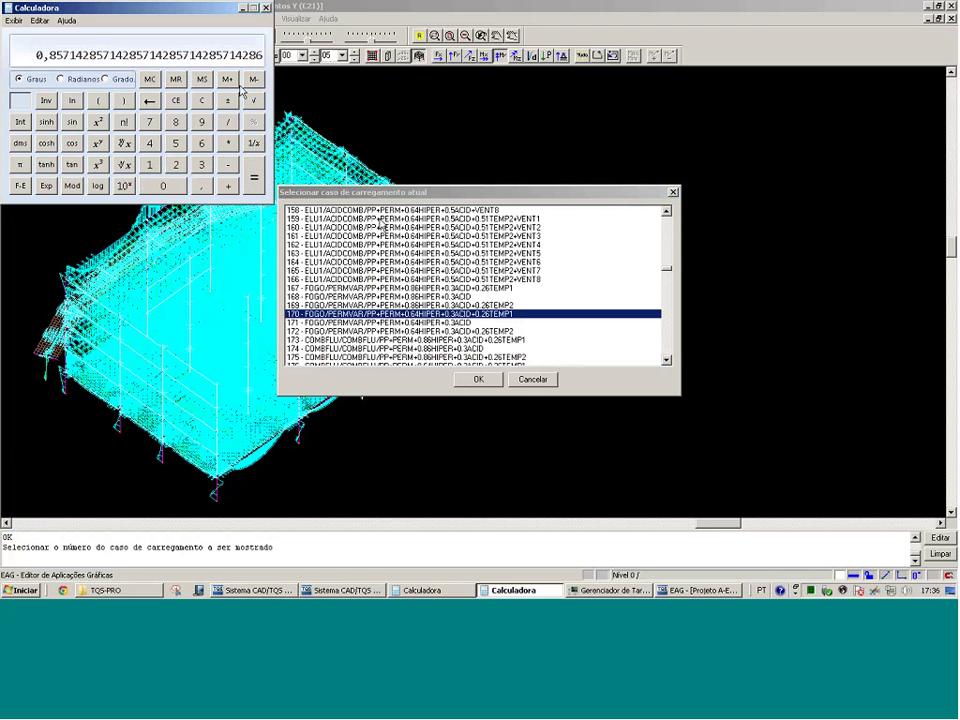
pyautogui.hotkey('alt', 'F4')
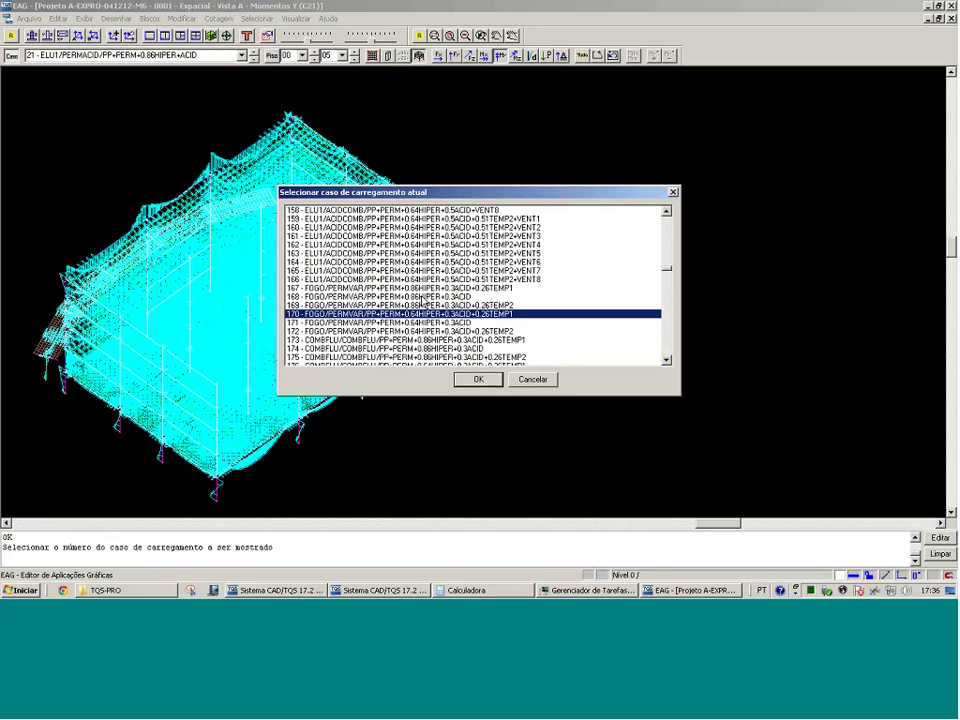
# Compare fire combinations 168 and 170 in the load case list and cancel the case selection
pyautogui.click(422, 298)
pyautogui.click(452, 314)
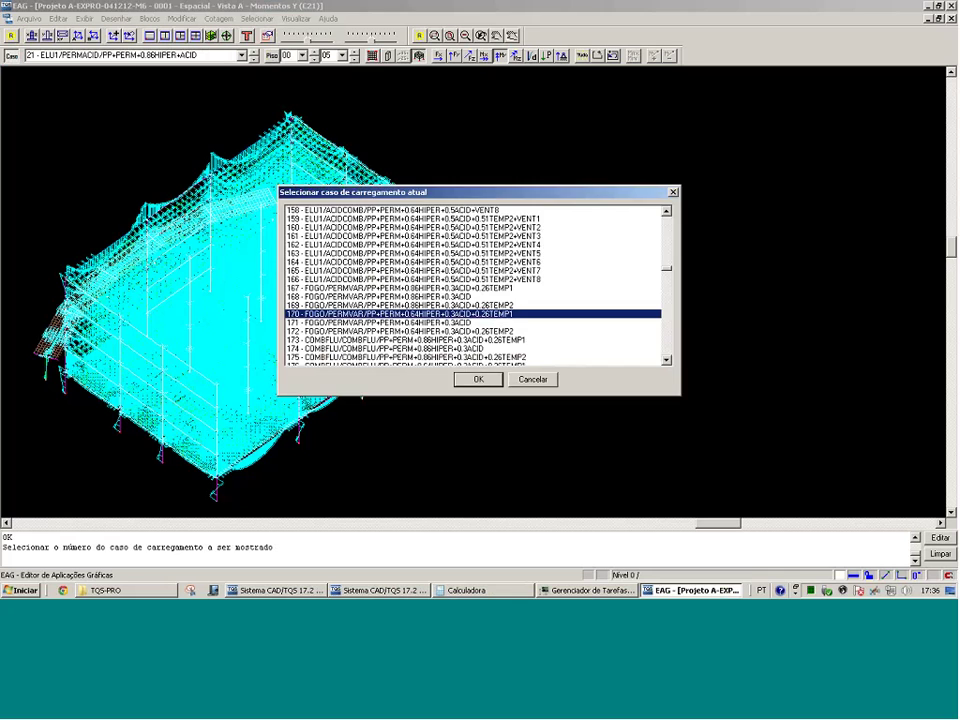
pyautogui.press('Escape')
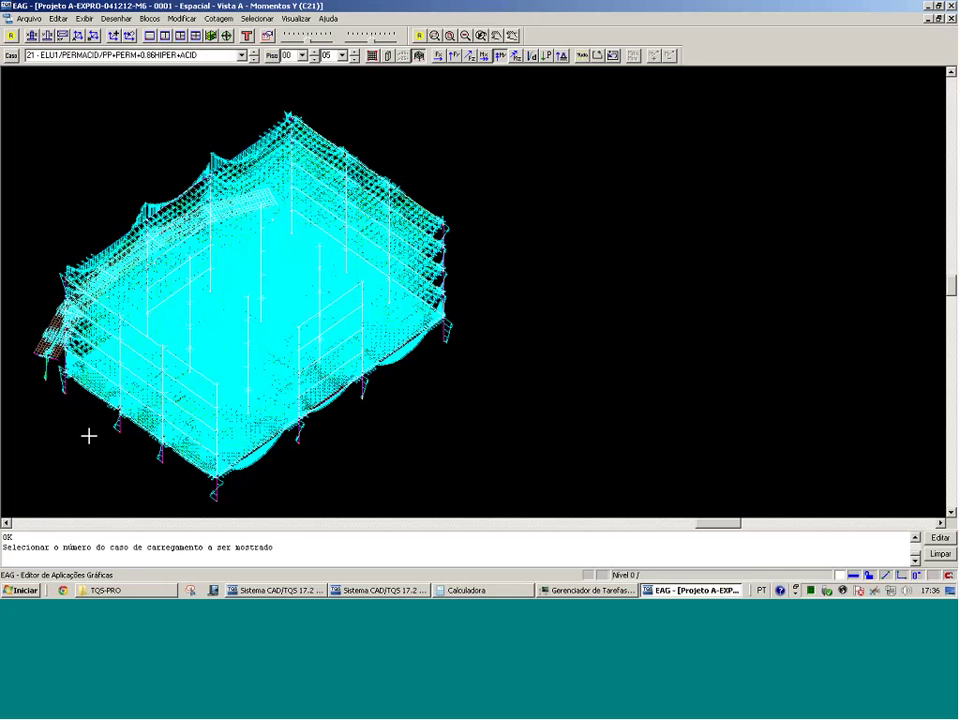
# Examine the Y moments around the columns on the frame's lower-left side, and close the frame viewer
pyautogui.press('F8')
pyautogui.click(154, 377)
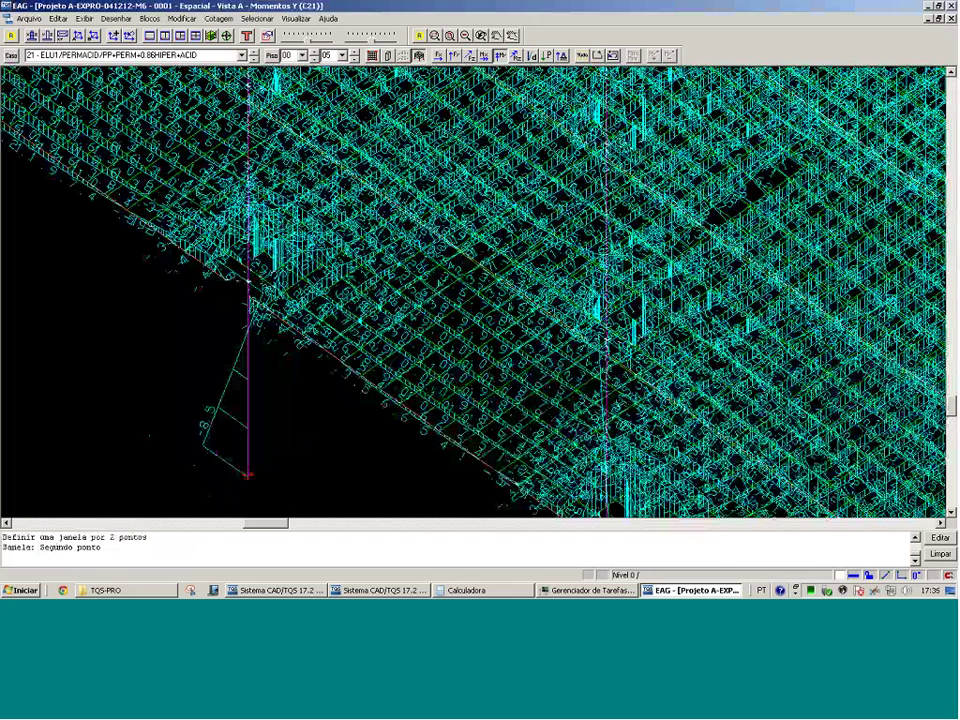
pyautogui.click(262, 334)
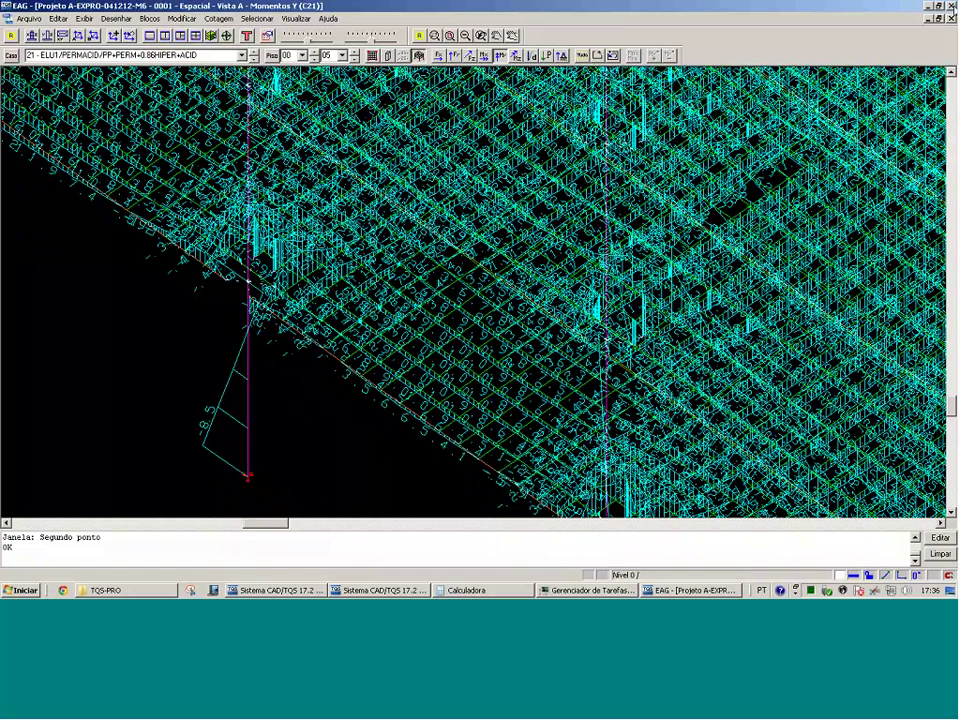
pyautogui.hotkey('alt', 'F4')
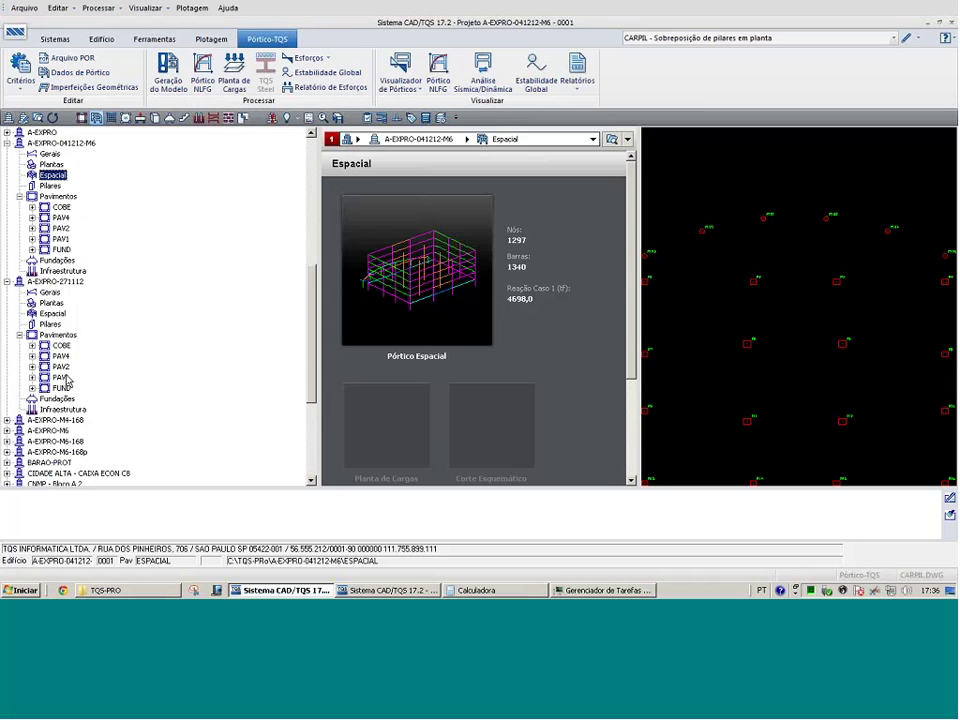
# Open floor PAV2 of project A-EXPRO-271112 in the slab forces editor and hide the force diagrams
pyautogui.click(61, 367)
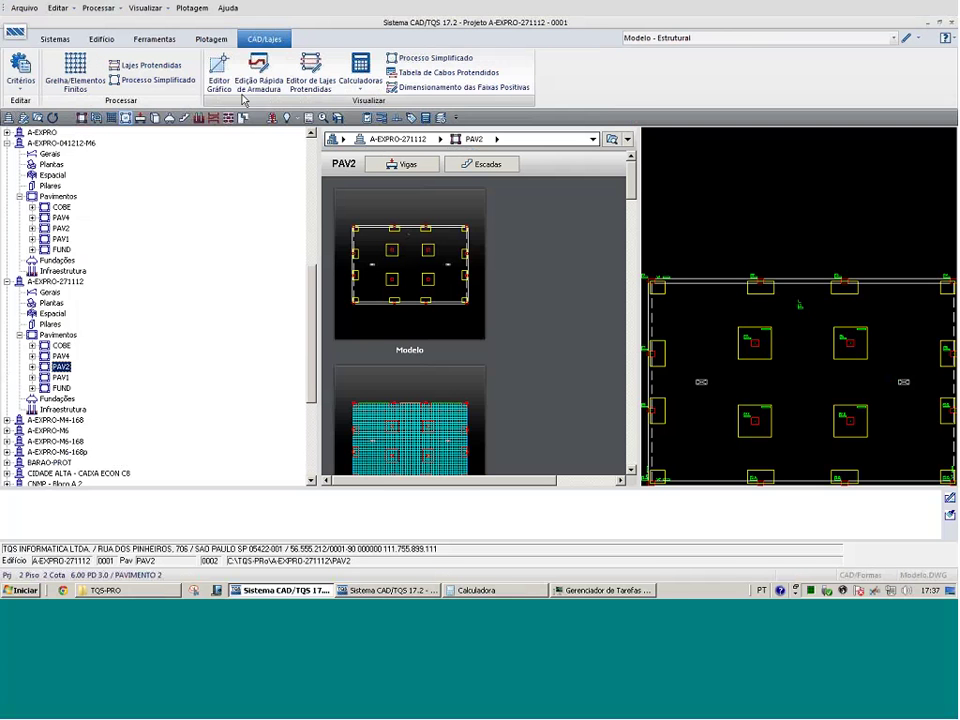
pyautogui.click(281, 84)
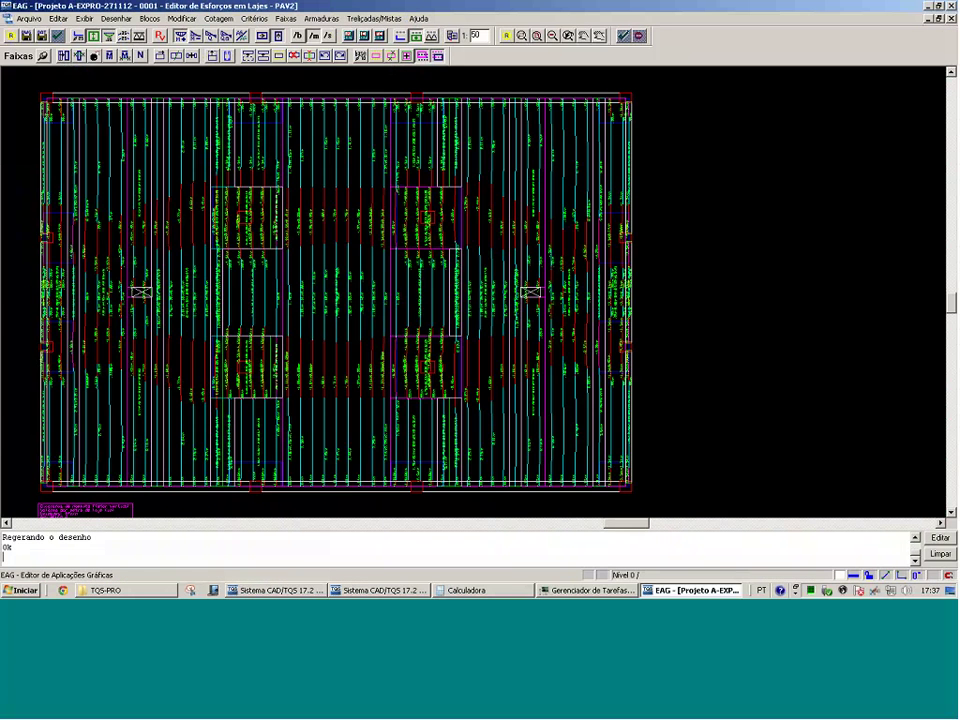
pyautogui.click(125, 55)
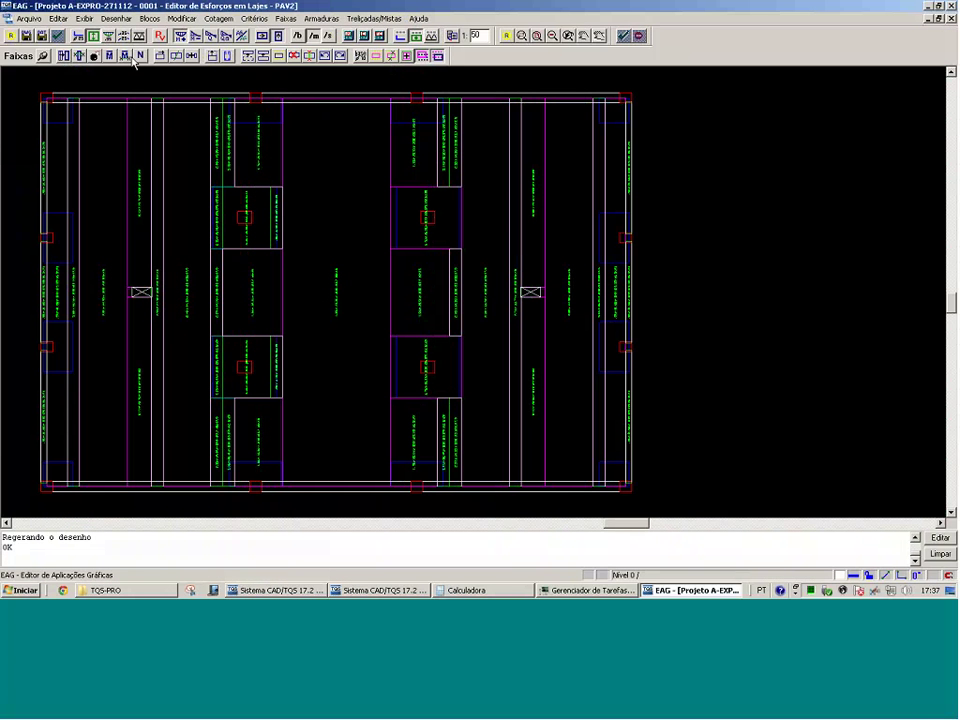
# Switch to the horizontal strips with their force diagrams and examine the values around the upper column capitals
pyautogui.click(262, 37)
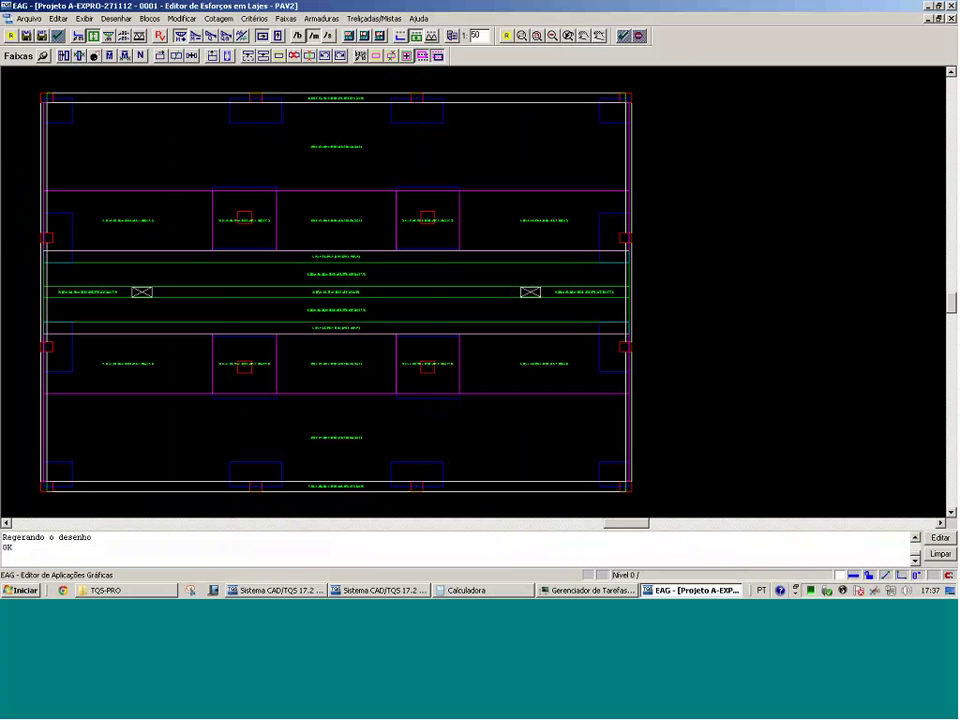
pyautogui.click(109, 38)
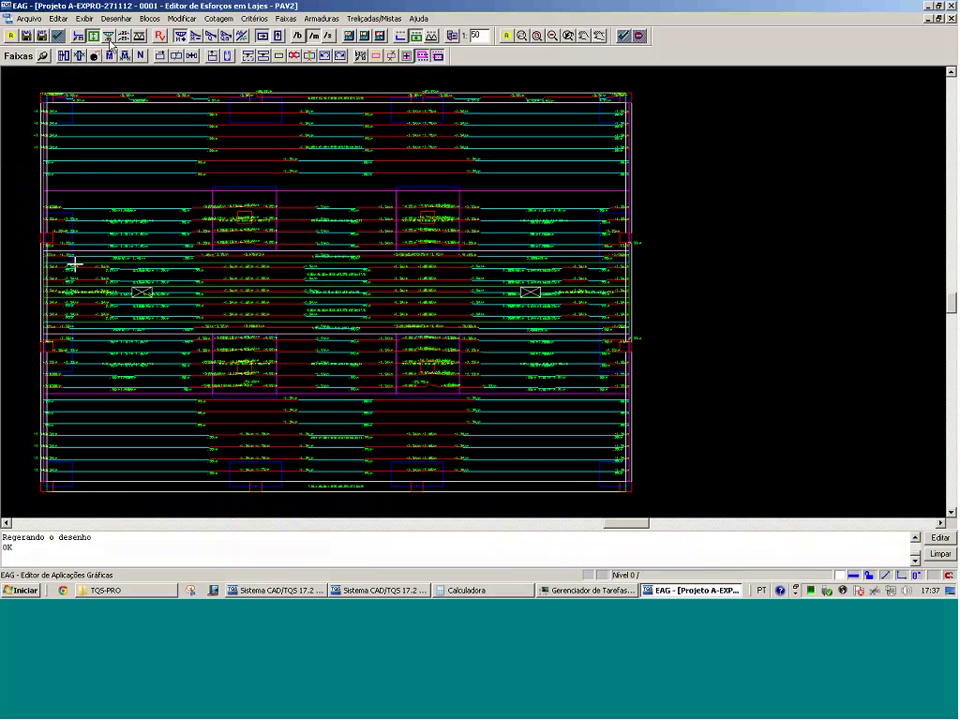
pyautogui.press('F8')
pyautogui.click(444, 101)
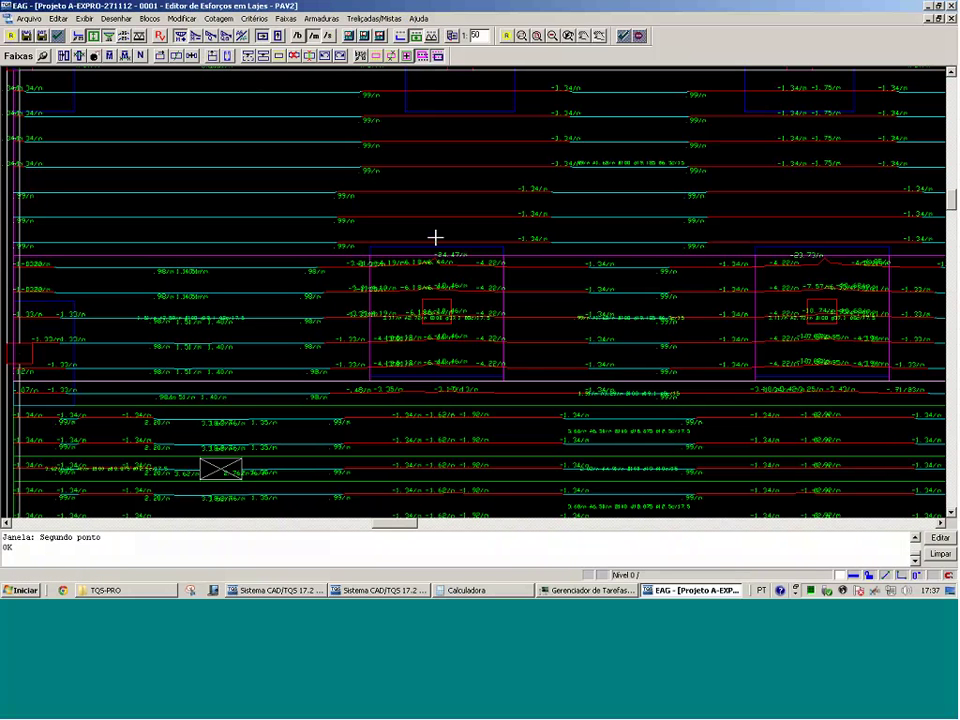
# Hide the force diagrams and examine the horizontal positive reinforcement strips in the upper-left part of PAV2
pyautogui.click(110, 36)
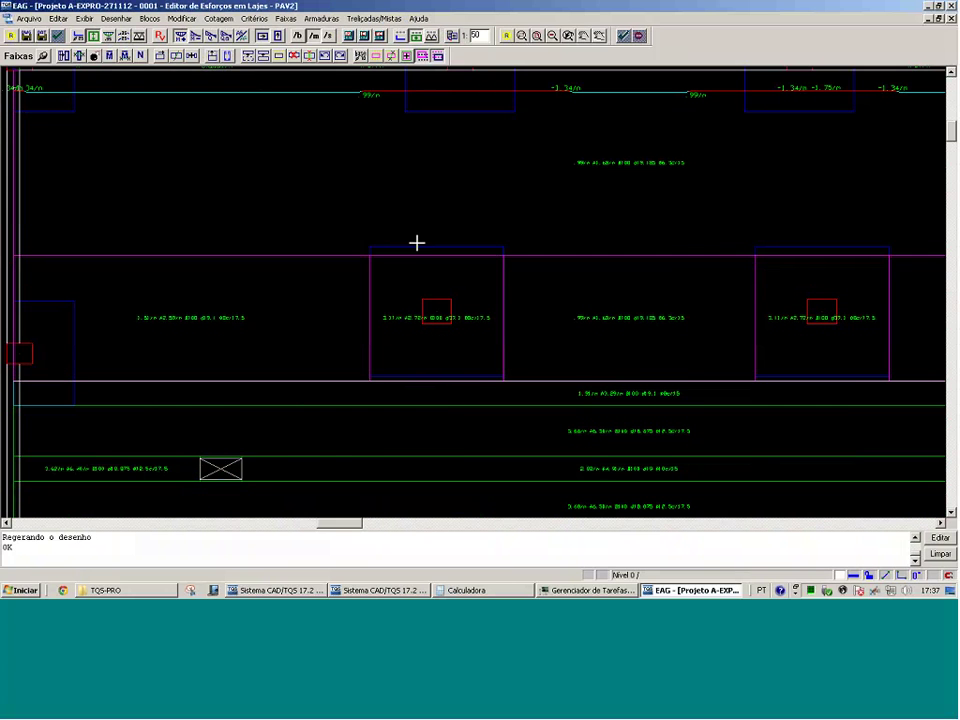
pyautogui.press('pagedown')
pyautogui.click(208, 317)
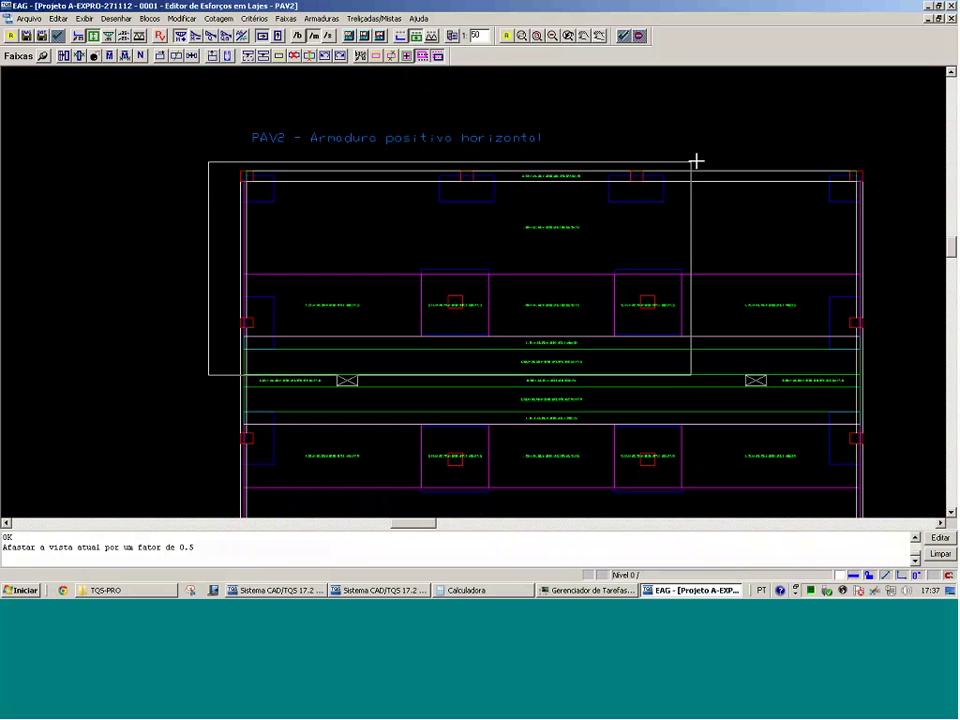
pyautogui.click(700, 159)
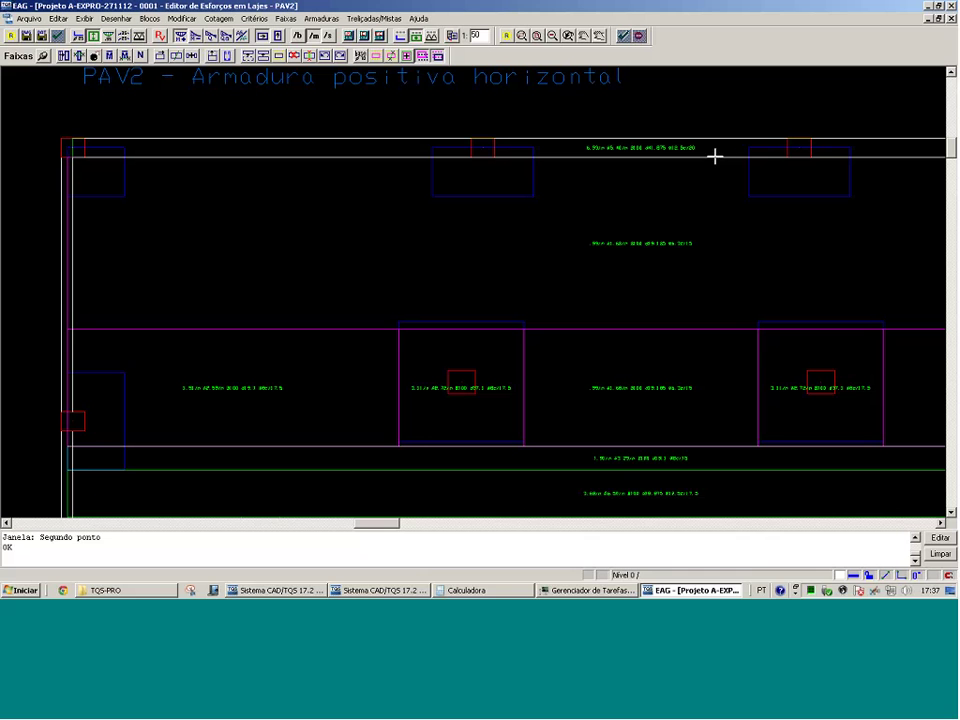
# Switch to the reinforcement editing tools and examine the horizontal positive reinforcement strip between the upper capitals of PAV2
pyautogui.click(401, 36)
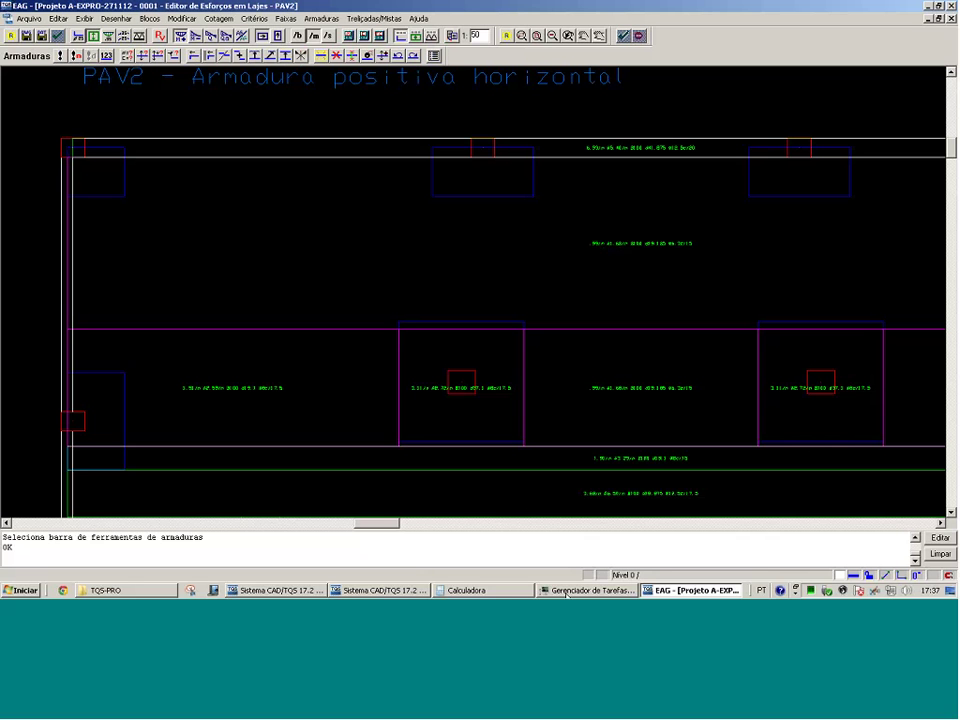
pyautogui.moveTo(723, 339)
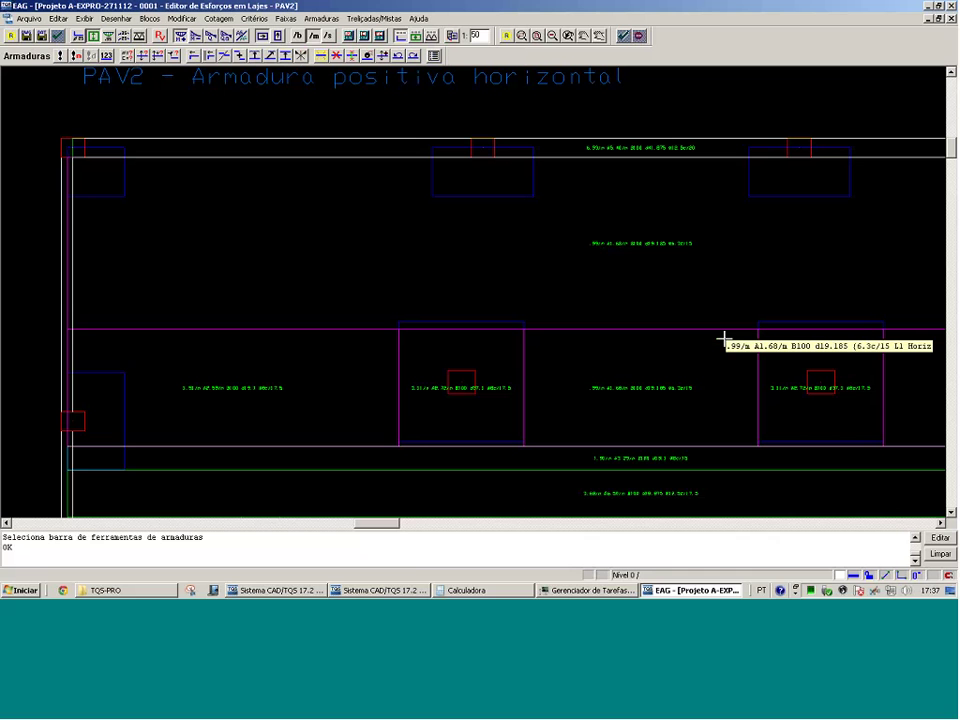
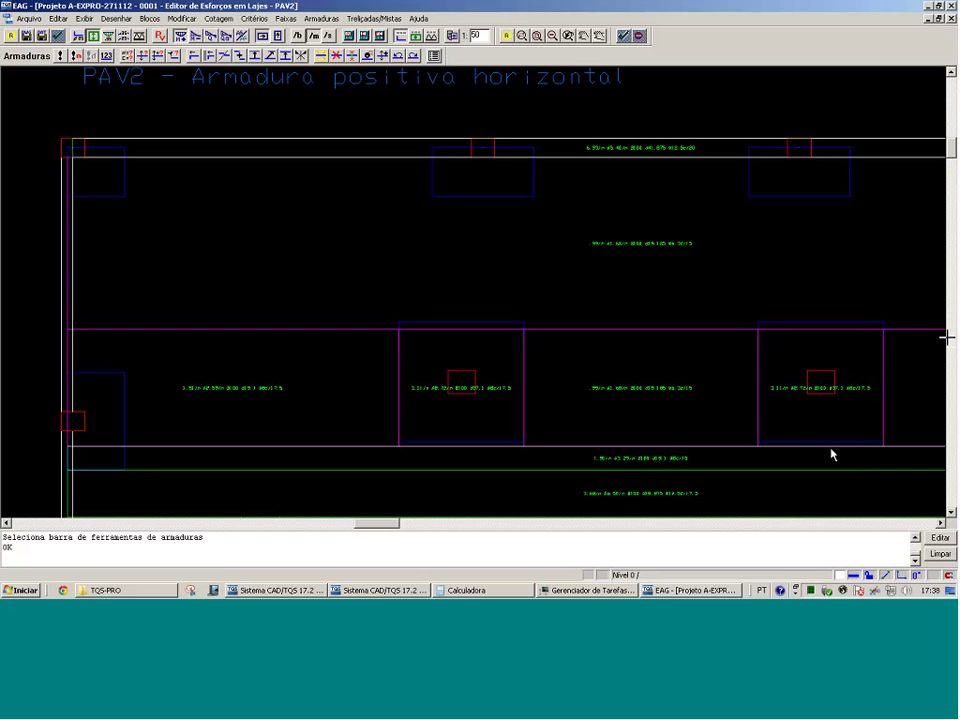
# Try to open floor PAV4 of project A-EXPRO-271112 in the prestressed slab editor while the slab forces editor is still running
pyautogui.click(290, 590)
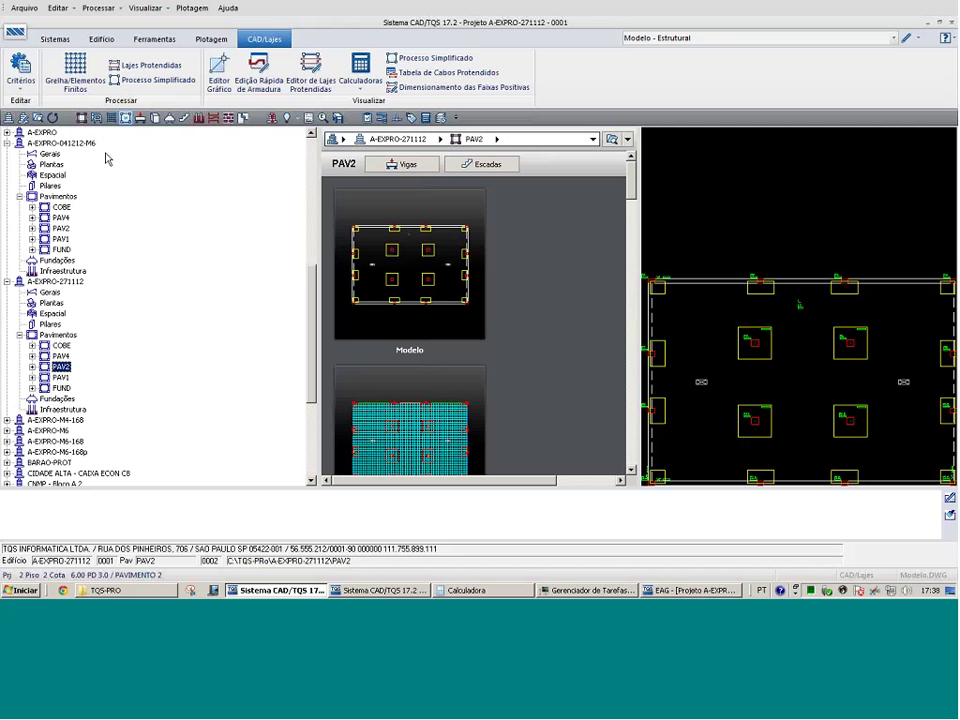
pyautogui.click(114, 116)
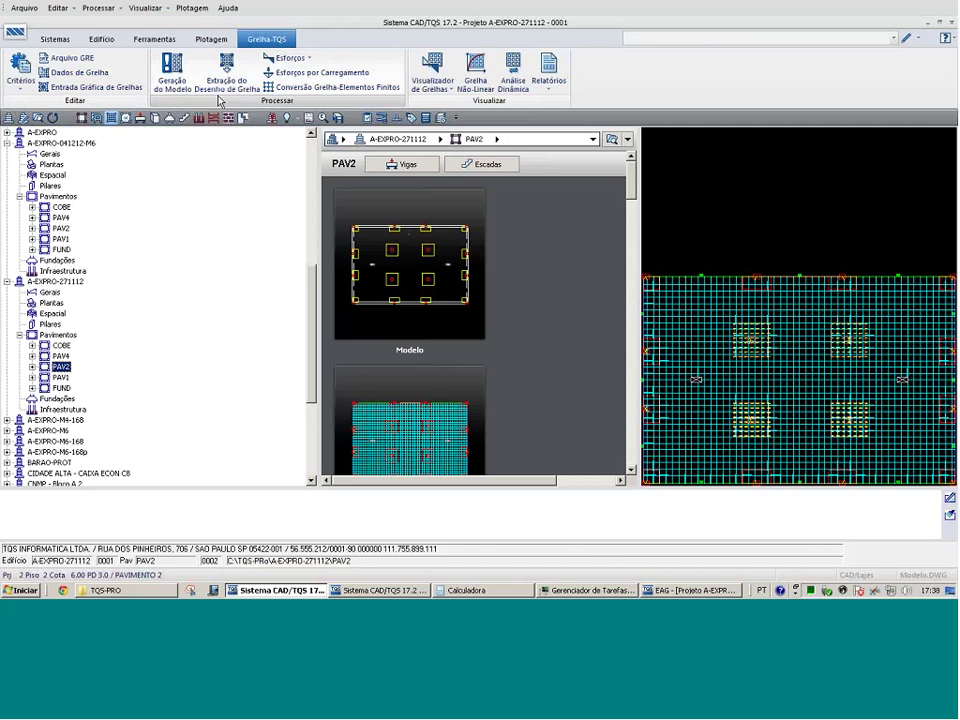
pyautogui.click(125, 118)
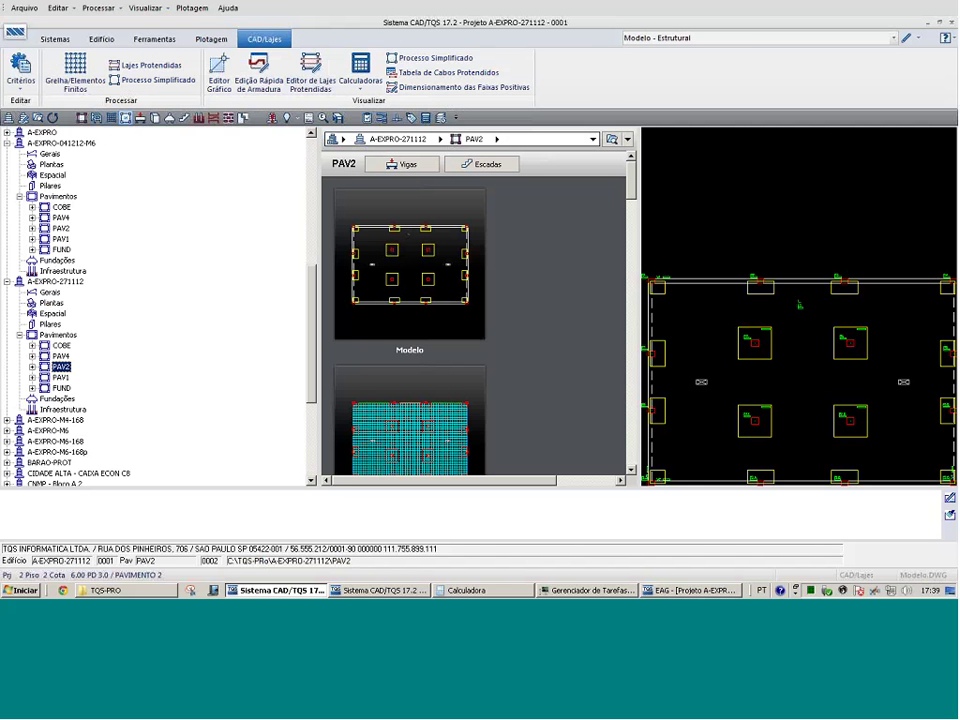
pyautogui.press('Up')
pyautogui.click(322, 84)
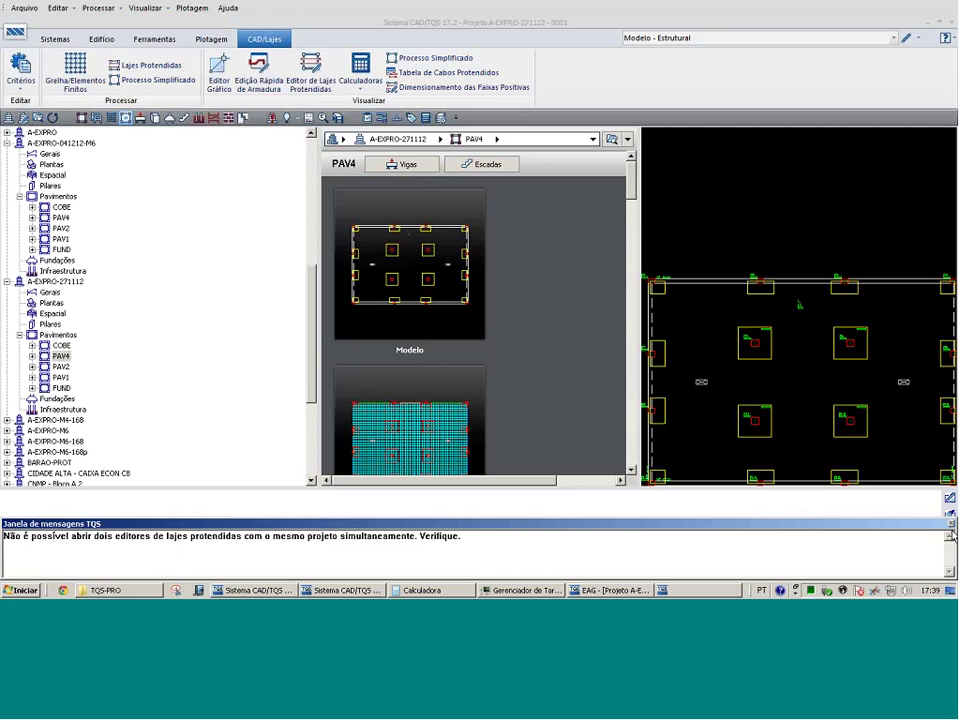
pyautogui.click(950, 522)
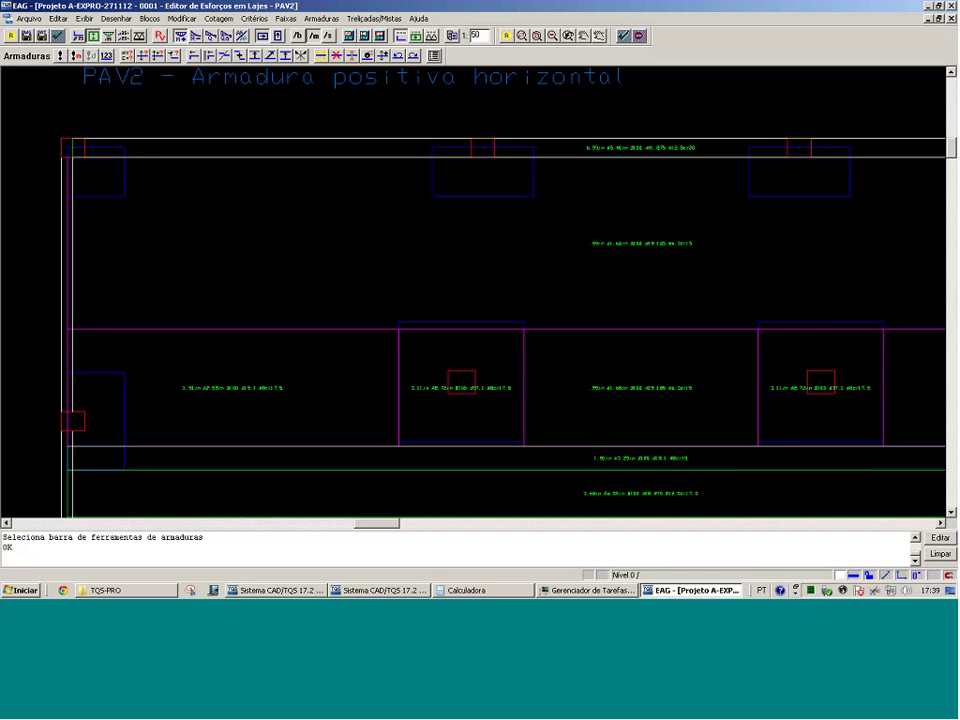
# Close the slab forces editor and end the EAGW.EXE process in the Windows Task Manager
pyautogui.click(951, 6)
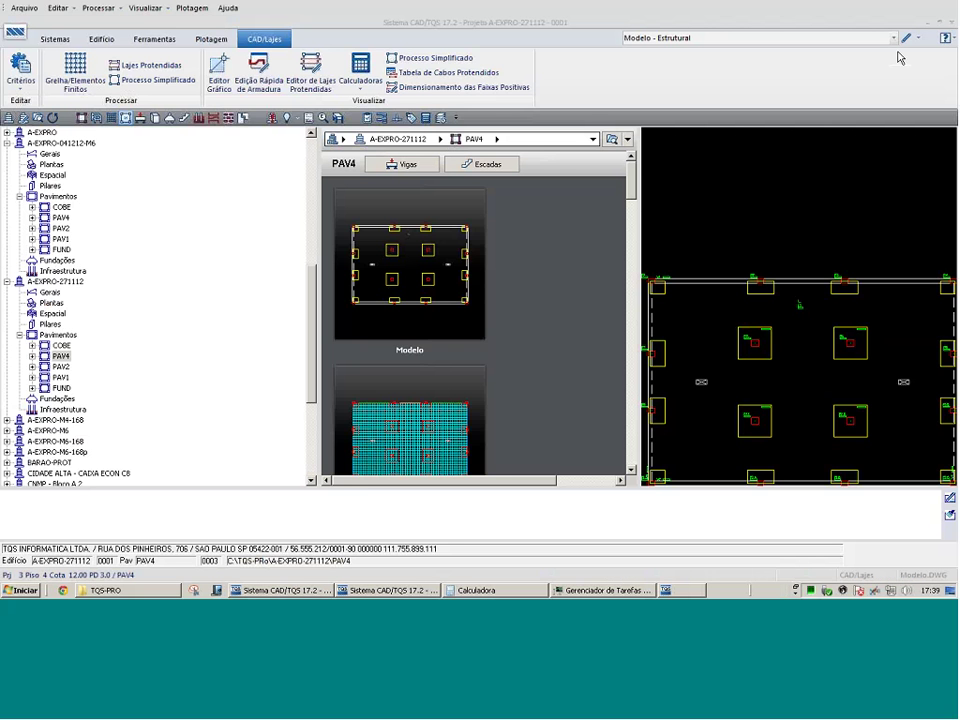
pyautogui.click(604, 591)
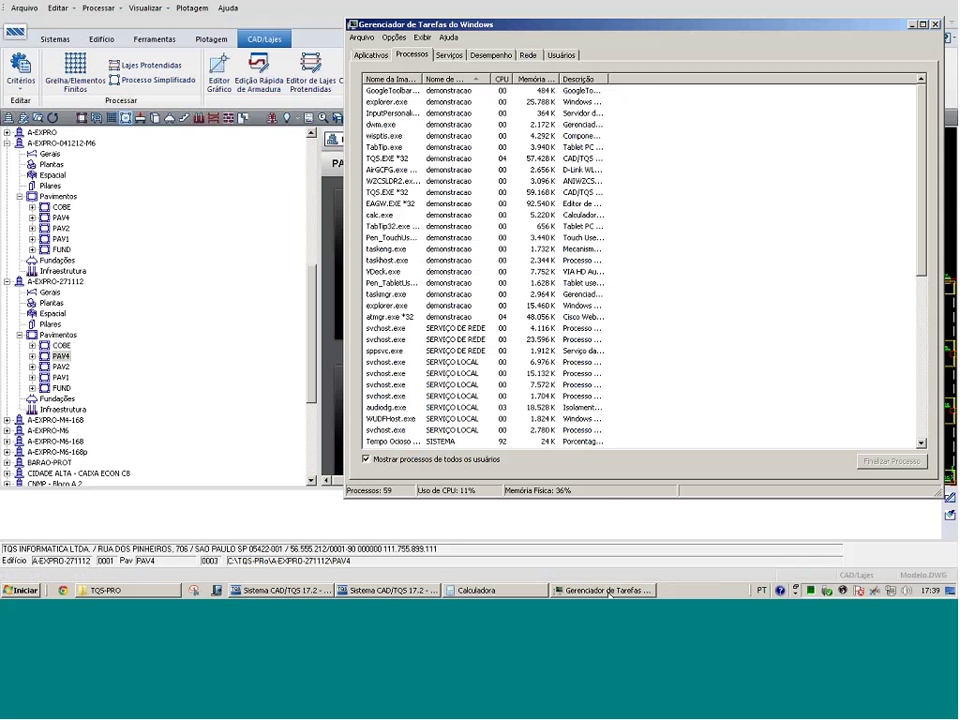
pyautogui.scroll(-2, 562, 240)
pyautogui.click(400, 147)
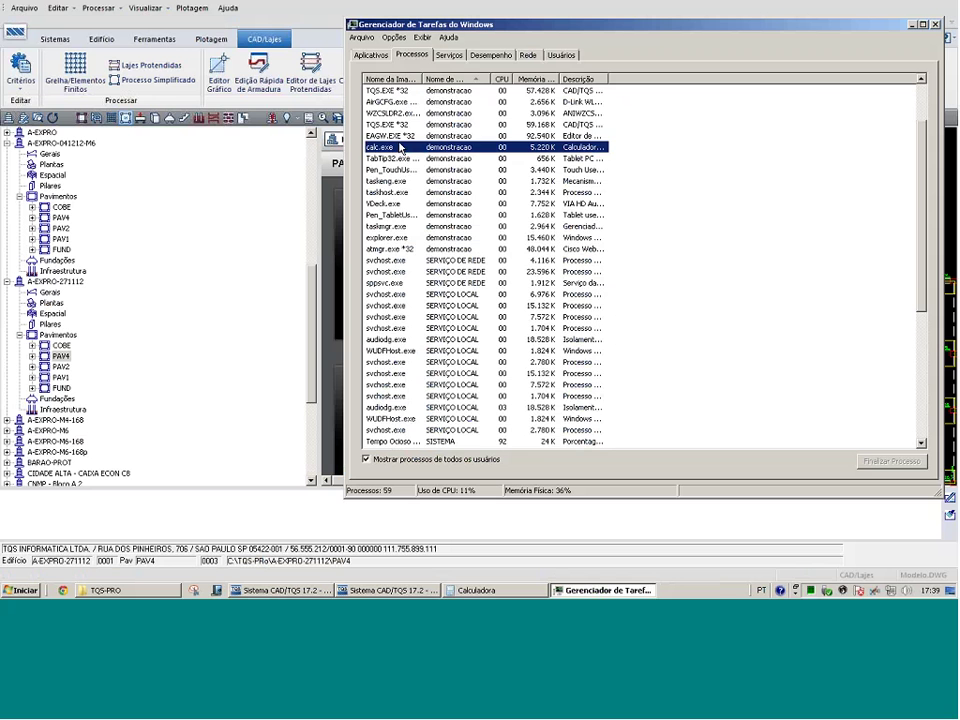
pyautogui.click(400, 136)
pyautogui.click(892, 460)
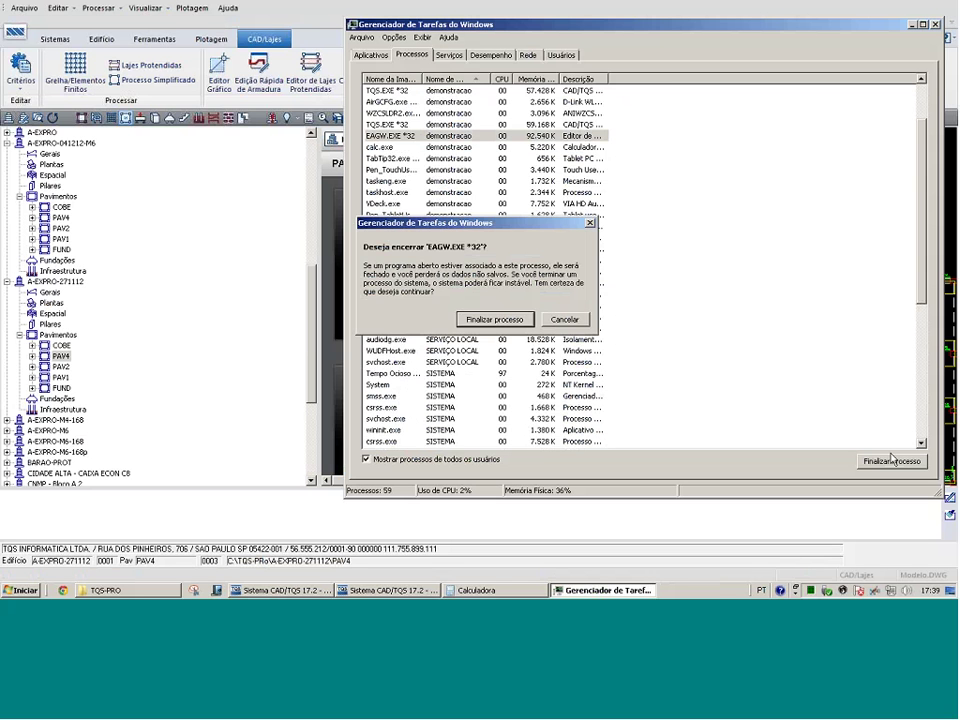
pyautogui.click(495, 319)
# Open floor PAV4 of project A-EXPRO-271112 in the prestressed slab editor and show the vertical RPUs over the slab's lower half
pyautogui.click(62, 357)
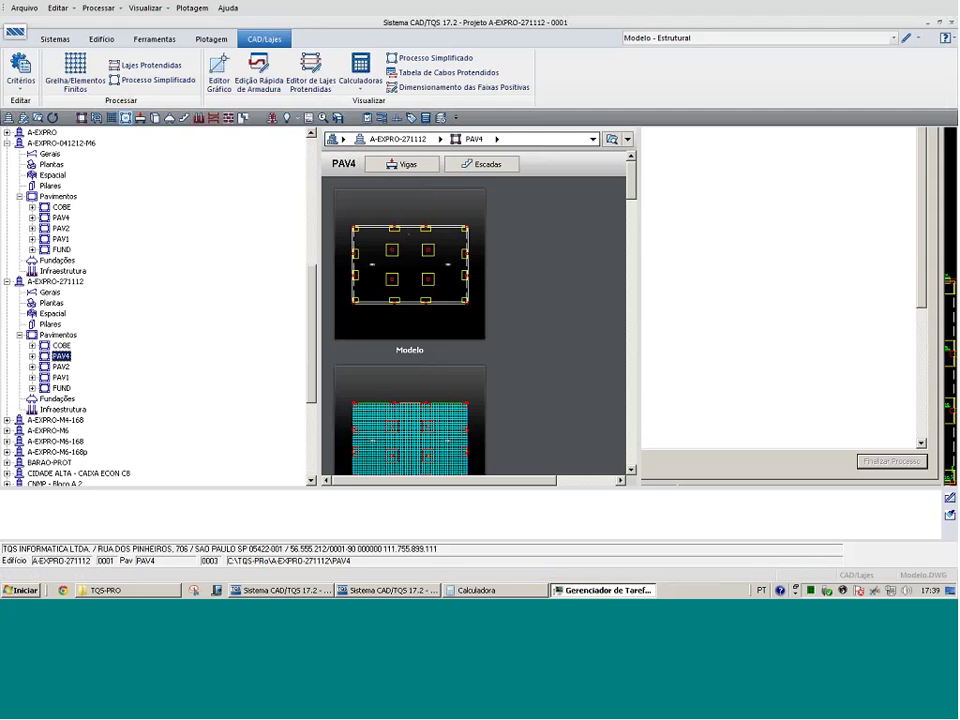
pyautogui.click(293, 86)
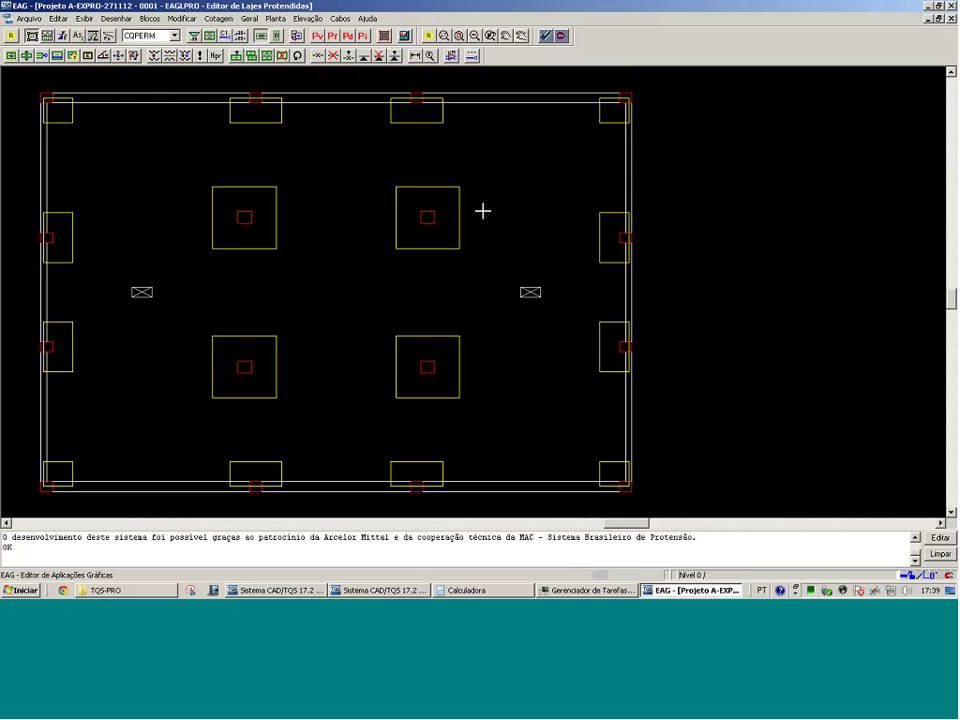
pyautogui.click(277, 37)
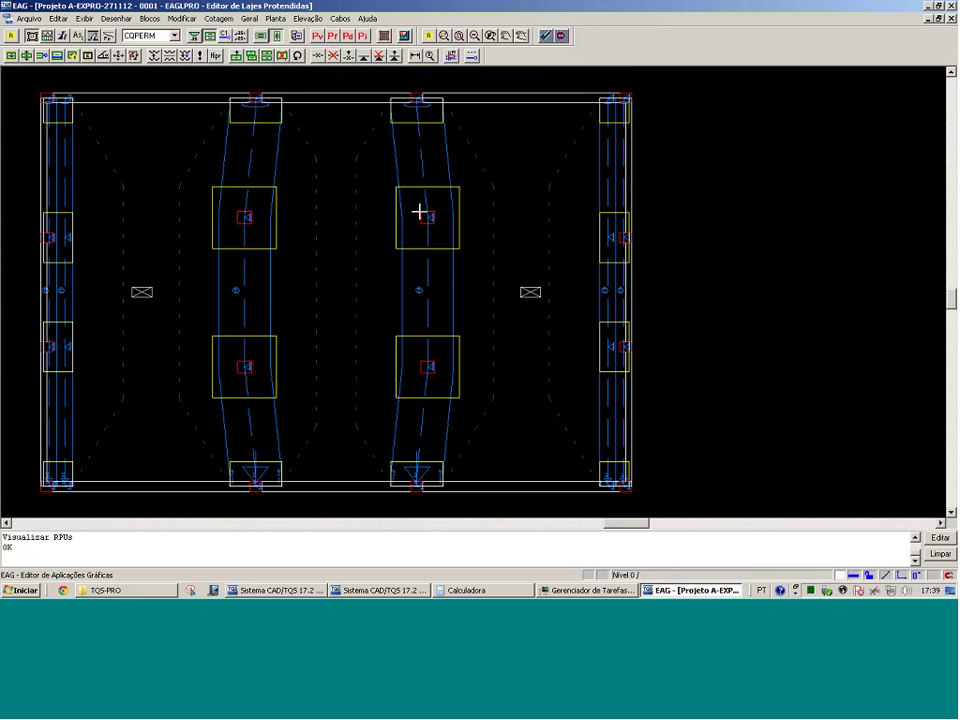
pyautogui.click(15, 508)
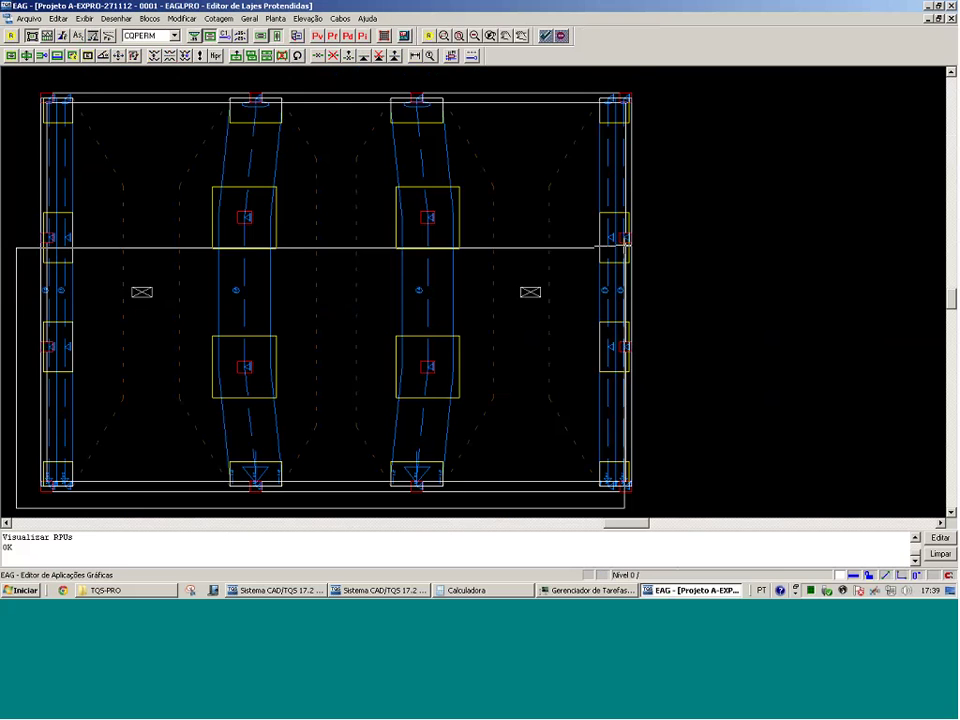
pyautogui.click(624, 246)
pyautogui.click(444, 378)
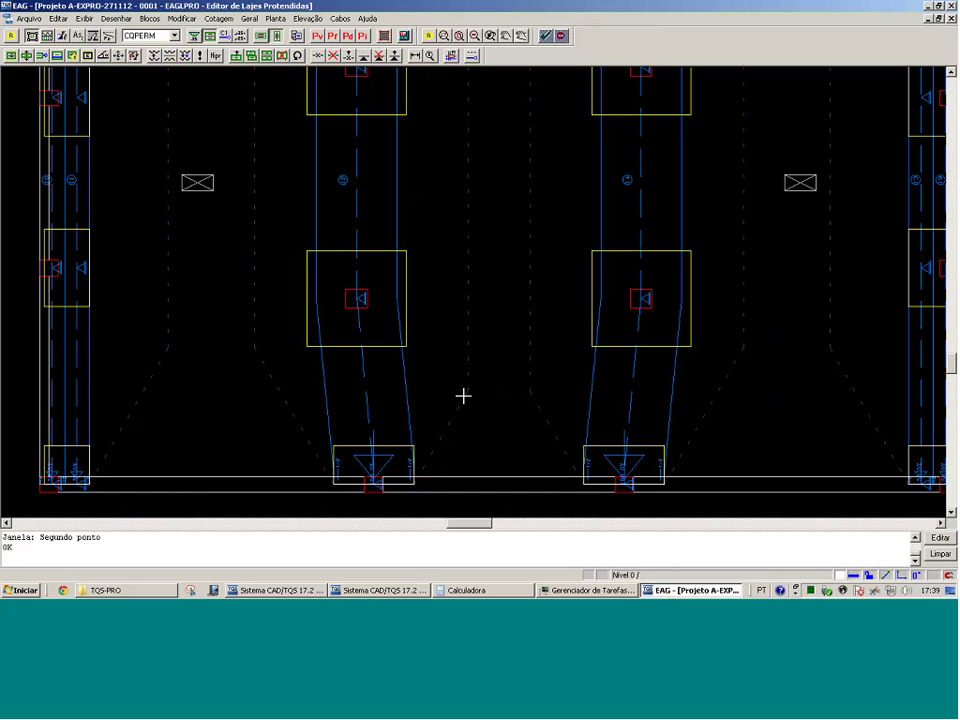
# Open the spatial frame of project A-EXPRO-041212-M6 in the frame viewer
pyautogui.hotkey('alt', 'Tab')
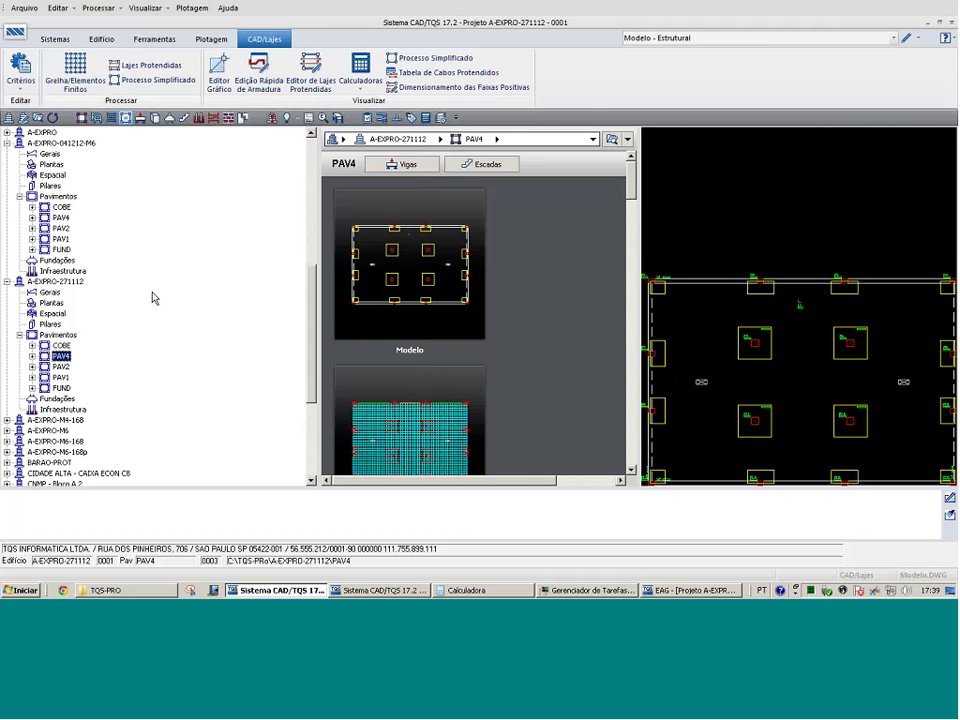
pyautogui.click(52, 175)
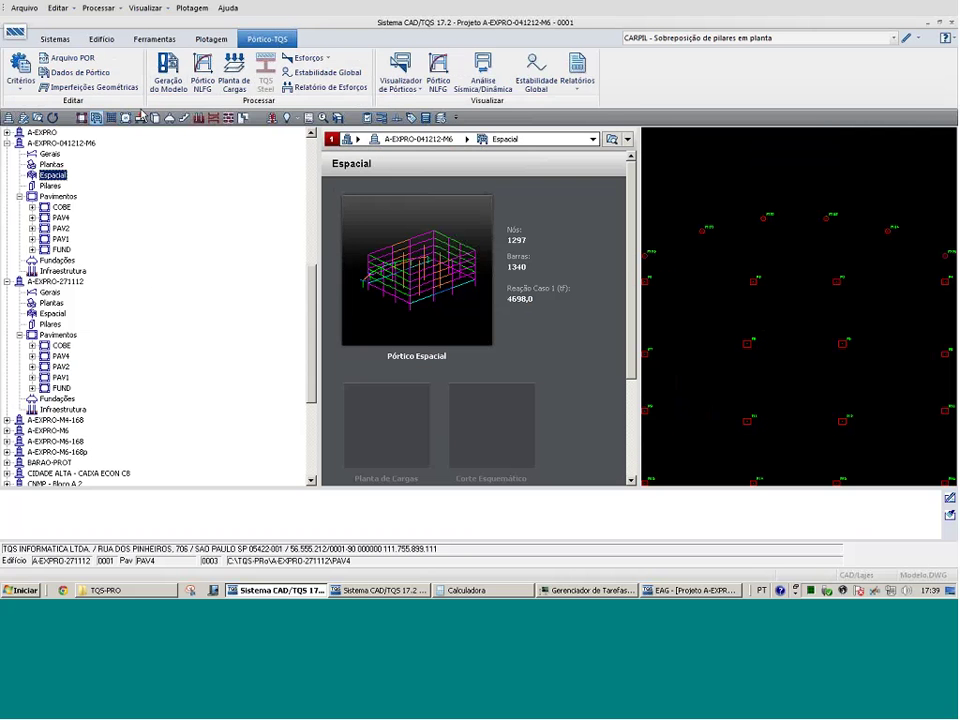
pyautogui.click(400, 76)
pyautogui.click(412, 103)
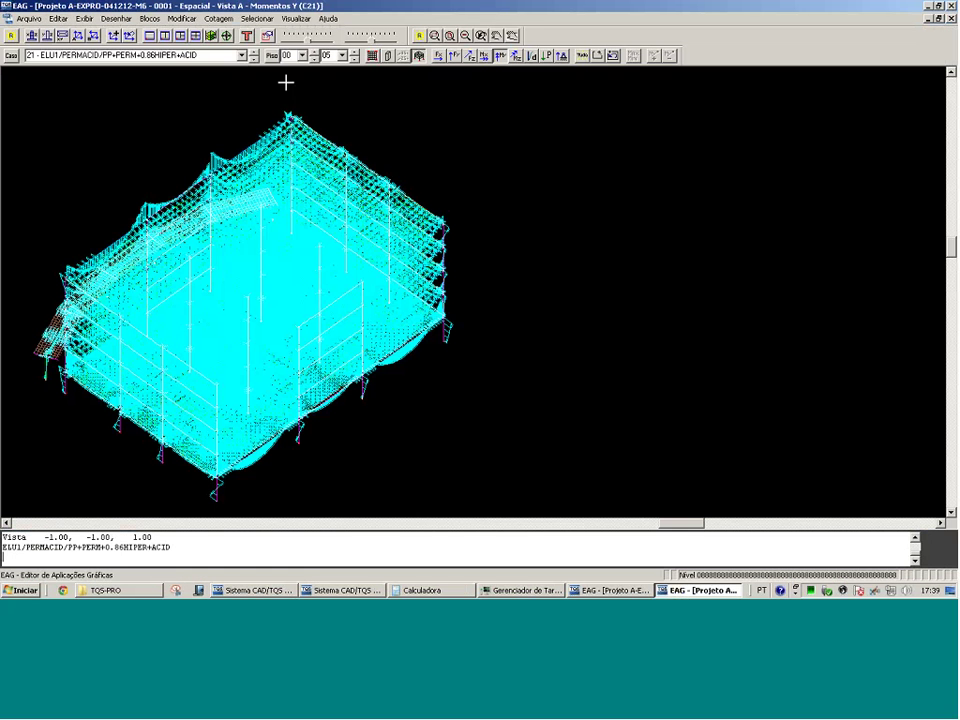
# Display load case 07 - Hiperestático de protensão for floor 02 PAV2 only
pyautogui.click(242, 55)
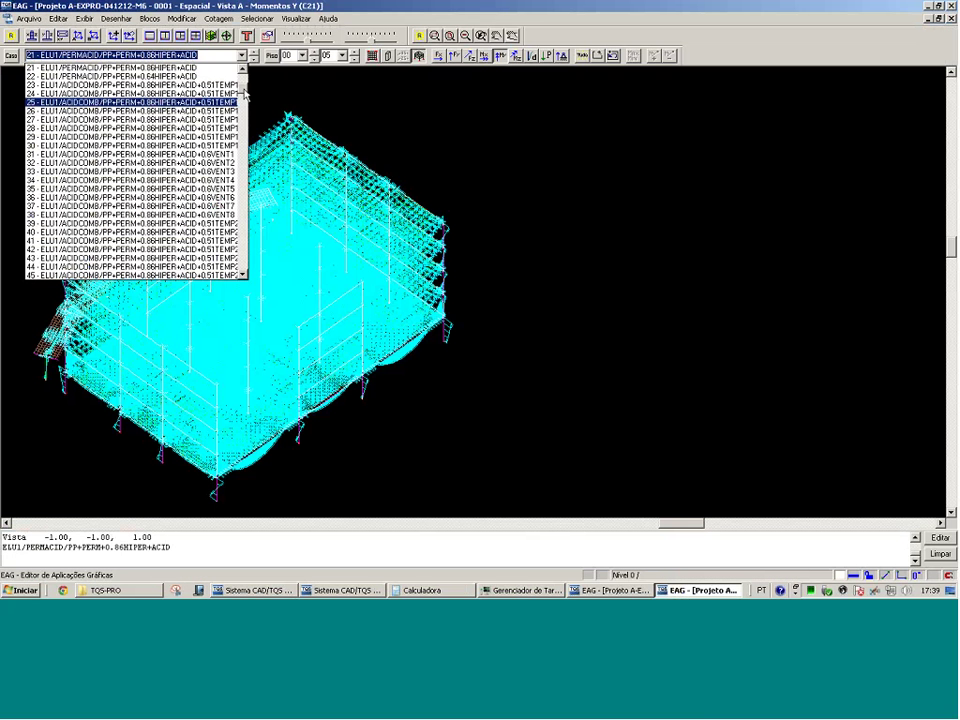
pyautogui.scroll(5, 245, 93)
pyautogui.click(177, 85)
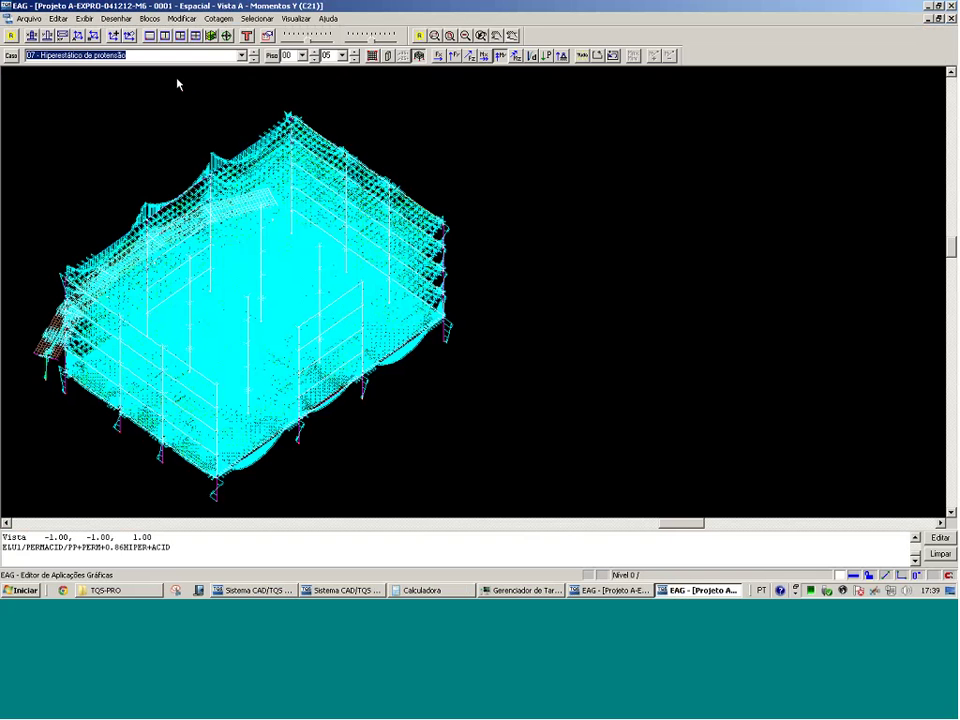
pyautogui.click(278, 56)
pyautogui.click(300, 249)
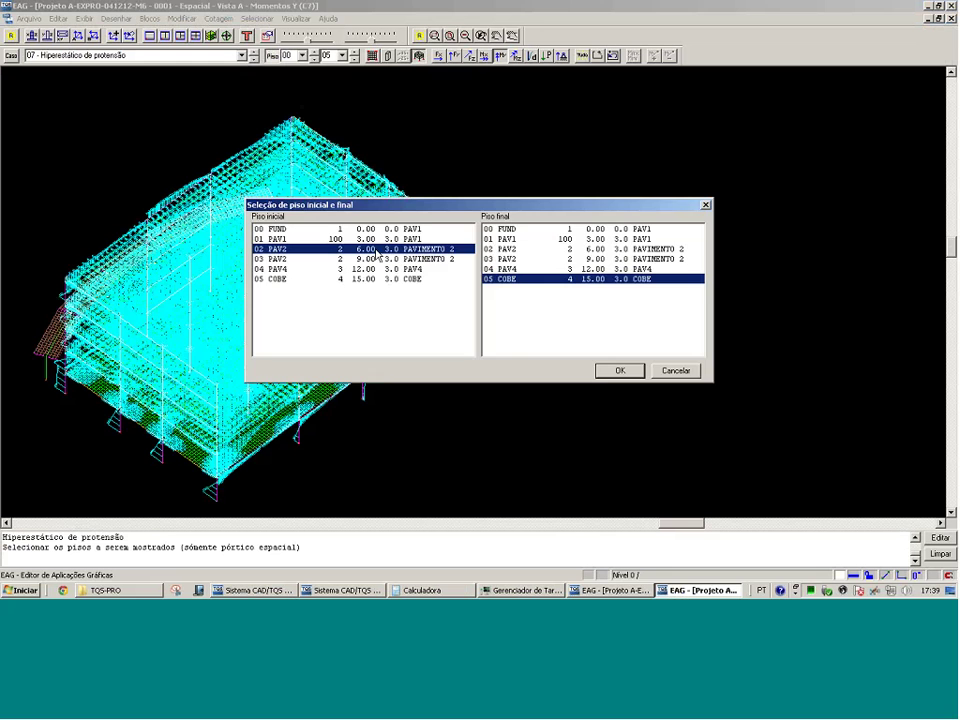
pyautogui.click(619, 370)
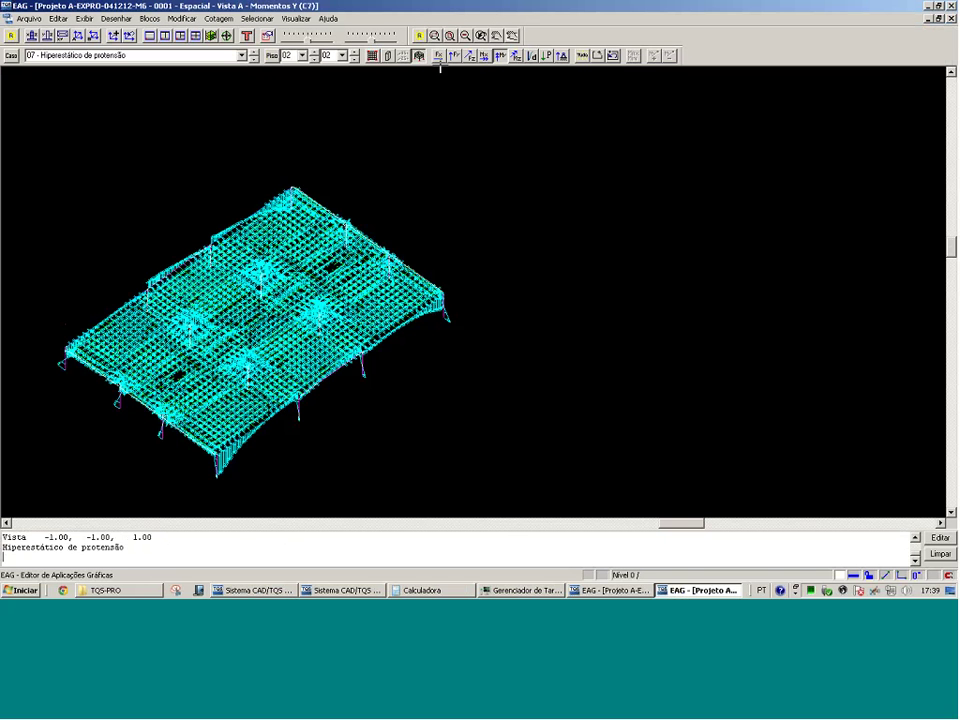
# Show the X forces of PAV2 in top view with the X-direction bars hidden, focusing on the slab's lower part
pyautogui.click(212, 36)
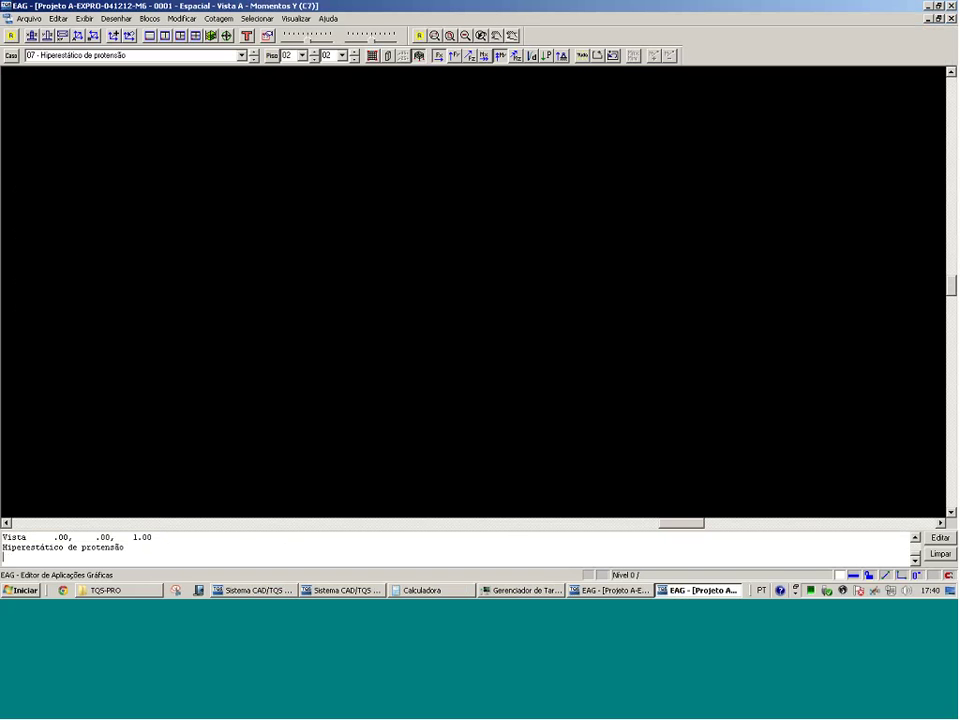
pyautogui.click(197, 36)
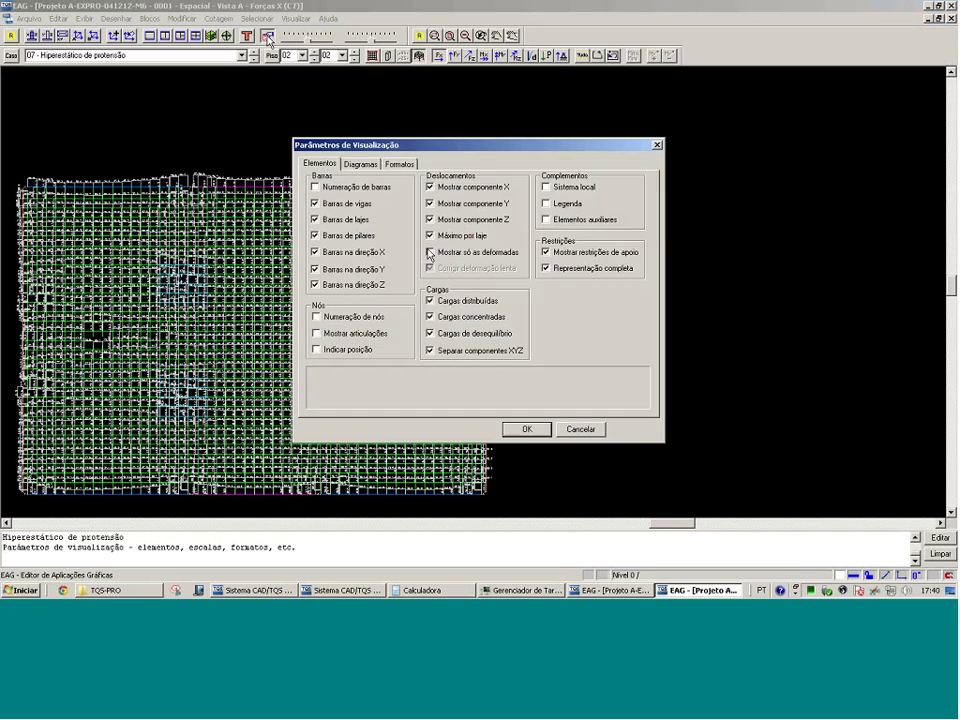
pyautogui.click(515, 429)
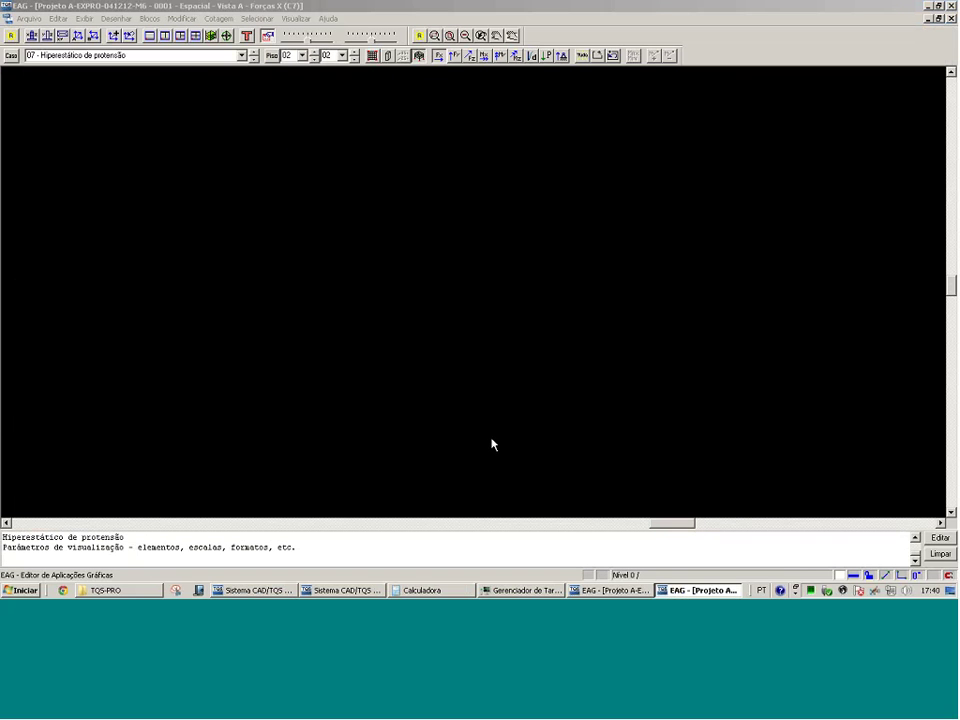
pyautogui.press('F8')
pyautogui.click(17, 505)
pyautogui.click(407, 285)
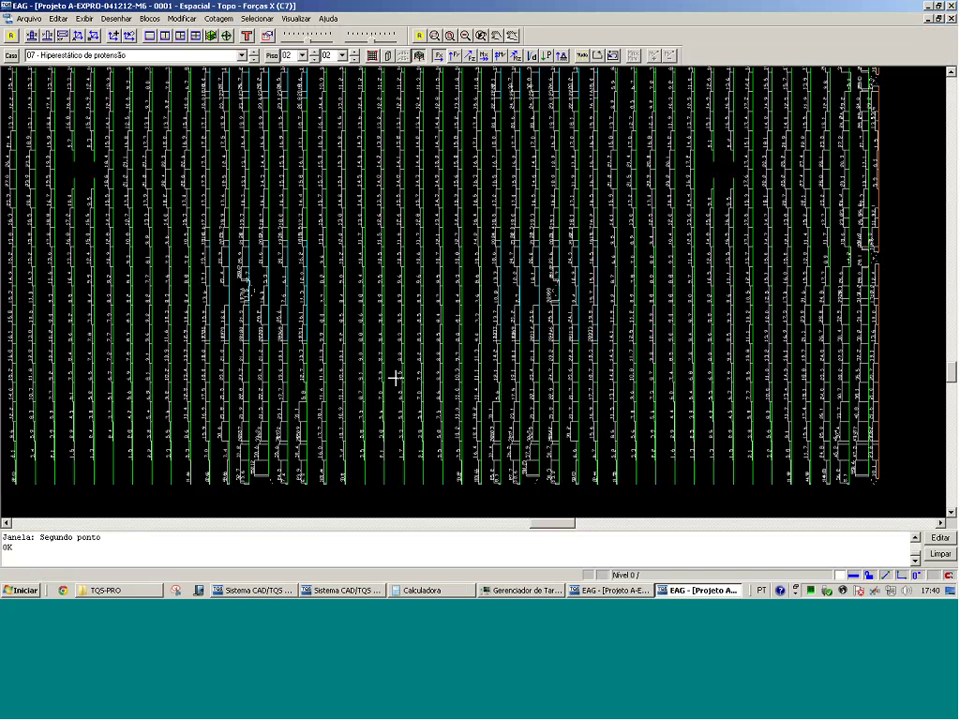
# Measure the two slanted distances running inward from the slab's lower edge on either side of the lower-left interior column
pyautogui.click(345, 483)
pyautogui.click(407, 341)
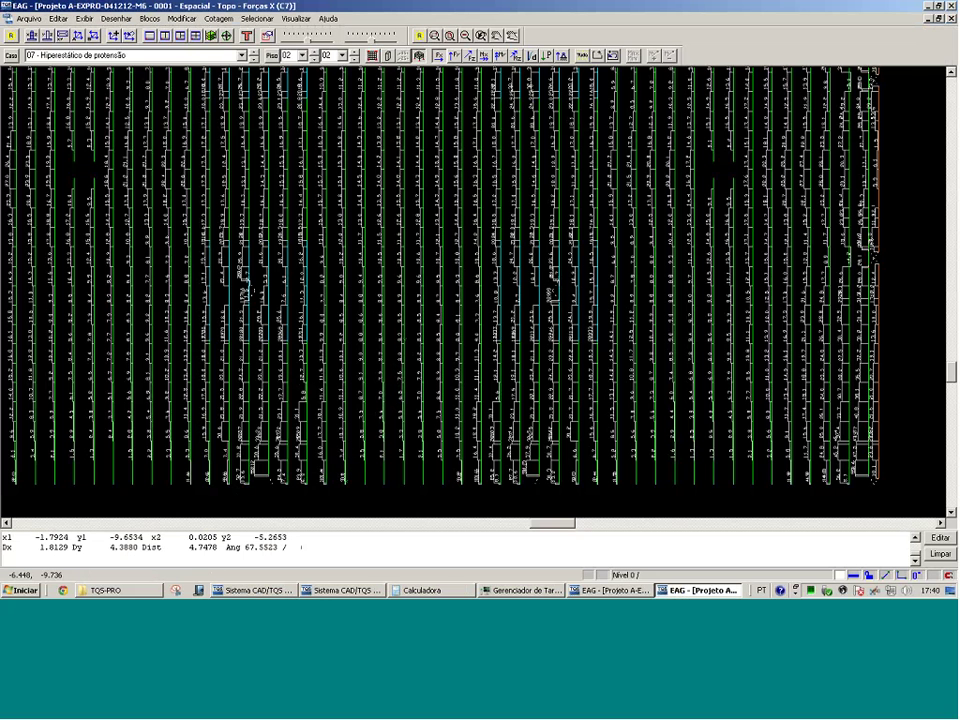
pyautogui.press('Return')
pyautogui.click(231, 481)
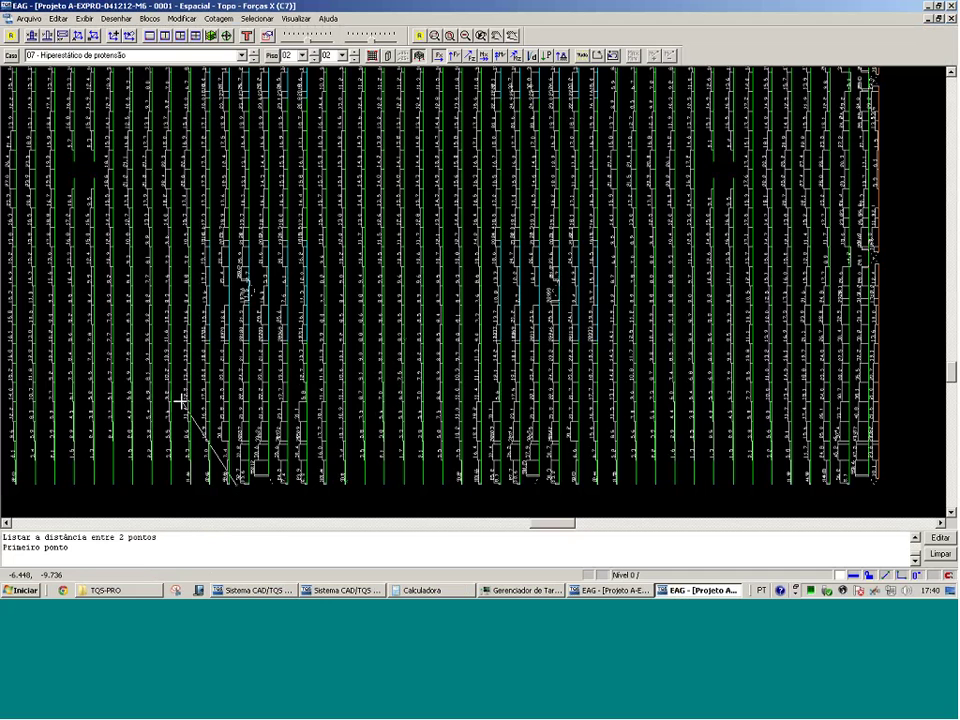
pyautogui.click(135, 340)
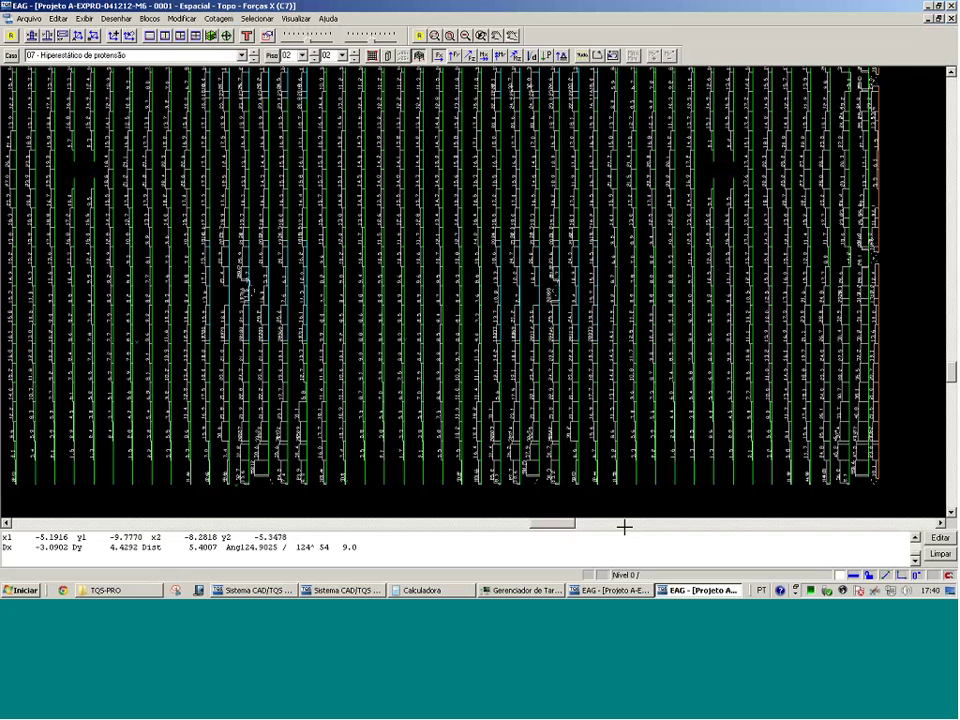
# Return to PAV4 in the prestressed slab editor, open RPU 12 in elevation, and examine its bending moments, prestress losses and CQPERM stresses
pyautogui.click(636, 591)
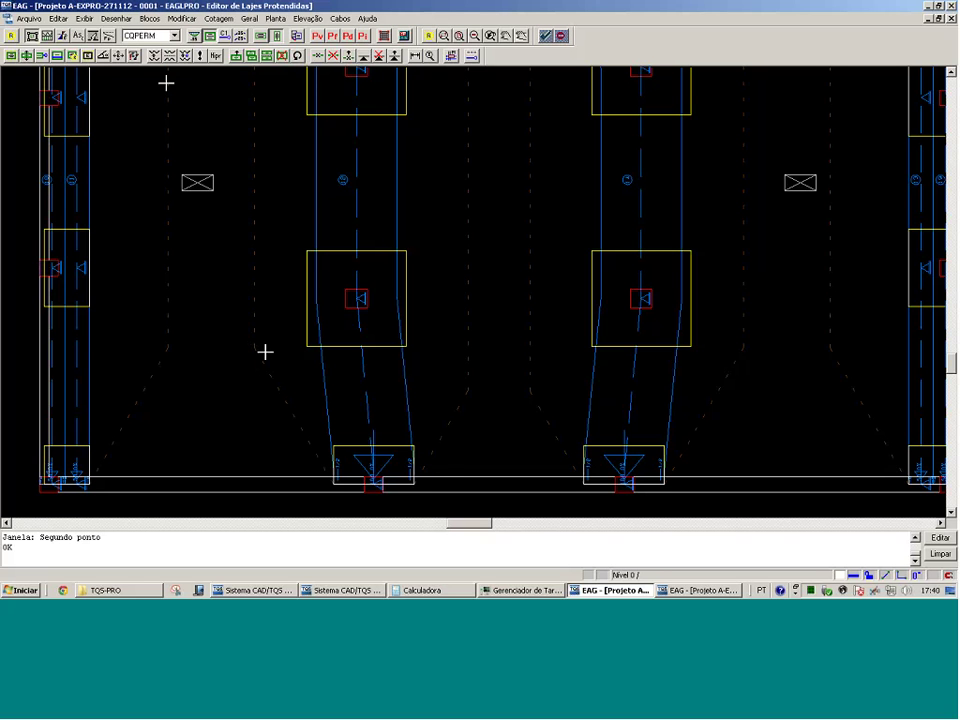
pyautogui.click(375, 407)
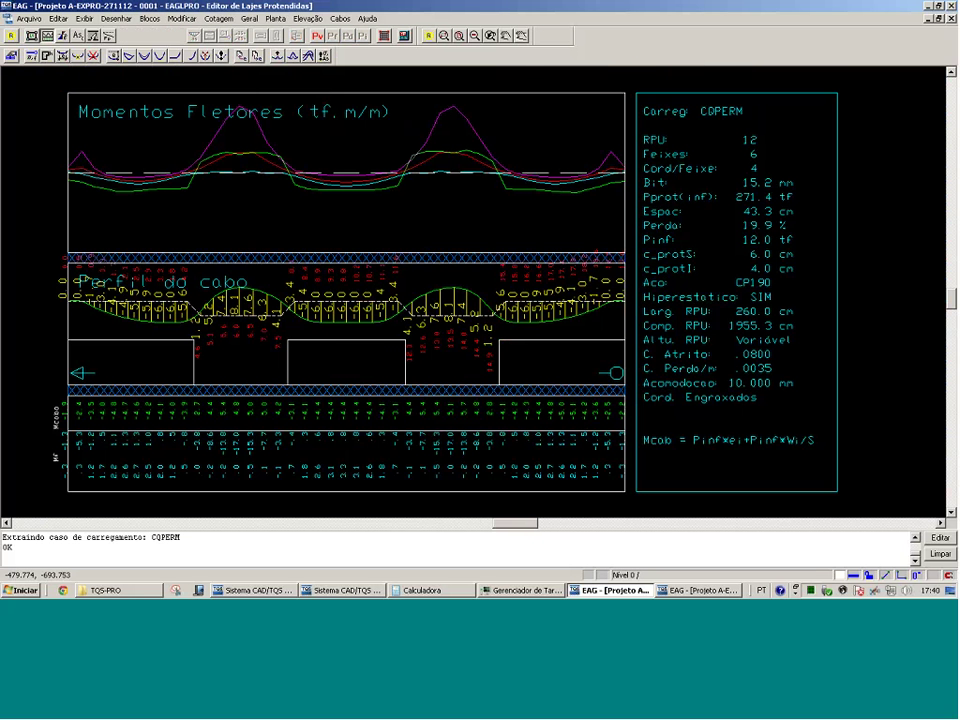
pyautogui.click(108, 36)
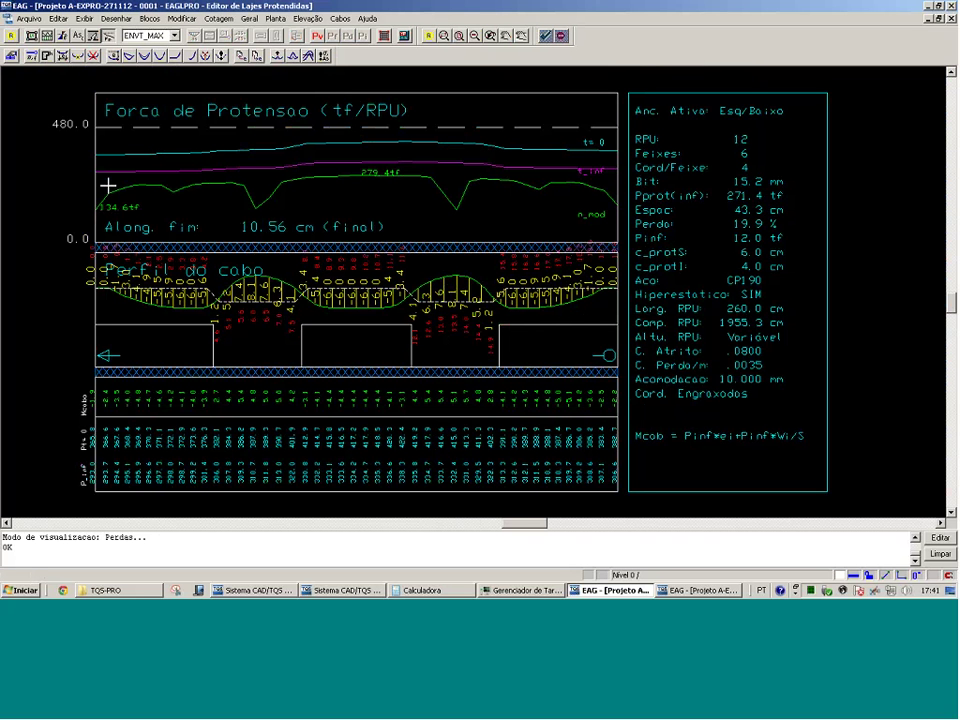
pyautogui.click(77, 35)
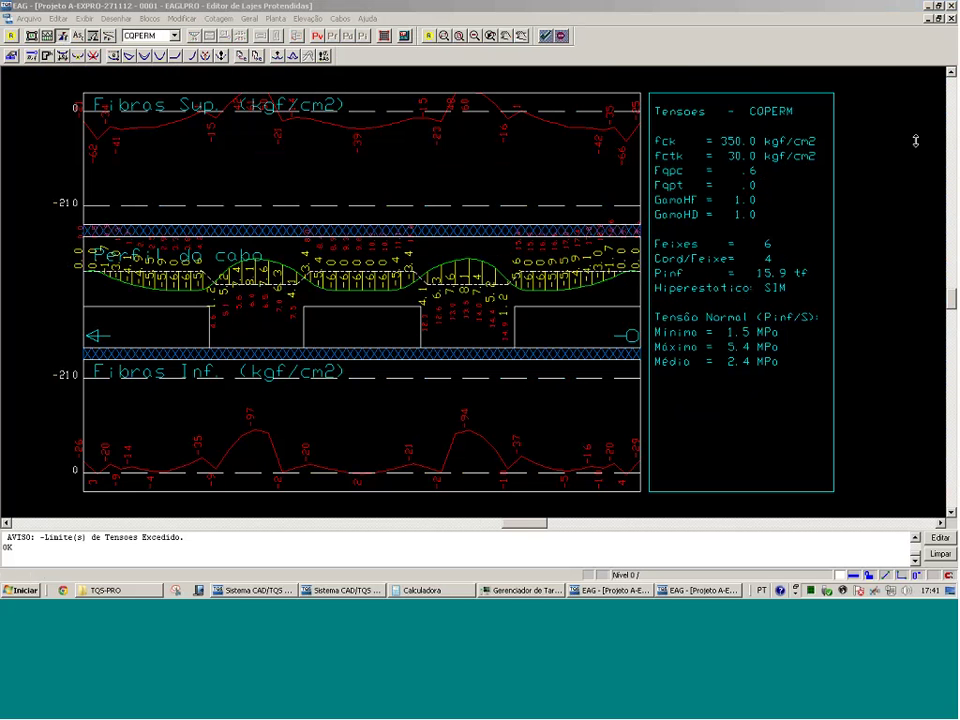
# Glance at the PAV2 X forces, return to the prestressed slab editor, and reopen RPU 12 in elevation from the plan
pyautogui.hotkey('alt', 'Tab')
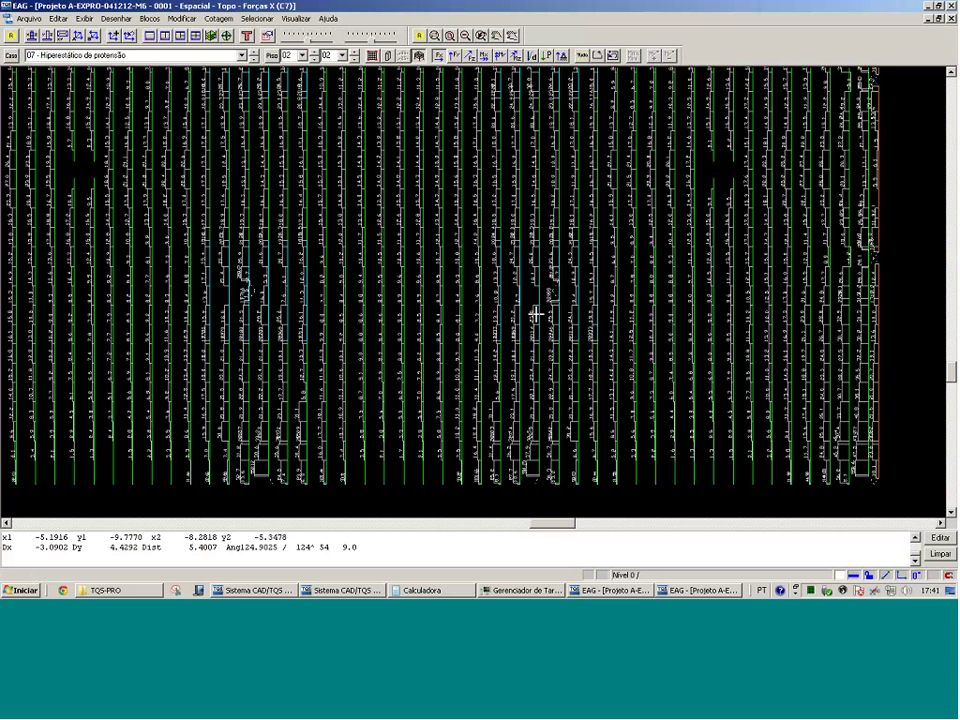
pyautogui.hotkey('alt', 'Tab')
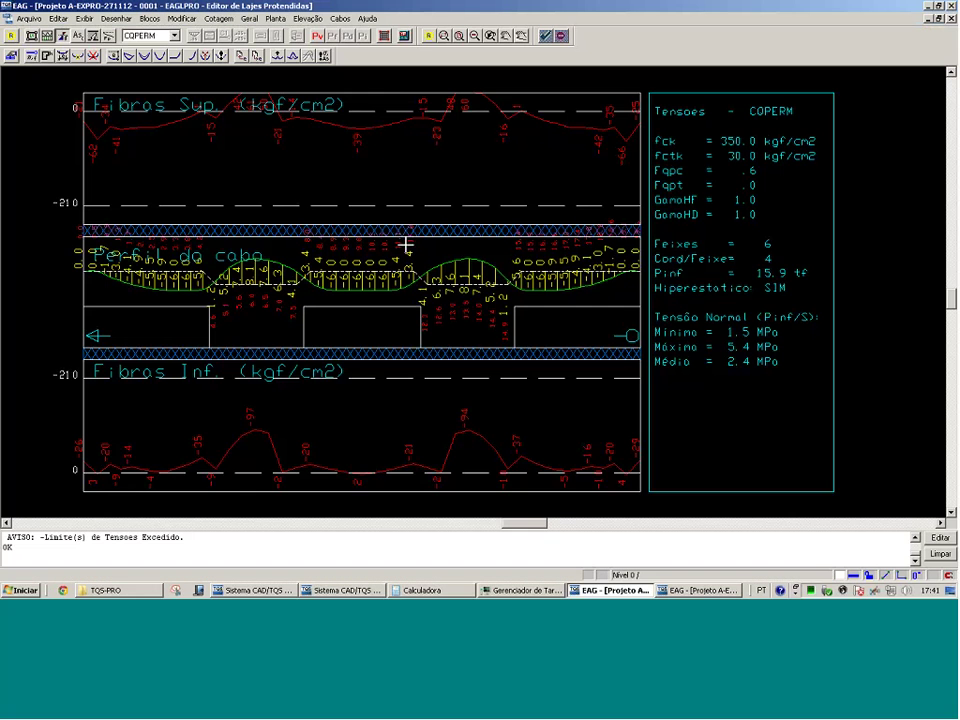
pyautogui.click(32, 36)
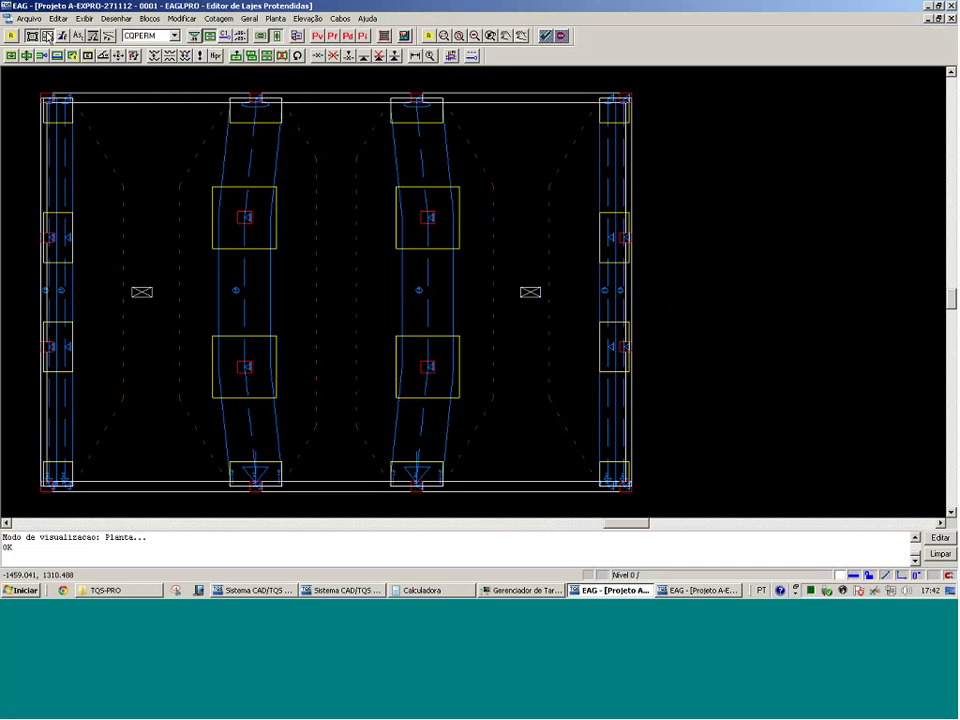
pyautogui.click(47, 36)
pyautogui.click(253, 264)
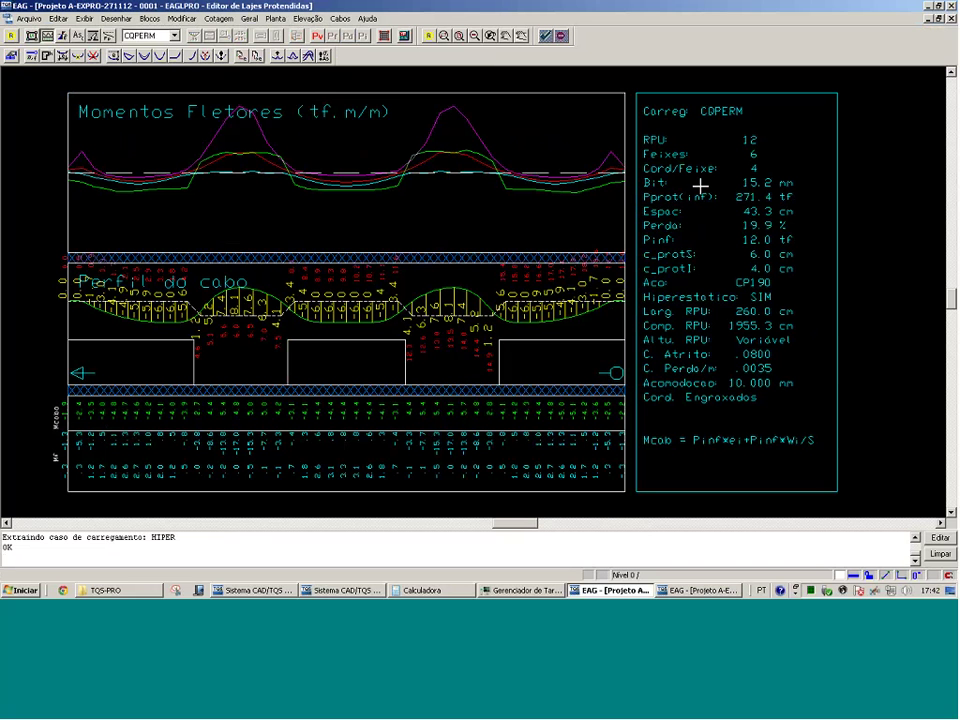
# Enable additional dimension lines in plan, and in elevation include the average hyperstatic in the moment diagrams and show the crossing cables
pyautogui.click(317, 37)
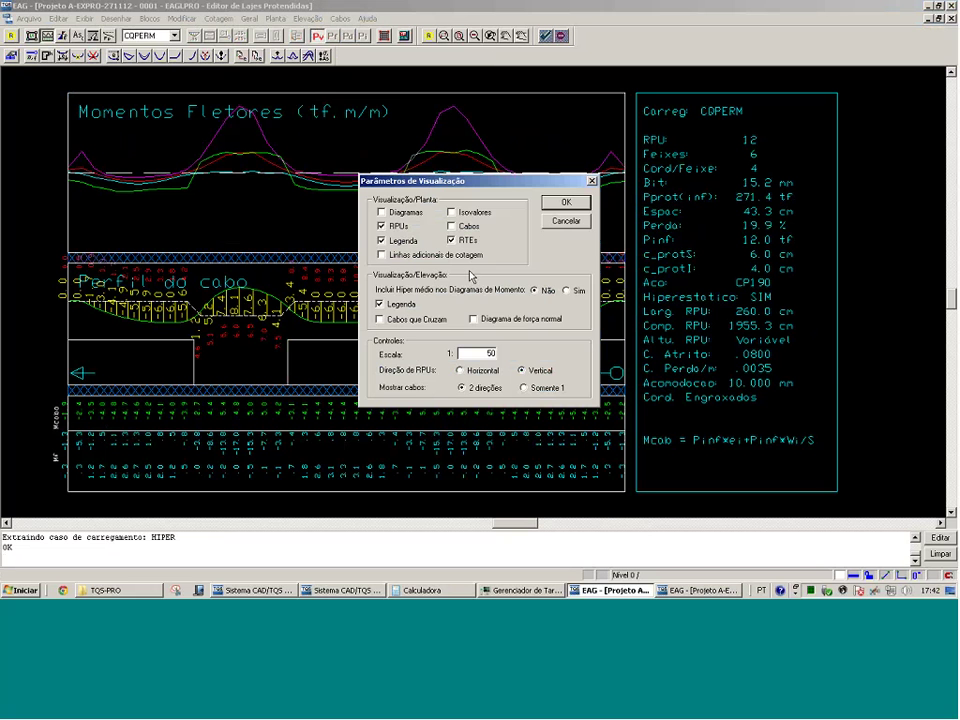
pyautogui.click(393, 256)
pyautogui.click(566, 291)
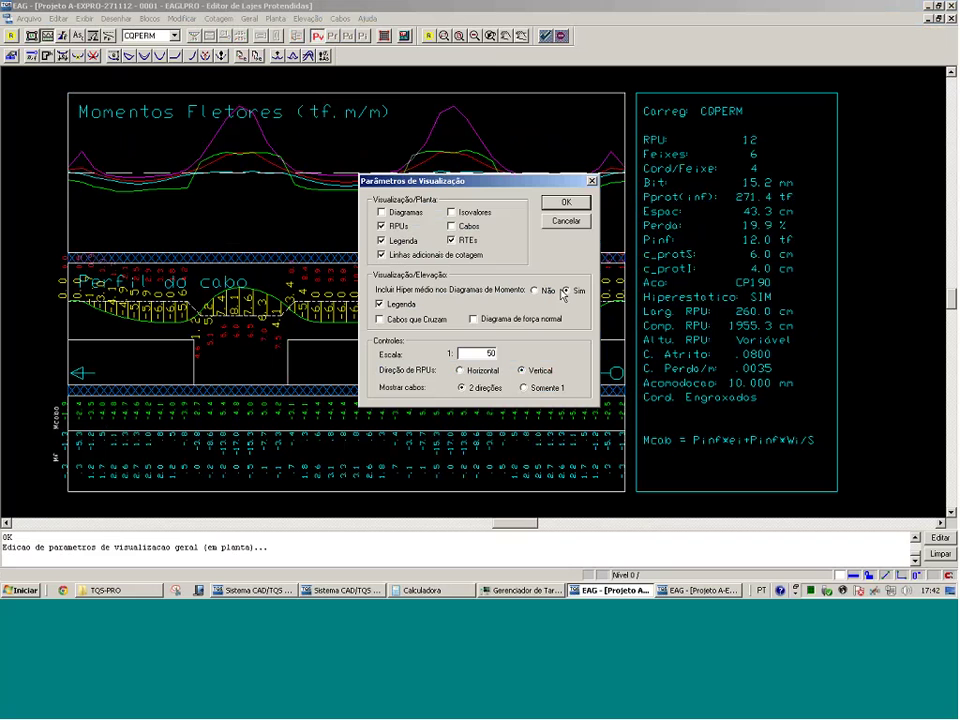
pyautogui.click(380, 319)
pyautogui.click(566, 203)
# Add the normal force diagram to the RPU 12 elevation, and review the strip's cable and prestress data without changing it
pyautogui.click(317, 37)
pyautogui.click(486, 319)
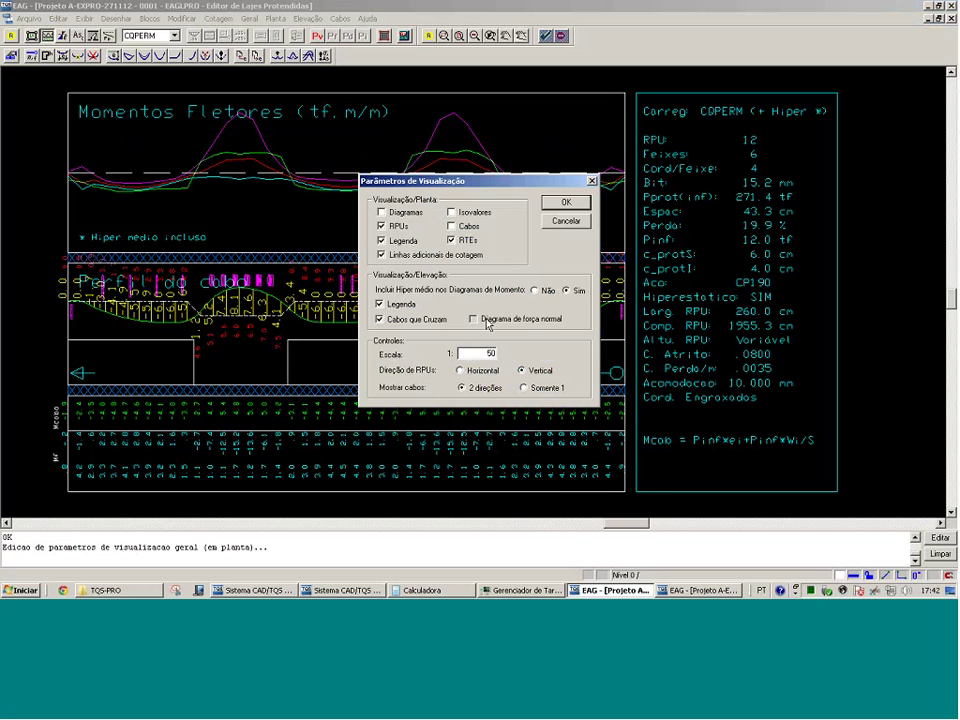
pyautogui.click(566, 203)
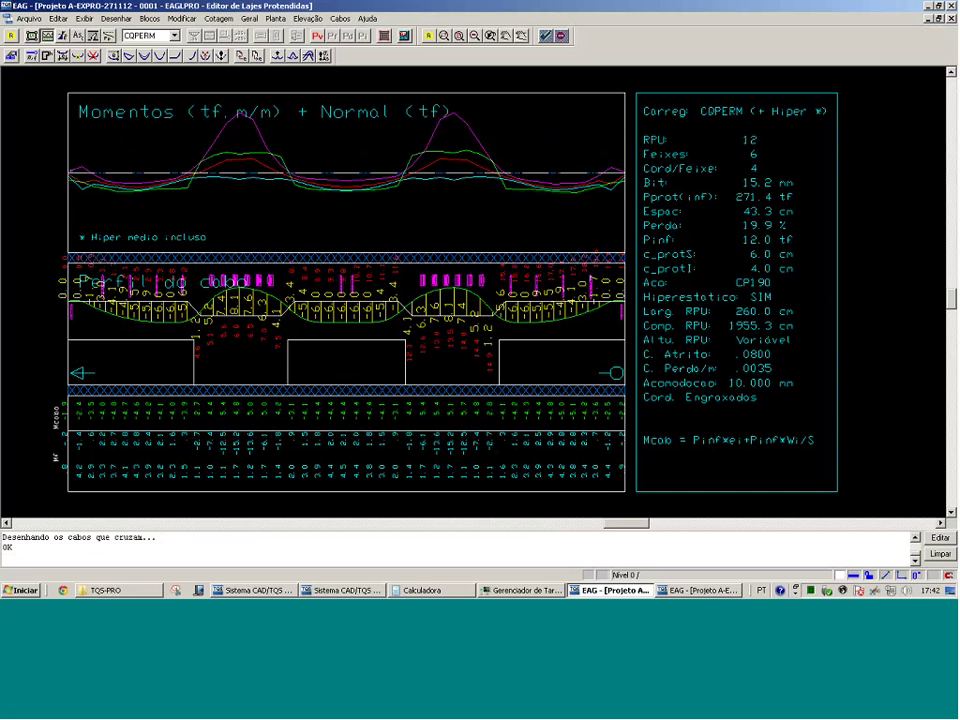
pyautogui.click(11, 56)
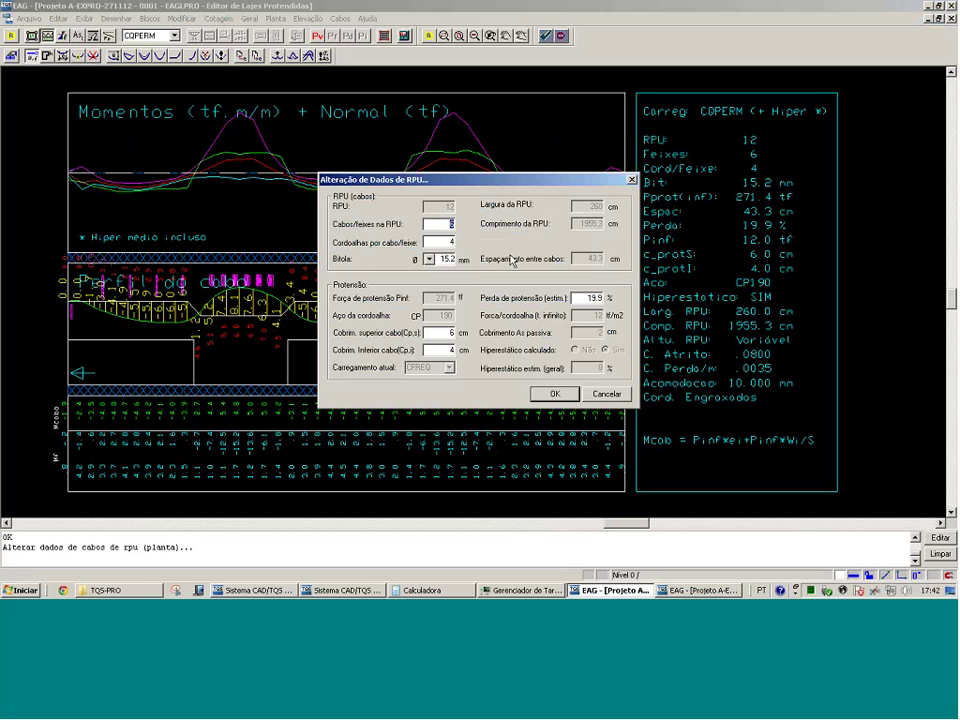
pyautogui.click(609, 394)
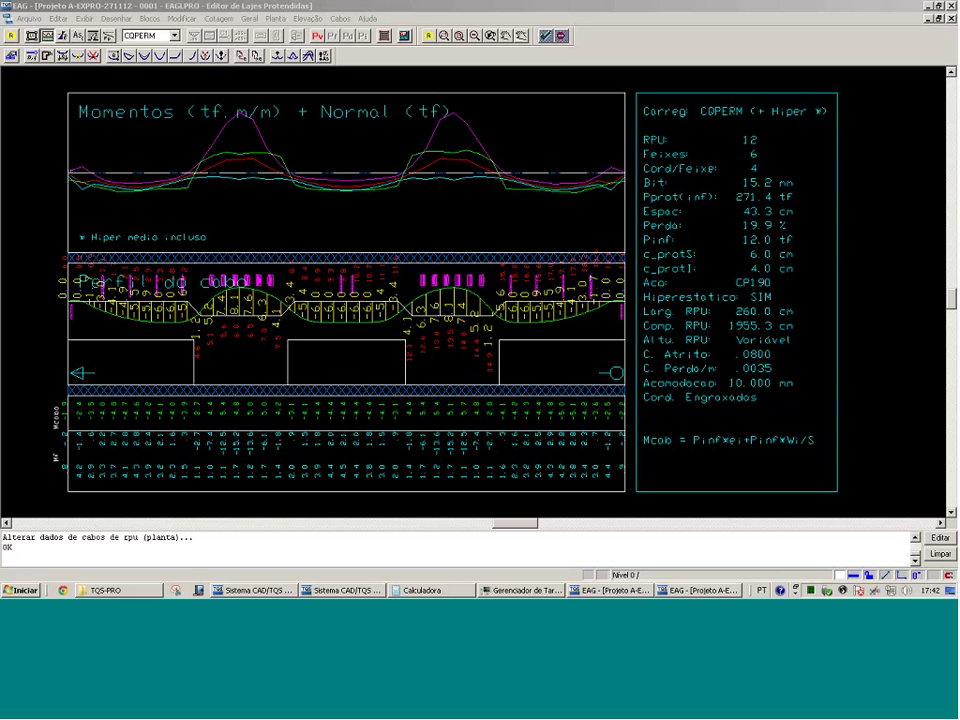
# Open roteiro-Lajes Protendidas-webcurso.doc in Microsoft Word and read through the Aula 1 topics
pyautogui.click(24, 590)
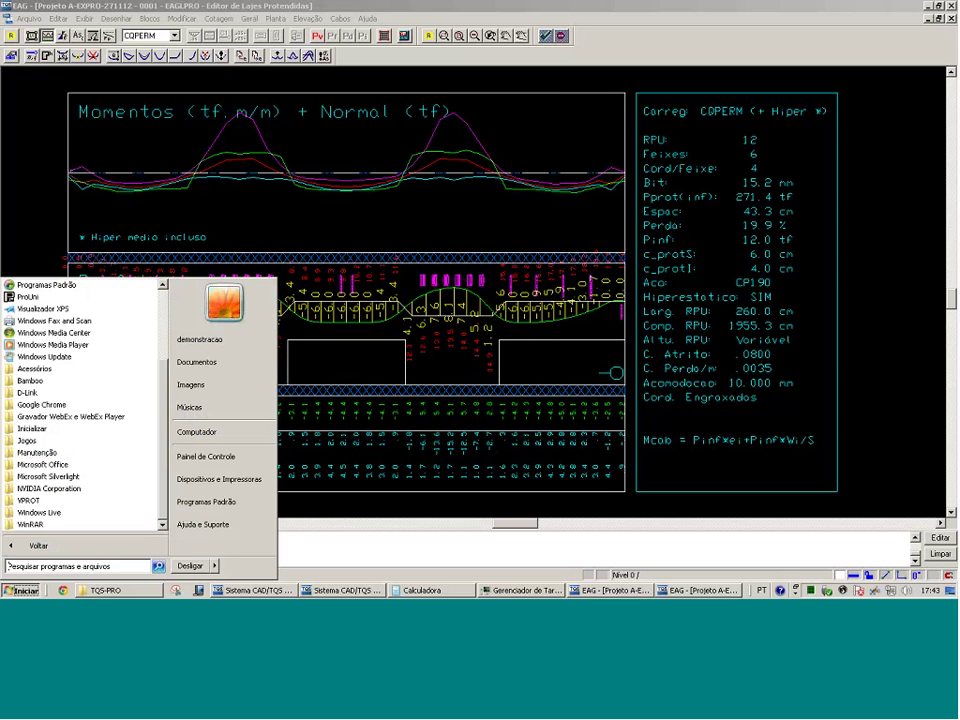
pyautogui.click(42, 464)
pyautogui.click(74, 500)
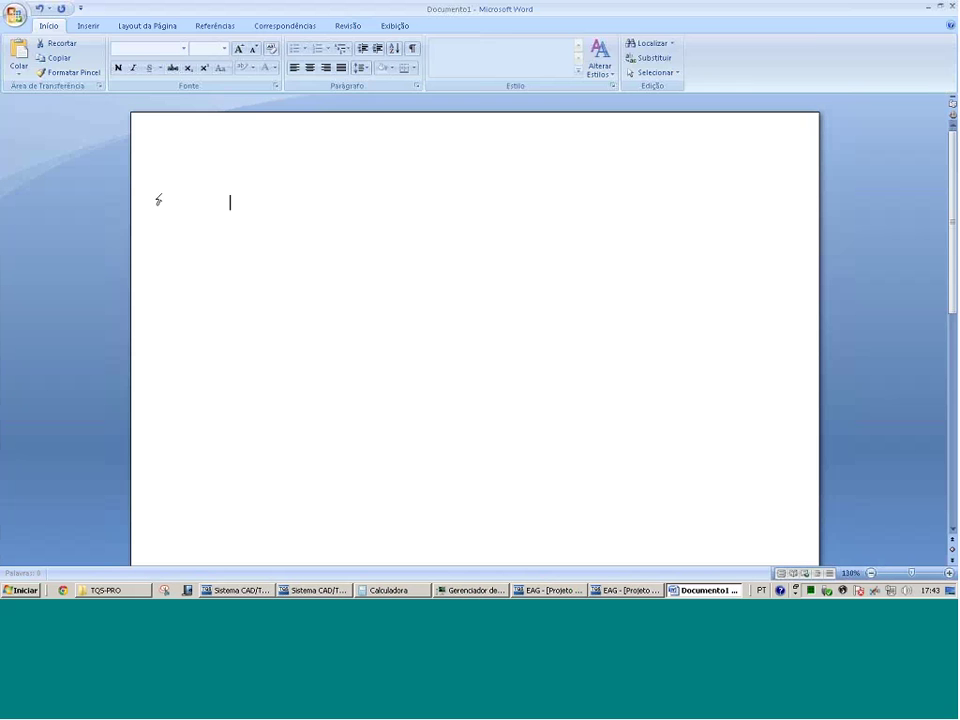
pyautogui.click(15, 14)
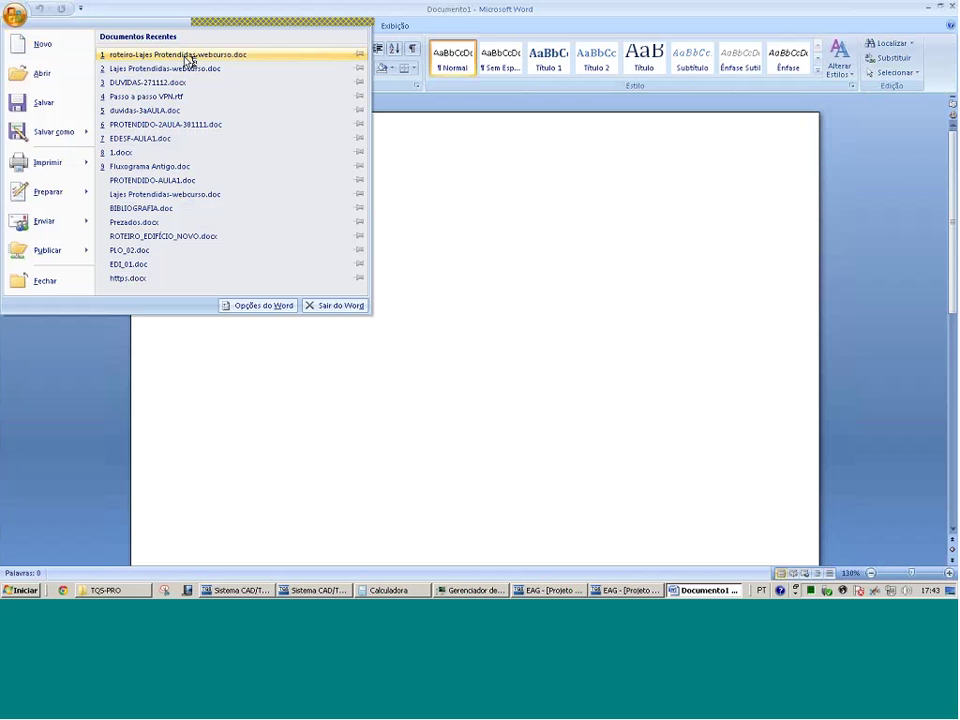
pyautogui.click(188, 60)
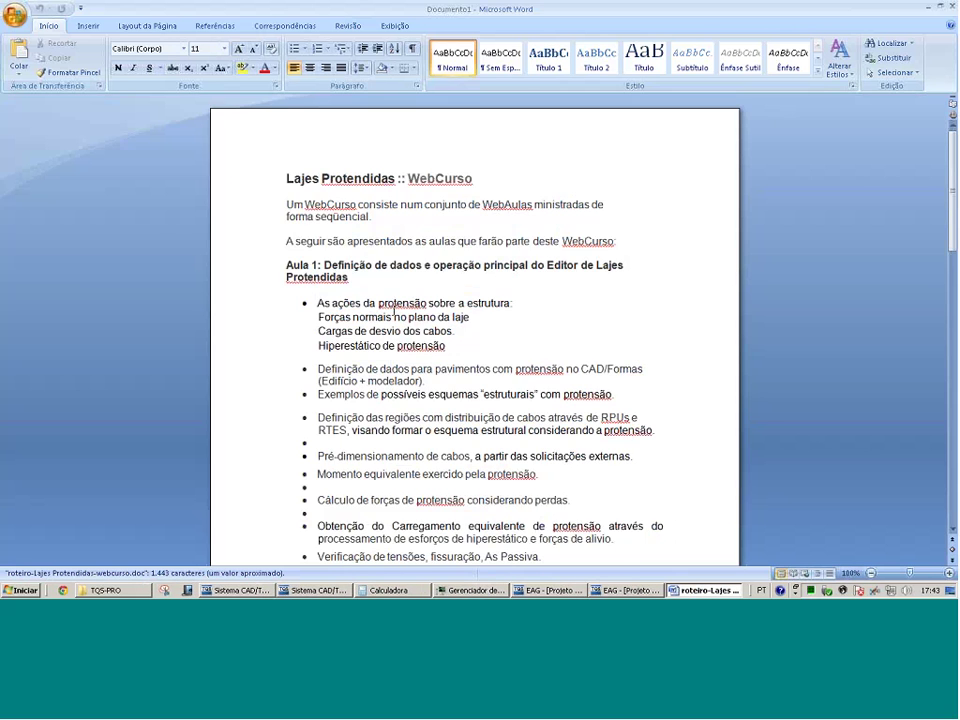
pyautogui.scroll(-2, 396, 283)
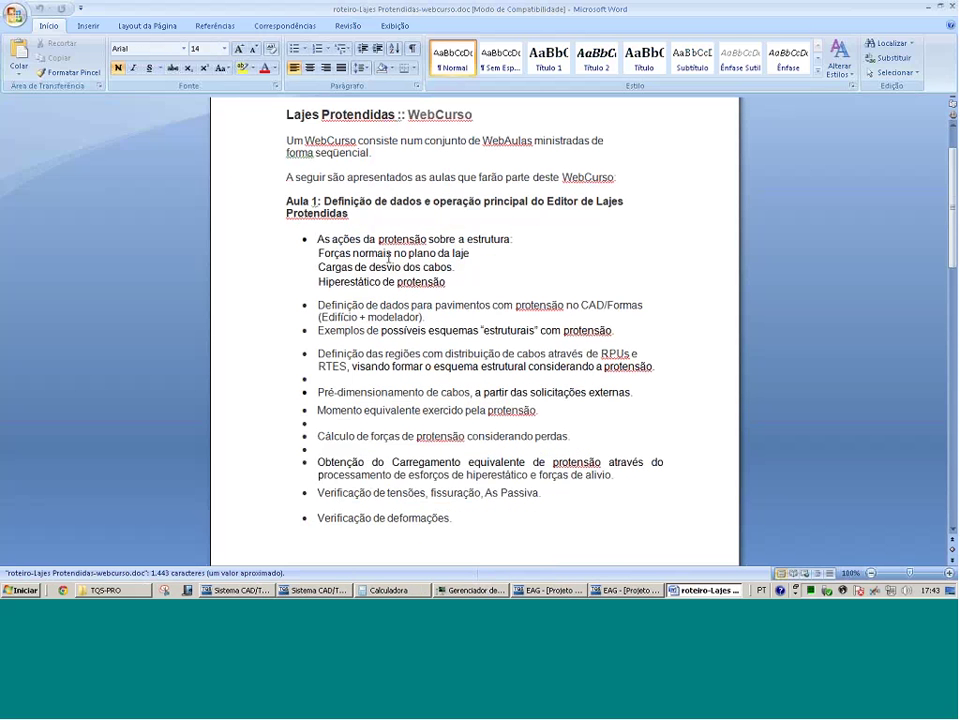